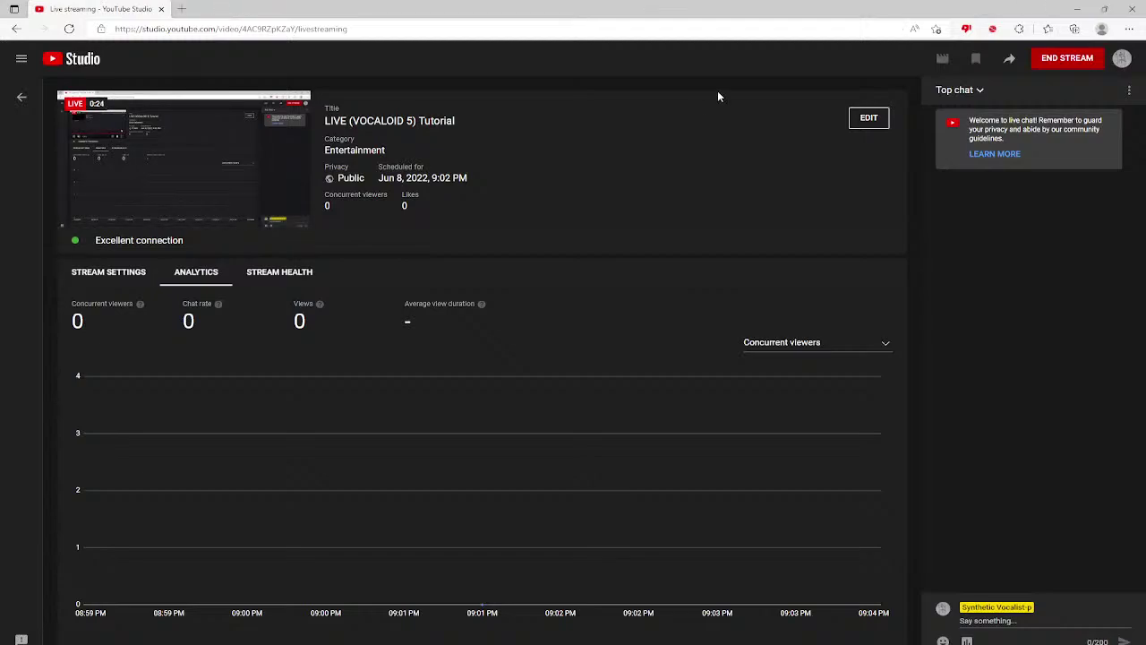
- Switch to VOCALOID5 Editor and look through the vocal parts along the timeline of the Judgment Of Corruption project
key(alt+Tab)
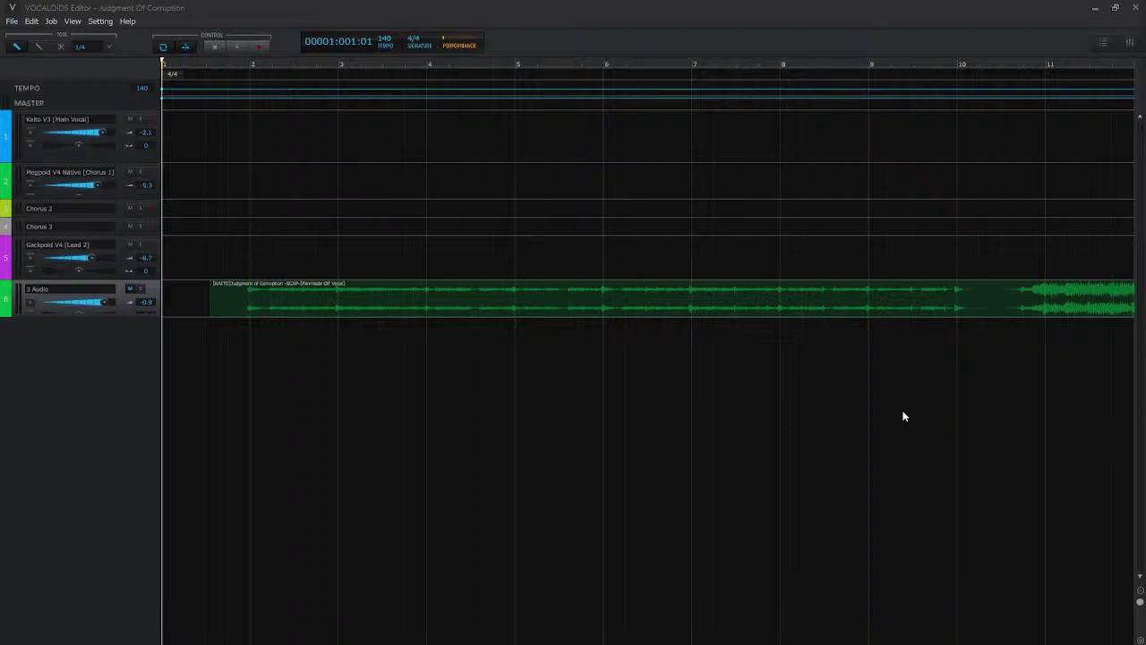
click(77, 488)
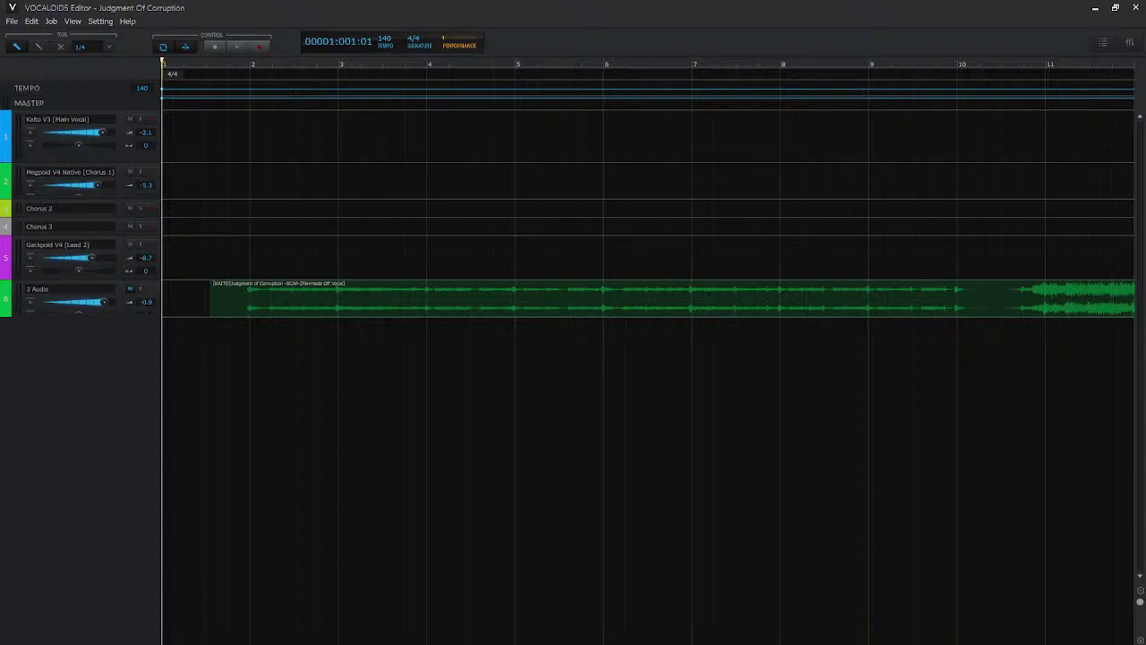
scroll(649, 205, right, 20)
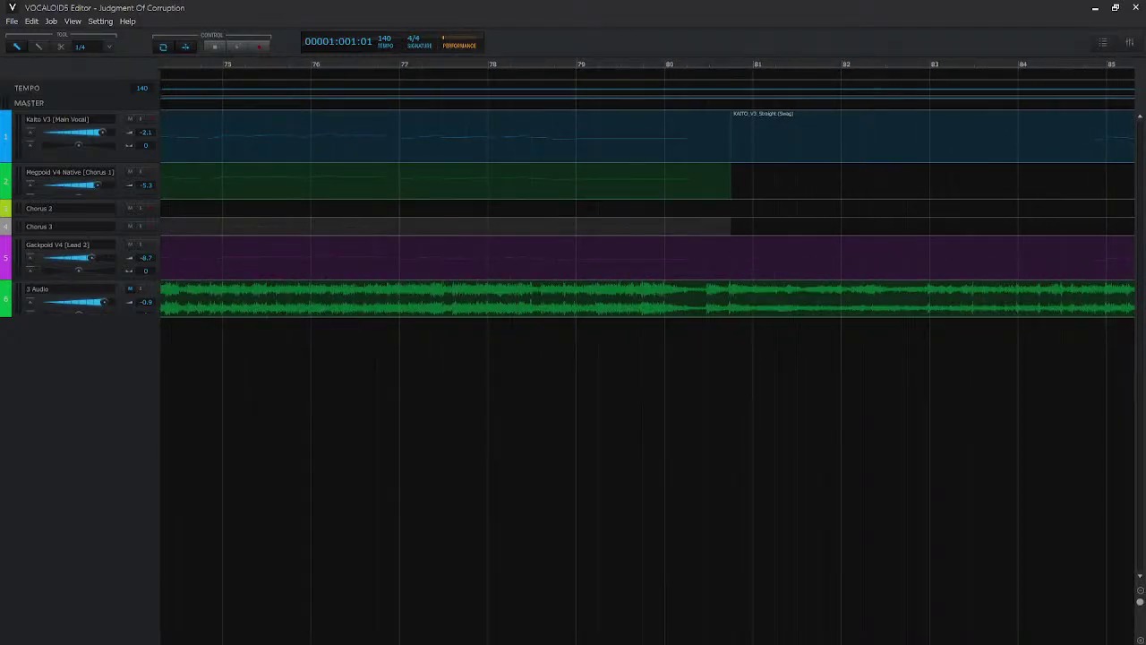
scroll(573, 295, left, 3)
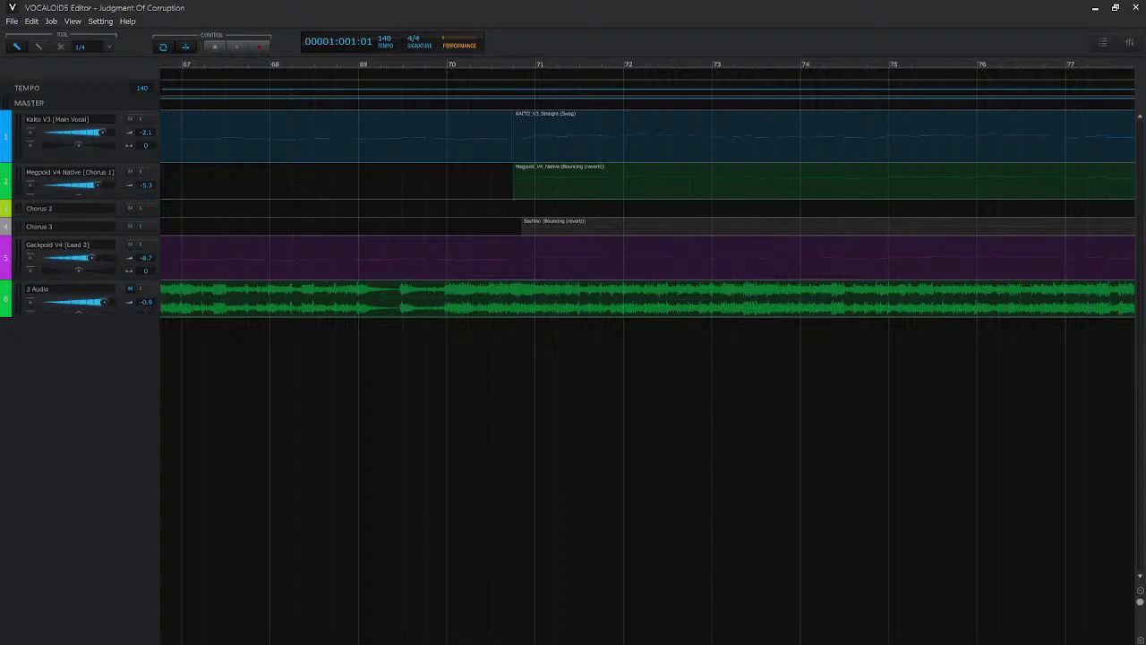
scroll(648, 215, left, 1)
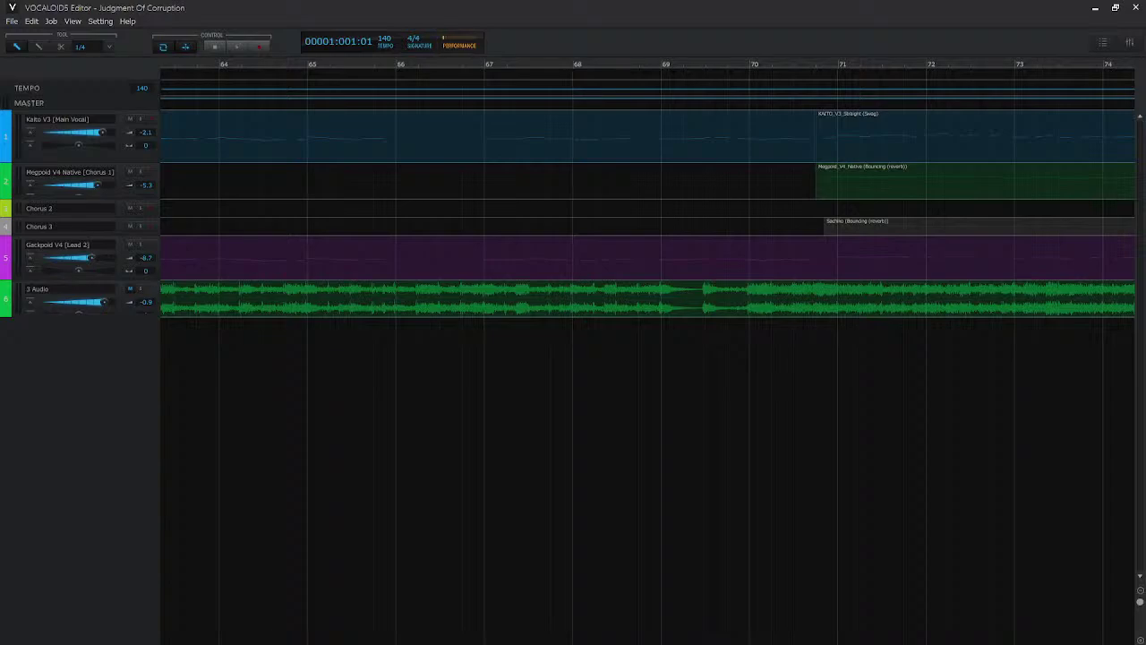
scroll(649, 215, left, 6)
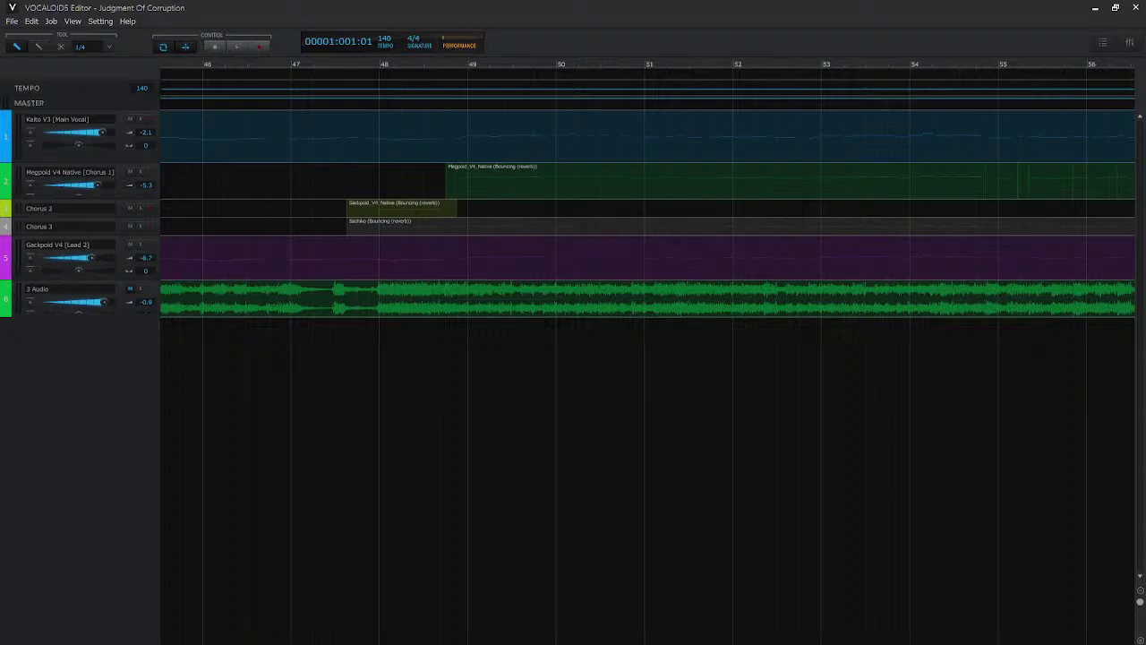
scroll(649, 215, left, 5)
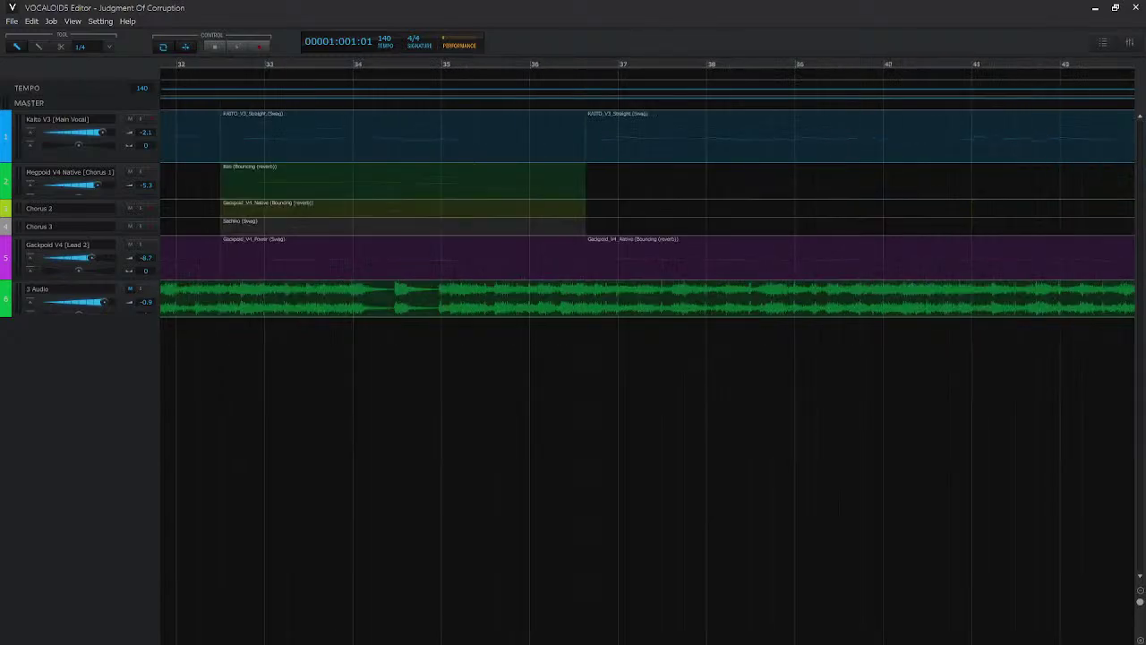
scroll(648, 214, left, 1)
scroll(649, 215, right, 2)
scroll(648, 215, left, 1)
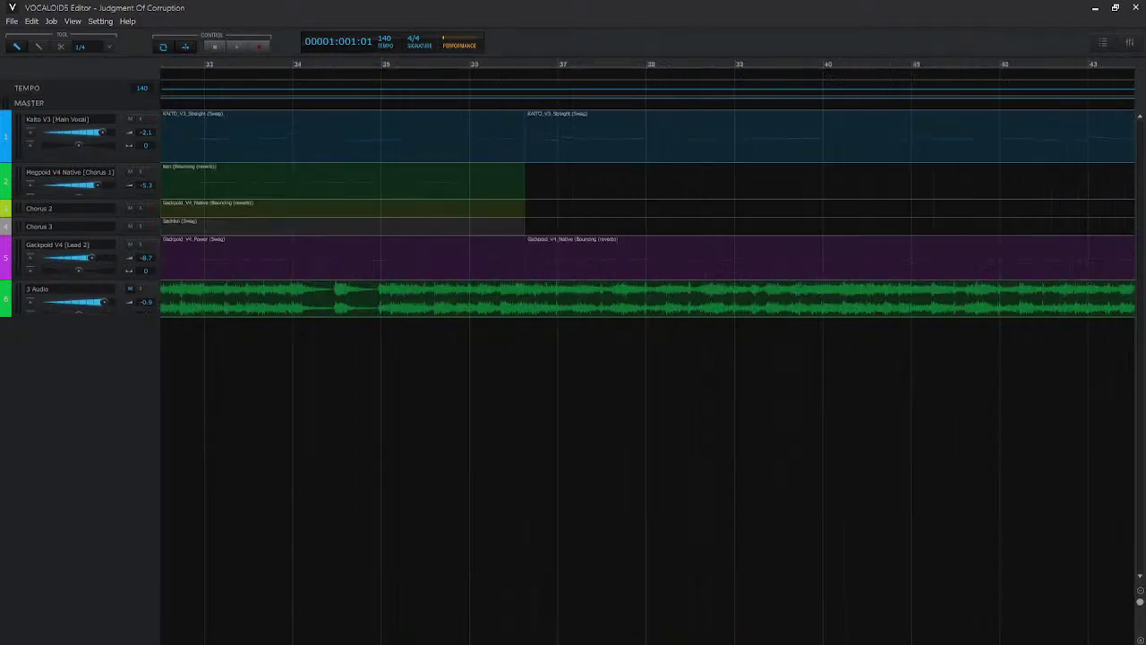
scroll(649, 215, right, 1)
scroll(249, 268, left, 2)
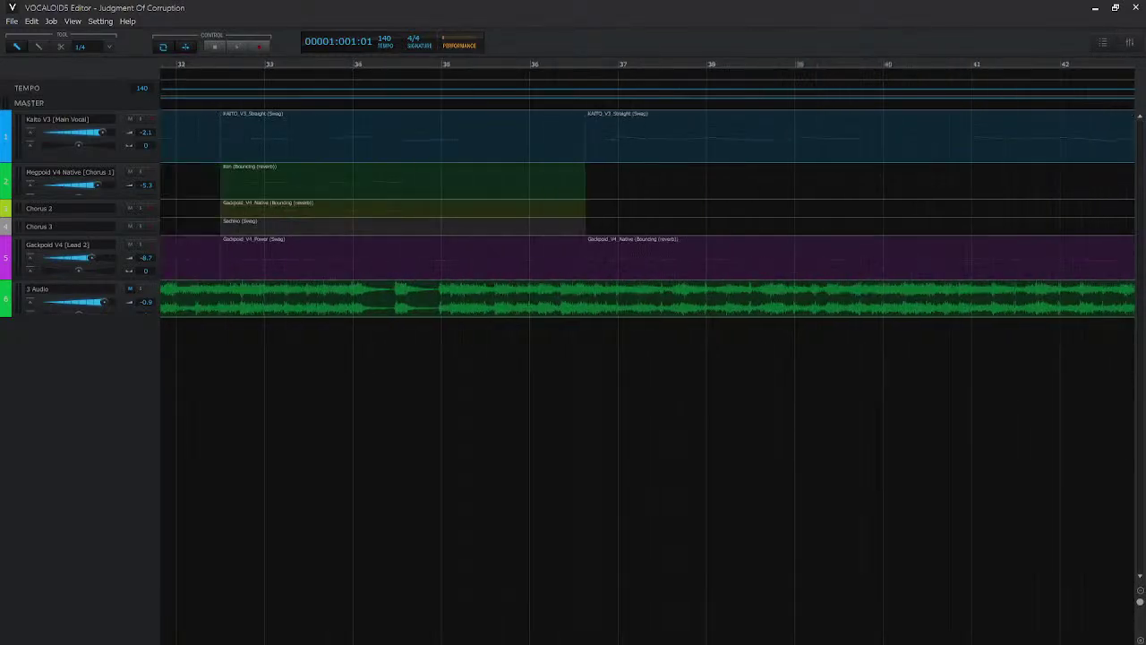
- Change the voice of the Chorus 1 part starting between measures 32 and 33 to Megpoid_V4_Native
click(426, 184)
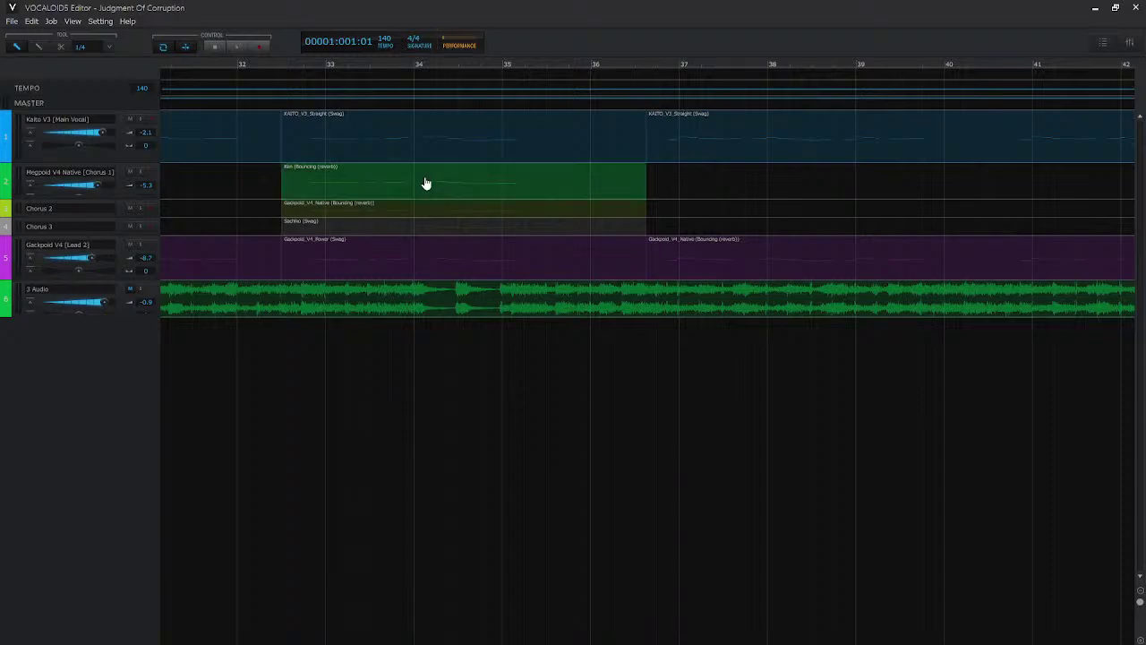
double_click(426, 184)
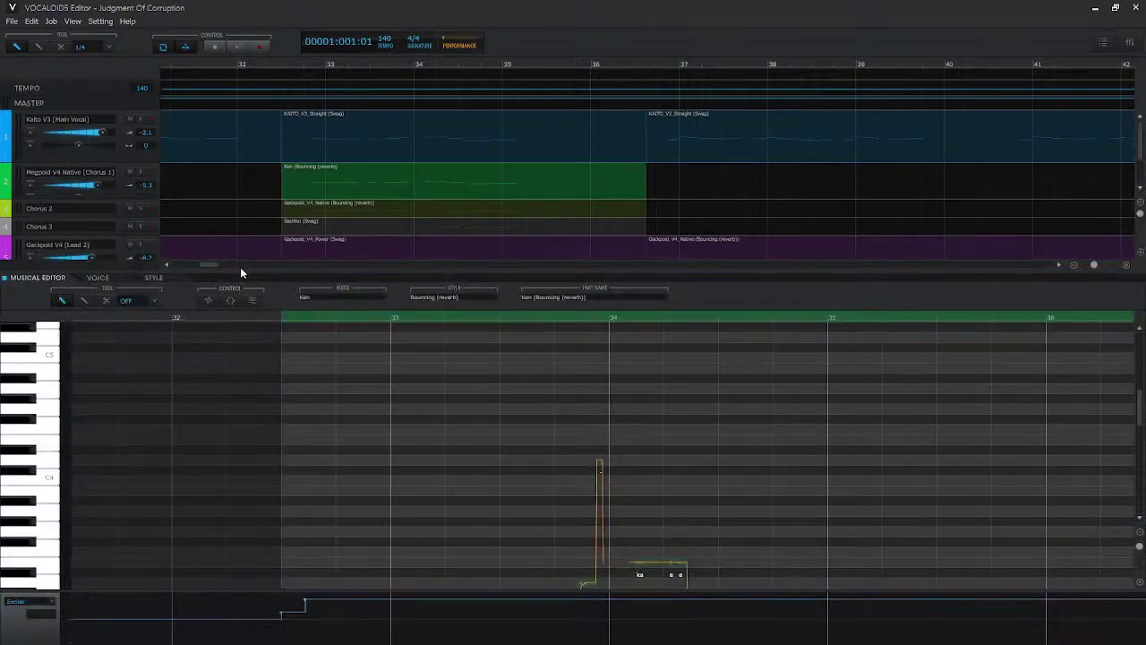
click(111, 281)
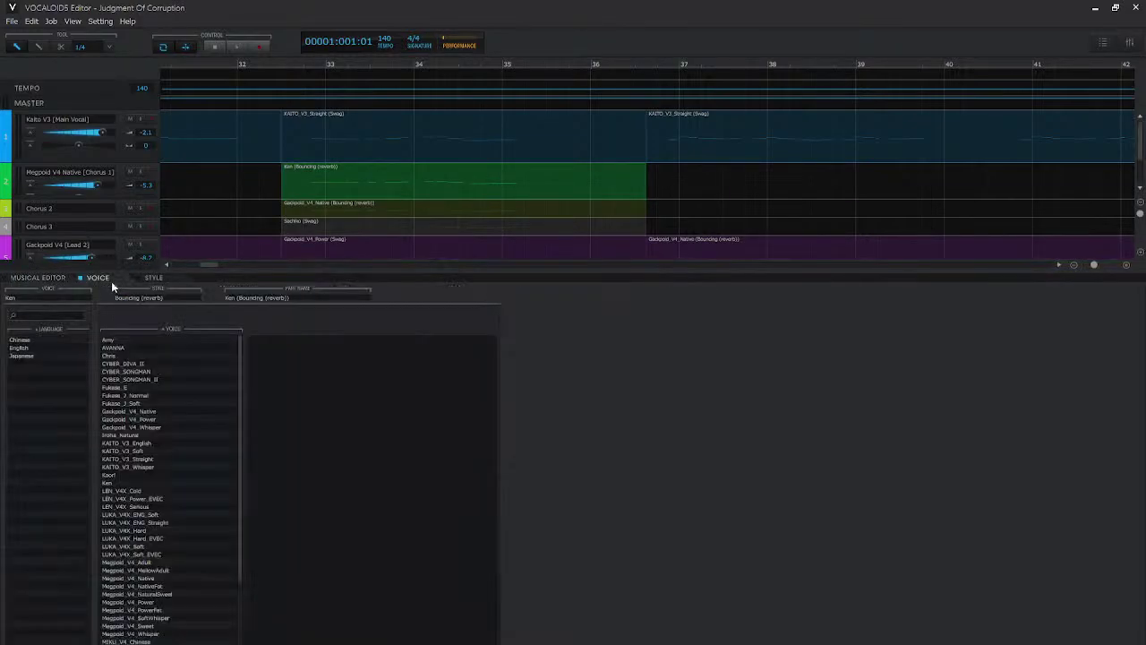
click(146, 579)
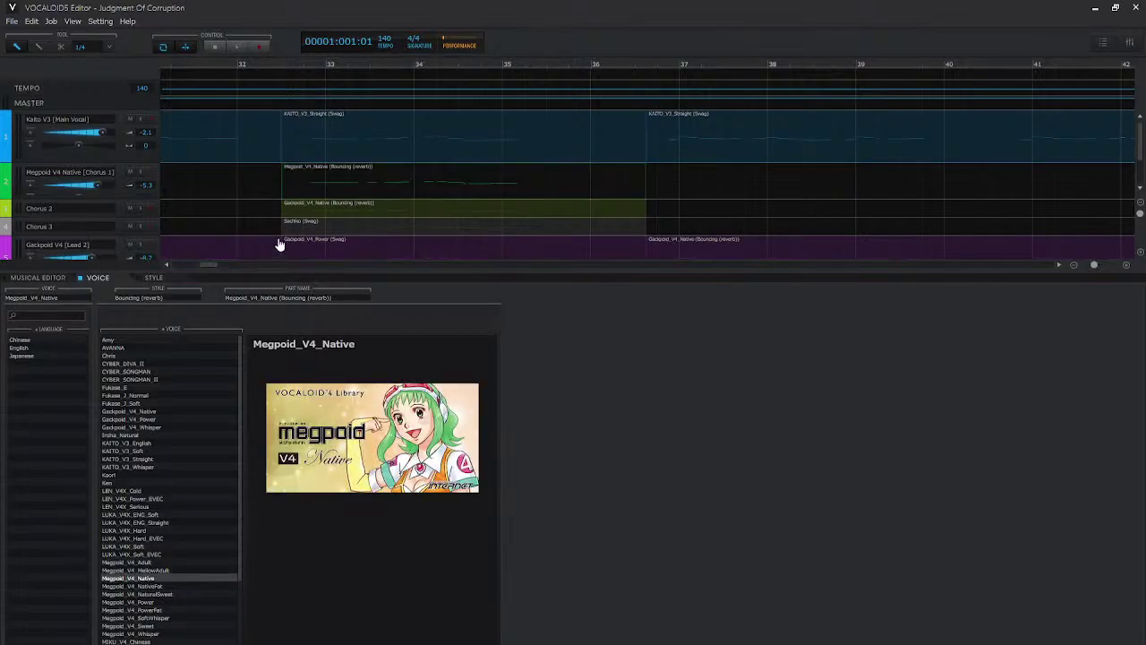
- Change the colour of the Chorus 2 track to purple
click(348, 213)
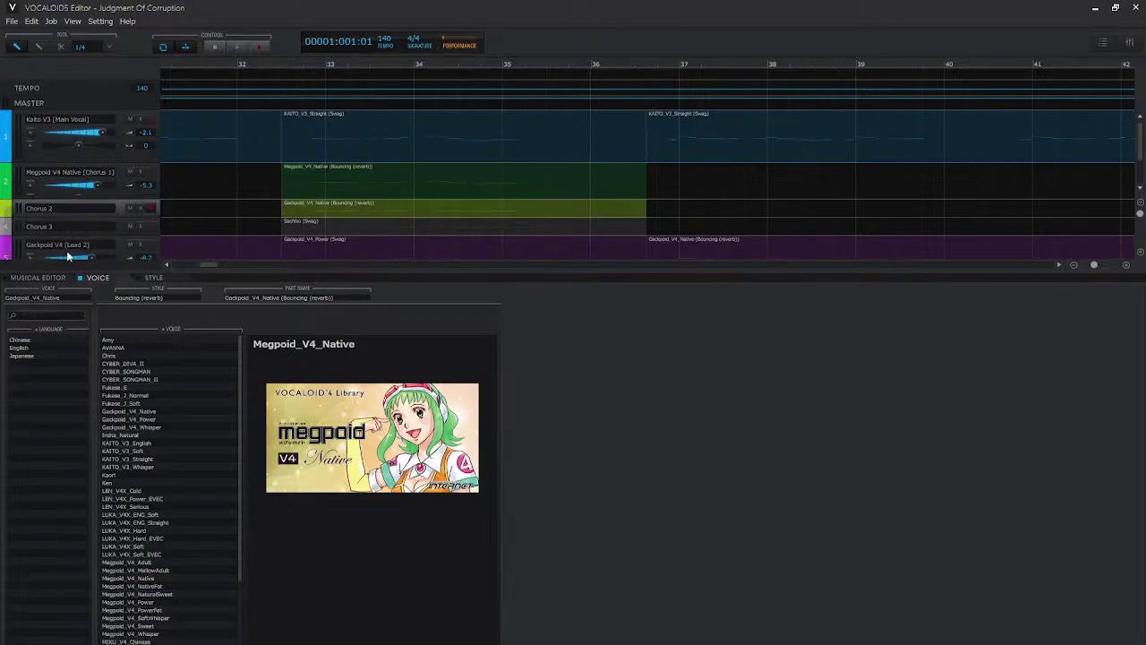
right_click(11, 210)
click(13, 210)
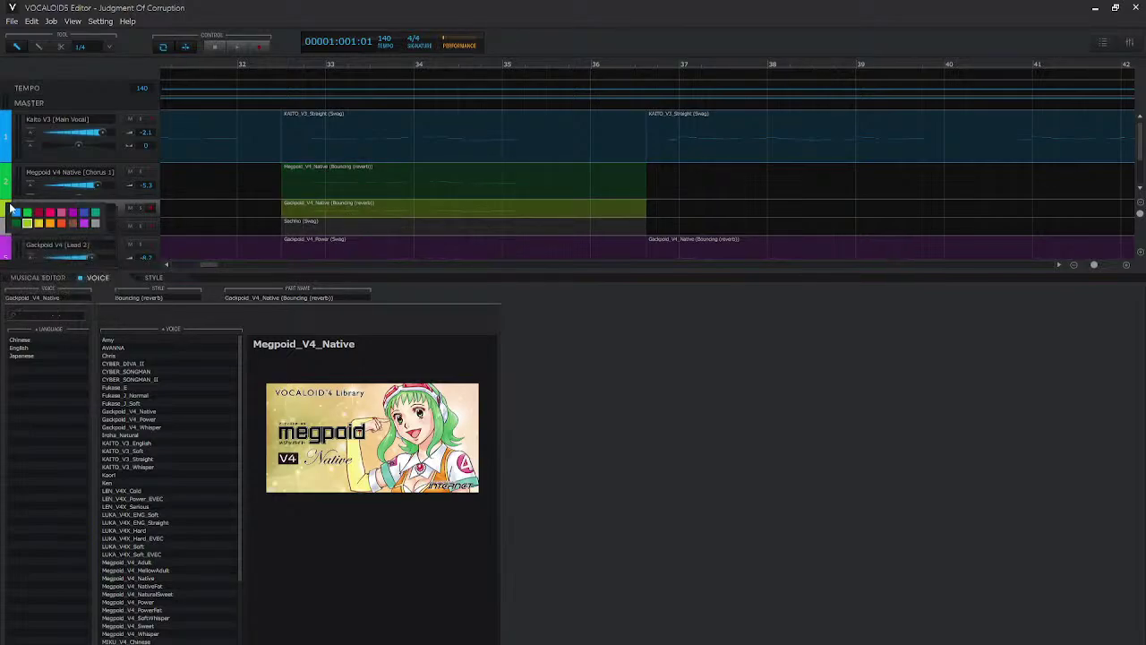
click(82, 223)
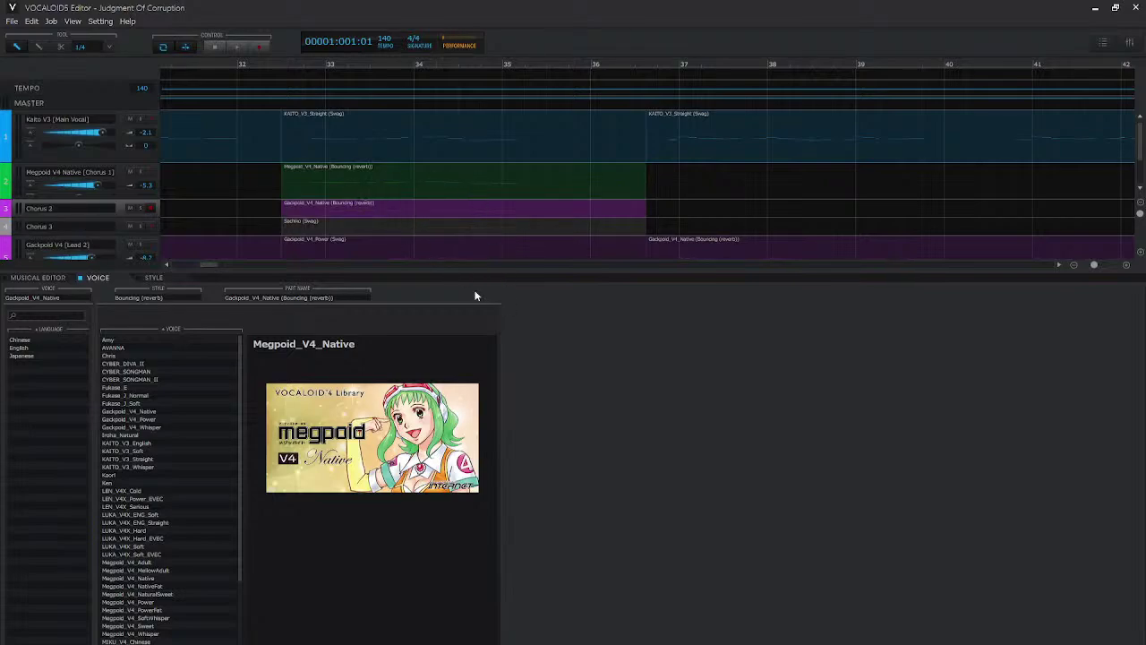
- Open the main vocal part starting just before measure 21 for note editing and show its Velocity parameter
drag(211, 265, 200, 269)
click(492, 64)
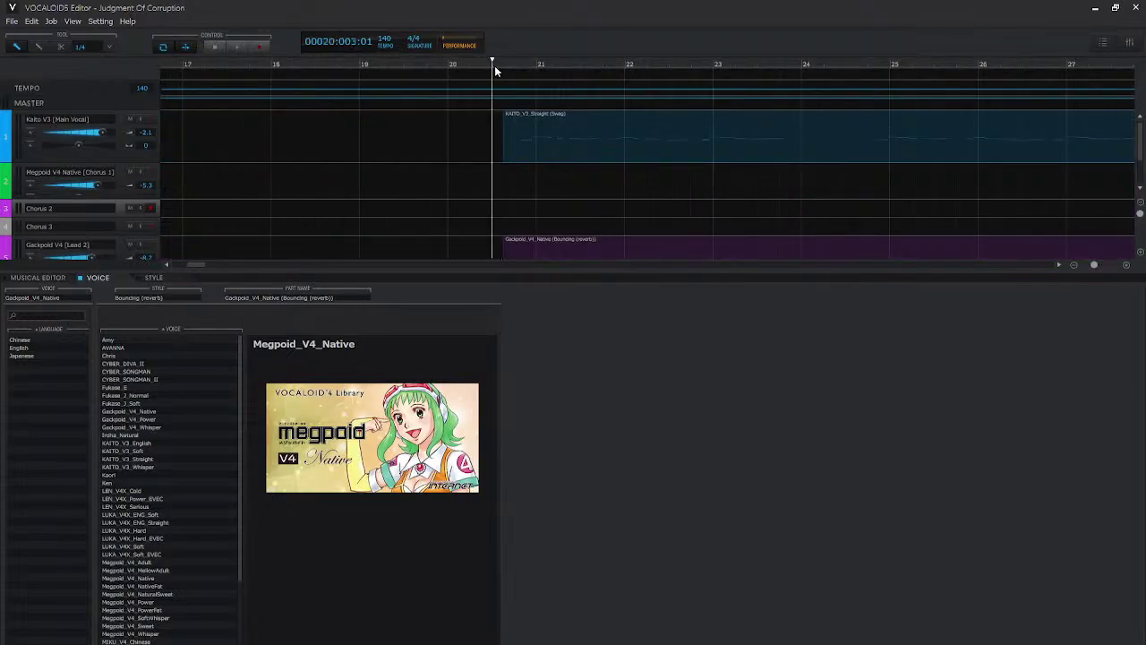
double_click(542, 150)
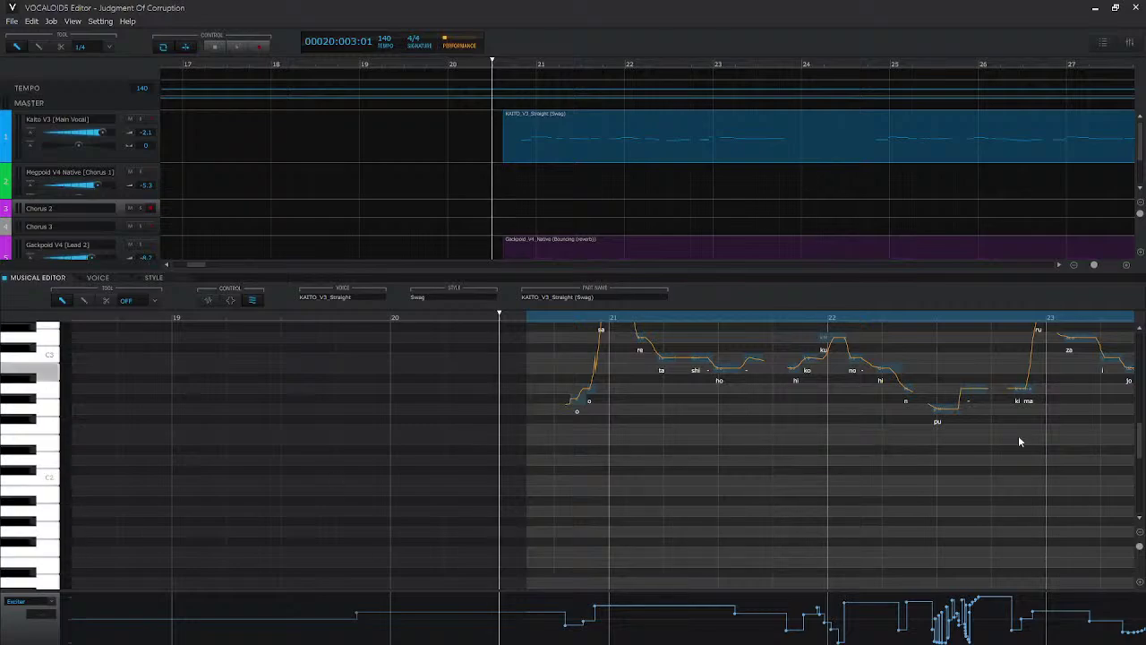
click(44, 601)
click(40, 488)
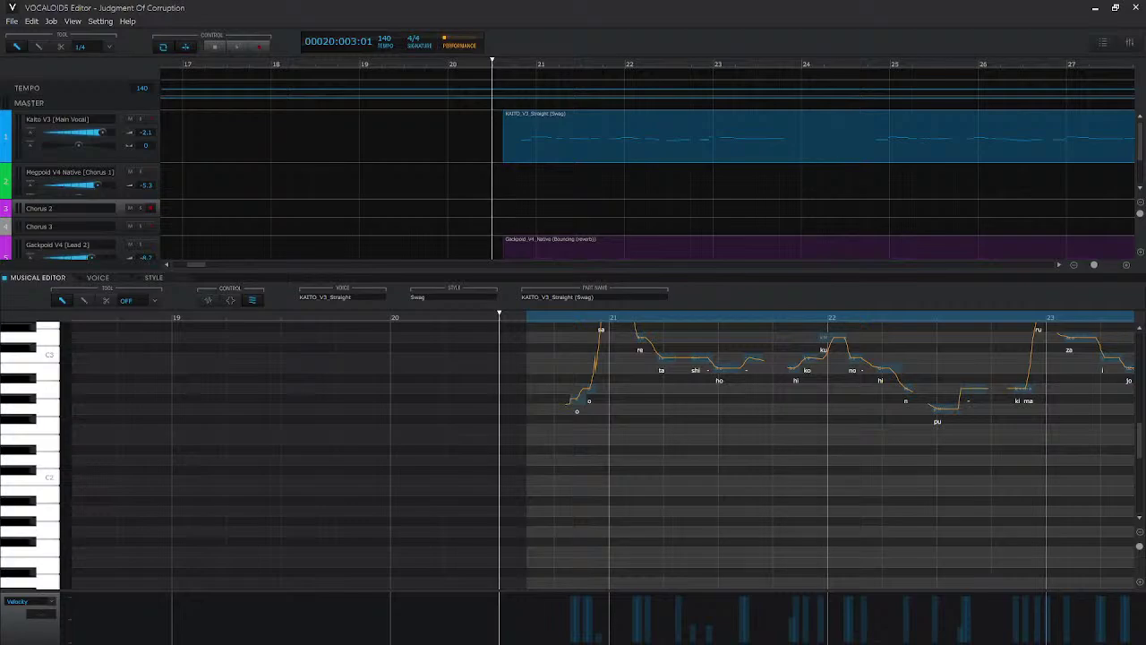
- Briefly play the opened vocal part and set the song position to 20:004:01, just before its first note
scroll(475, 447, up, 5)
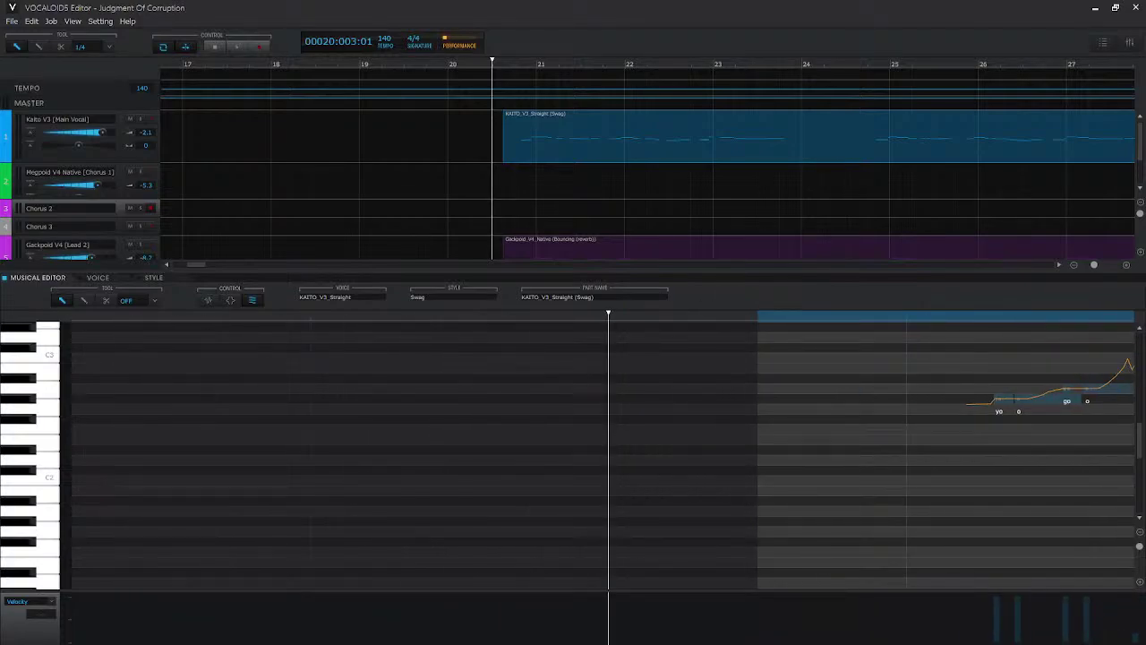
key(space)
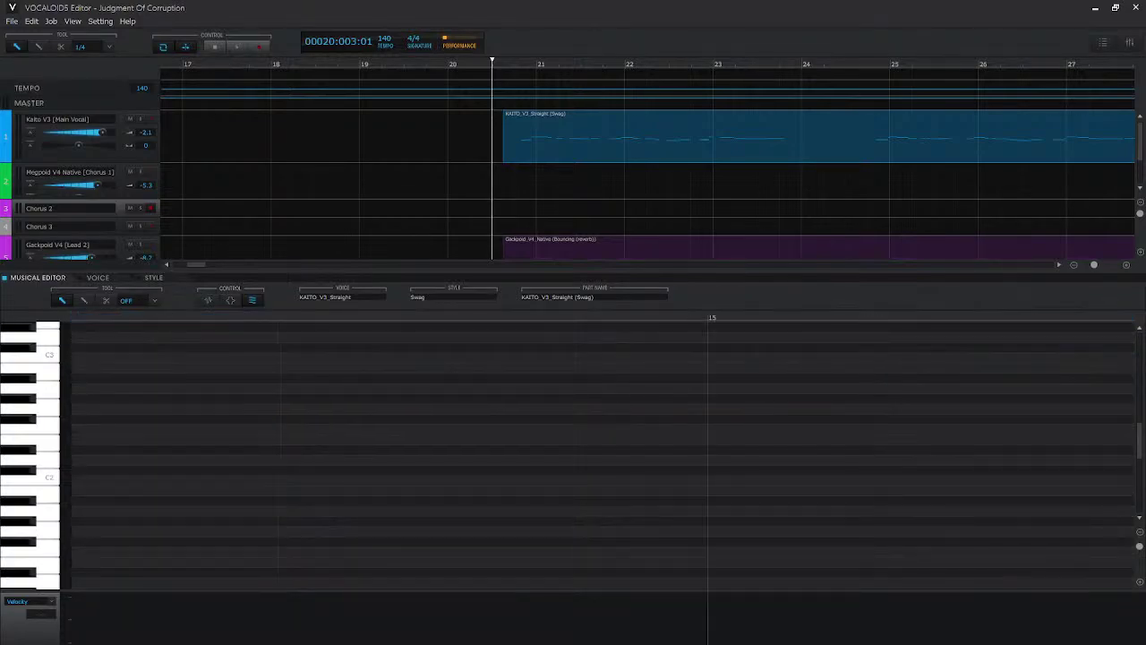
key(space)
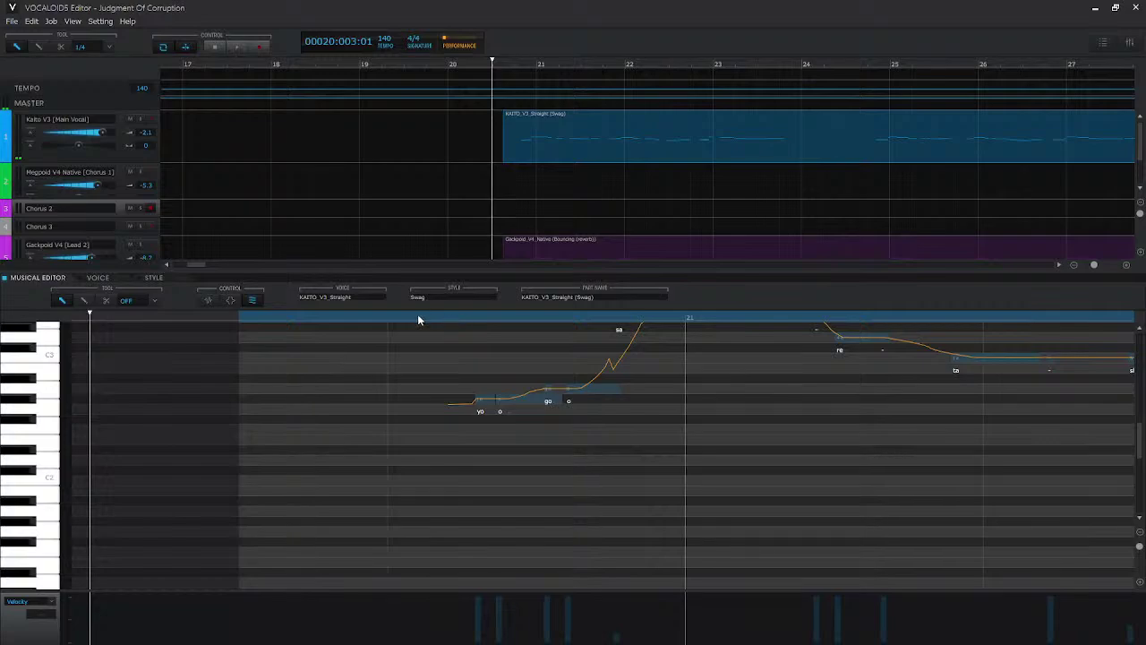
click(417, 318)
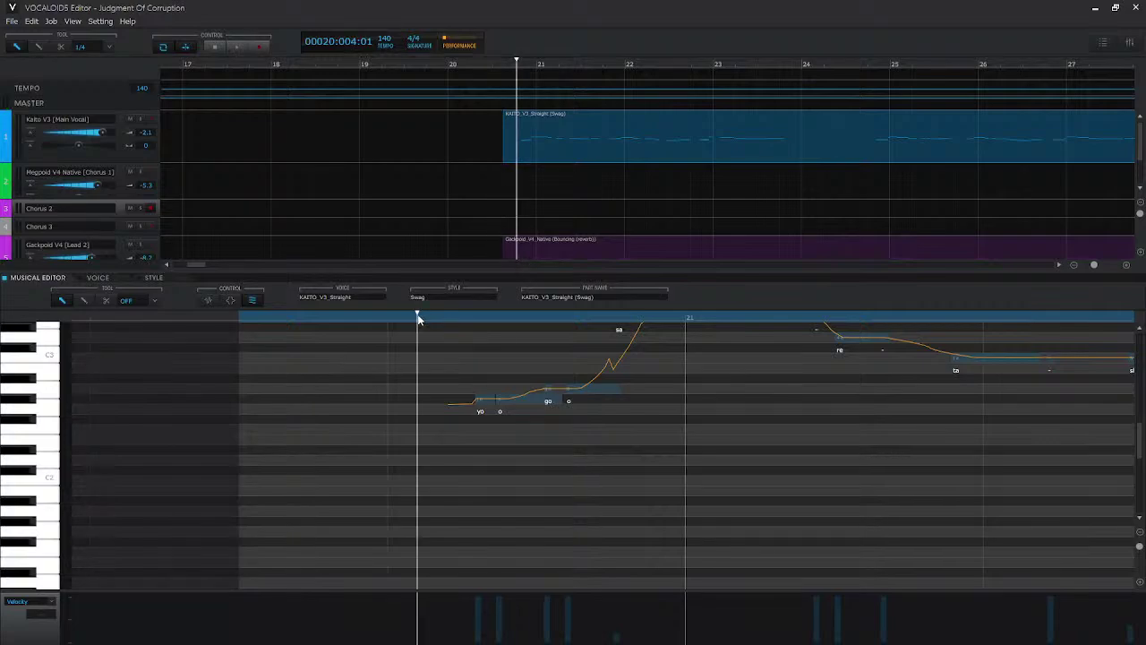
- Inspect the rendered waveforms of the opening phrase's notes and return to the plain note display
key(4)
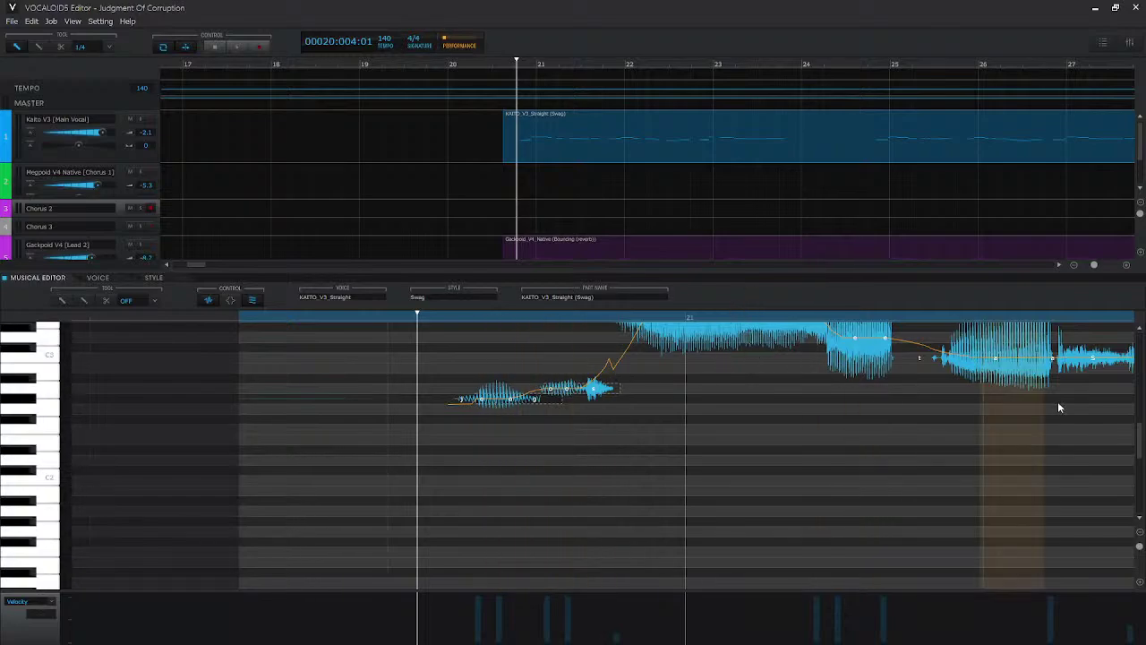
key(1)
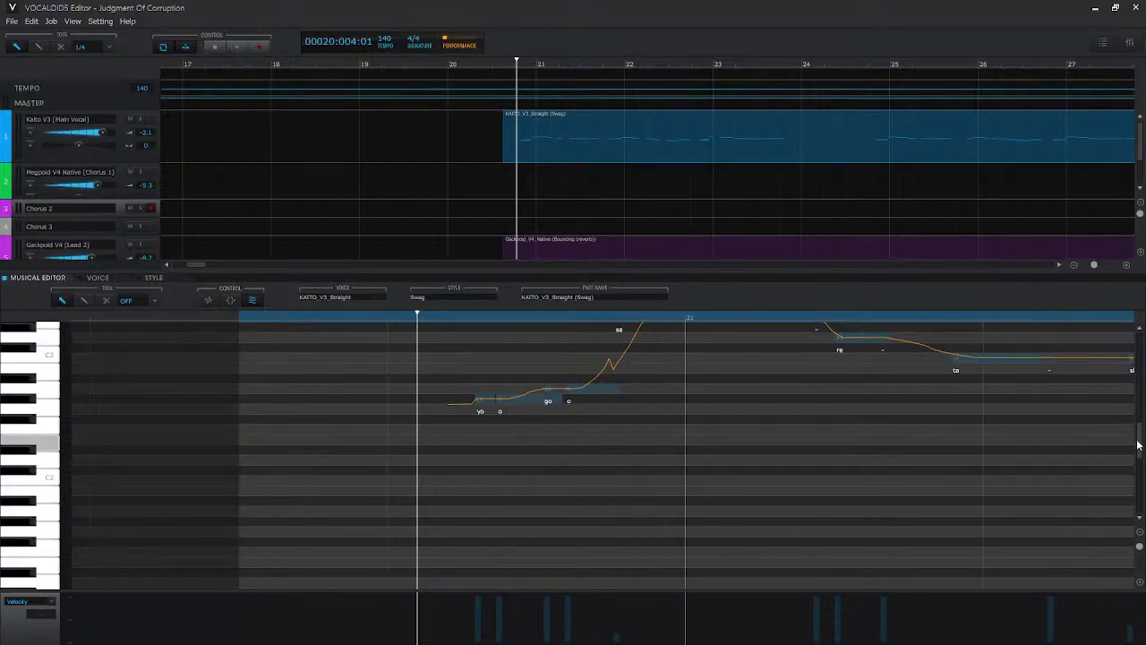
scroll(1105, 438, up, 3)
key(2)
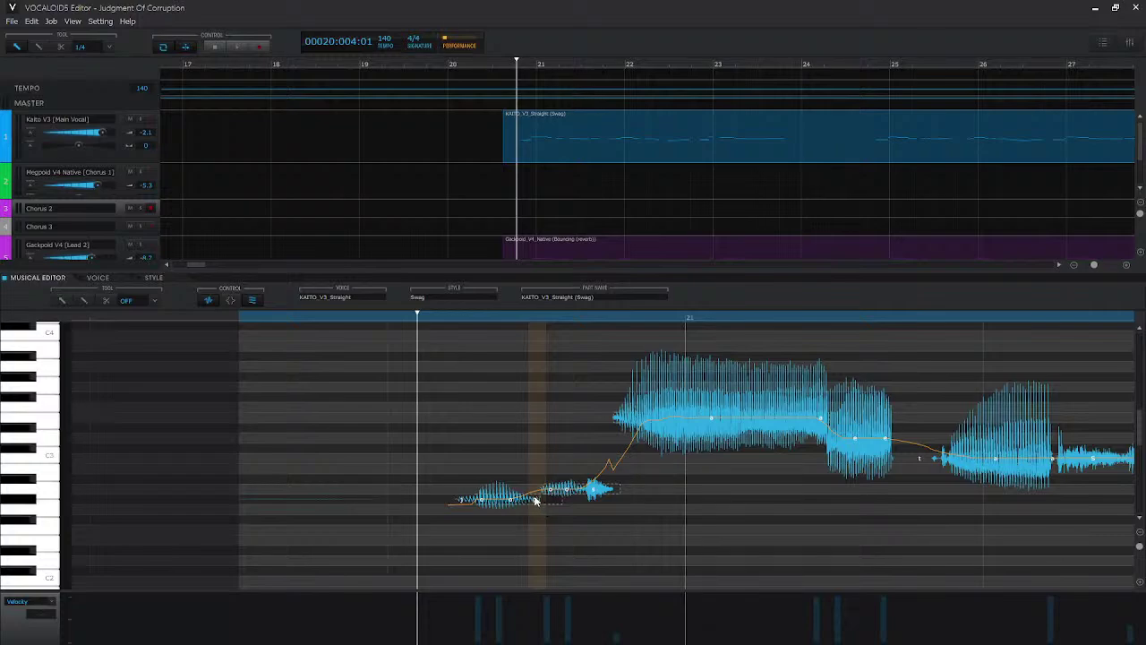
key(2)
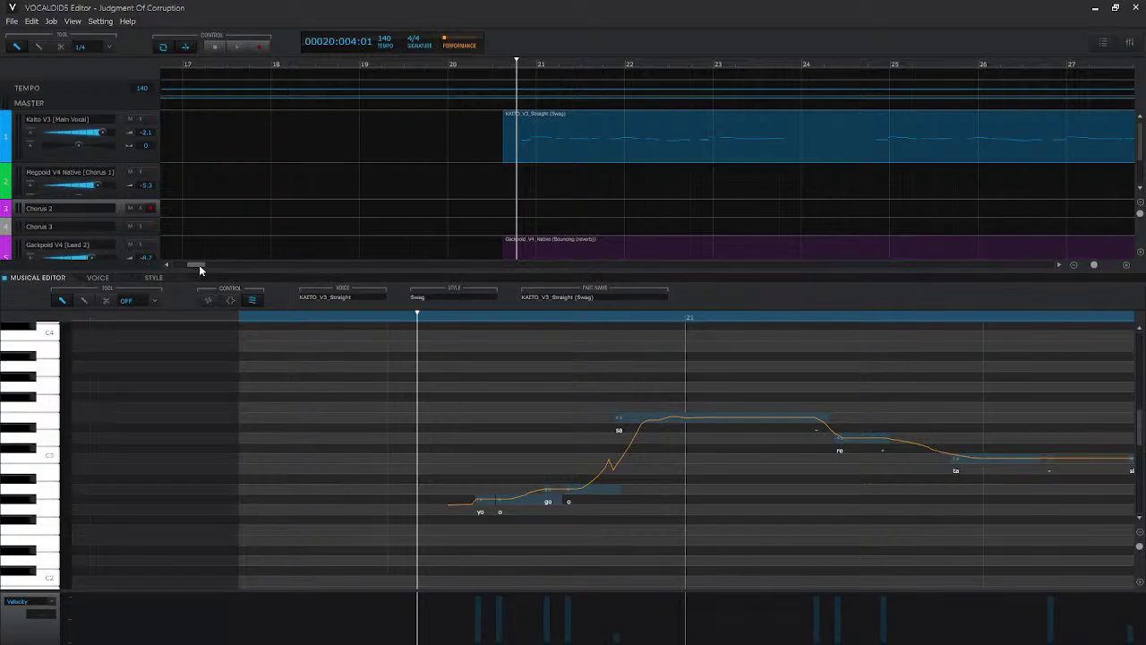
- Apply Double Tempo to the main vocal part starting just before measure 81
drag(199, 267, 251, 277)
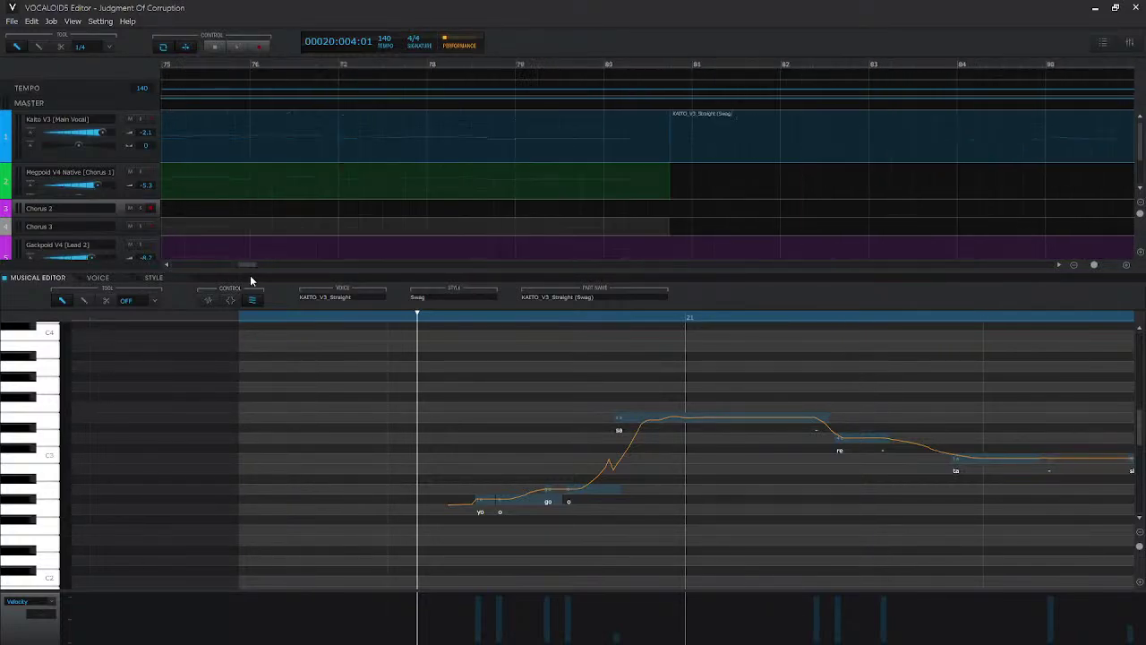
click(1051, 148)
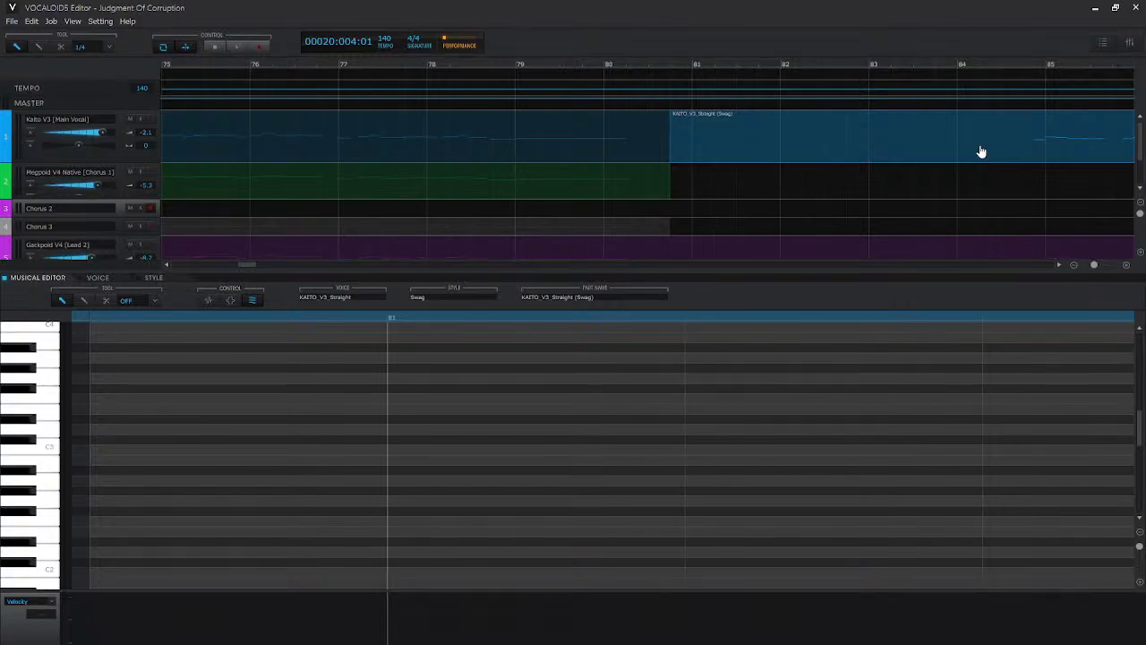
right_click(981, 151)
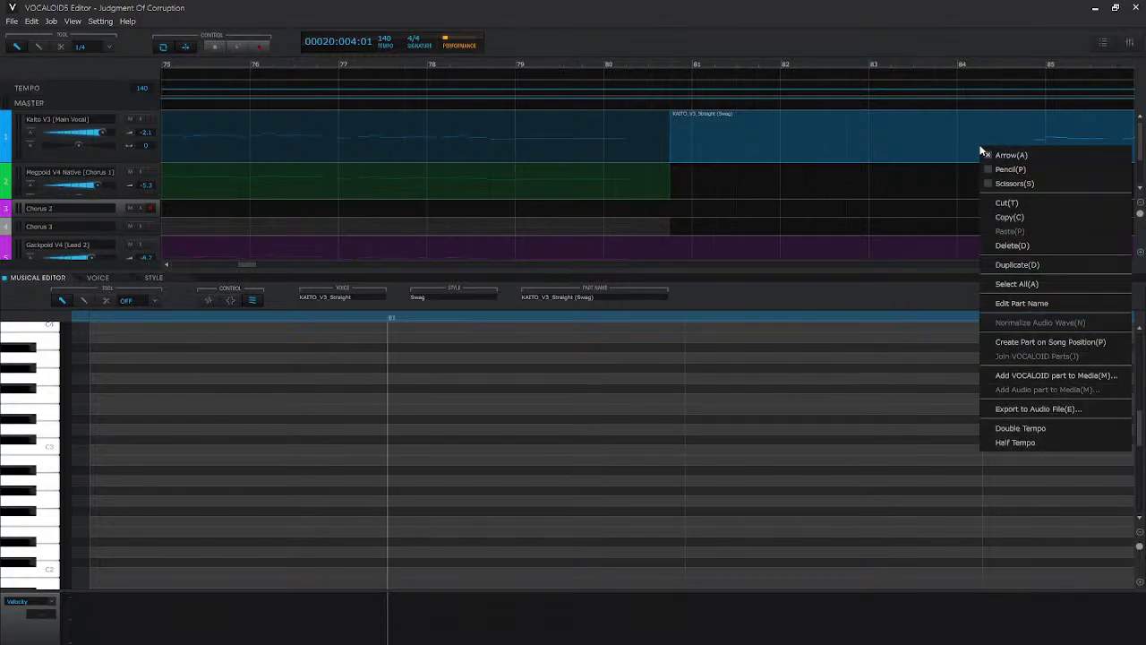
click(1041, 428)
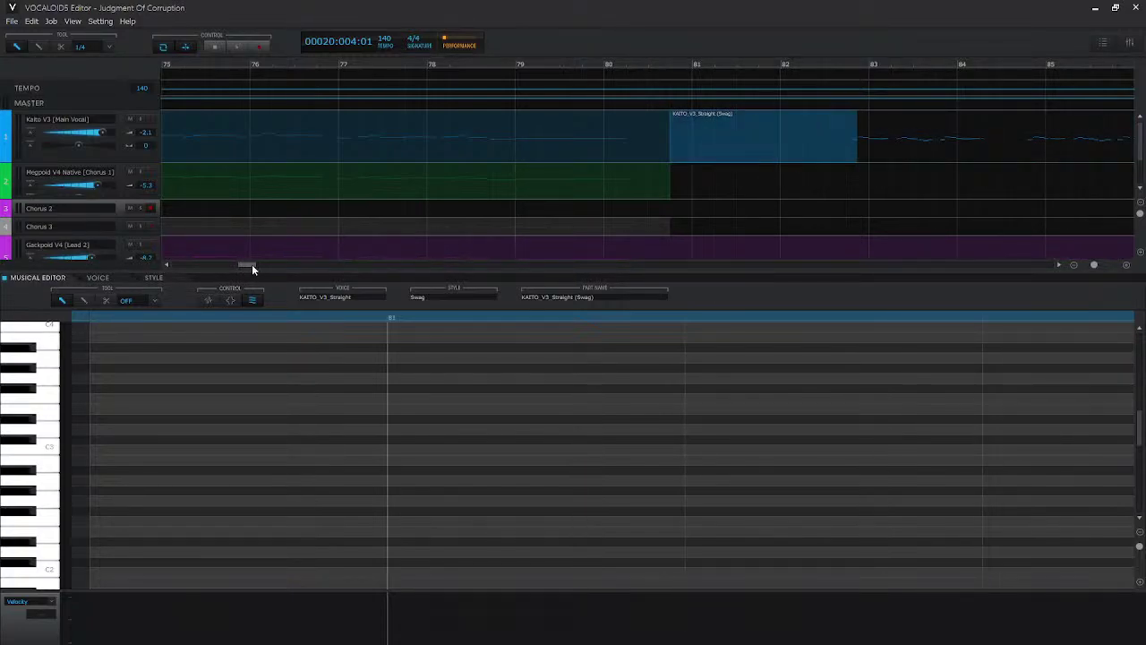
- Set the song position to 82:004:01, just before the first note of the selected main vocal part
scroll(253, 264, right, 2)
click(705, 64)
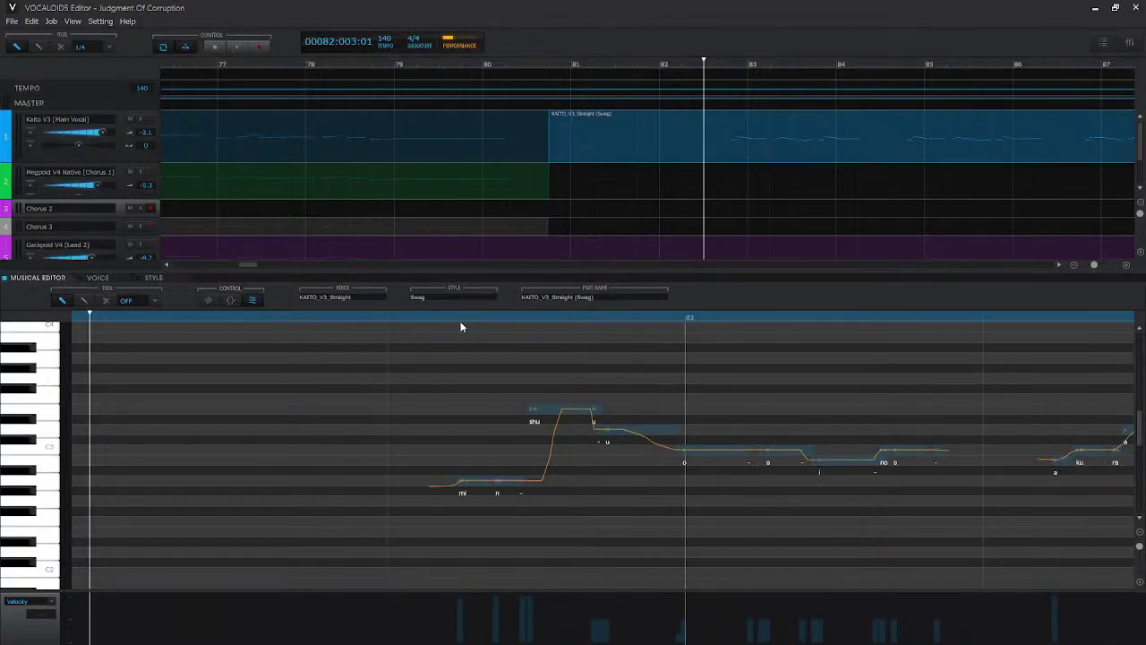
click(422, 317)
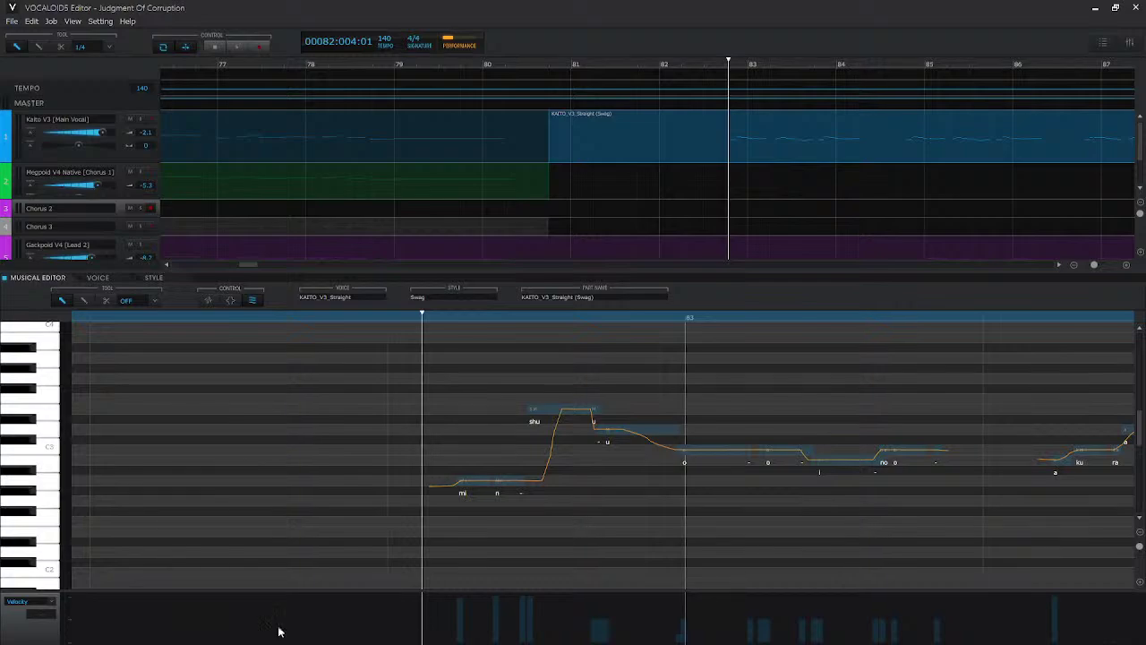
- Enlarge the Velocity lane below the notes and briefly play the phrase from the song position
drag(309, 597, 317, 511)
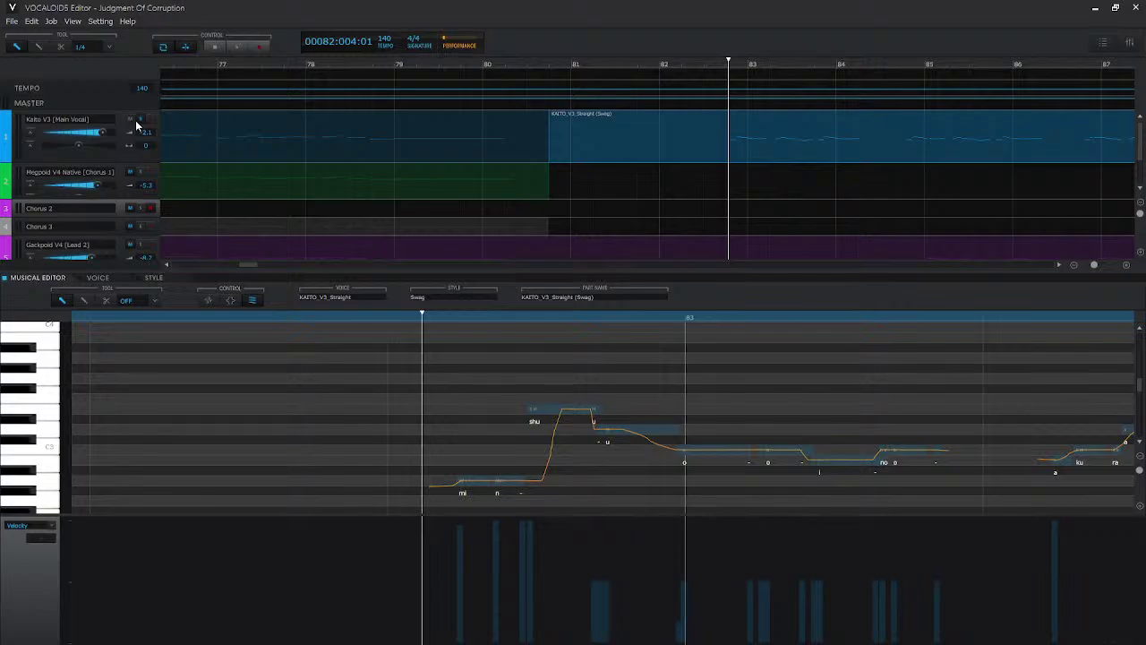
key(space)
key(space)
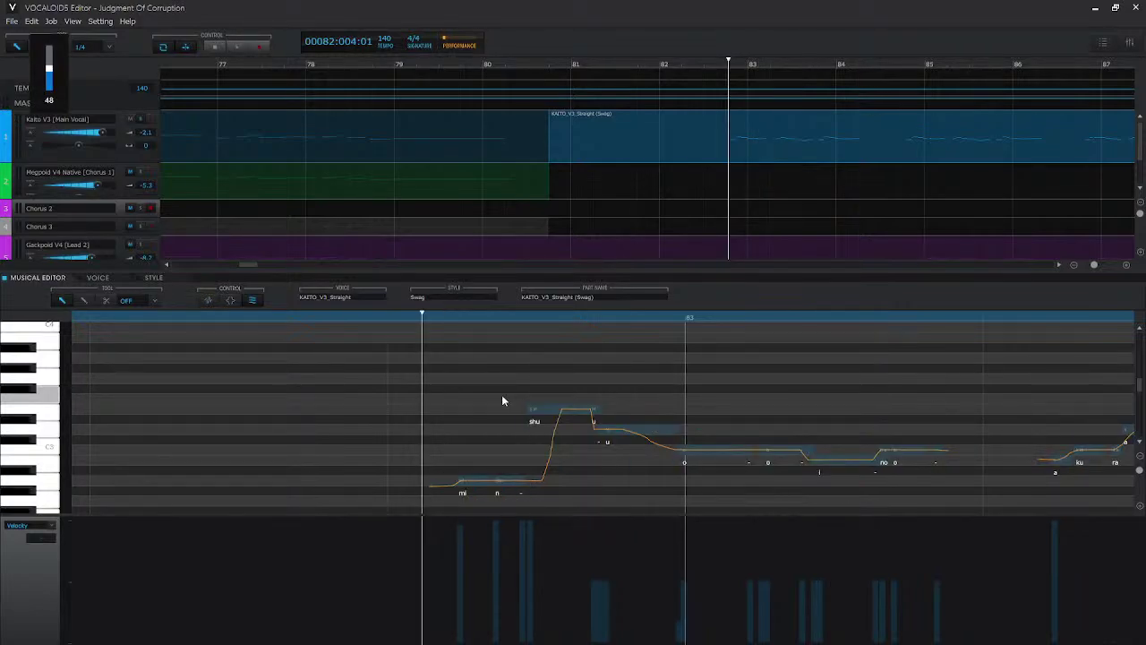
- Play the double-tempo main vocal phrase from the song position, then undo the Double Tempo change
key(space)
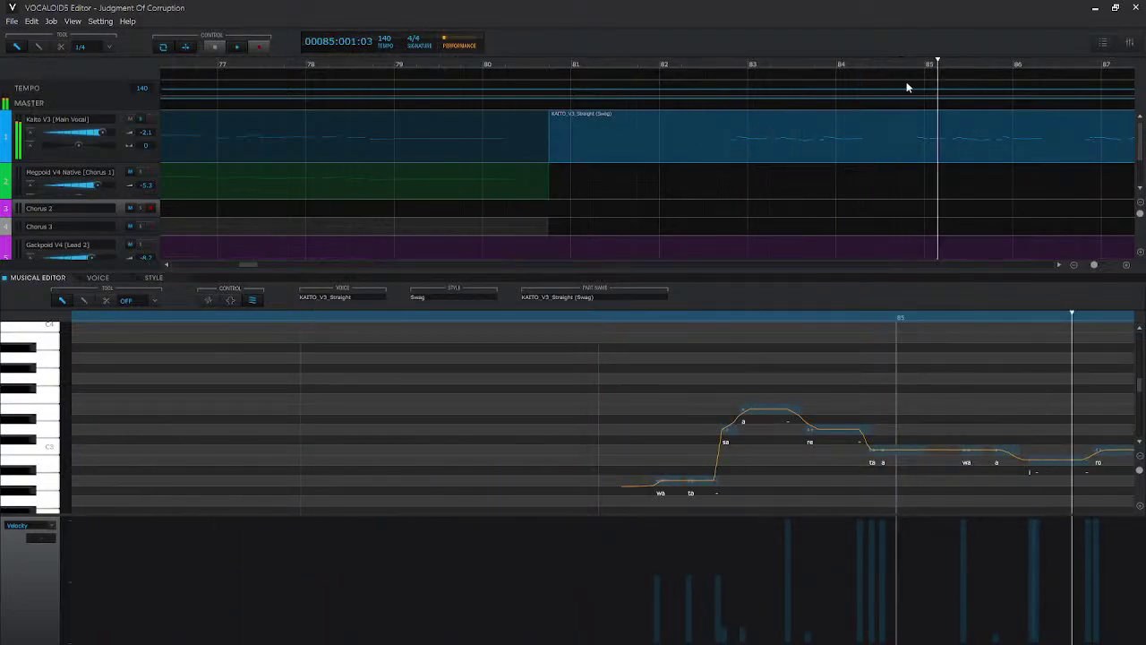
key(space)
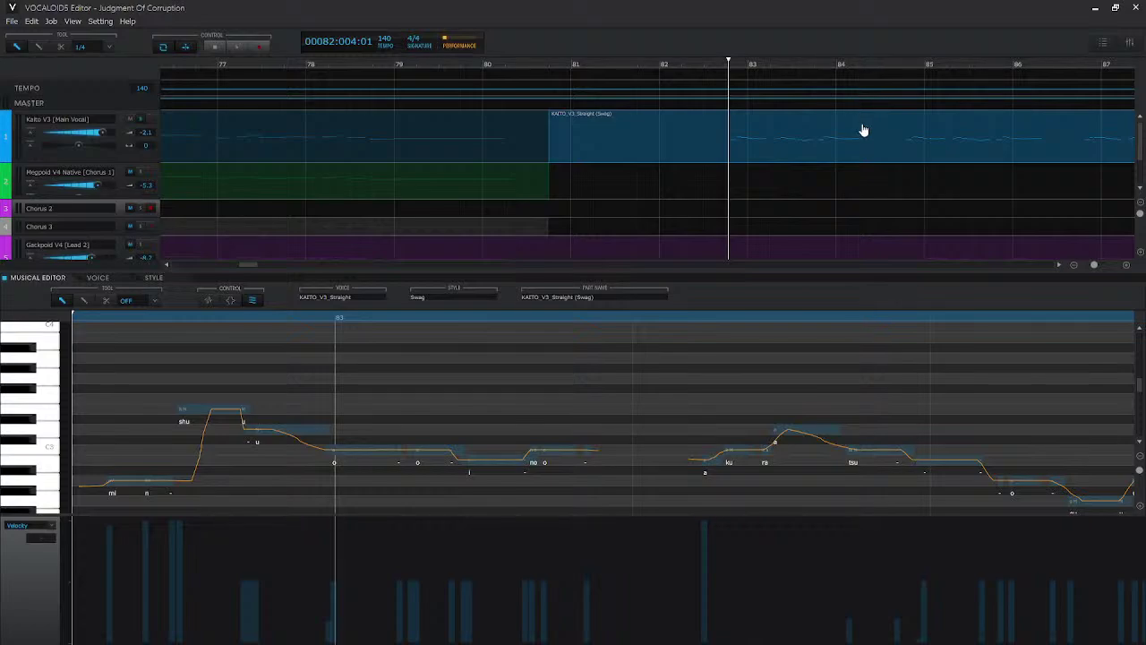
key(ctrl+z)
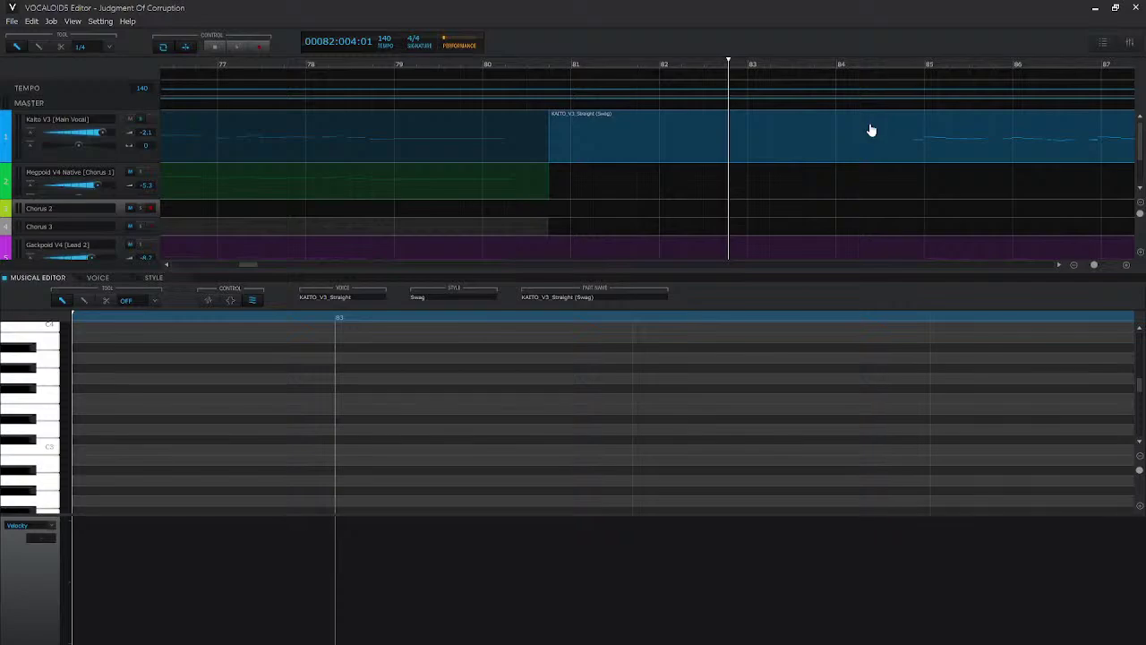
- Apply Half Tempo to the main vocal part that starts just before measure 81
right_click(857, 106)
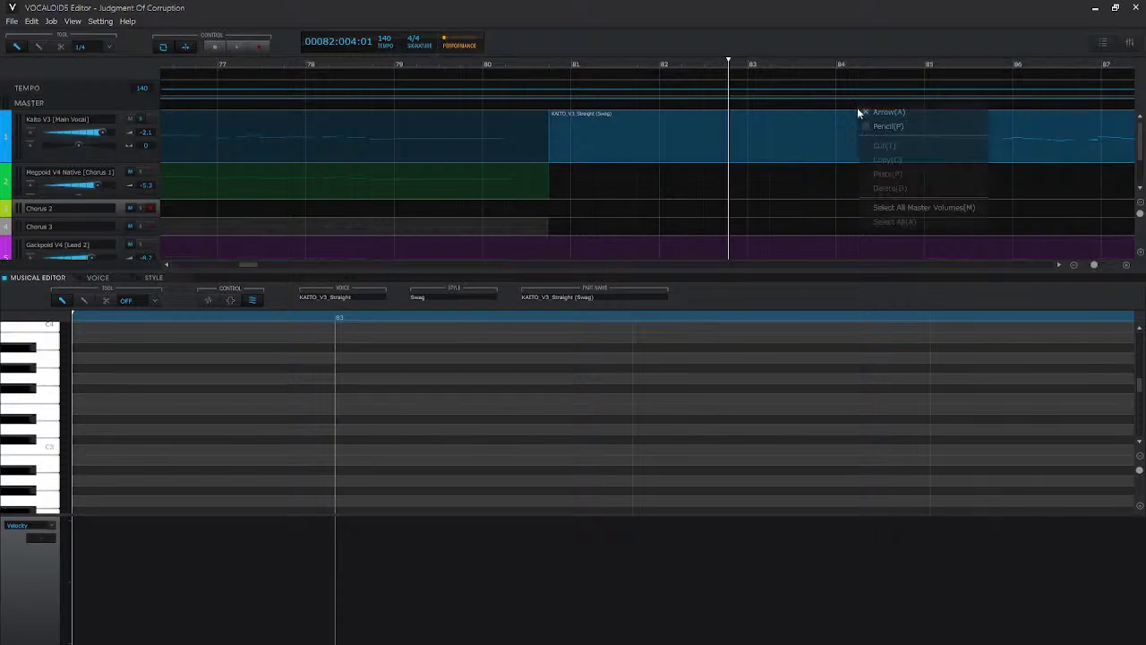
right_click(860, 145)
click(857, 424)
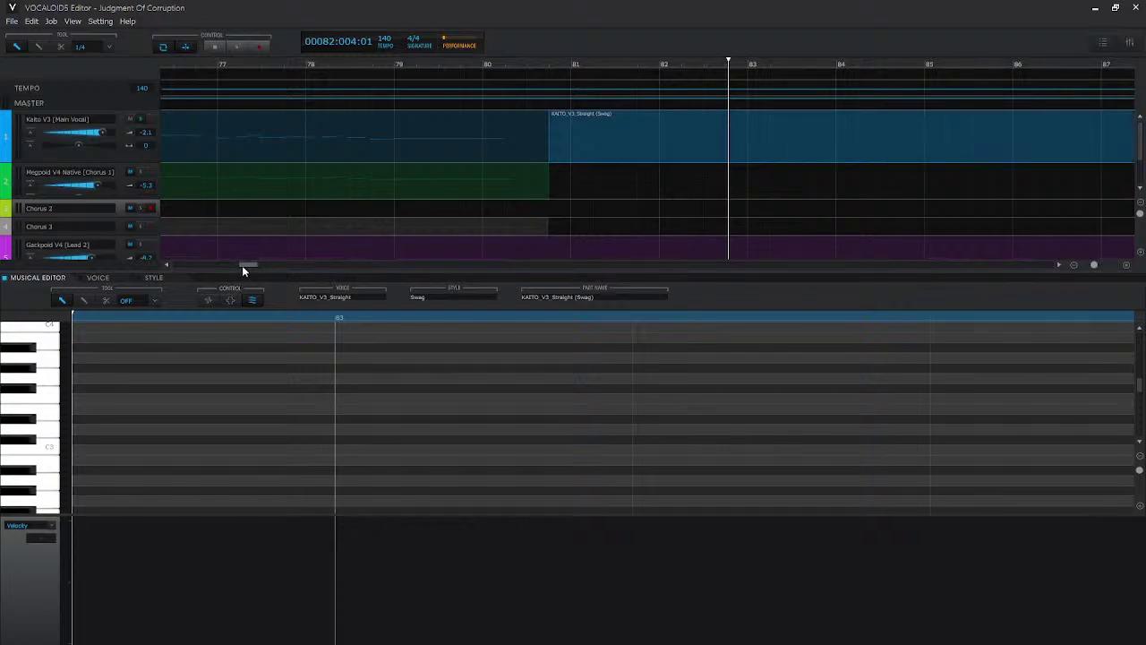
- Set the song position to 88:003:01 and play the slowed opening phrase of the main vocal
drag(244, 265, 251, 267)
click(583, 62)
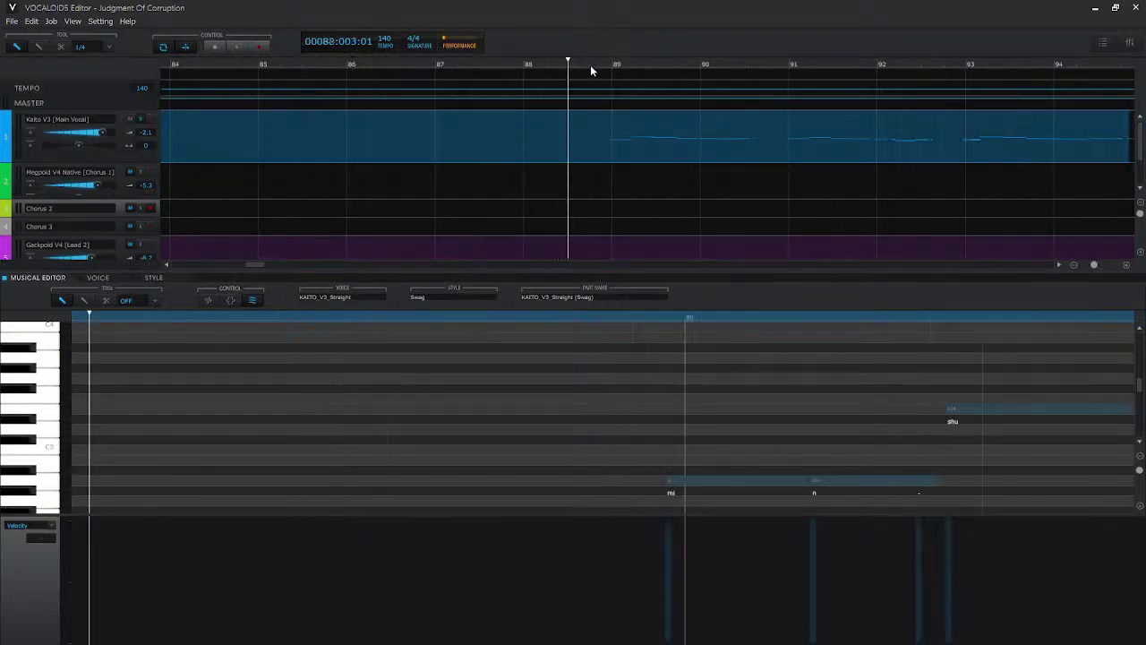
key(space)
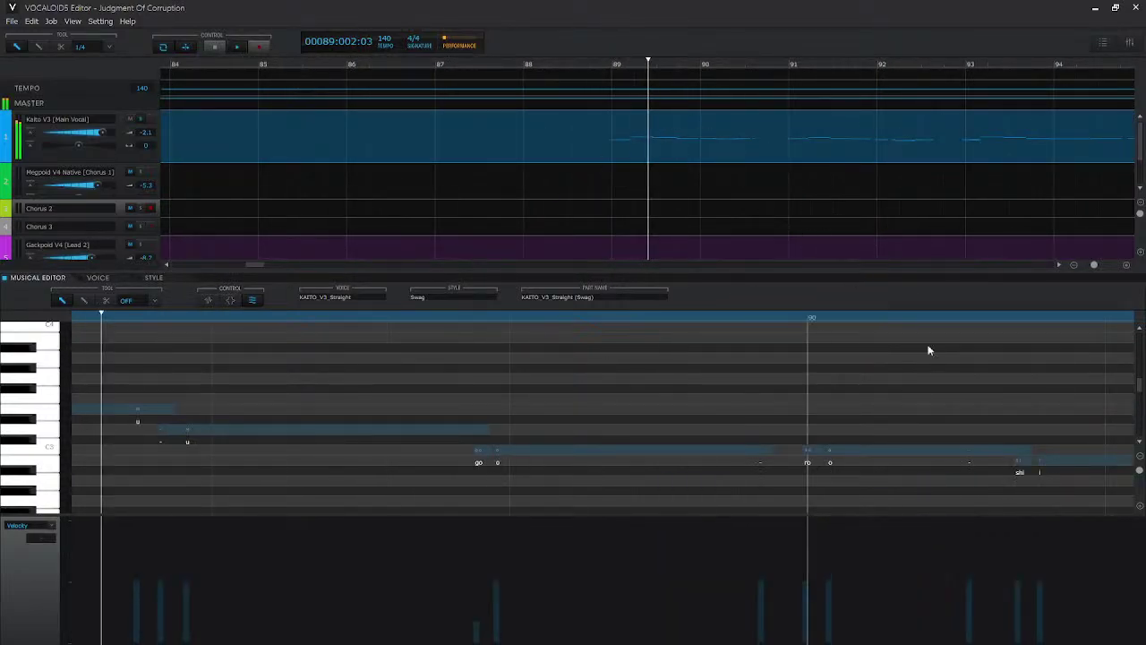
drag(1095, 265, 1092, 266)
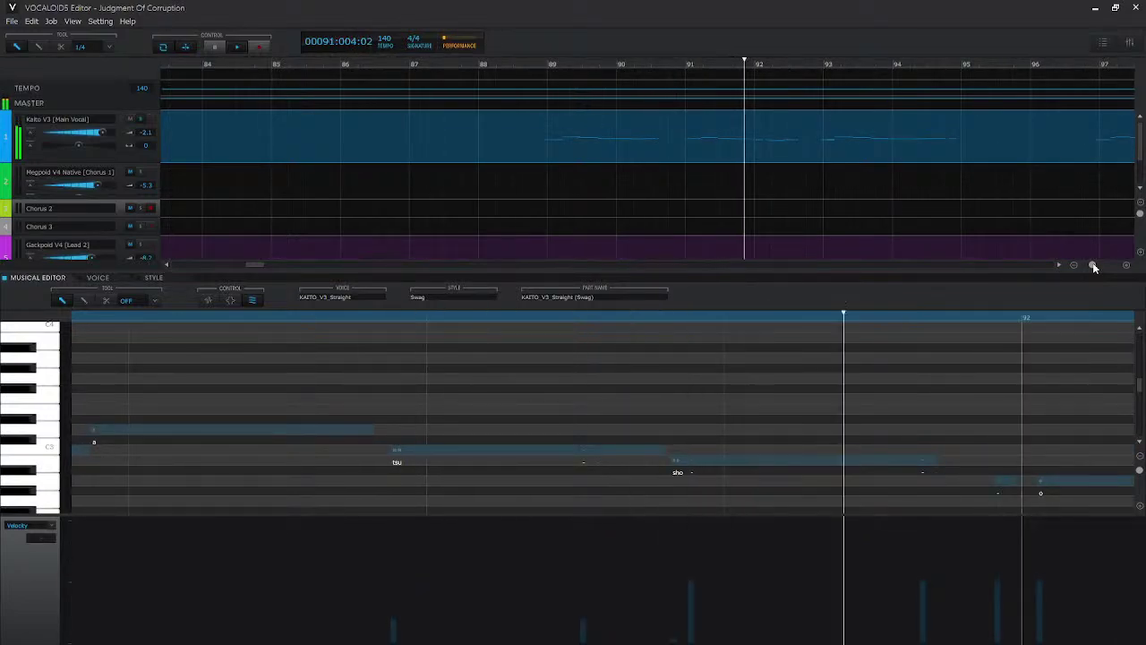
key(space)
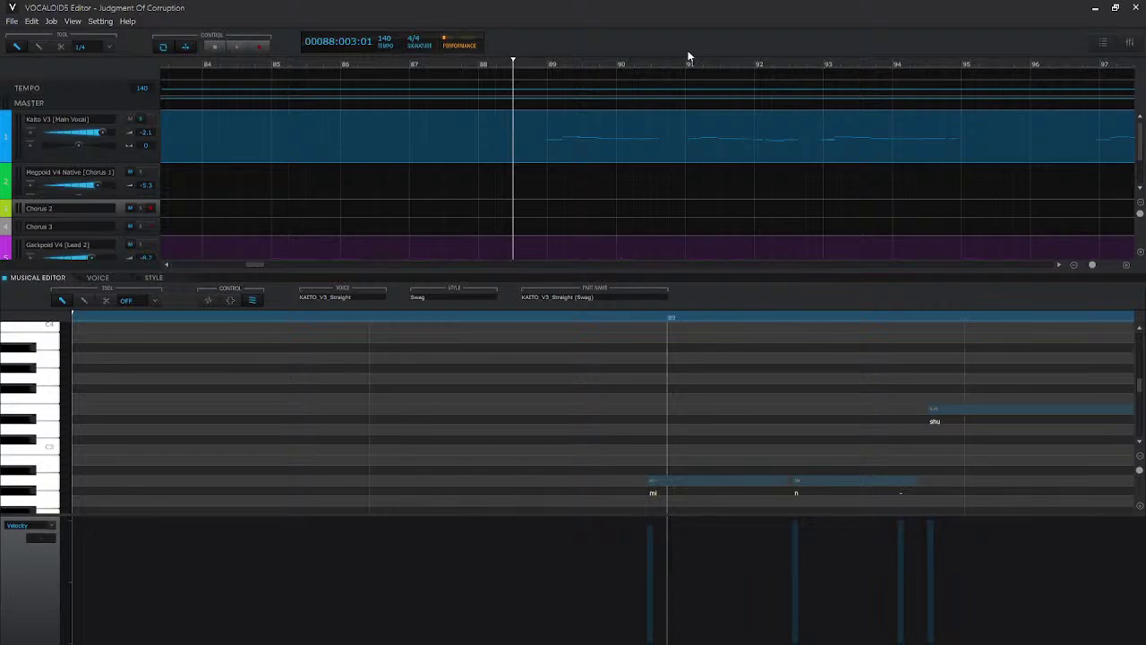
- Set the song position to 88:004:02 and inspect the rendered waveform of the first "mi" note, ending in the plain note display
click(489, 320)
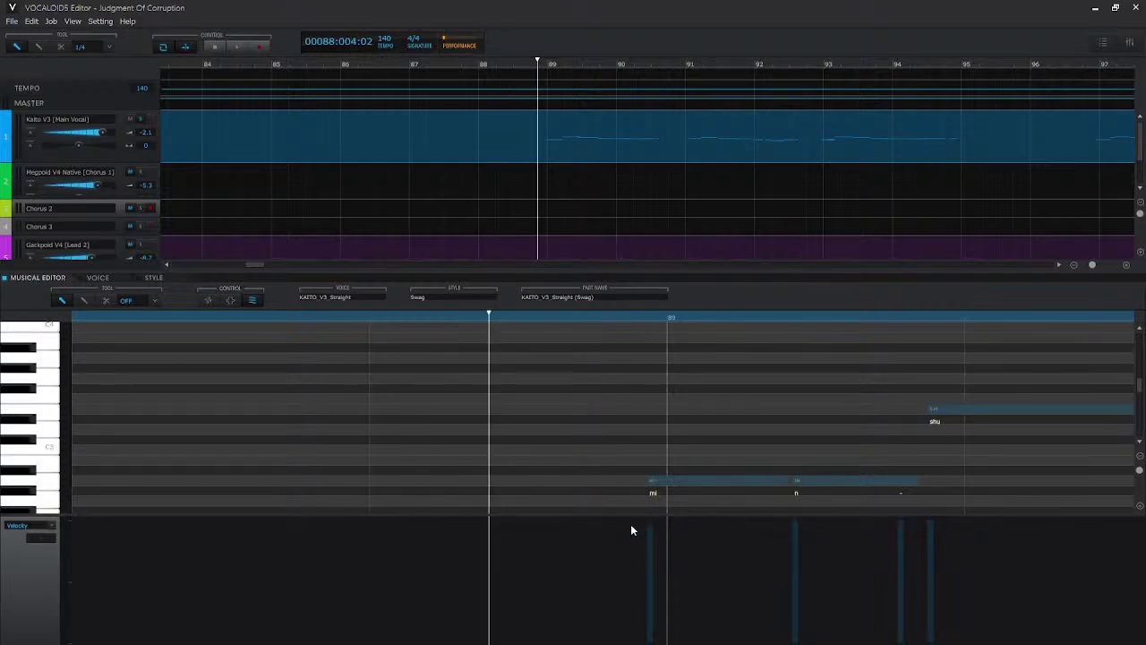
key(4)
key(1)
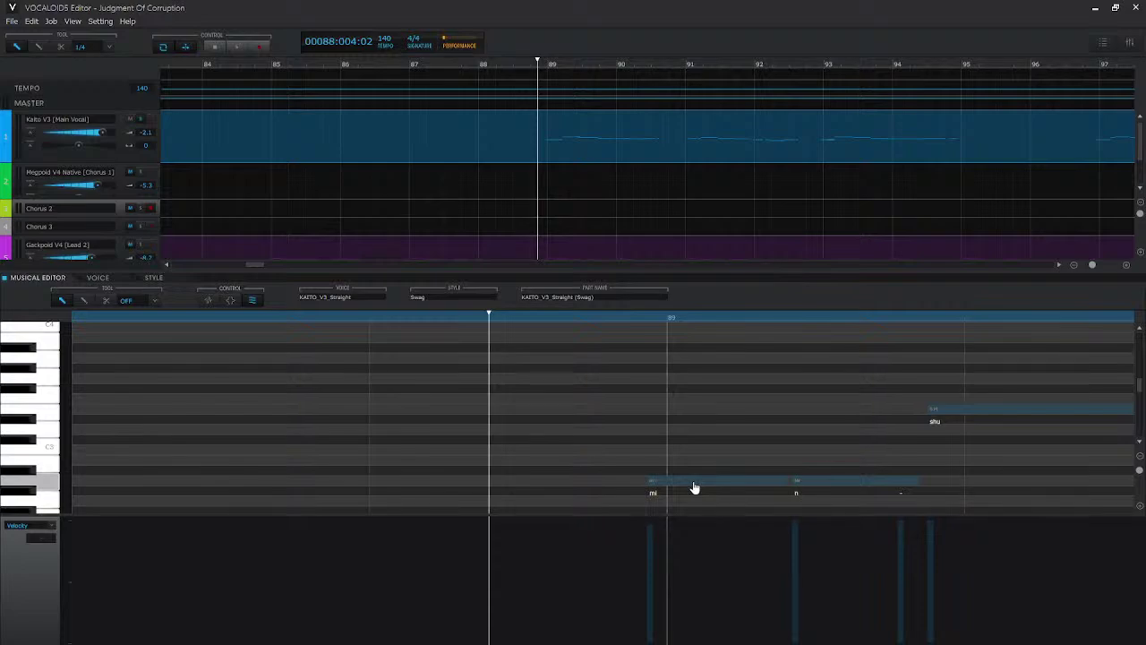
click(699, 484)
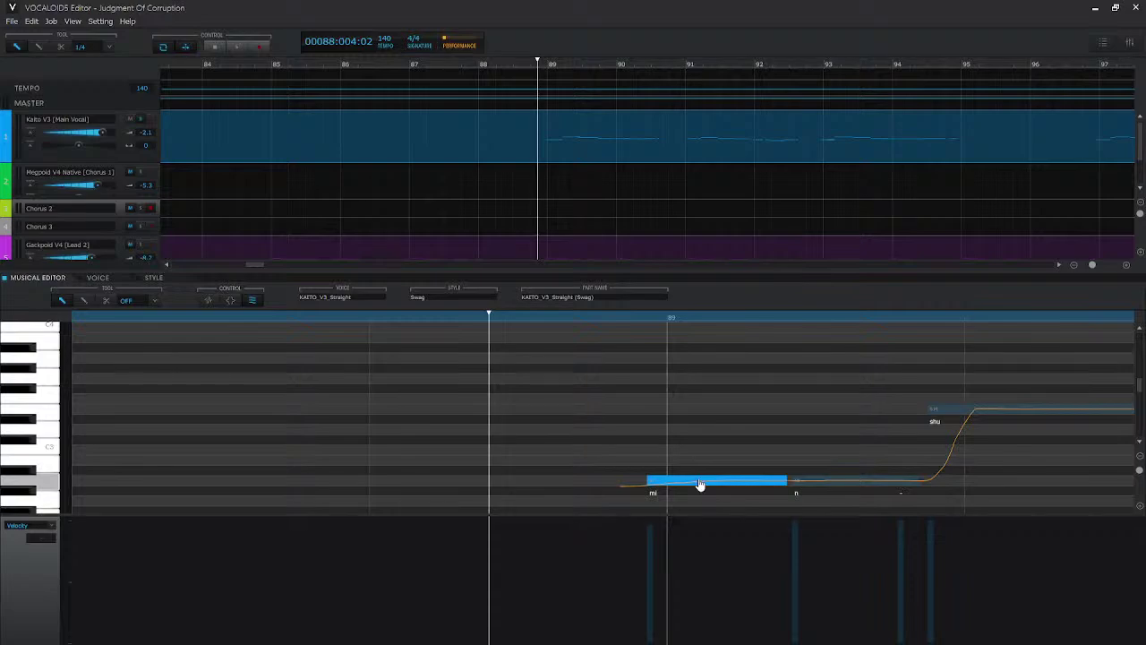
key(2)
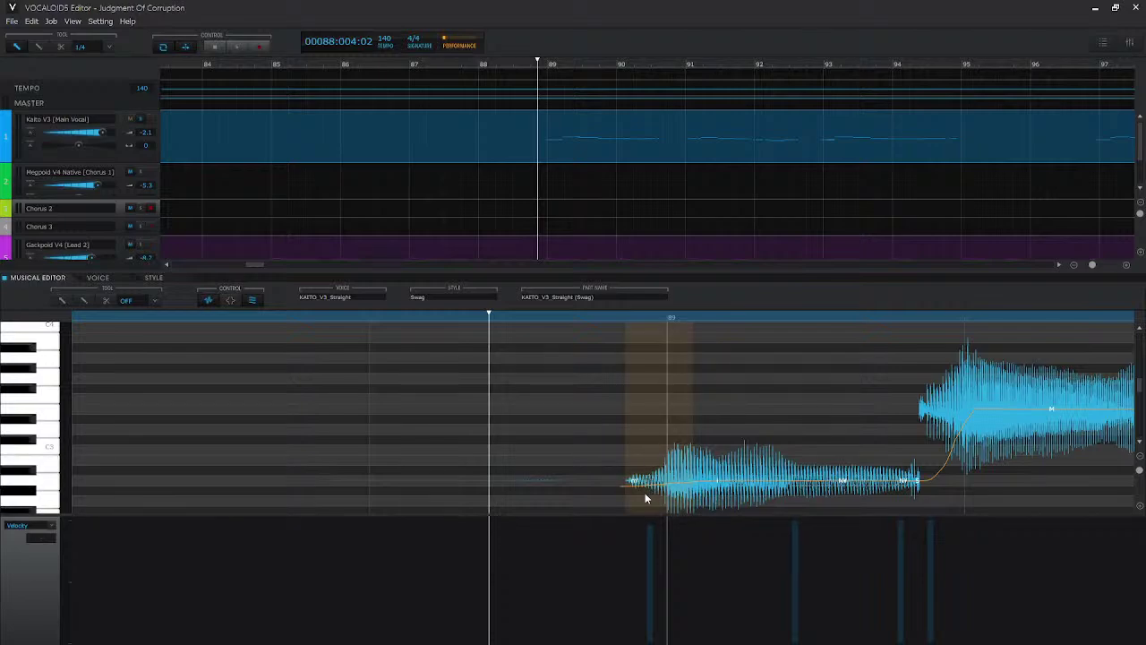
key(1)
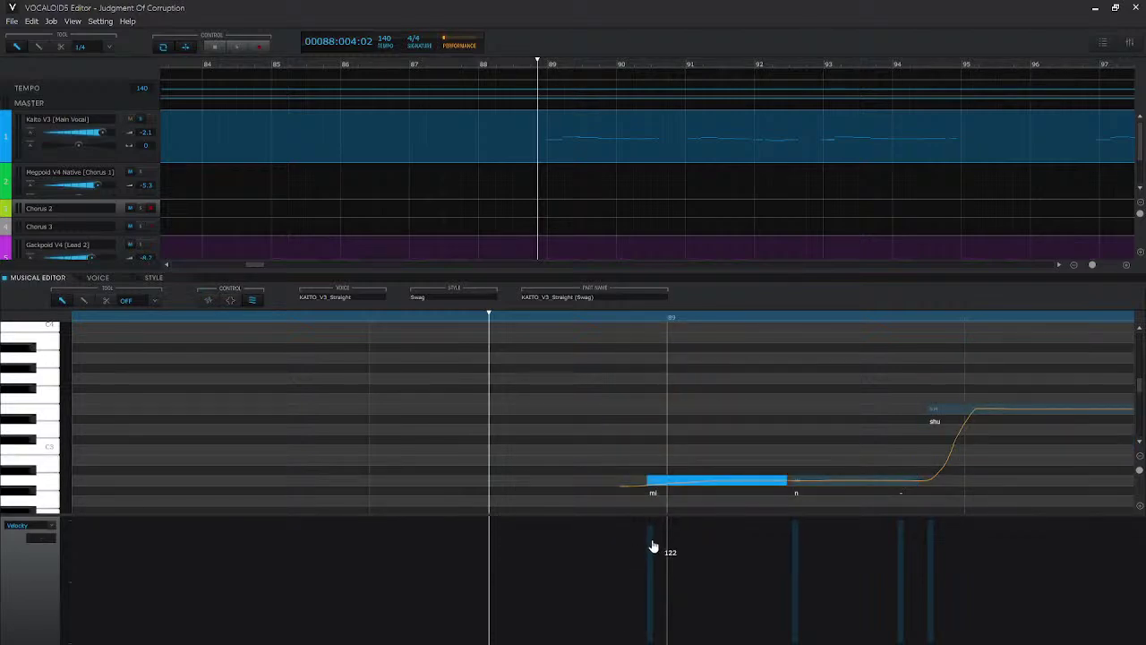
- Lower the Velocity of the first "mi" note to 0 and check its rendered waveform
drag(654, 546, 650, 640)
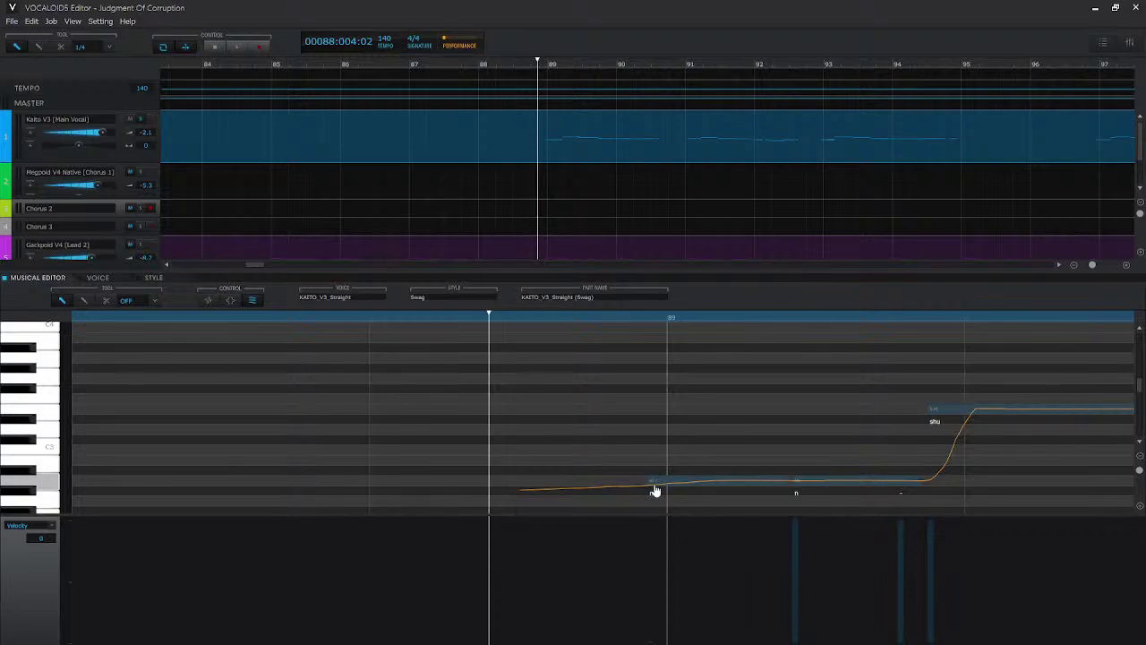
key(4)
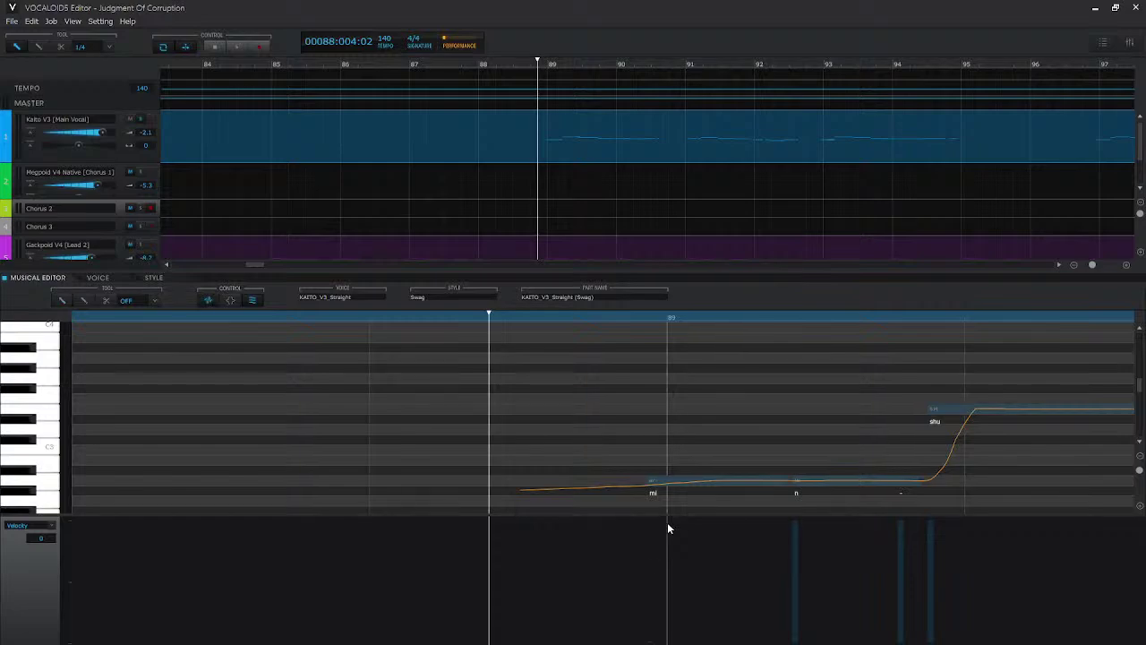
key(1)
key(4)
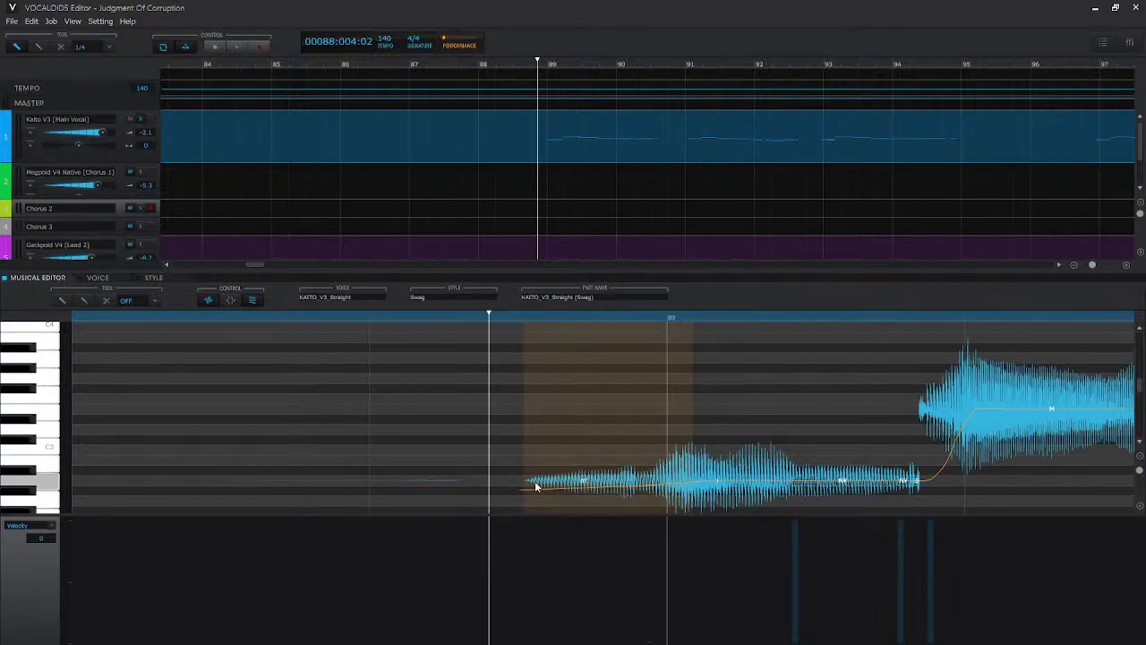
key(1)
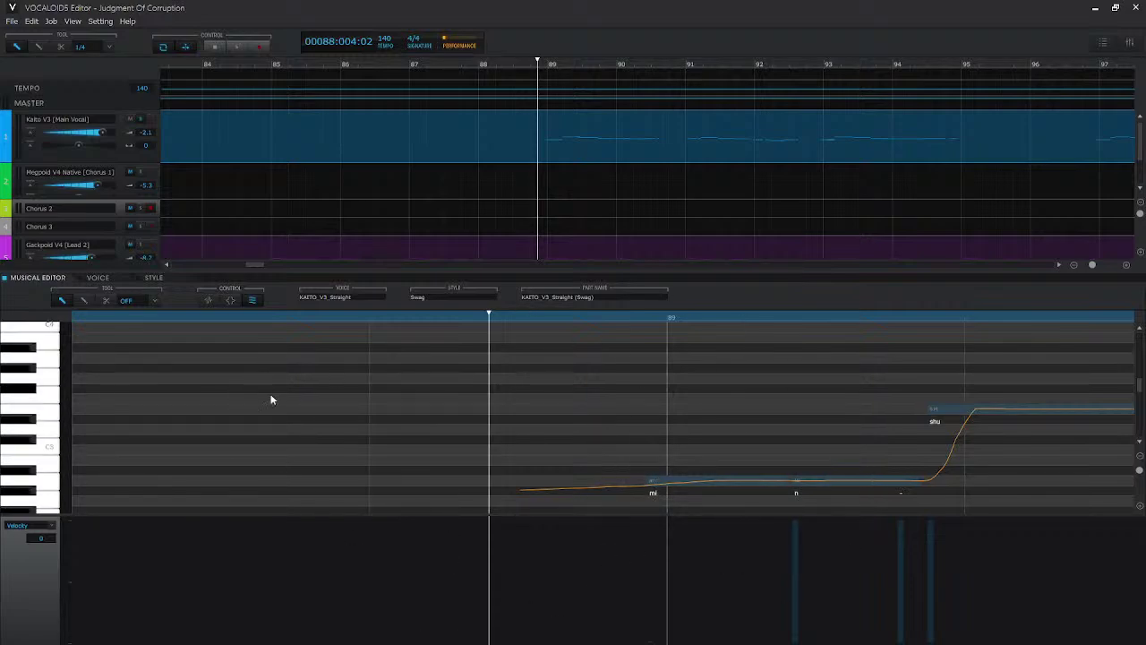
- Examine the low-velocity consonant of the "mi" note in the waveform display and return to the plain notes
key(4)
key(4)
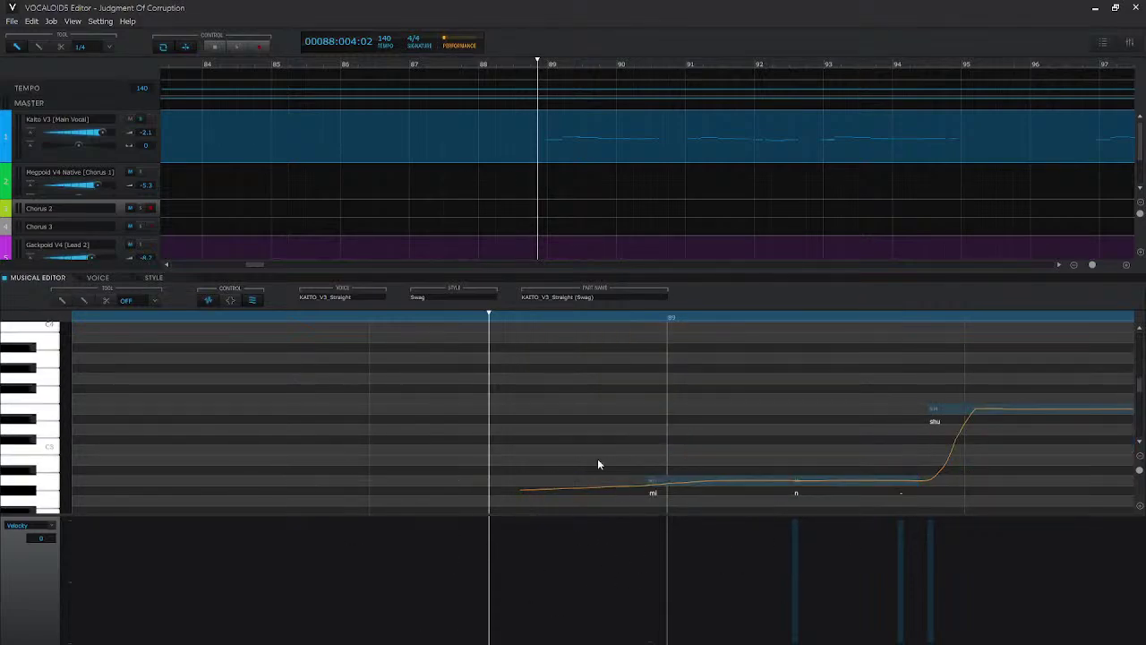
key(4)
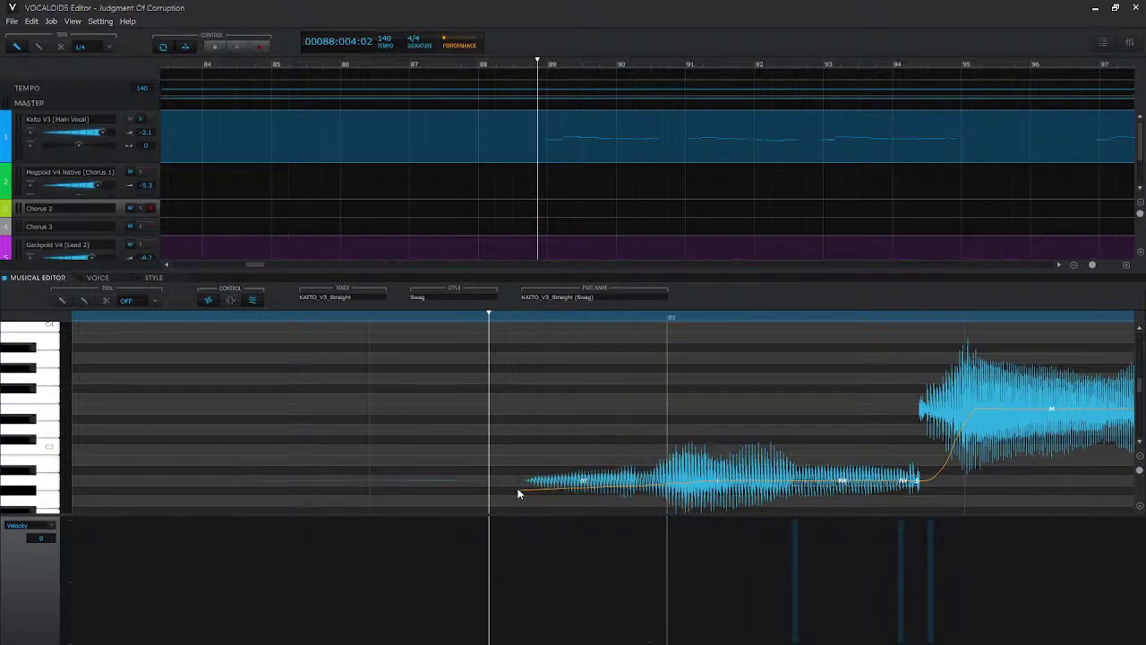
click(618, 488)
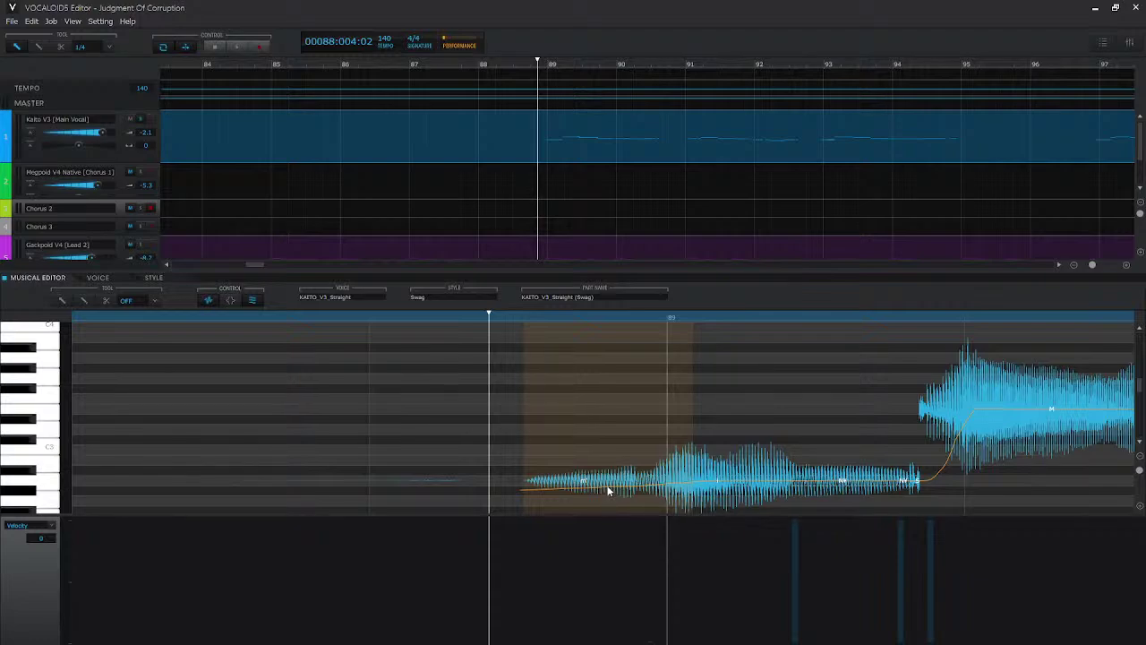
key(w)
drag(519, 563, 709, 644)
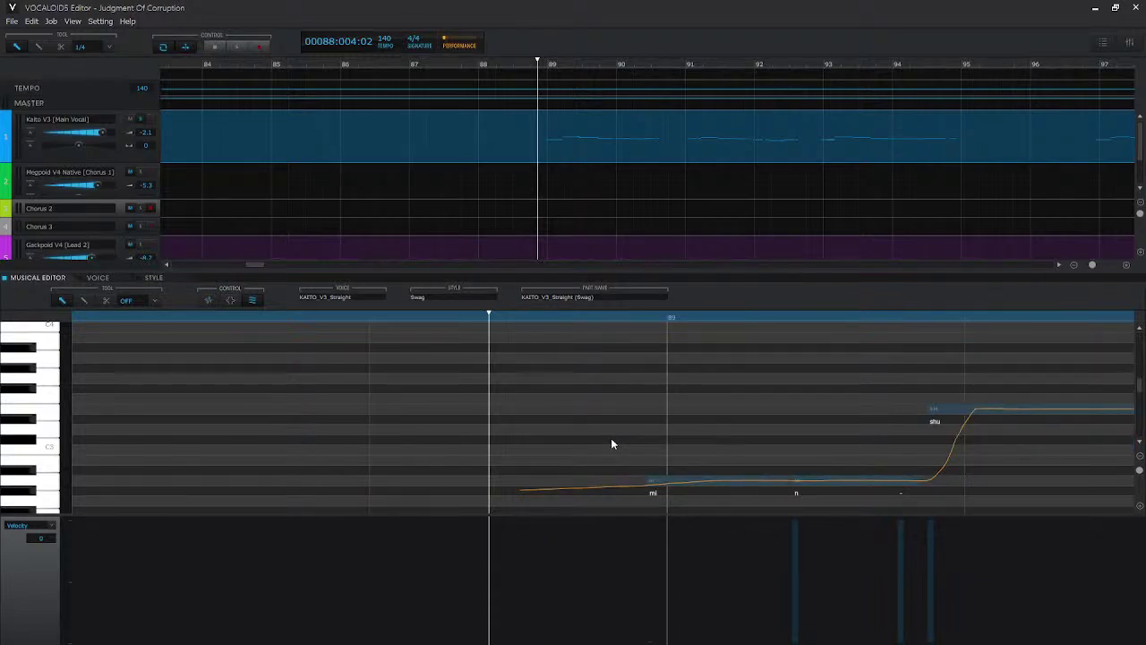
- Set the song position to 88:004:01 and play the phrase twice with the low-velocity "mi" note
click(372, 319)
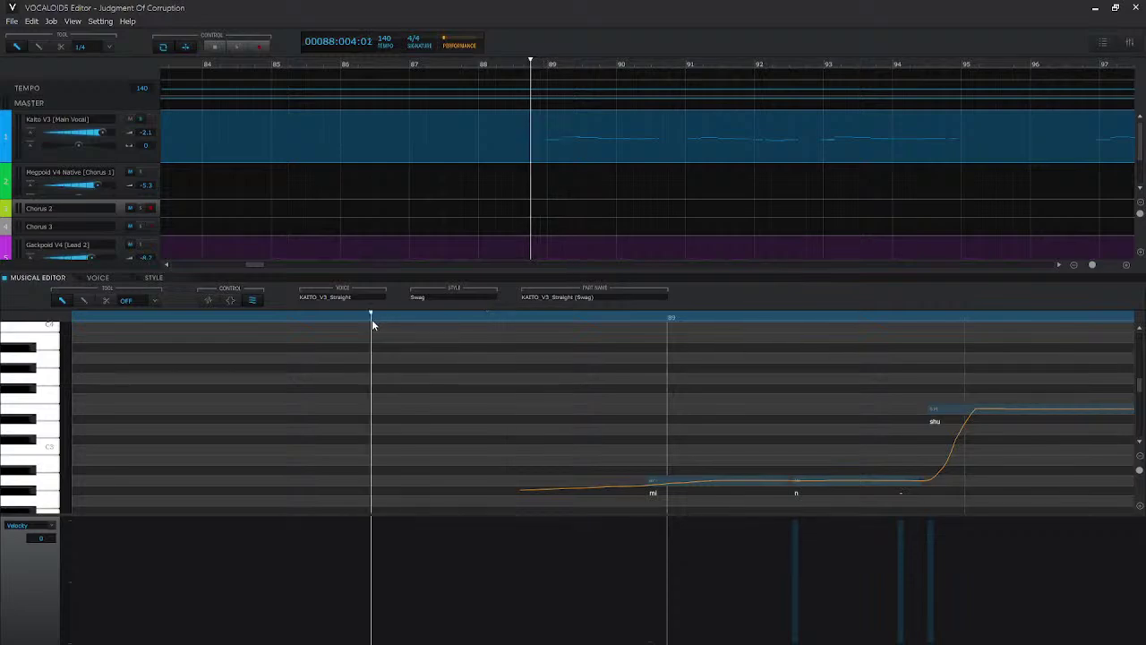
key(space)
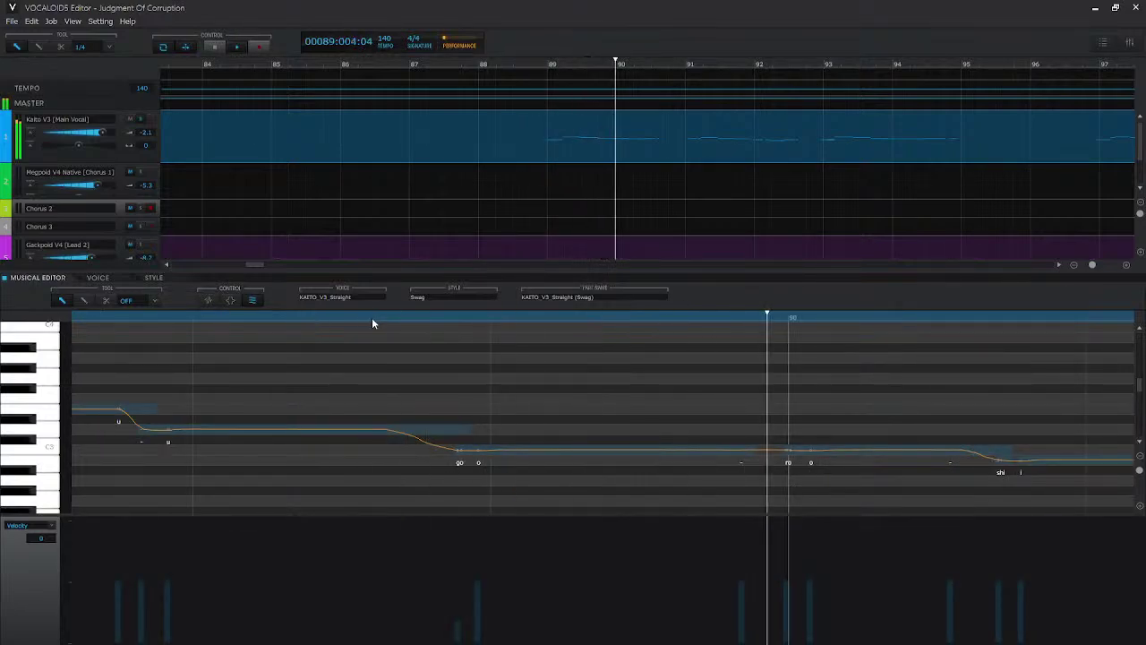
key(space)
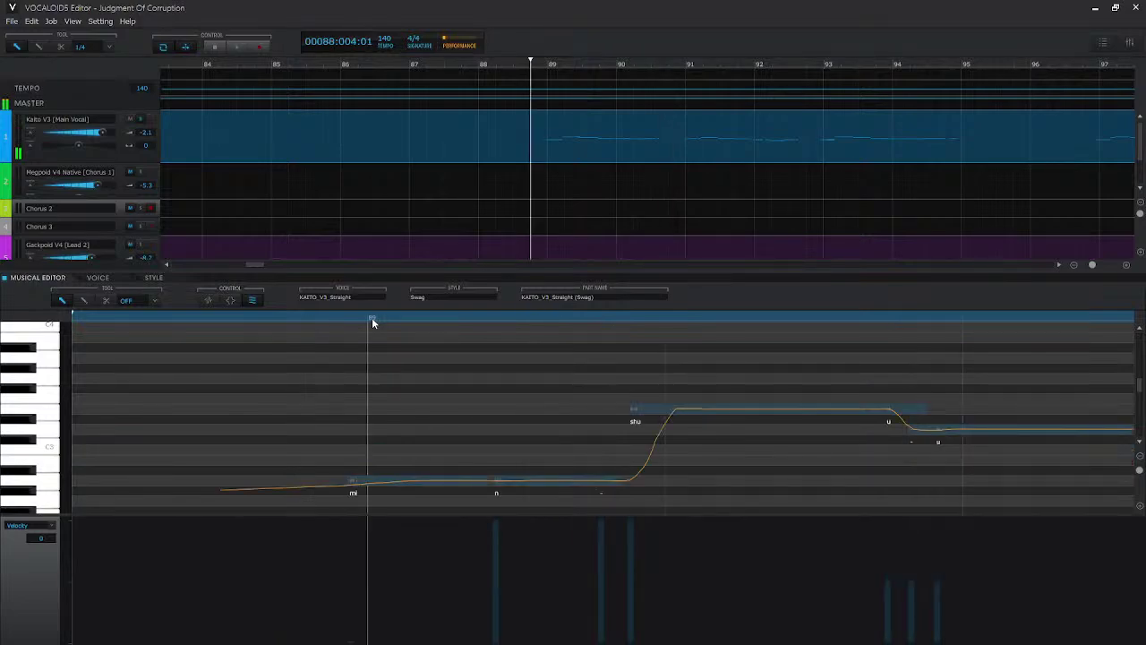
key(space)
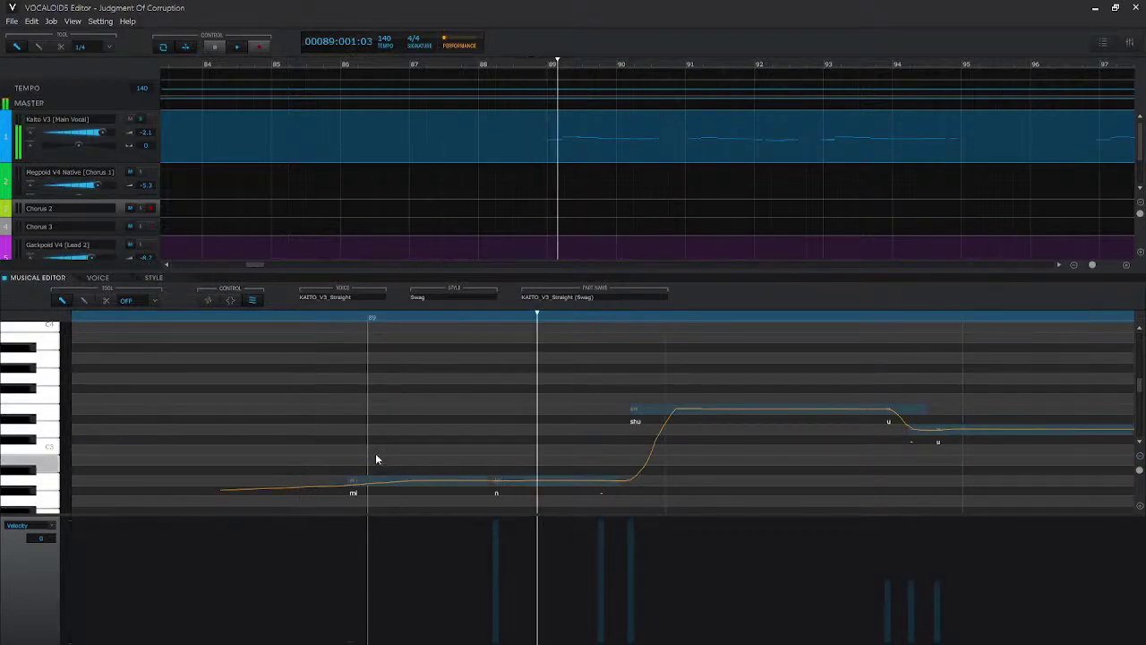
key(space)
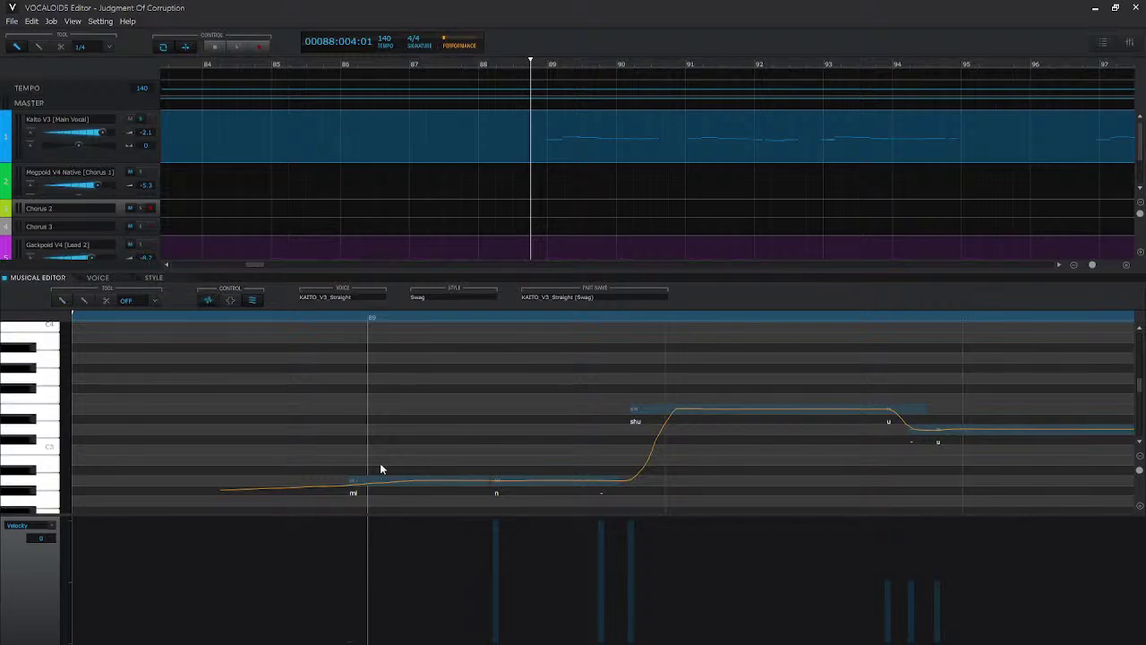
- Raise the Velocity of the first "mi" note to 127 and play the phrase to compare
click(391, 483)
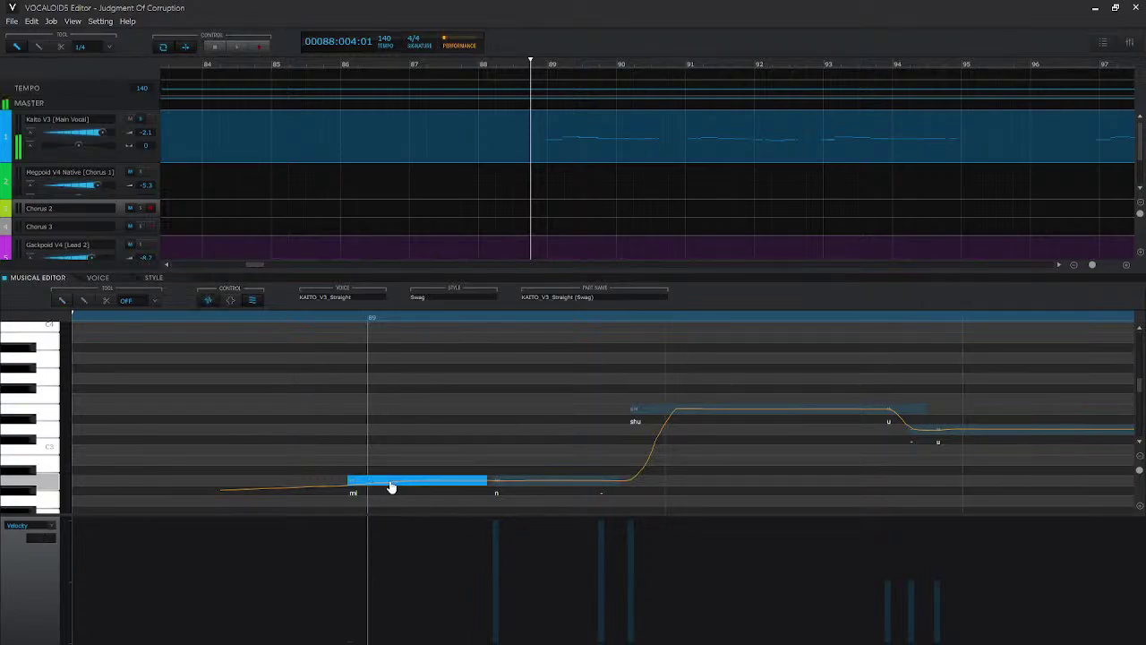
key(1)
click(363, 628)
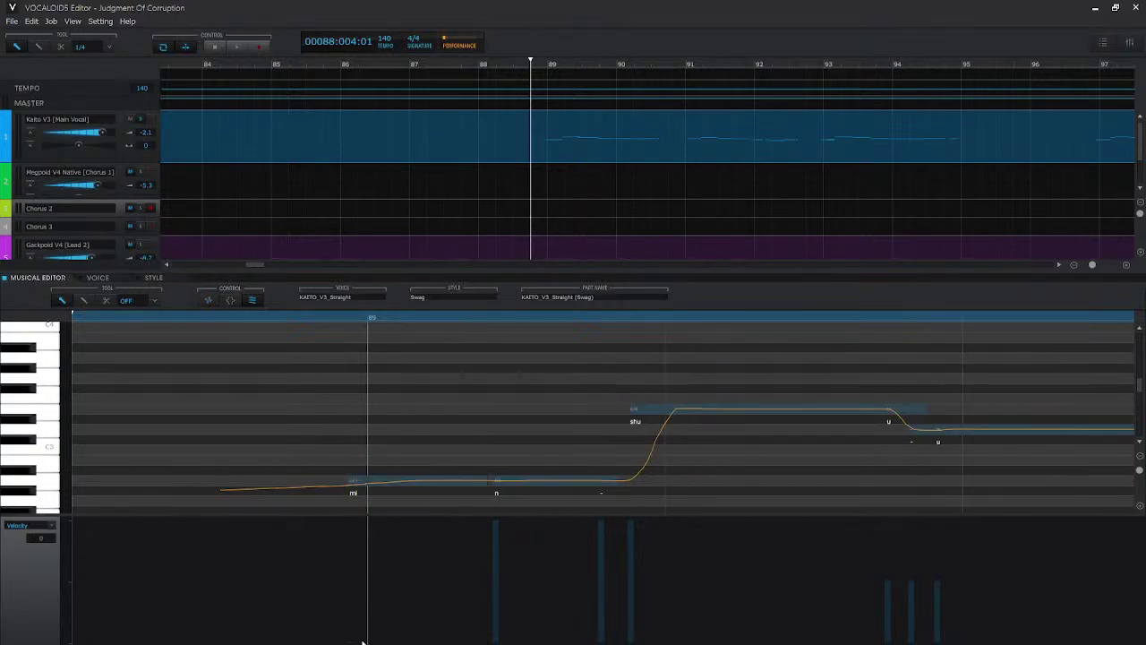
drag(354, 640, 351, 522)
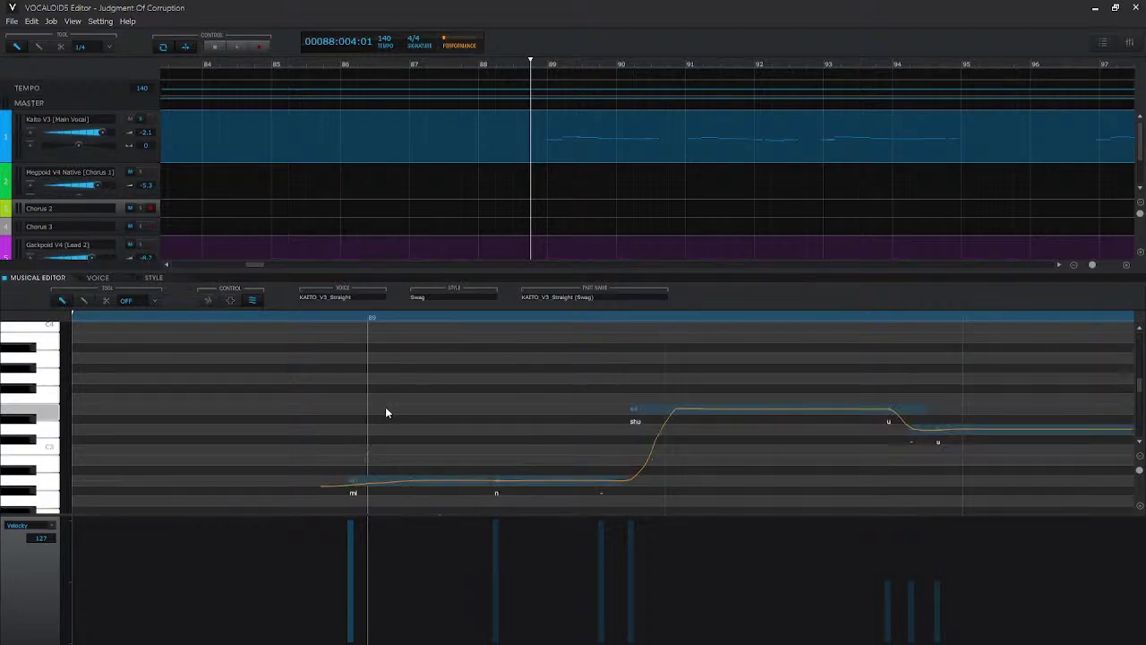
key(space)
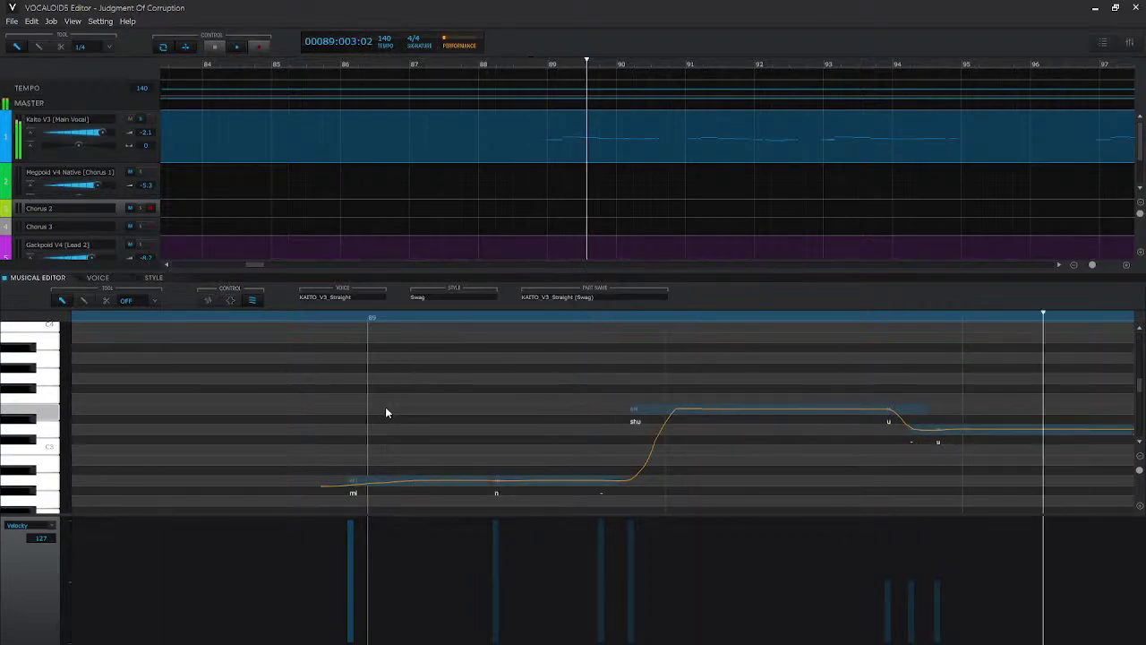
key(space)
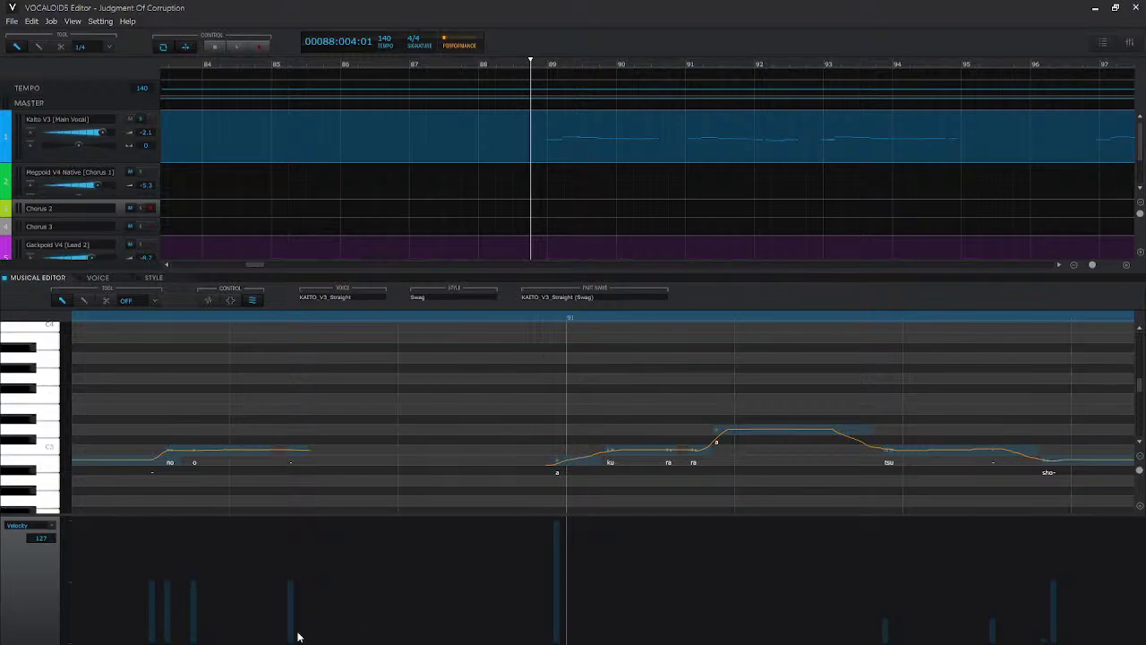
- Examine the Velocity bars of the notes in the later phrase around measures 97 and 98
scroll(566, 422, right, 10)
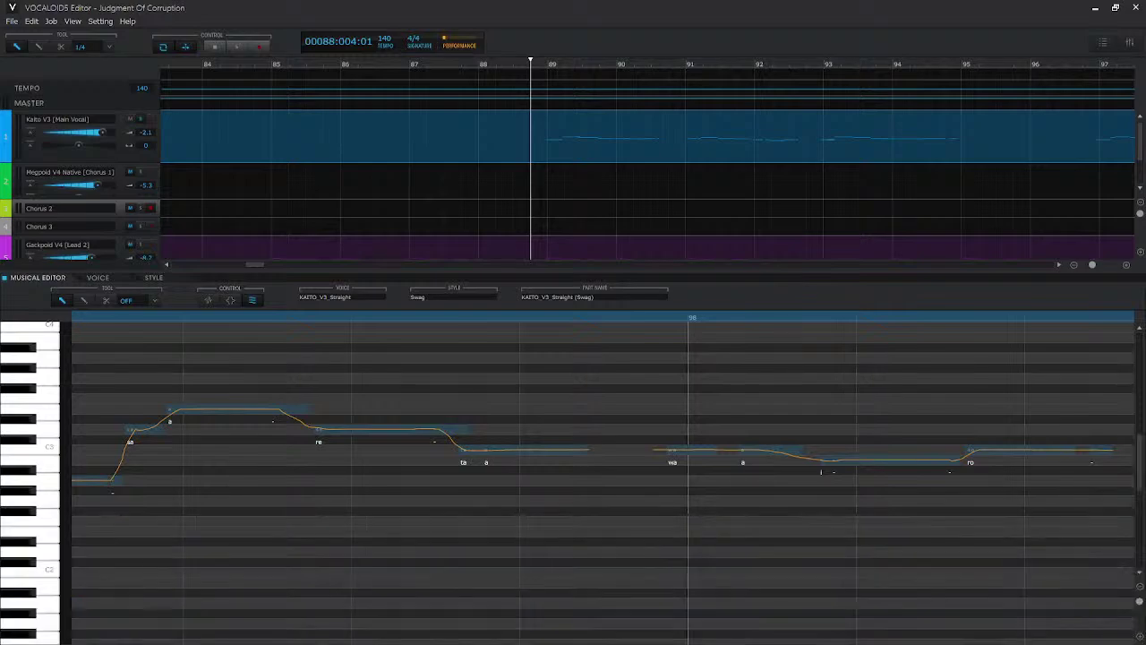
scroll(601, 411, left, 3)
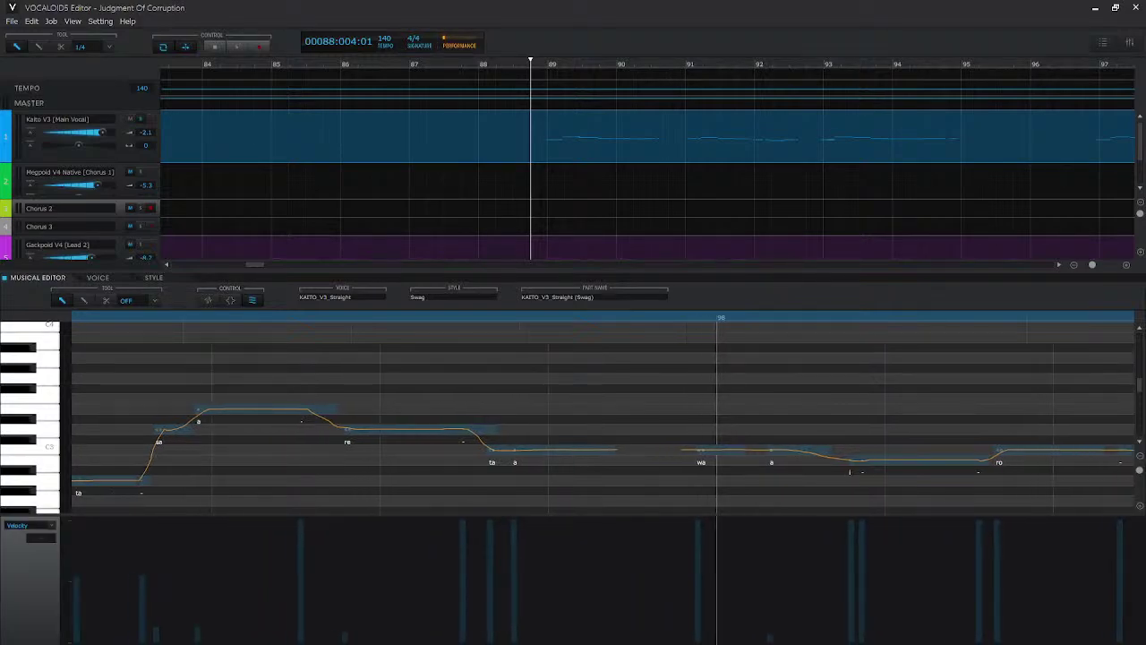
scroll(111, 432, left, 4)
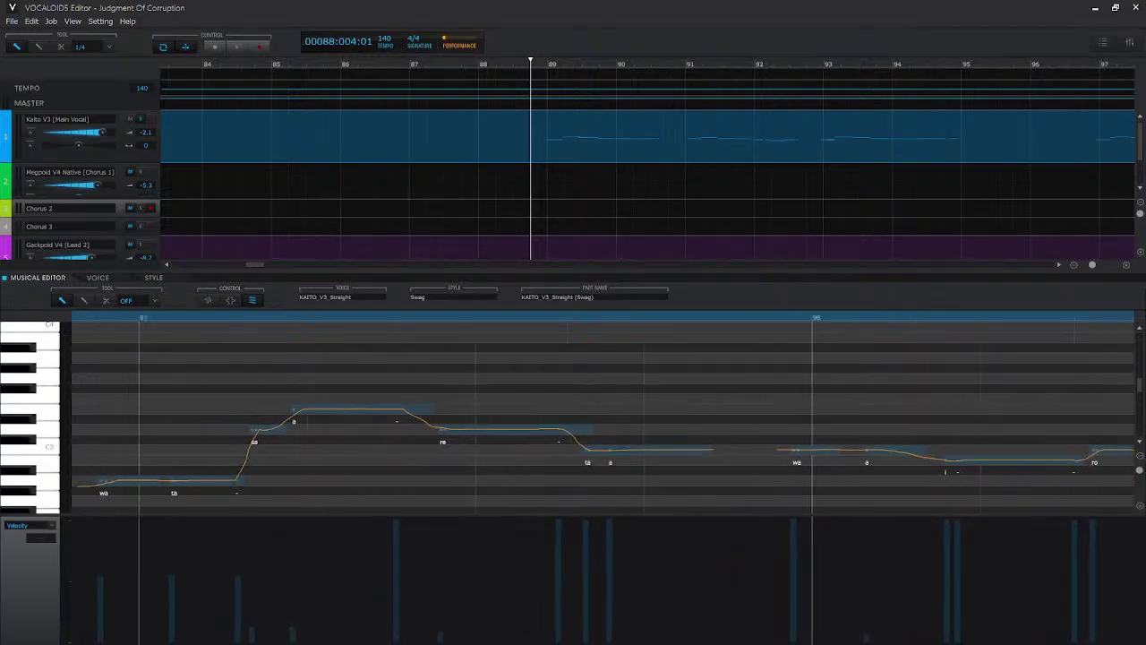
- Set the song position just before measure 97 and play the phrase with its existing Velocity values
click(92, 318)
key(space)
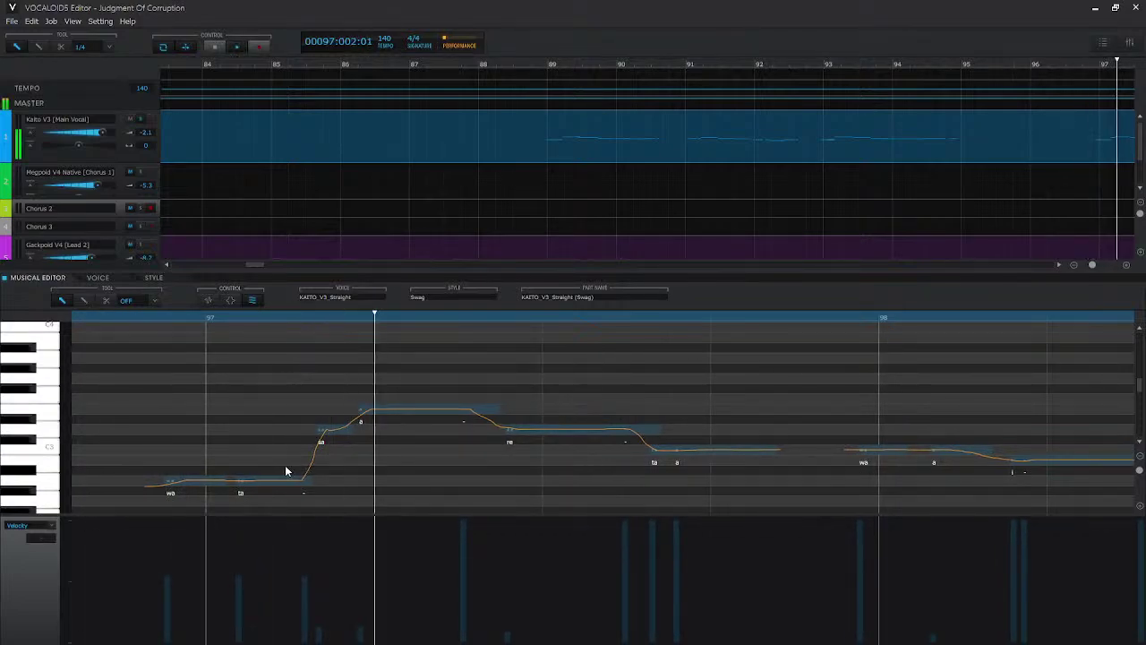
key(space)
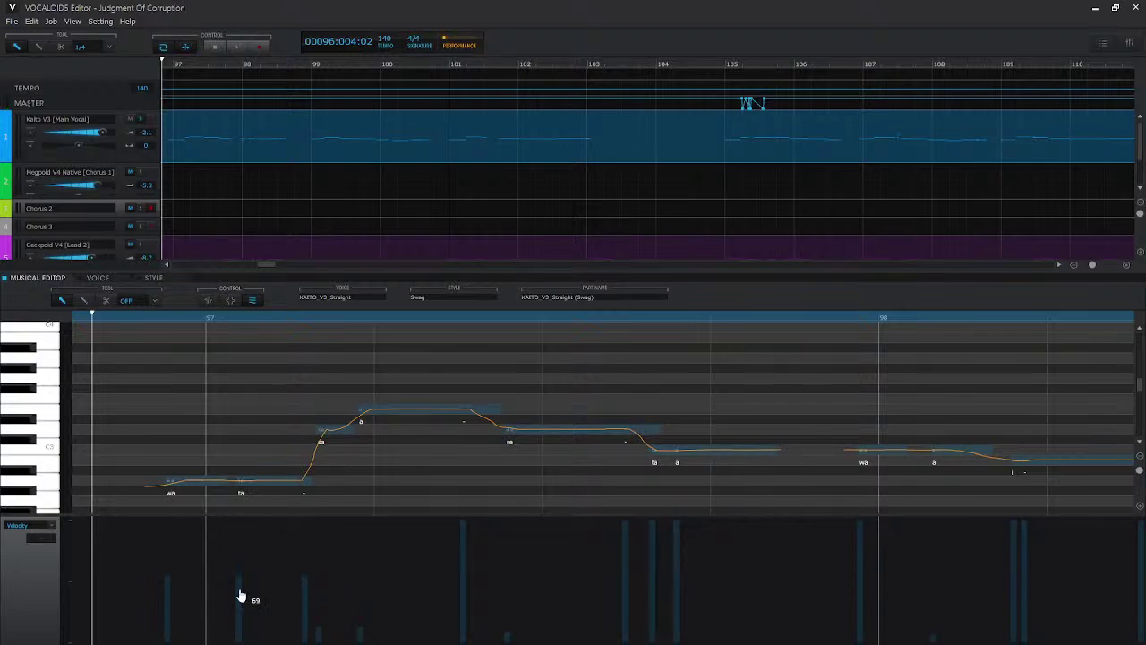
- Lower the Velocity of the first "ta" note at measure 97 to 0 and play the phrase
drag(240, 595, 248, 637)
key(space)
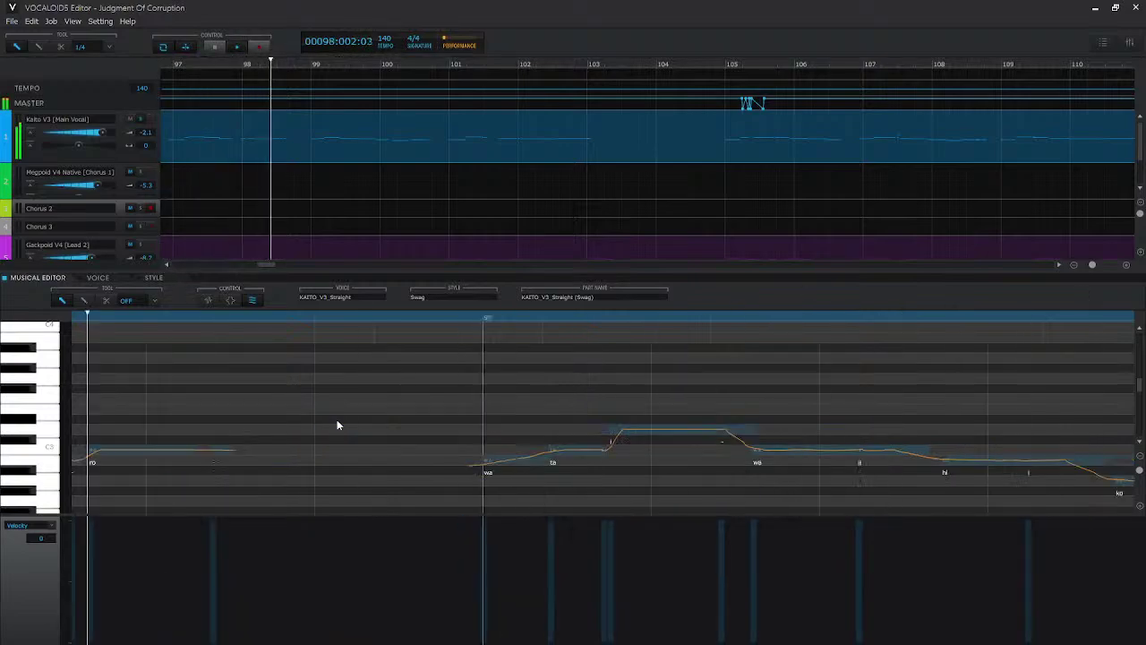
key(space)
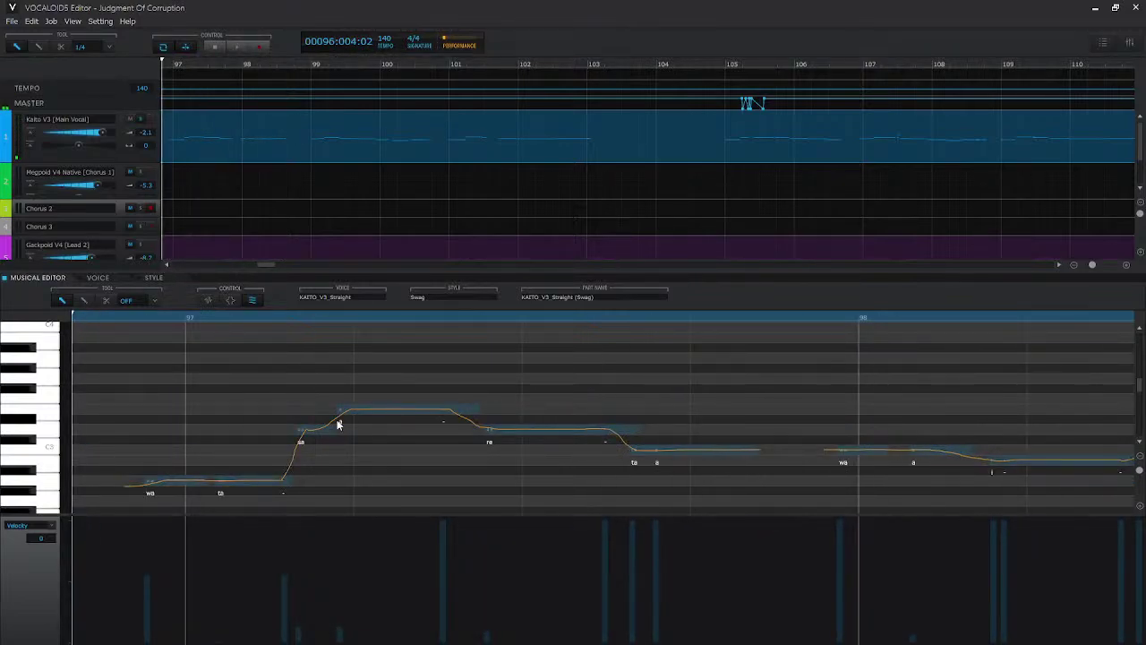
- Examine the low-velocity "ta" note in the waveform display and return to the plain notes
key(w)
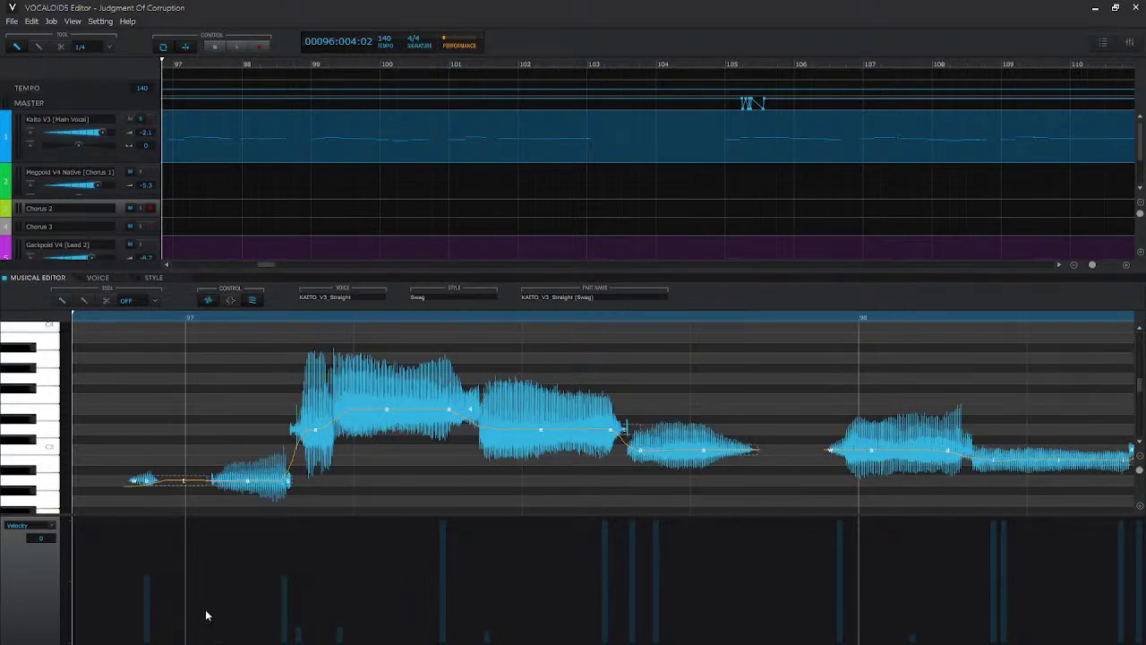
key(w)
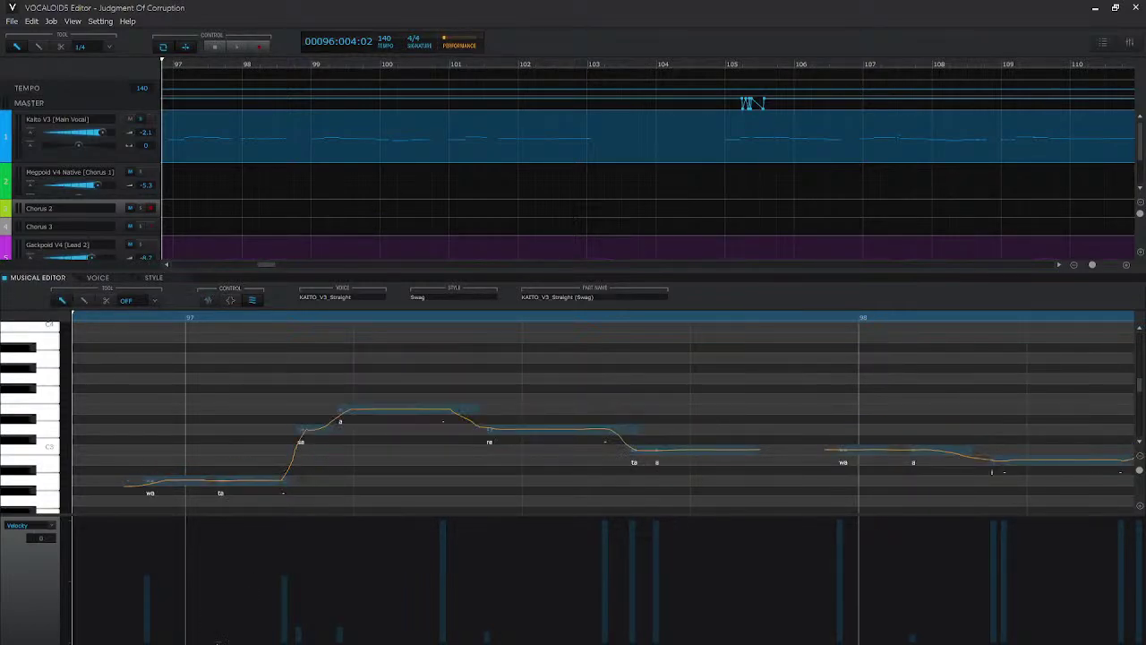
key(space)
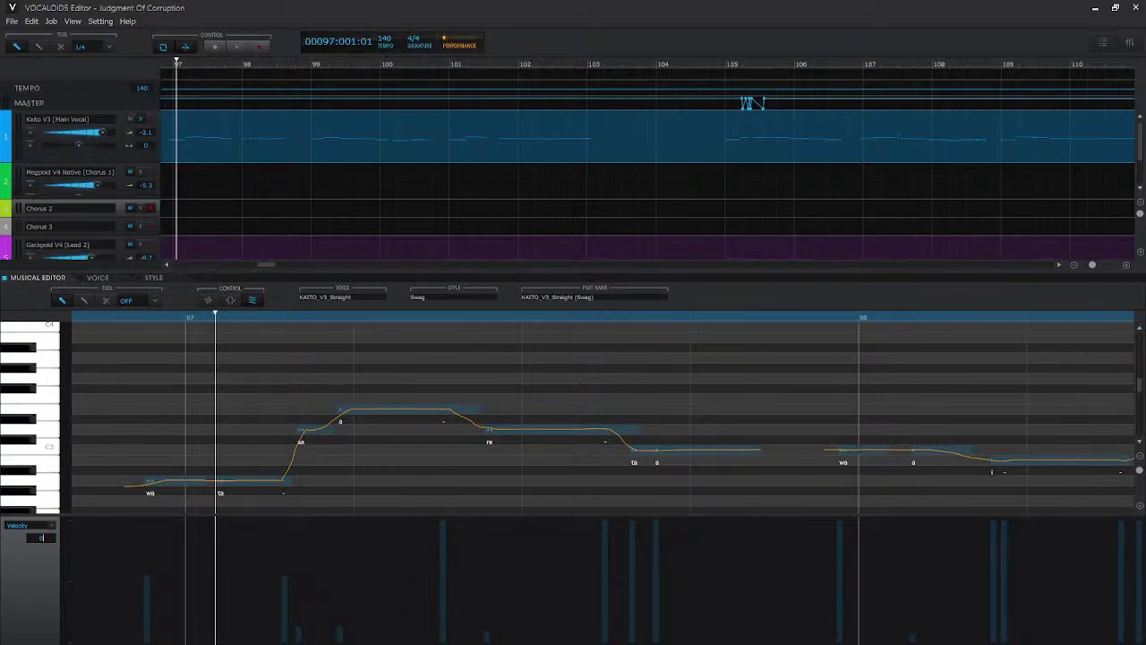
- Set the Velocity of the first "ta" note at measure 97 to 127 and play the phrase from 96:004:02 to compare
text(127)
key(Return)
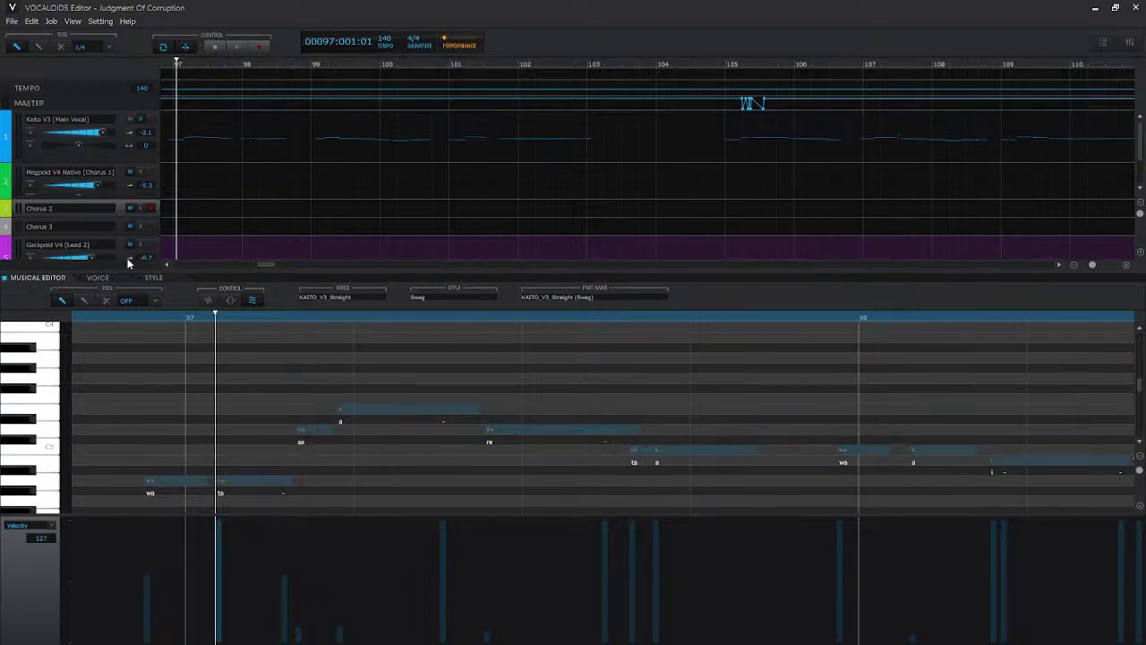
click(122, 318)
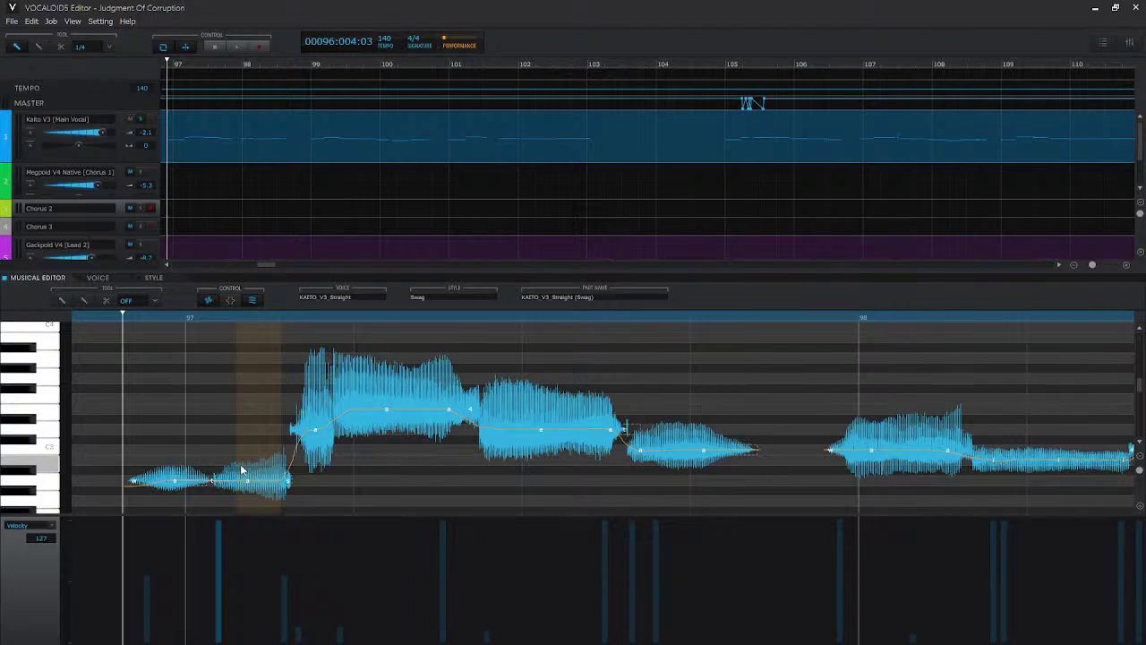
click(102, 321)
key(space)
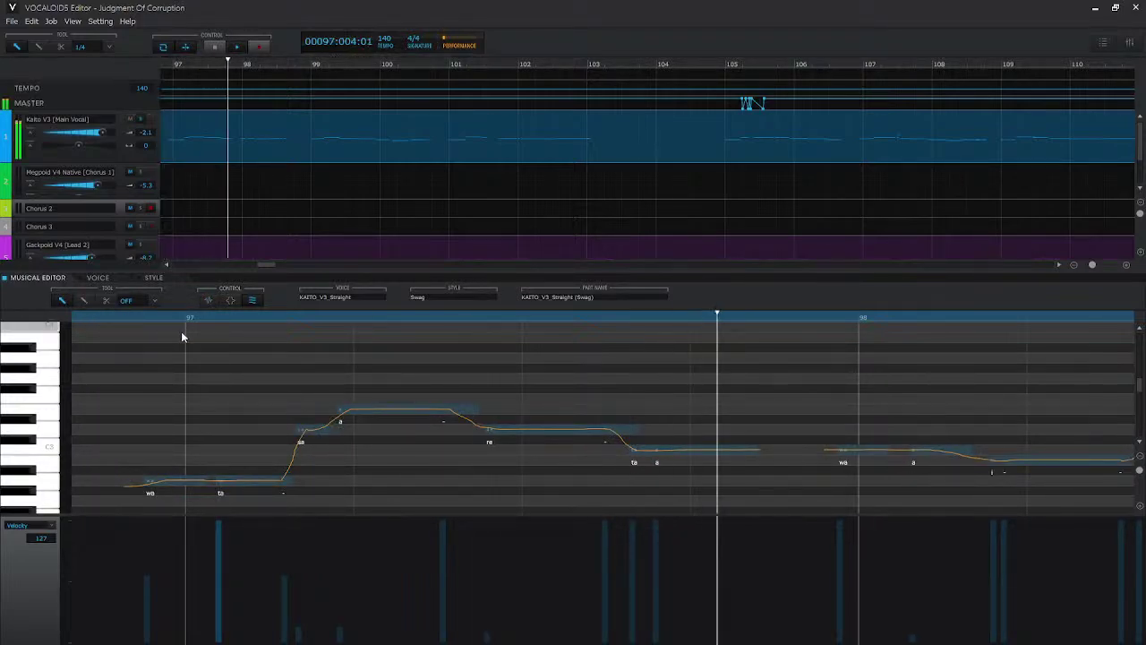
key(space)
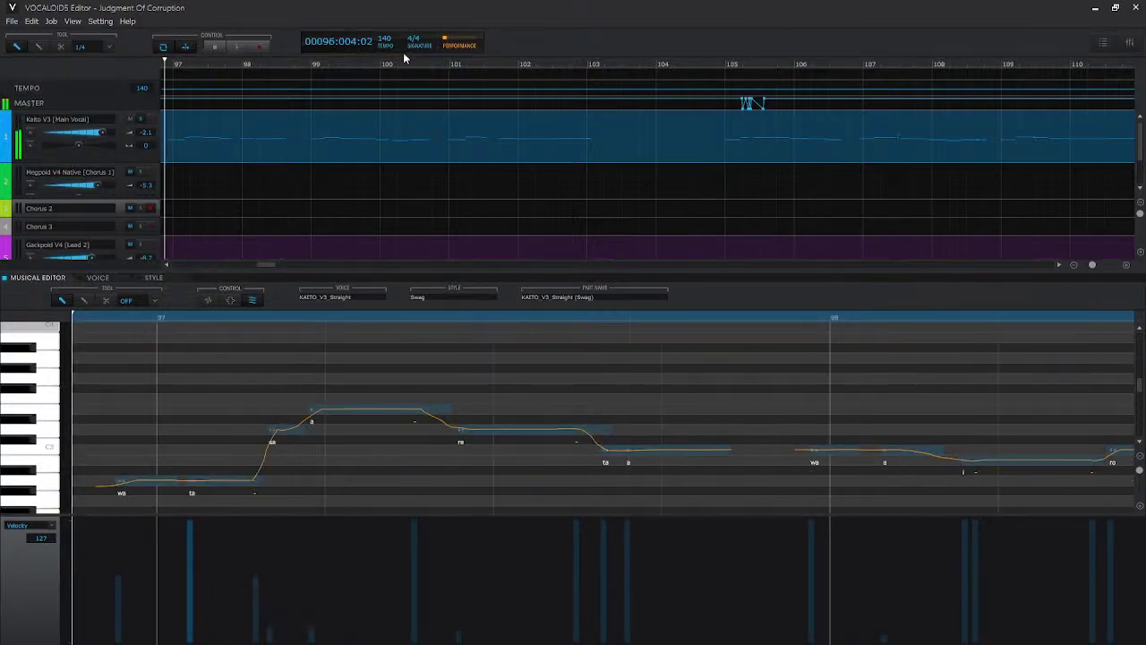
key(space)
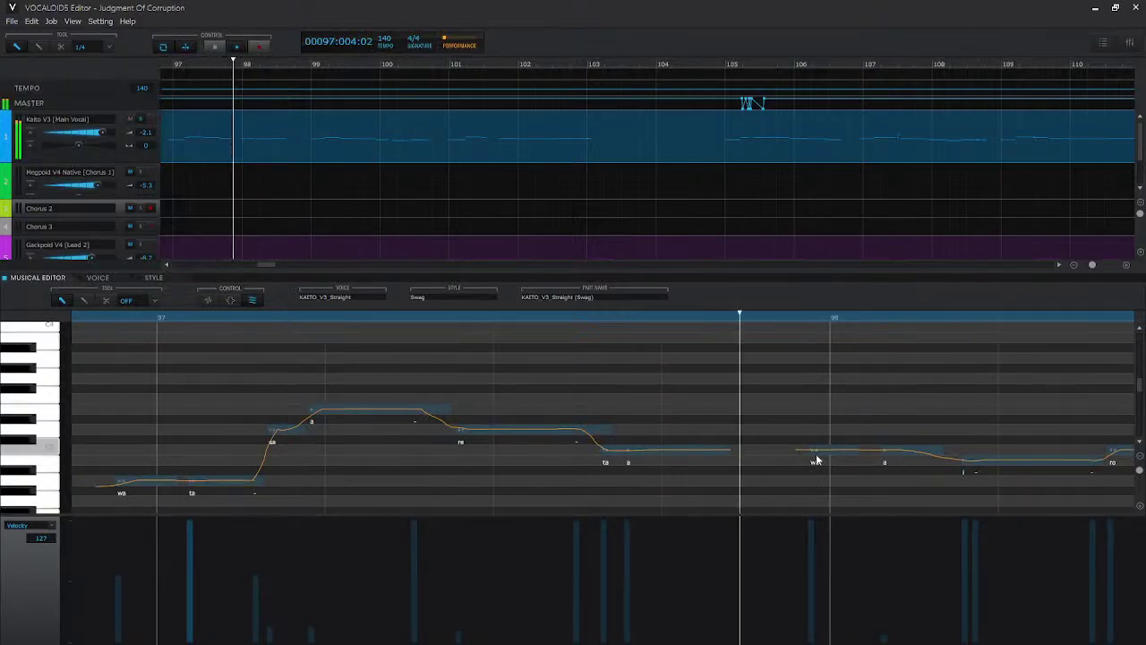
key(space)
- Split the "ro" note in measure 98 shortly after its start and play the phrase
click(1119, 452)
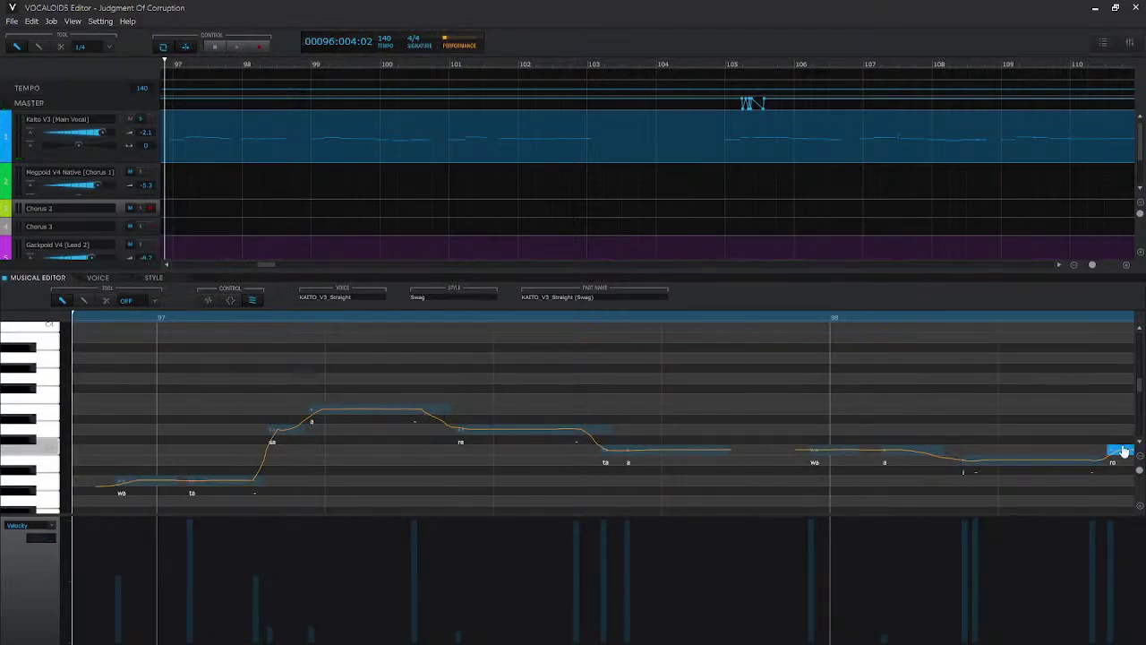
key(3)
click(1122, 450)
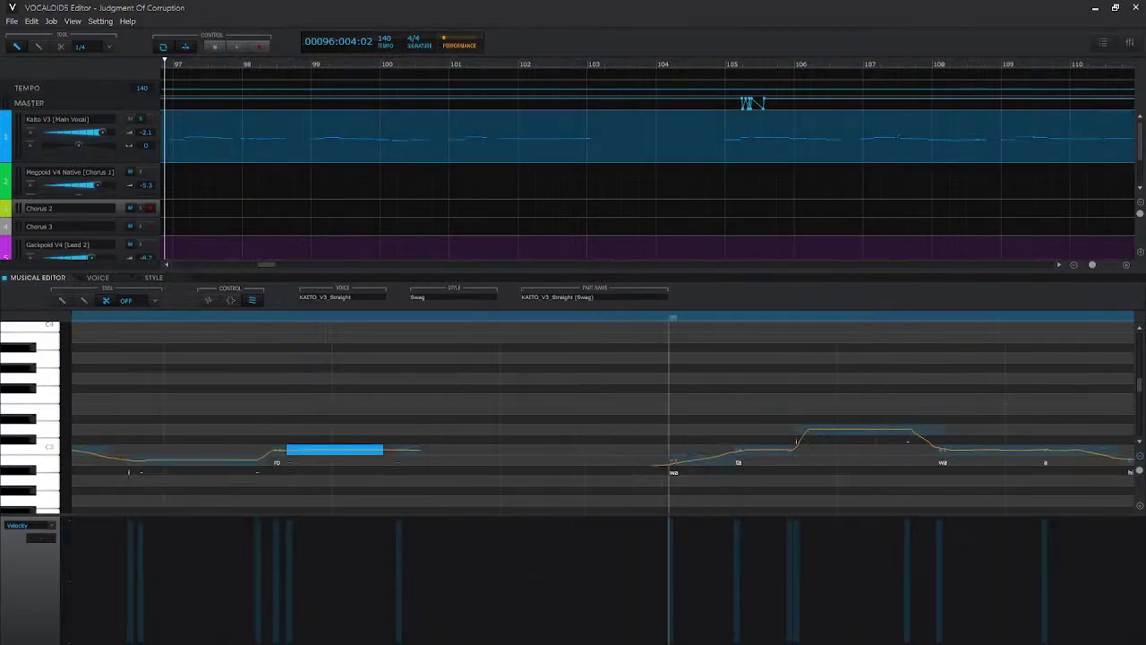
key(space)
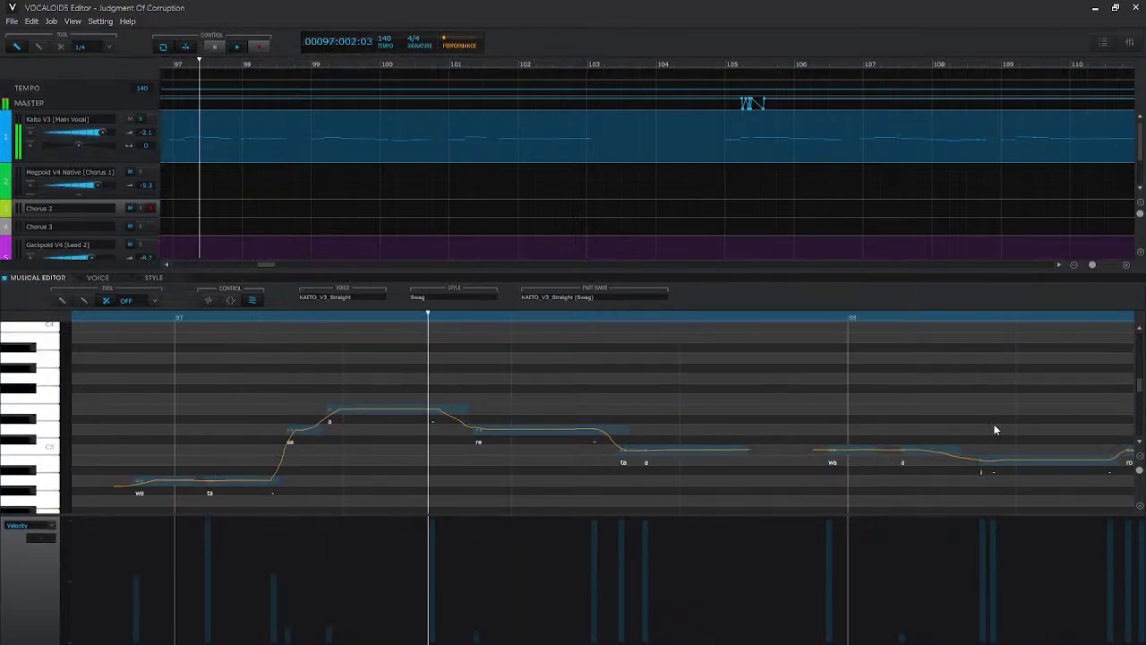
click(265, 68)
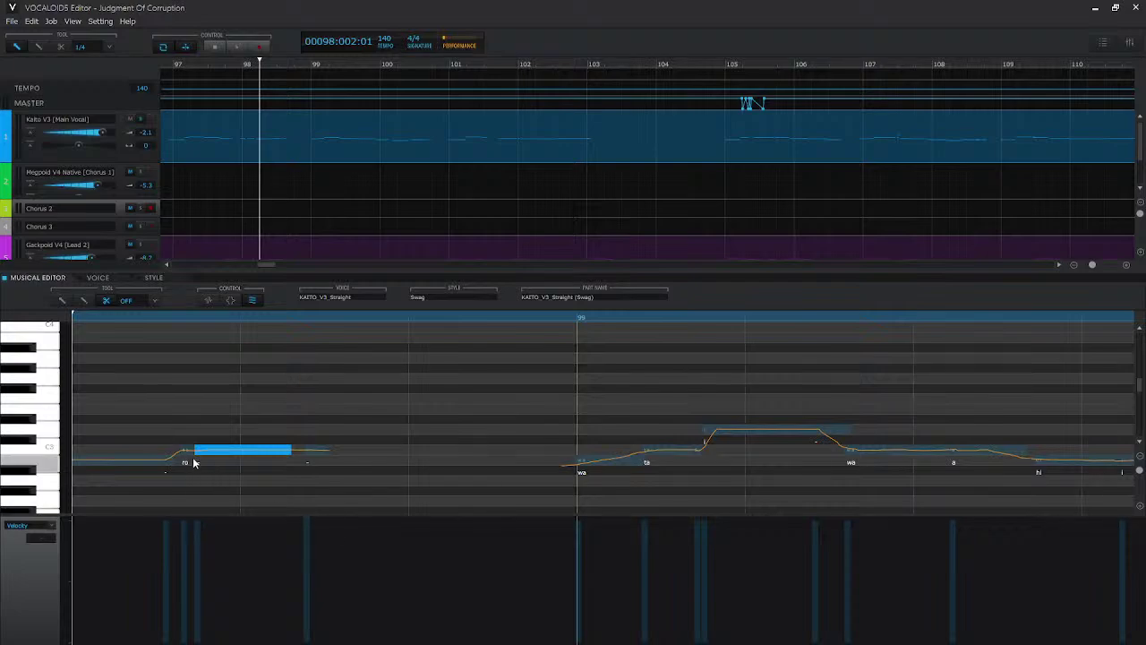
- Change the lyric of the split-off note directly after "ro" to "o"
click(84, 301)
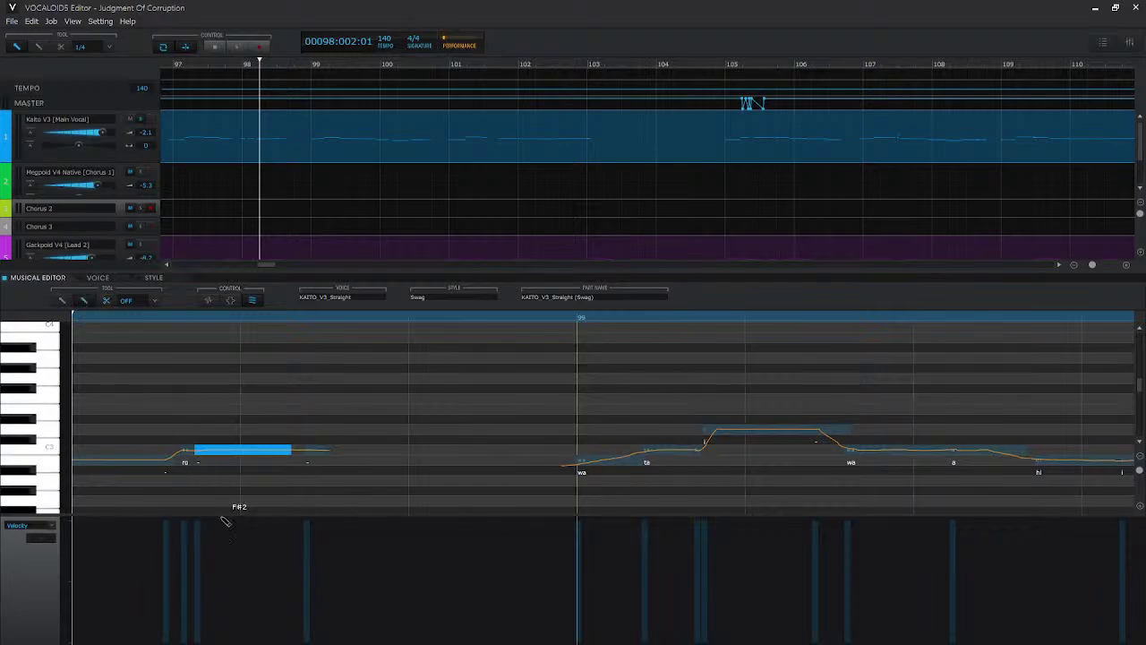
double_click(203, 465)
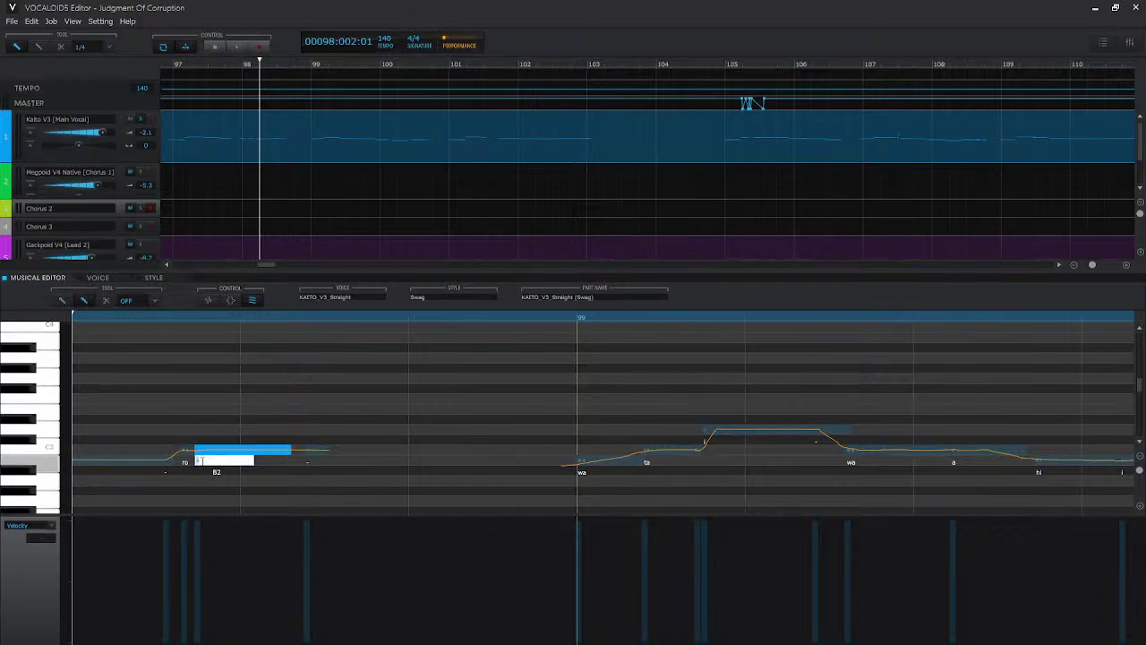
key(Return)
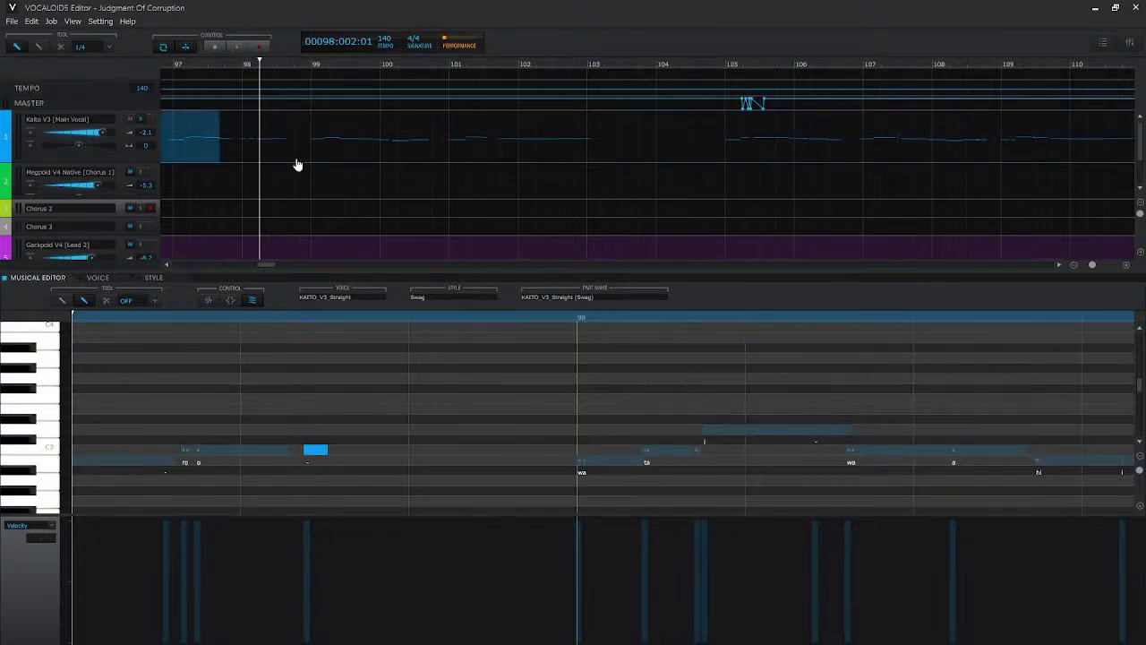
- Set the song position to 97:004:01 and play the phrase with the split "ro" and "o" notes
click(234, 161)
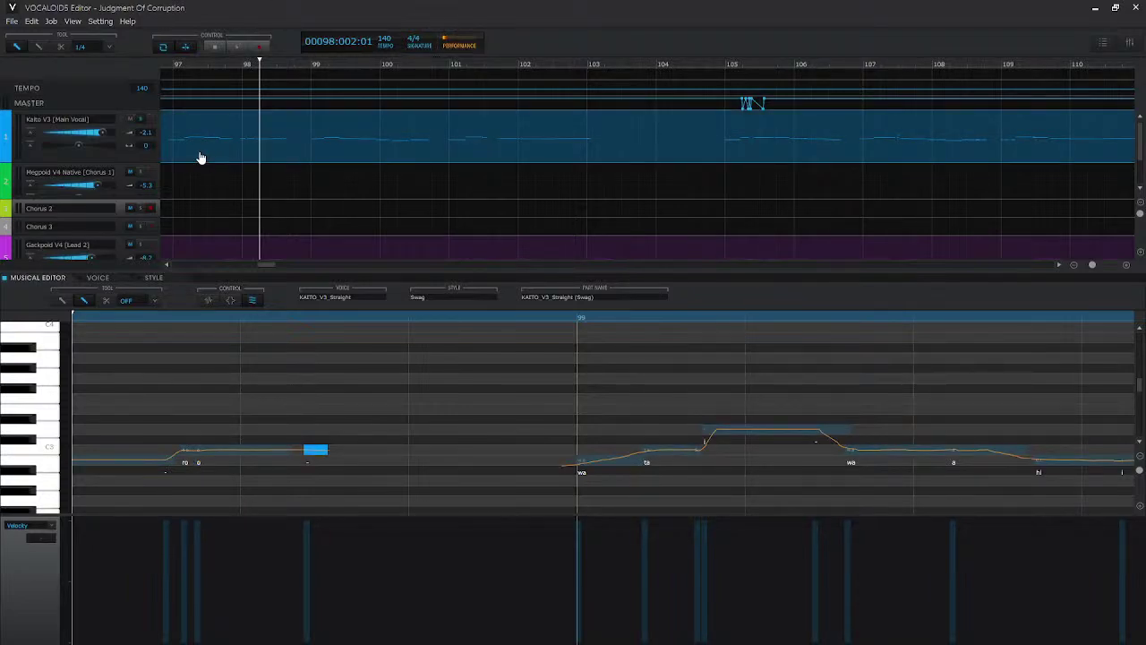
click(235, 64)
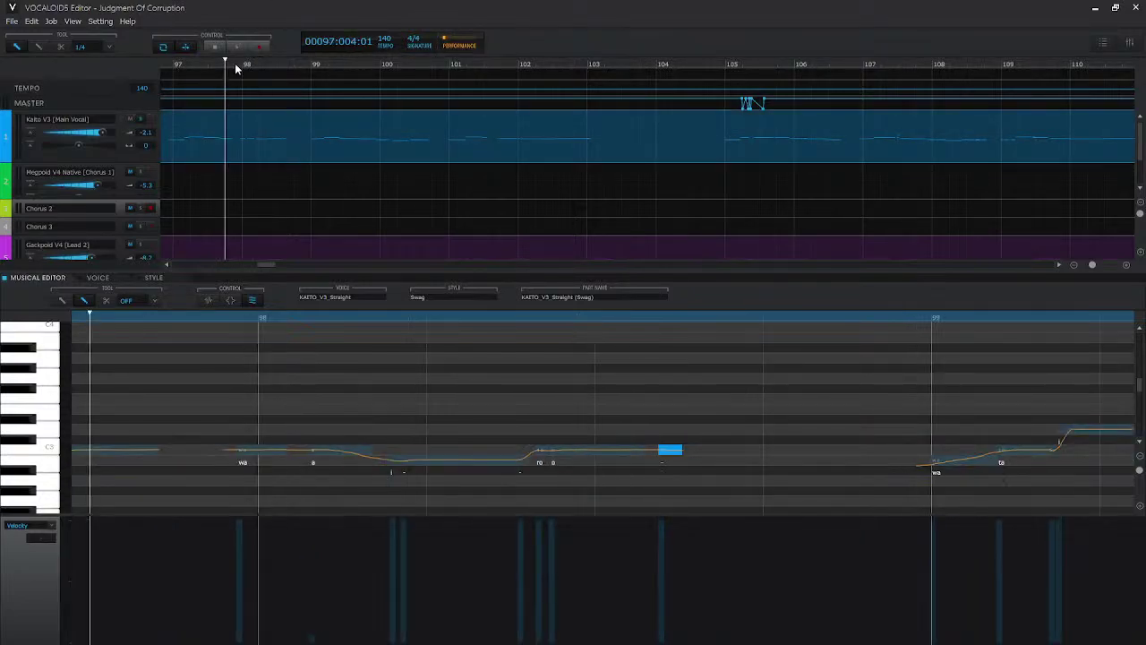
click(236, 47)
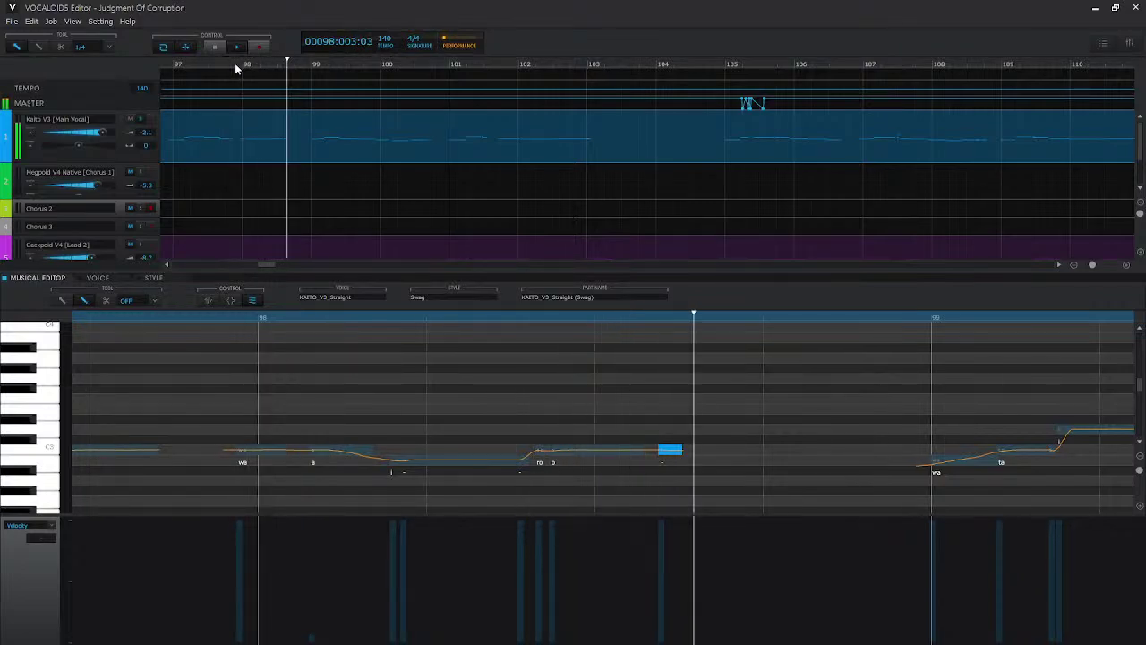
key(space)
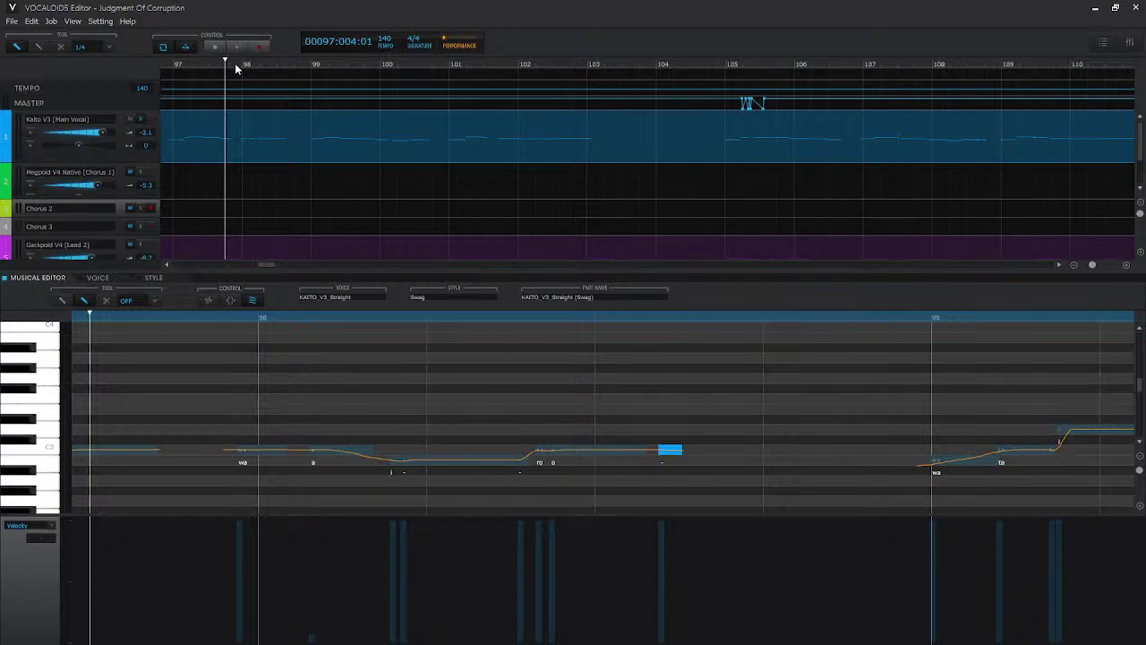
click(106, 300)
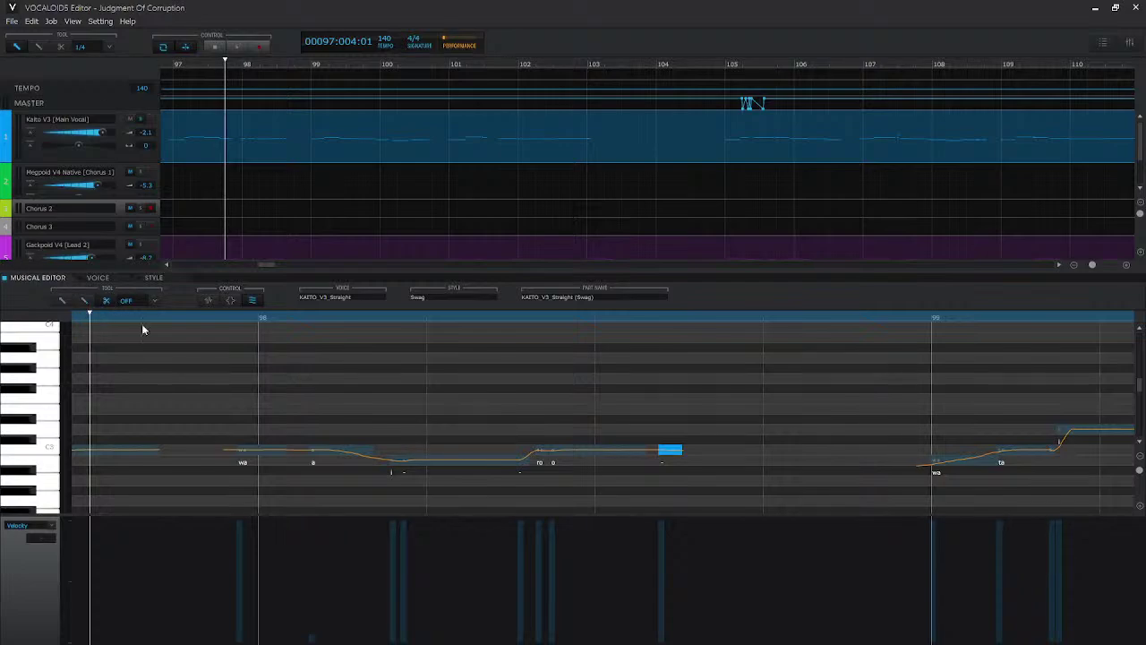
click(421, 460)
click(474, 469)
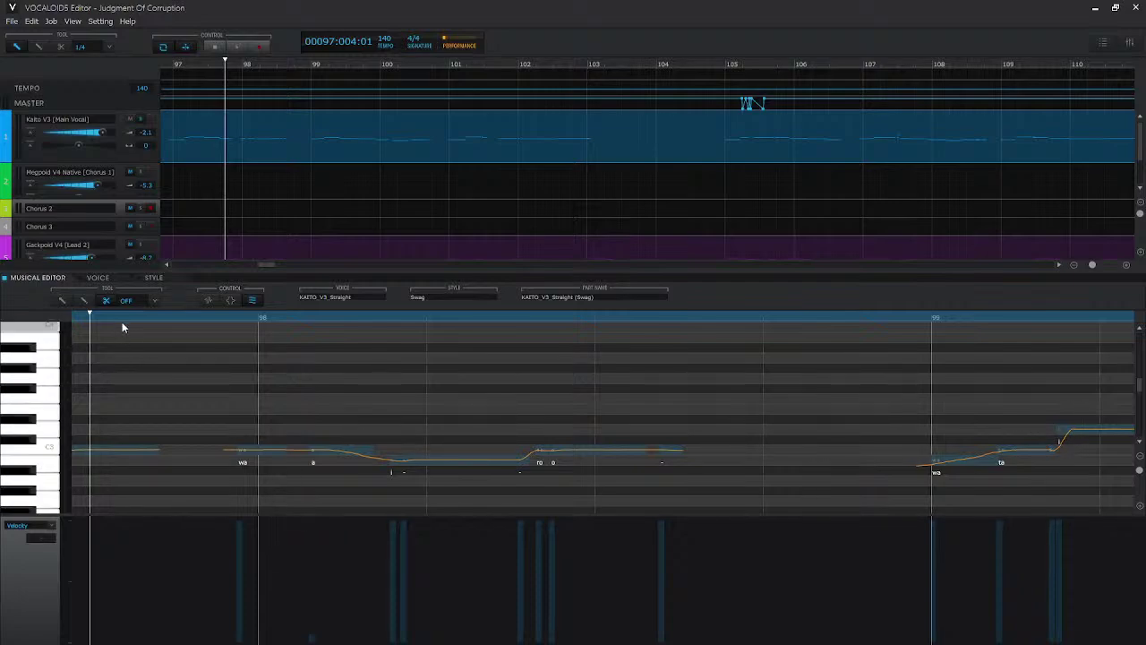
click(81, 302)
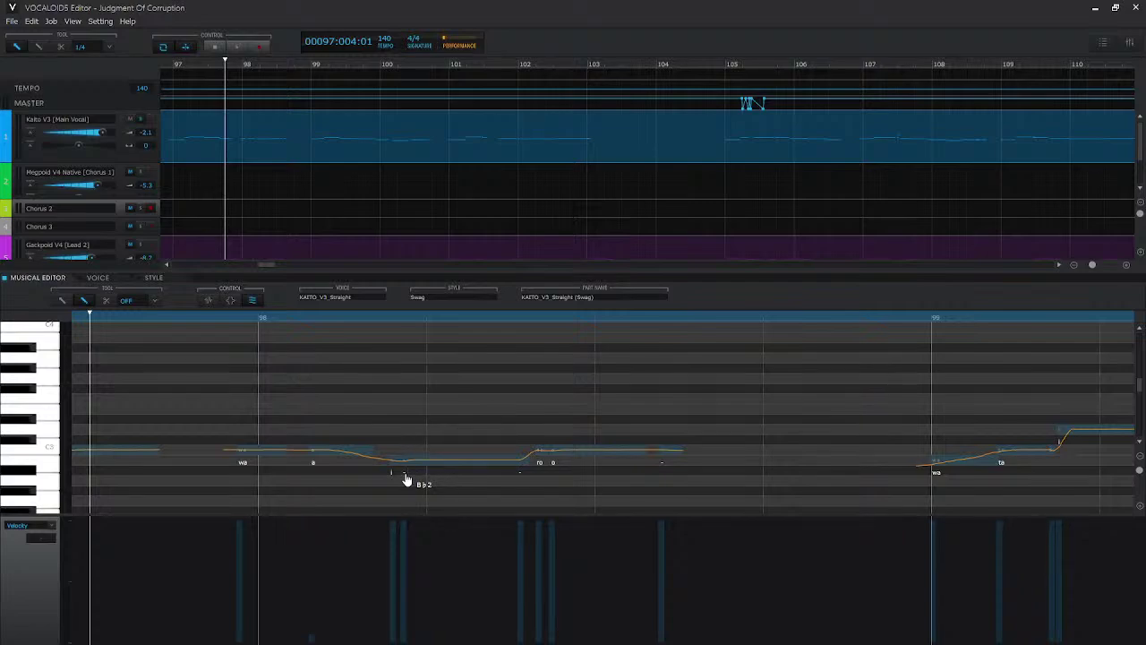
- Show the Dynamics parameter below the notes and examine its curve across the part
click(25, 526)
click(28, 545)
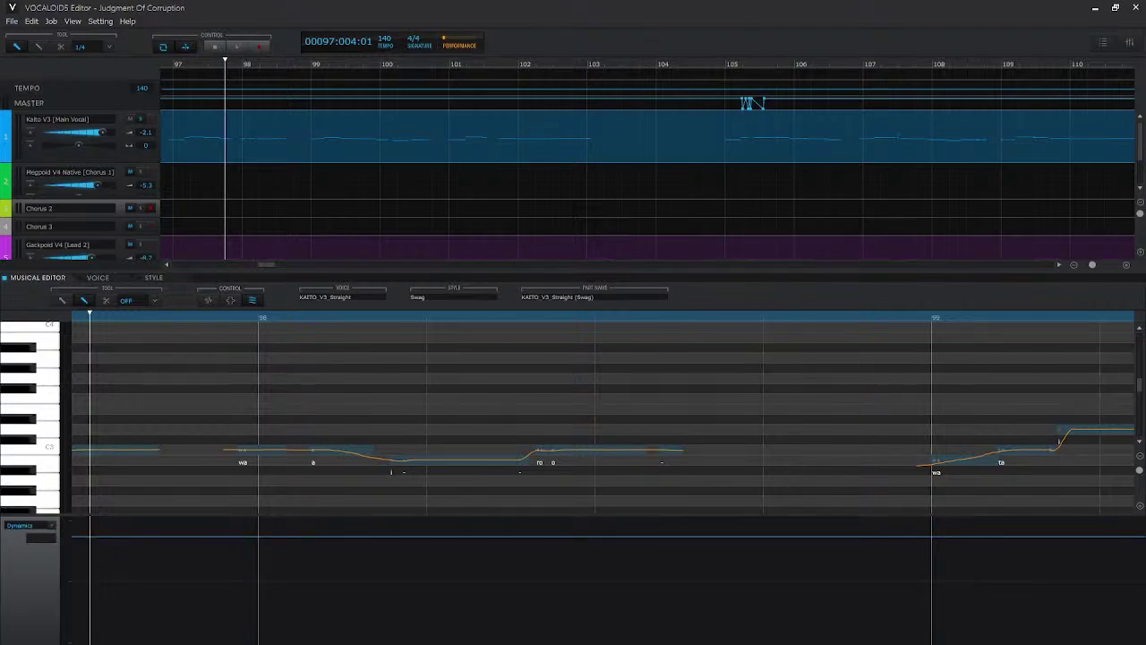
scroll(600, 411, left, 5)
scroll(600, 412, left, 10)
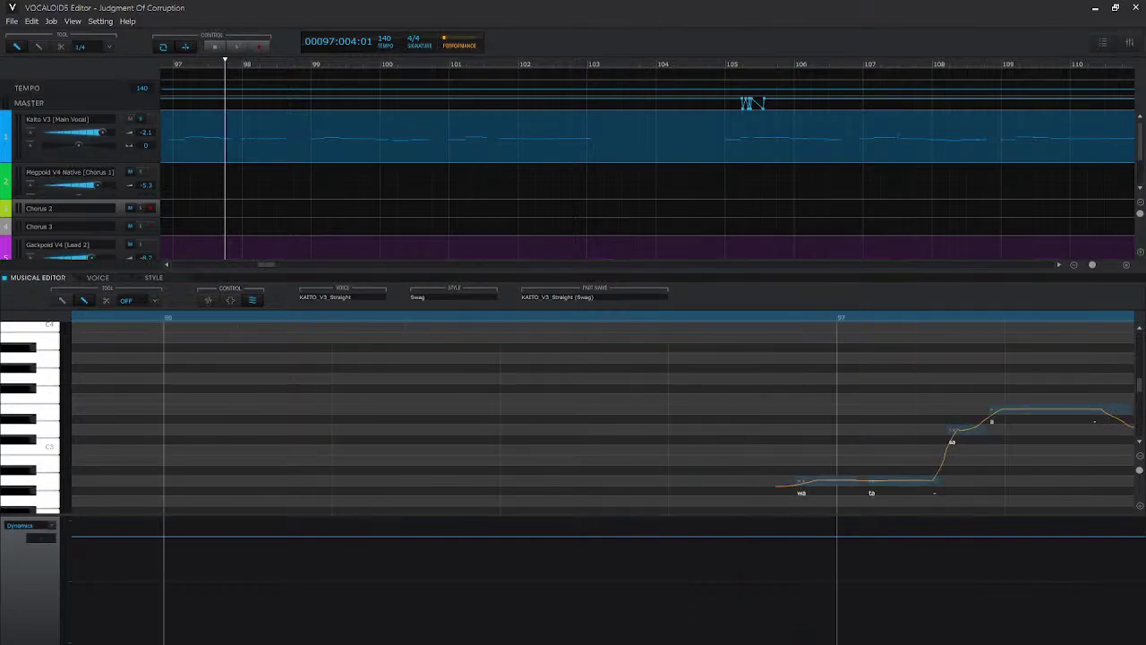
scroll(917, 562, down, 5)
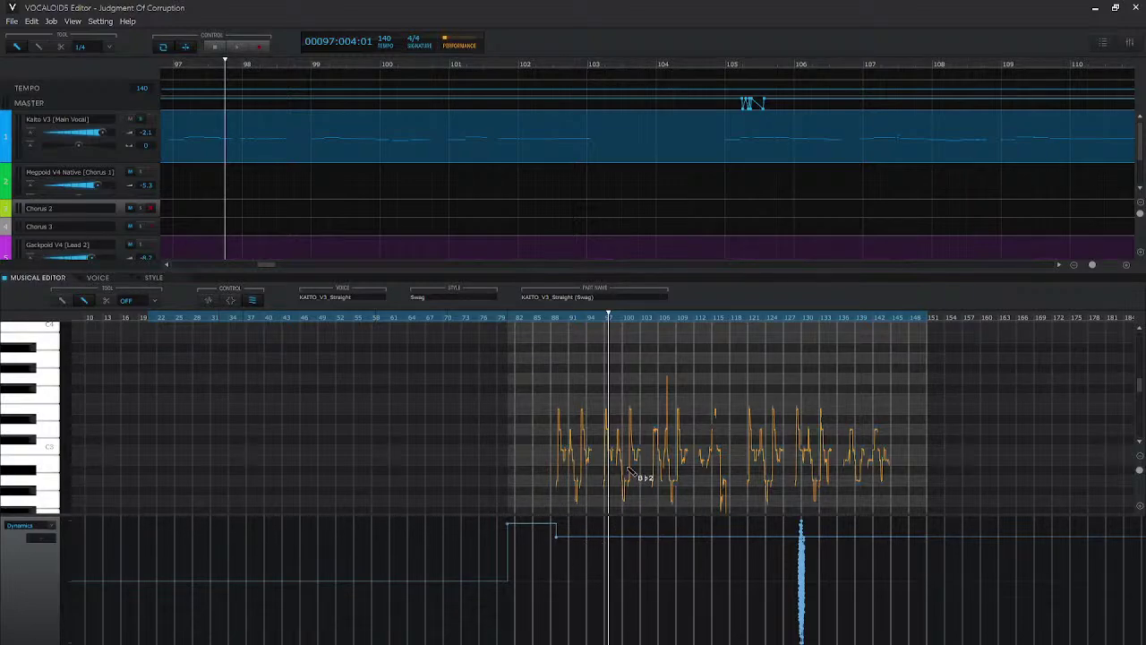
key(ctrl+Right)
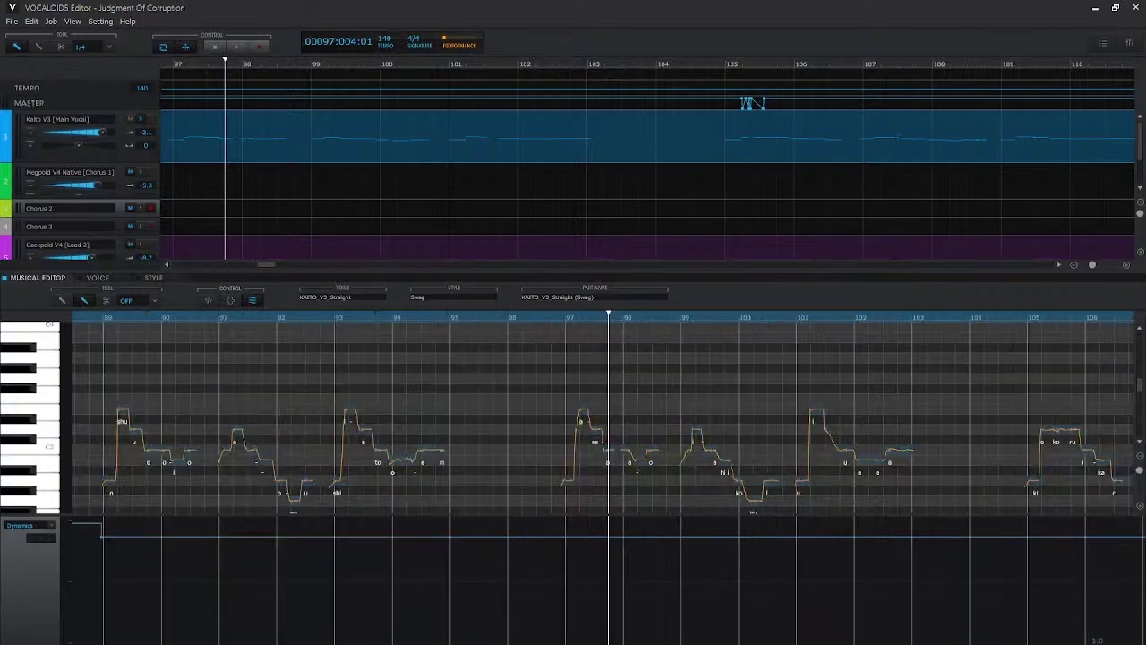
key(ctrl+Left)
key(ctrl+Left)
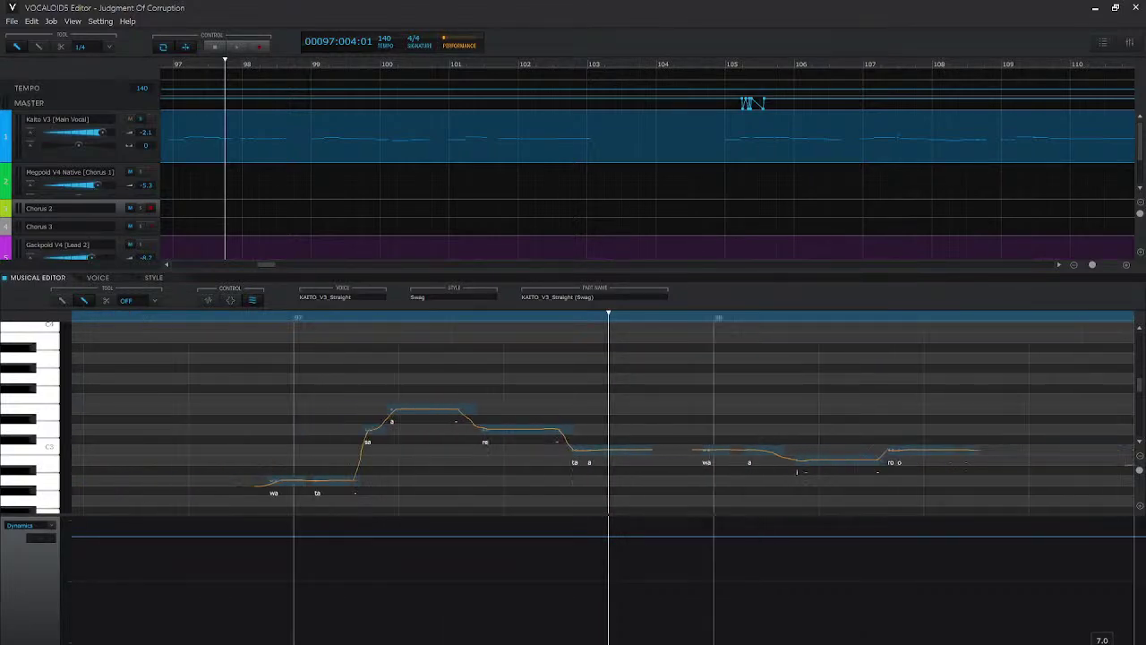
- Draw a Dynamics curve falling from 96:003:03 to almost zero near measure 100 and play the passage
click(382, 318)
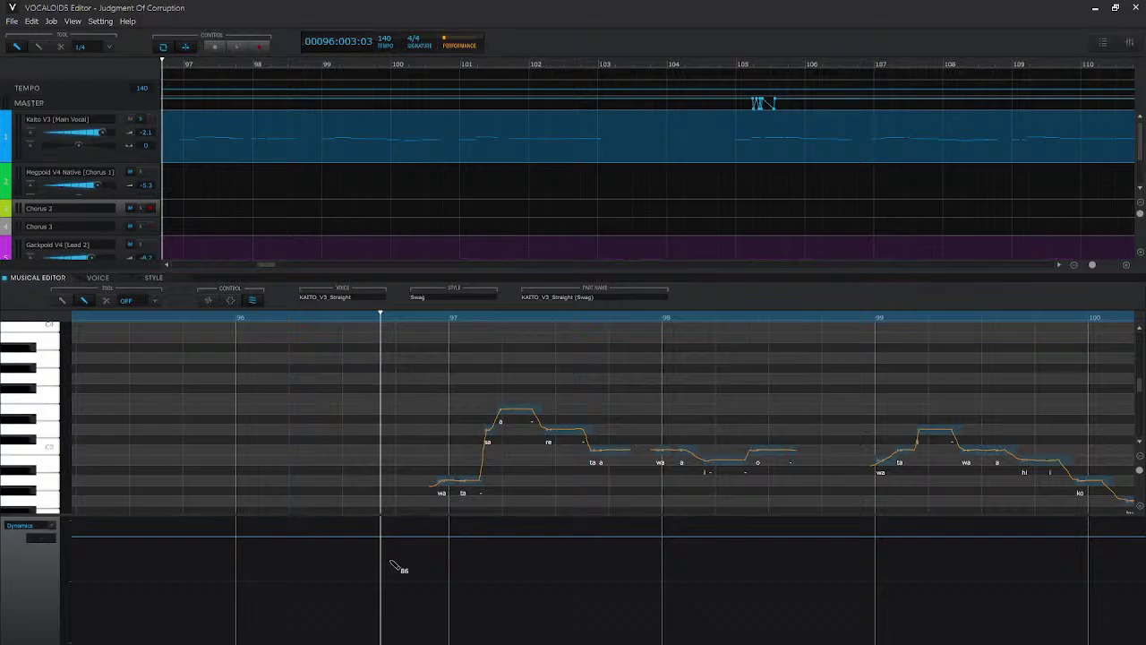
mouse_move(382, 540)
mouse_down()
mouse_move(484, 595)
mouse_move(659, 625)
mouse_move(1113, 641)
mouse_up()
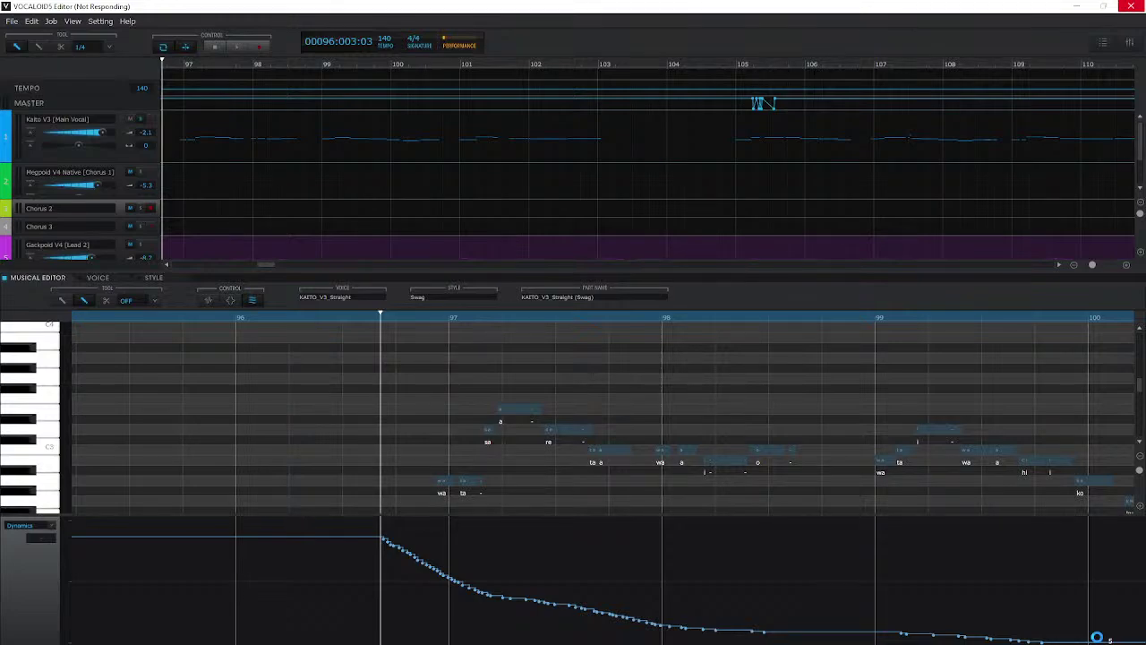
key(space)
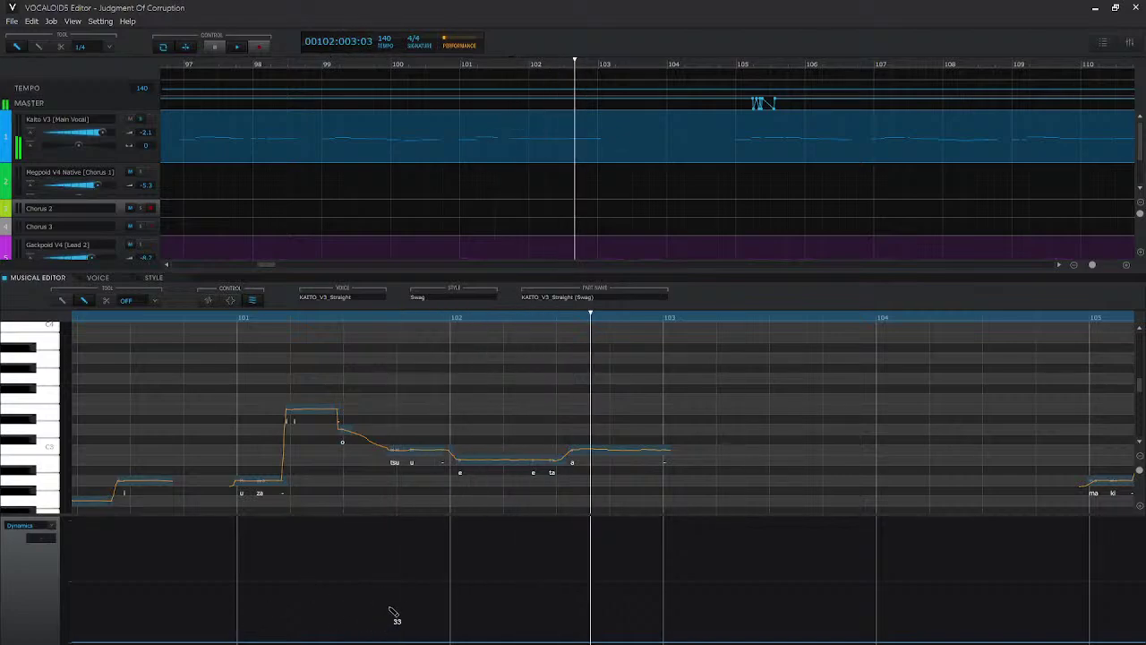
key(space)
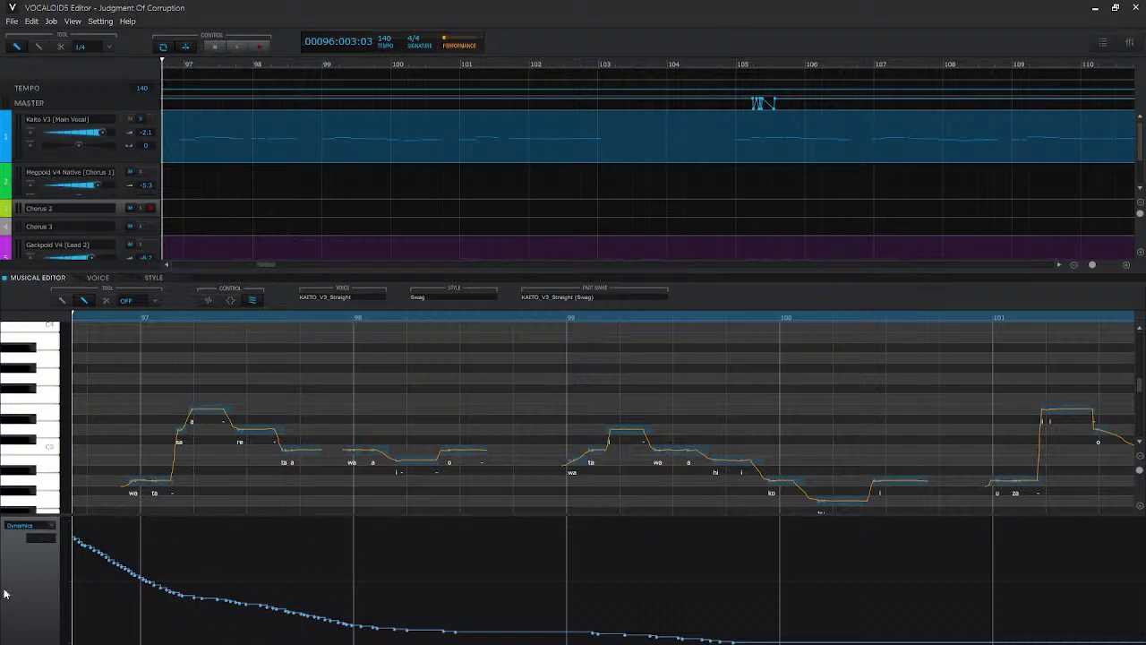
- Undo the falling Dynamics curve and show the Pitch Bend parameter below the notes
click(39, 528)
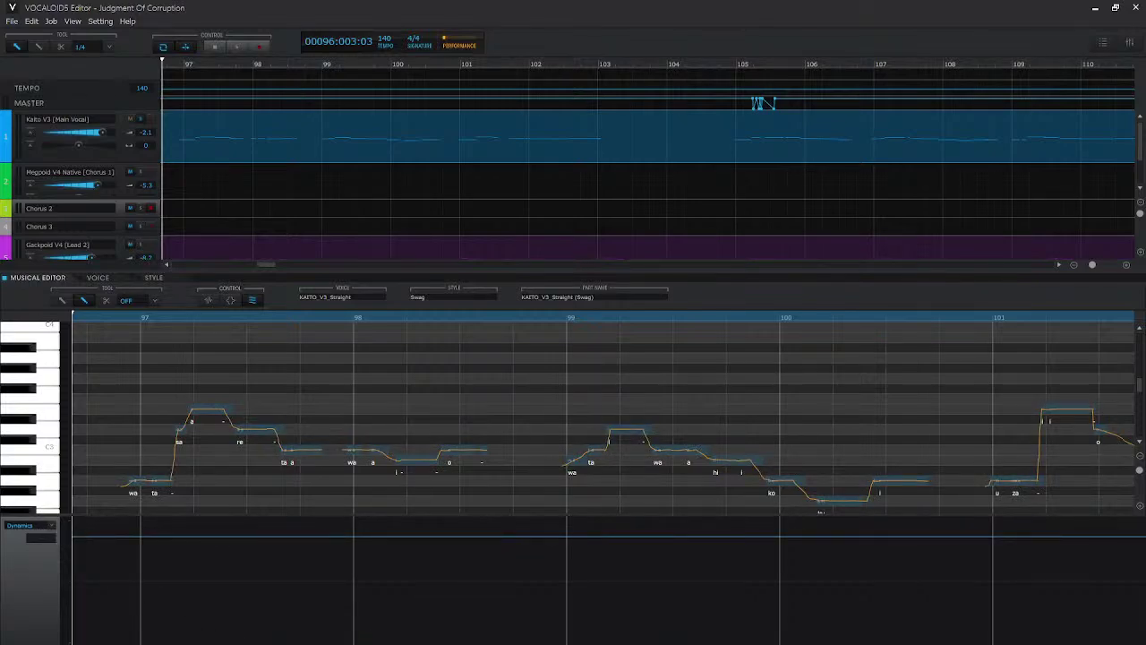
click(51, 526)
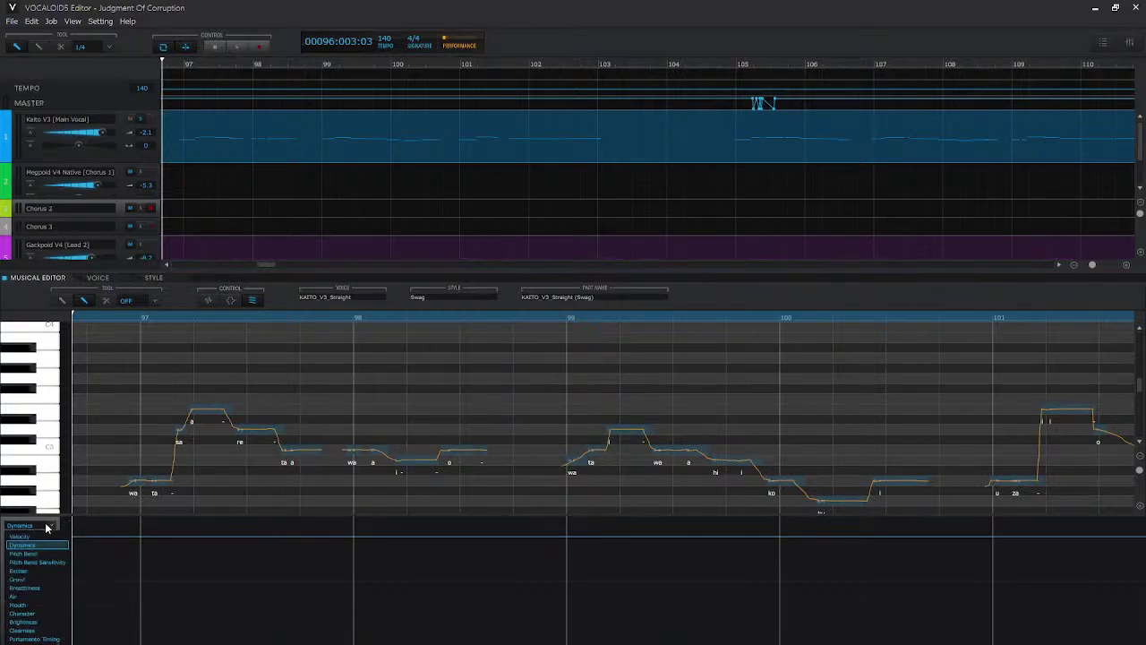
click(25, 553)
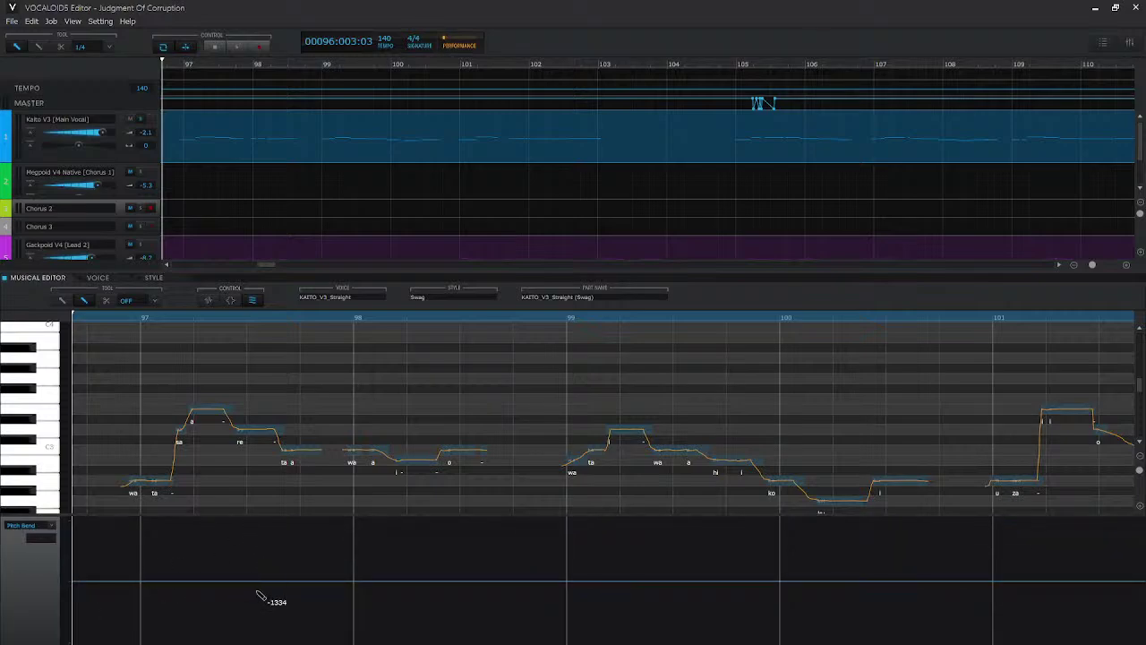
- Draw a jagged Pitch Bend curve with wide swings from measure 97 to past 101 and play the passage
drag(191, 594, 377, 576)
mouse_move(402, 637)
mouse_down()
mouse_move(555, 537)
mouse_move(1030, 566)
mouse_move(1132, 541)
mouse_up()
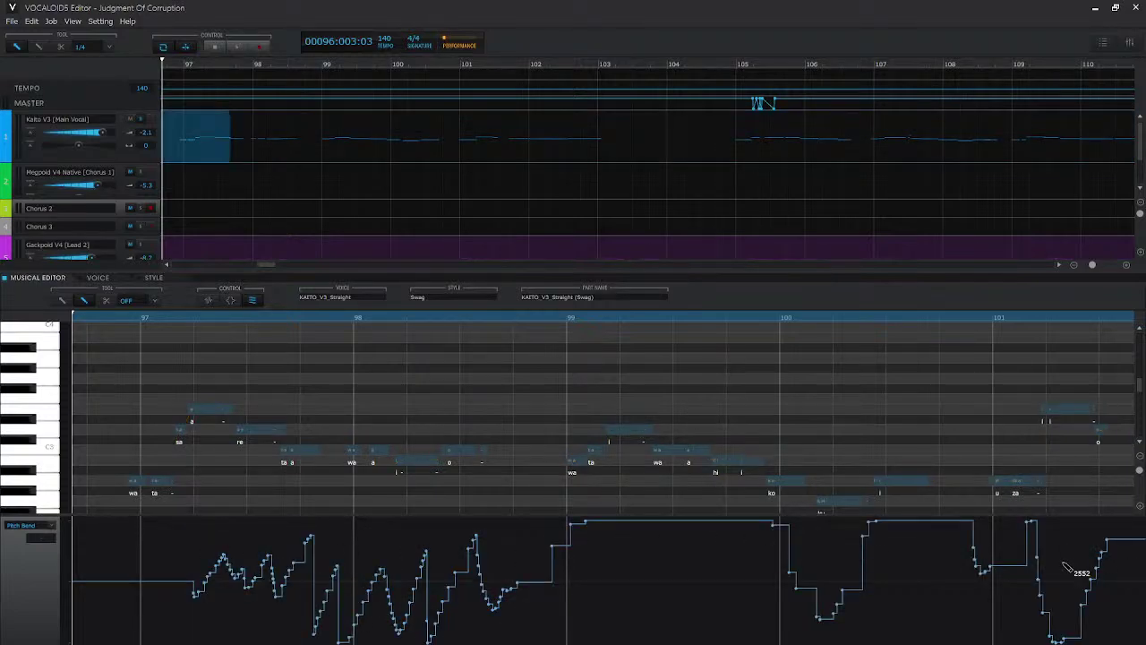
key(space)
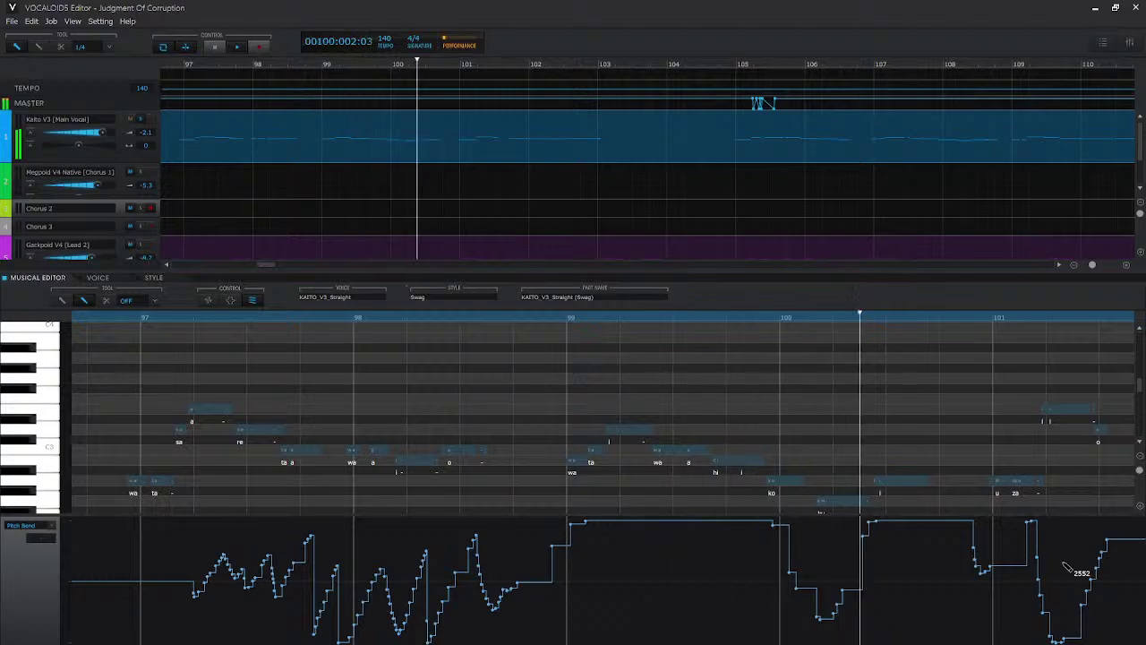
key(space)
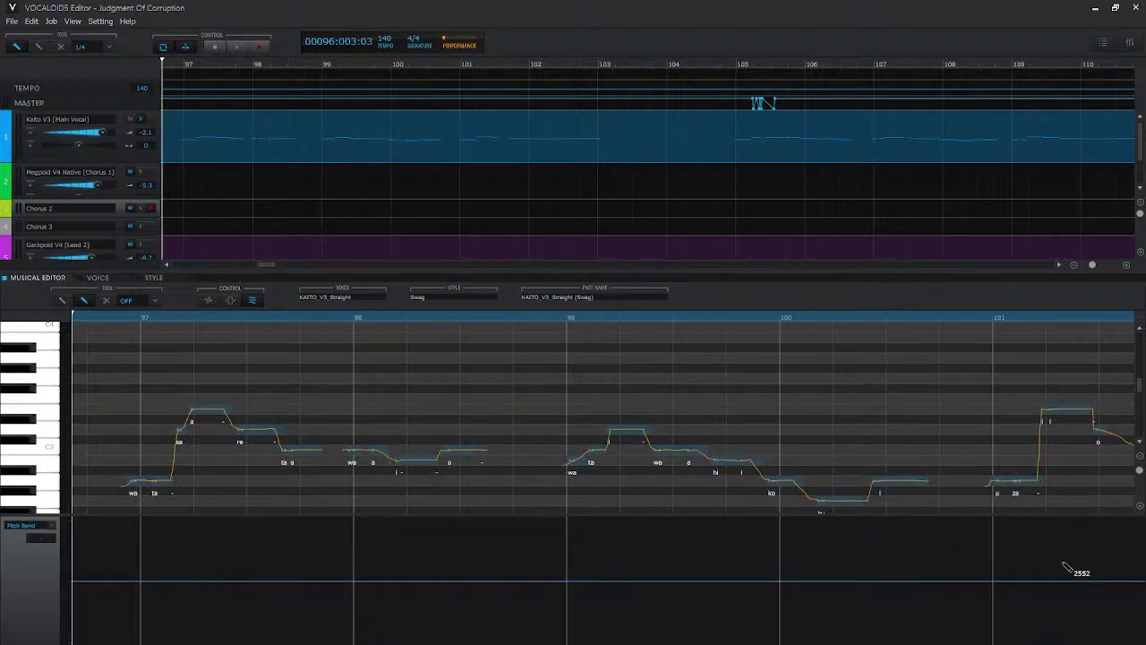
- Apply Double Tempo to the Kaito V3 [Main Vocal] part that runs from about measure 81 to 151
drag(1094, 267, 1090, 267)
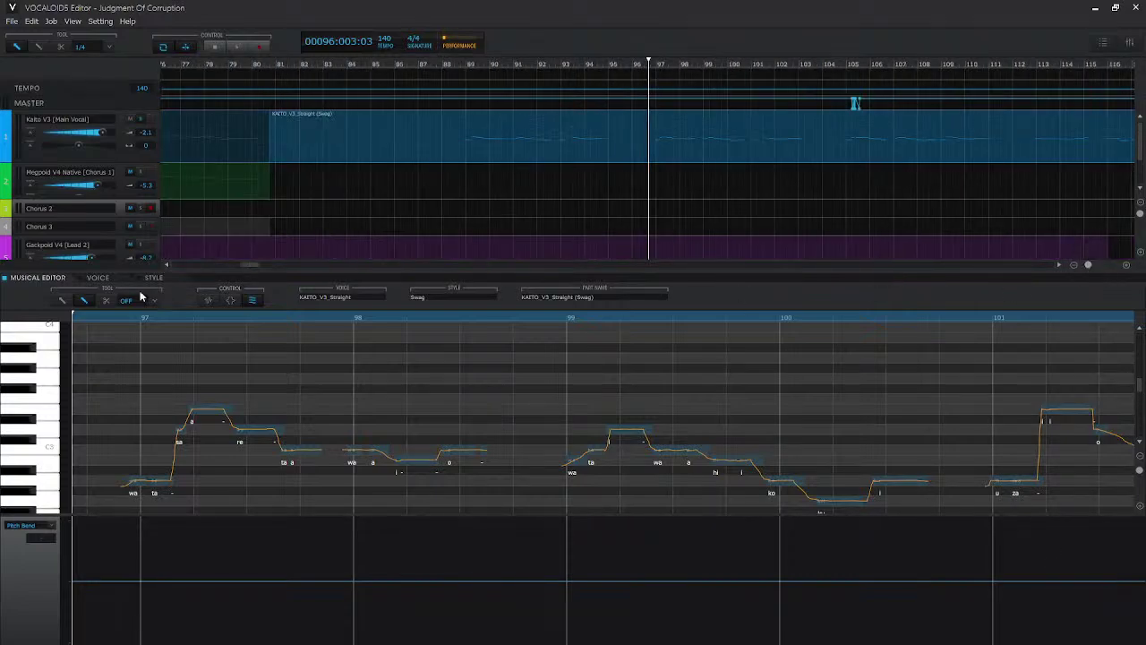
drag(245, 264, 278, 267)
right_click(407, 148)
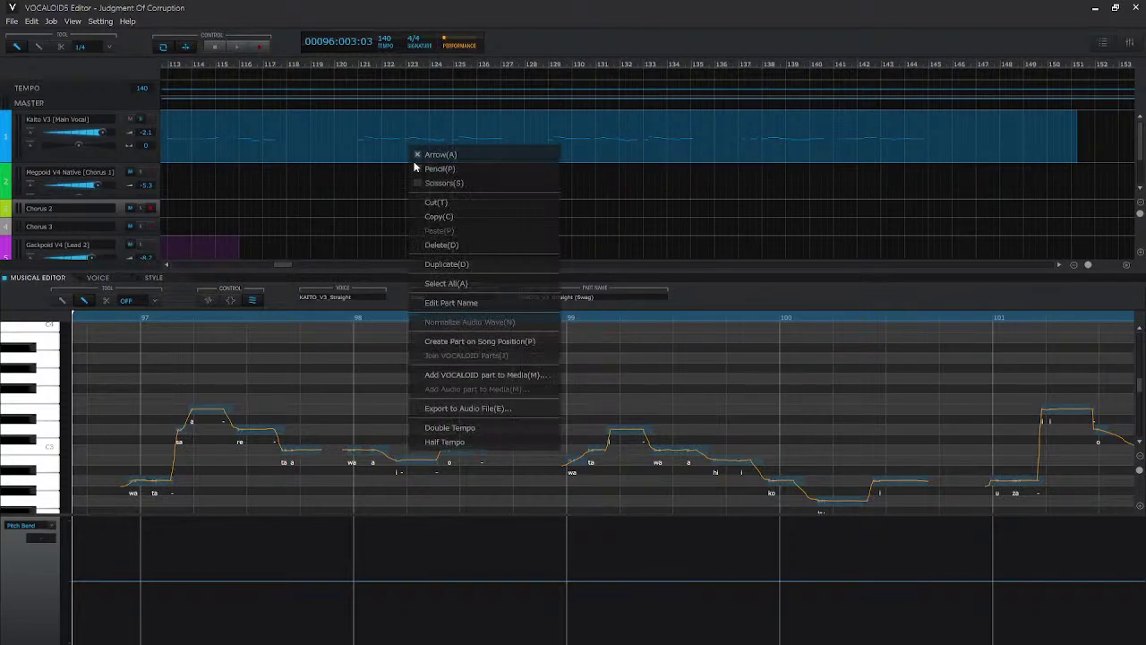
click(501, 431)
- Play from 77:002:01 and open the Kaito part between measures 71 and 81 in the Musical Editor
drag(284, 267, 238, 266)
click(555, 65)
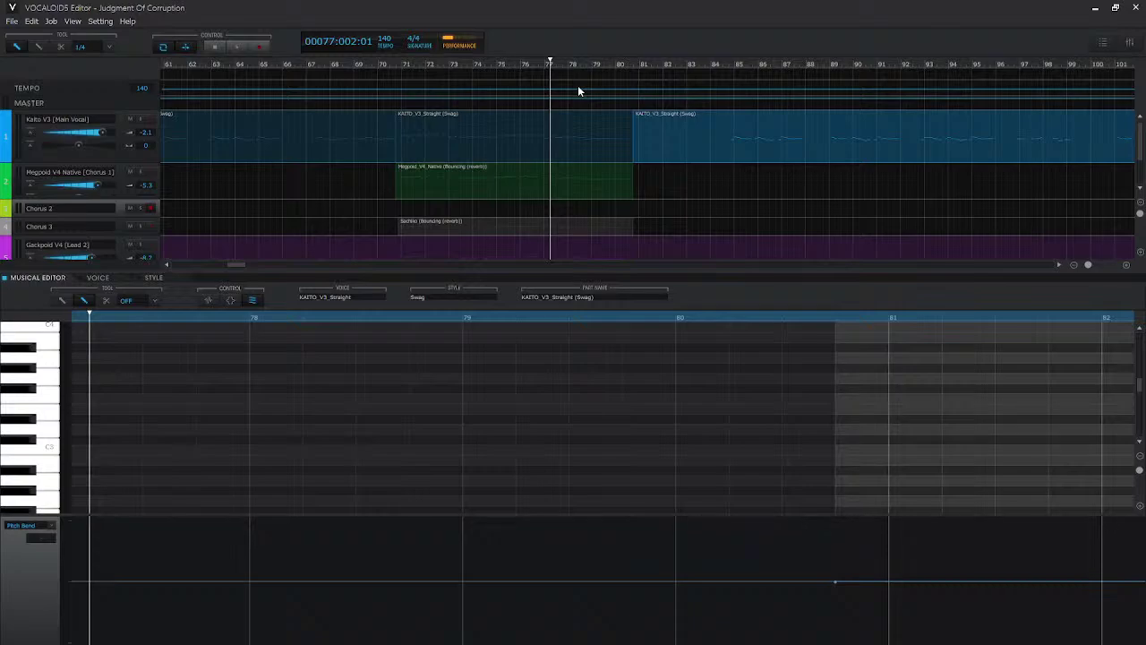
key(space)
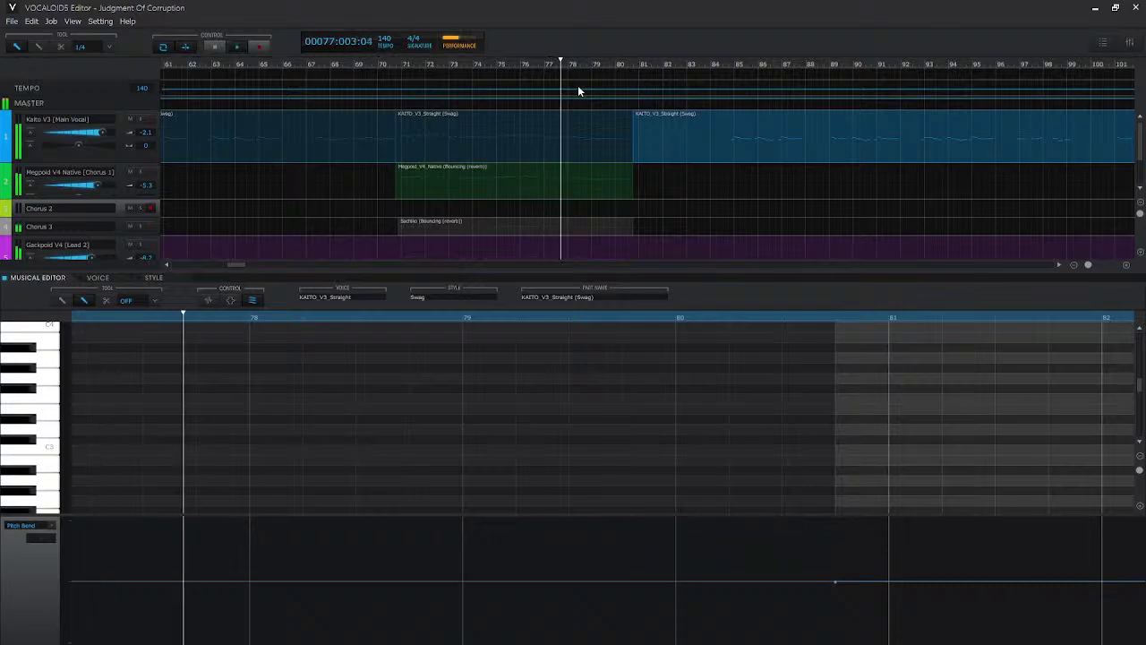
click(603, 147)
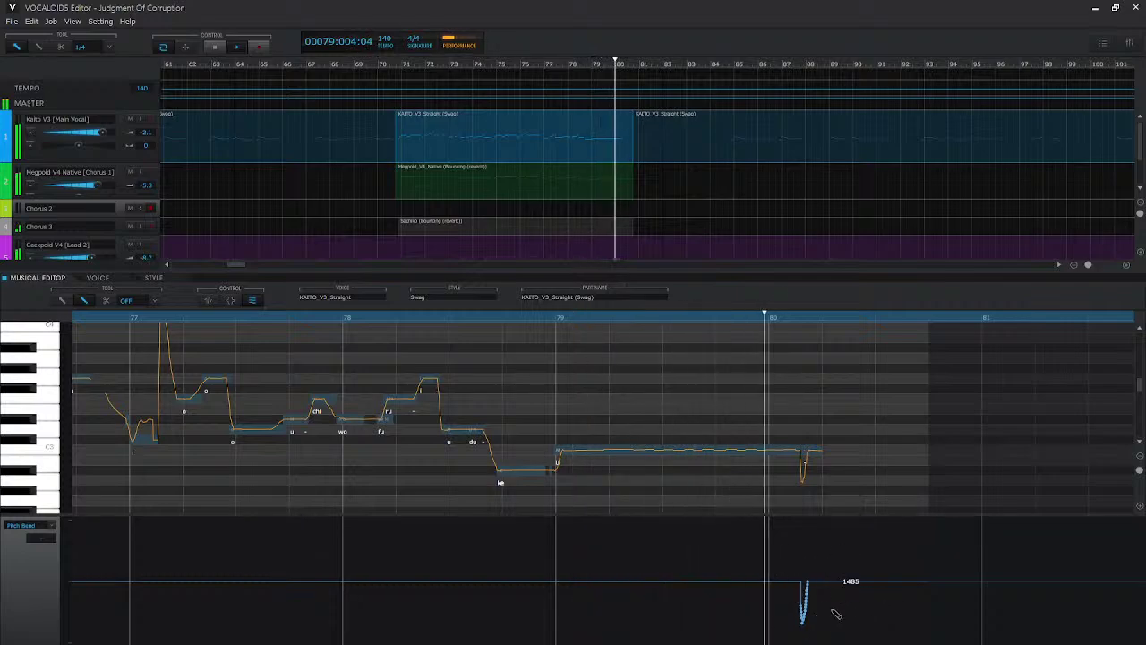
key(space)
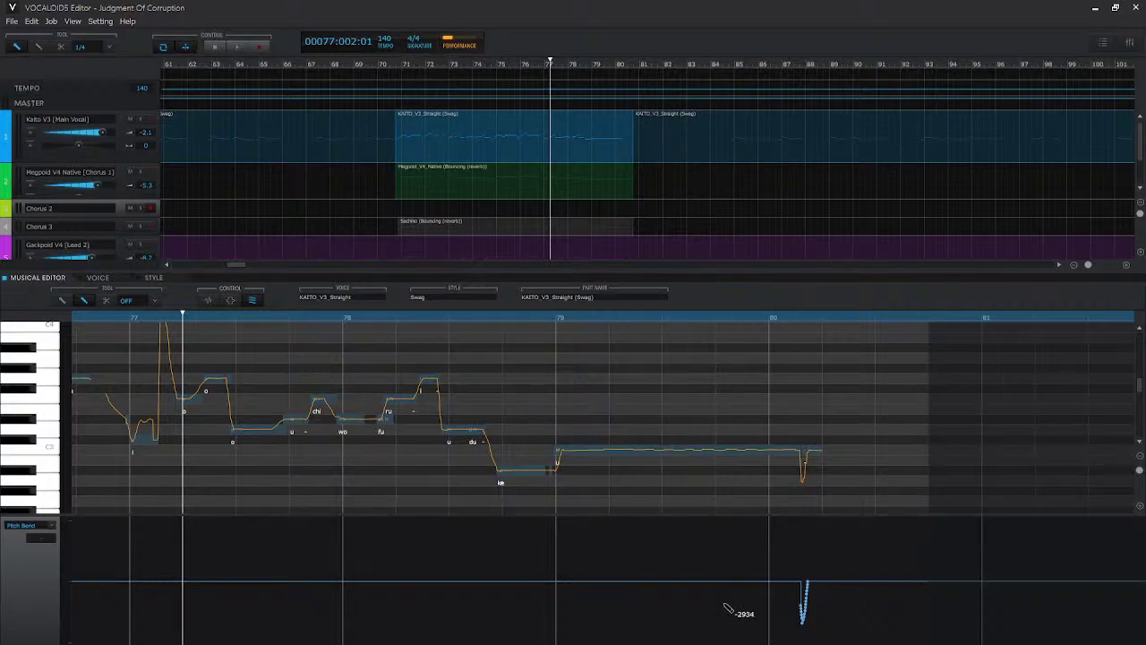
- Draw a small Pitch Bend peak over the long "u" note in measure 79 and play the phrase
mouse_move(622, 585)
mouse_down()
mouse_move(656, 553)
mouse_move(682, 586)
mouse_move(708, 587)
mouse_up()
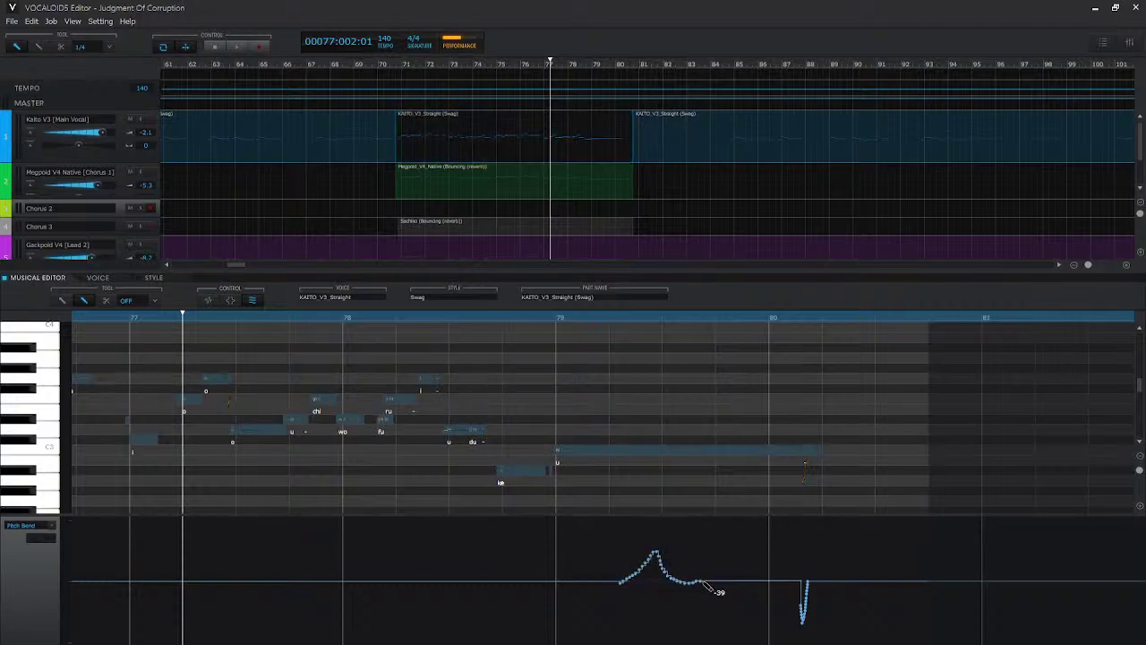
key(space)
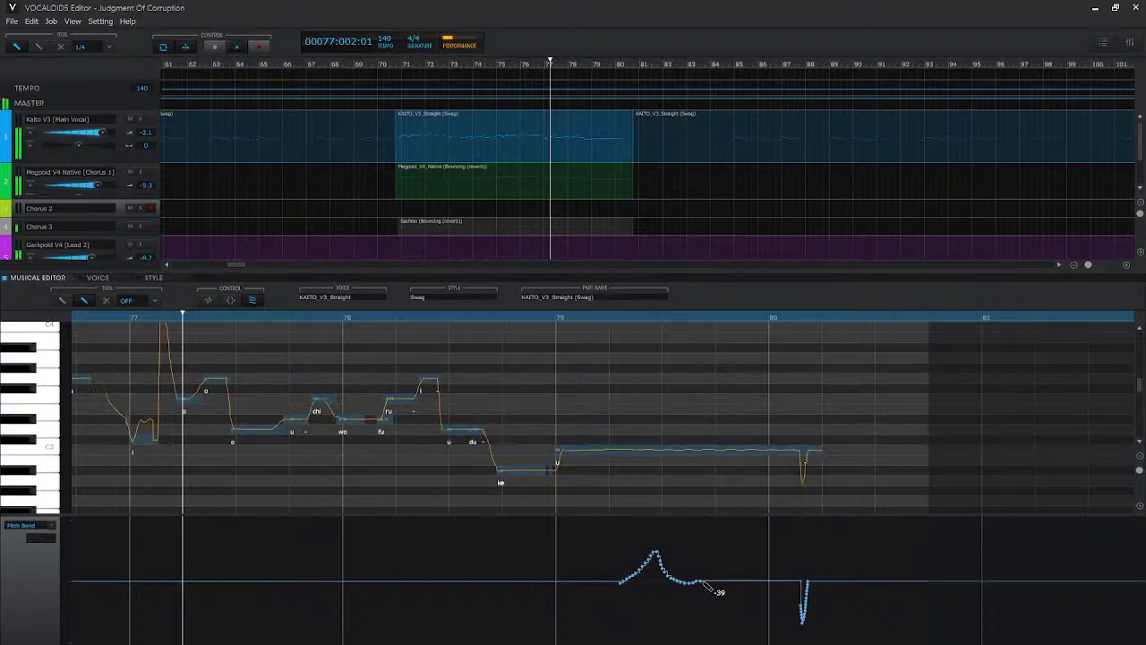
key(space)
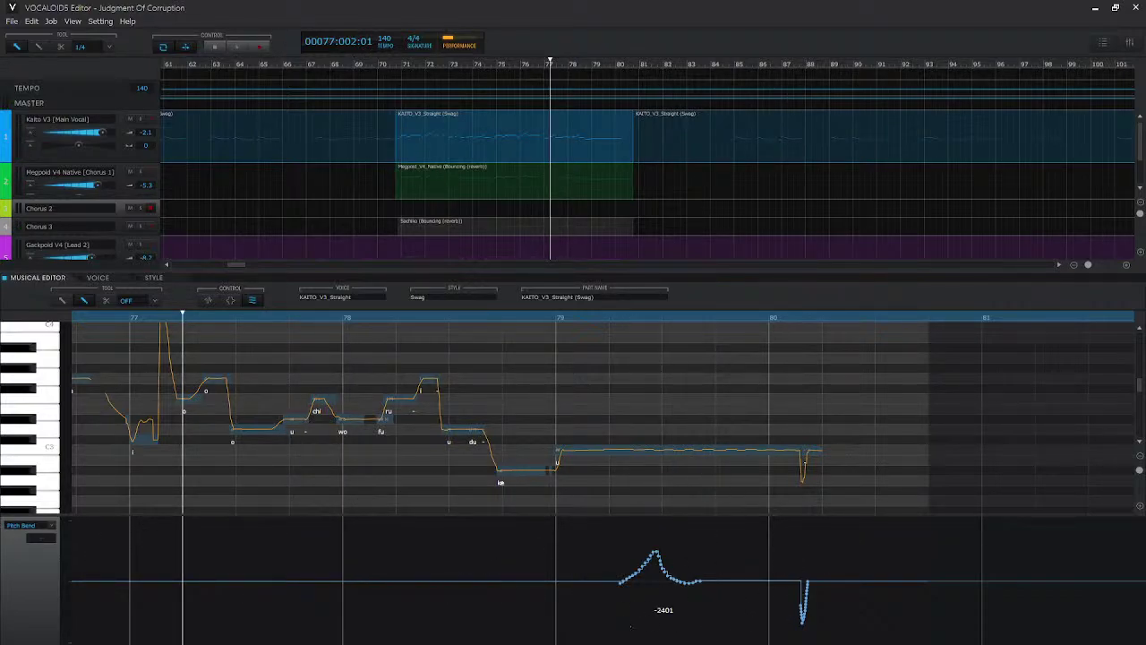
- Try raising Pitch Bend Sensitivity in two steps from just after measure 78 to measure 80, and play the bent "u" note
click(27, 525)
click(42, 570)
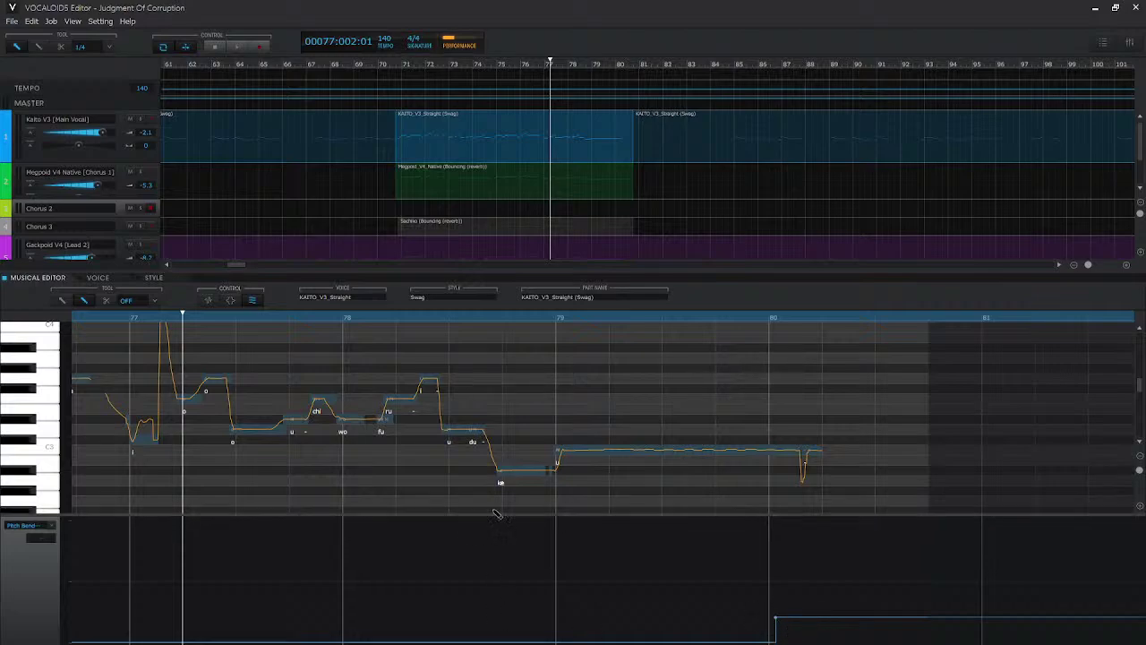
click(357, 569)
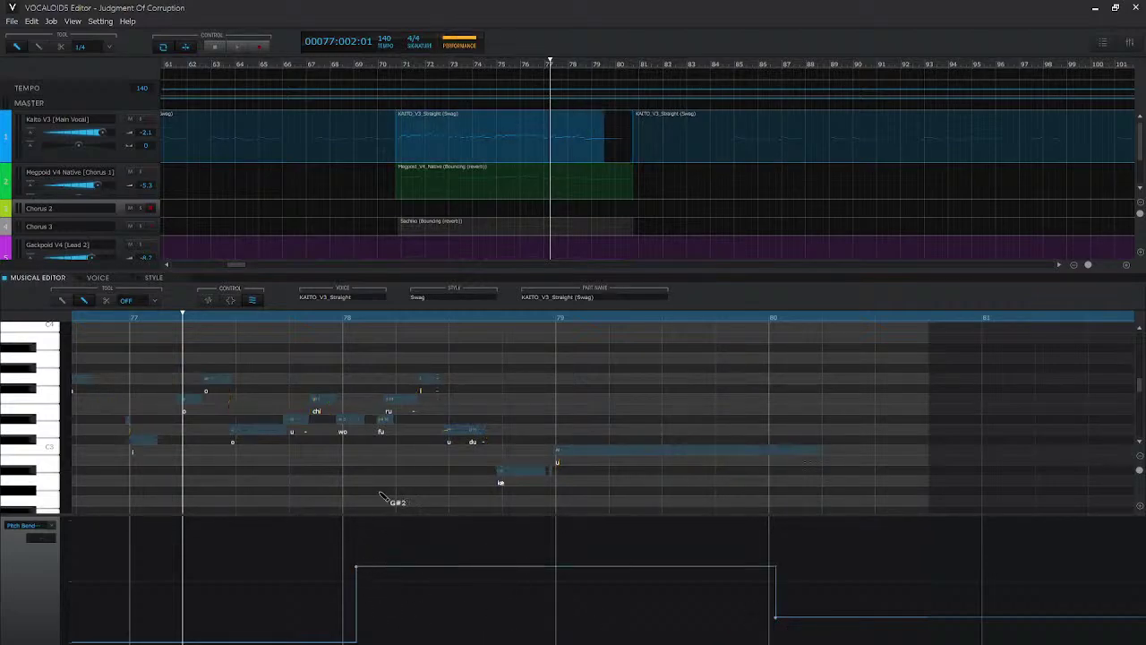
click(376, 532)
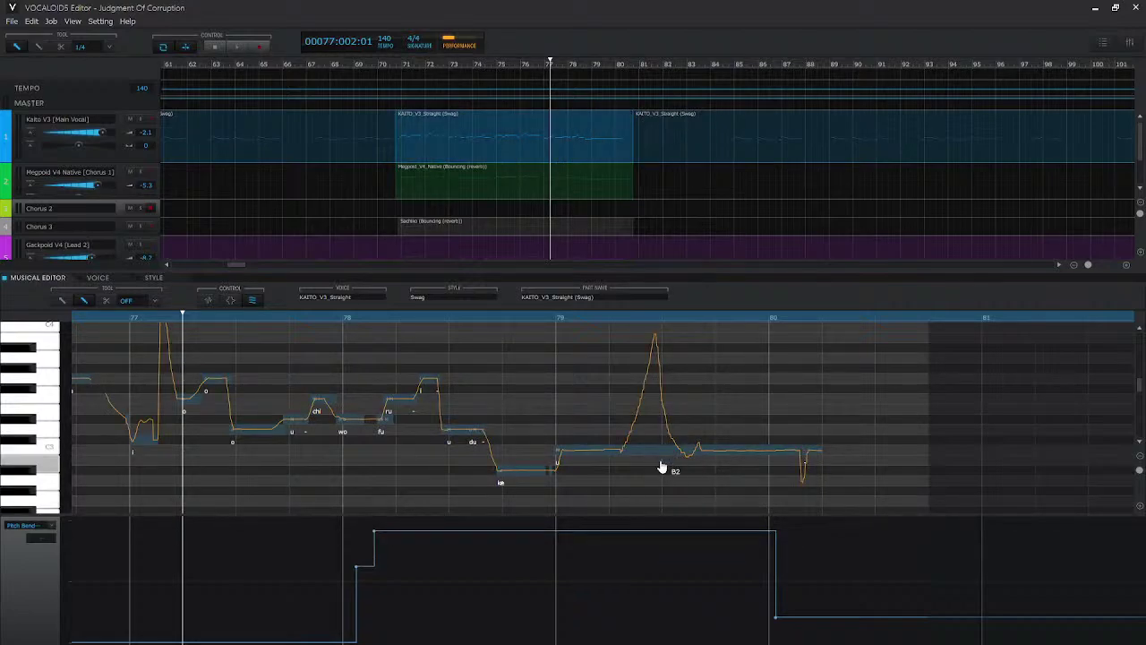
key(space)
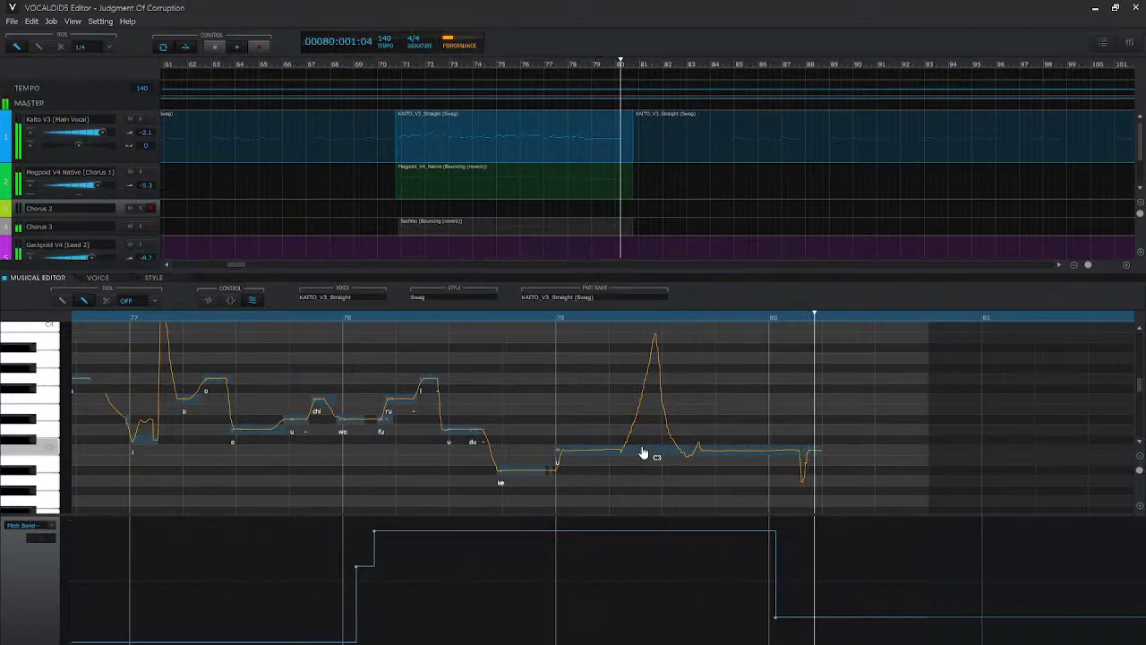
key(space)
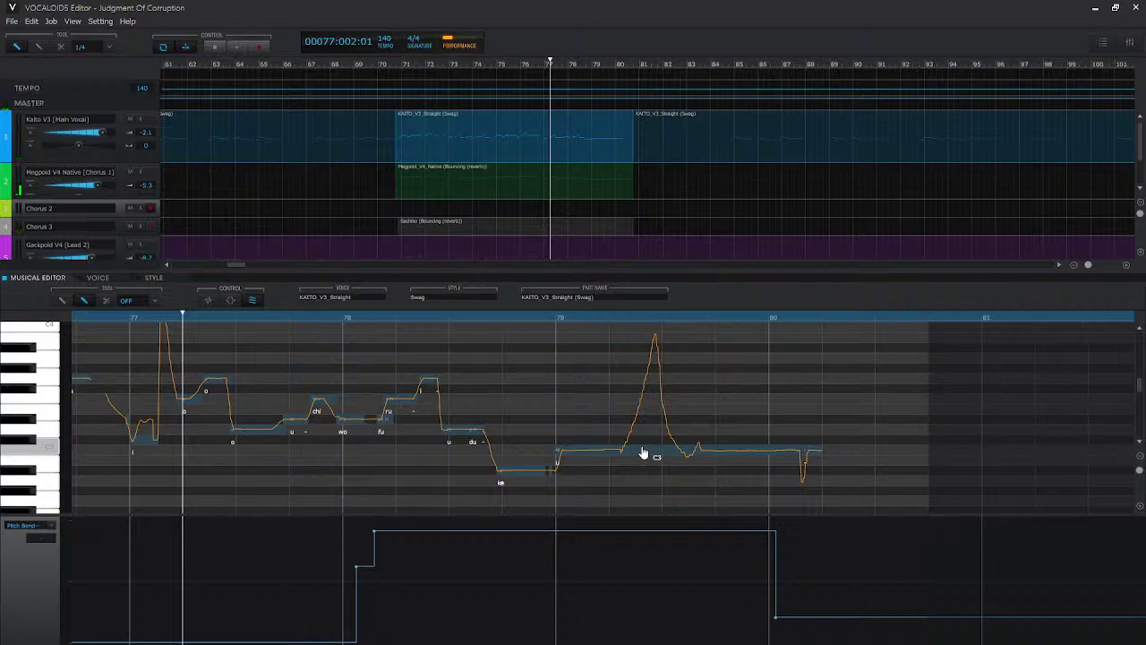
drag(643, 454, 635, 493)
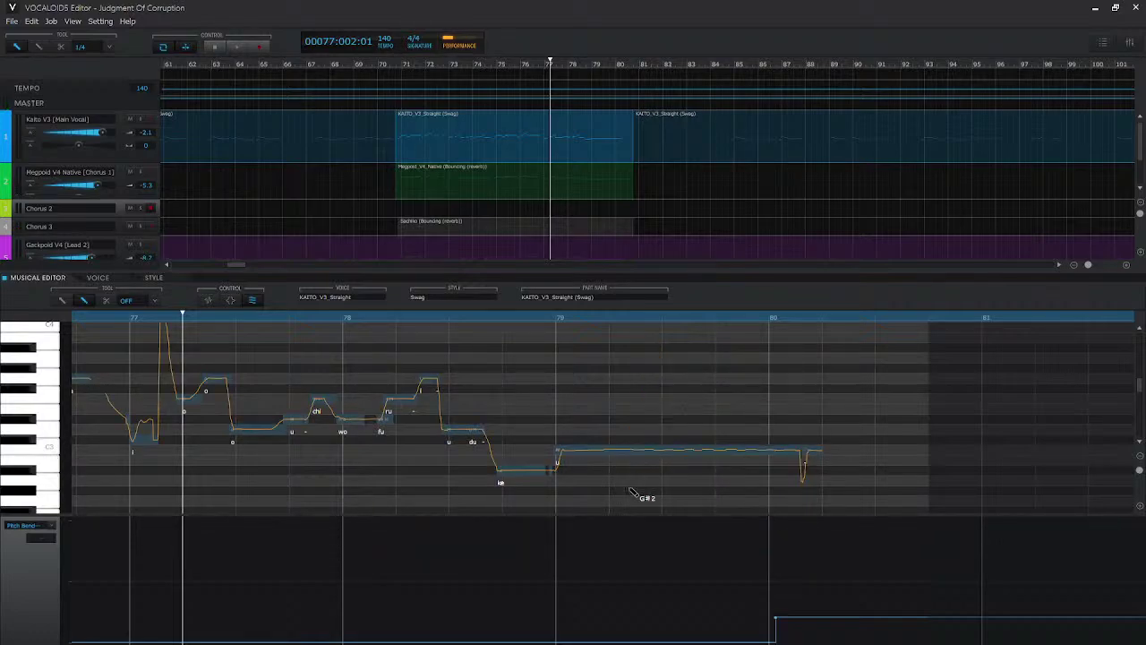
- Show the Exciter parameter, examine its curve near the part's start and play the part from 71:003:01
click(18, 527)
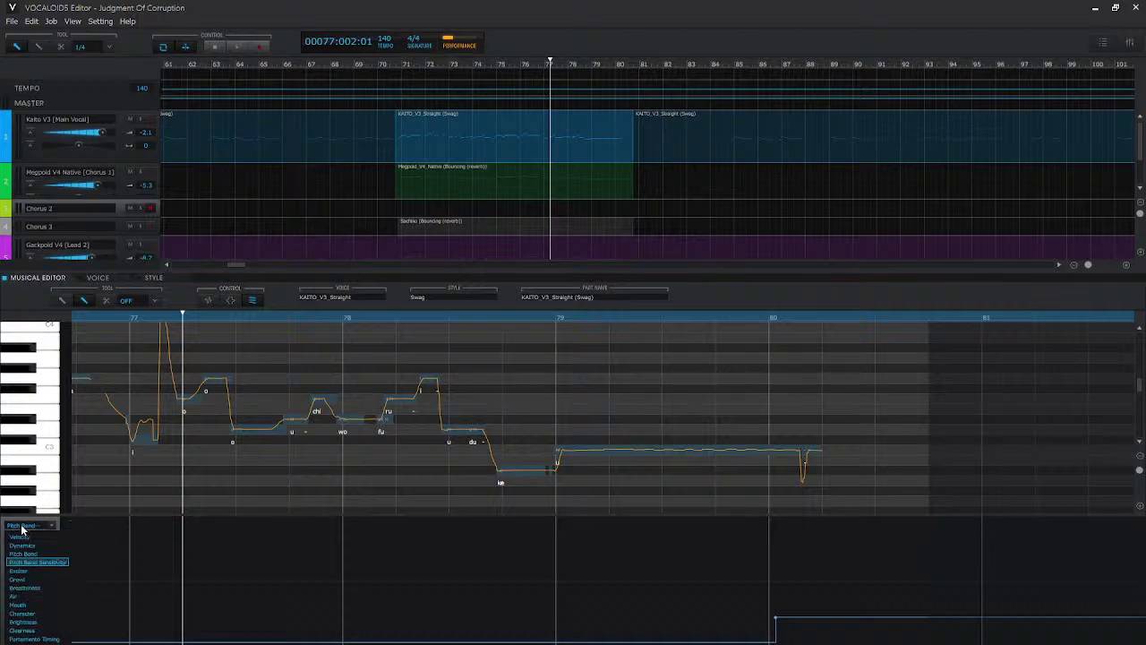
click(40, 572)
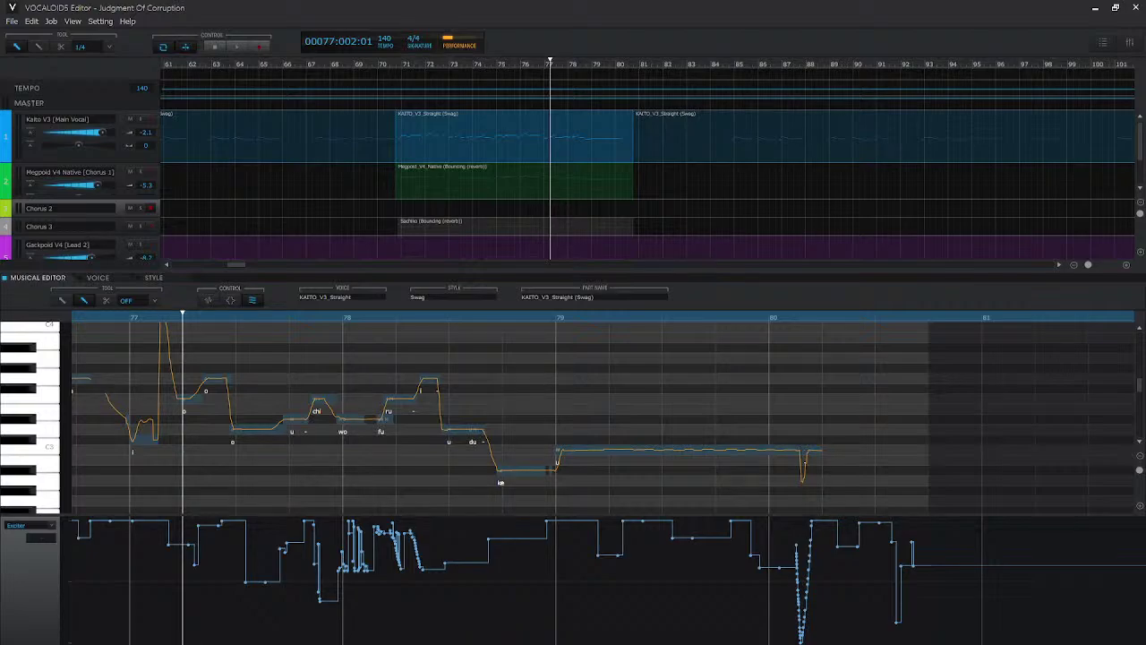
scroll(602, 412, left, 3)
scroll(603, 411, left, 5)
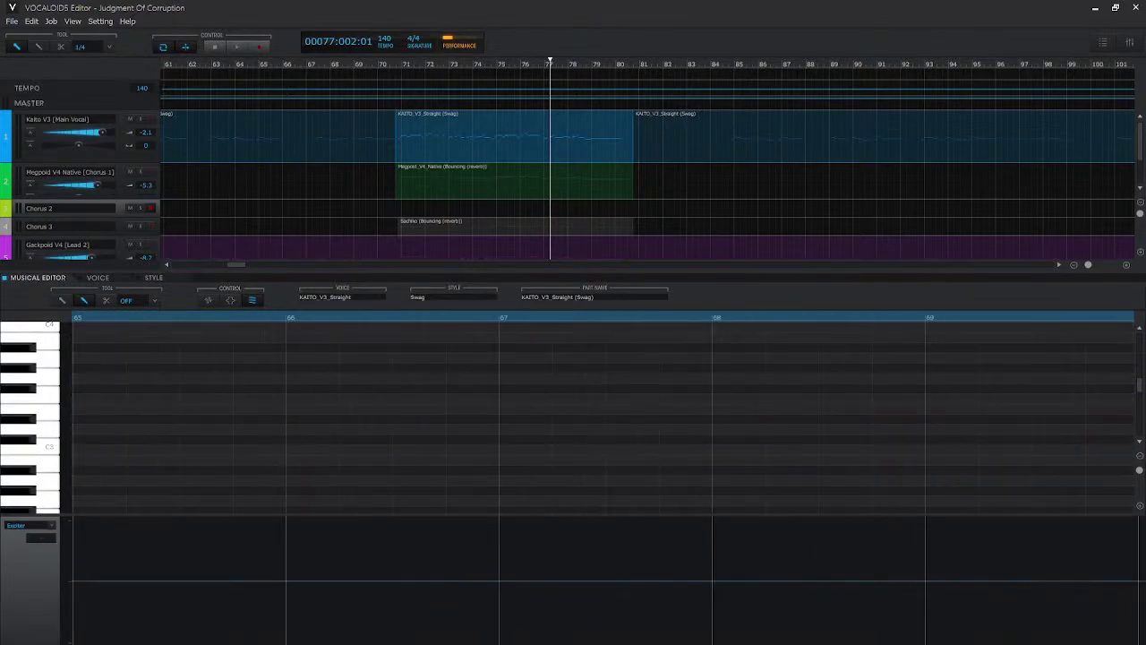
click(413, 62)
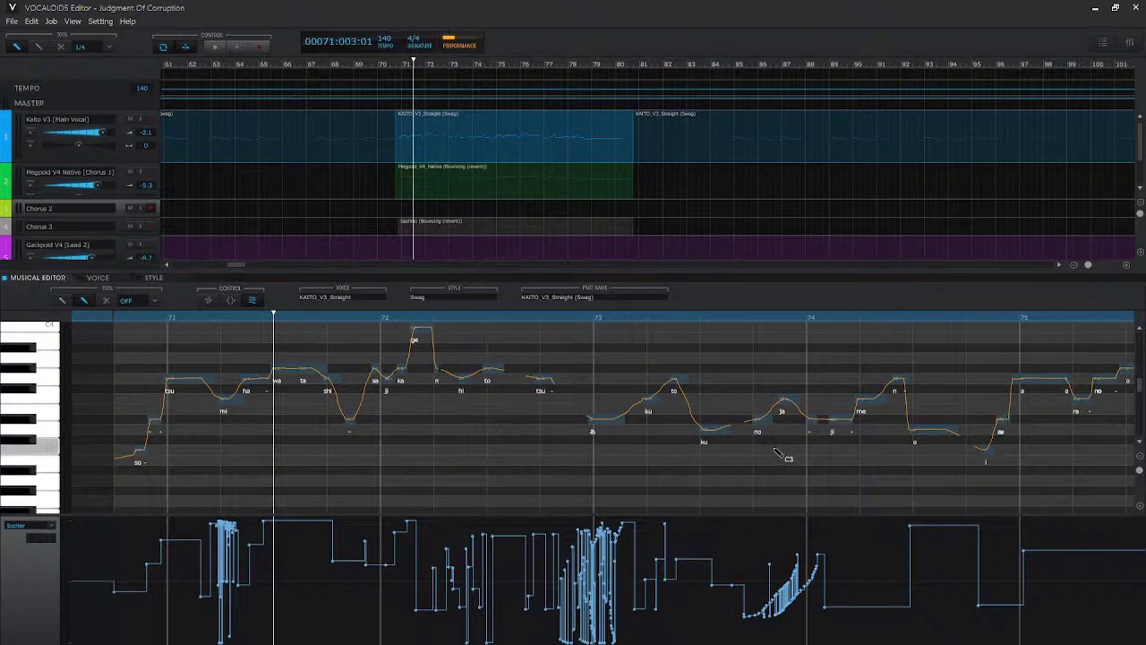
key(space)
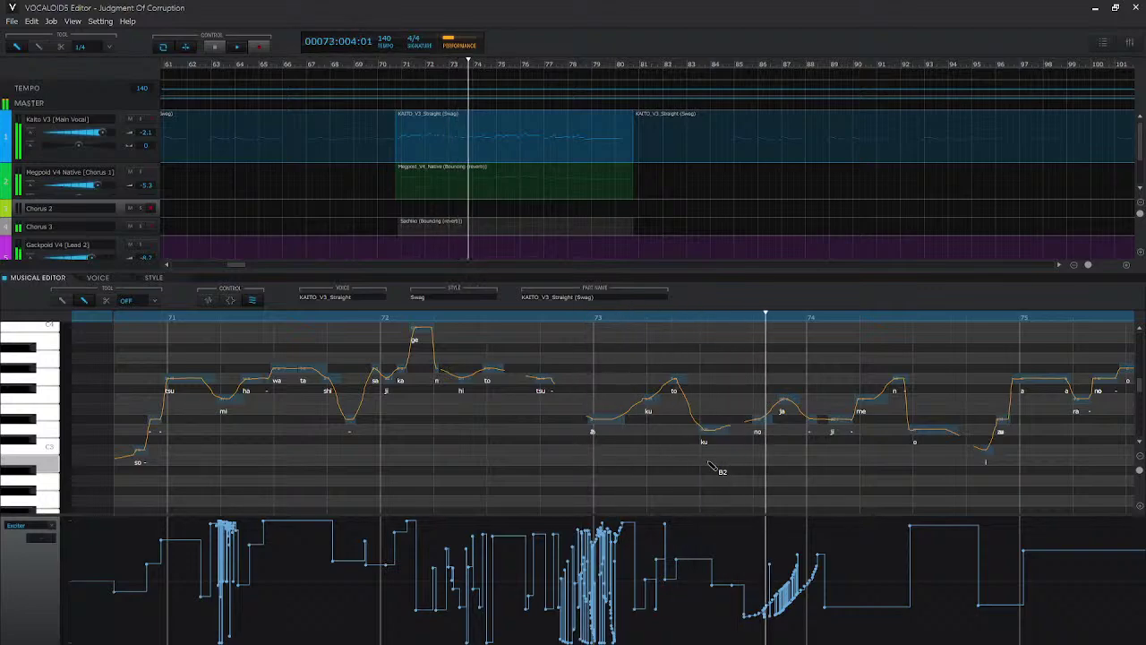
key(space)
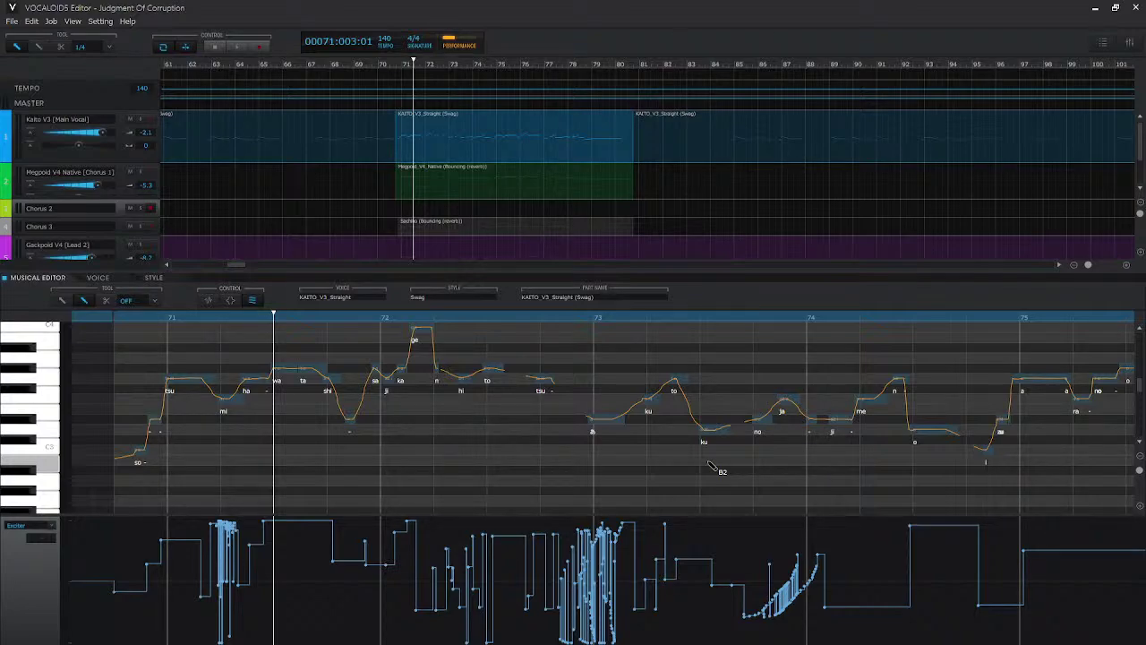
- Show the Growl parameter of the Kaito part and set the song position to 70:004:01
click(27, 528)
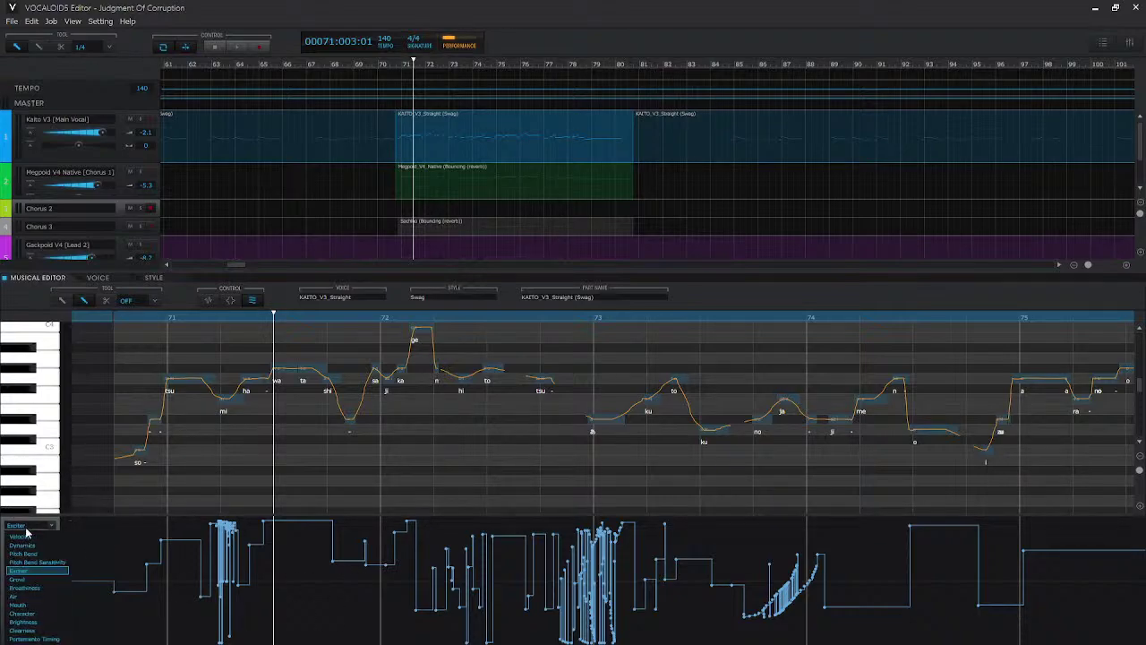
click(36, 580)
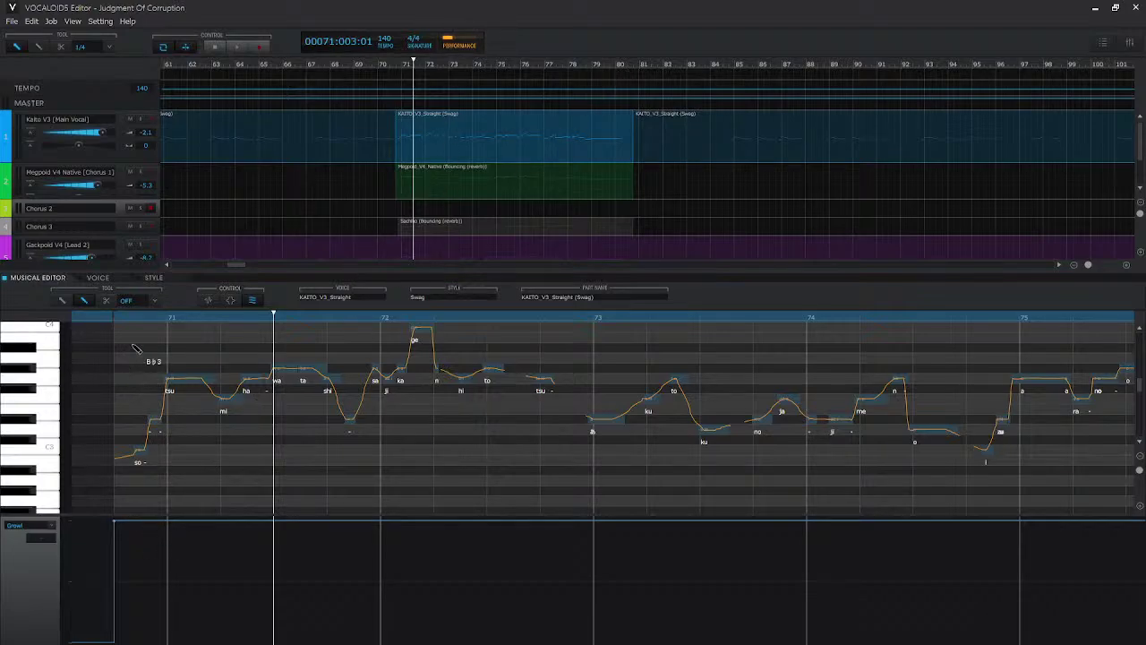
click(117, 318)
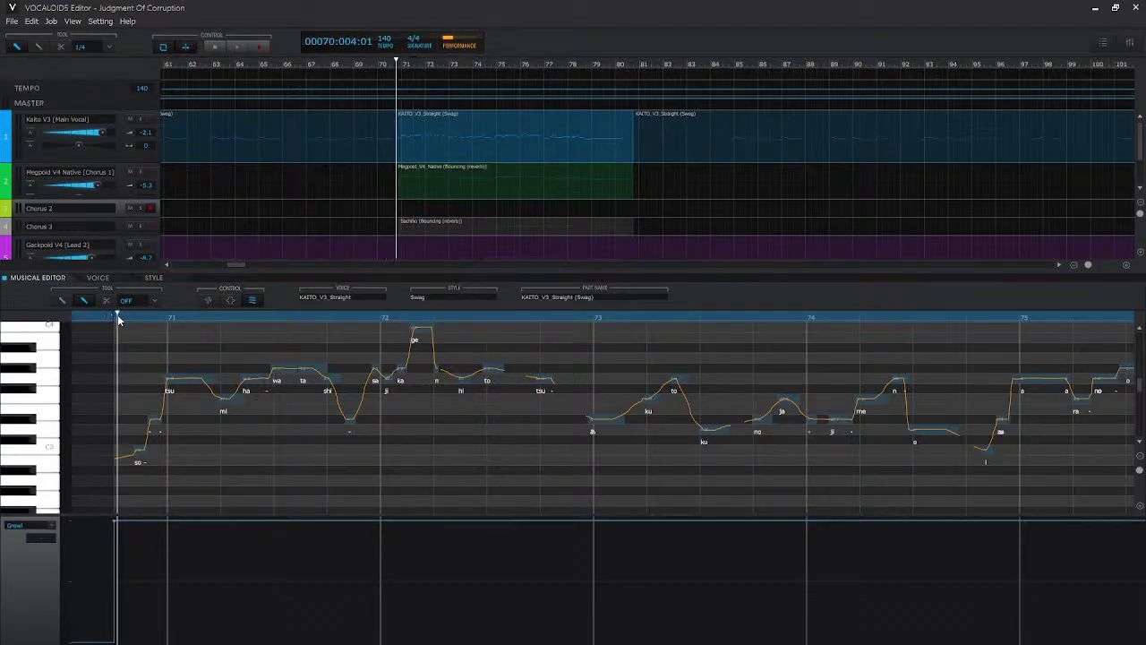
- Open the Gackpoid V4 [Lead 2] part and play that track solo from 36:004:01 with its existing Growl curve
click(420, 249)
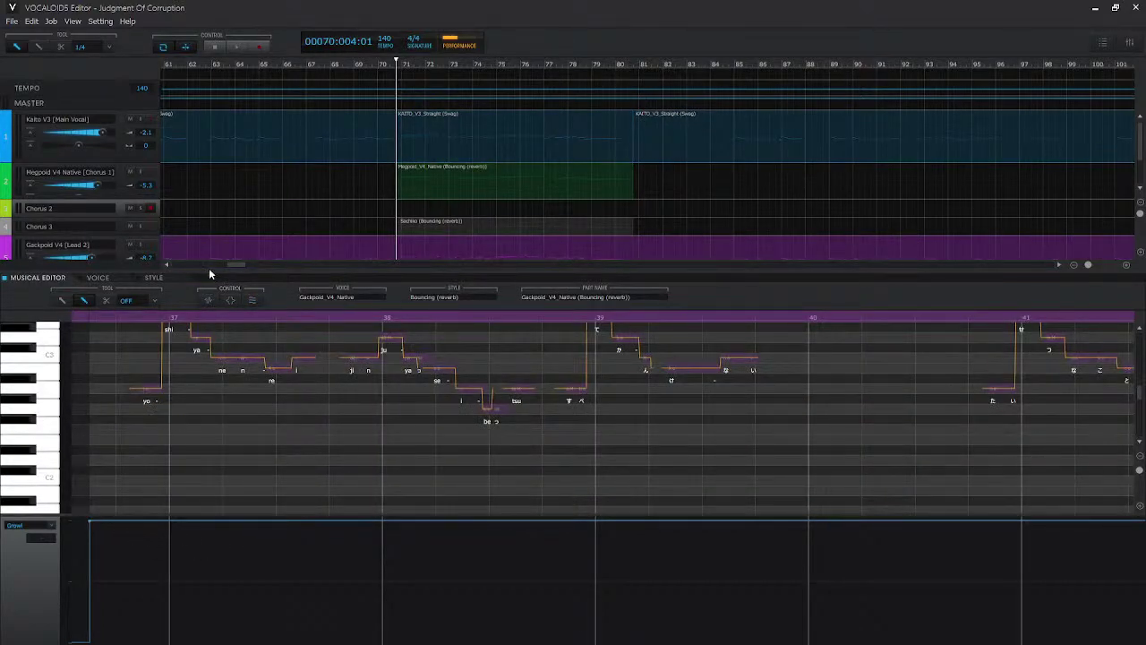
click(117, 318)
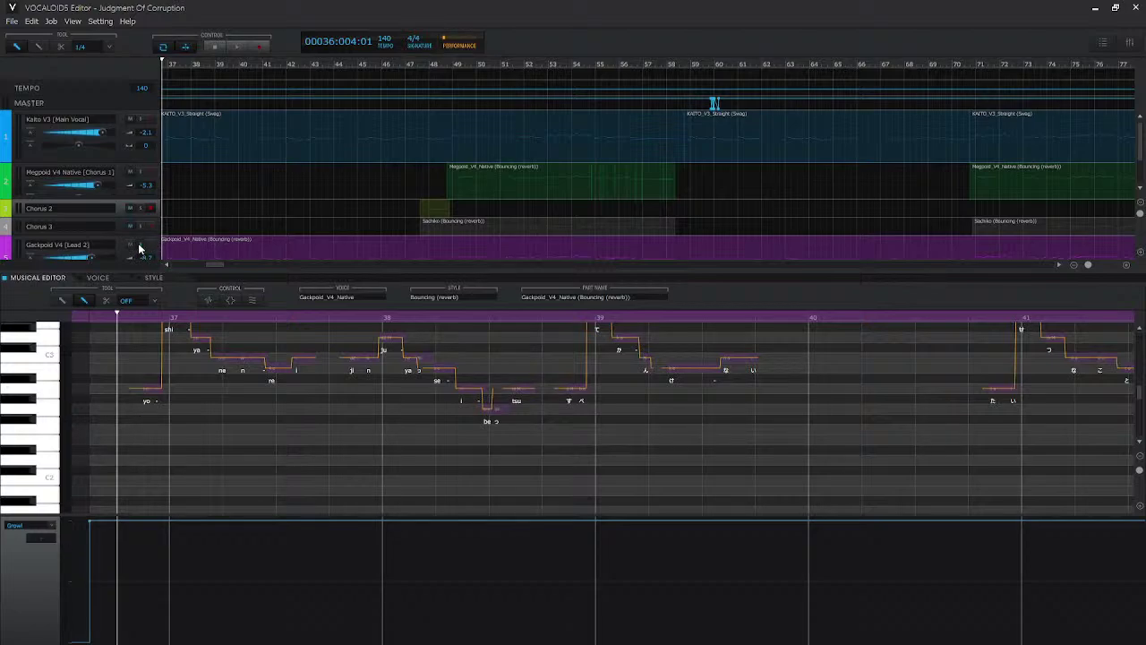
key(space)
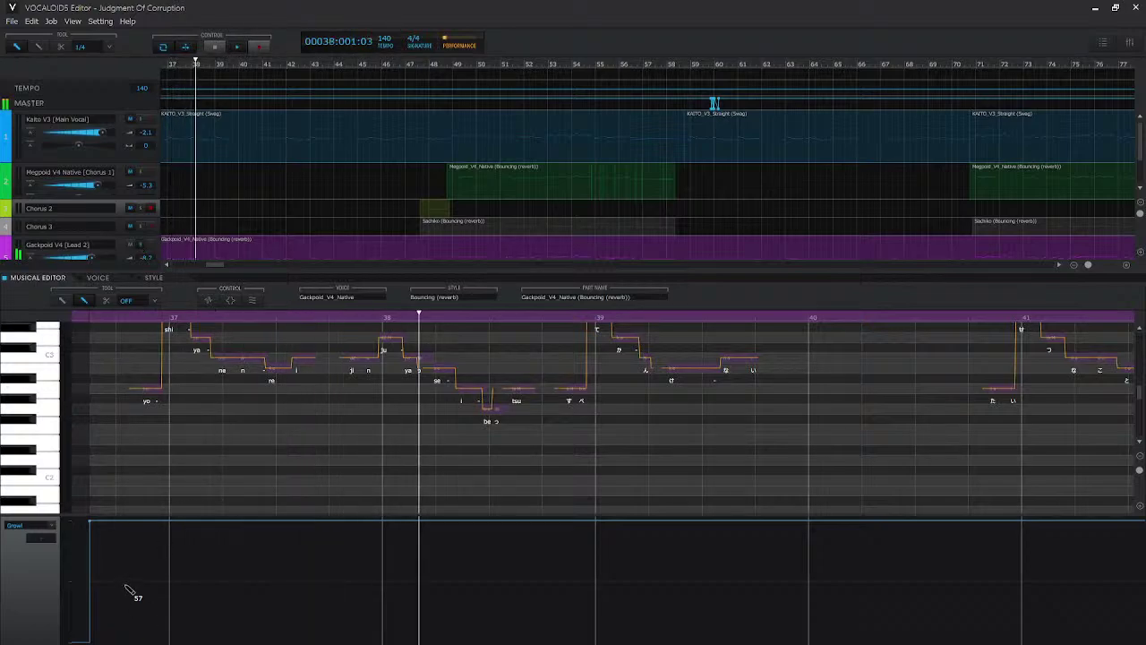
key(space)
- Lower the Gackpoid part's Growl to about 10 from just before measure 37 and play the passage
drag(102, 621, 98, 632)
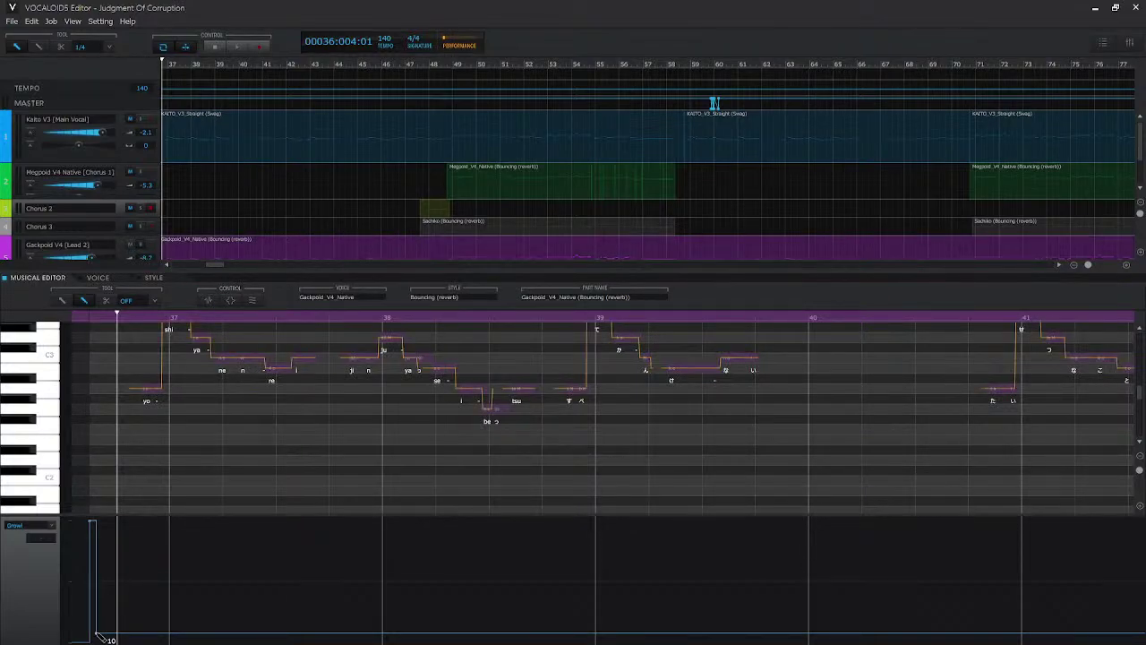
key(space)
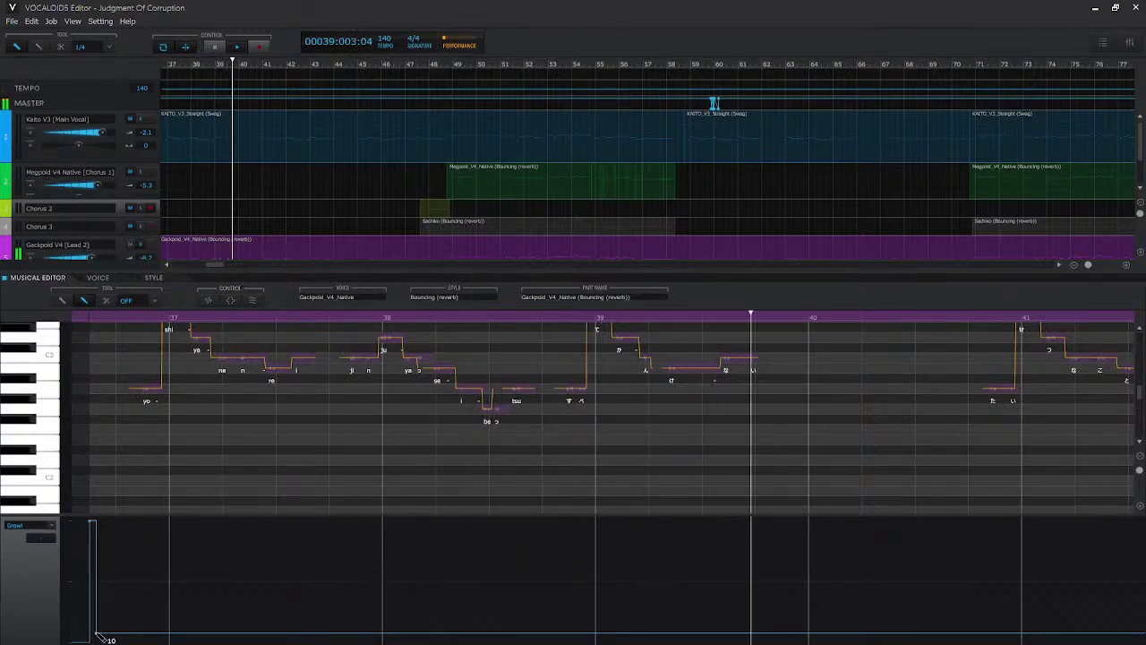
- Stop playback, change the Gackpoid V4 [Lead 2] part's voice to Fukase_E and start playing the part in the Musical Editor
key(space)
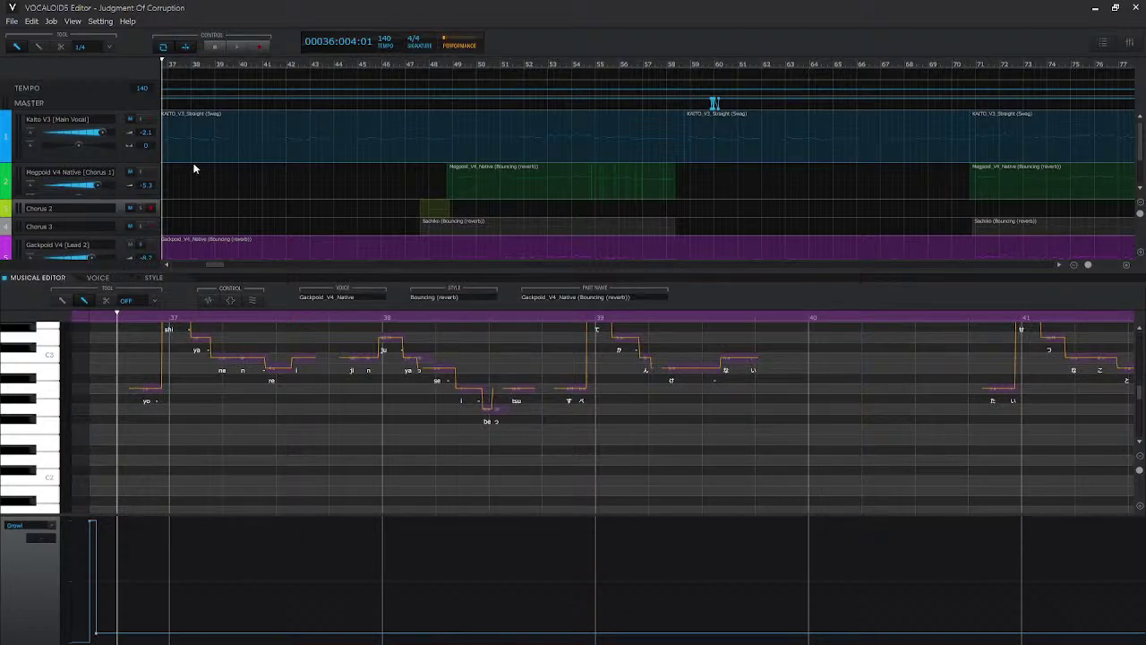
click(100, 278)
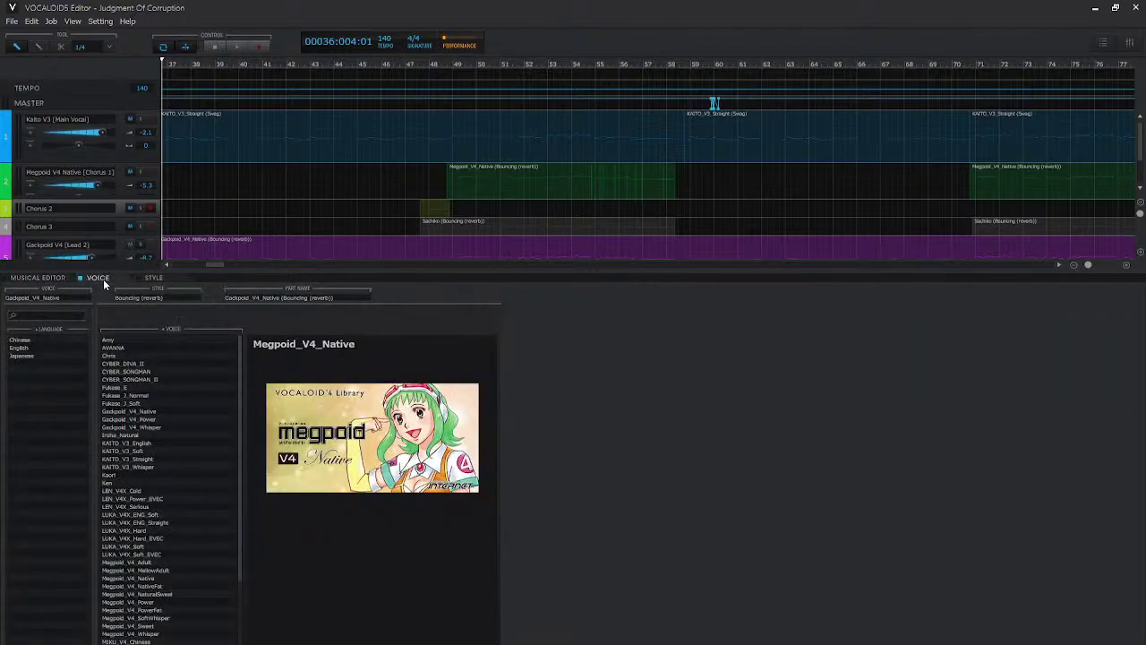
click(125, 387)
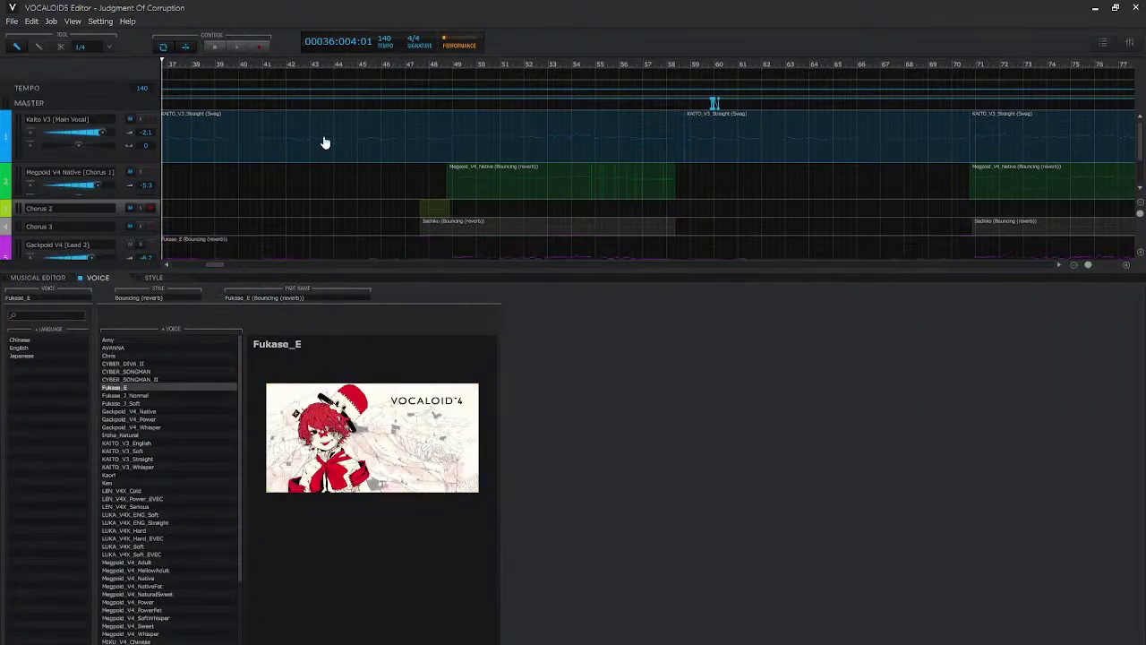
double_click(327, 250)
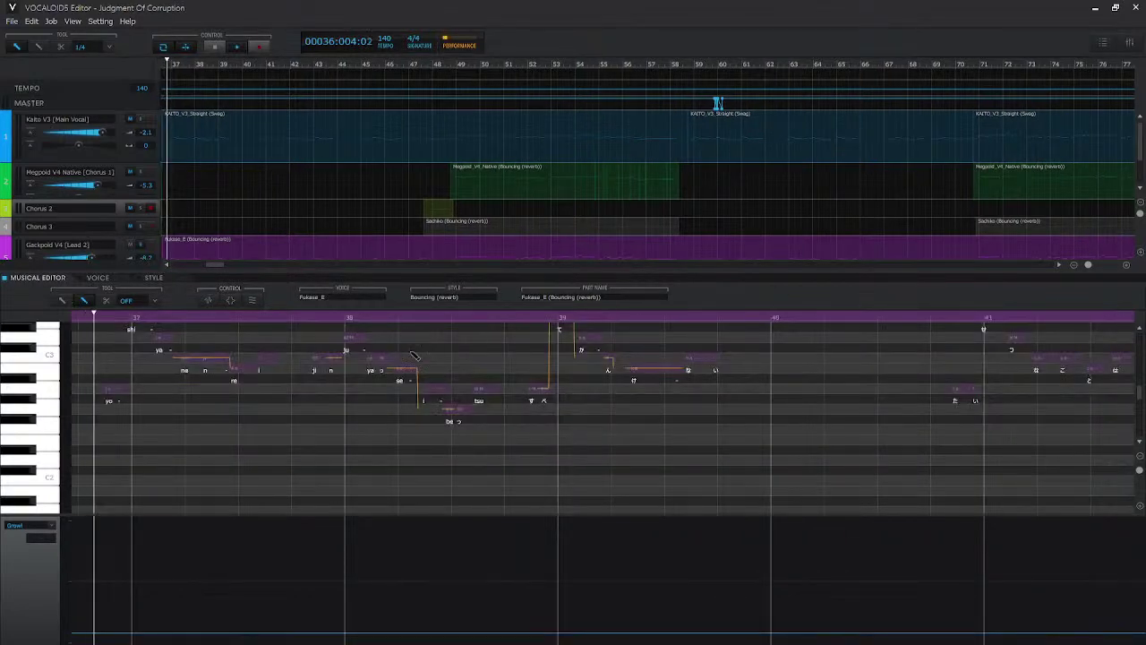
key(space)
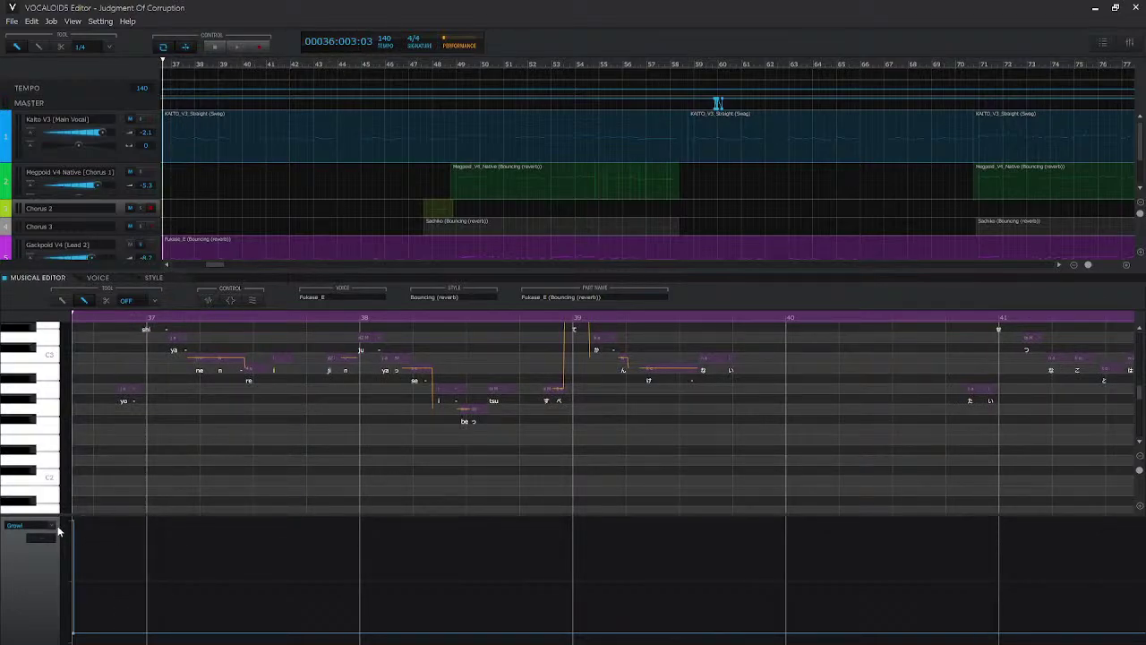
- Select the Growl point with value 10 using the Arrow tool and play the Fukase_E part from 36:003:03
right_click(95, 600)
click(126, 447)
drag(110, 614, 58, 641)
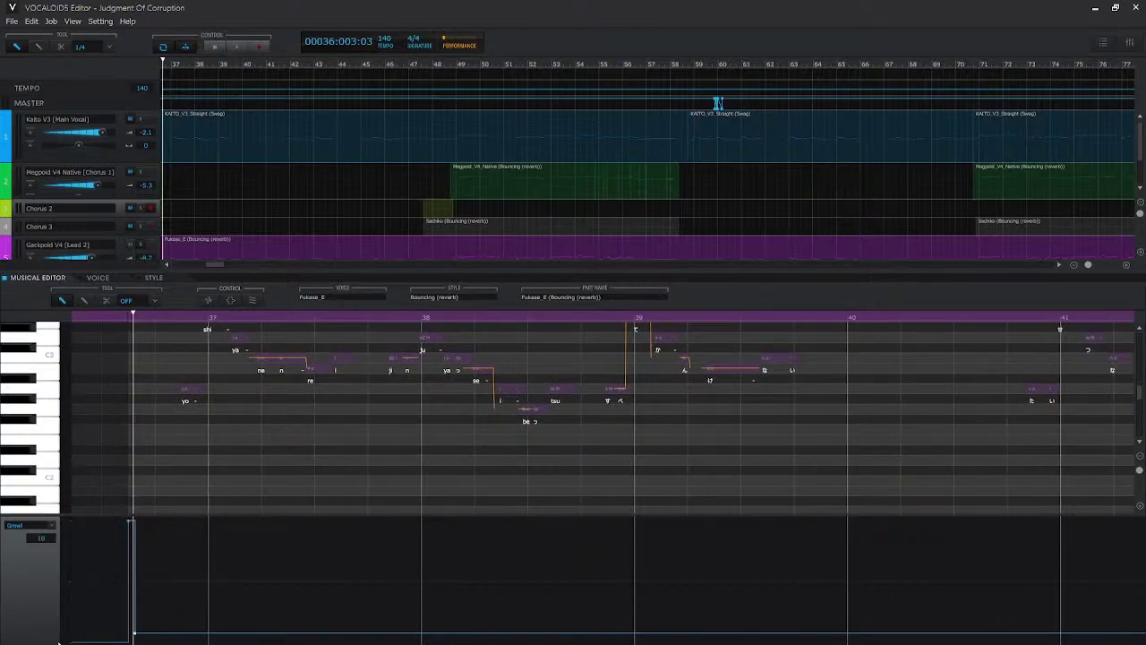
key(space)
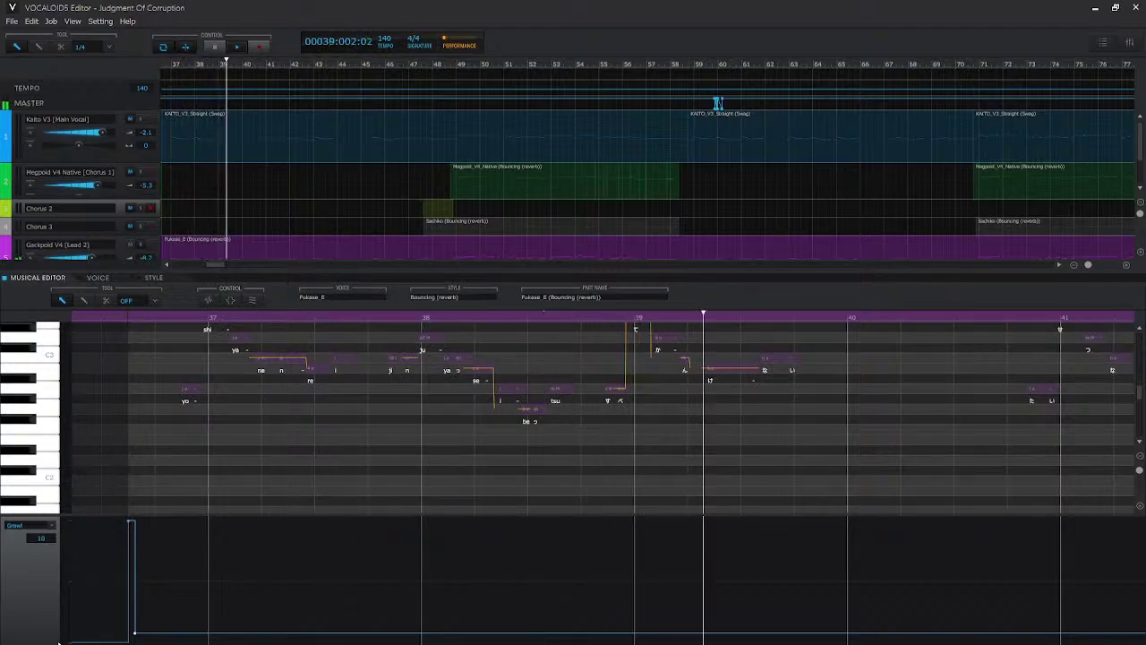
key(space)
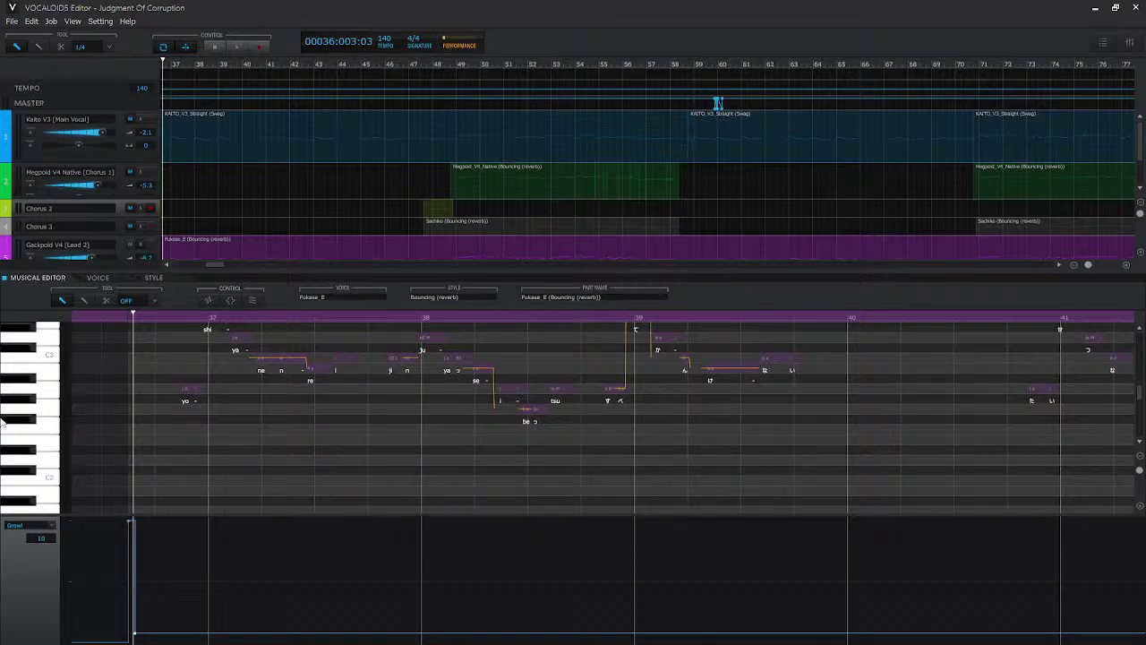
- Change the part's voice to Fukase_J_Normal and return to its notes in the Musical Editor
click(103, 280)
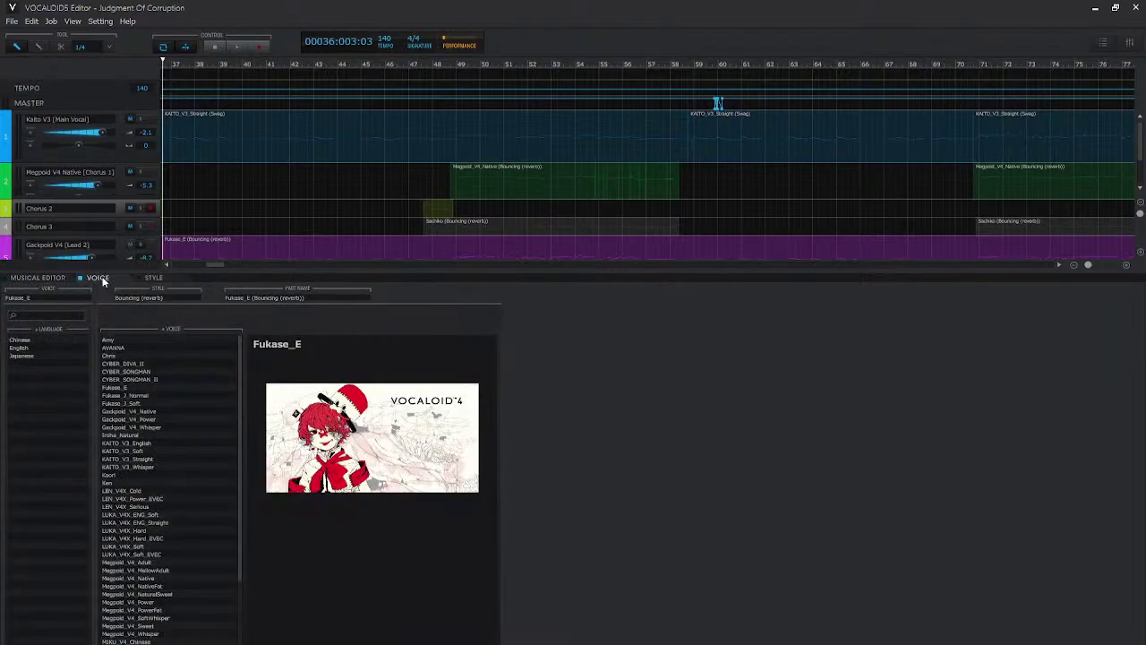
click(149, 397)
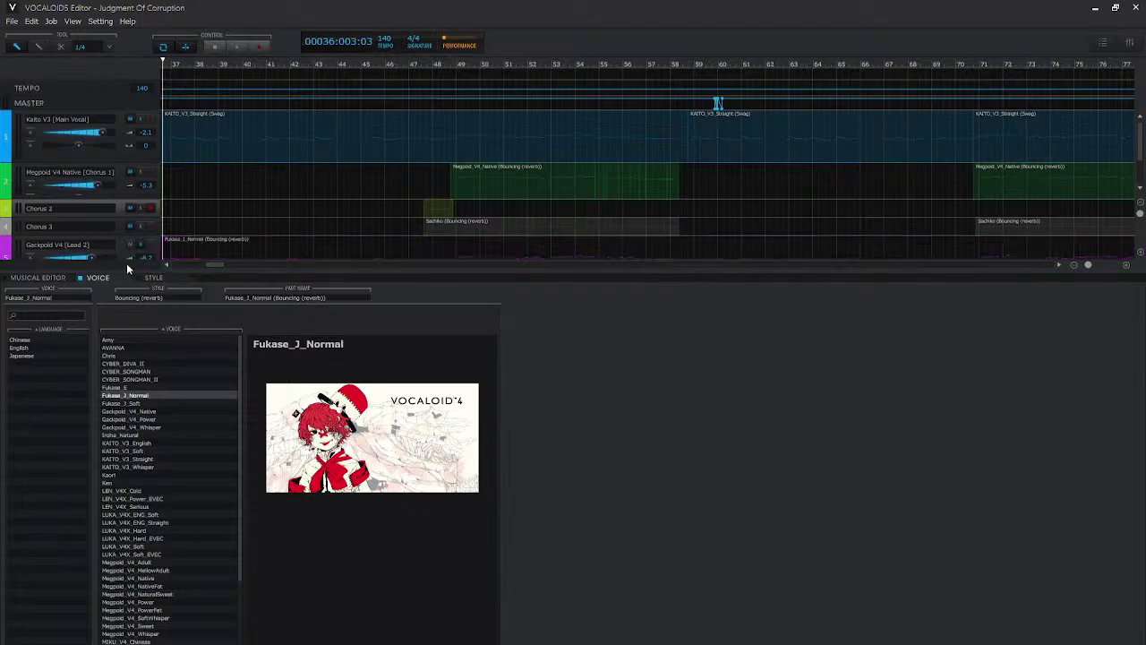
click(60, 279)
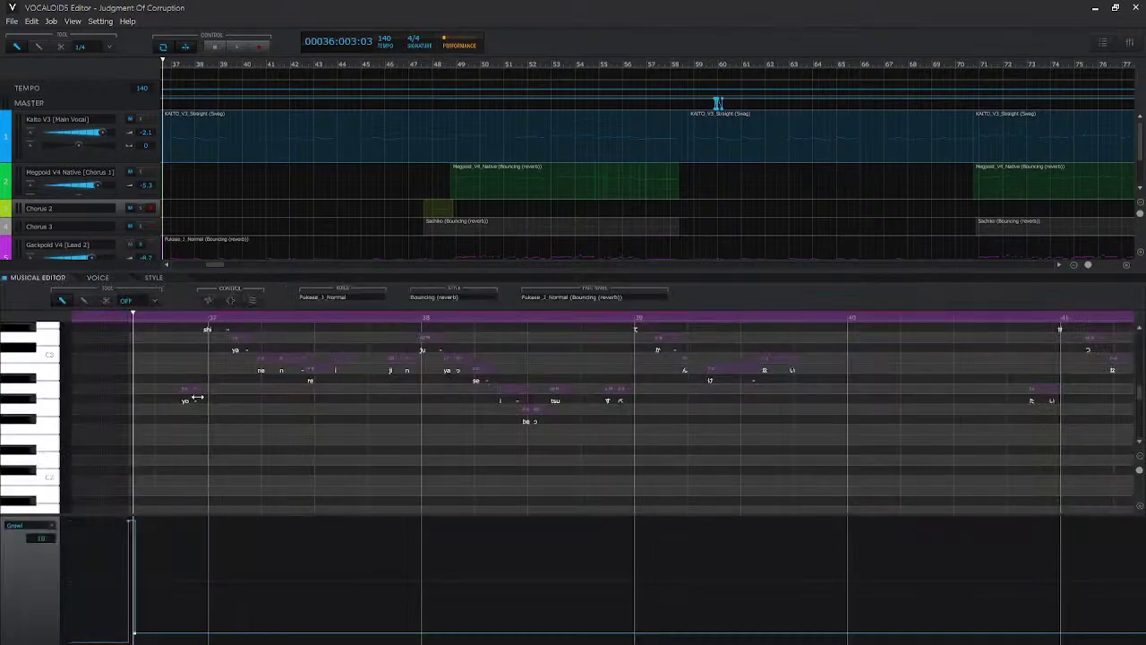
- Remove the Growl drop just before measure 37 so the curve stays at maximum, and play the part from 36:003:03
right_click(184, 589)
click(286, 446)
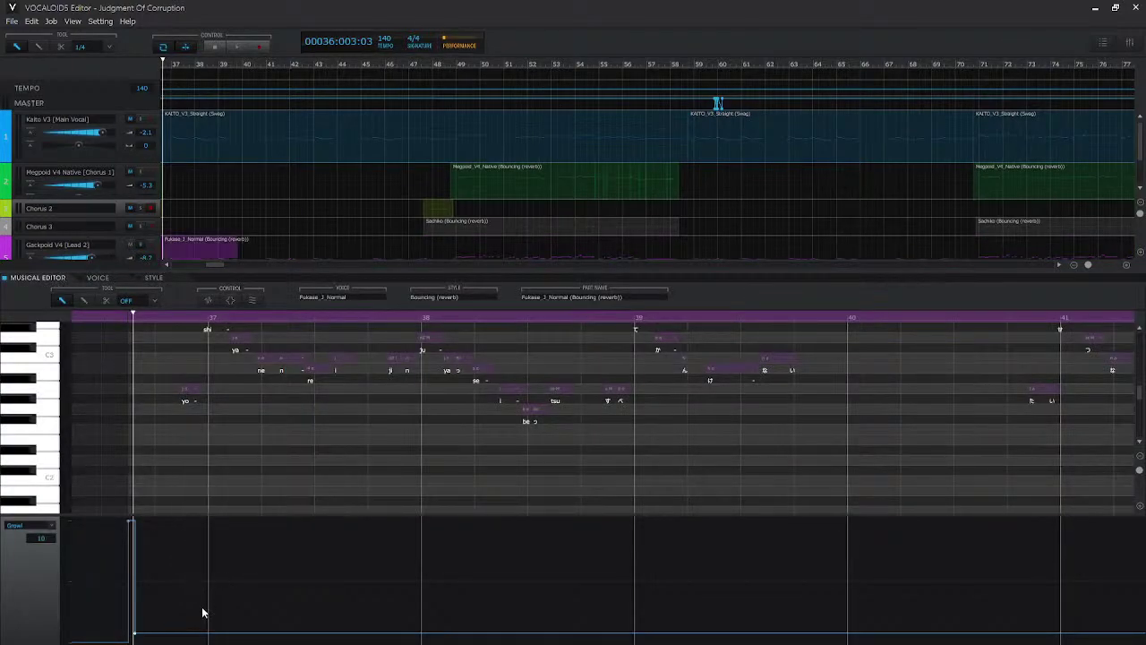
drag(193, 604, 95, 643)
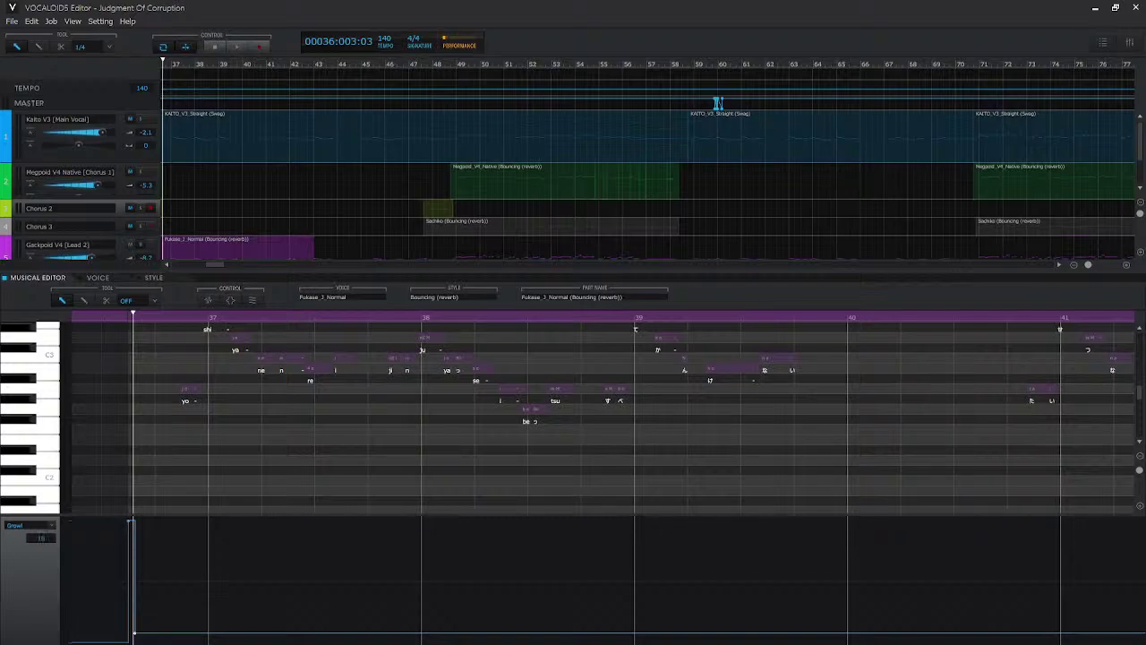
click(130, 522)
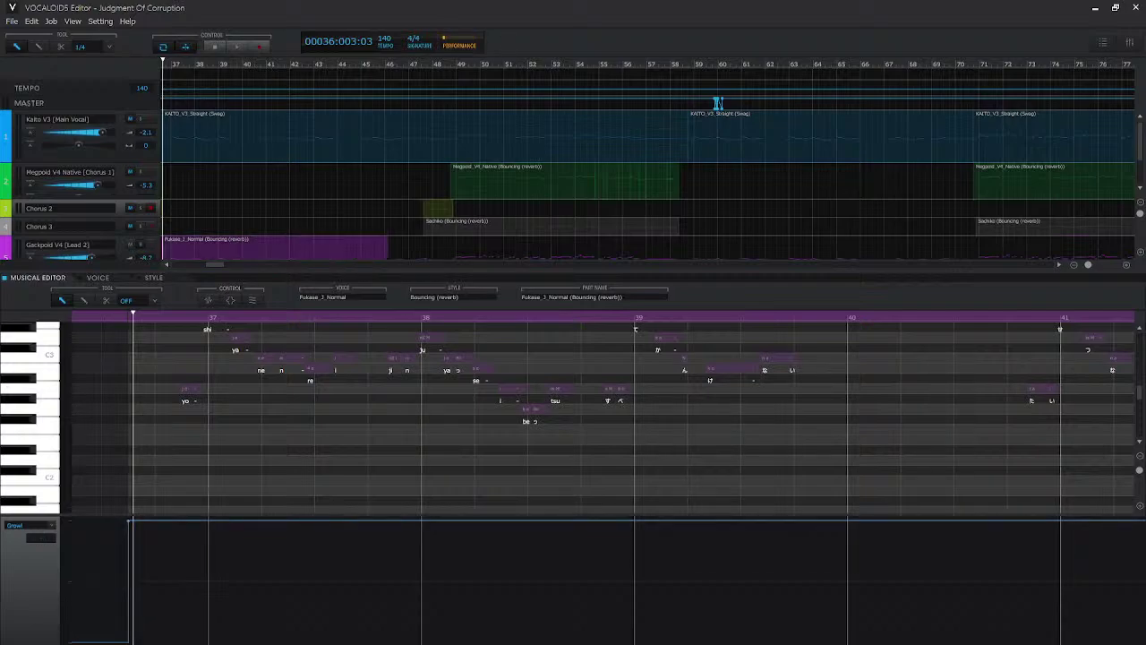
key(space)
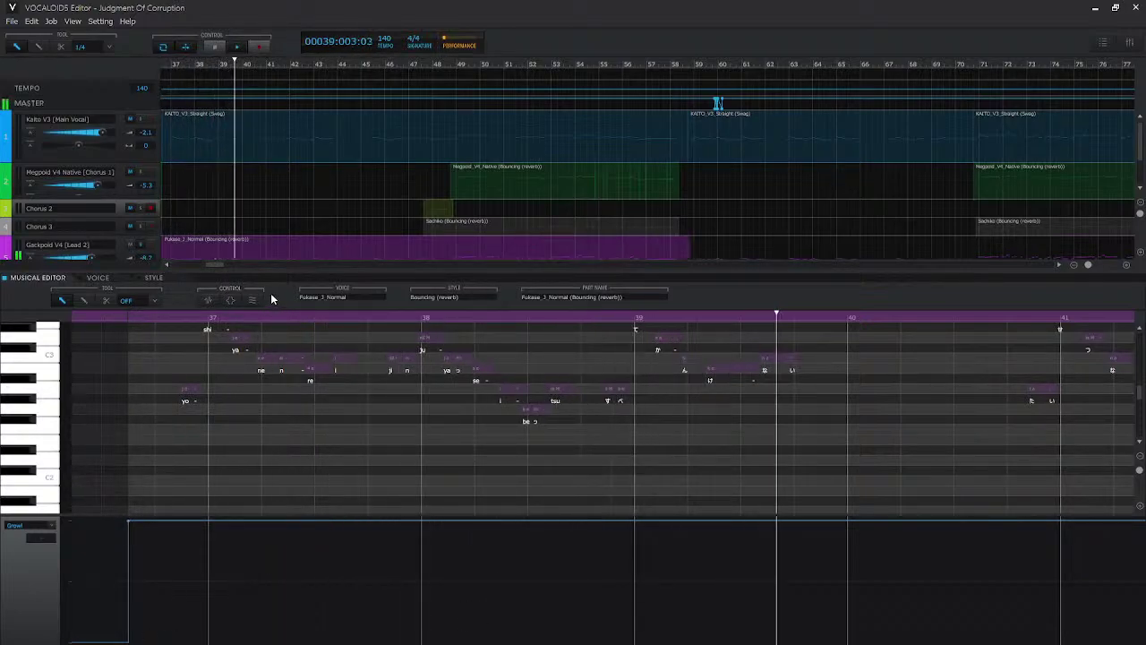
key(space)
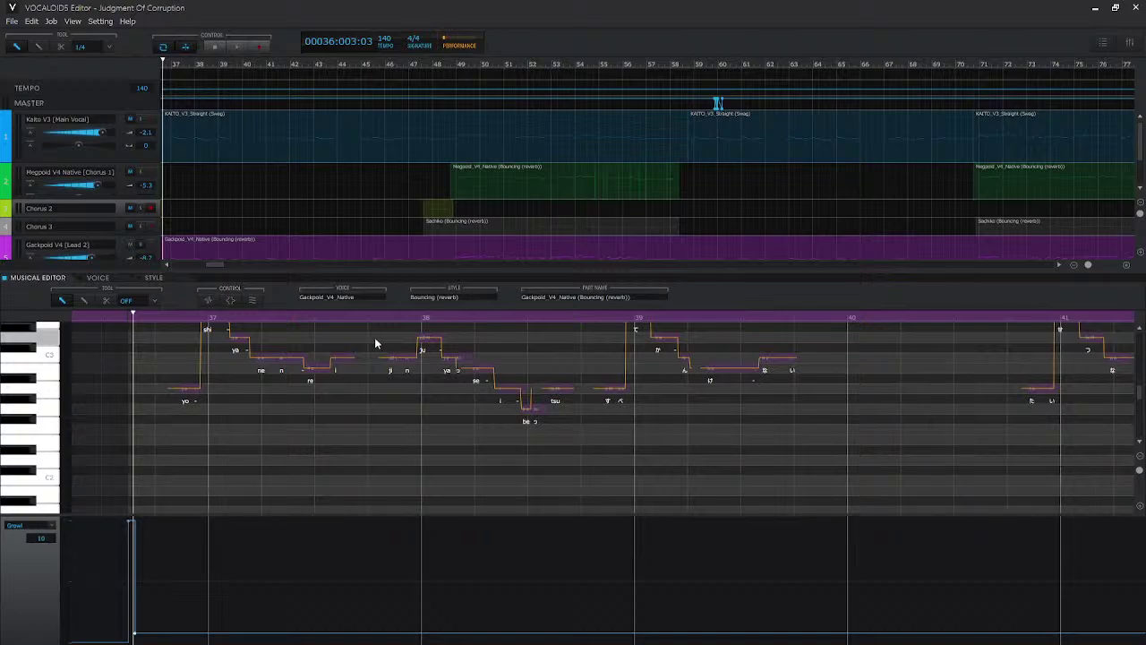
- Show the Breathiness parameter of the Gackpoid_V4_Native part
click(37, 528)
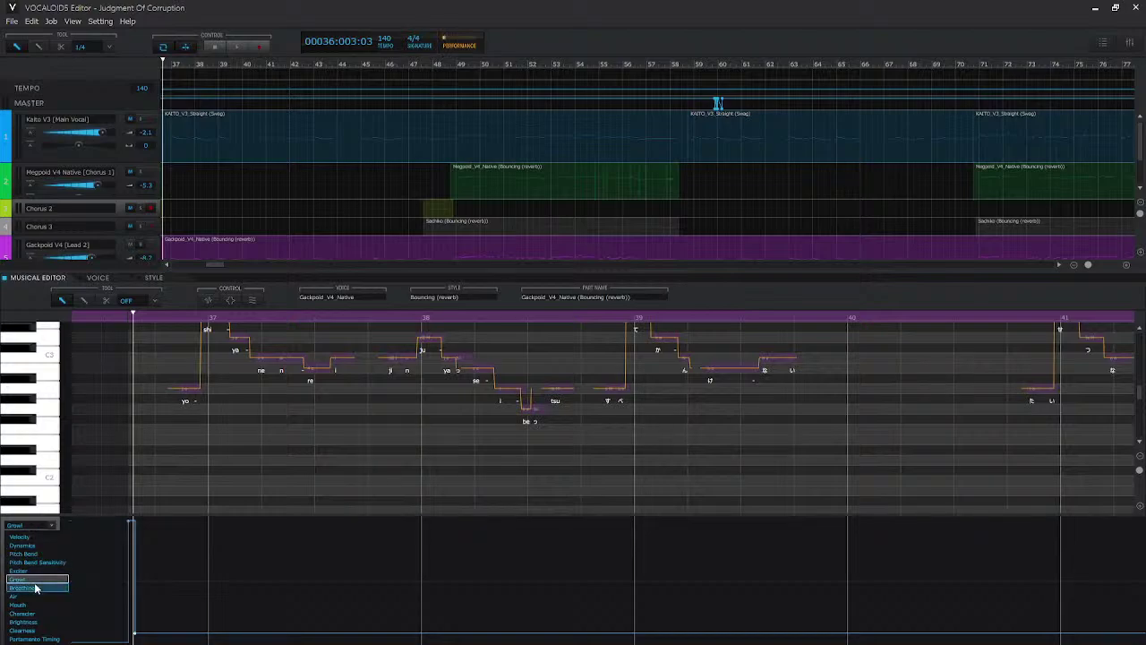
click(54, 527)
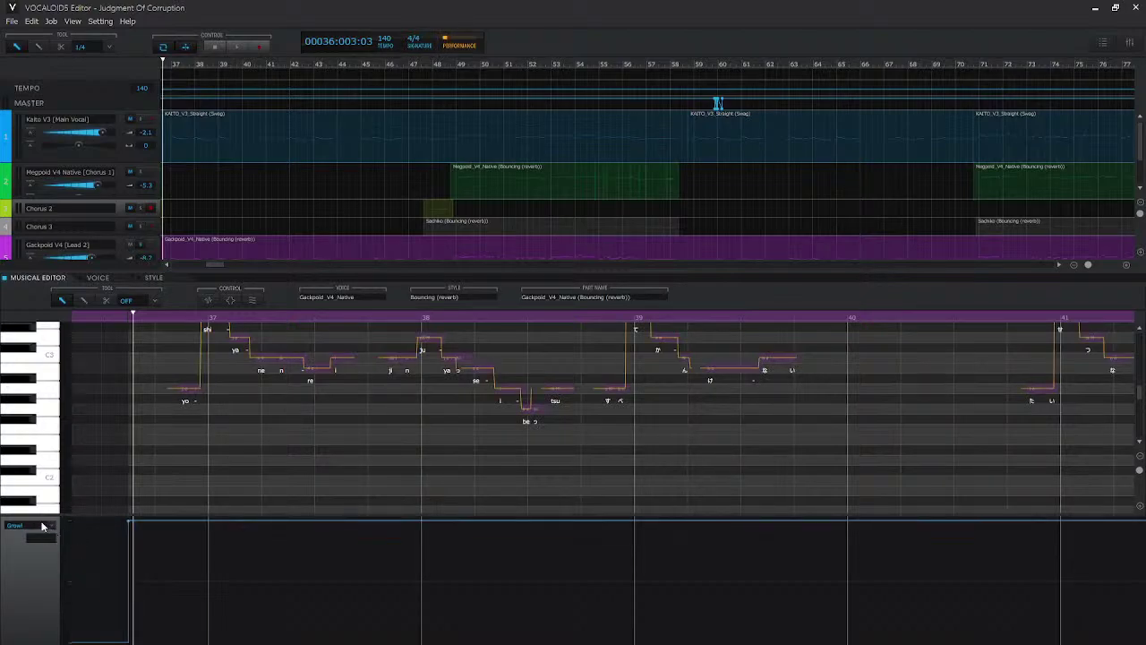
click(45, 527)
click(41, 586)
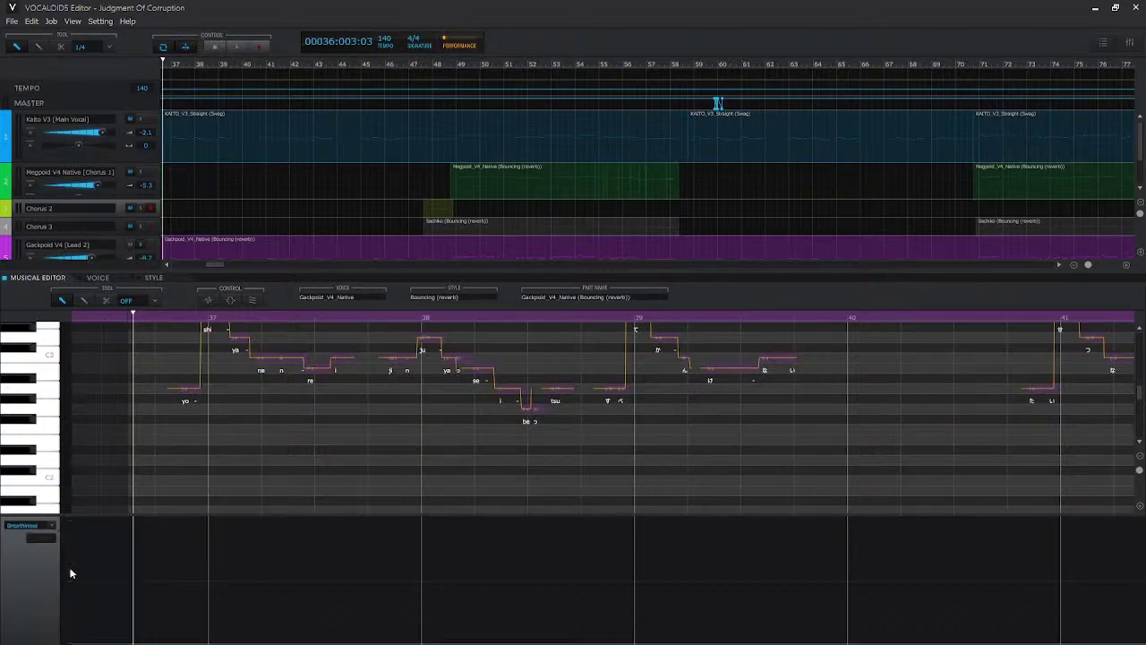
- Draw a gradual Breathiness rise from 0 before measure 37 to maximum just after measure 38, and play it from 36:003:03
right_click(296, 555)
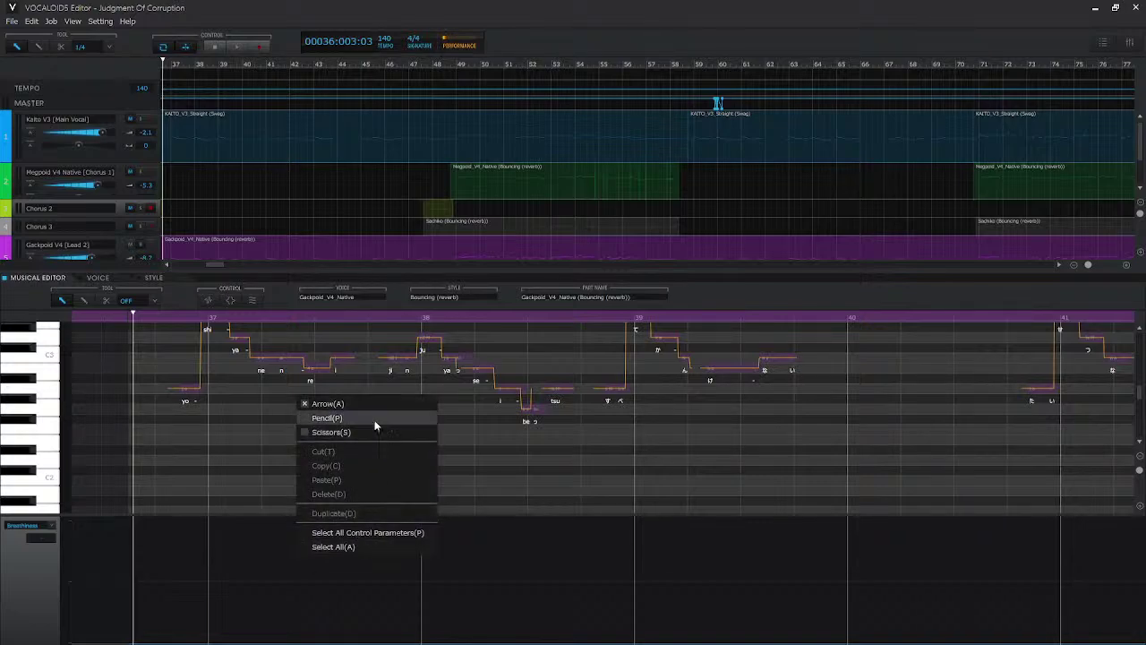
click(376, 419)
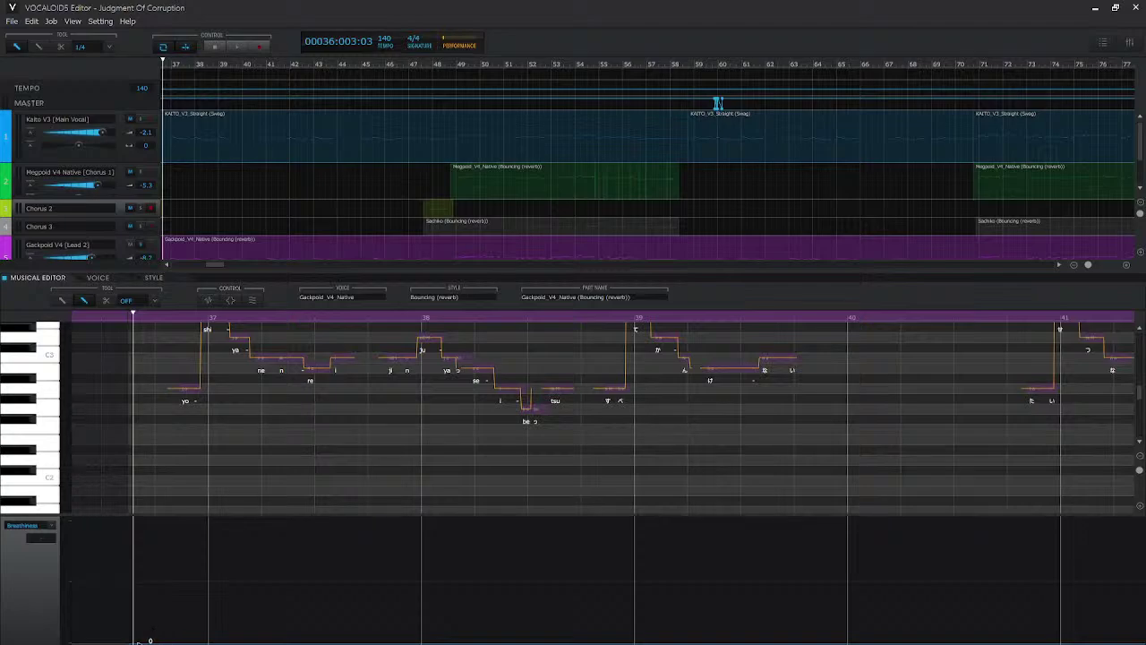
mouse_move(148, 640)
mouse_down()
mouse_move(208, 638)
mouse_move(528, 498)
mouse_move(583, 494)
mouse_move(484, 509)
mouse_up()
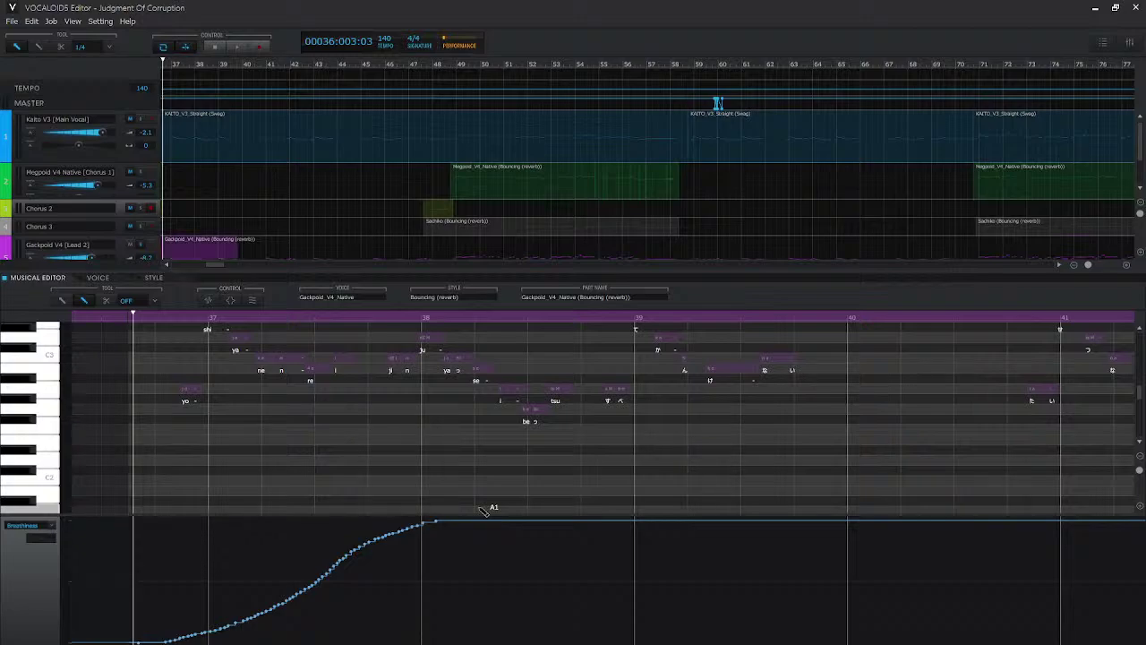
key(space)
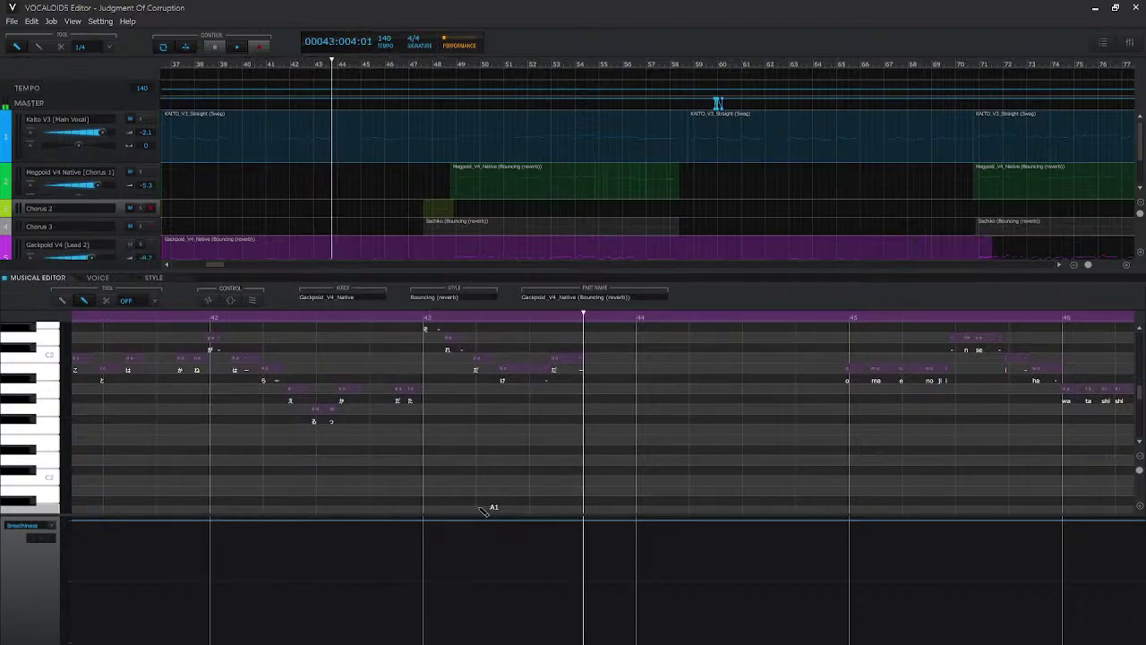
key(space)
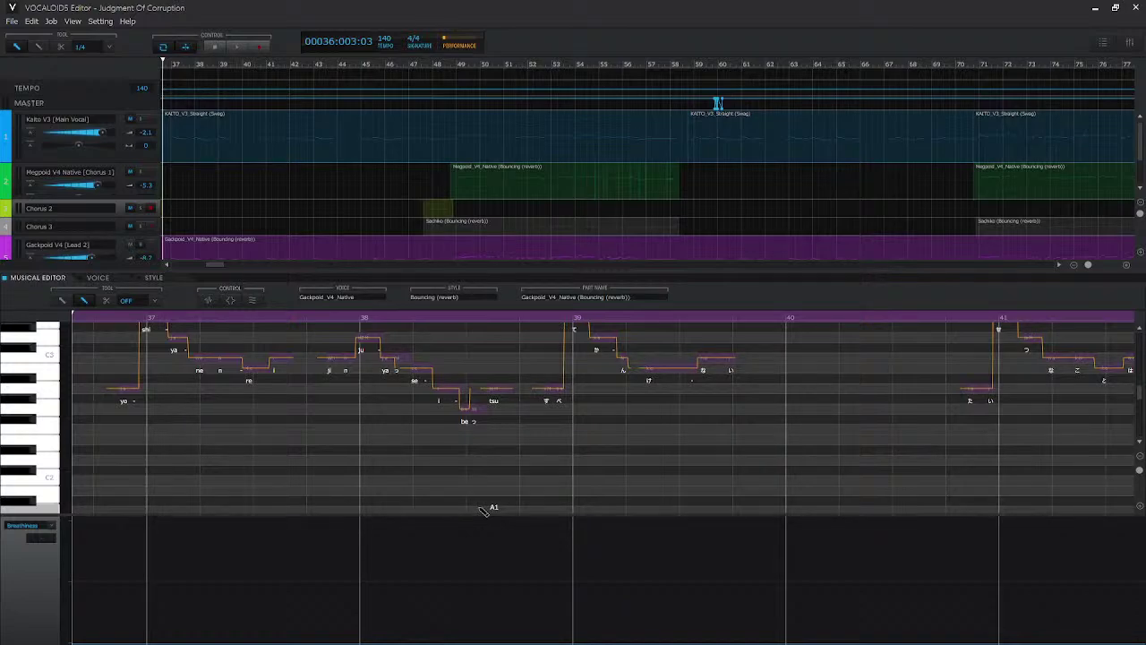
- Draw a steep Breathiness rise from 0 to maximum starting at 39:003:01, and play the passage from 38:004:02
click(690, 317)
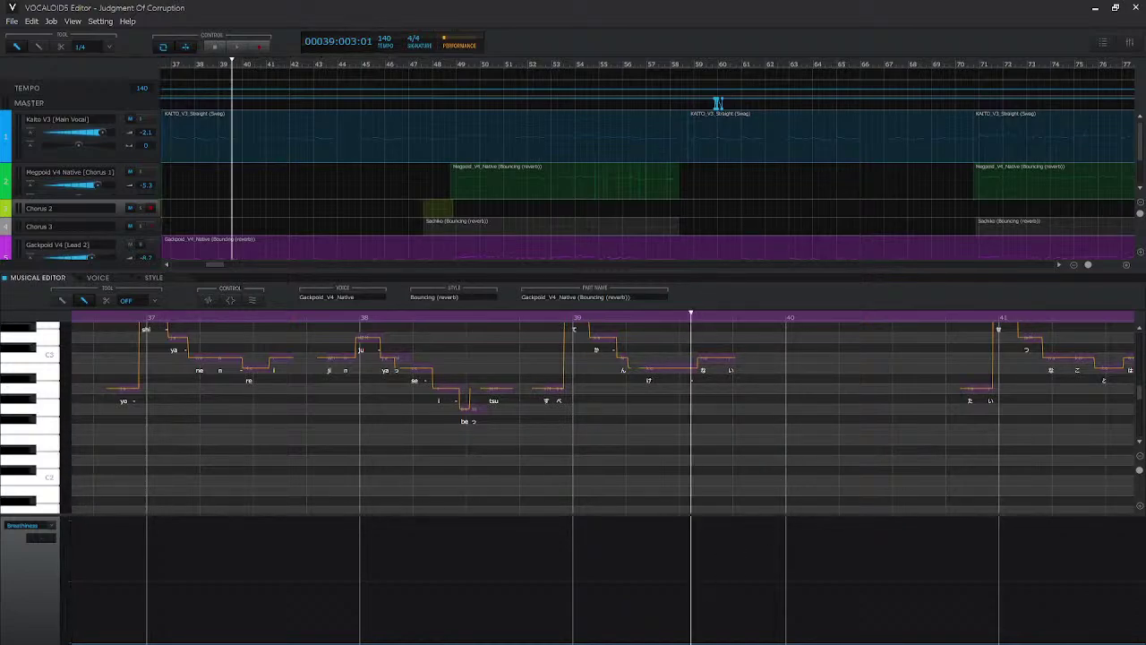
mouse_move(690, 641)
mouse_down()
mouse_move(717, 618)
mouse_move(751, 524)
mouse_up()
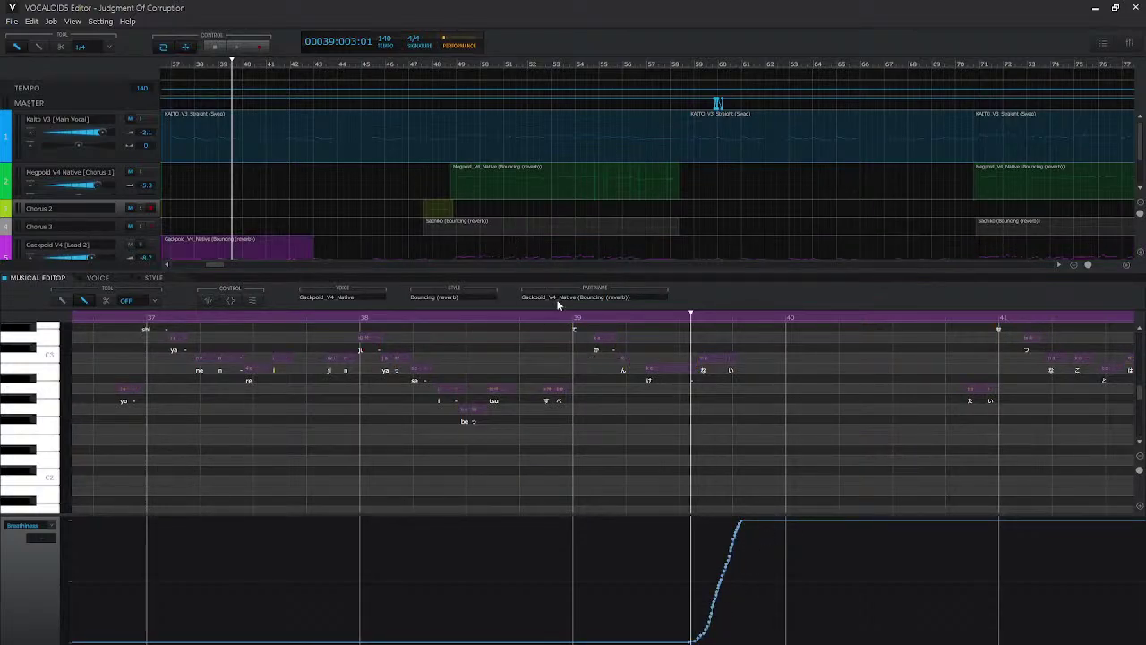
click(537, 313)
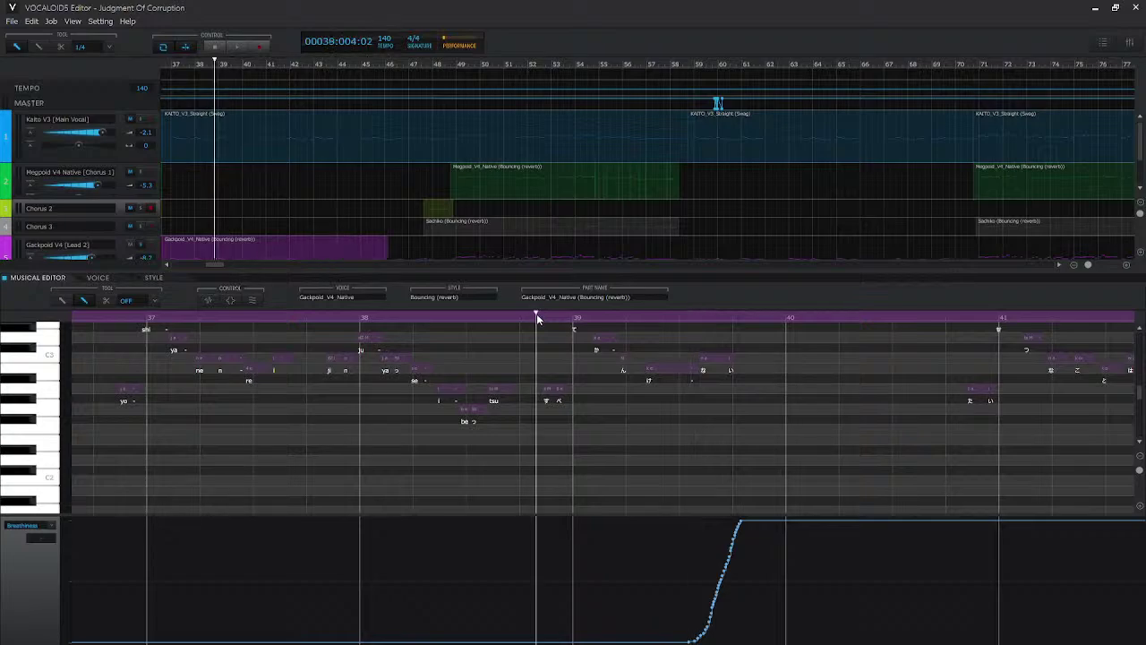
key(space)
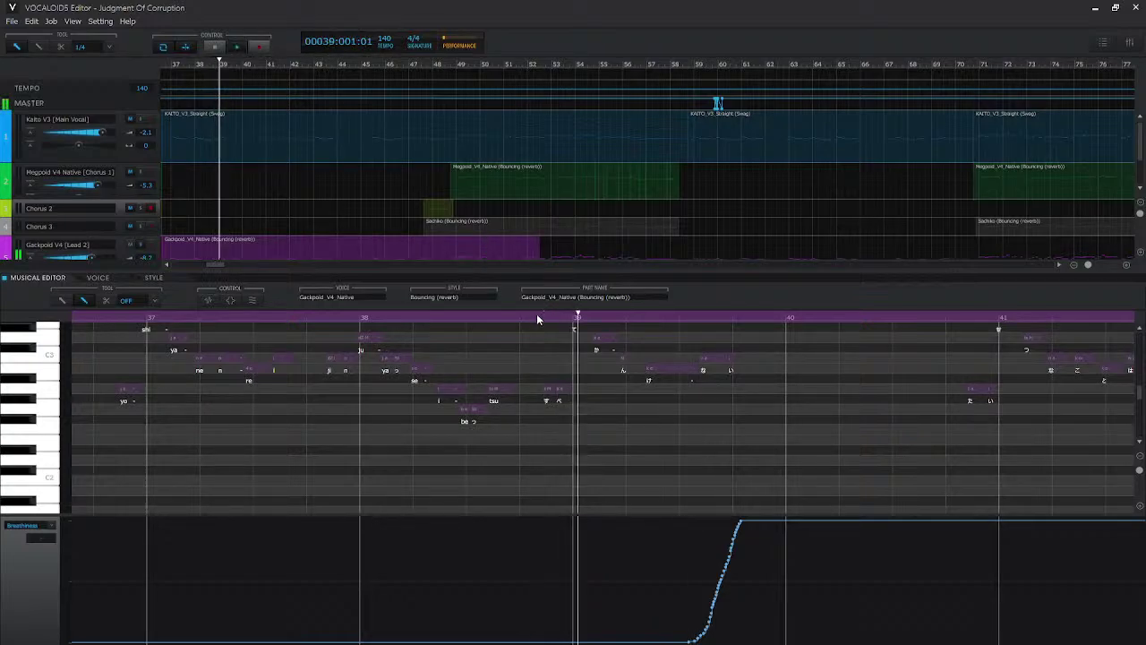
key(space)
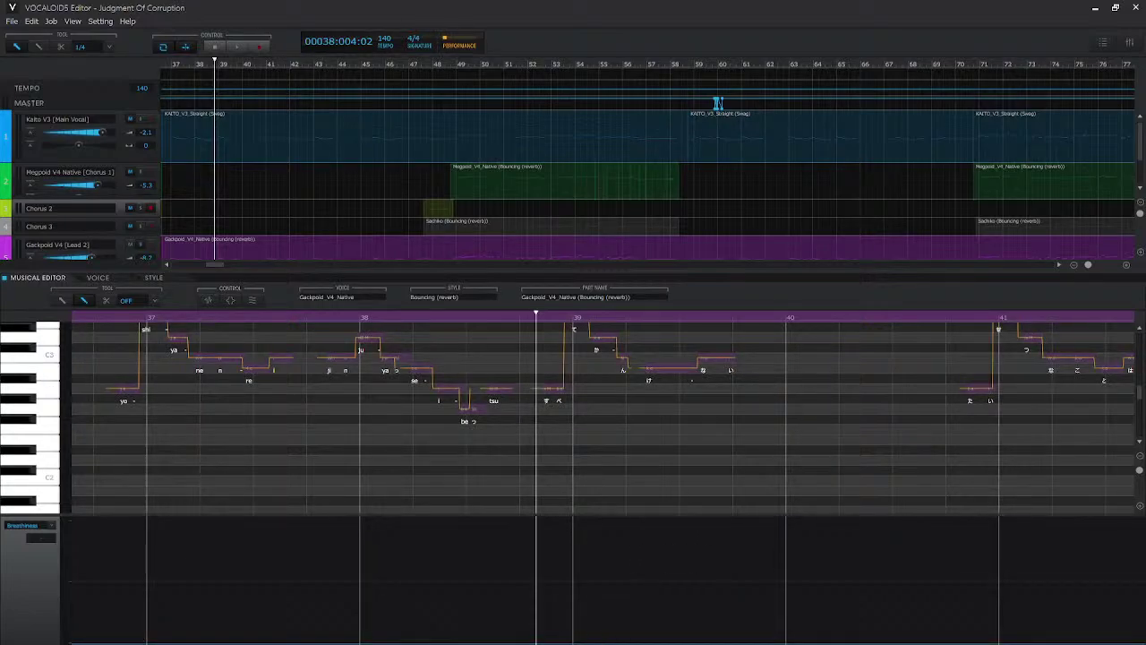
- Show the Air parameter, draw its curve rising to maximum from 36:004:01 to just after measure 37, and play the passage
scroll(600, 412, right, 3)
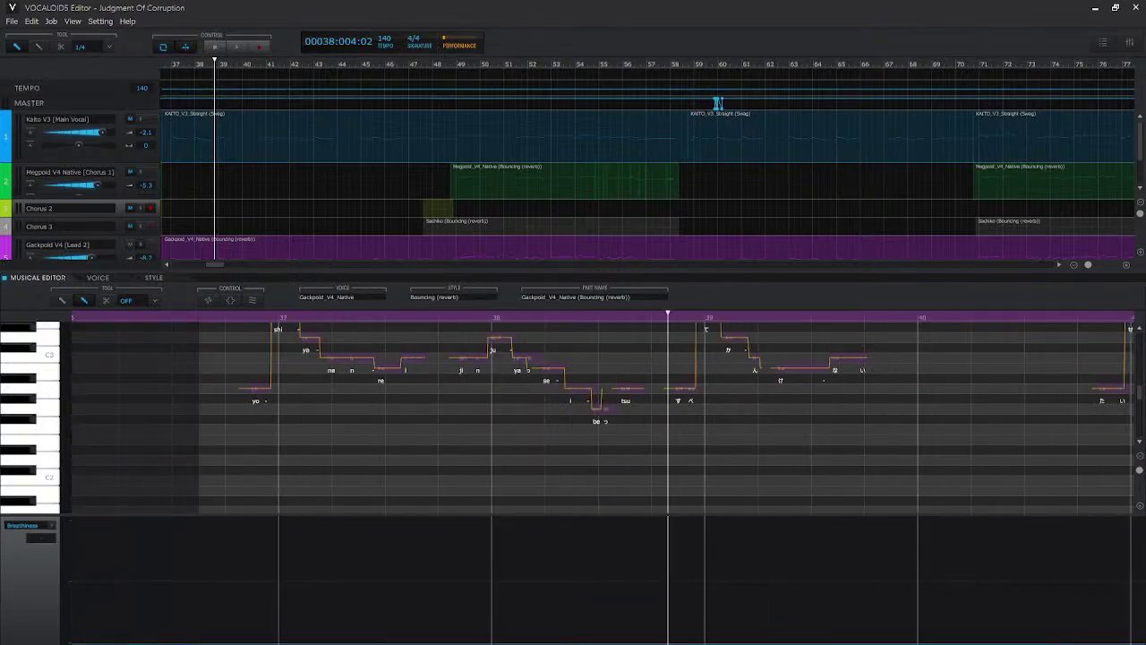
click(49, 526)
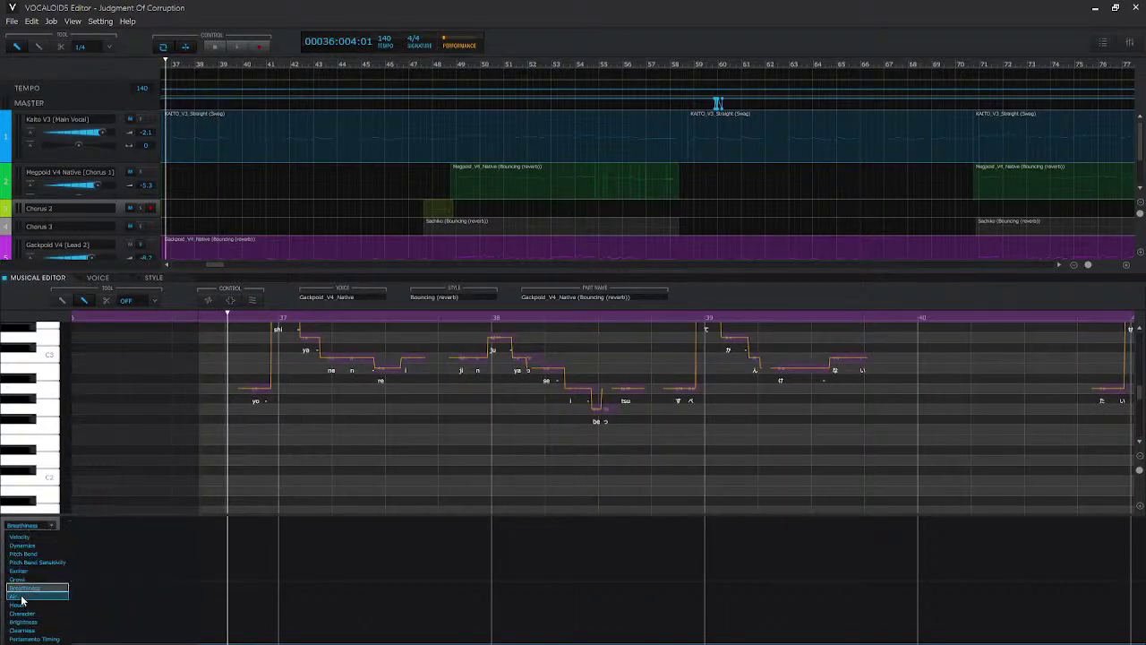
click(20, 596)
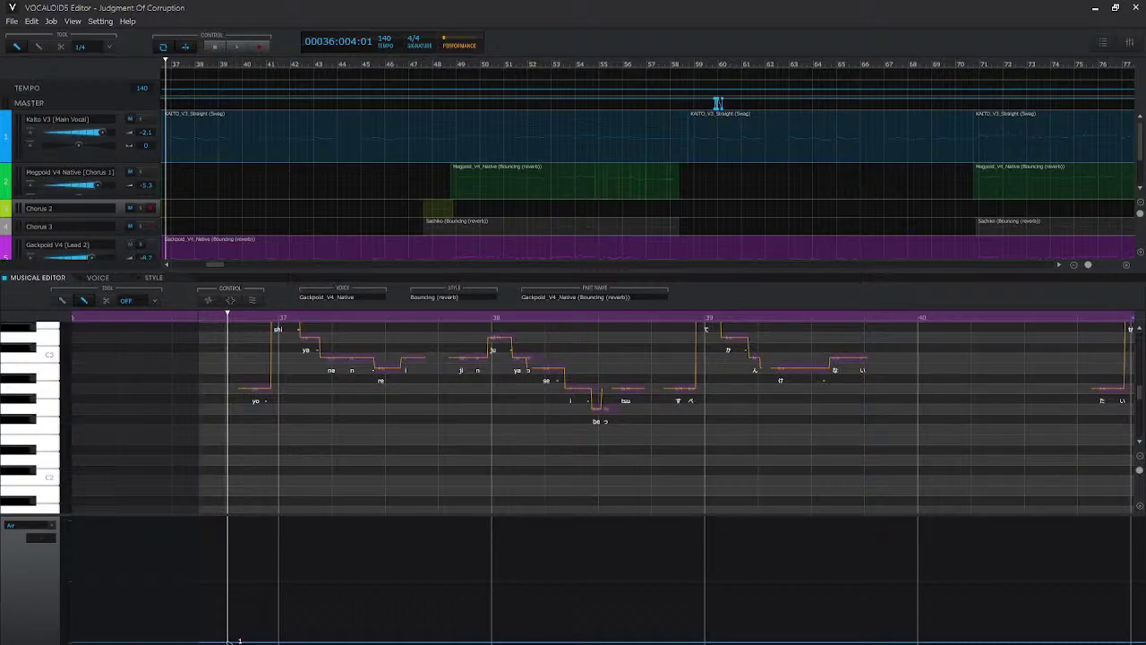
mouse_move(228, 641)
mouse_down()
mouse_move(318, 529)
mouse_move(382, 504)
mouse_up()
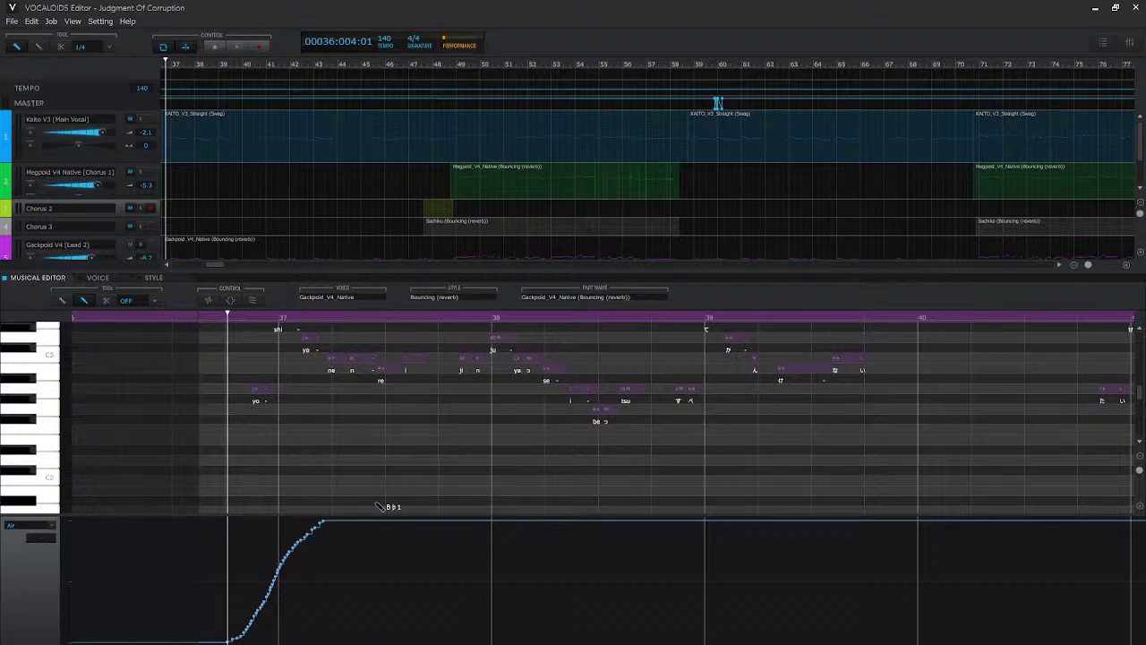
key(space)
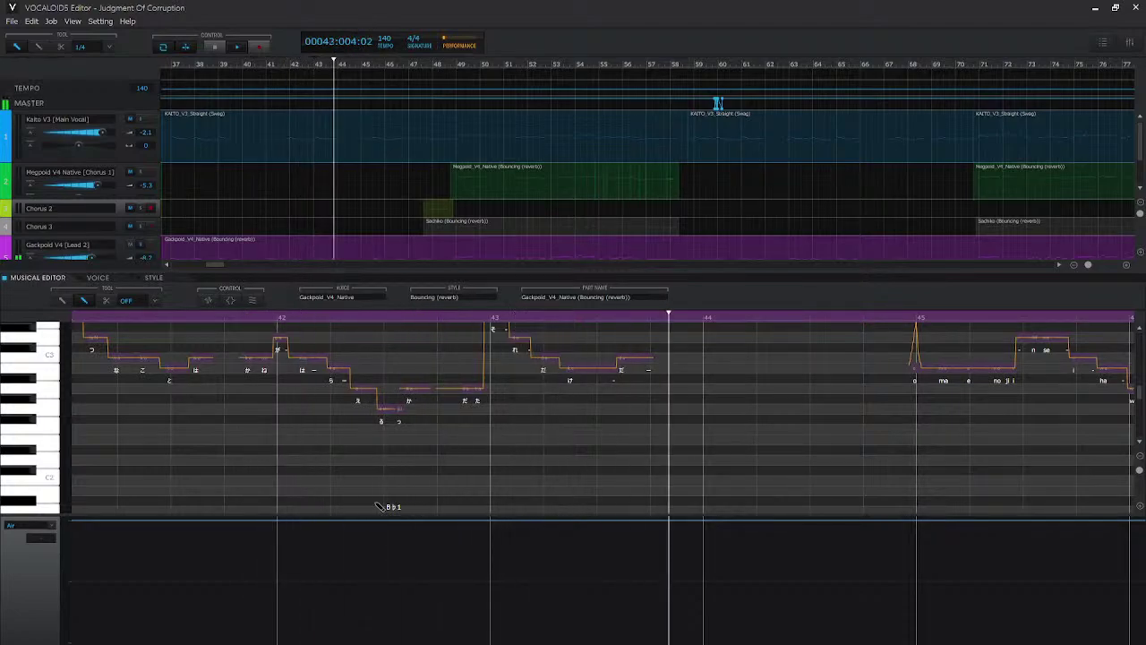
key(space)
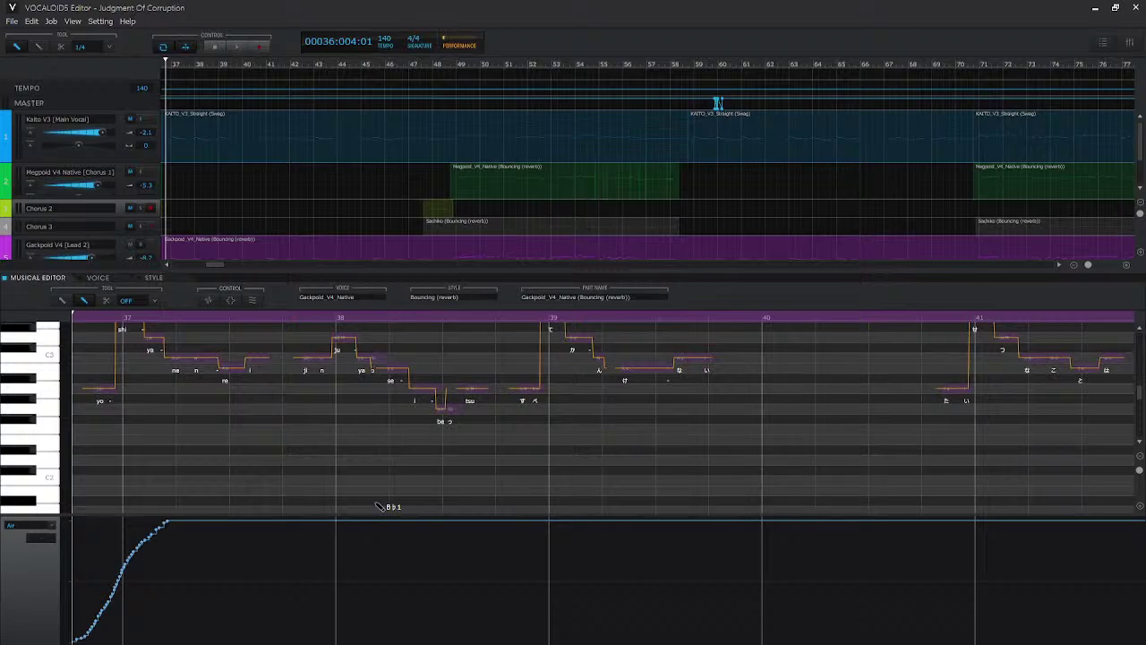
- Show the Breathiness parameter, draw a rise from 0 at 36:004:01 to maximum between measures 37 and 38, and play the passage
click(43, 529)
click(42, 580)
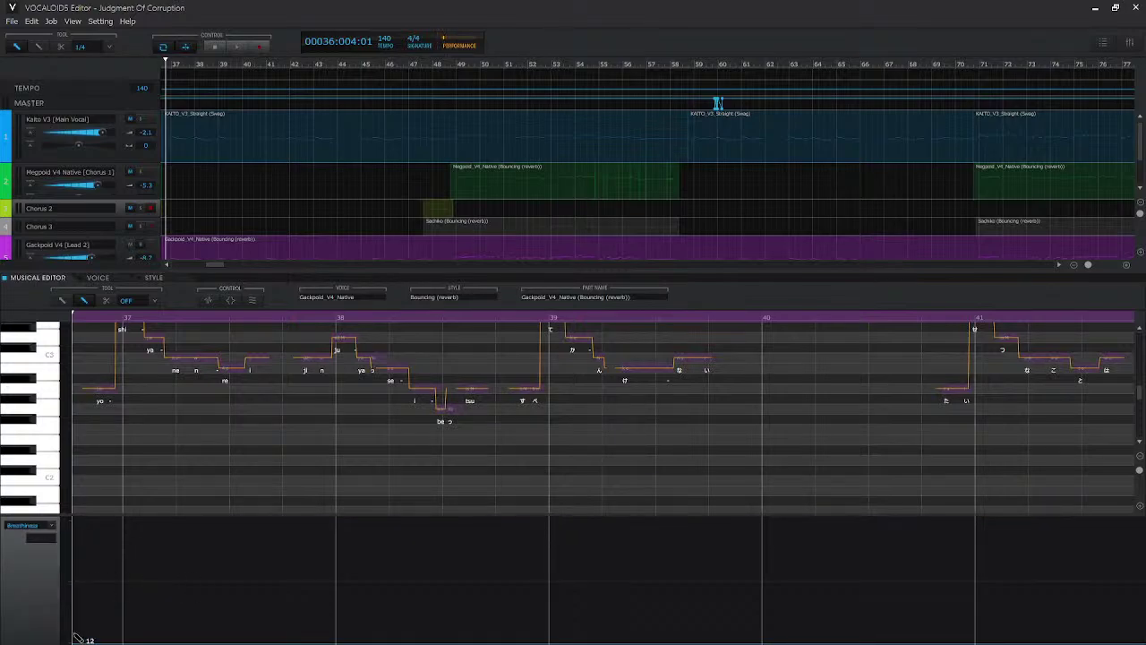
mouse_move(77, 637)
mouse_down()
mouse_move(205, 537)
mouse_move(201, 522)
mouse_up()
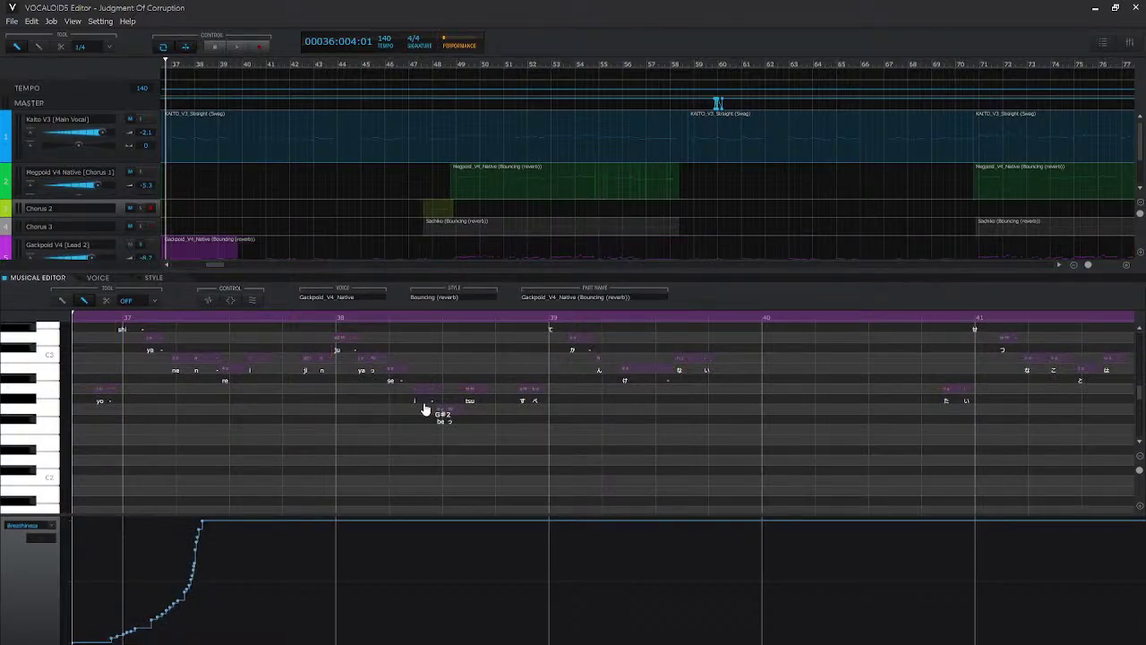
key(space)
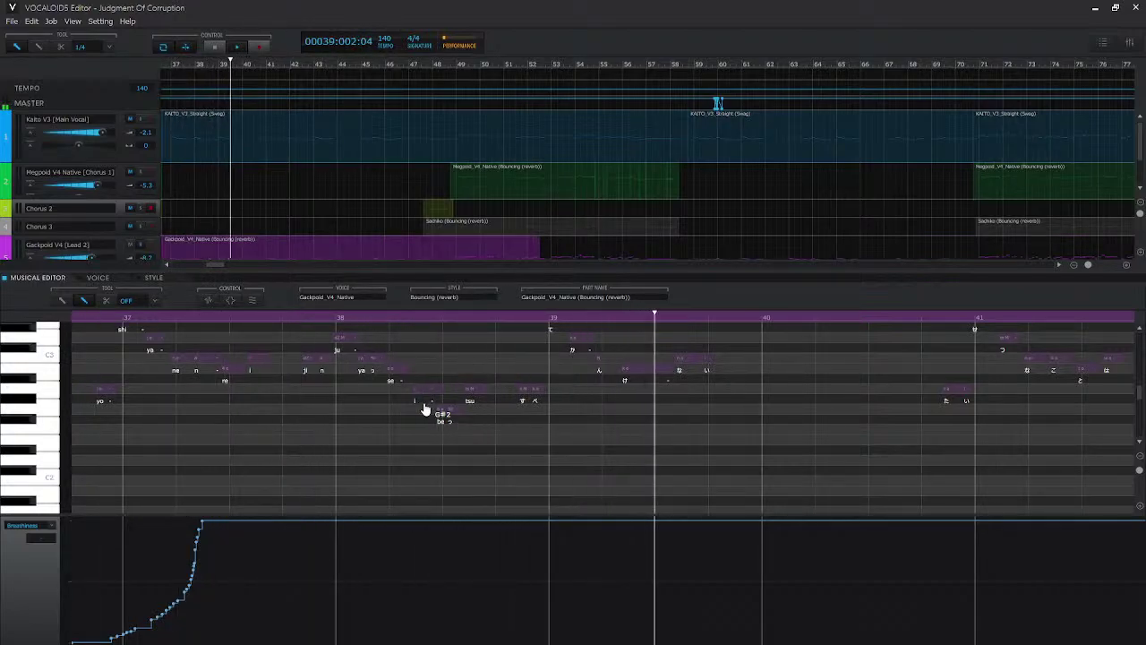
key(space)
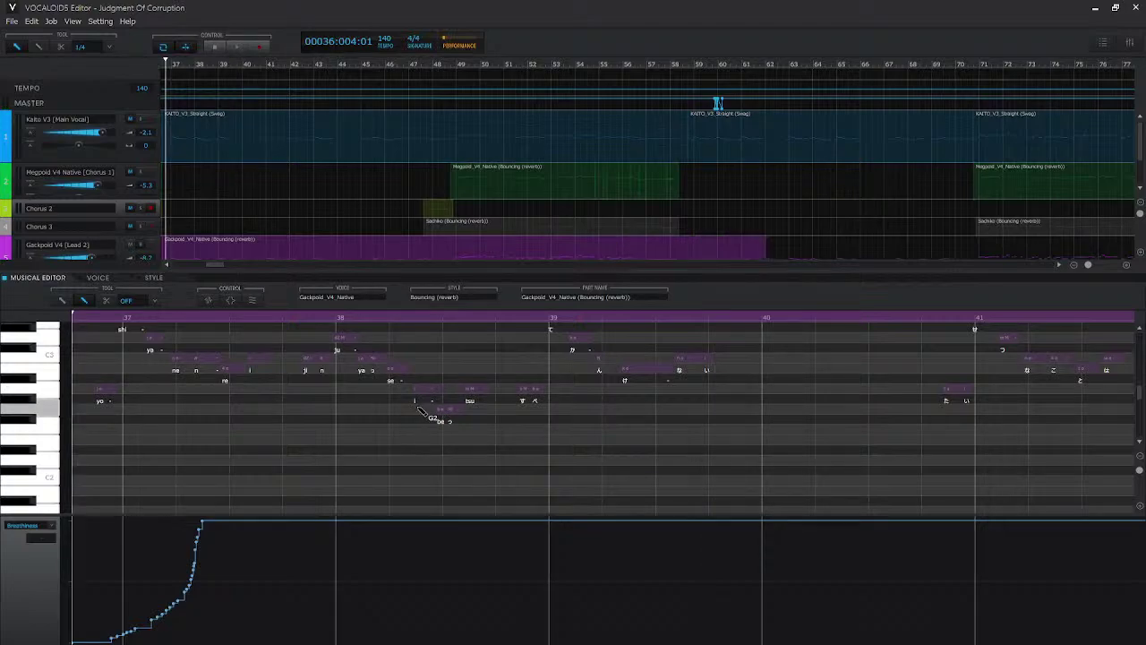
- Show the Air parameter, try a zigzag curve from between measures 37 and 38 to just before measure 41, and play the passage
click(13, 526)
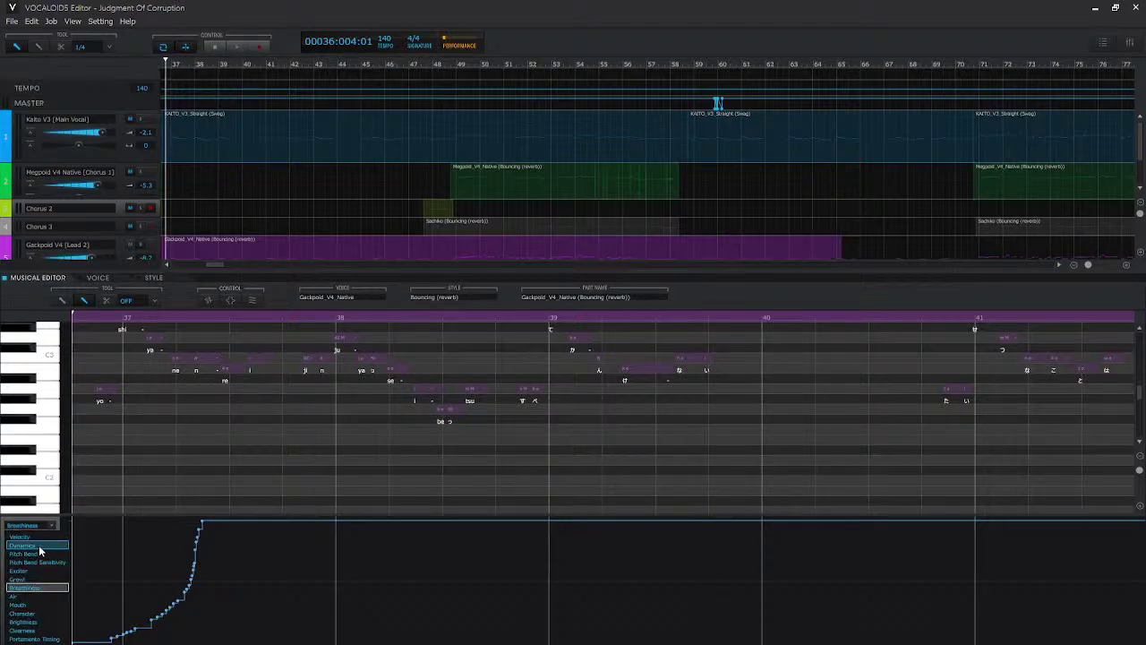
click(61, 595)
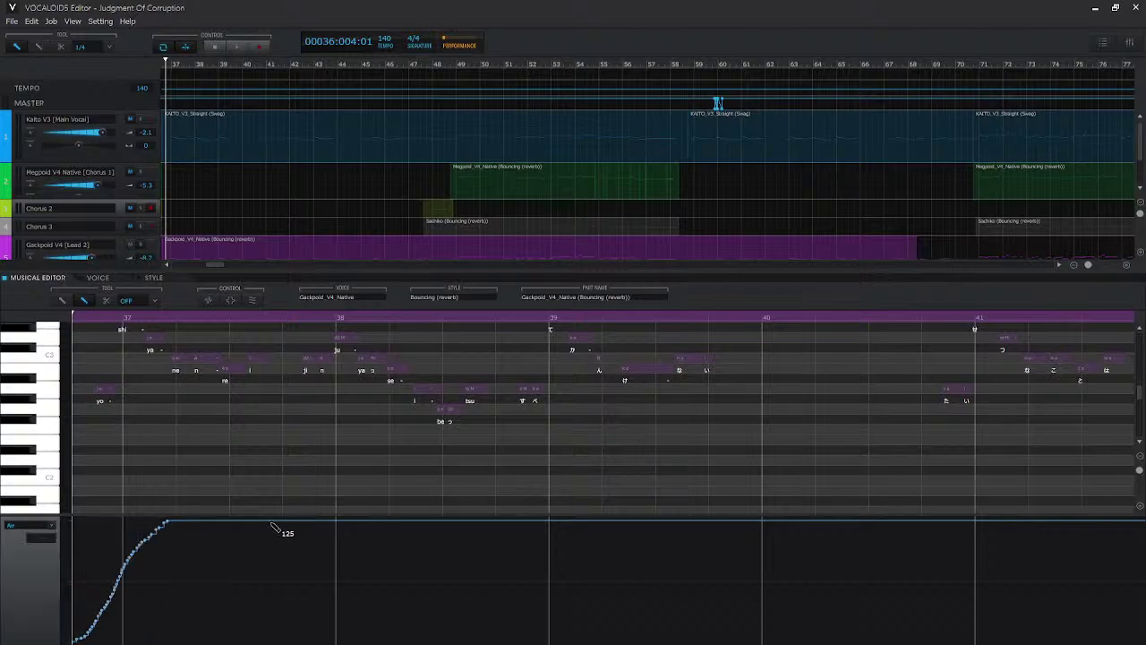
mouse_move(273, 527)
mouse_down()
mouse_move(335, 543)
mouse_move(422, 629)
mouse_move(594, 607)
mouse_move(797, 391)
mouse_move(981, 475)
mouse_up()
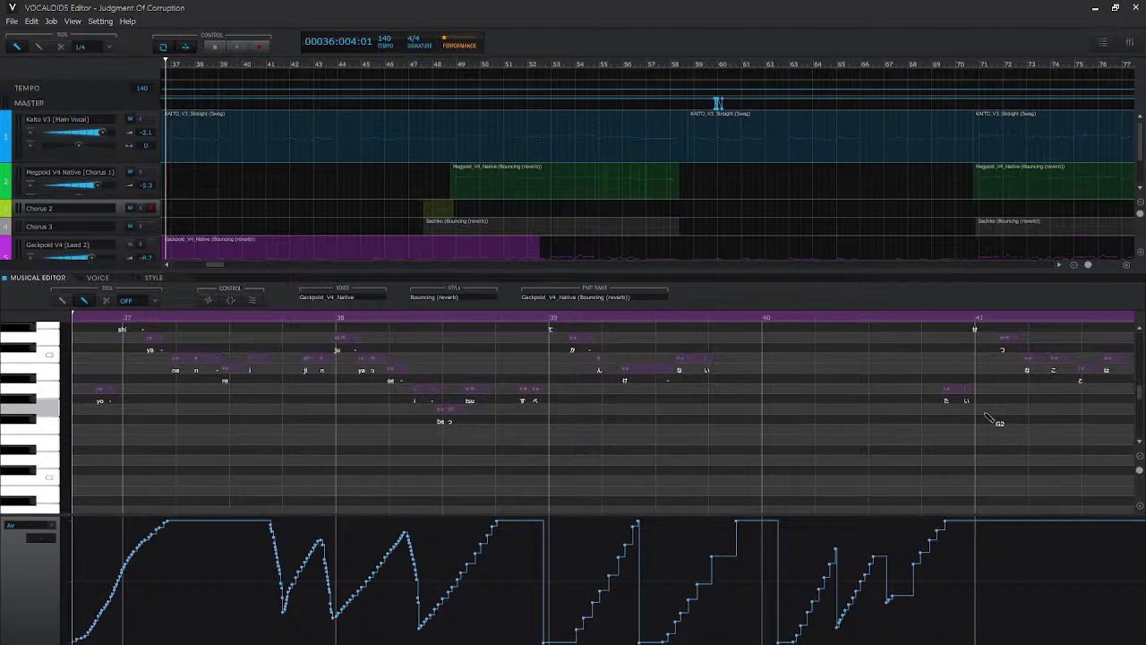
key(space)
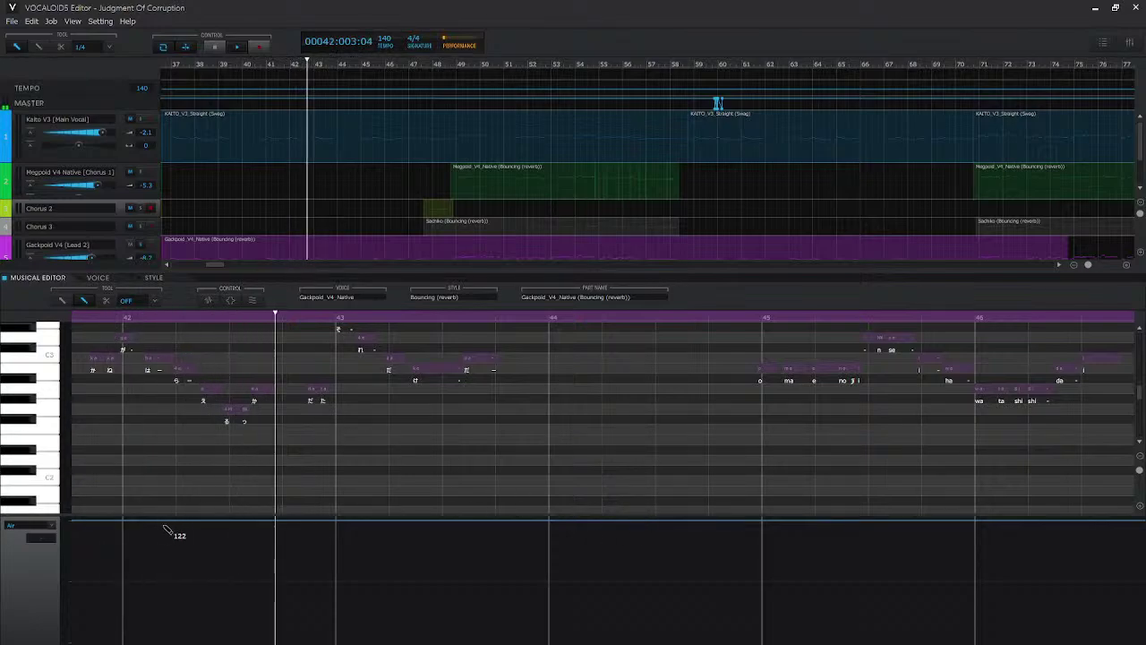
key(space)
- Show the Mouth parameter of the Gackpoid_V4_Native part
drag(166, 528, 165, 528)
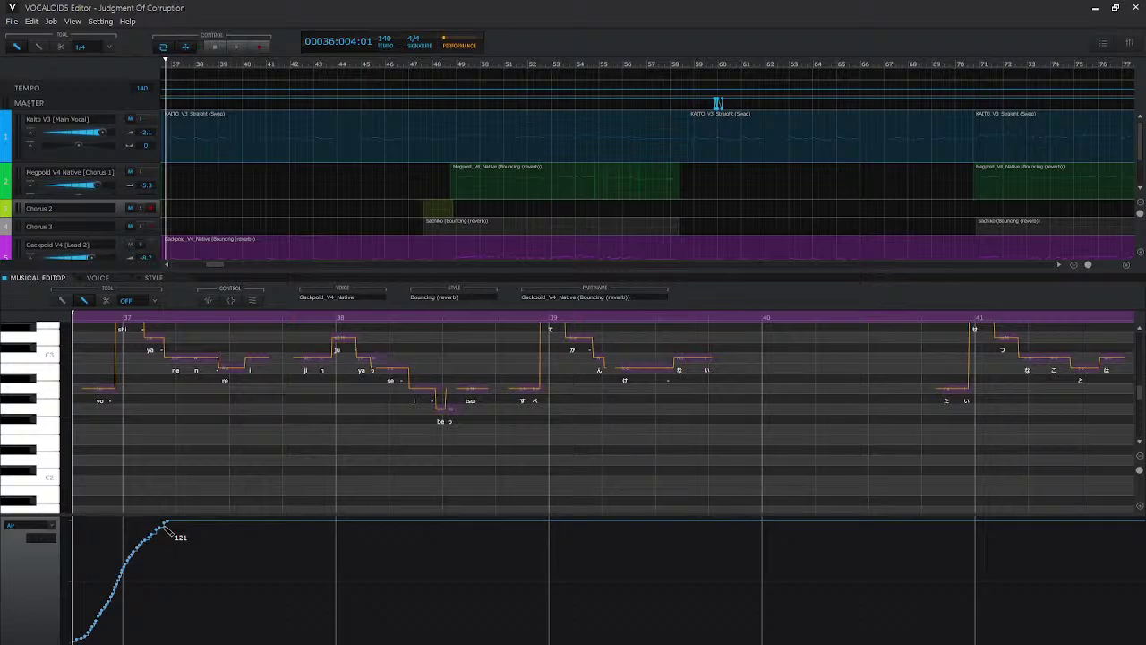
drag(164, 530, 167, 521)
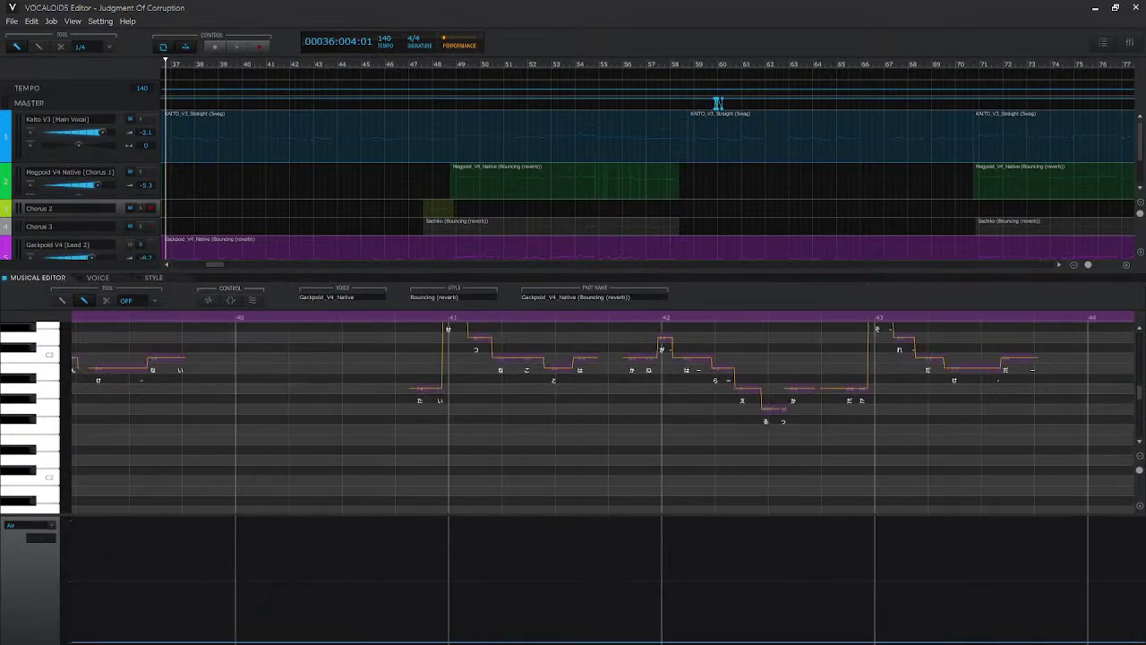
click(24, 530)
click(52, 607)
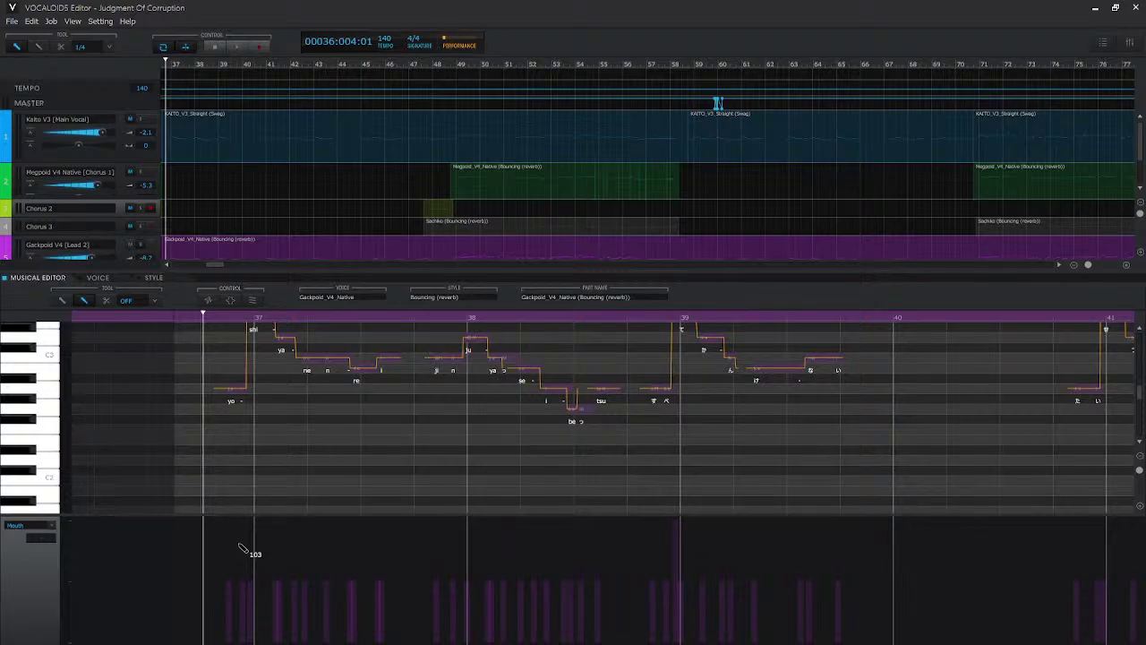
- Try widely varying Mouth values on the notes from measure 37 to just before measure 40, and play the passage
mouse_move(221, 555)
mouse_down()
mouse_move(354, 537)
mouse_move(414, 548)
mouse_up()
drag(143, 554, 462, 551)
mouse_move(951, 549)
mouse_down()
mouse_move(287, 579)
mouse_move(192, 558)
mouse_move(404, 567)
mouse_move(468, 620)
mouse_move(593, 537)
mouse_move(661, 555)
mouse_move(937, 523)
mouse_up()
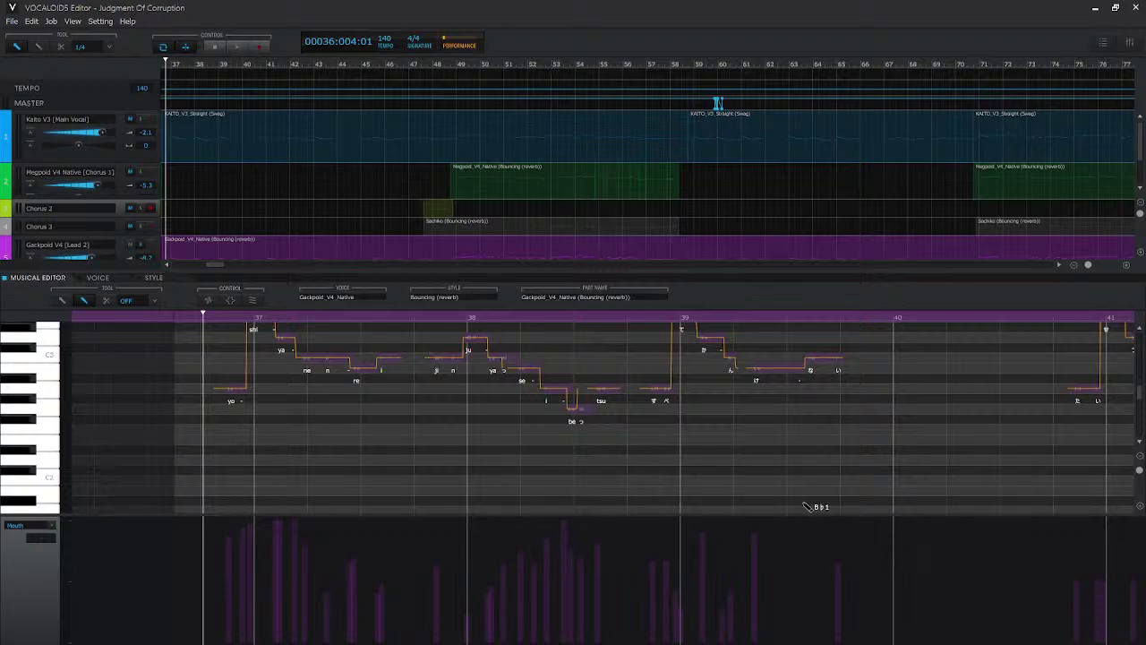
key(space)
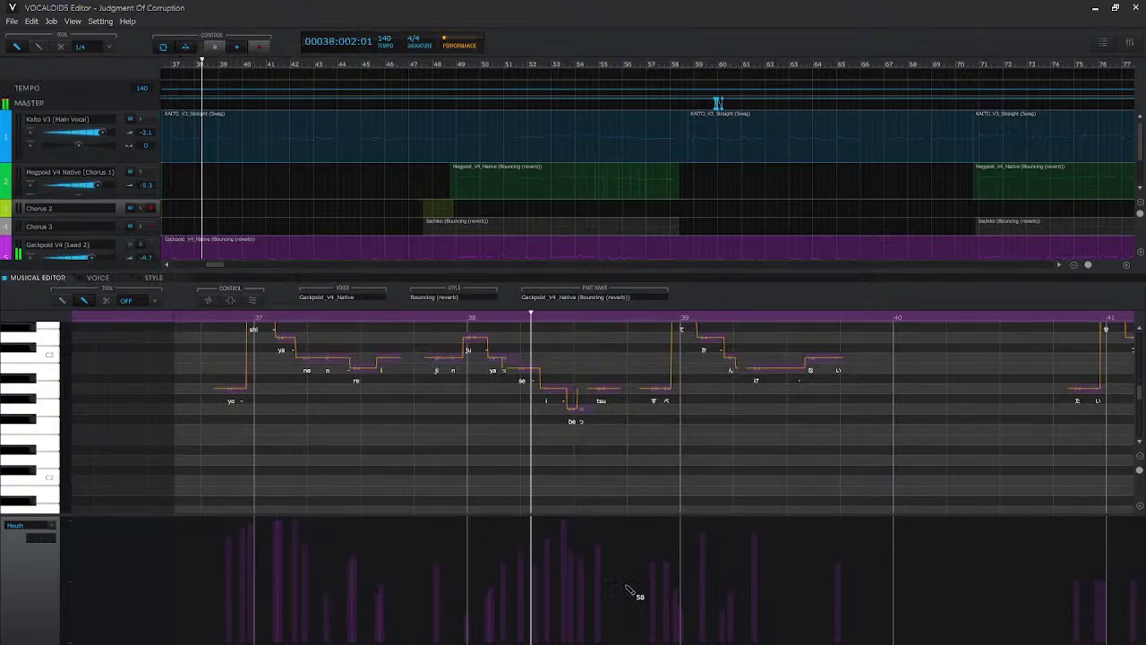
key(space)
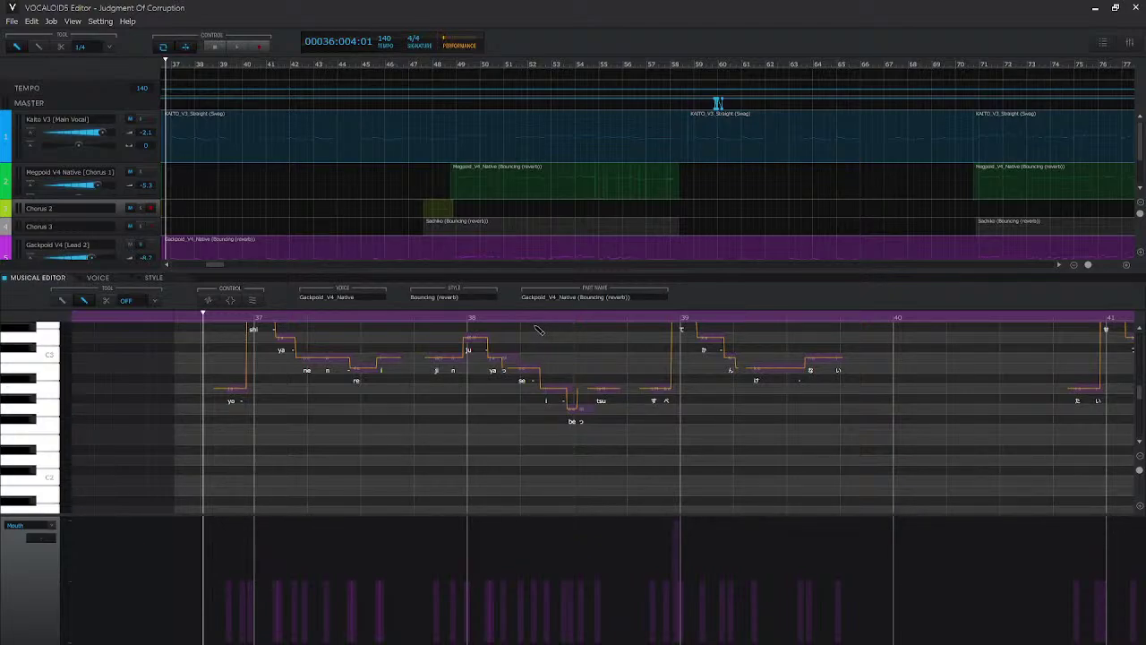
- Set playback to start at 36:004:01, raise the Mouth value of the "shi" note near measure 37 to maximum, and play the passage
click(445, 316)
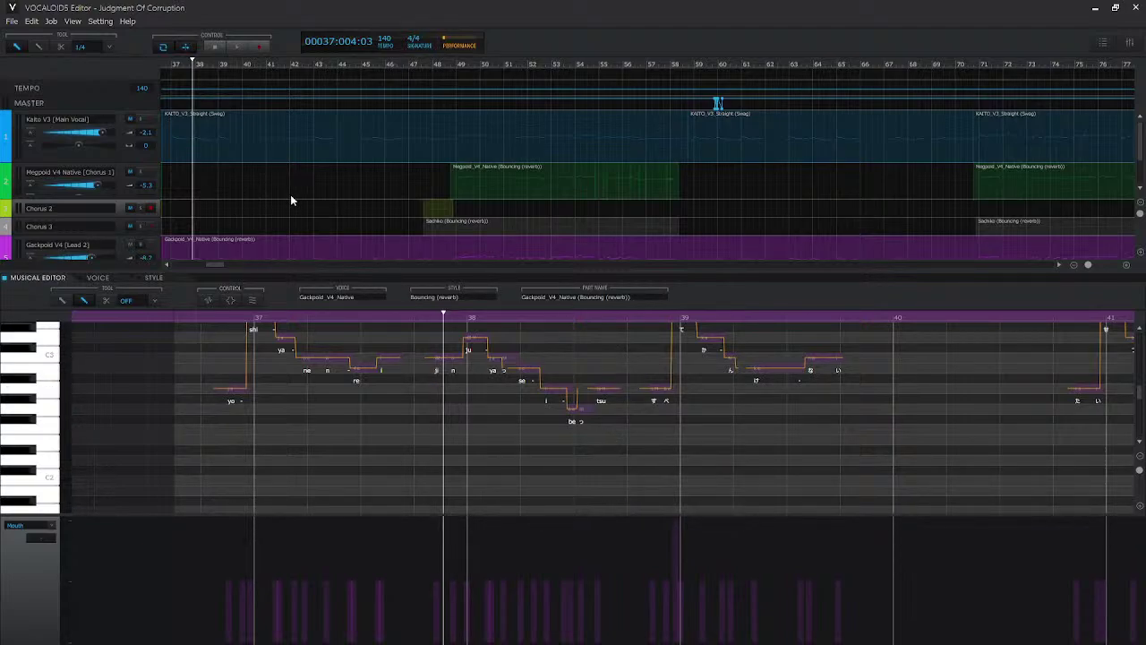
click(209, 319)
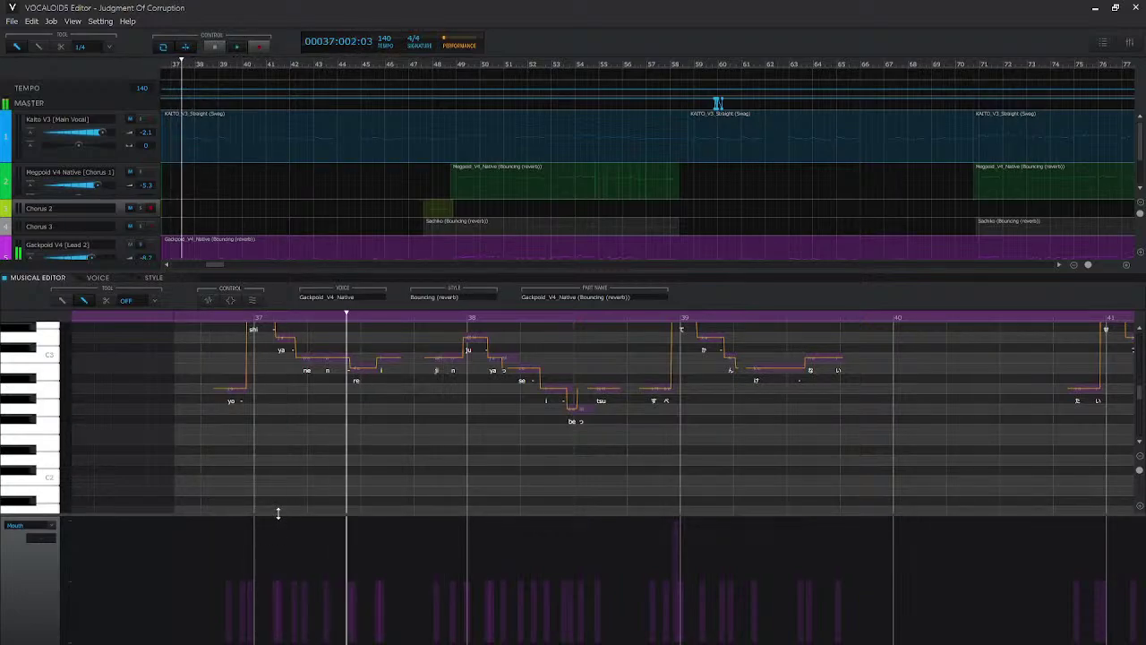
key(space)
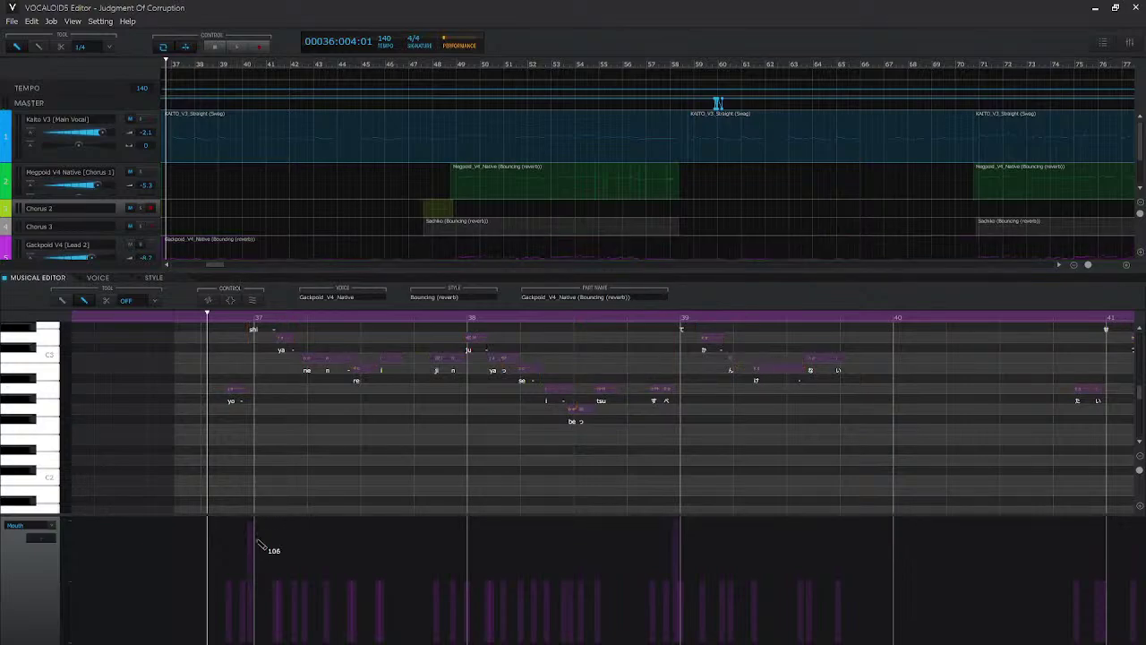
key(space)
key(space)
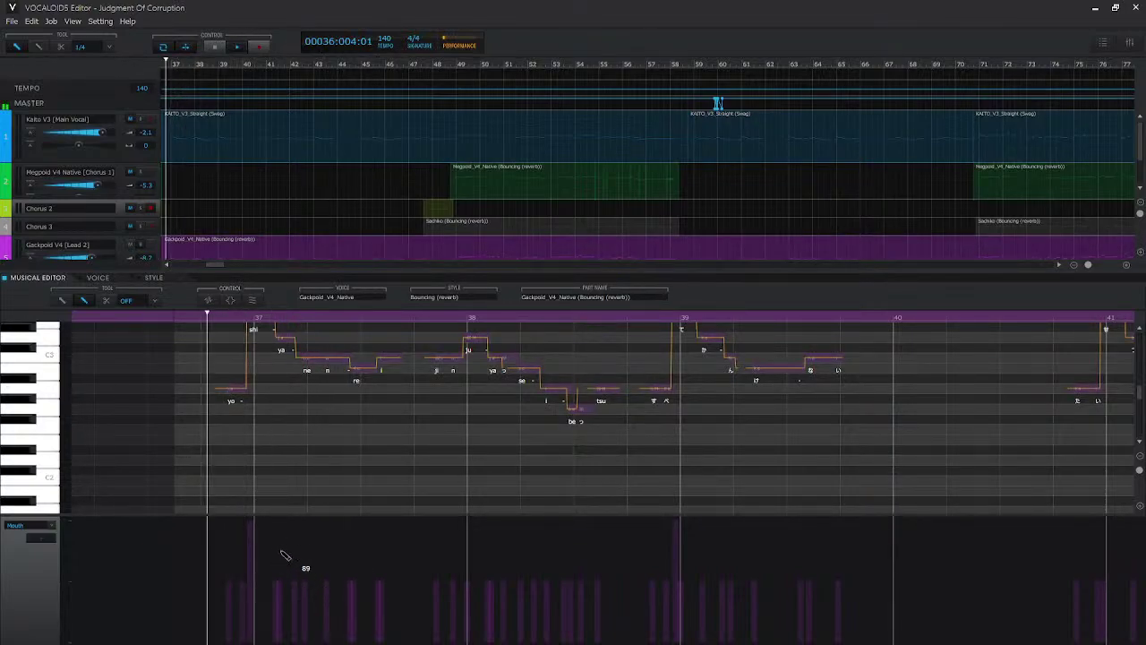
- Raise the Mouth values of the "ya" notes after measure 37 and the following "i" note to maximum, playing back the changes
drag(300, 519, 273, 520)
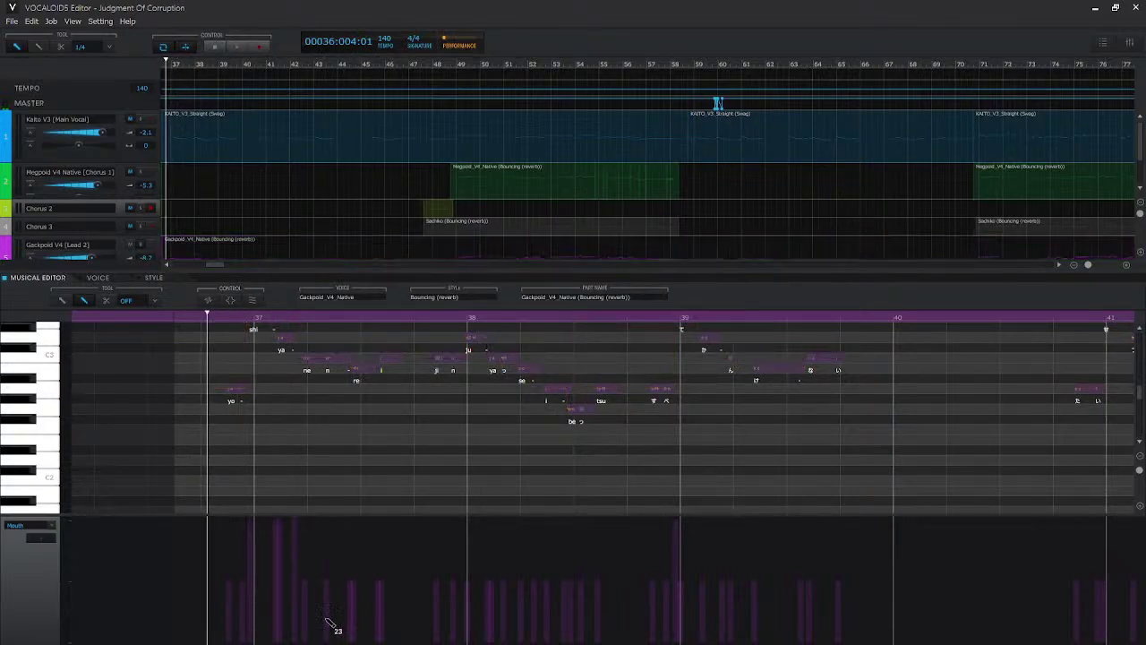
key(space)
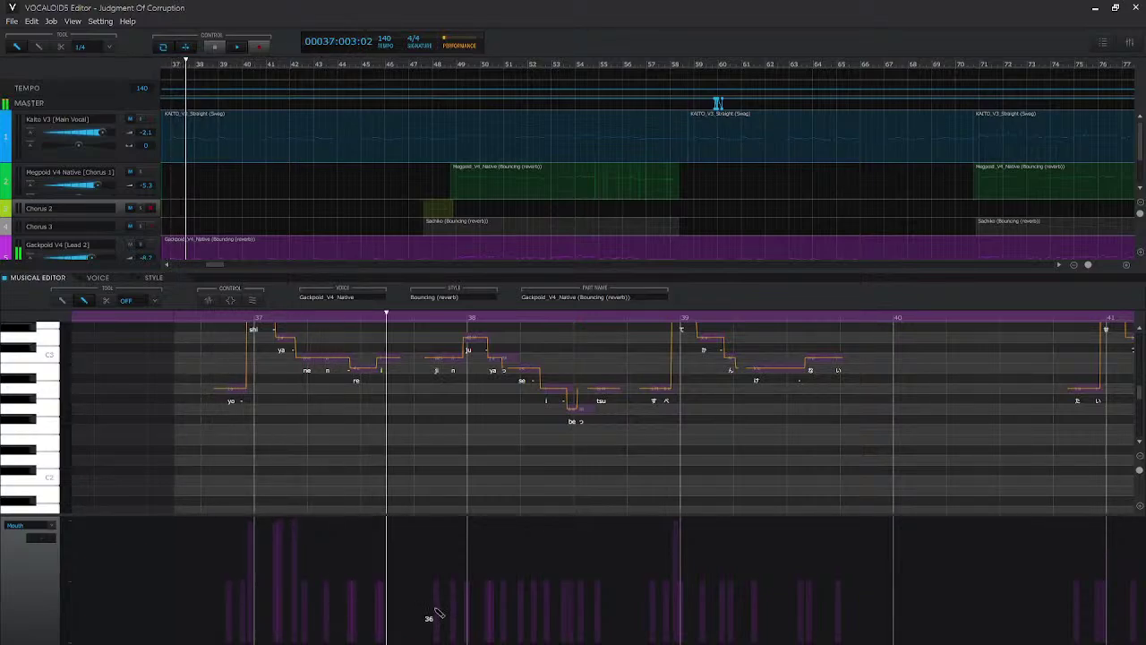
key(space)
key(space)
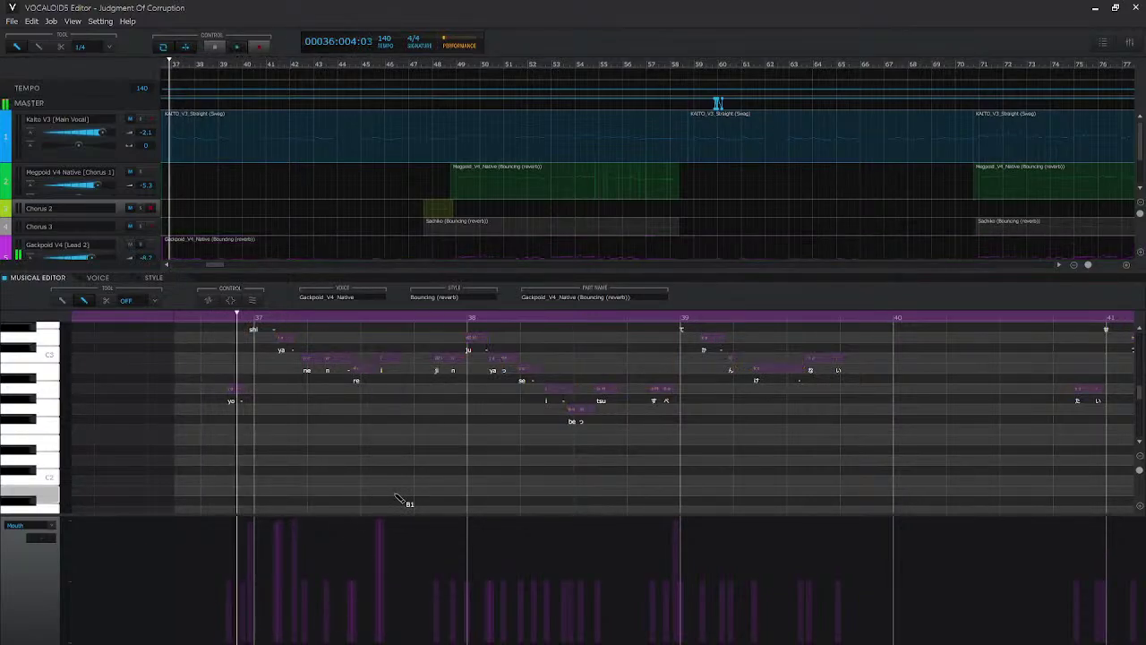
key(space)
key(space)
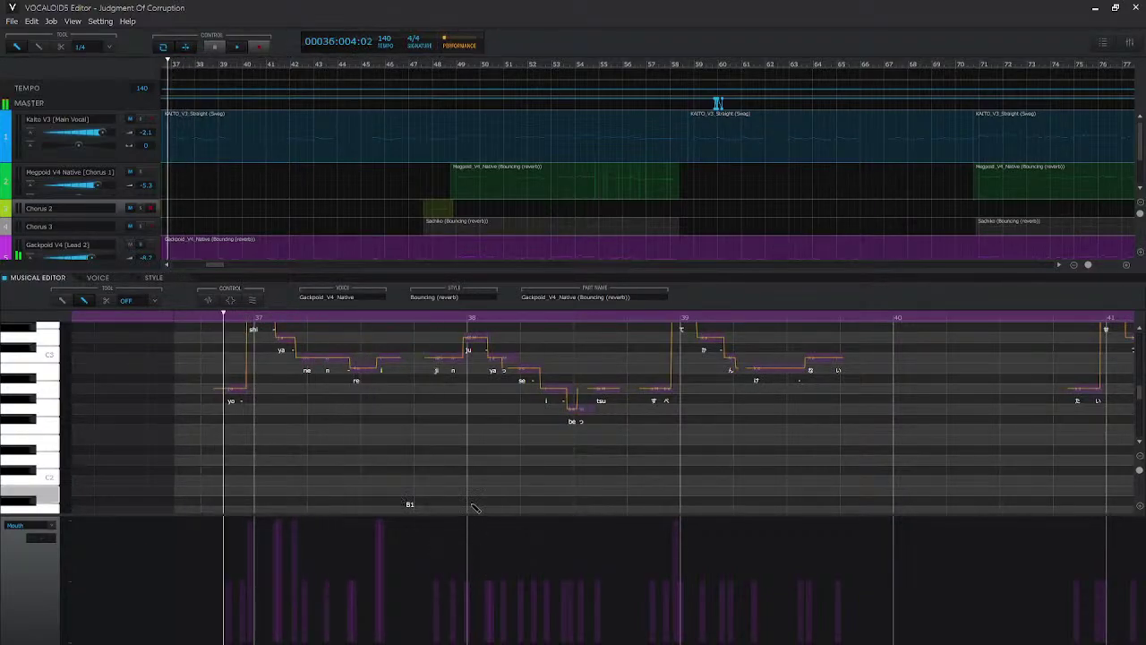
key(space)
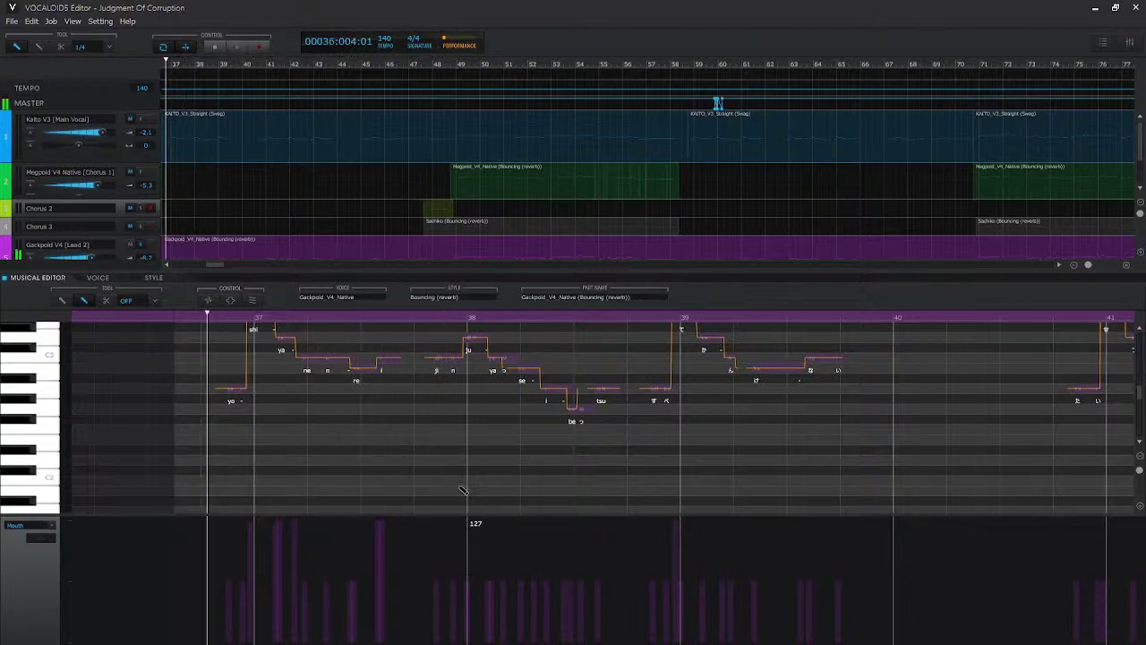
- Raise the Mouth values of the "ju" note at measure 38 and the following "ya" note to maximum, and play the passage
key(space)
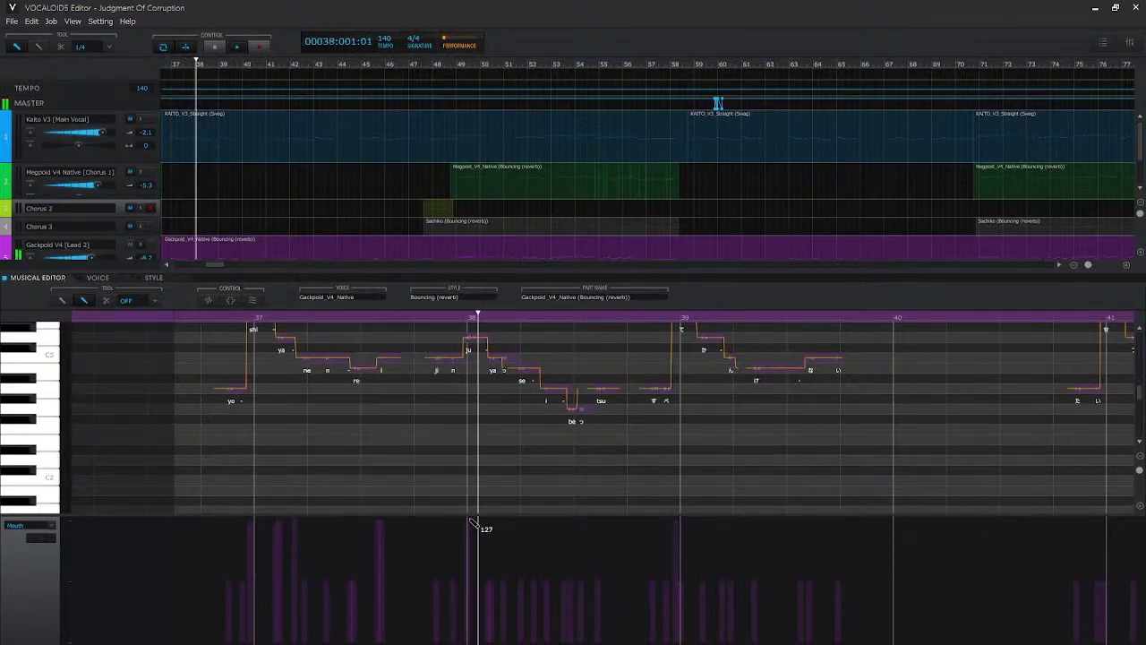
key(space)
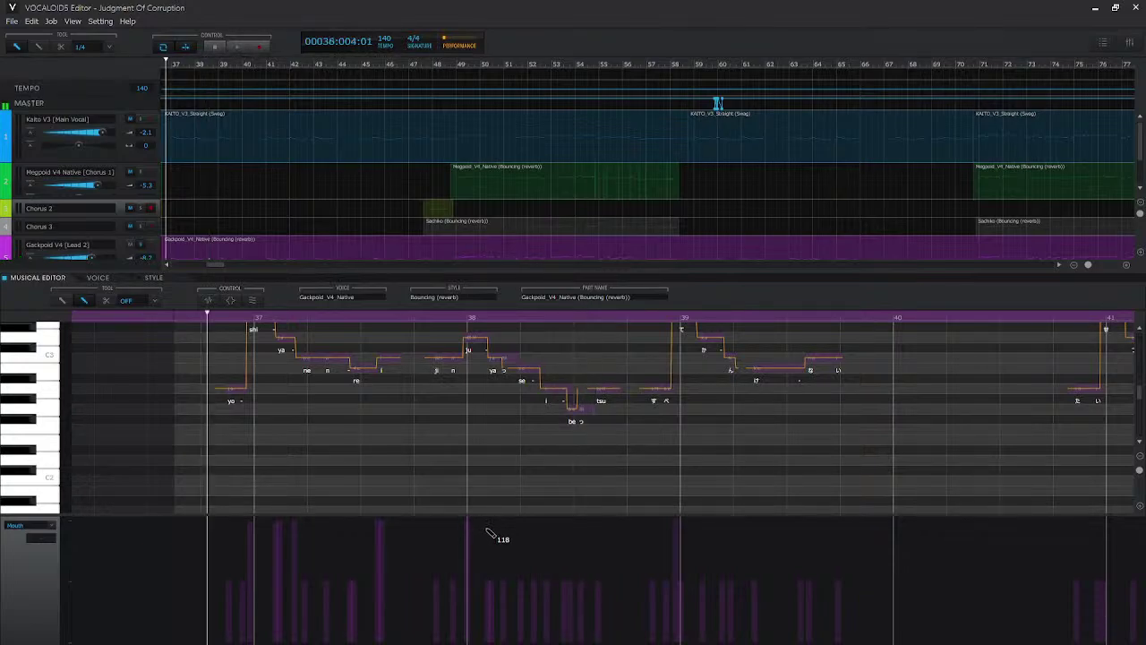
key(space)
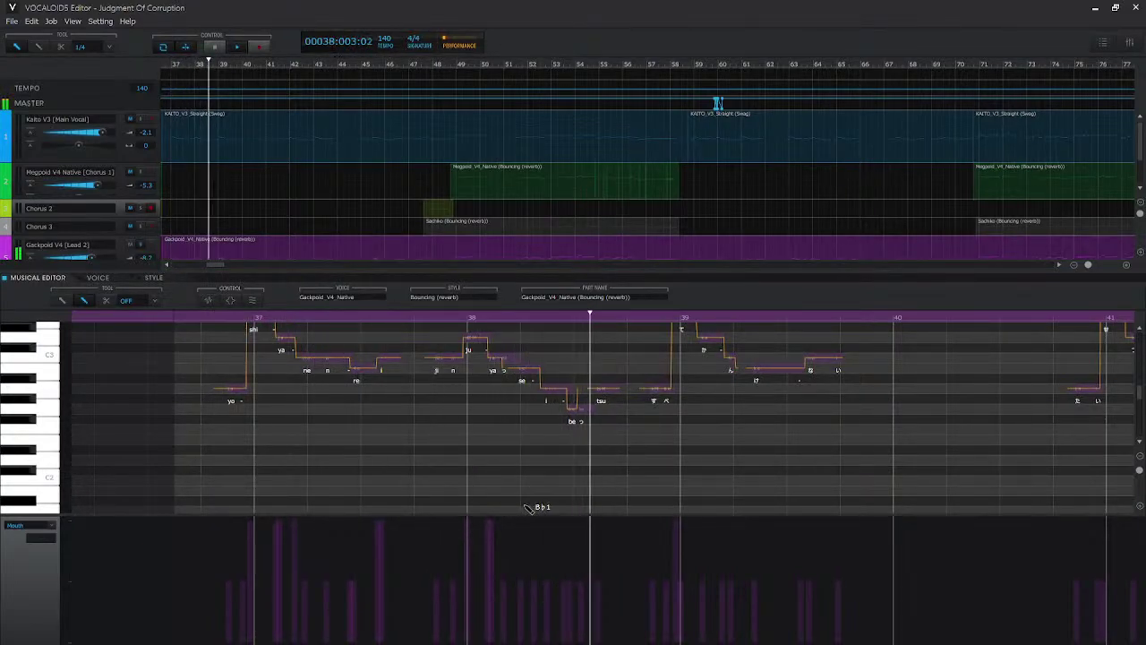
key(space)
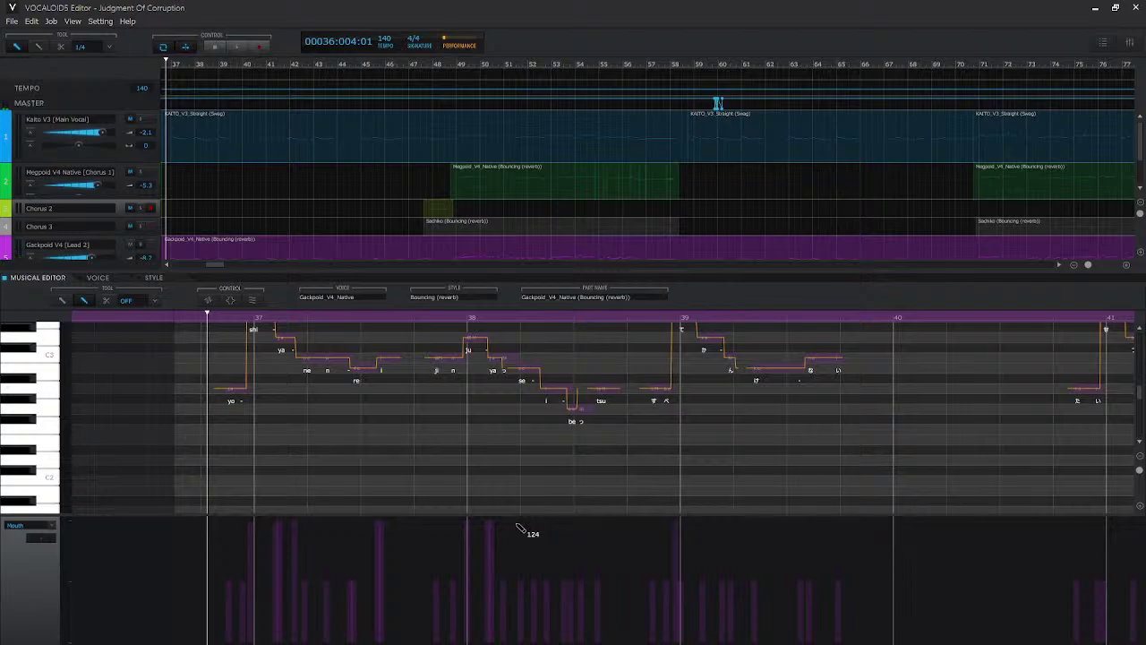
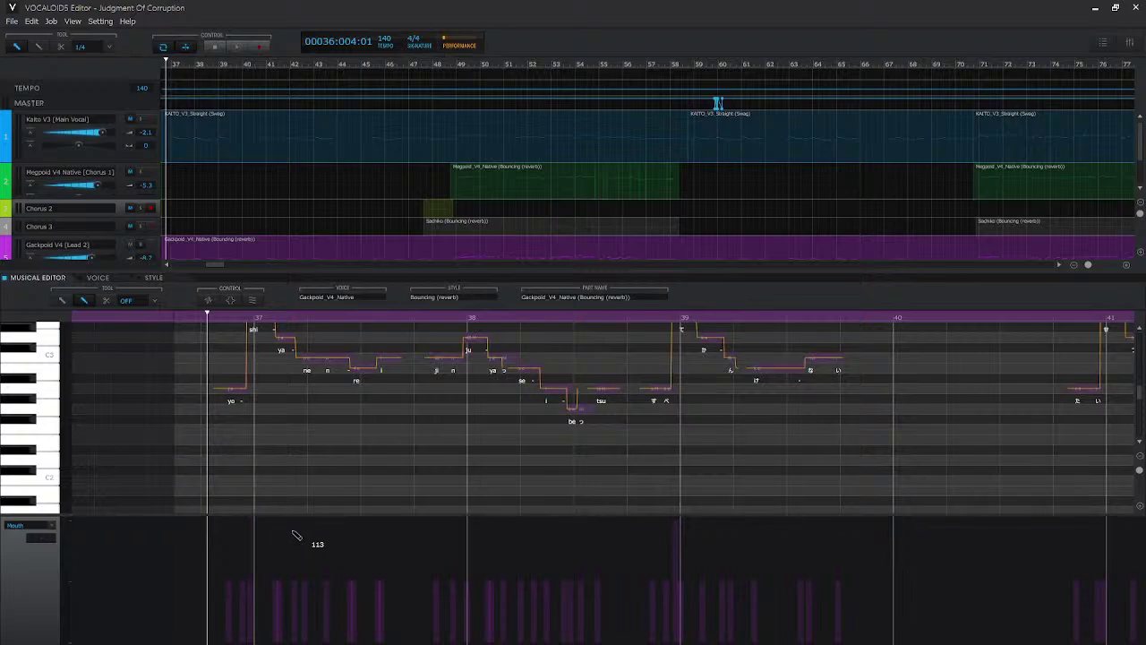
- Show the Character parameter of the Gackpoid_V4_Native part
click(51, 525)
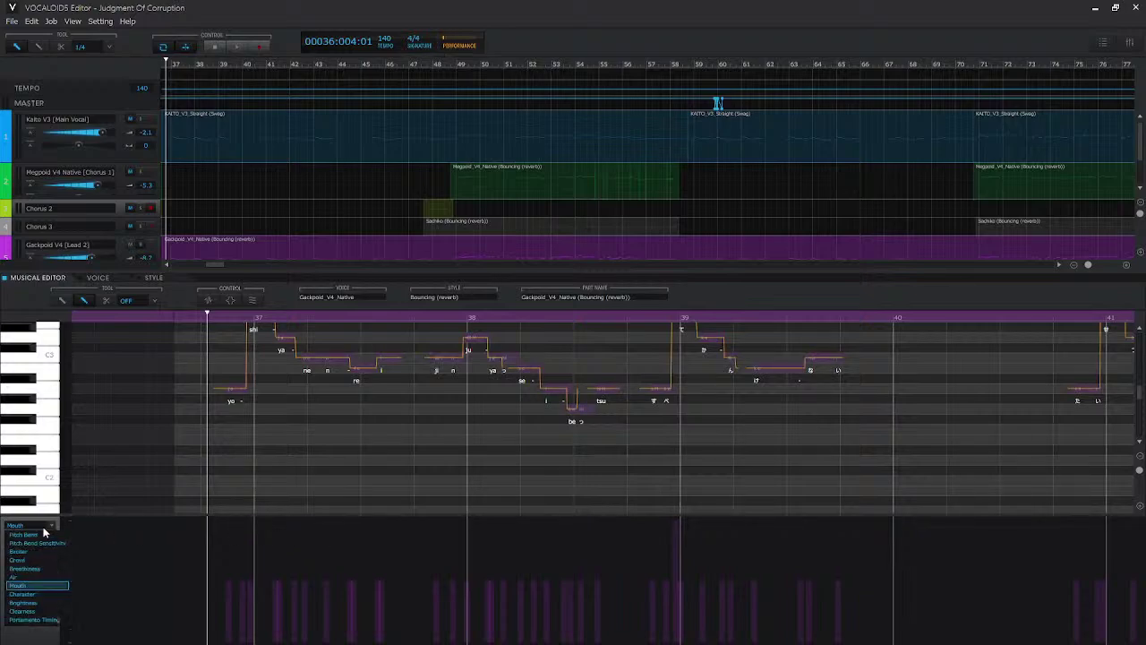
click(101, 516)
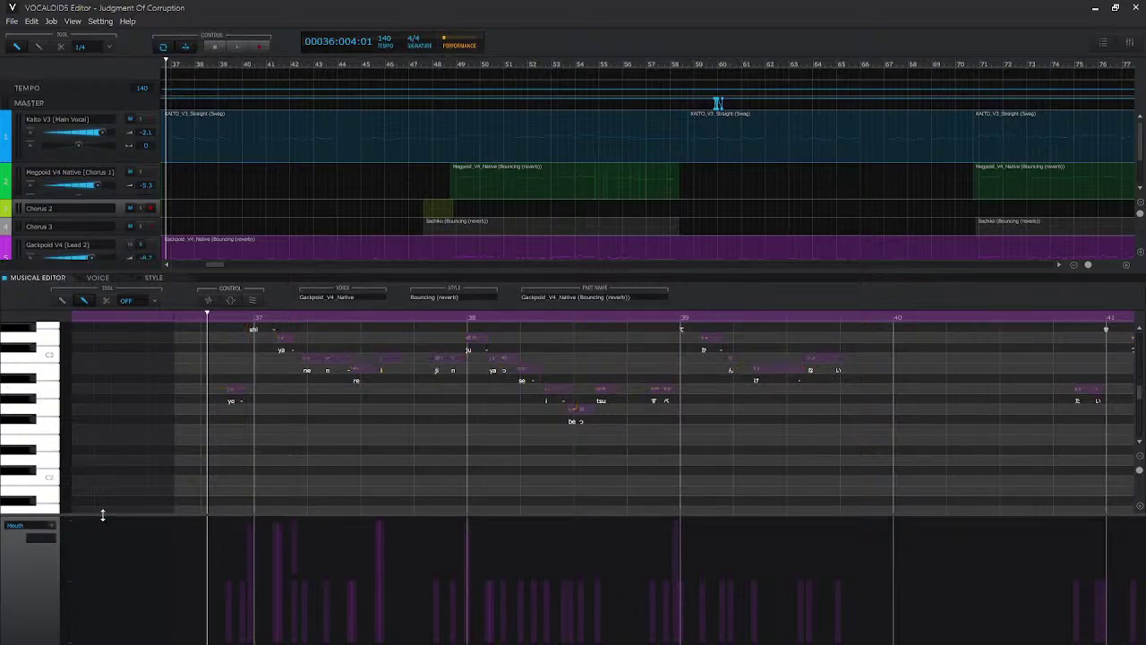
click(32, 526)
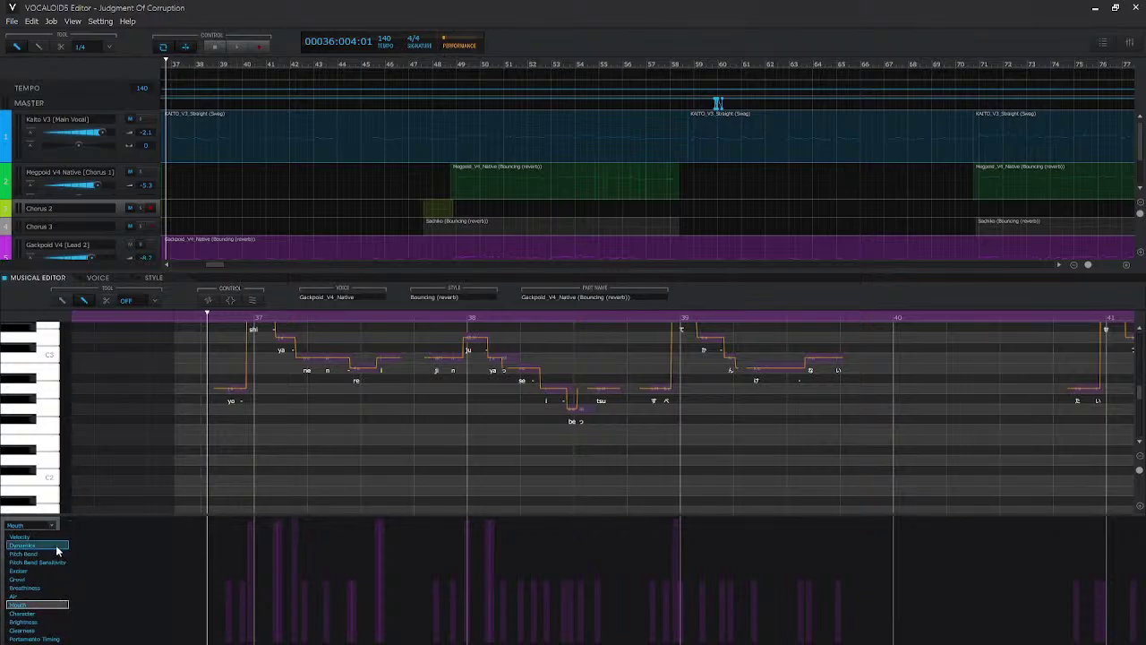
click(42, 615)
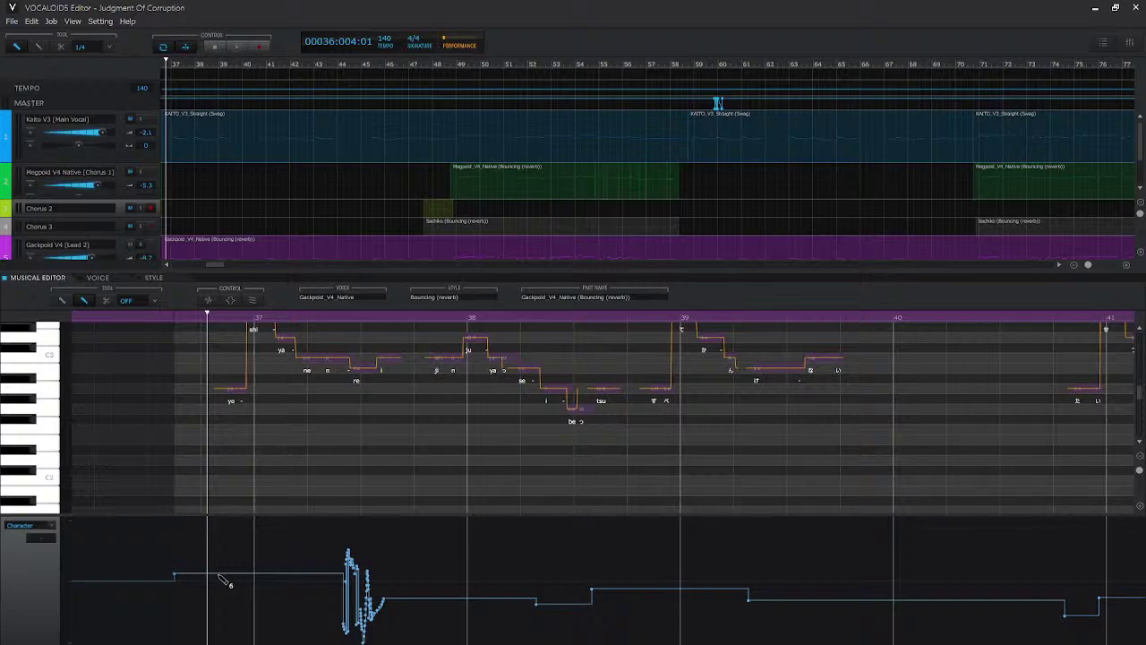
- Play the passage from 36:004:01, and draw a strongly fluctuating Character curve from before measure 37 to just past measure 40
mouse_move(219, 578)
mouse_down()
mouse_move(315, 534)
mouse_move(334, 638)
mouse_move(269, 639)
mouse_up()
mouse_move(209, 586)
mouse_down()
mouse_move(258, 639)
mouse_move(289, 568)
mouse_move(324, 531)
mouse_up()
key(space)
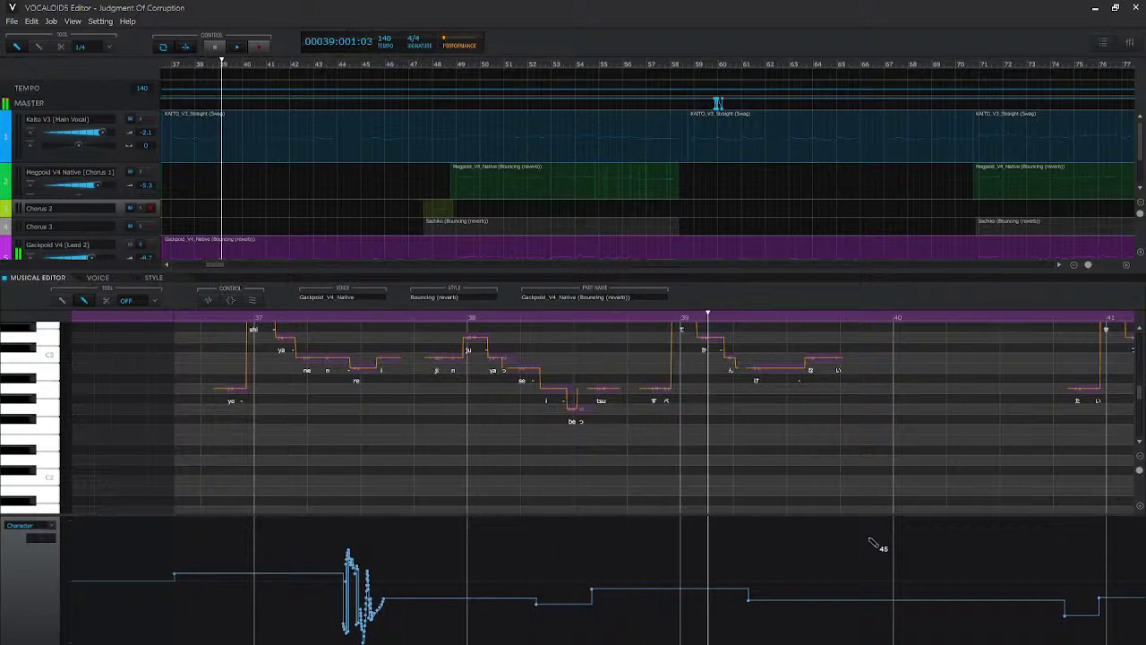
key(space)
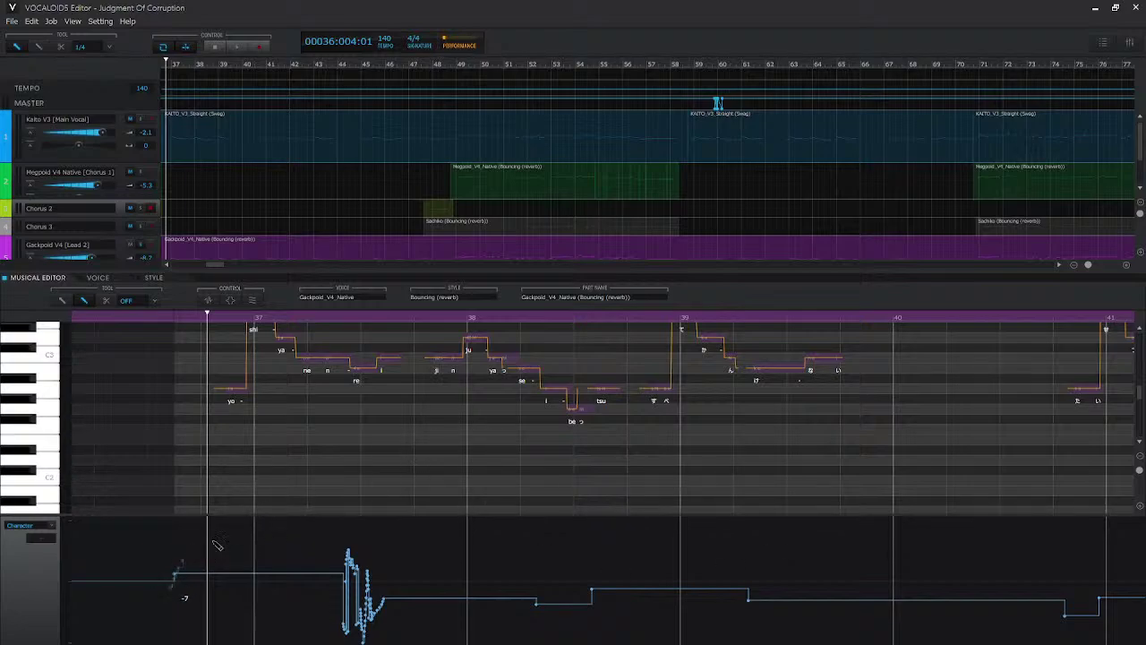
key(ctrl+z)
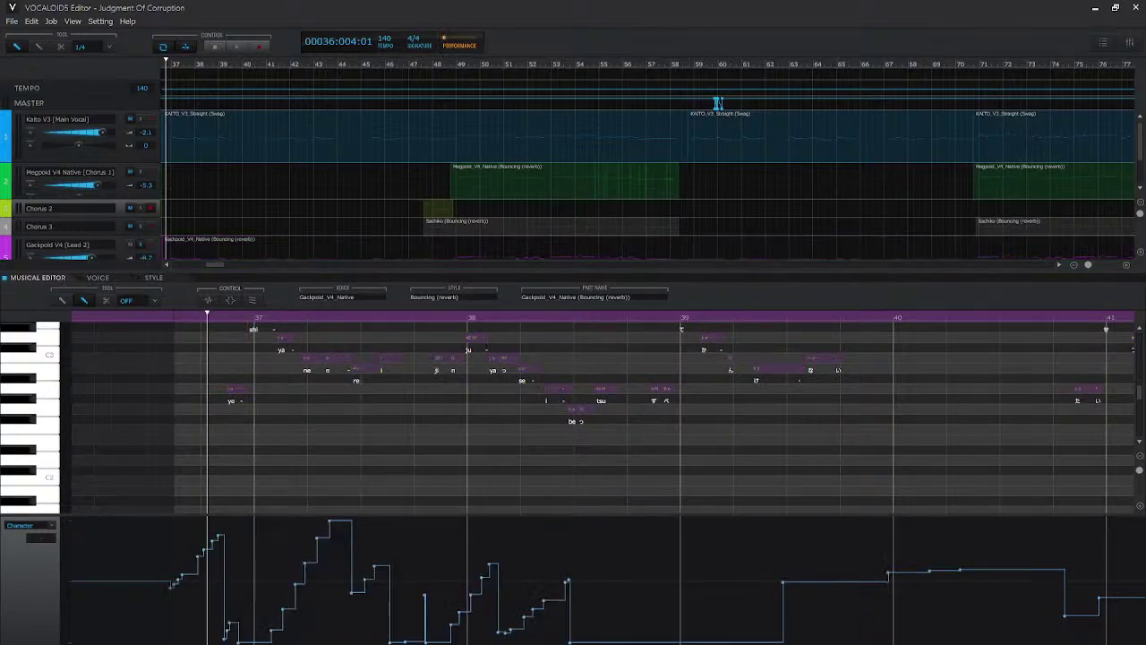
- Play the passage with the Character curve, and replay it from 36:003:04 with the part's whole curve in view
key(space)
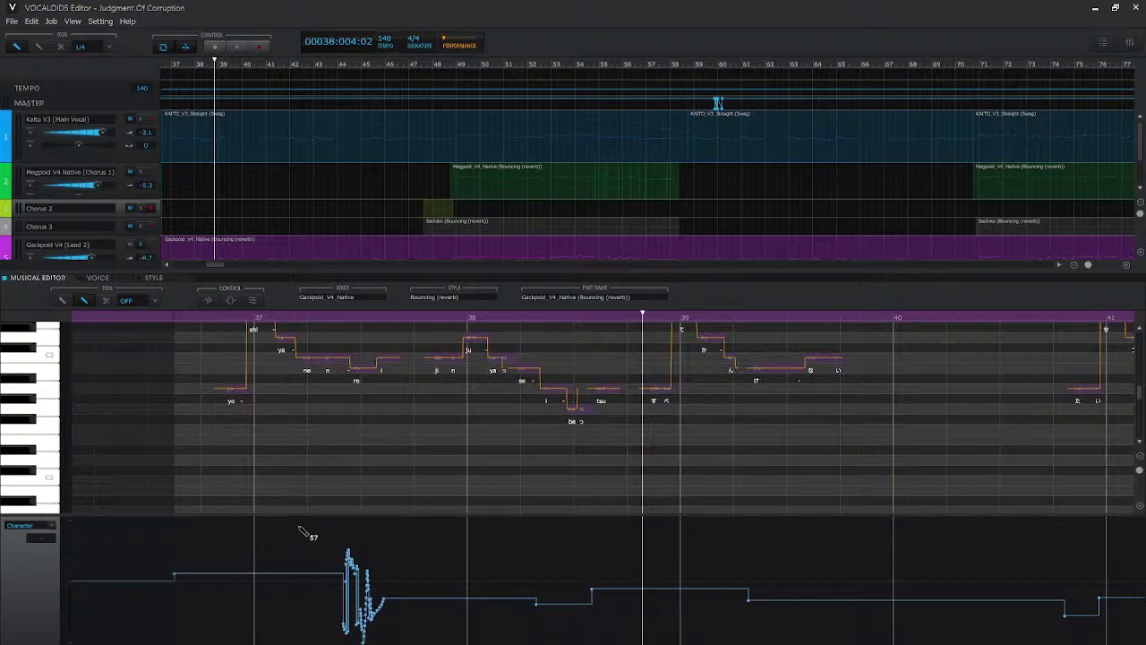
click(199, 316)
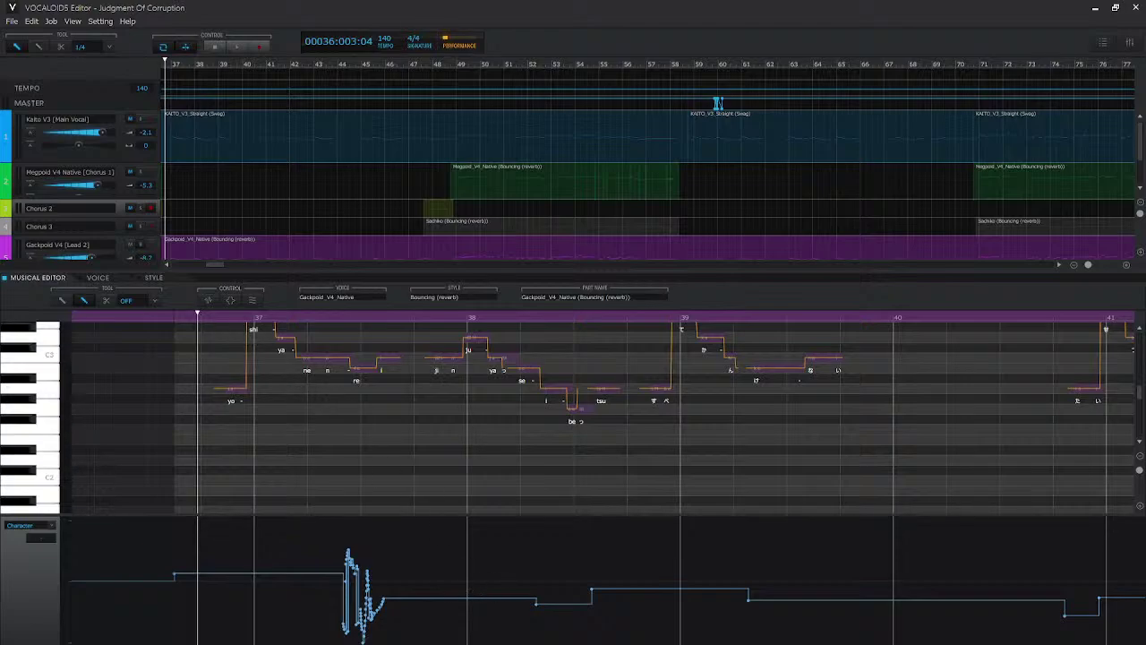
scroll(600, 412, right, 3)
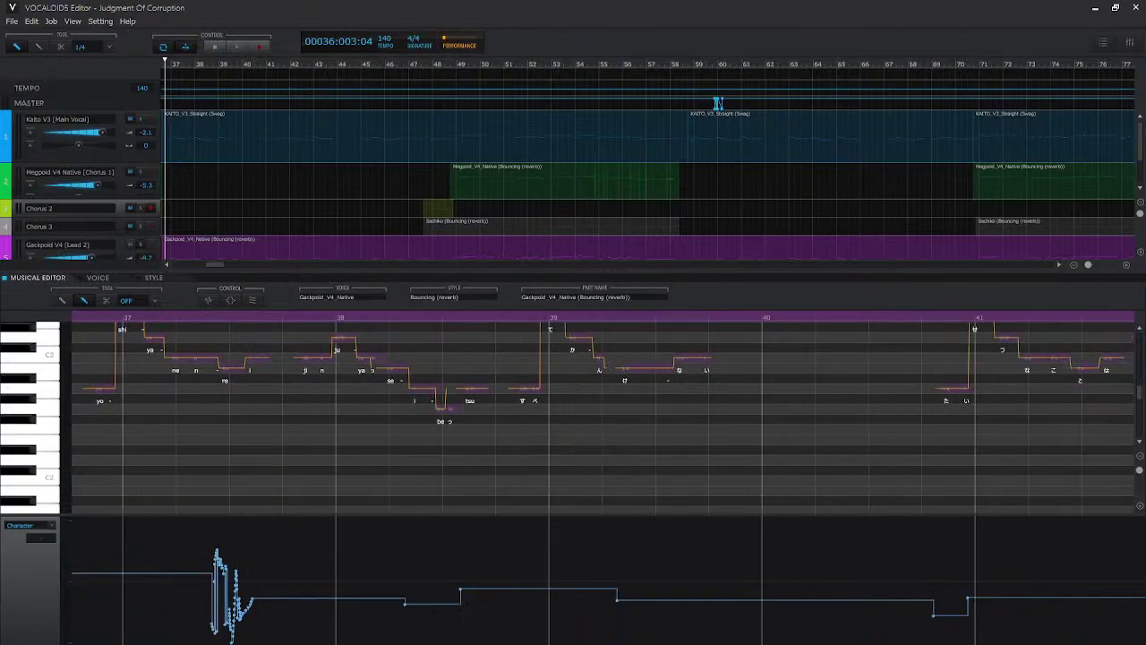
scroll(539, 367, down, 10)
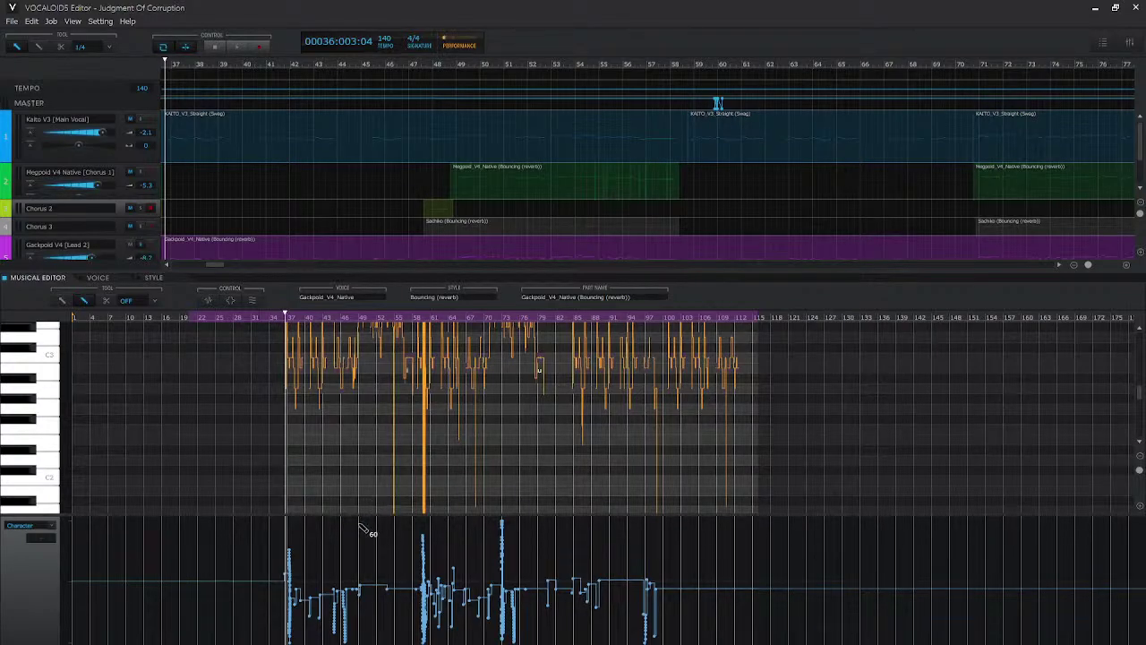
key(space)
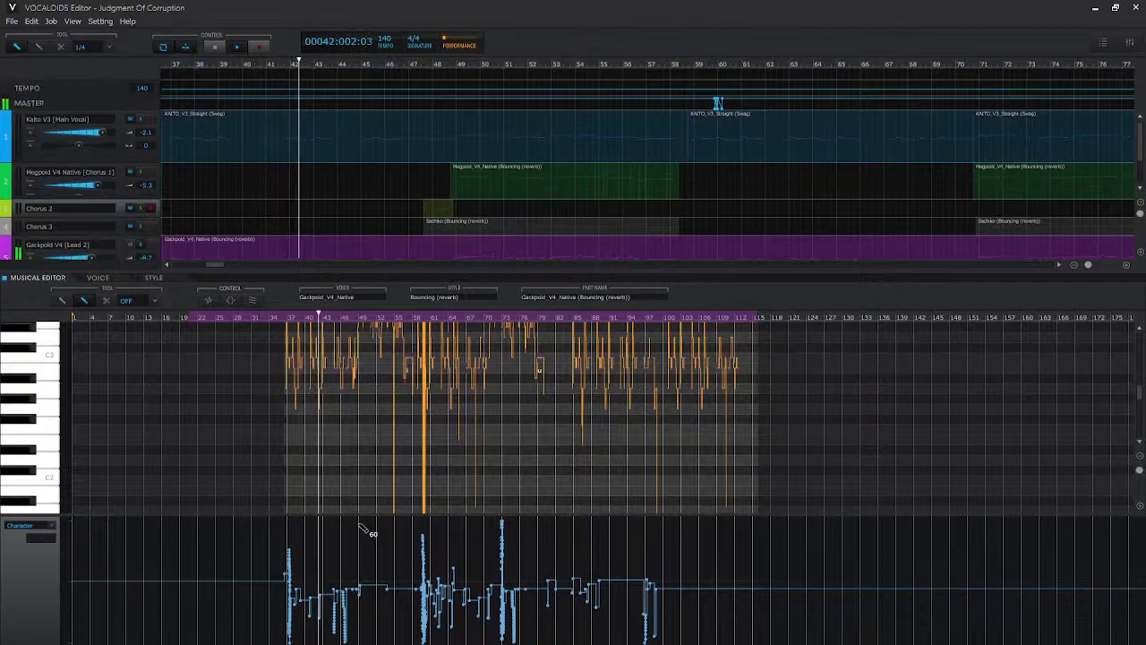
key(space)
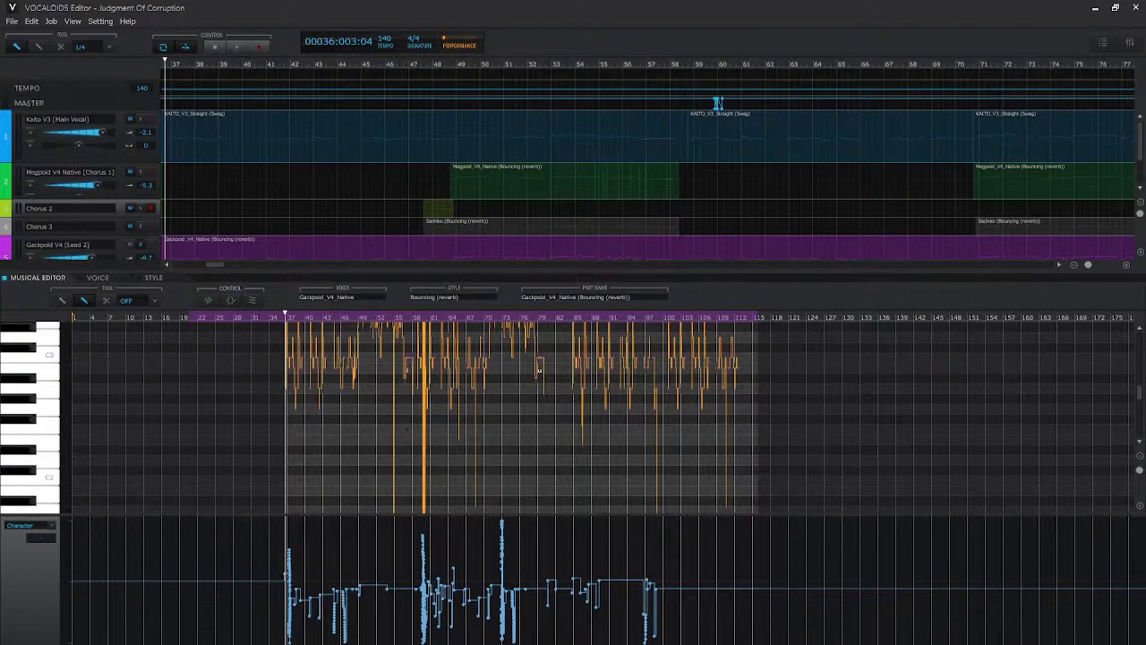
- Raise Character just before measure 39 and lower it to about -3 shortly after the barline, playing back from 38:004:01
scroll(977, 478, up, 10)
key(space)
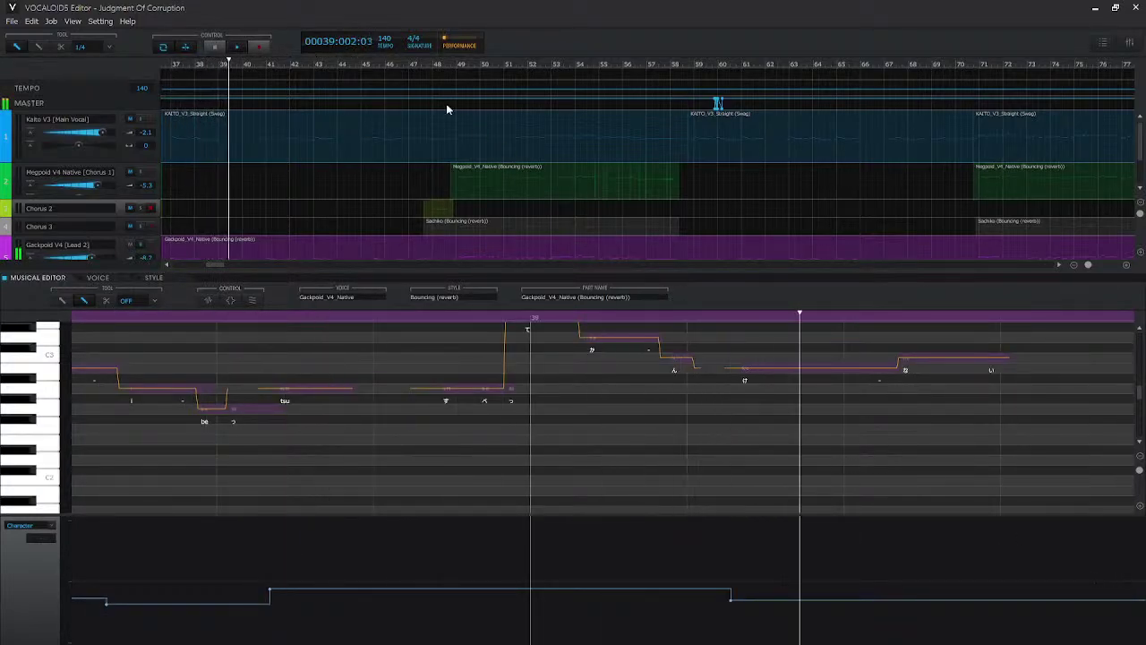
click(214, 63)
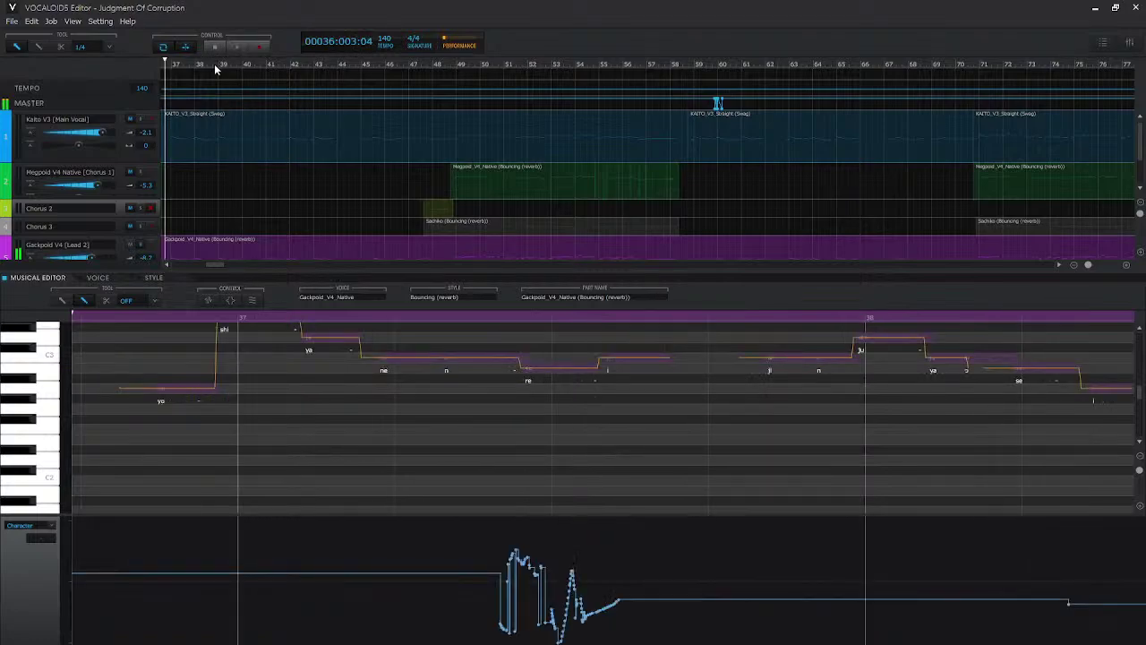
click(240, 552)
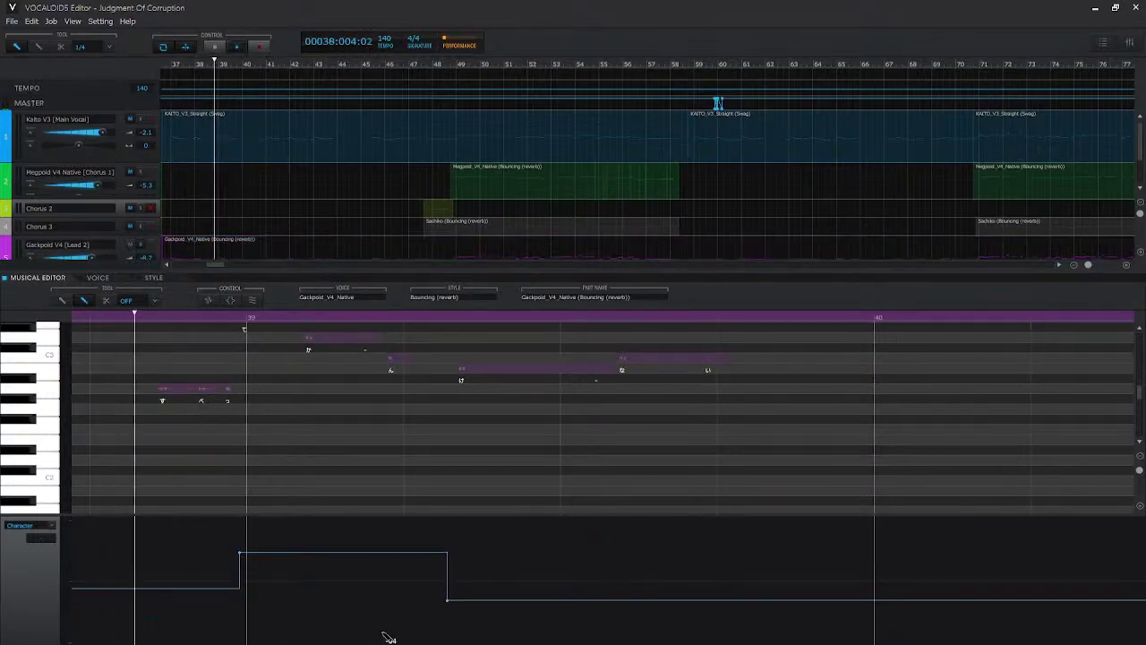
key(space)
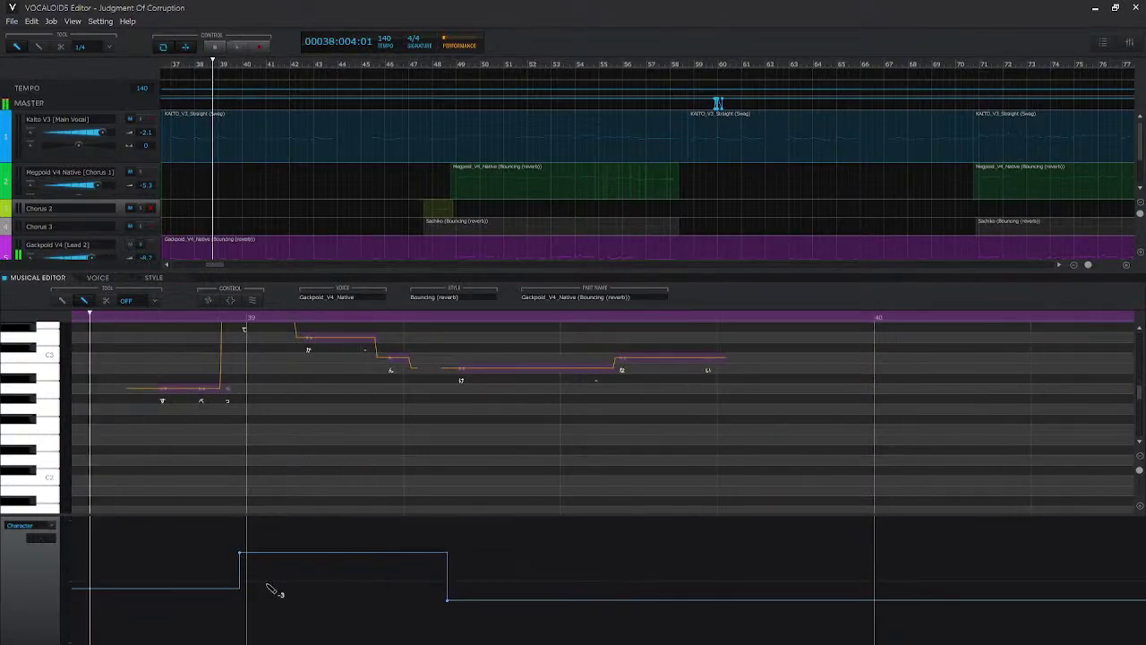
click(272, 586)
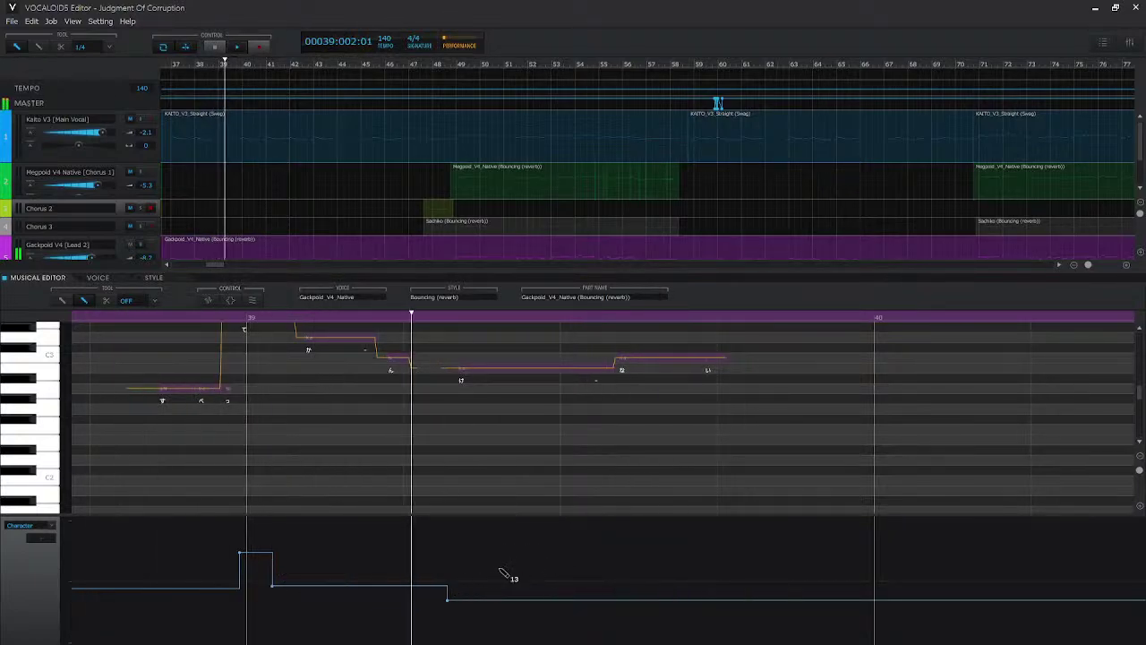
key(space)
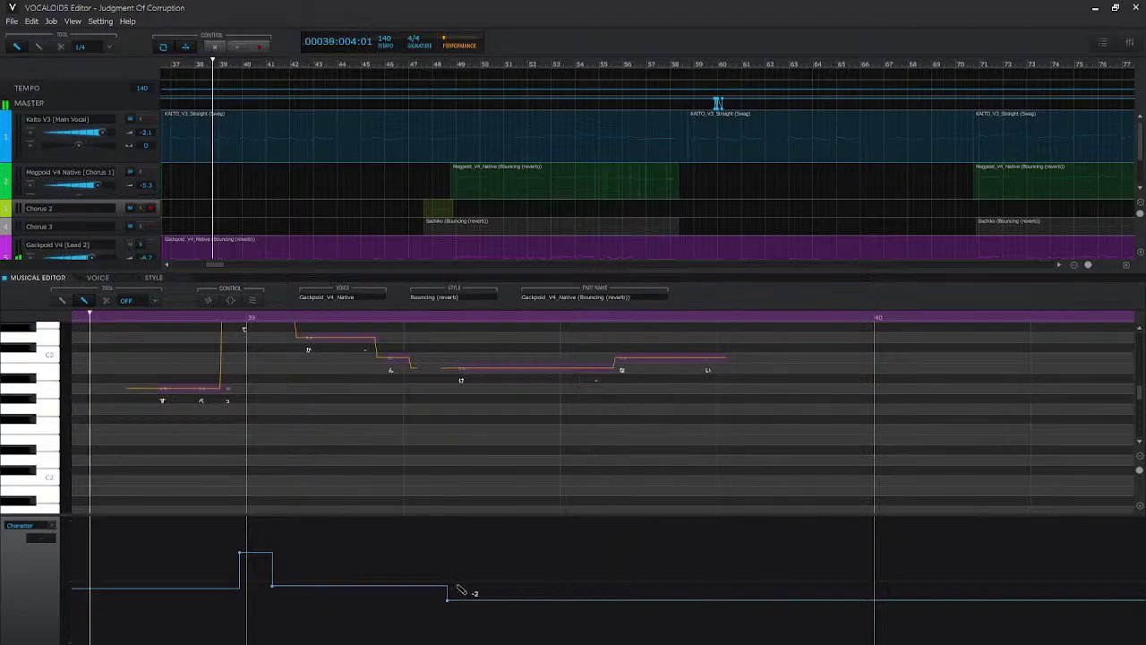
- Move the Character drop in measure 39 to just before the "な" note with the Arrow tool, and play the passage
right_click(520, 418)
click(402, 634)
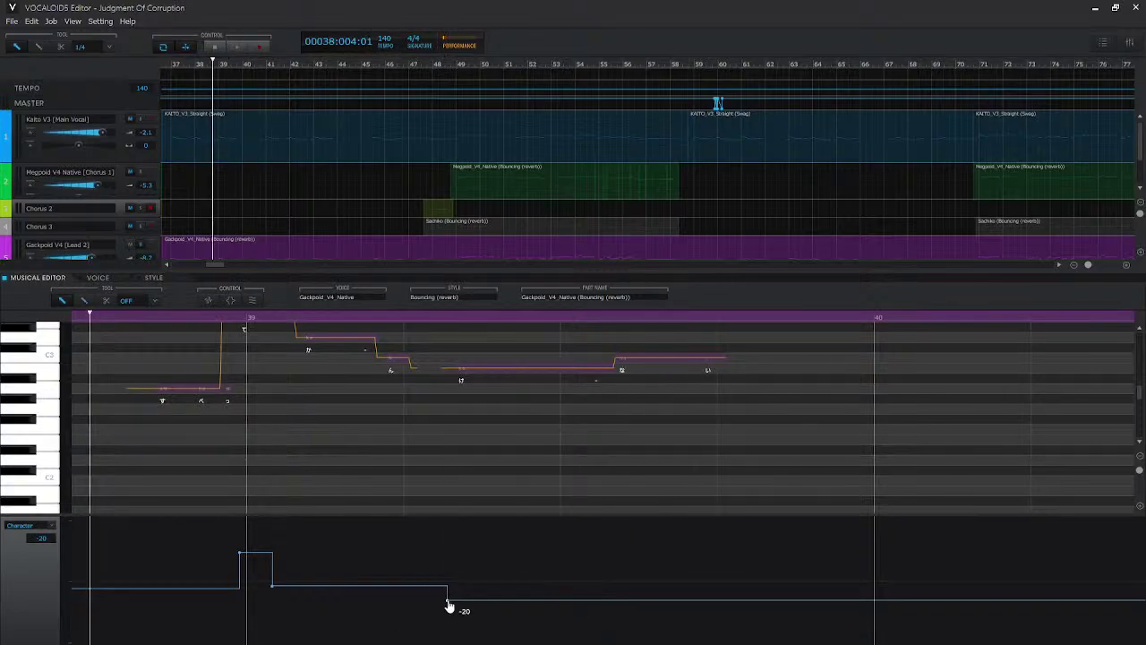
click(602, 606)
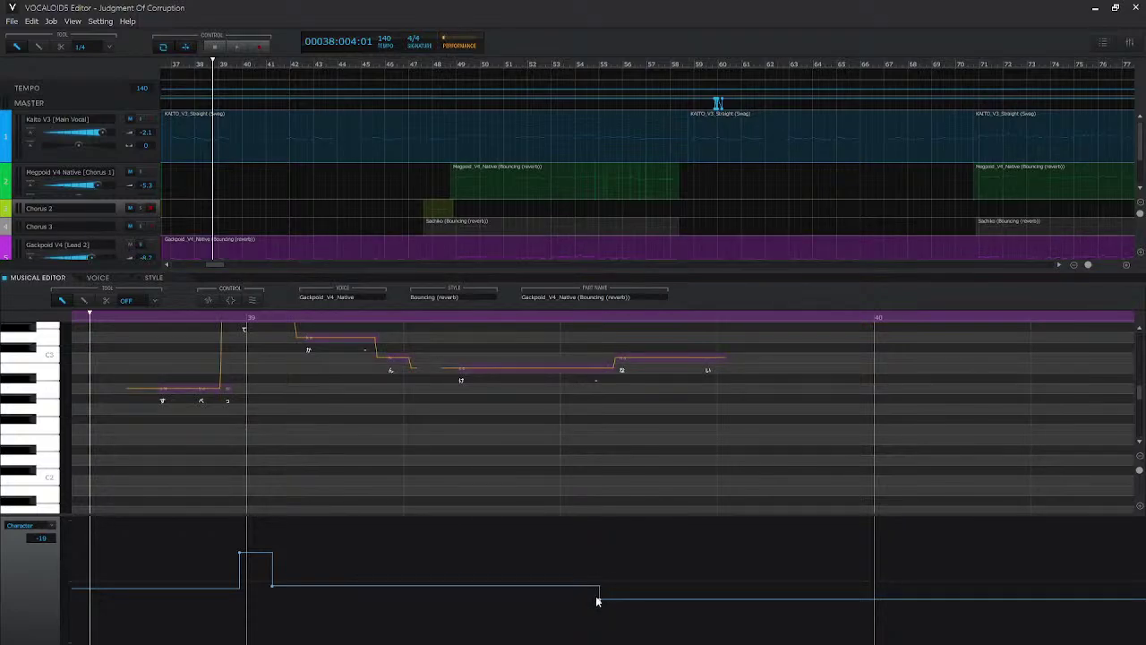
key(space)
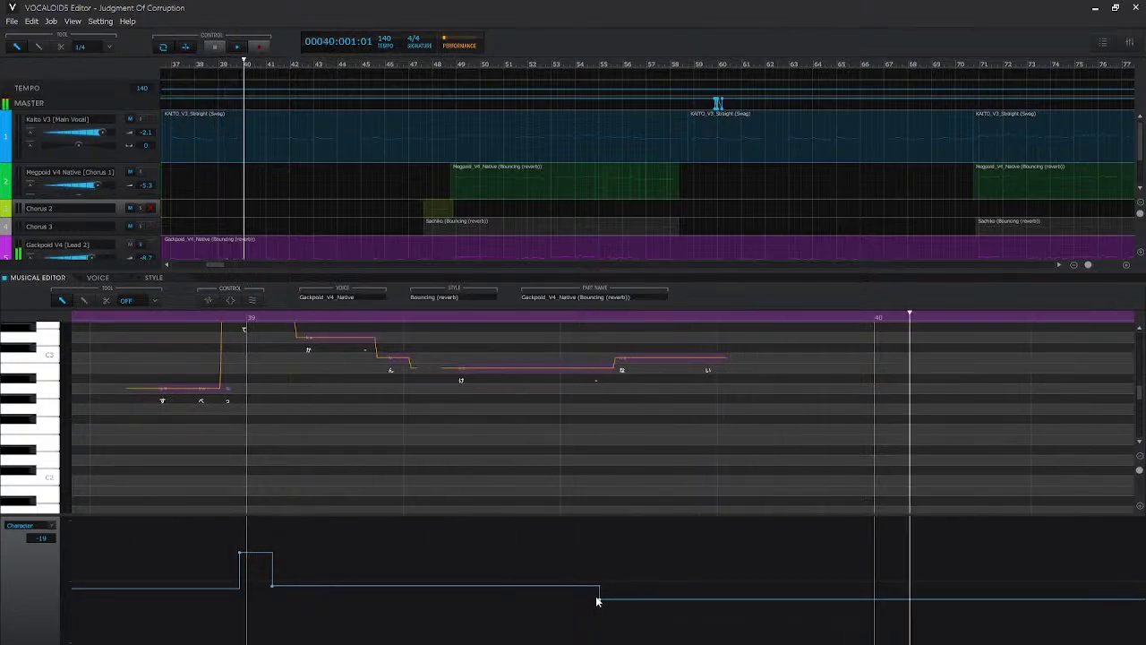
key(space)
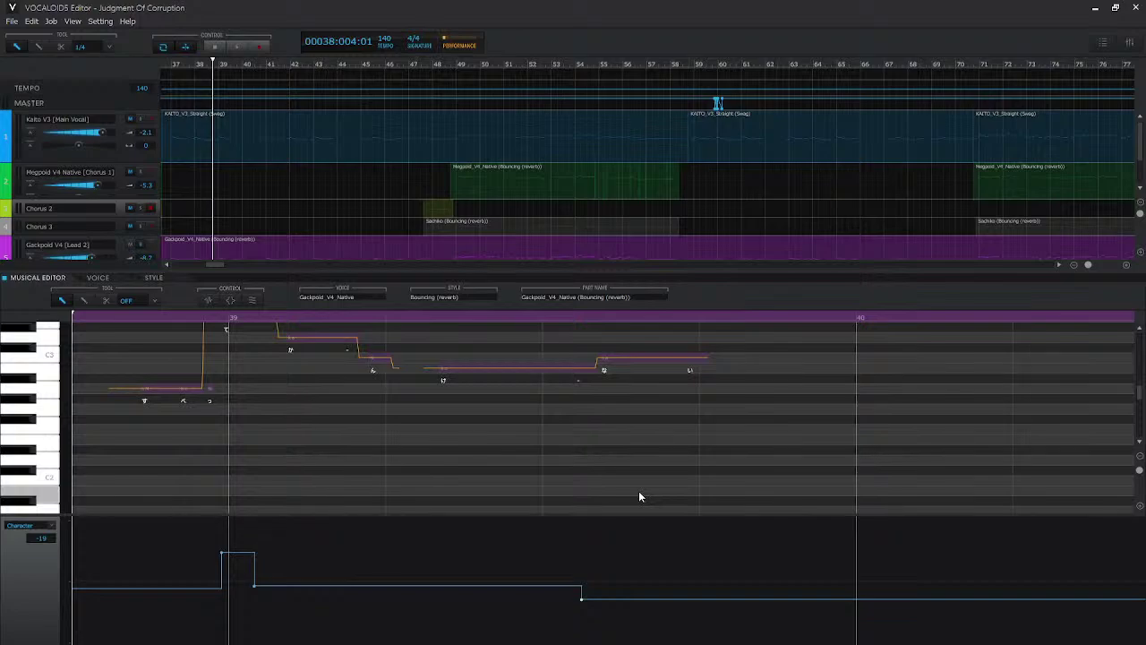
- Show the Brightness parameter of the Gackpoid_V4_Native part around measure 37
click(16, 527)
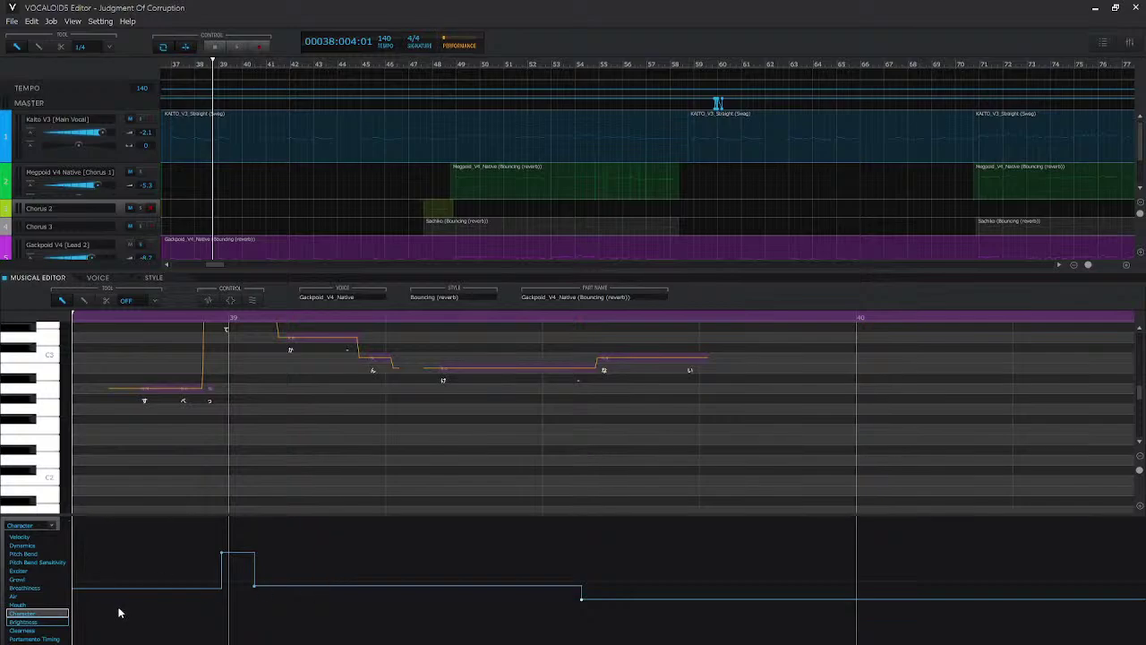
click(47, 622)
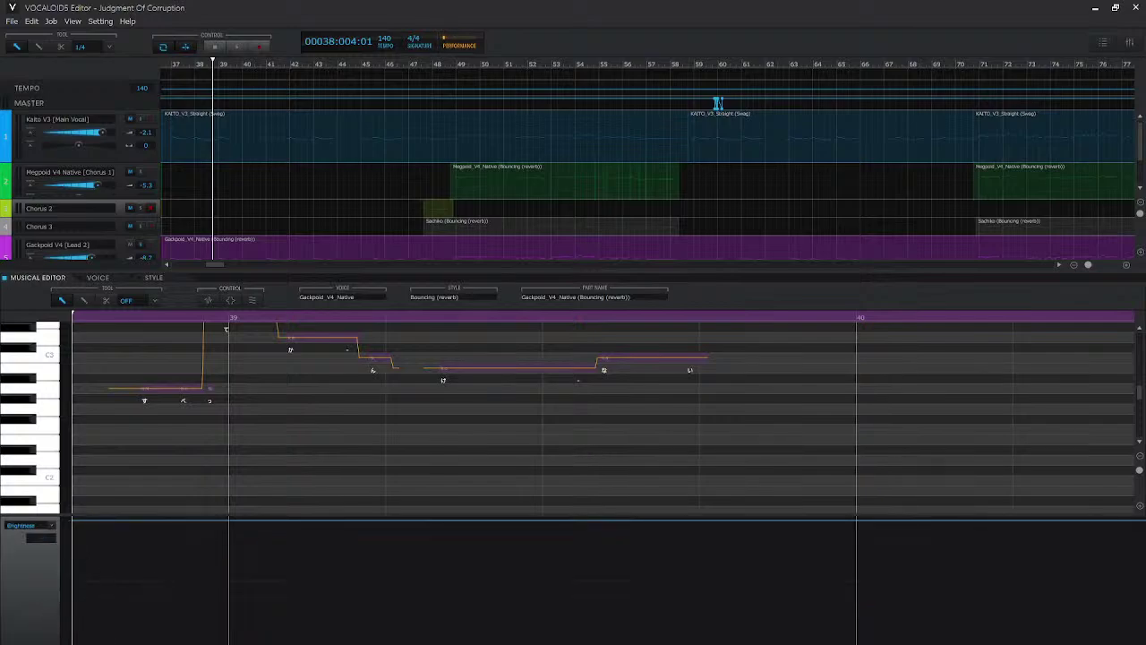
scroll(600, 412, left, 5)
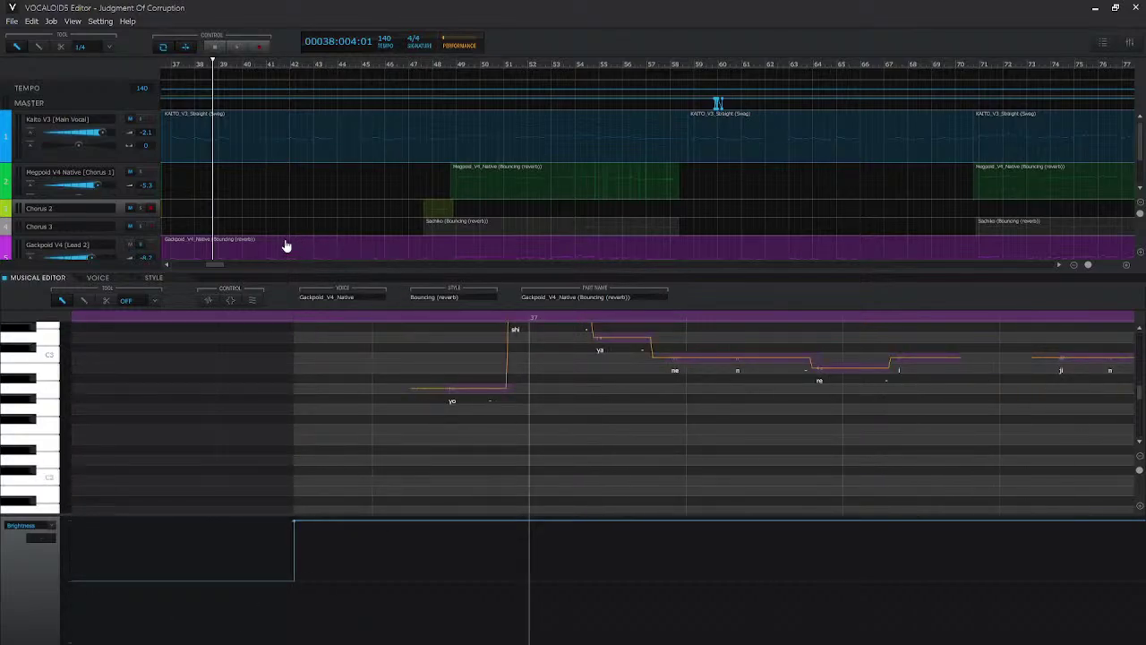
- Open the first KAITO_V3_Straight part of the main vocal and play its Brightness curve from 36:004:03
click(170, 127)
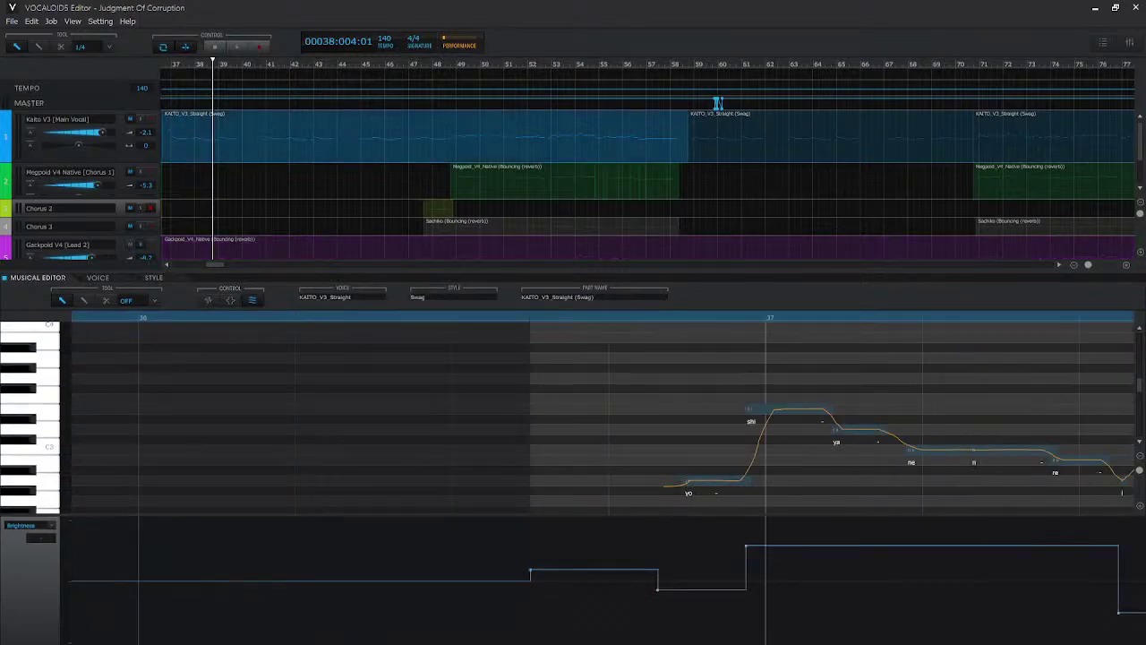
scroll(918, 442, down, 5)
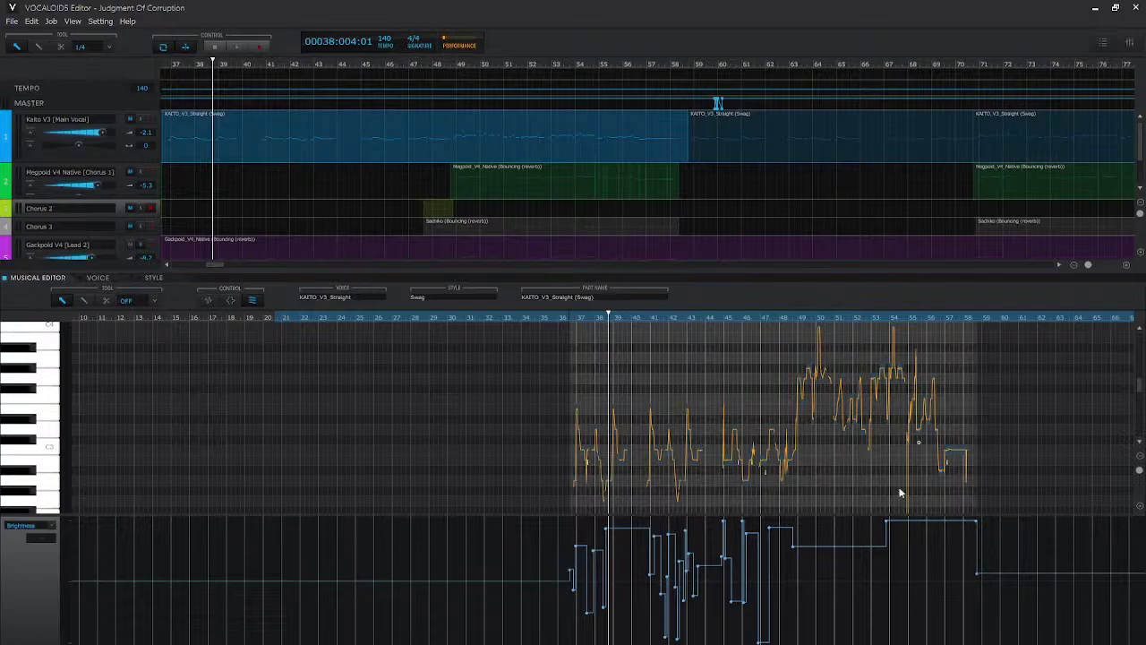
click(575, 319)
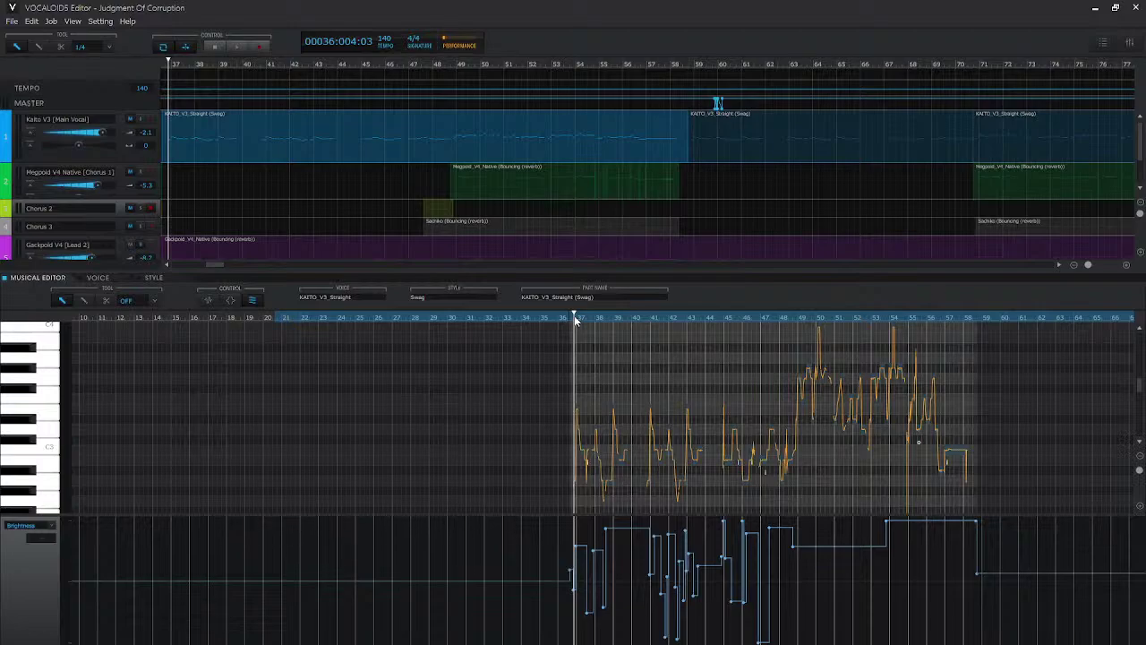
key(space)
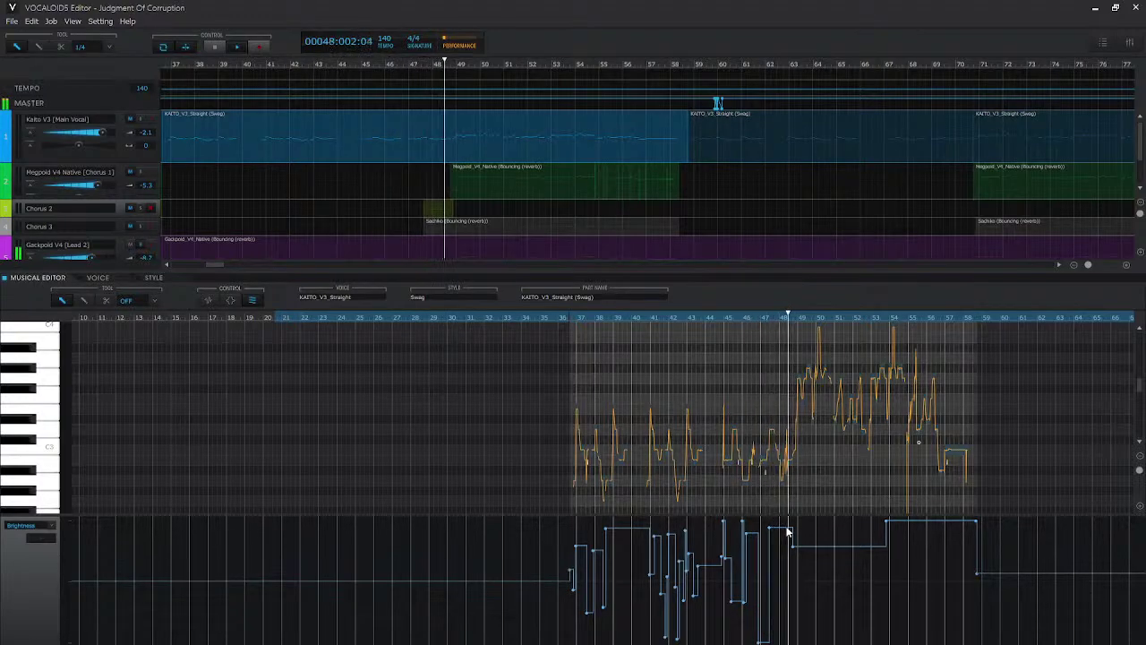
key(space)
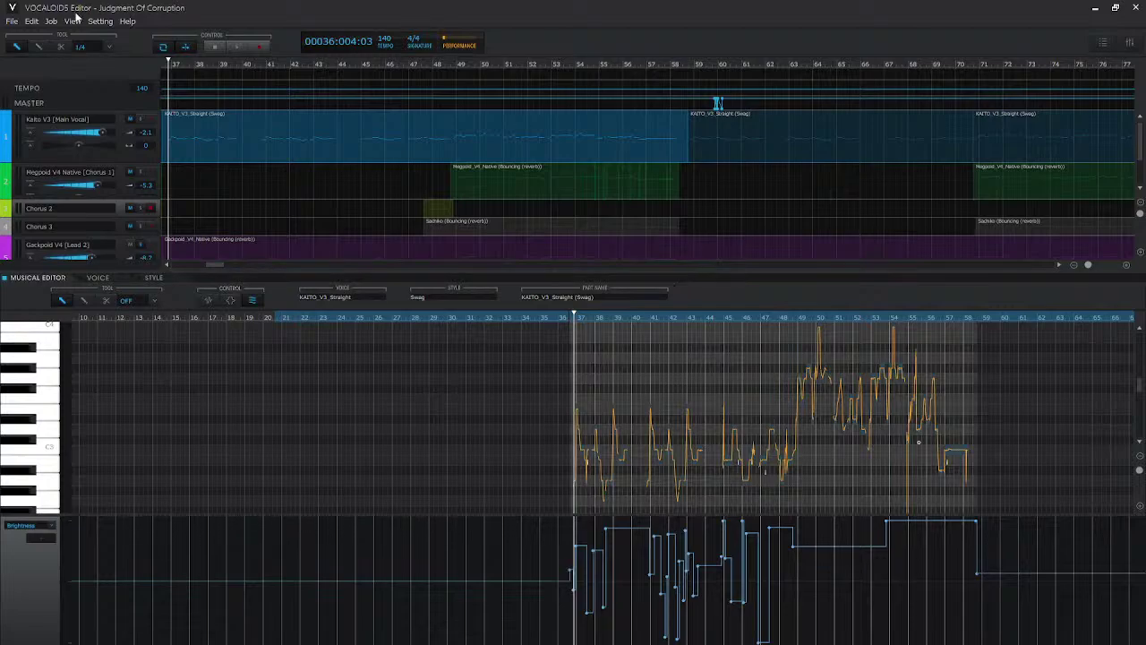
- Create a new project, extend its Gackpoid_V4_Power part to measure 55, and open the part for note editing
click(11, 21)
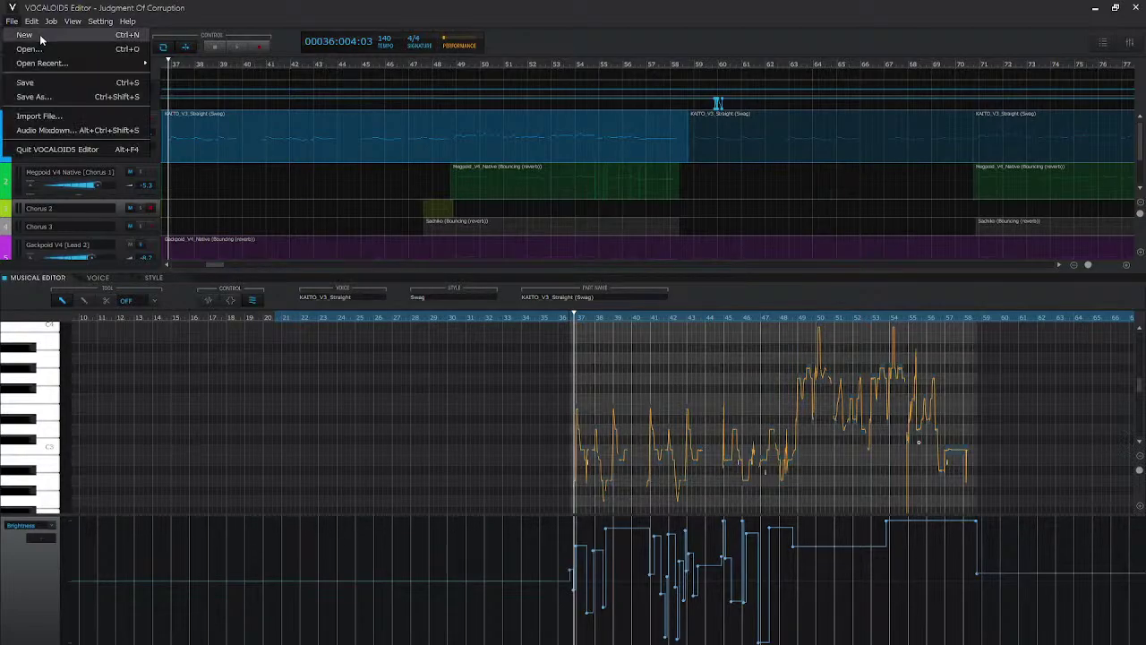
click(41, 36)
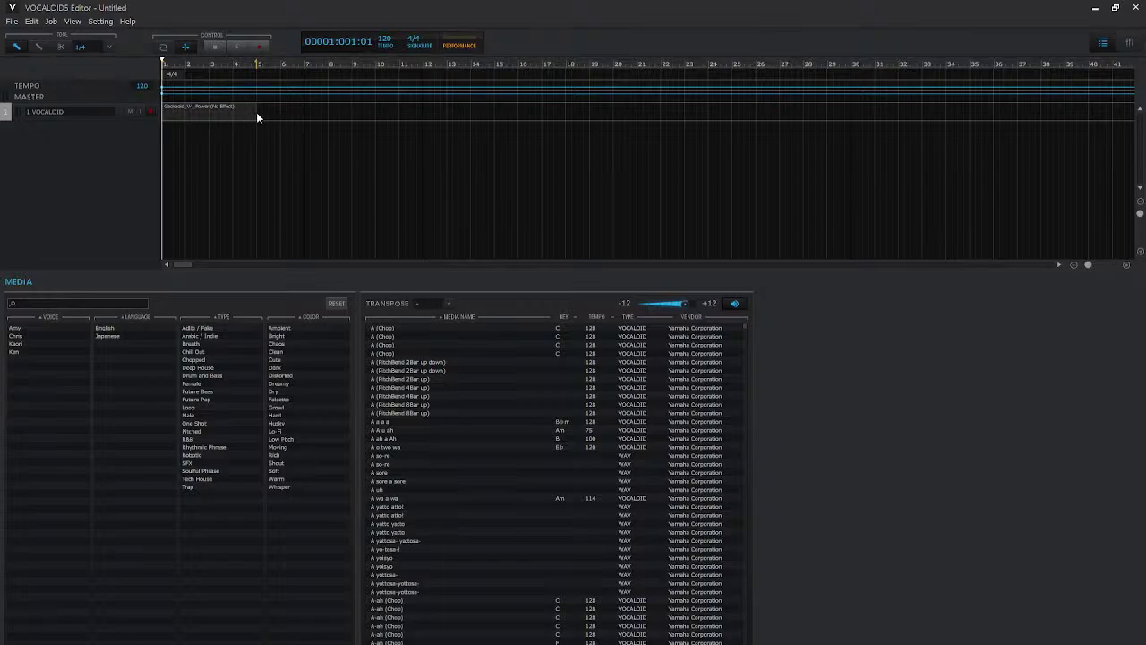
drag(308, 108, 1132, 112)
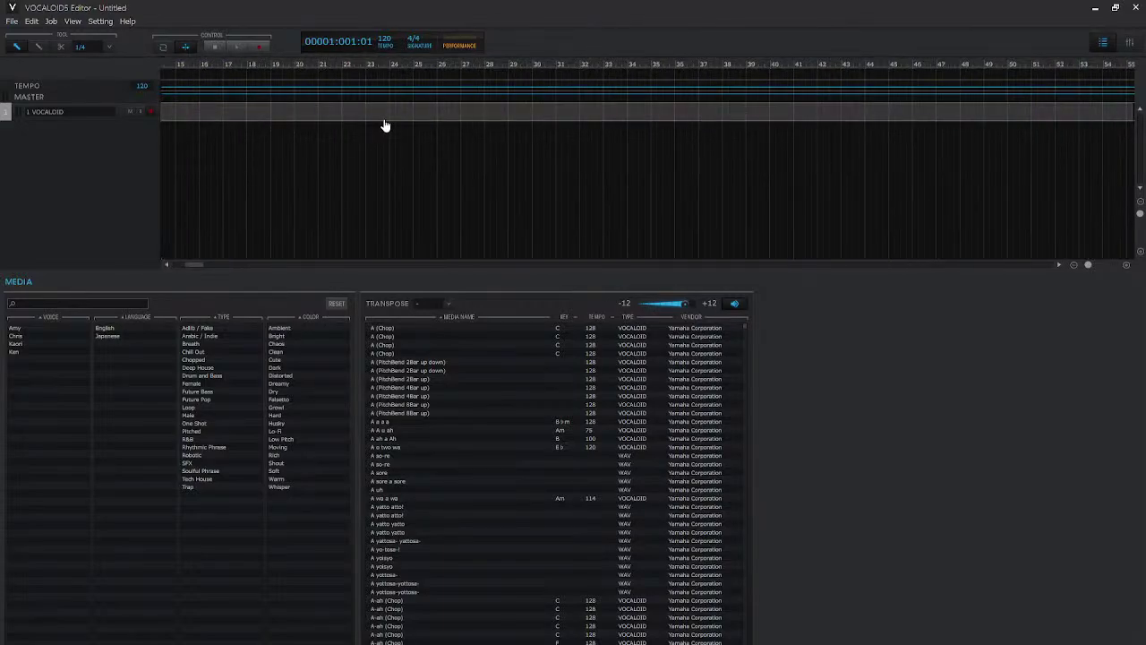
double_click(389, 114)
- Draw one long C5 note with the Pencil tool from the start of measure 1 to about measure 13
right_click(258, 415)
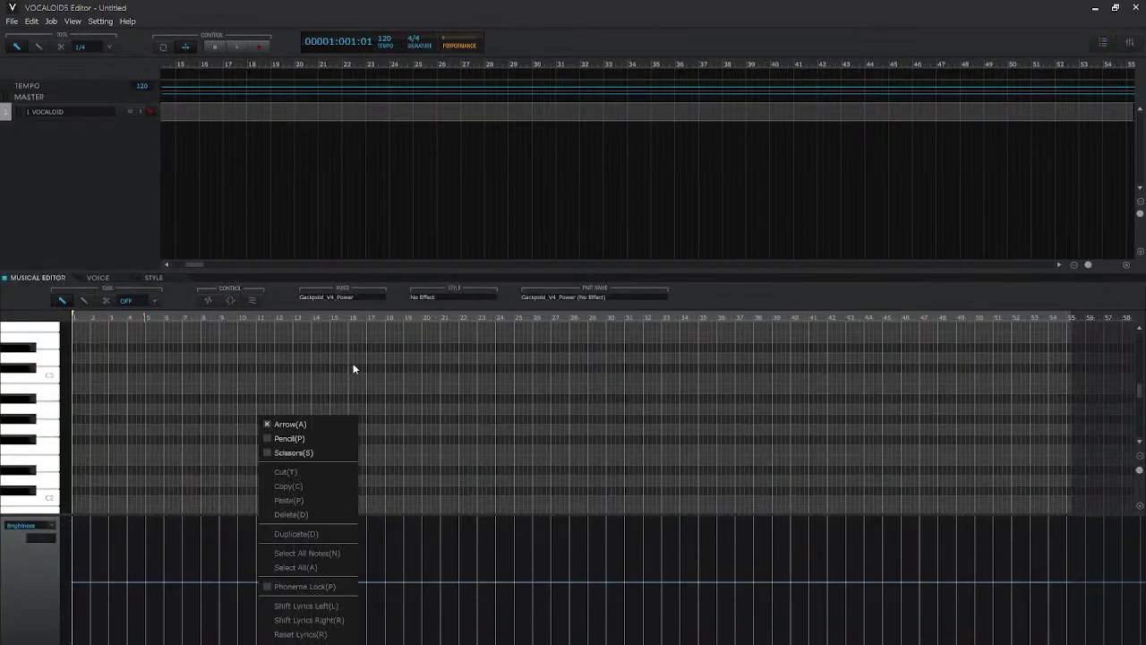
click(319, 439)
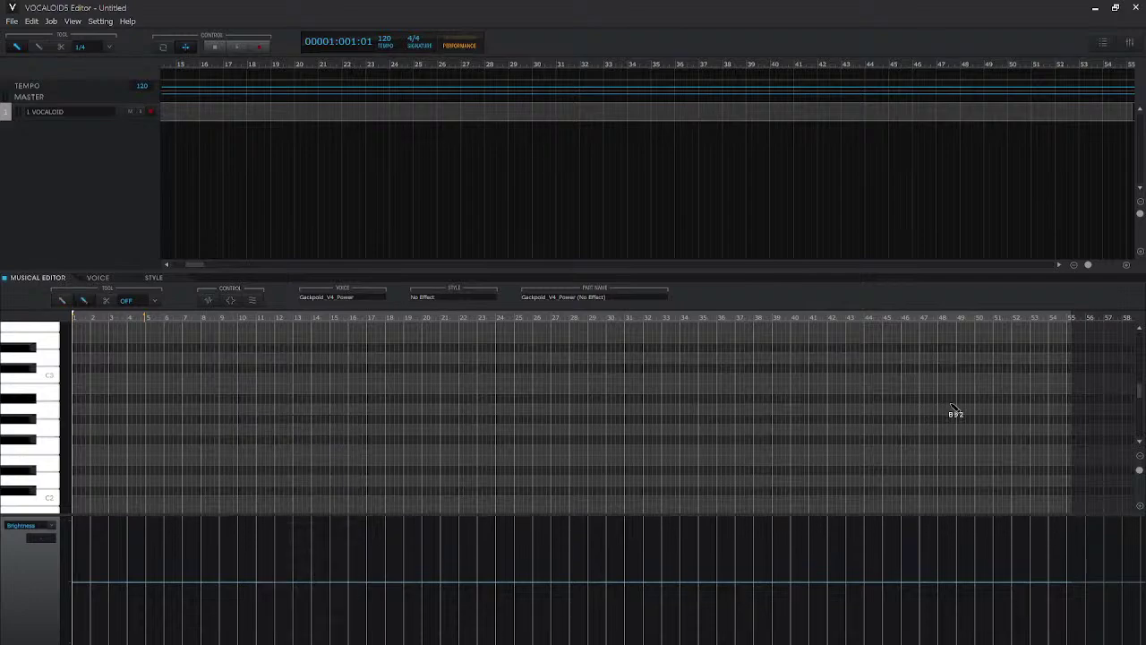
scroll(1139, 390, up, 5)
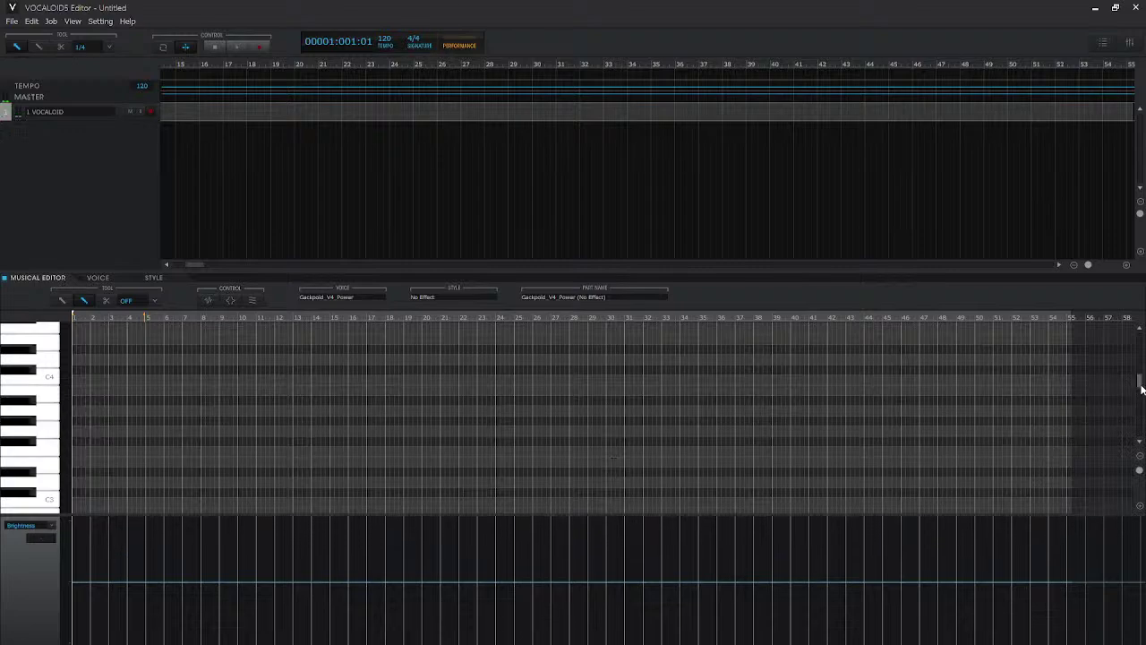
scroll(1140, 380, up, 3)
scroll(1140, 376, up, 1)
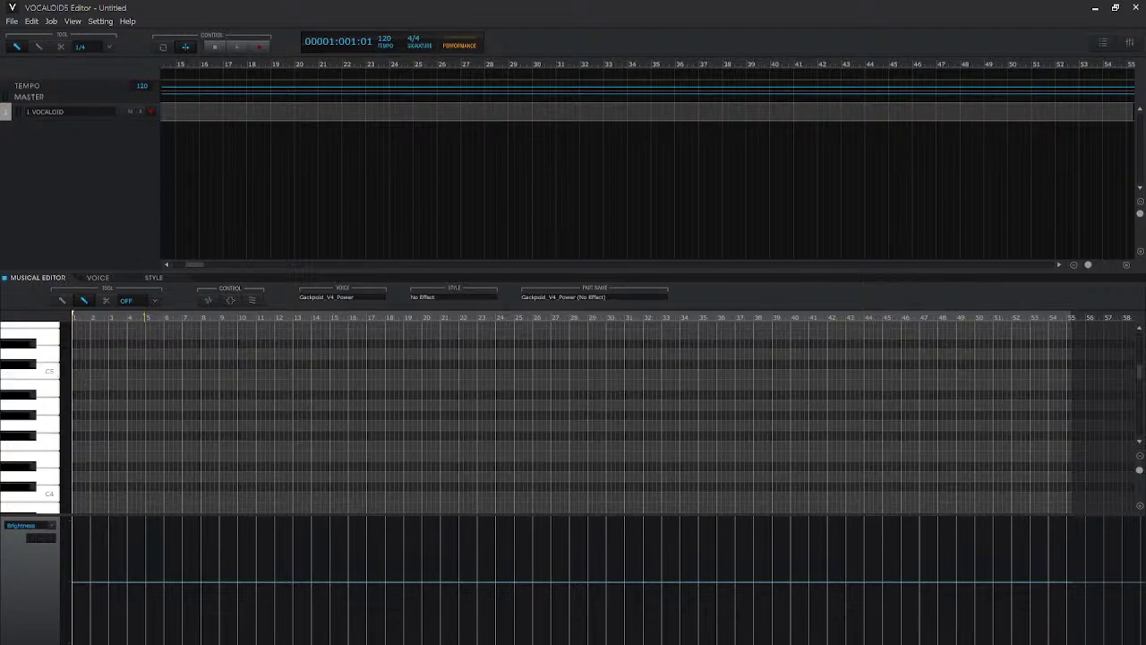
scroll(602, 411, up, 3)
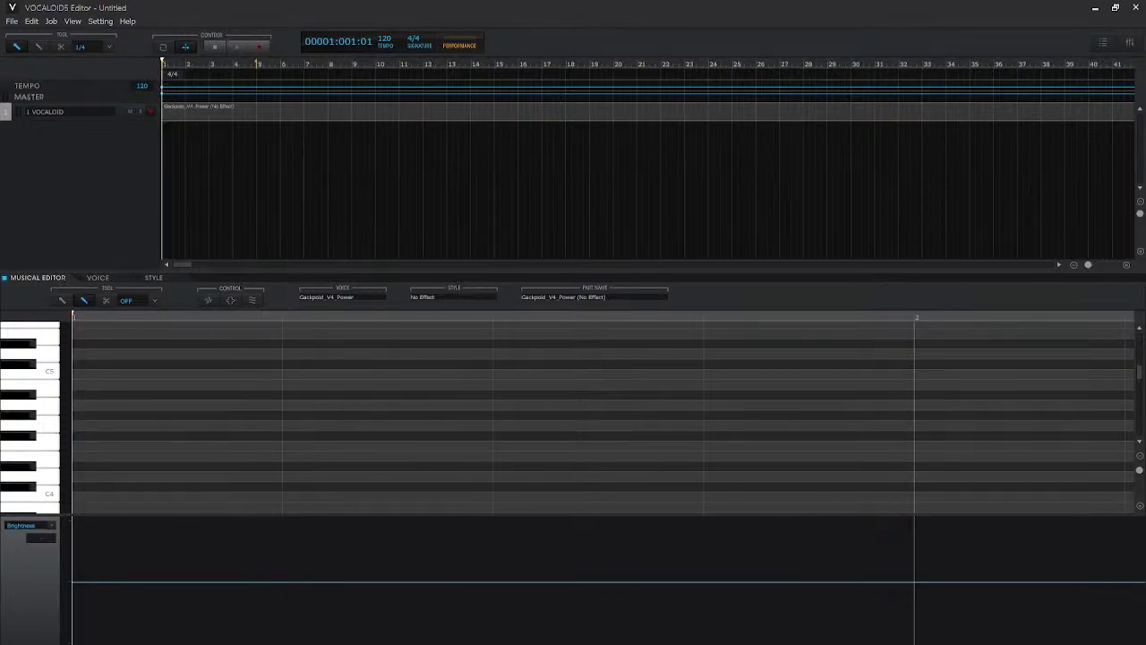
scroll(603, 412, down, 5)
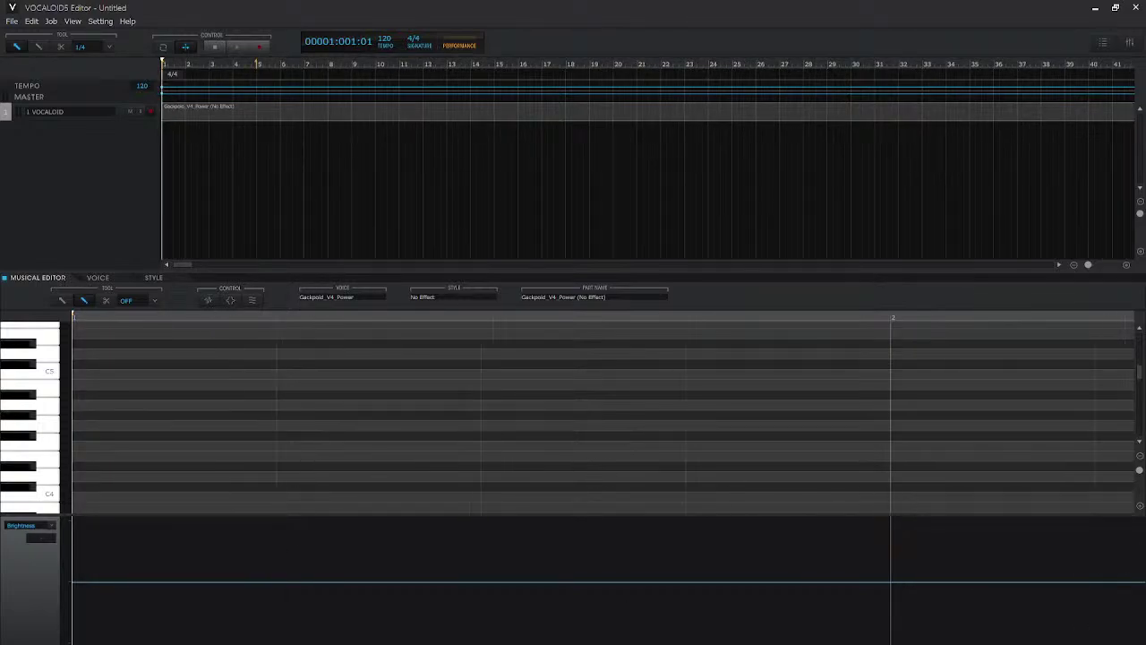
scroll(911, 608, down, 4)
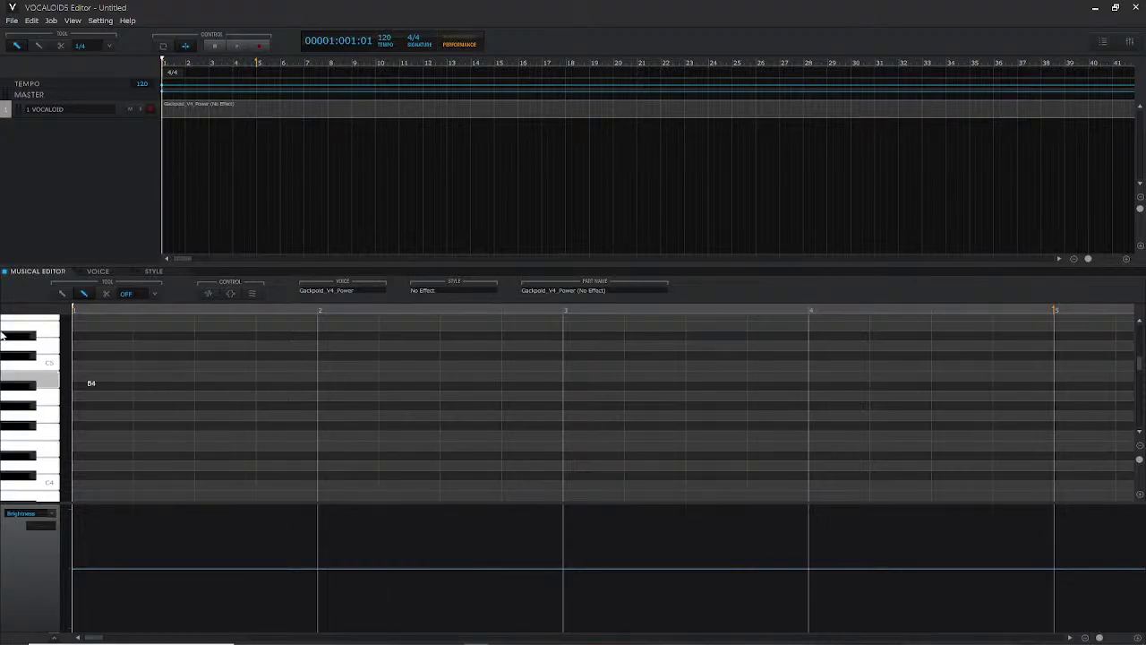
mouse_move(85, 369)
mouse_down()
mouse_move(1134, 394)
mouse_move(780, 402)
mouse_move(905, 435)
mouse_move(884, 435)
mouse_up()
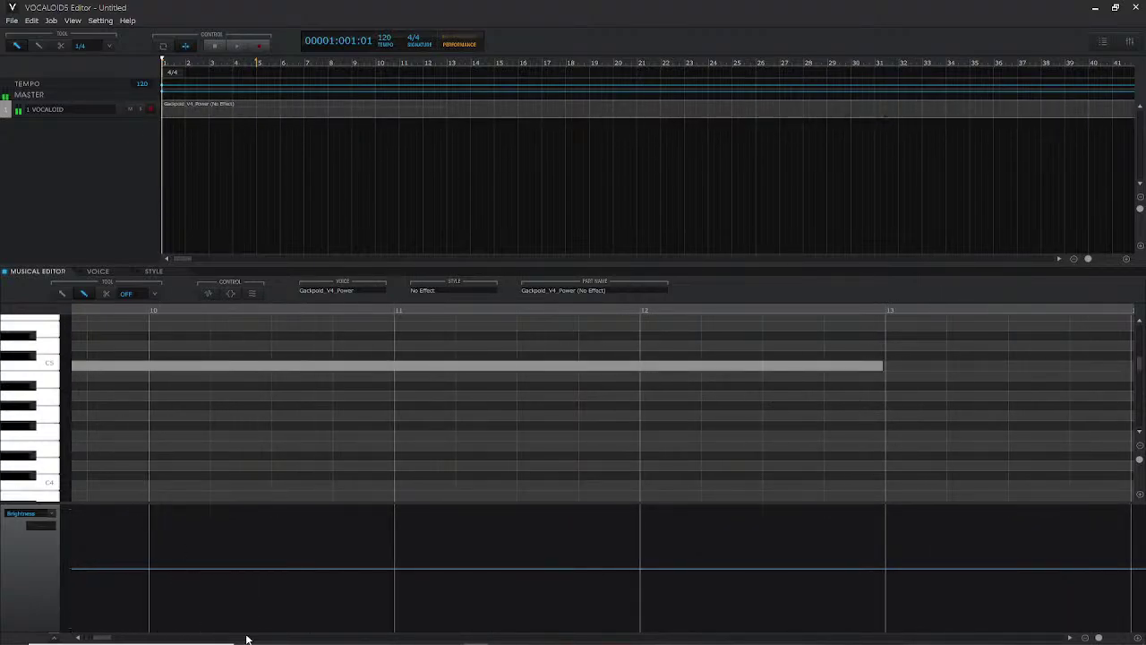
- Play the long C5 note from the beginning of measure 1
drag(101, 639, 69, 639)
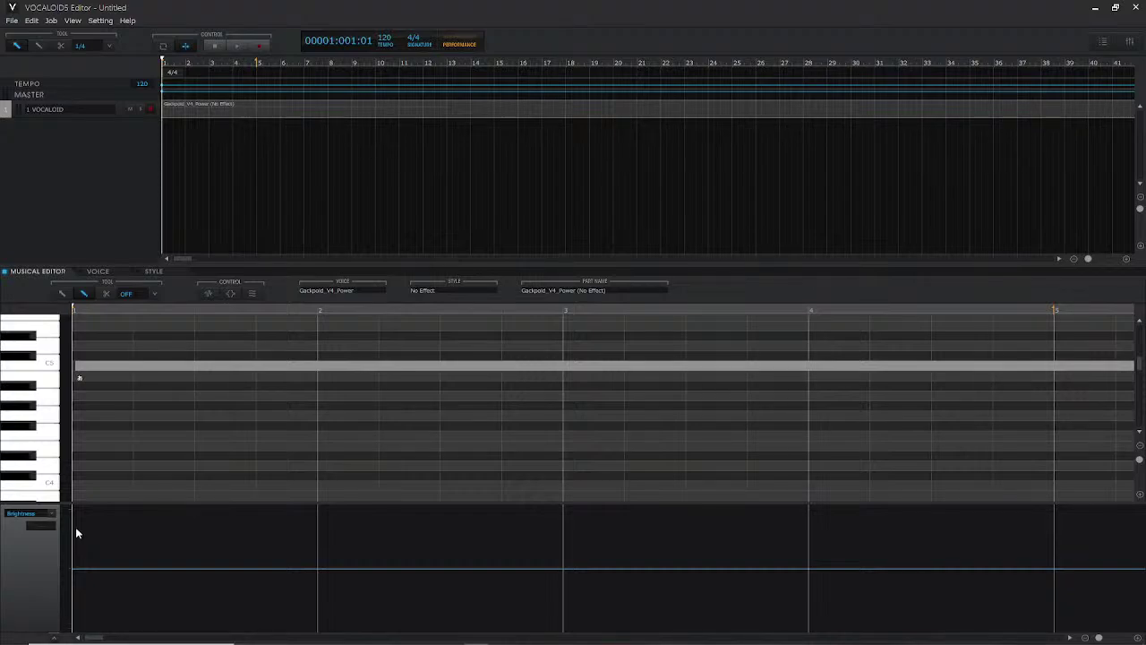
key(space)
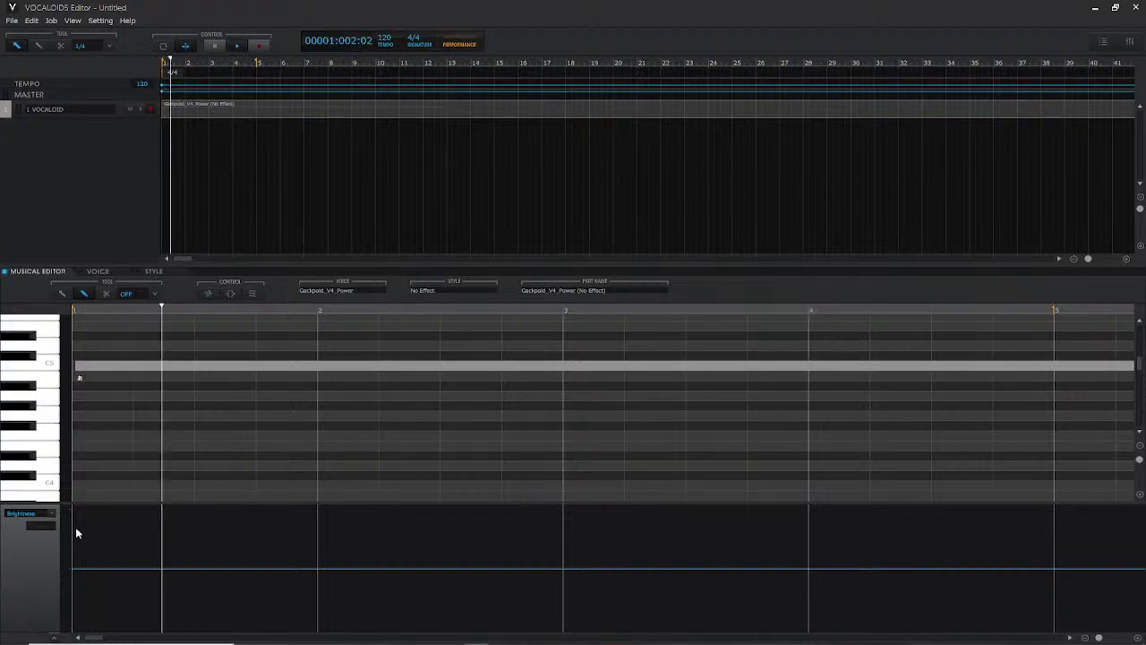
key(space)
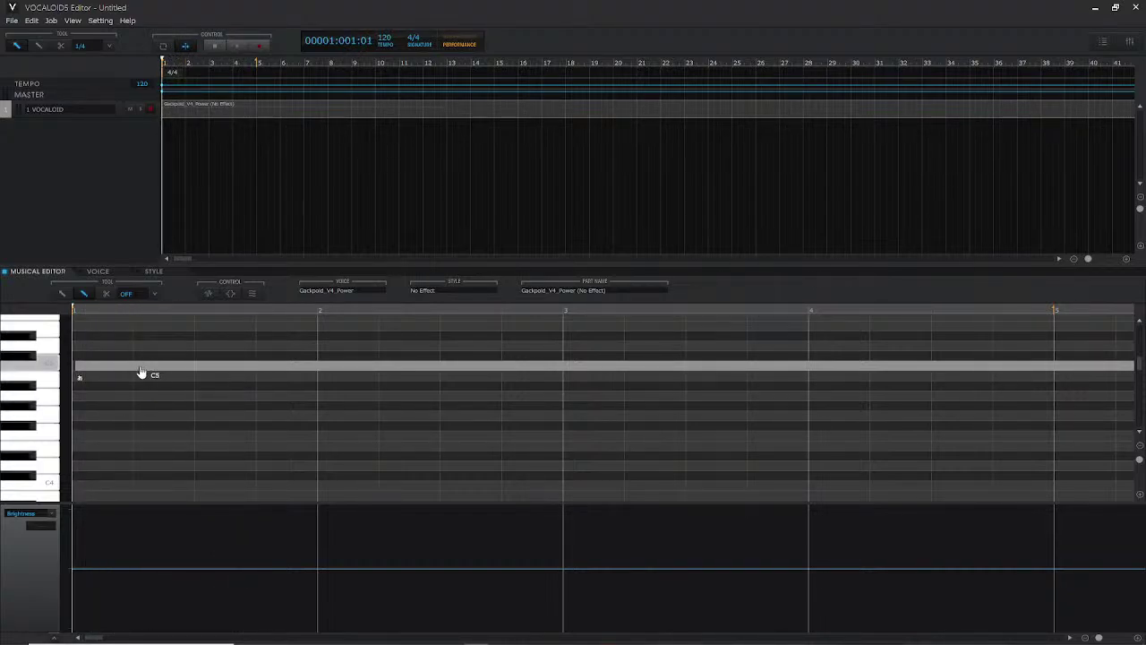
- Shift the long C5 note slightly later and split it just after the start of measure 5
drag(164, 375, 176, 367)
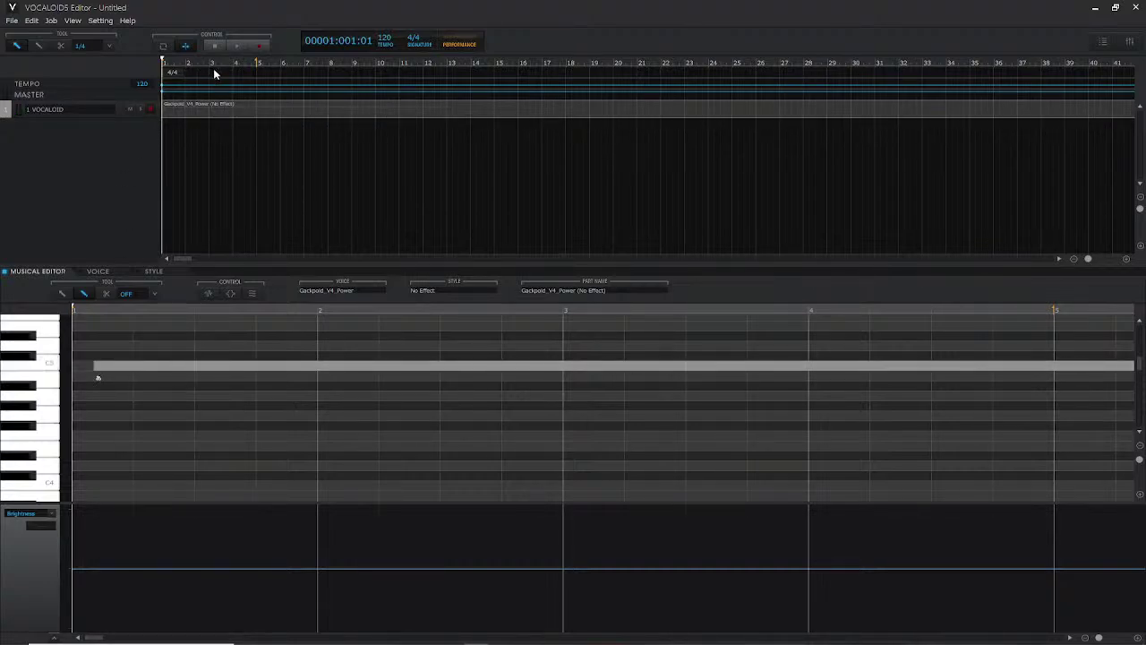
click(61, 44)
click(1081, 366)
click(83, 293)
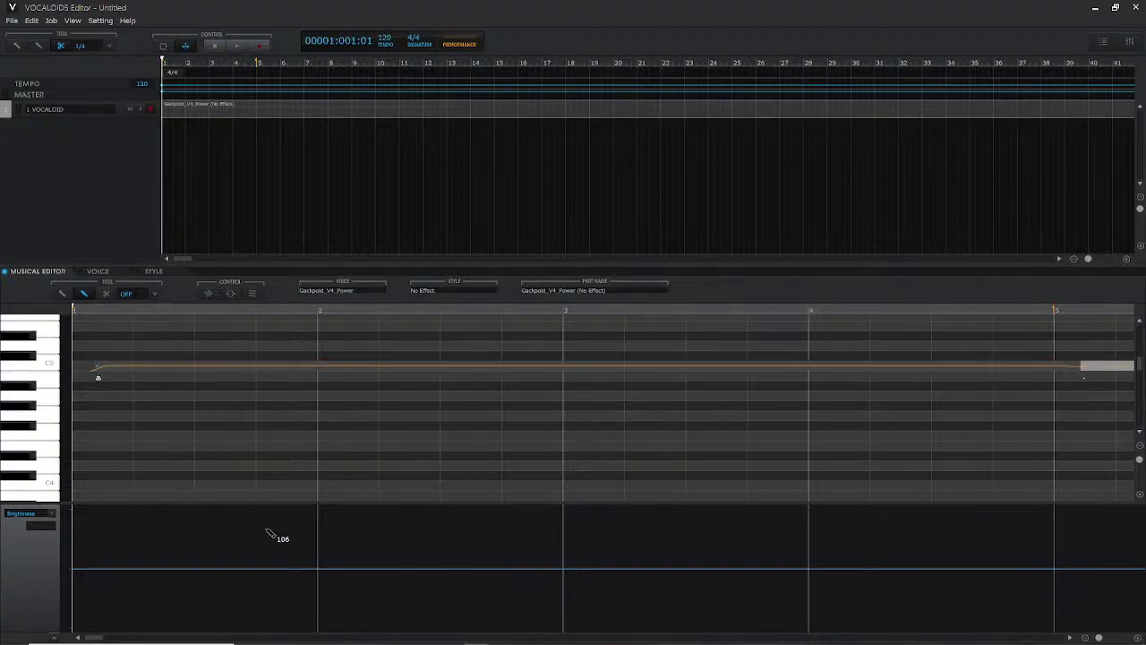
- Play the first C5 note and set the playback position just before it in measure 1
key(space)
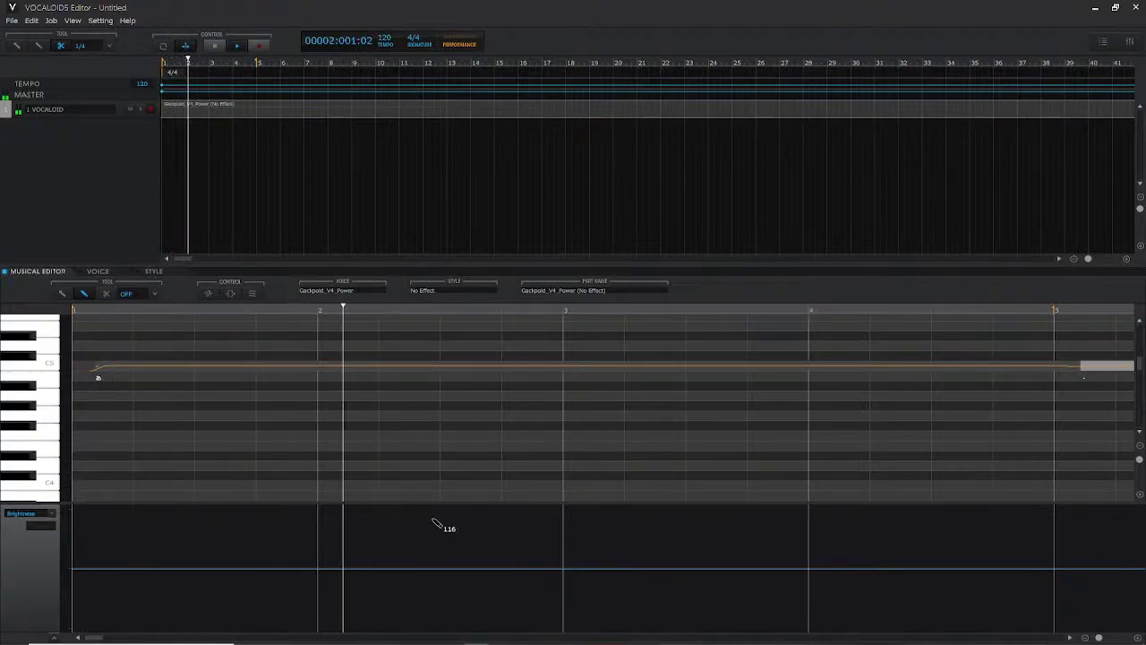
key(space)
click(85, 311)
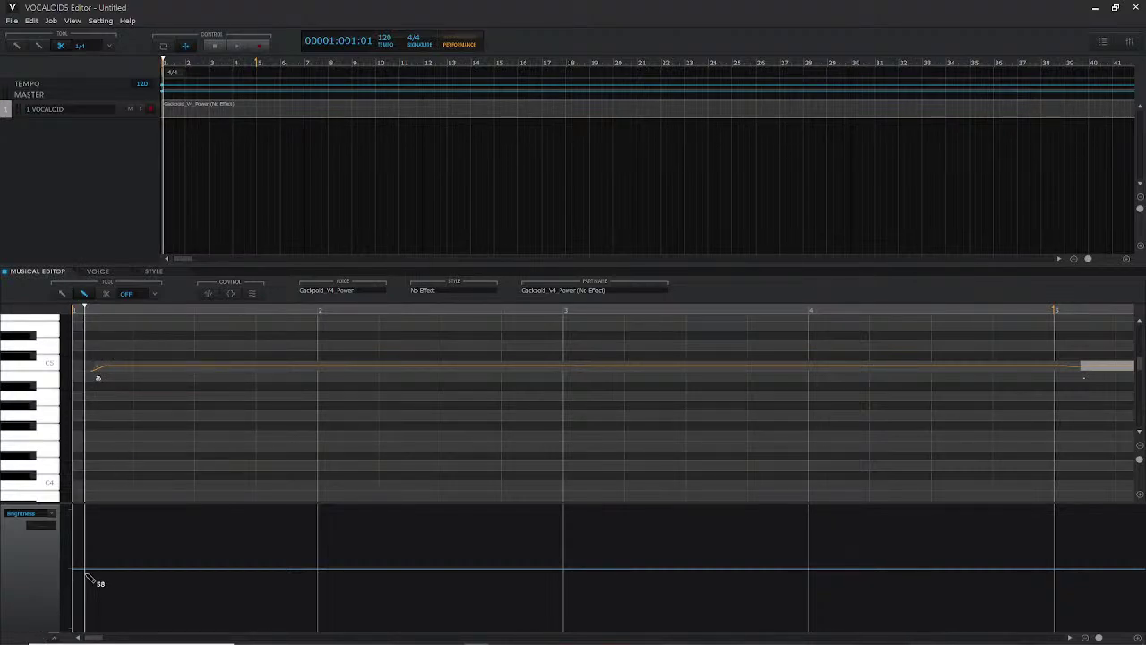
- Draw a Brightness drop to about 16 at the note's start, play it, and lower the curve further toward the minimum
drag(86, 575, 112, 614)
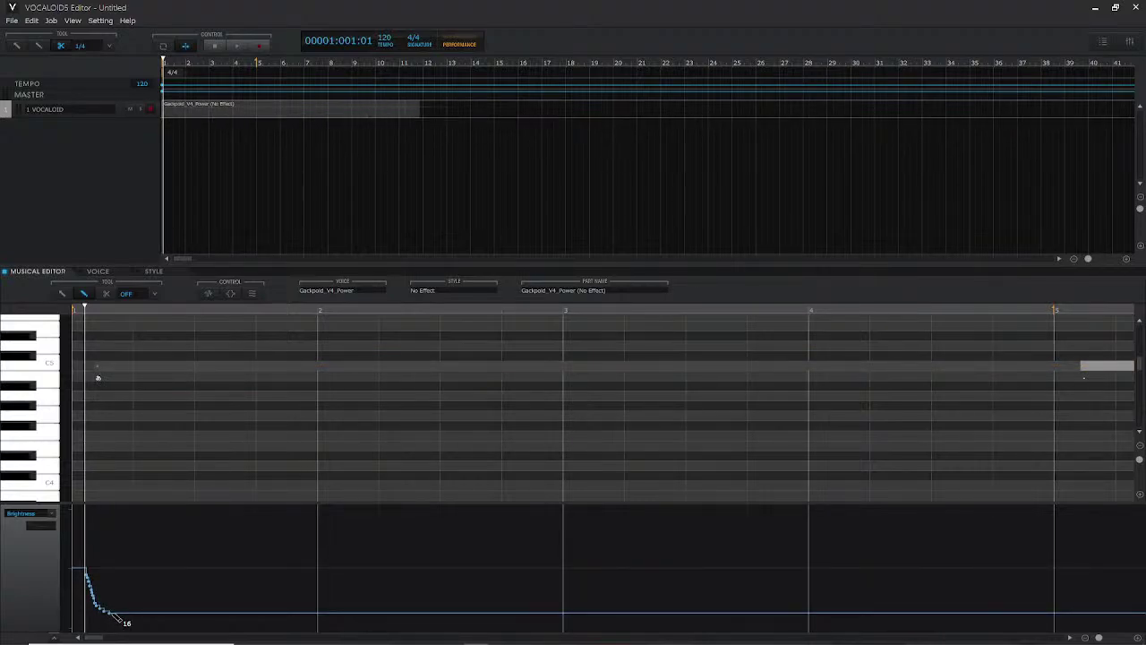
key(space)
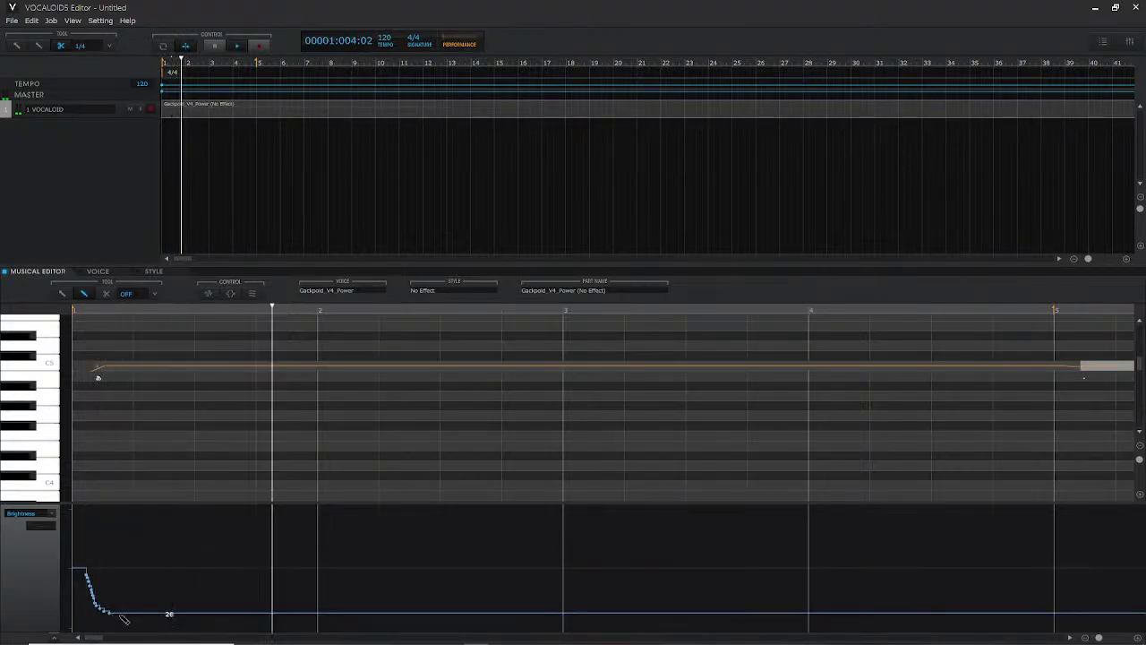
drag(119, 624, 149, 628)
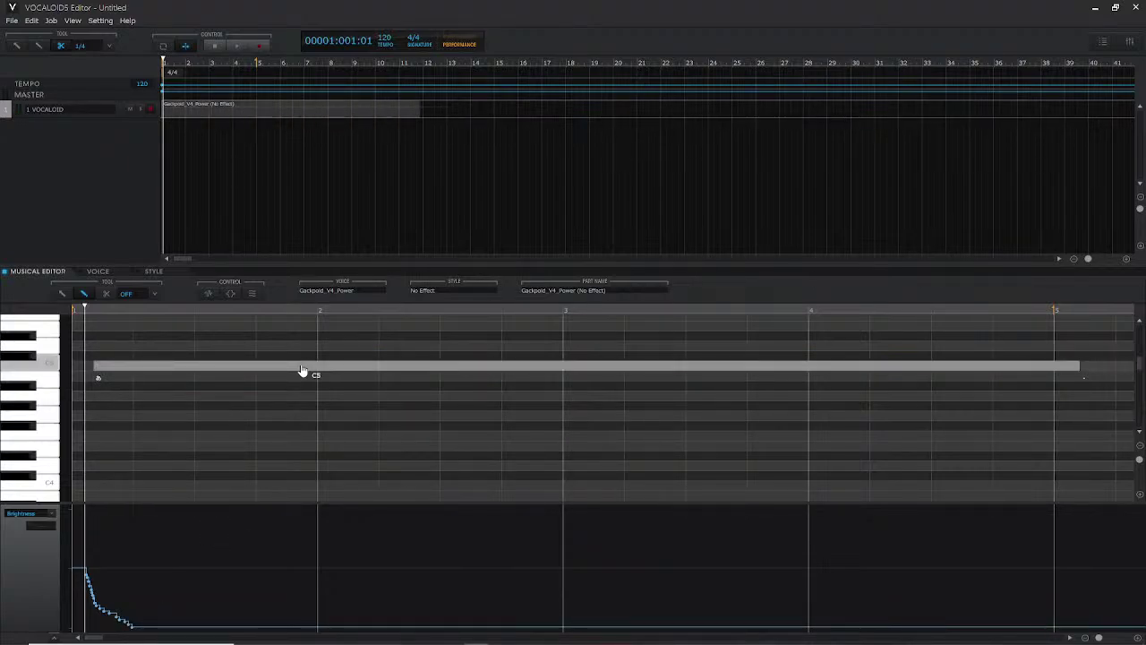
- Apply the Vib Fast pitch release effect to the end of the first C5 note at strength 1.3 and play it
click(302, 370)
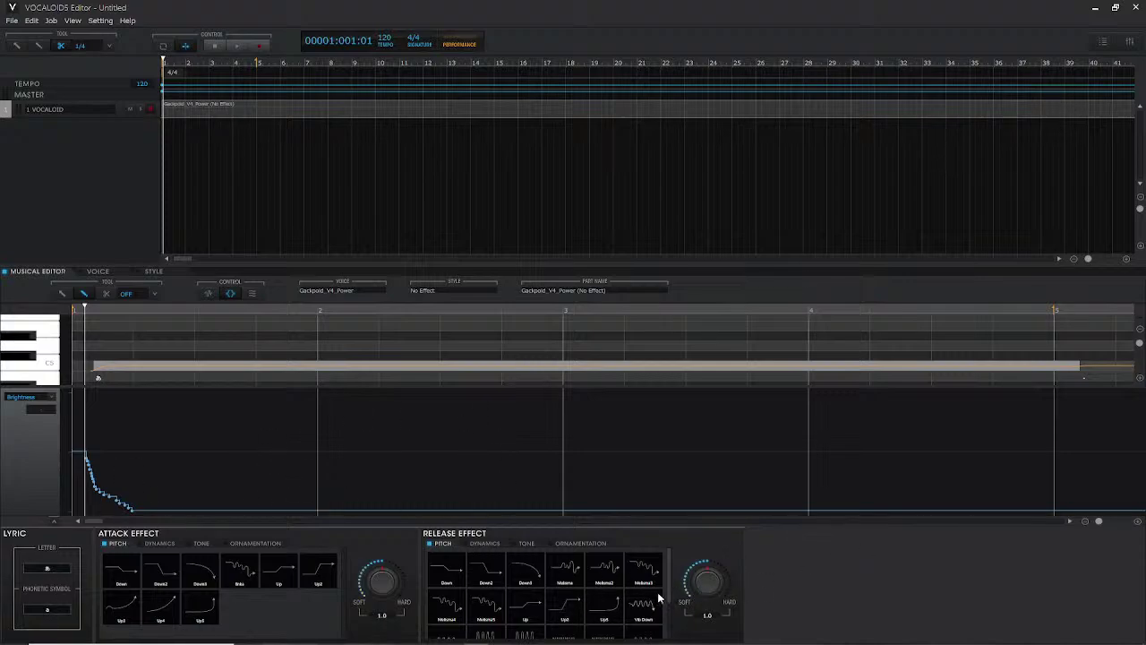
scroll(670, 592, down, 2)
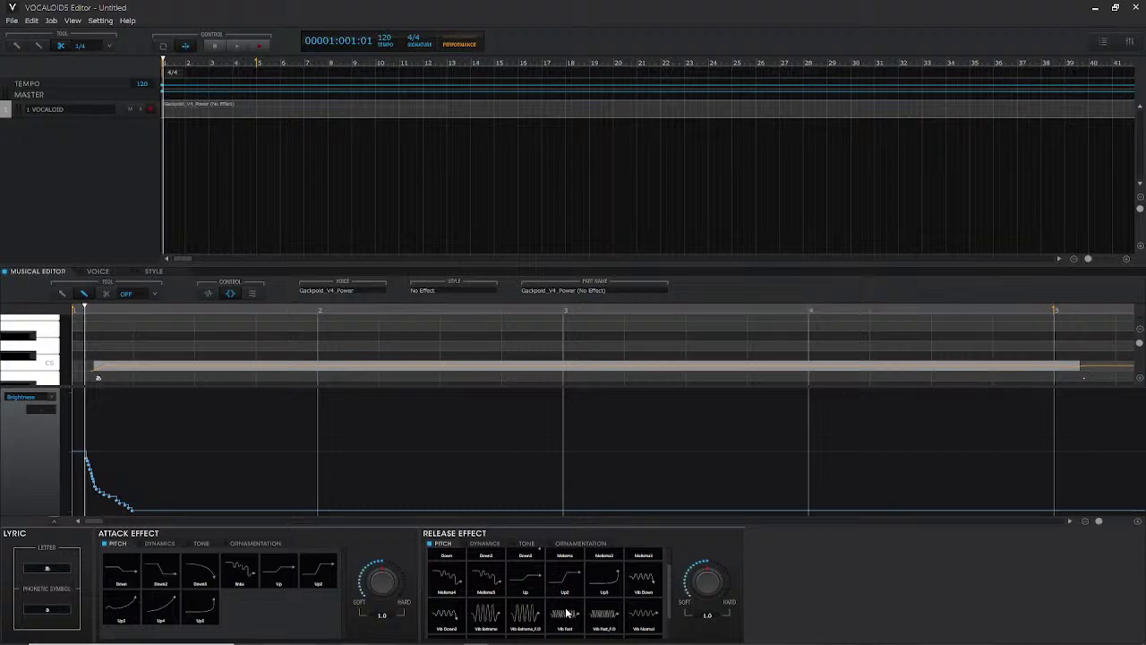
click(566, 613)
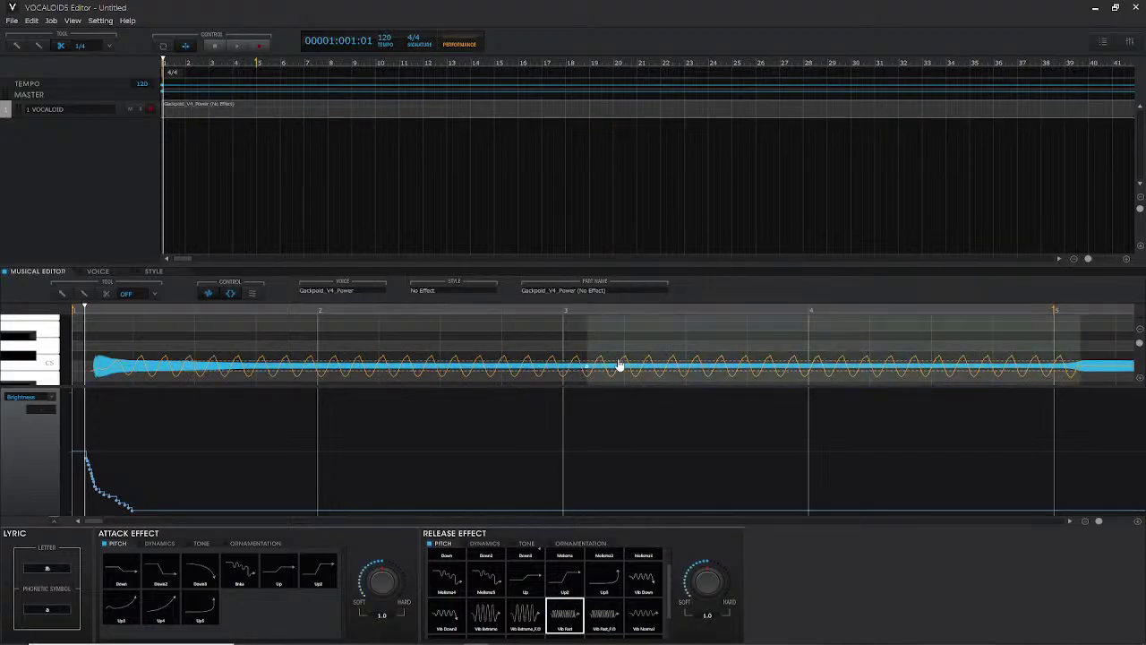
drag(620, 366, 924, 395)
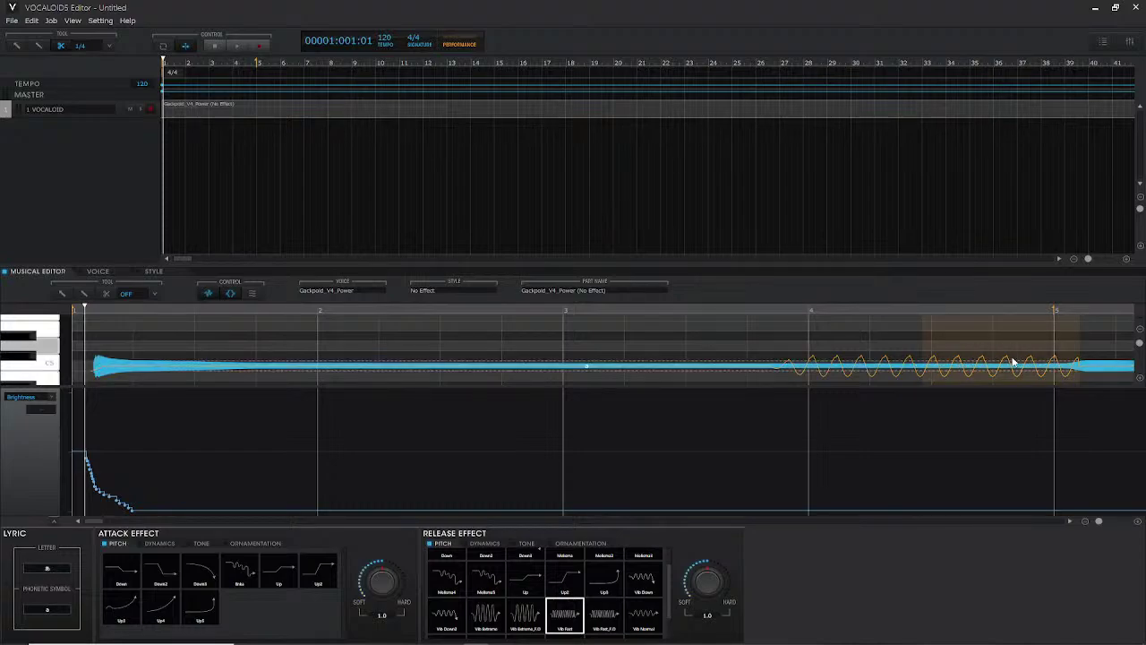
mouse_move(1012, 351)
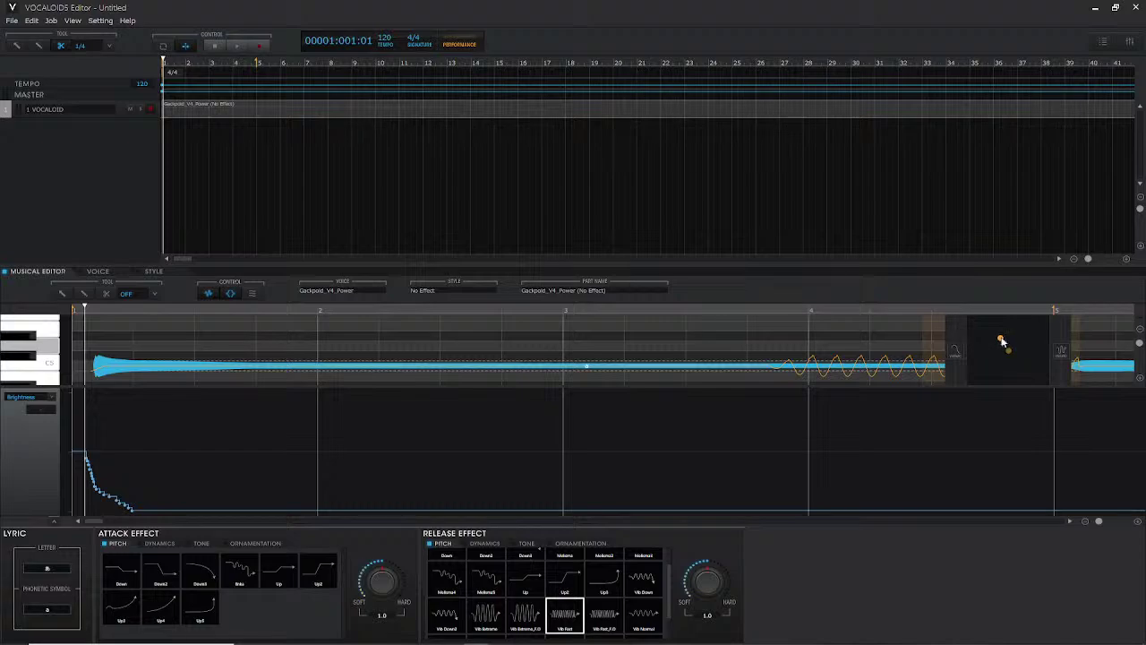
click(1001, 341)
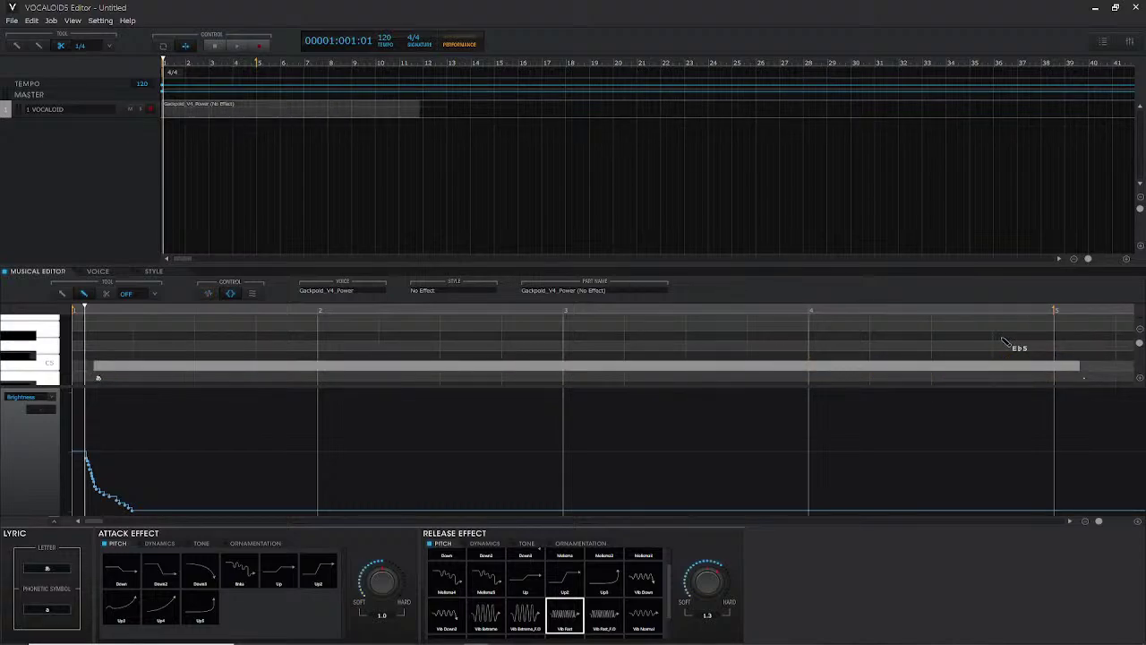
key(space)
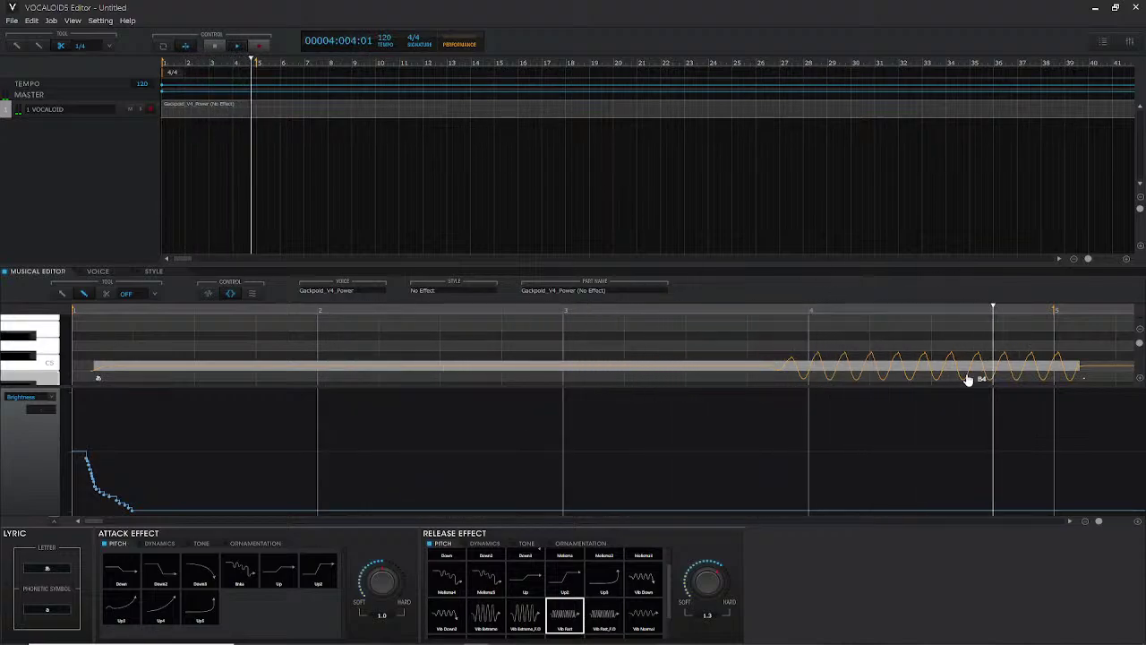
key(space)
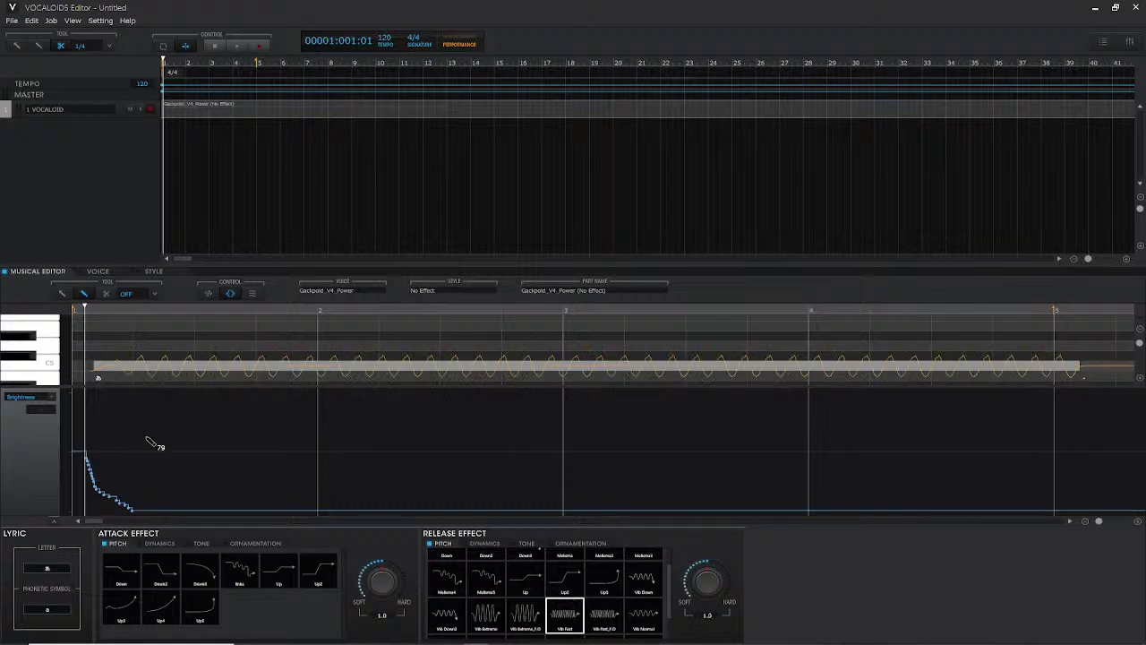
- Raise Brightness to about its maximum and drop Dynamics to about 6 at the note's start, and play the result
click(113, 454)
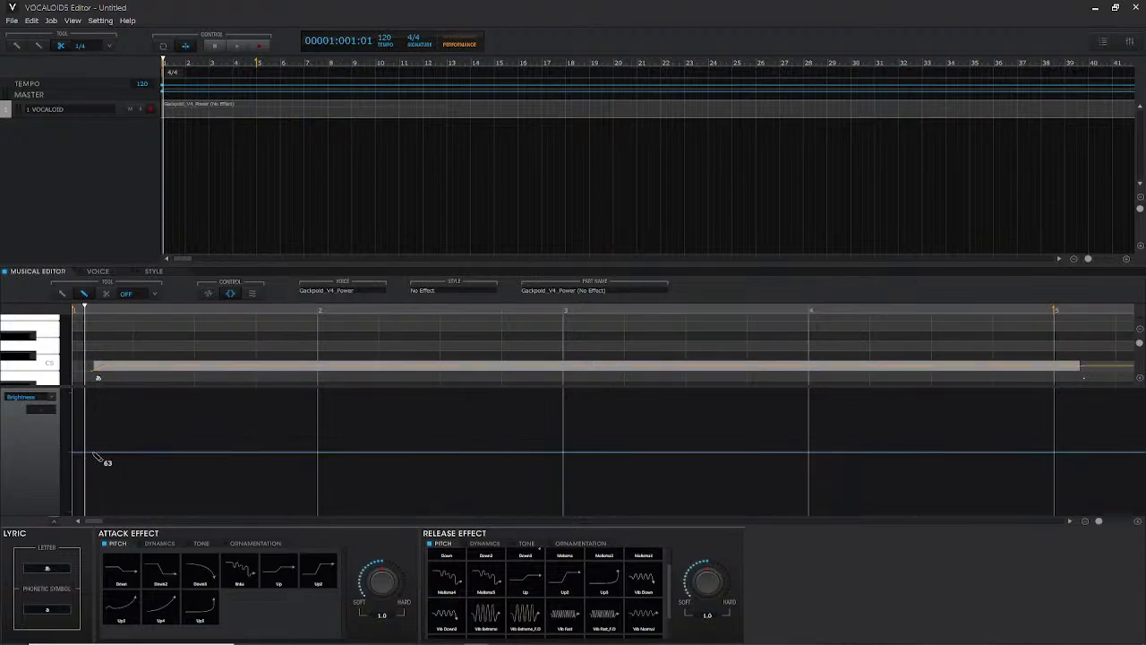
drag(94, 452, 110, 394)
click(21, 398)
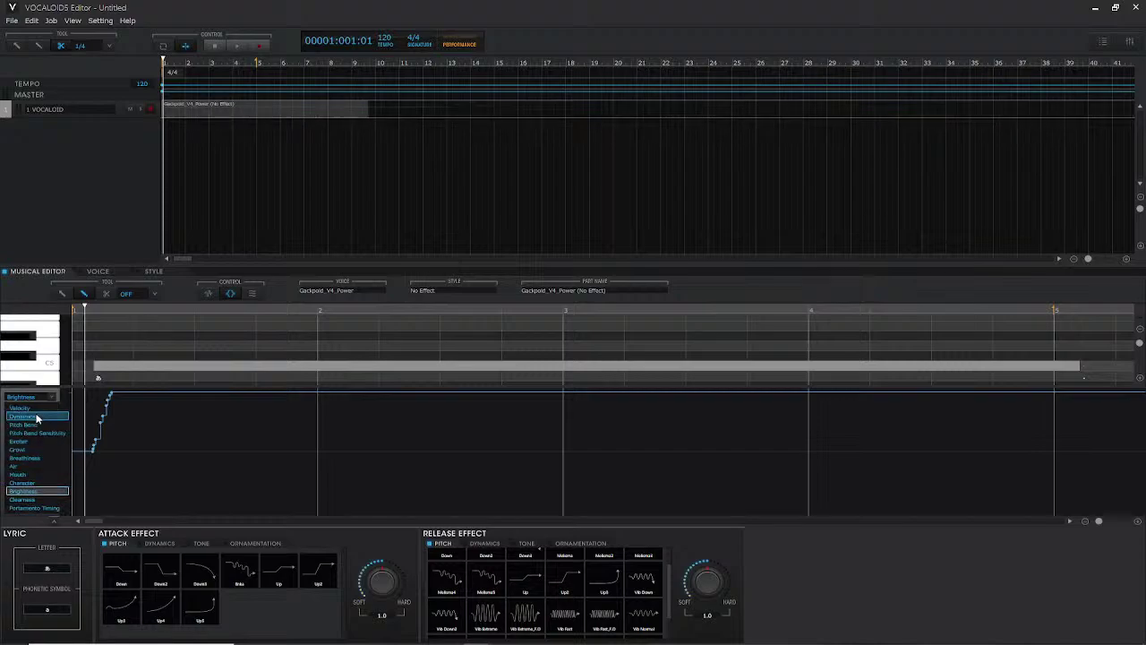
click(34, 416)
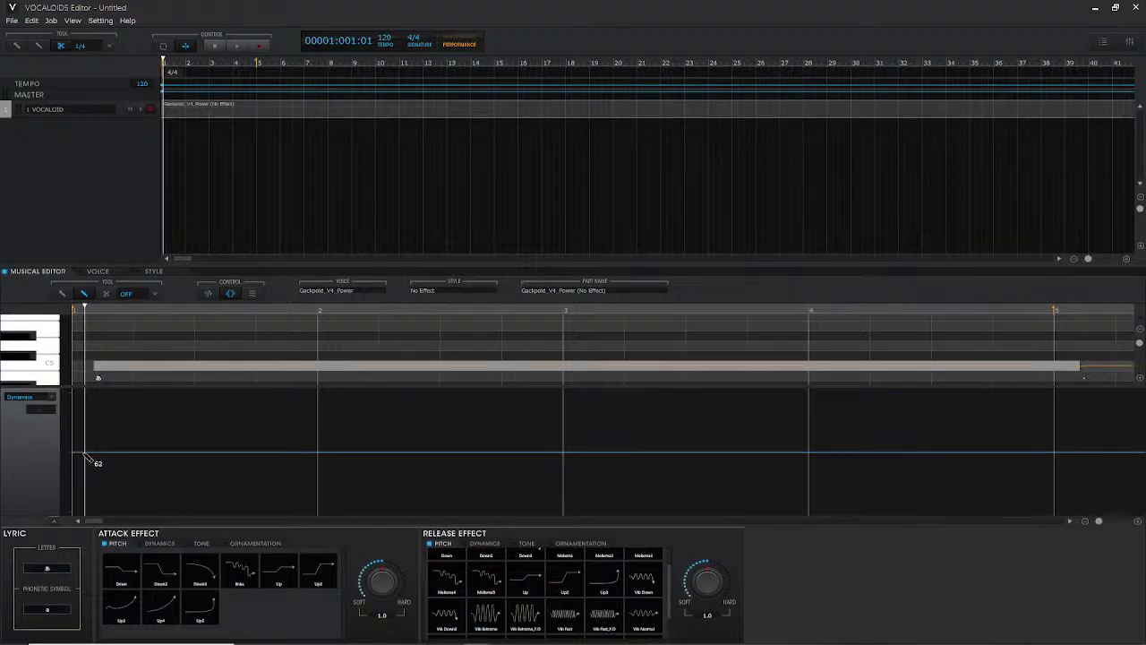
drag(85, 457, 112, 507)
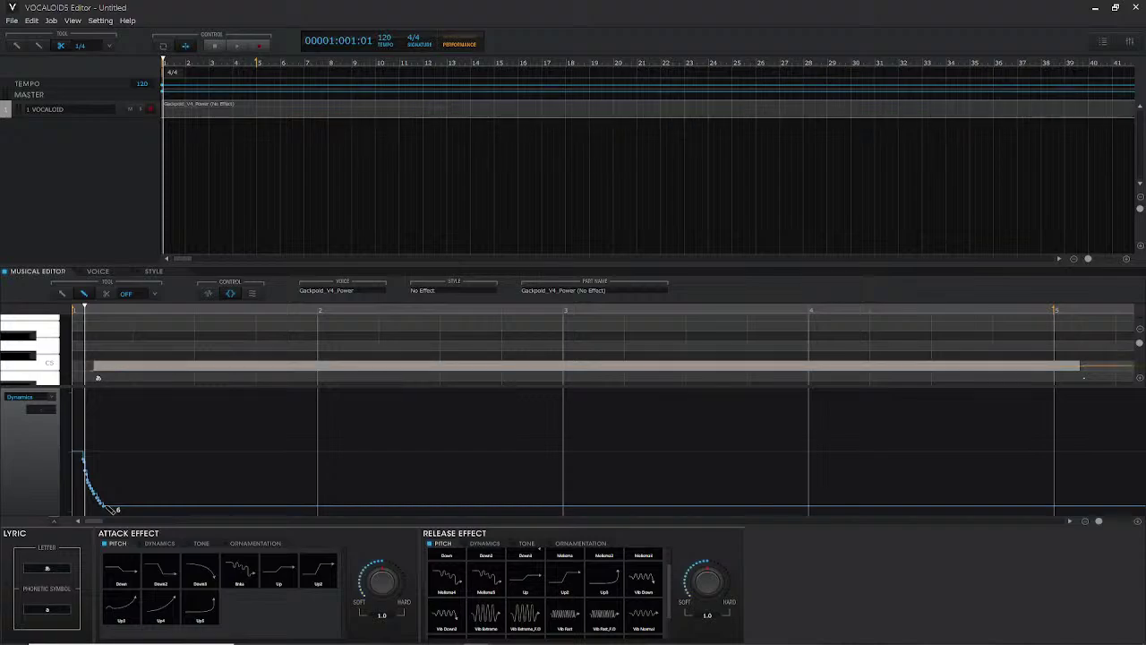
key(space)
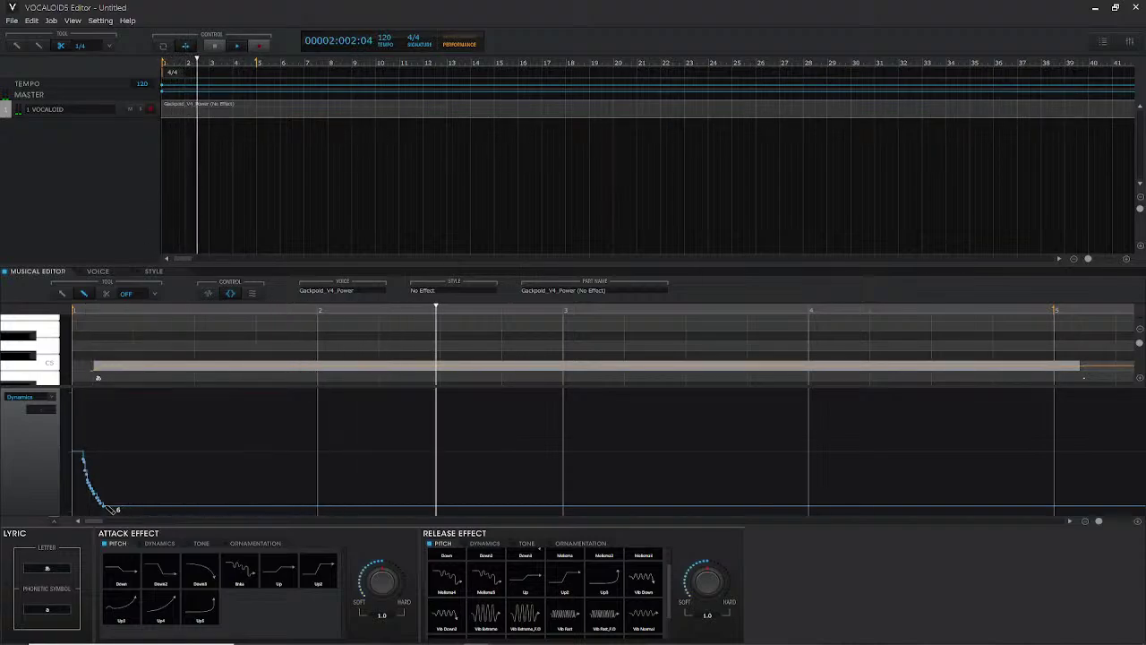
key(space)
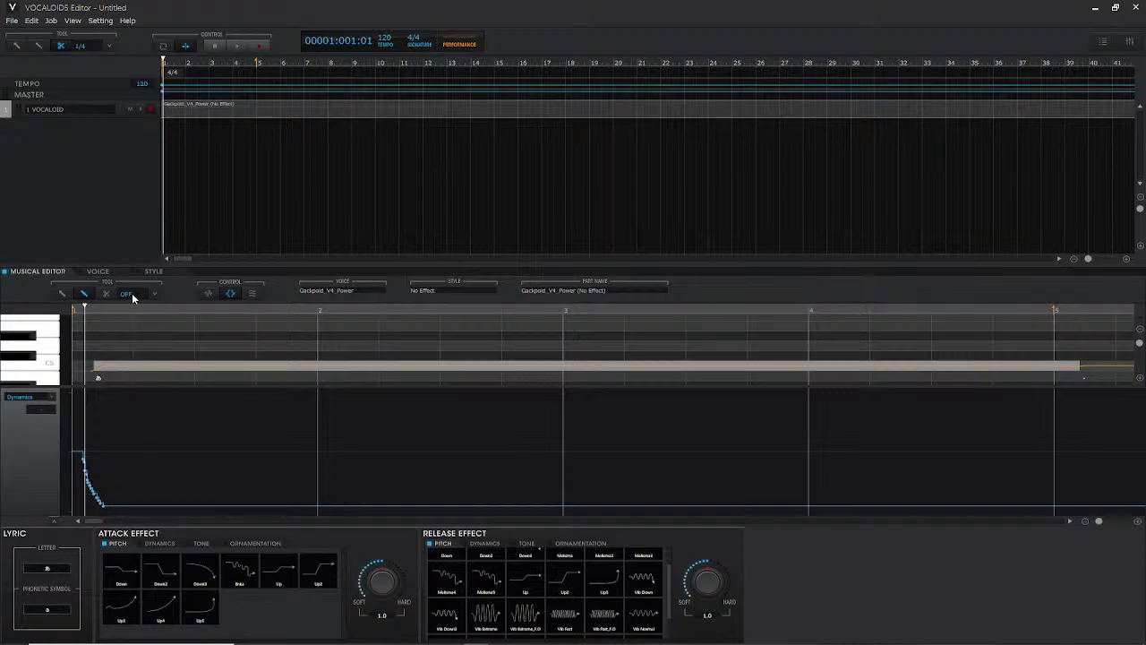
- Split the first C5 note at measure 3 and lower its first half to C4
click(105, 292)
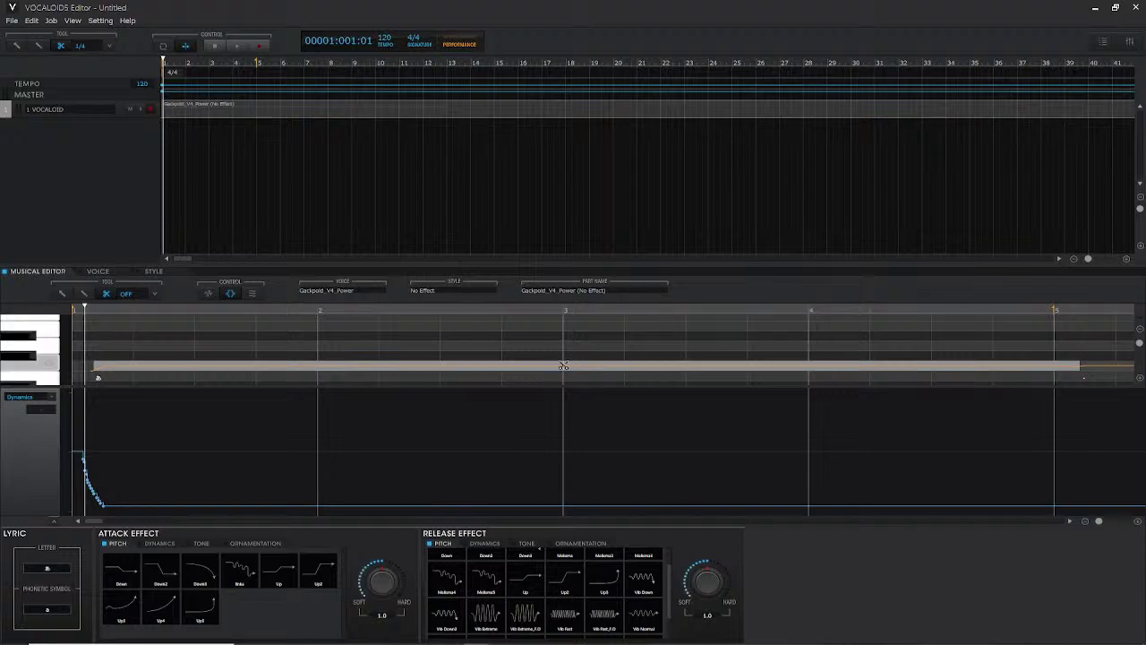
click(563, 365)
click(83, 294)
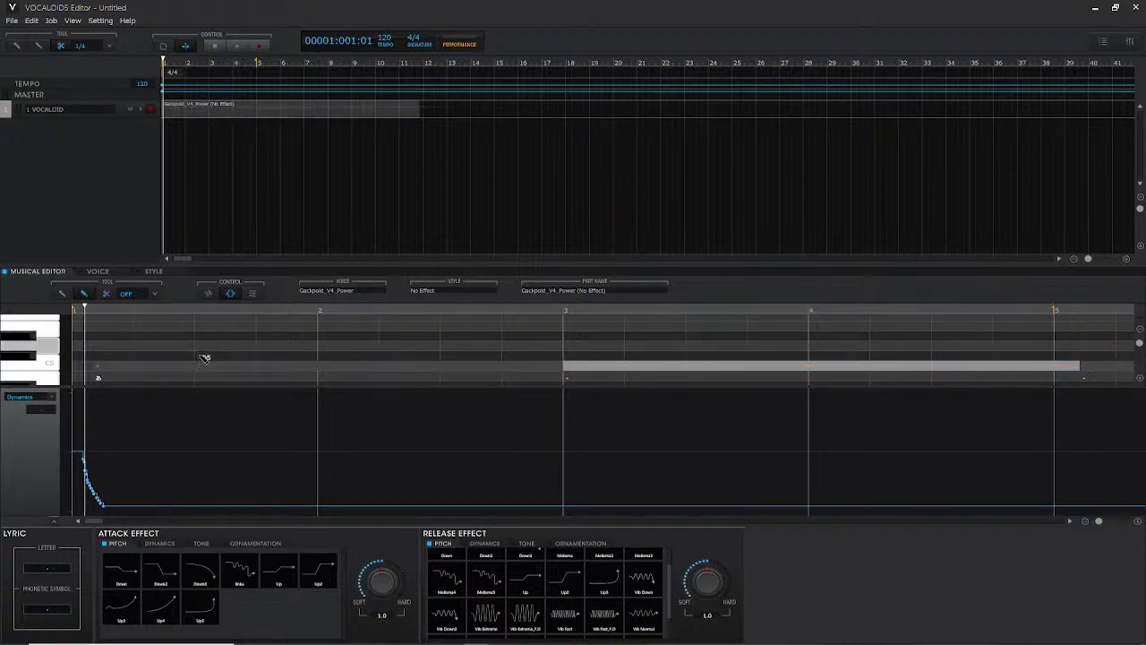
click(206, 366)
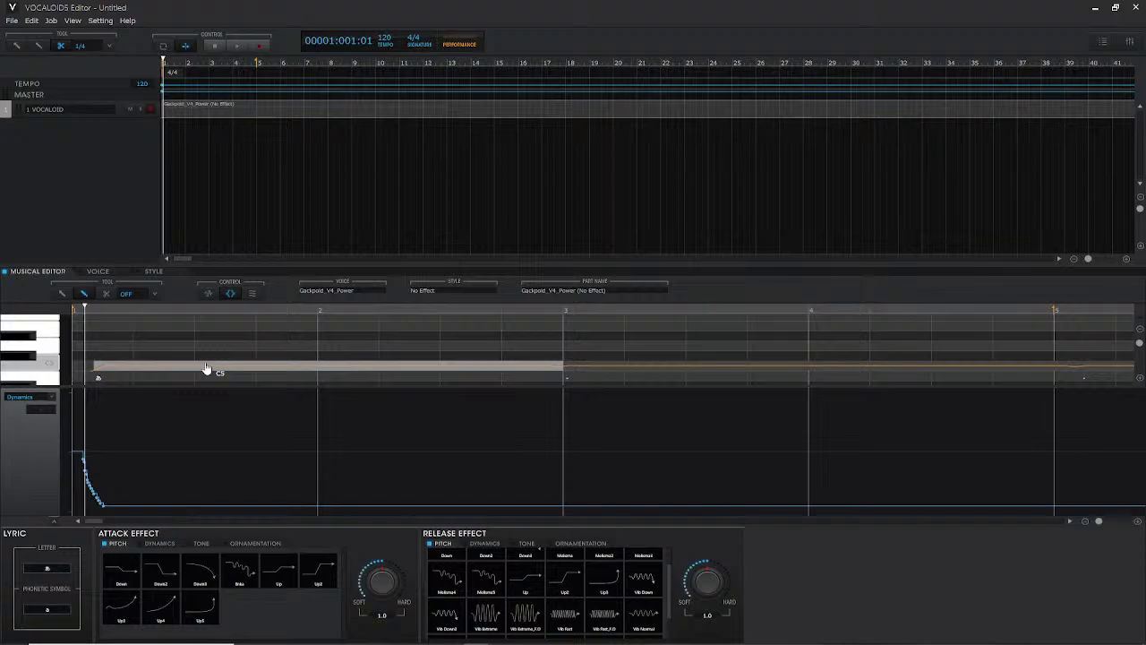
key(Delete)
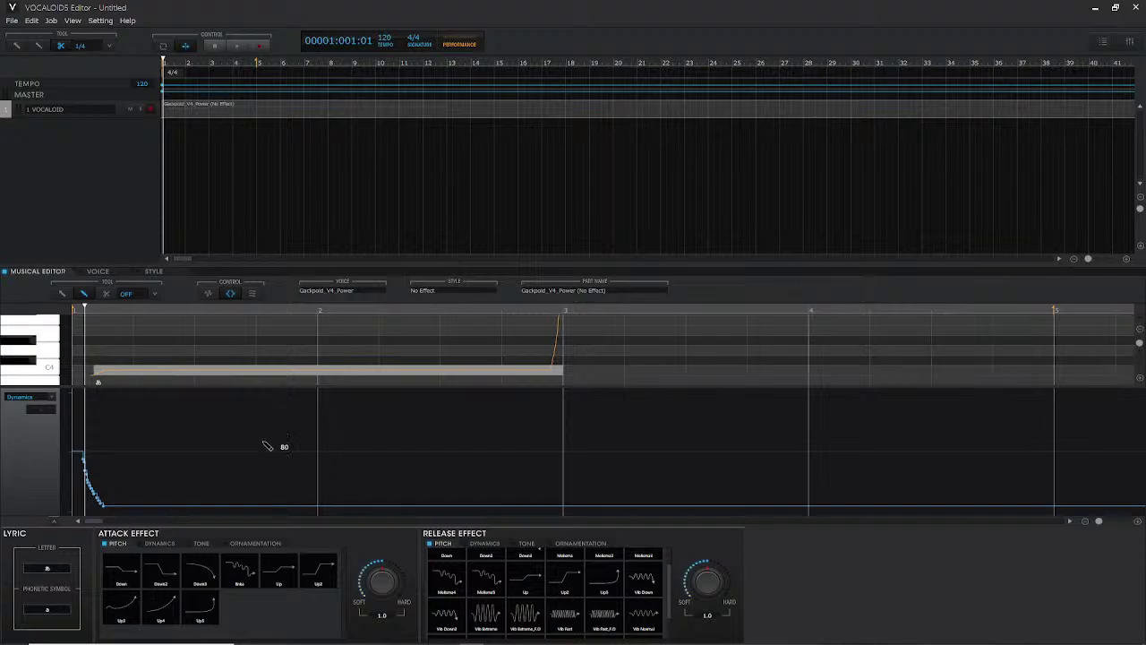
- Hide the attack and release effects and set the lyric of the C5 note at measure 3 to "me"
click(230, 294)
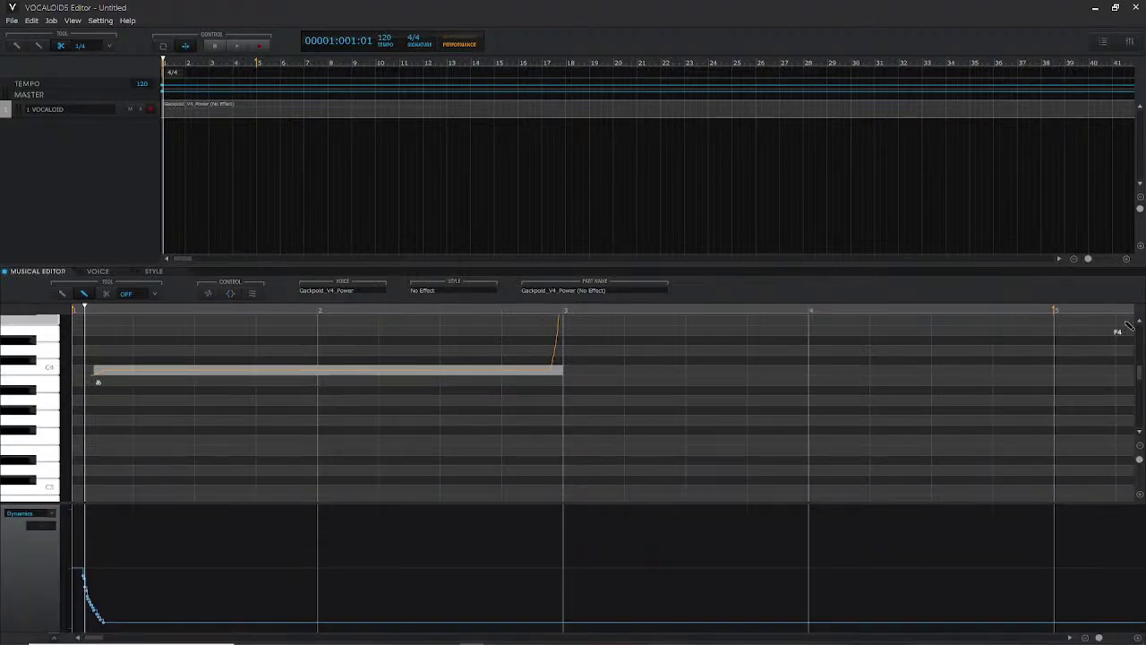
click(1140, 325)
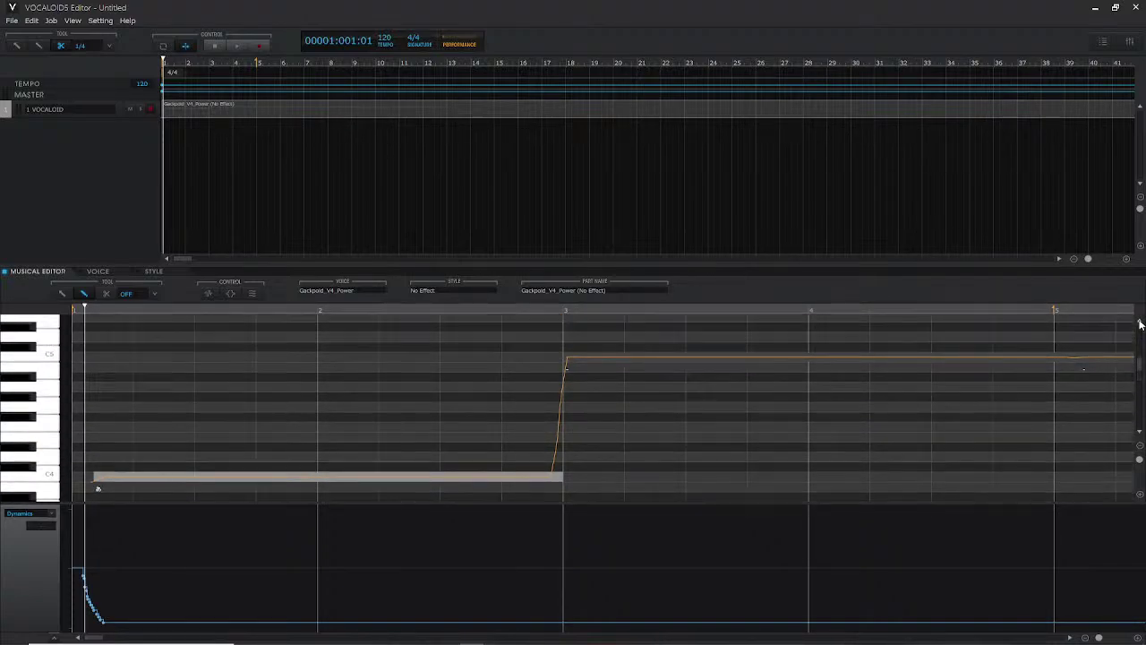
click(612, 360)
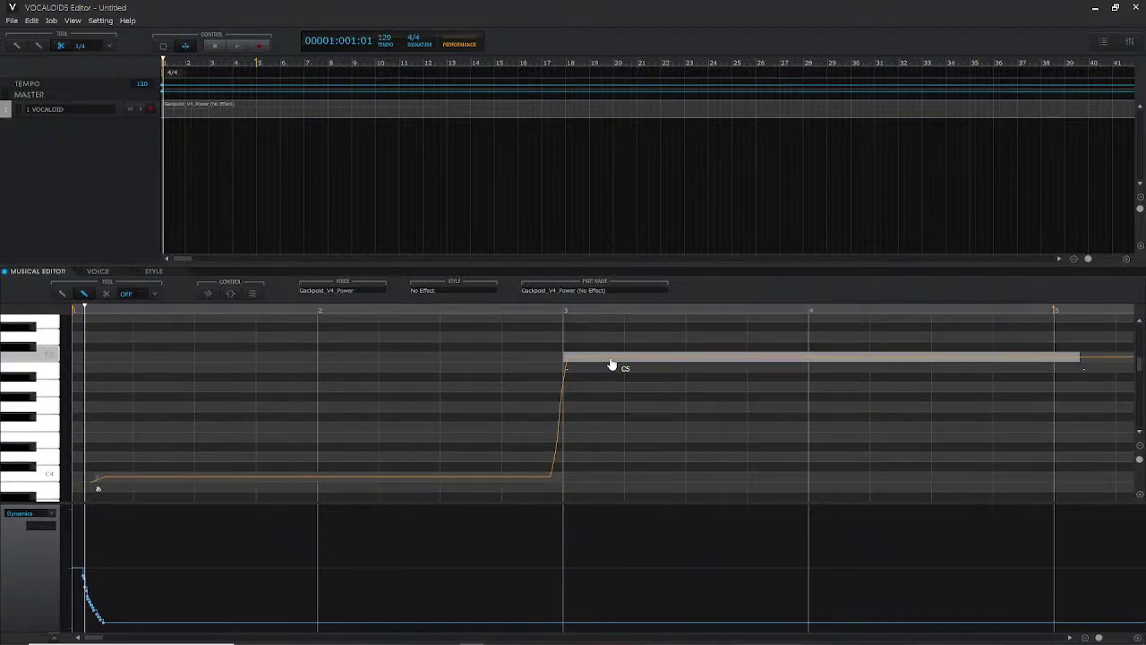
drag(616, 371, 569, 370)
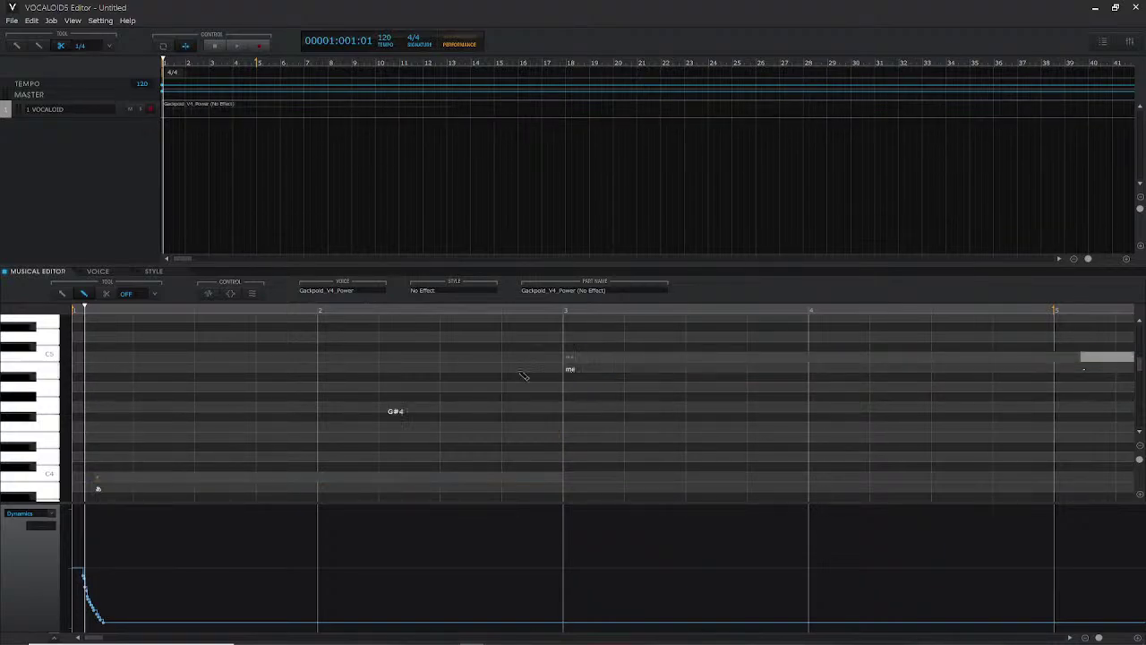
- Redraw Dynamics with the Pencil tool as a gradual rise over the C4 note, falling to about 22 just before measure 3
right_click(129, 548)
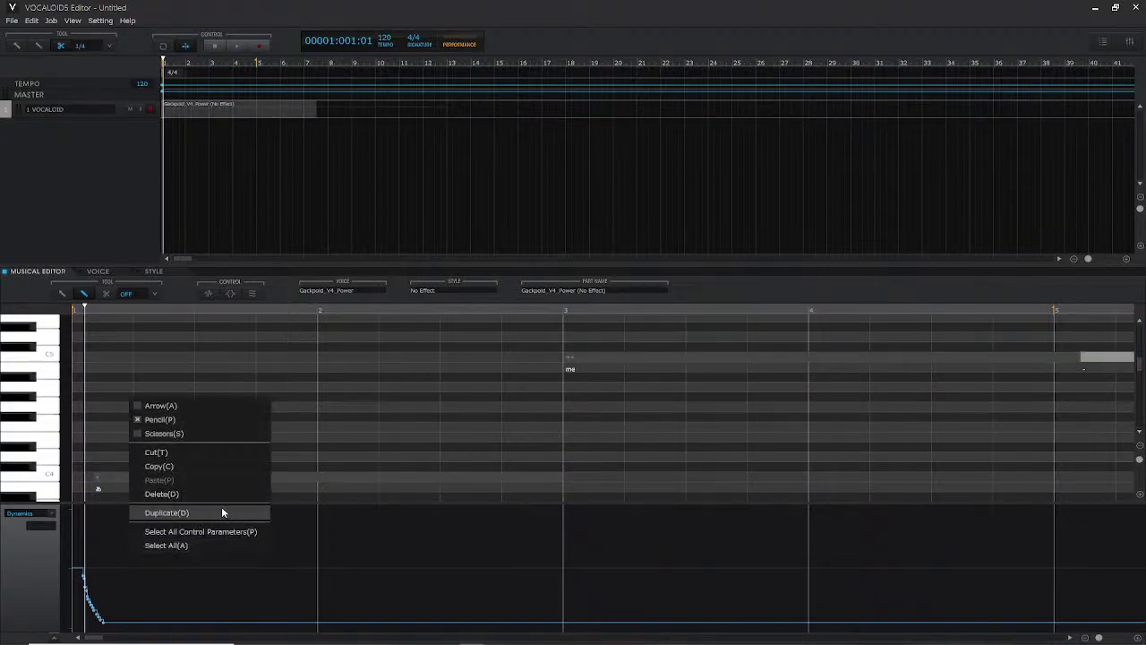
click(201, 417)
mouse_move(87, 575)
mouse_down()
mouse_move(474, 568)
mouse_move(79, 598)
mouse_move(79, 625)
mouse_move(466, 529)
mouse_move(497, 537)
mouse_move(526, 601)
mouse_move(567, 614)
mouse_up()
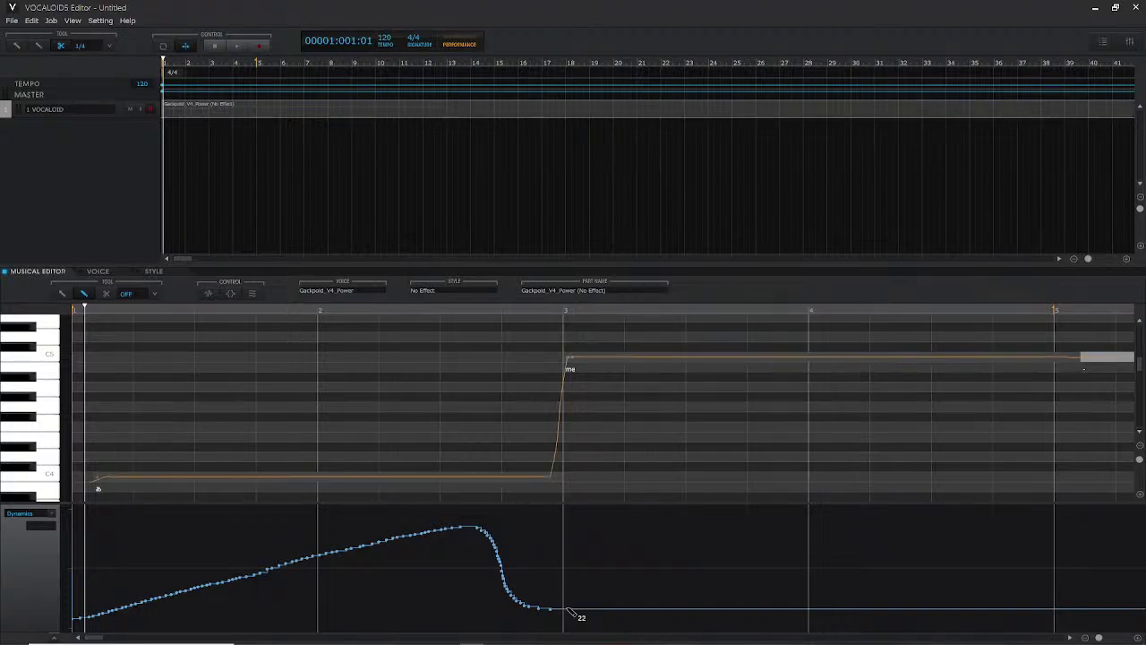
- Redraw Brightness to rise to about 99 over the C4 note and fall to near its minimum at measure 3
click(27, 515)
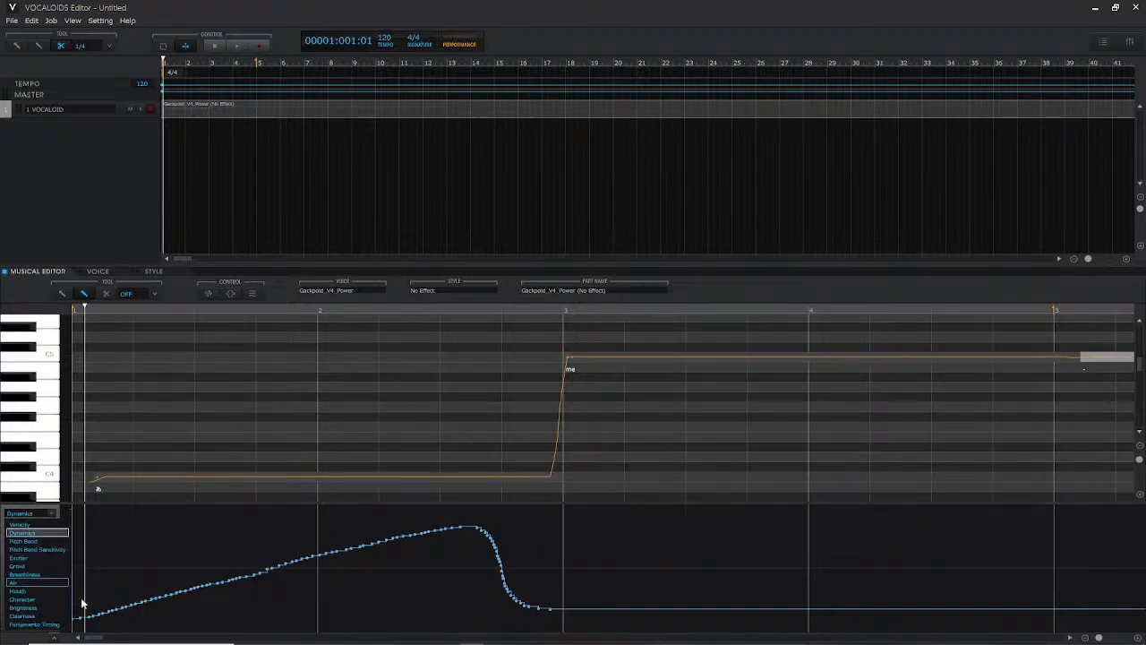
click(37, 611)
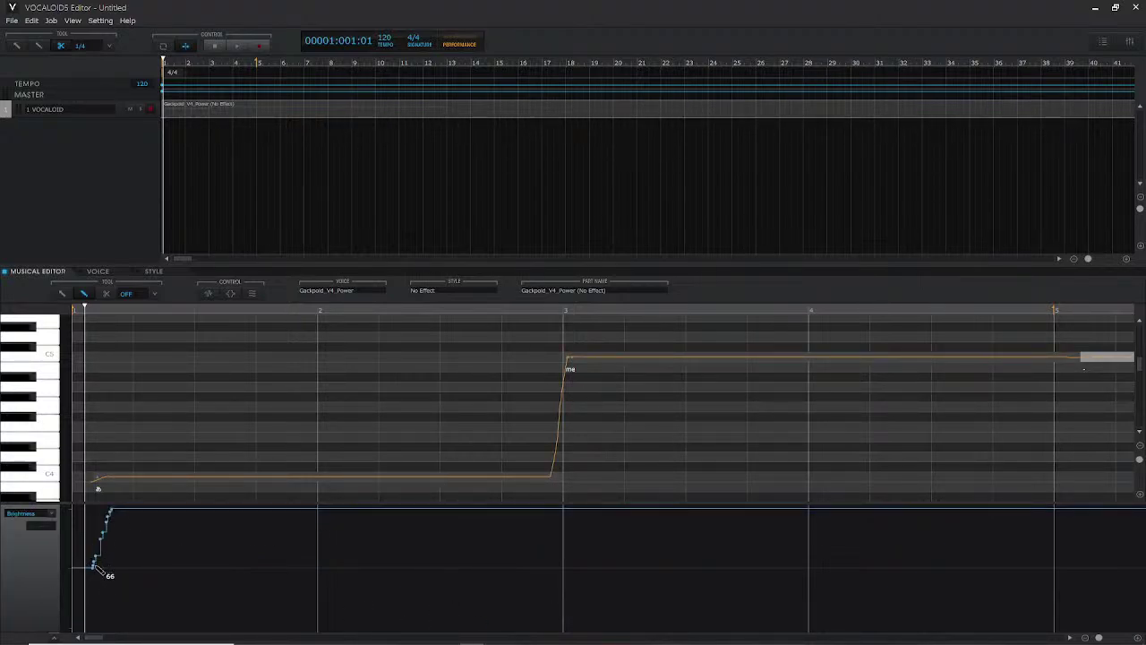
drag(96, 575, 123, 580)
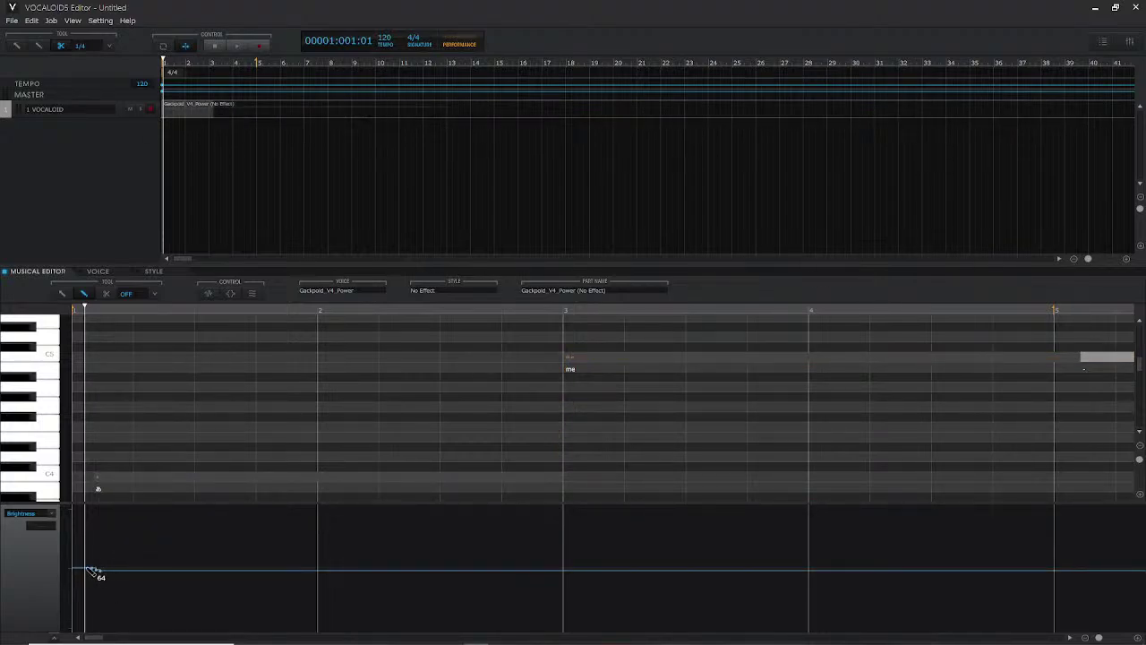
drag(87, 557, 145, 536)
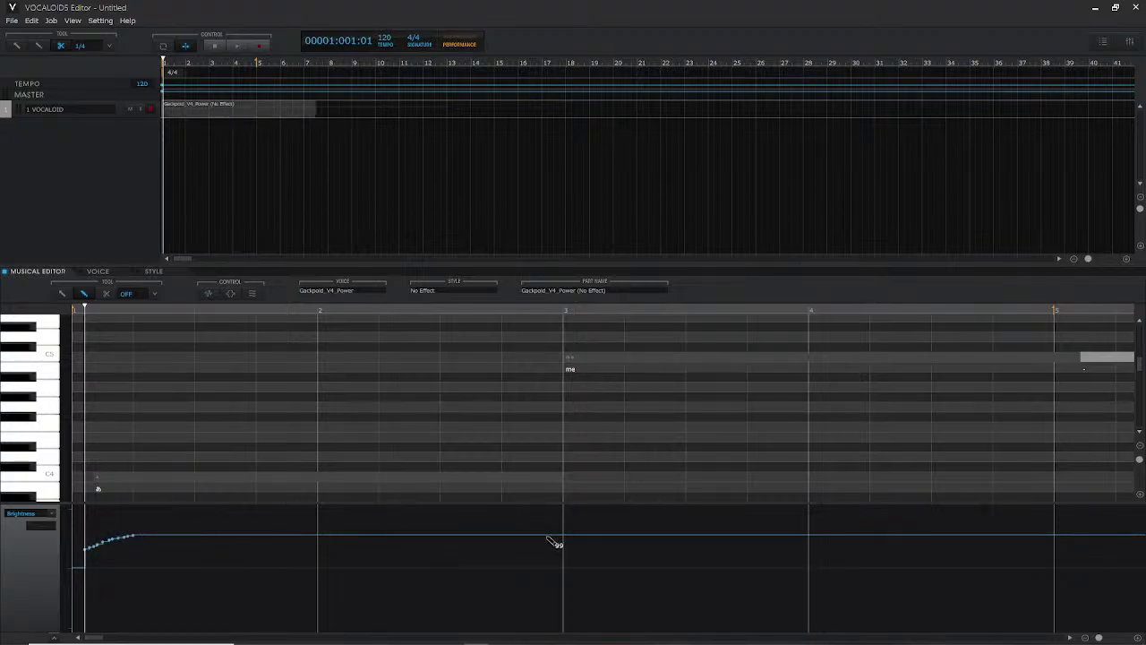
drag(548, 537, 567, 618)
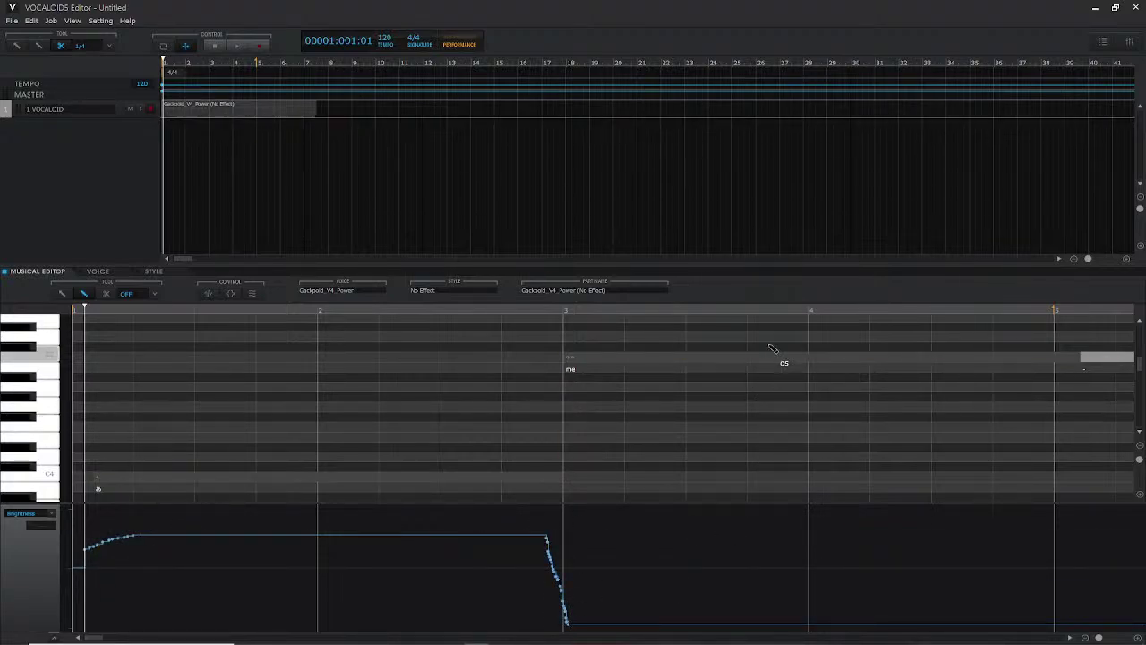
- Apply the Vib Normal pitch release effect to the C5 note "me" at measure 3
click(796, 362)
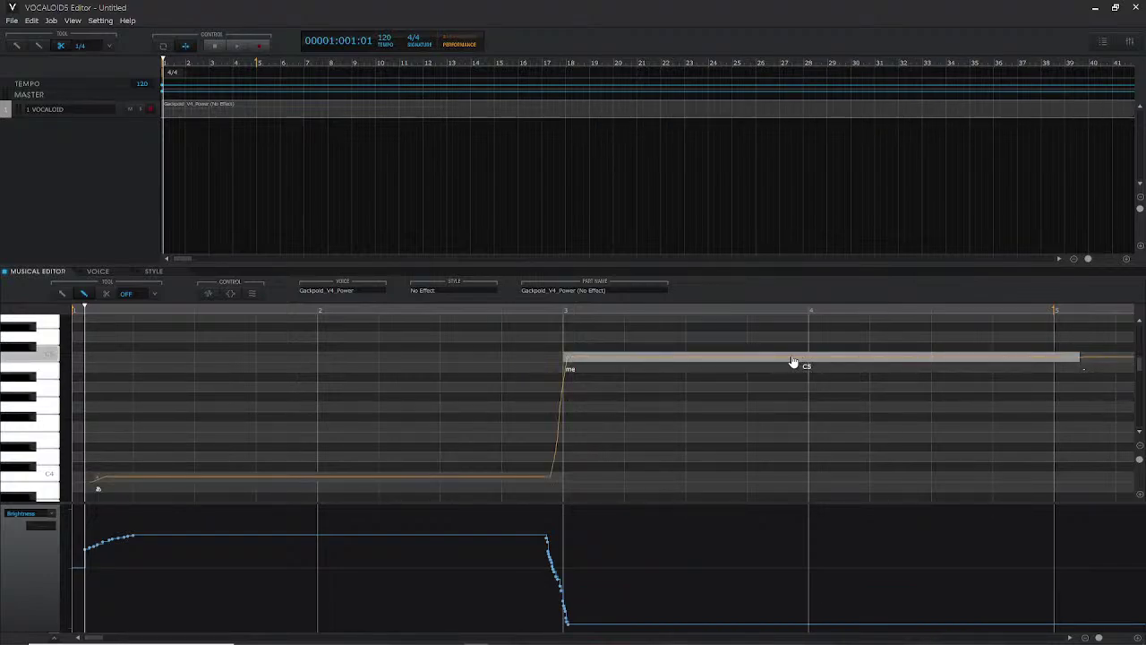
key(ctrl+i)
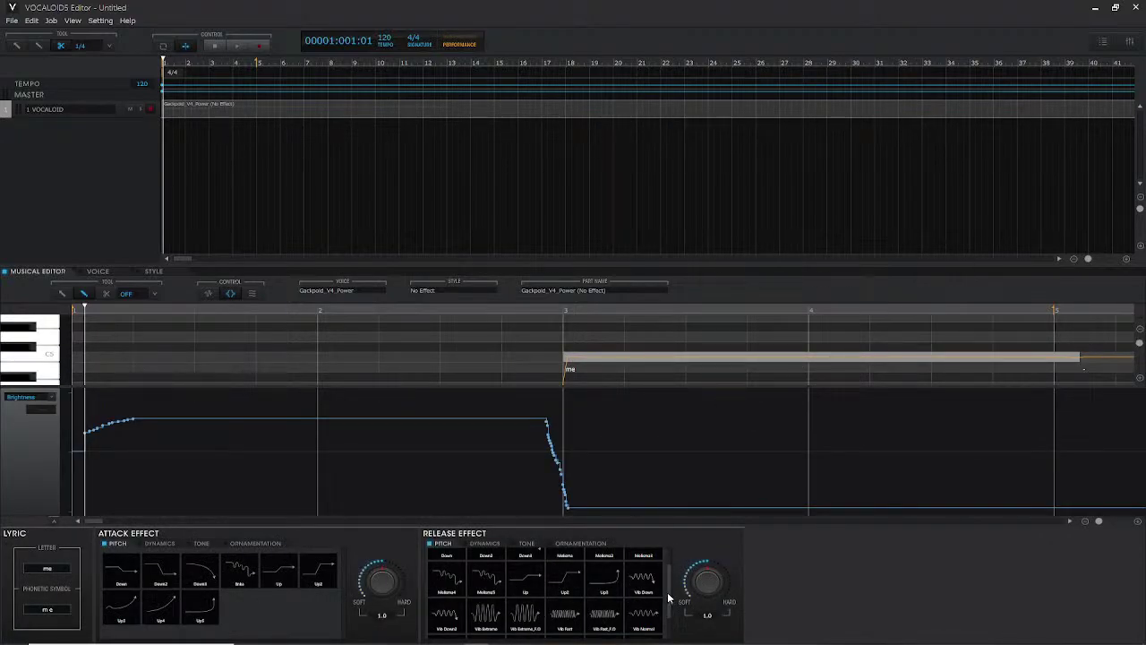
drag(669, 599, 672, 613)
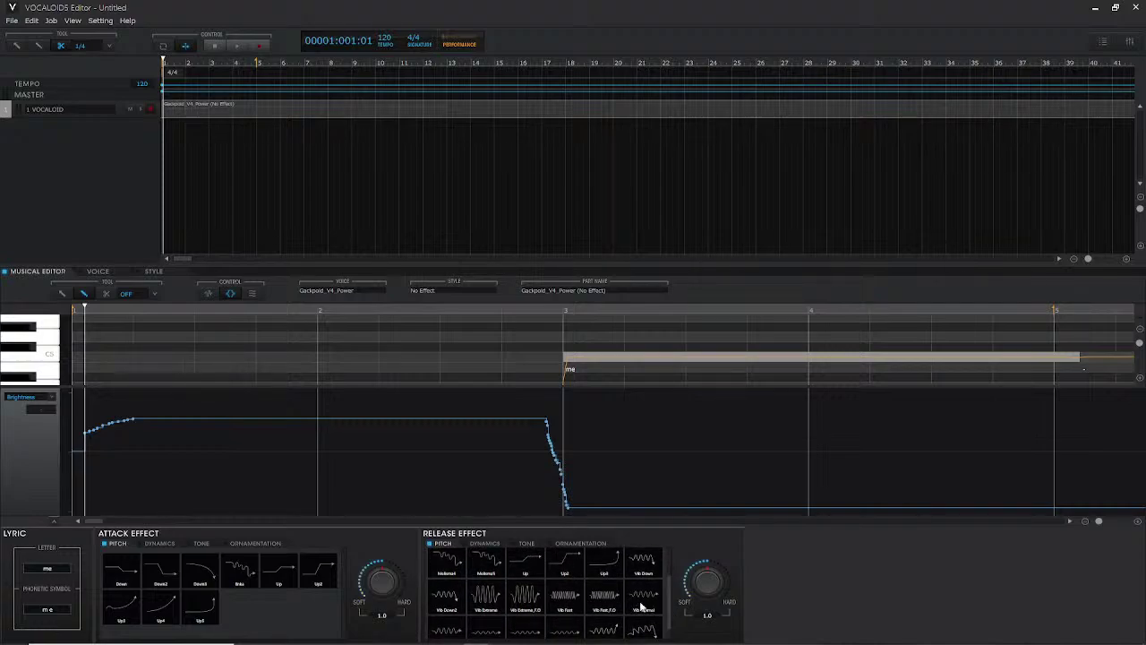
click(641, 607)
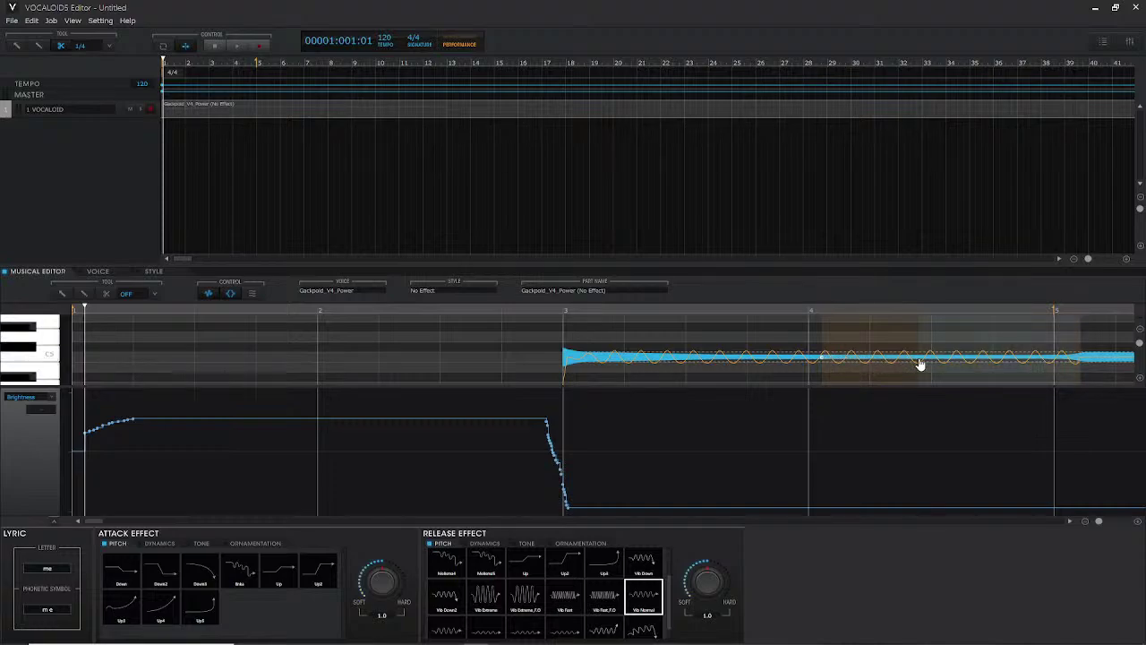
- Try a longer vibrato at intensity 1.5 on the "me" note, play the result and undo the vibrato
click(920, 364)
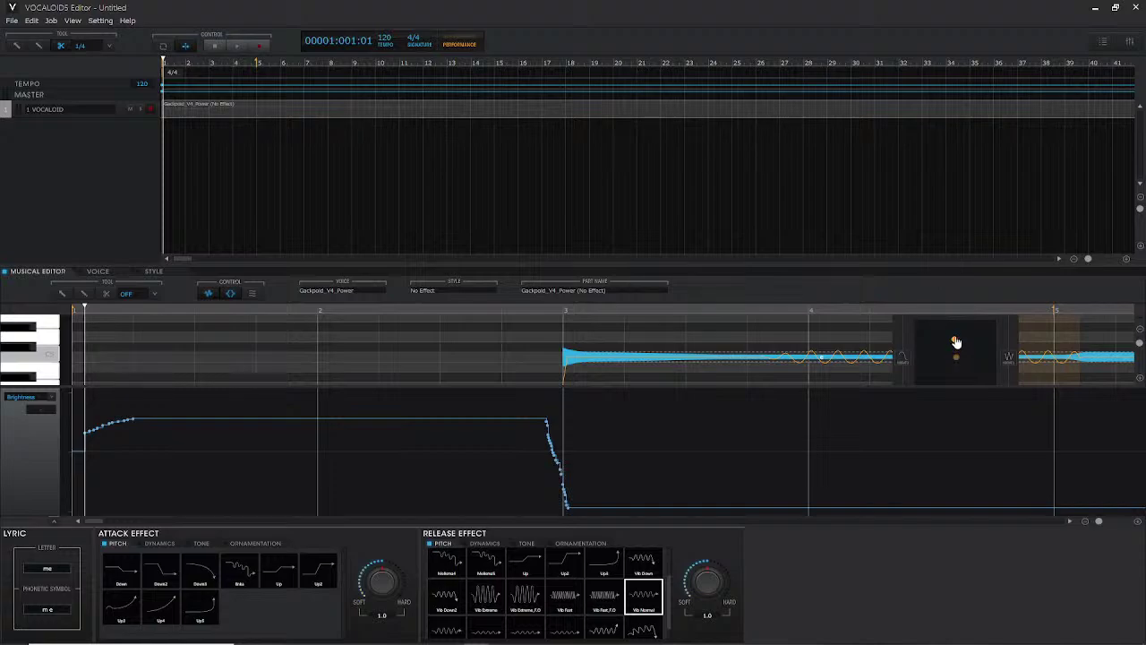
click(952, 338)
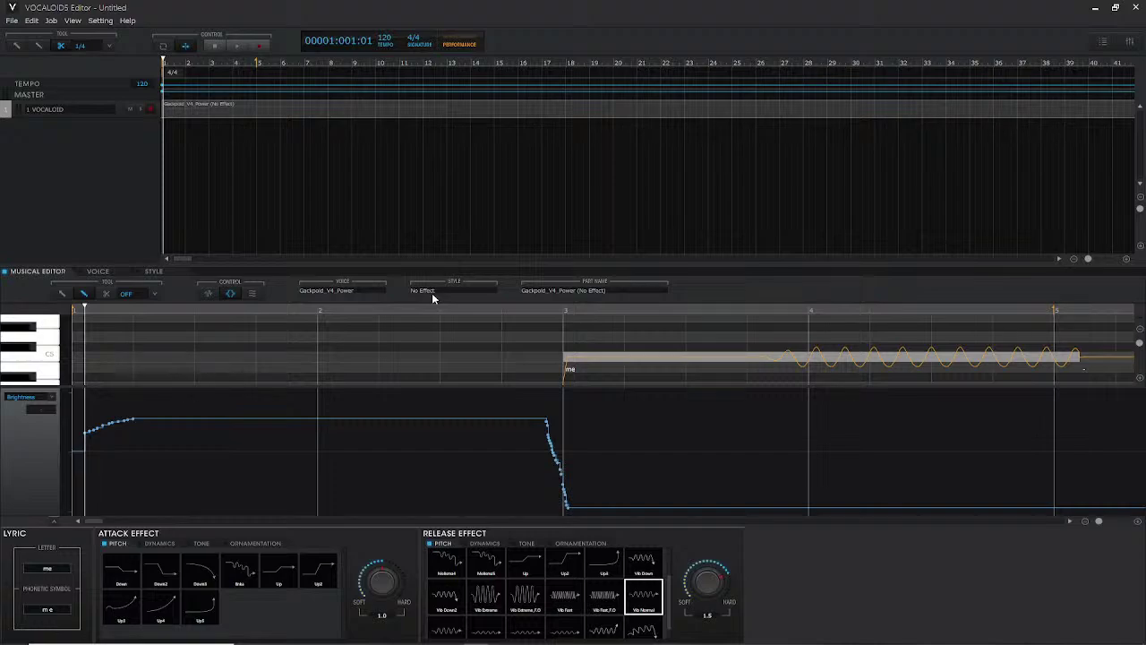
key(space)
key(ctrl+z)
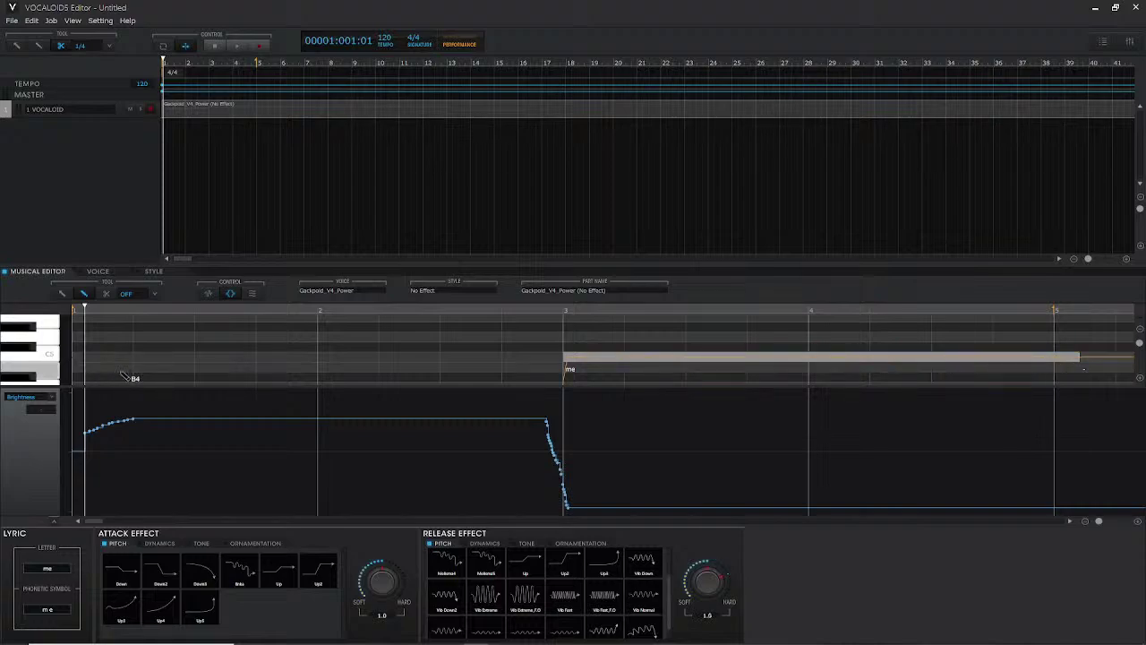
- Open the pinned Judgment Of Corruption project without saving the current test sequence
click(13, 21)
click(240, 405)
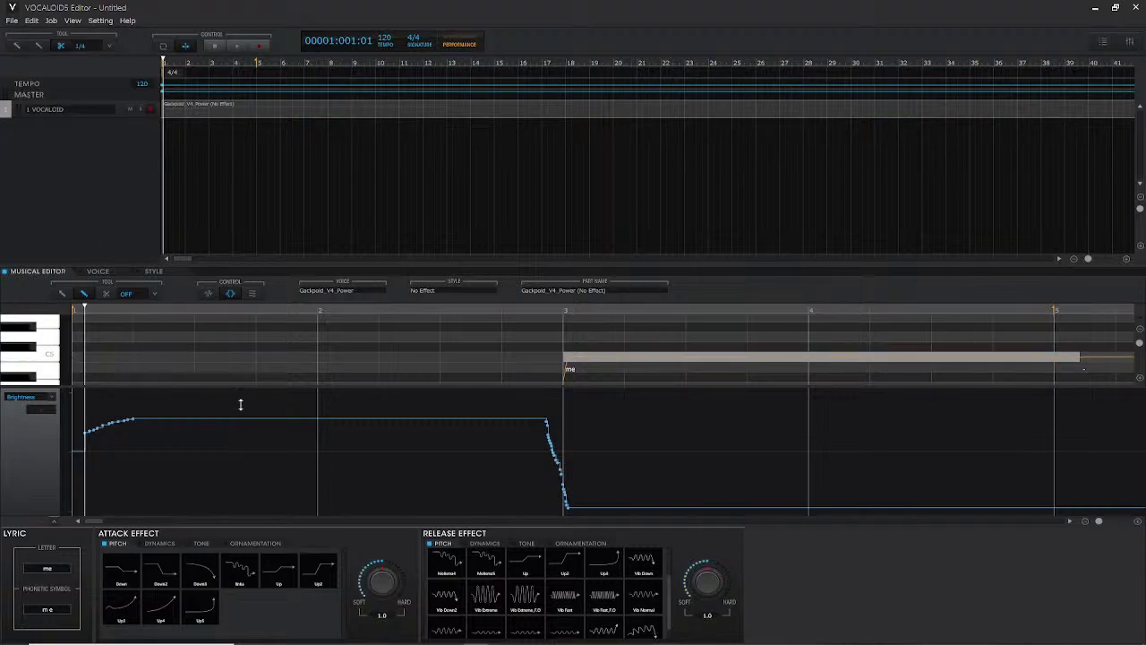
right_click(495, 642)
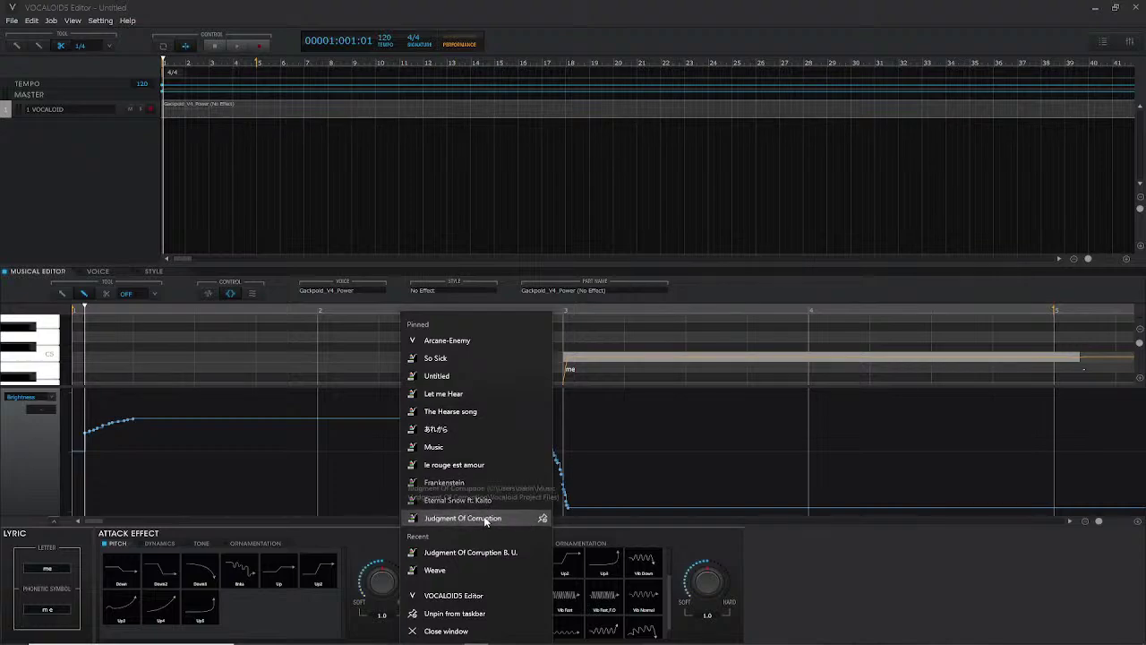
click(485, 518)
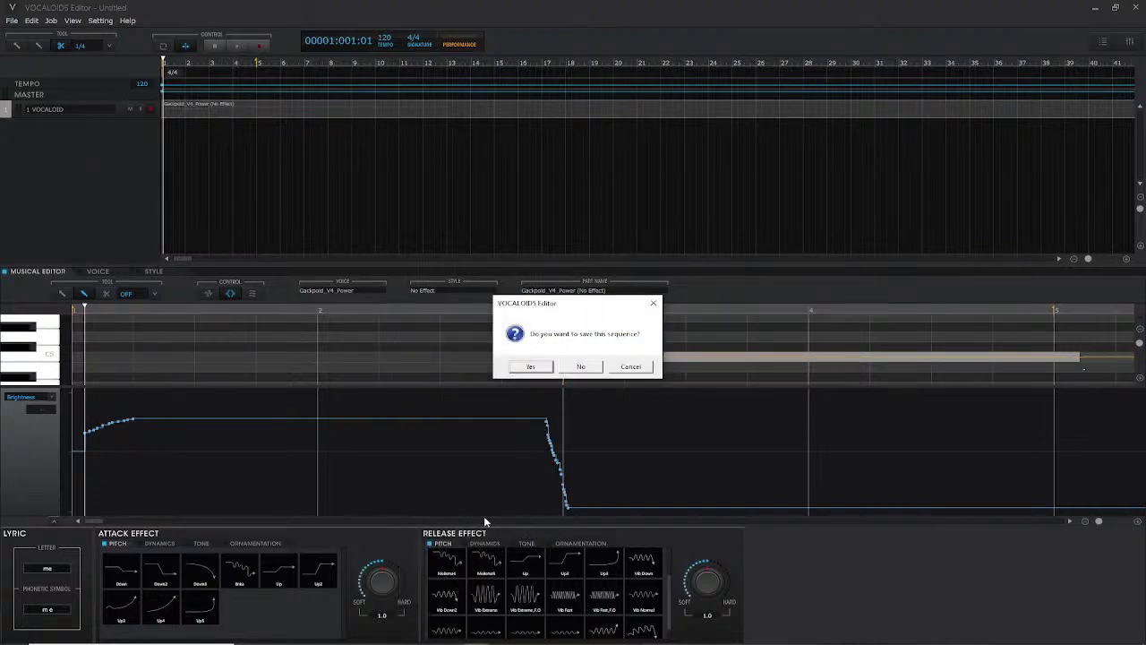
key(Escape)
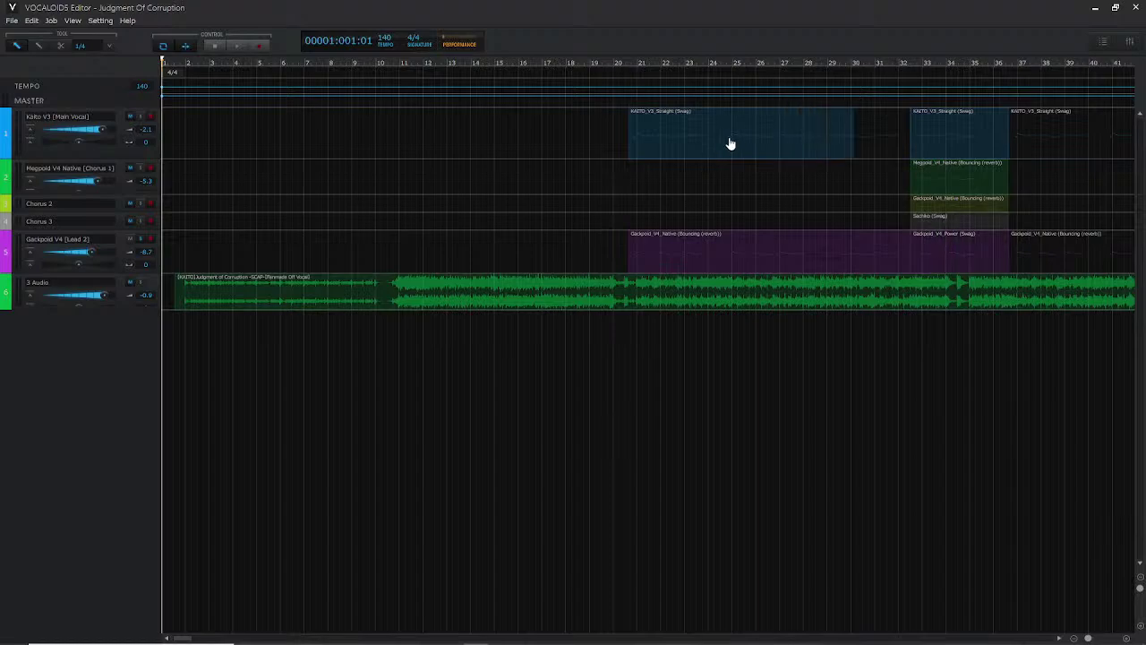
- Play the song from measure 20 beat 4 and open the first KAITO_V3_Straight part in the Musical Editor
click(637, 59)
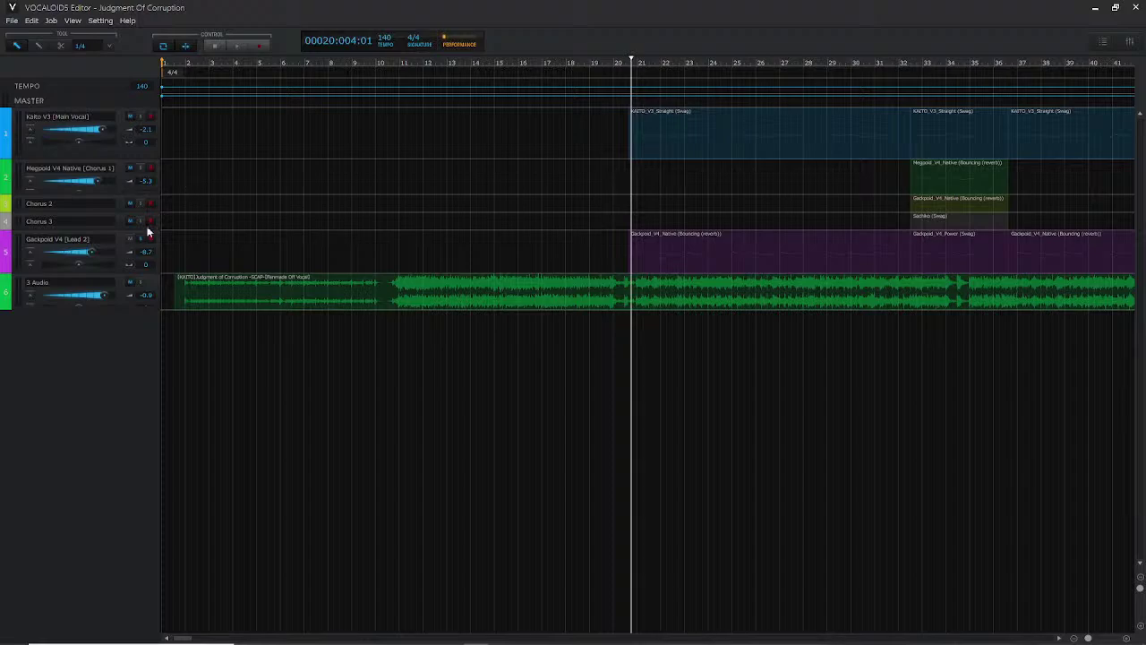
key(space)
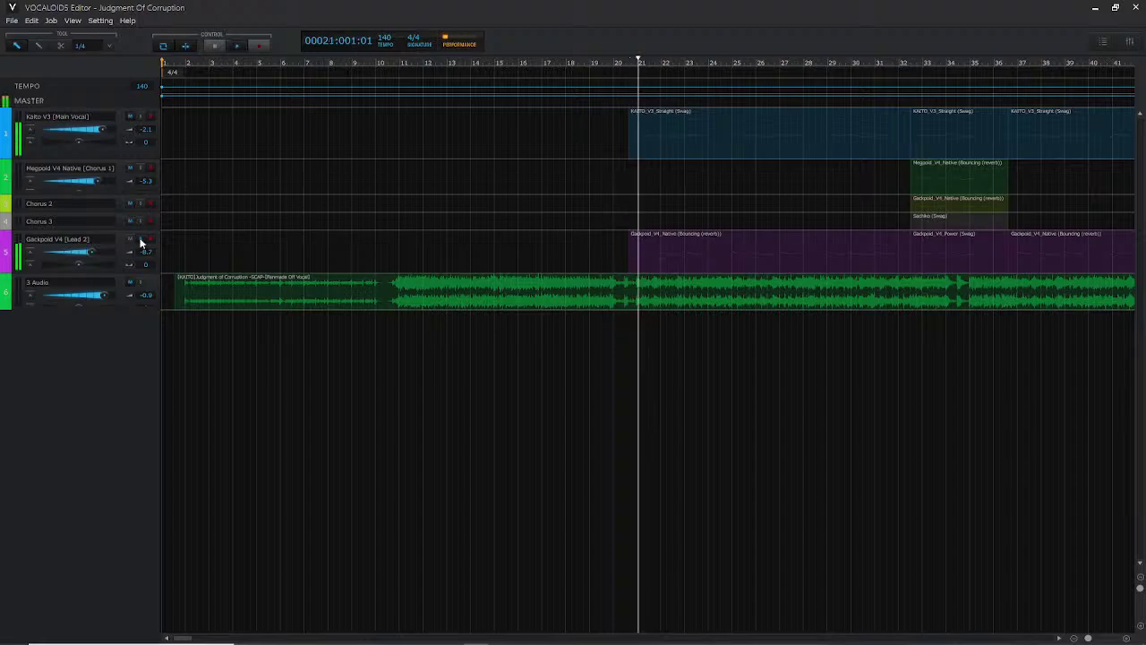
click(637, 151)
double_click(637, 151)
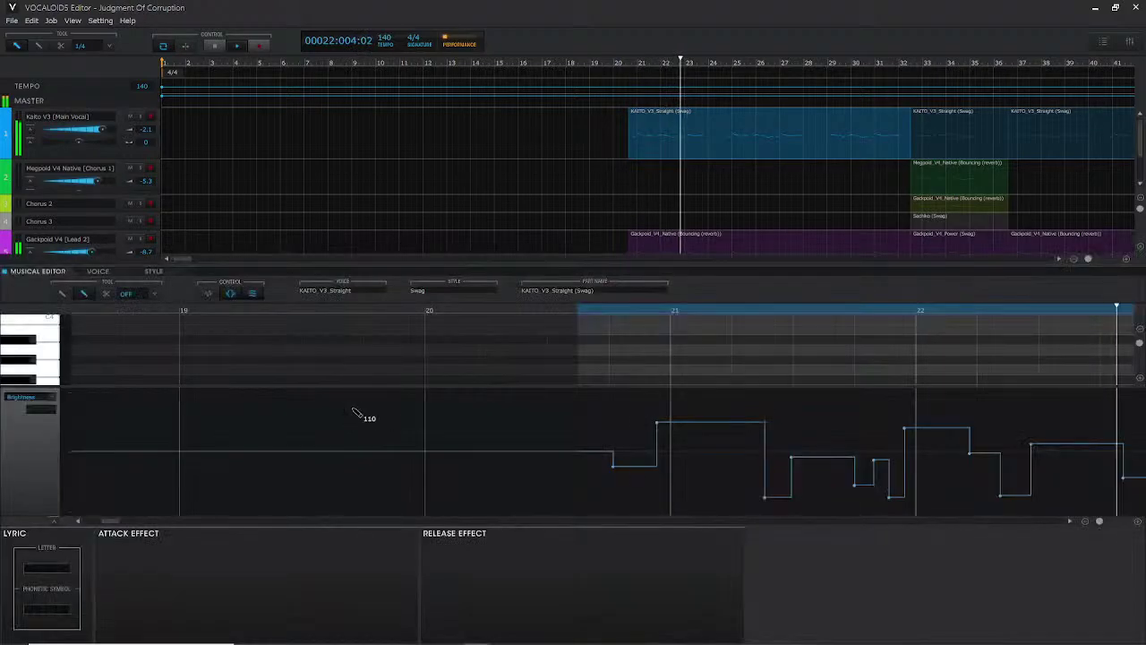
key(space)
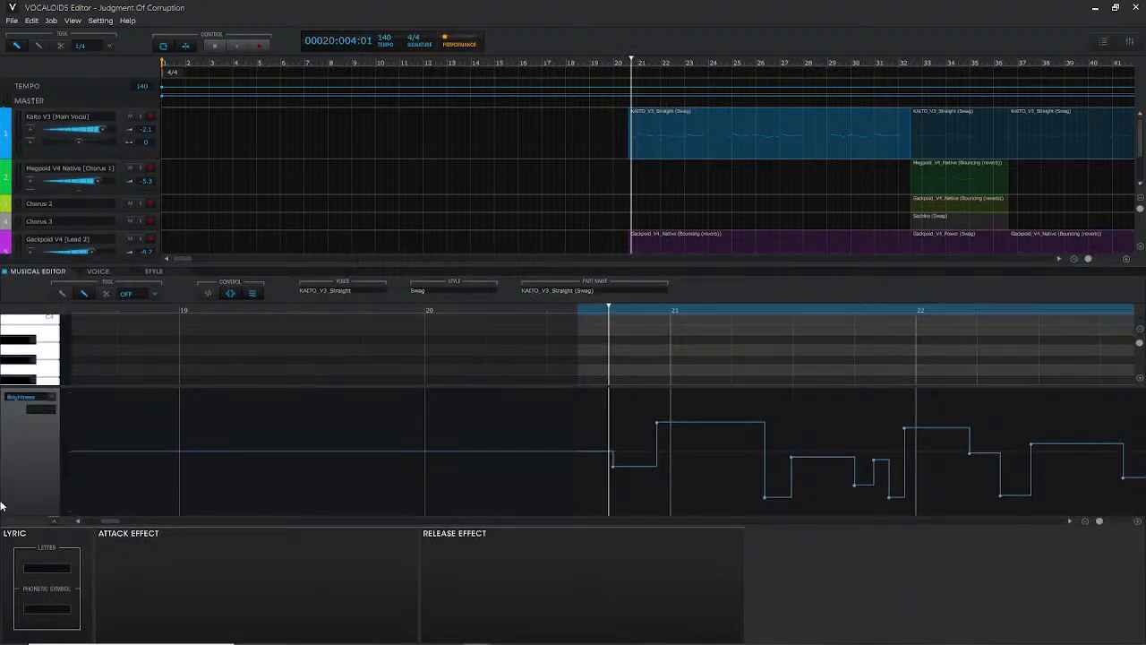
- Show the Clearness parameter and draw it rising to about 125 from the start of the KAITO phrase to measure 21
click(41, 396)
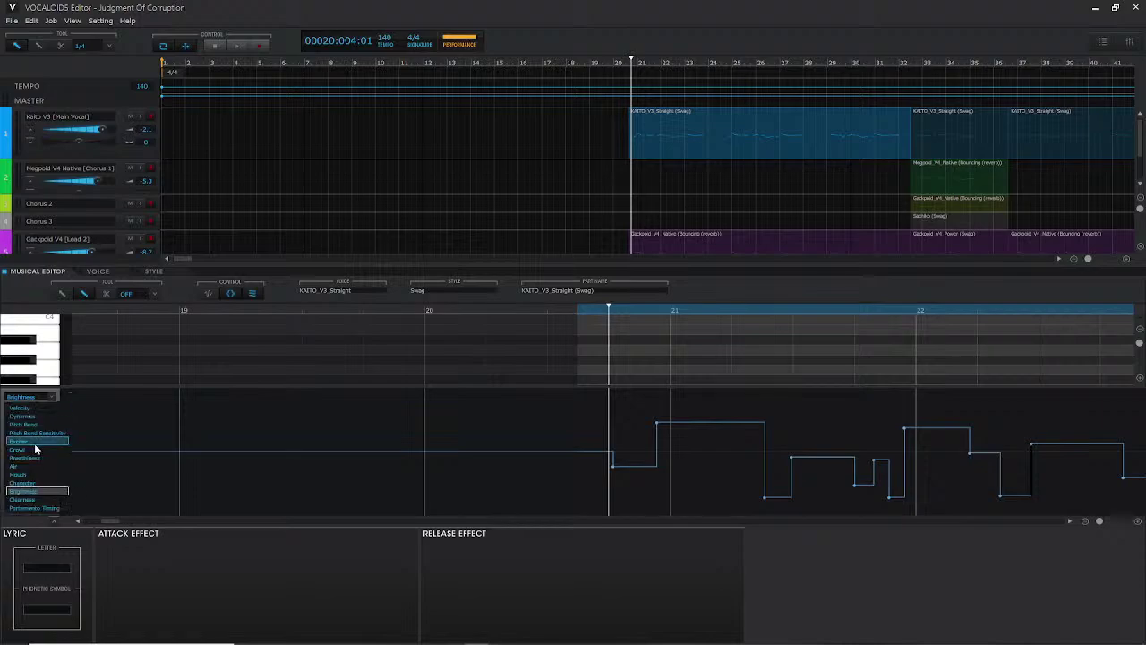
click(22, 500)
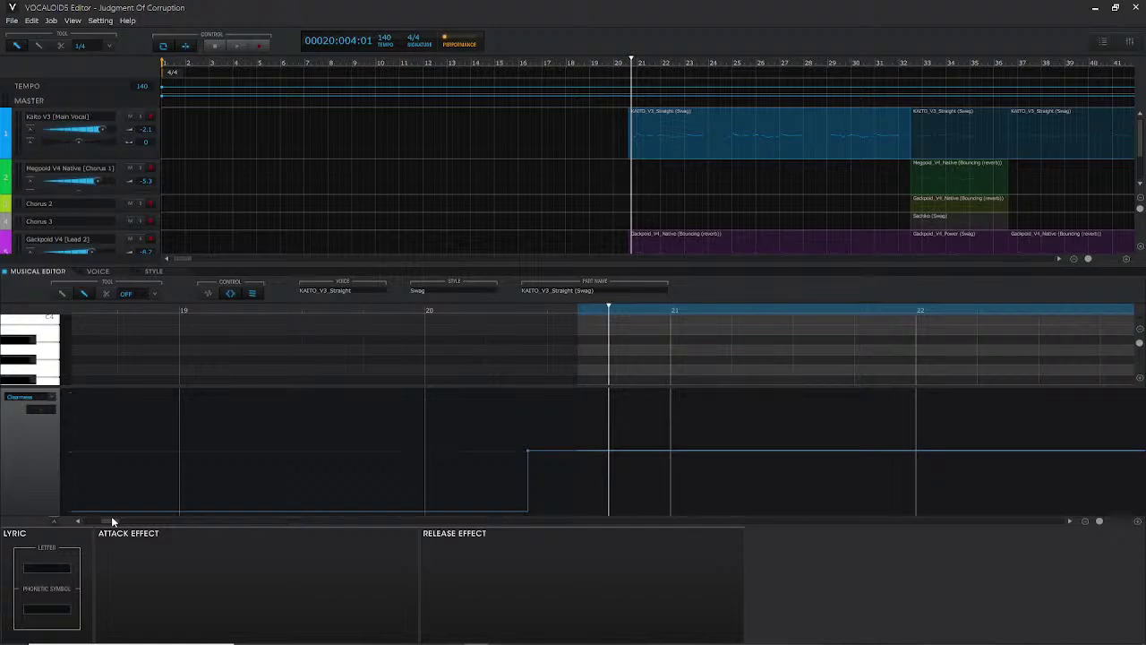
click(642, 60)
click(634, 58)
drag(610, 409, 675, 396)
- Play the KAITO phrase with the raised Clearness and undo the drawn Clearness curve
key(space)
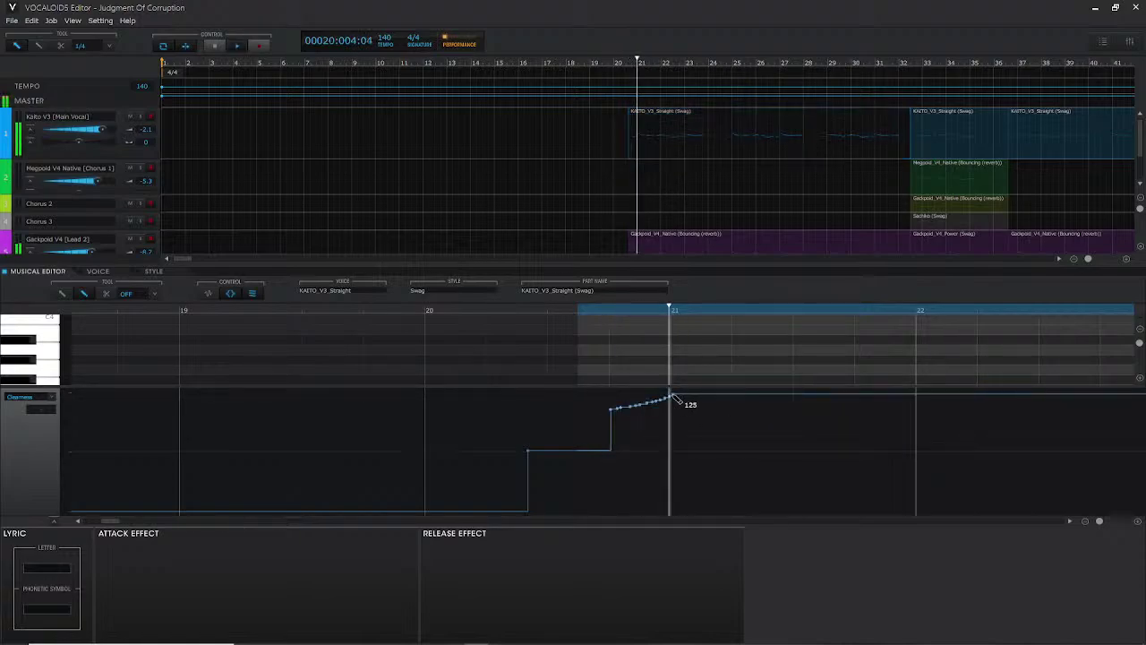
key(space)
key(space)
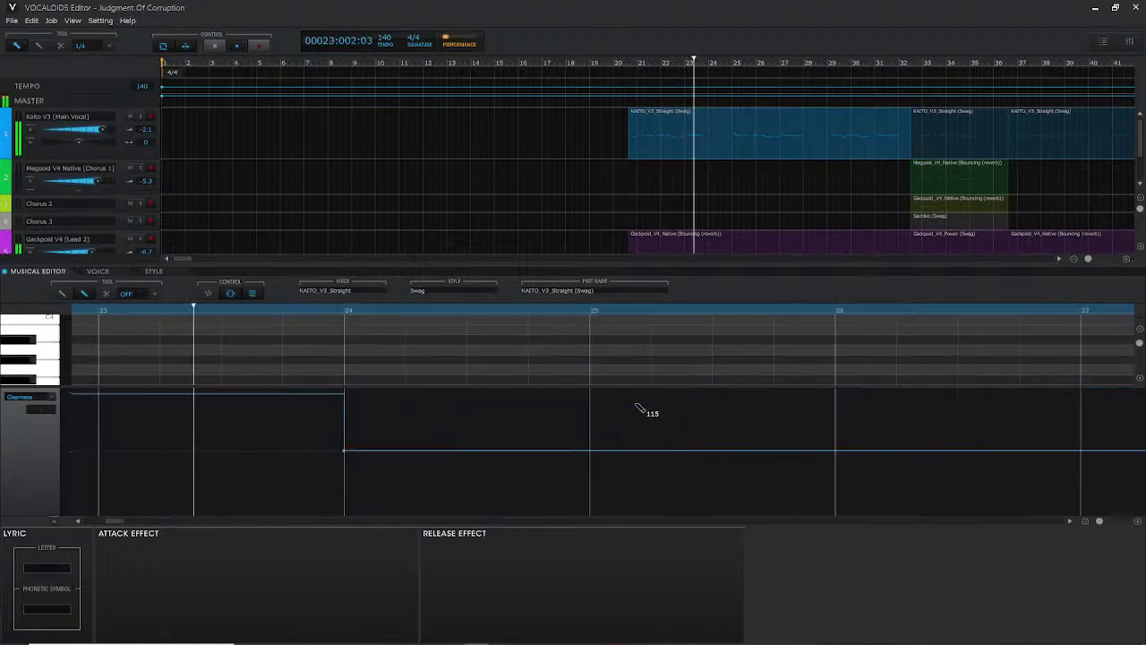
key(space)
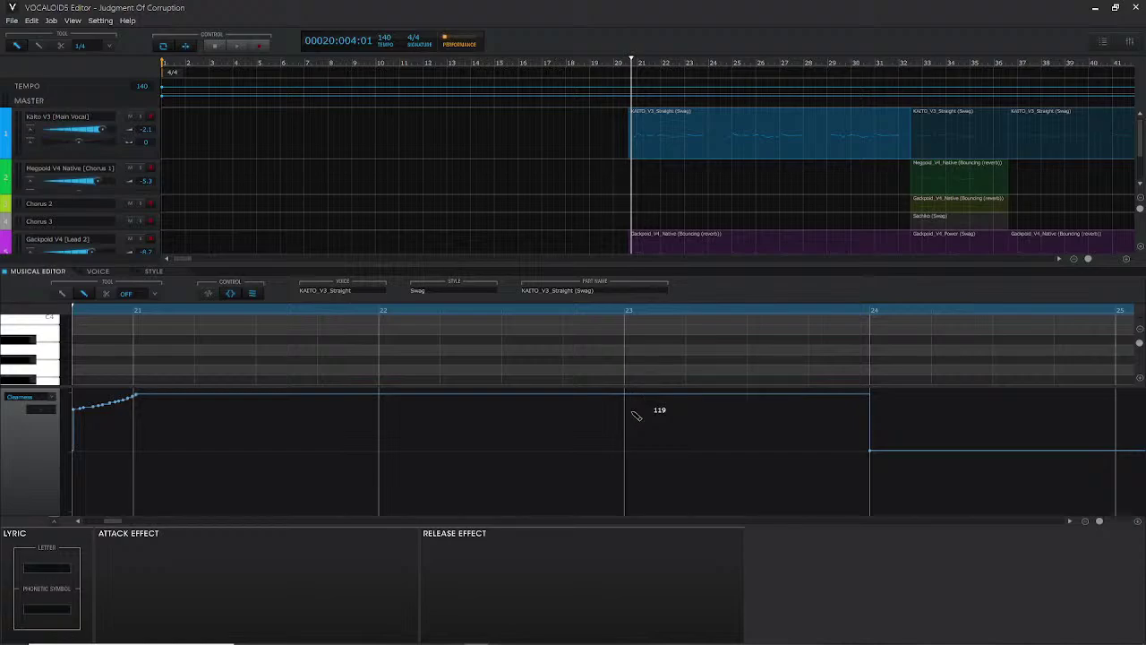
key(ctrl+z)
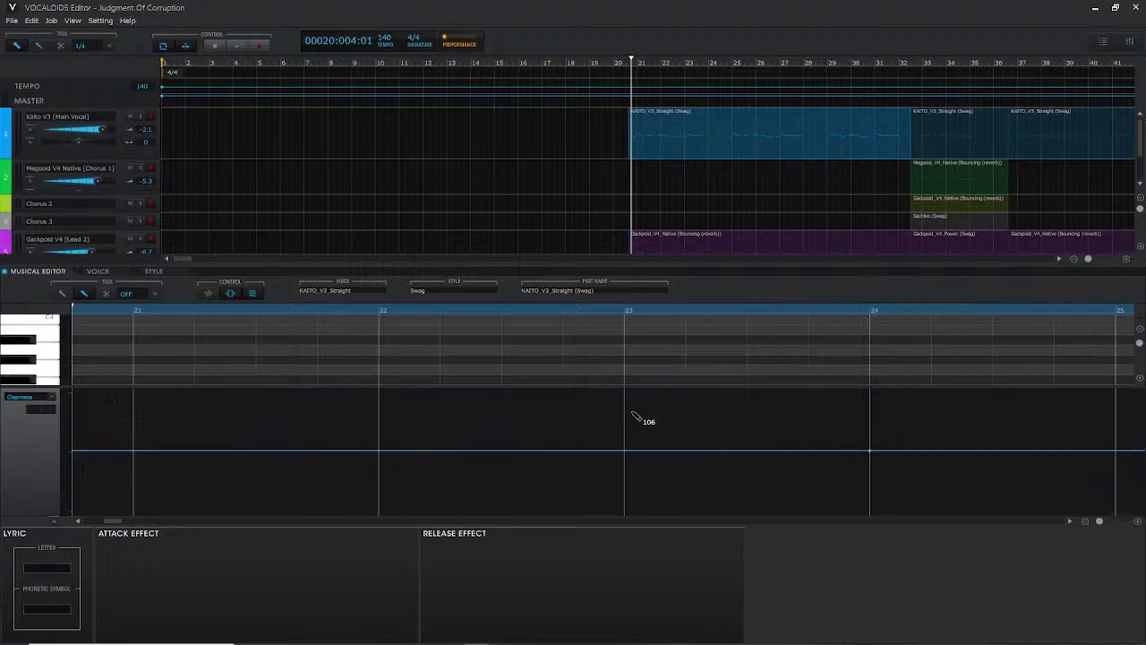
- Show the Portamento Timing curve around measures 21 to 23 and hide the attack and release effects to reveal the notes
click(38, 398)
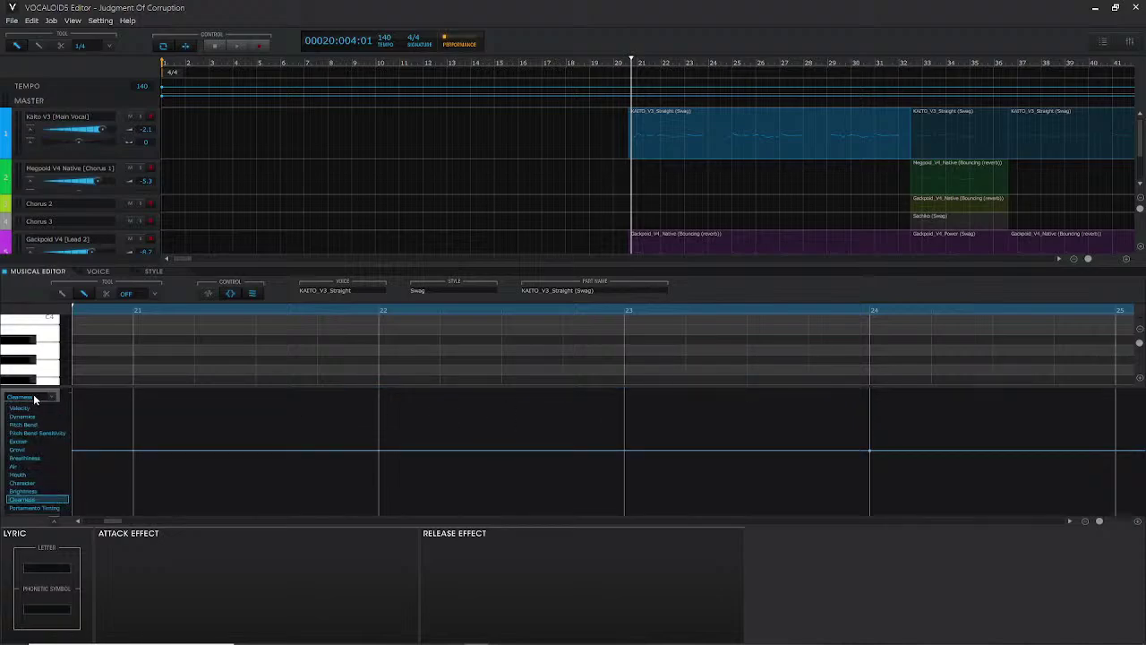
click(41, 508)
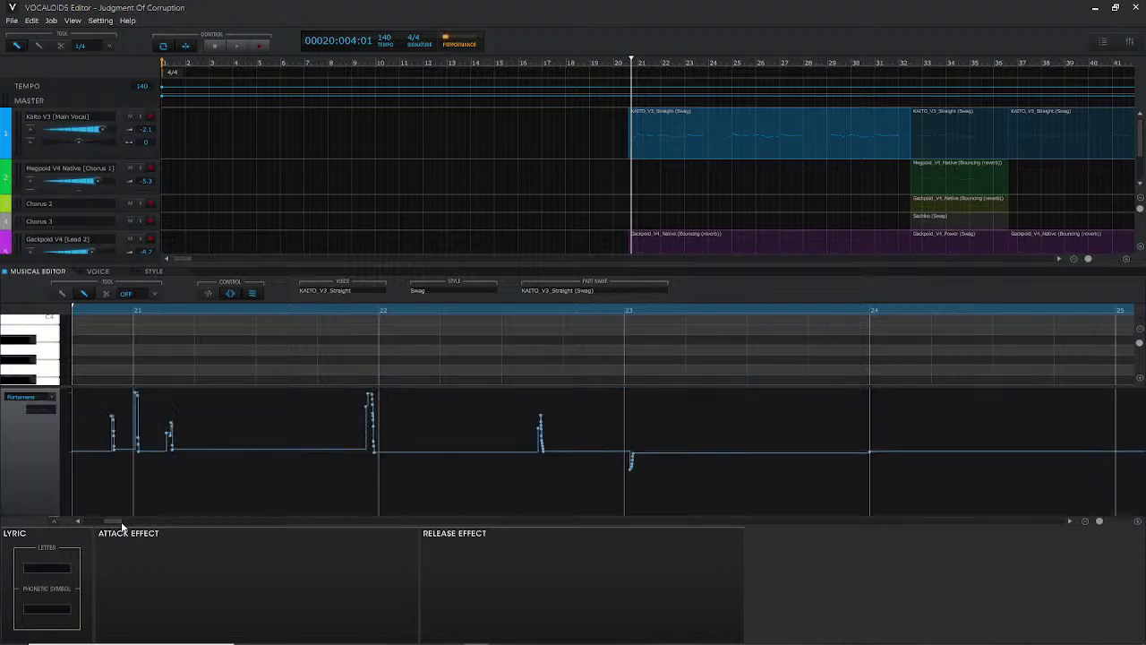
drag(118, 522, 110, 521)
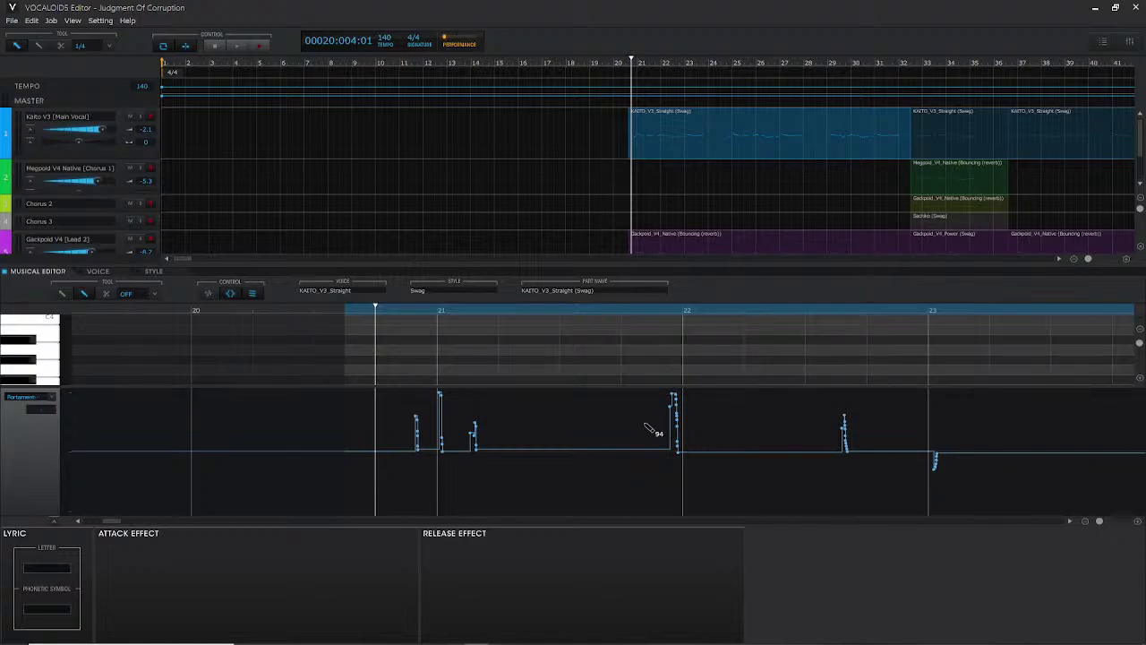
double_click(980, 385)
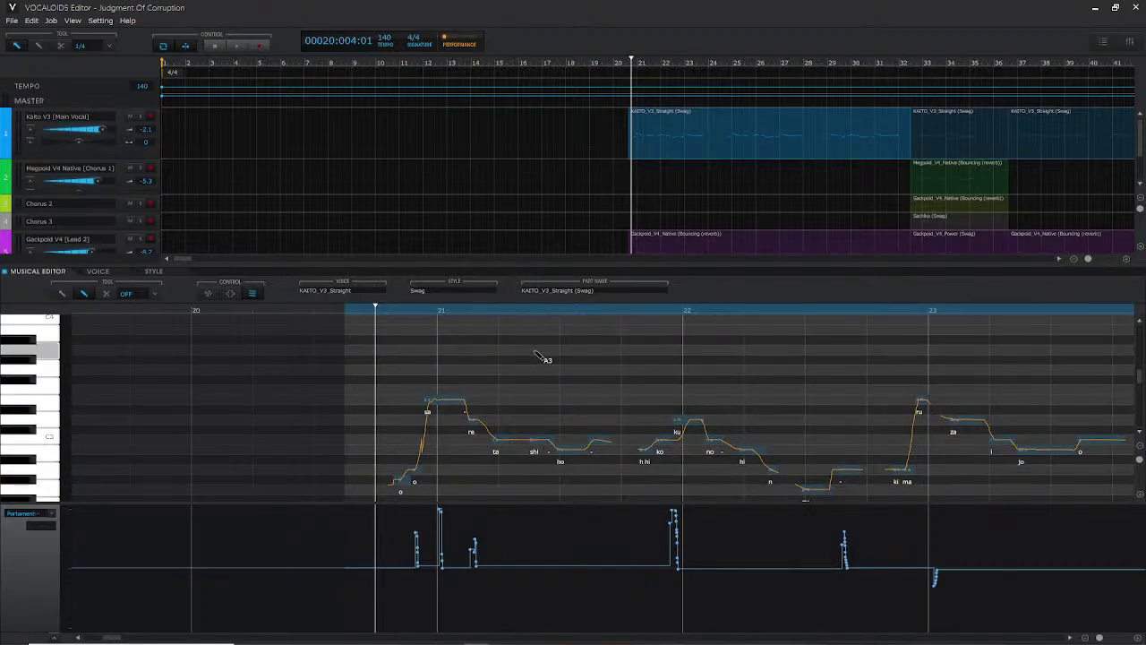
- Try lowering Portamento Timing to near its minimum from mid-measure 21 to shortly before measure 22, and undo it
click(524, 312)
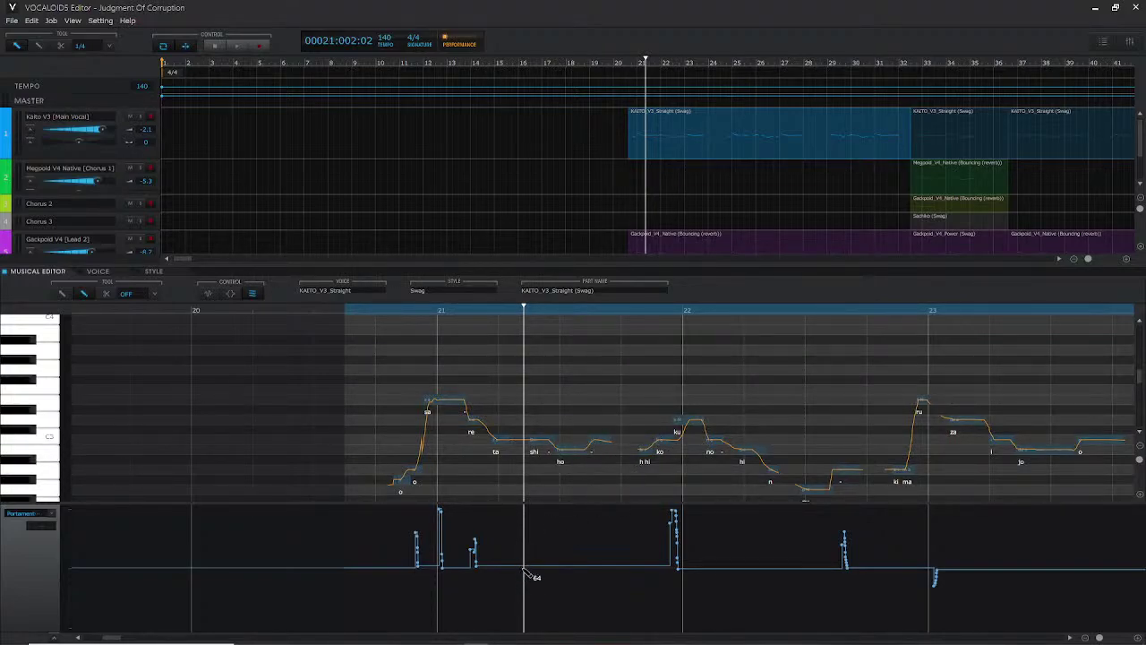
drag(529, 627, 654, 567)
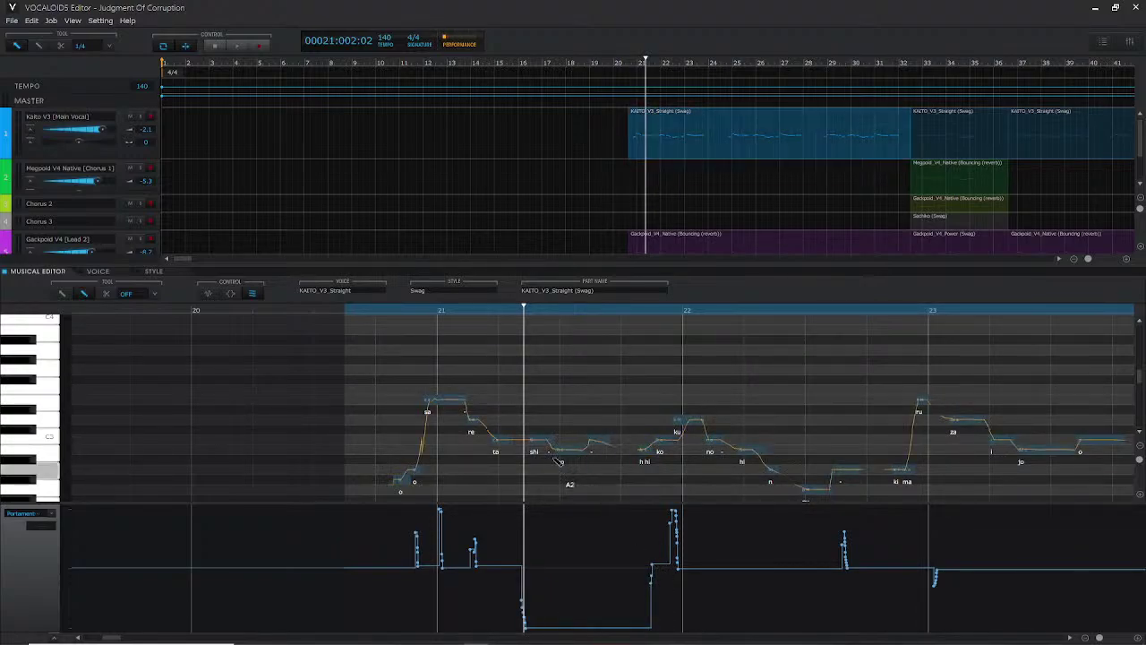
key(ctrl+z)
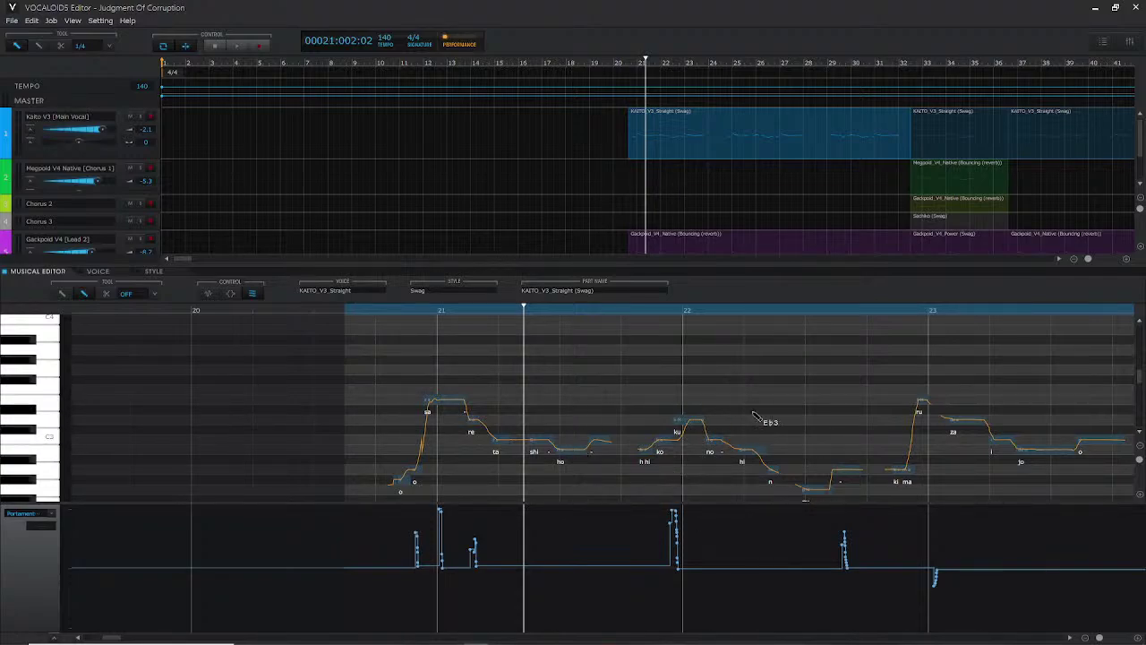
mouse_move(526, 643)
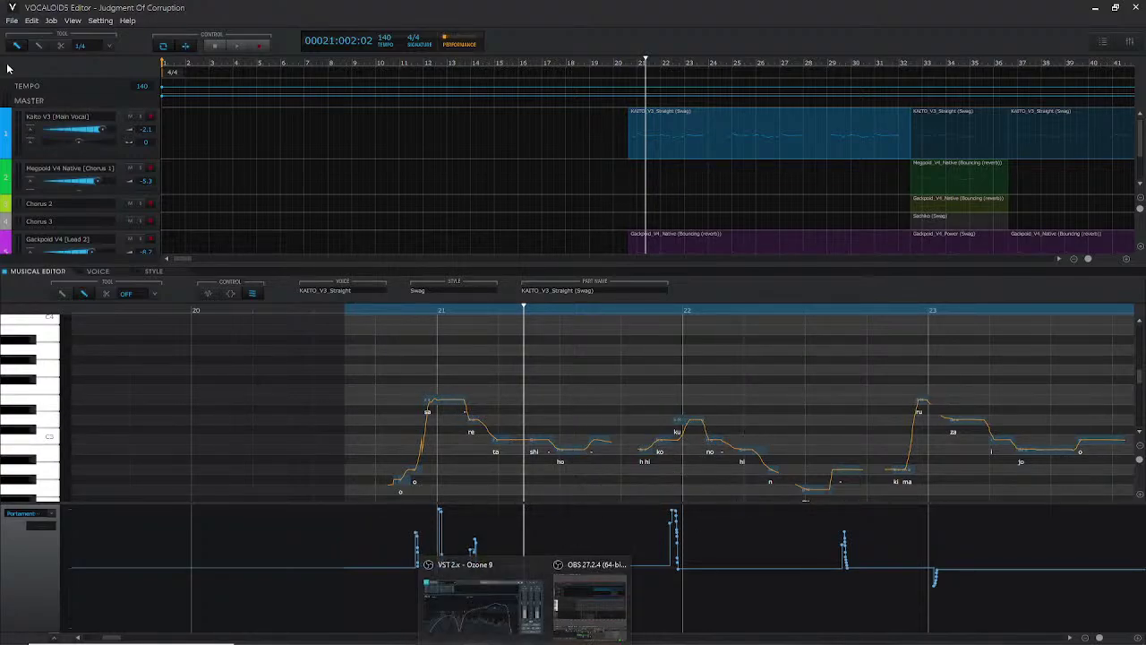
click(12, 19)
key(Escape)
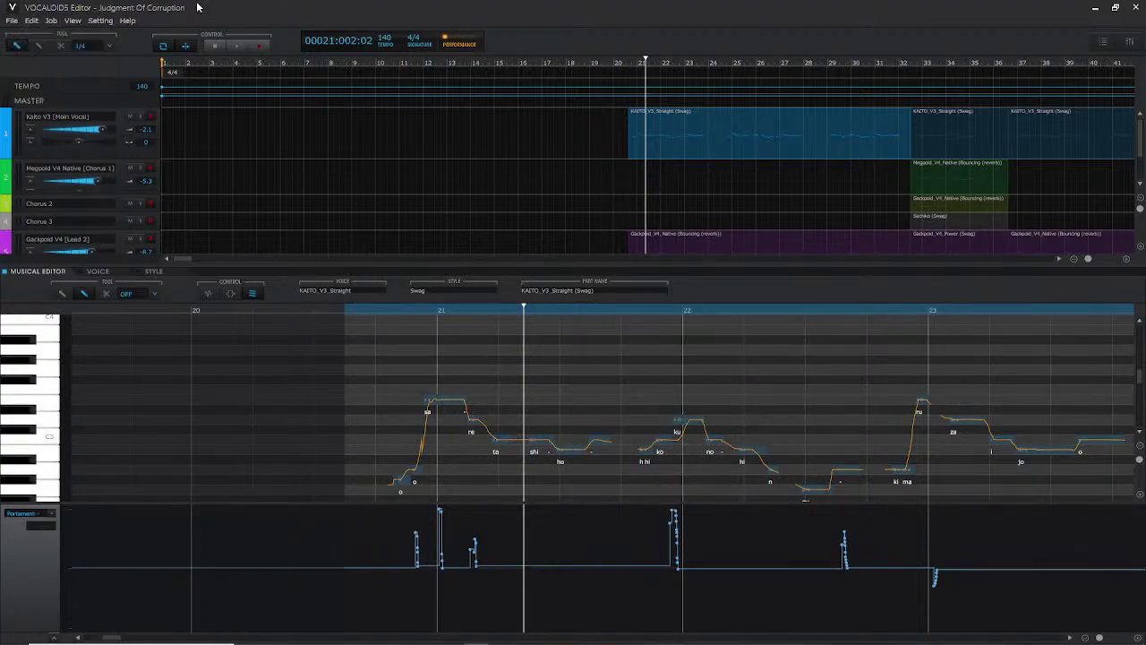
click(12, 20)
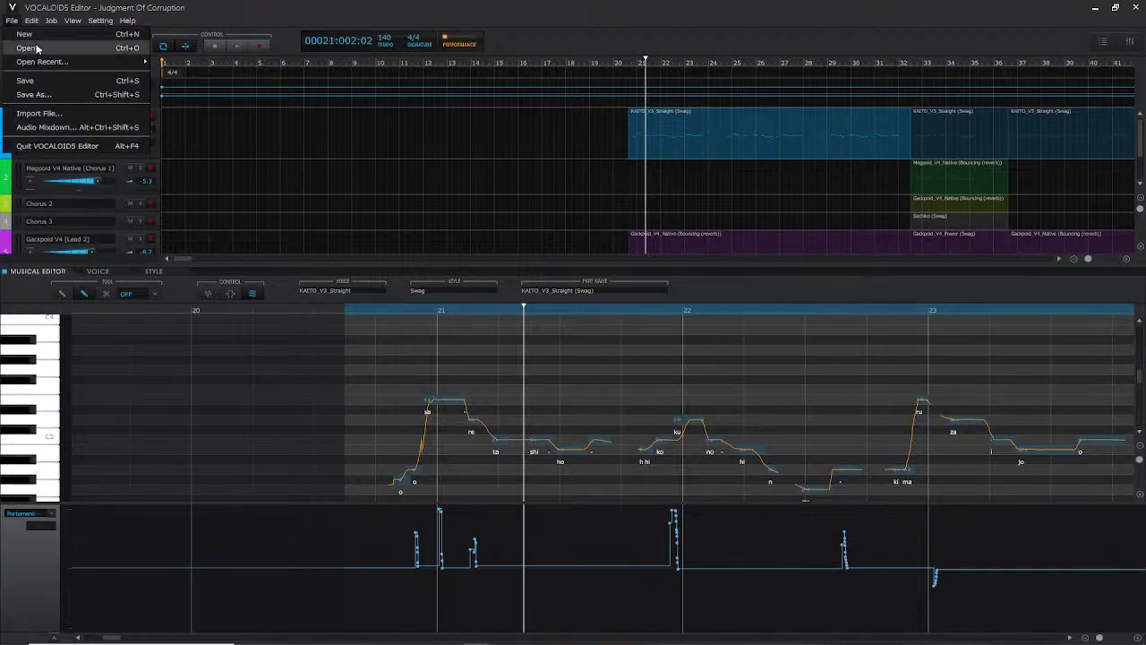
click(37, 49)
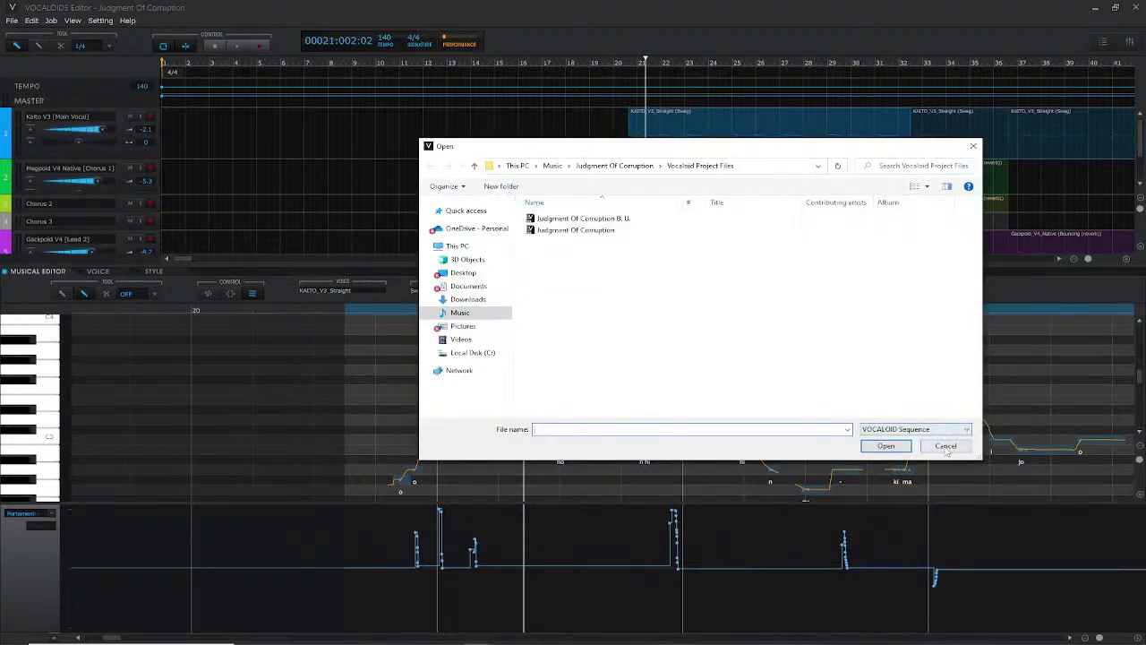
click(946, 446)
click(12, 20)
key(Escape)
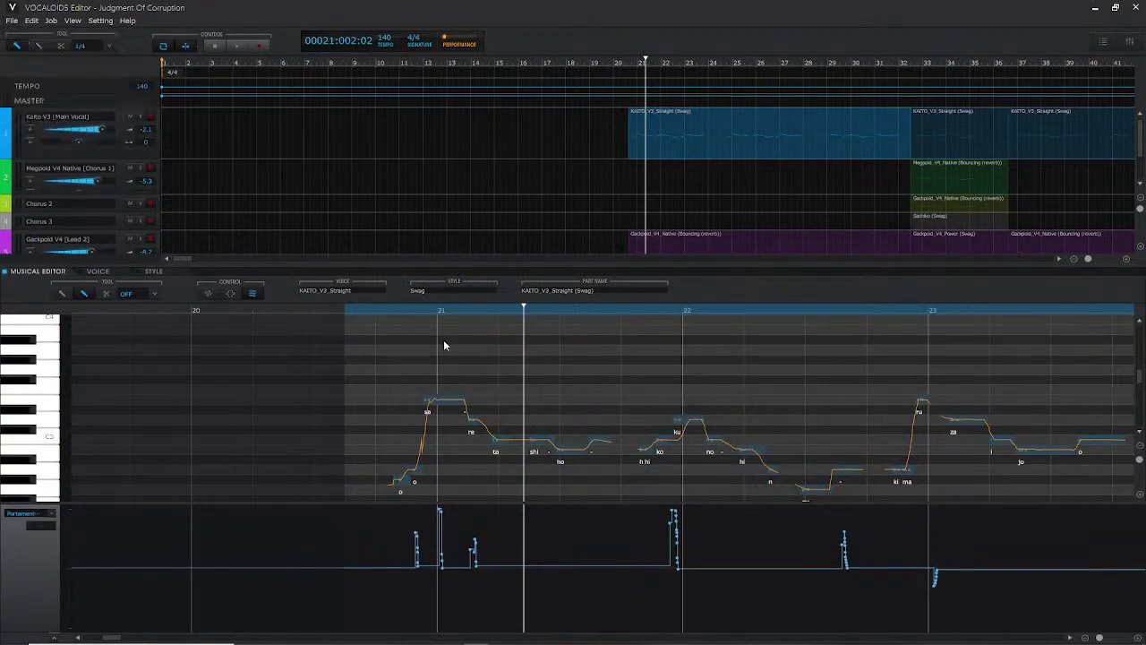
- Create a new project and show its Gackpoid_V4_Power part in the musical editor with the Pencil tool active
key(ctrl+n)
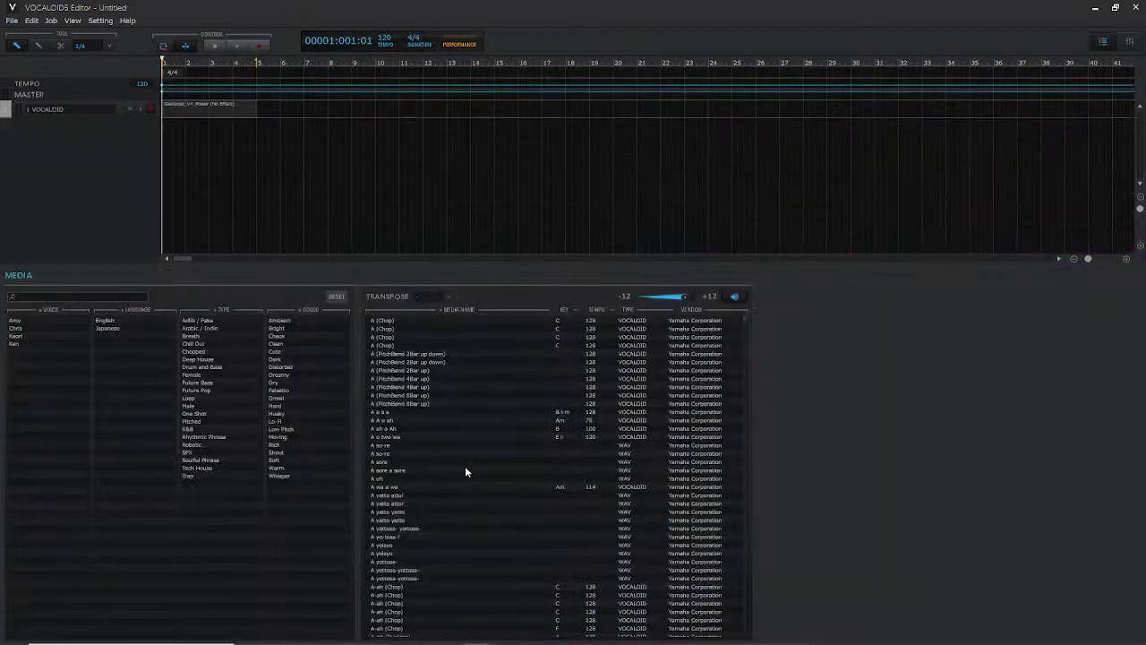
double_click(177, 112)
right_click(205, 461)
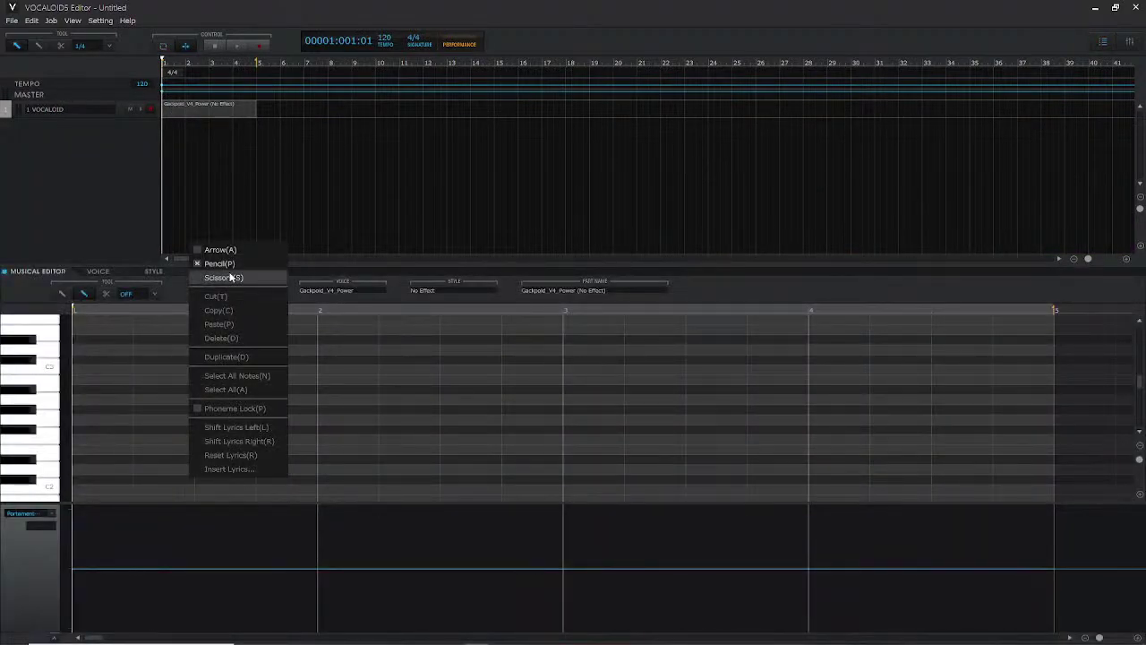
click(219, 264)
- Draw an A2 note from beat 2 of measure 1, then a C#3 note about one measure long adjoining its end
drag(142, 399, 296, 399)
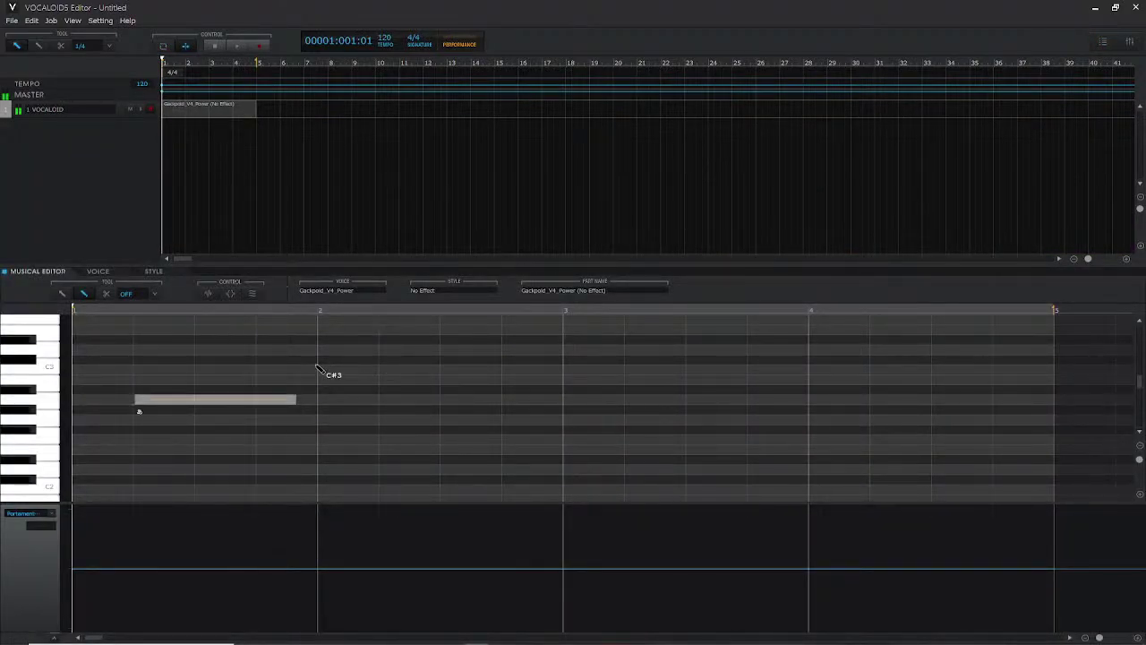
drag(316, 359, 601, 360)
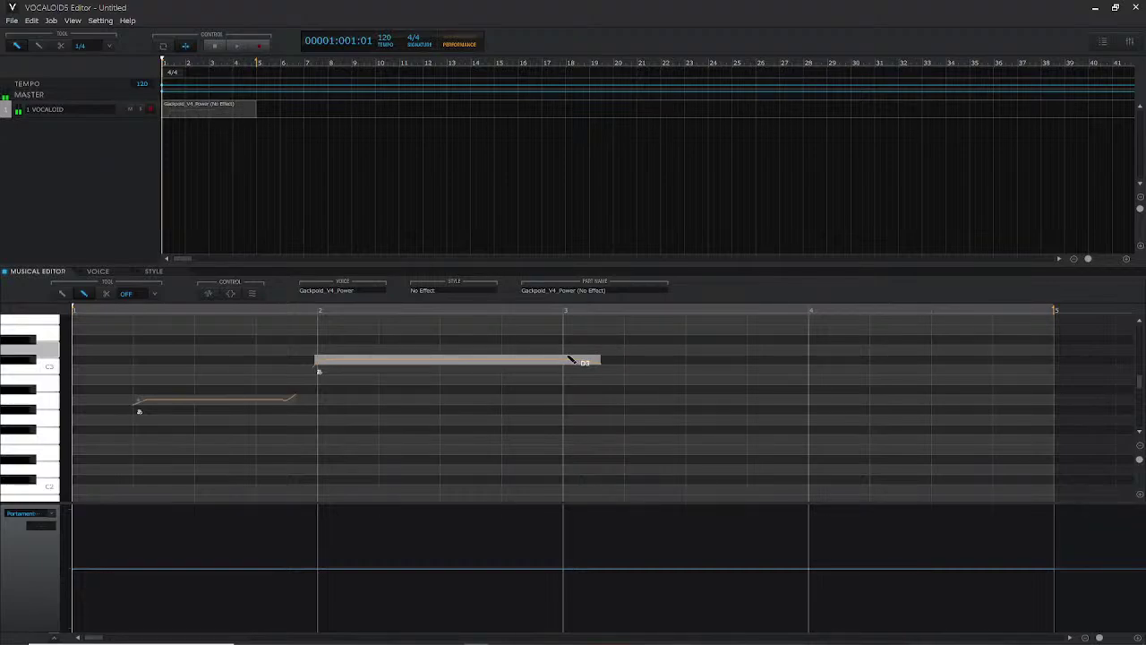
drag(544, 365, 524, 365)
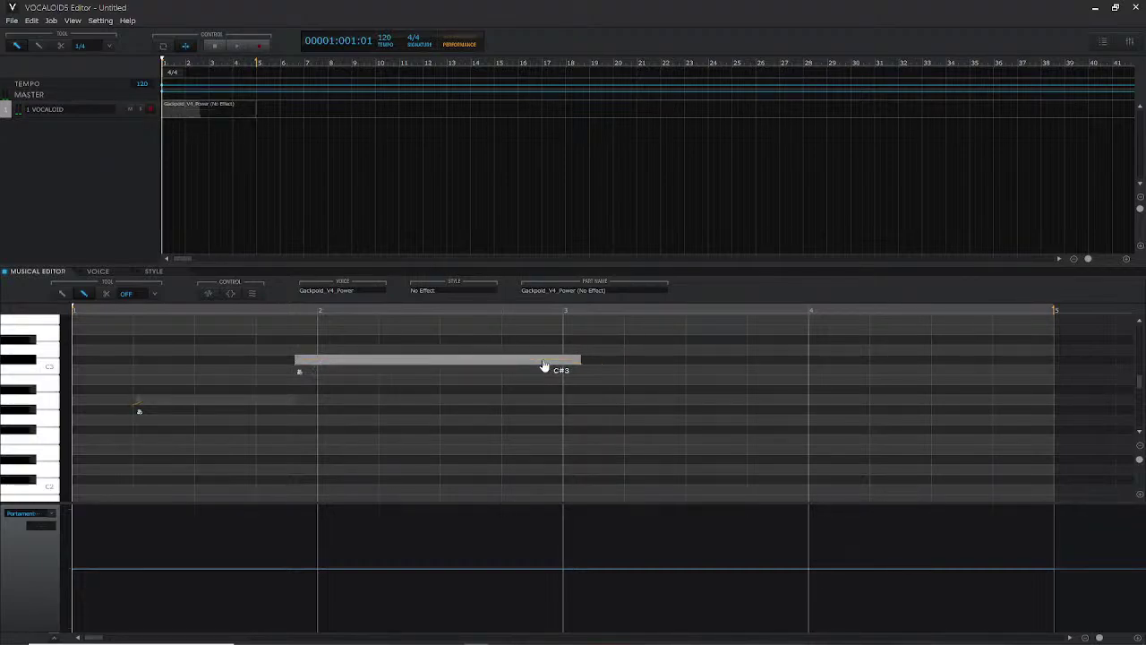
- Play the two notes, raise Portamento Timing to near its maximum from late in measure 1, and play them again
key(space)
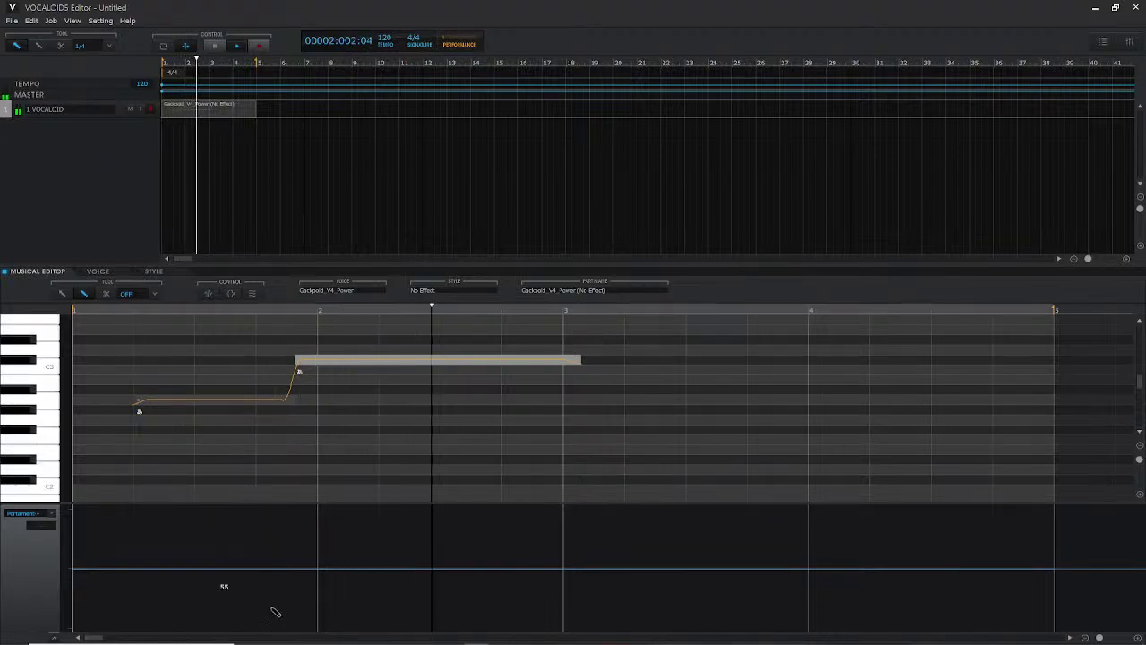
key(space)
key(space)
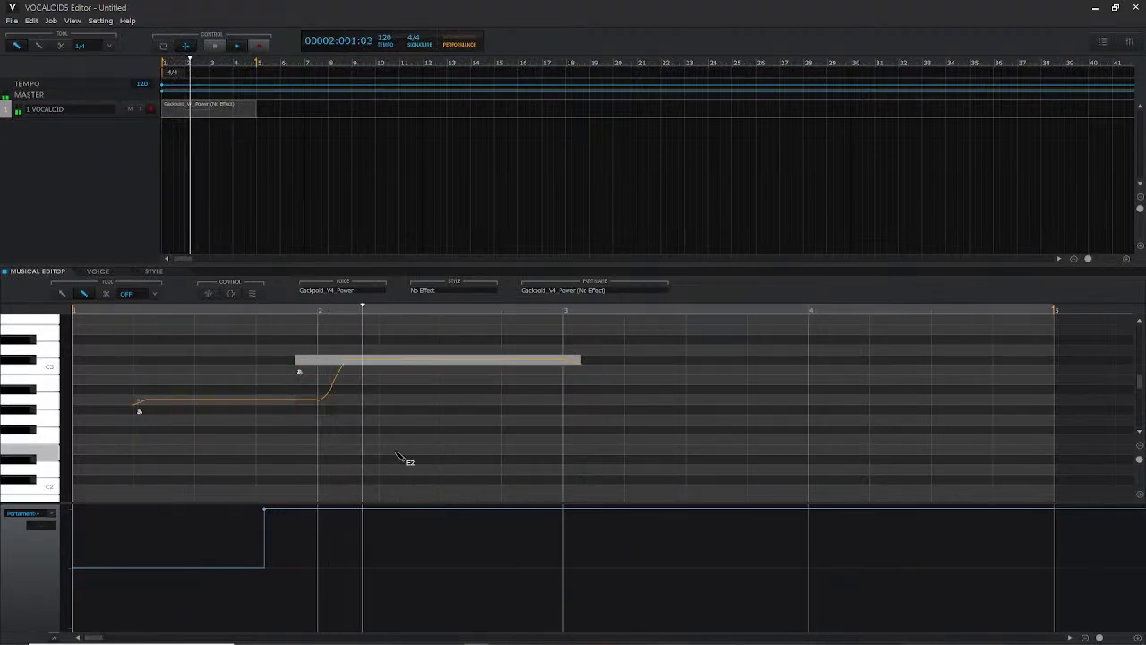
key(space)
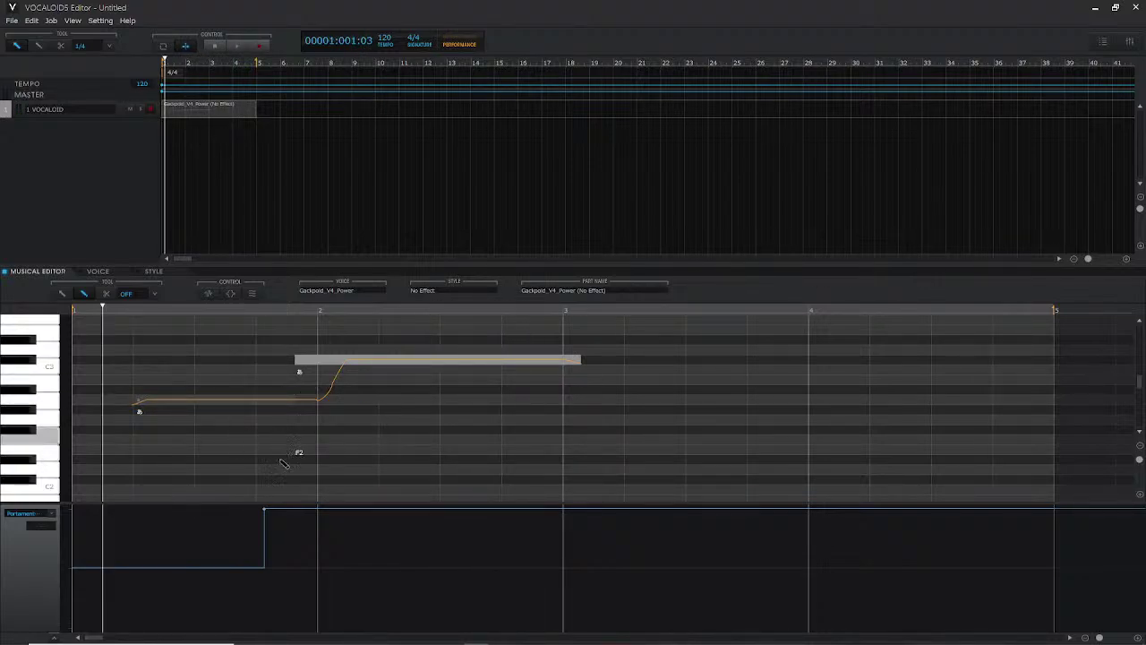
- Try lowering Portamento Timing to near its minimum from late measure 1 to late measure 2, play the notes, and undo the Portamento changes
click(269, 533)
mouse_move(235, 627)
mouse_down()
mouse_move(482, 616)
mouse_move(500, 599)
mouse_up()
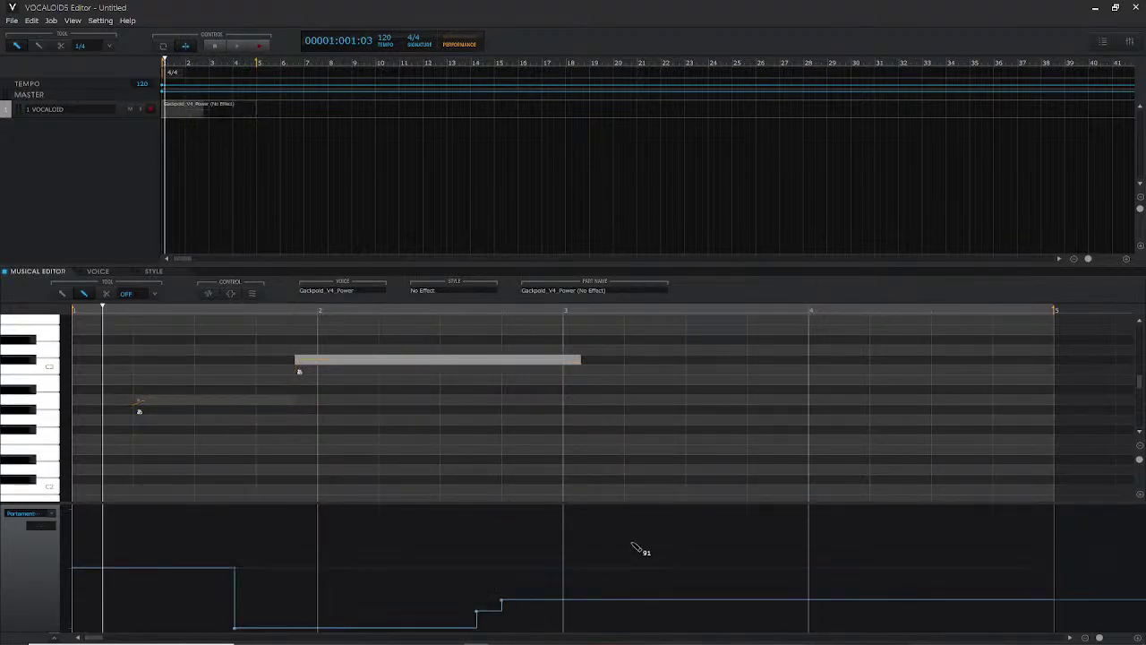
key(space)
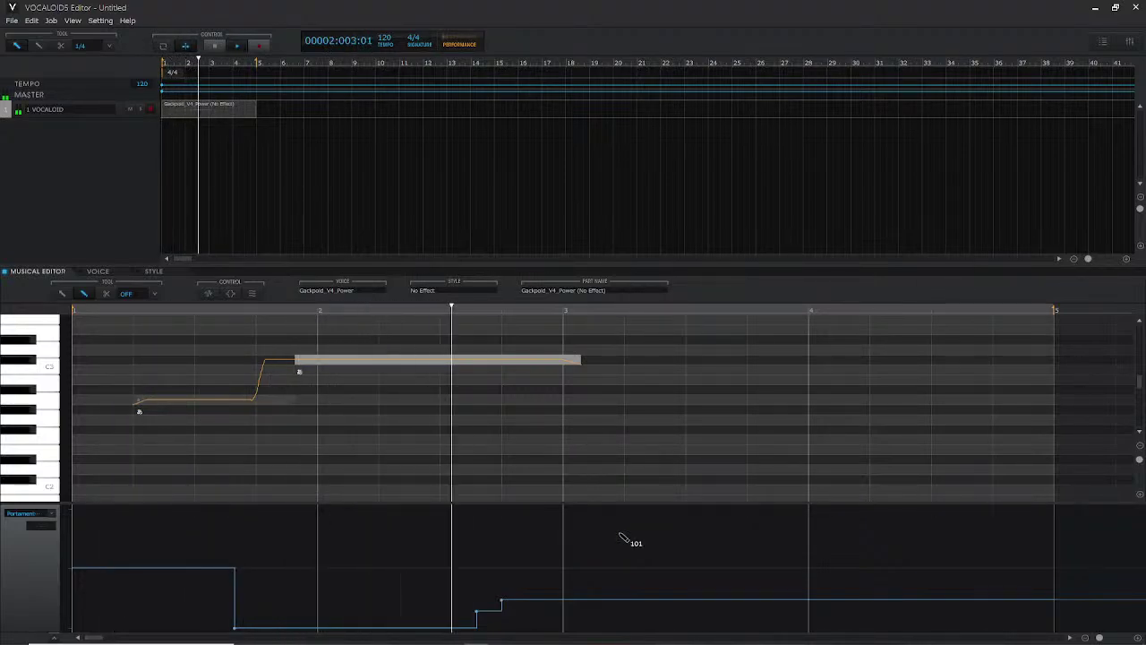
key(space)
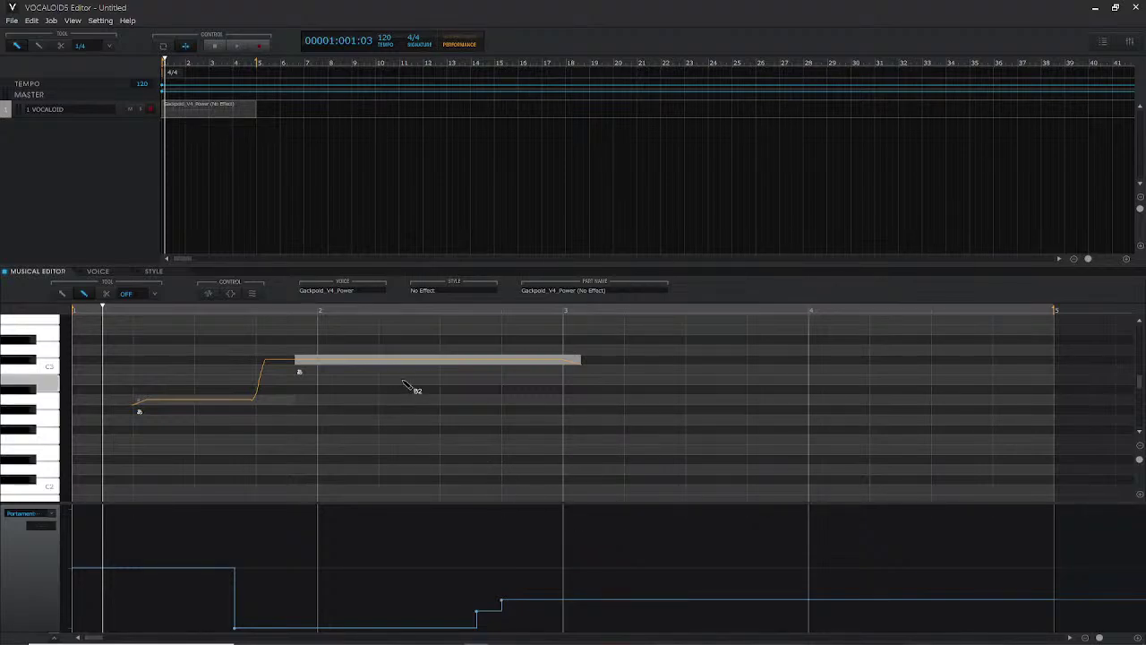
key(ctrl+z)
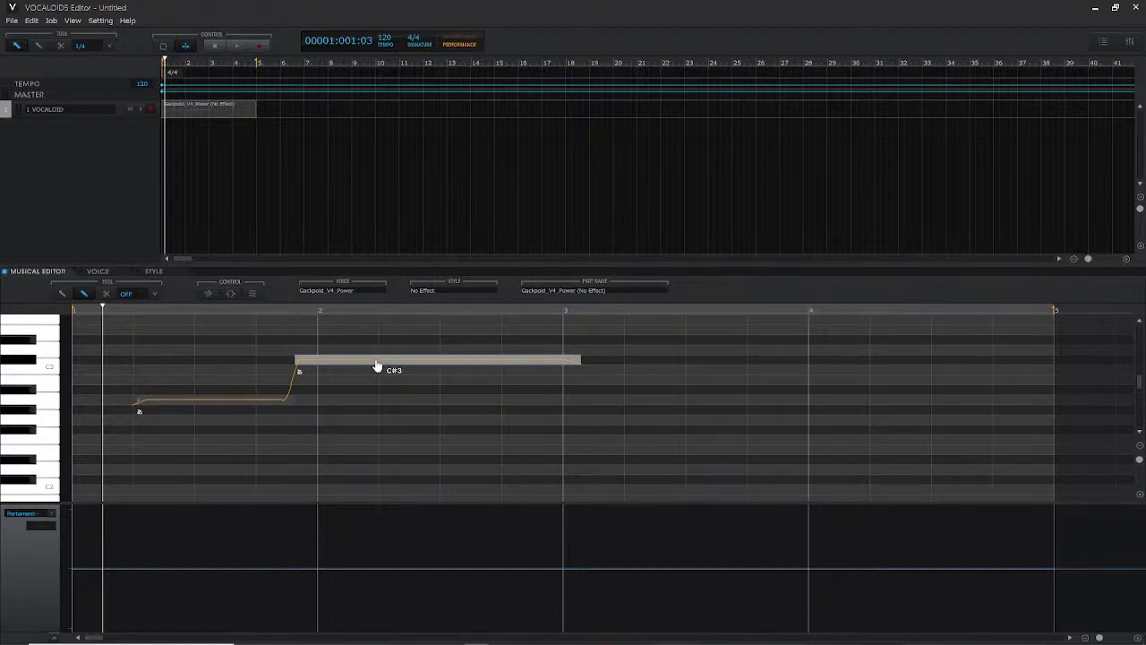
- Show the attack and release effects, apply the Up2 pitch attack to the C#3 note, and play the result
key(ctrl+i)
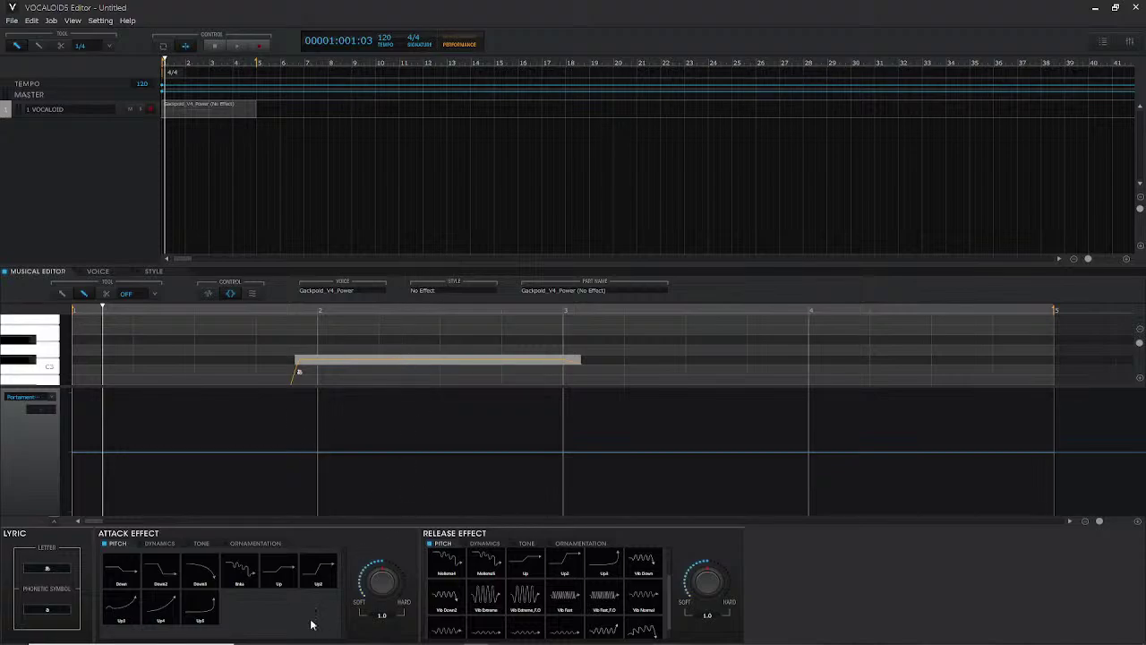
click(313, 578)
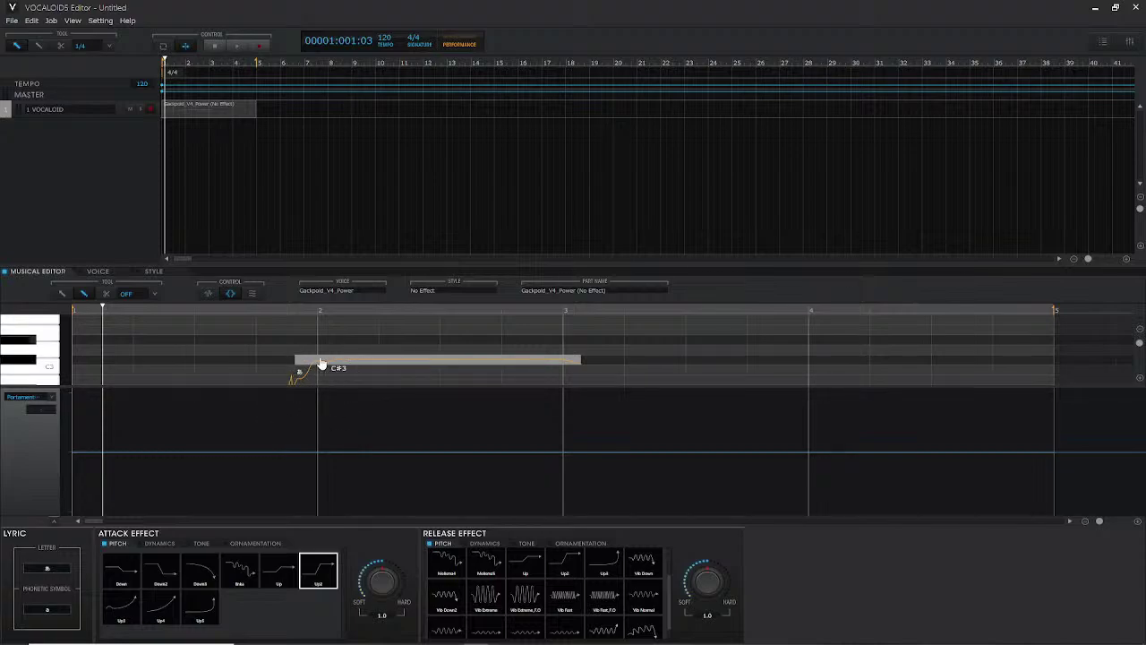
key(space)
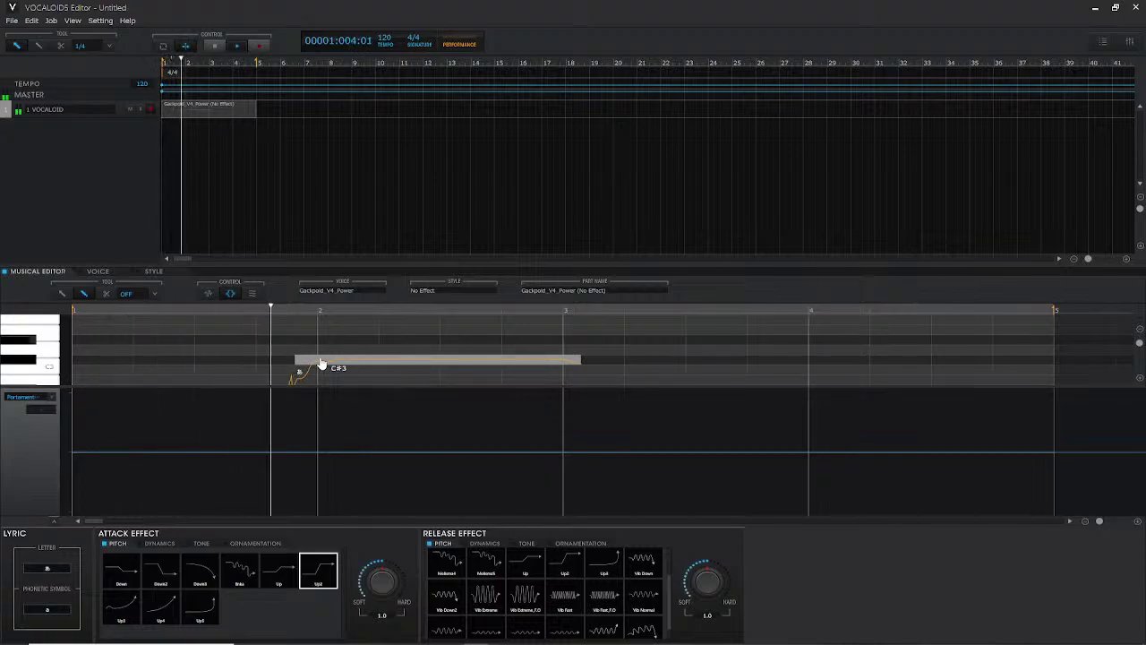
key(space)
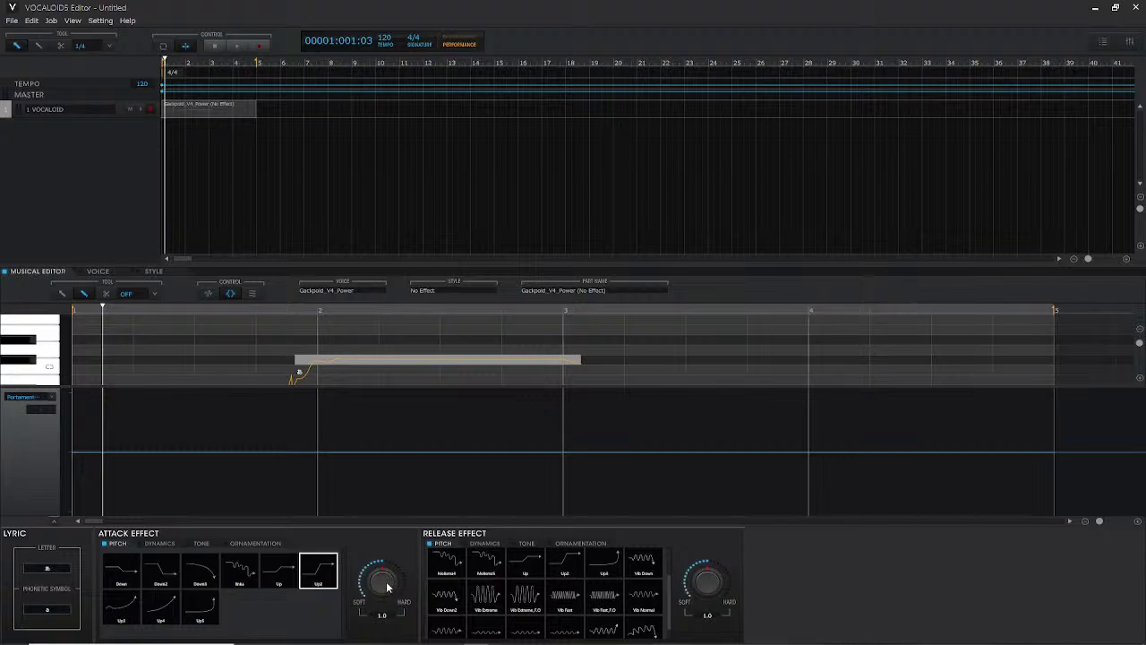
- Raise the C#3 note's attack effect strength to 2.0 and play the notes twice
drag(387, 586, 393, 555)
key(super)
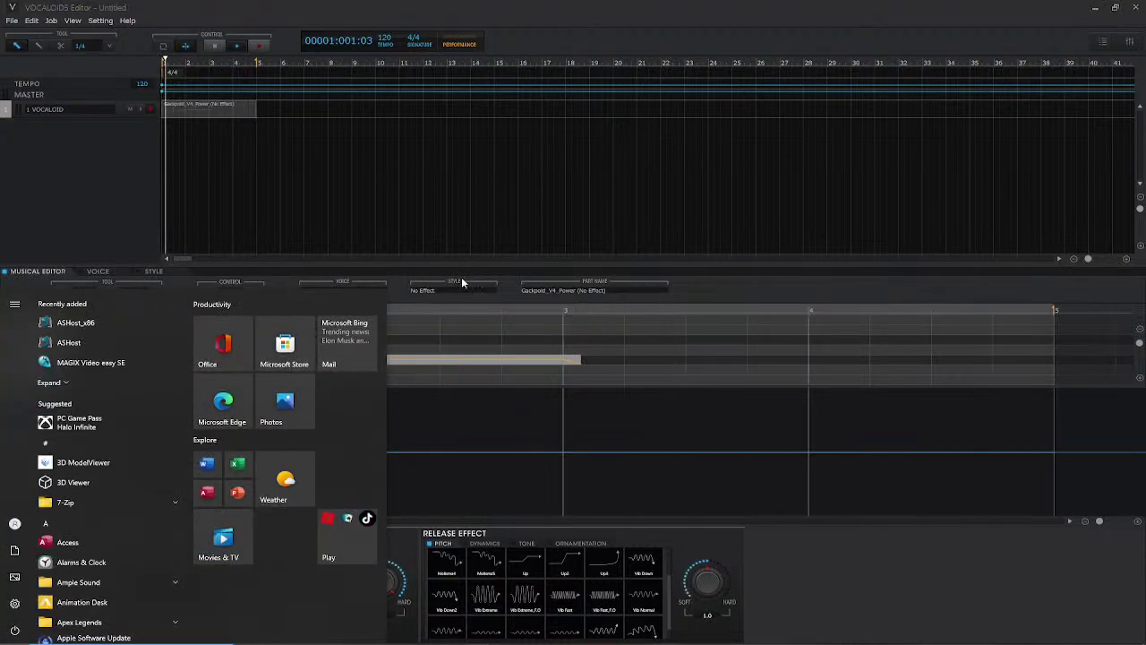
click(462, 283)
key(space)
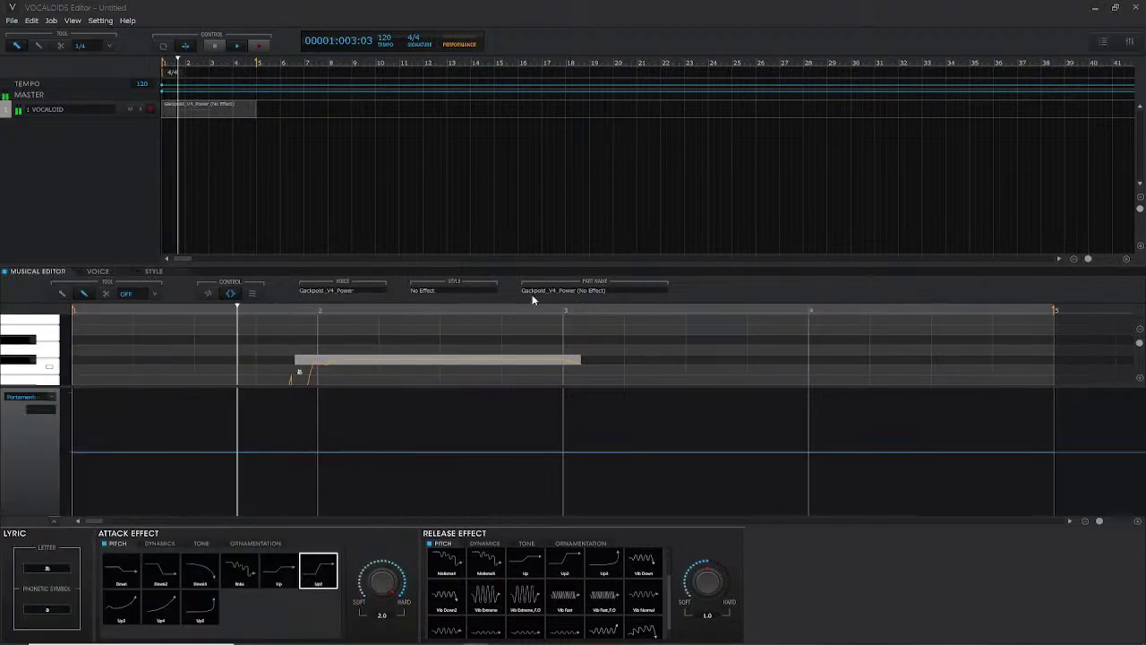
key(space)
key(space)
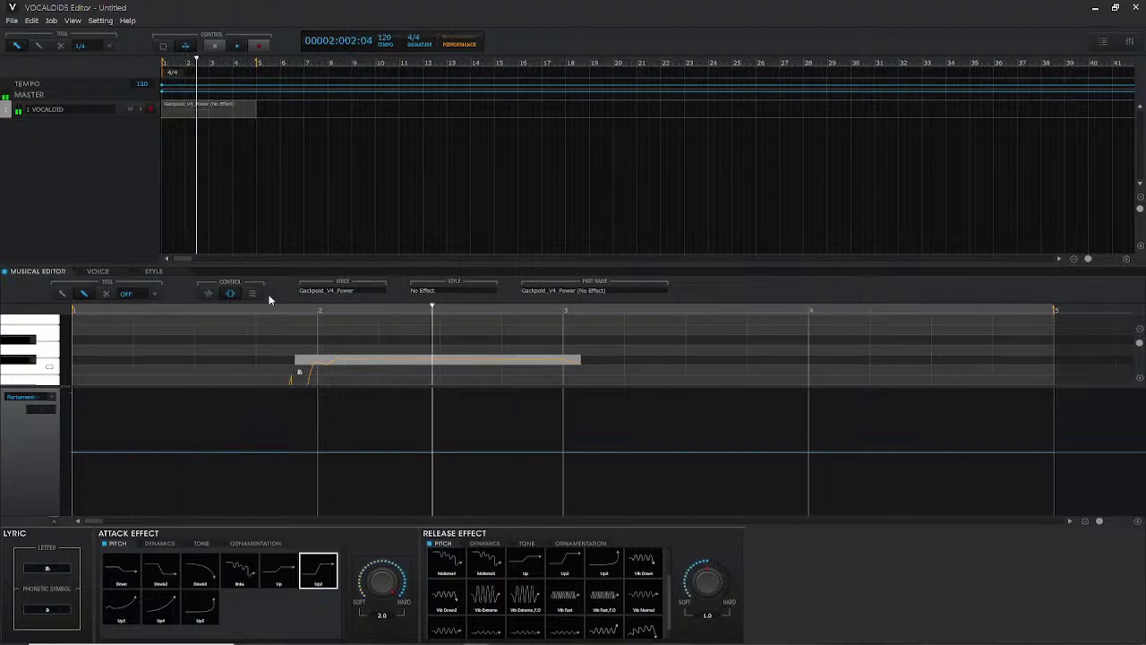
key(space)
- Lower the C#3 note's attack effect strength to 0.0 and play the notes
drag(382, 577, 386, 588)
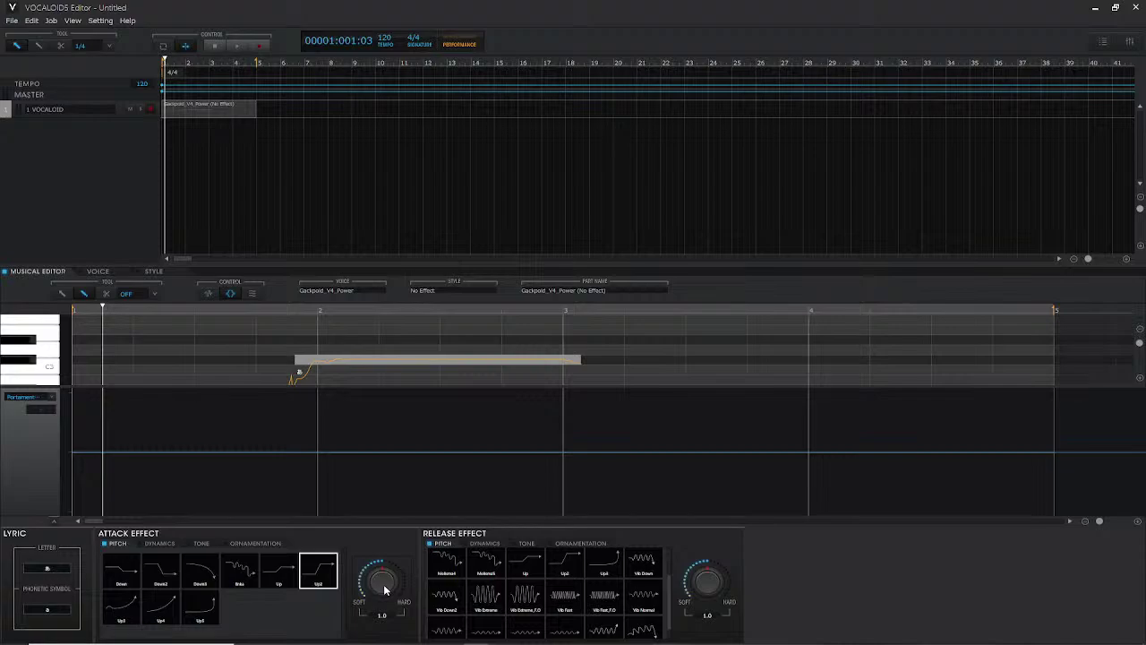
drag(385, 588, 386, 598)
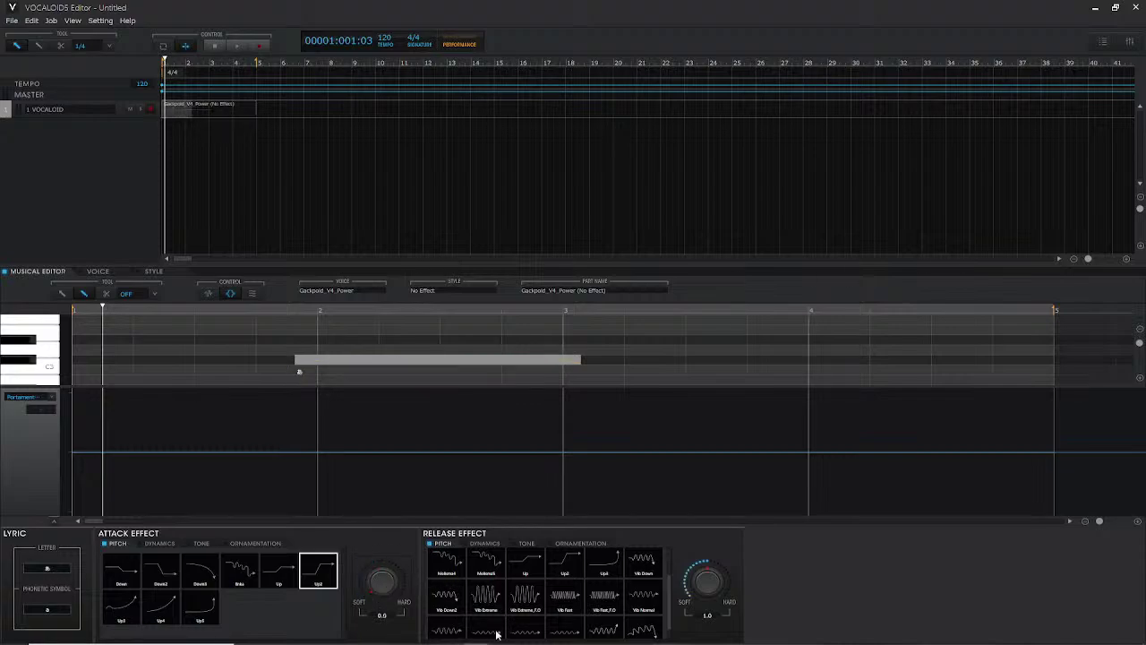
key(space)
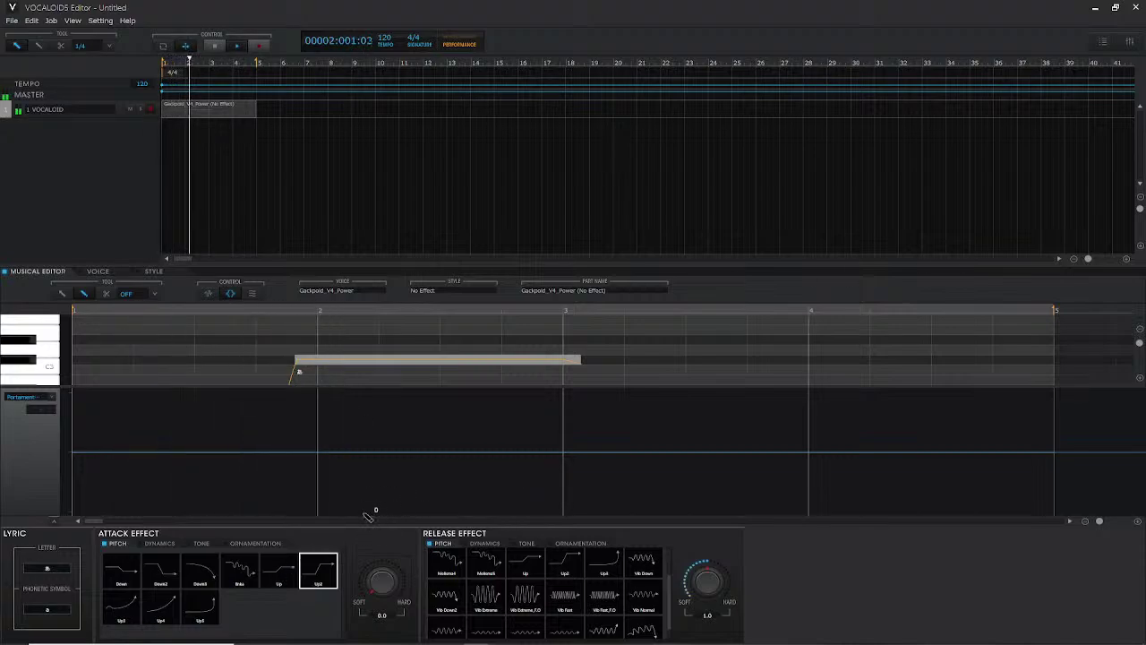
- Raise the note's attack effect strength to 1.0, apply the wavy Pitch attack preset between Down3 and Up, lengthen its range, and audition it
key(space)
mouse_move(384, 586)
mouse_down()
mouse_move(415, 576)
mouse_move(402, 577)
mouse_up()
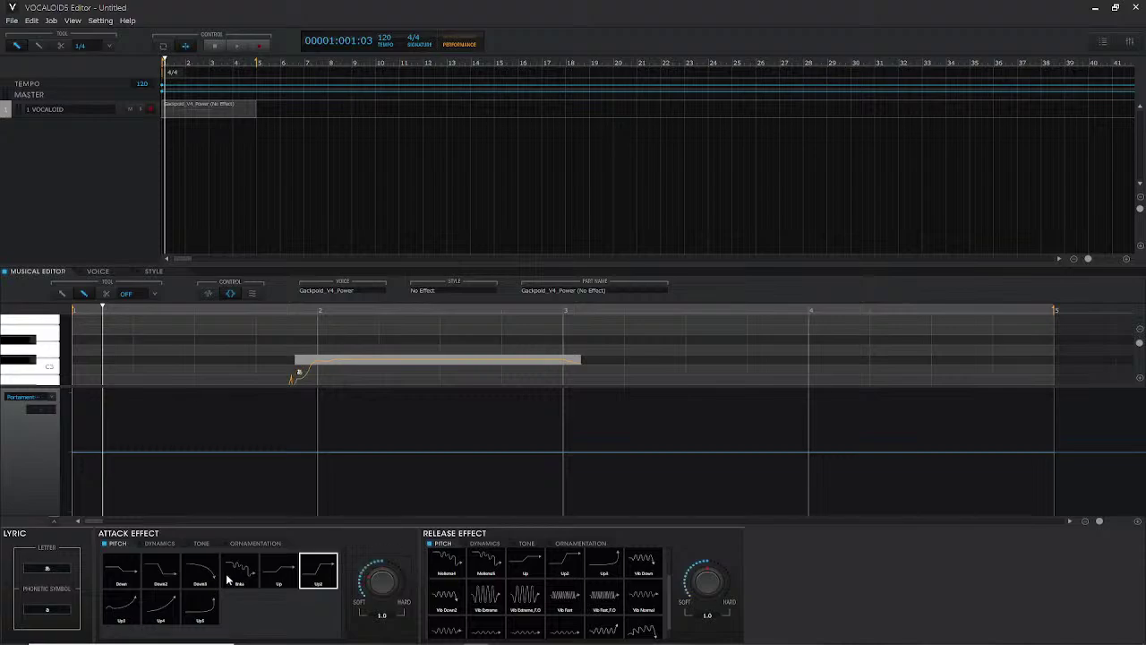
click(229, 580)
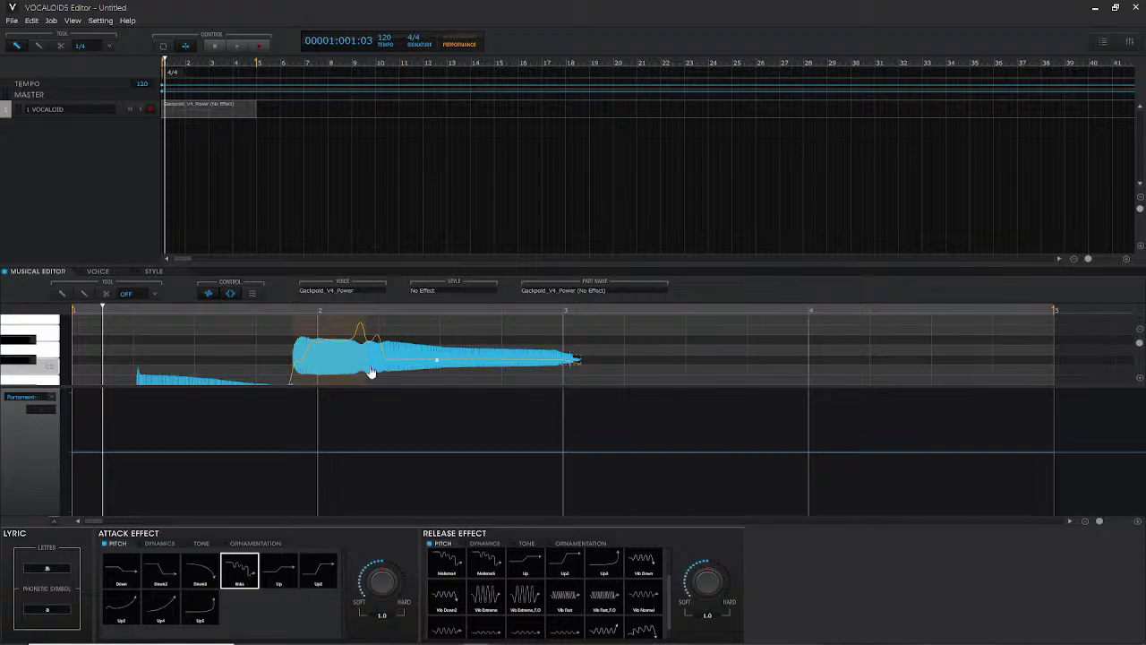
key(2)
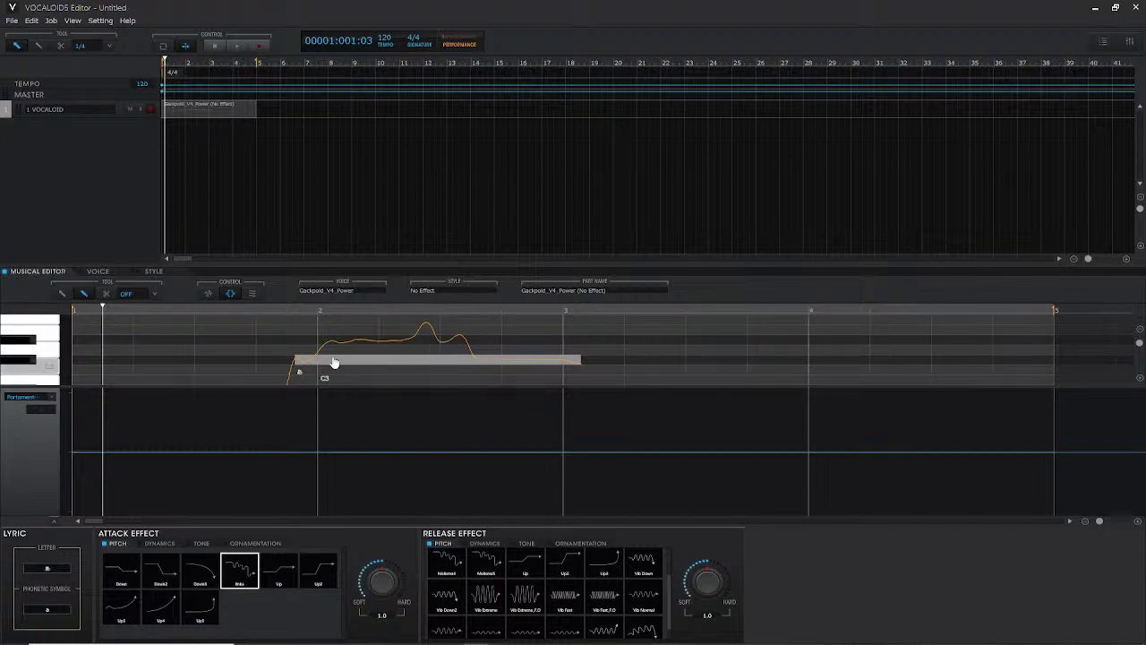
key(space)
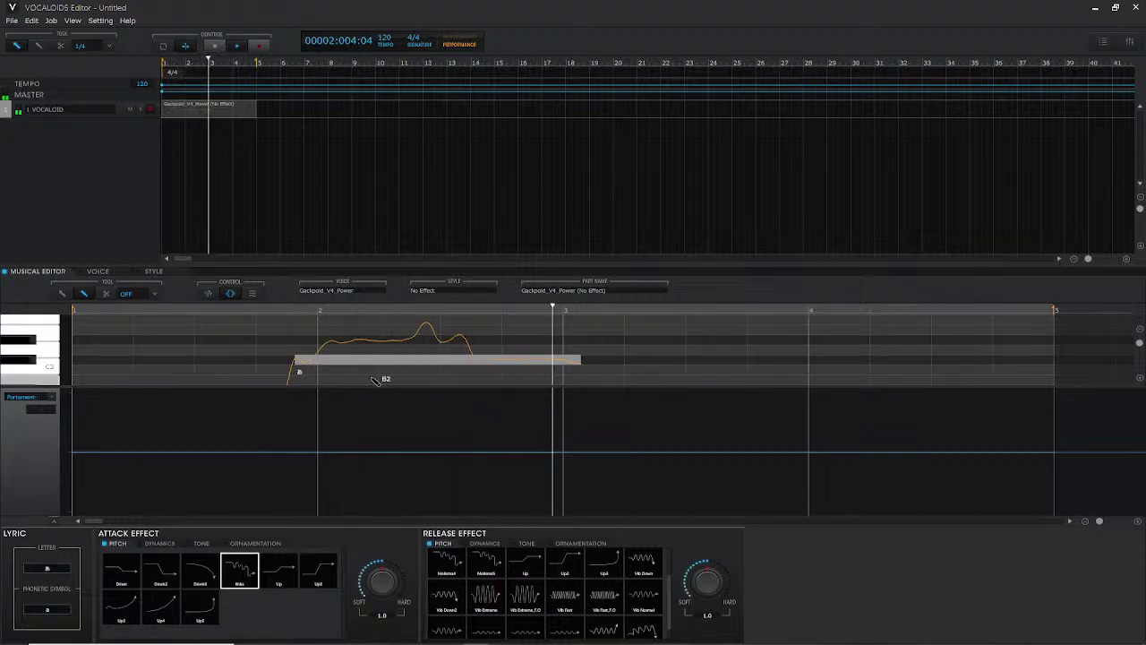
key(space)
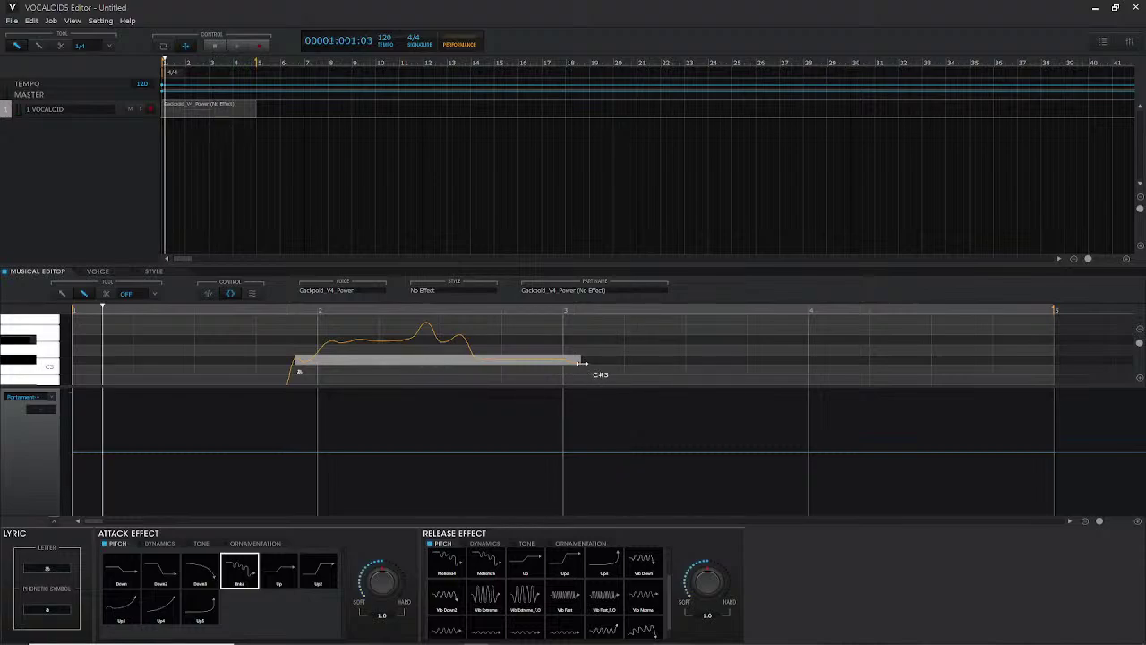
- Extend the note's end to about the start of measure 4, shorten its attack effect range, and audition it
drag(578, 367, 810, 380)
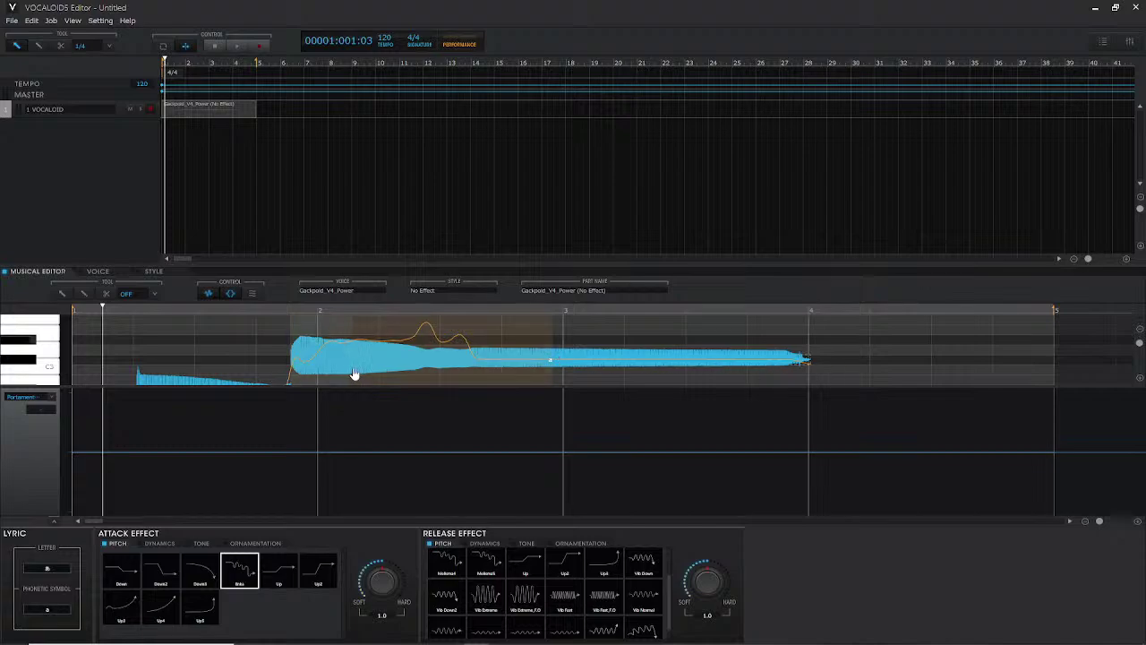
key(2)
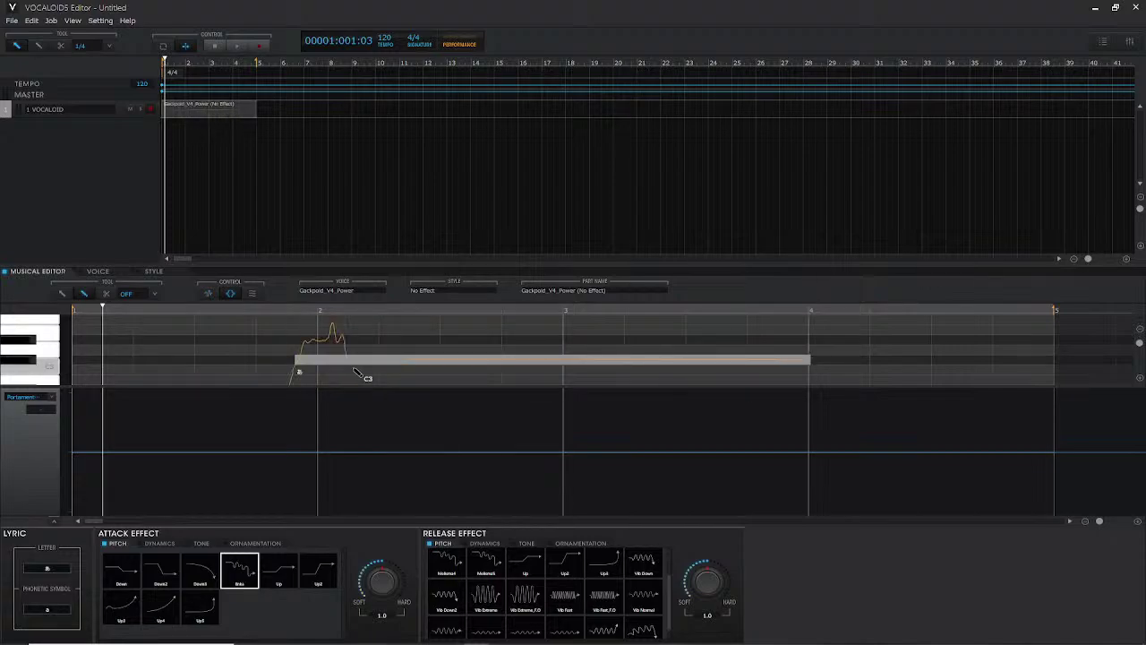
key(space)
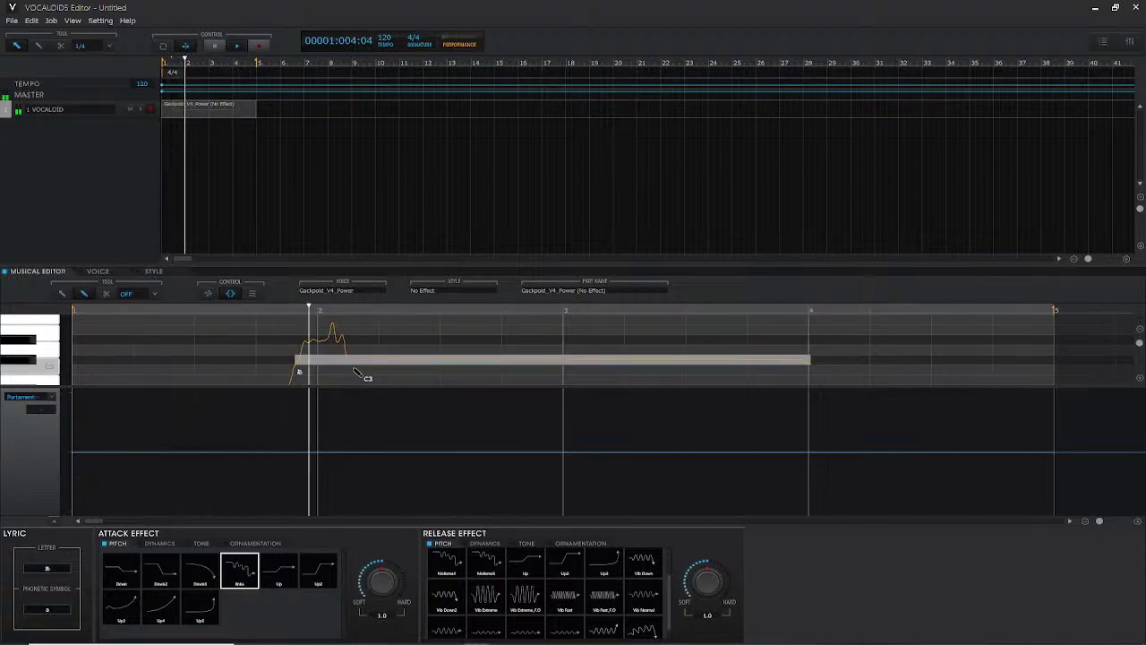
key(space)
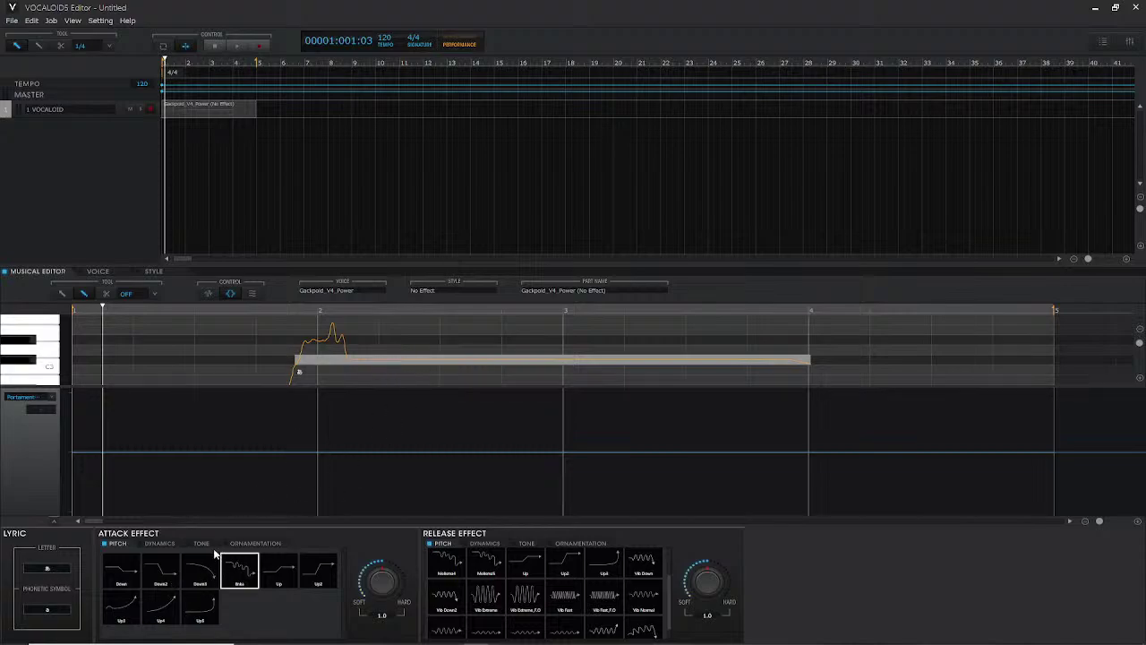
- Apply the Down3 Pitch attack preset to the note, lengthen its effect range, and audition it
click(199, 574)
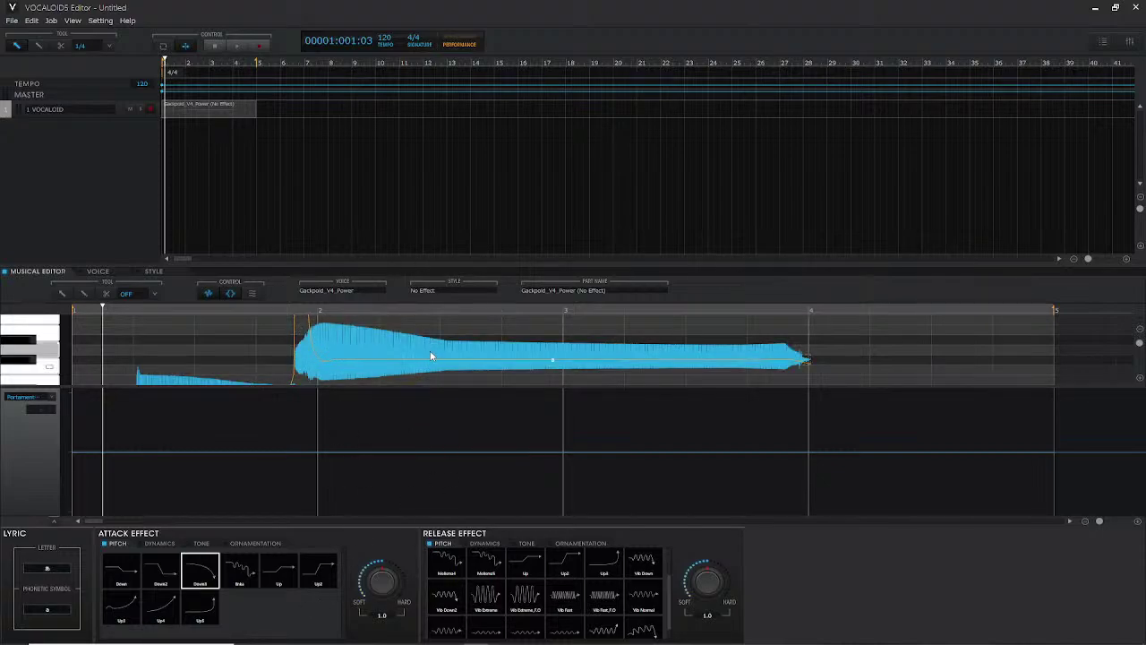
key(2)
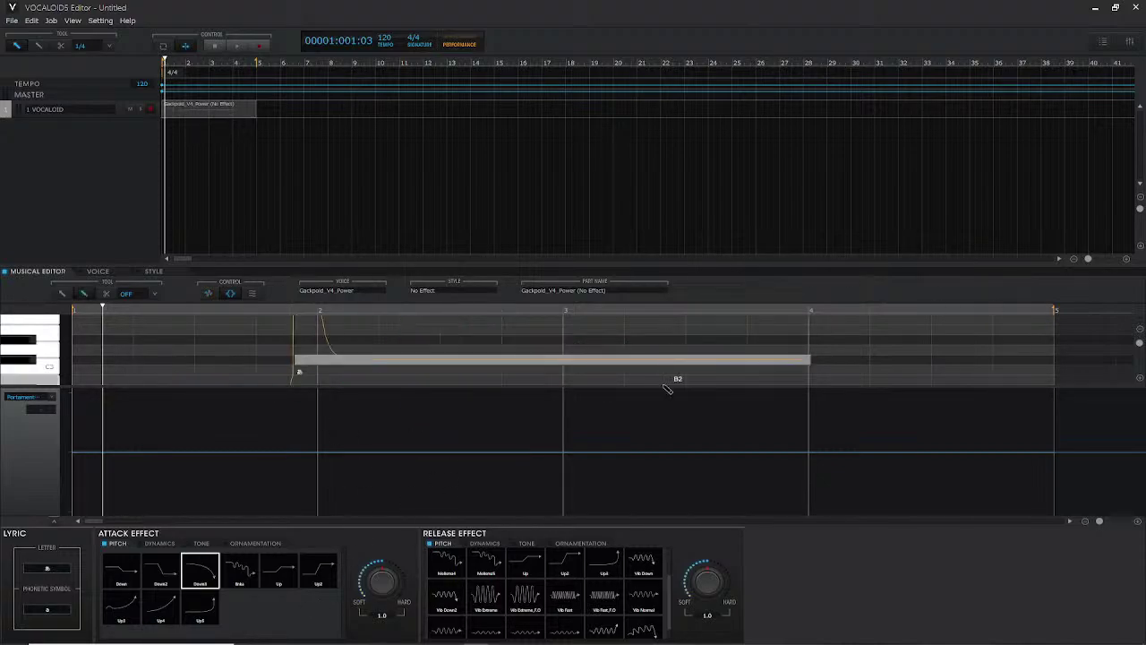
key(space)
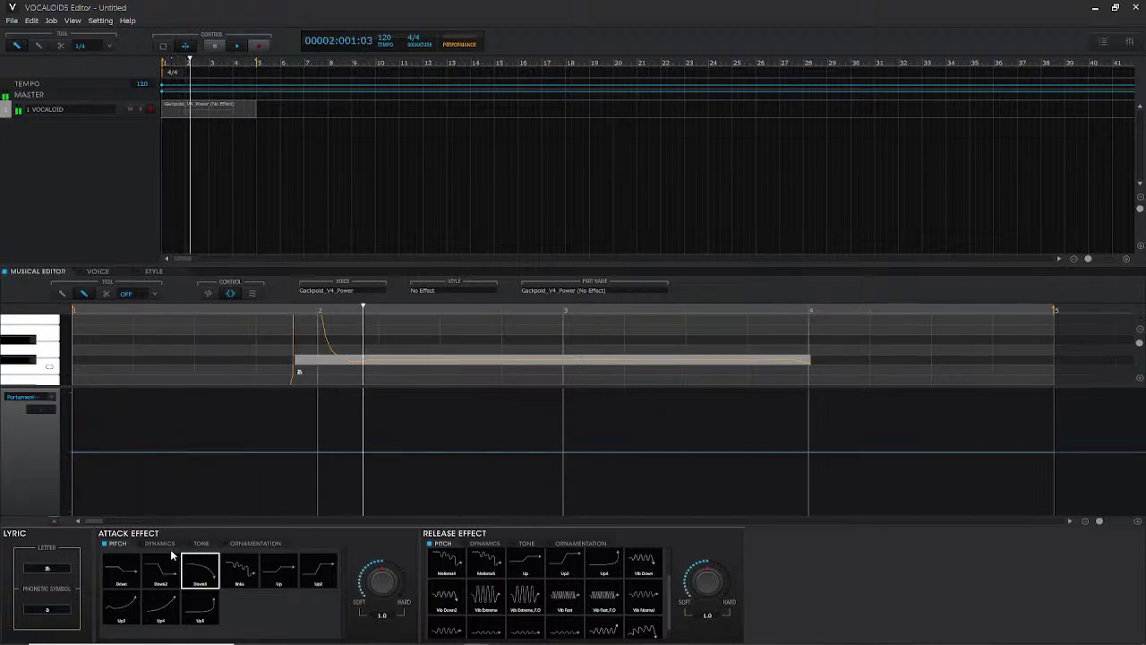
key(space)
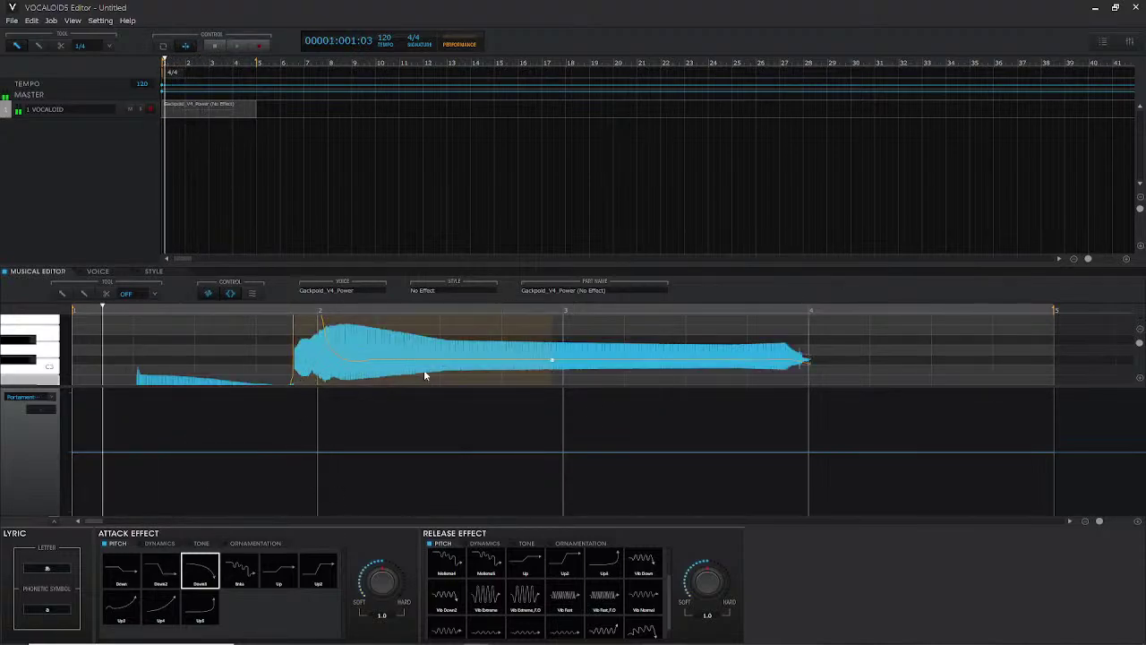
- Lower the Down3 attack effect strength to 0.2 and audition the note
drag(380, 598, 396, 638)
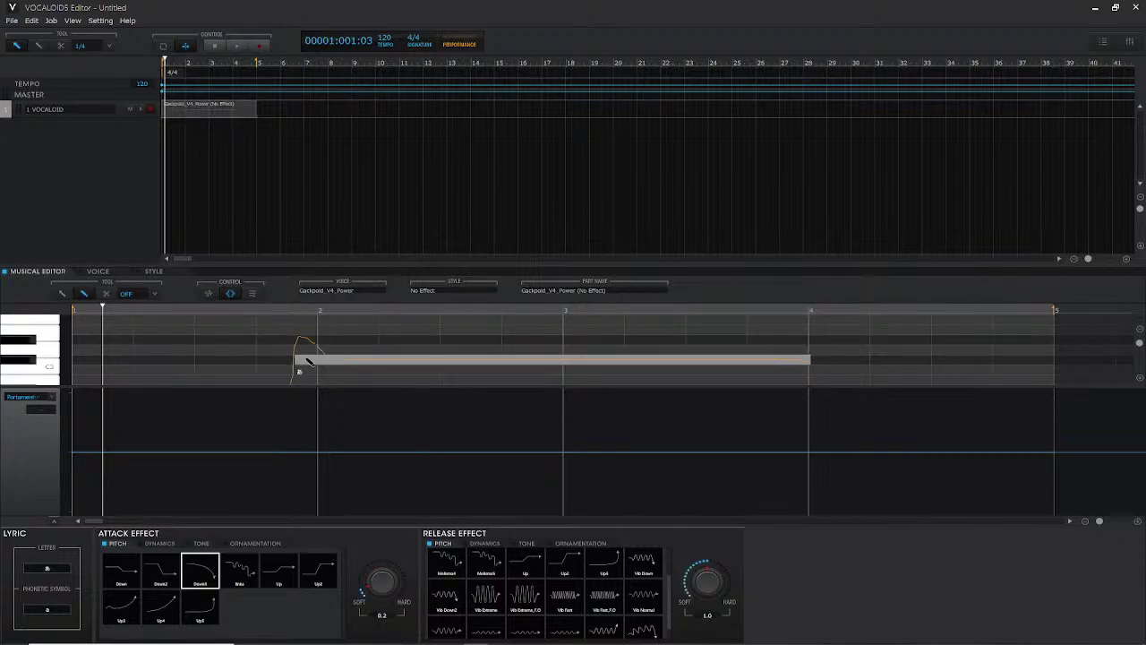
key(space)
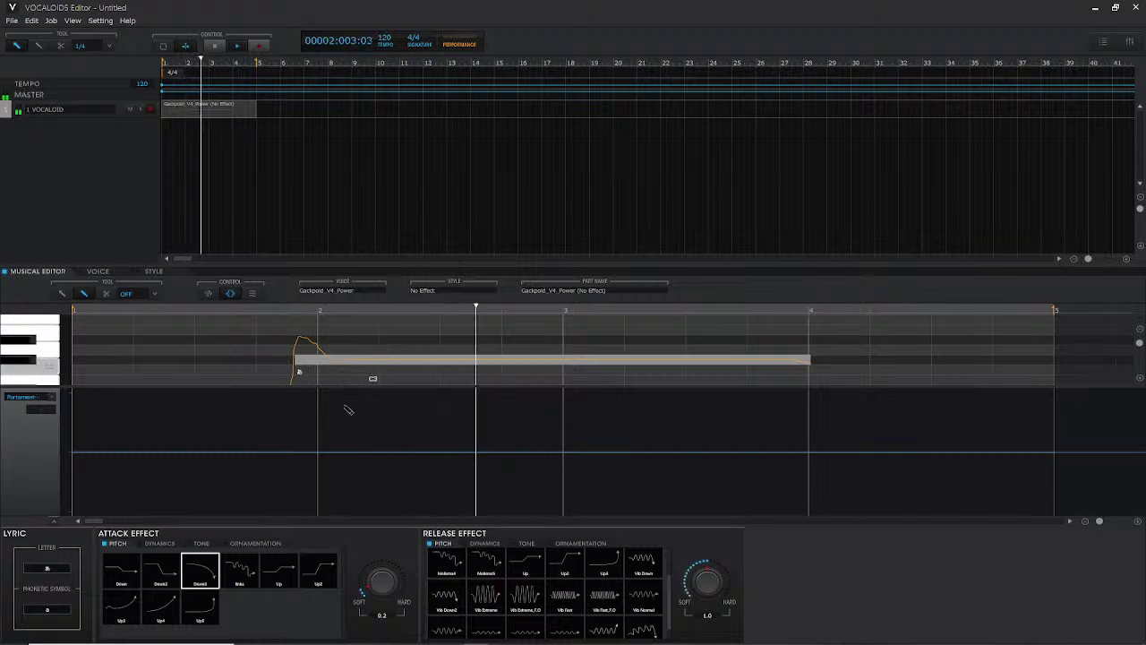
key(space)
- Undo the attack strength, Down3 preset, note length and effect range changes
key(ctrl+z)
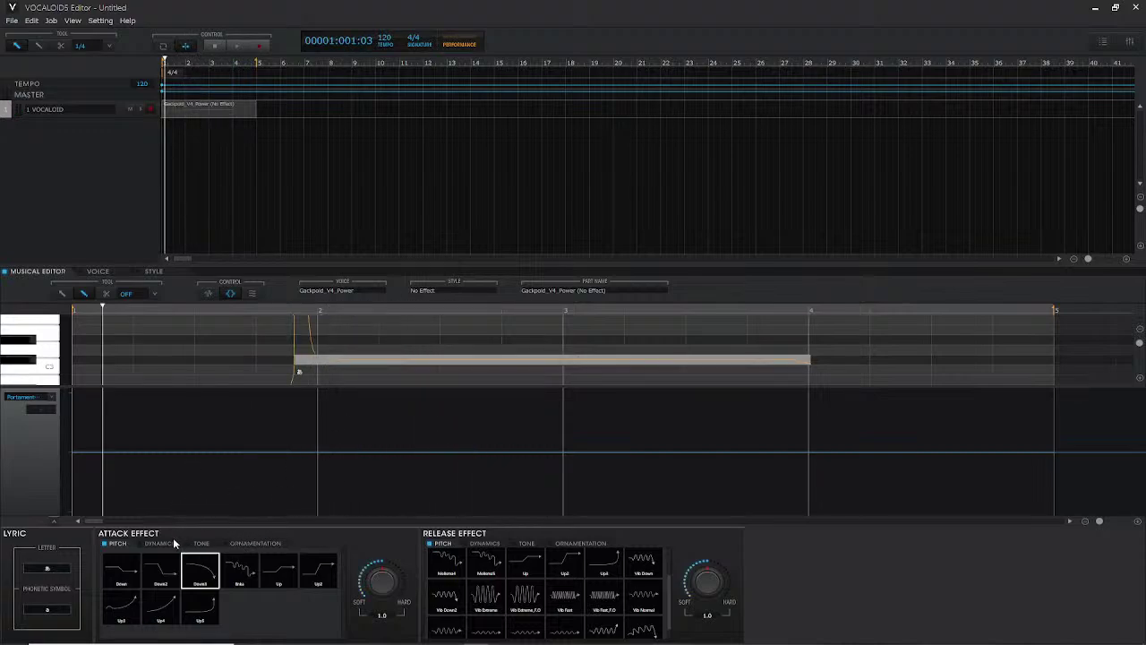
key(ctrl+z)
key(ctrl+z)
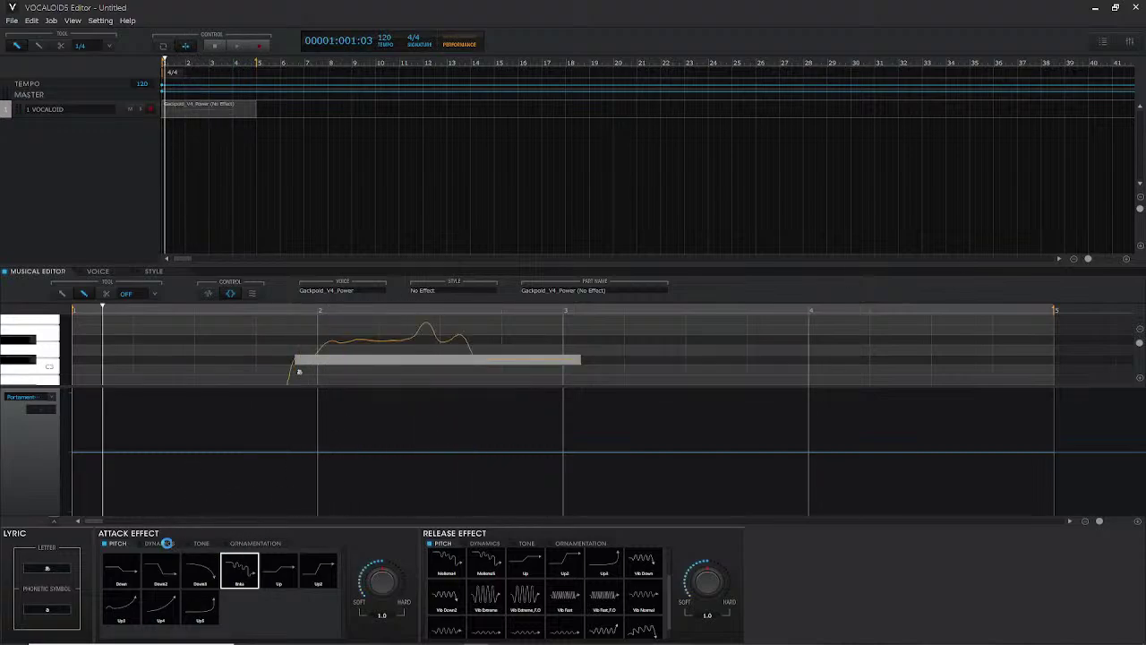
- Apply the Accent preset from the Dynamics attack effects to the note
click(166, 543)
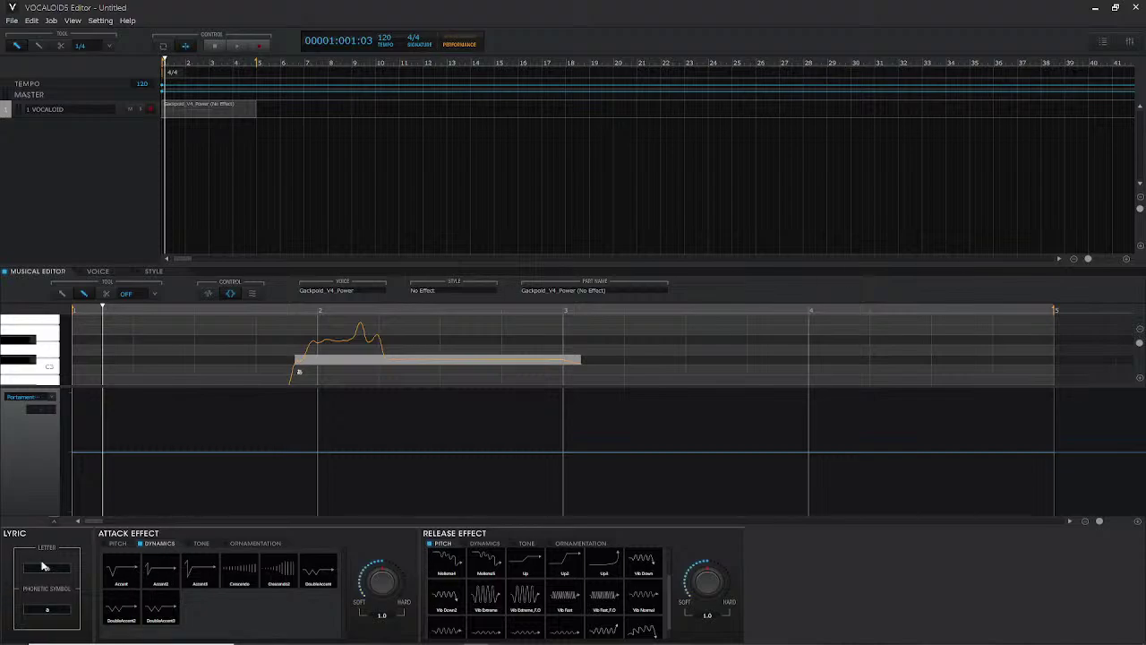
click(127, 570)
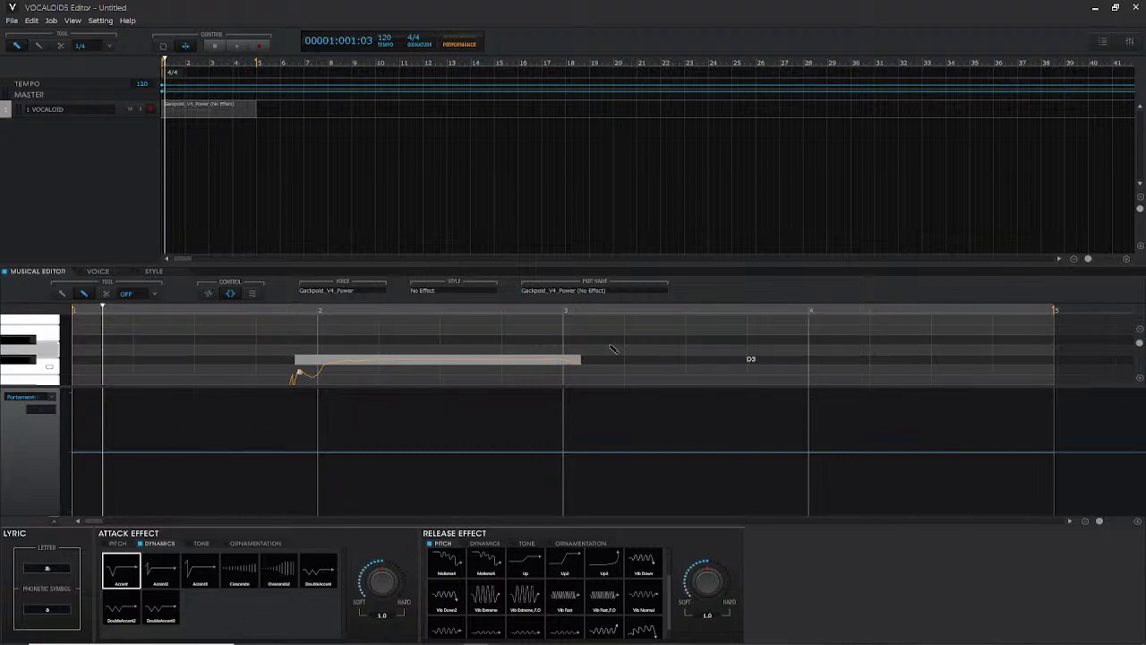
- Add a second note about one measure long after the first note and place it at E♭3 in measure 3
drag(650, 329, 884, 331)
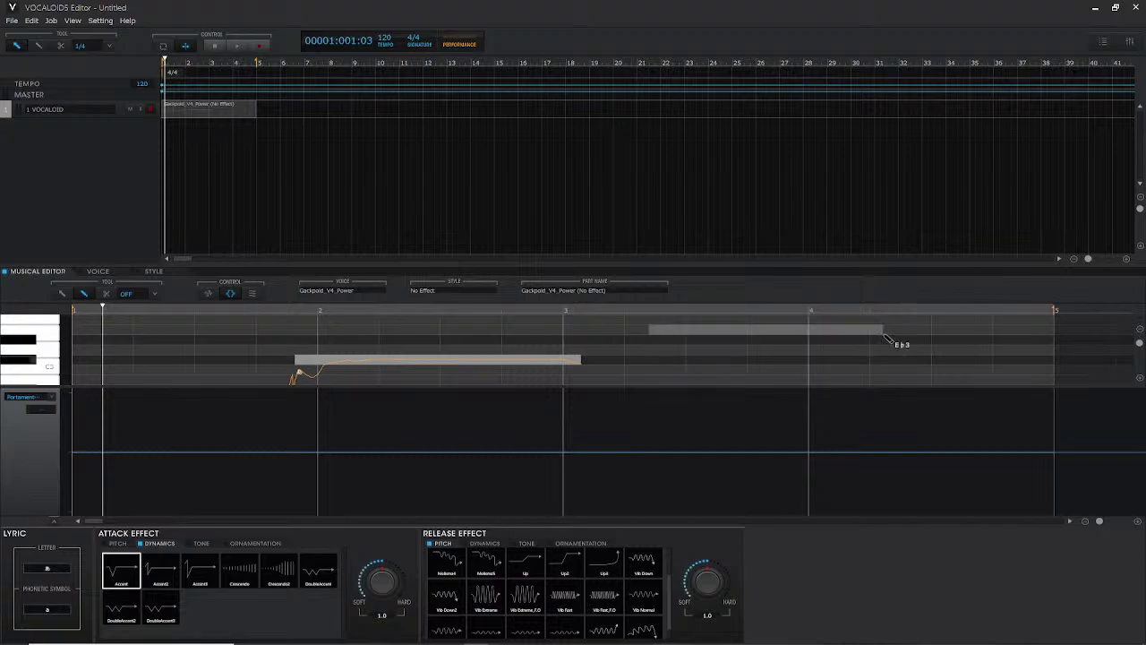
right_click(469, 328)
click(491, 332)
drag(704, 349, 668, 348)
- Select both notes and apply the Accent3 Dynamics attack preset to them
drag(460, 328, 660, 376)
drag(461, 311, 658, 363)
click(188, 578)
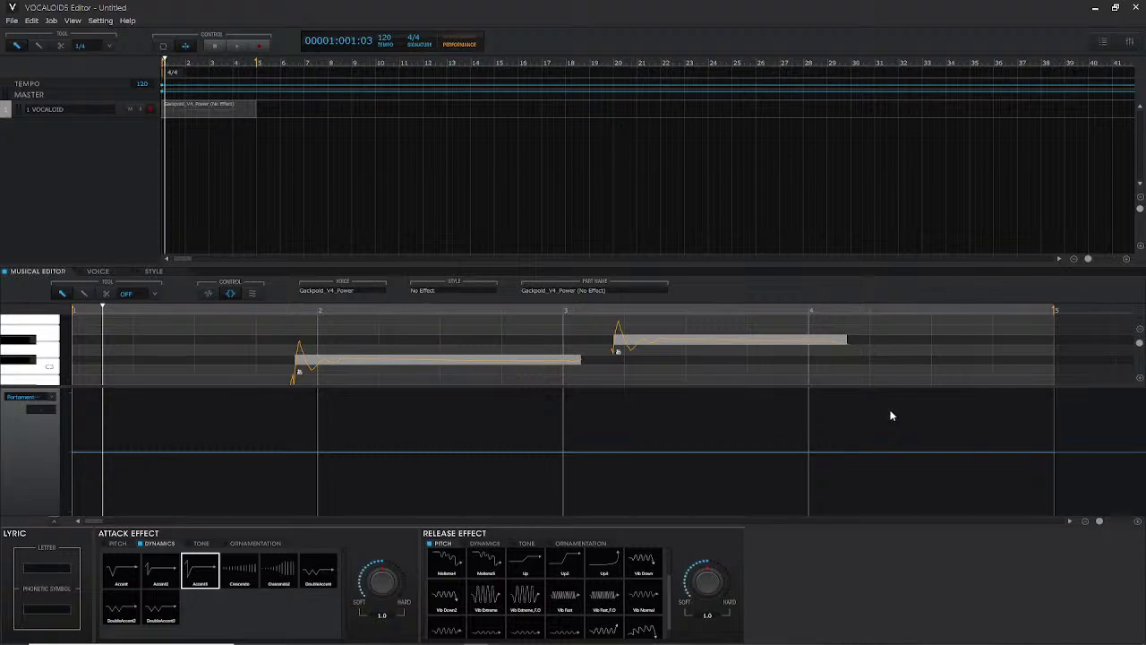
- Select all notes, apply the Accent Dynamics attack preset to both, and play them back
right_click(705, 353)
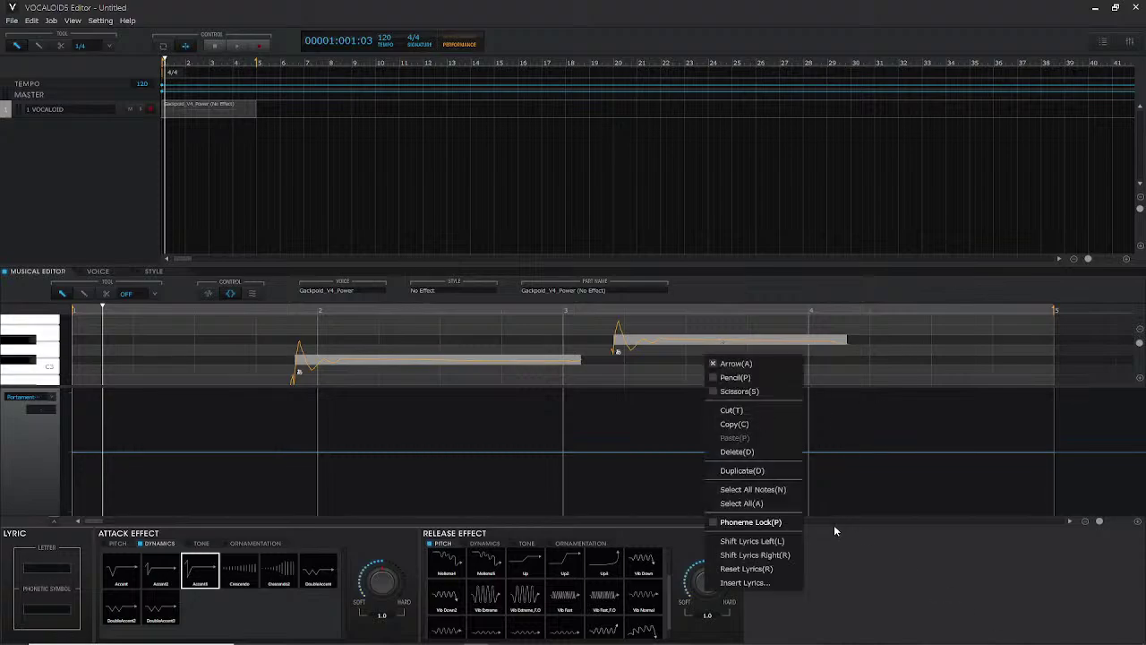
click(777, 494)
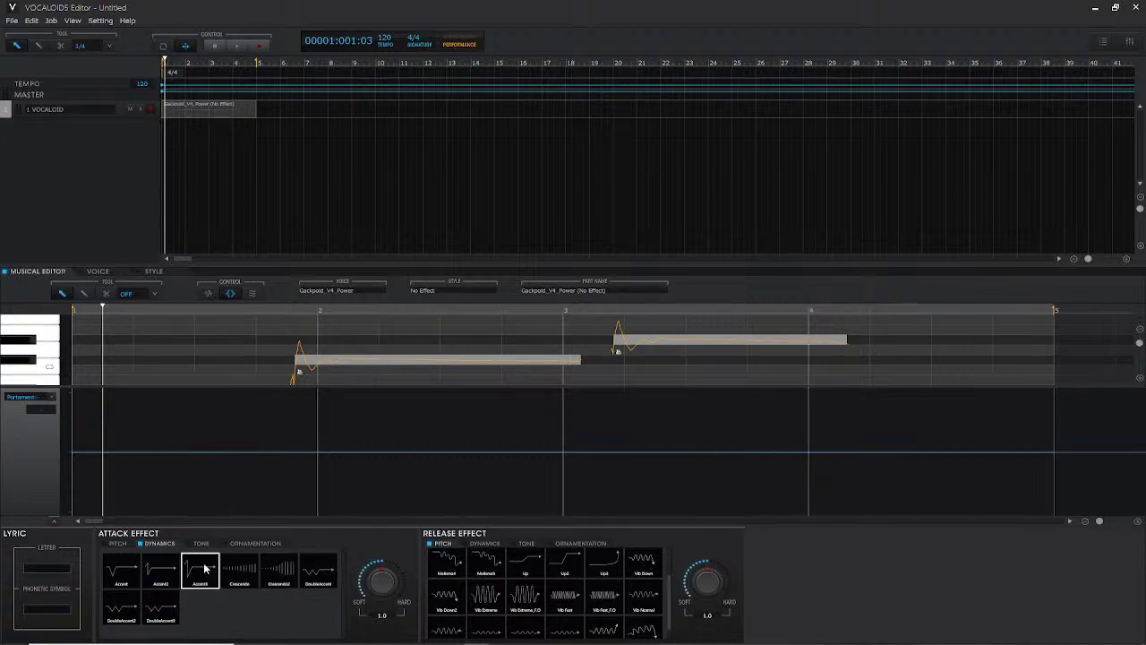
click(130, 573)
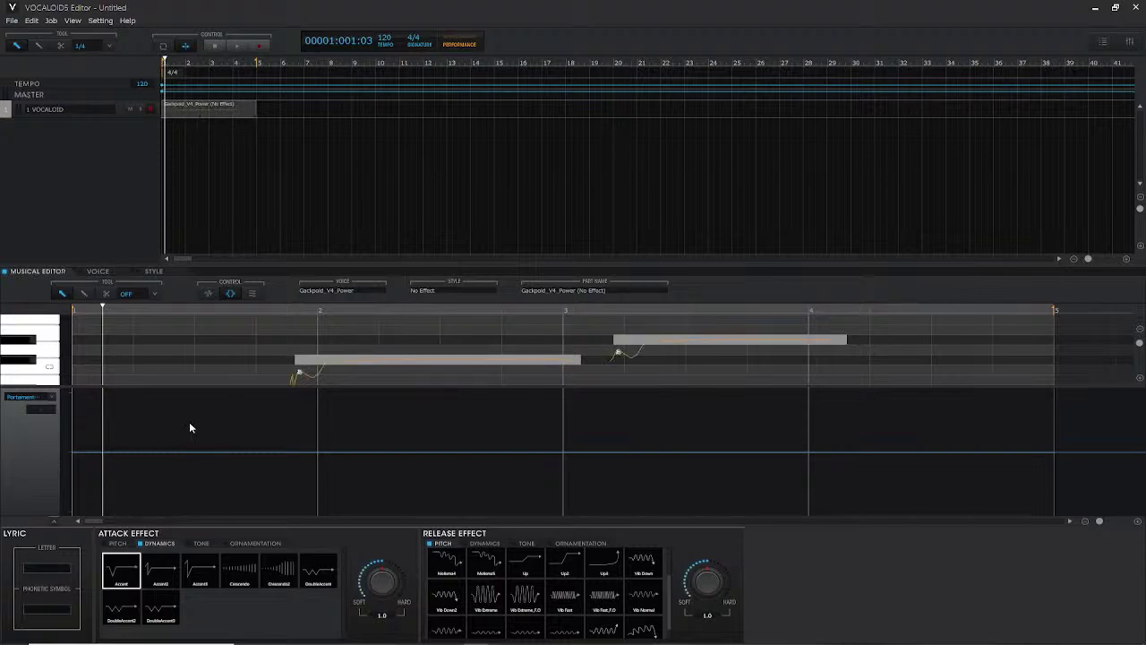
key(space)
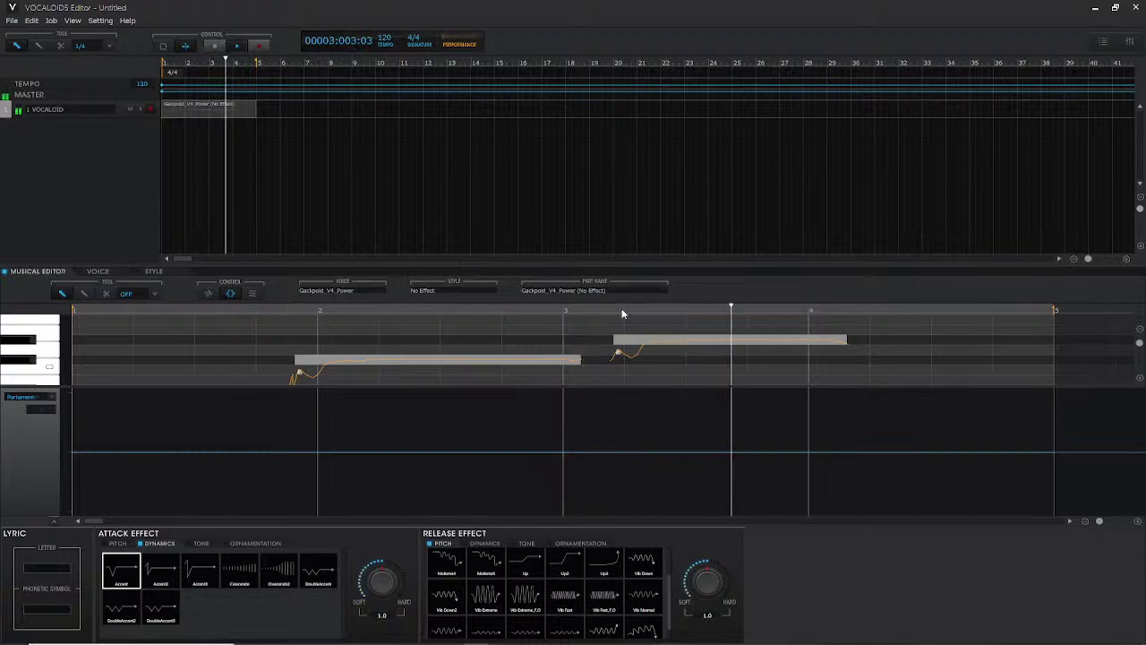
key(space)
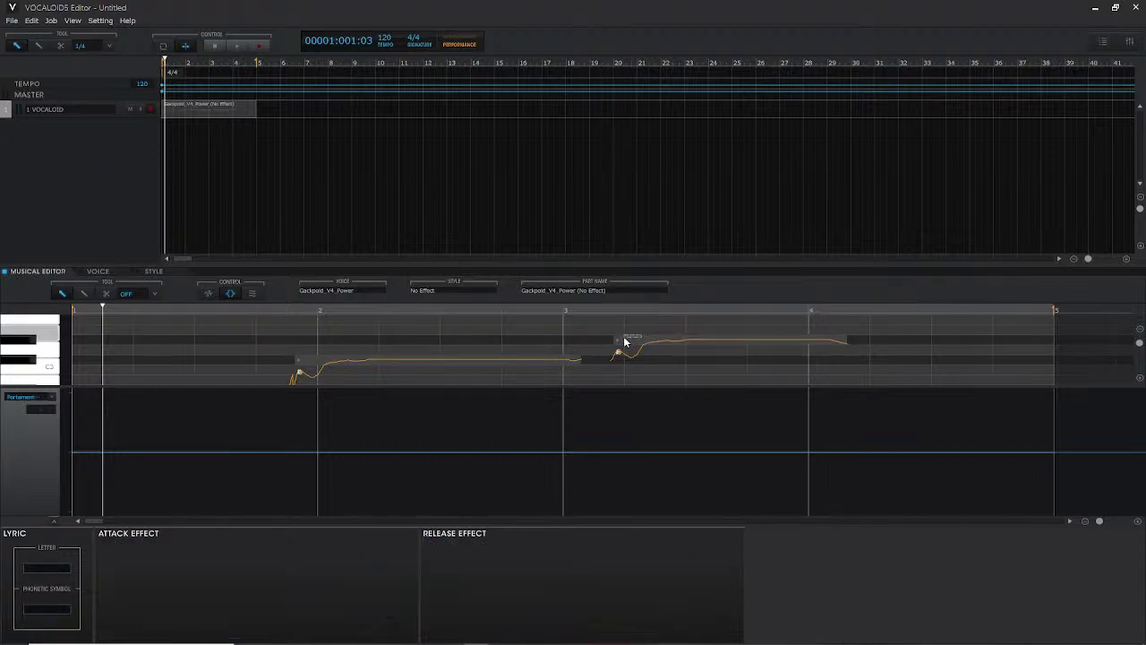
- Move the second note earlier at E♭3 so it adjoins the first note's end, play both, and return the playhead to the start
click(625, 341)
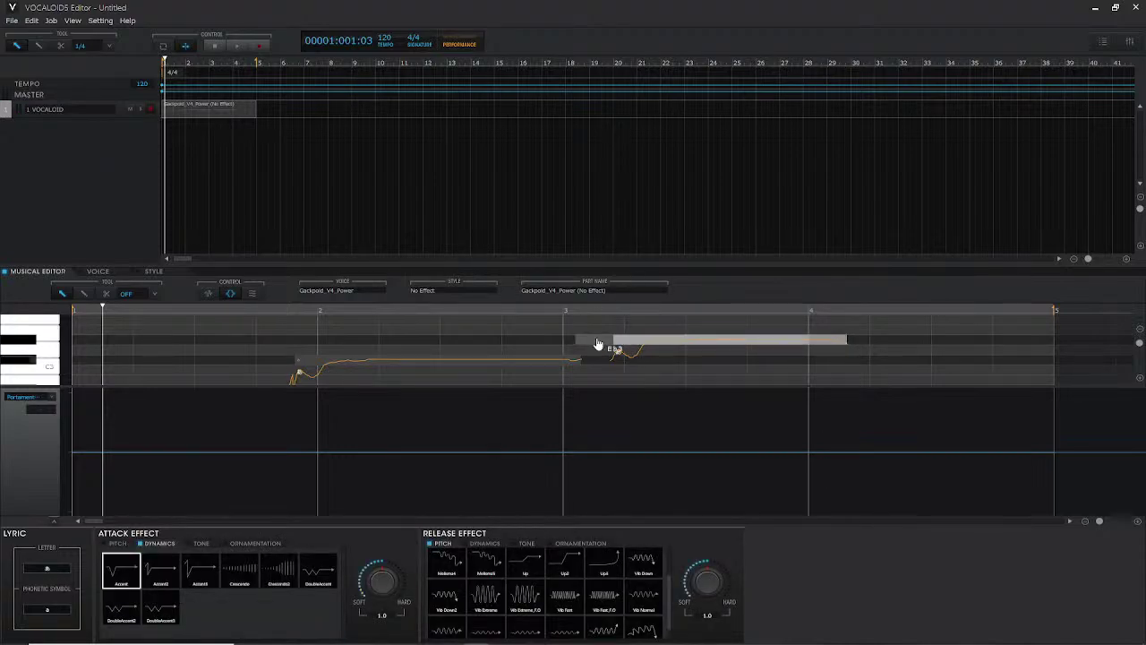
drag(598, 344, 596, 341)
key(space)
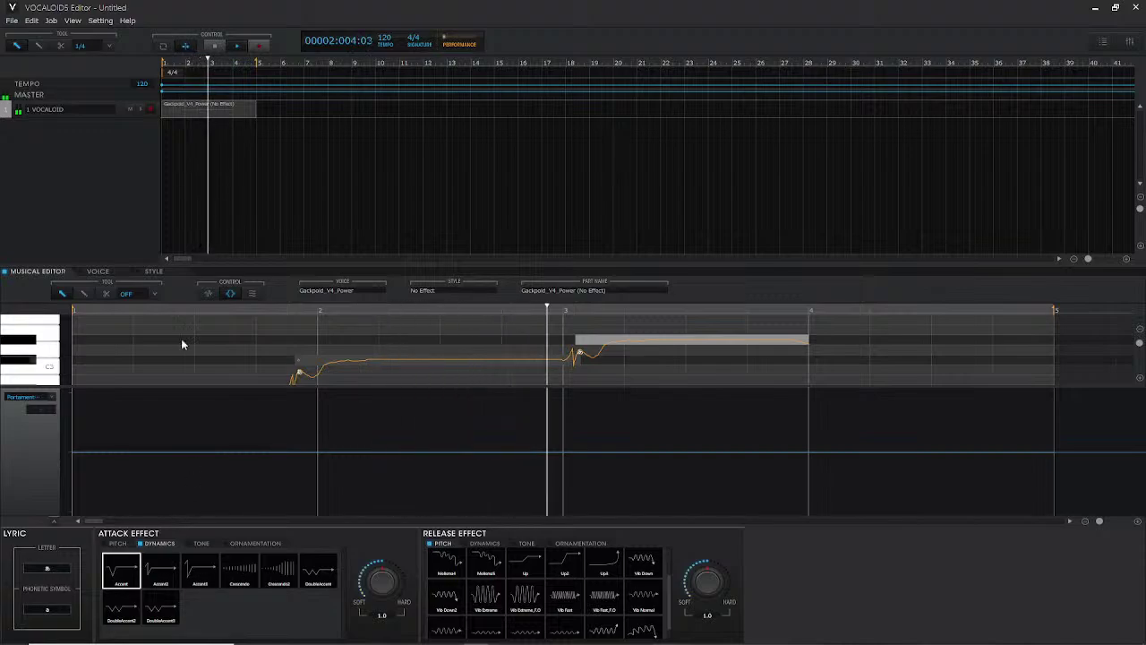
click(79, 309)
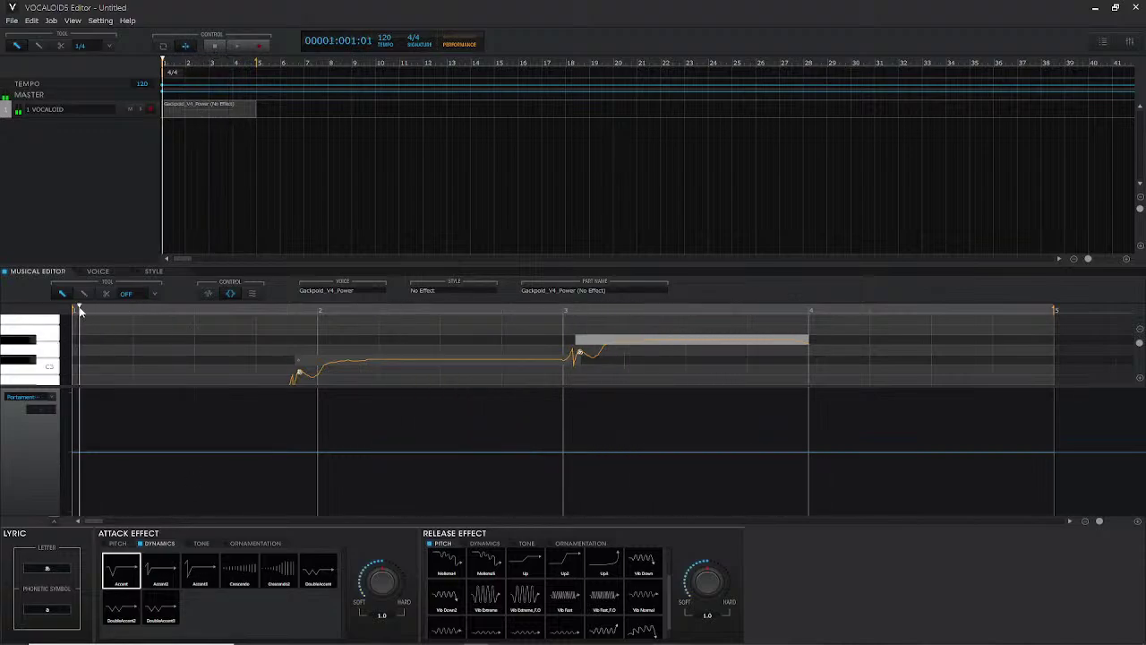
- Set the song tempo to 220 and play the two notes
double_click(385, 39)
text(220)
key(Return)
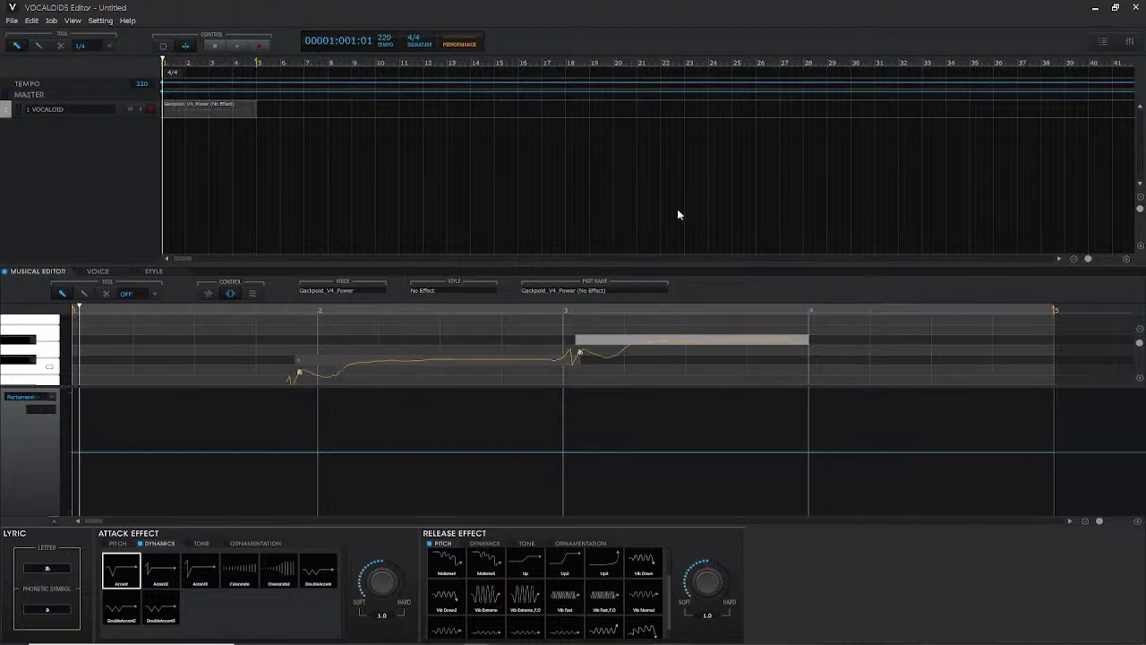
key(space)
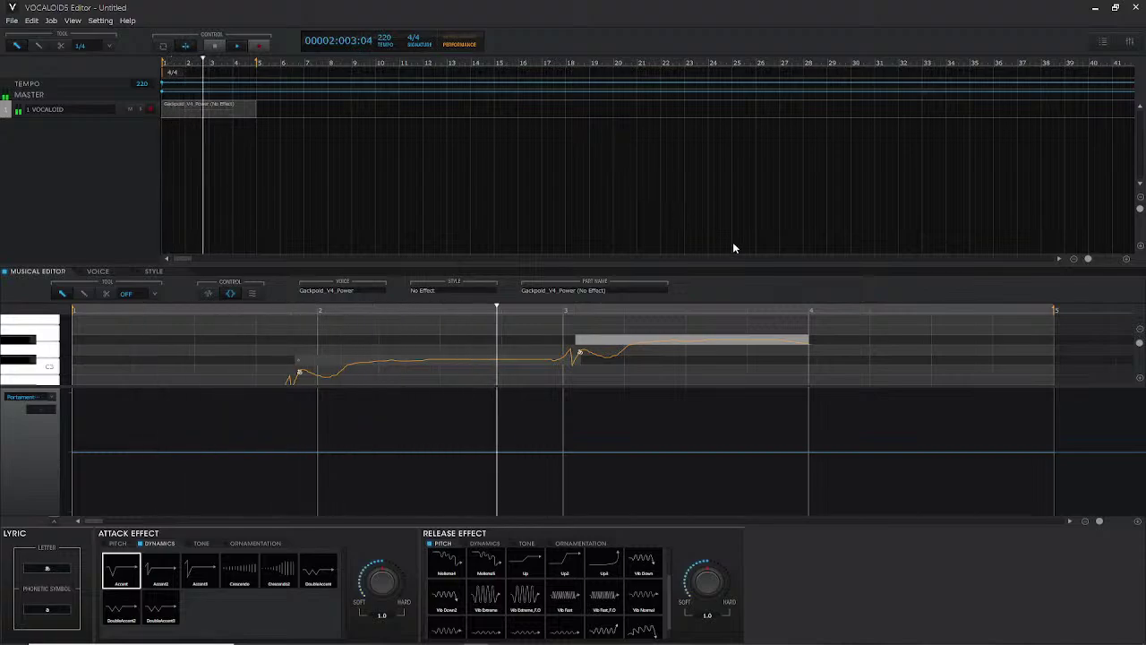
key(space)
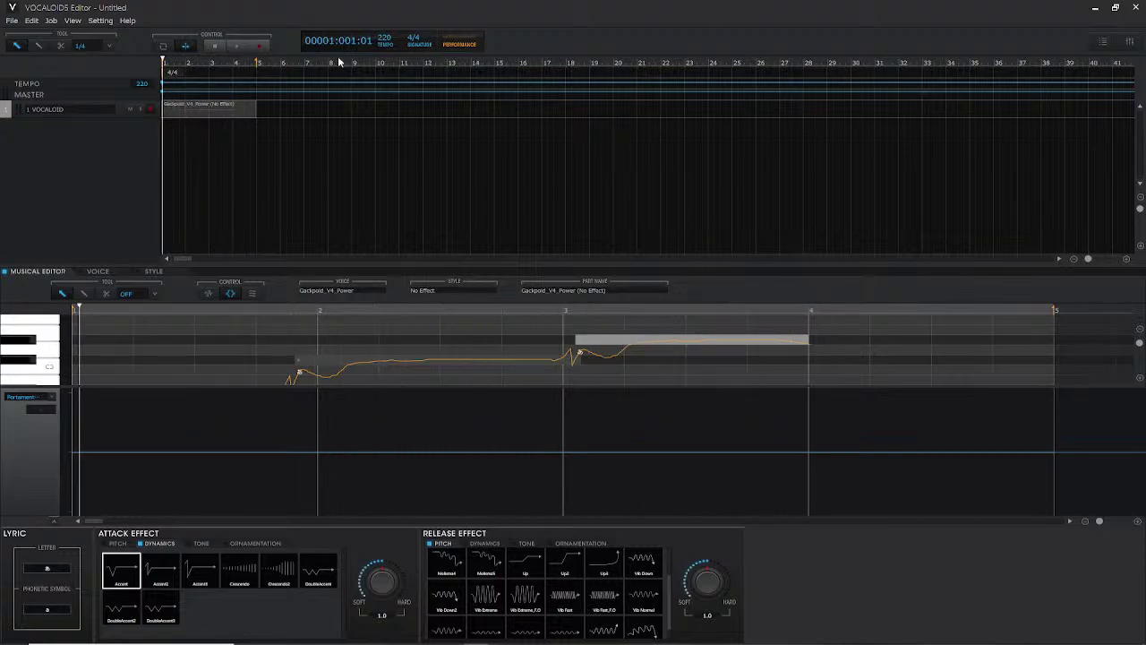
- Increase the height of the Tempo and Master tracks and select the tempo point at the start of measure 1
click(83, 89)
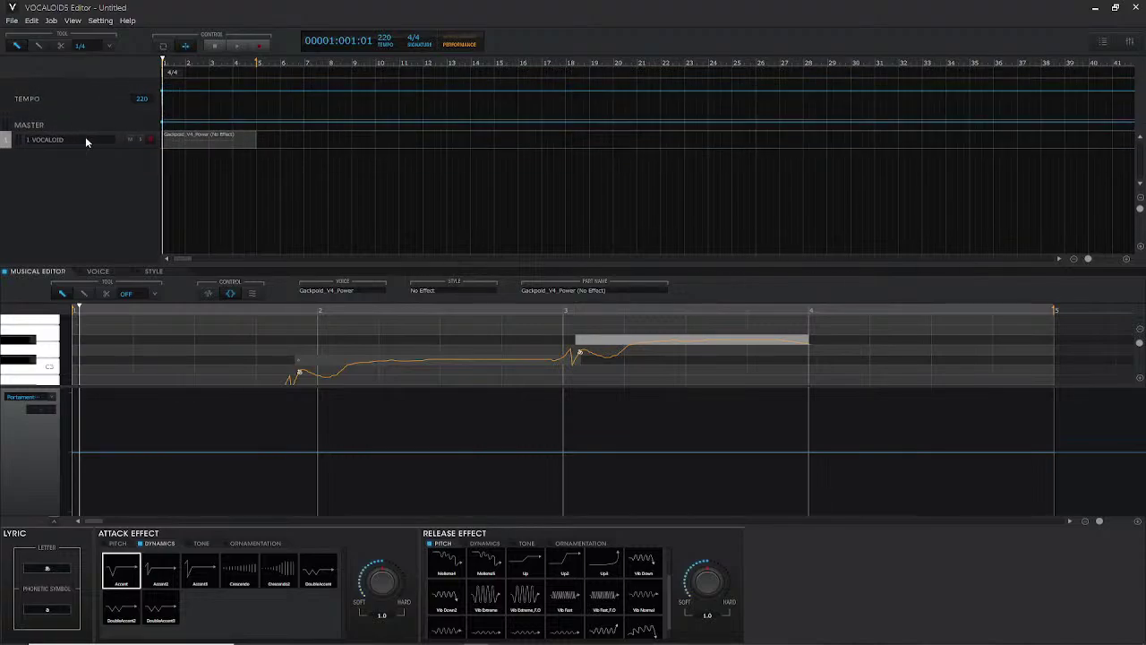
drag(94, 129, 93, 156)
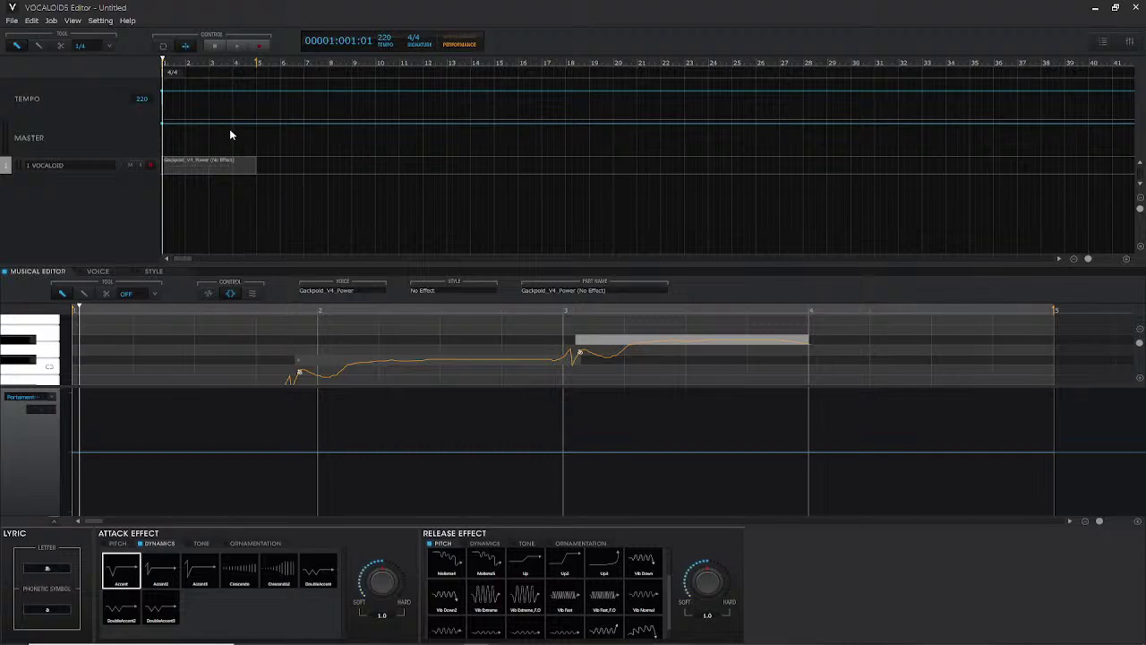
click(163, 97)
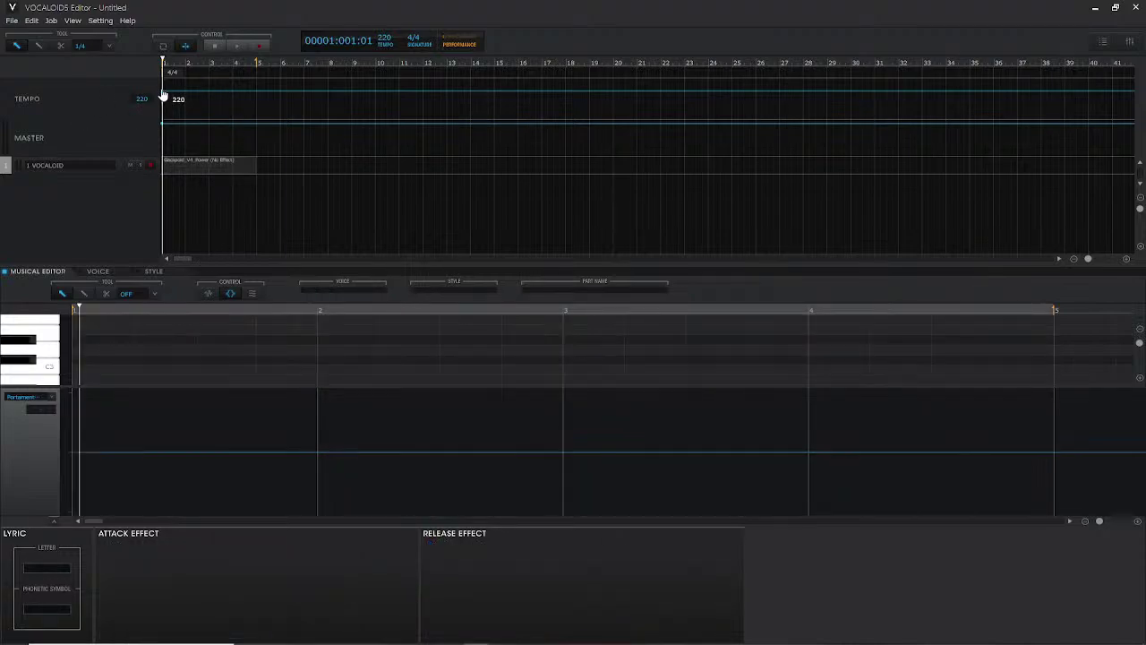
- Draw a fluctuating tempo curve over measures 1 to 3 with the Pencil tool and play the two notes
right_click(195, 96)
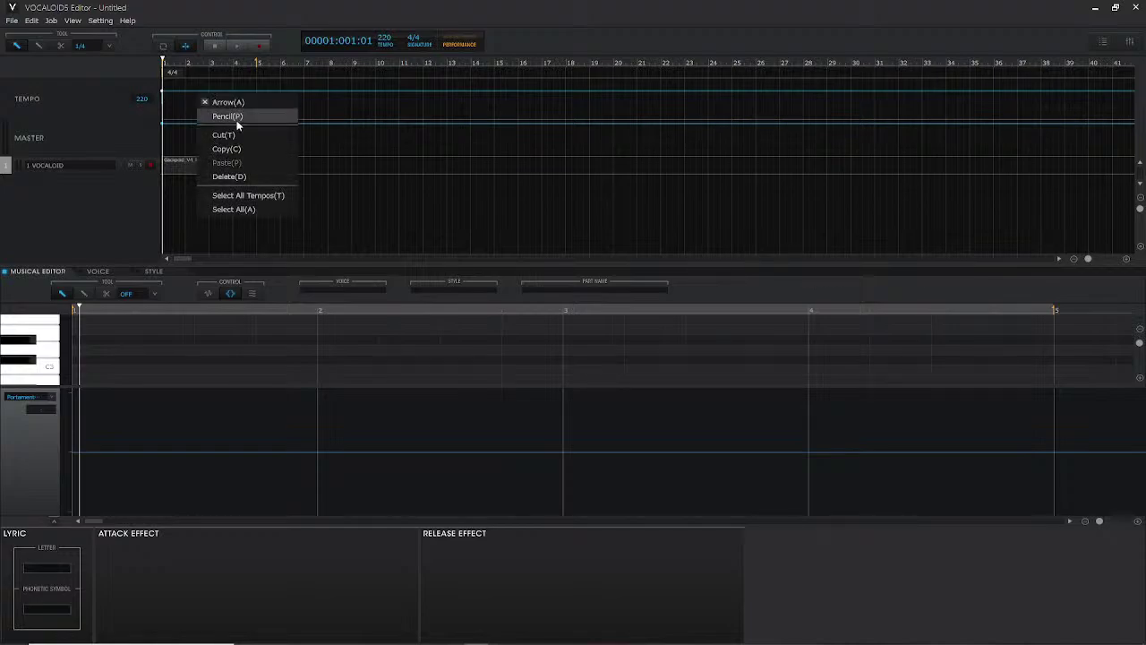
click(224, 116)
key(alt)
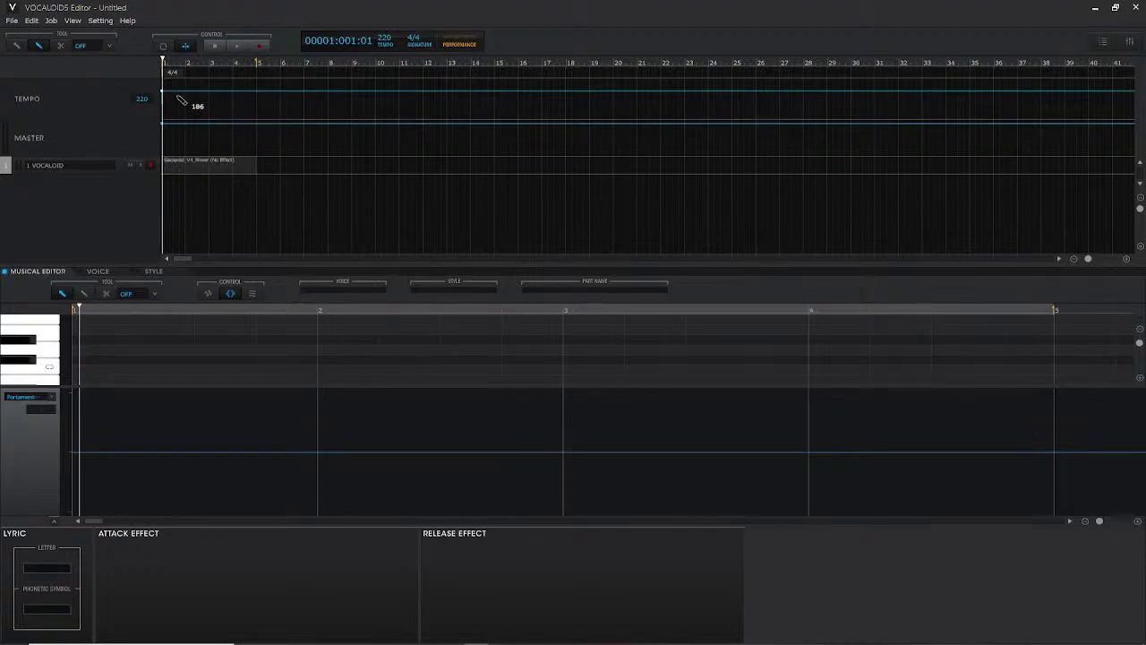
drag(182, 104, 230, 98)
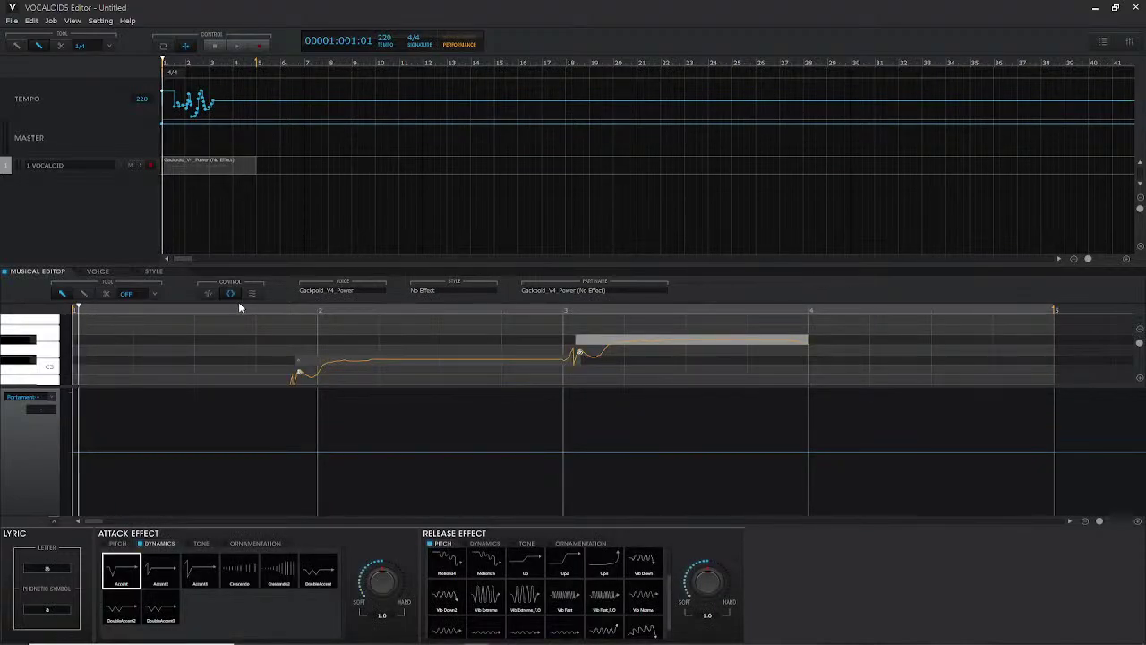
key(space)
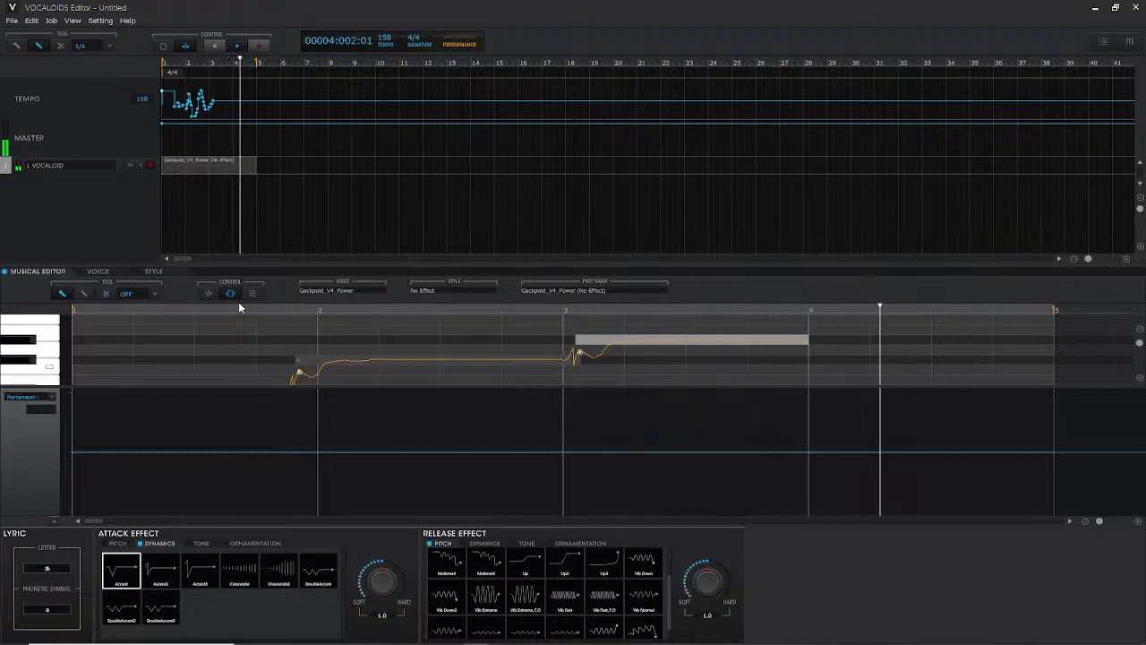
key(space)
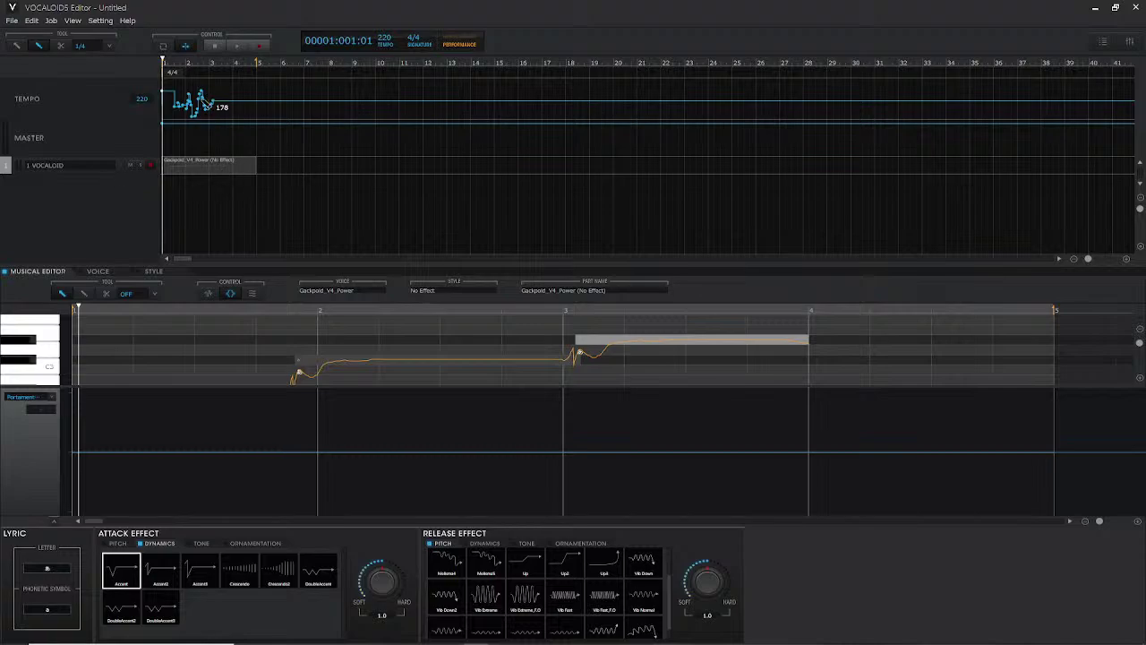
- Redraw the tempo curve over measures 1 to 4 and undo both tempo drawings
mouse_move(221, 109)
mouse_down()
mouse_move(177, 102)
mouse_move(239, 100)
mouse_up()
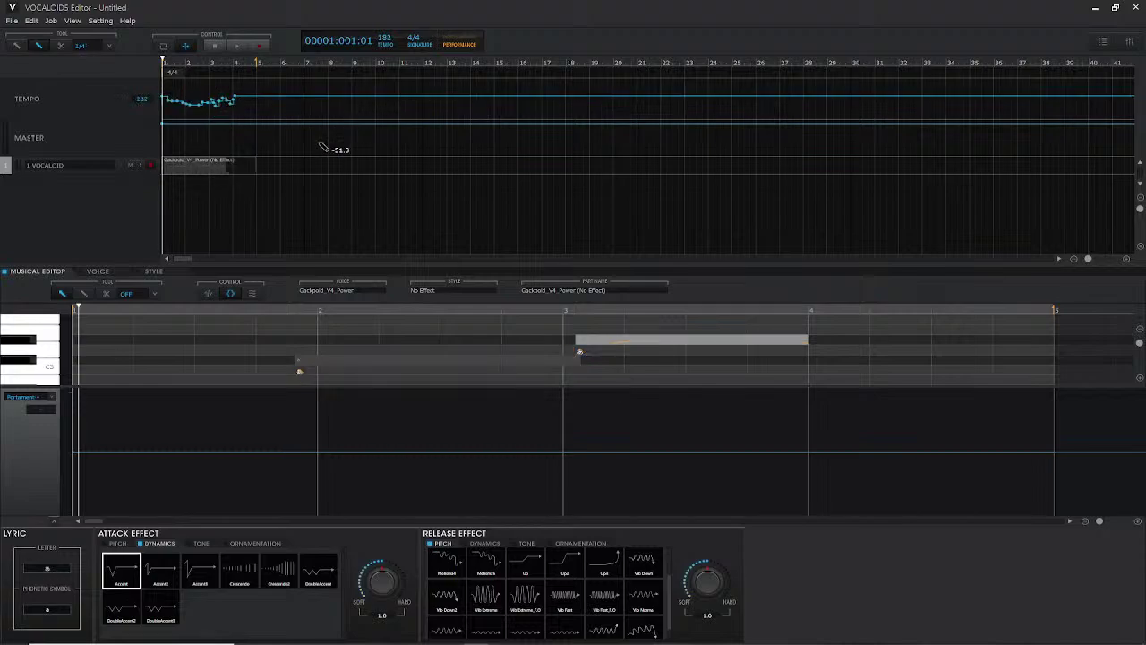
key(ctrl+z)
key(ctrl+z)
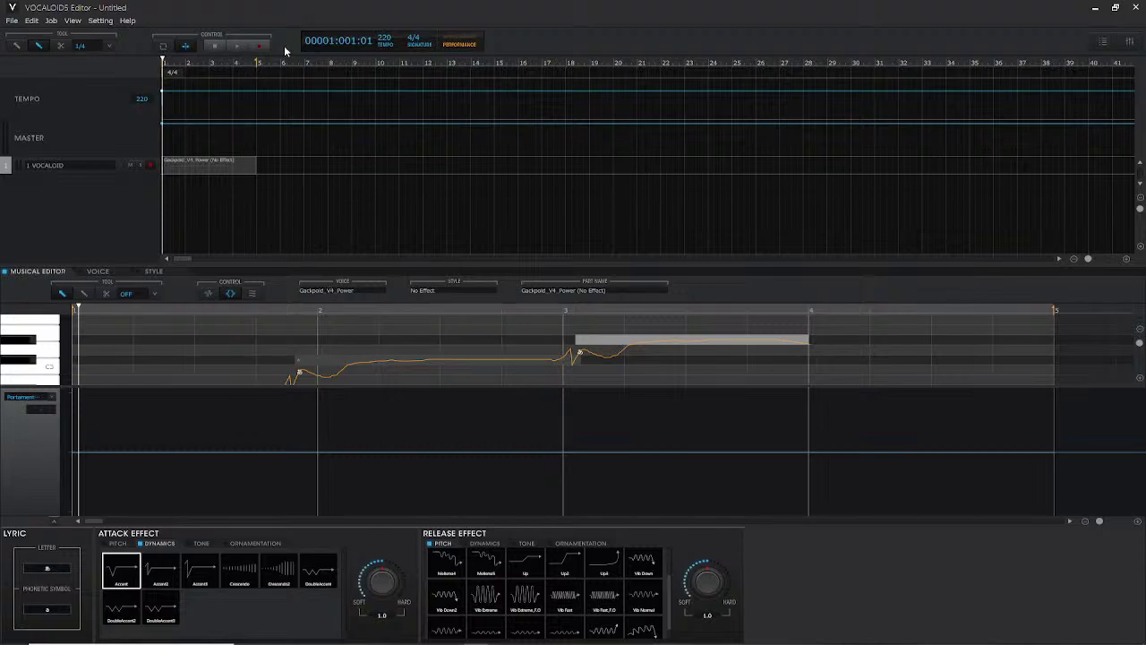
- Return the playhead to measure 1 and draw a fluctuating volume curve on the Master track up to about measure 5
click(323, 61)
click(532, 62)
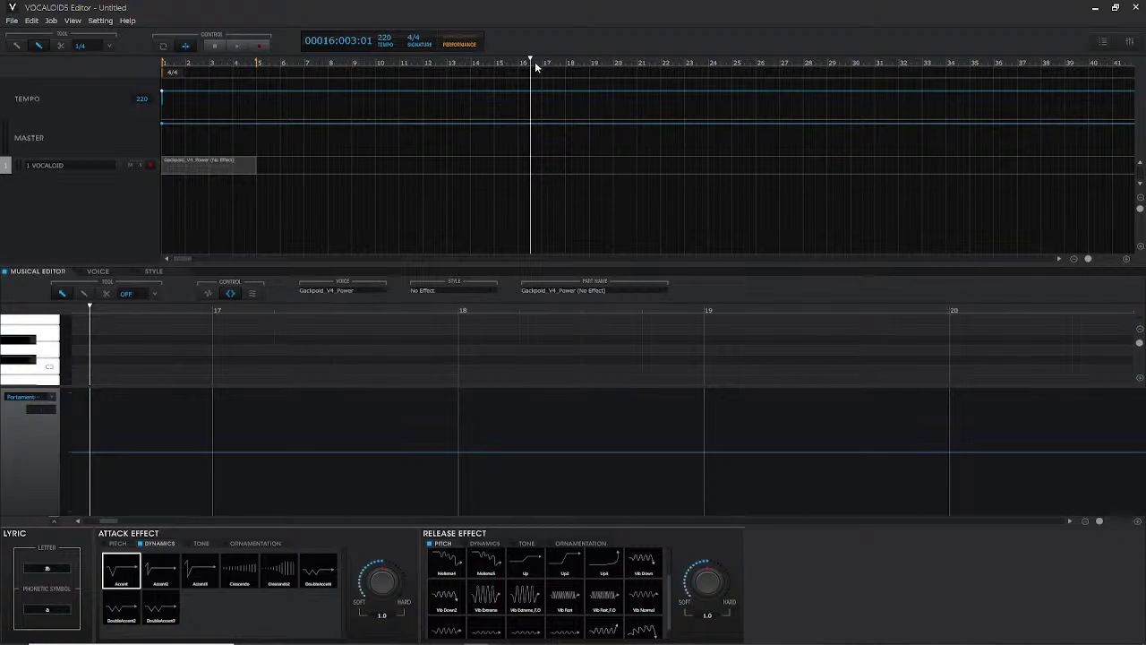
click(168, 63)
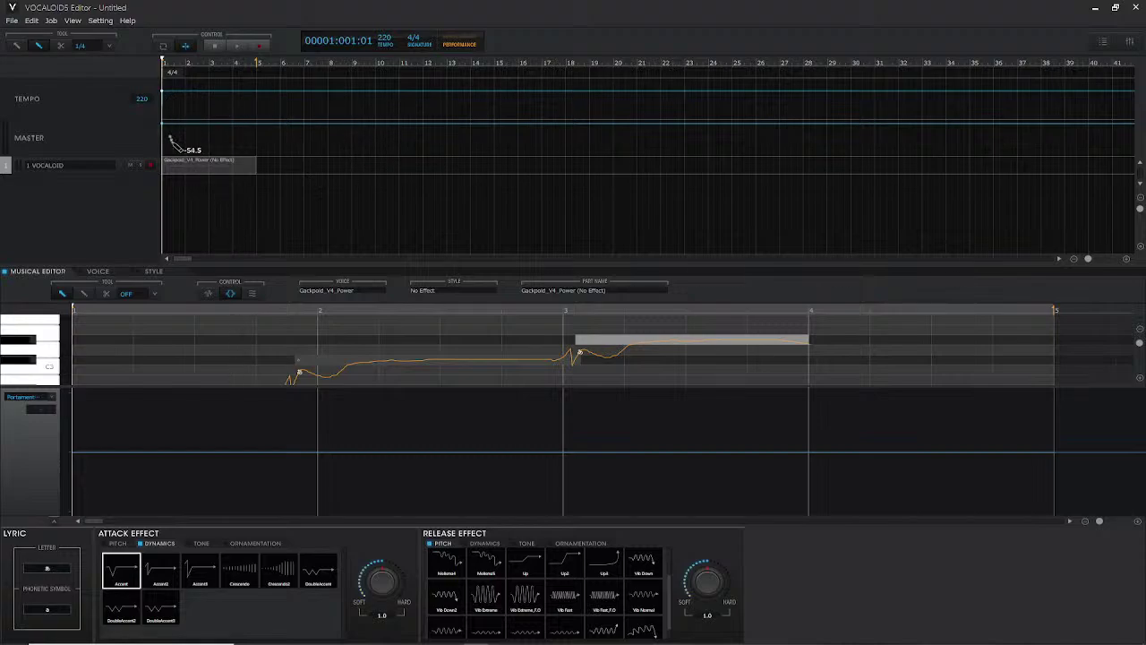
drag(170, 137, 280, 134)
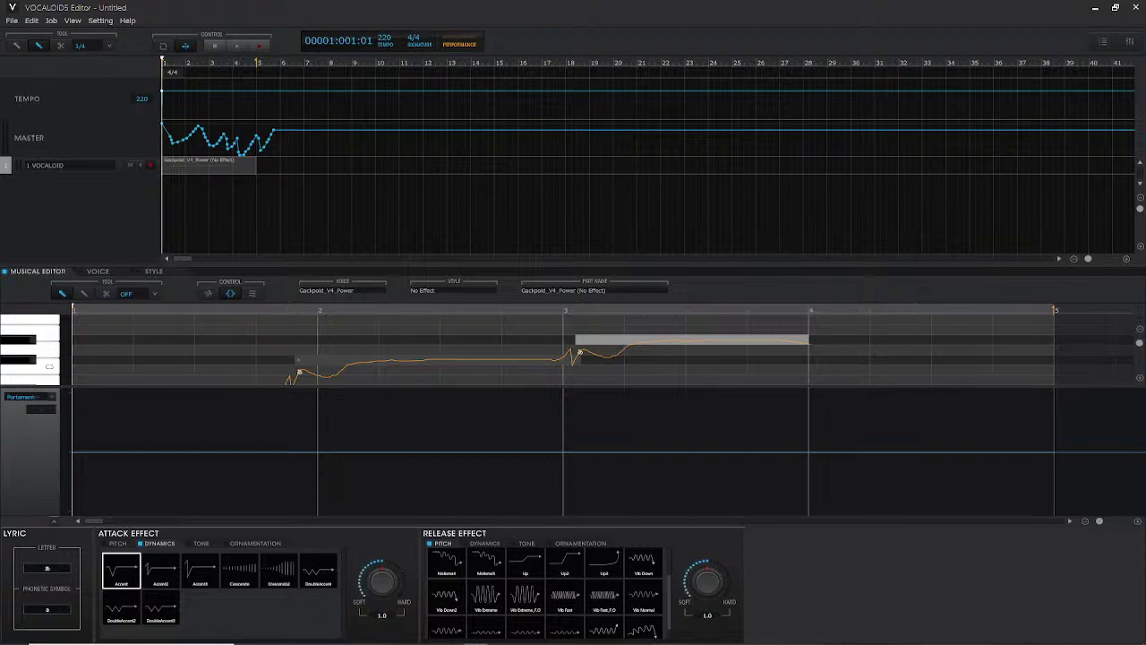
- Open the pinned Judgment Of Corruption sequence without saving the untitled one
click(488, 642)
click(377, 593)
right_click(477, 642)
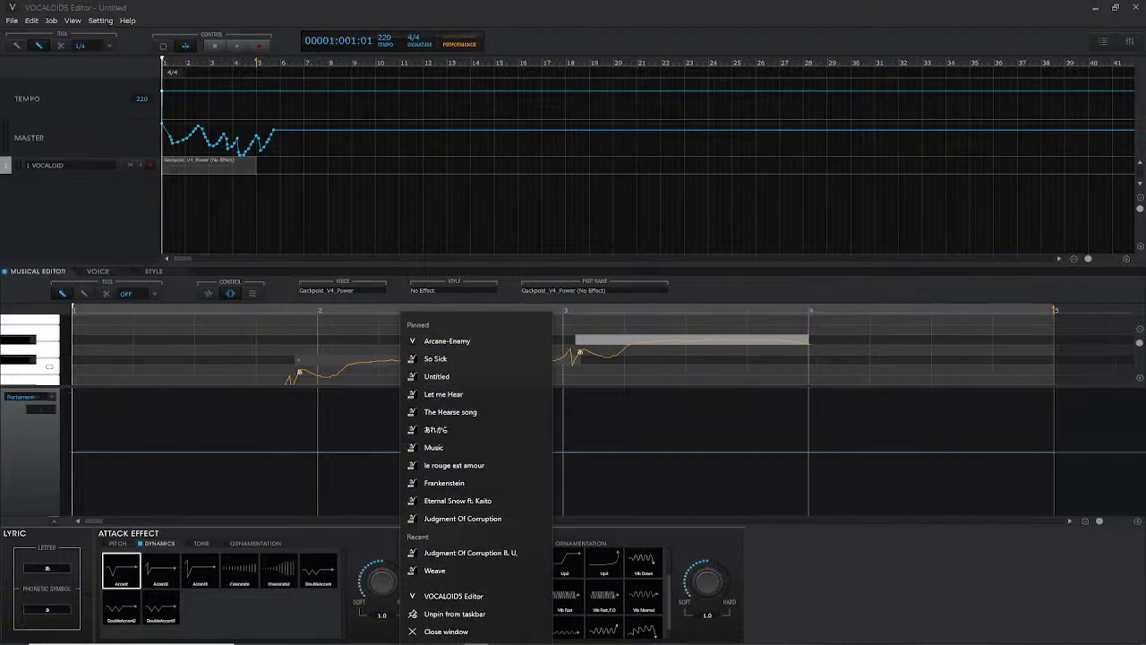
click(478, 516)
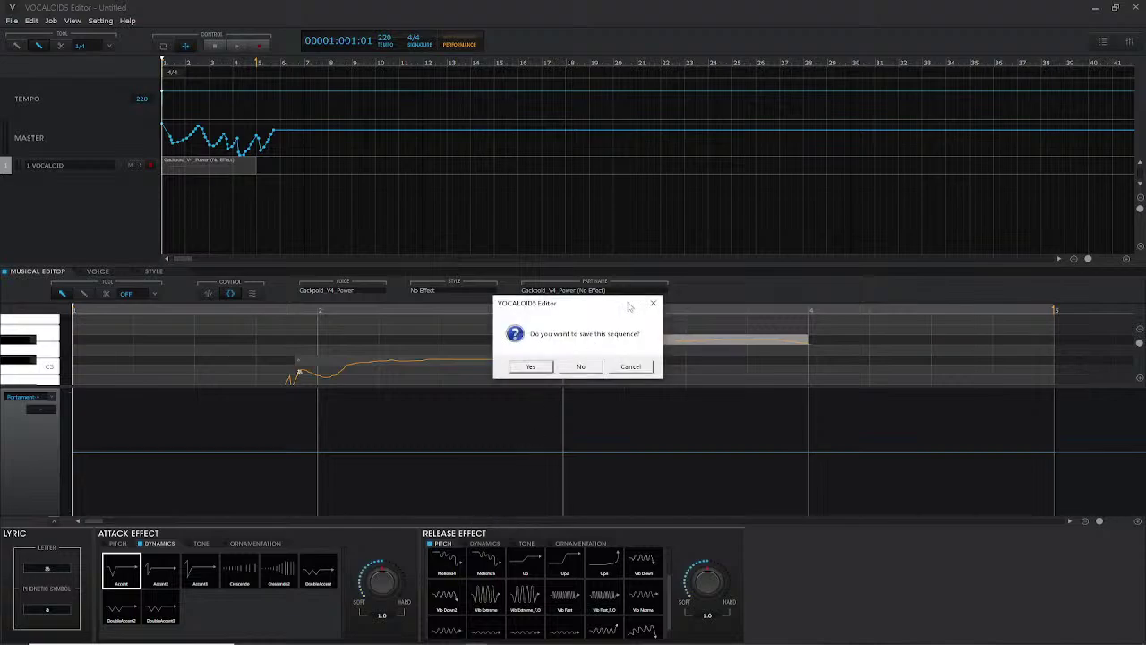
click(580, 367)
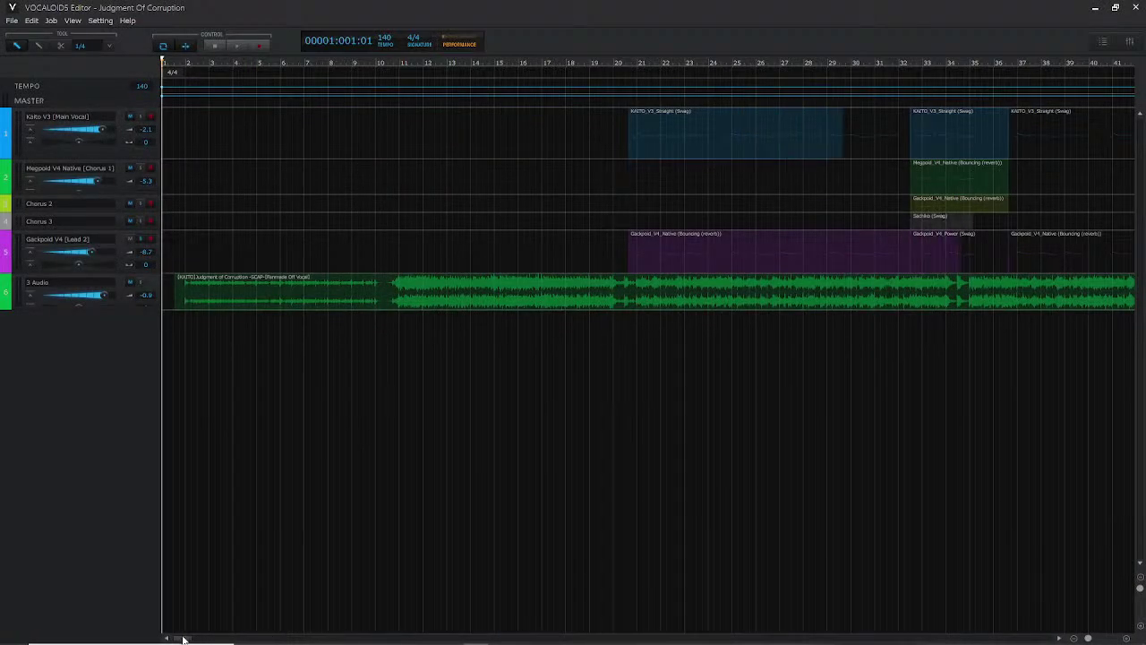
- Place the playhead at 58:004:01, mute the 3 Audio track, and play the vocals from there
scroll(189, 638, right, 3)
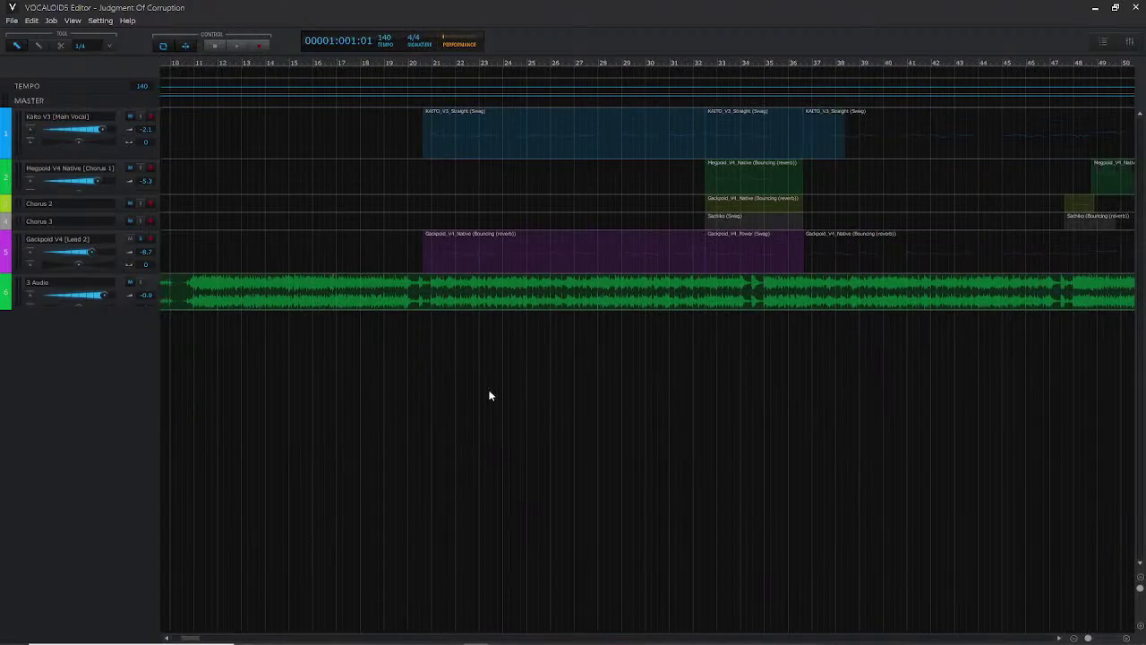
drag(184, 636, 215, 638)
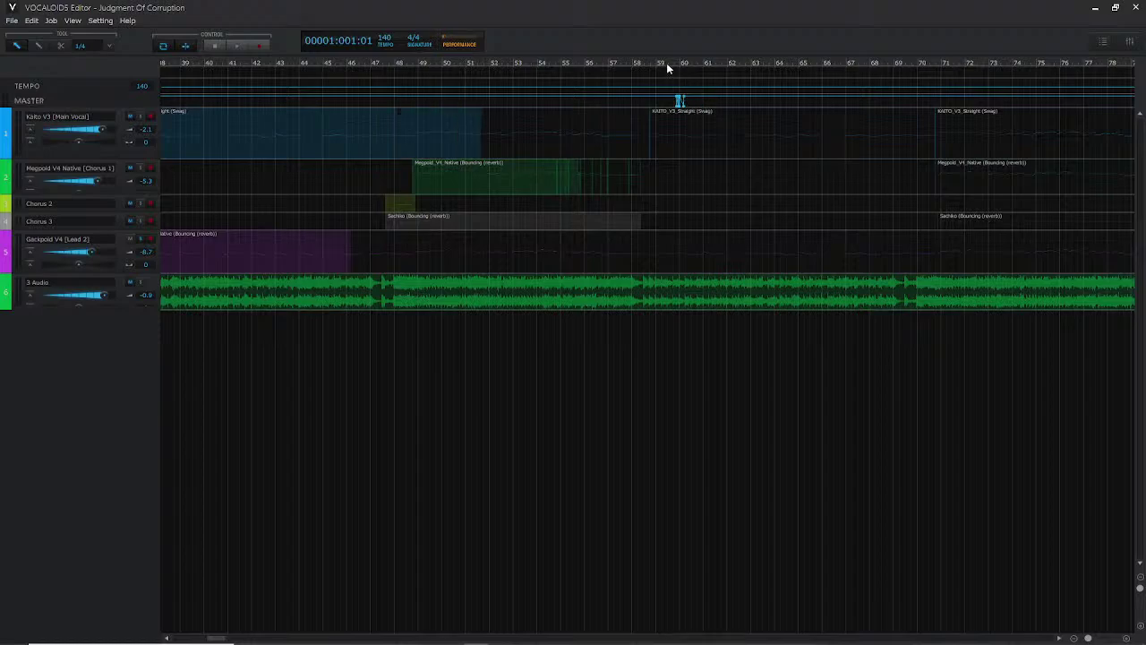
click(667, 62)
click(652, 61)
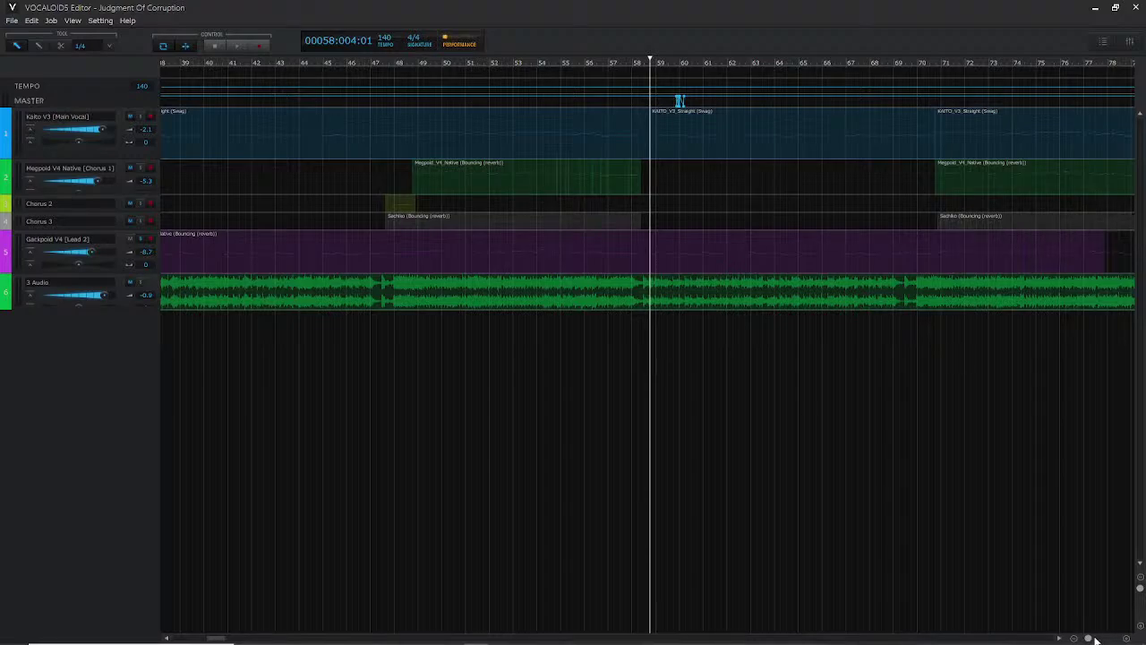
drag(1094, 639, 1101, 639)
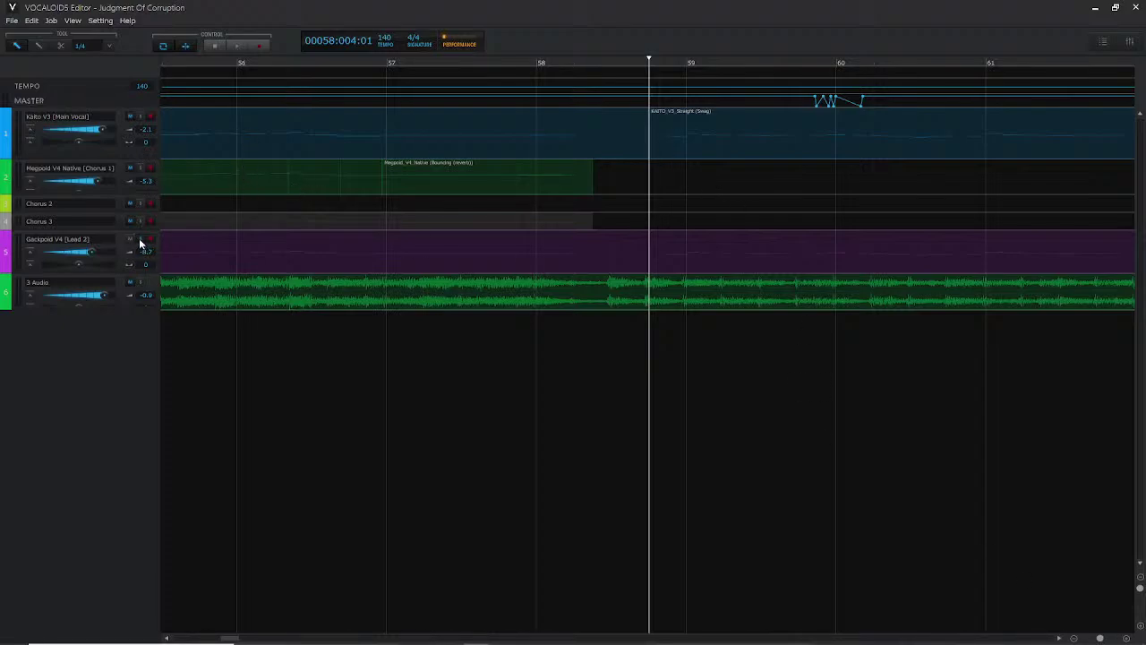
key(space)
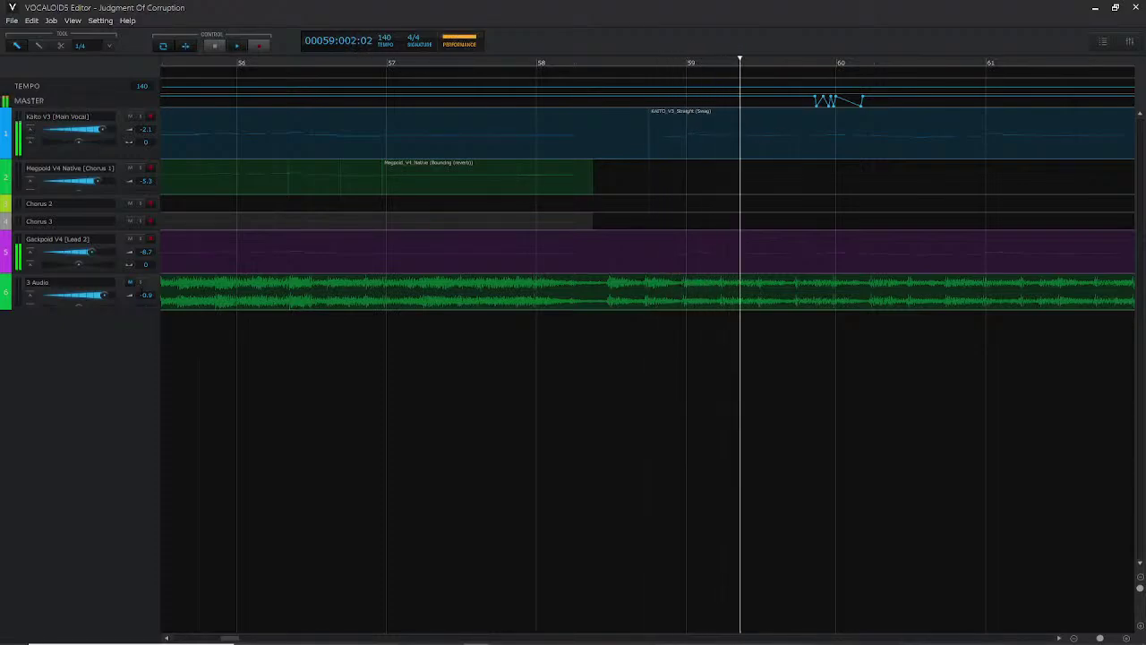
key(space)
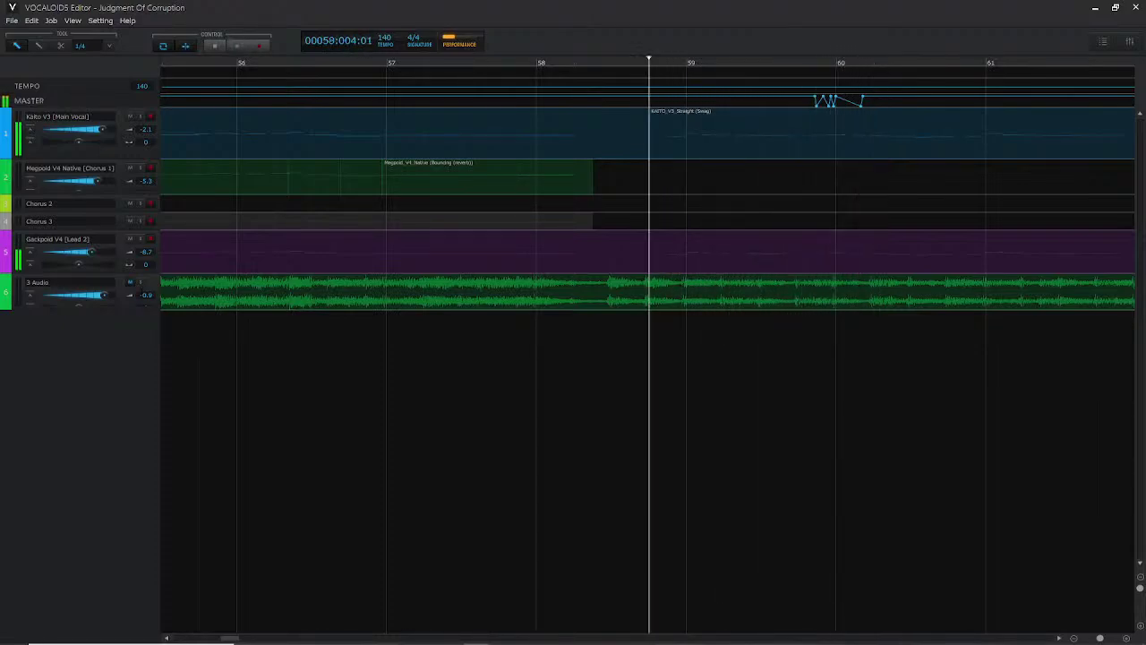
- Delete the Master volume points around measure 60, play the passage without them, and undo the deletion
click(875, 101)
key(Delete)
key(space)
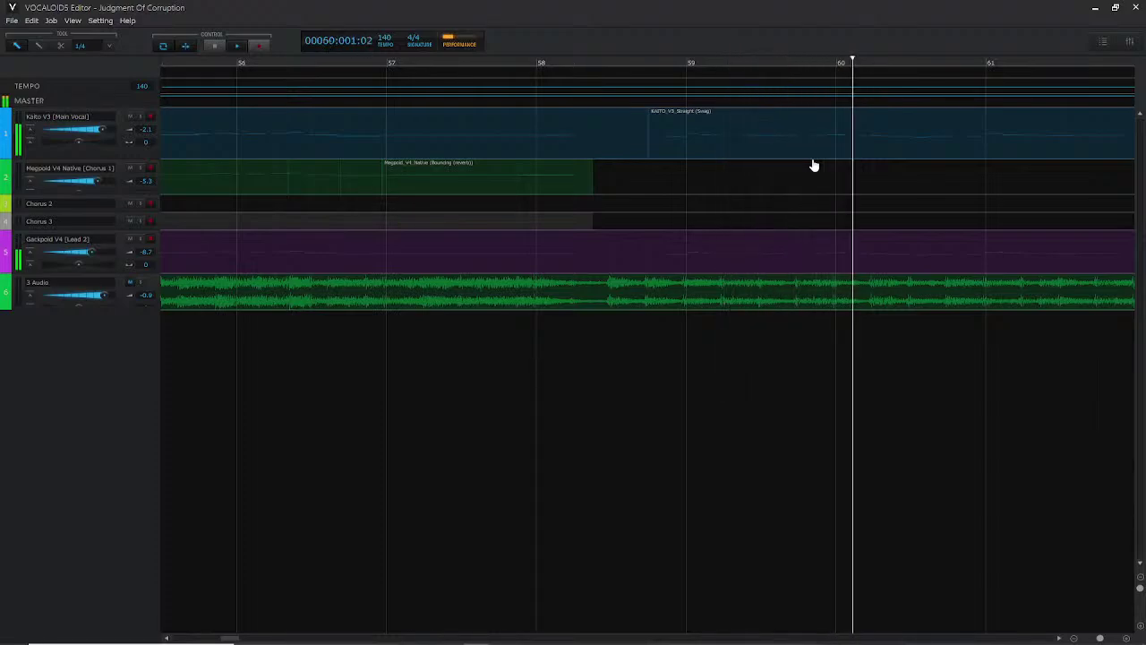
key(space)
key(ctrl+z)
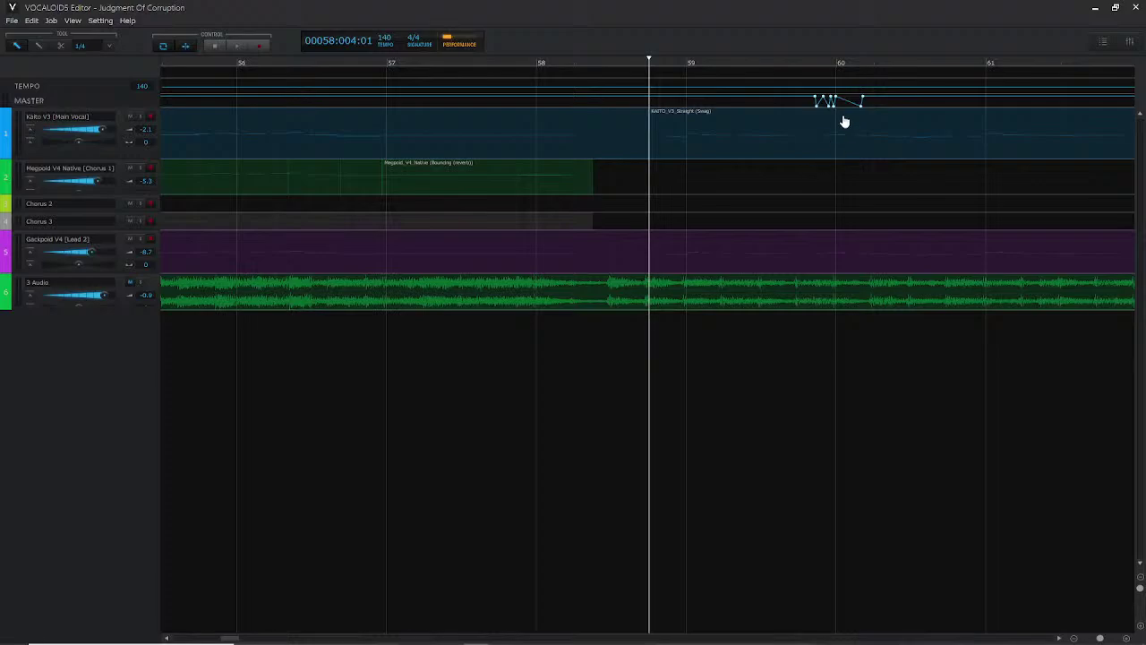
- Play the passage from 58:004:01 with the Master volume points, first without and then with the 3 Audio track
key(space)
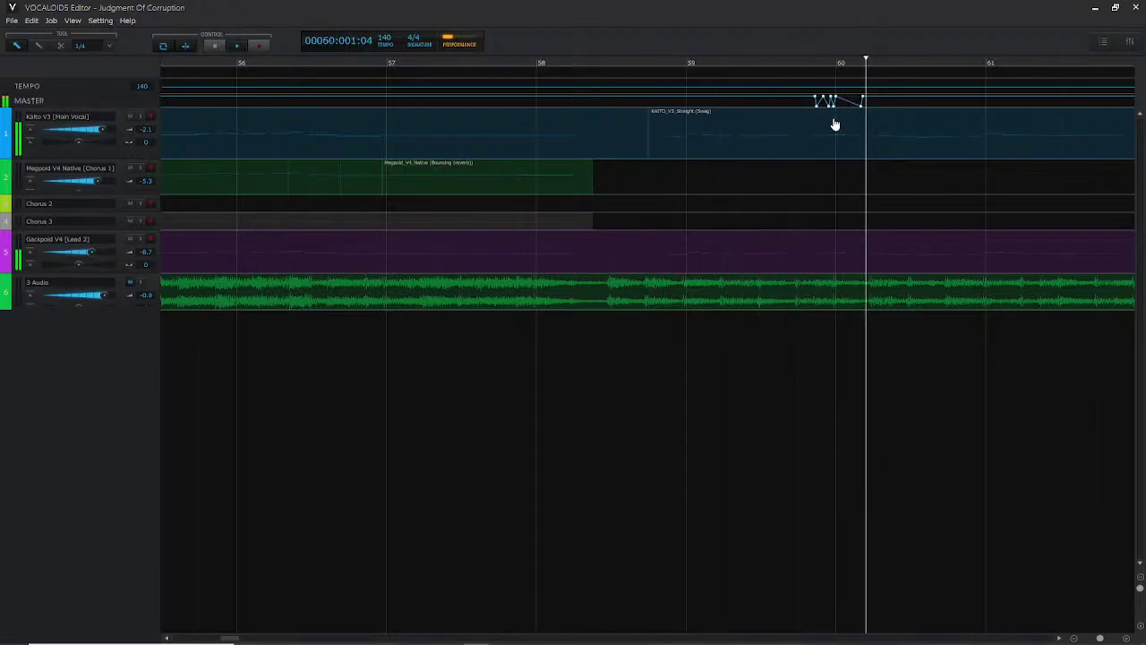
key(space)
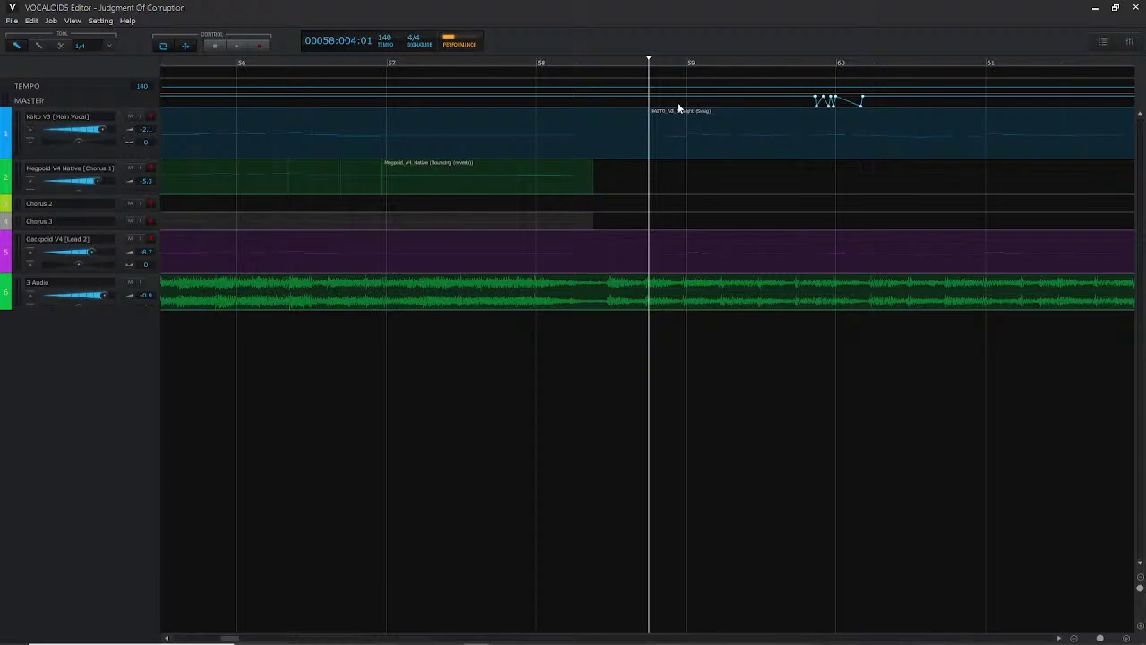
key(space)
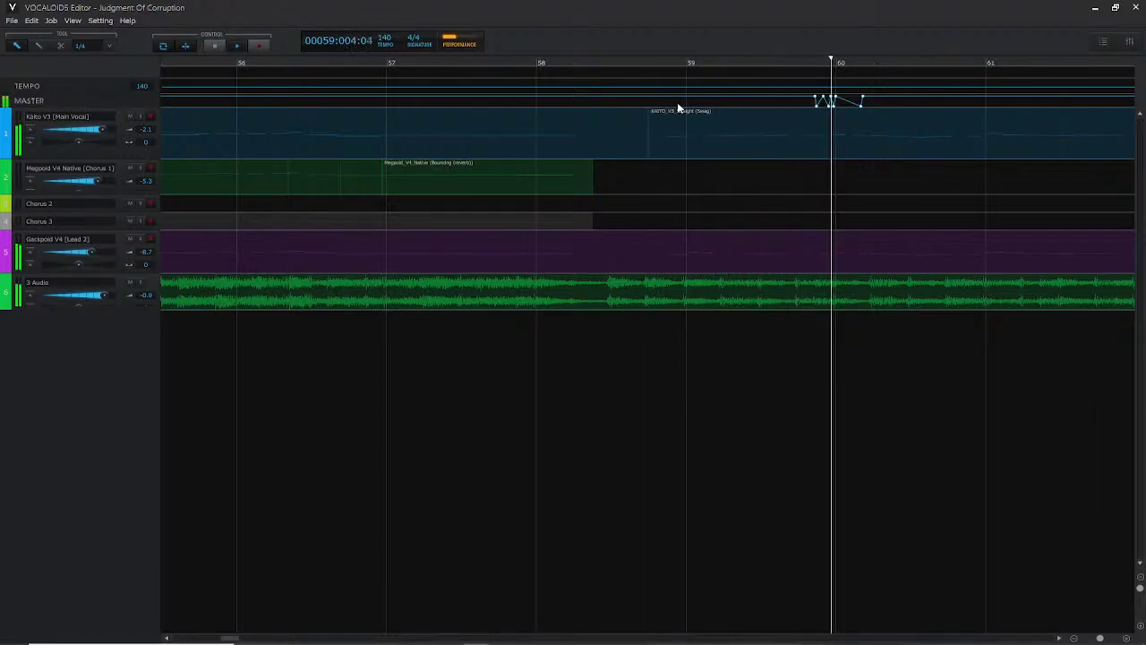
key(space)
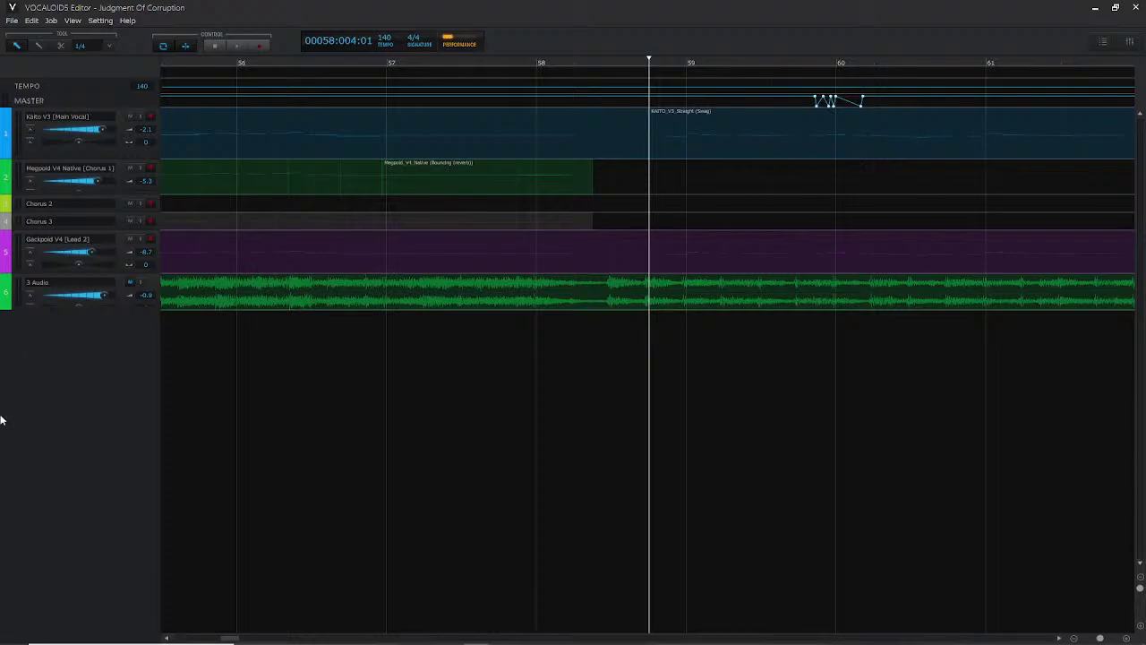
- Open the KAITO_V3_Straight (Swag) part before measure 59 in the musical editor and play it from its start
right_click(60, 382)
click(66, 361)
click(712, 143)
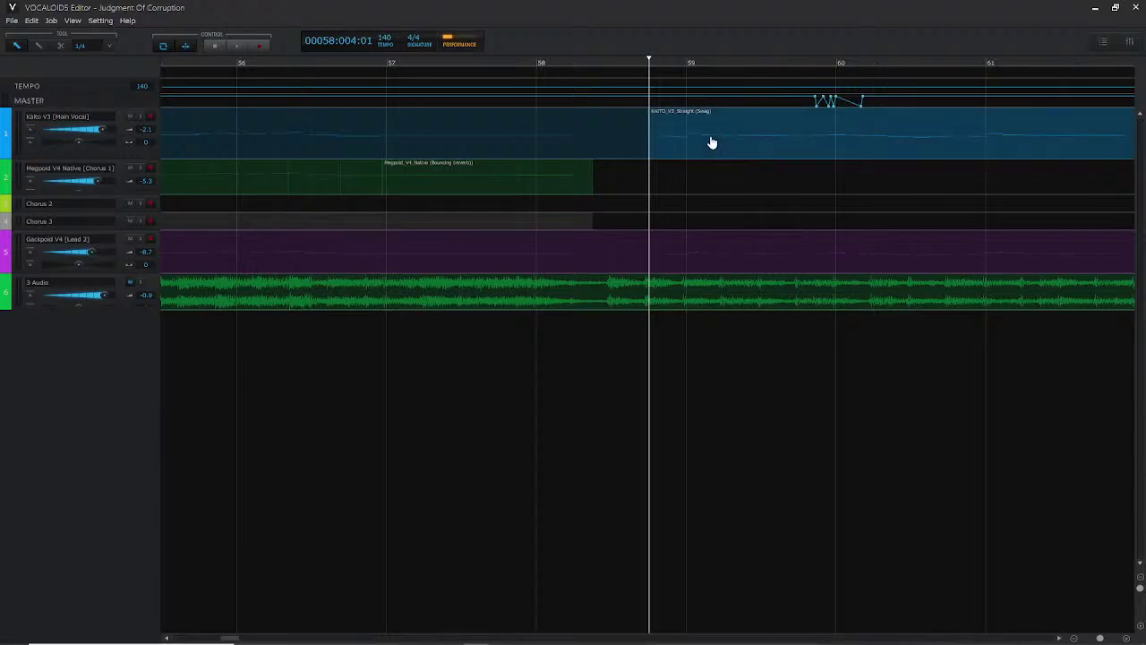
click(396, 639)
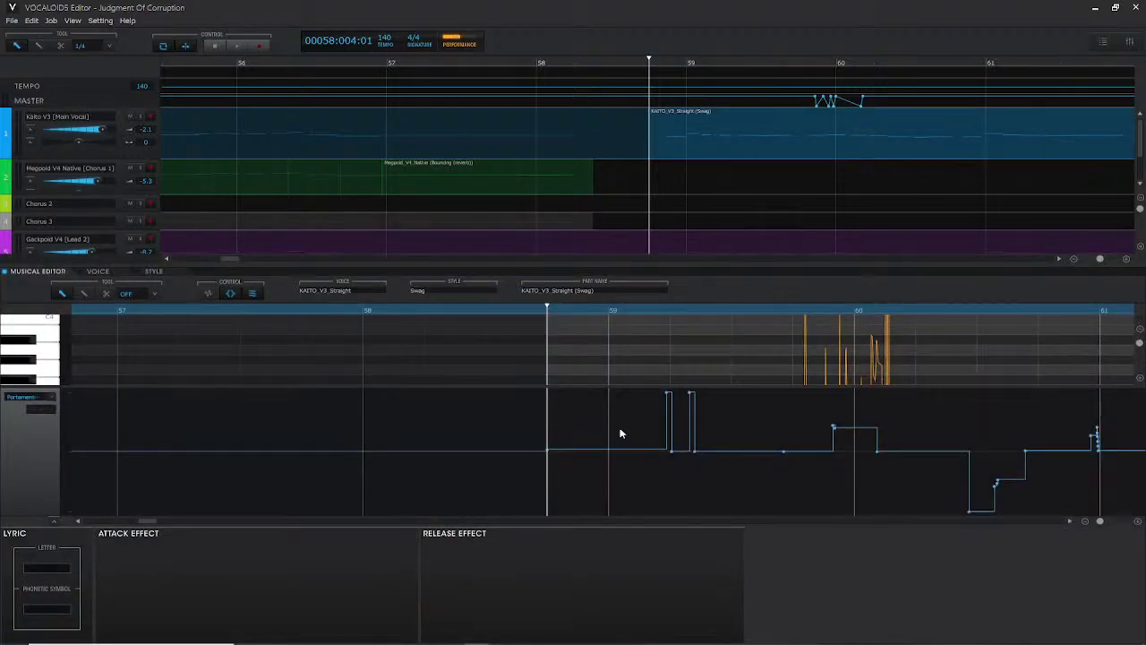
key(space)
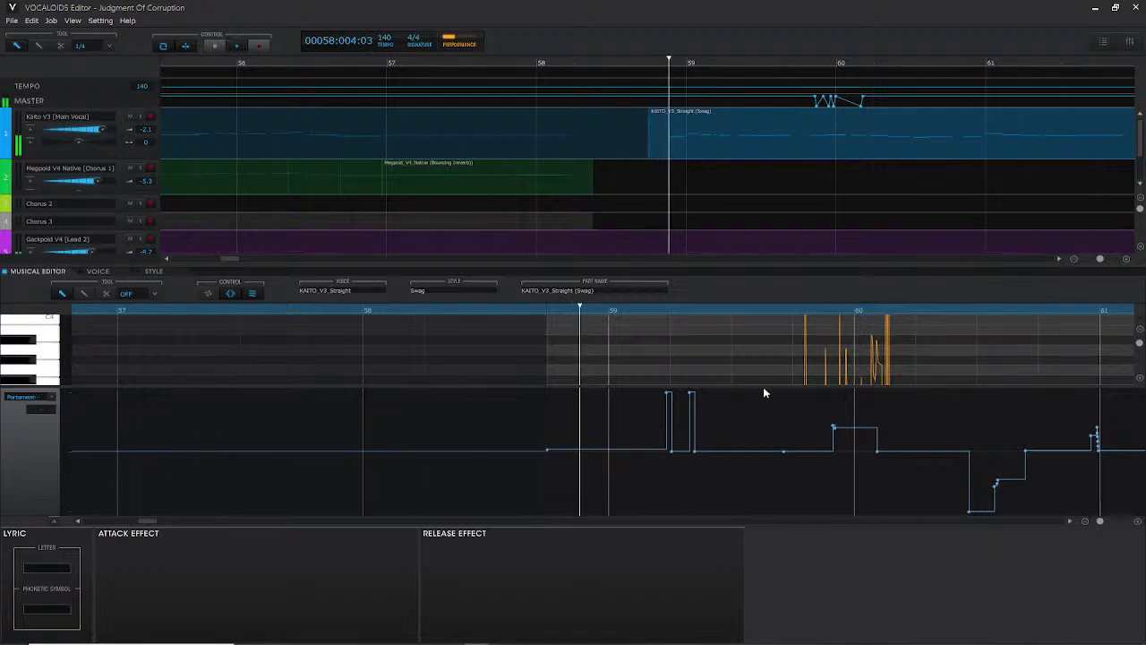
- Hide the control parameter pane and expand the musical editor to full height over the notes around measure 60
click(991, 61)
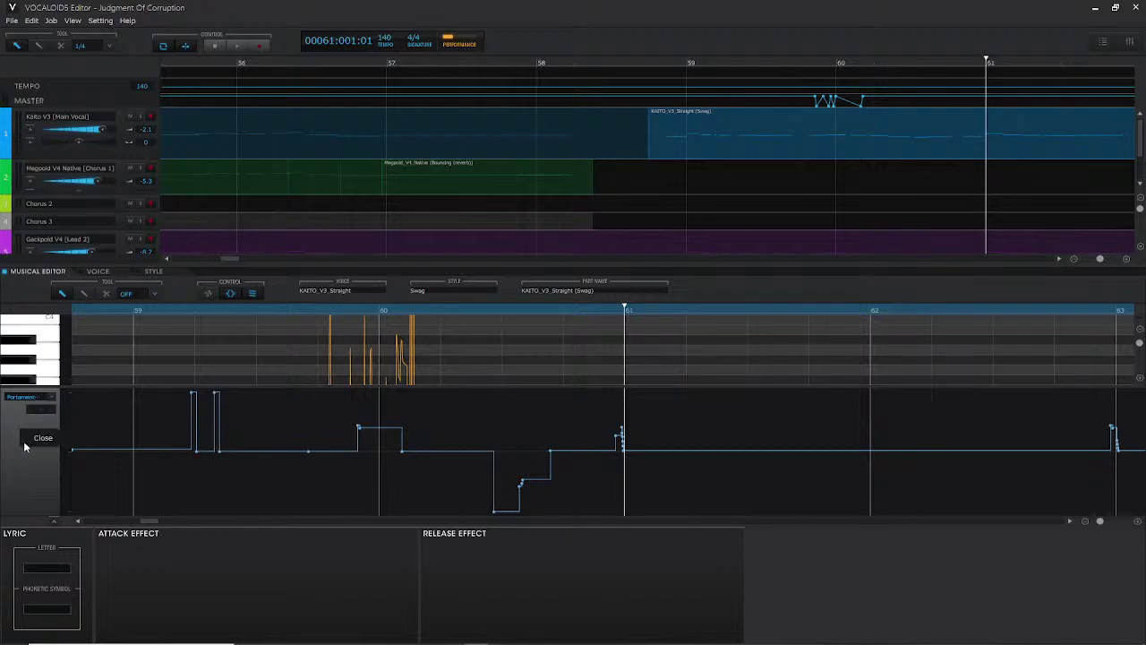
click(37, 441)
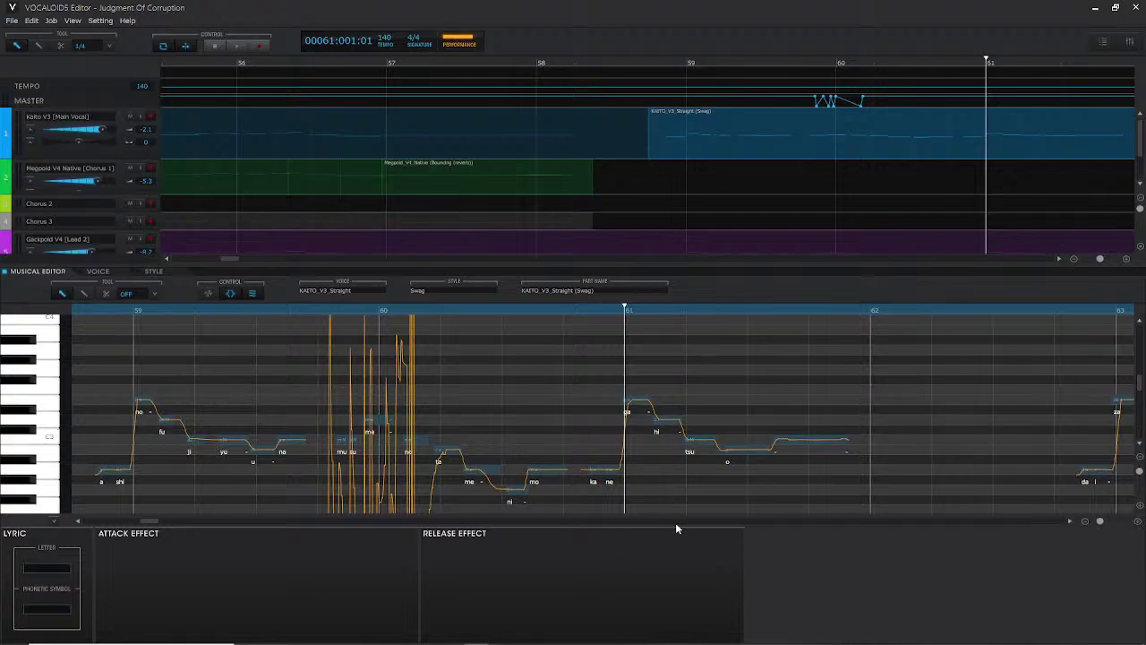
click(580, 311)
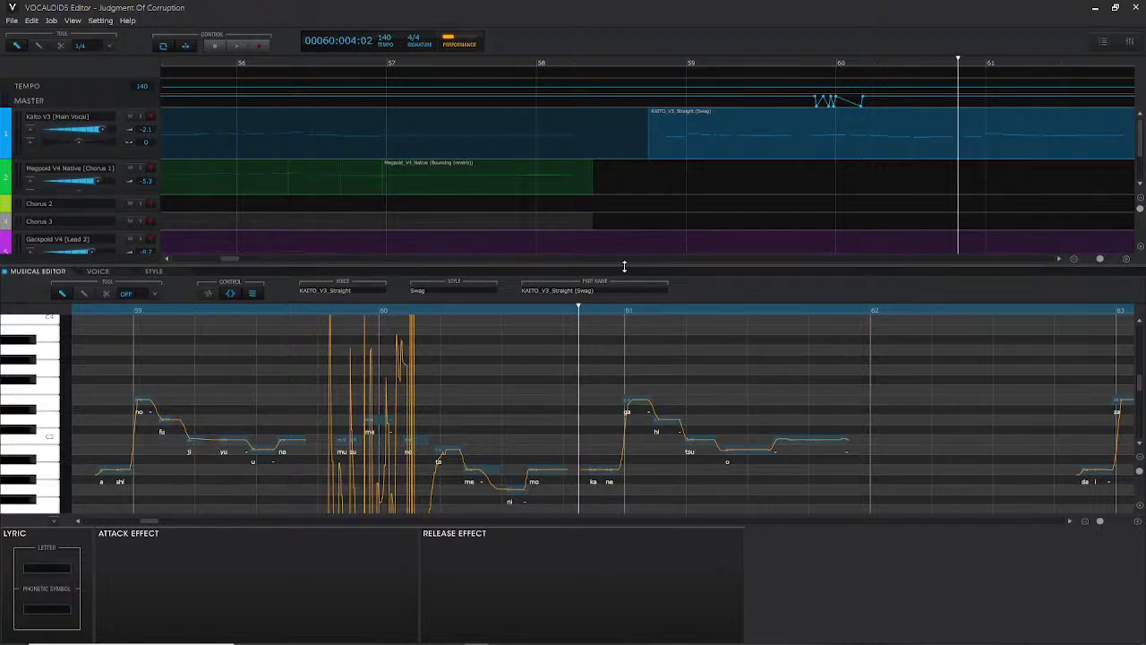
drag(624, 266, 627, 58)
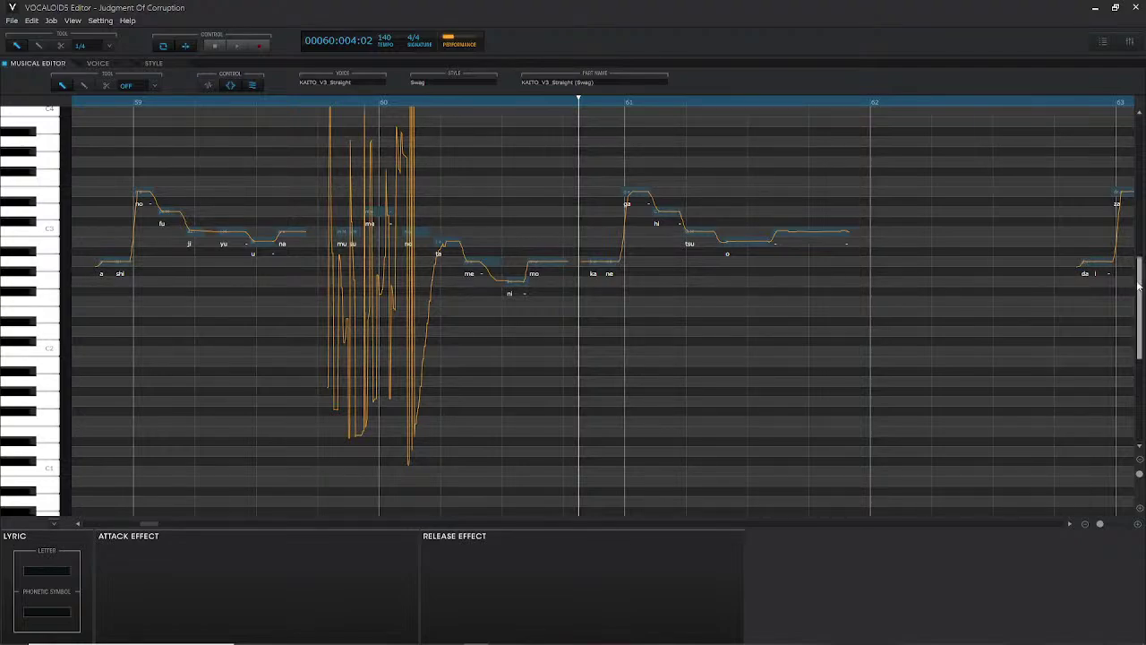
scroll(1137, 261, up, 3)
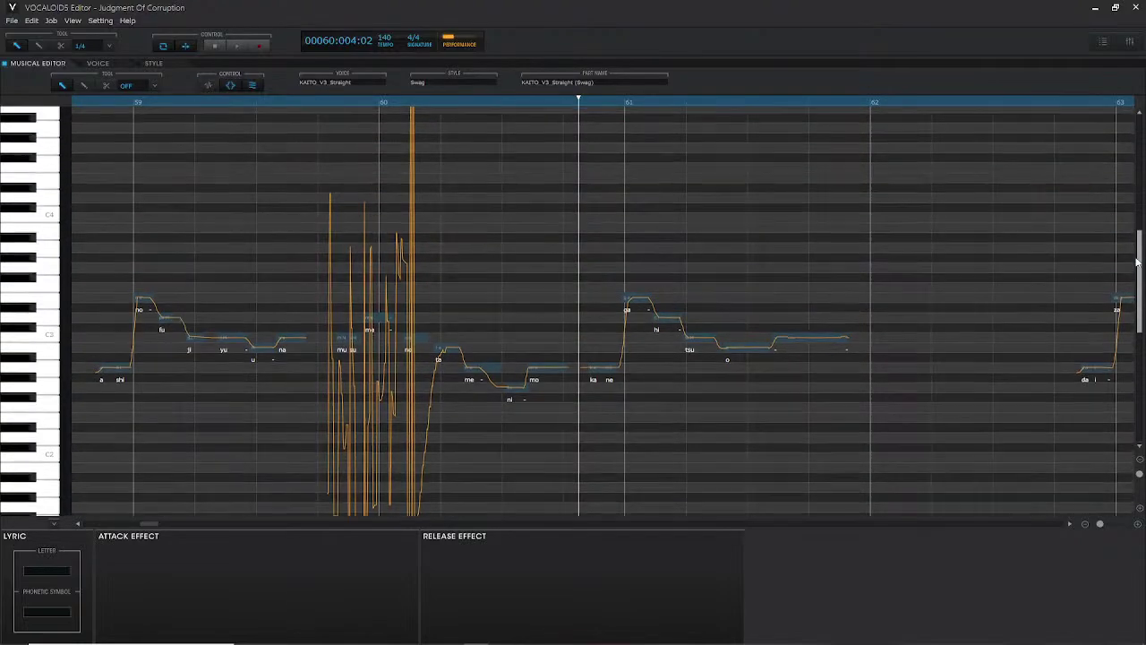
- Play the Kaito part from 58:004:01 through the irregular pitch line around measure 60
click(87, 102)
key(space)
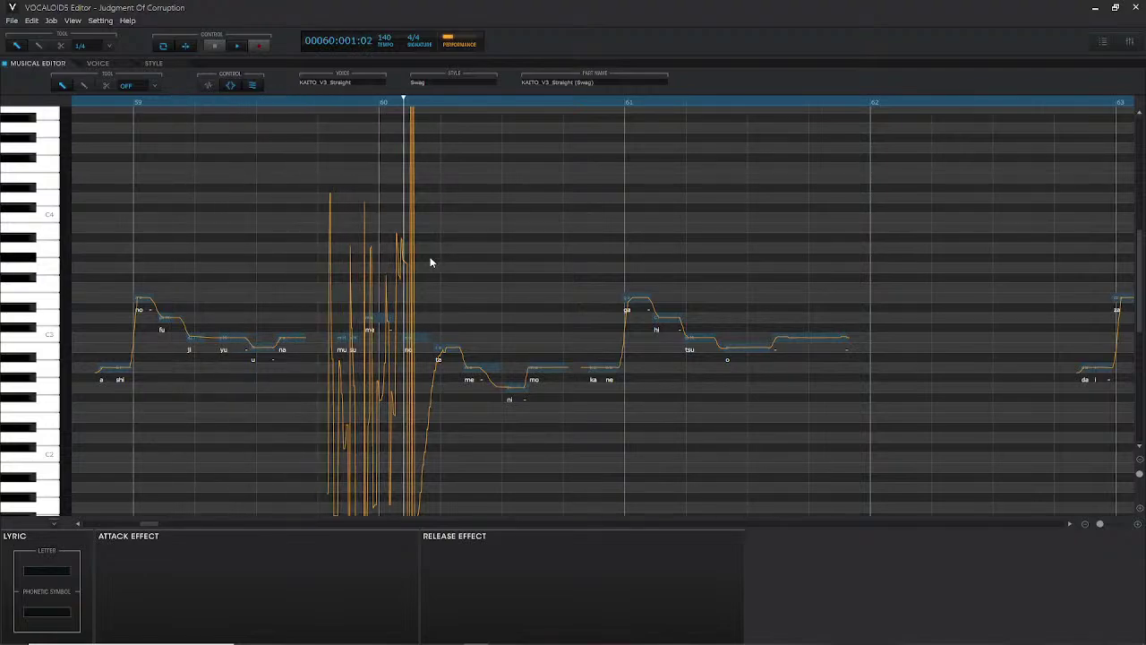
key(space)
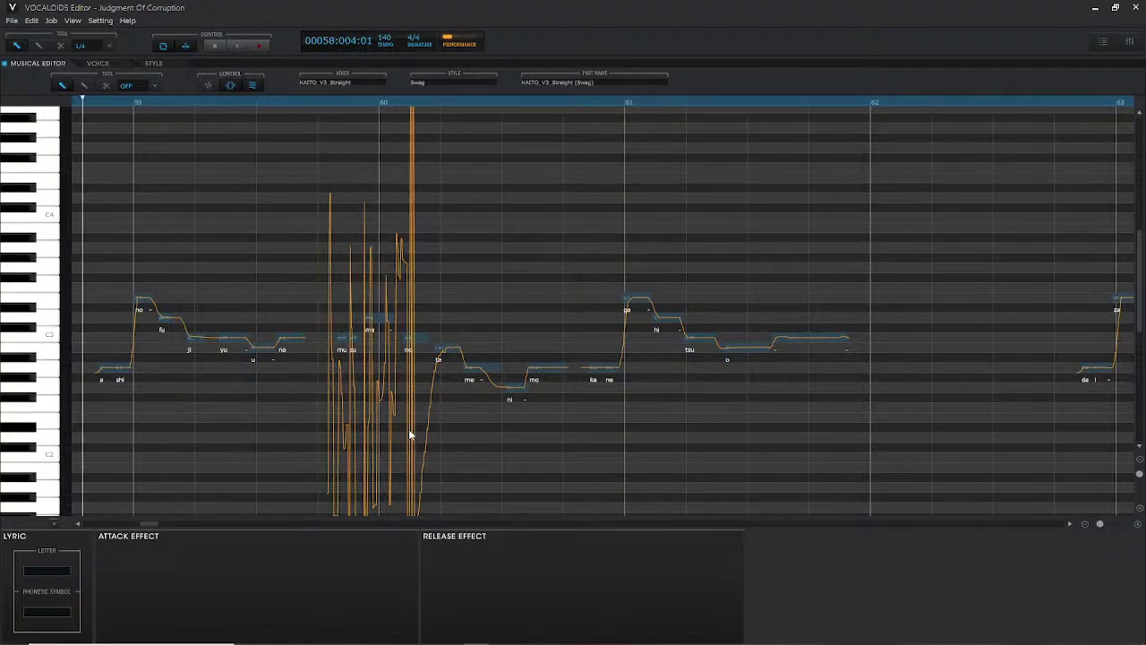
- Display the Pitch Bend curve around measure 60 in the control parameter pane, then hide the pane again
click(54, 525)
click(30, 400)
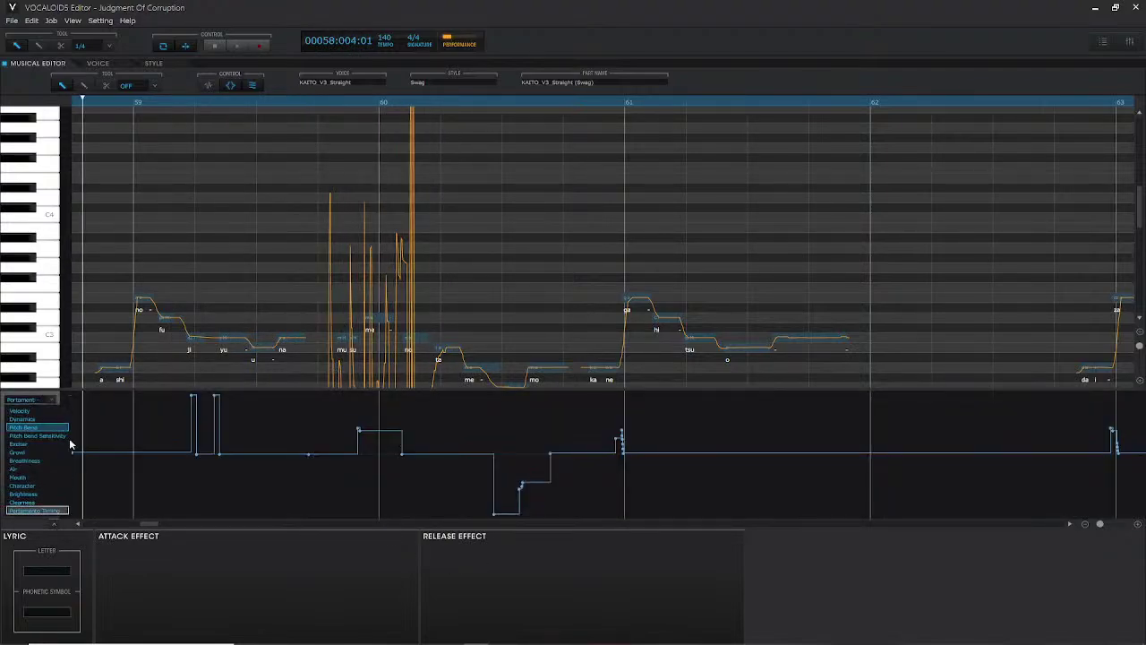
click(63, 428)
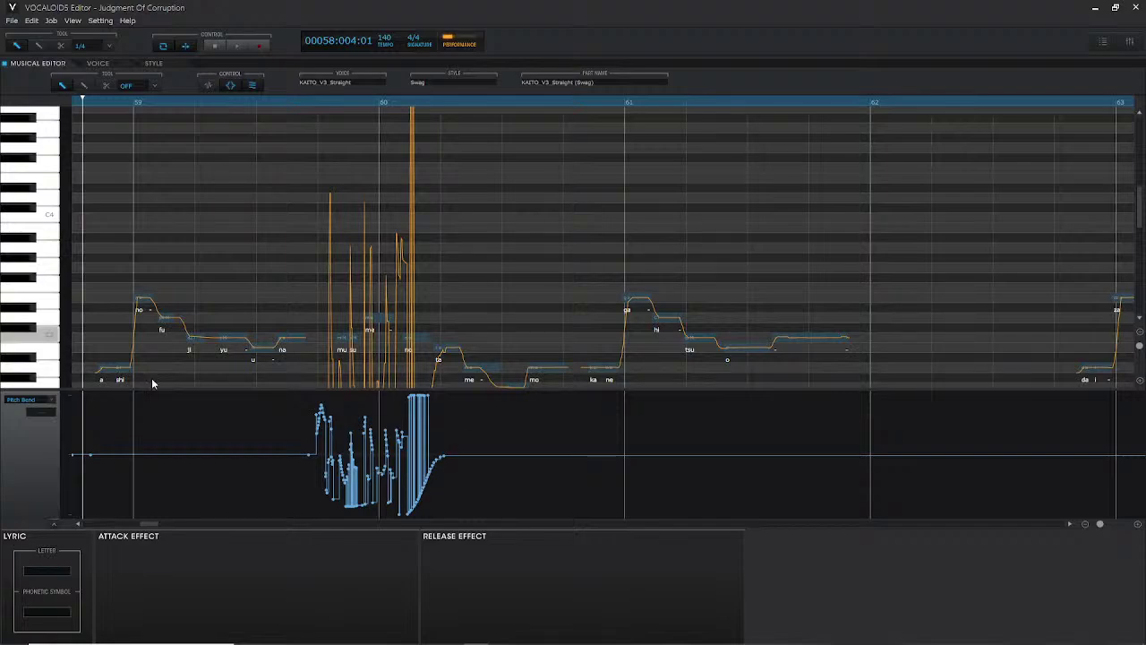
click(39, 429)
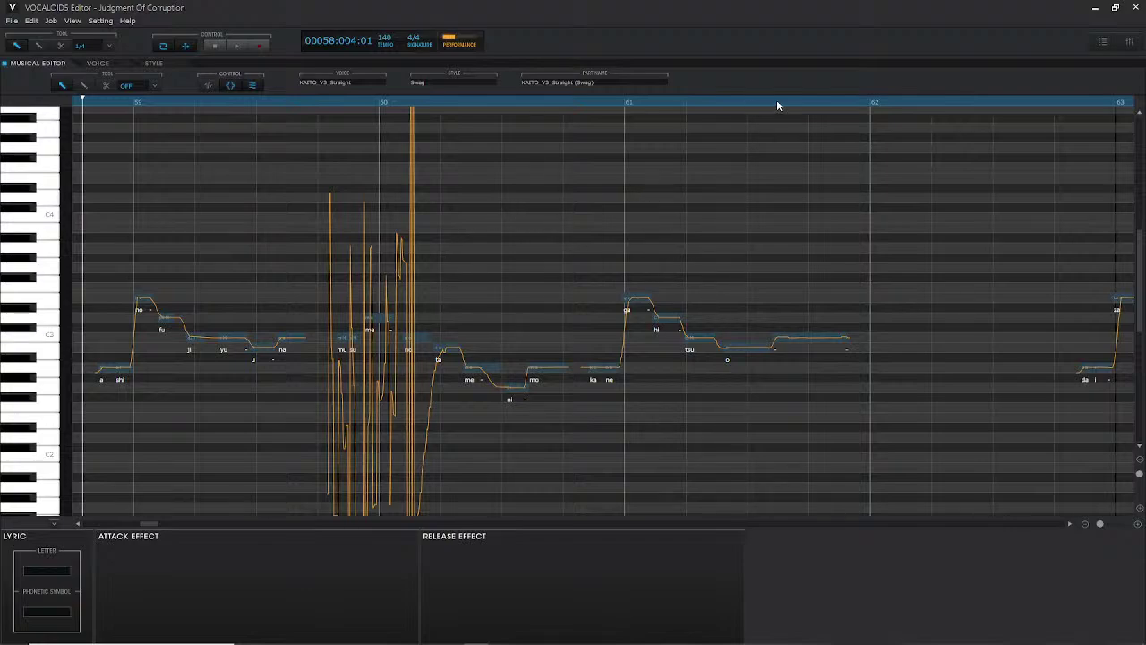
- Apply the Crescendo dynamics attack effect to the "o" note in measure 61 and play the phrase from 61:001:03
click(725, 101)
click(748, 349)
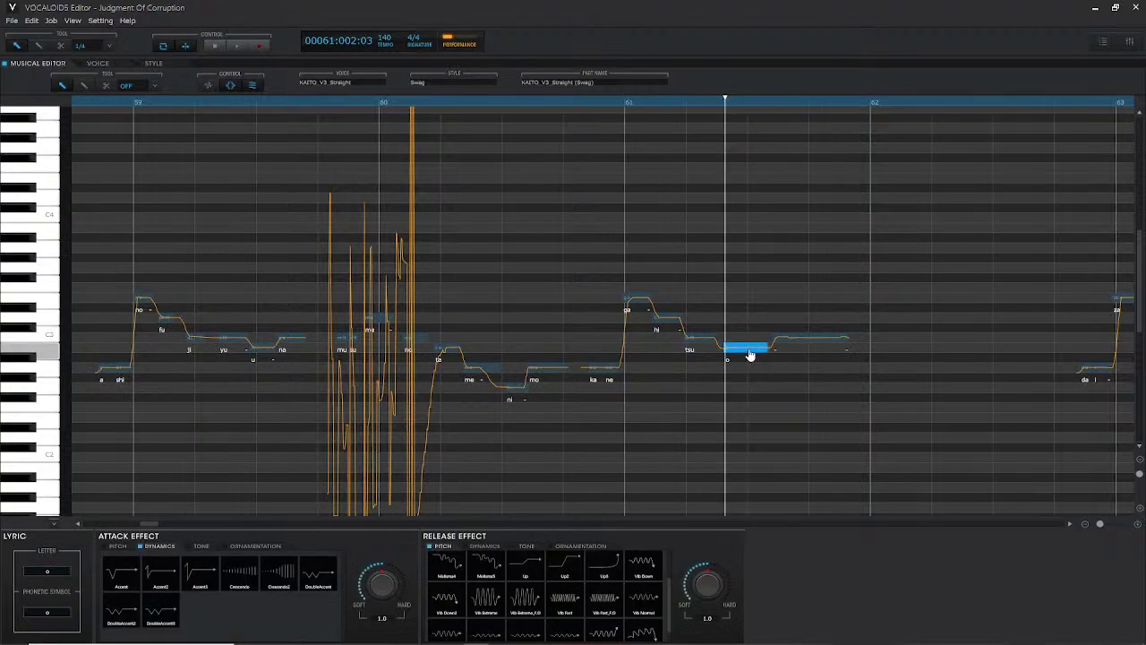
click(255, 580)
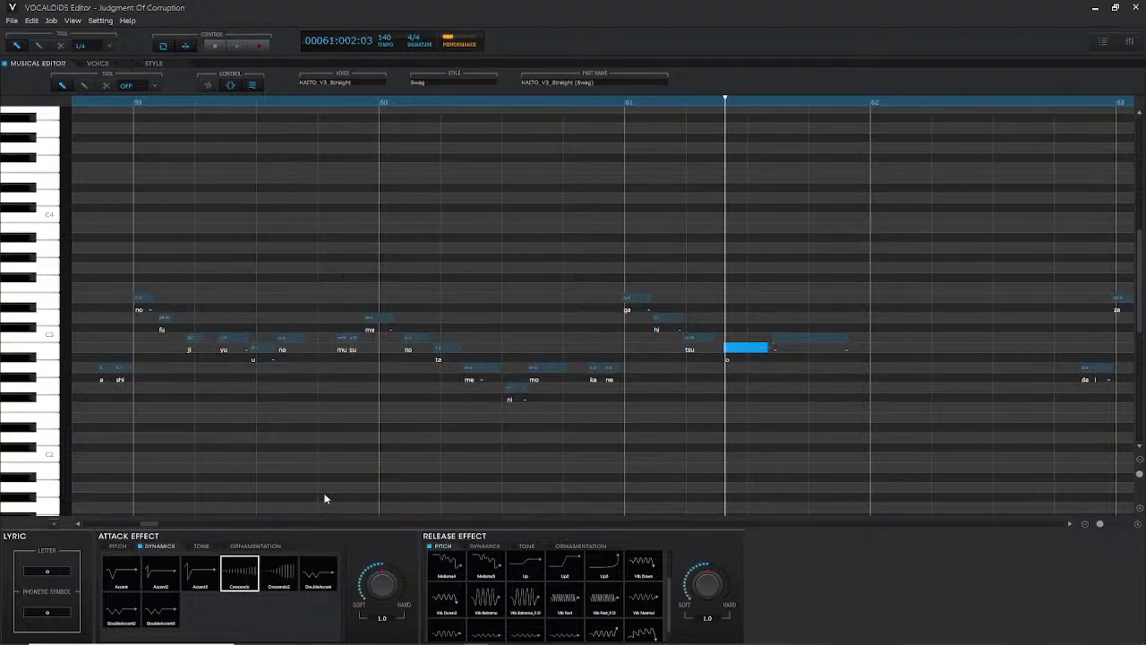
click(662, 100)
key(space)
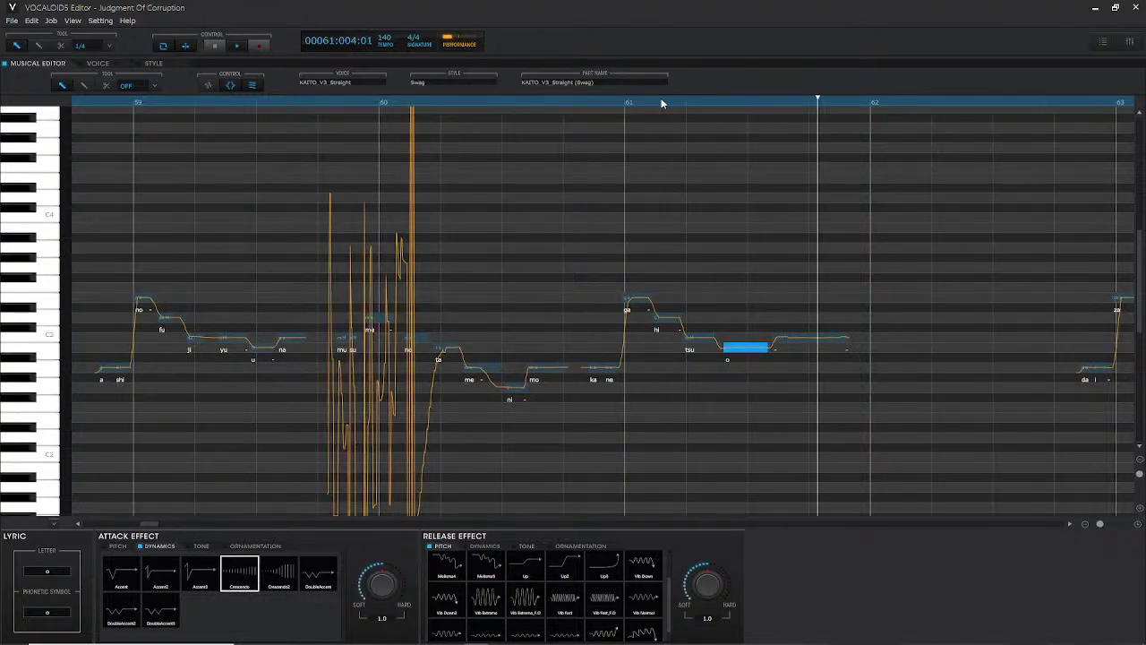
key(space)
key(space)
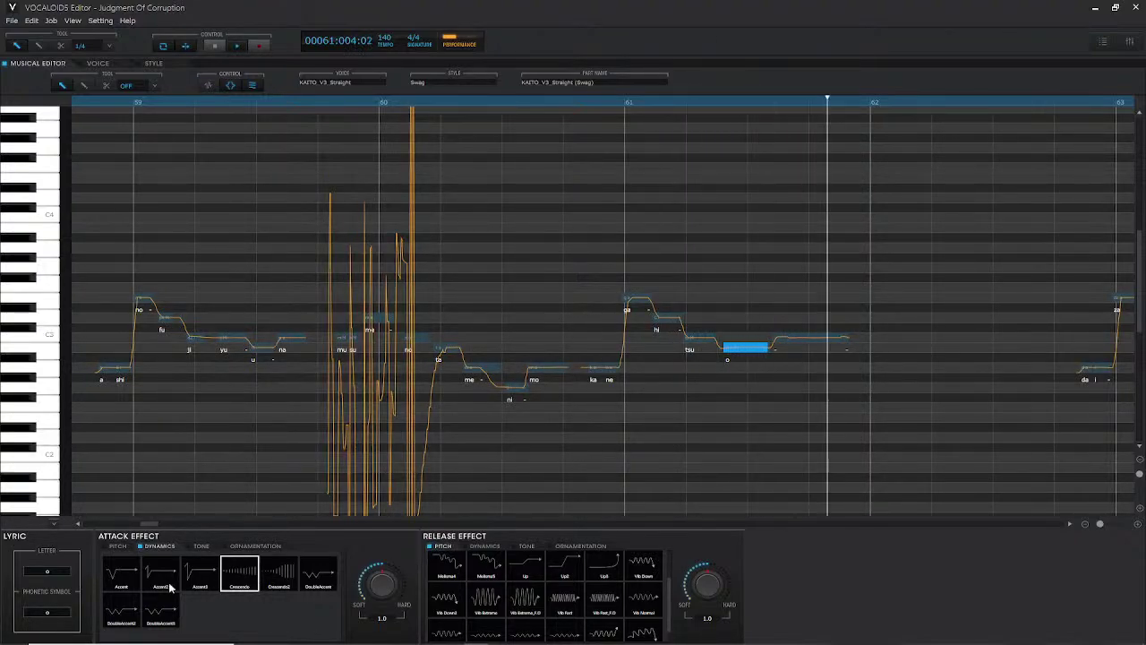
key(space)
- Remove Crescendo from the "o" note and play the phrase without an attack effect from 61:001:03
click(229, 583)
key(space)
key(space)
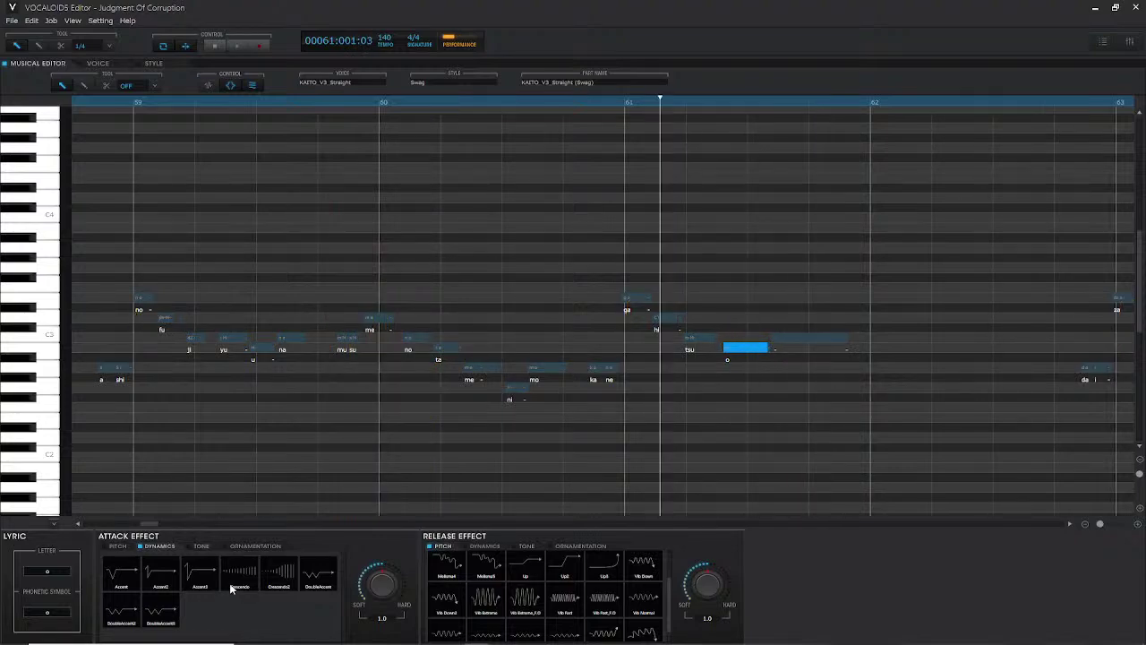
key(space)
key(space)
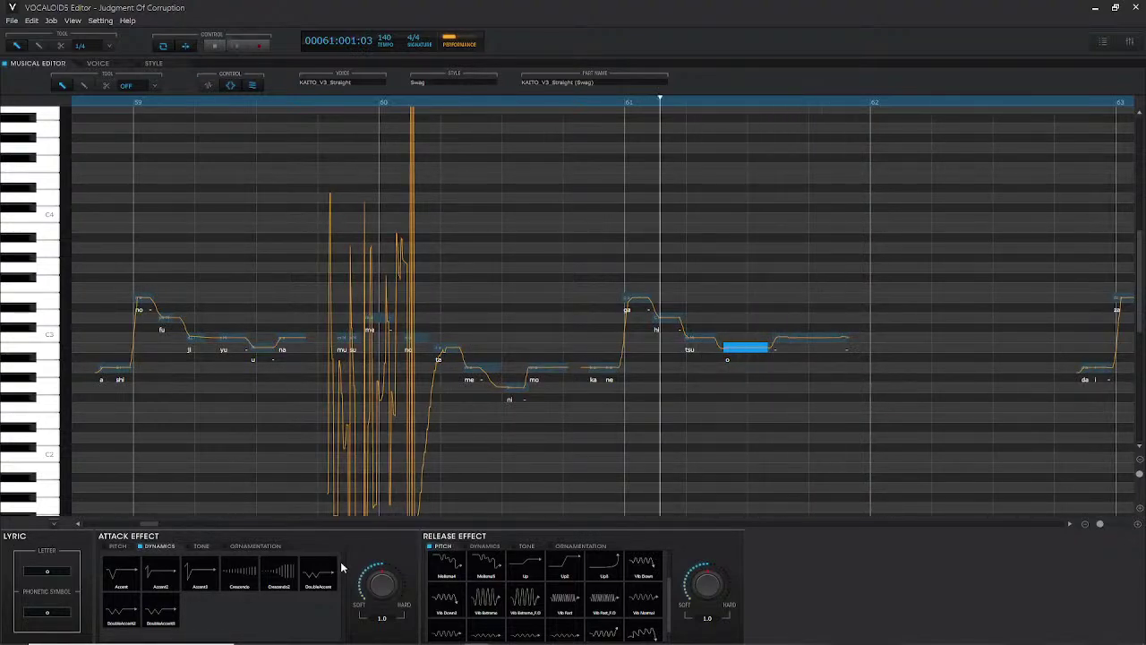
- Apply the Crescendo2 attack effect to the "o" note in measure 61 and play the phrase from 61:001:03
click(277, 583)
key(space)
key(space)
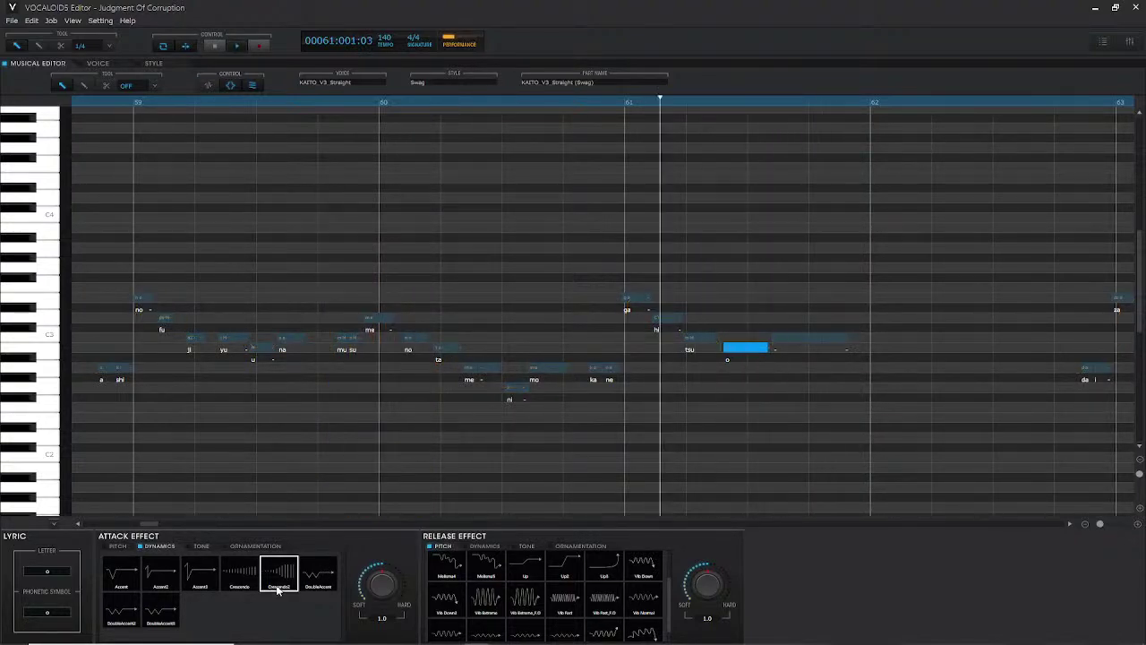
key(space)
key(space)
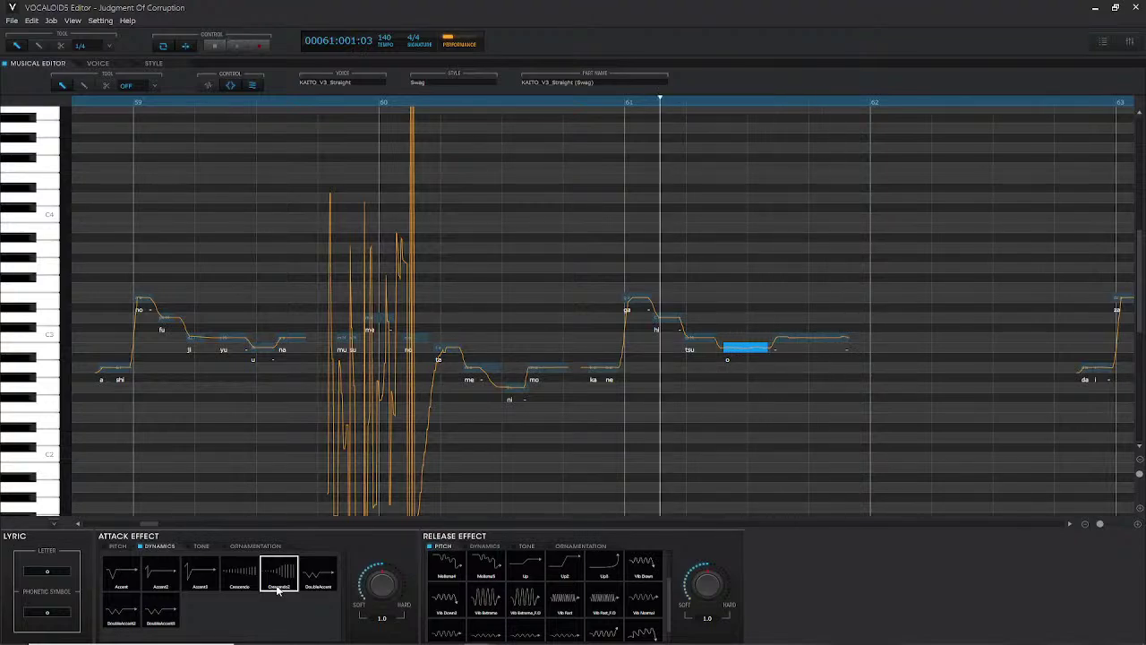
- Select the long note following "o" in measure 61 and audition the DoubleAccent, Accent and Accent2 attack effects on it
click(788, 339)
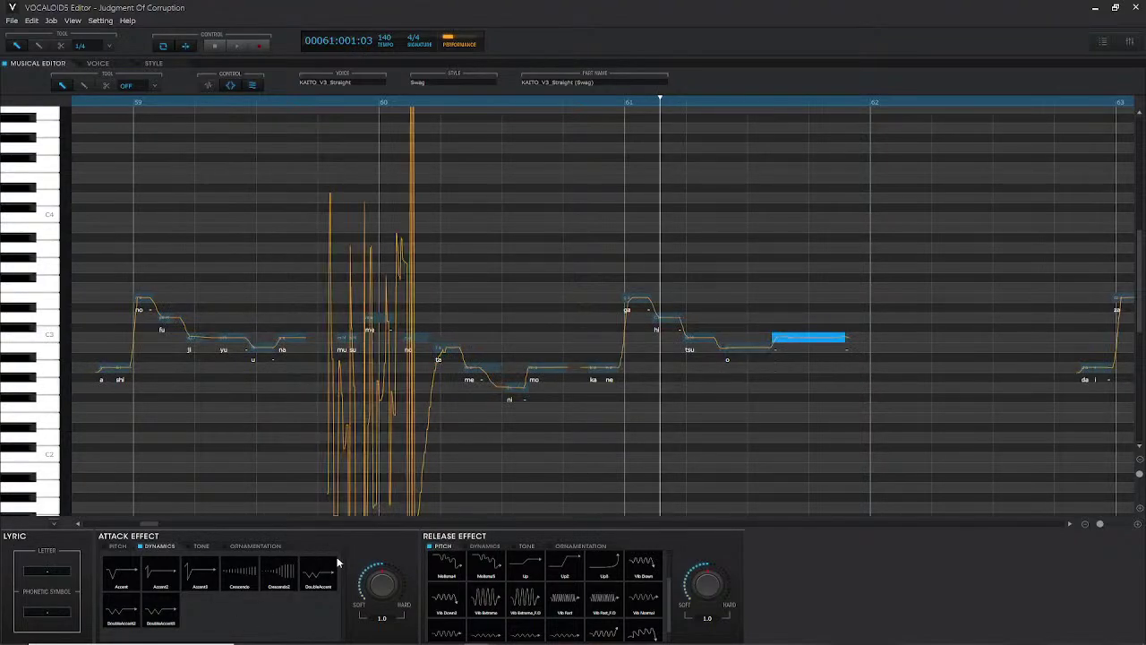
click(315, 580)
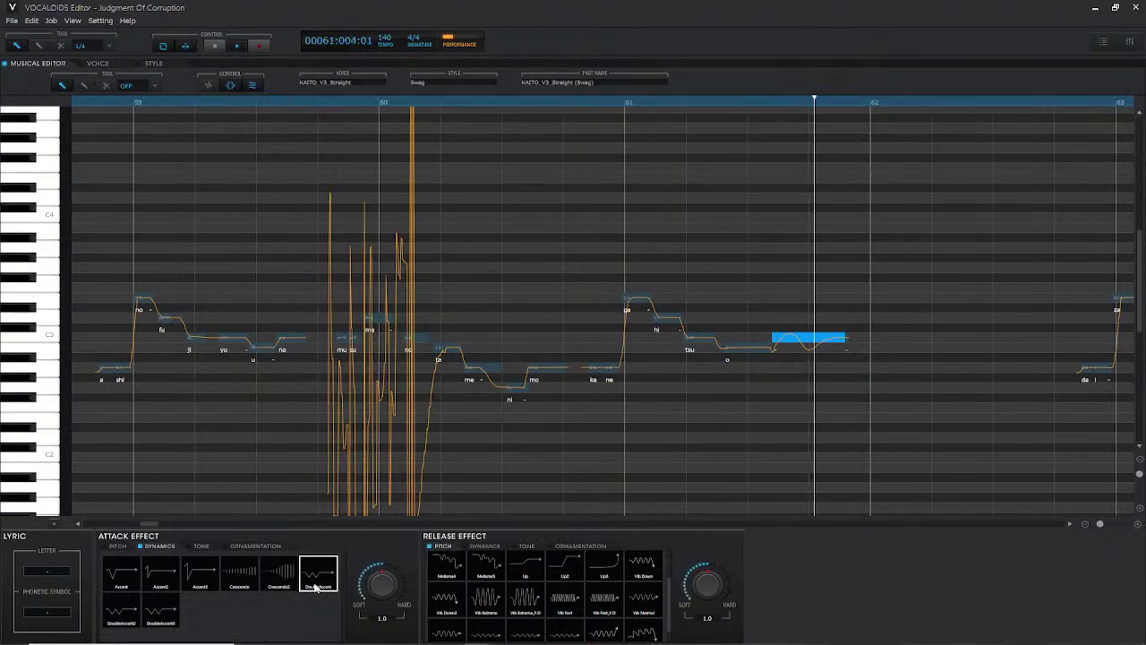
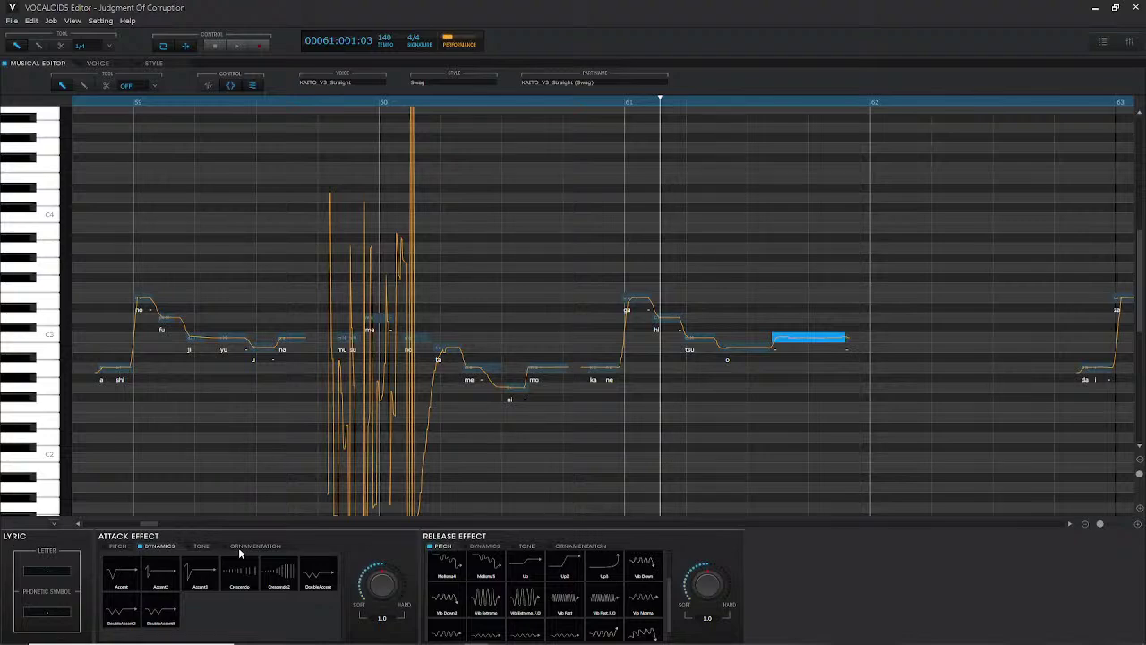
click(131, 587)
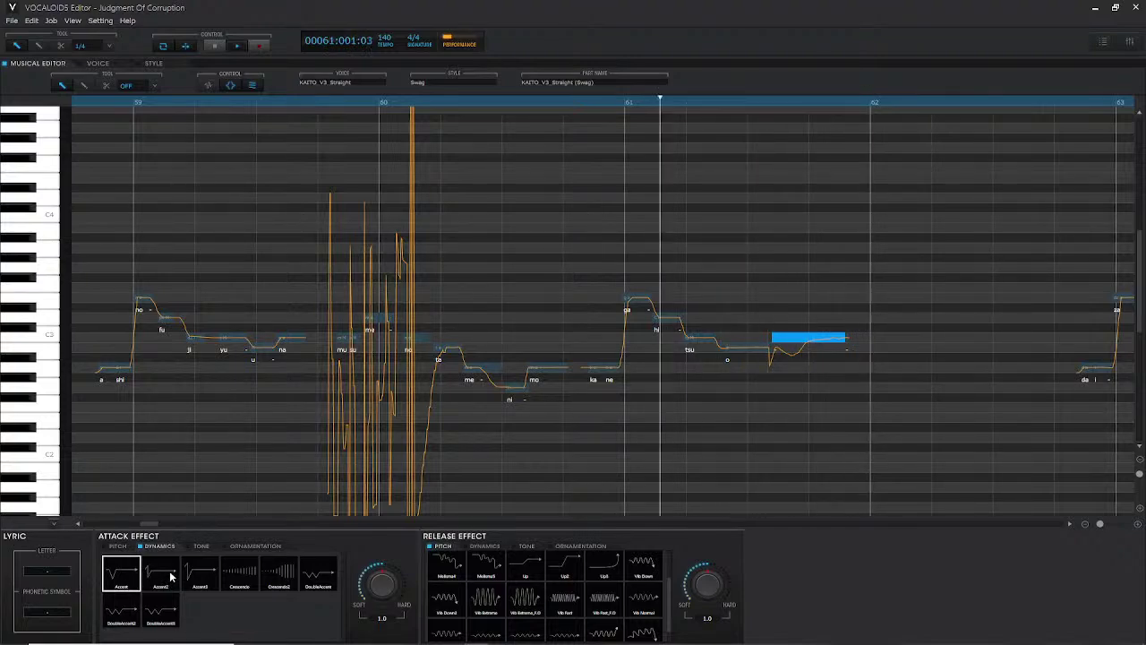
click(161, 574)
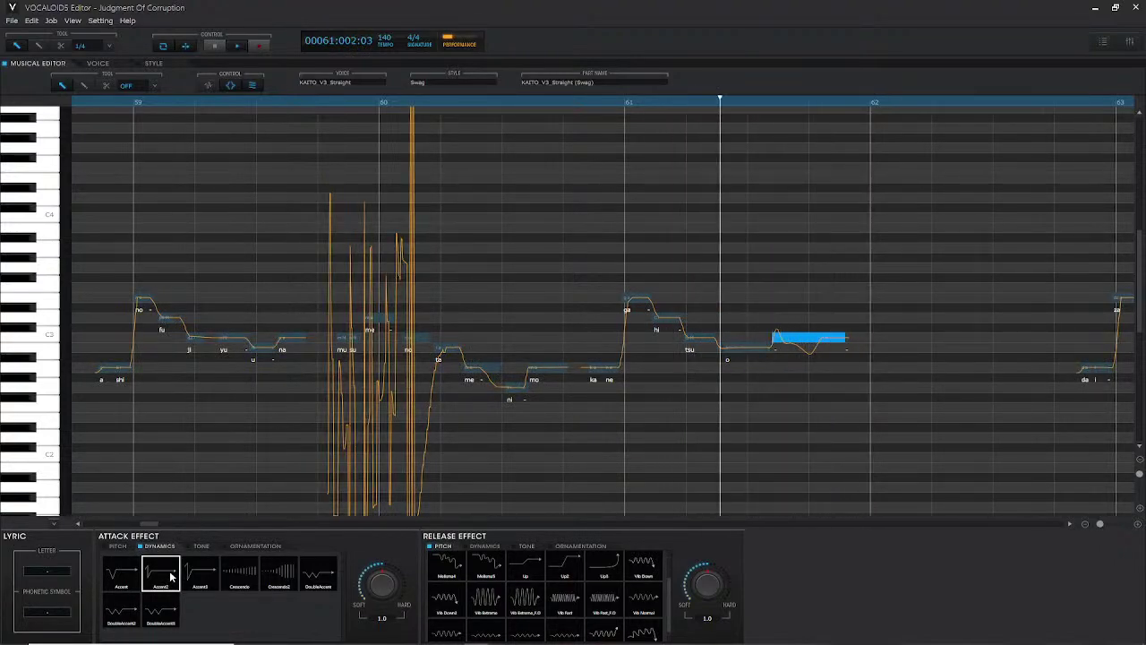
- Apply Accent3 to the last note of measure 61, enlarge the musical editor again and play the phrase from 61:001:03
click(217, 587)
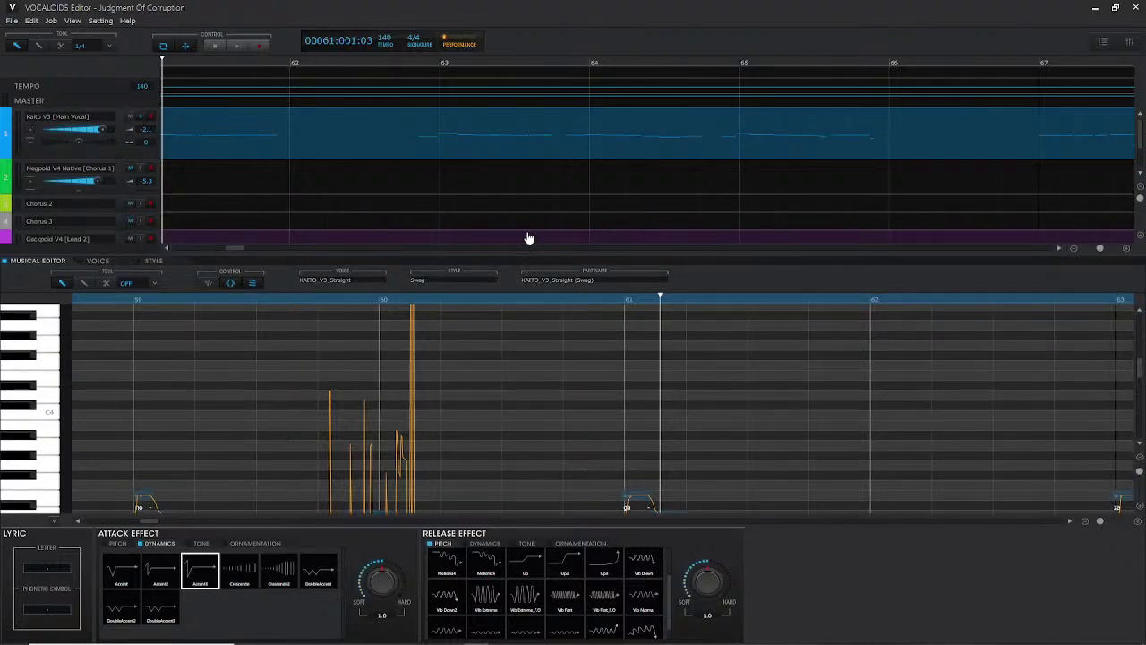
drag(529, 254, 575, 94)
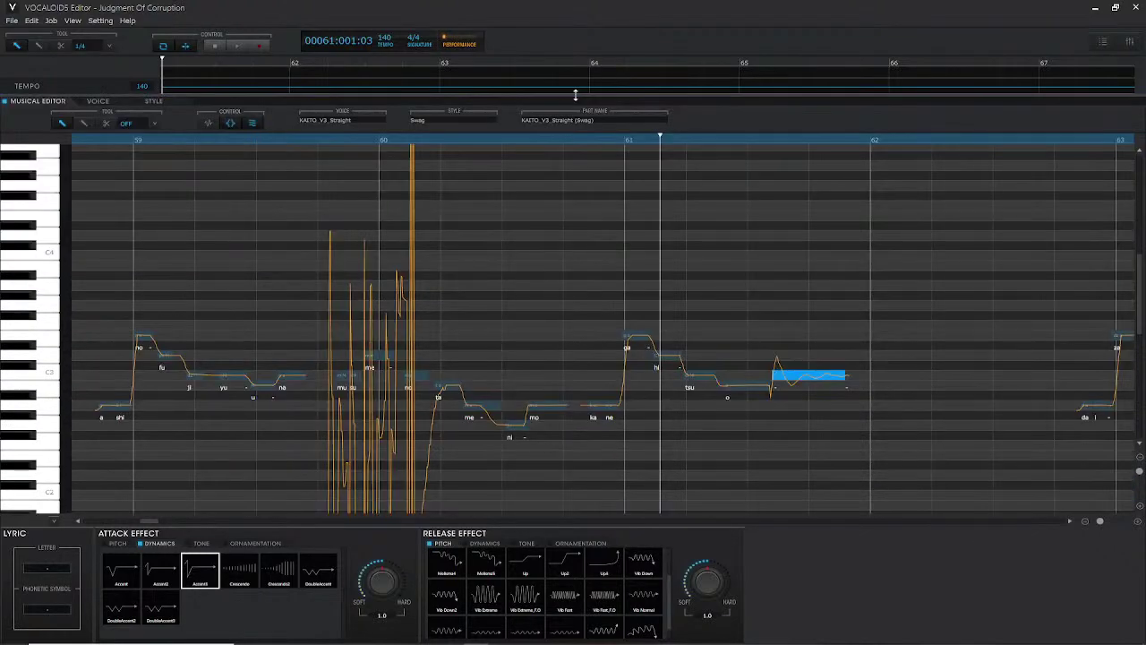
key(space)
key(space)
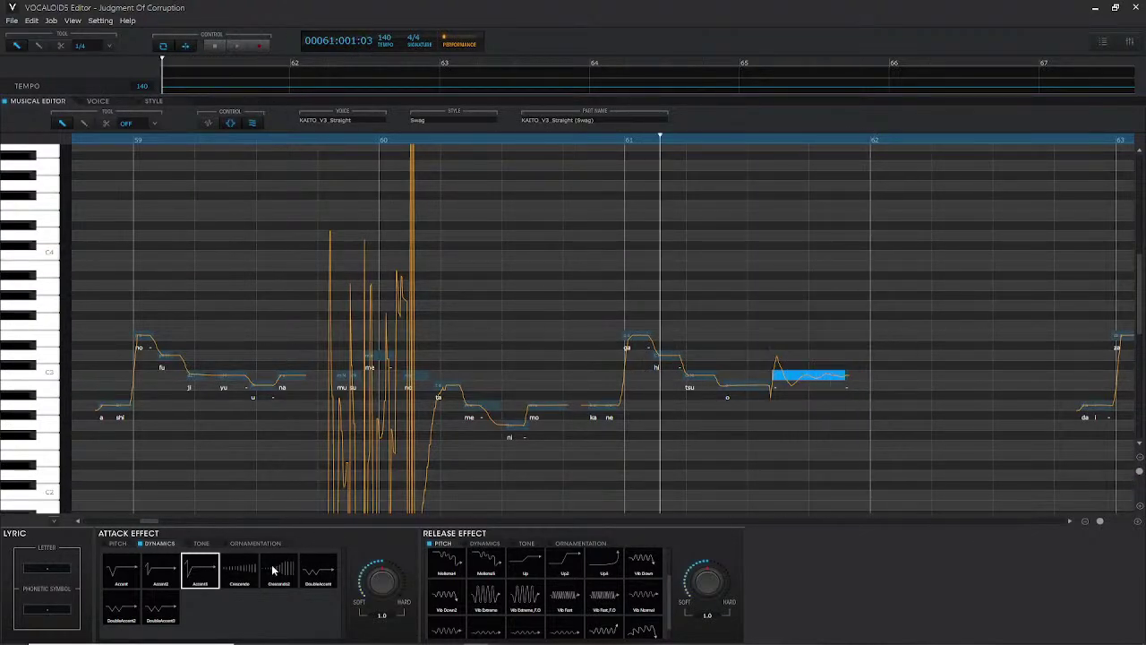
key(space)
- Audition Crescendo, Crescendo2, DoubleAccent, DoubleAccent2 and DoubleAccent3 in turn on the last note of measure 61
click(240, 573)
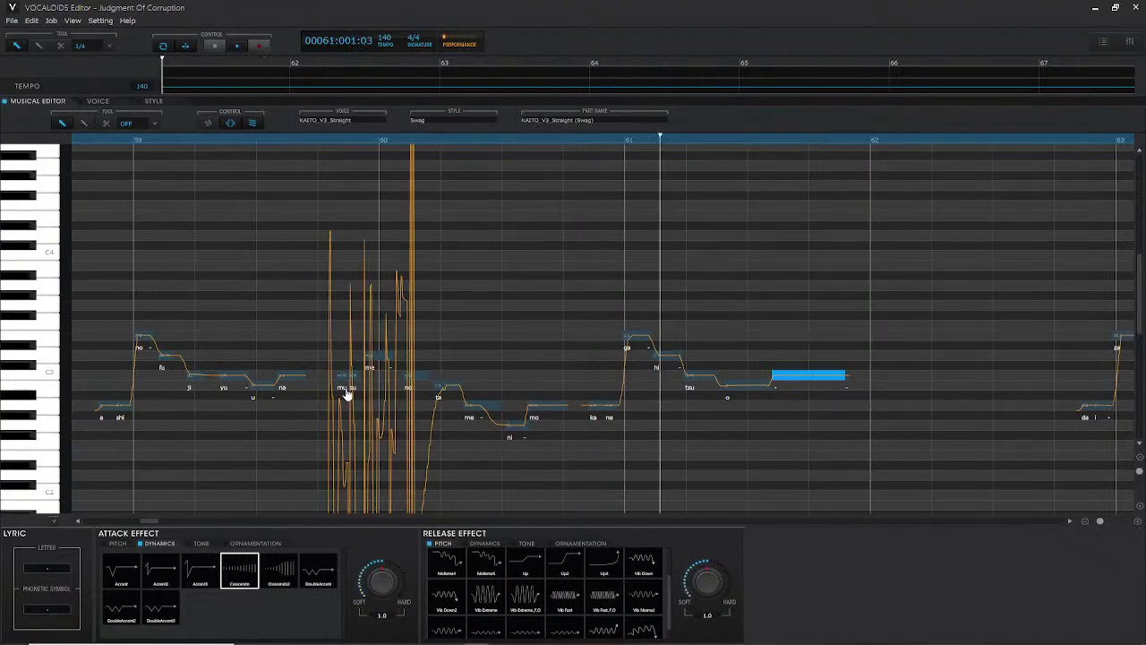
key(space)
click(281, 573)
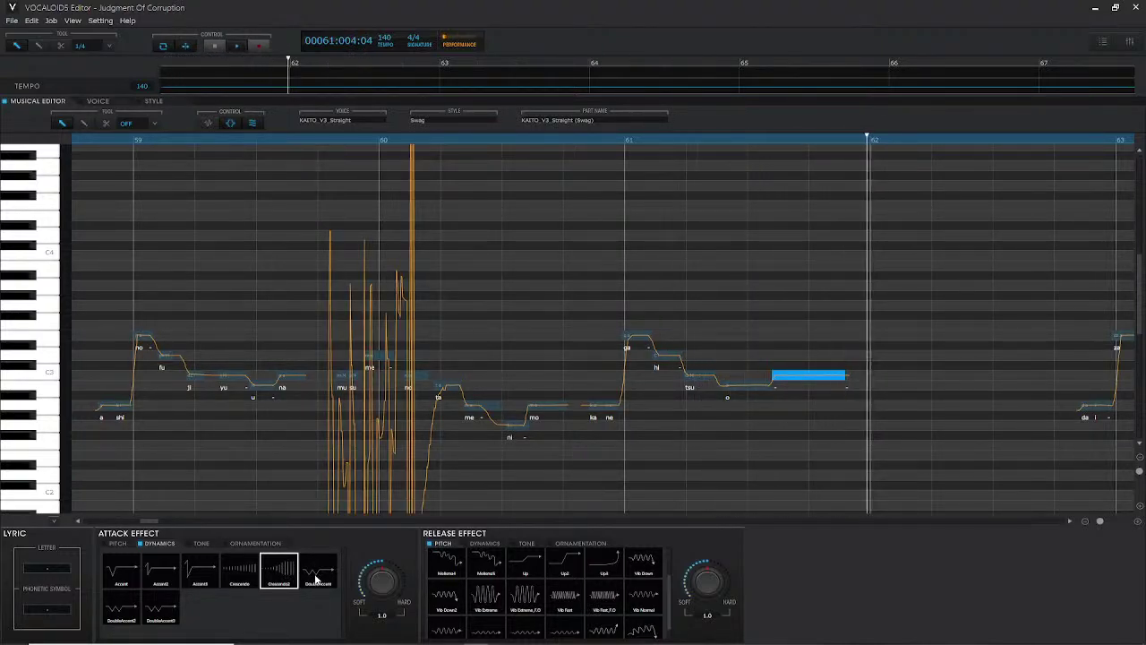
click(316, 581)
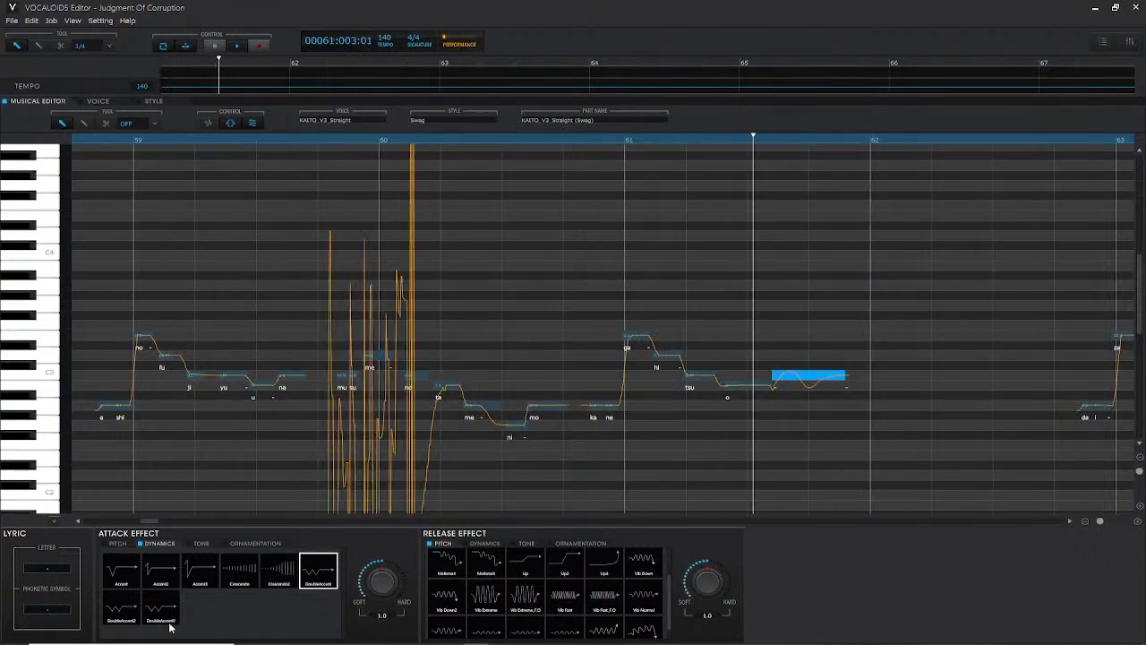
click(116, 611)
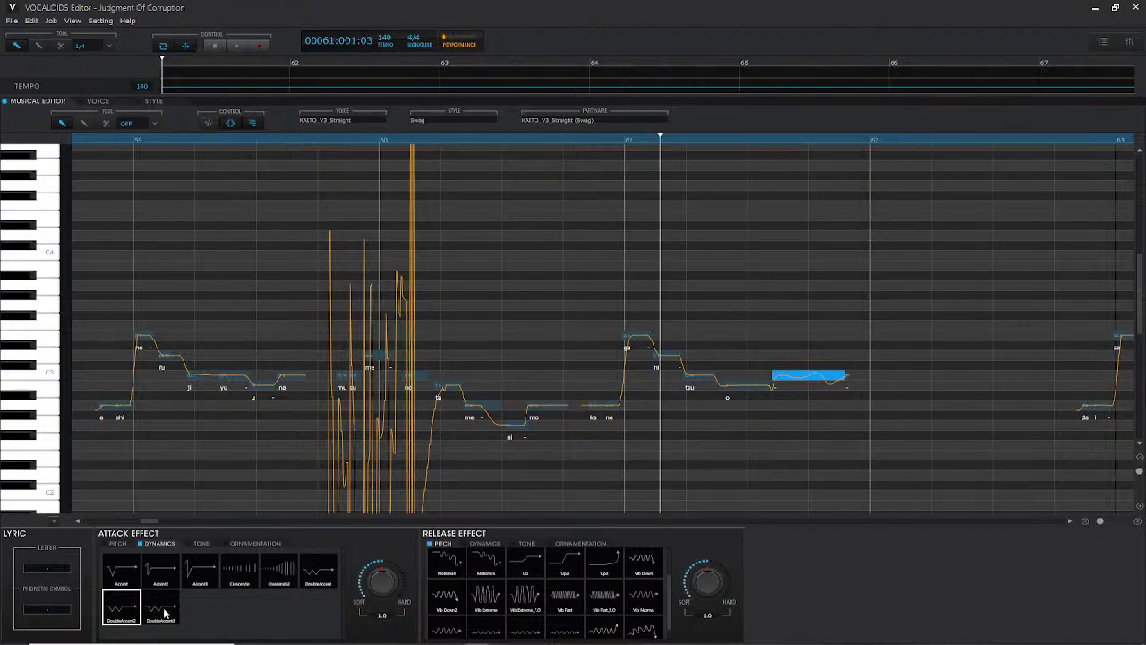
click(165, 613)
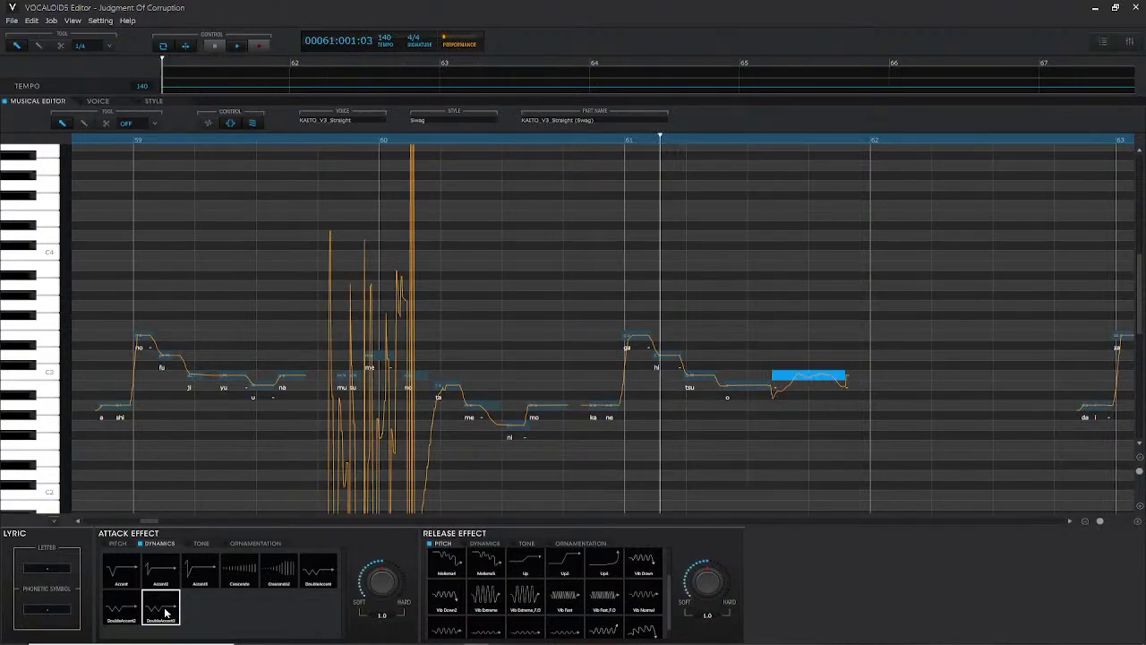
- Show the tone attack effects and audition Airy, Airy2 and Clear on the last note of measure 61
click(200, 544)
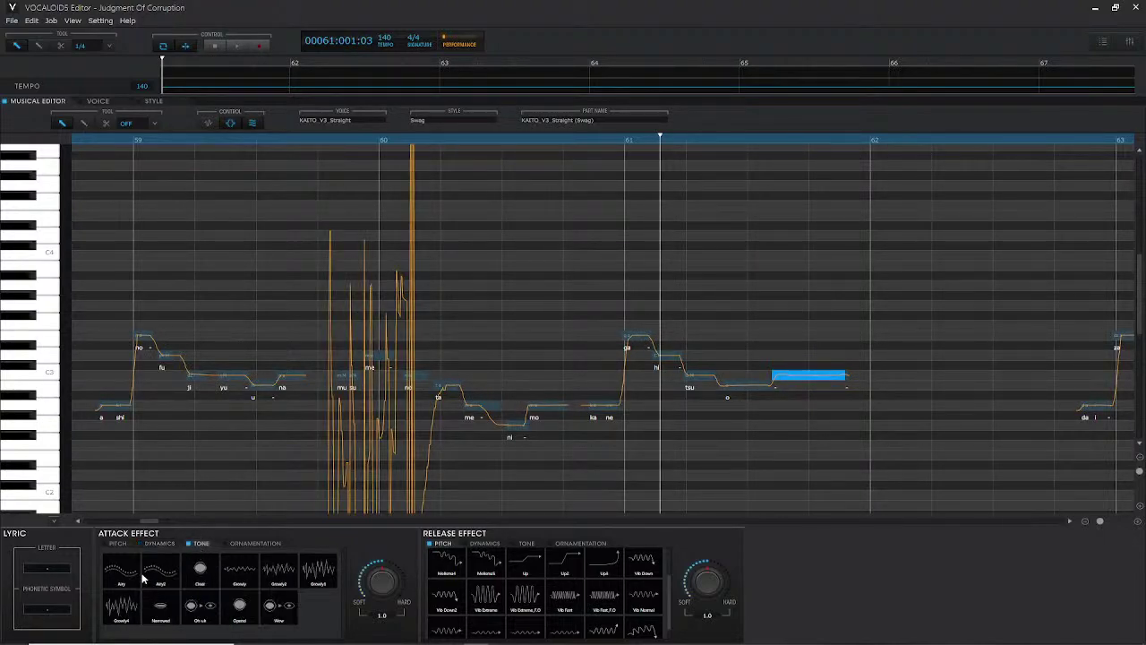
click(113, 575)
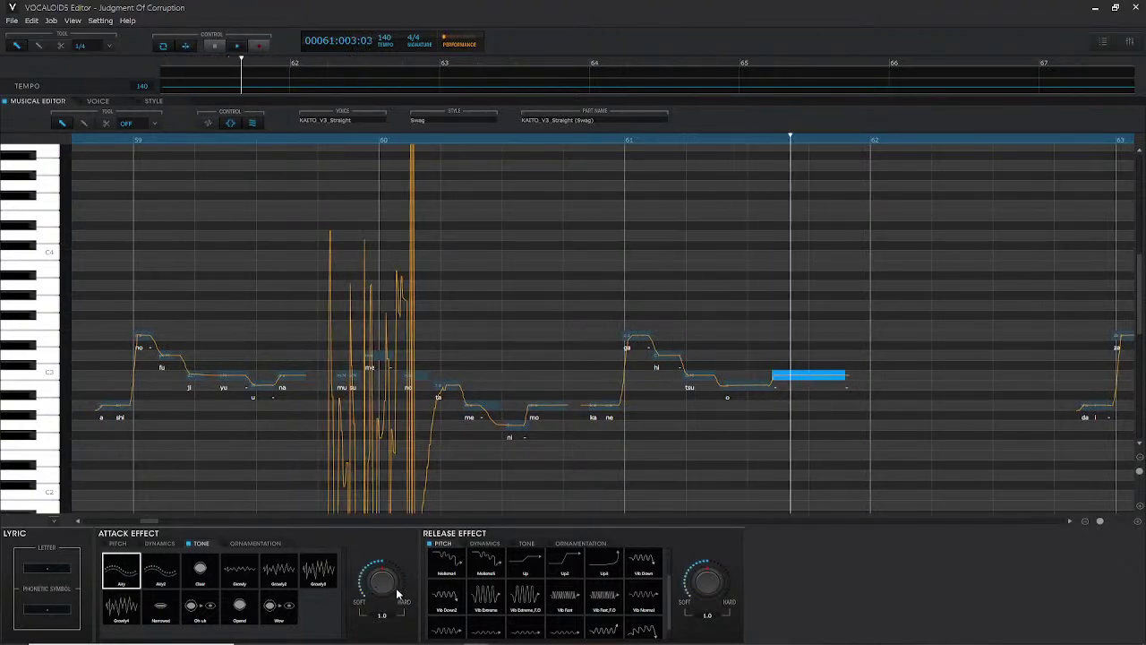
click(173, 580)
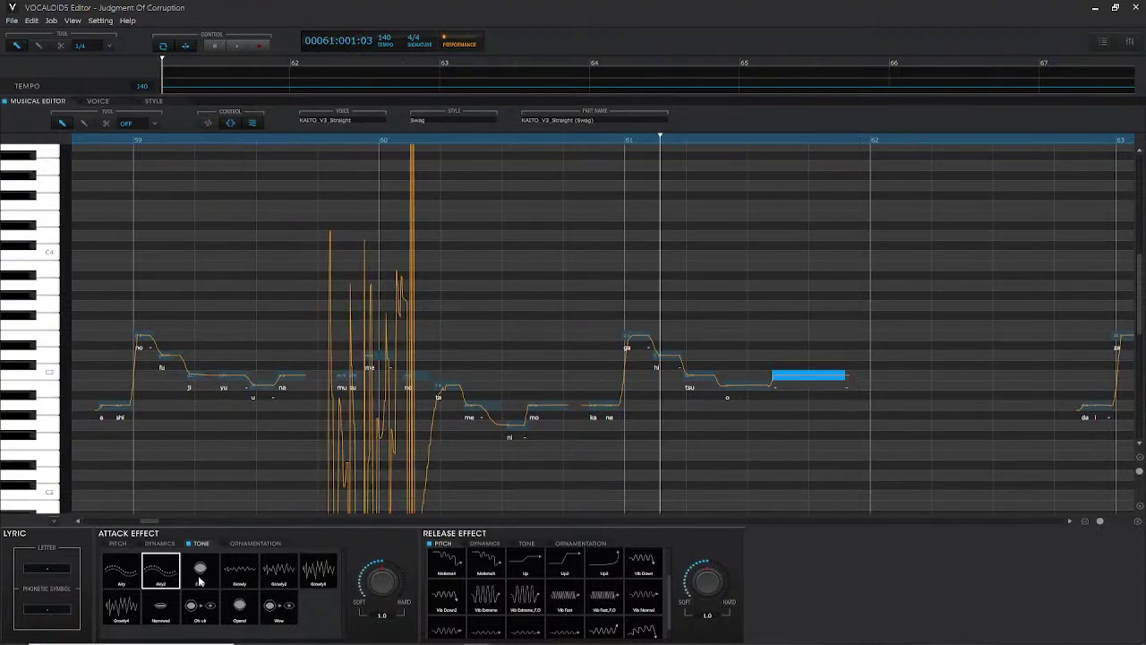
click(199, 579)
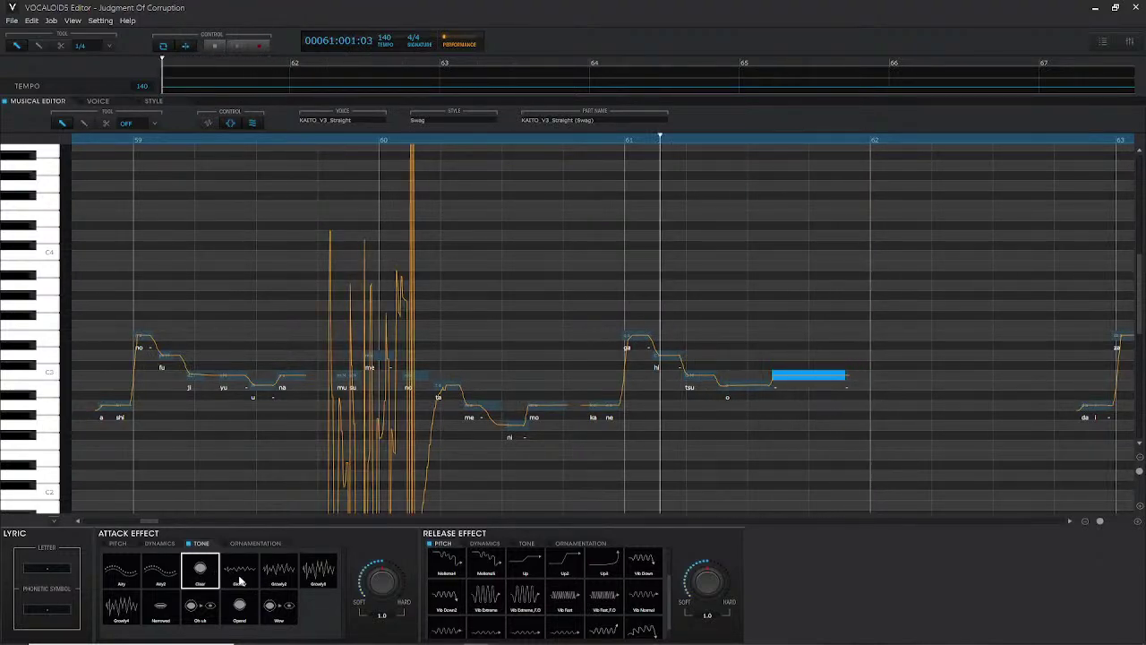
- Audition the Growly, Growly2 and Growly3 tone effects on the last note of measure 61, then remove Growly3
click(239, 573)
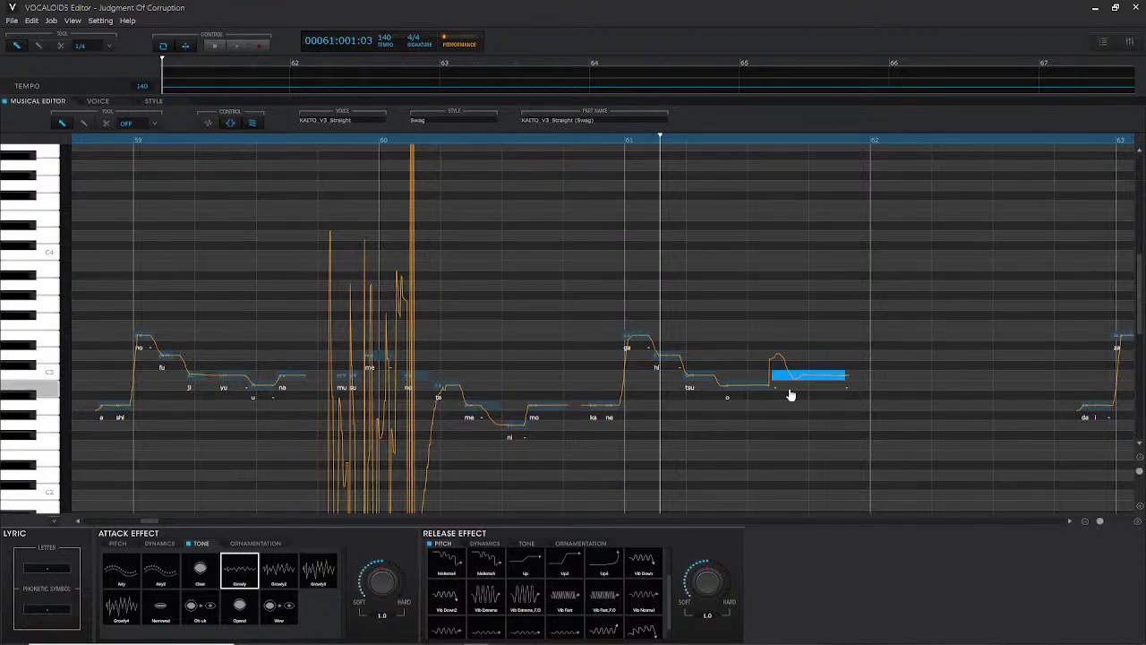
click(291, 571)
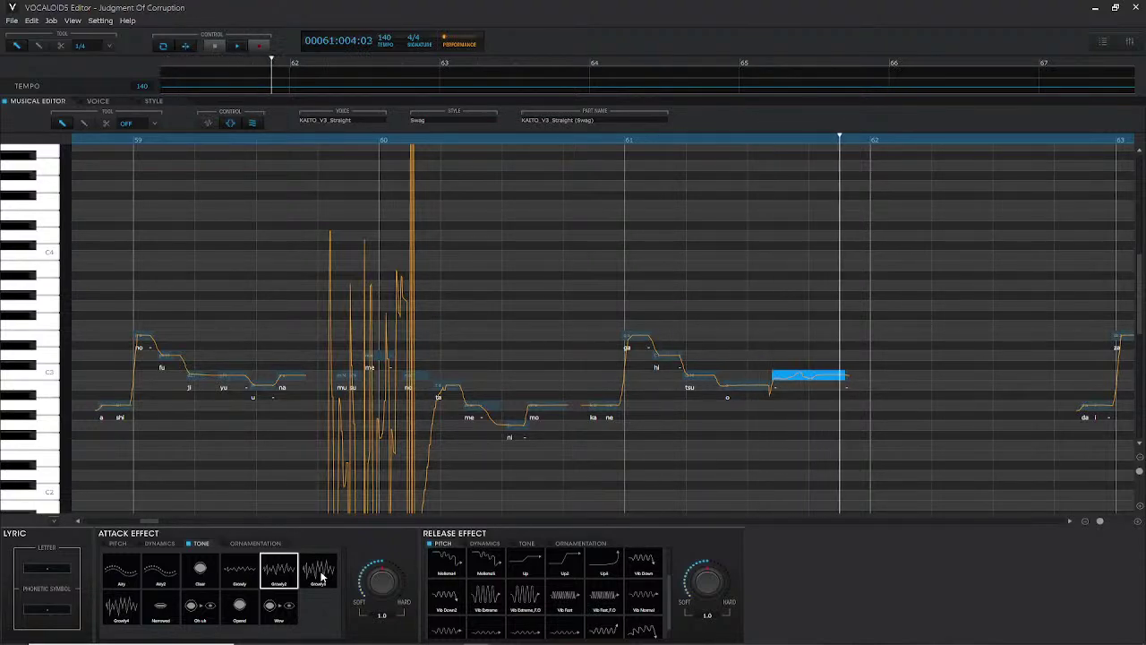
click(320, 578)
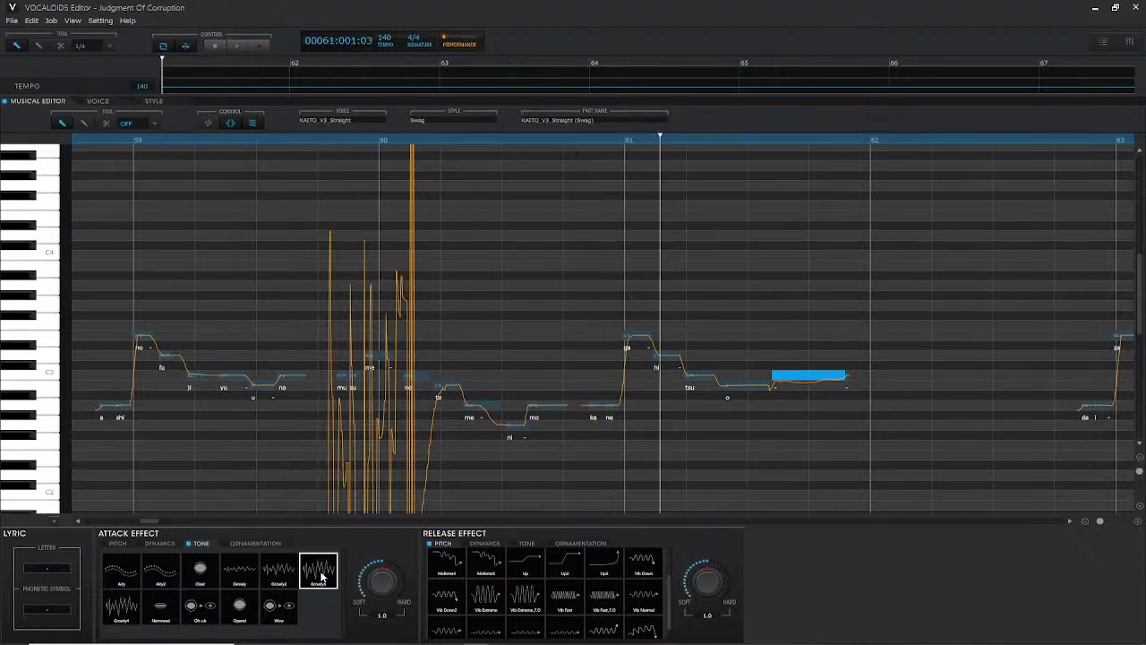
click(320, 578)
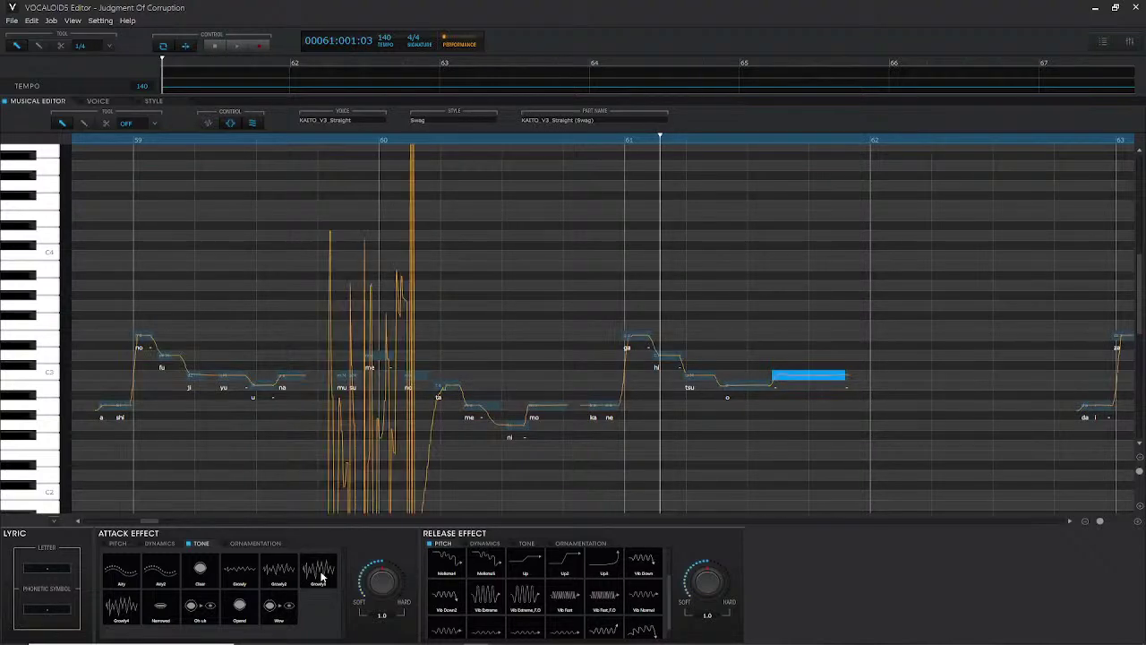
- Try the Narrowed tone effect on the last note of measure 61, replace it with the adjacent Oh effect and play the phrase
click(164, 608)
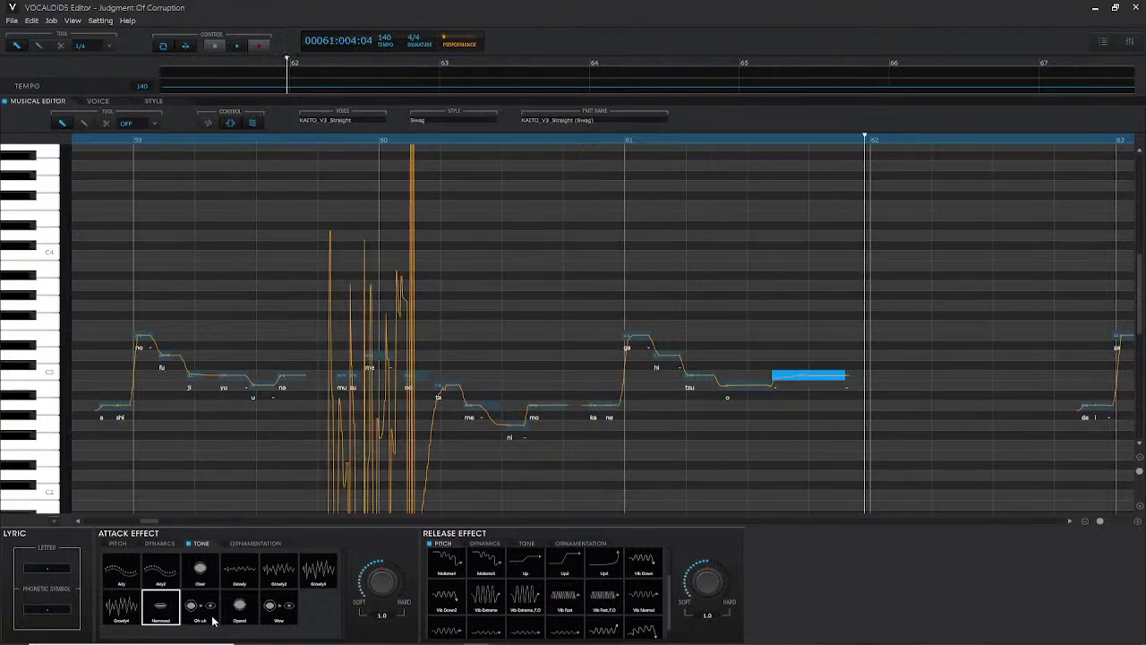
click(192, 609)
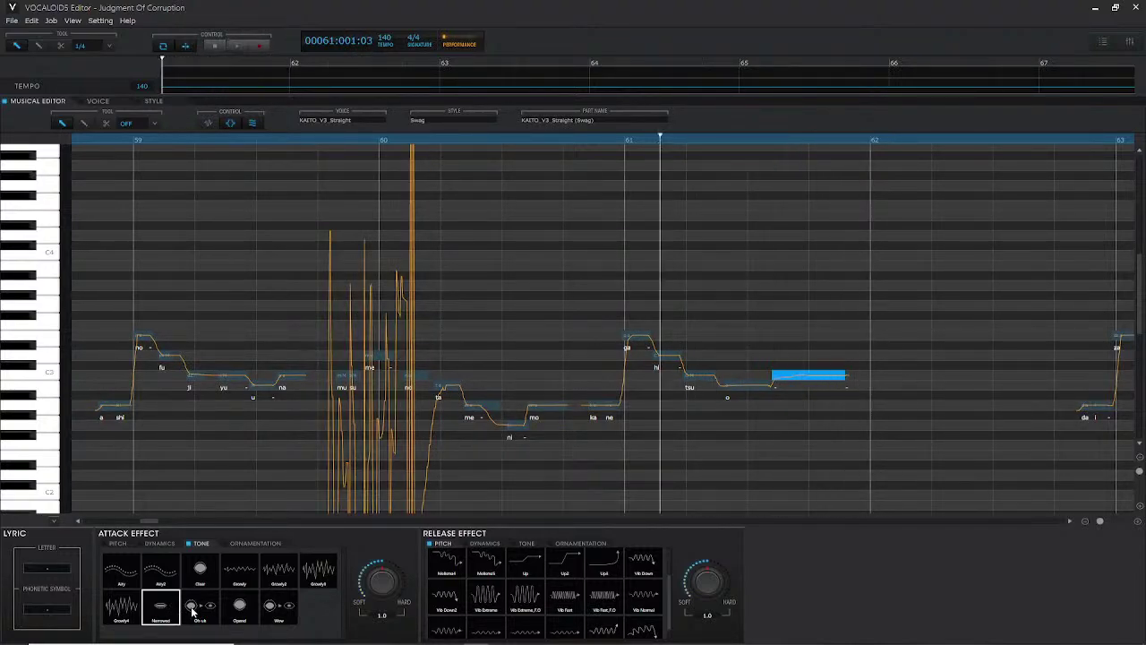
key(space)
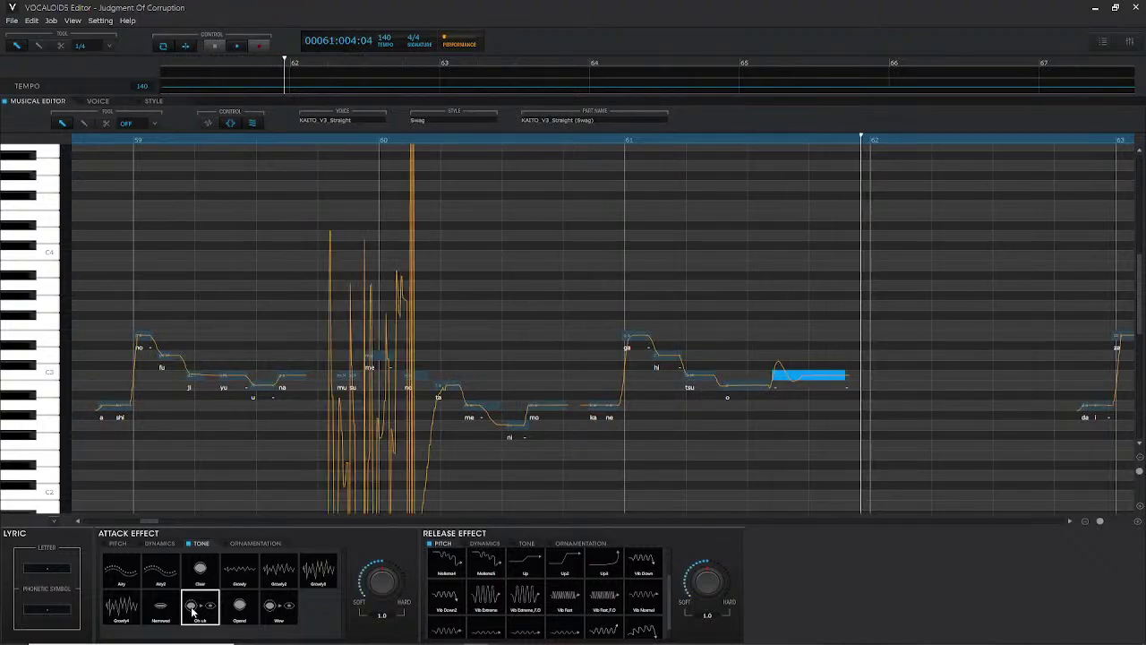
- Replay the phrase with the current tone effect, then audition Opened and Wow on the last note of measure 61
key(space)
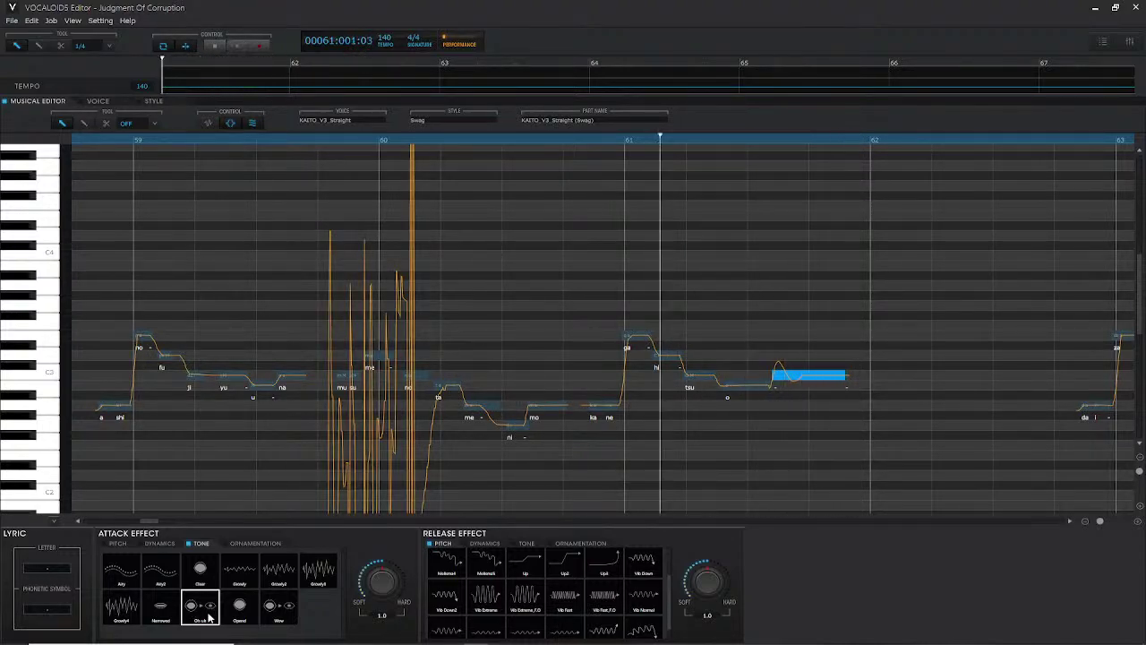
key(space)
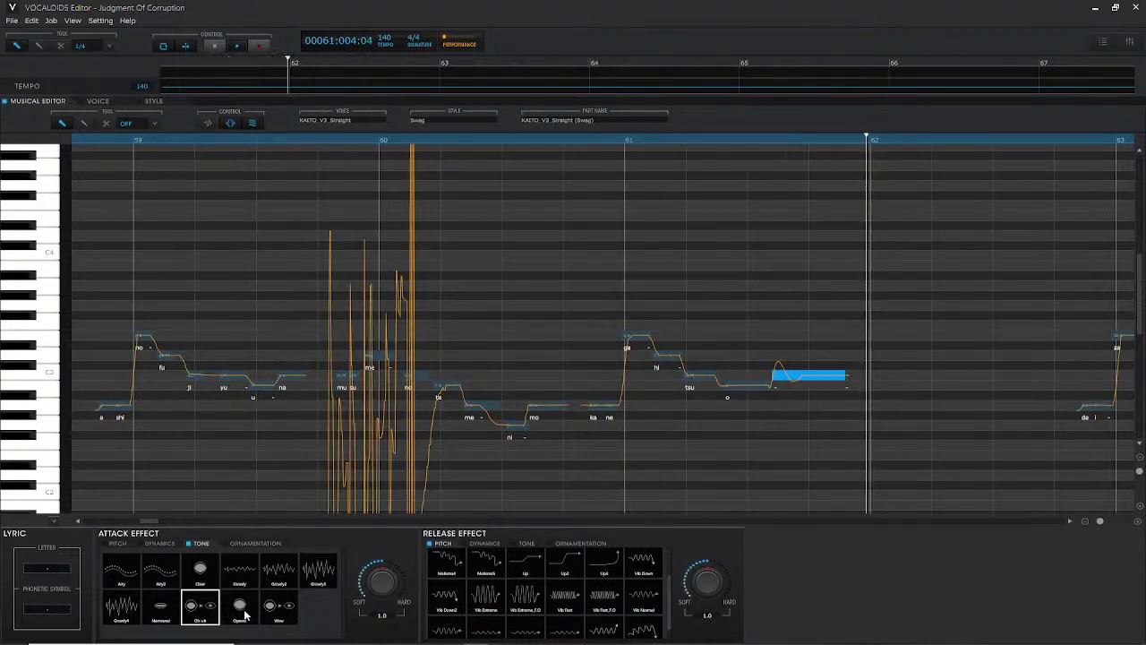
click(244, 613)
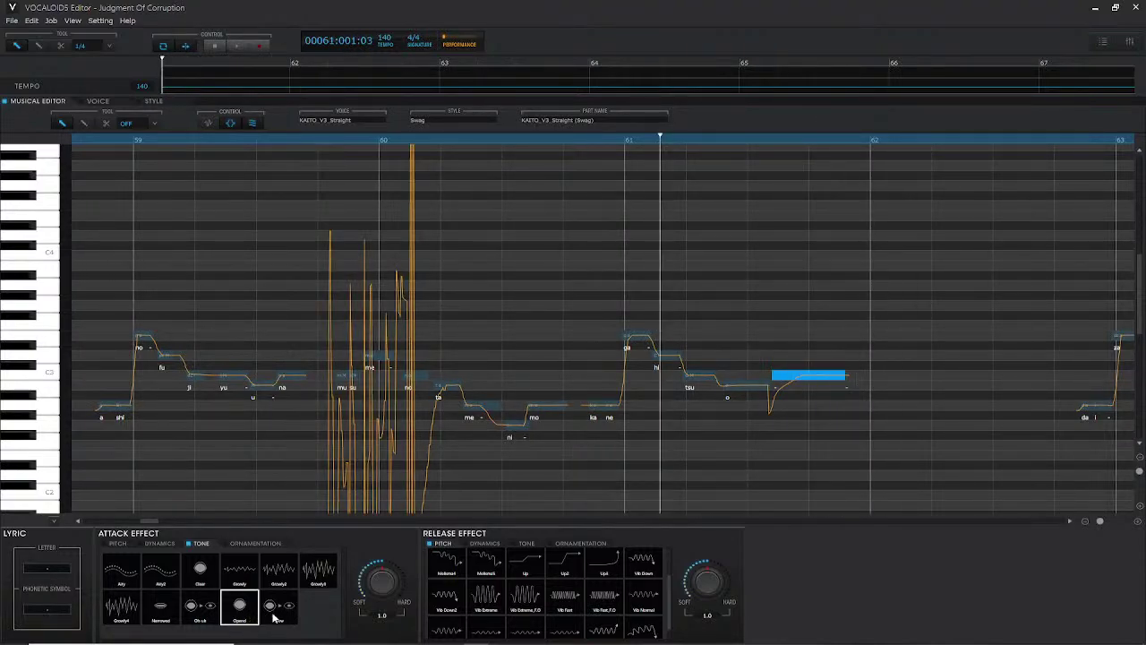
click(278, 616)
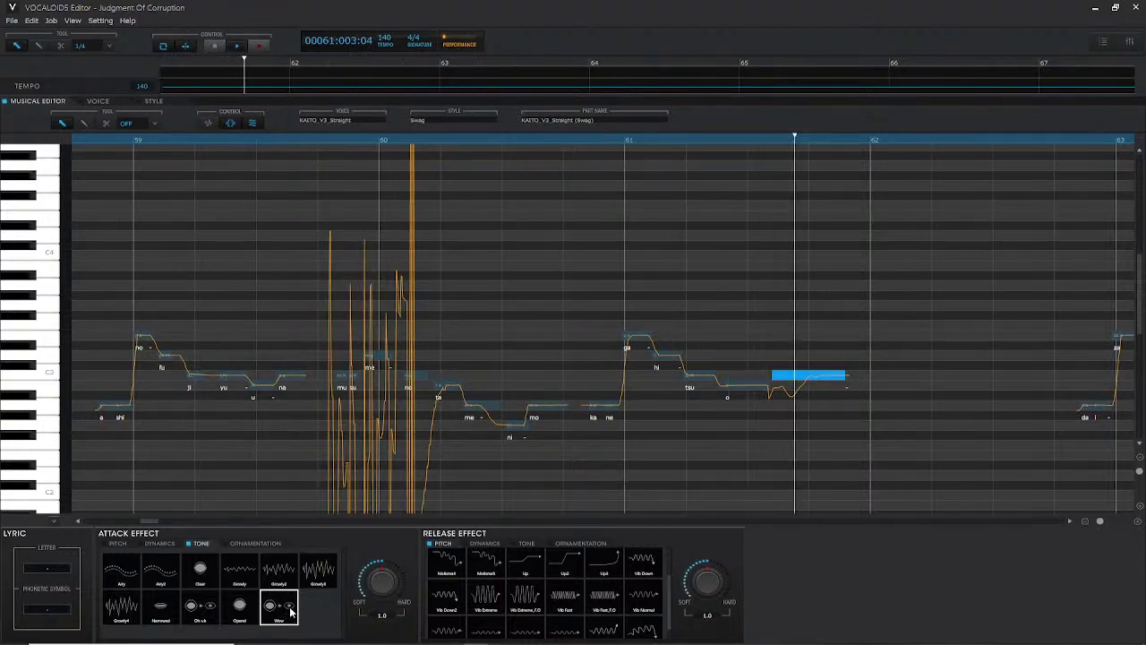
- Show the ornamentation attack effects, apply the first one to the last note of measure 61 and play the phrase
click(243, 544)
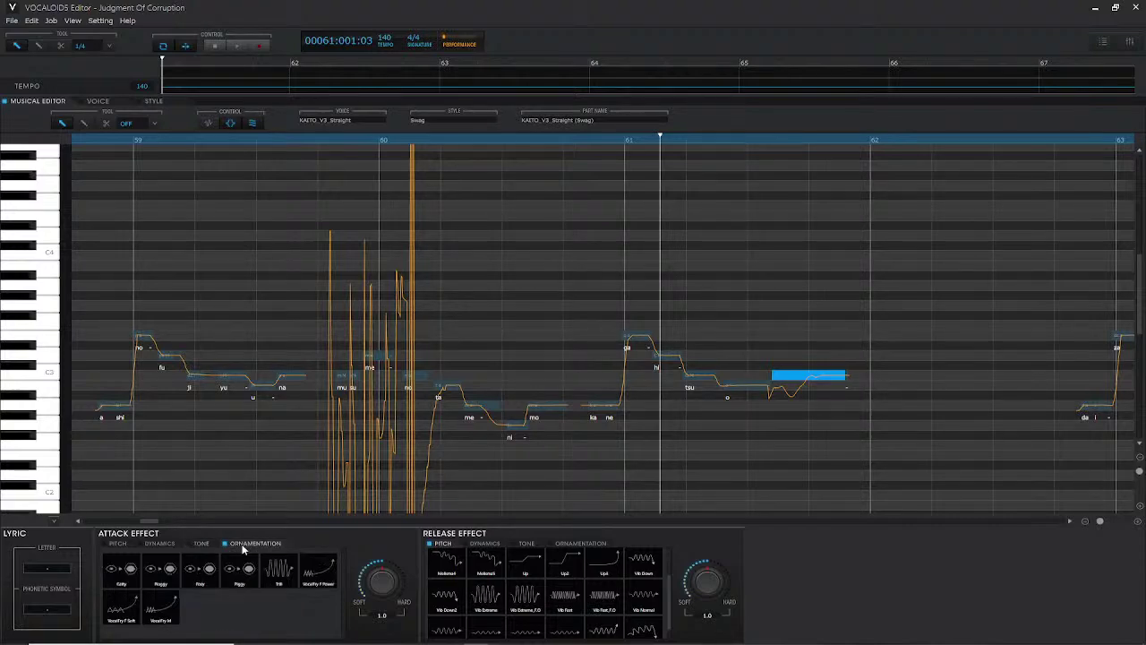
click(126, 580)
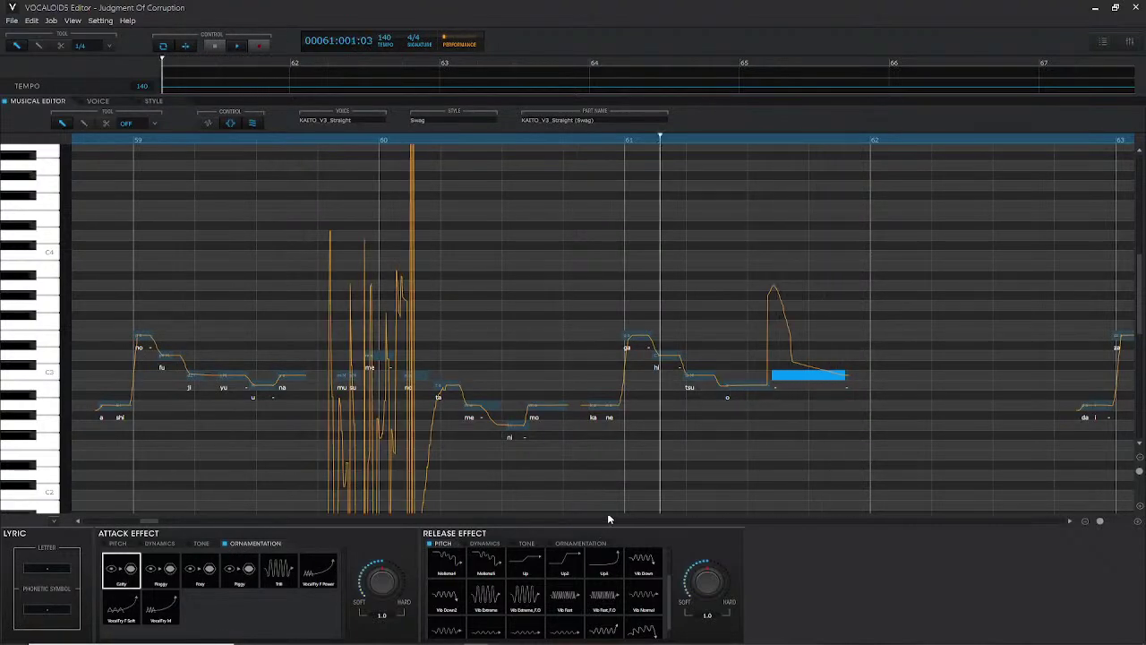
key(space)
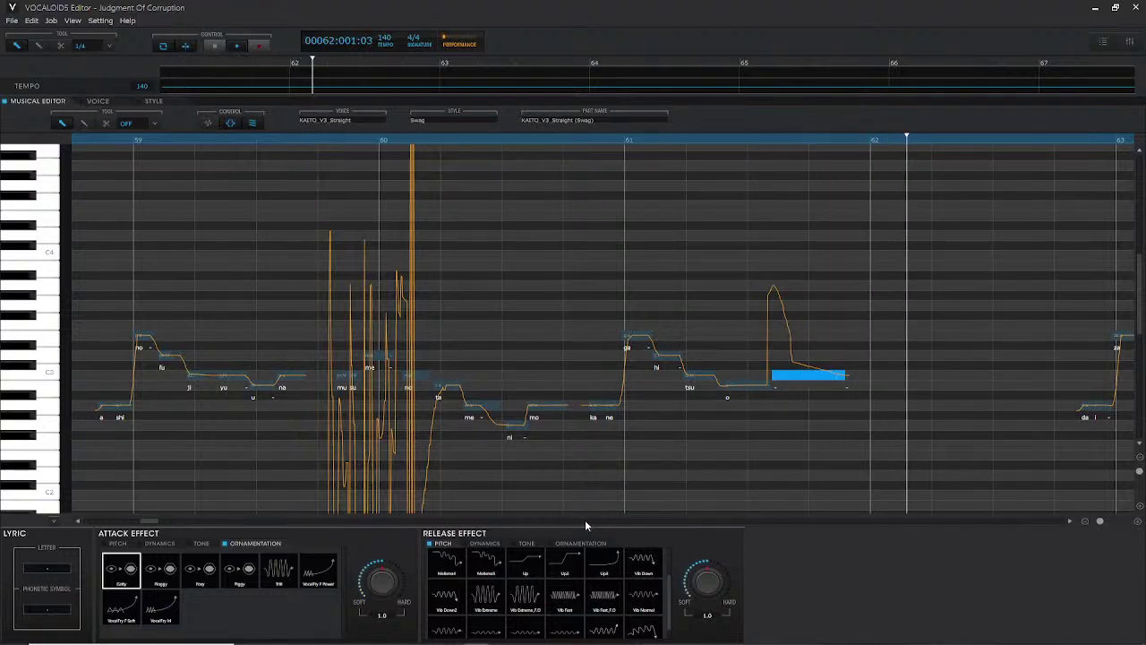
key(space)
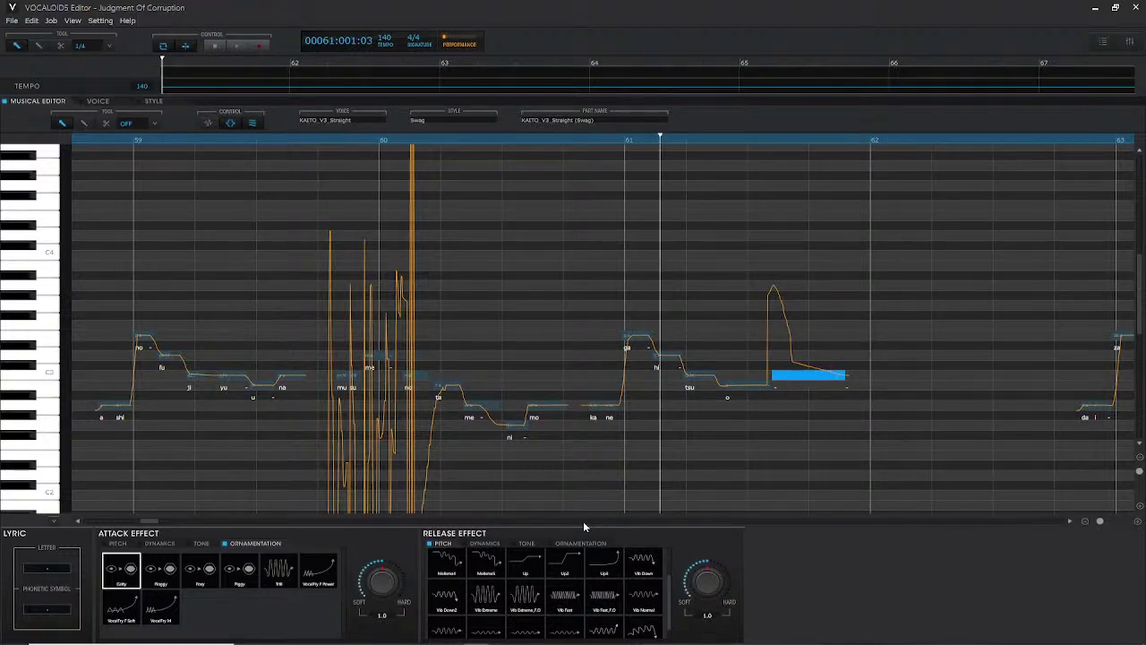
- Audition the second, third and fourth ornamentation attack effects on the last note of measure 61, replaying the fourth from the start of the measure
click(172, 577)
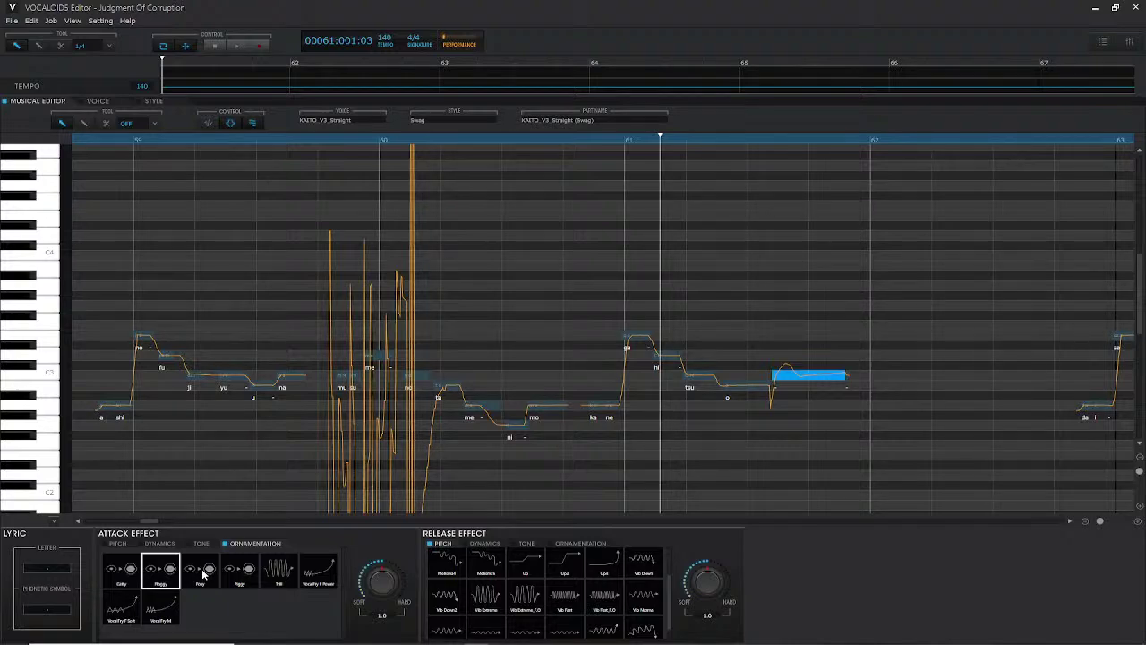
click(199, 578)
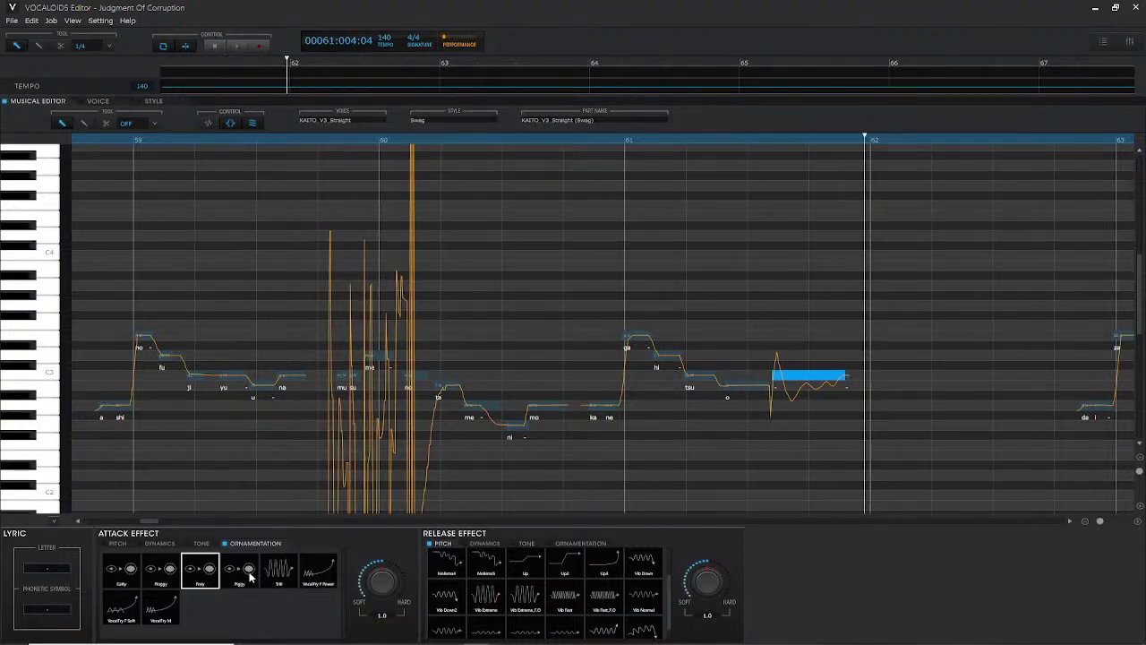
click(250, 578)
click(637, 140)
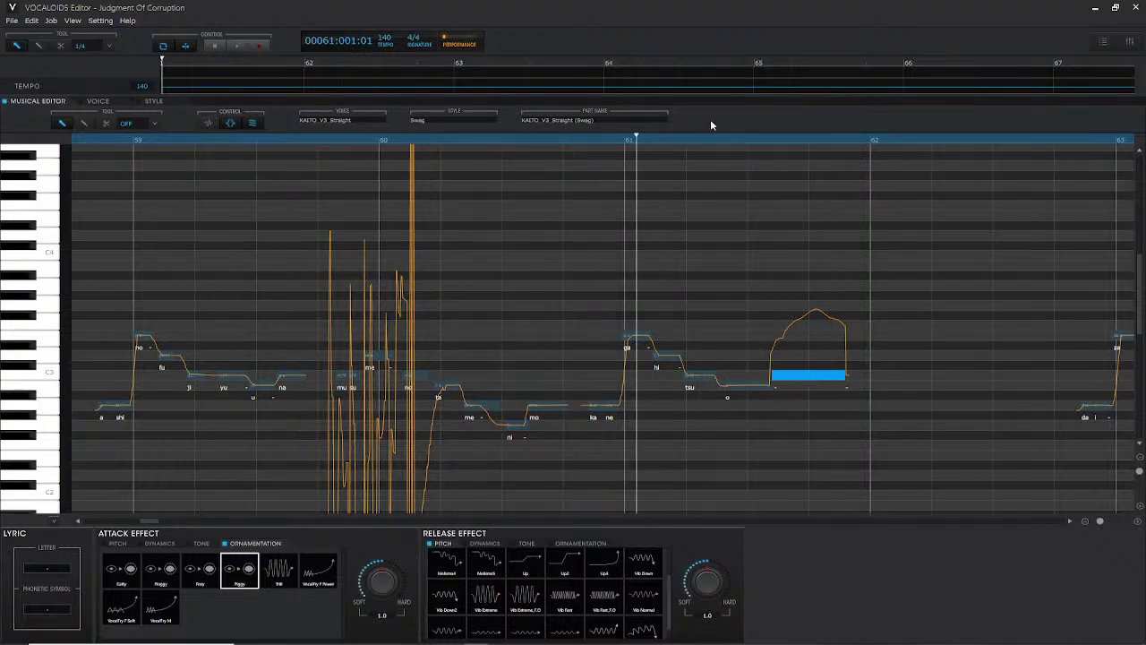
key(space)
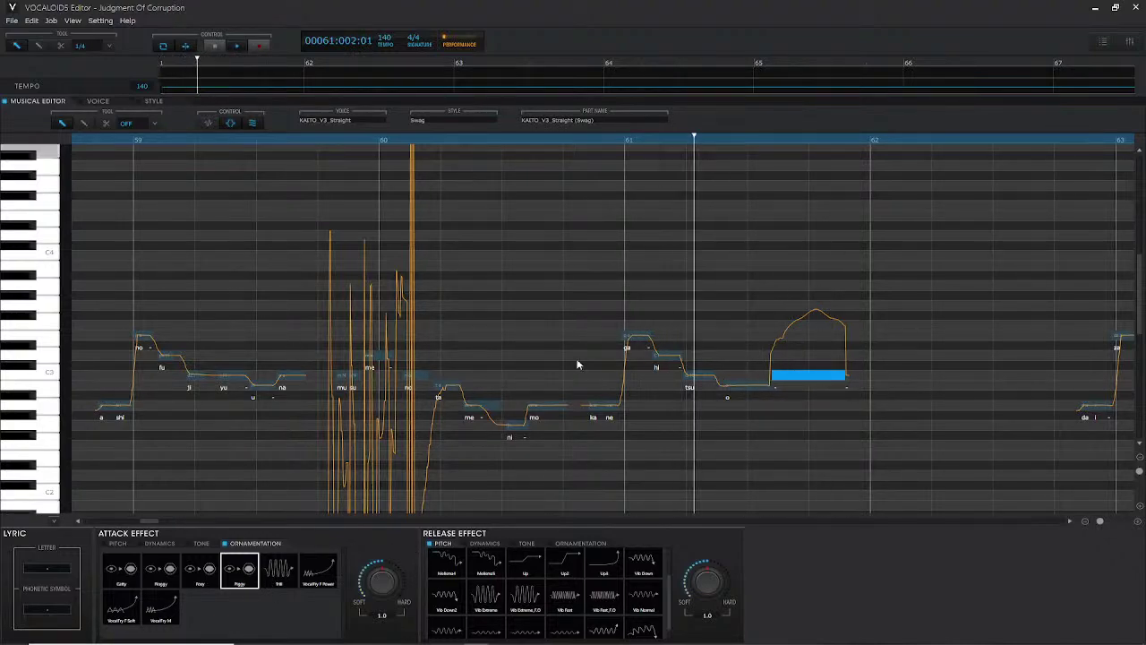
- Apply the Trill ornamentation effect to the last note of measure 61 and play the phrase, leaving the note's lyric as it is
click(280, 581)
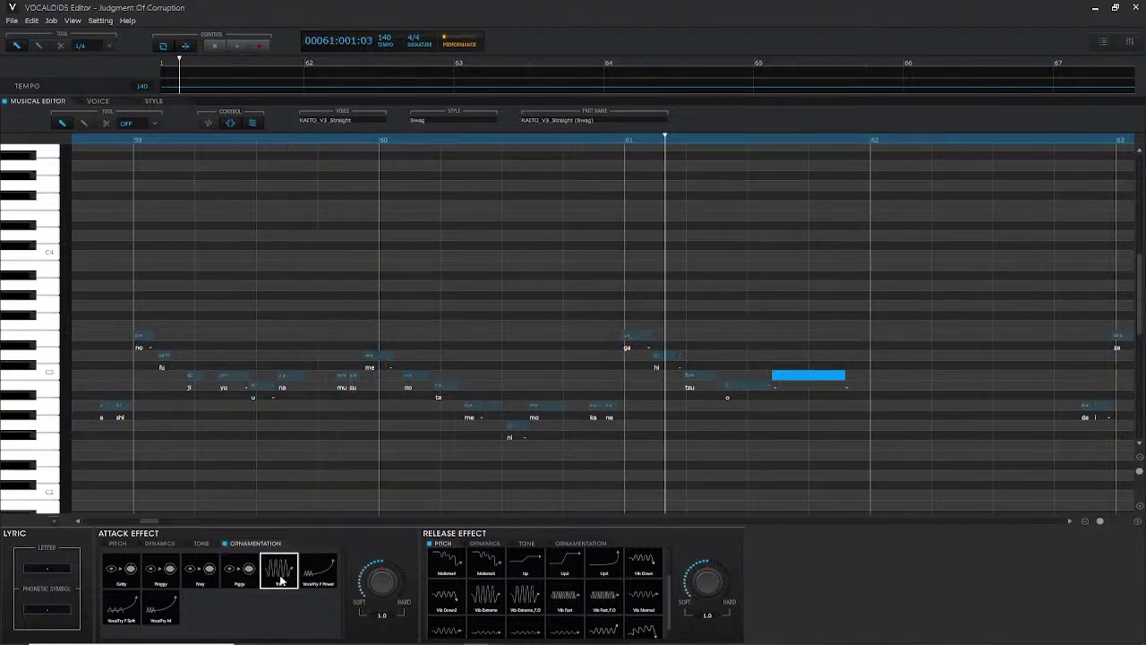
key(space)
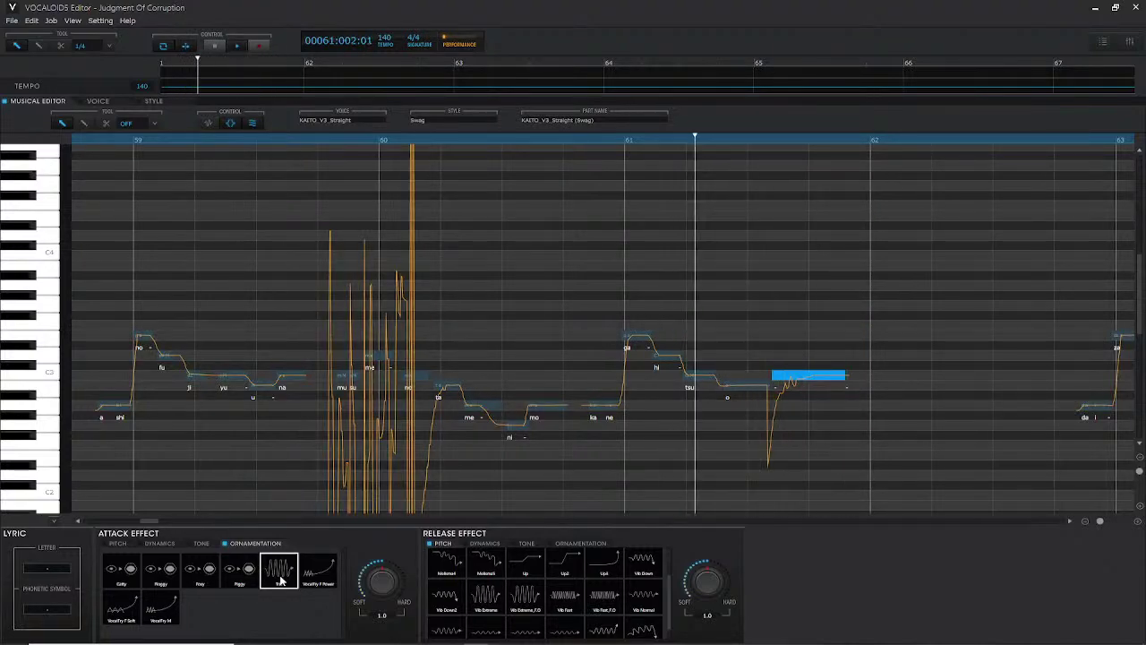
key(space)
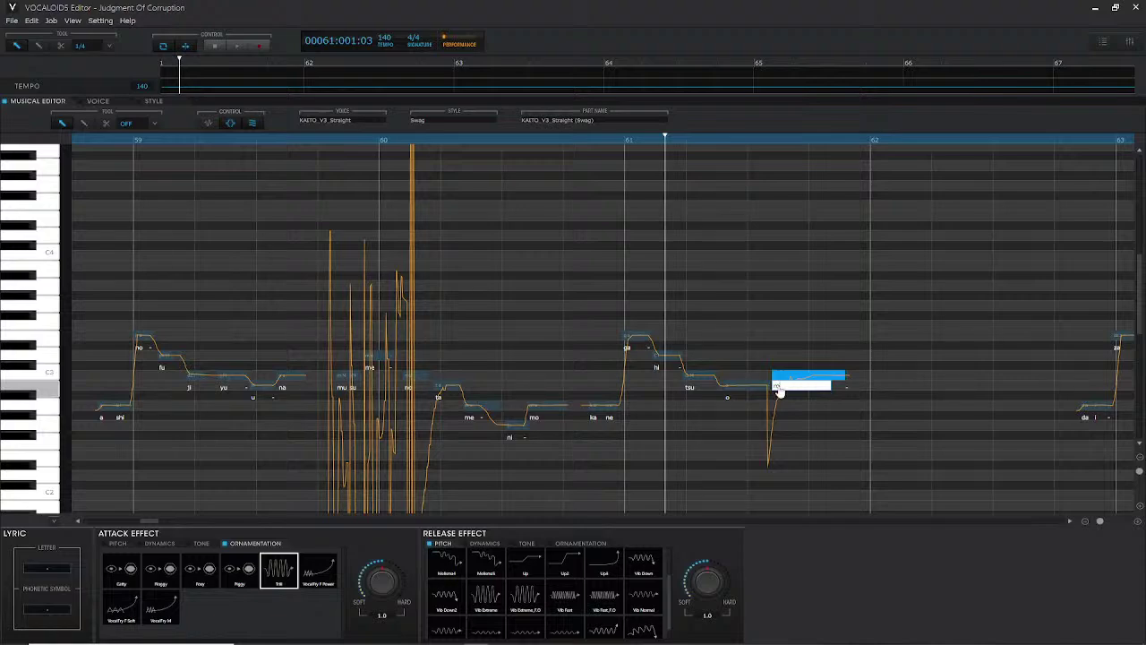
key(Return)
key(space)
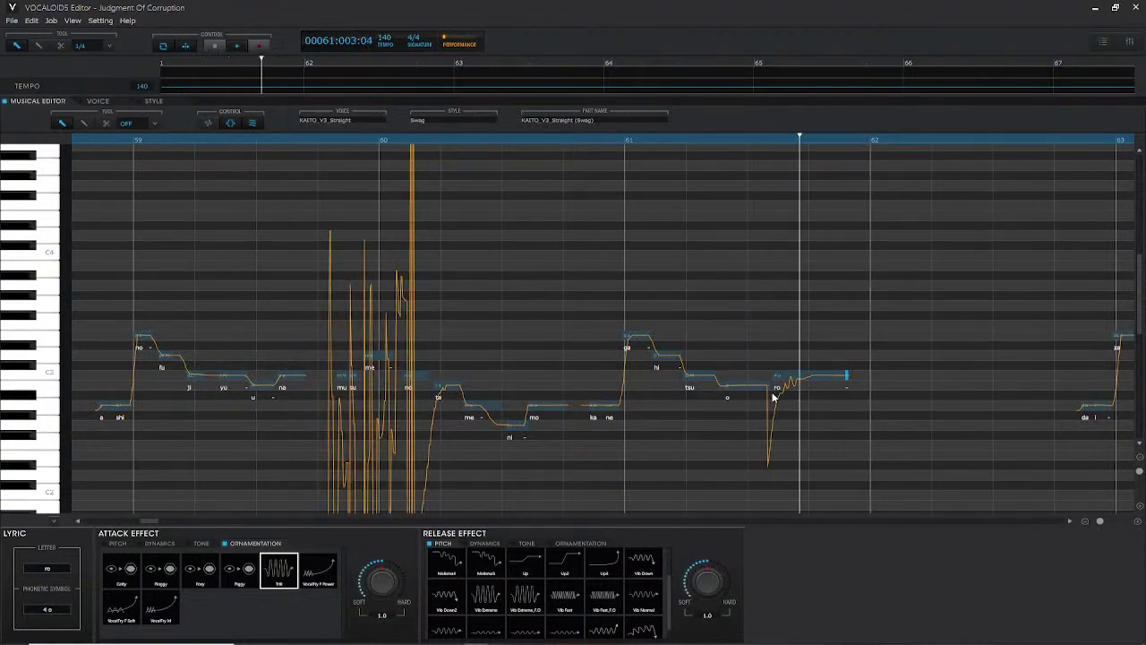
key(space)
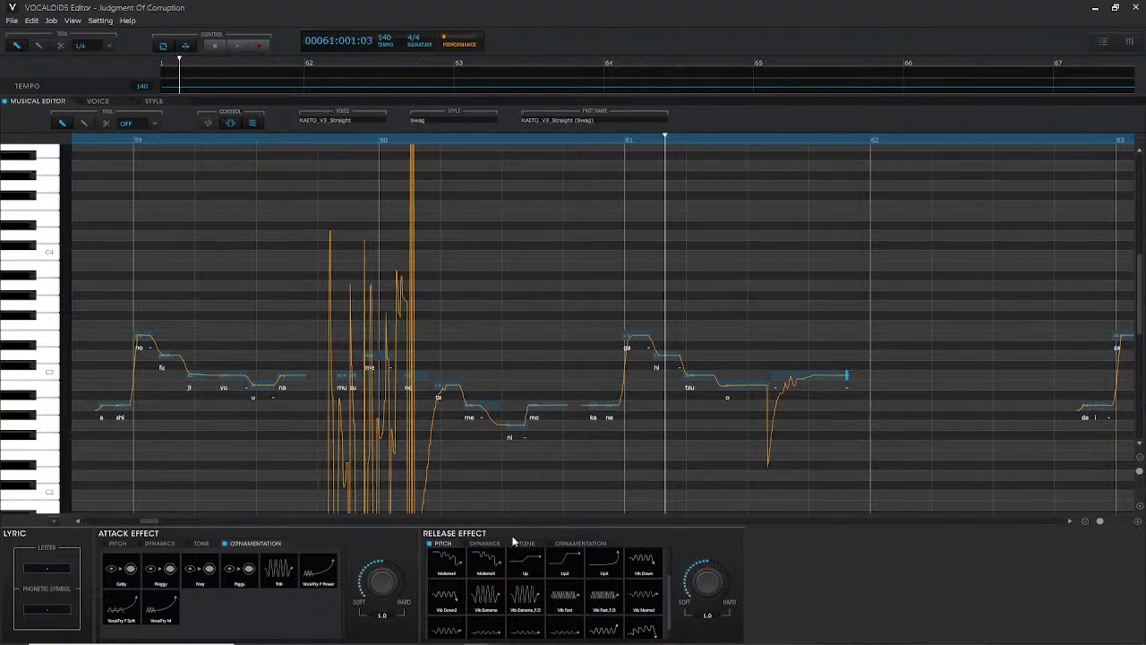
- Replace the Trill effect with VocalFry F Power on the long last note of measure 61 and play the phrase
click(318, 570)
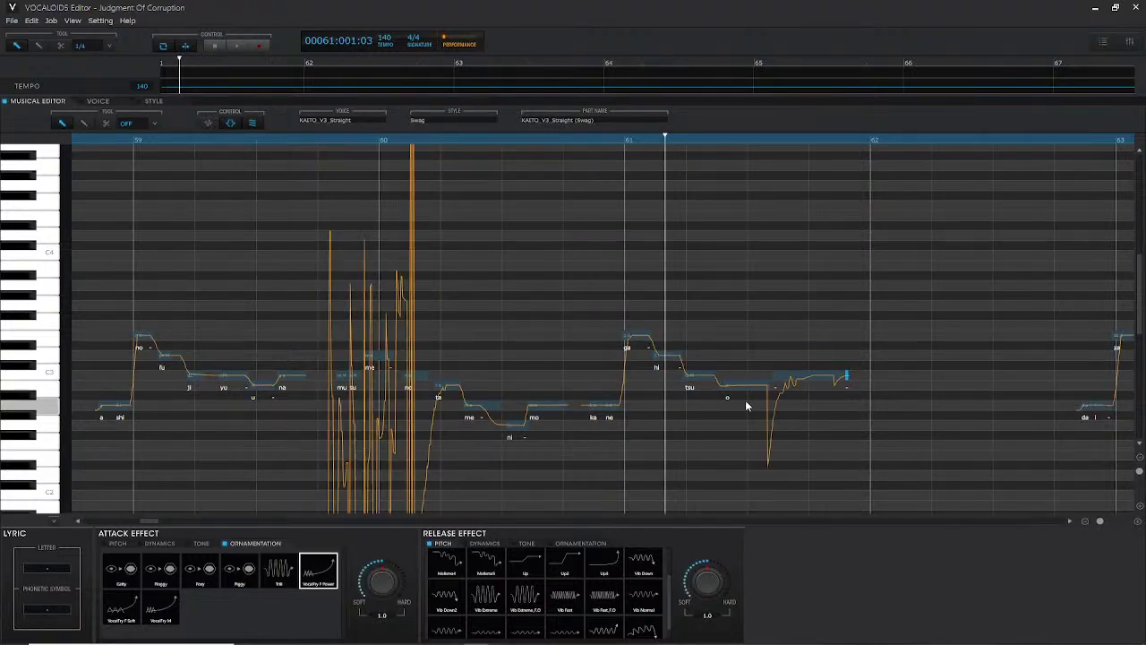
key(space)
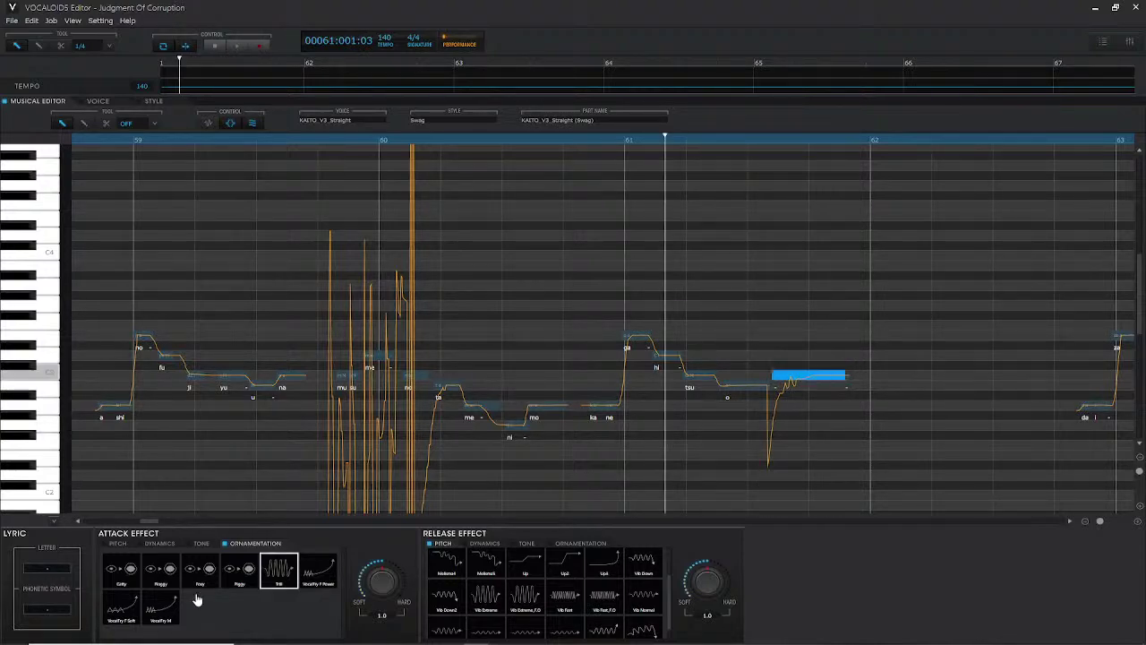
click(310, 575)
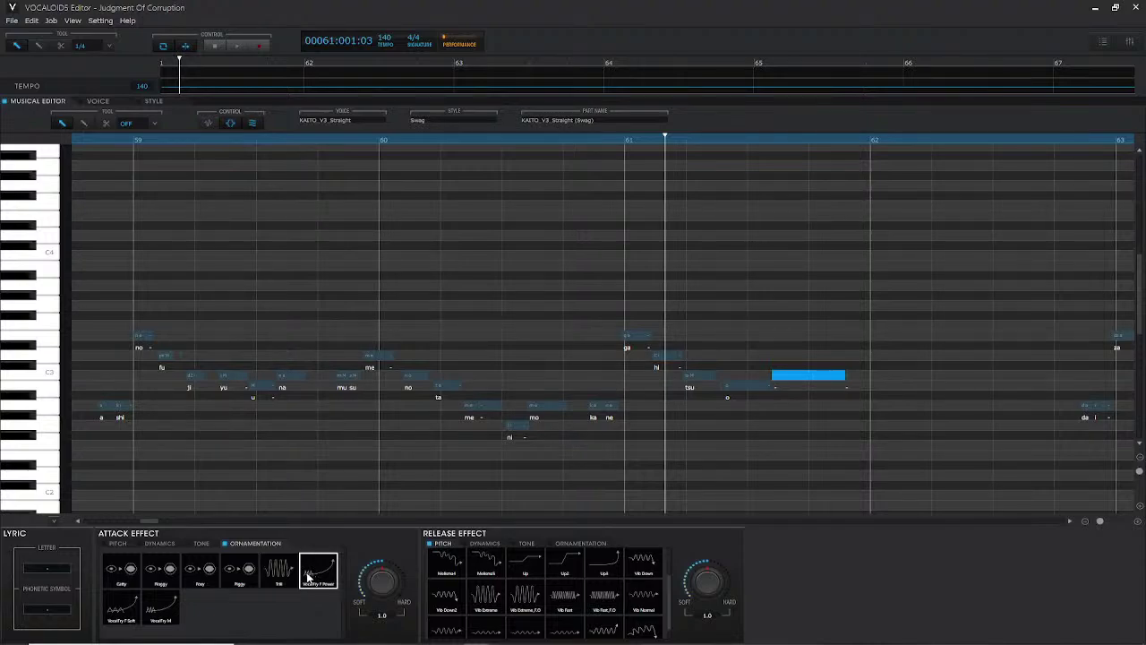
key(space)
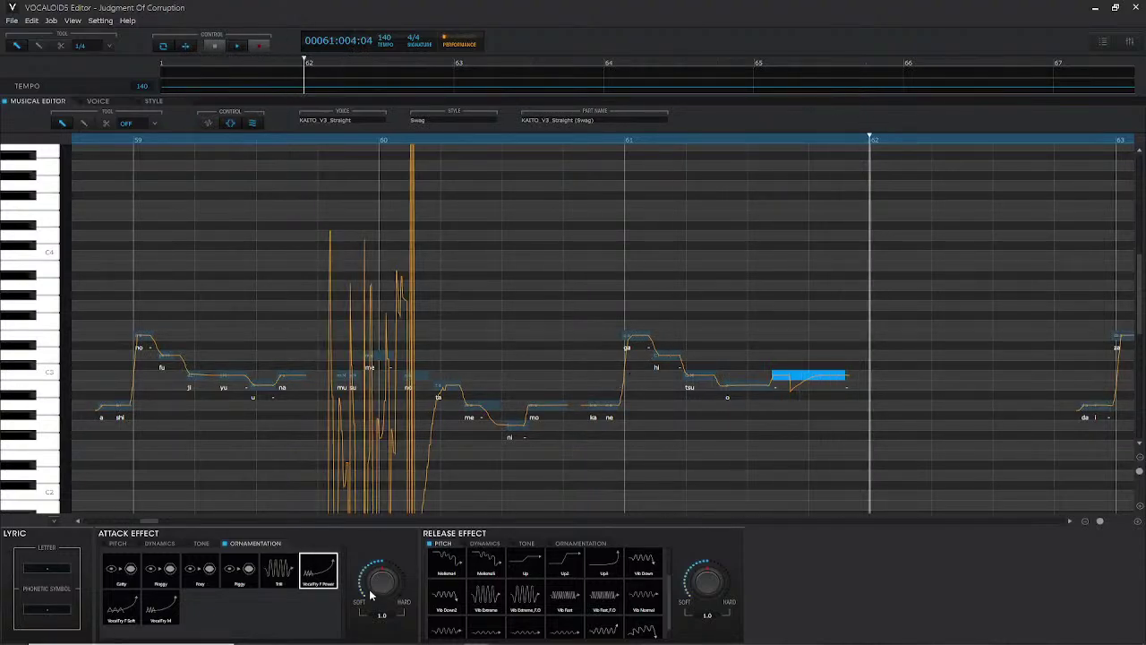
- Audition VocalFry F Soft on the last note of measure 61, then replace it with the VocalFry M ornamentation effect
click(121, 609)
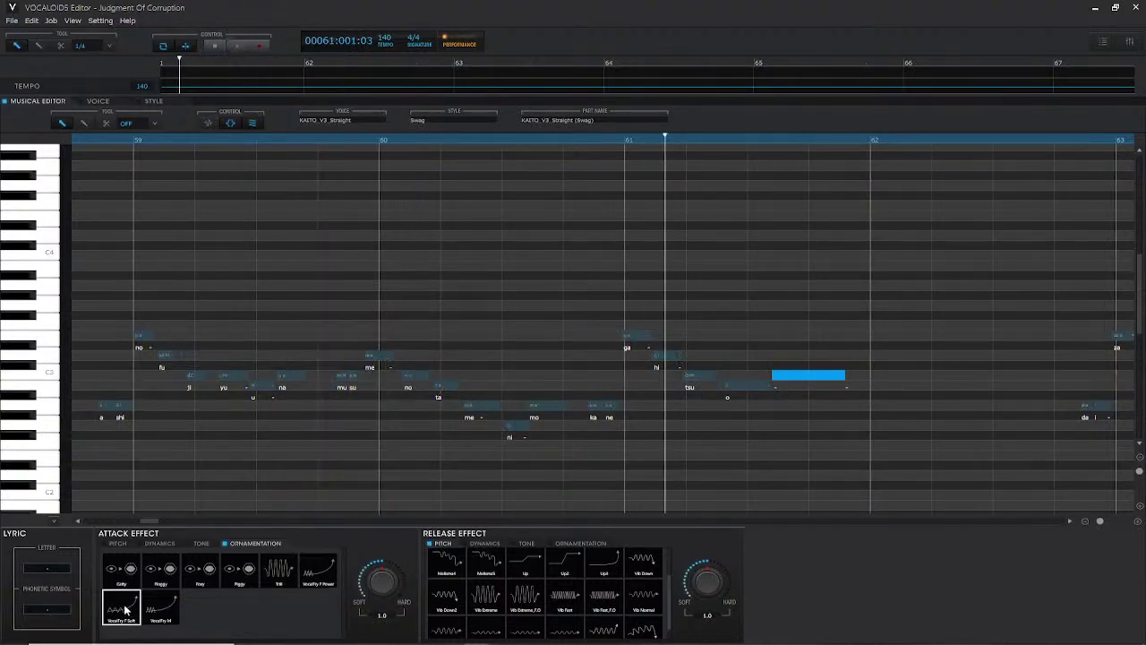
key(space)
key(space)
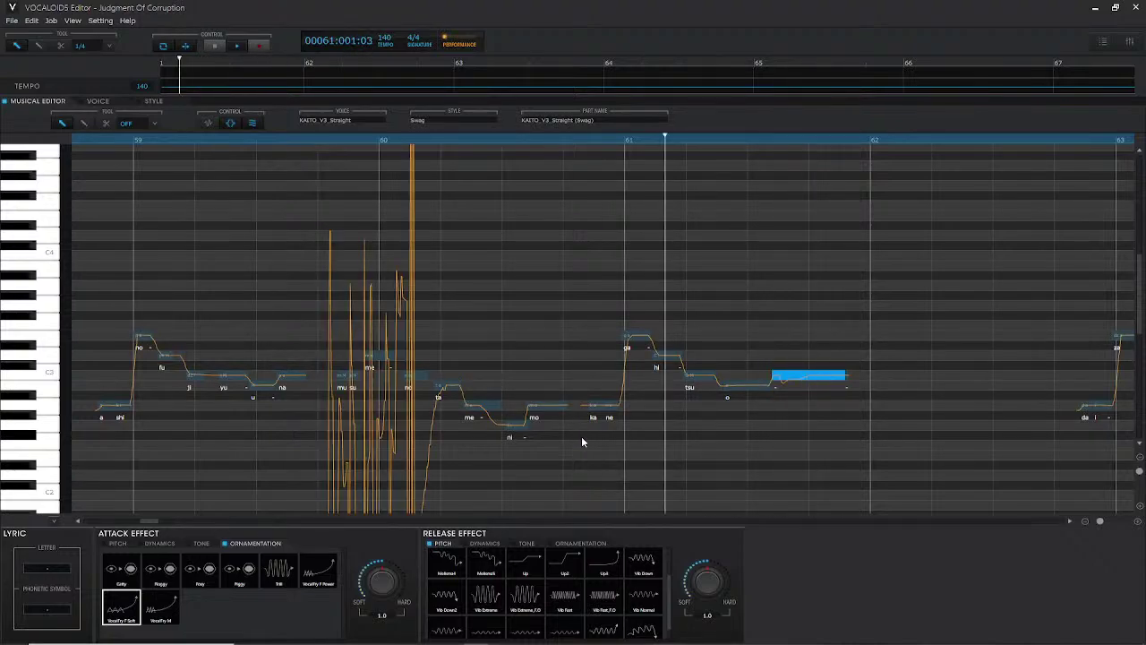
click(159, 613)
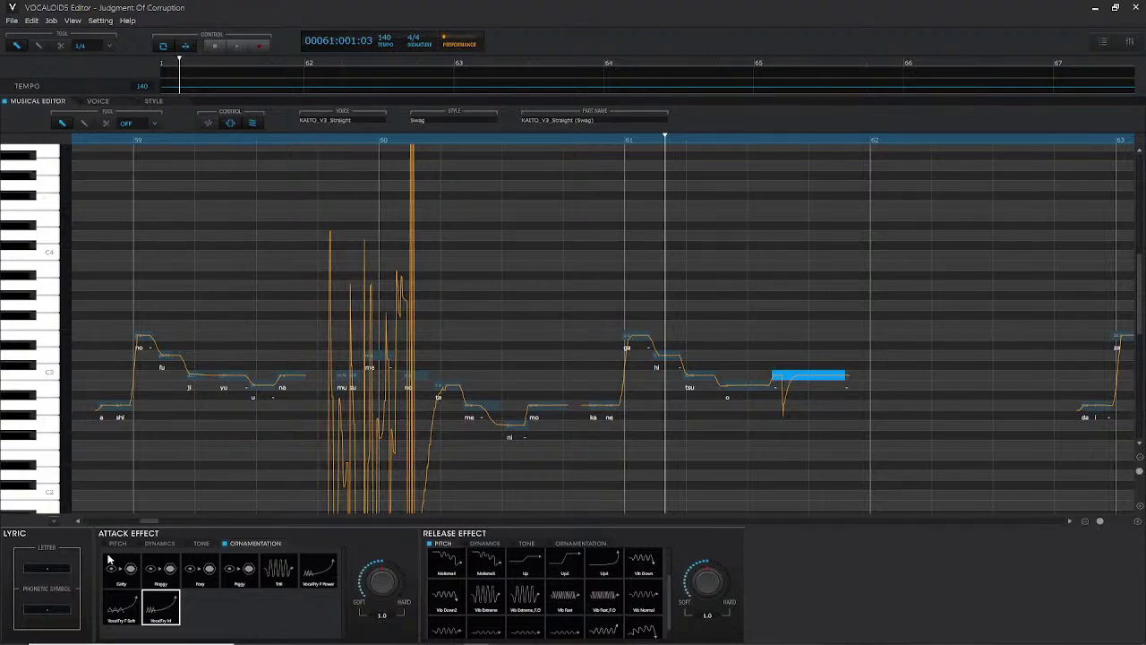
- Audition the two adjacent Melisma pitch release effects, followed by Up, Up2 and Up3, on the last note of measure 61
click(445, 560)
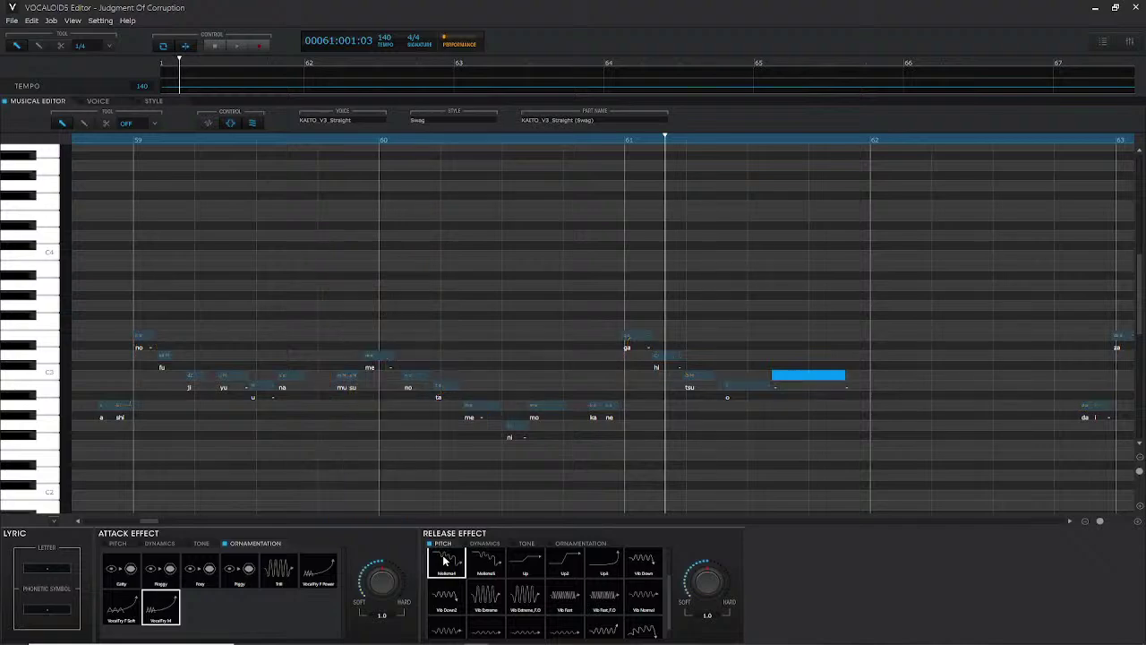
key(space)
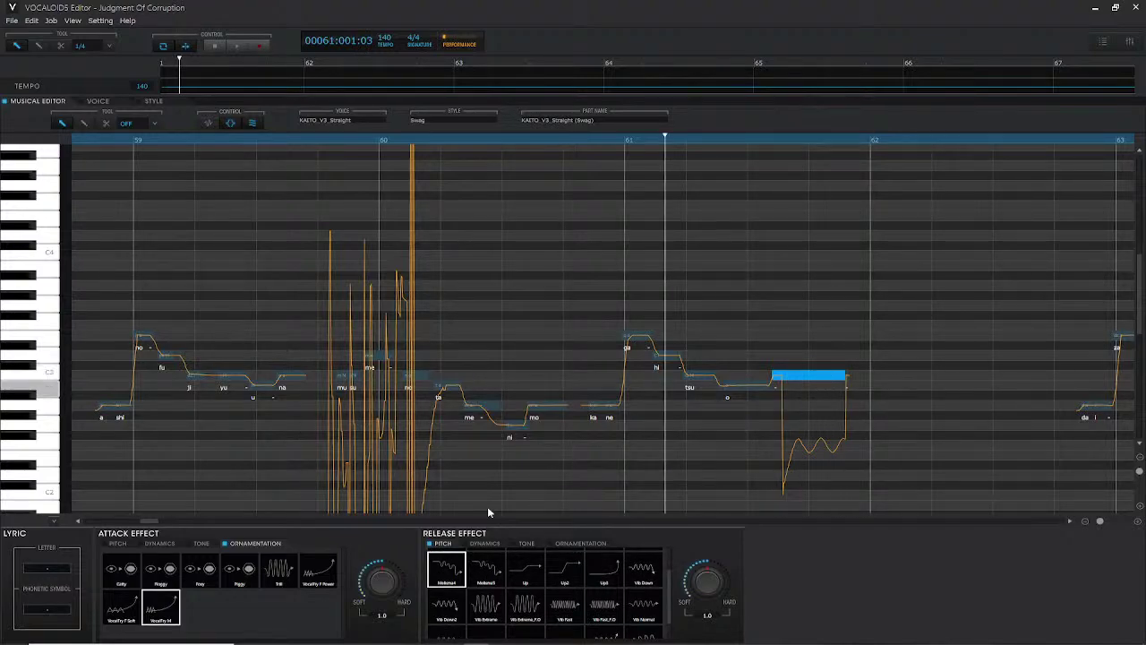
click(470, 574)
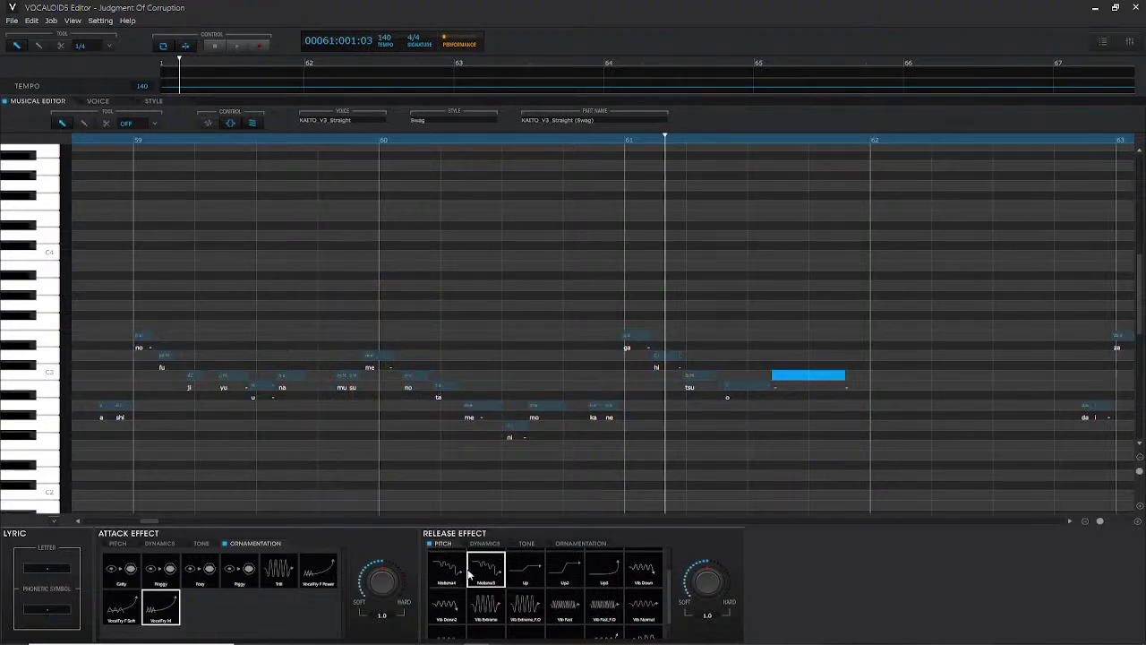
click(526, 573)
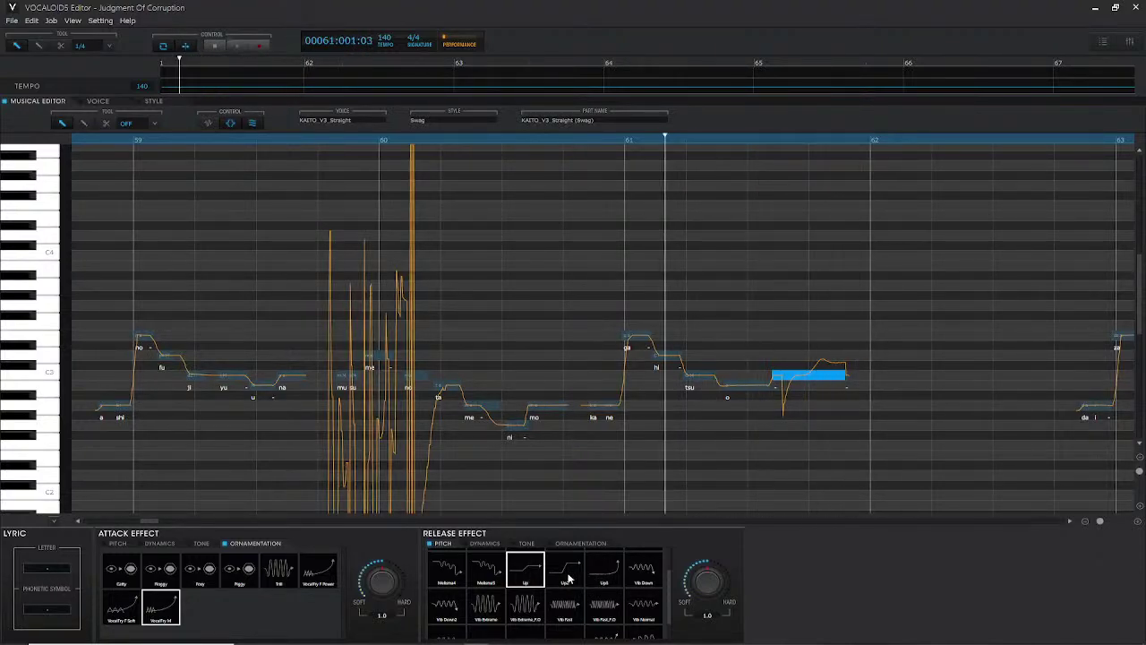
click(568, 579)
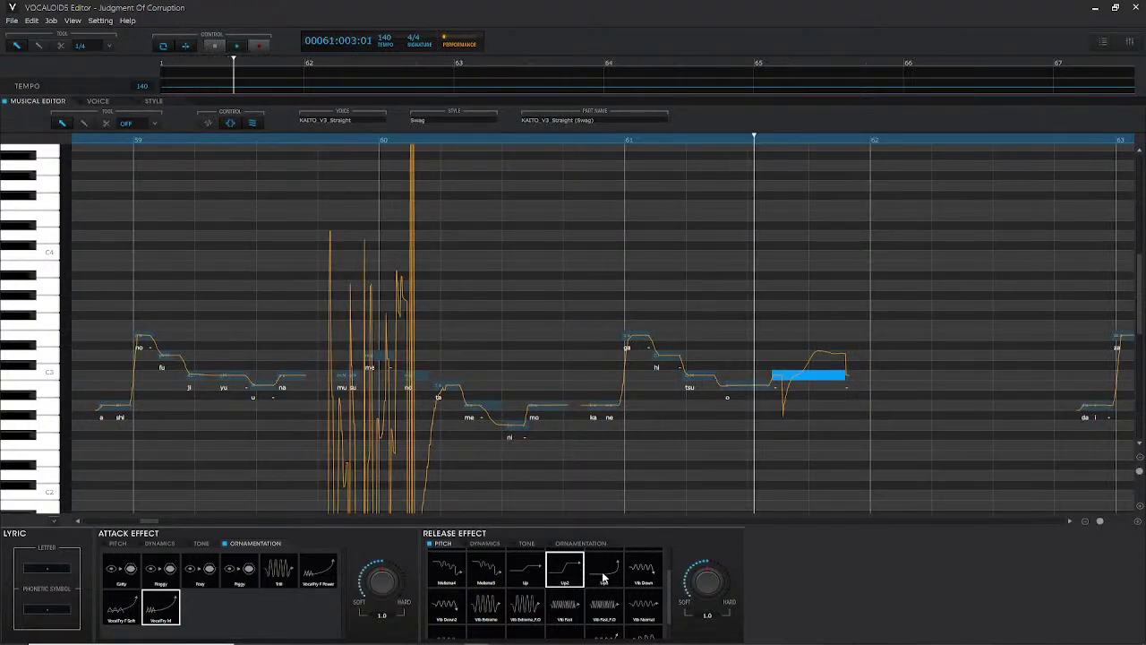
click(603, 574)
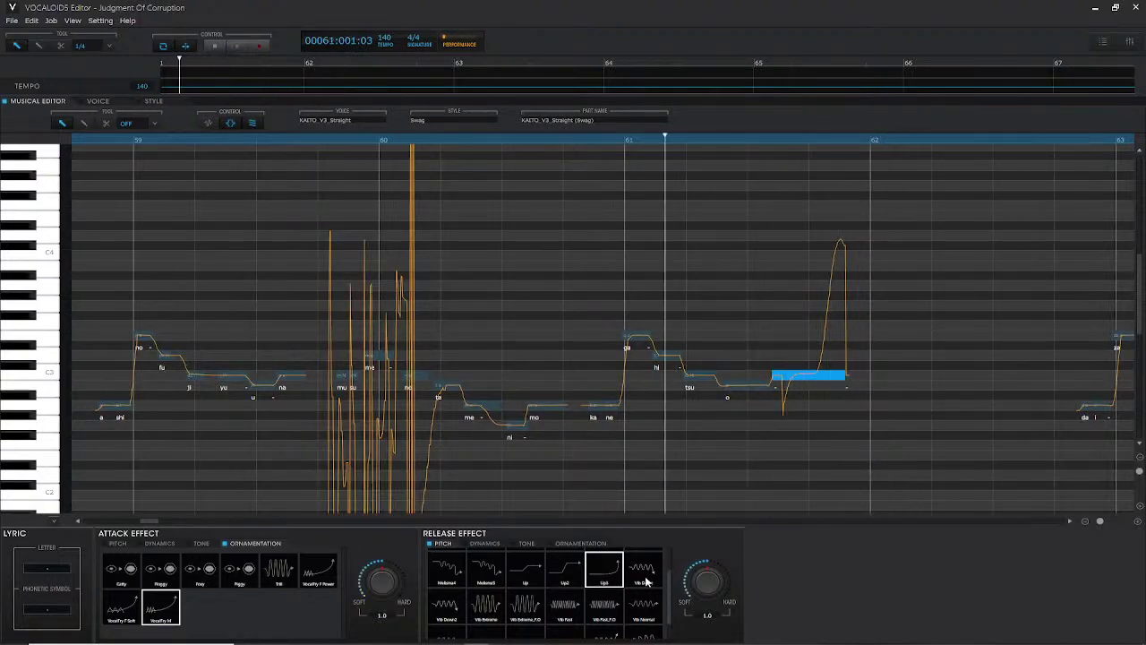
- Audition the release effects Vib Down, Vib Down2, Vib Extreme and Vib Extreme_F.O, apply Vib Fast and set playback to beat 2 of measure 61
click(645, 573)
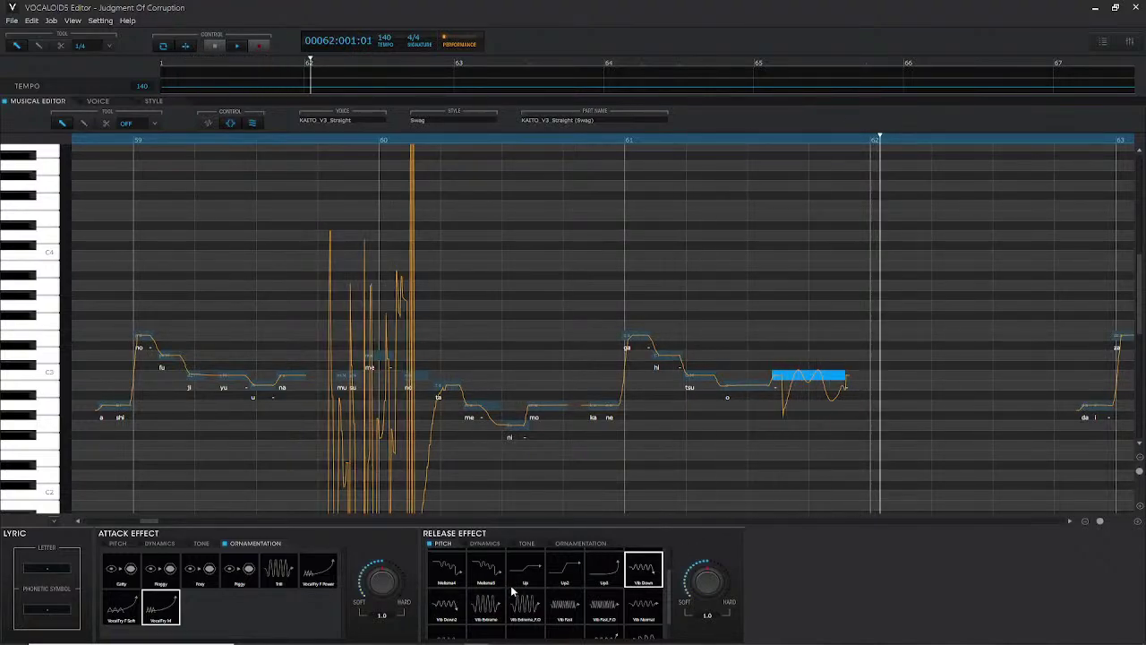
click(453, 609)
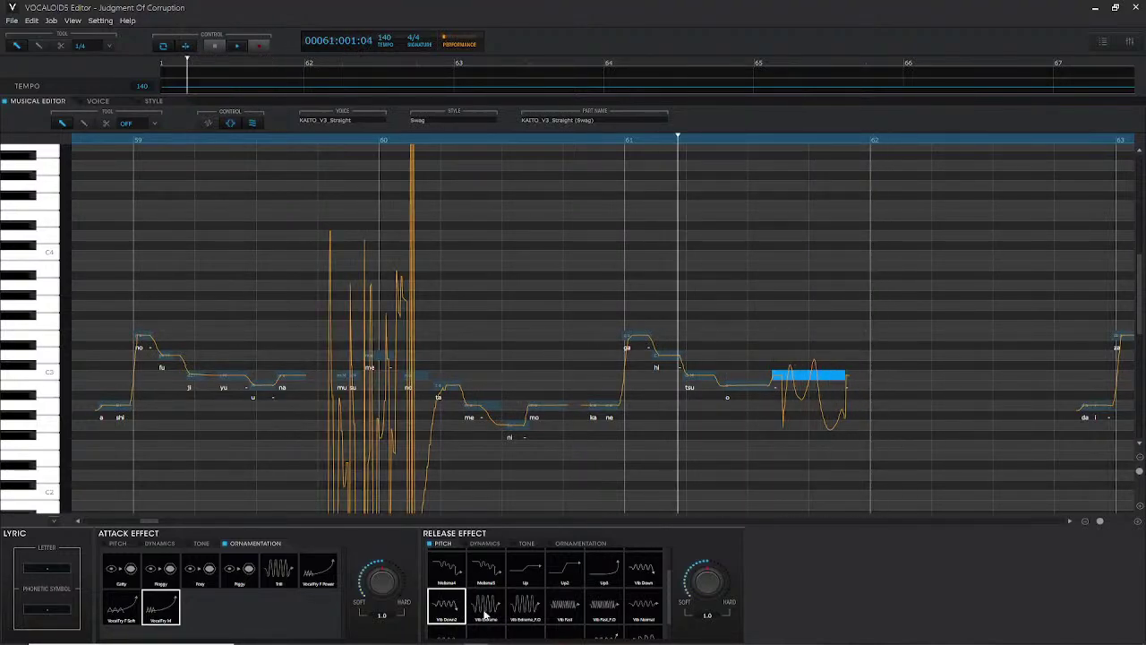
click(484, 607)
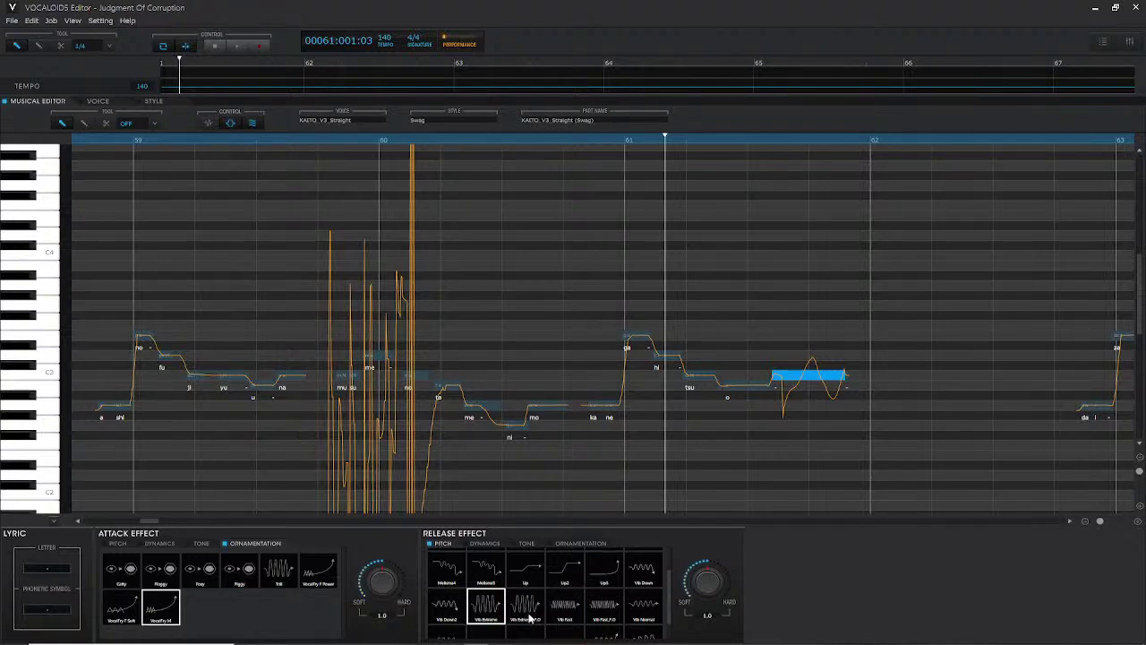
click(529, 618)
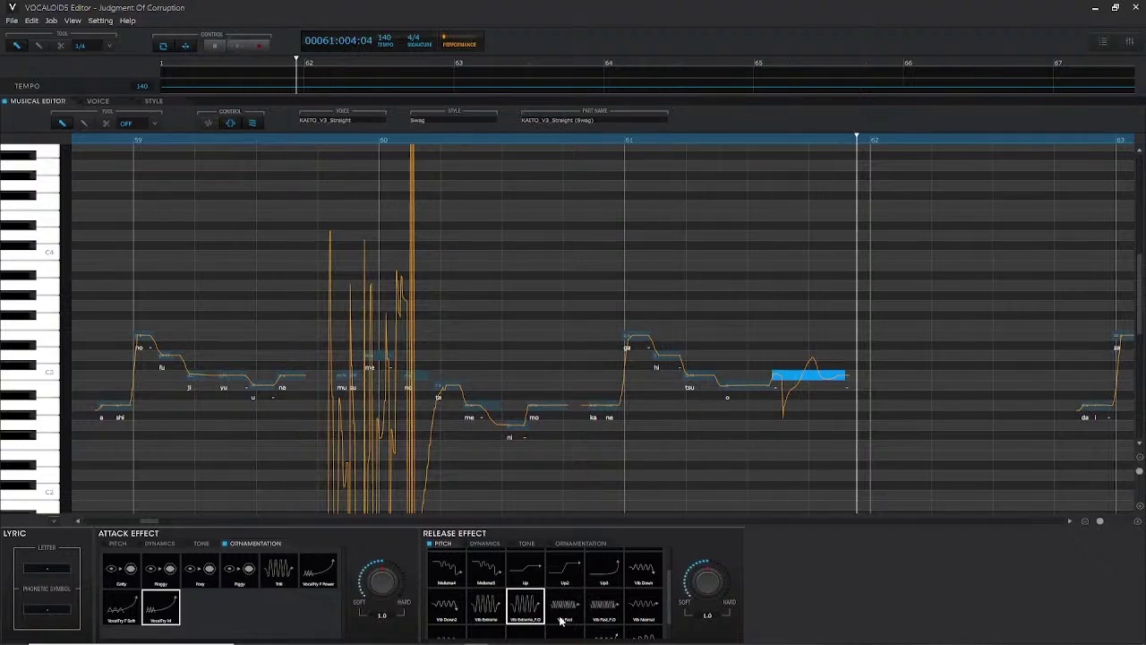
click(562, 618)
click(686, 137)
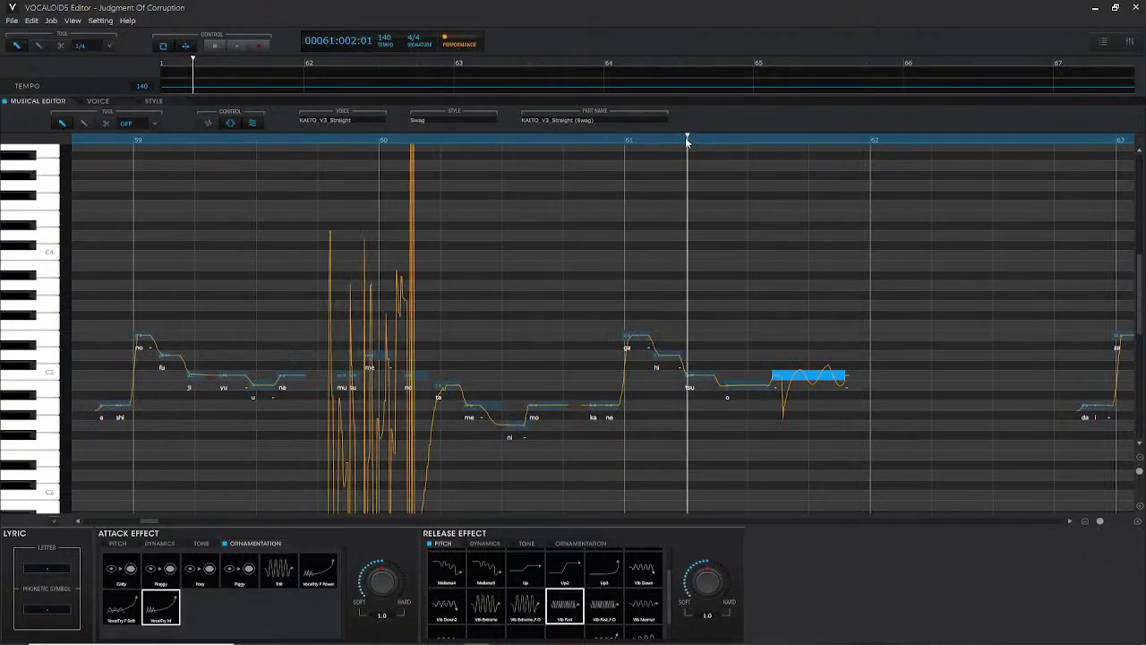
- Play the phrase with Vib Fast, then apply Vib Fast_F.O and Vib Normal to the last note of measure 61
key(space)
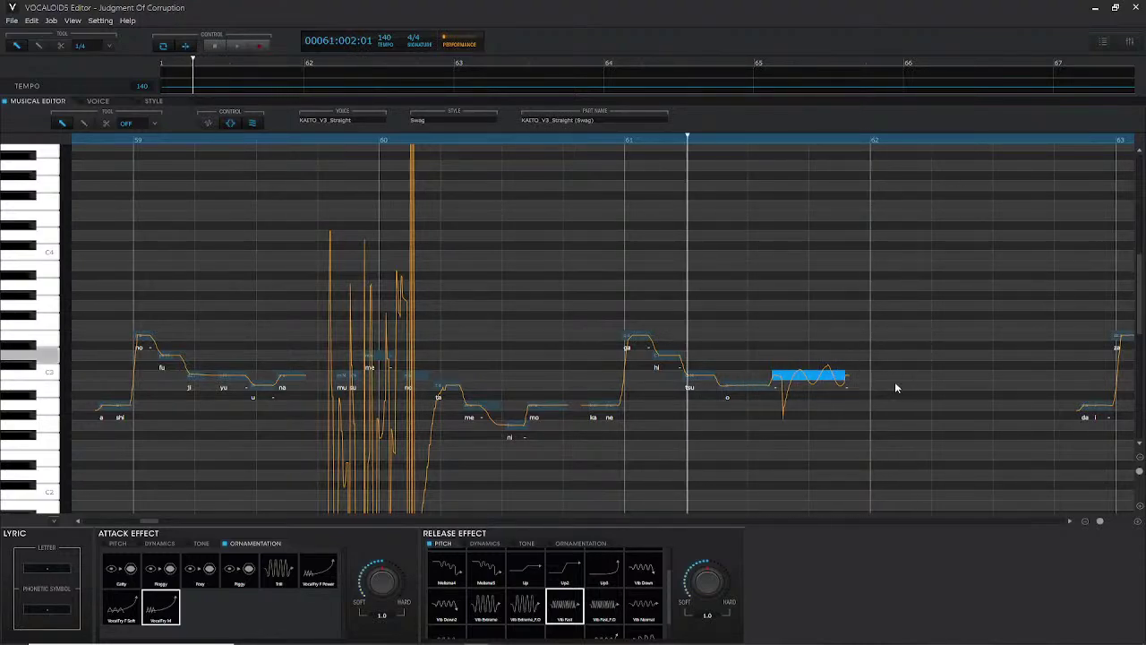
click(611, 614)
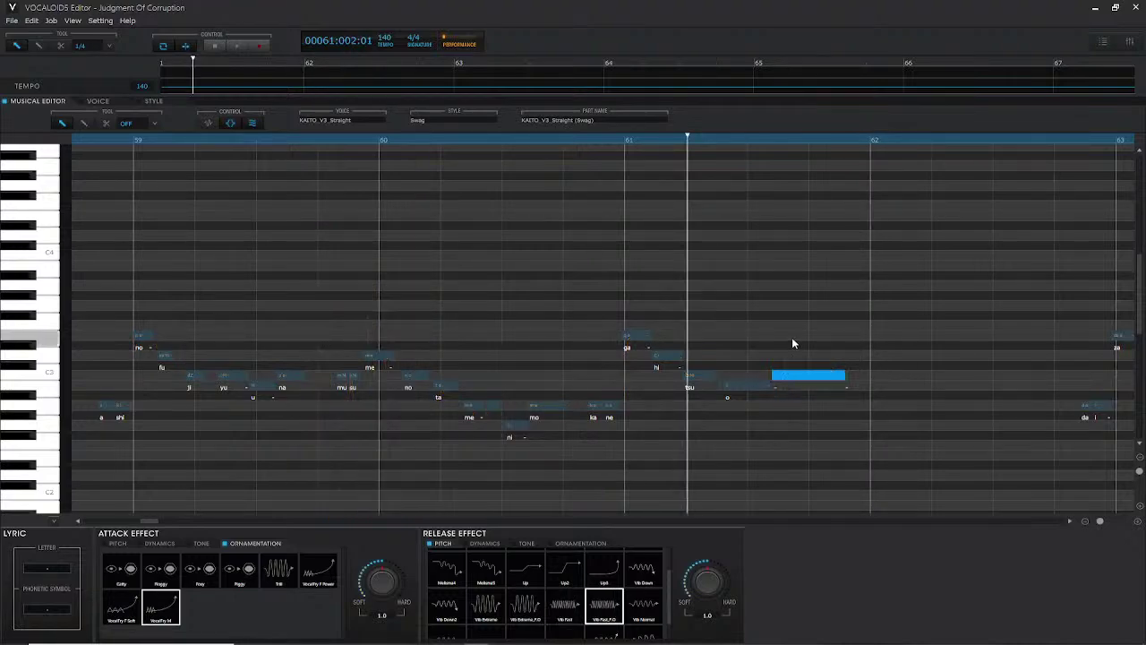
click(649, 613)
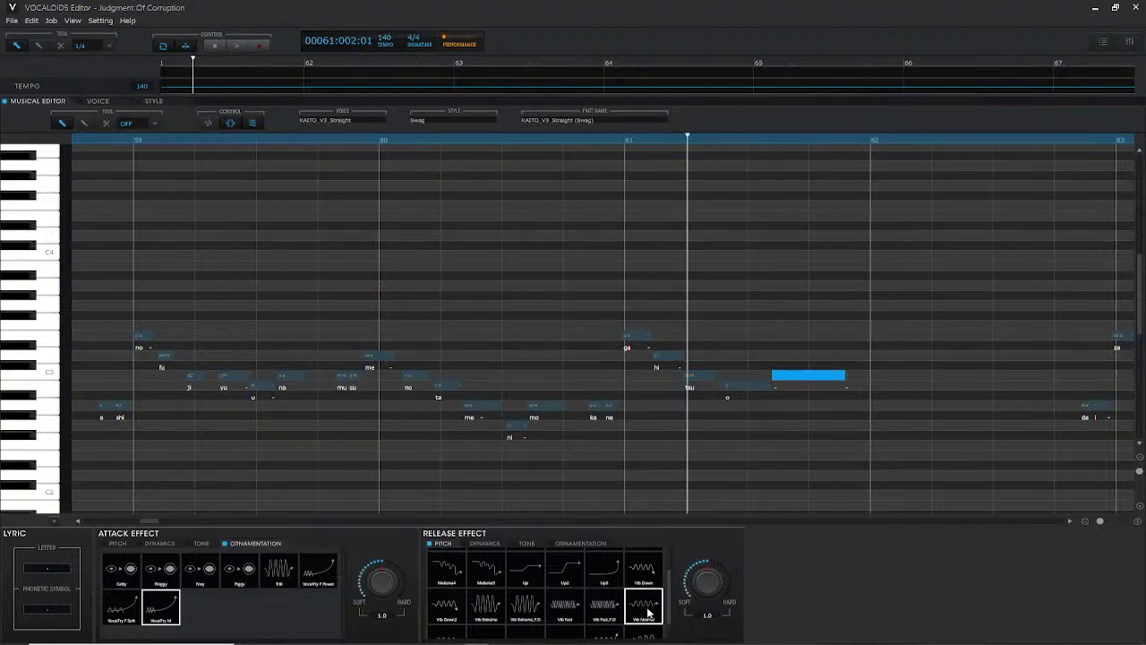
- Set playback to beat 3 of measure 78 and show the Kaito V3 main vocal part there in an enlarged musical editor
click(154, 524)
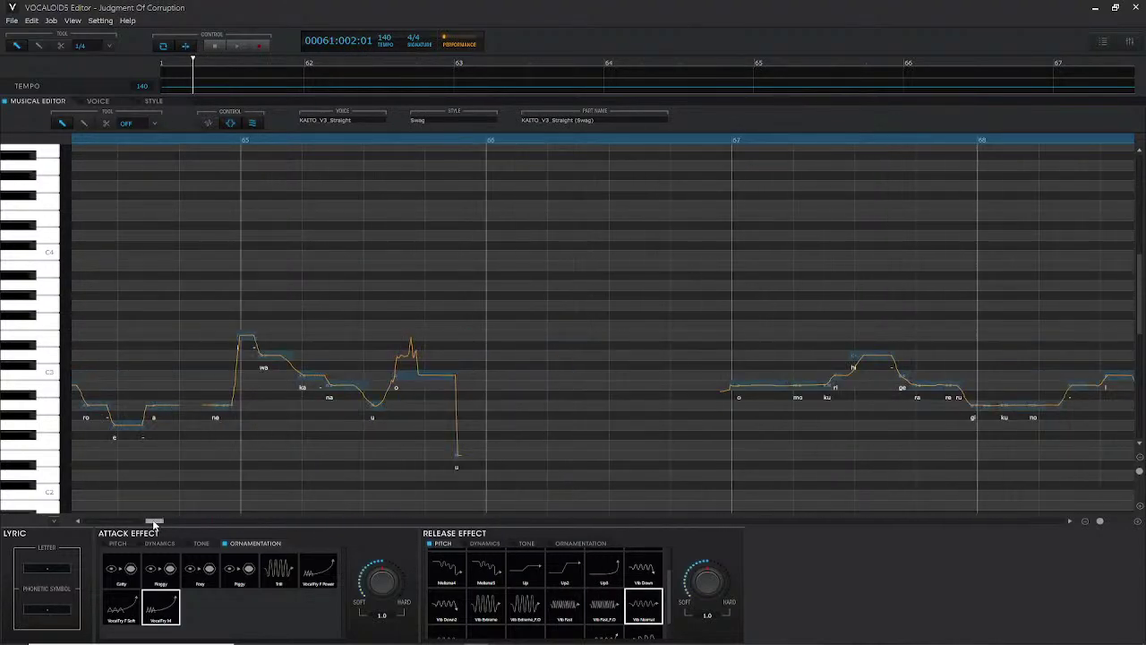
click(641, 601)
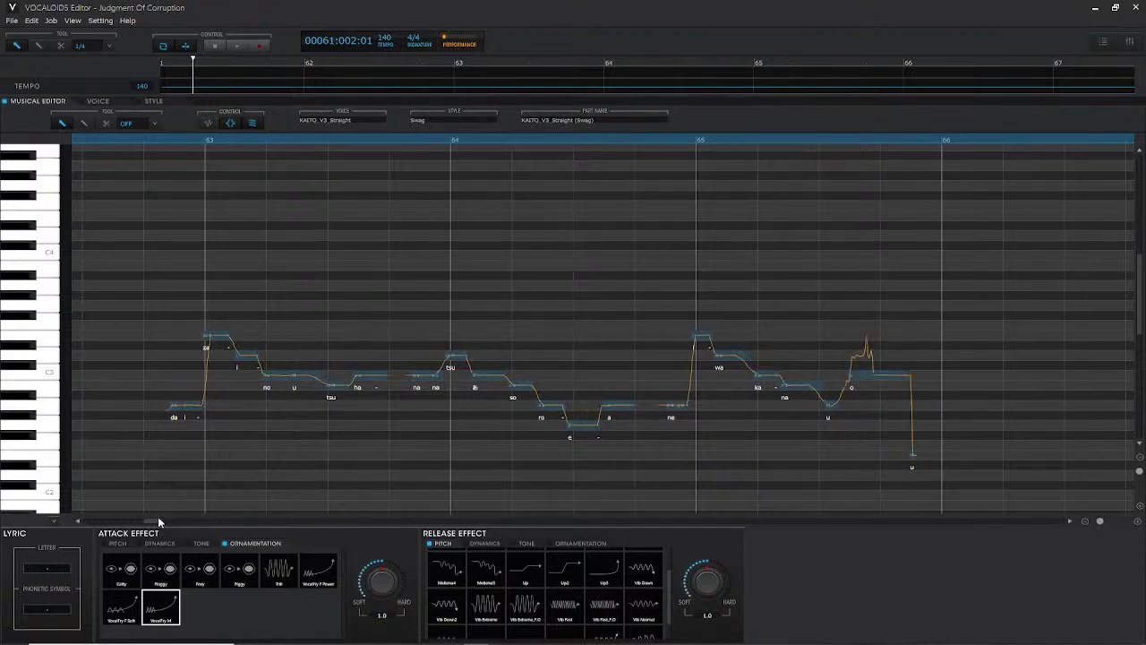
drag(152, 525, 164, 523)
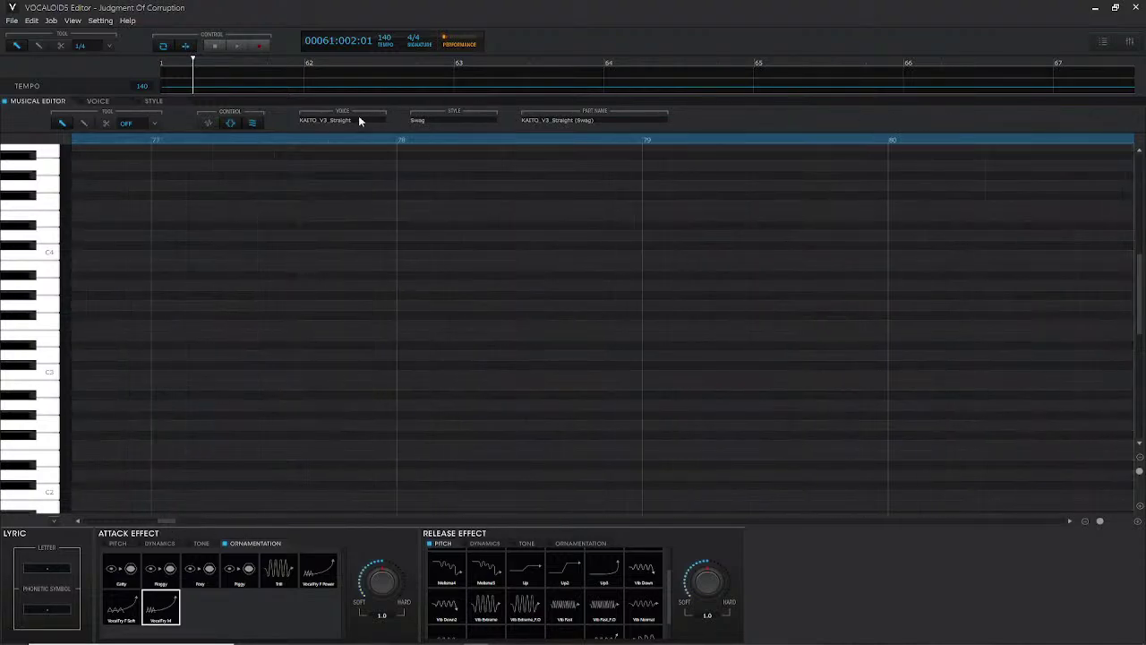
drag(325, 92, 317, 259)
drag(240, 257, 254, 254)
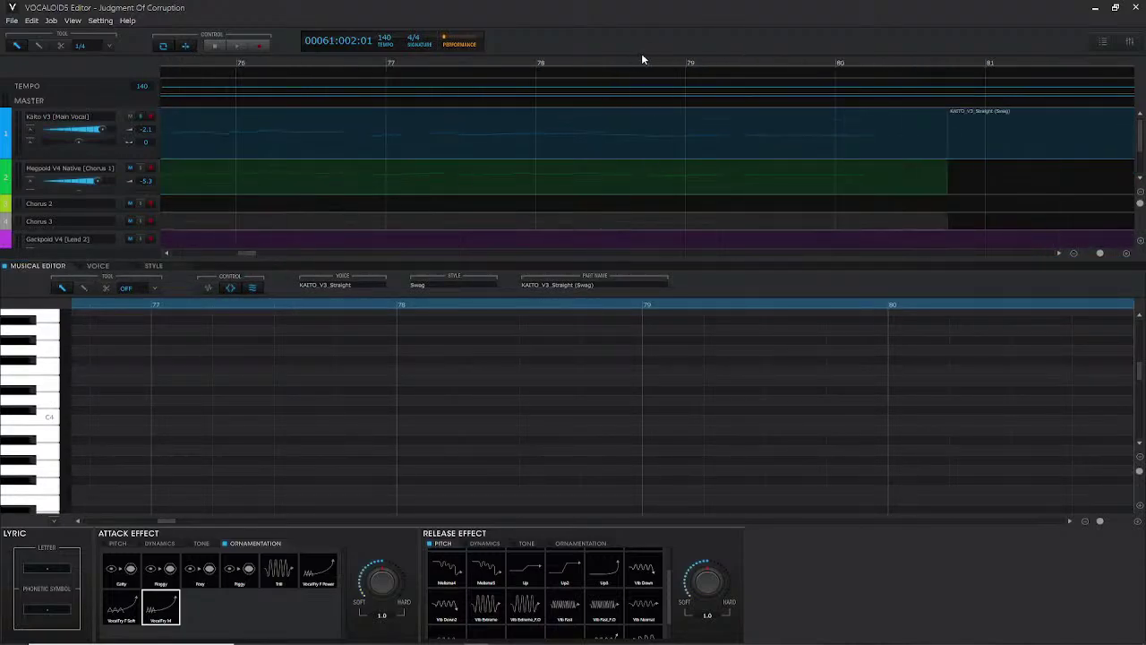
click(612, 57)
click(741, 149)
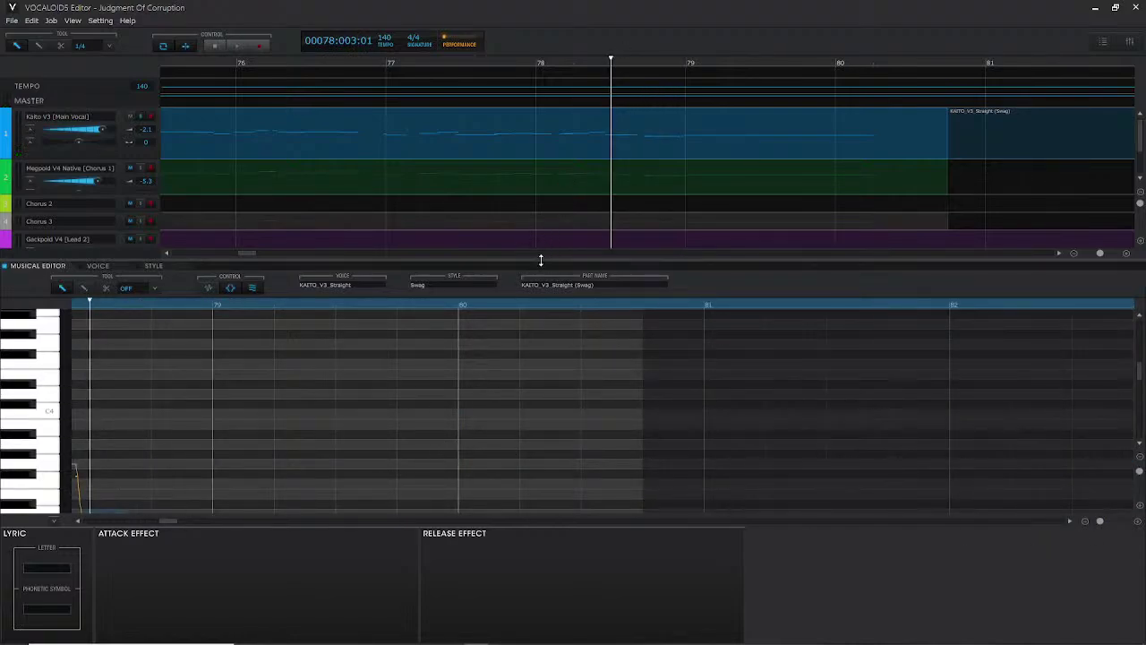
drag(540, 259, 560, 119)
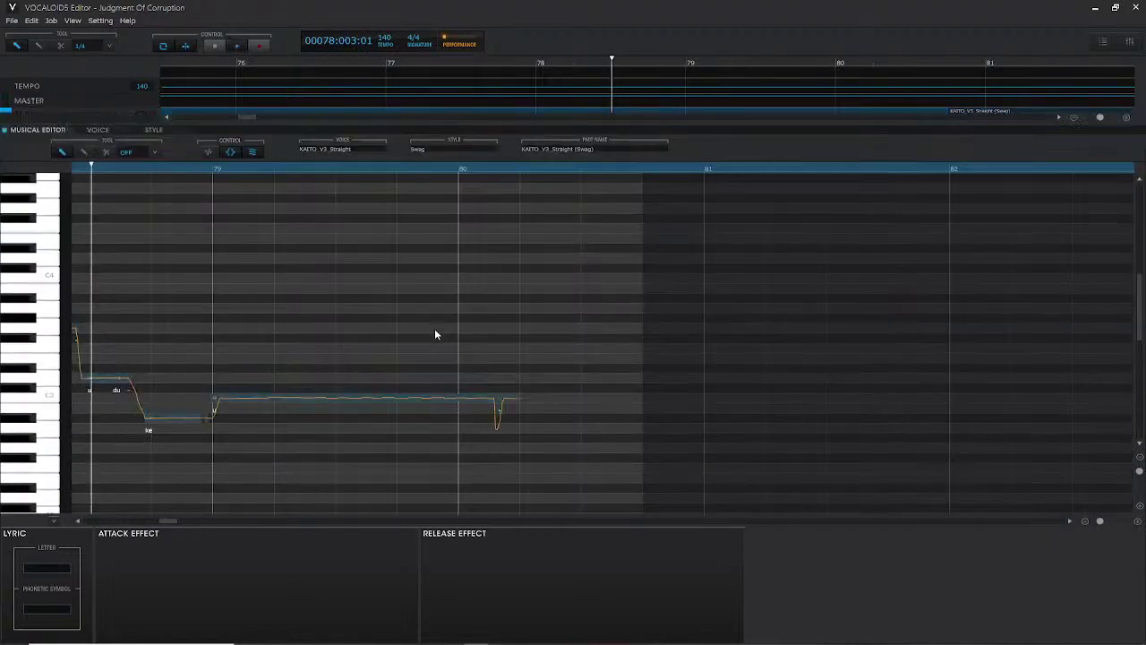
- Select the long note starting at measure 79, play it without a release effect, and audition Vib Down2 on it
click(270, 401)
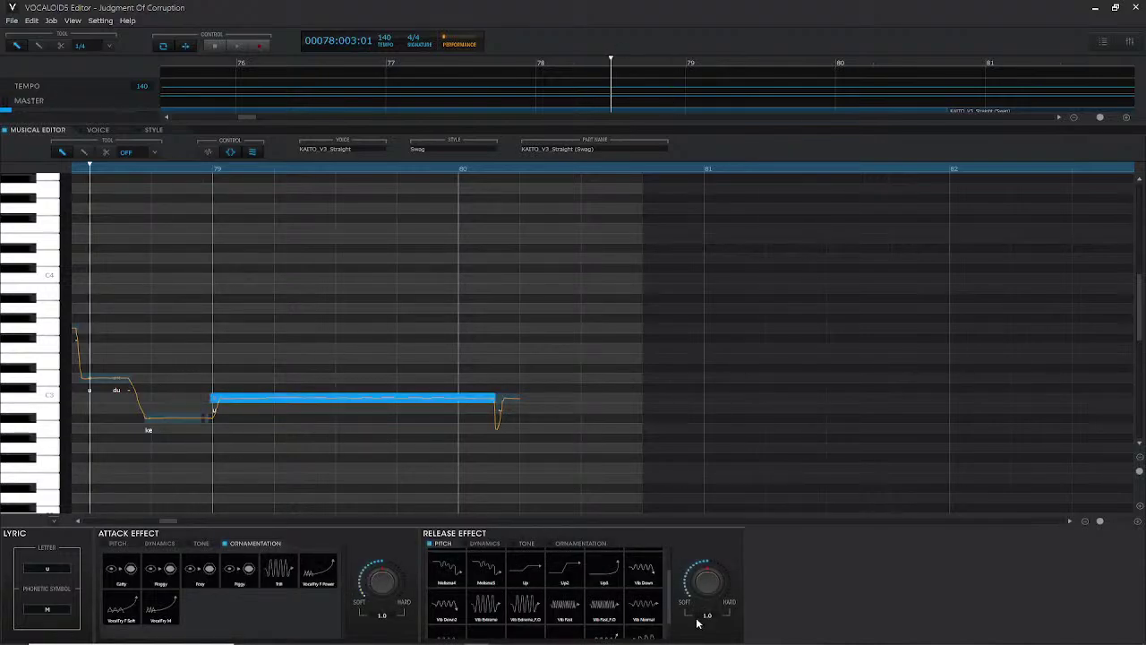
key(space)
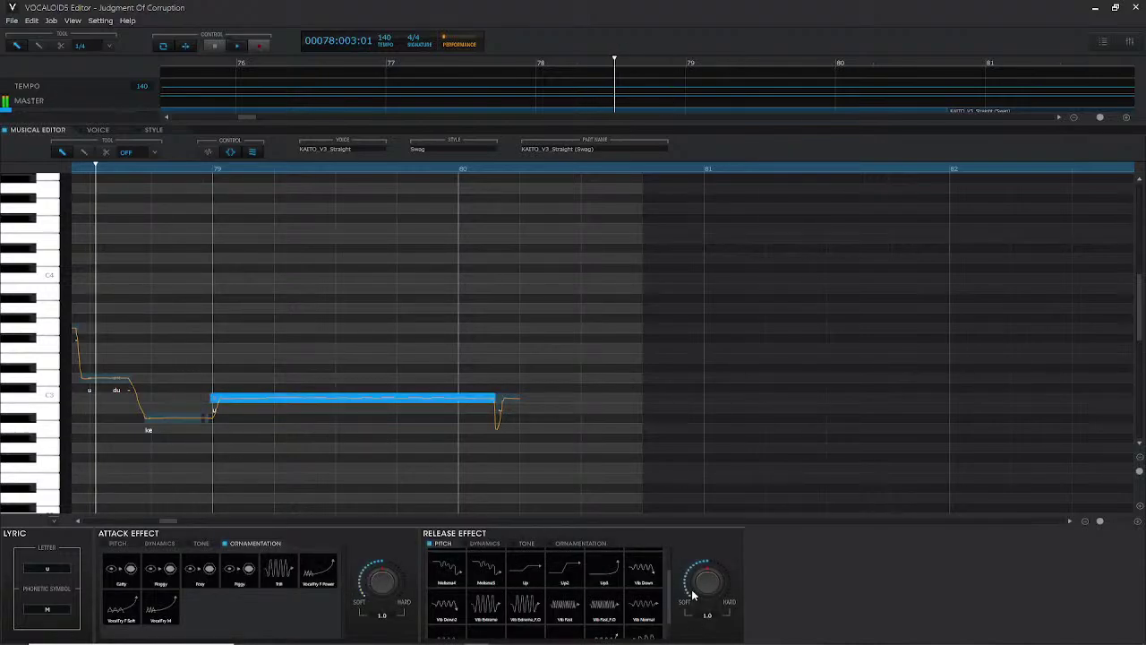
key(space)
click(457, 612)
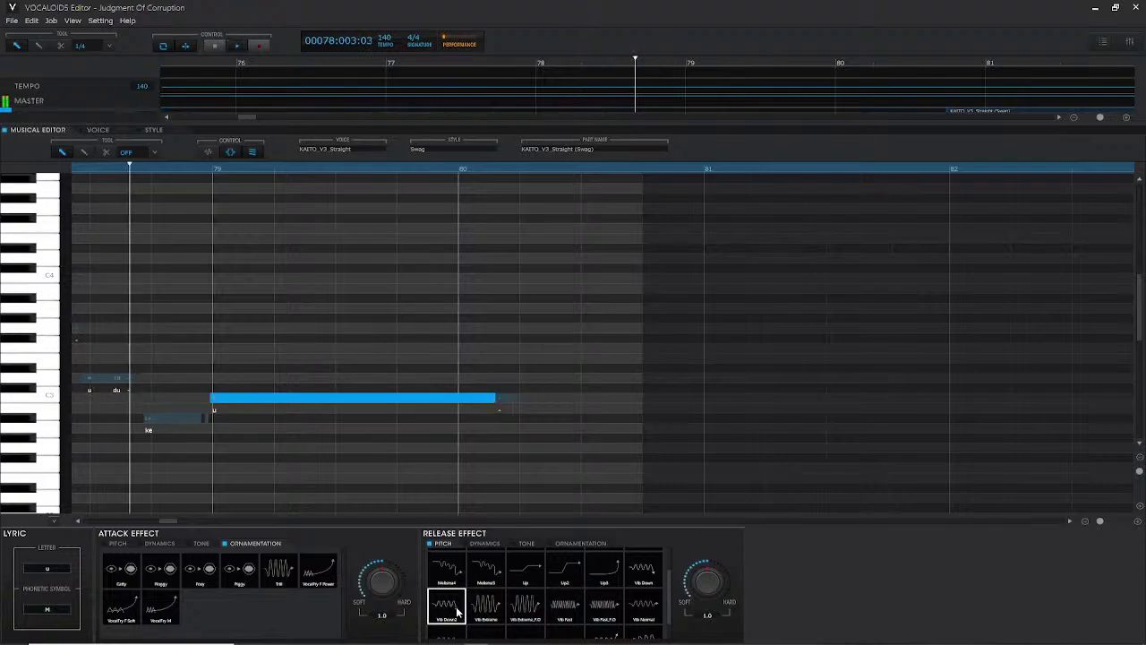
key(space)
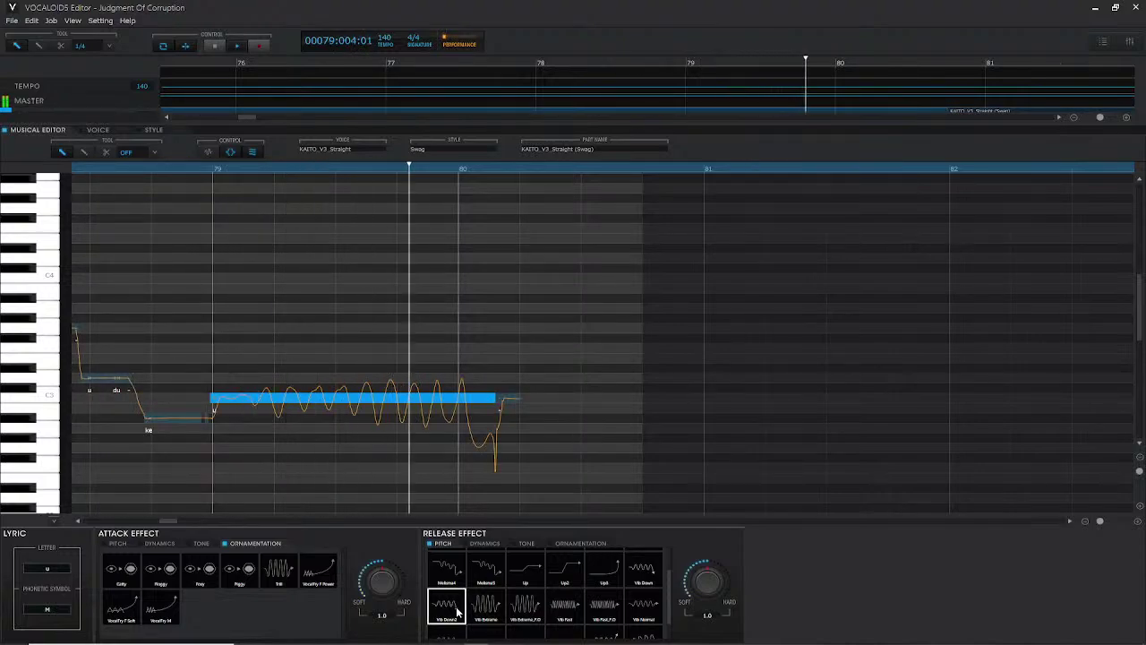
key(space)
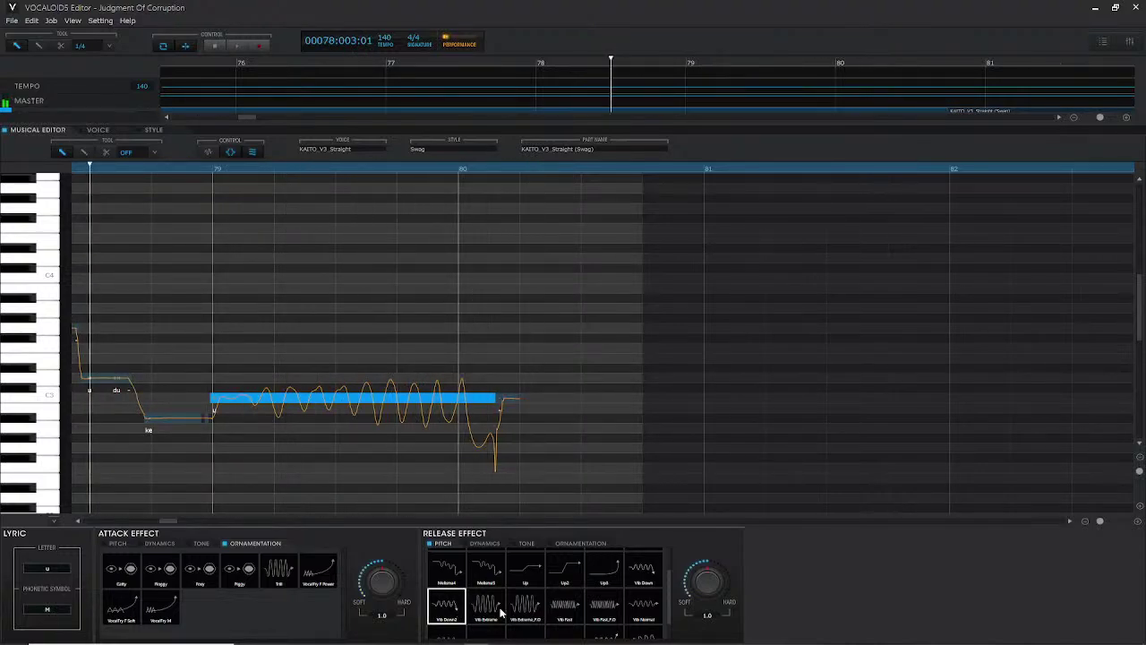
- Audition the Vib Extreme and Vib Extreme_F.O pitch release effects on the long note at measure 79
click(501, 613)
key(space)
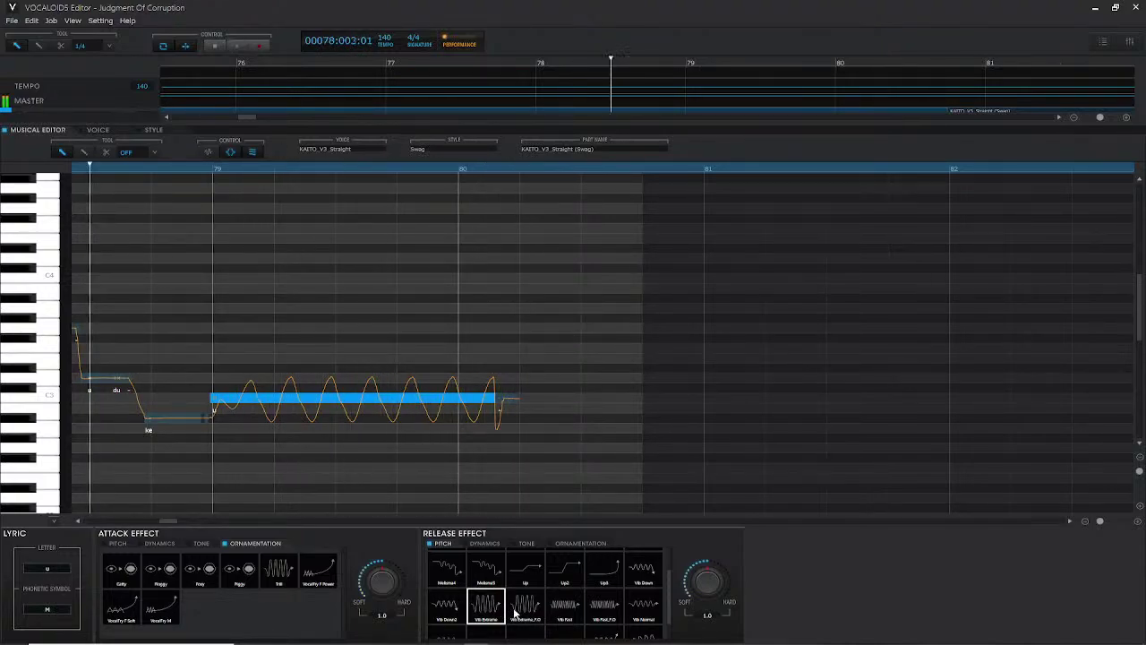
click(541, 613)
key(space)
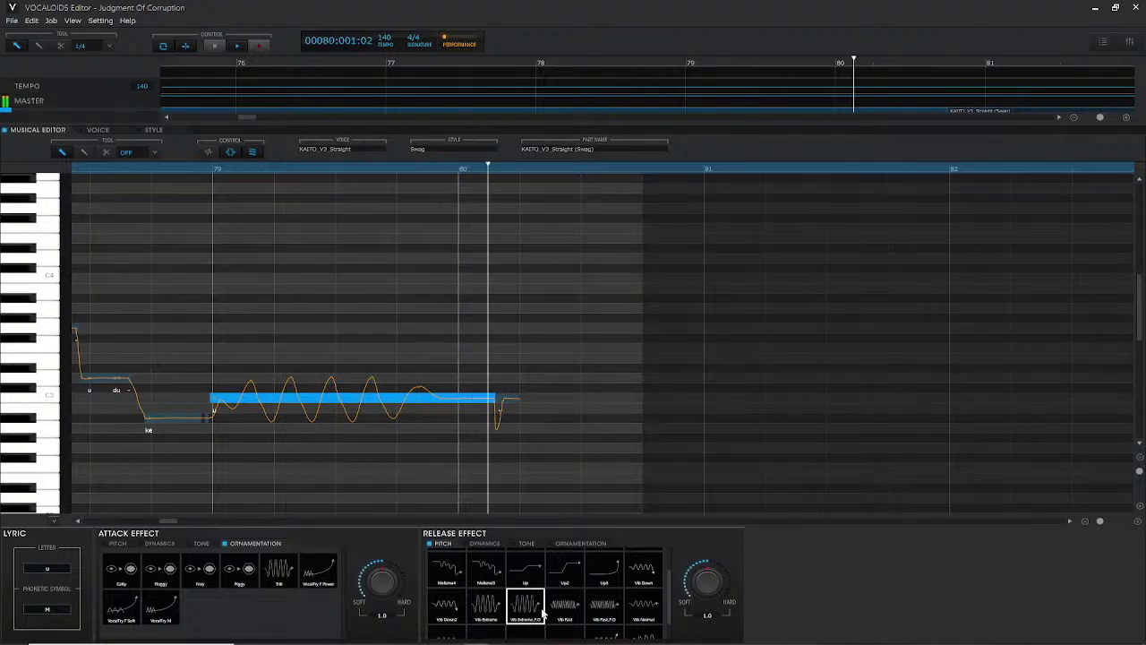
key(space)
- Audition the Vib Fast and Vib Fast_F.O pitch release effects on the long note at measure 79
click(563, 616)
key(space)
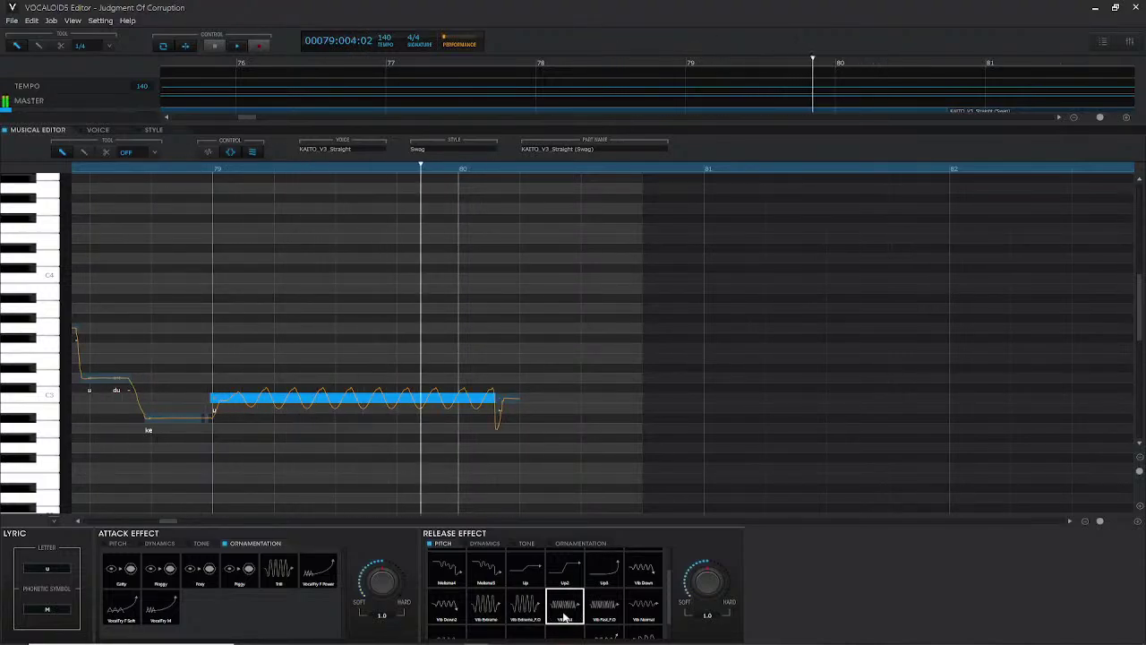
key(space)
click(605, 613)
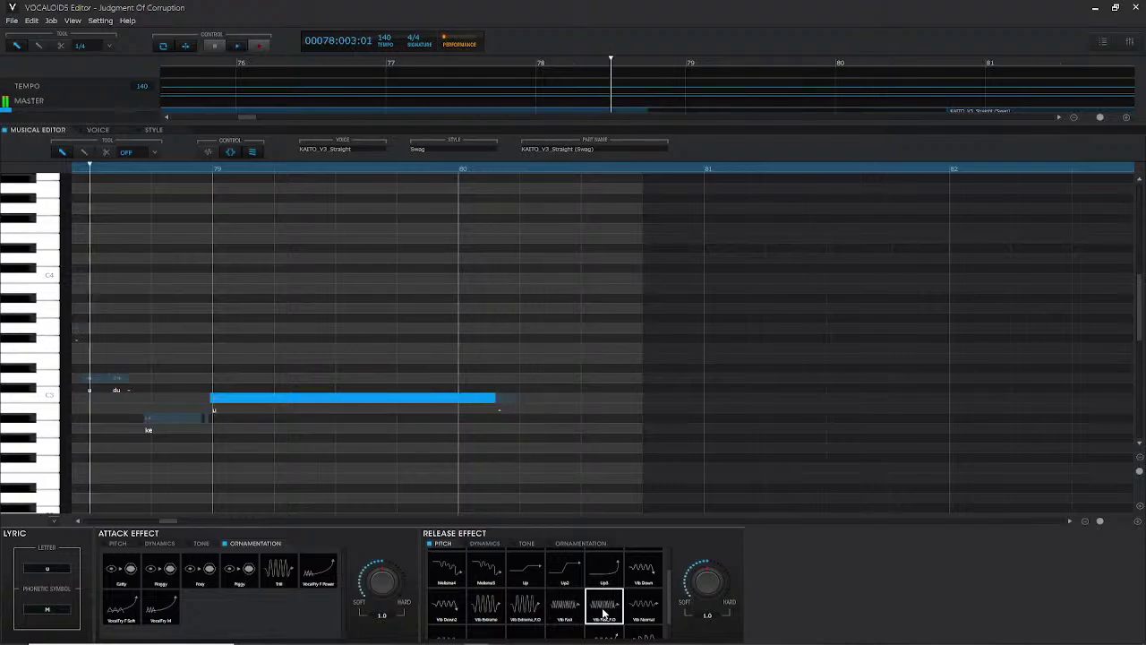
key(space)
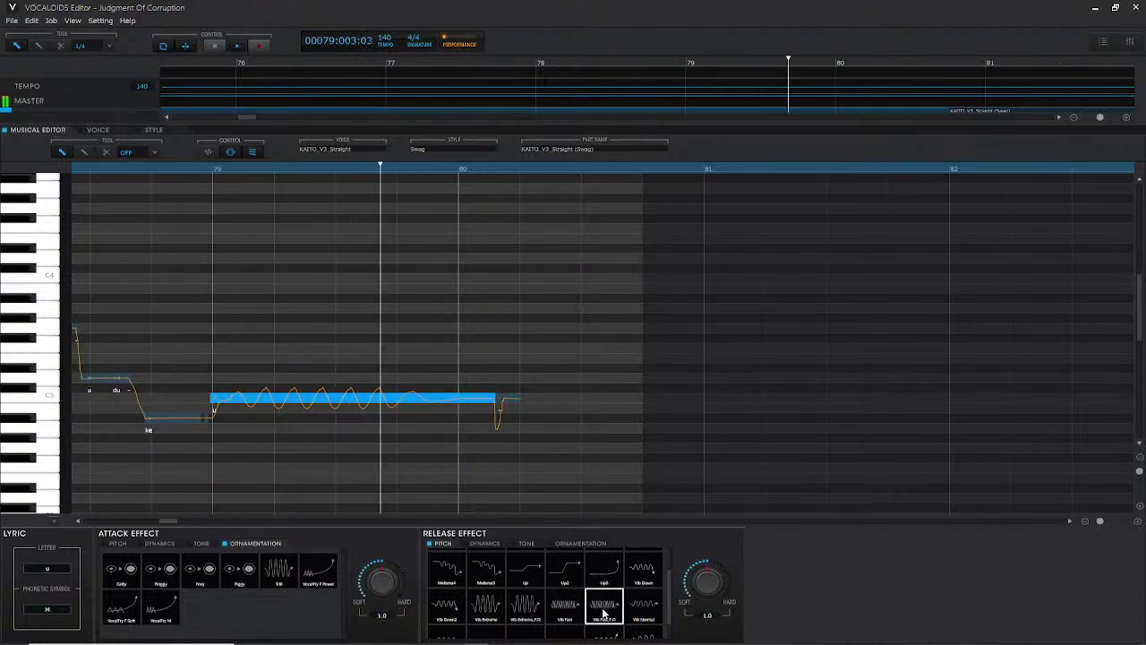
key(space)
- Audition the Vib Normal and Vib Normal_F.O pitch release effects on the long note at measure 79
click(643, 613)
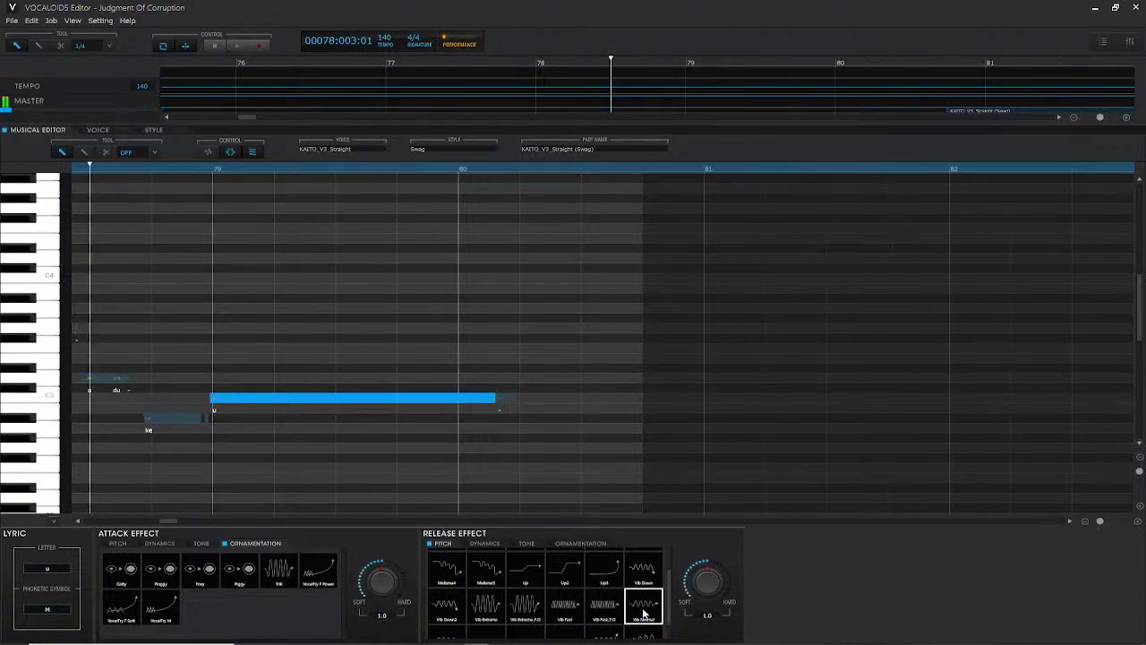
key(space)
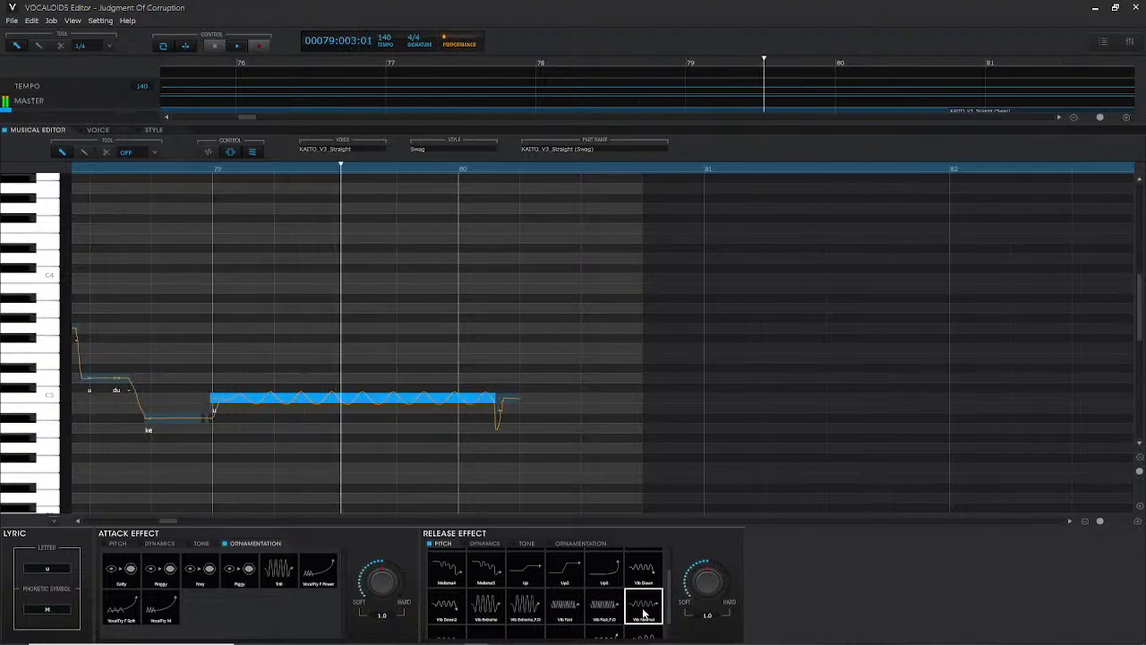
key(space)
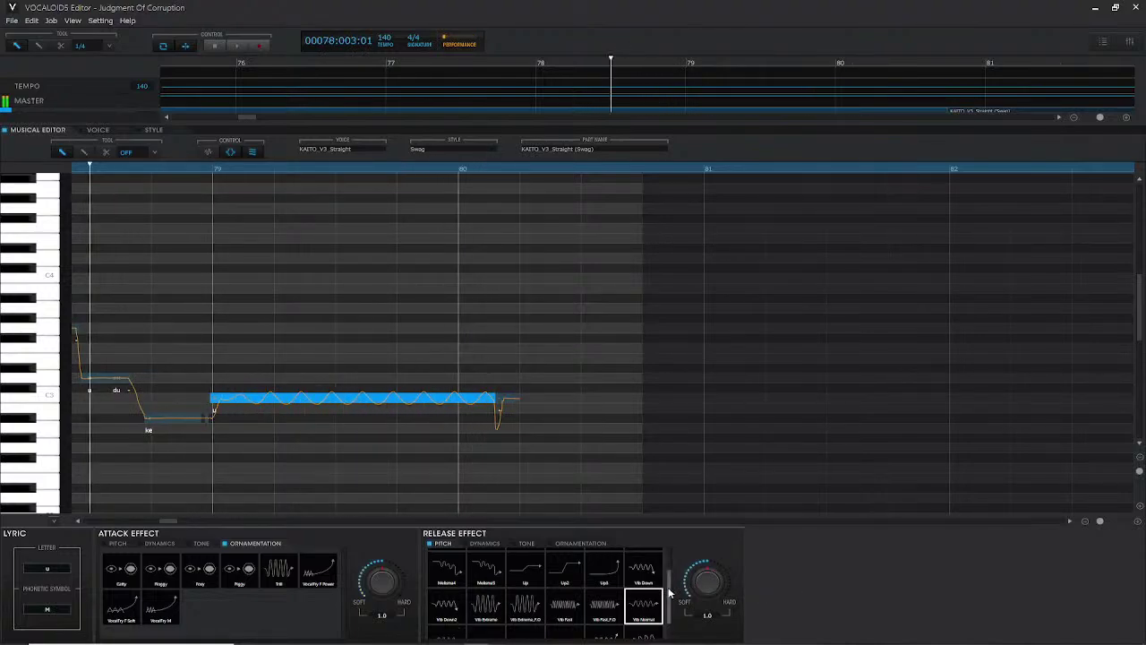
scroll(662, 600, down, 1)
click(458, 624)
key(space)
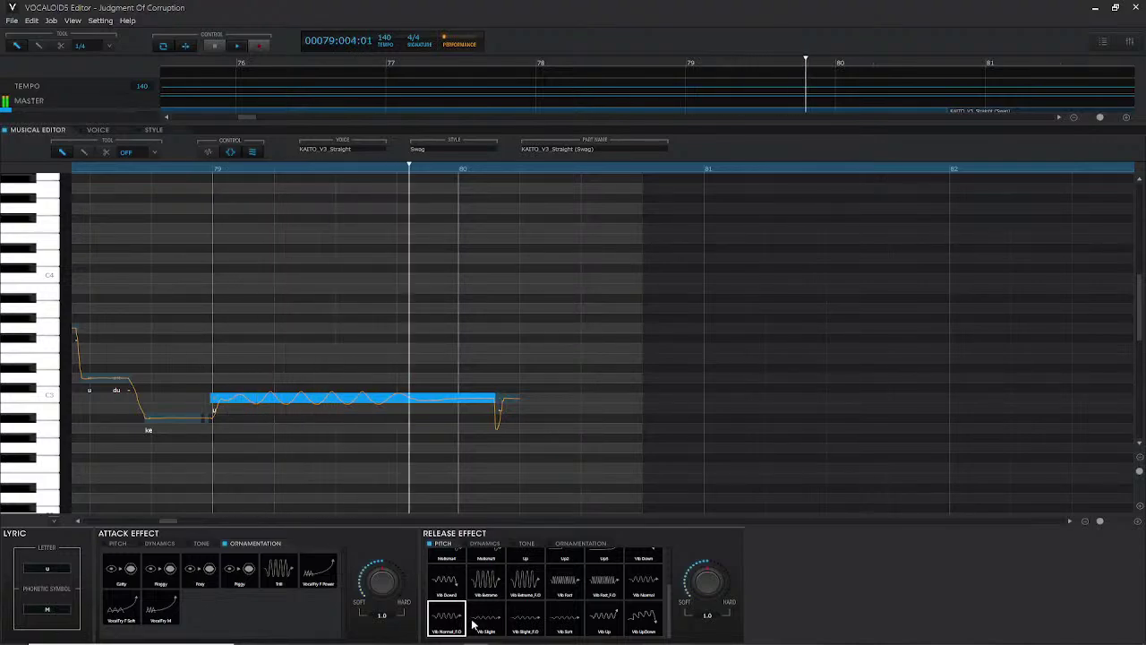
- Audition Vib Slight, Vib Slight_F.O, Vib Soft, Vib Up and Vib UpDown on the long note at measure 79
click(484, 620)
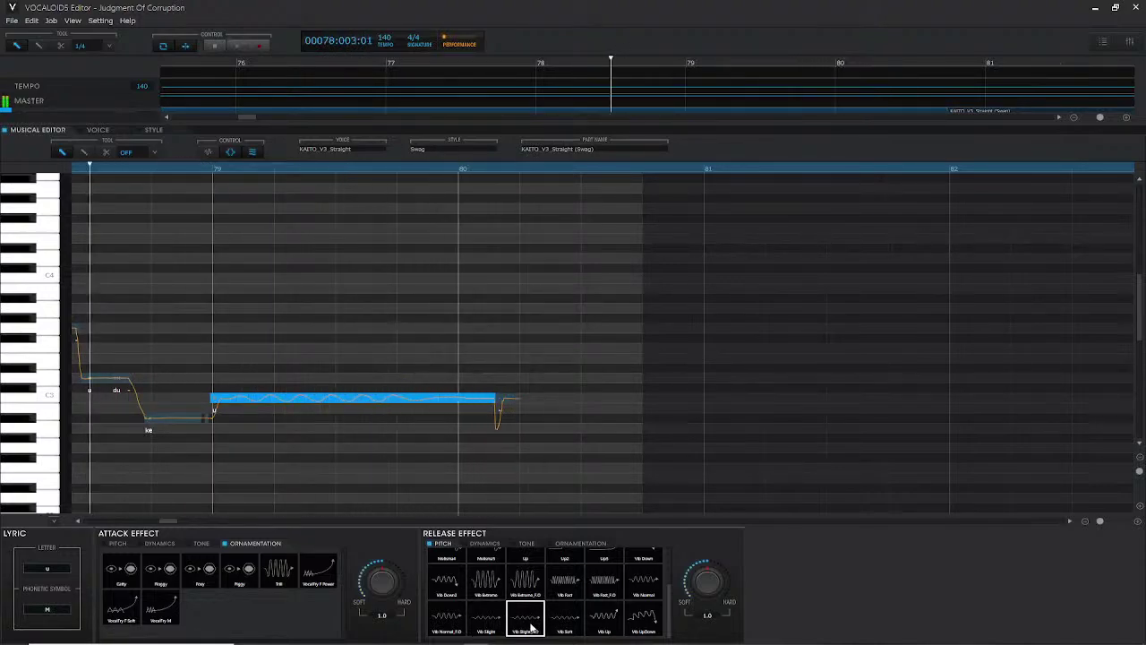
click(560, 618)
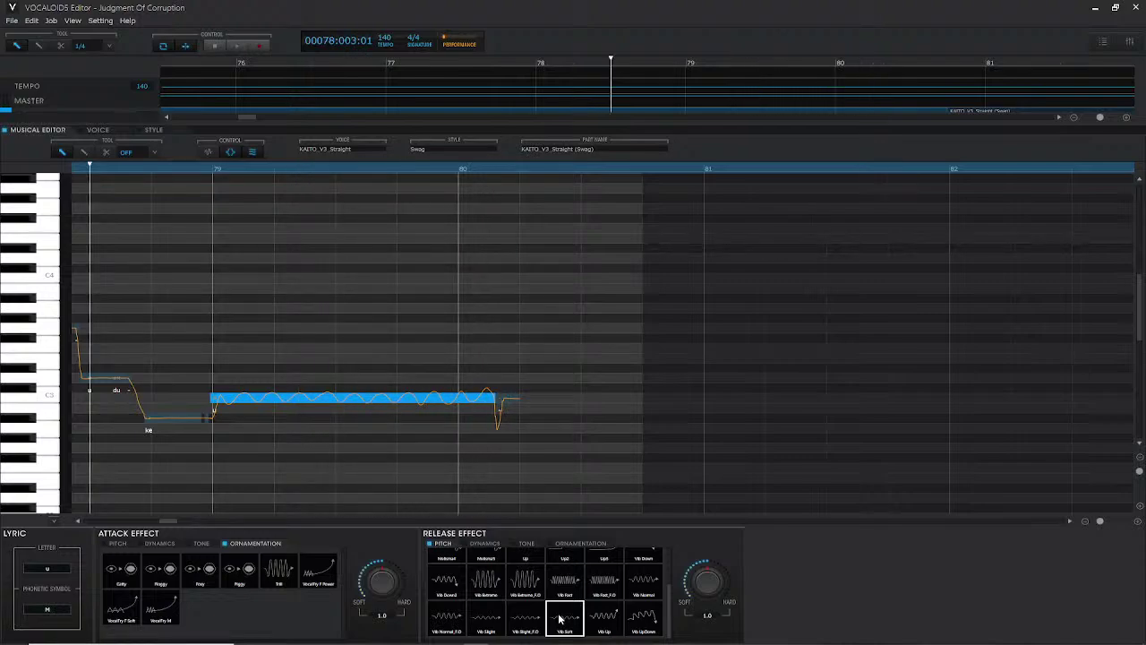
click(602, 618)
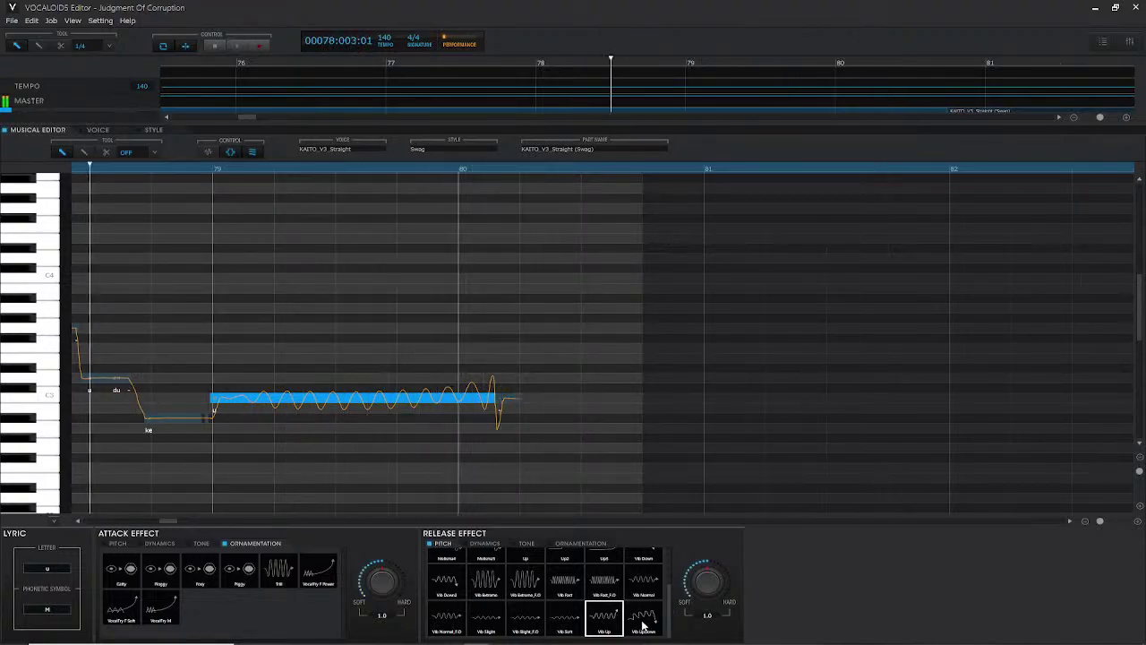
click(642, 618)
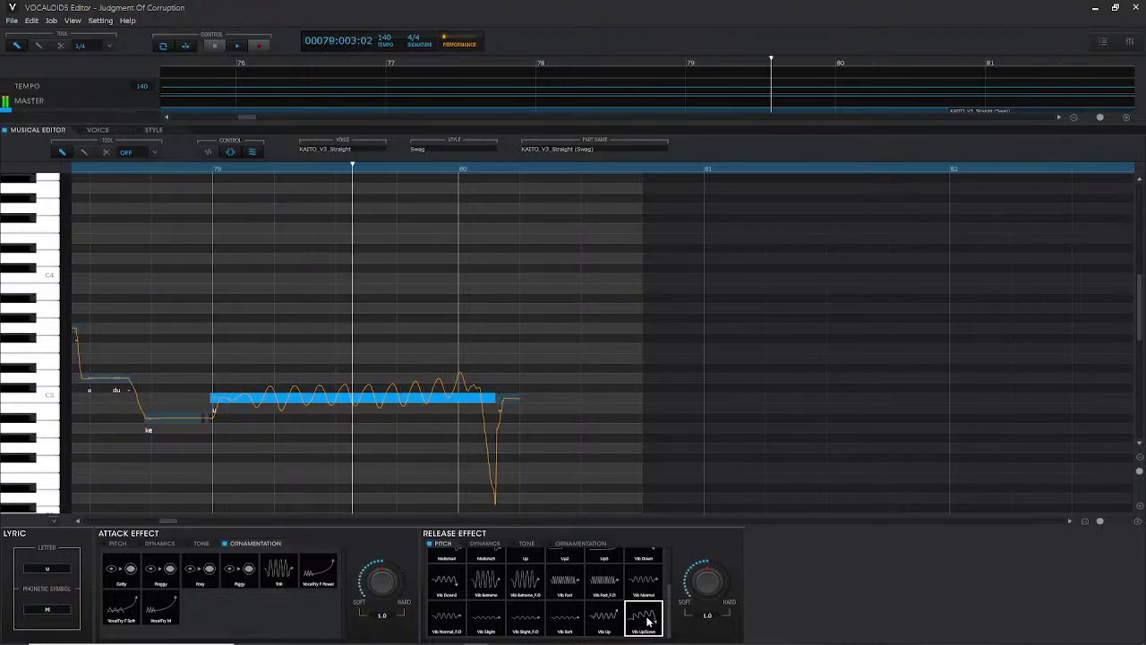
key(space)
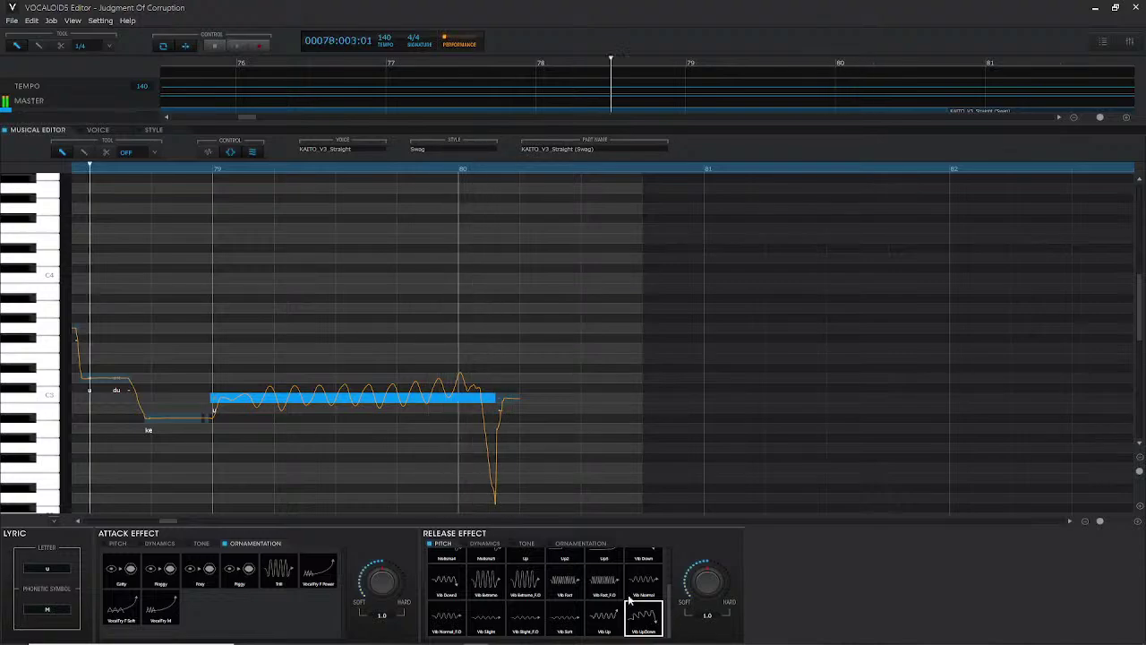
- Audition the first two Decrescendo dynamics release effects on the long note at measure 79
click(482, 543)
click(448, 572)
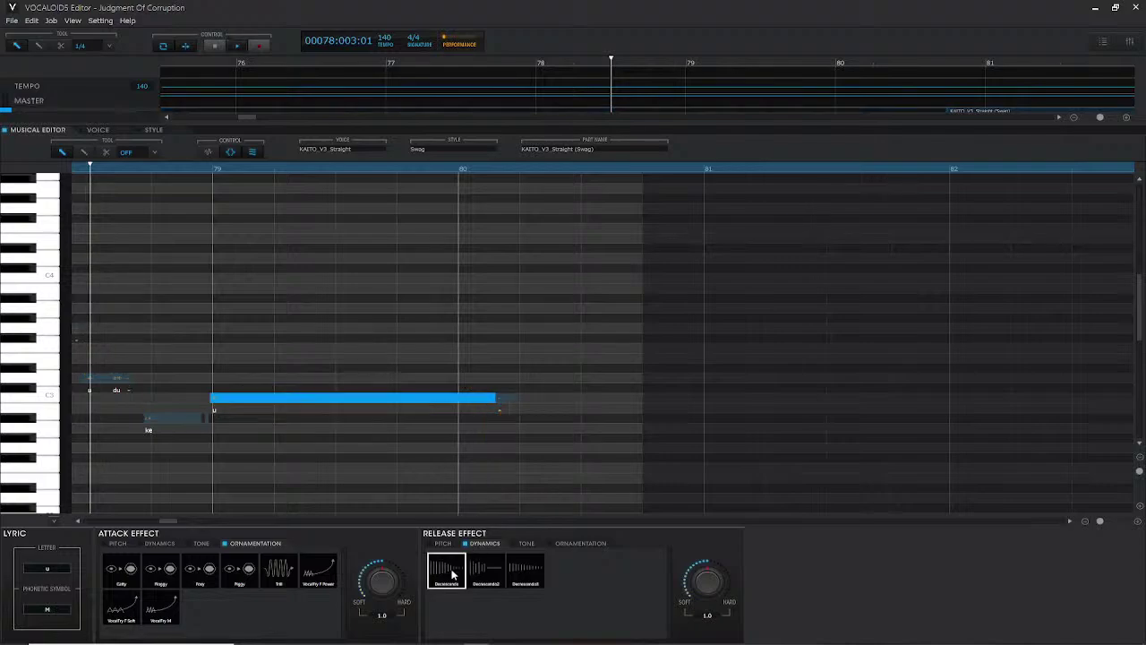
key(space)
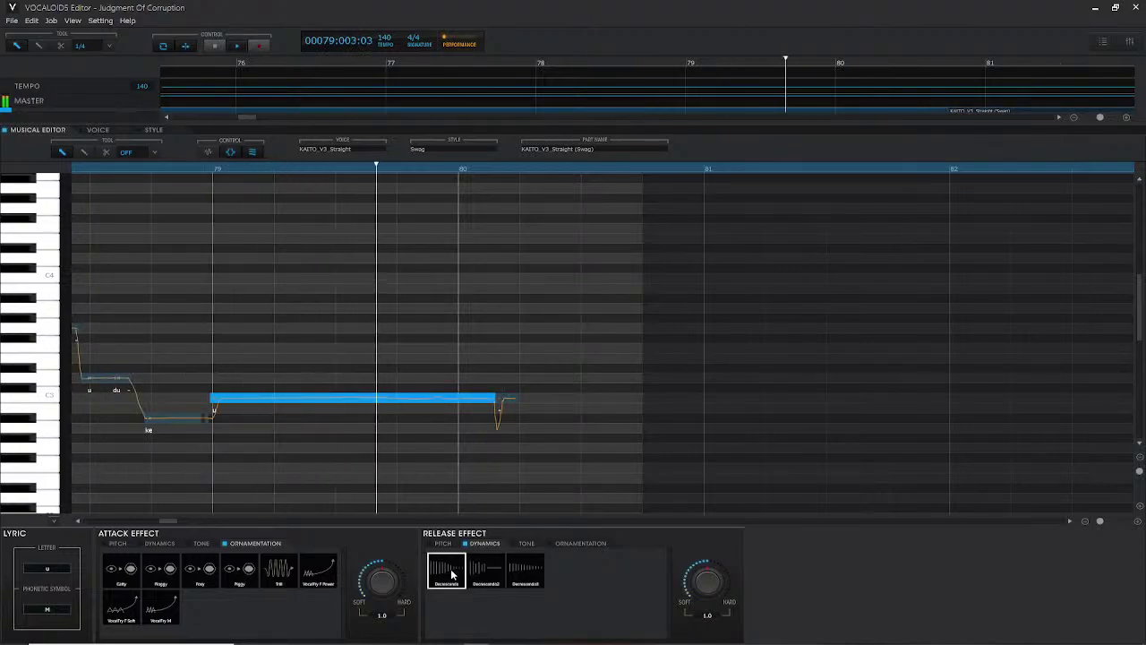
key(space)
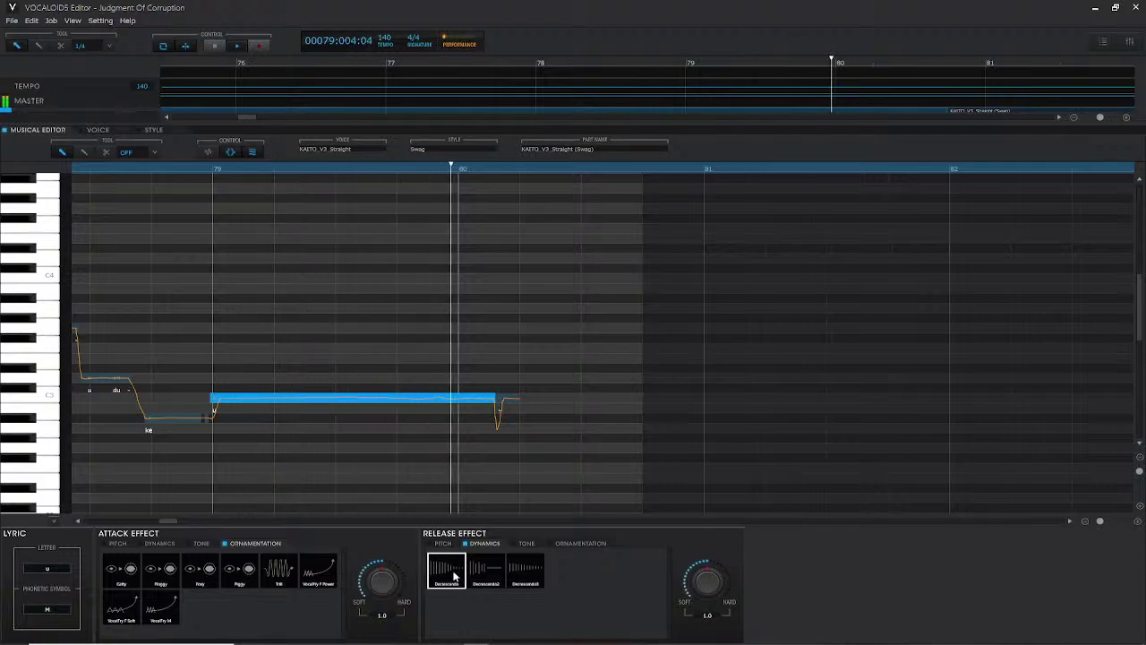
key(space)
click(473, 576)
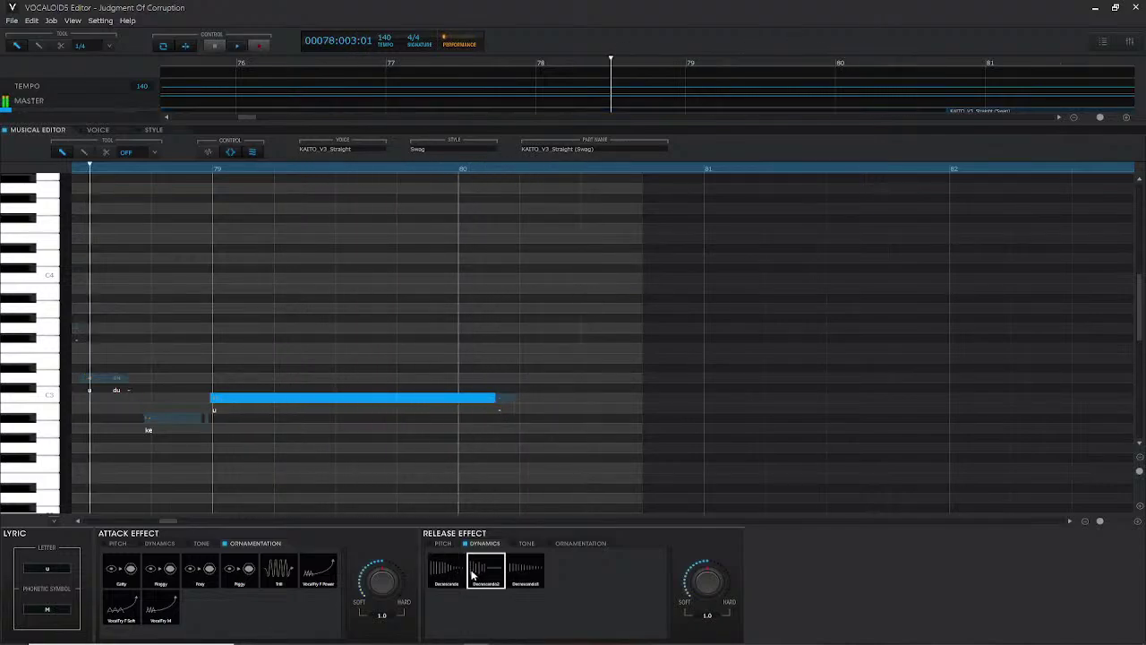
key(space)
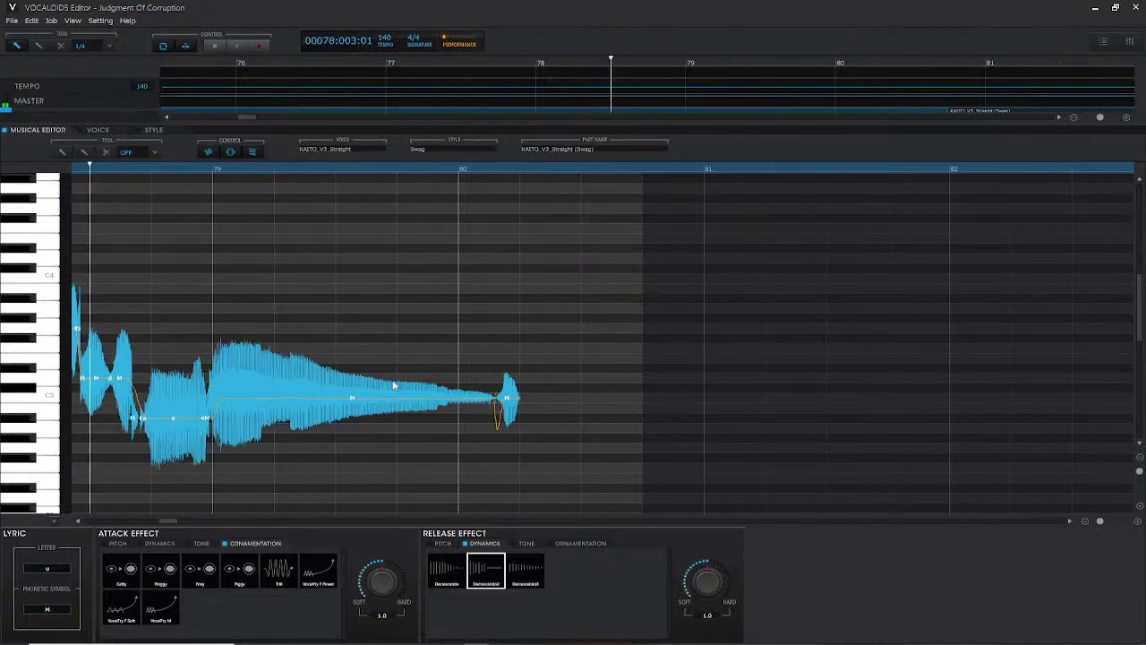
- Compare the waveform with the first Decrescendo effect reapplied, then apply the third Decrescendo release effect to the long note at measure 79
click(444, 573)
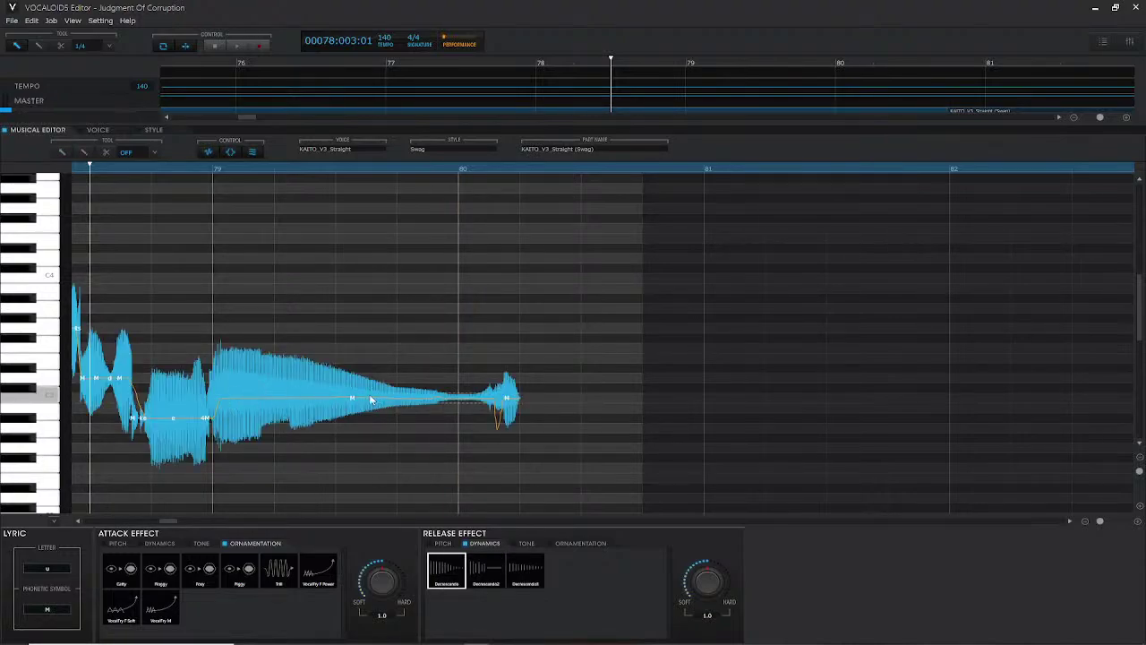
click(377, 402)
click(525, 575)
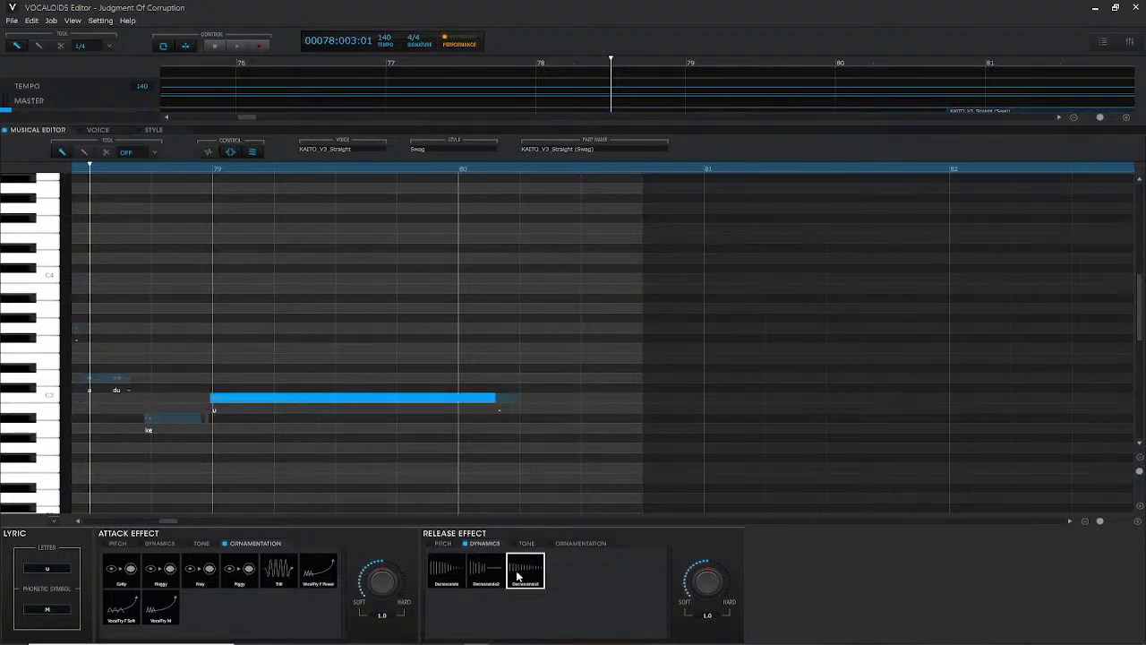
- Play back the third Decrescendo release effect on the long note at measure 79 and inspect its waveform
key(space)
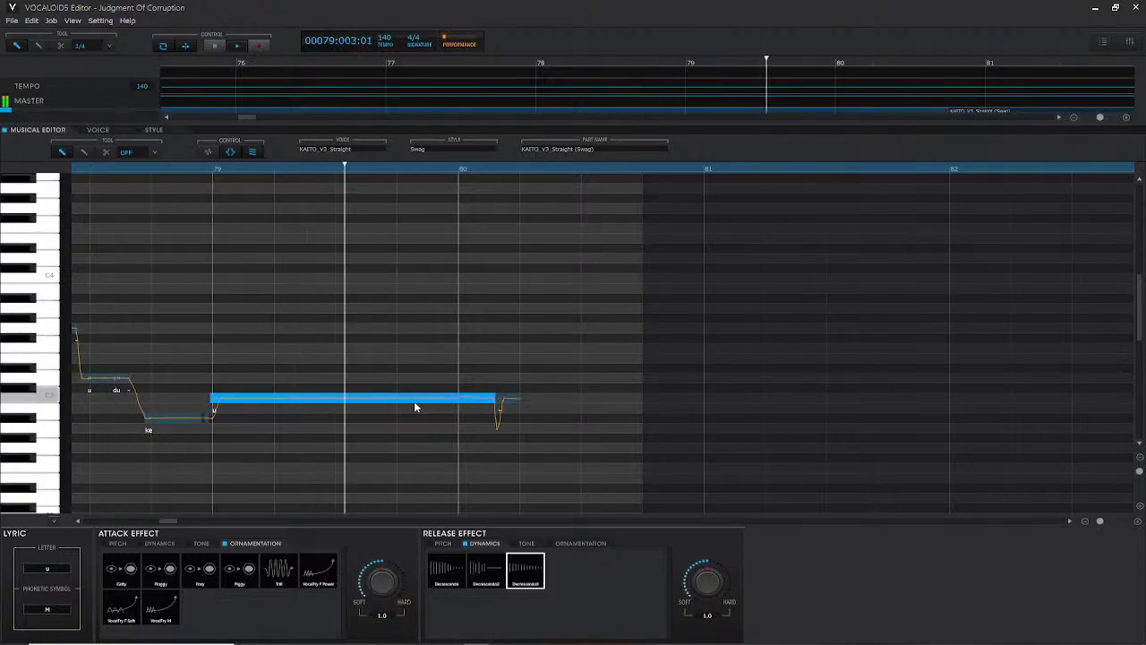
key(space)
click(414, 408)
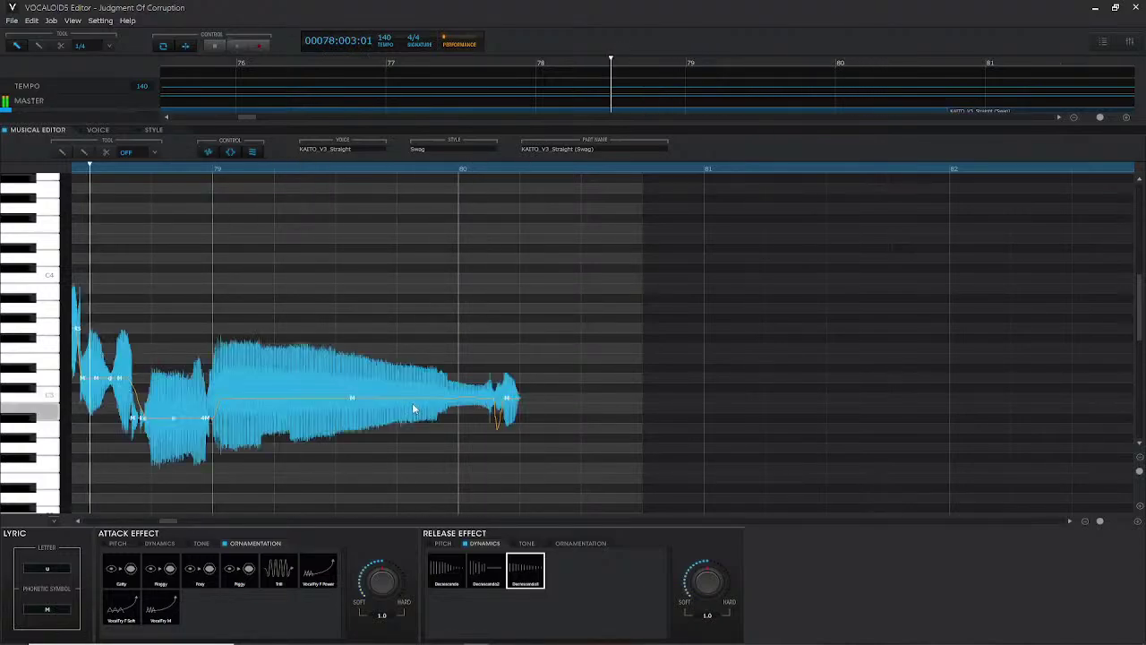
click(219, 392)
key(space)
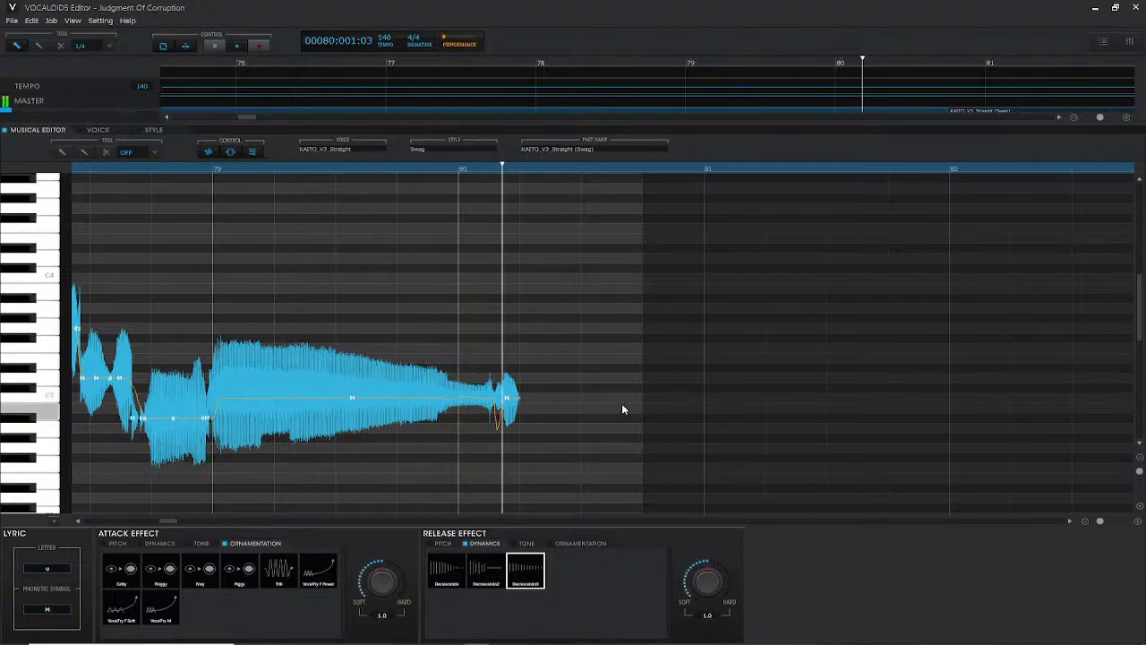
- Audition the Airy tone release effect on the long note at measure 79
click(526, 544)
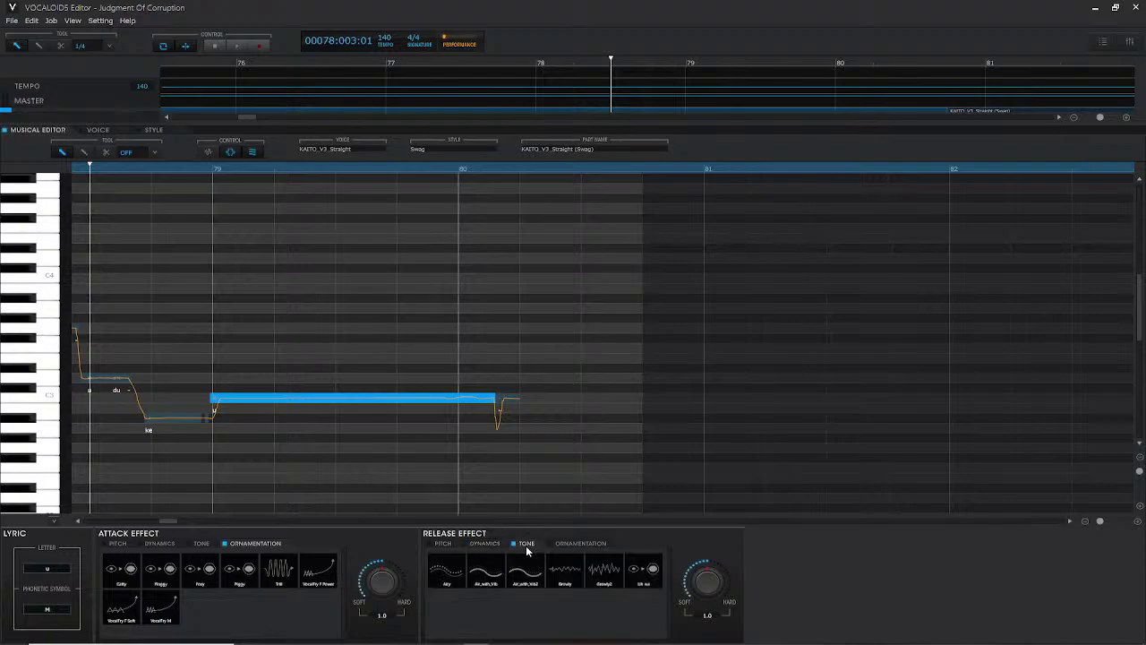
key(space)
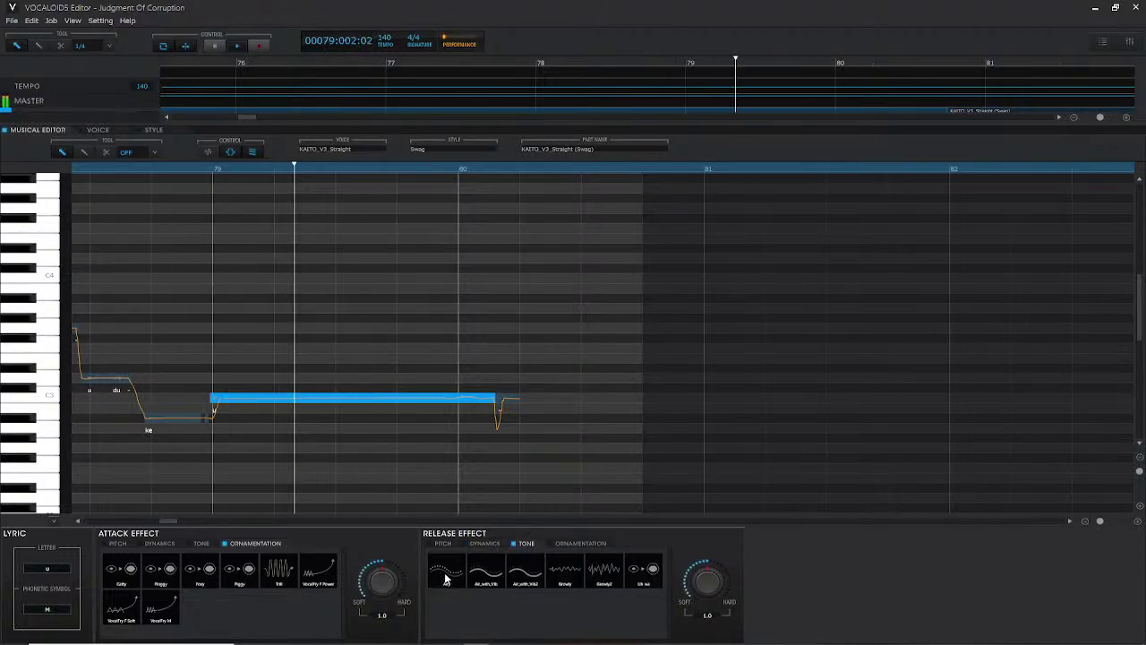
click(445, 580)
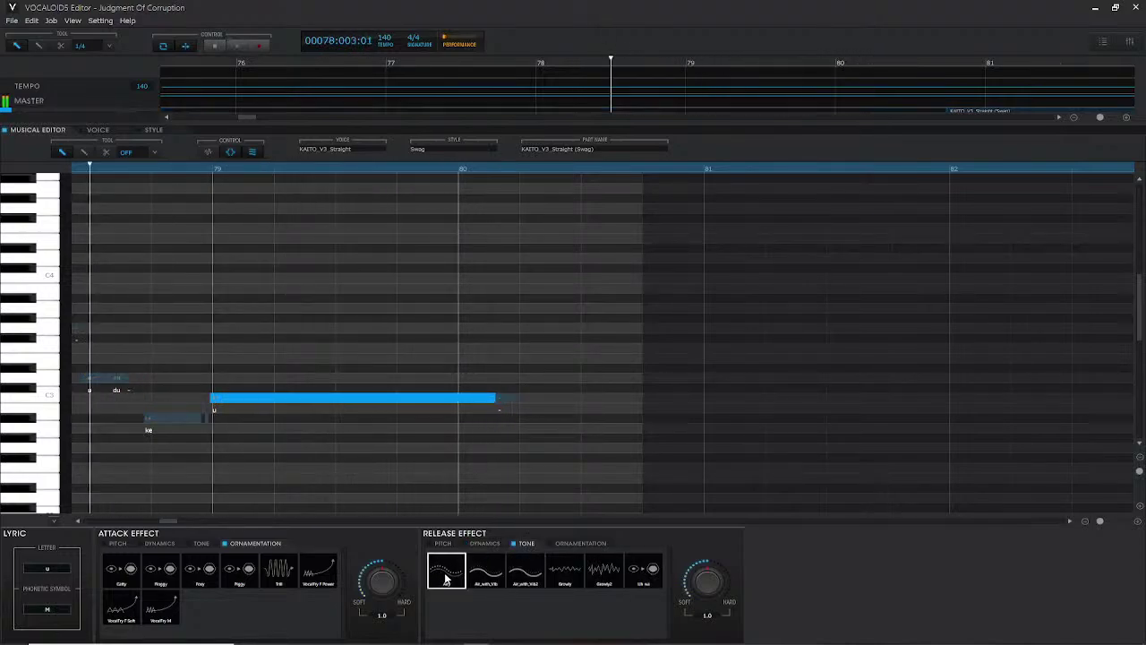
key(space)
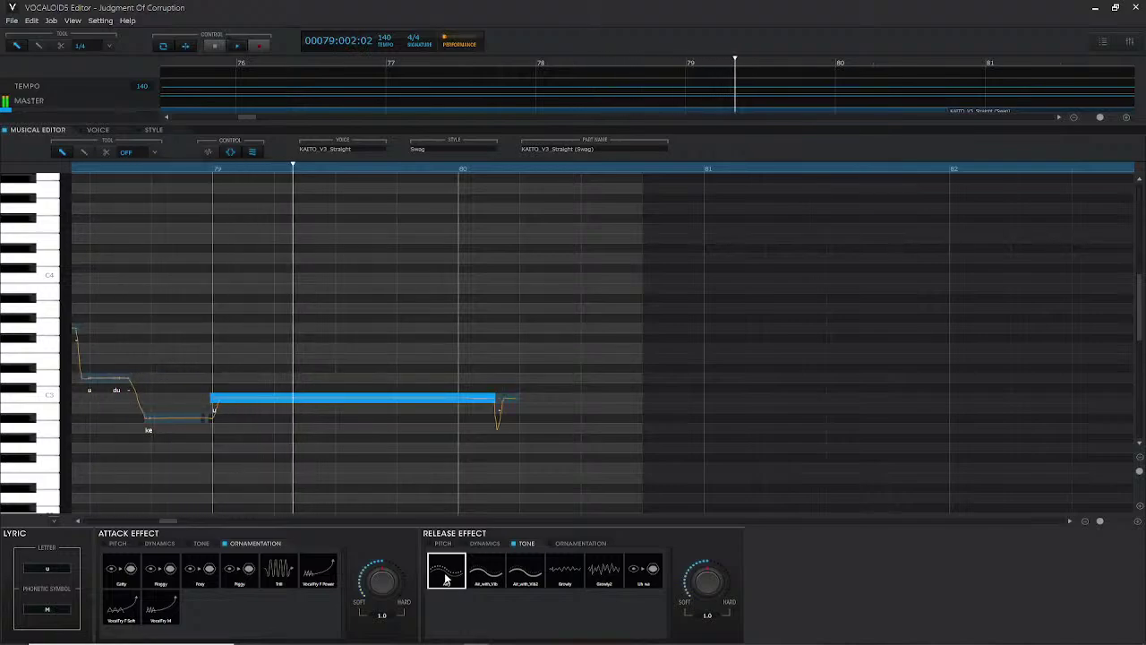
key(space)
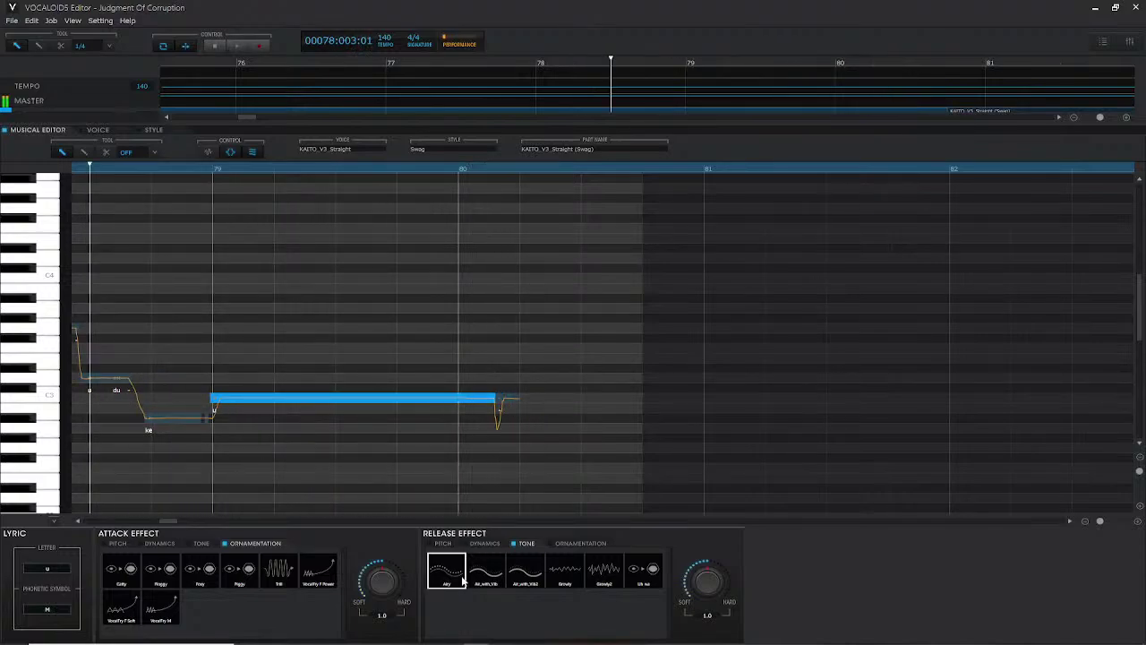
key(space)
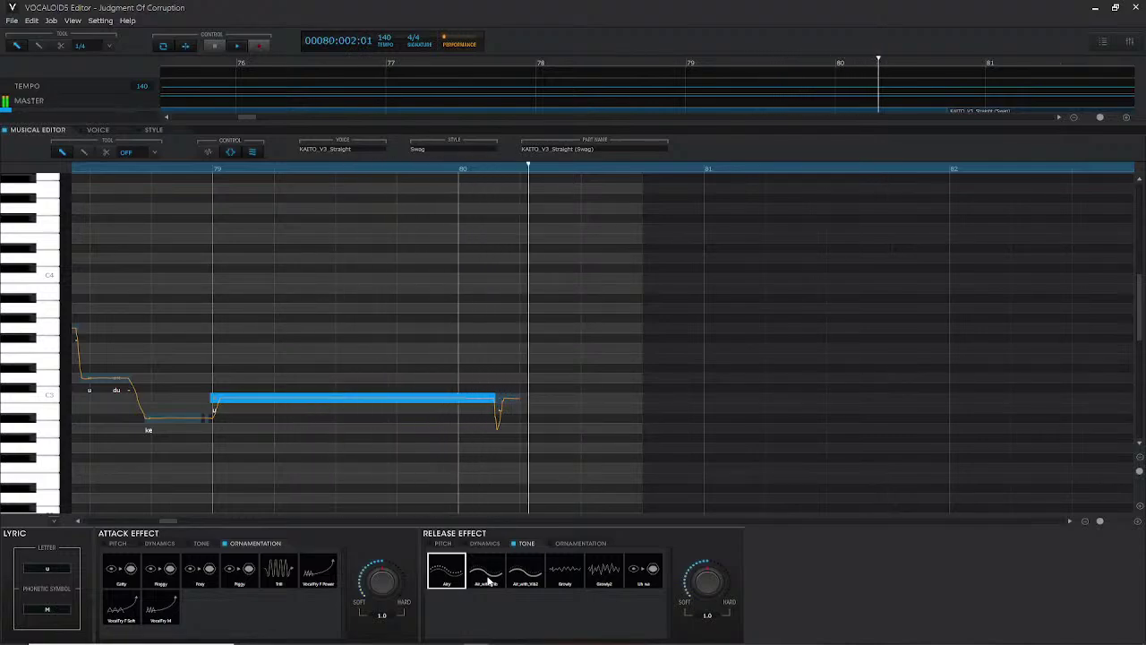
- Audition Air_with_Vib, Air_with_Vib2 and the remaining three tone release effects on the long note at measure 79
click(486, 578)
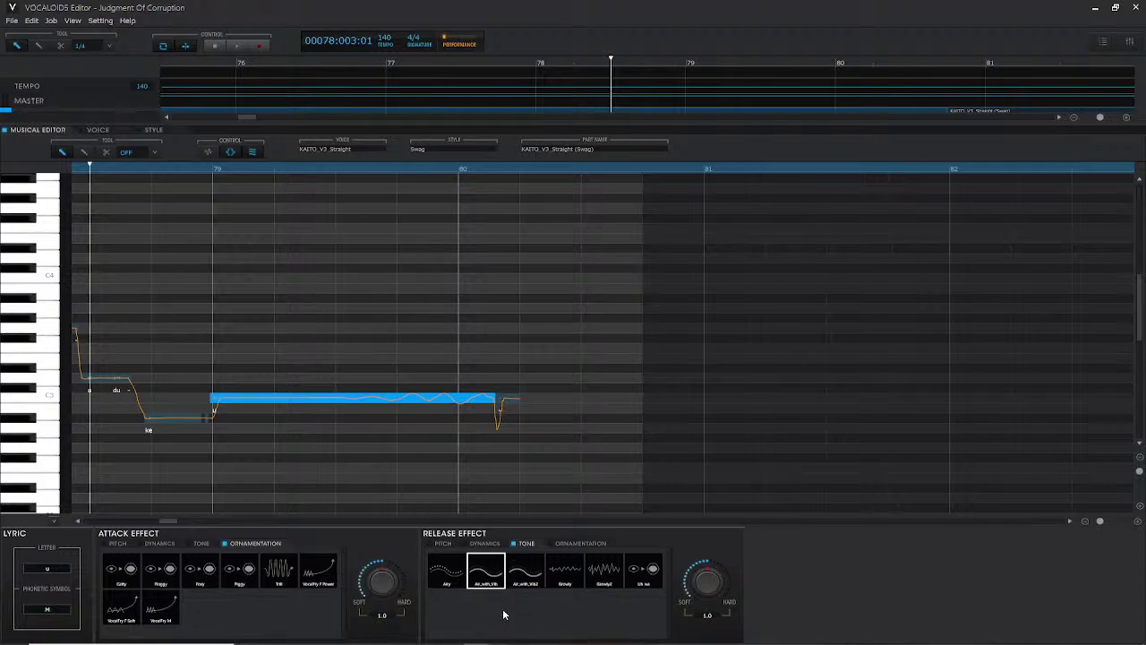
click(527, 587)
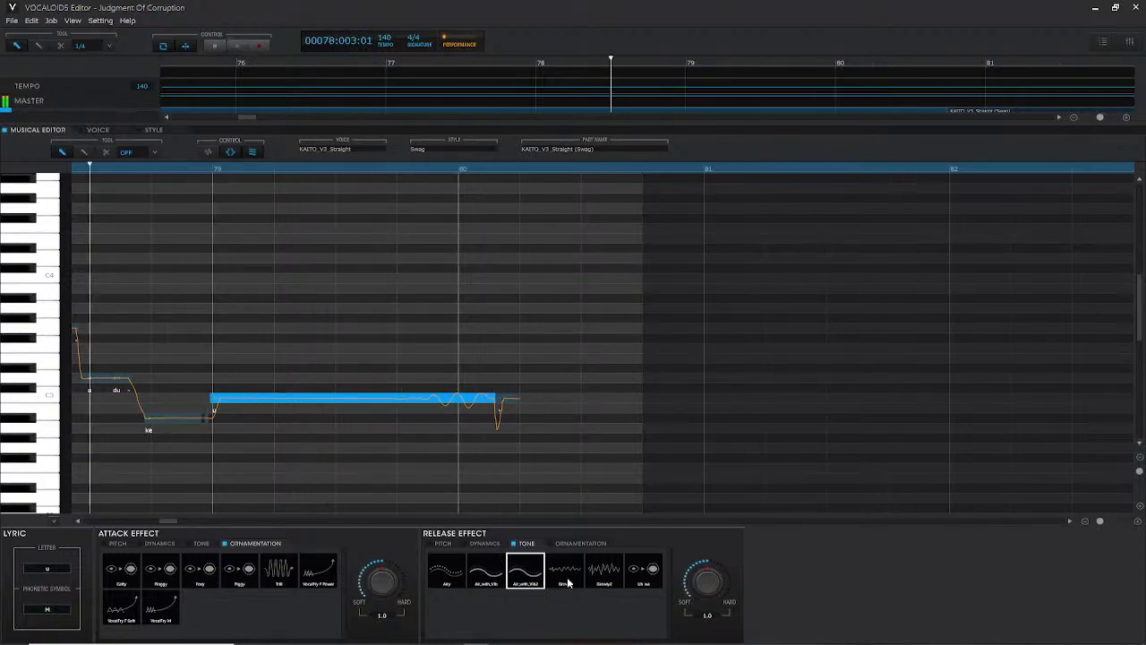
click(567, 581)
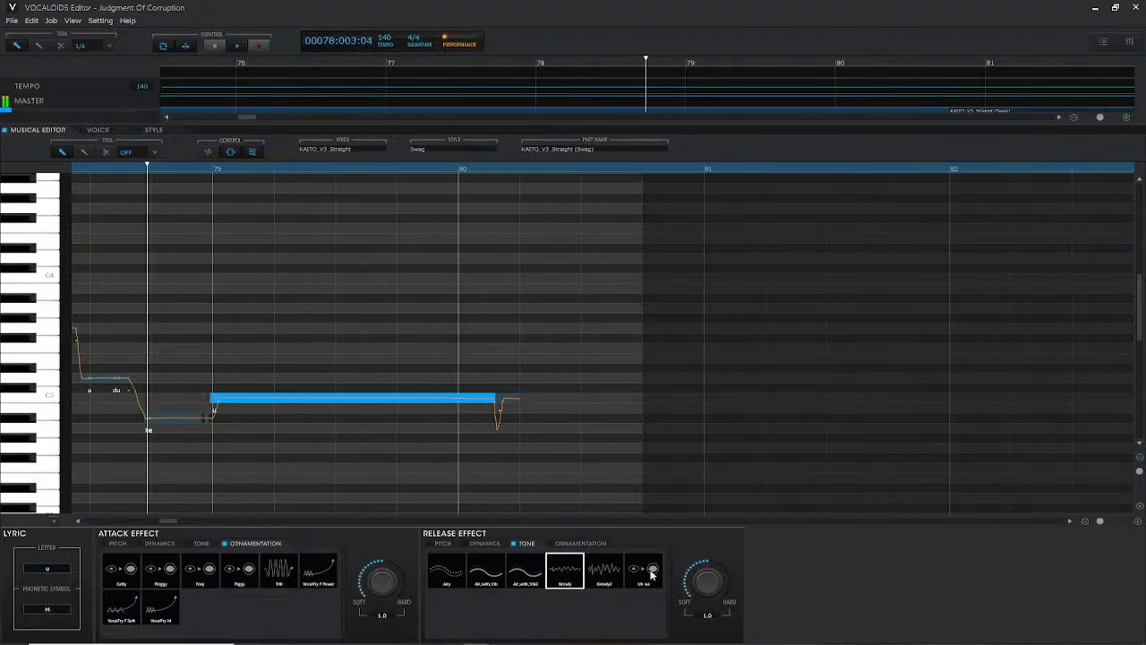
click(605, 577)
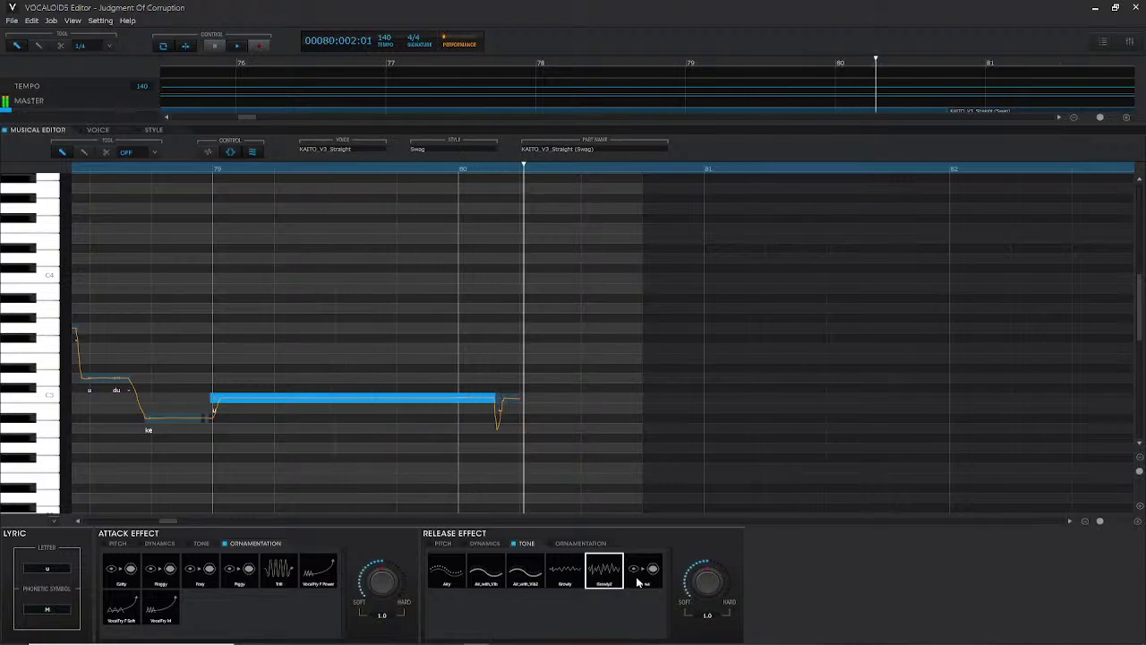
click(643, 573)
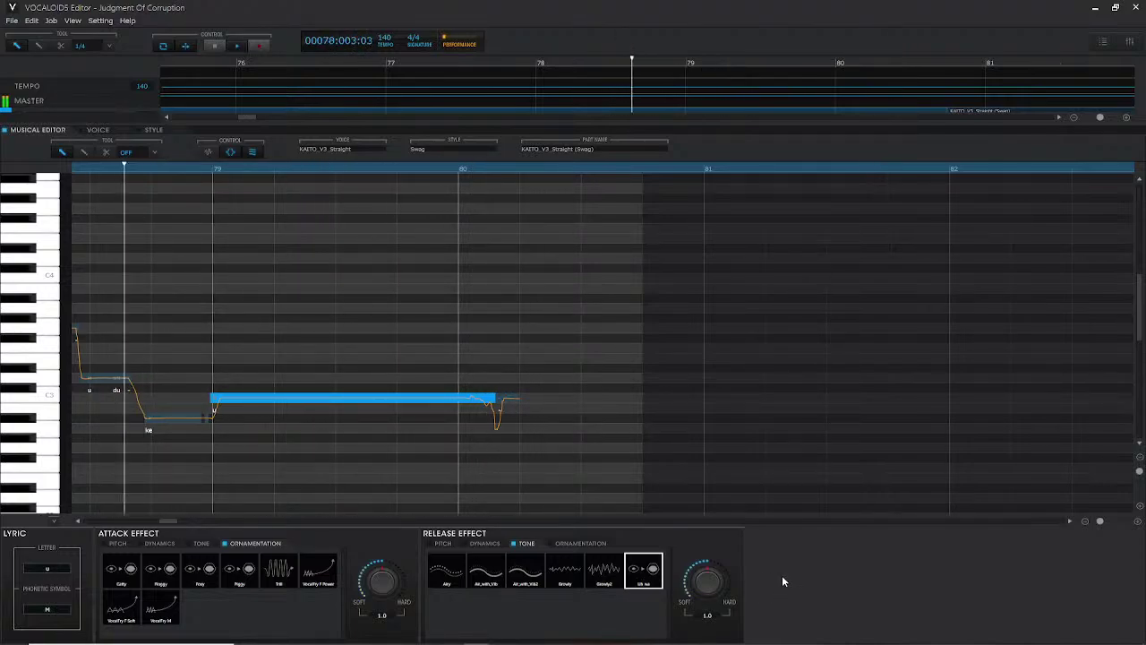
- Audition the Breathe_Out and Stop ornamentation release effects on the long note at measure 79
click(571, 544)
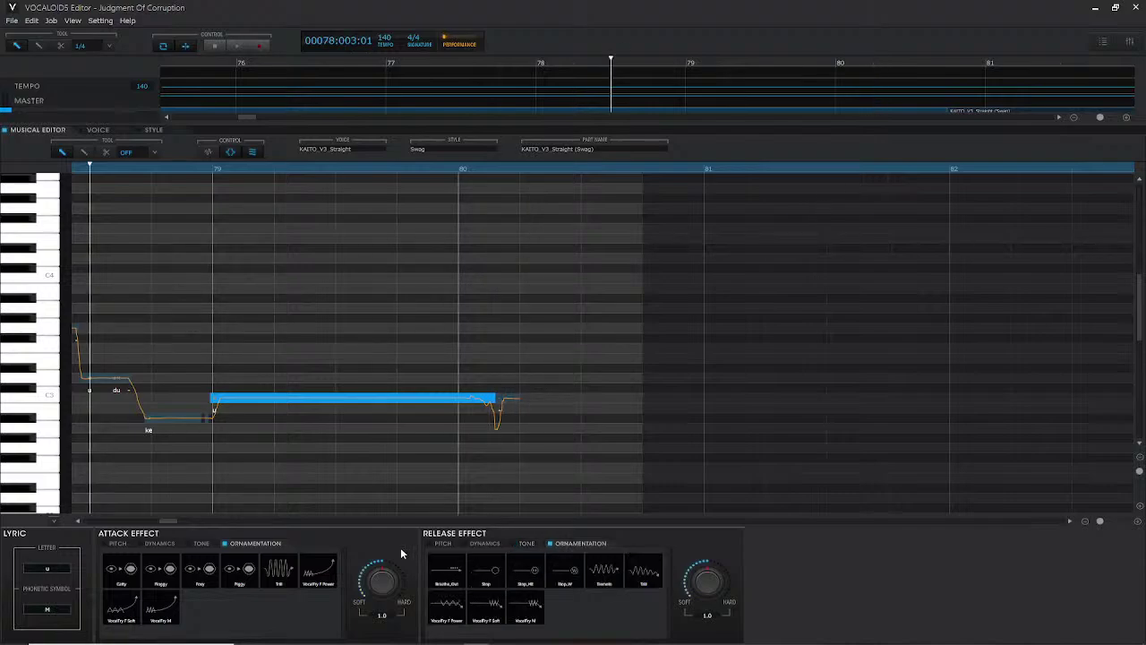
click(448, 583)
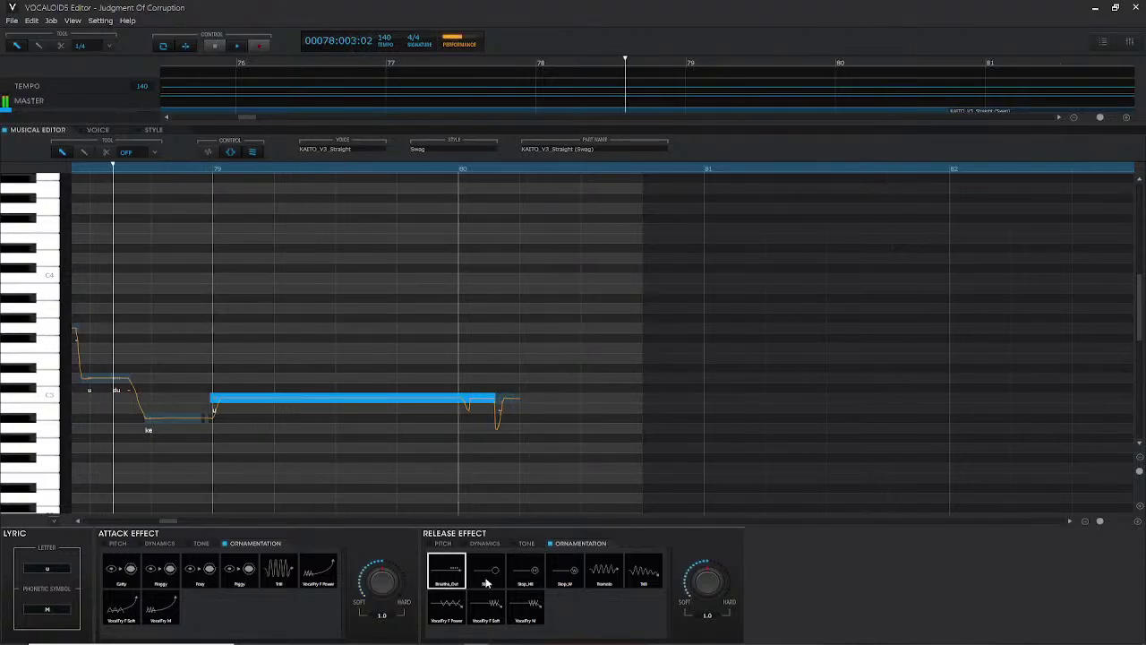
key(space)
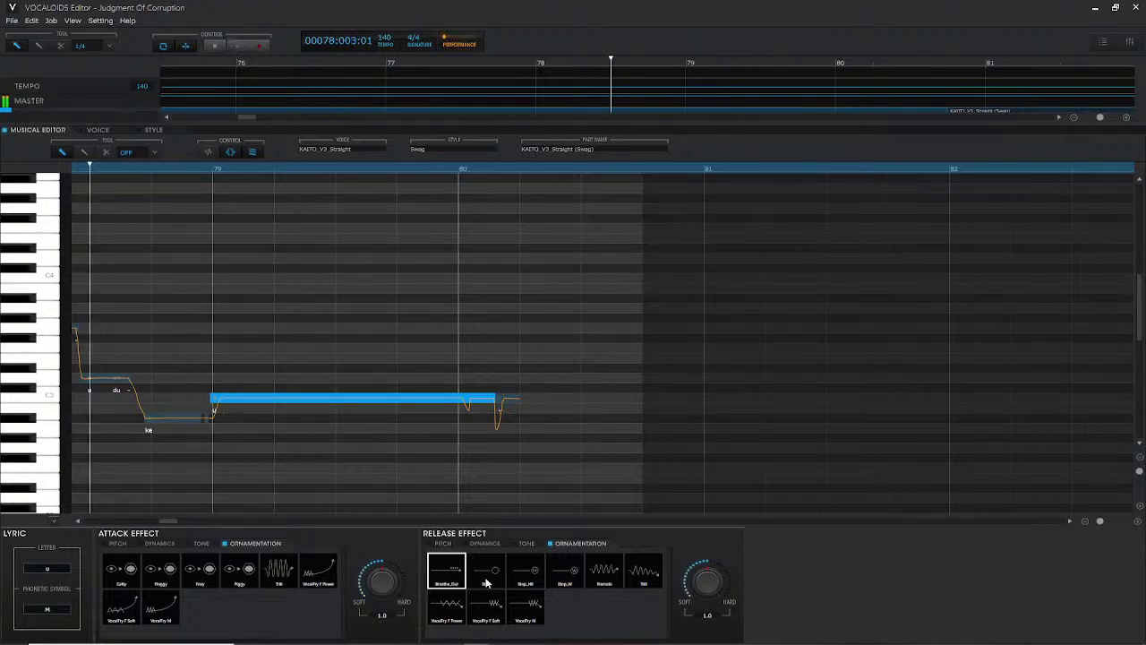
key(space)
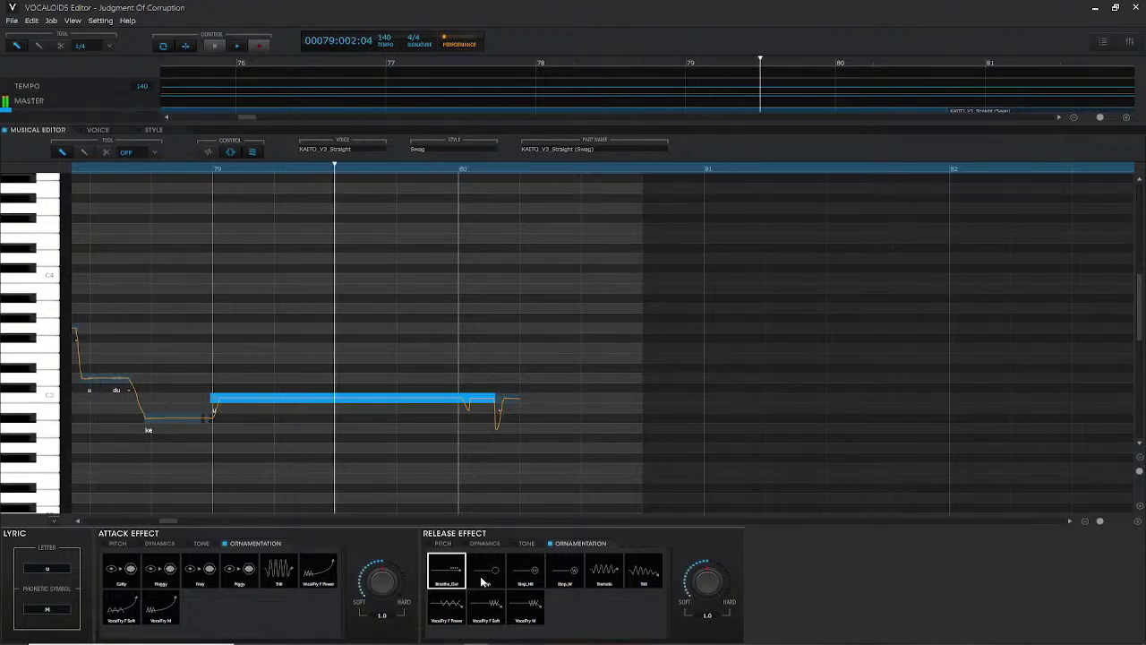
click(486, 574)
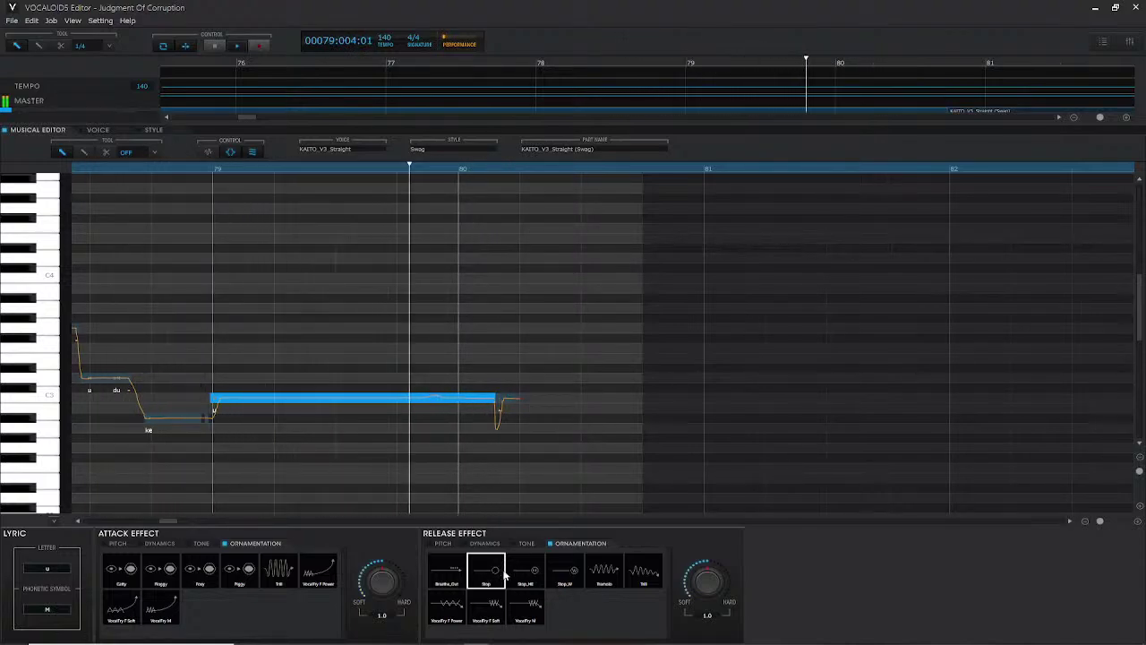
- Try the third ornamentation release effect with its intensity raised to the hardest setting, and the fourth one, on the long note
click(525, 577)
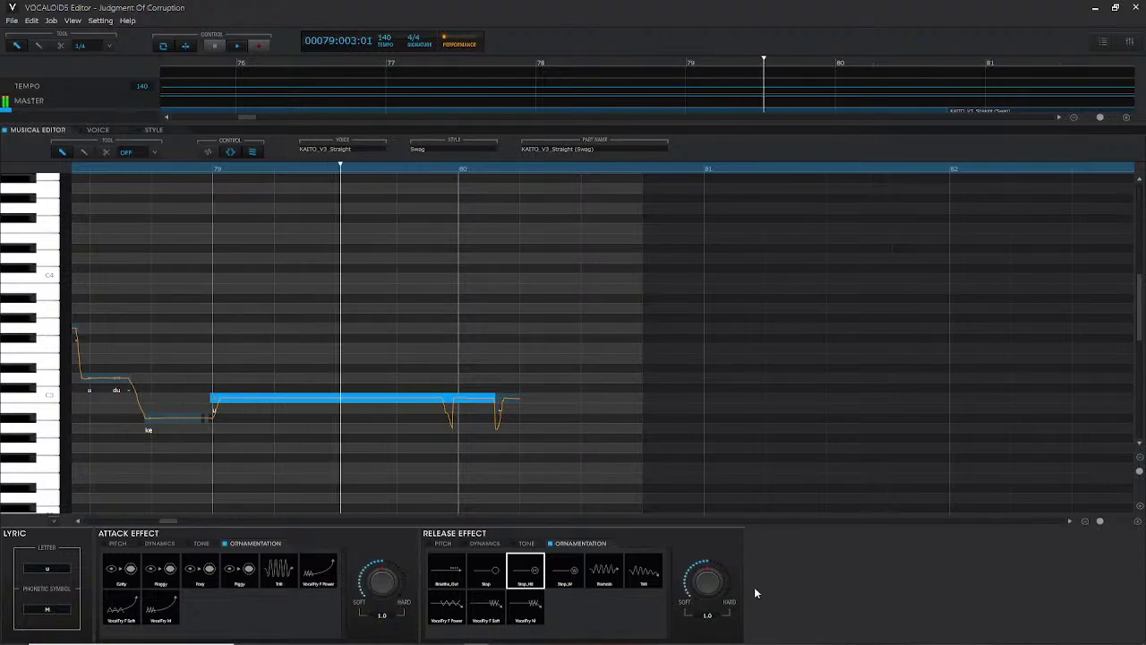
drag(702, 589, 722, 325)
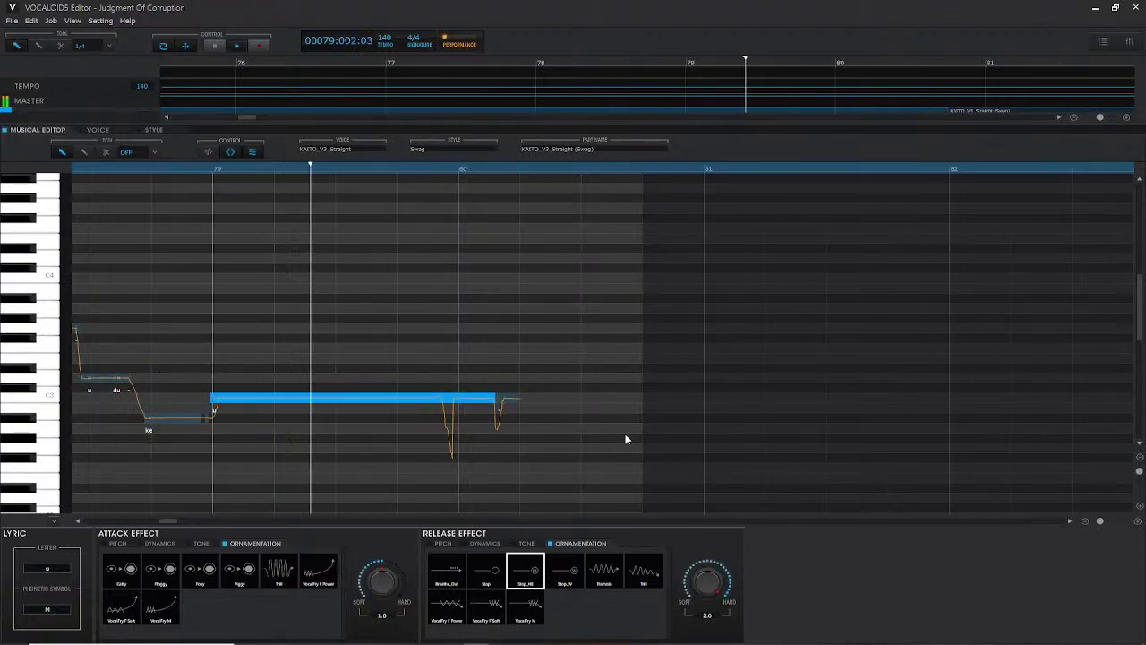
click(559, 584)
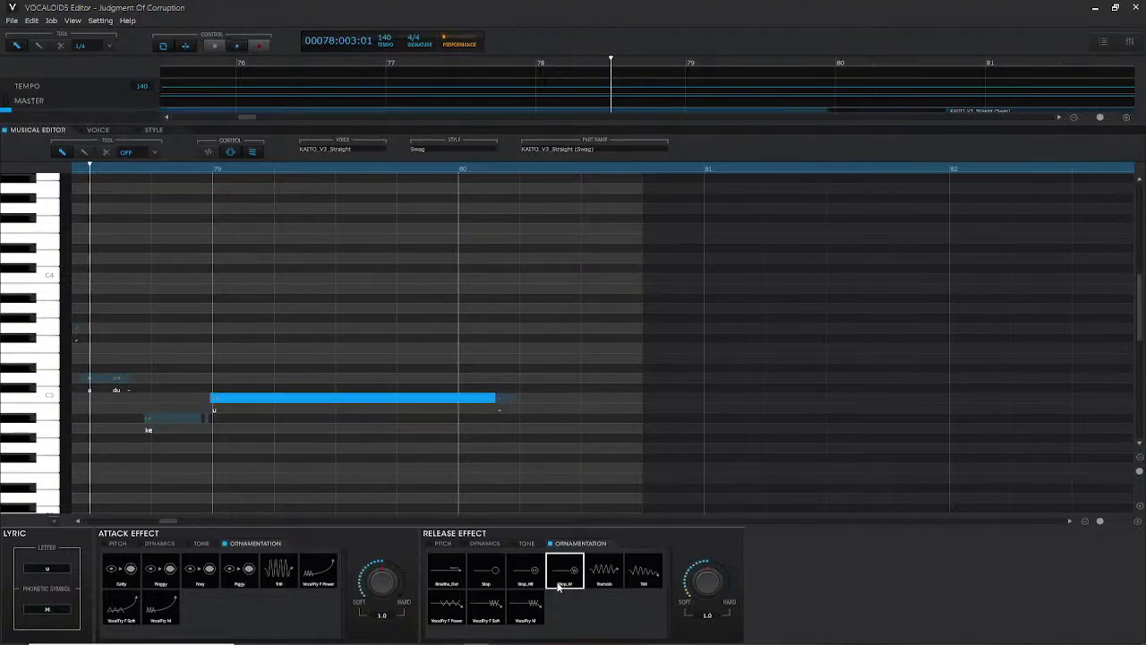
- Audition the Tremolo, Trill and VocalFry F Power ornamentation release effects on the long note at measure 79
click(610, 580)
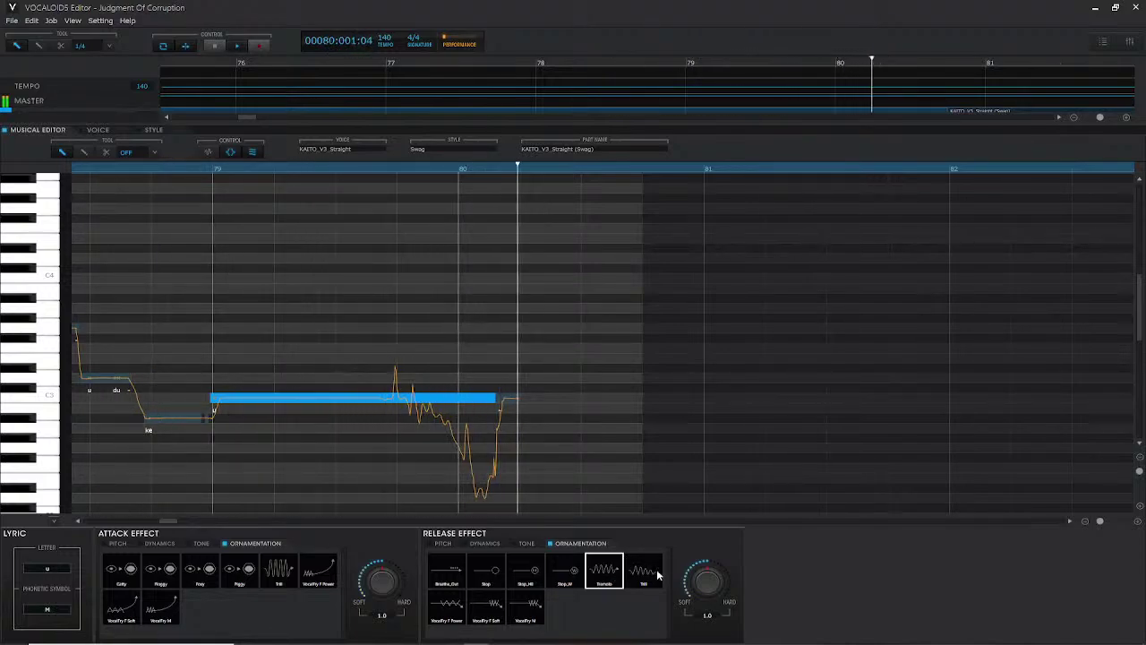
click(650, 579)
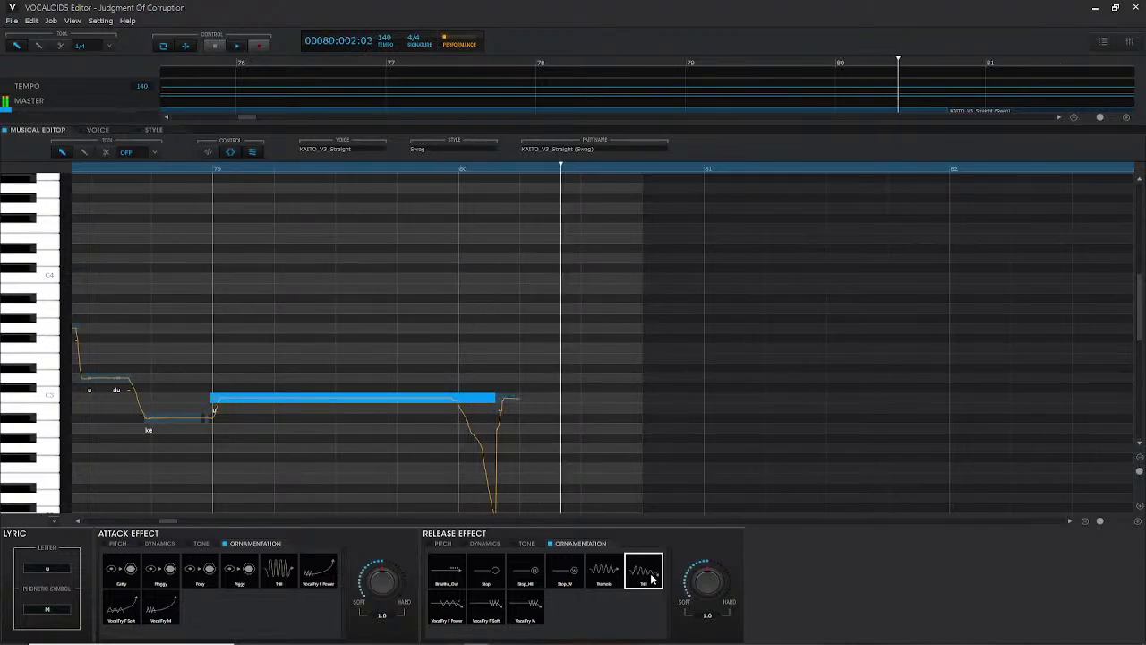
click(448, 611)
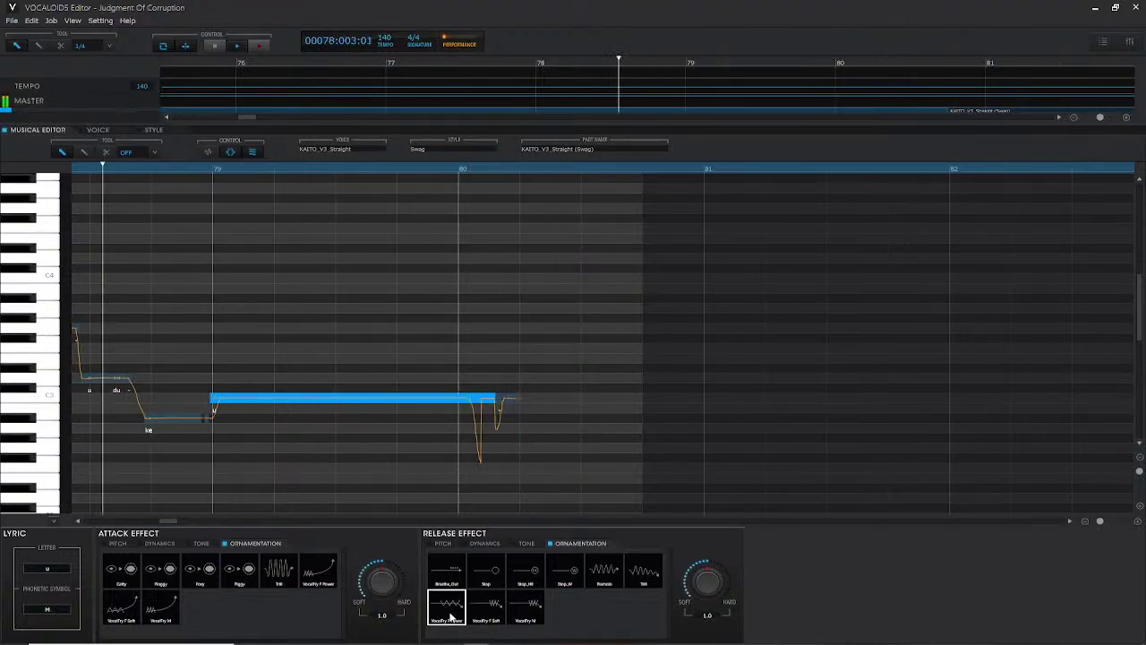
click(498, 414)
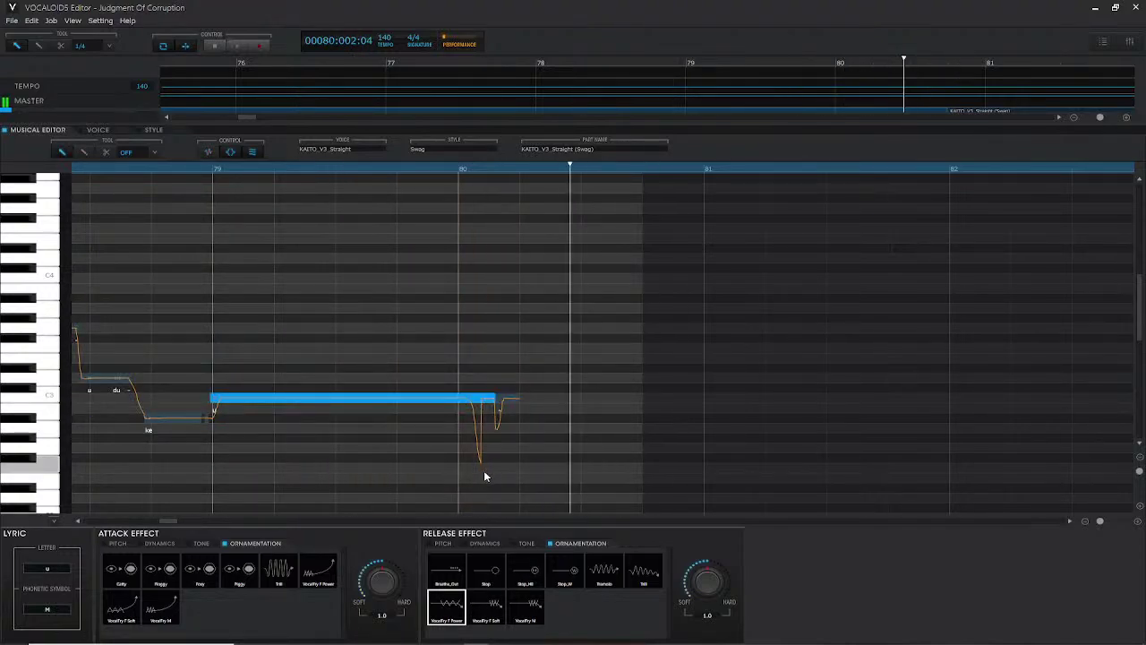
- Audition VocalFry F Soft from measure 78, then apply and play the VocalFry M release effect on the long note
click(485, 607)
key(space)
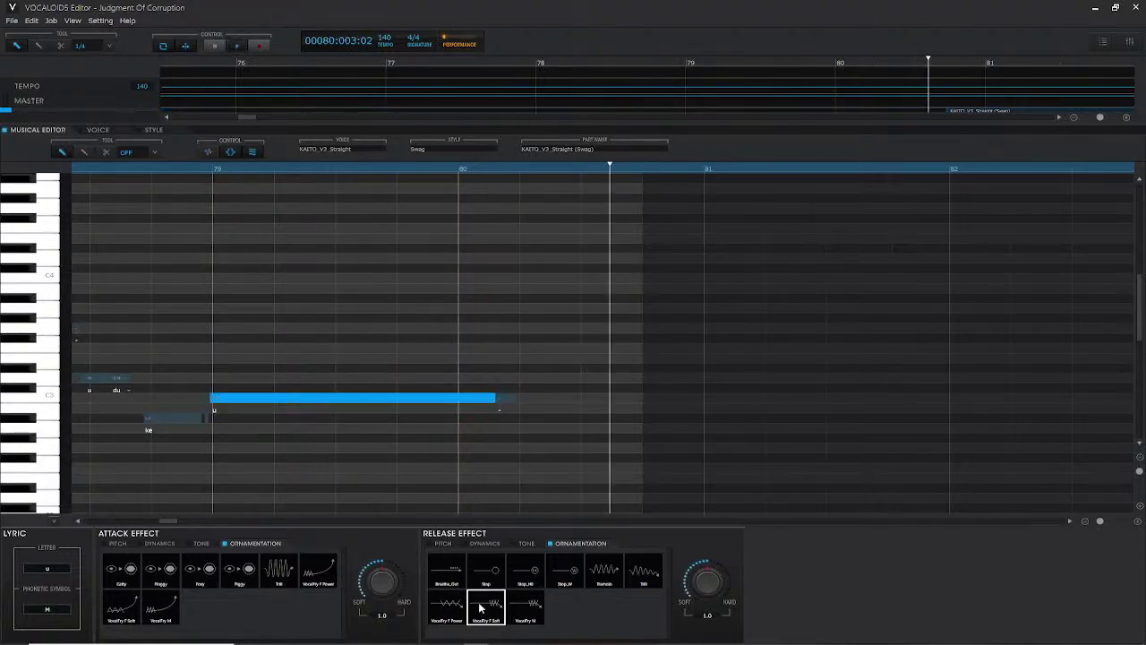
click(81, 169)
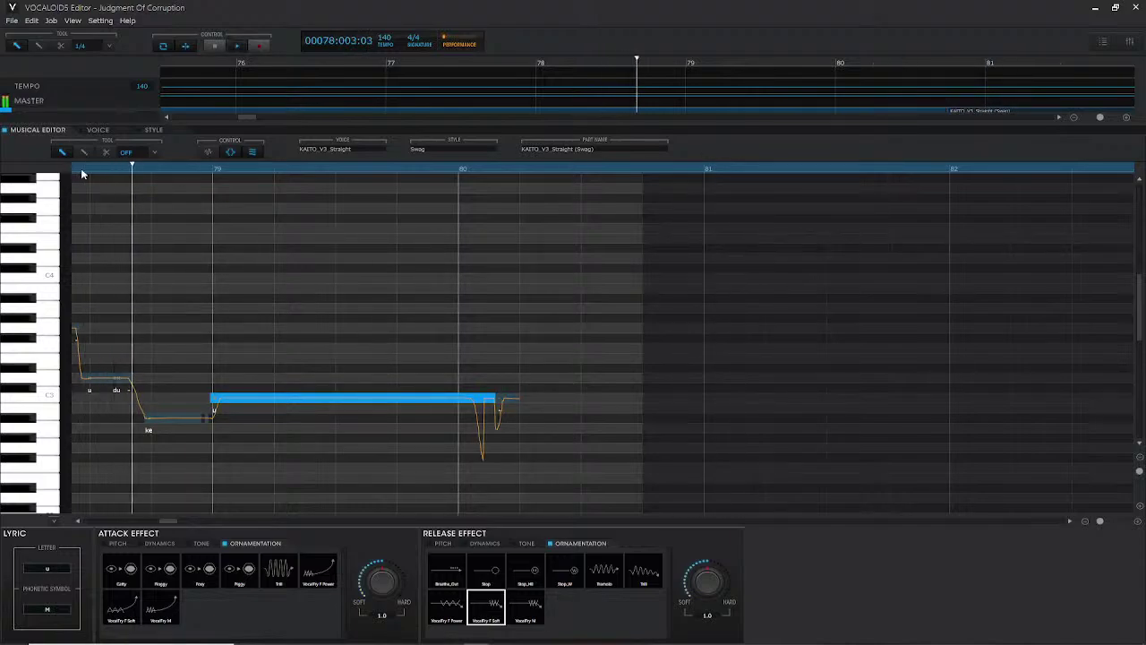
click(81, 169)
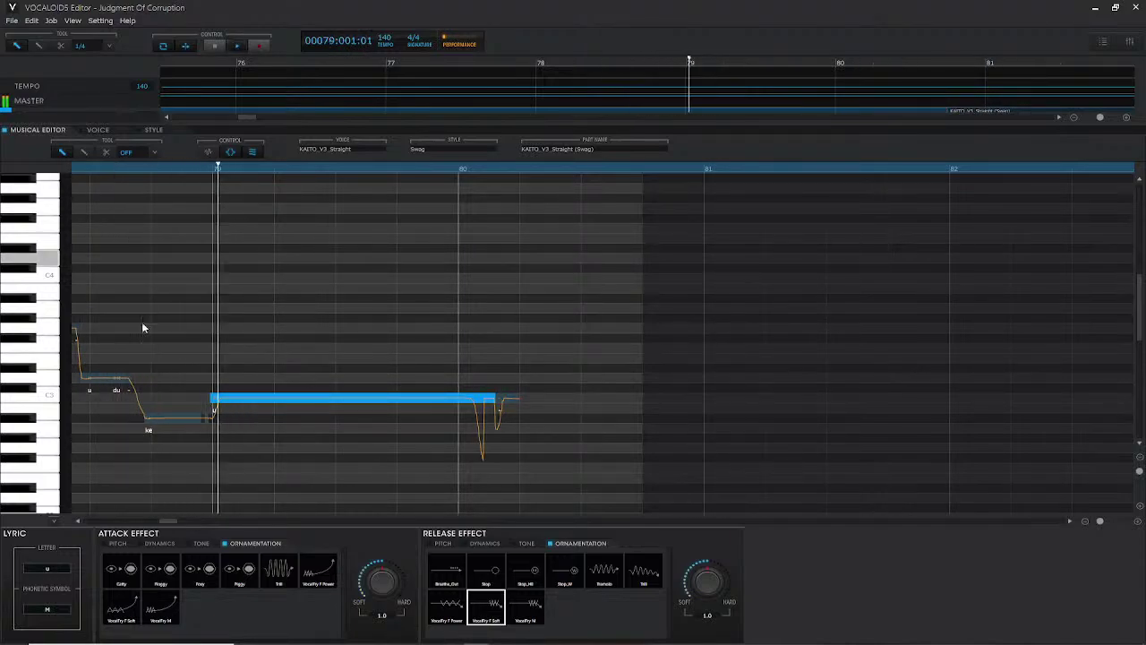
click(116, 168)
click(94, 169)
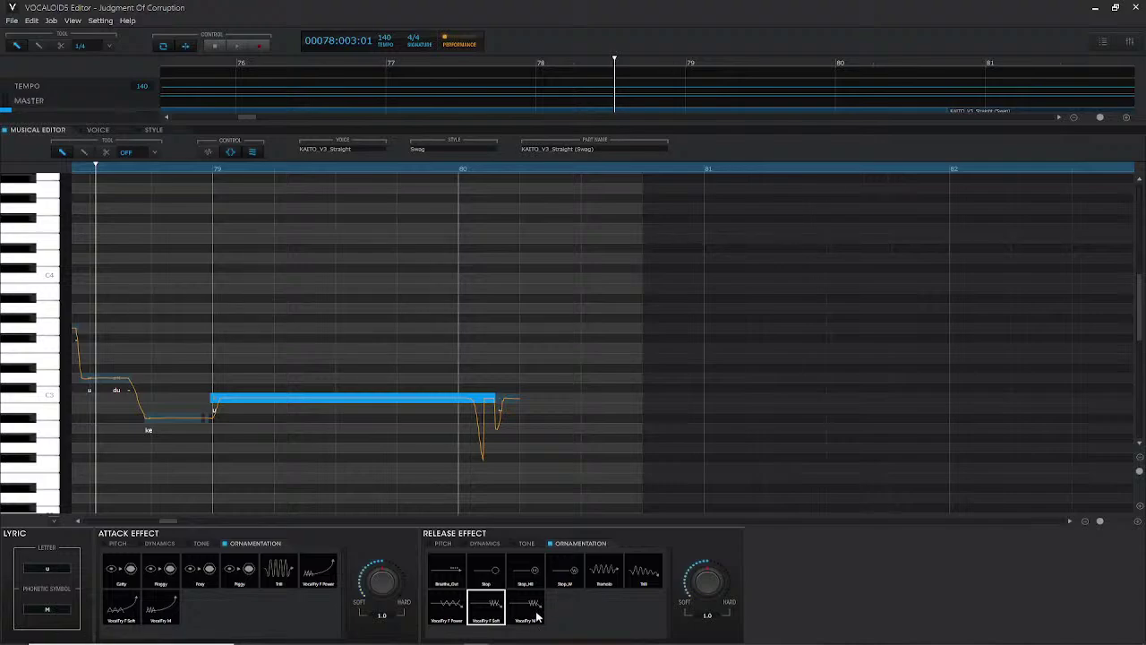
click(528, 609)
key(space)
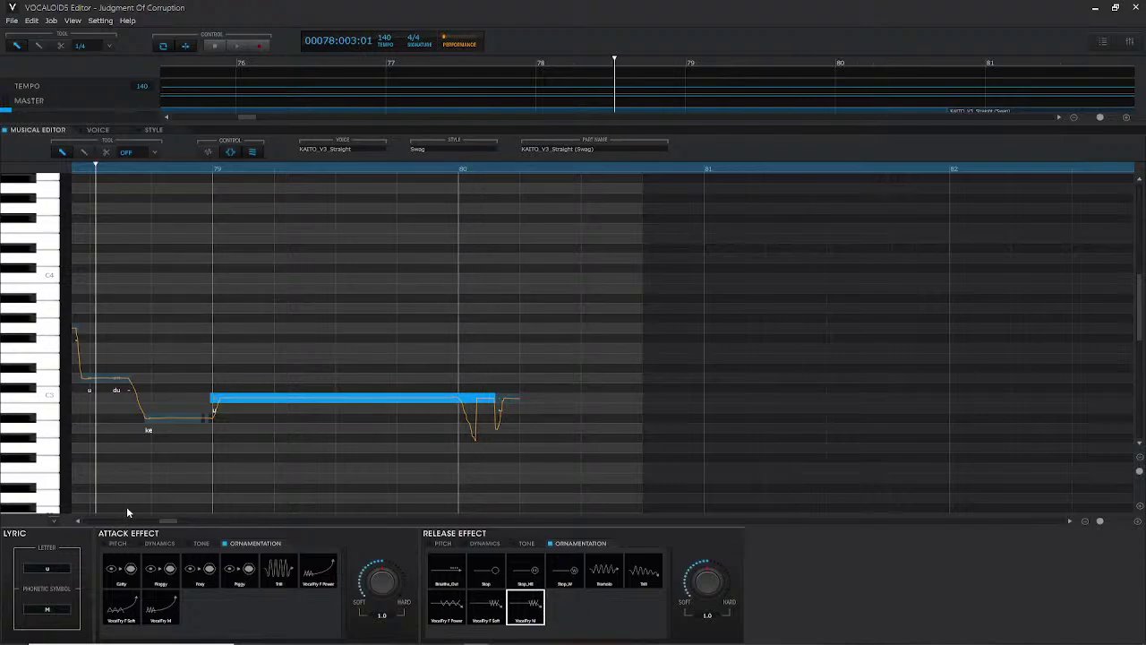
- Compare the attack and release effect categories and apply the first Crescendo dynamics attack effect to the long note at measure 79
click(123, 543)
click(520, 544)
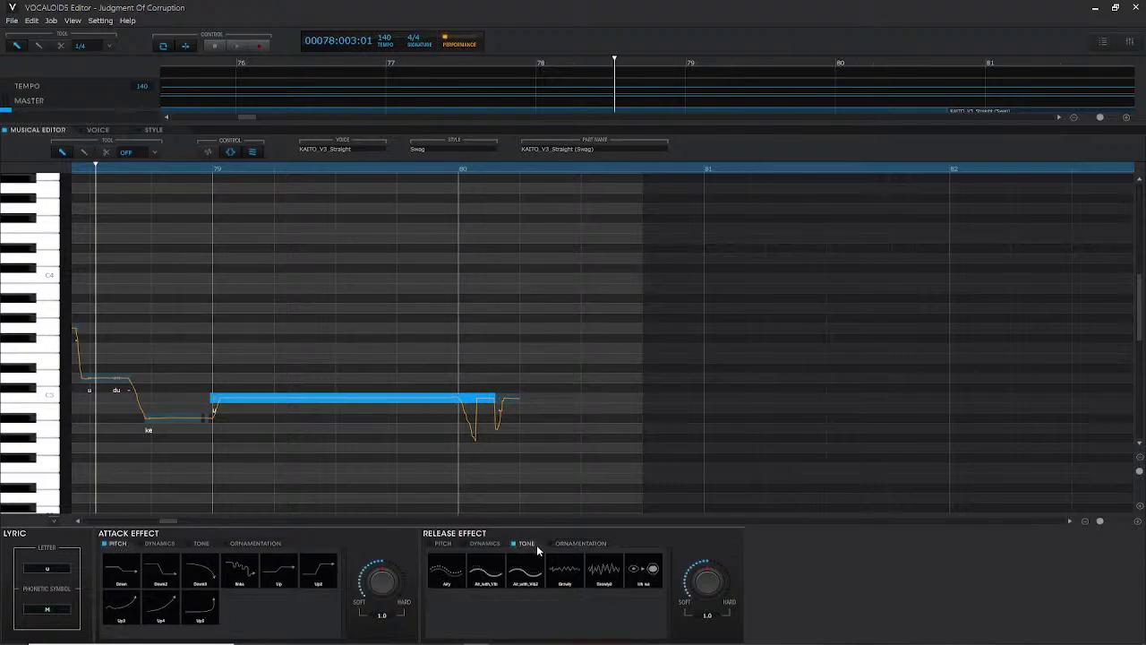
click(573, 542)
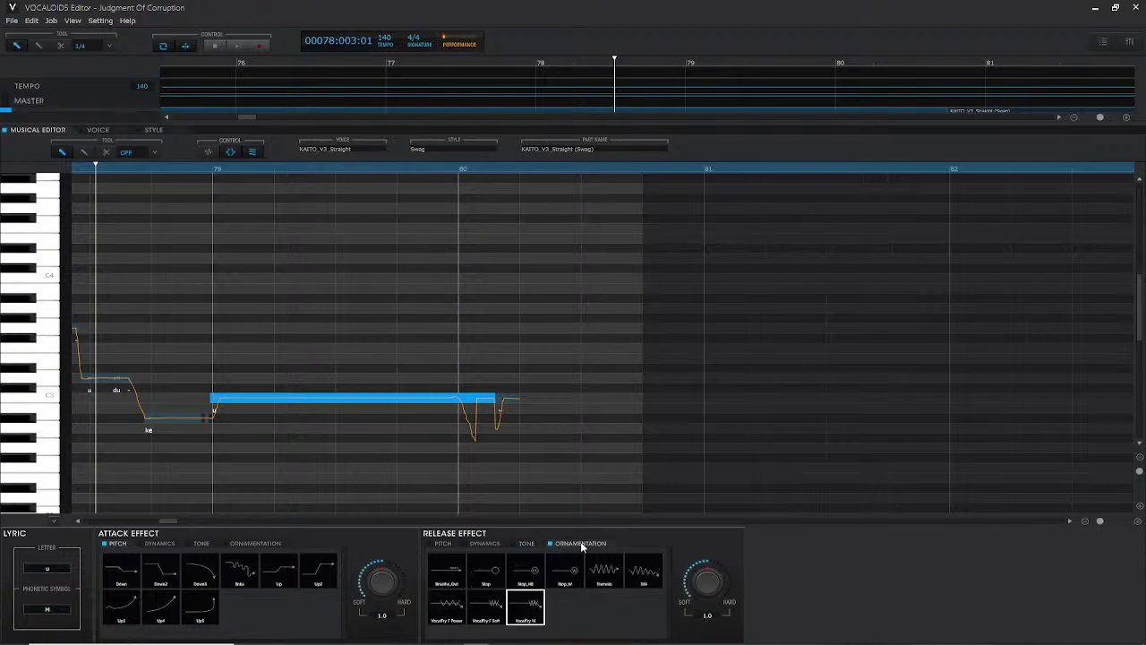
click(527, 543)
click(157, 542)
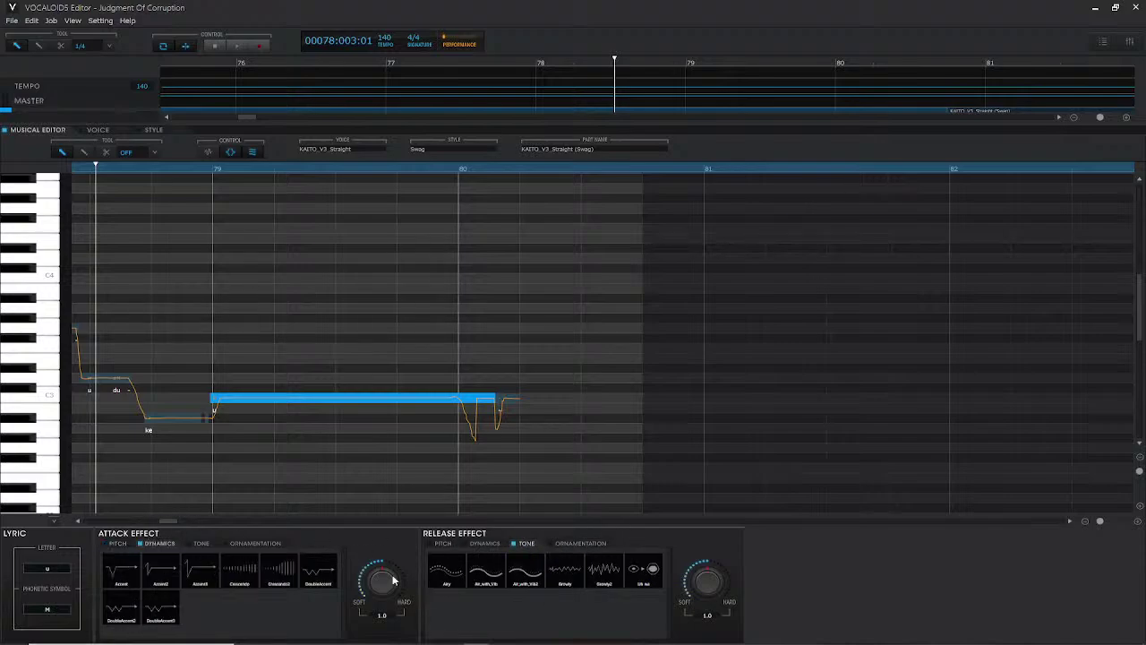
click(238, 573)
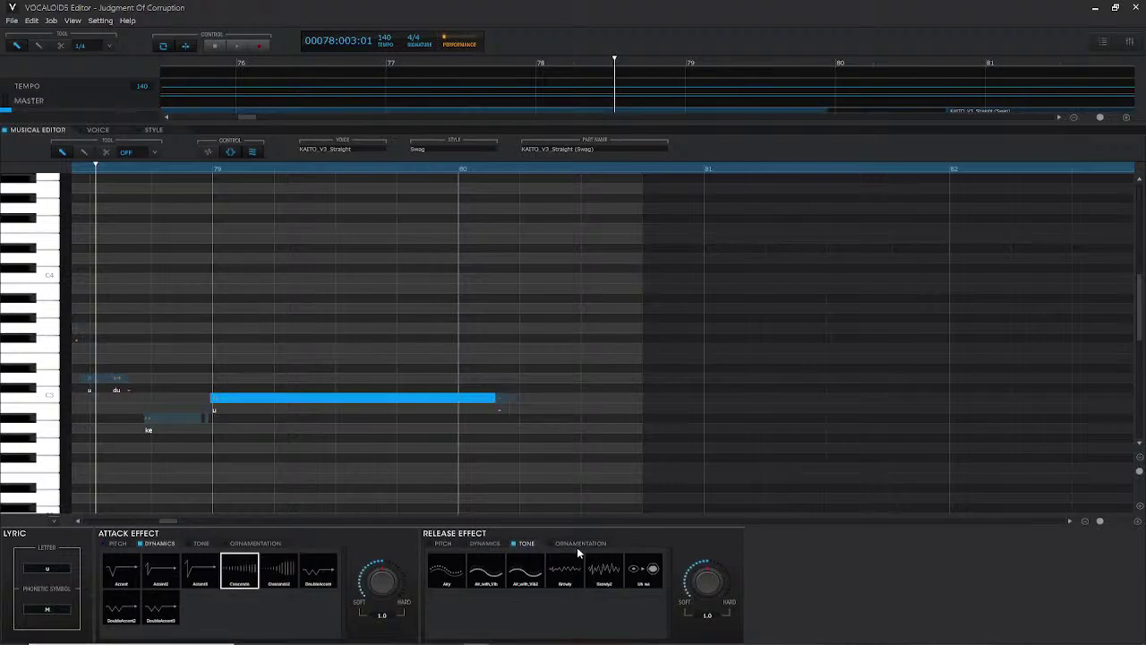
- Apply the third Decrescendo dynamics release effect to the long note at measure 79 and play it
click(472, 543)
click(532, 568)
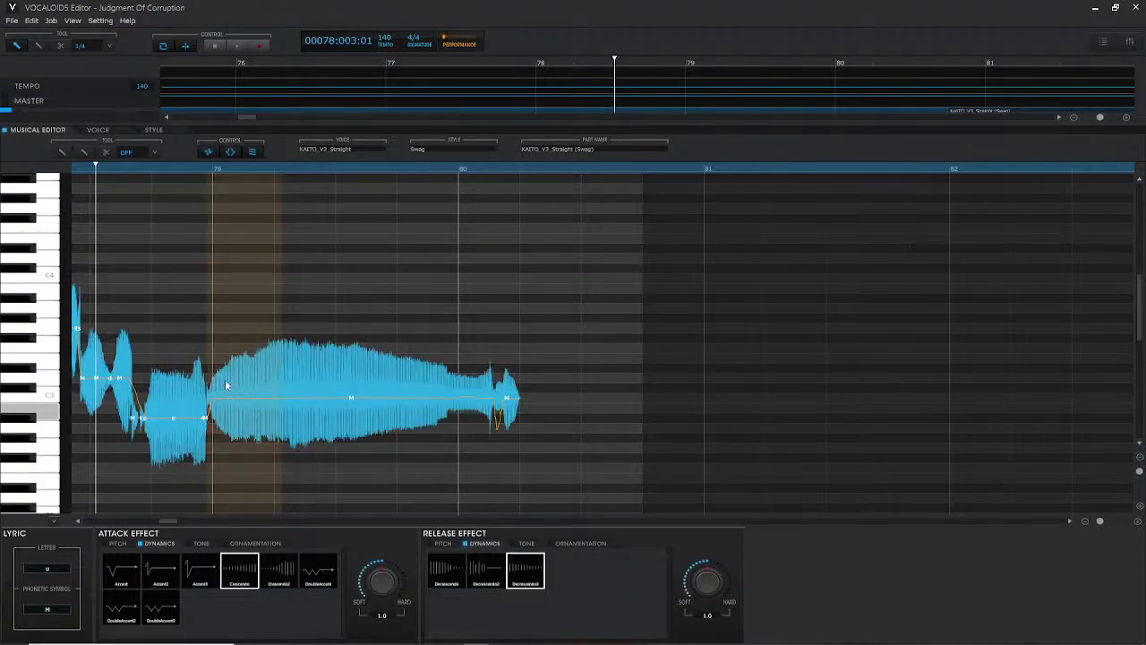
click(516, 407)
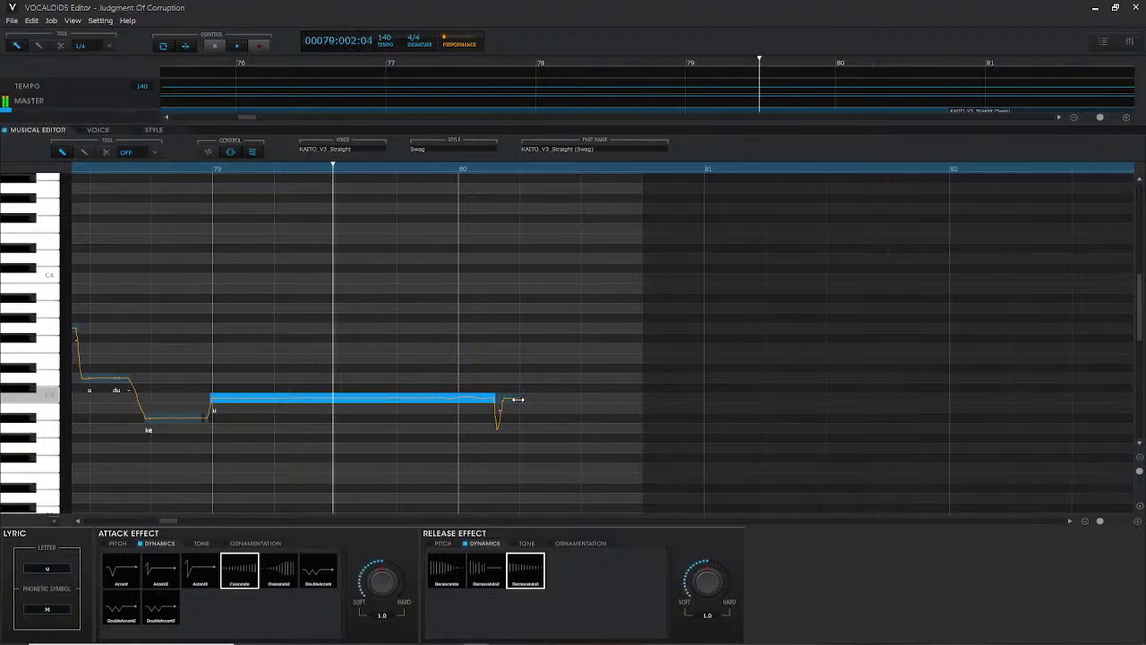
key(space)
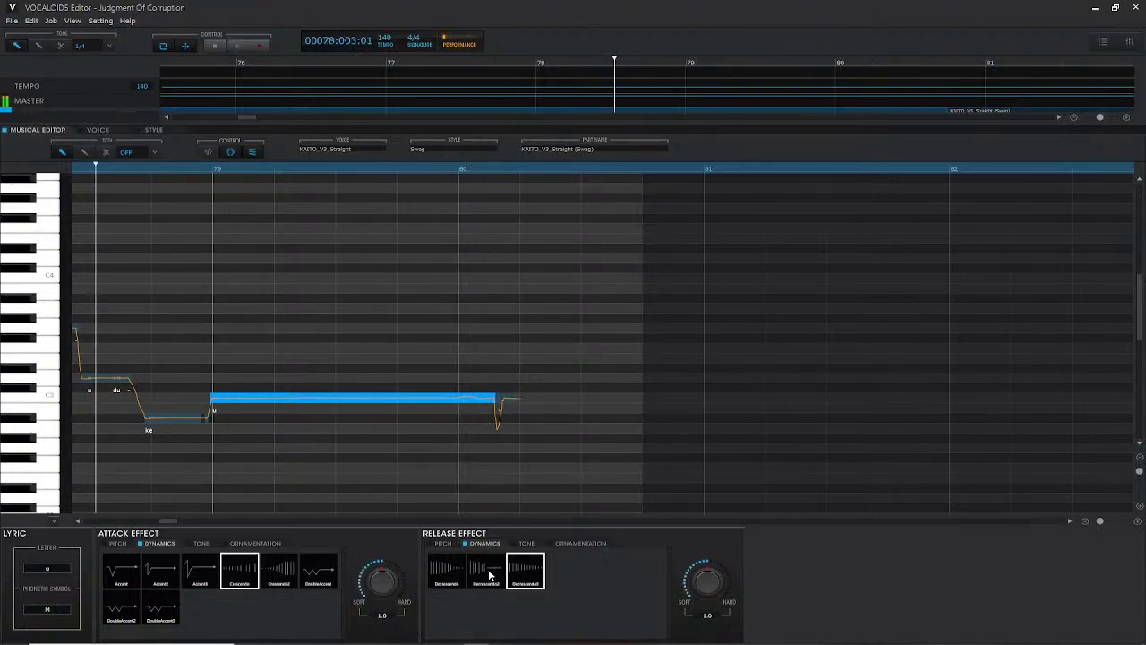
- Switch the long note's release effect to the first Decrescendo and play it from measure 78
click(440, 579)
click(451, 428)
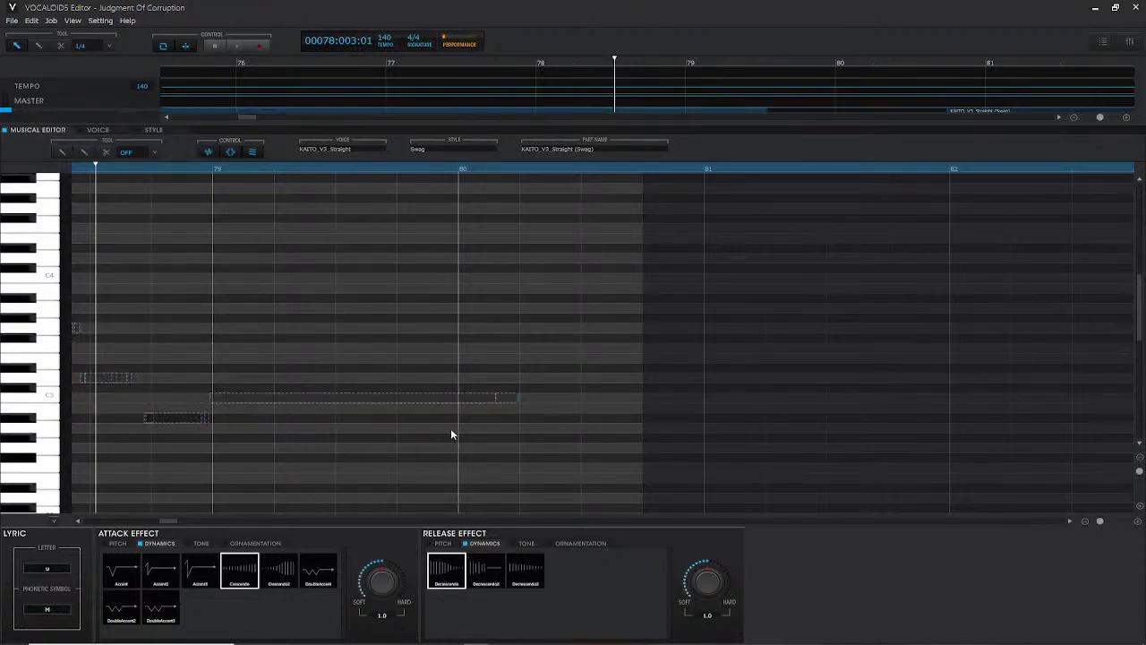
click(389, 398)
key(space)
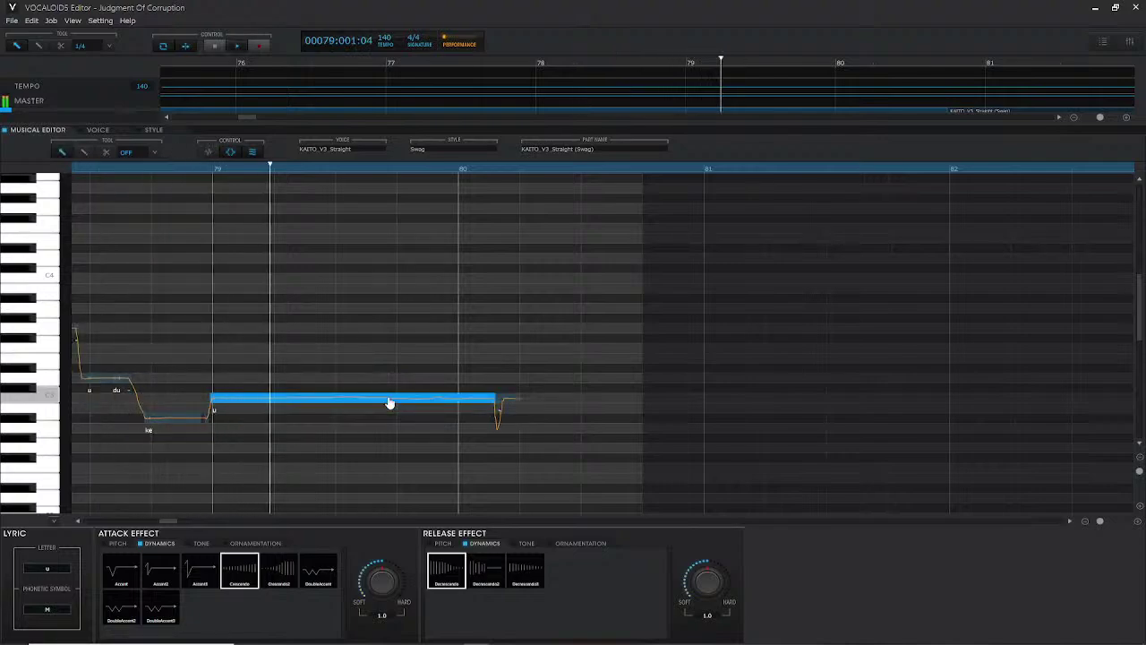
key(space)
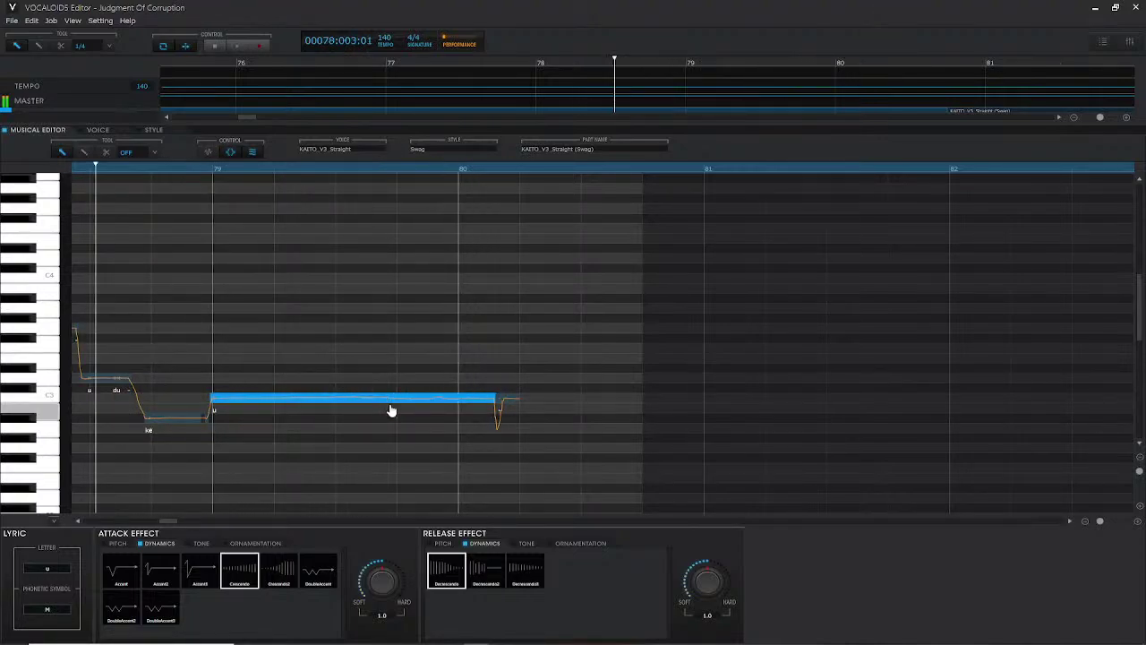
- Give the long note the fourth pitch attack effect and the Tremolo ornamentation release effect, trying DoubleAccent as the attack beforehand
click(322, 578)
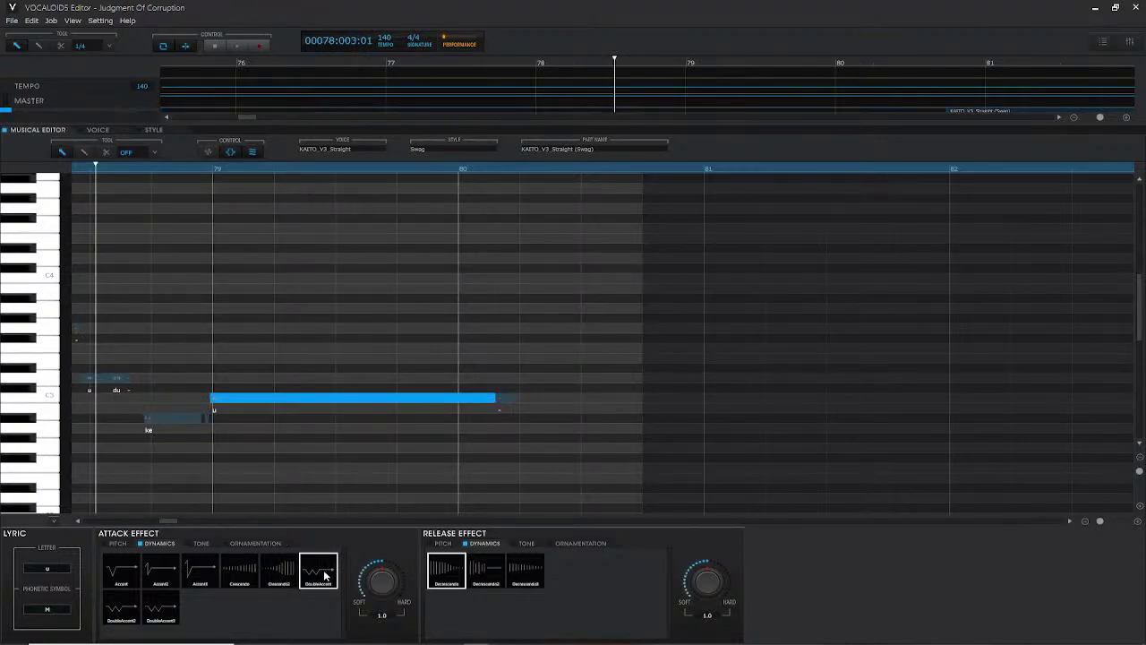
click(550, 544)
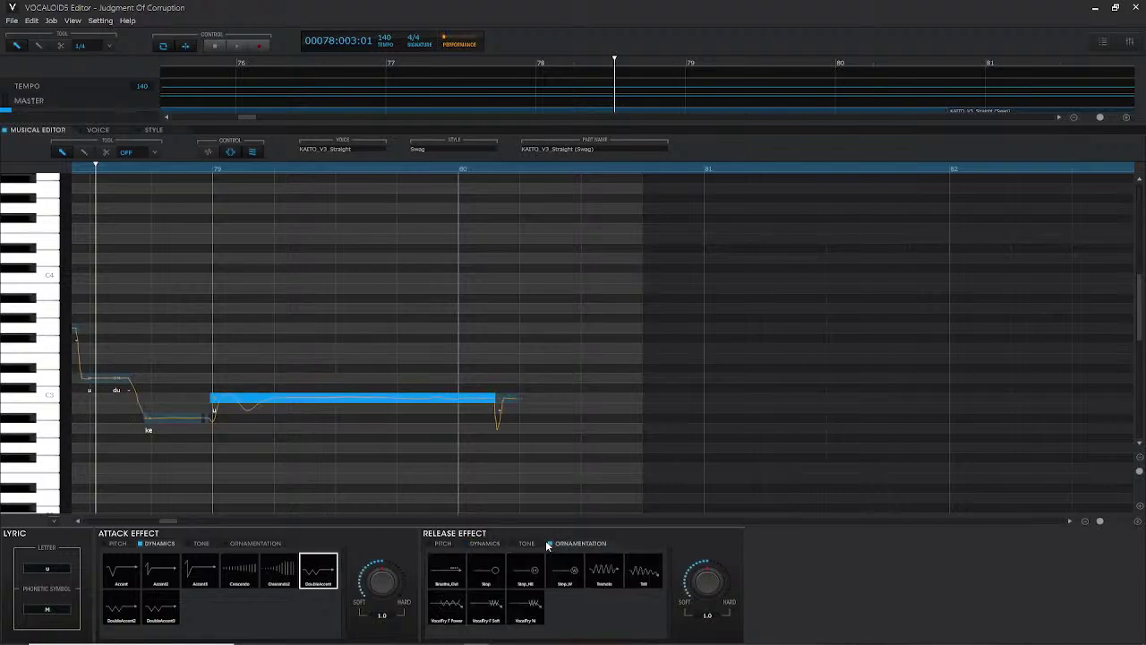
click(616, 577)
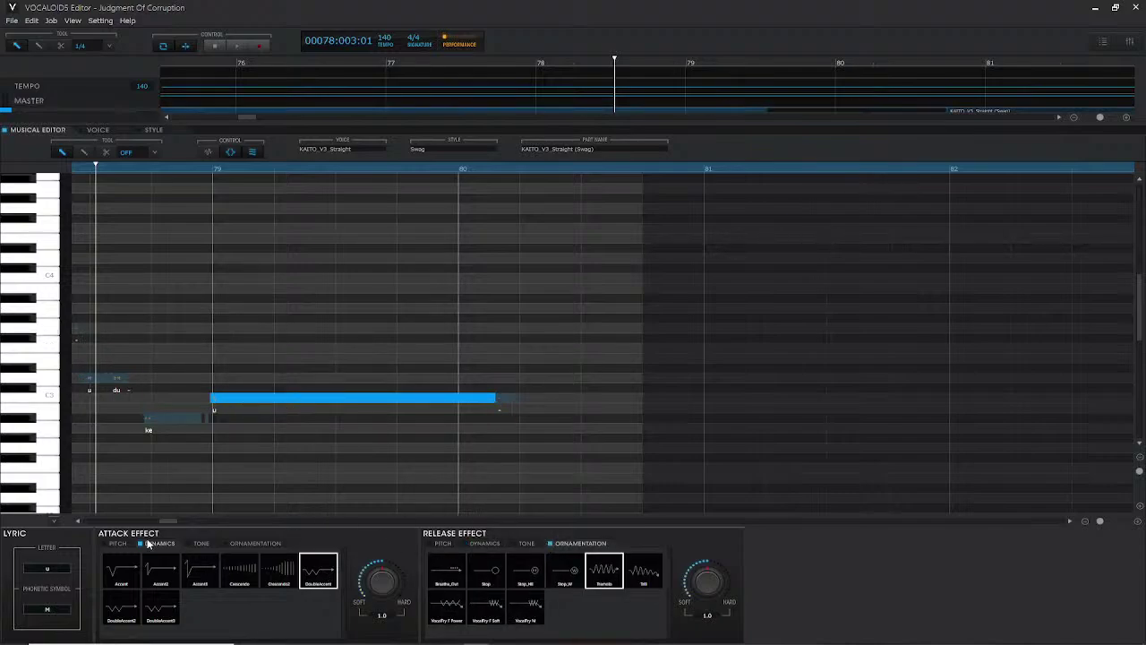
click(119, 544)
click(242, 577)
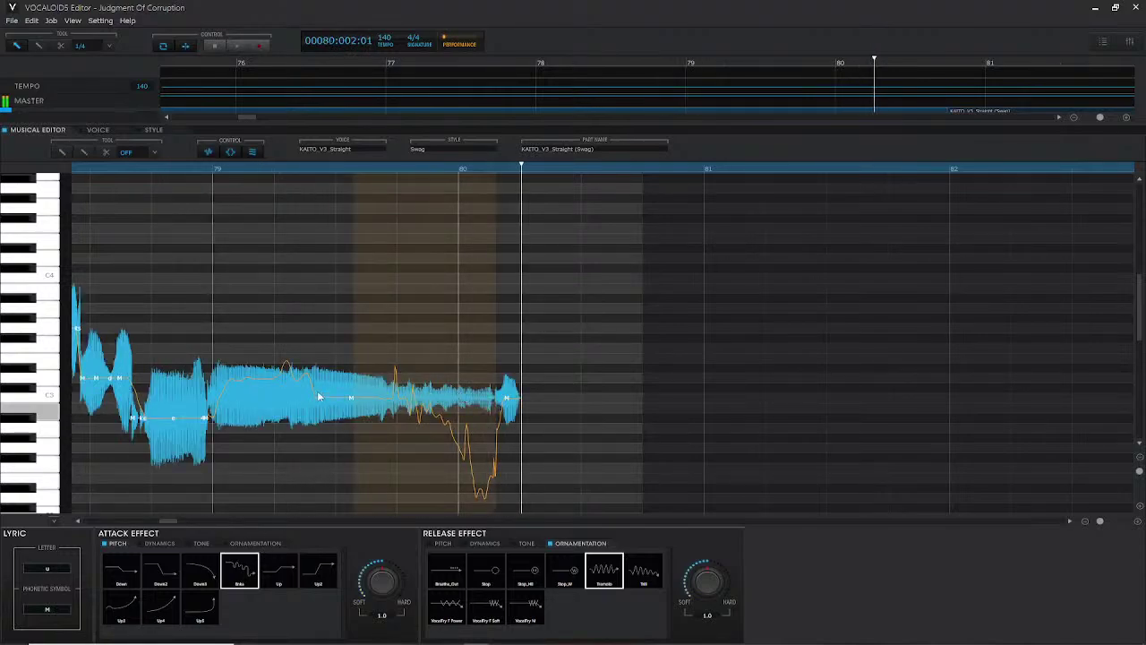
- Try attack and release intensities of 2.0 on the long note, play it from measure 78, and undo both intensity changes
drag(376, 403, 380, 363)
drag(393, 586, 437, 64)
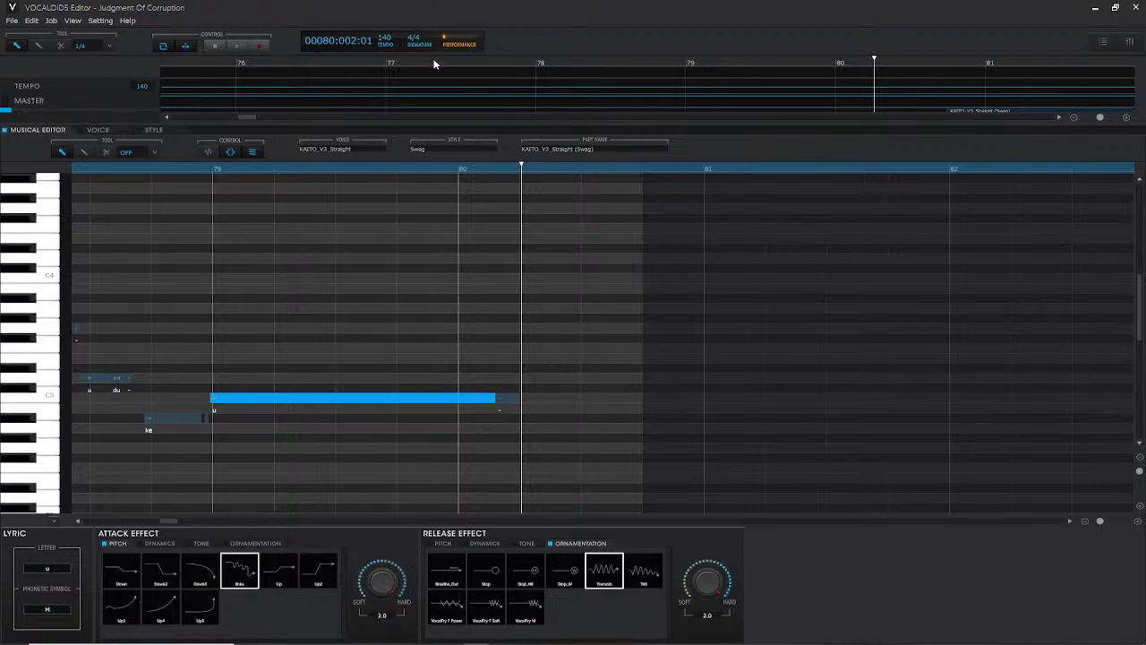
click(110, 166)
key(space)
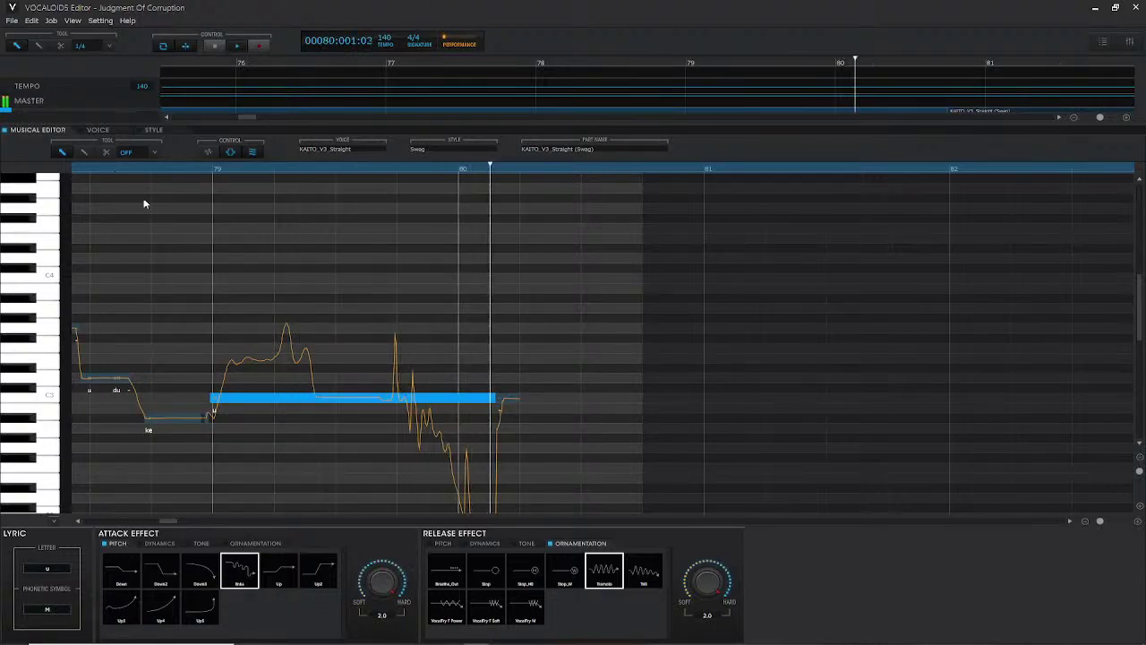
key(space)
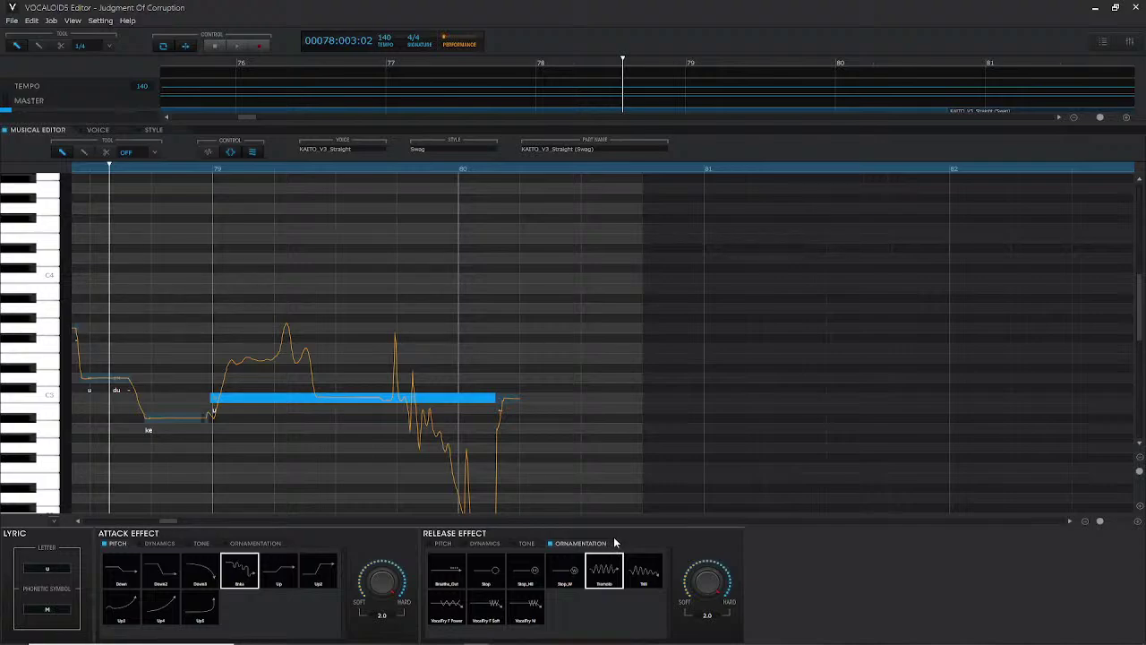
key(ctrl+z)
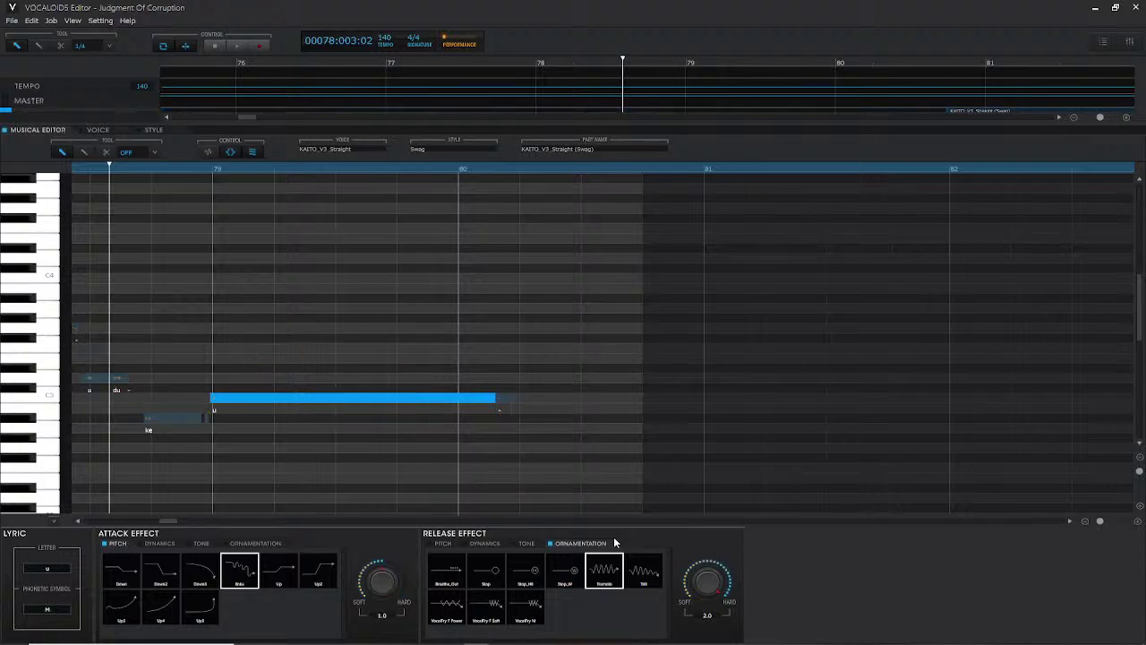
key(ctrl+z)
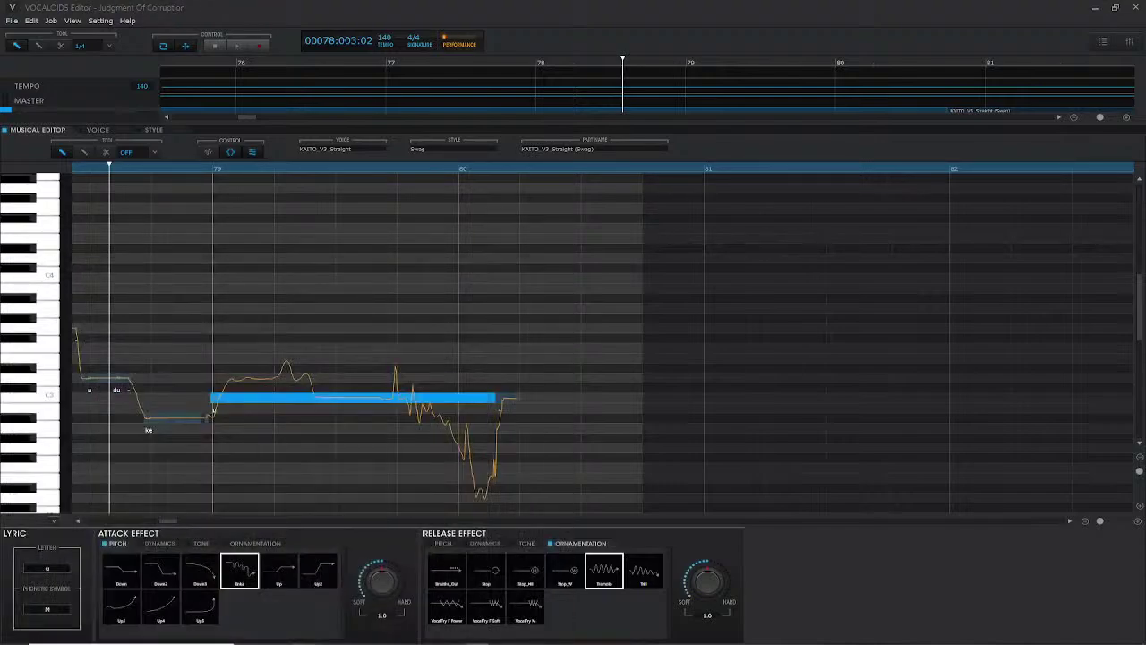
- Switch to File Explorer and open the Downloads folder of This PC
key(super+e)
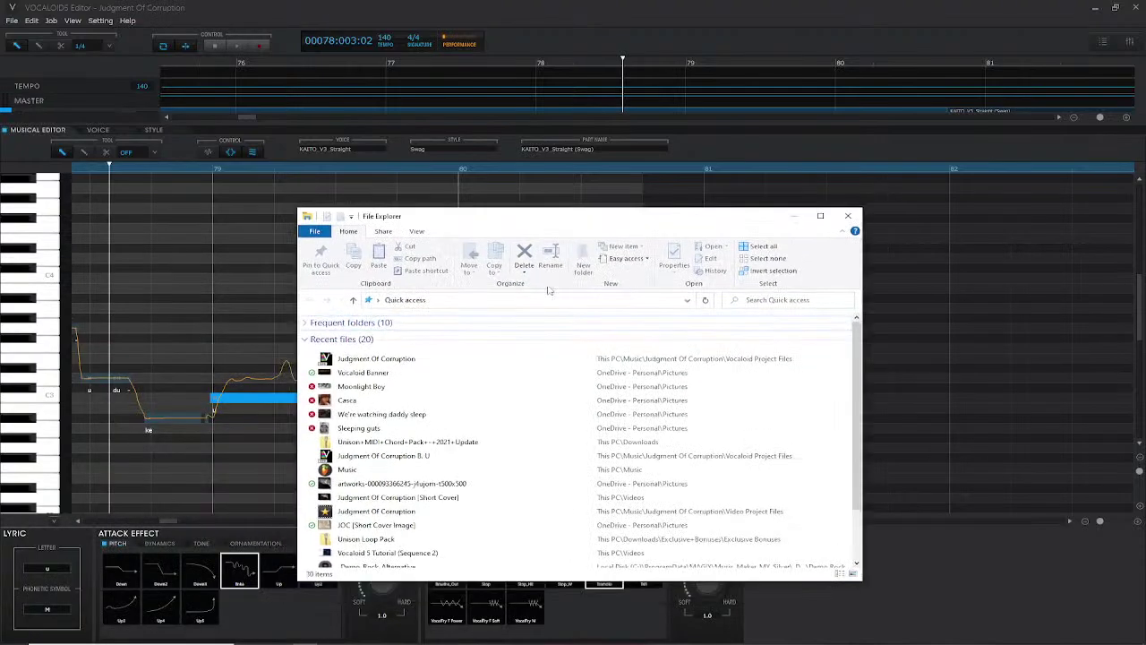
click(377, 300)
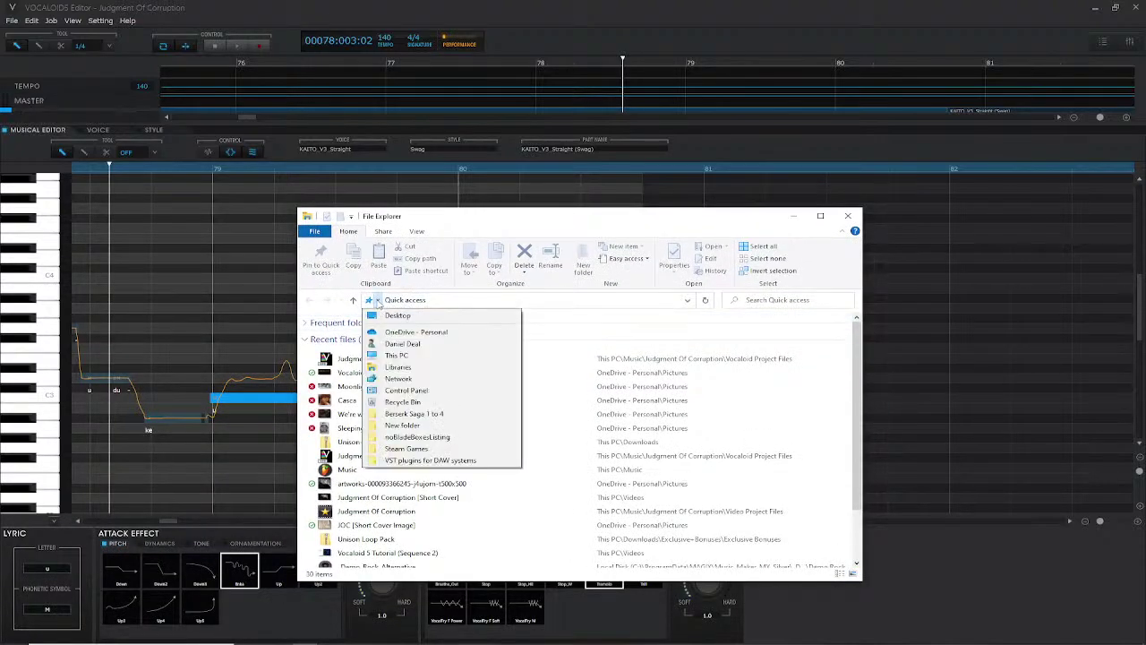
click(377, 300)
click(377, 300)
click(396, 355)
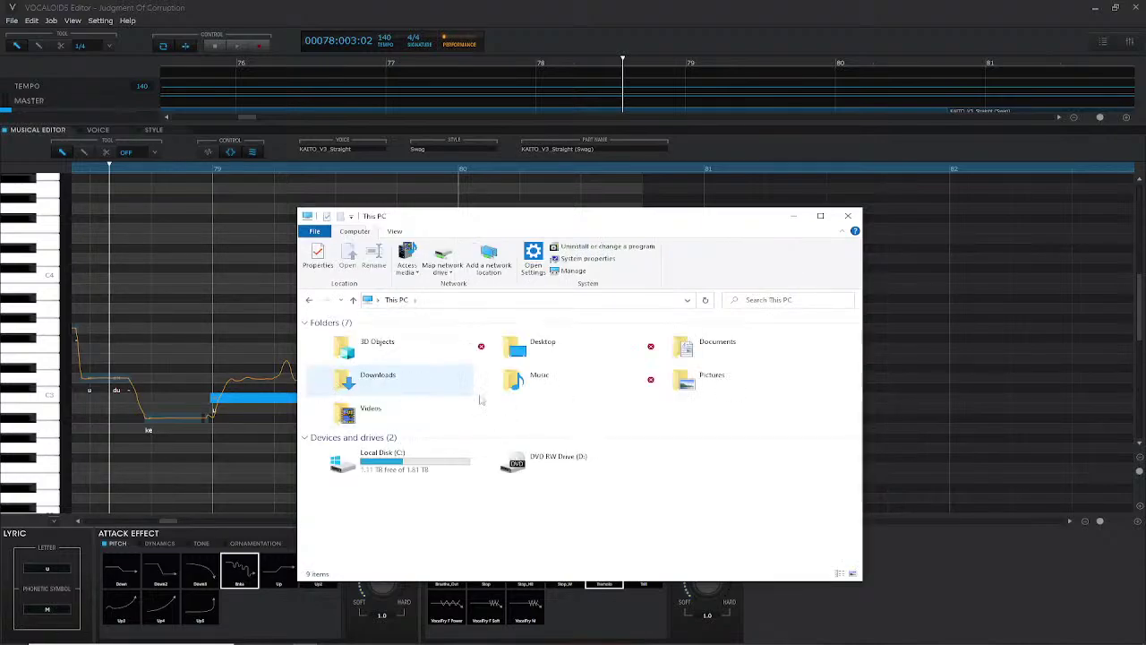
double_click(392, 378)
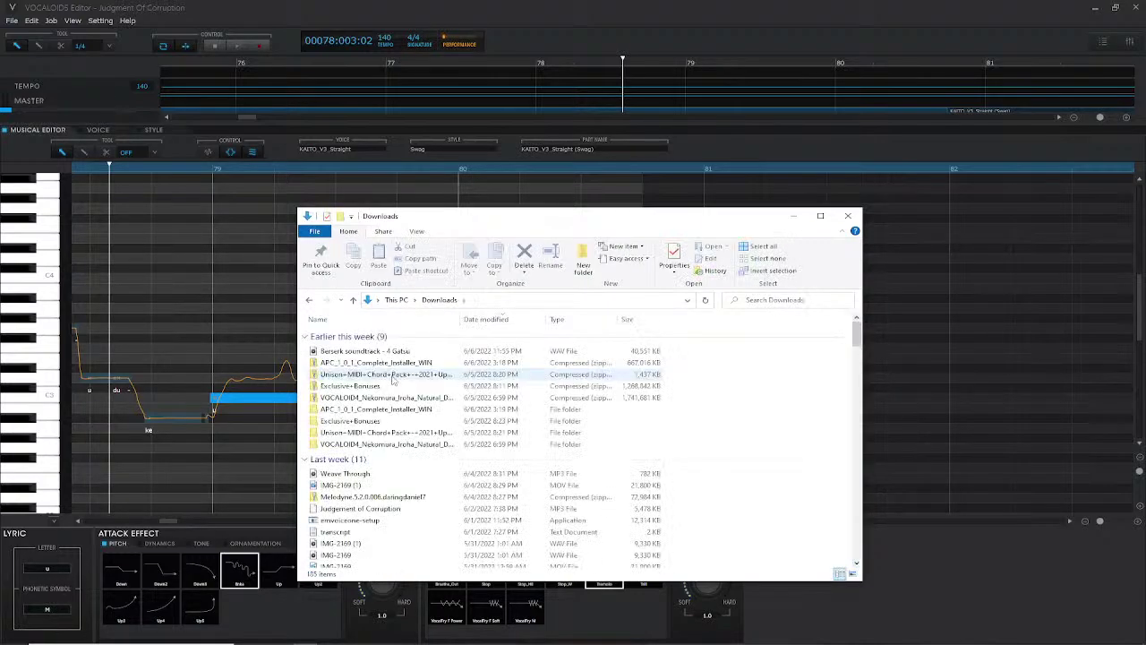
- Look inside the VOCALOID4_Nekomura_Iroha_Natural archive, including its Installer for Mac folder, and close File Explorer
click(418, 399)
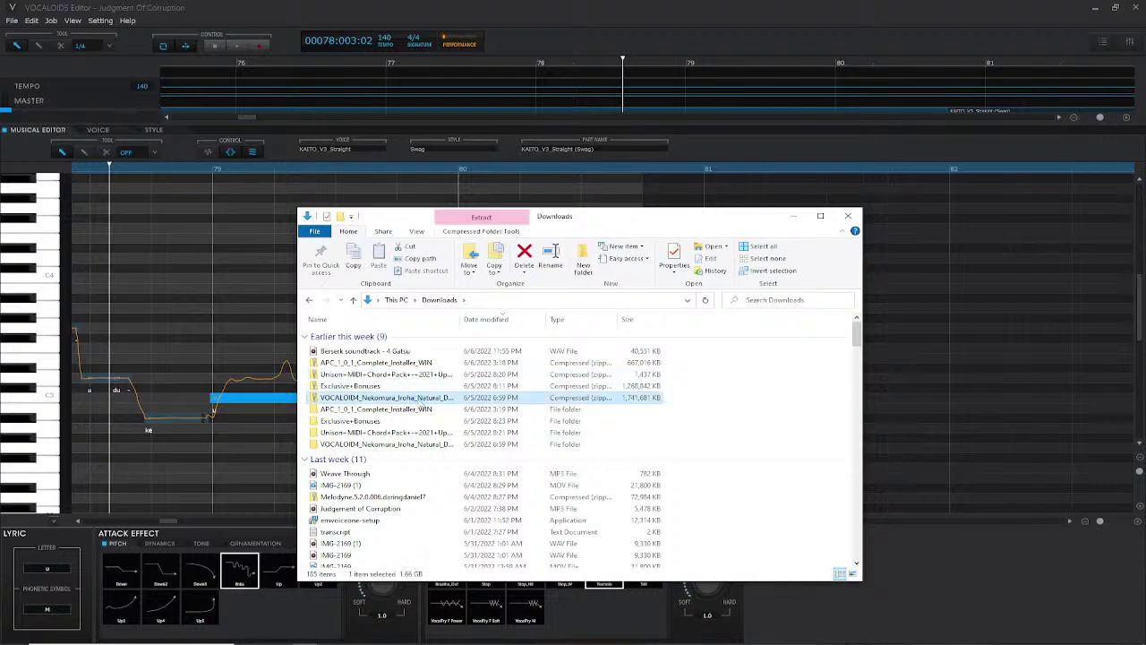
double_click(423, 405)
click(424, 340)
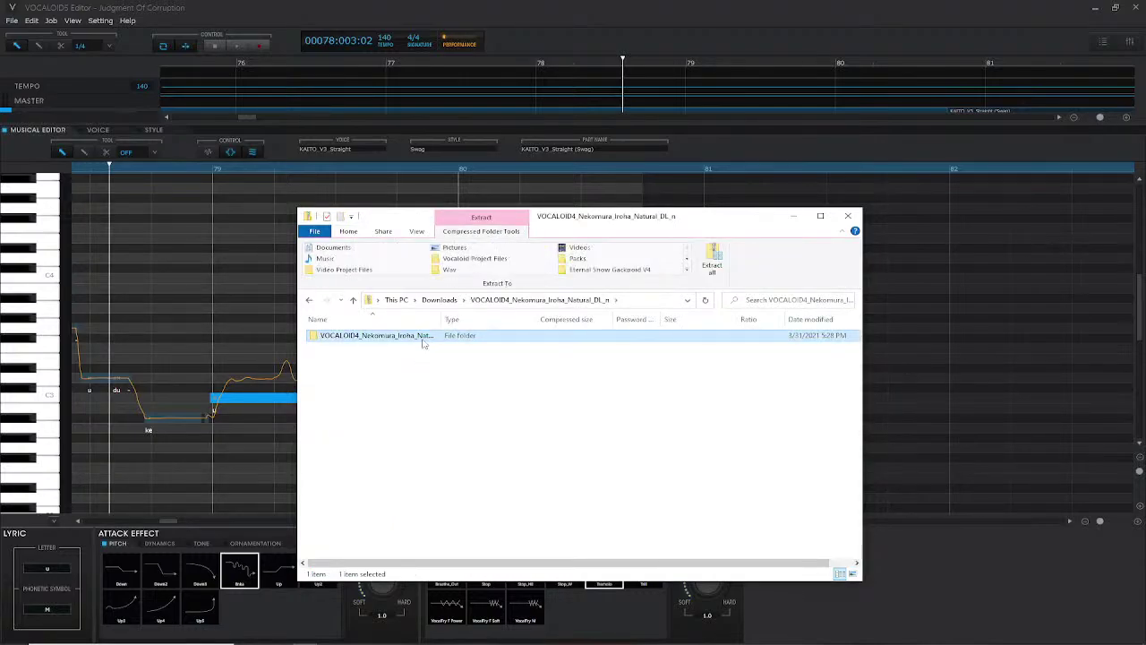
double_click(423, 342)
click(424, 342)
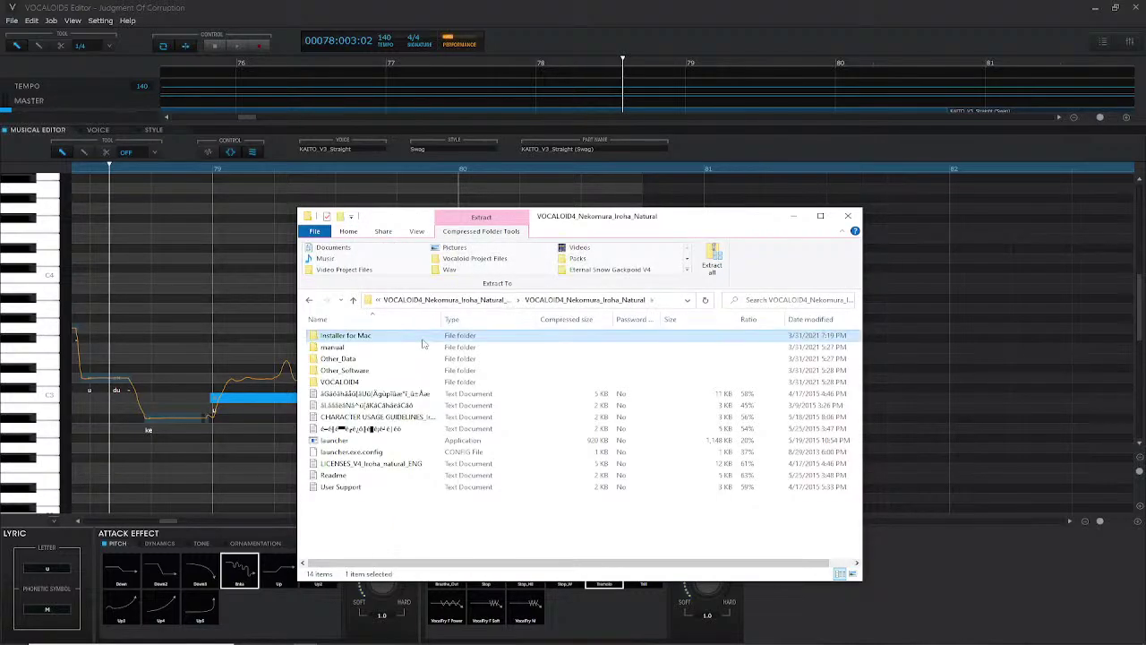
double_click(424, 342)
click(311, 301)
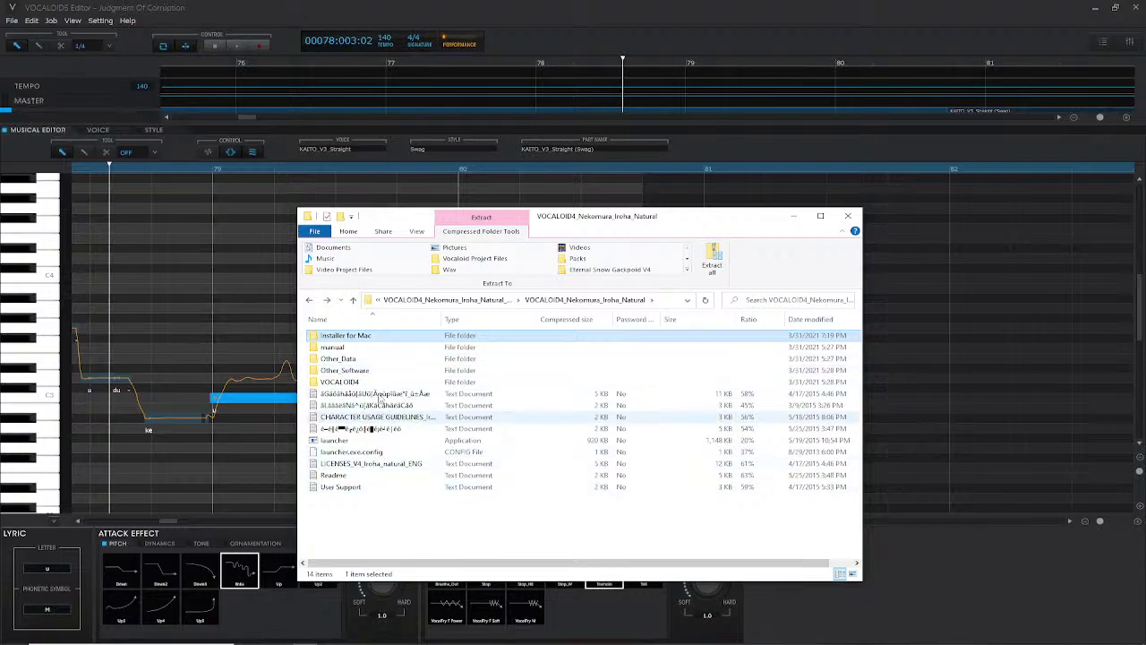
click(848, 216)
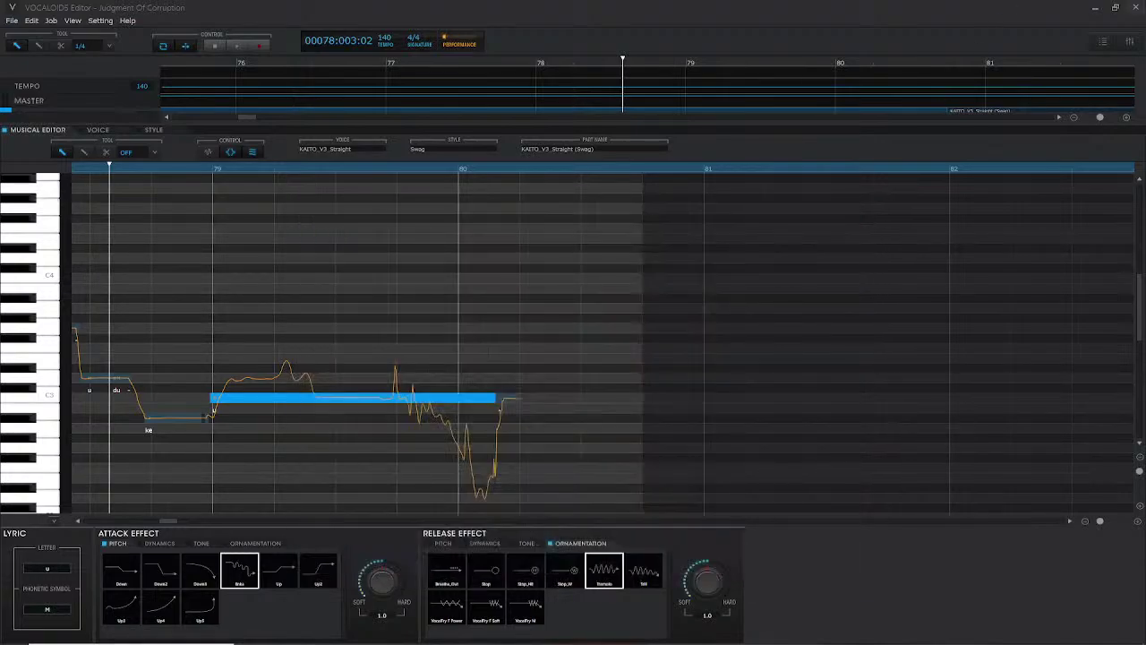
- Close the VOCALOID5 start window and the empty Untitled editor to get back to the desktop
click(971, 6)
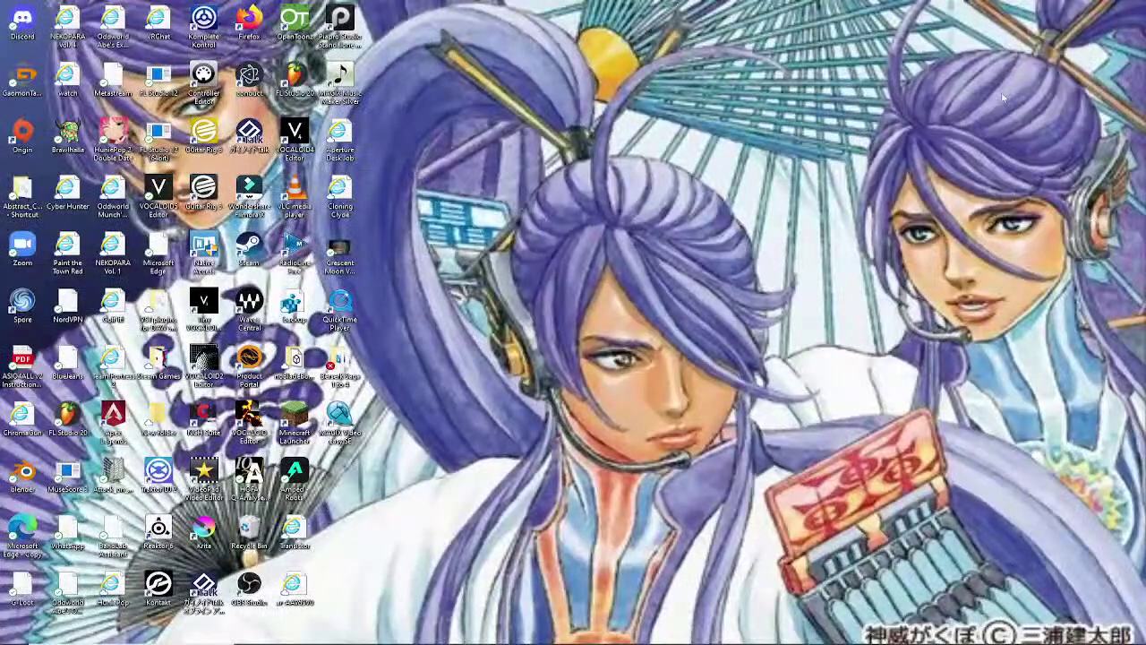
click(1132, 7)
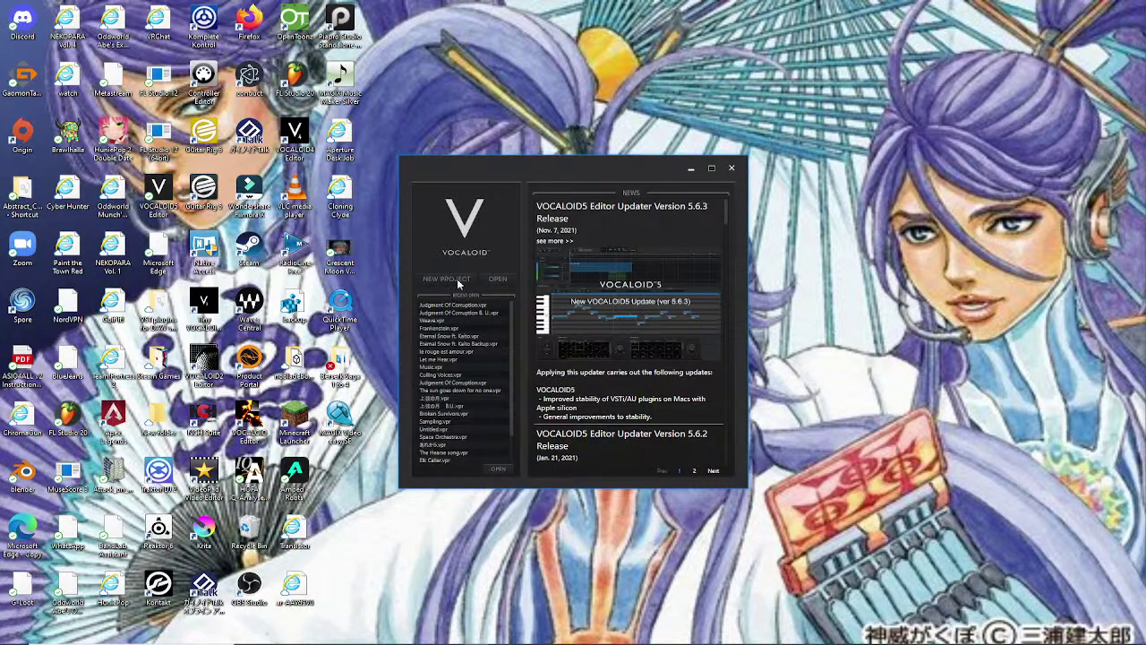
click(732, 168)
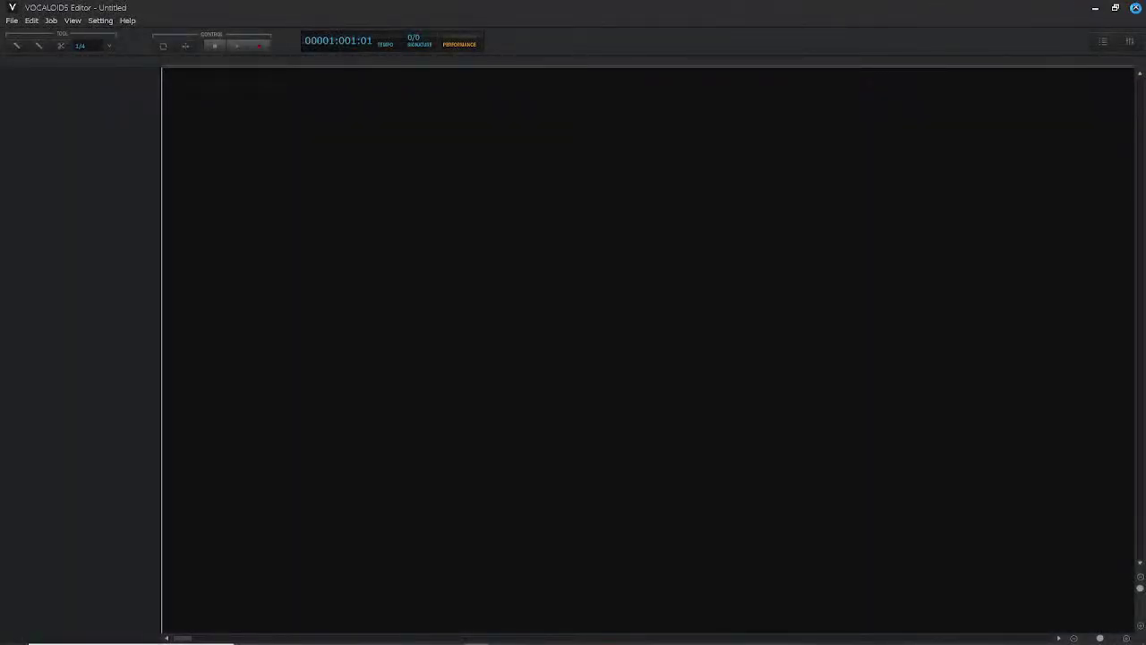
click(1136, 8)
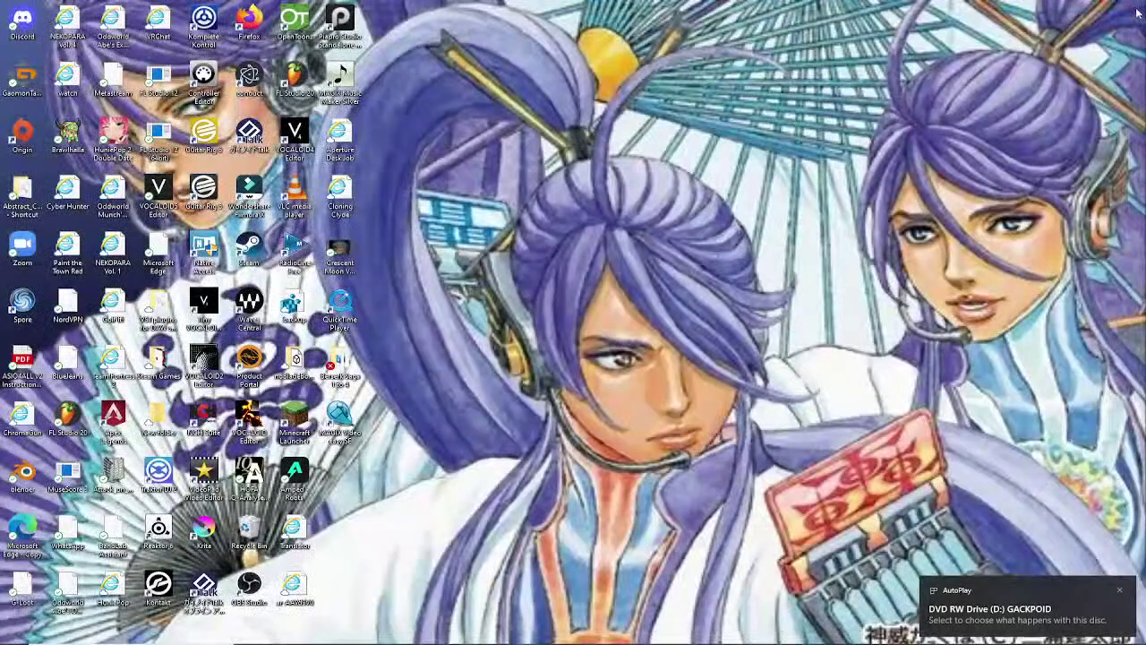
- Open the GACKPOID disc's files in File Explorer and move the window aside on the desktop
click(963, 617)
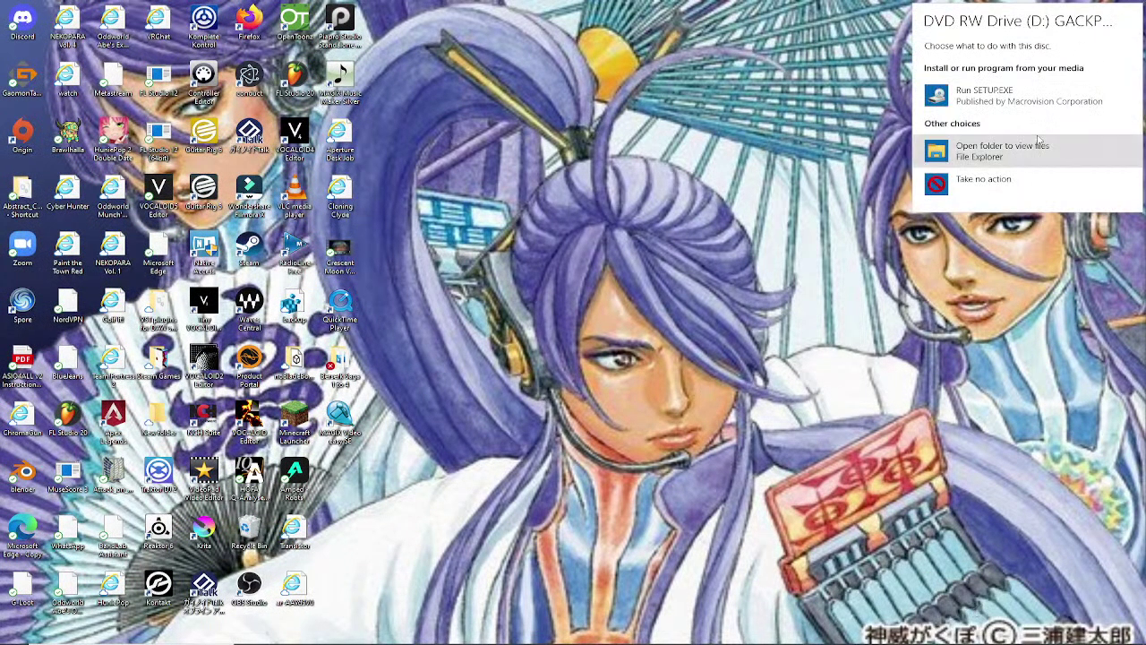
click(1034, 143)
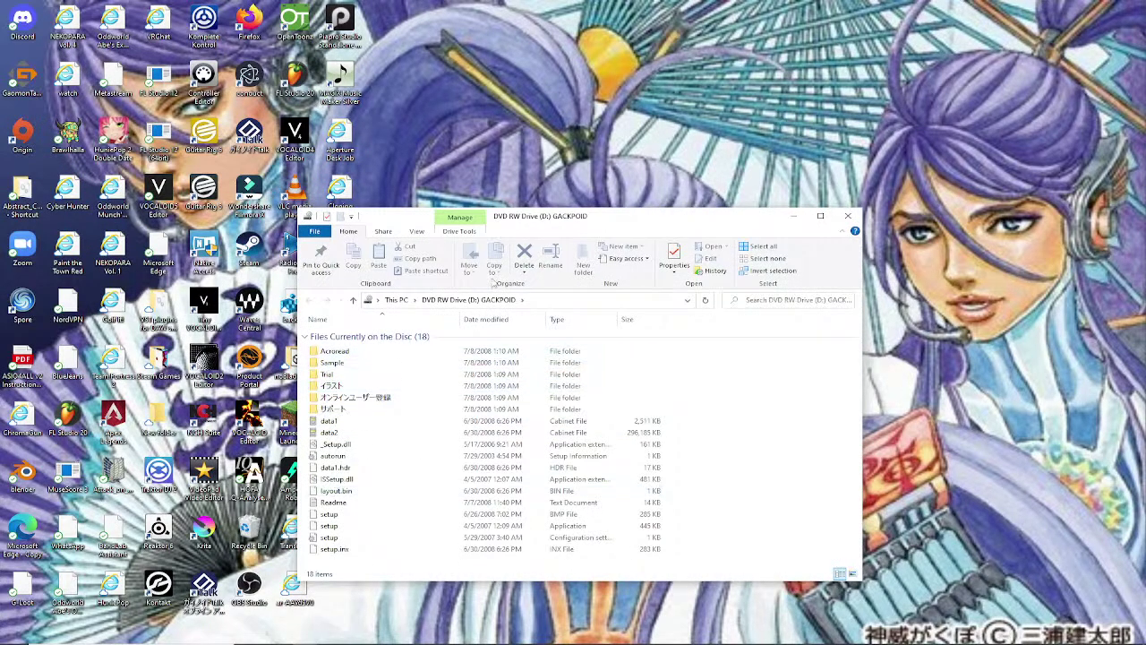
drag(613, 218, 774, 210)
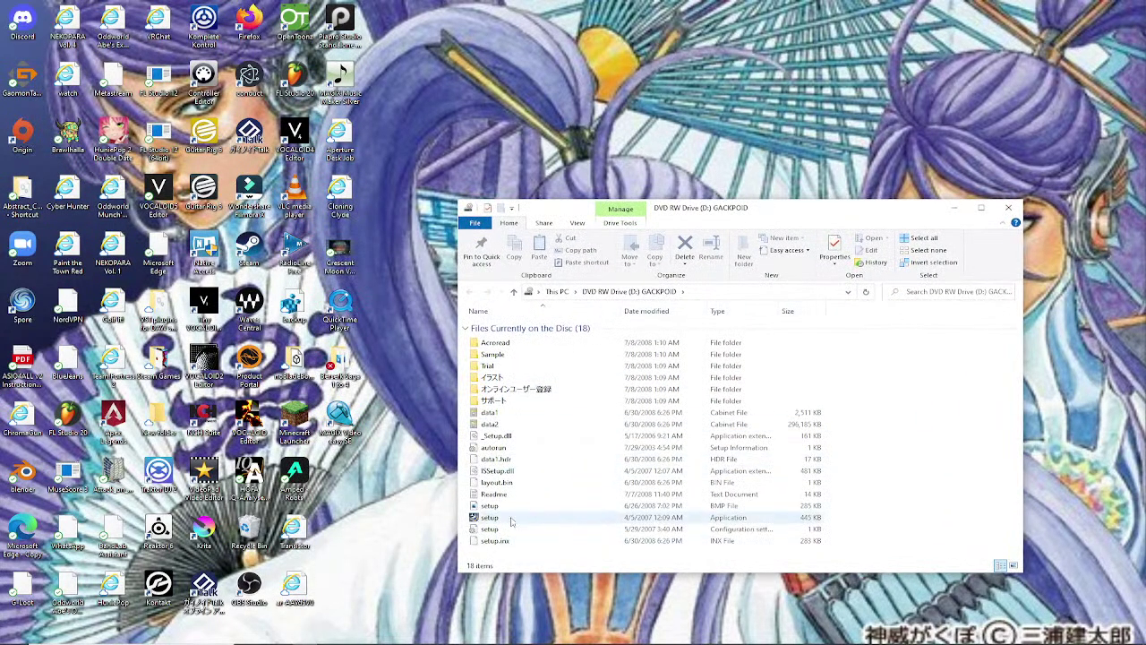
- Browse the Sample, Acroread and イラスト folders on the GACKPOID disc
double_click(524, 355)
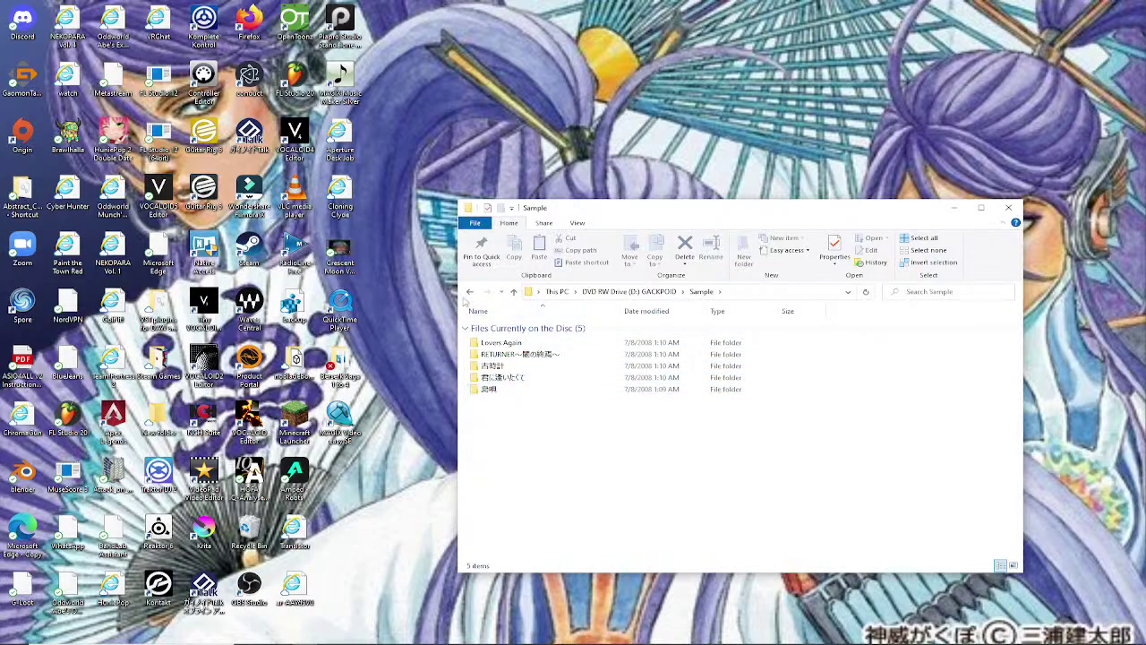
key(alt+Left)
click(549, 346)
double_click(548, 346)
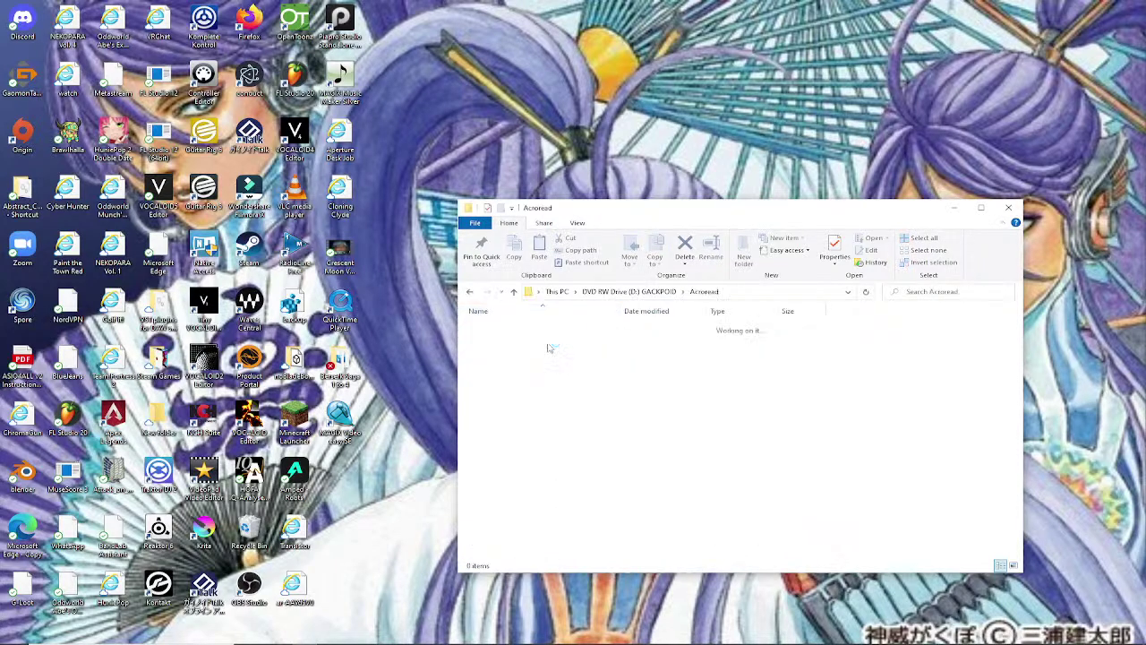
click(468, 295)
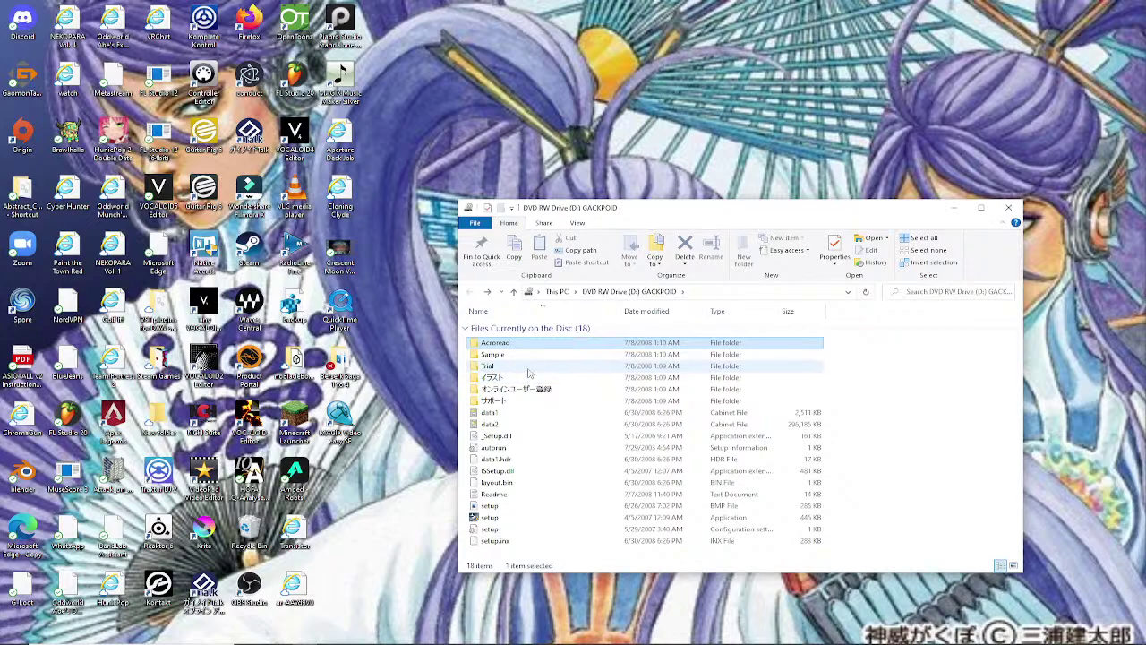
double_click(524, 377)
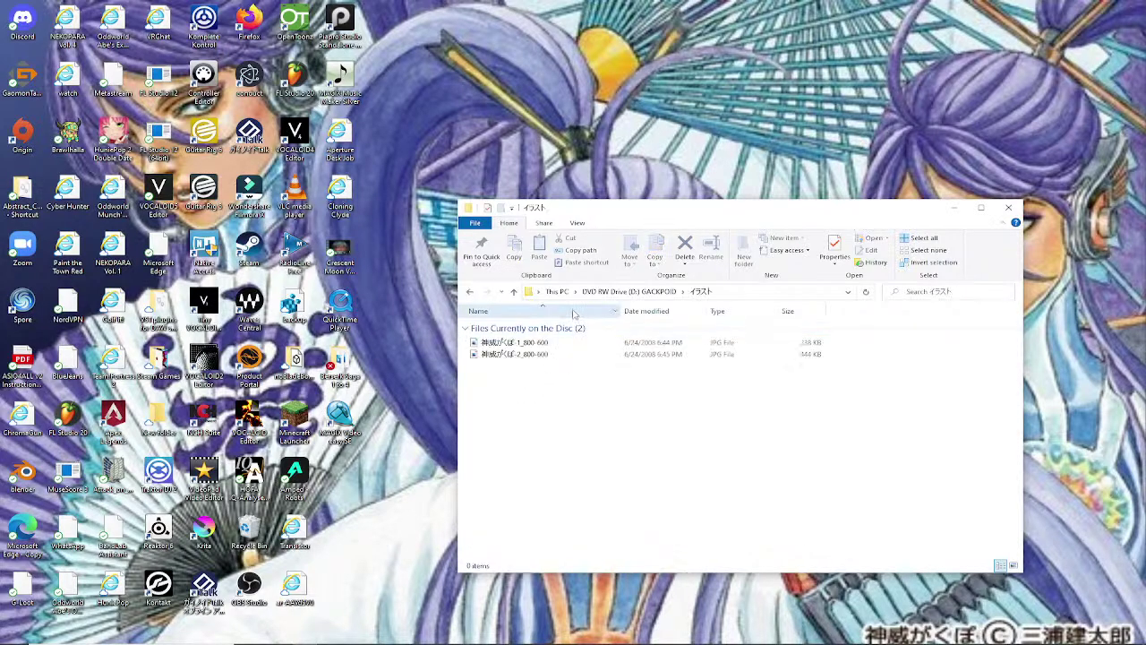
- Look inside the オンラインユーザー登録 folder on the GACKPOID disc and close File Explorer
click(468, 292)
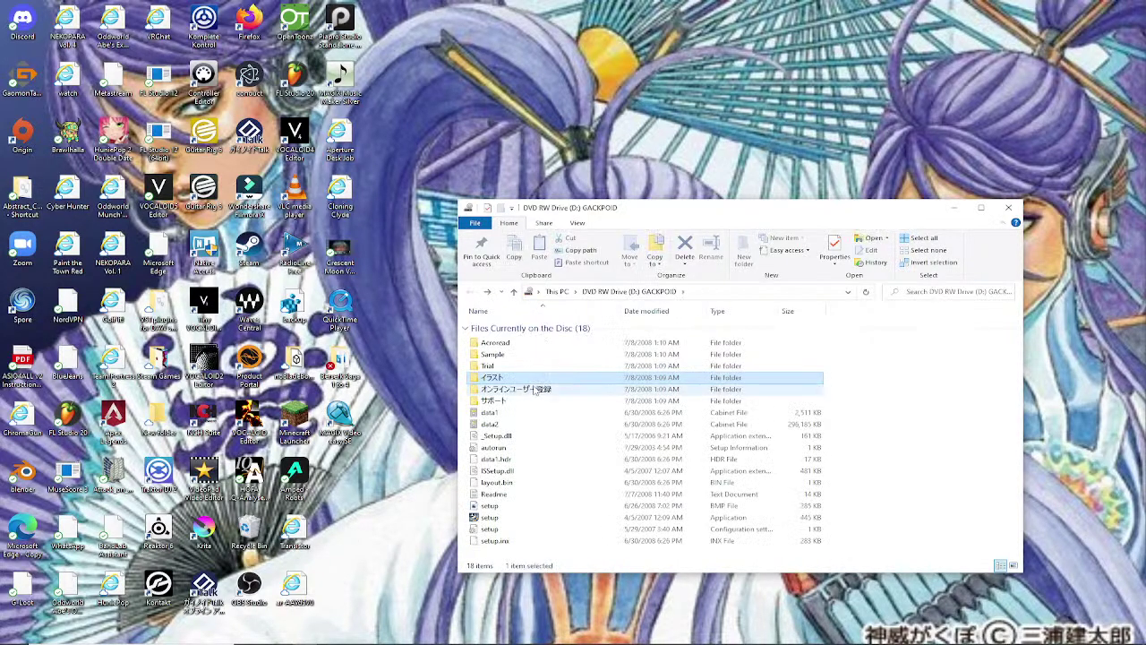
double_click(530, 389)
click(468, 292)
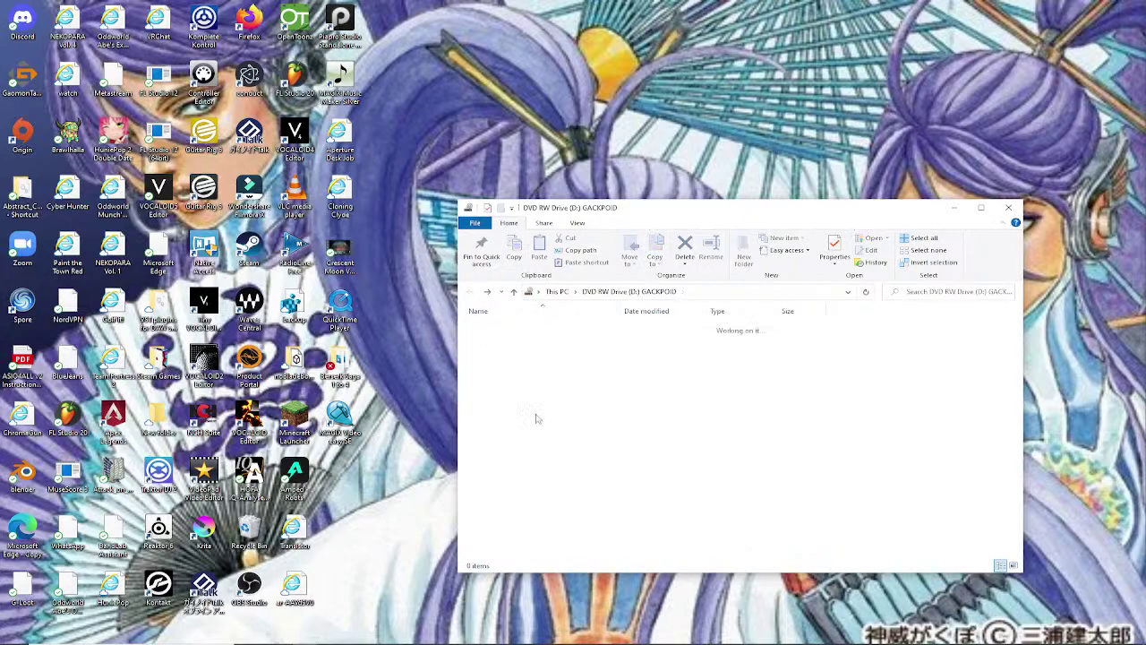
double_click(541, 396)
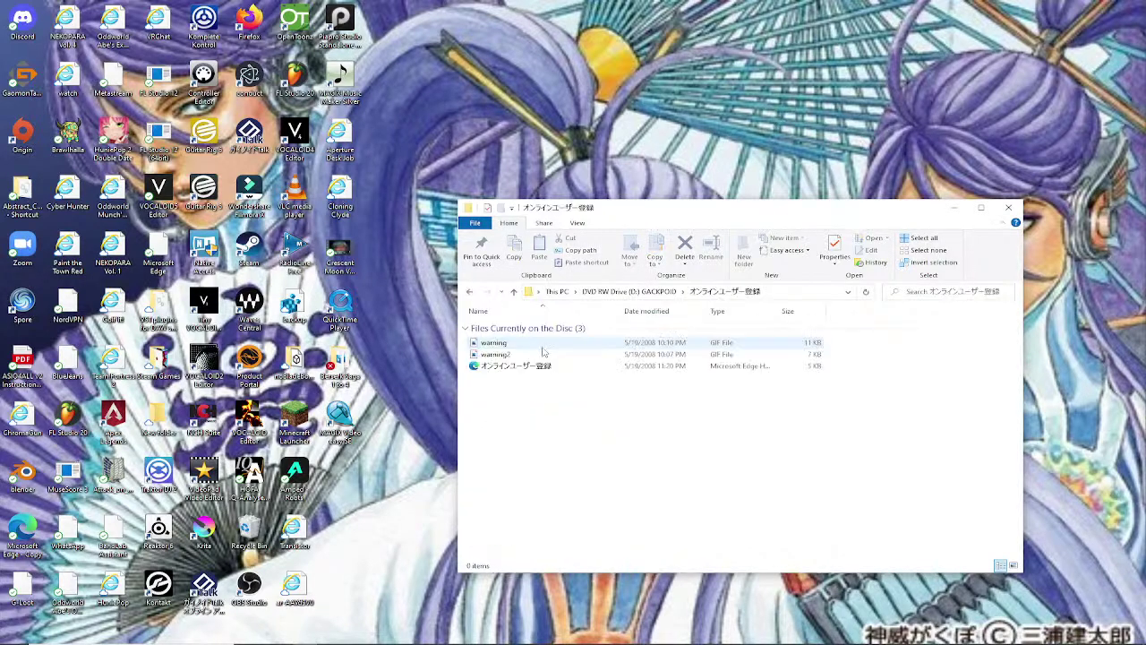
click(469, 293)
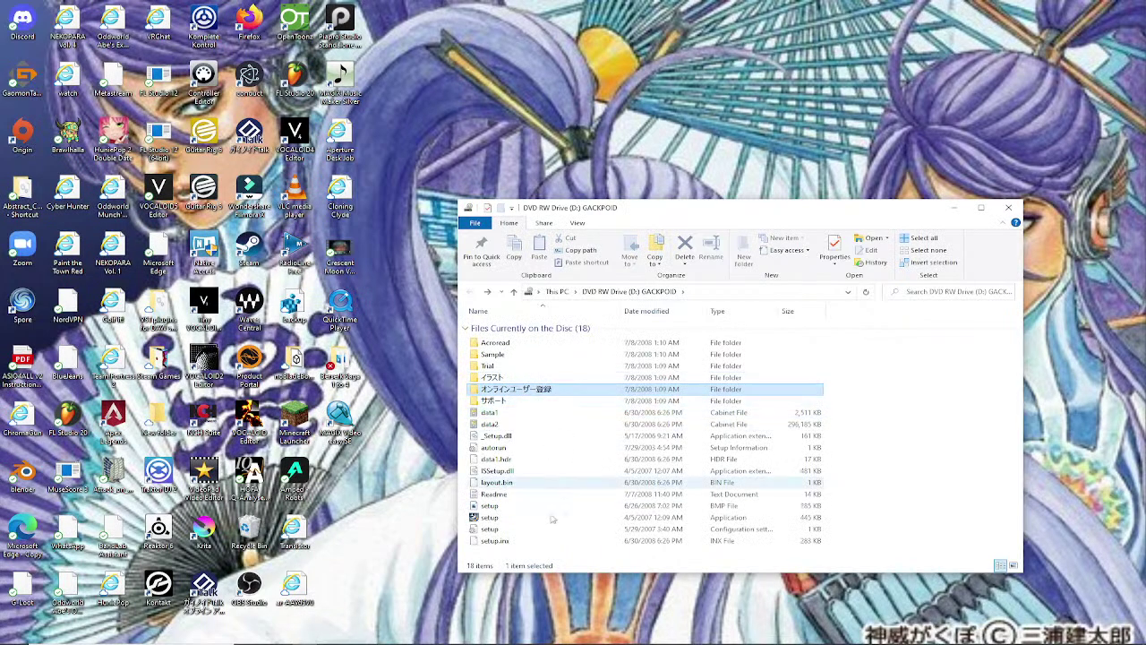
click(1006, 208)
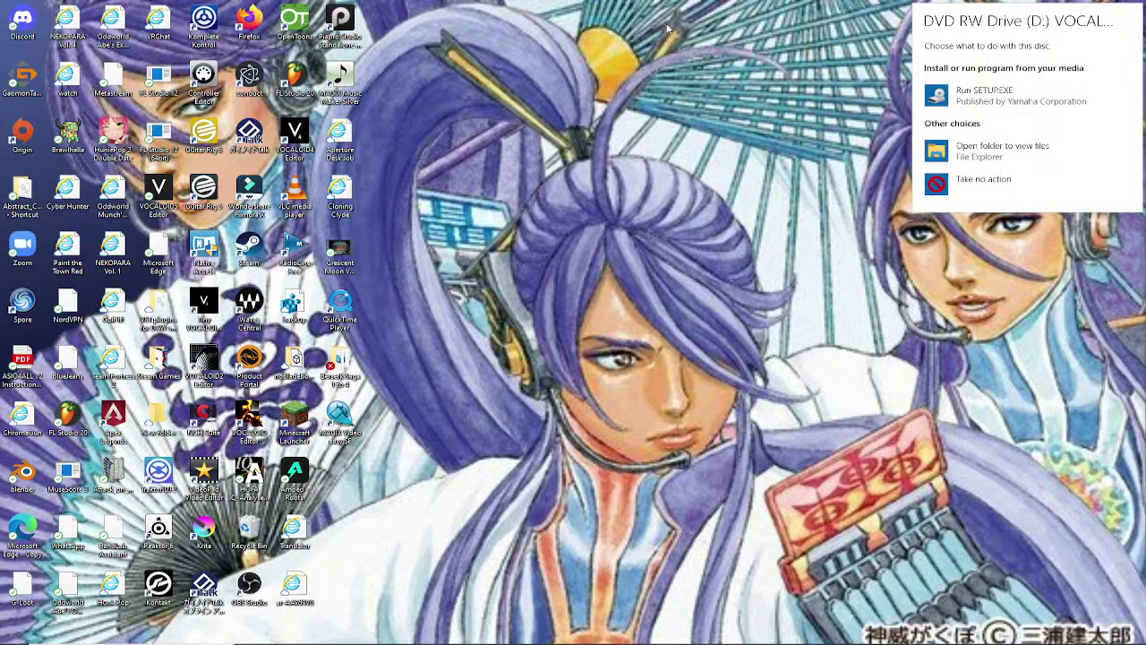
- Open the VOCALOID4_GACKPOID_POWER disc's files and look through the breath samples in its BreathWav folder
click(1019, 159)
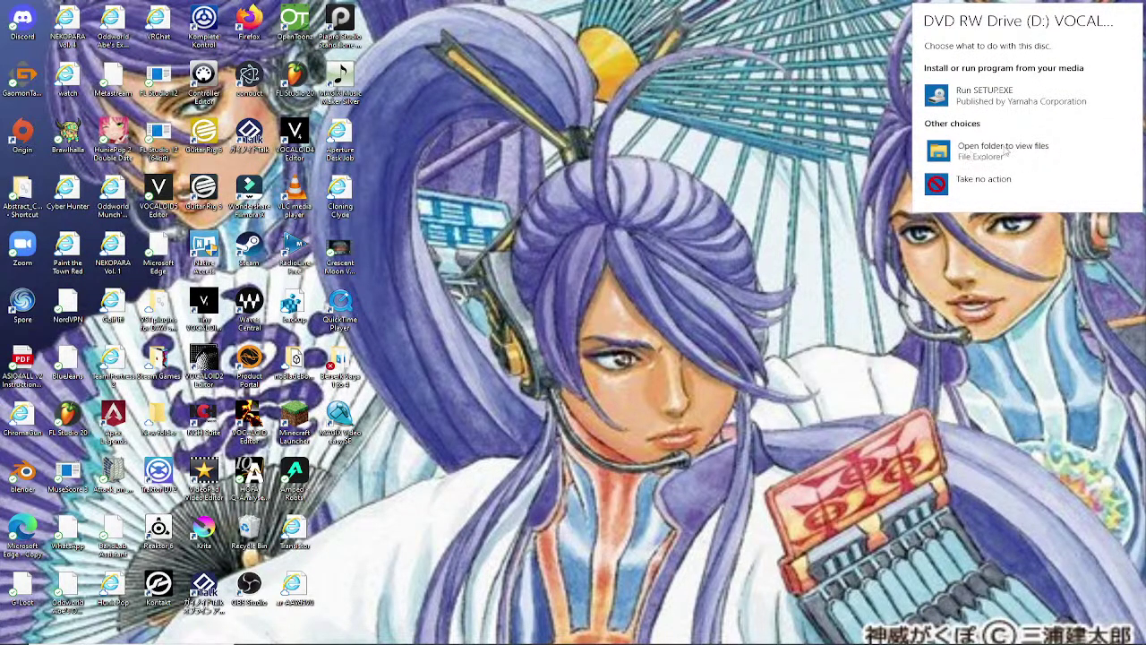
click(1004, 149)
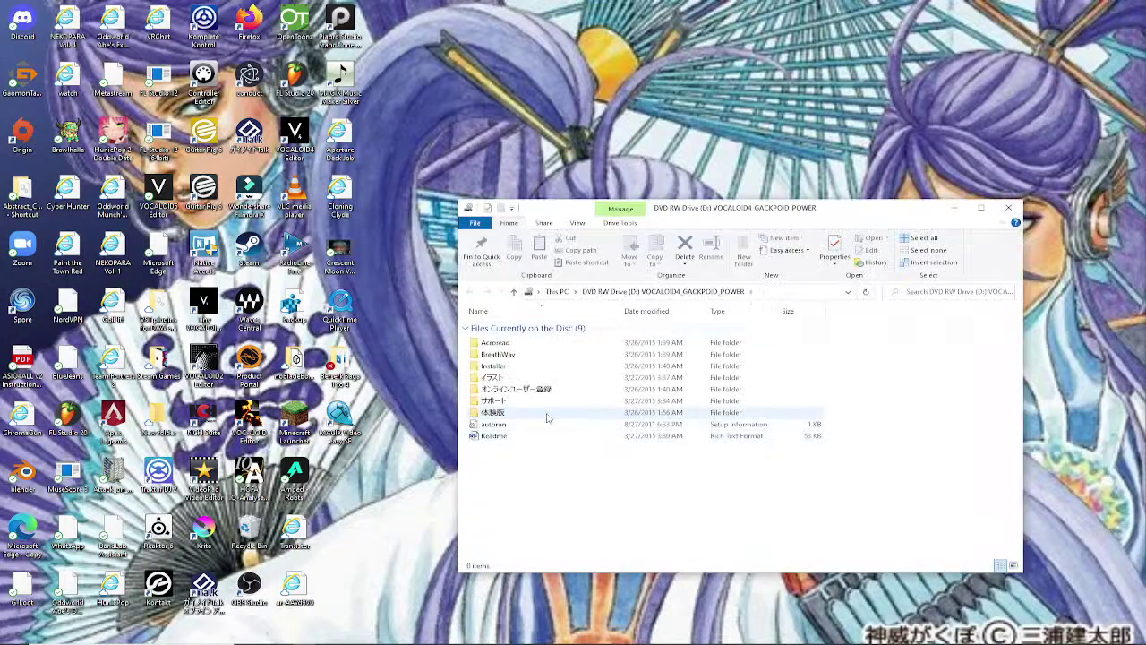
double_click(548, 356)
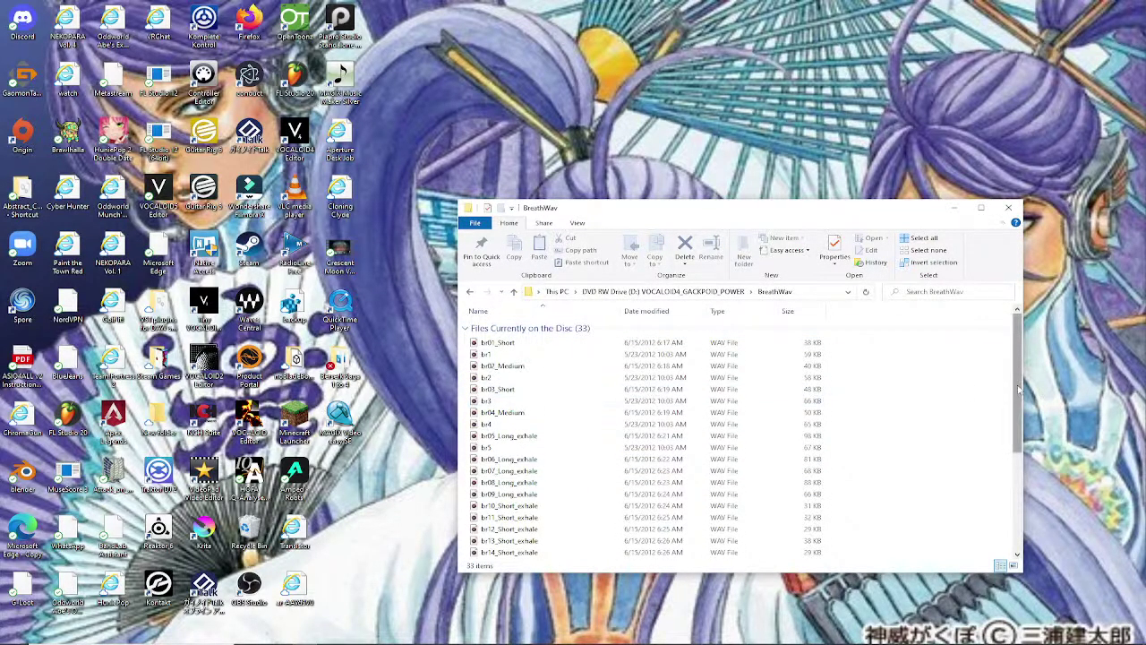
drag(1019, 389, 1022, 502)
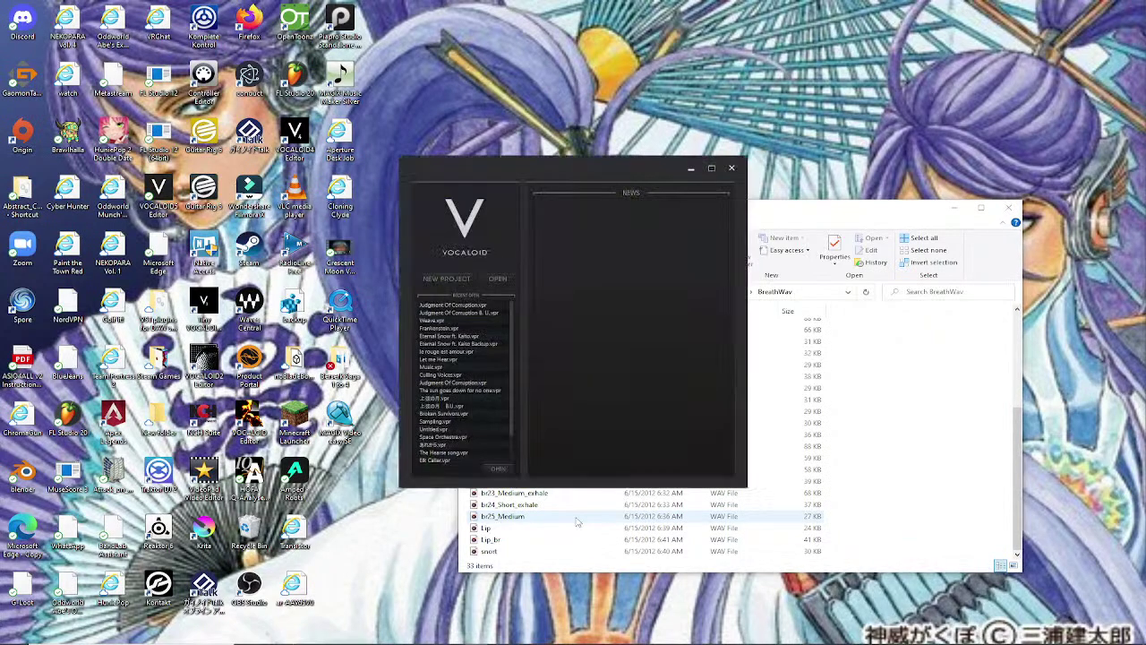
- Create a new VOCALOID5 project, enlarge the track area above the media browser and add an audio track
click(452, 280)
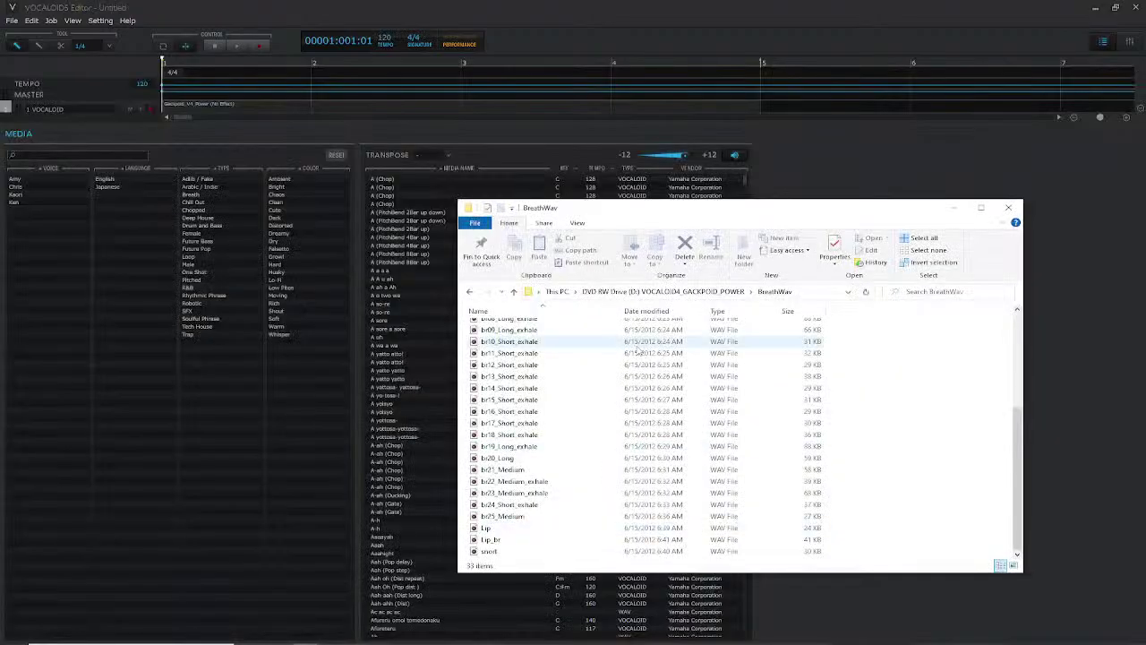
click(330, 114)
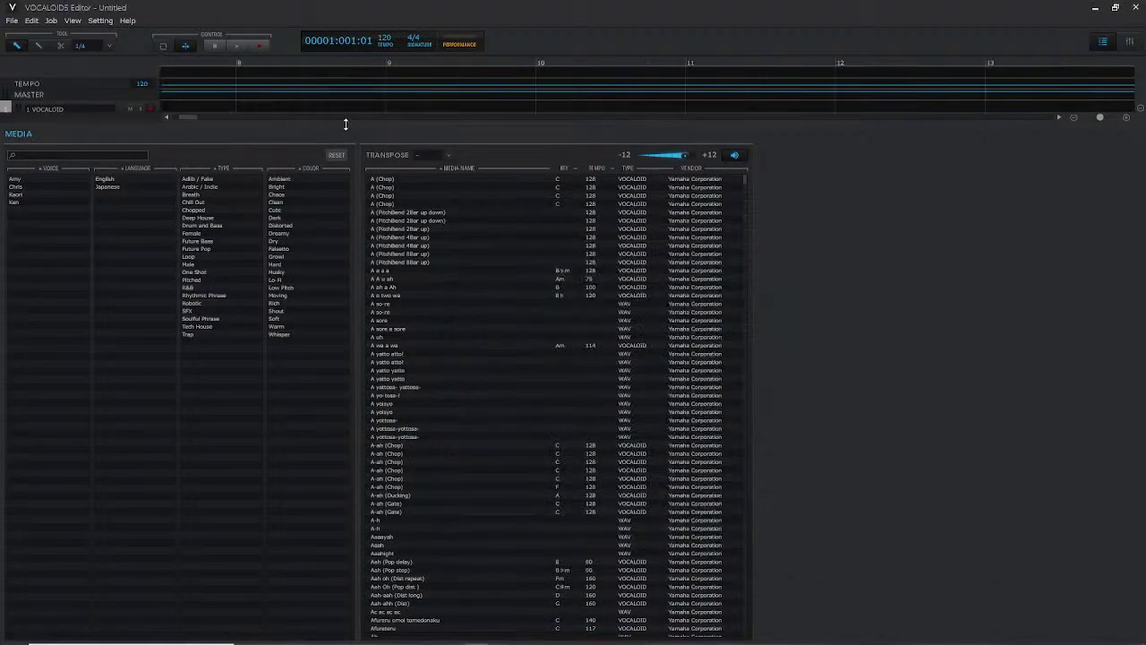
drag(347, 123, 371, 295)
drag(183, 288, 145, 263)
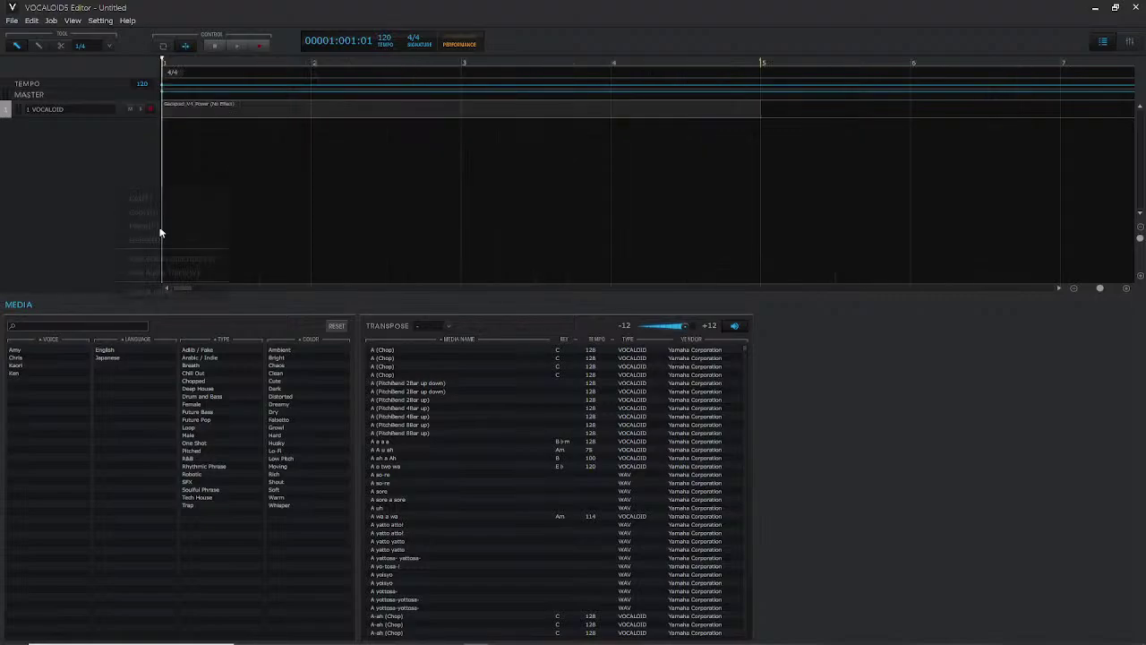
right_click(154, 285)
click(166, 272)
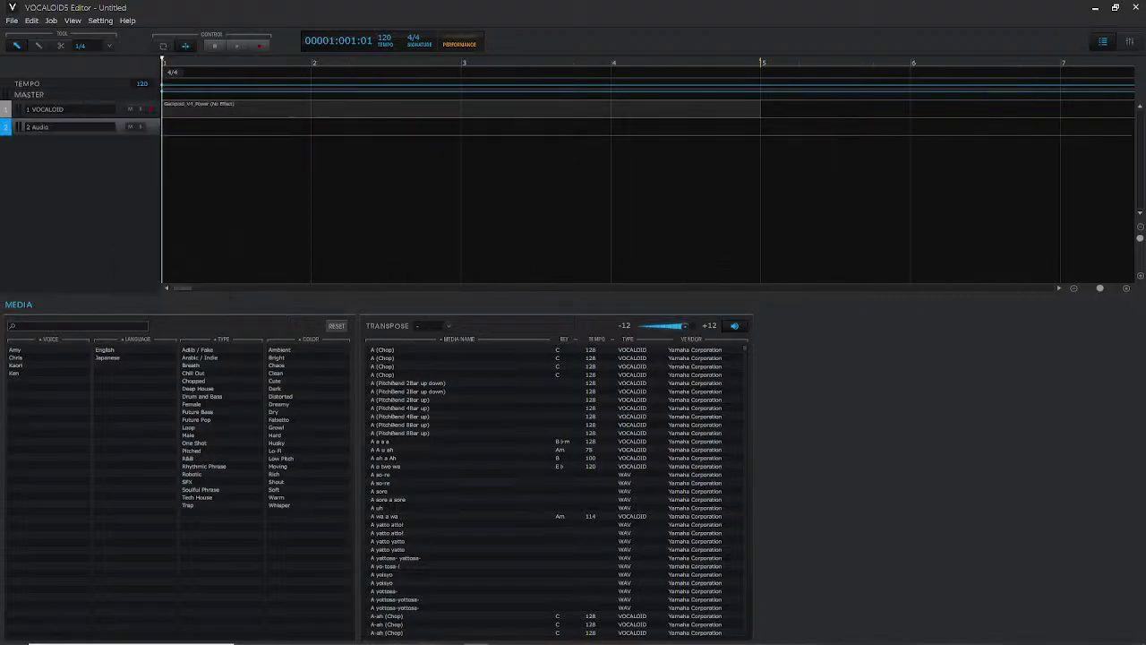
- Expand the audio track's height and place br01_Short from the BreathWav folder at measure 1
key(alt+Tab)
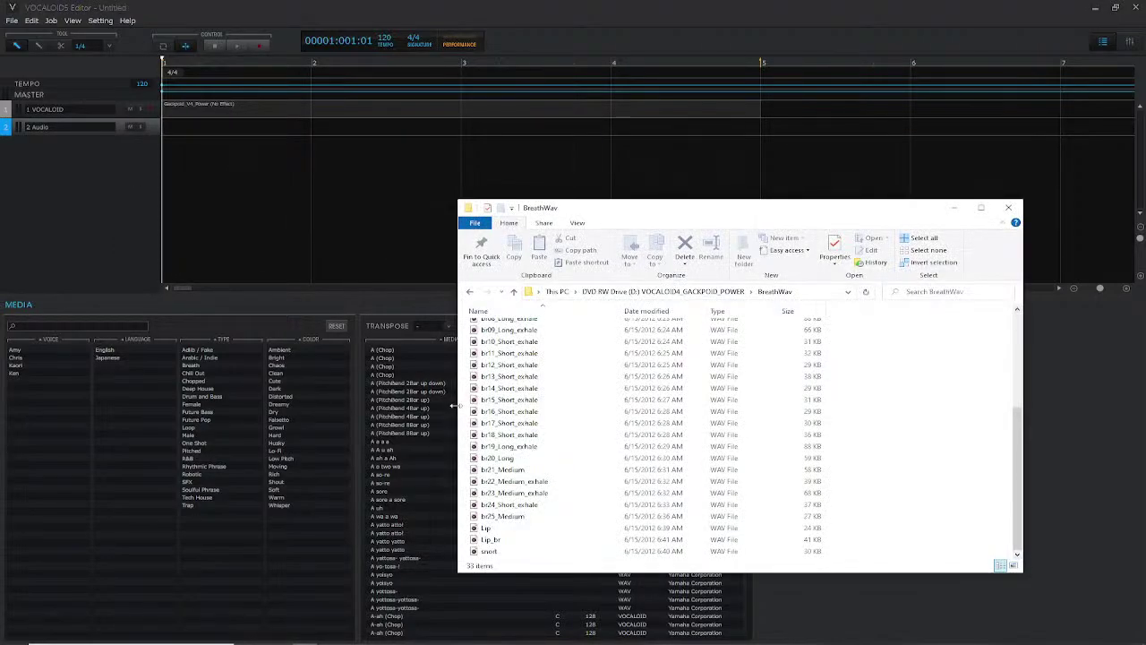
click(86, 139)
click(88, 133)
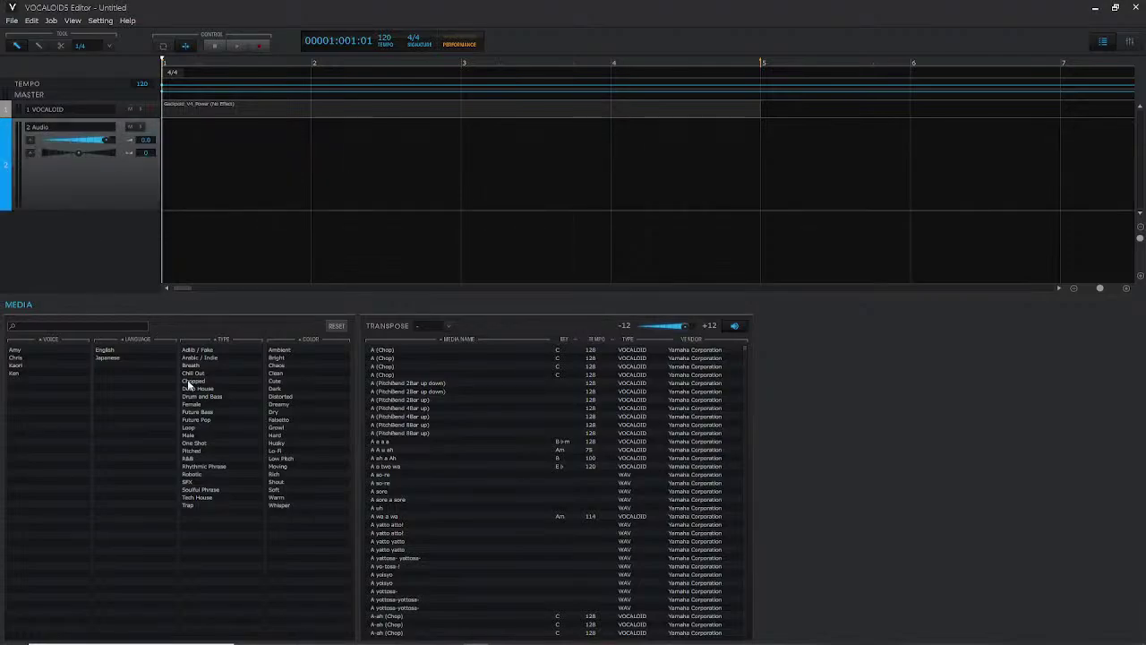
key(alt+Tab)
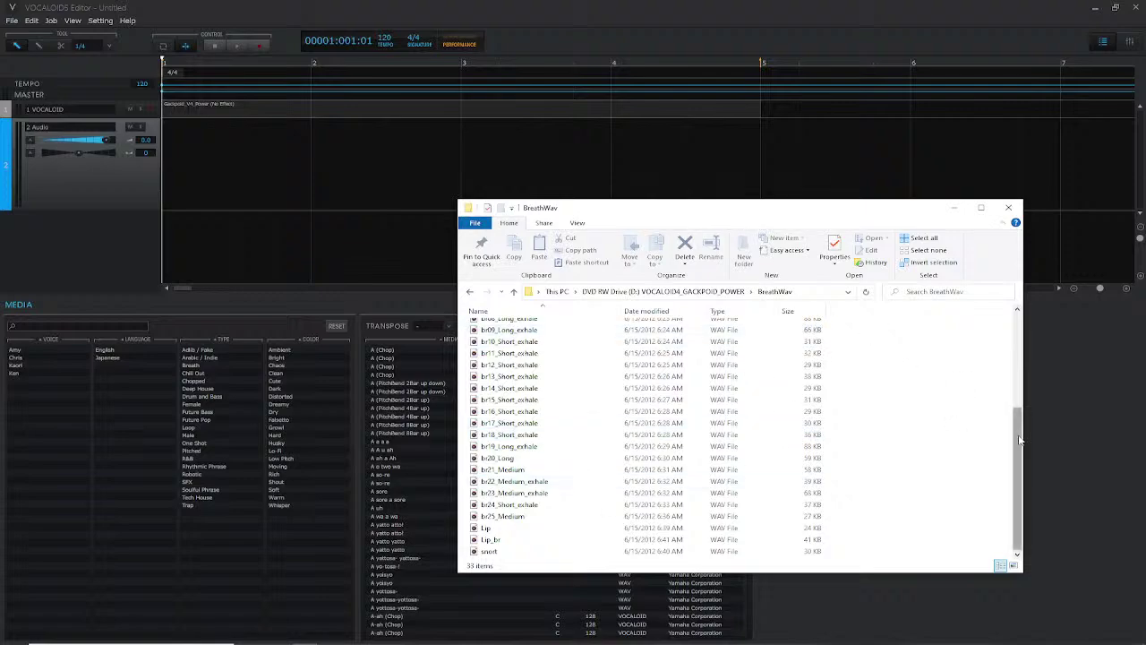
drag(1017, 436, 1018, 342)
click(555, 345)
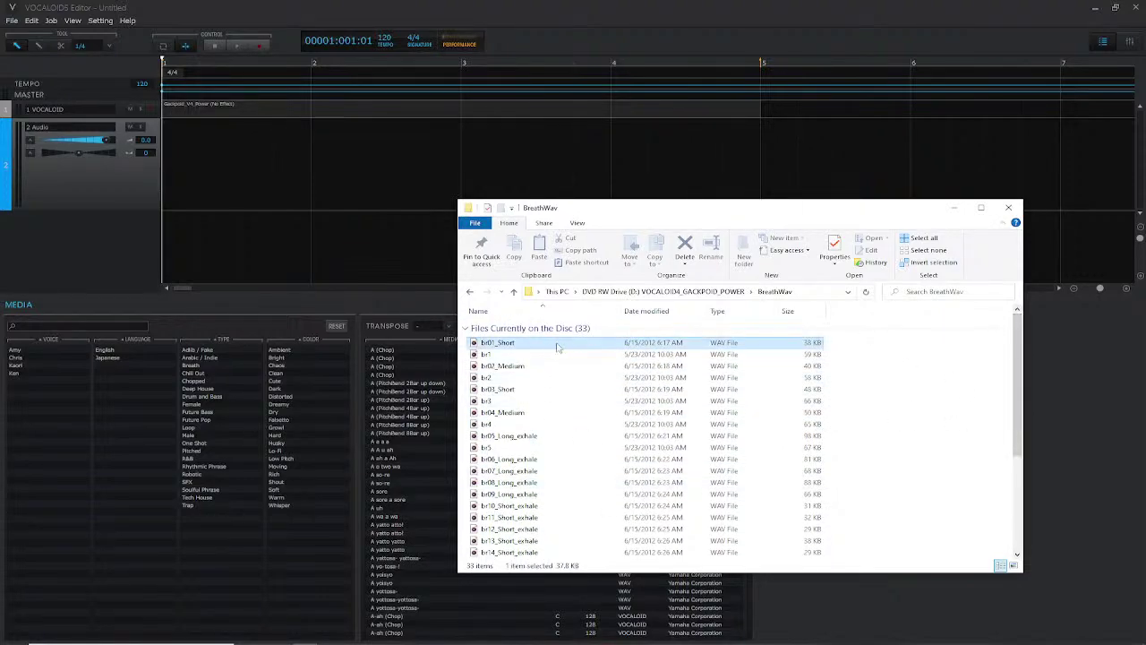
drag(449, 338, 111, 172)
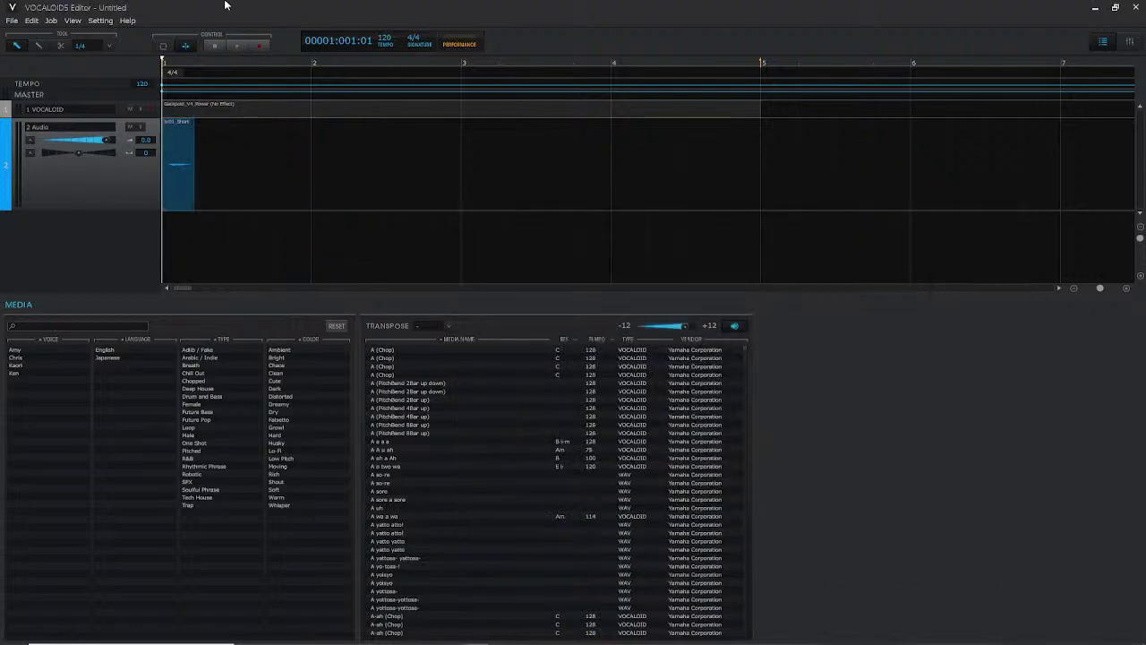
- Set the snap grid to 1/1 and play the project from the start
click(108, 47)
click(99, 55)
key(space)
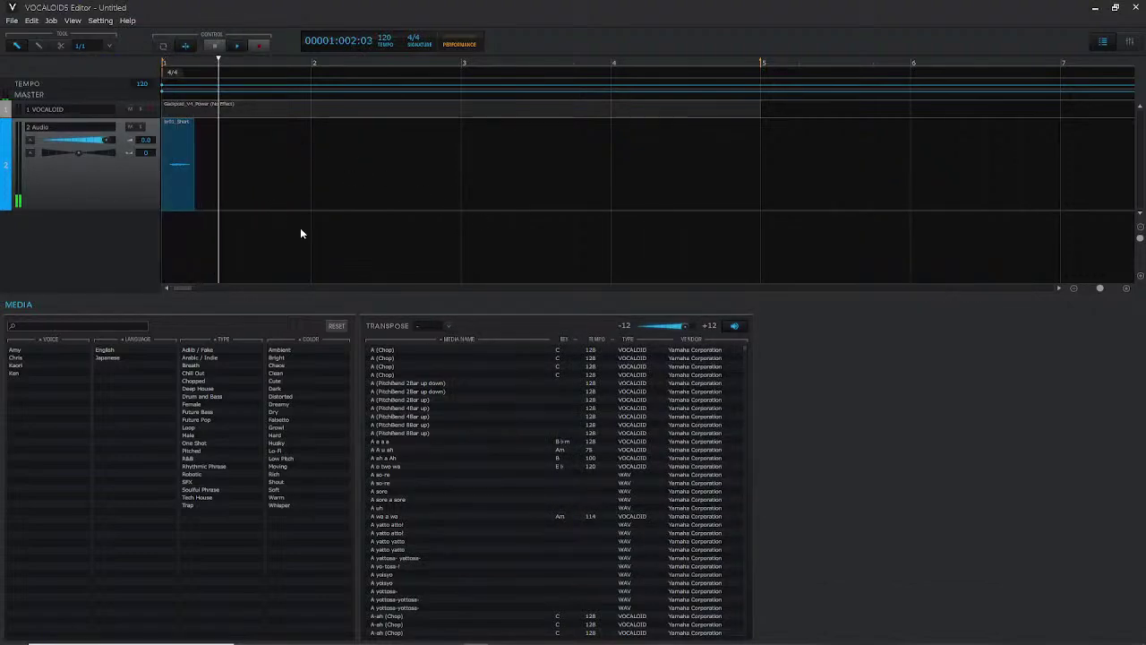
key(space)
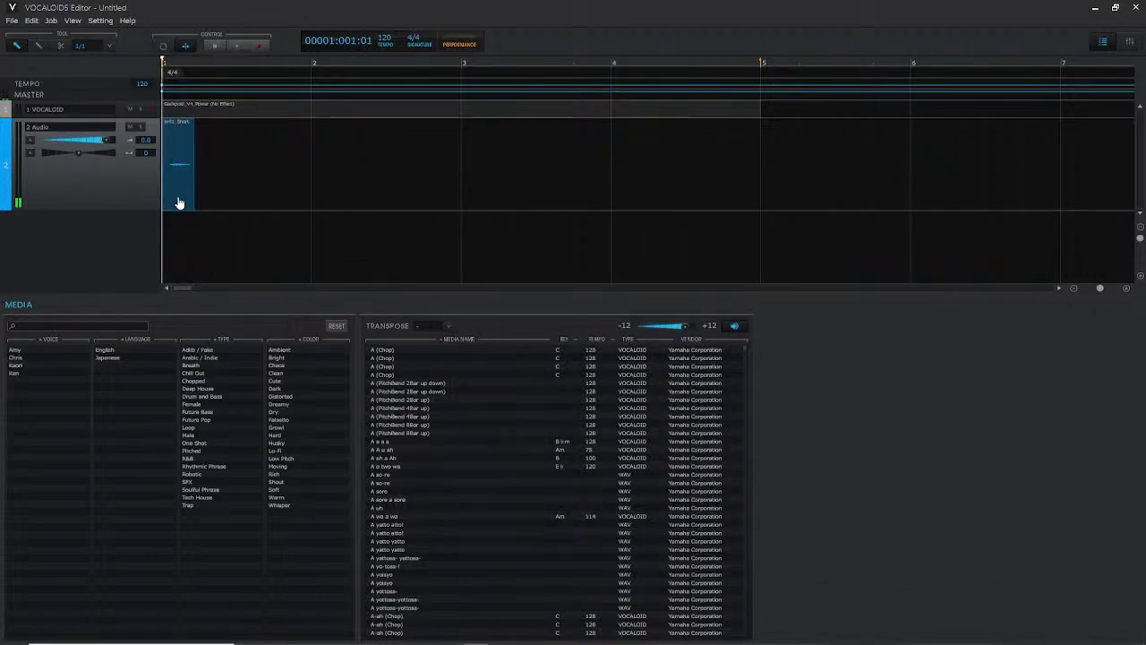
- Solo the audio track and play the br01_Short breath clip several times
click(141, 127)
key(space)
key(space)
key(space)
key(space)
key(space)
key(space)
- Arrange the VOCALOID5 Editor and the BreathWav File Explorer window side by side
key(alt+Tab)
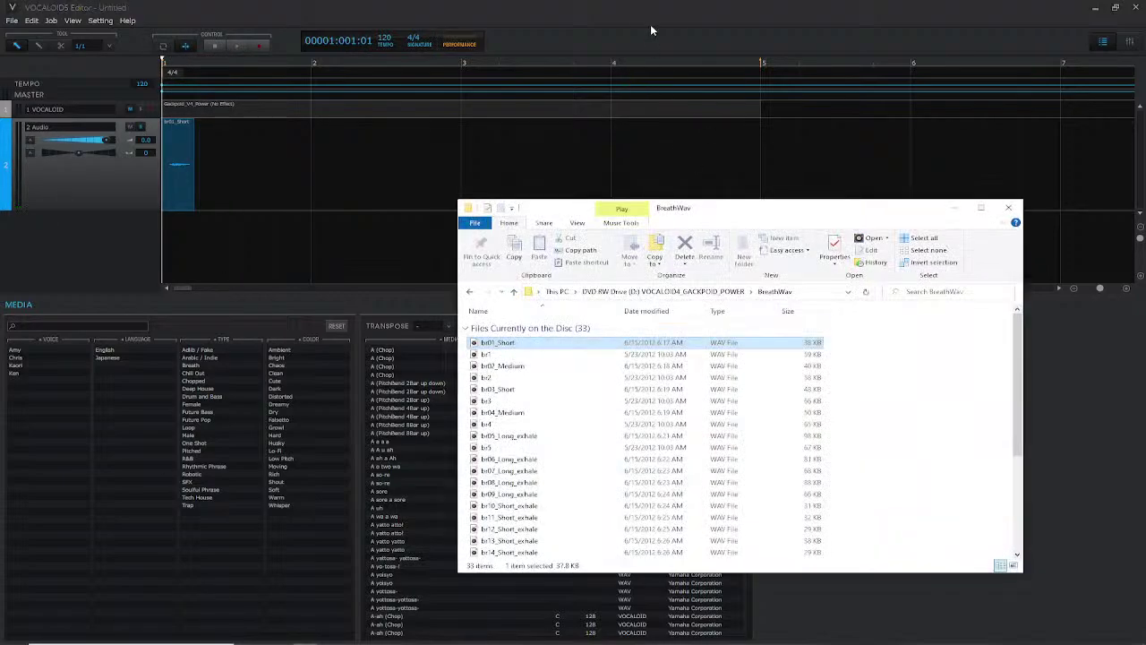
click(650, 24)
drag(625, 14, 1, 268)
click(1027, 107)
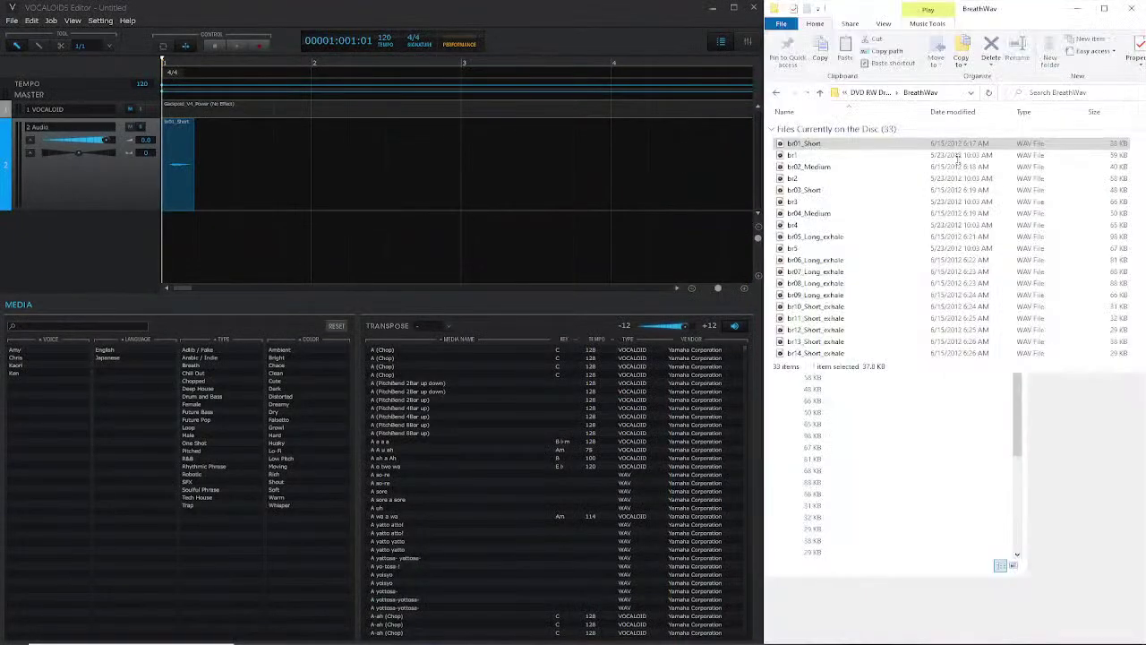
click(190, 191)
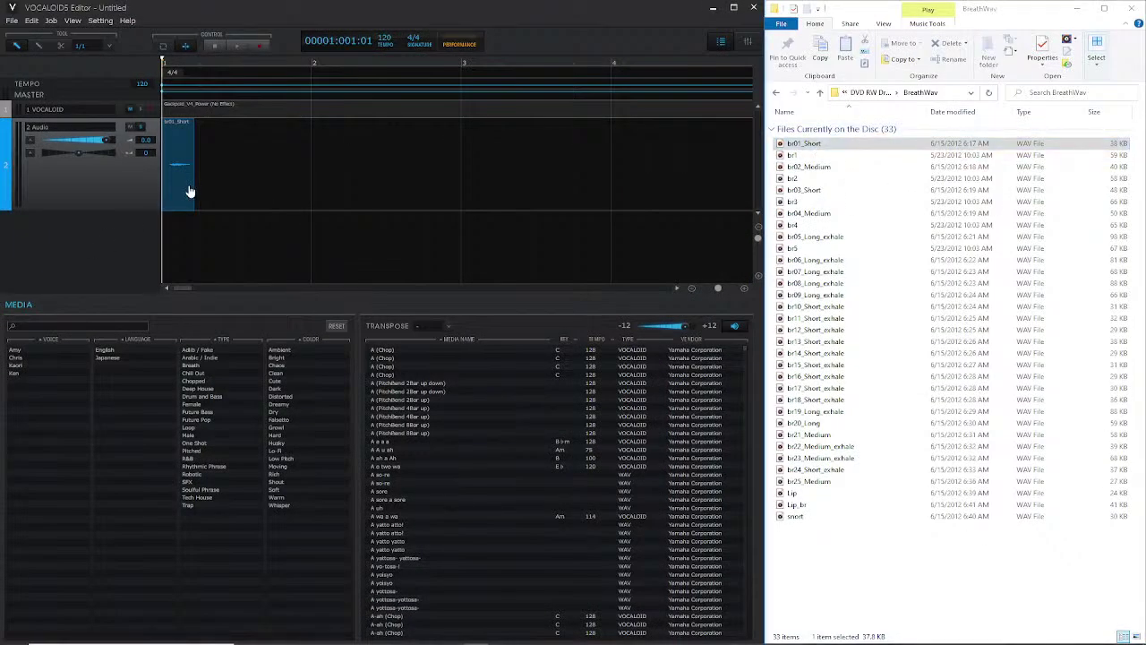
- Place br1 on the audio track at measure 2 and play the breath clips
drag(794, 155, 662, 164)
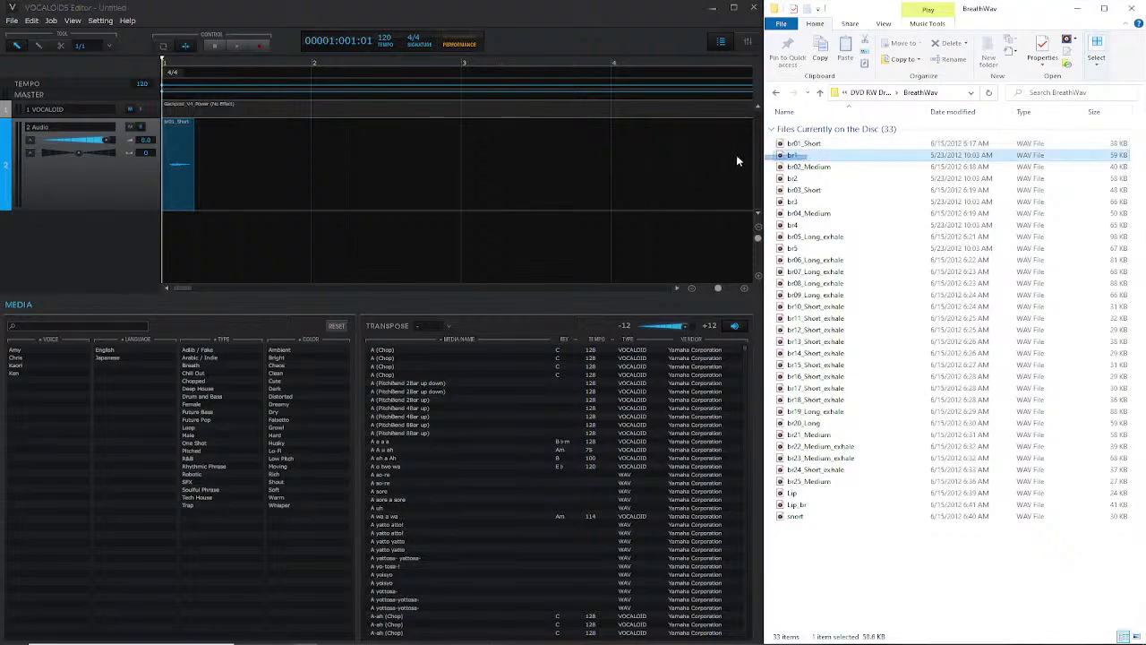
drag(738, 161, 837, 158)
drag(240, 166, 328, 173)
key(space)
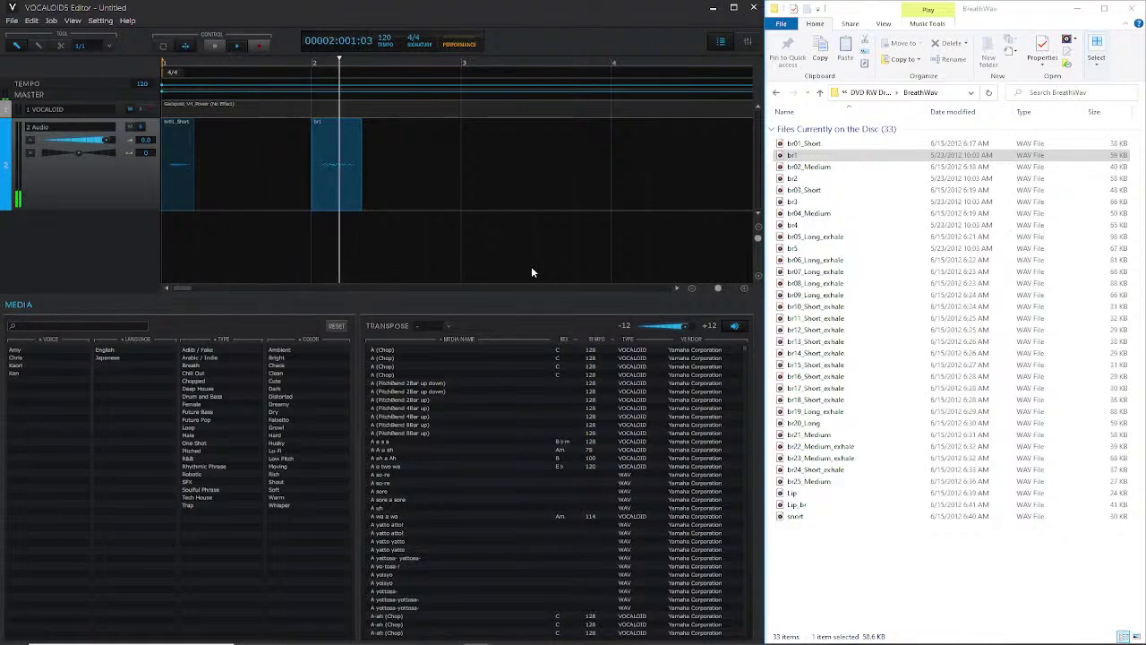
click(940, 168)
click(66, 82)
key(space)
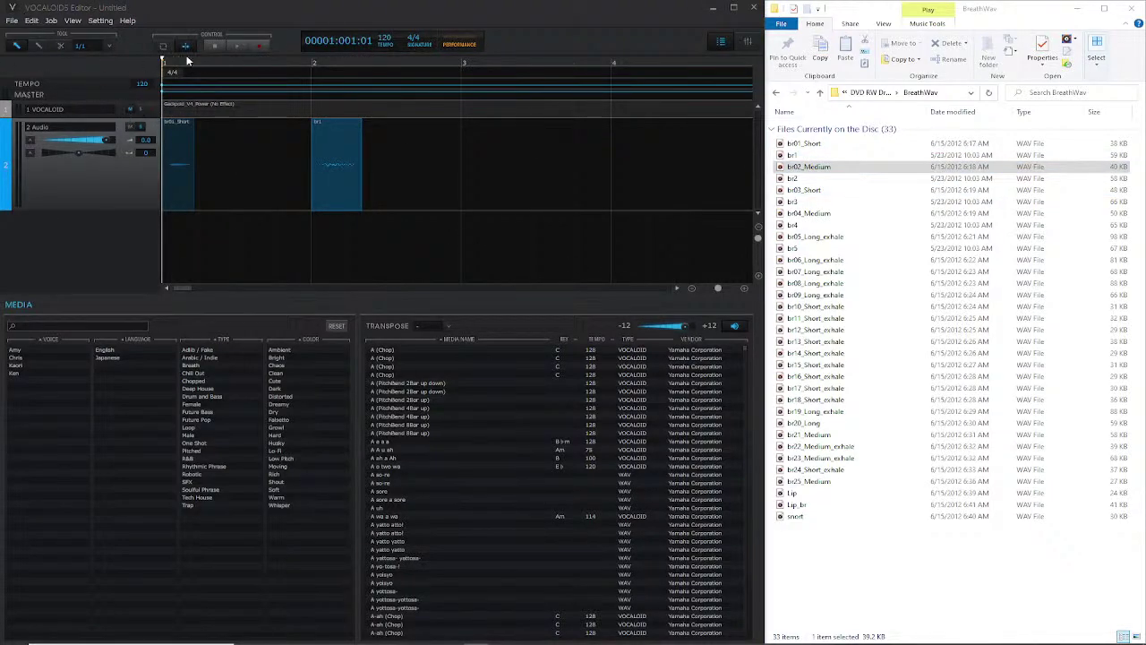
- With a 1/2 snap grid, move br1 to the middle of measure 1 and add br2 at measure 2
click(86, 49)
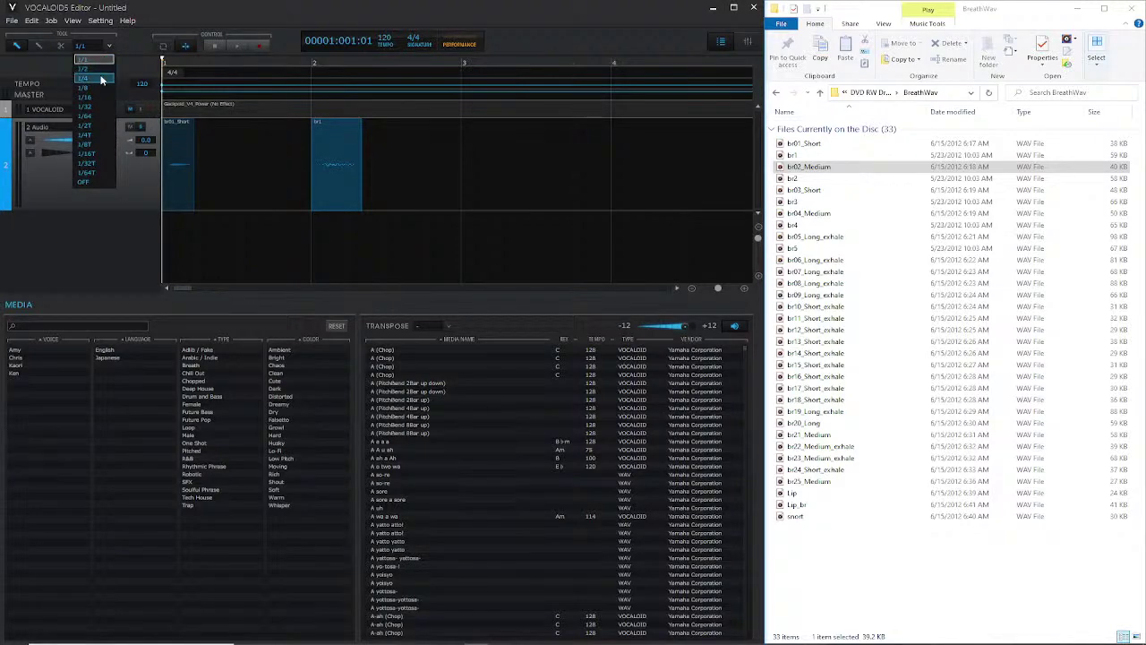
click(102, 72)
drag(337, 183, 273, 188)
drag(857, 183, 324, 182)
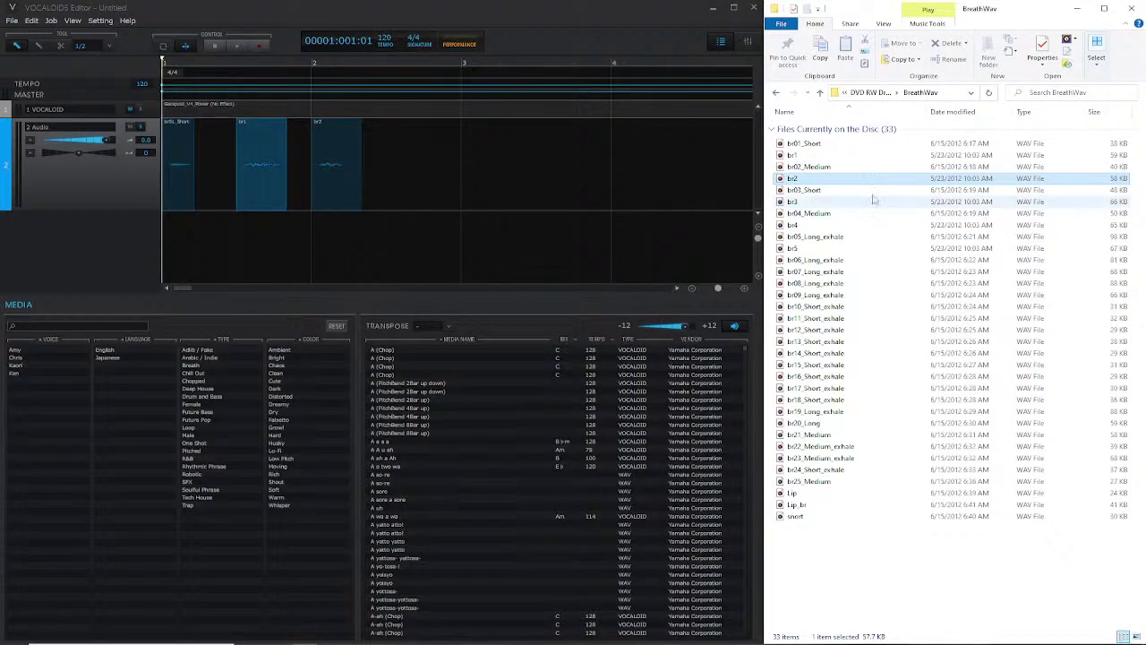
- Add br03_Short, br3, br04_Medium and br4 to the audio track at successive half-measure positions up to measure 4
drag(848, 189, 410, 189)
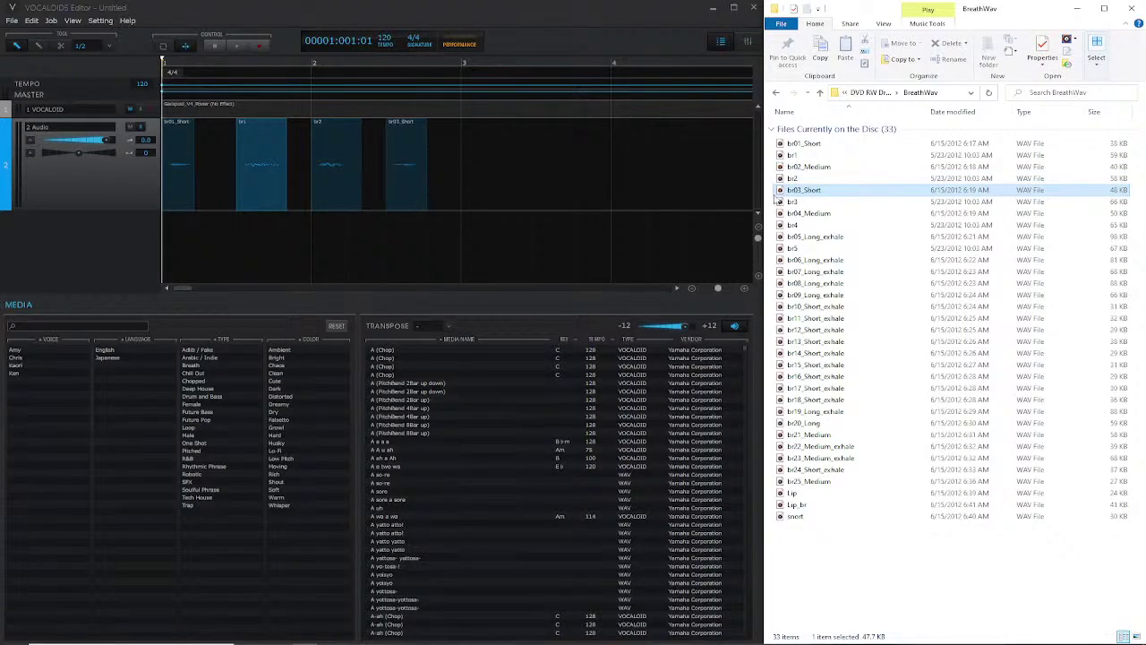
drag(775, 200, 471, 169)
drag(826, 214, 542, 181)
drag(792, 225, 757, 224)
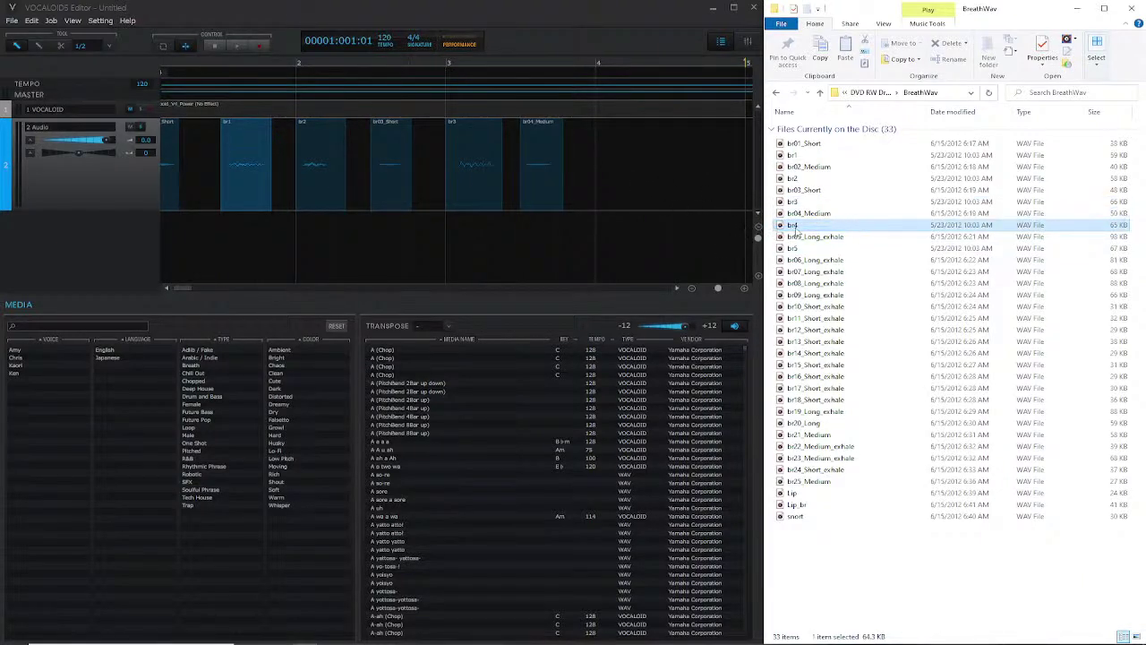
drag(608, 190, 610, 191)
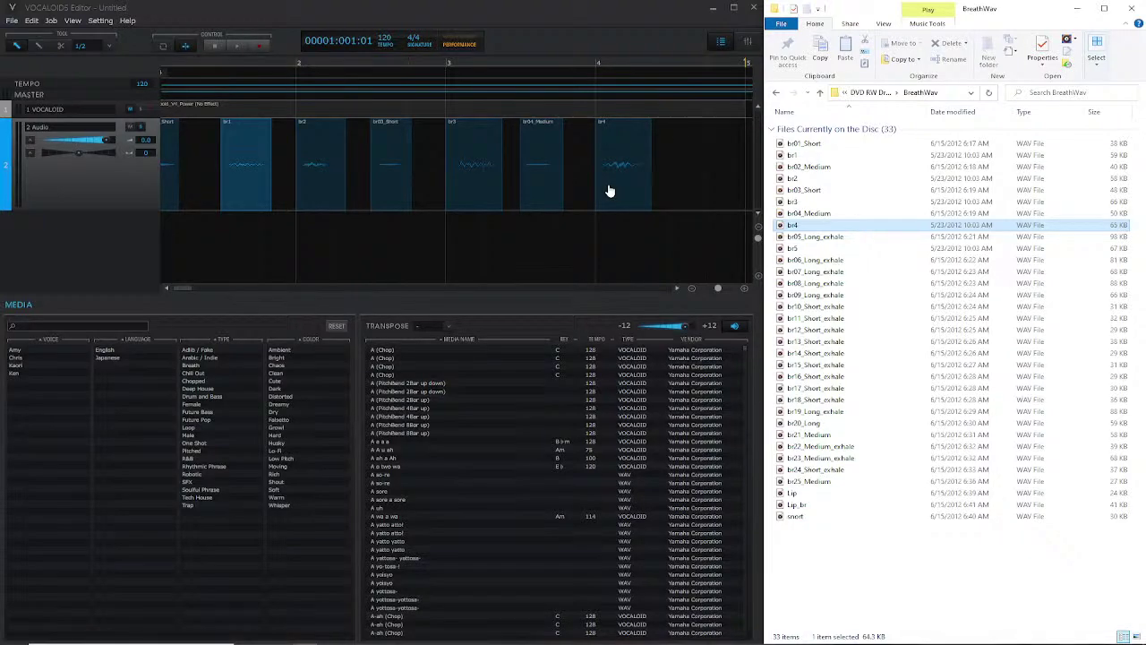
- Play the breath clips and add br05_Long_exhale to the audio track in the middle of measure 4
click(116, 252)
key(space)
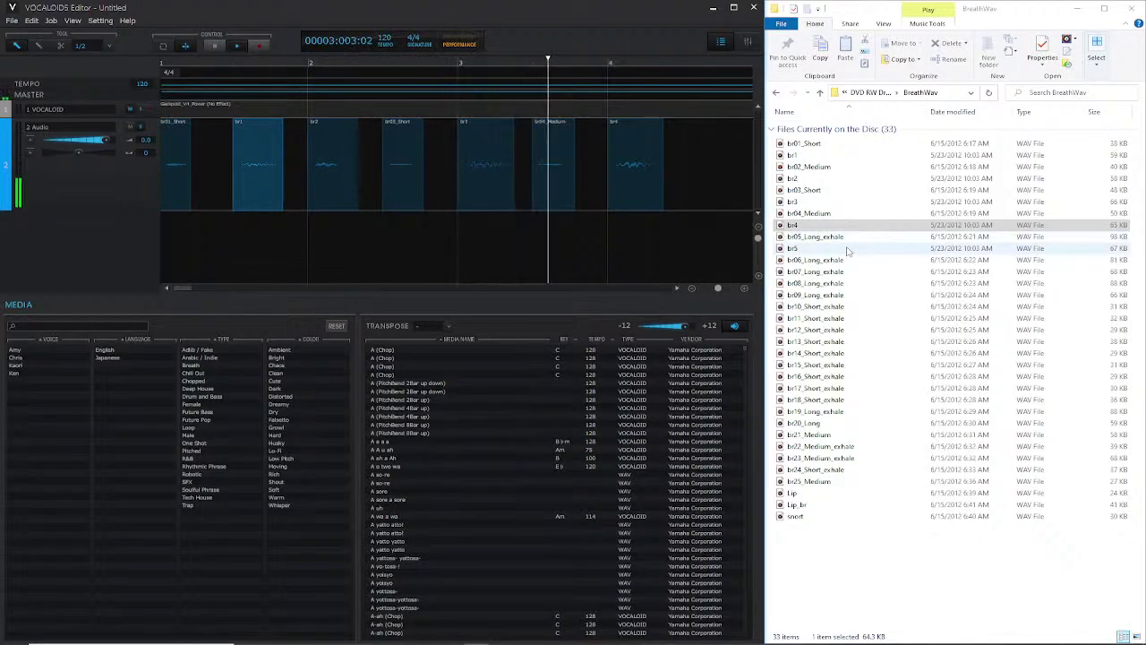
drag(845, 237, 718, 195)
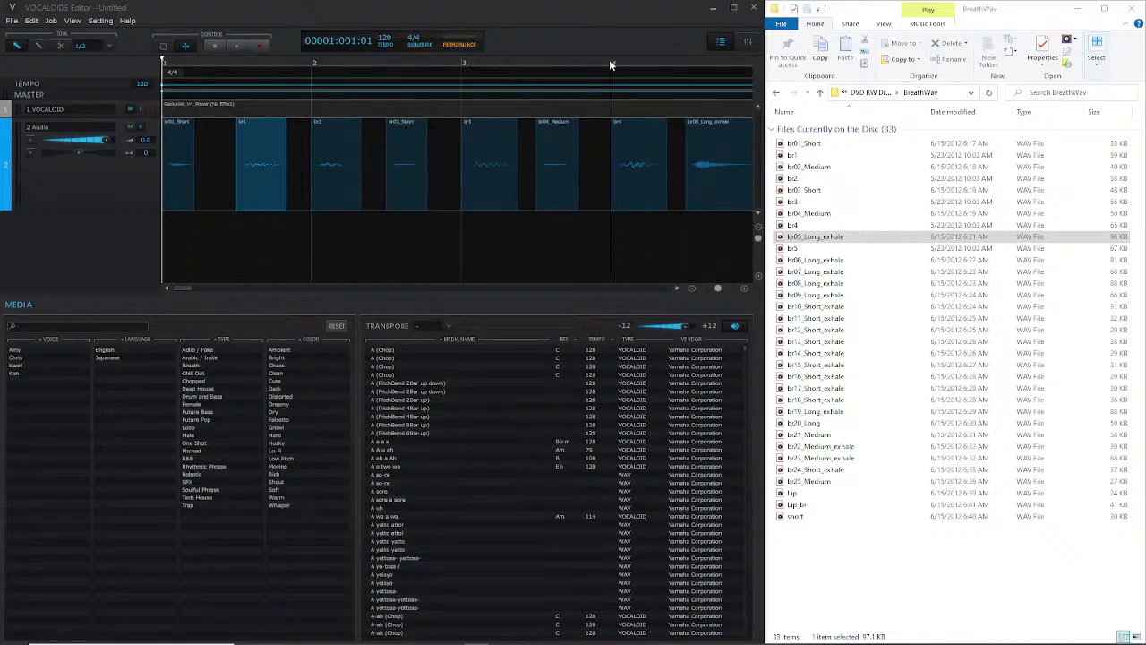
key(space)
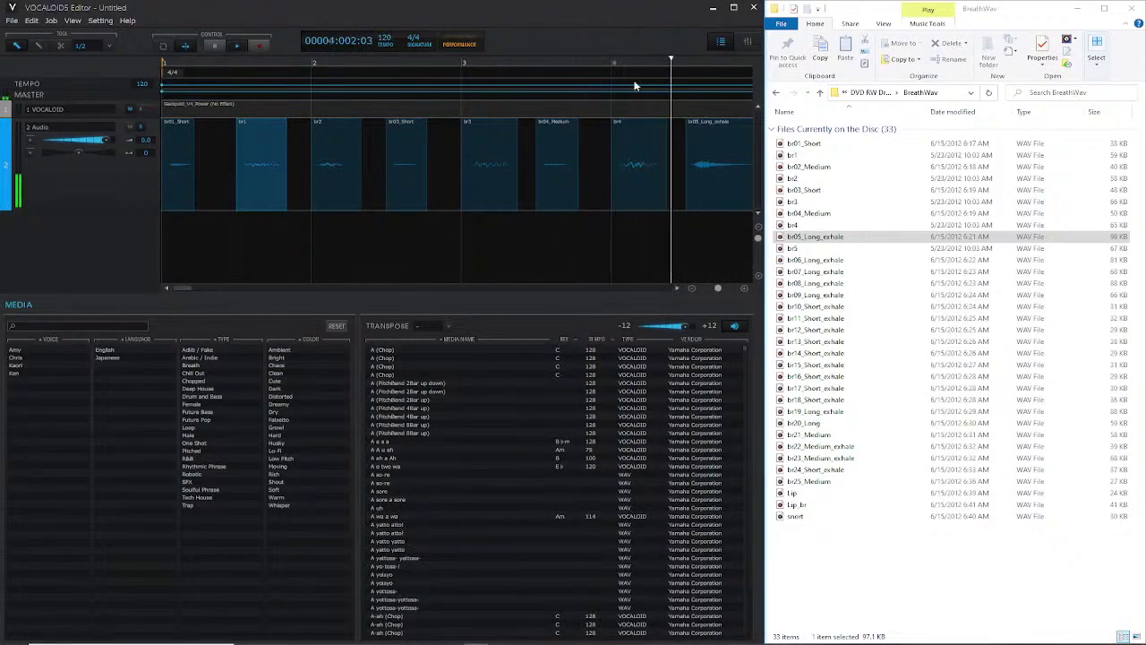
key(space)
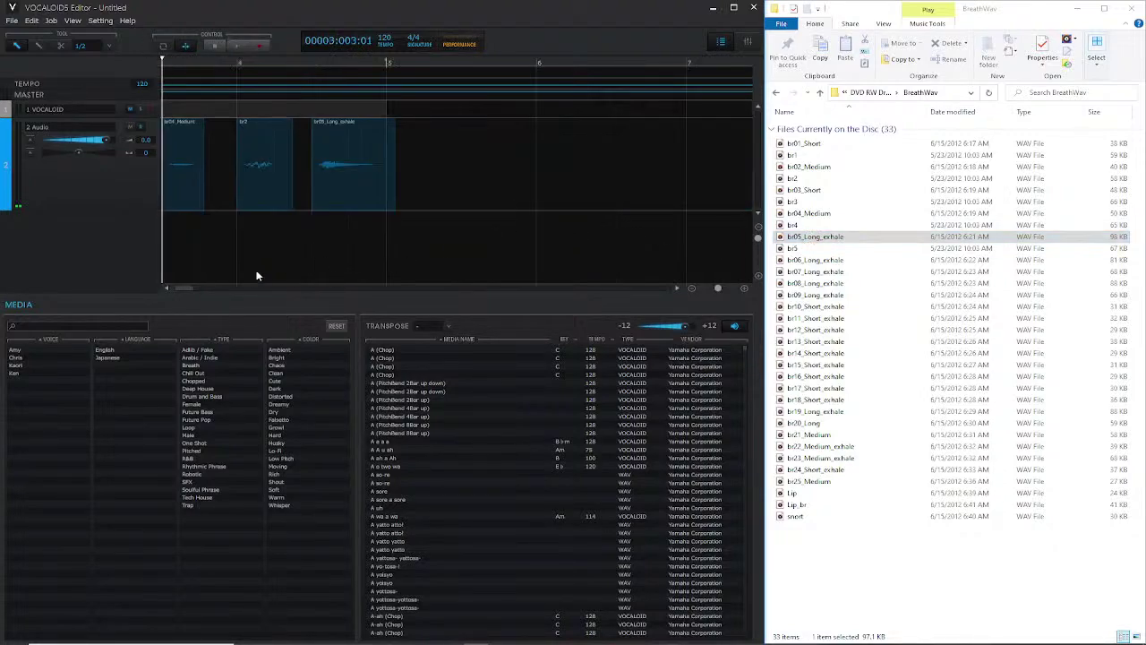
- Add br5 to the audio track, move it to measure 5, and play the breath clips
click(834, 249)
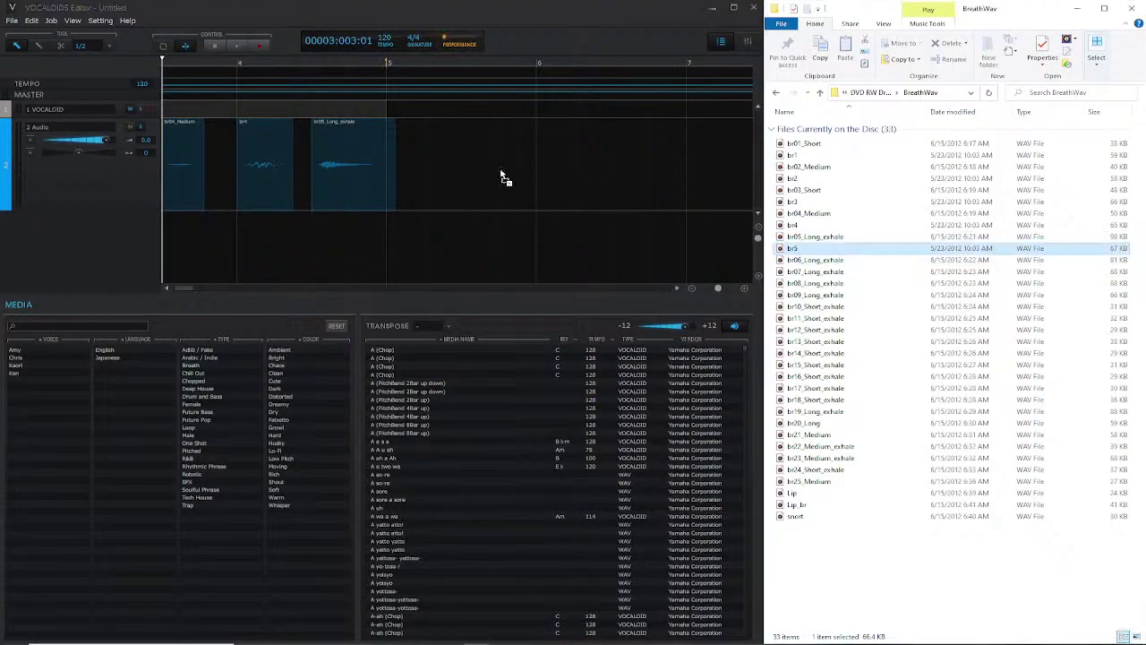
drag(501, 175, 472, 173)
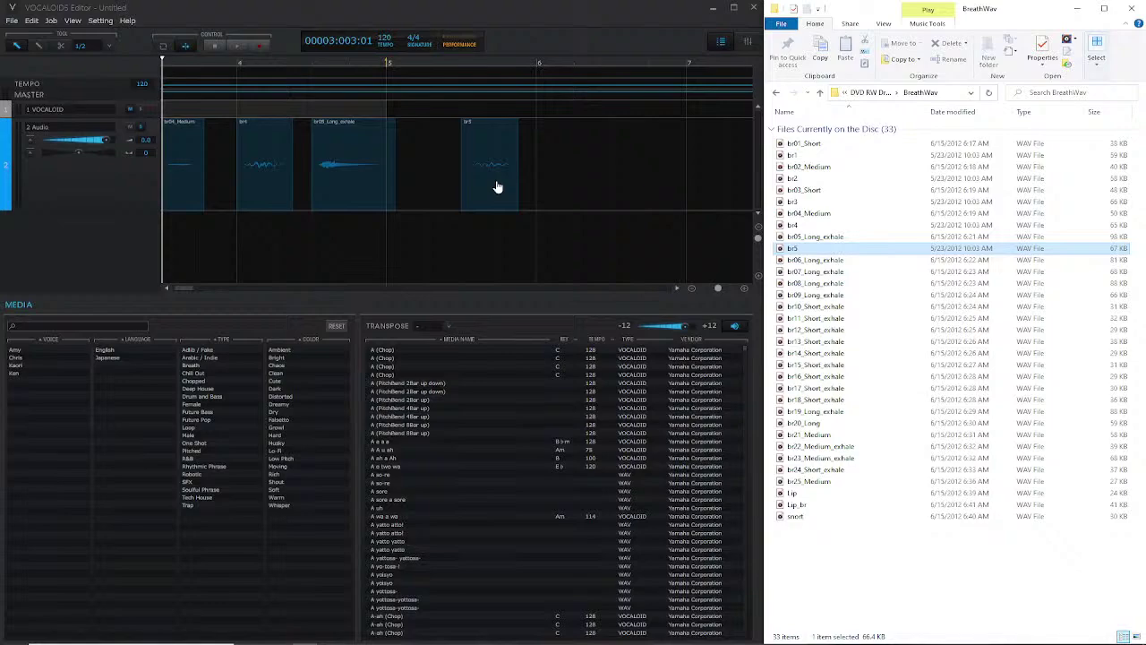
drag(498, 186, 430, 187)
key(space)
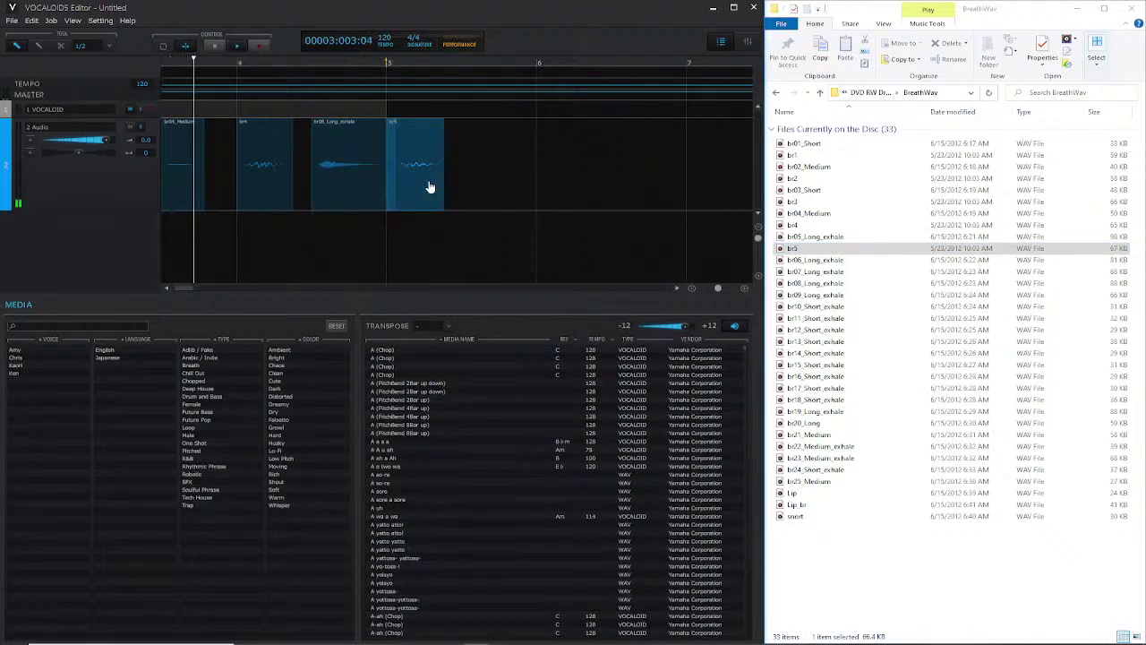
- Add br06_Long_exhale to the audio track in the middle of measure 5 and play it with the preceding clips
click(840, 262)
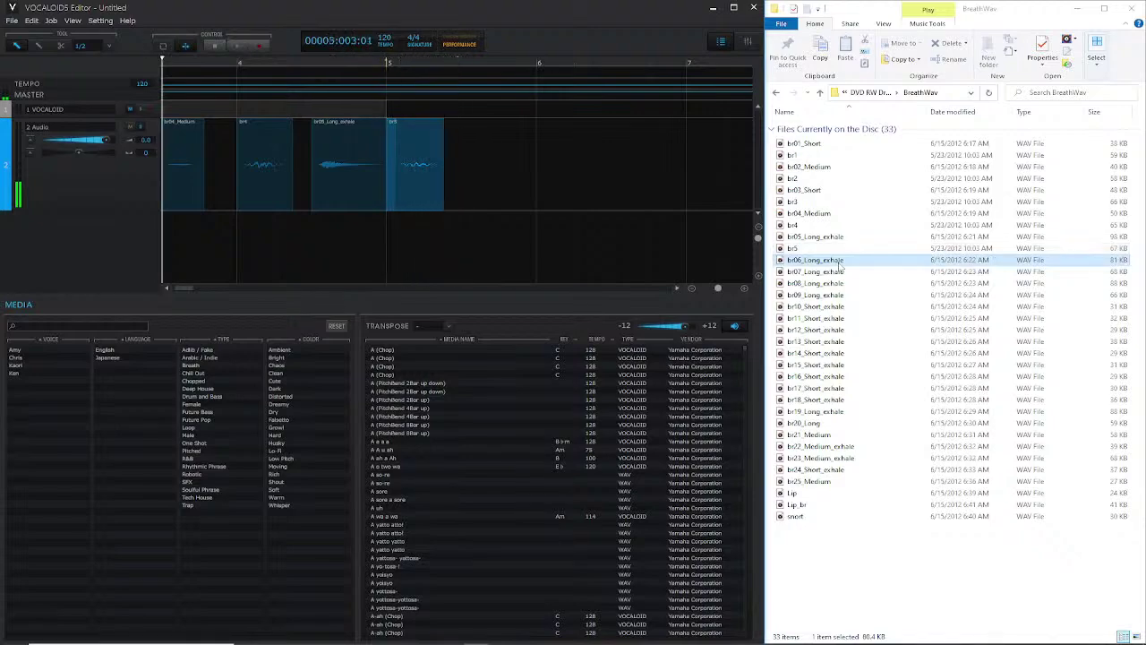
drag(840, 262, 484, 190)
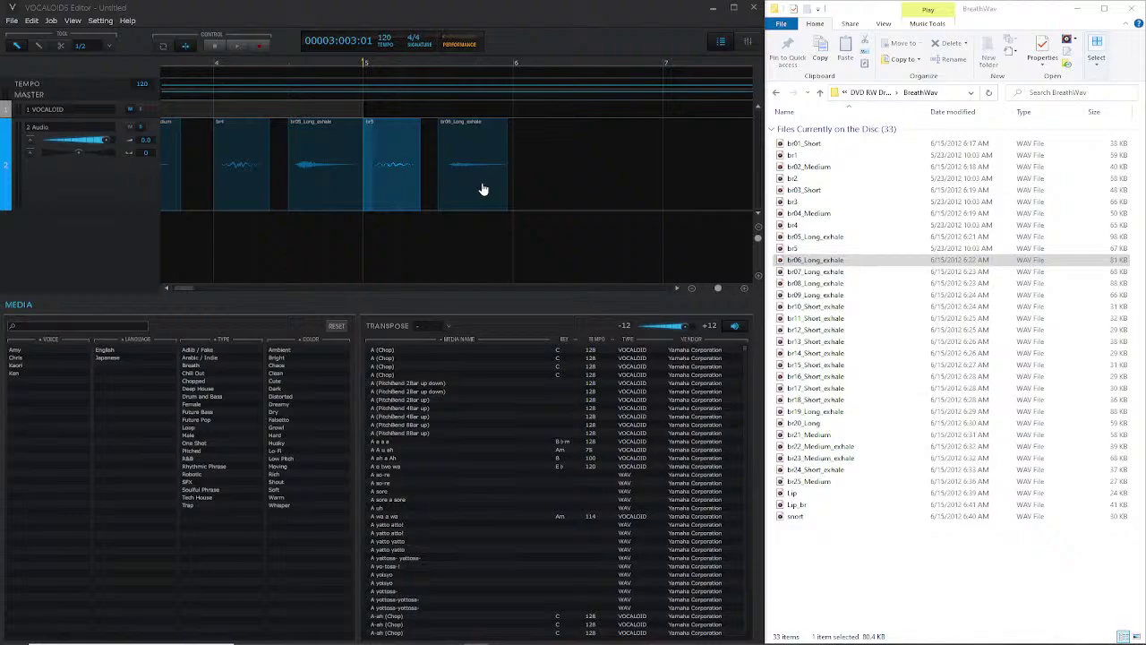
key(space)
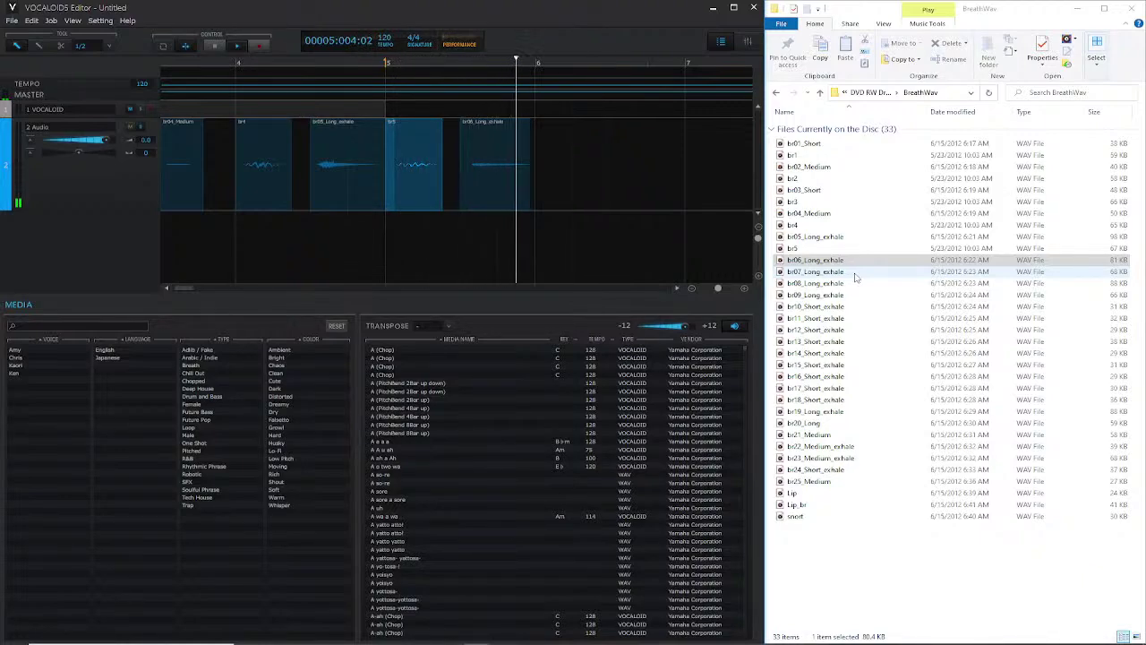
- Add br07_Long_exhale at measure 6 and br08_Long_exhale in the middle of measure 6, and start playback
click(816, 273)
drag(817, 273, 537, 176)
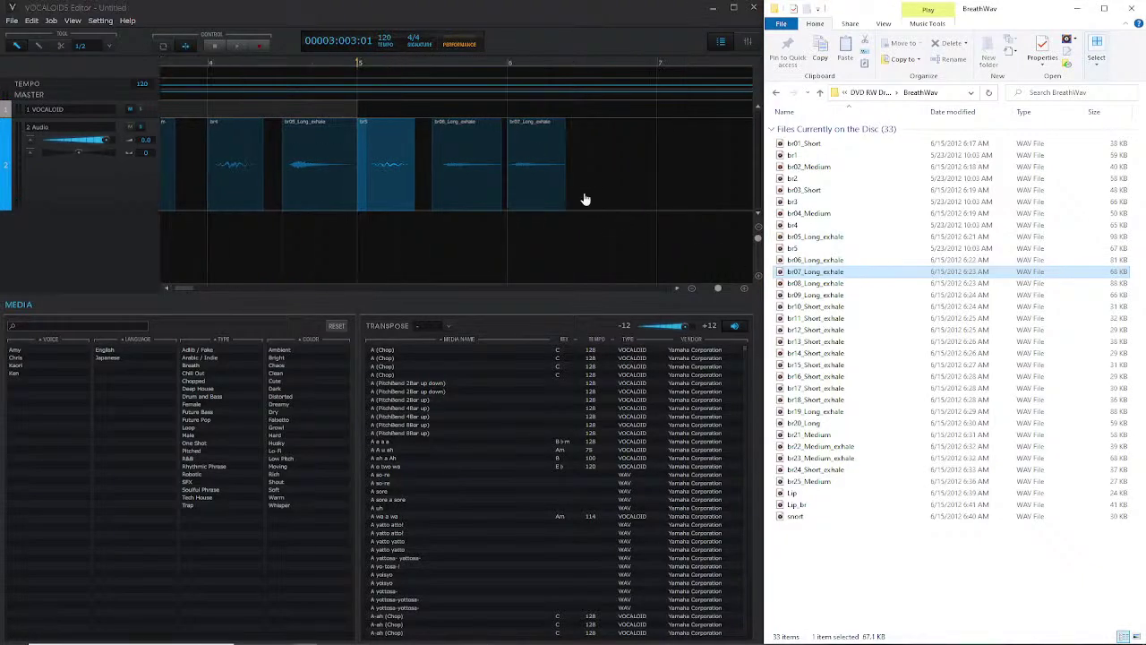
click(845, 284)
drag(637, 235, 576, 170)
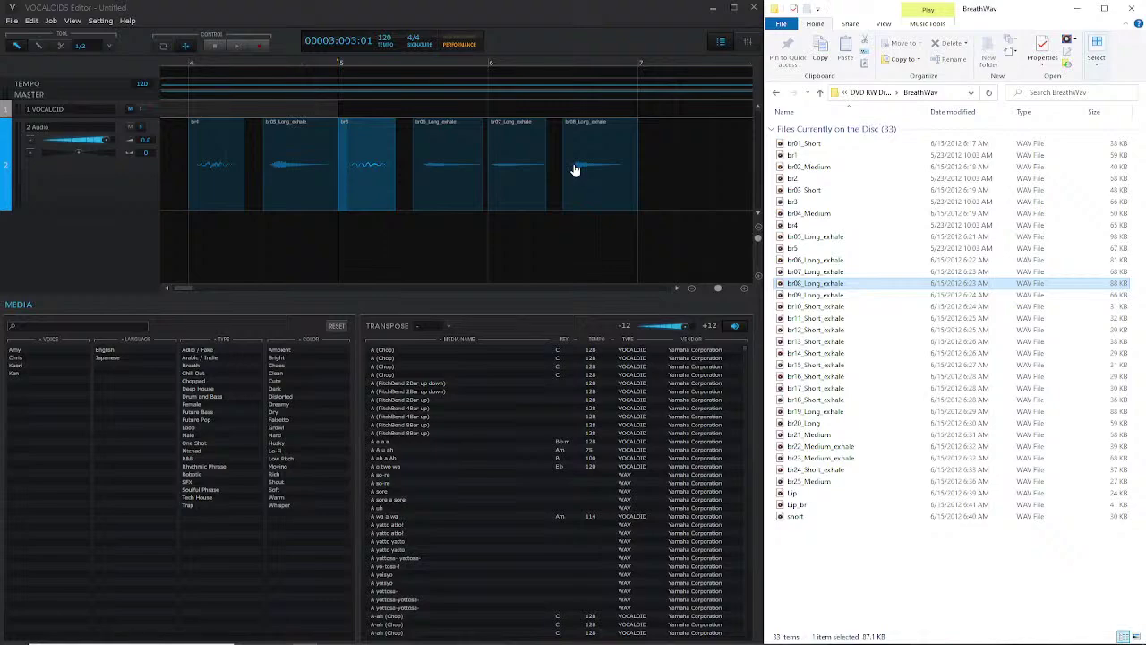
click(139, 234)
key(space)
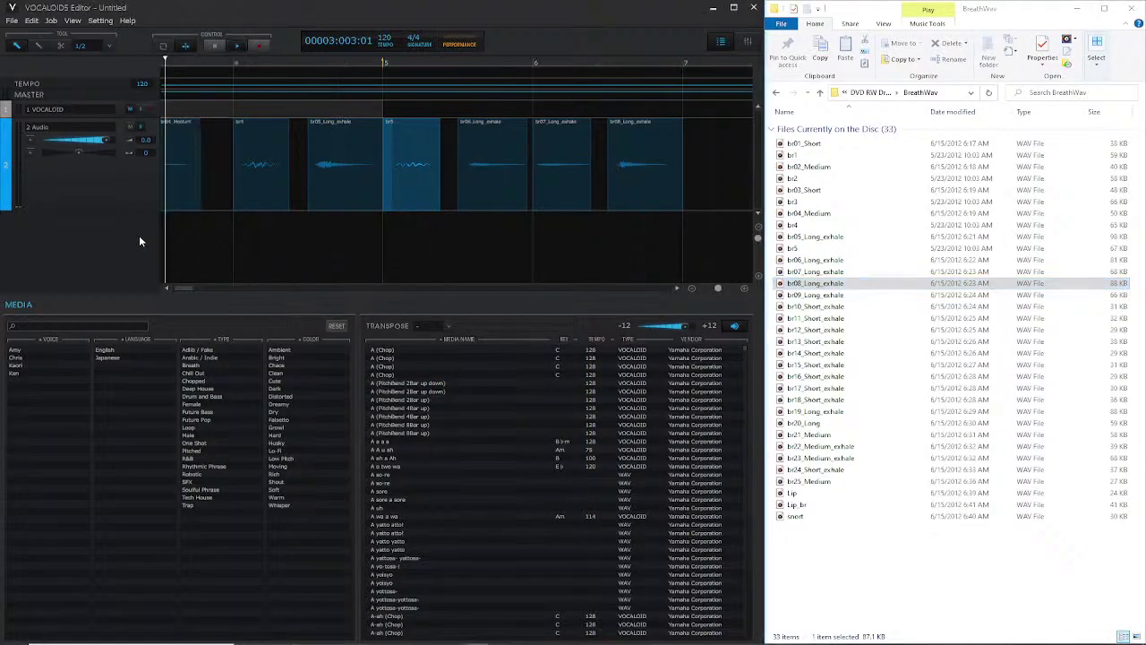
- Add br09_Long_exhale to the audio track at measure 7 and stop the playback
click(833, 296)
drag(835, 302, 693, 191)
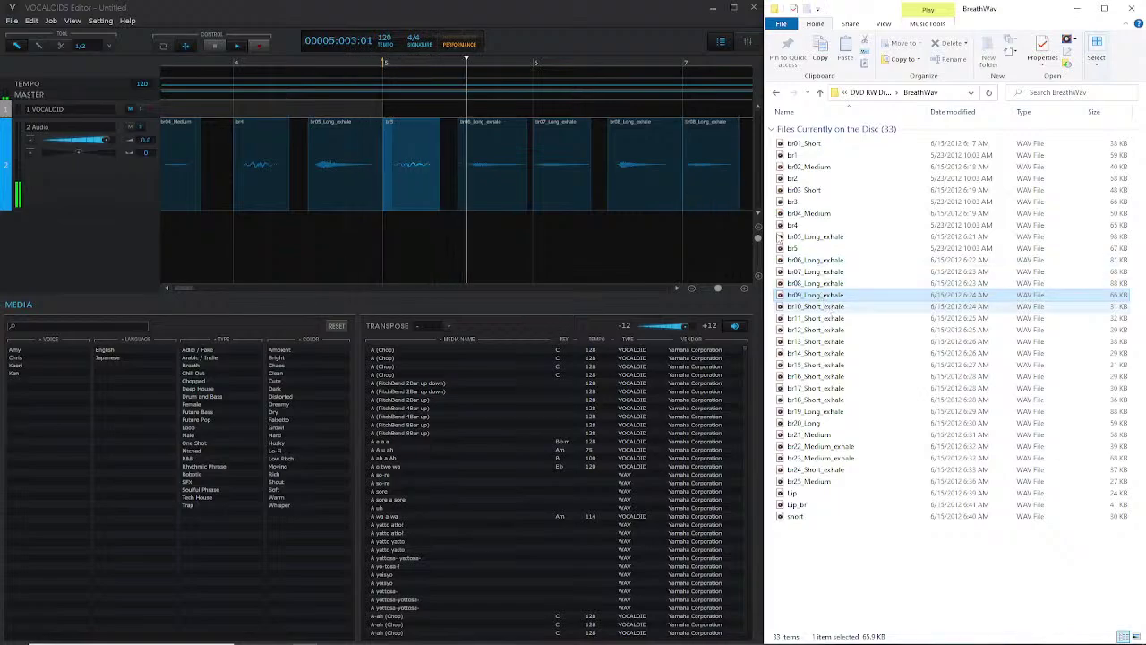
drag(180, 286, 195, 292)
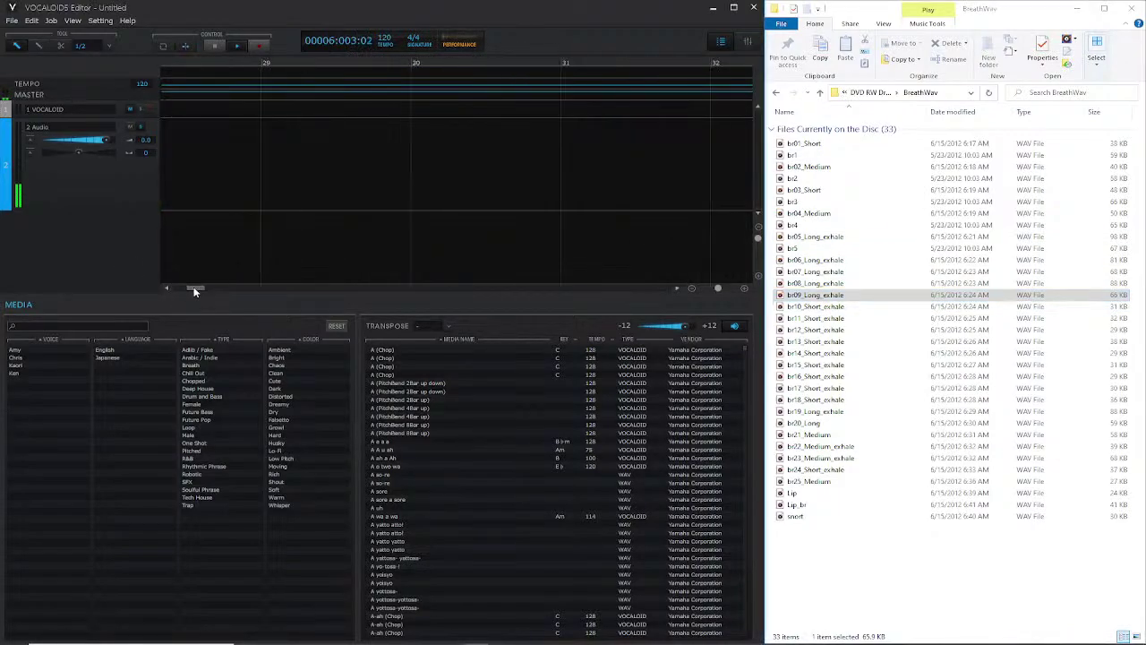
key(space)
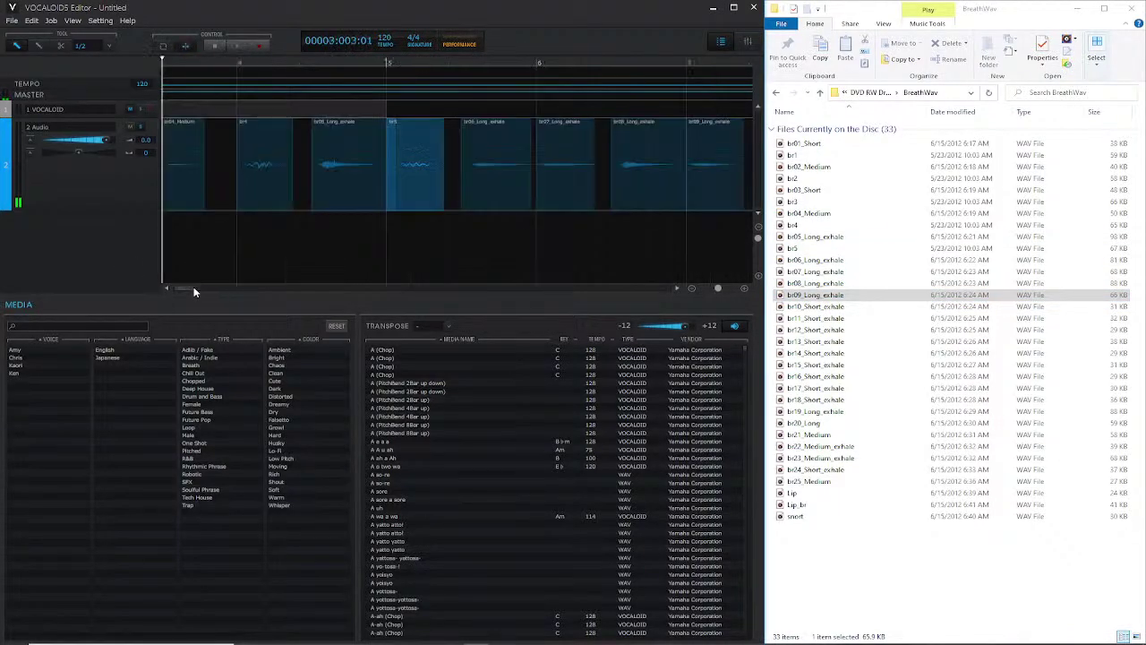
- Add br10_Short_exhale and br11_Short_exhale to the audio track, both in the middle of measure 7
click(679, 287)
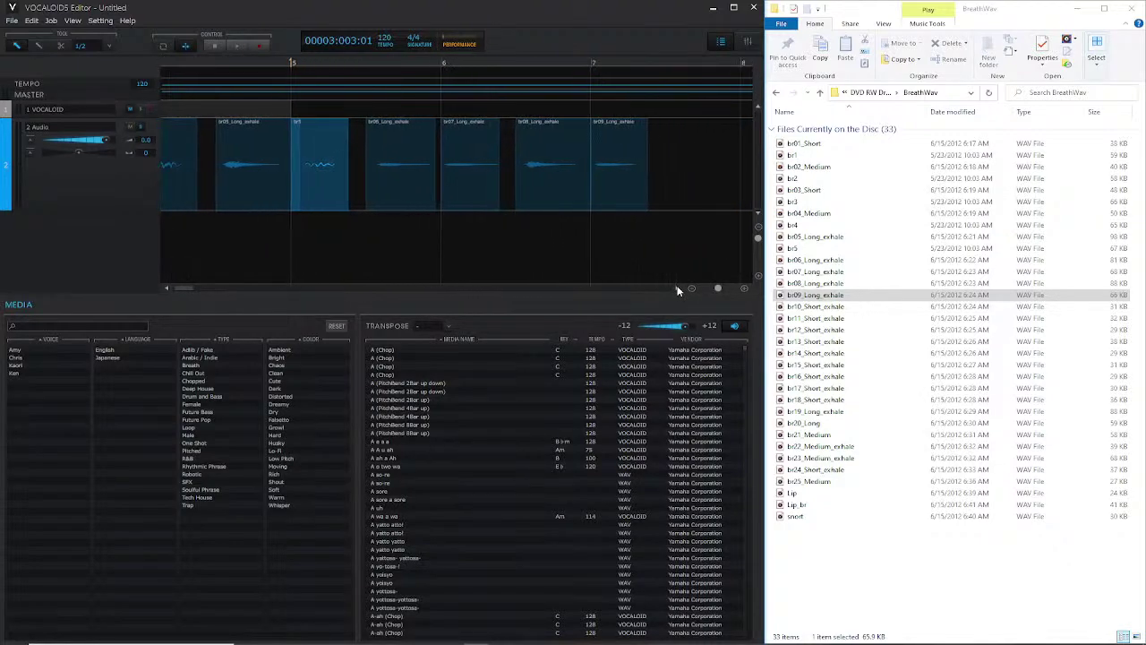
click(678, 288)
click(679, 287)
click(679, 287)
click(678, 288)
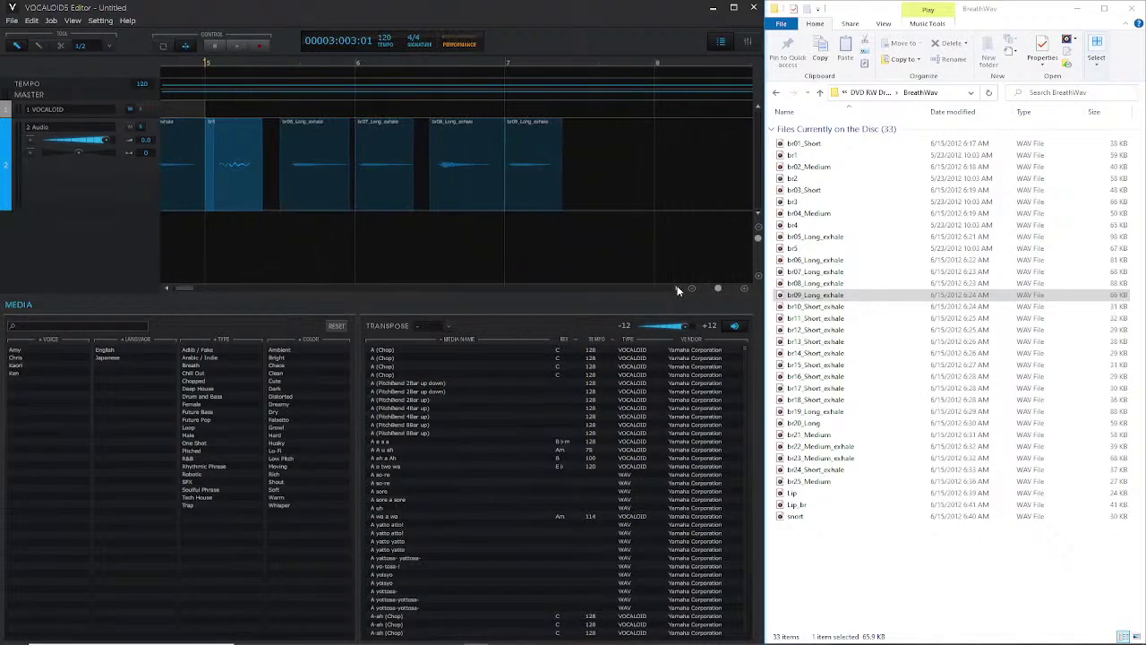
click(679, 287)
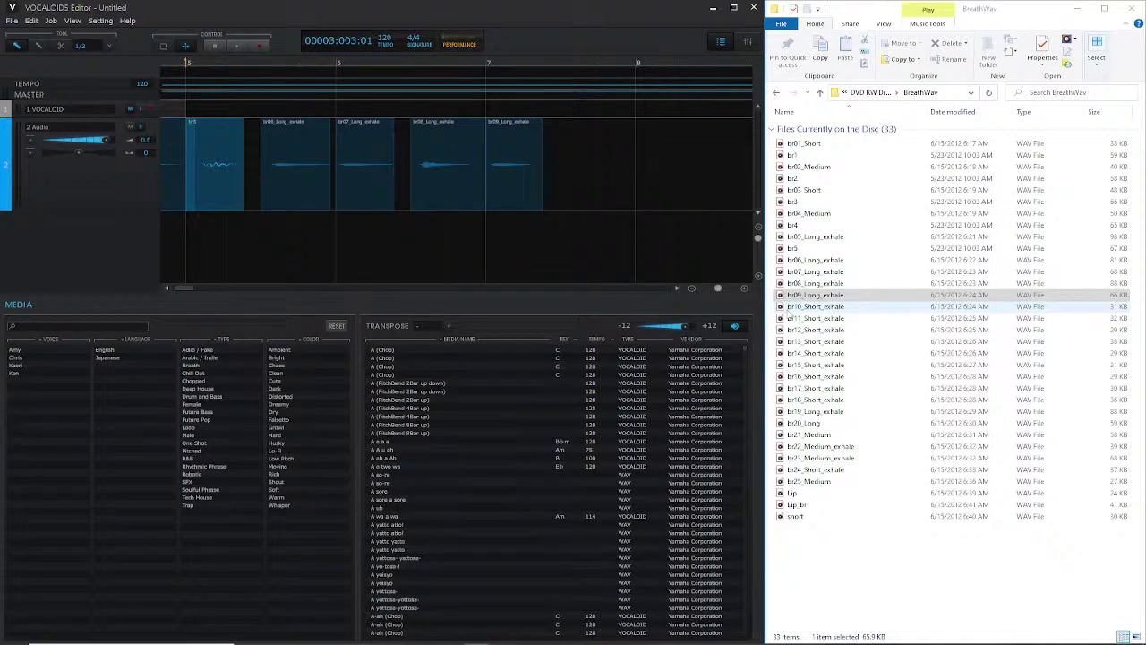
click(788, 307)
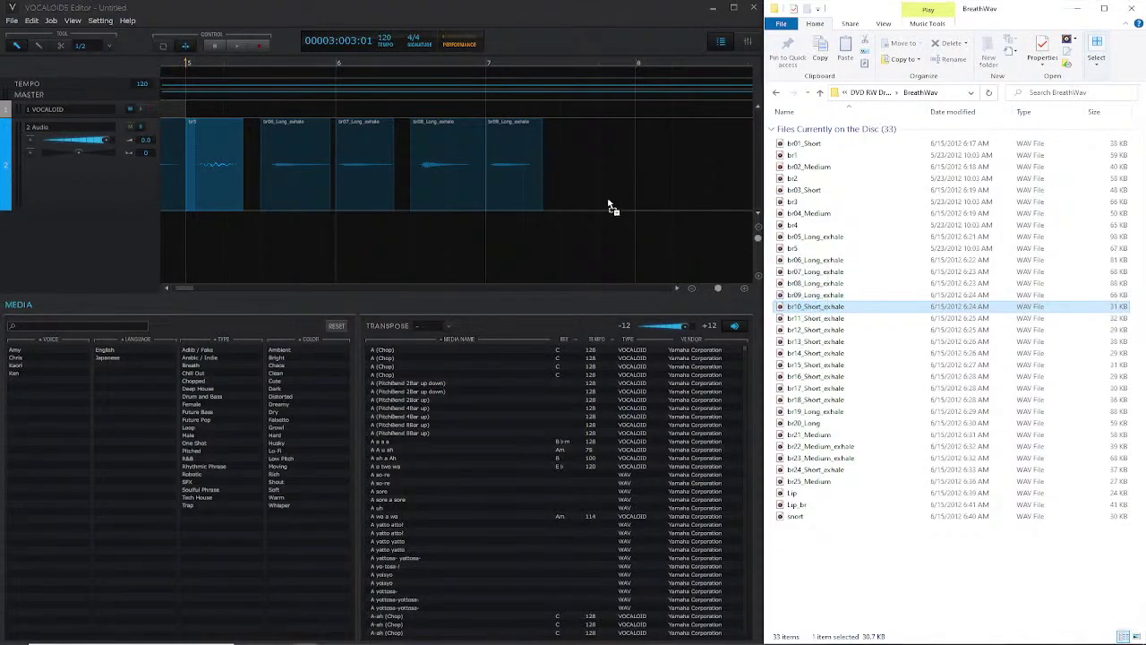
drag(582, 179, 583, 185)
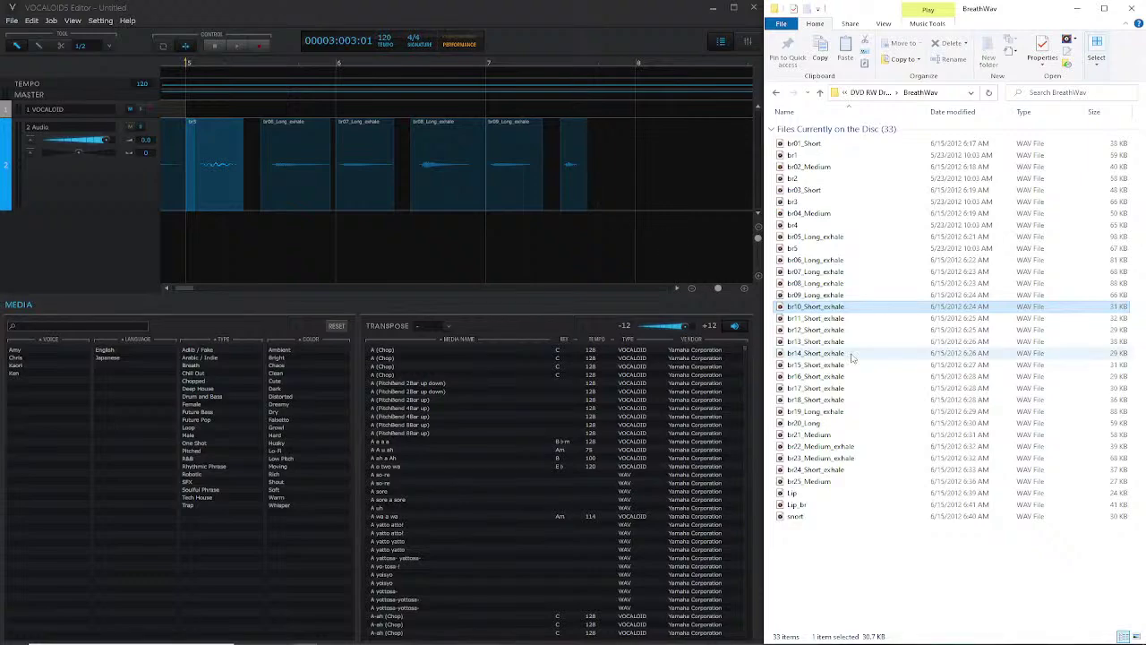
drag(720, 263, 618, 182)
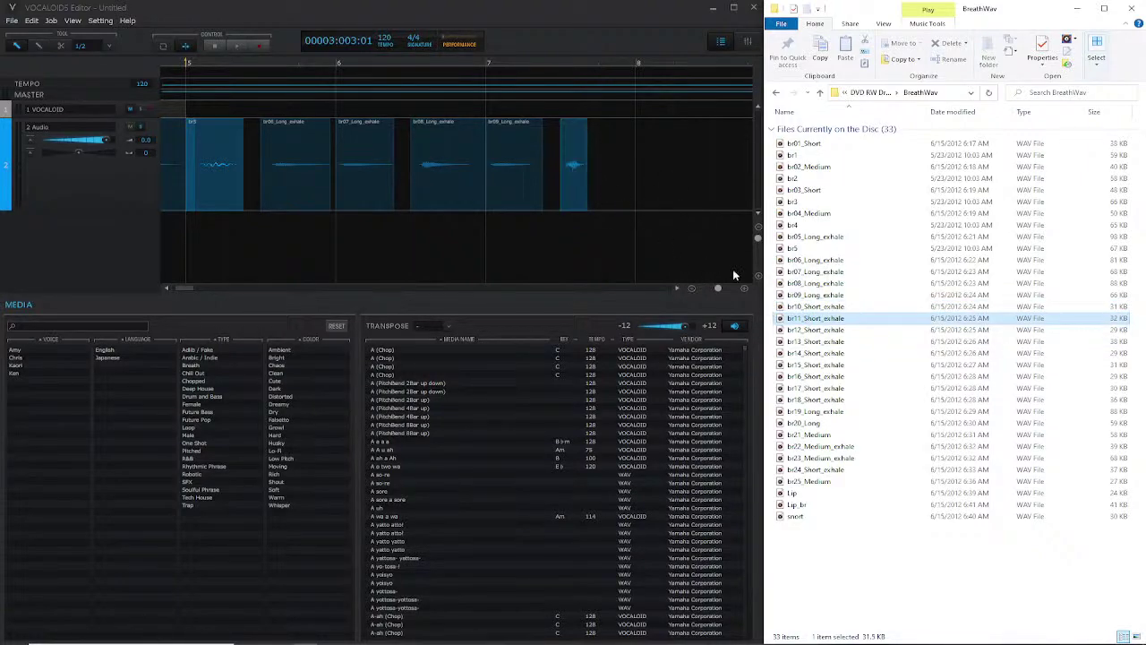
- Add br12_Short_exhale, br13_Short_exhale and br14_Short_exhale to the audio track at successive half-measure positions from measure 8 to measure 9
drag(862, 338, 814, 334)
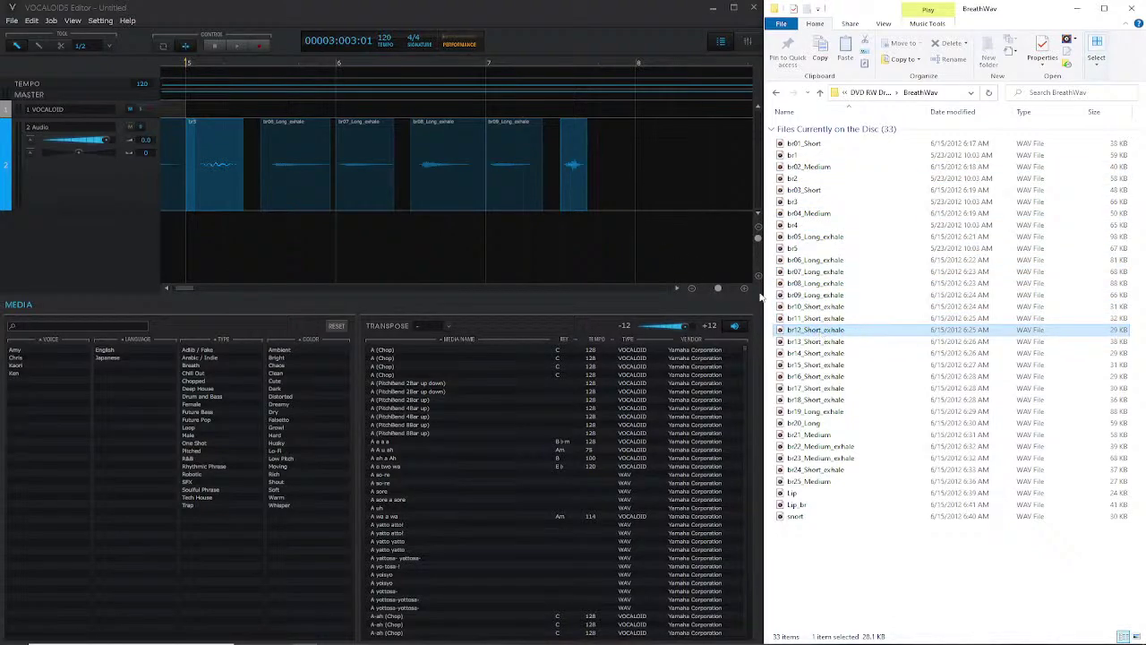
drag(762, 296, 623, 183)
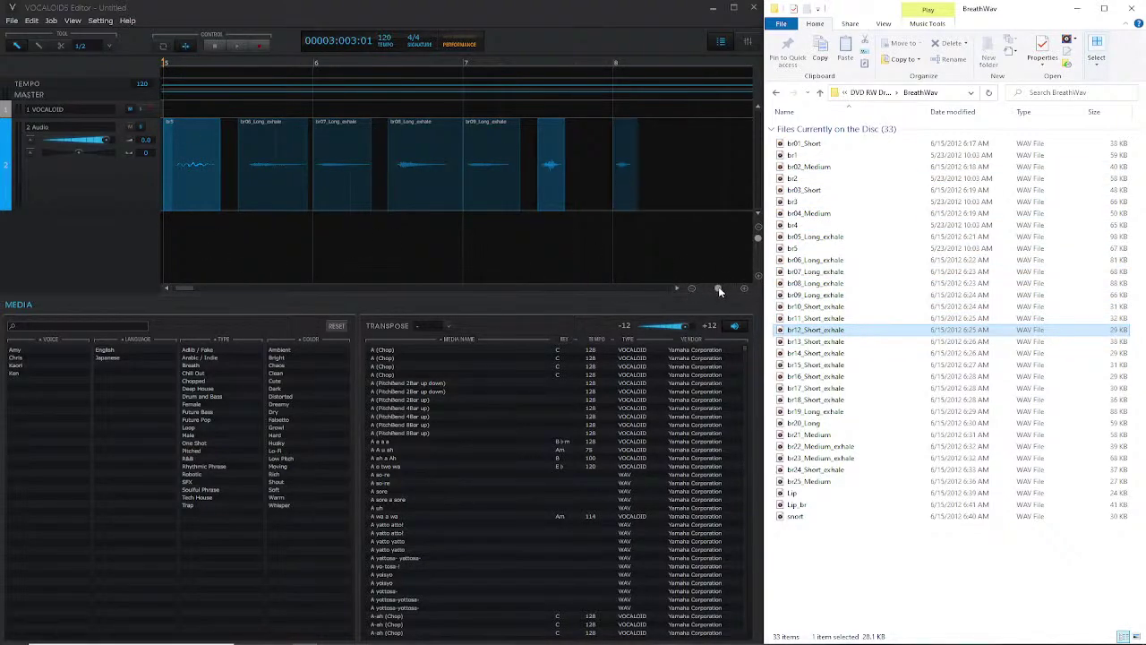
drag(719, 292, 713, 289)
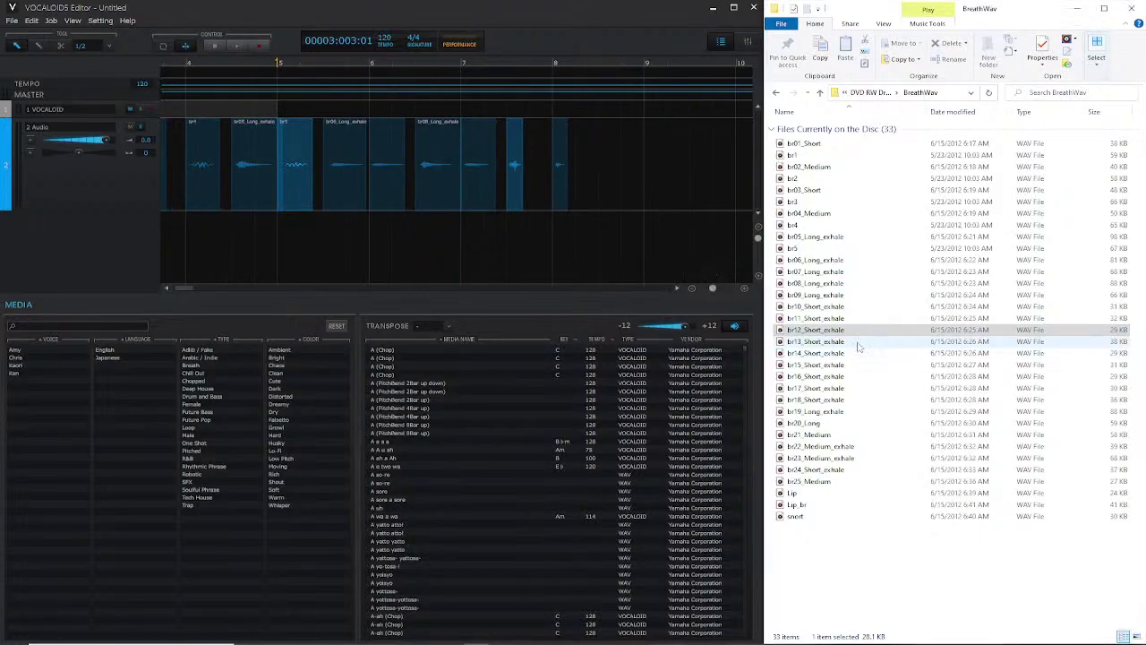
drag(858, 347, 598, 213)
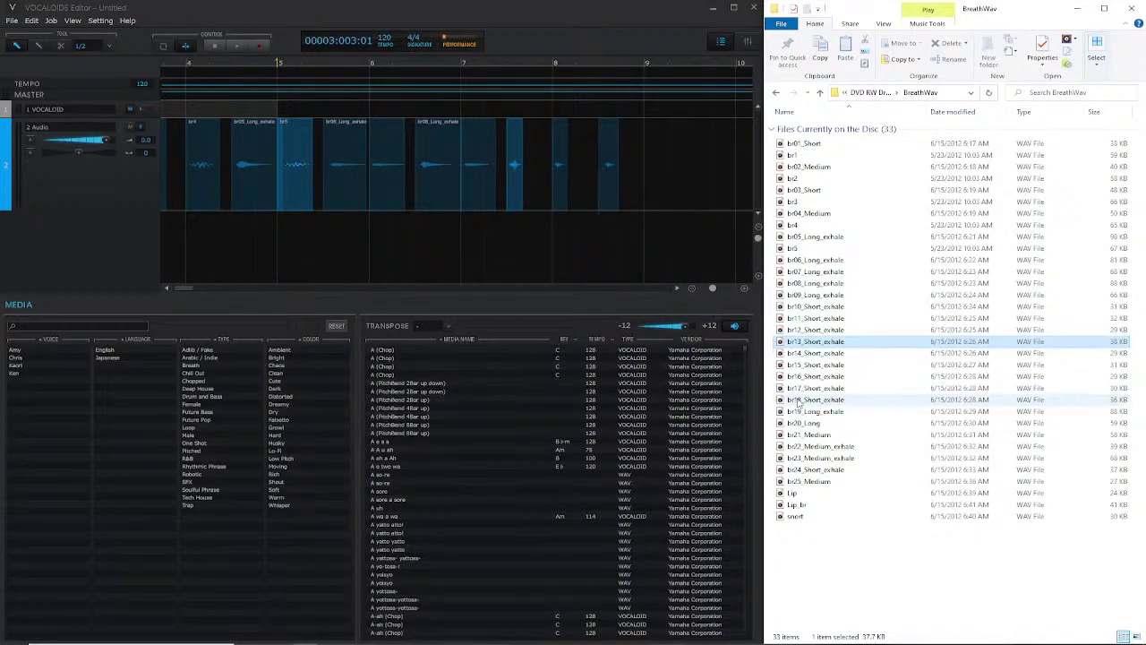
drag(838, 354, 658, 172)
- Add br15_Short_exhale to the audio track in the middle of measure 9 and br16_Short_exhale at measure 10
click(863, 367)
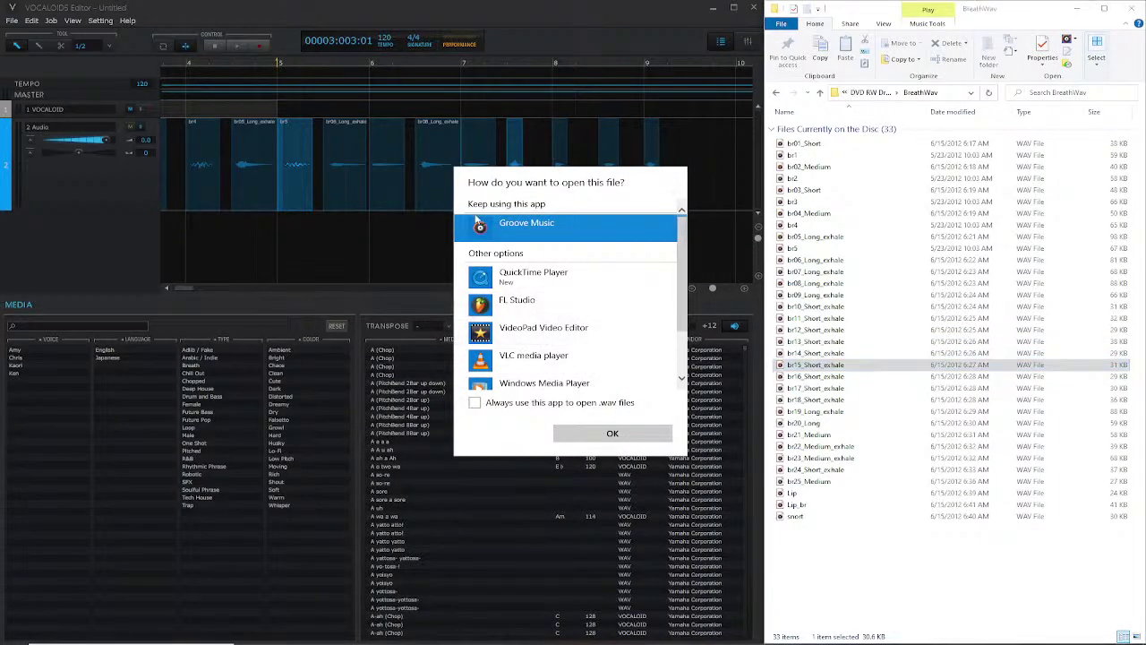
key(Escape)
drag(864, 365, 685, 192)
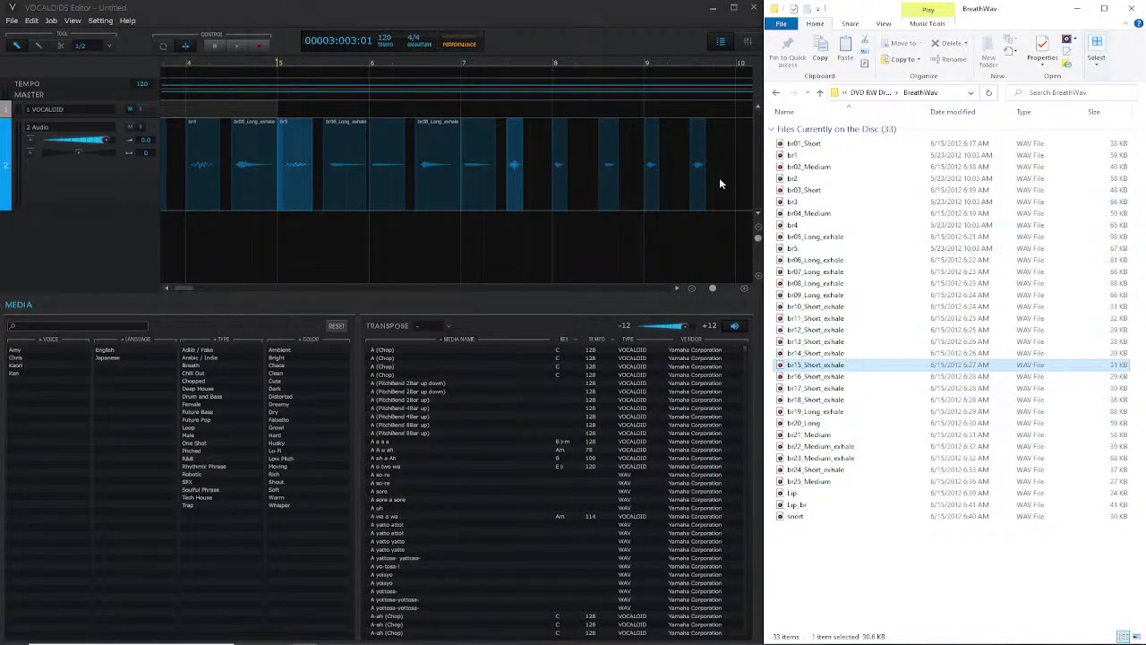
click(843, 377)
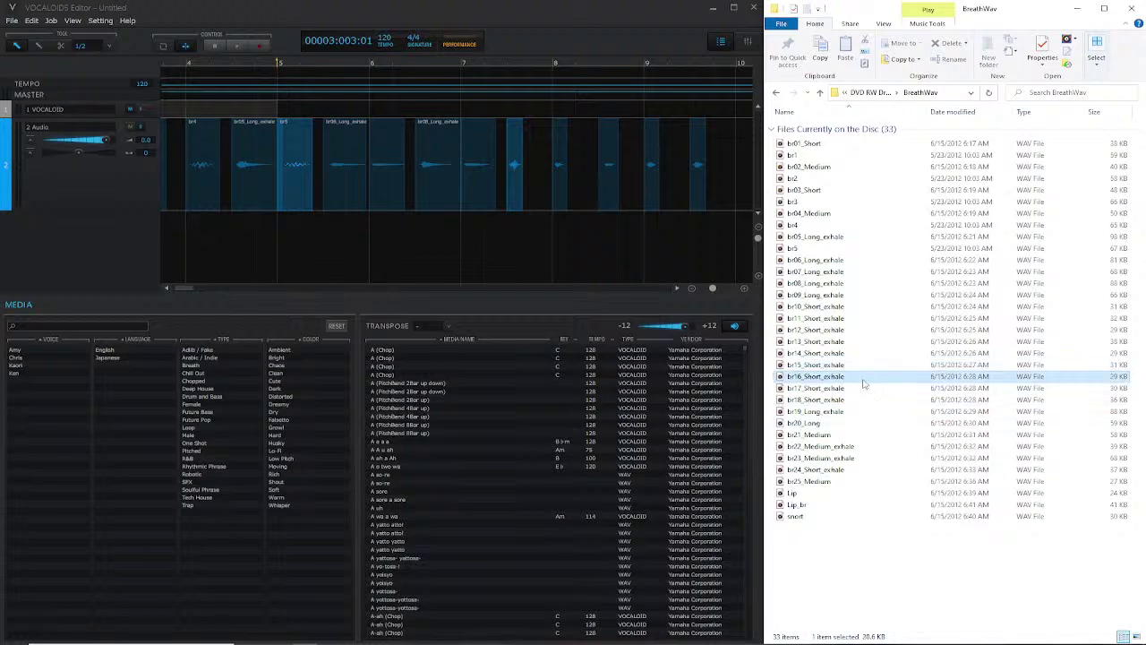
drag(864, 384, 358, 195)
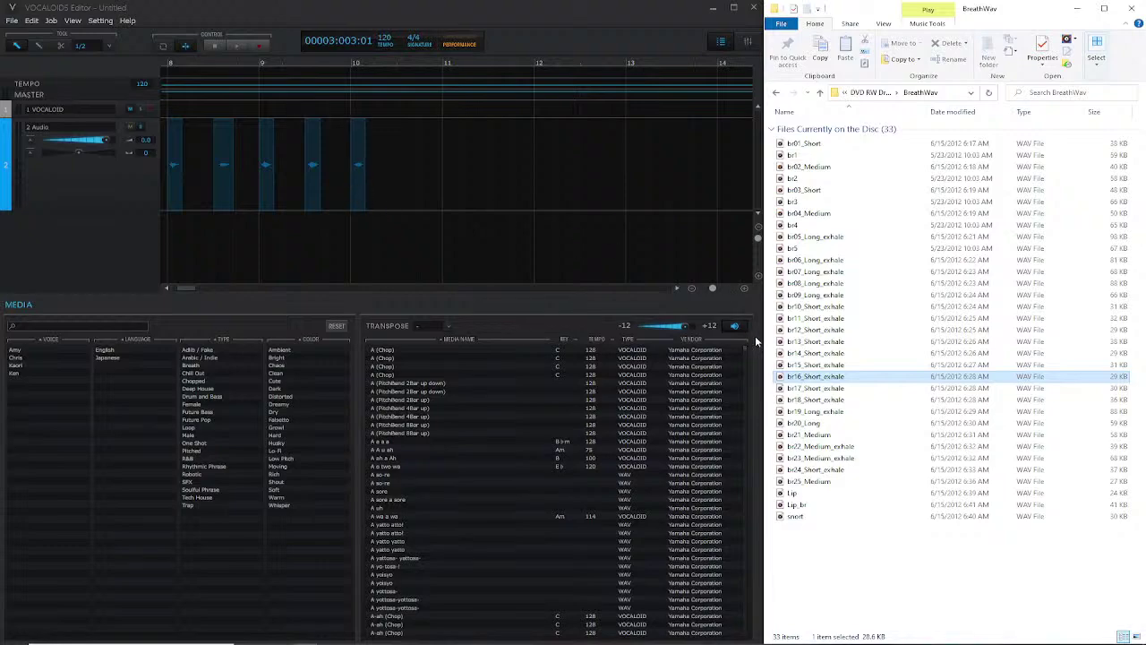
- Add br17_Short_exhale, br18_Short_exhale and br19_Long_exhale to the audio track at successive half-measure positions from the middle of measure 10
click(810, 388)
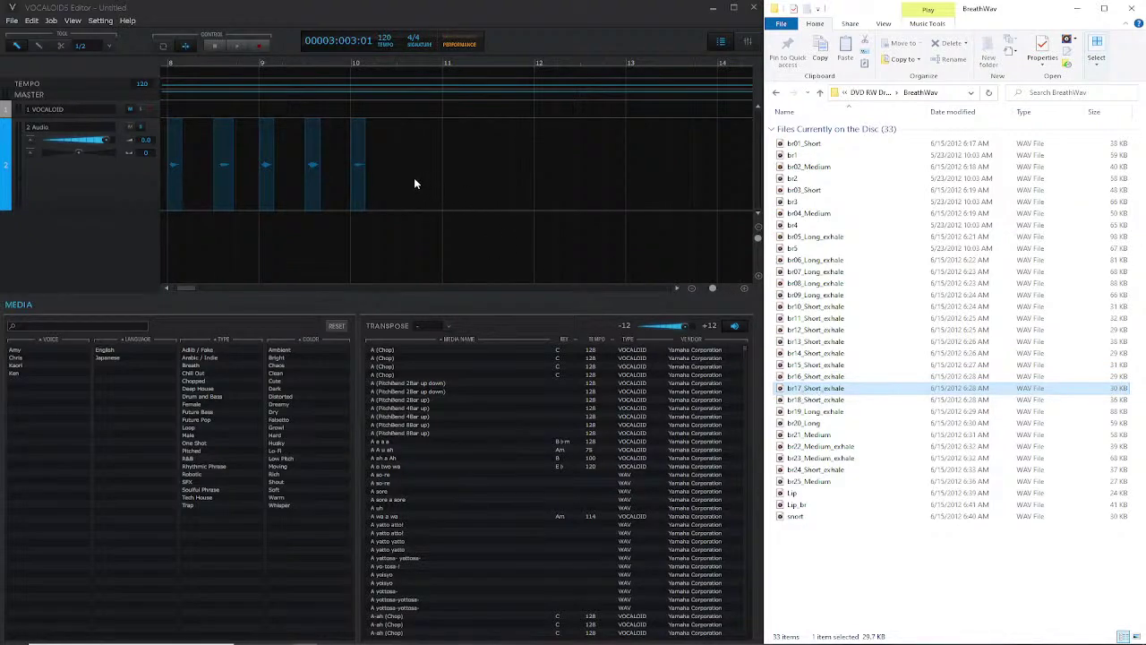
drag(816, 399, 461, 179)
click(853, 413)
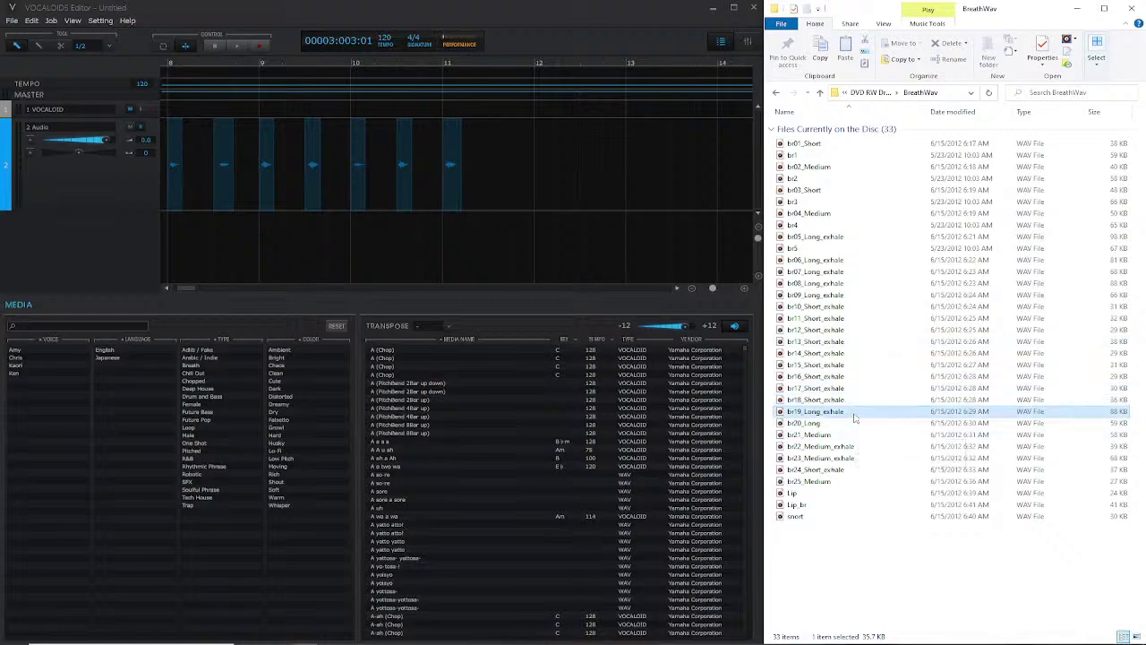
drag(862, 416, 769, 401)
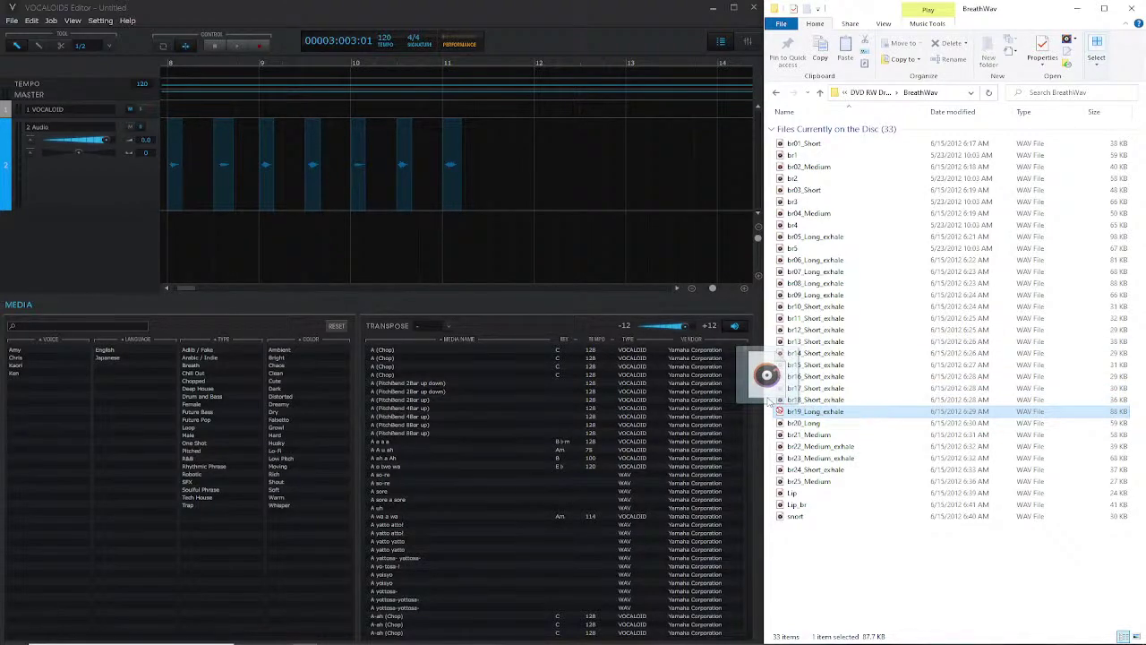
drag(769, 400, 499, 191)
- Add br20_Long, br21_Medium, br22_Medium_exhale and br23_Medium_exhale to the audio track at successive half-measure positions from measure 12 to mid-measure 13
click(847, 425)
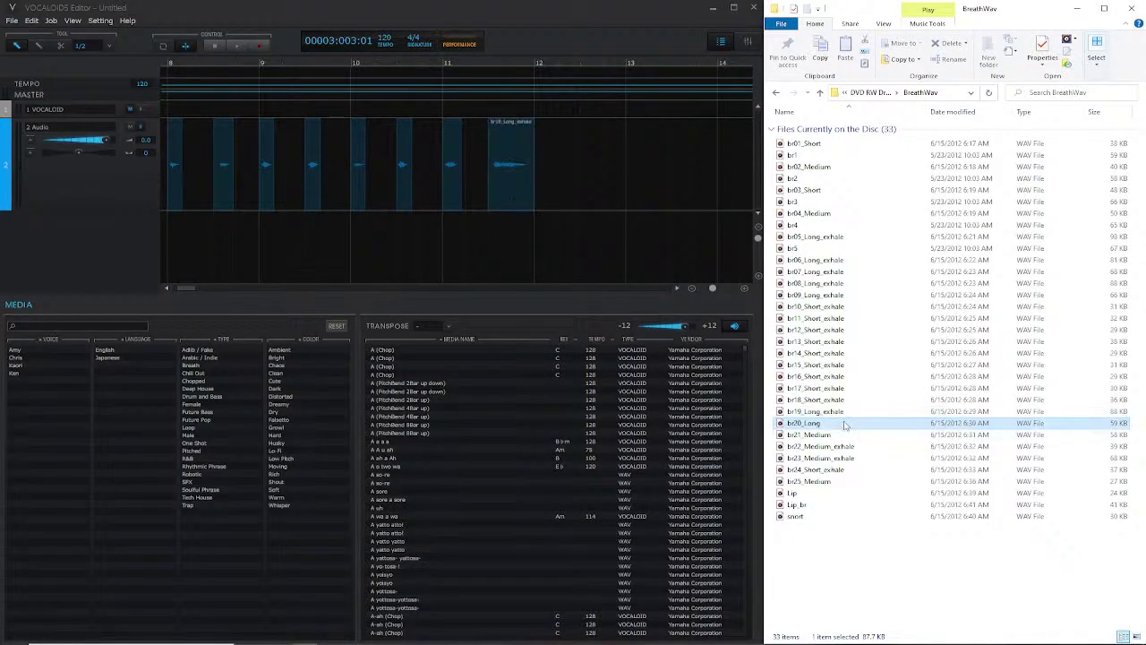
drag(857, 430, 578, 195)
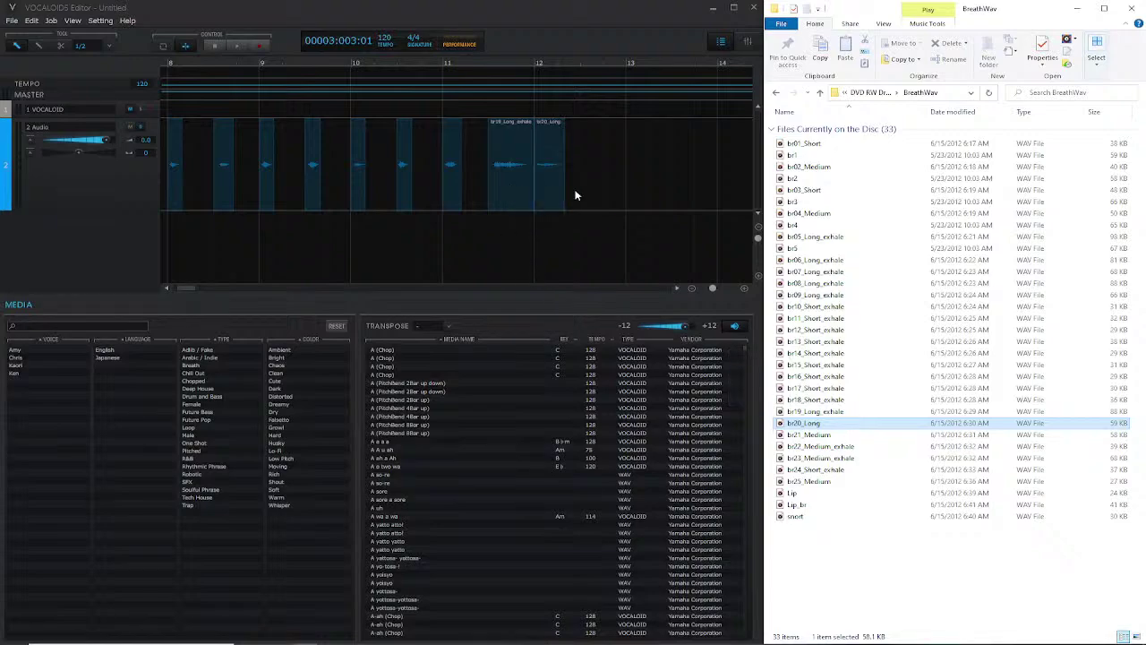
drag(846, 439, 607, 177)
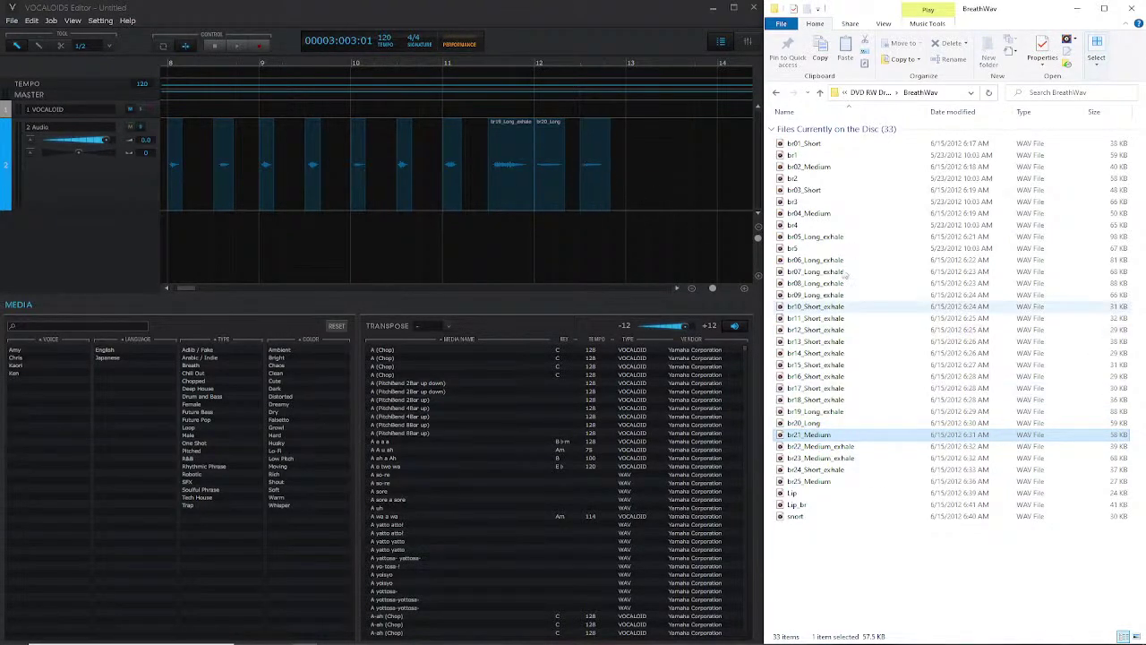
click(860, 448)
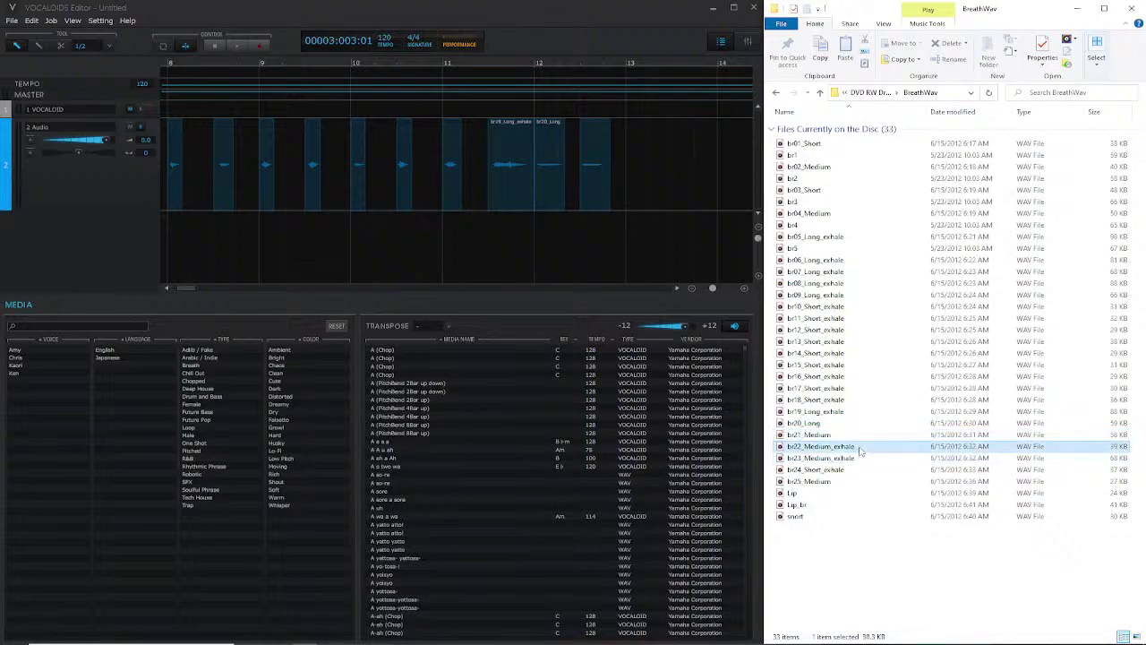
drag(845, 454, 645, 168)
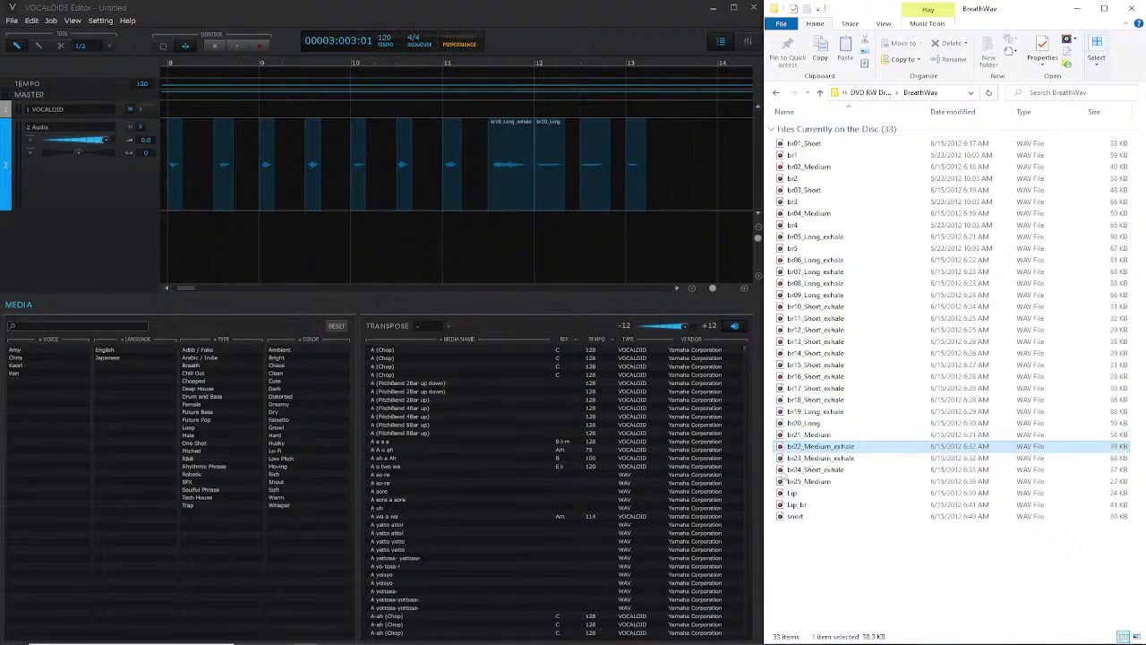
drag(832, 458, 667, 209)
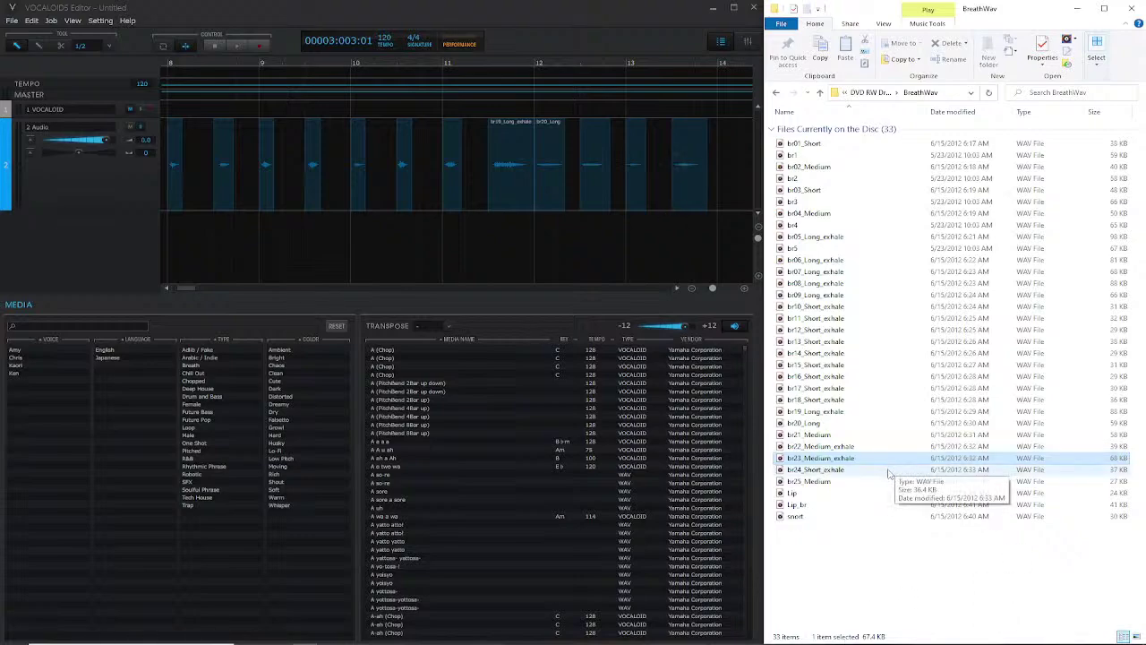
- Add br24_Short_exhale to the audio track at measure 14 and br25_Medium in the middle of measure 14
click(900, 470)
drag(898, 472, 721, 198)
drag(839, 488, 334, 190)
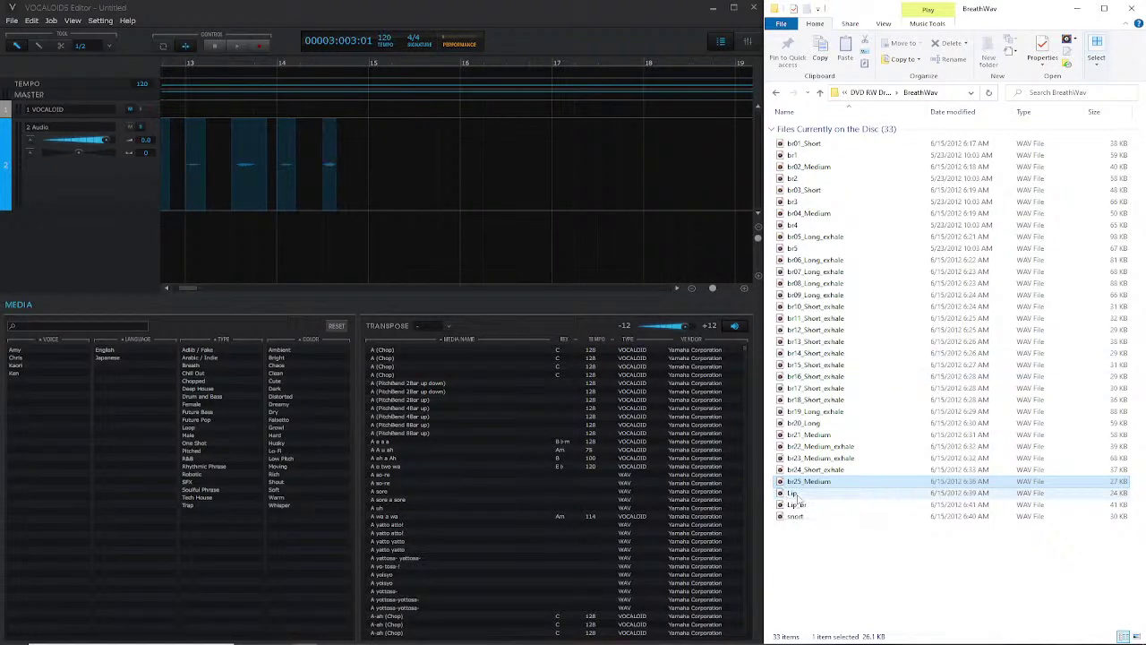
- Add Lip, Lip_br and snort to the audio track at successive half-measure positions from measure 15 to measure 16
drag(793, 493, 381, 183)
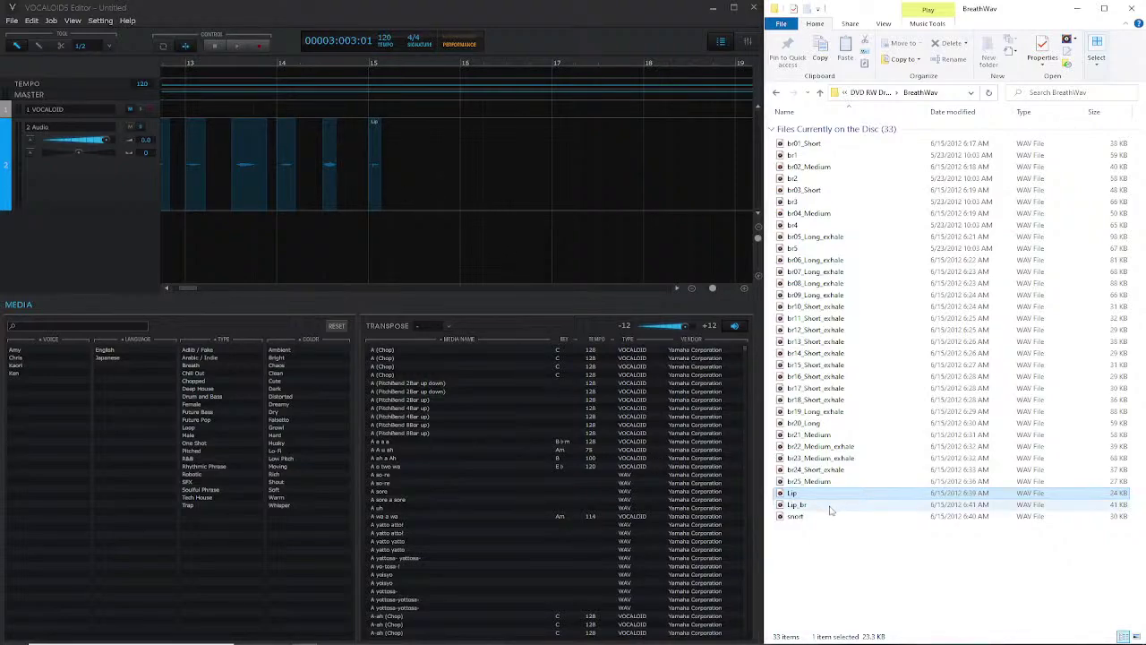
drag(830, 505, 437, 184)
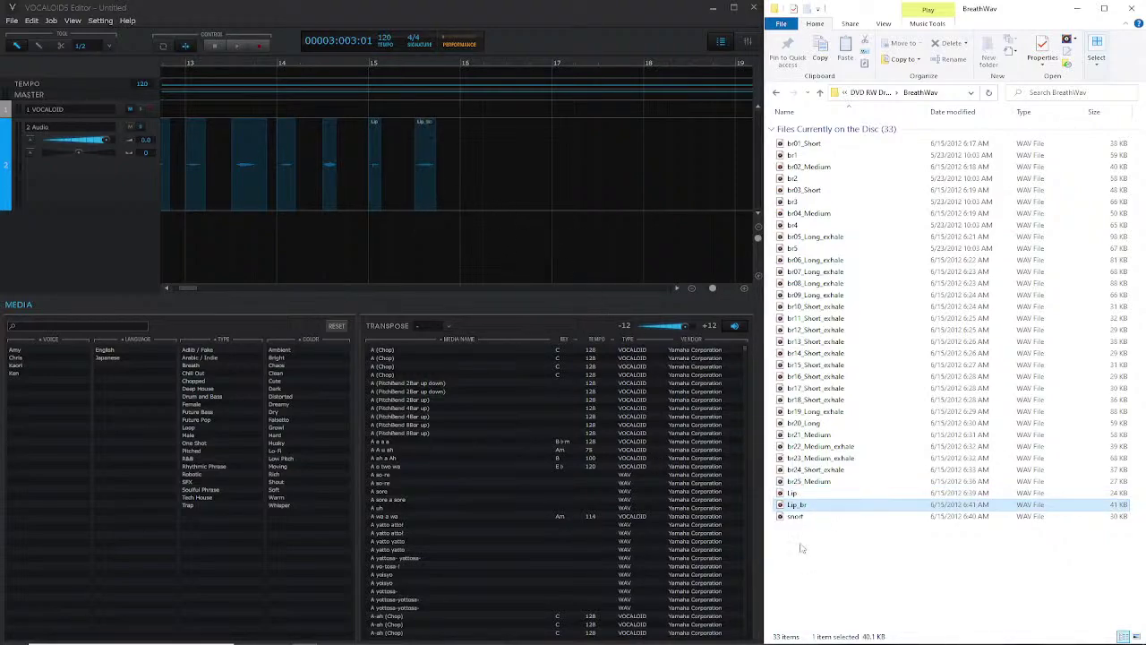
click(800, 517)
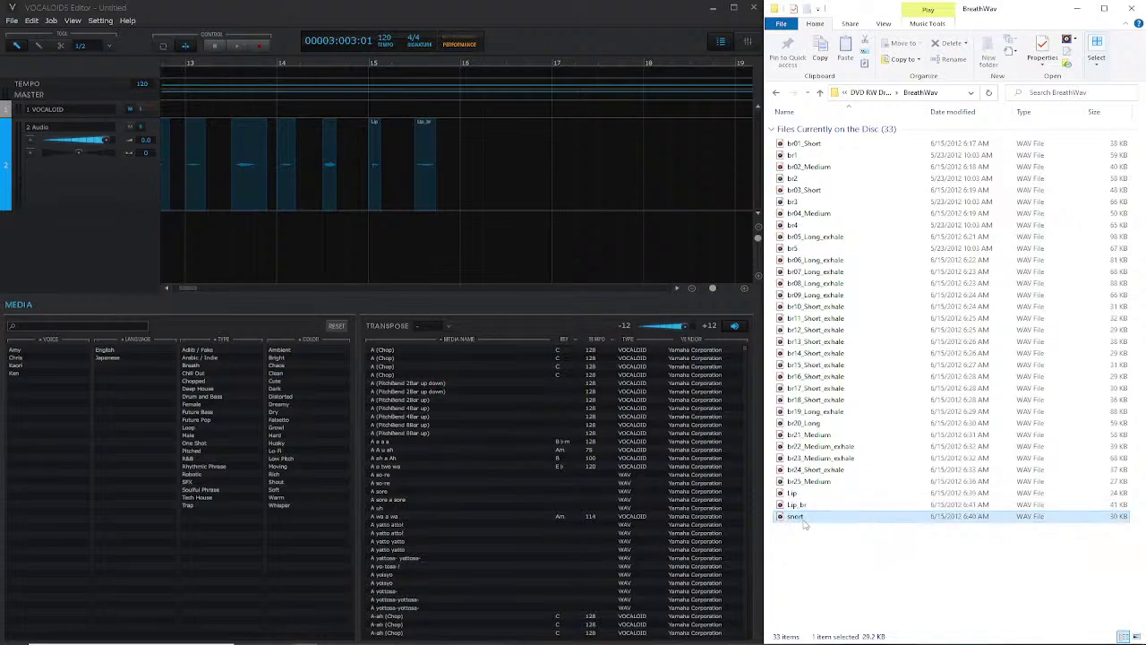
drag(804, 526, 486, 191)
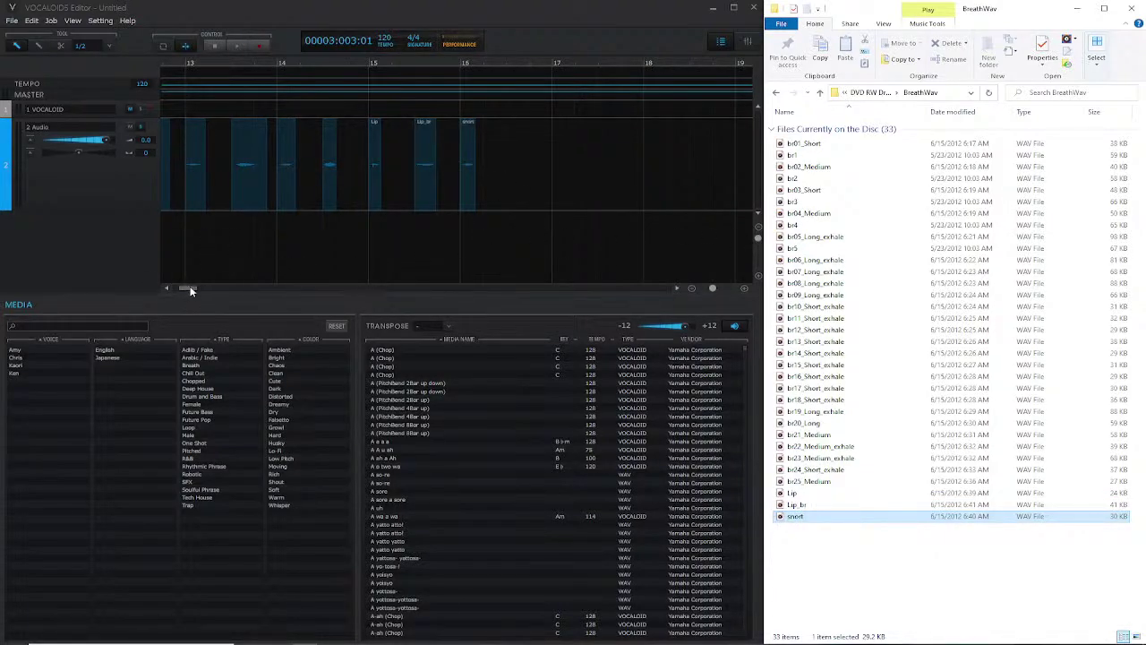
- Play the audio track from the start of measure 1 through the snort sample at measure 16, and stop playback
drag(190, 287, 177, 288)
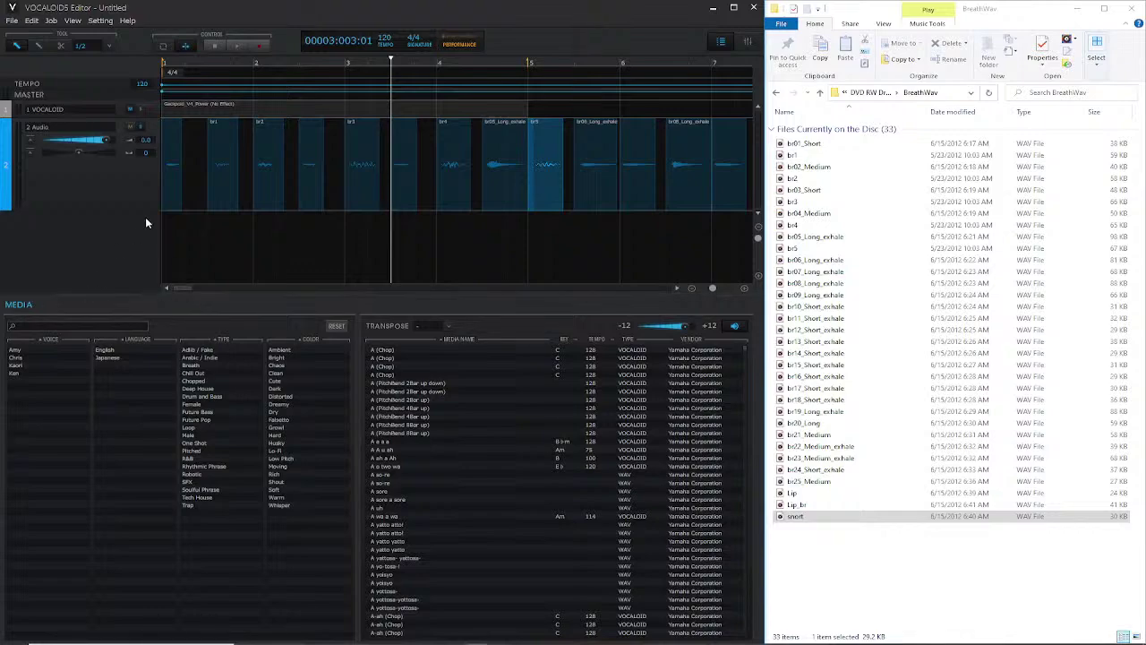
click(178, 75)
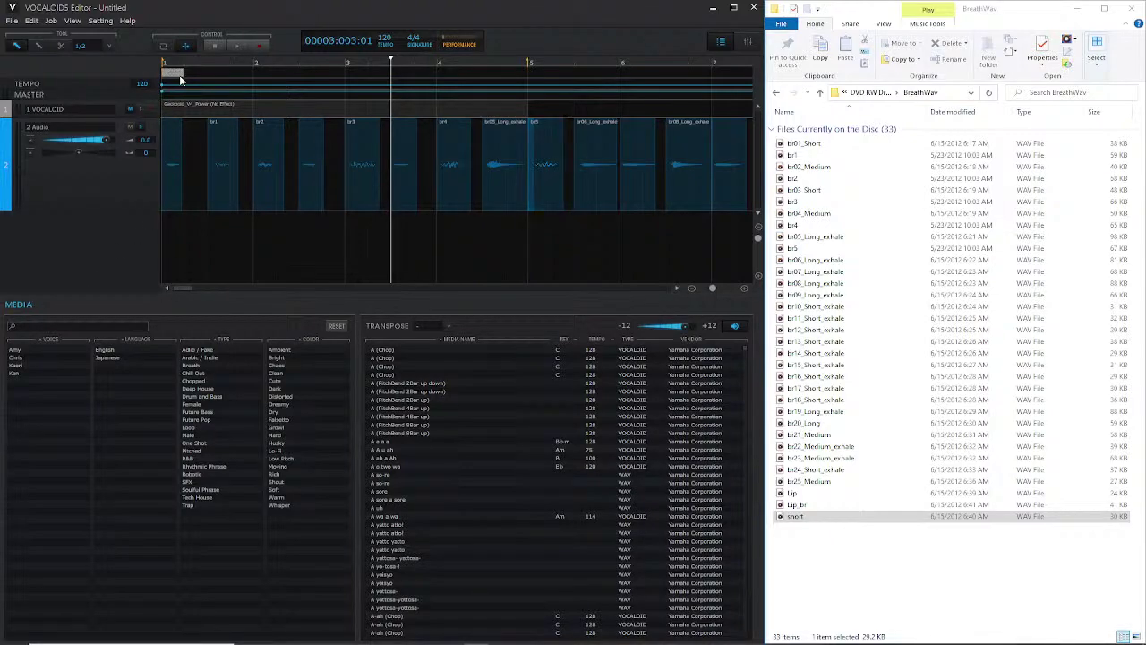
click(172, 62)
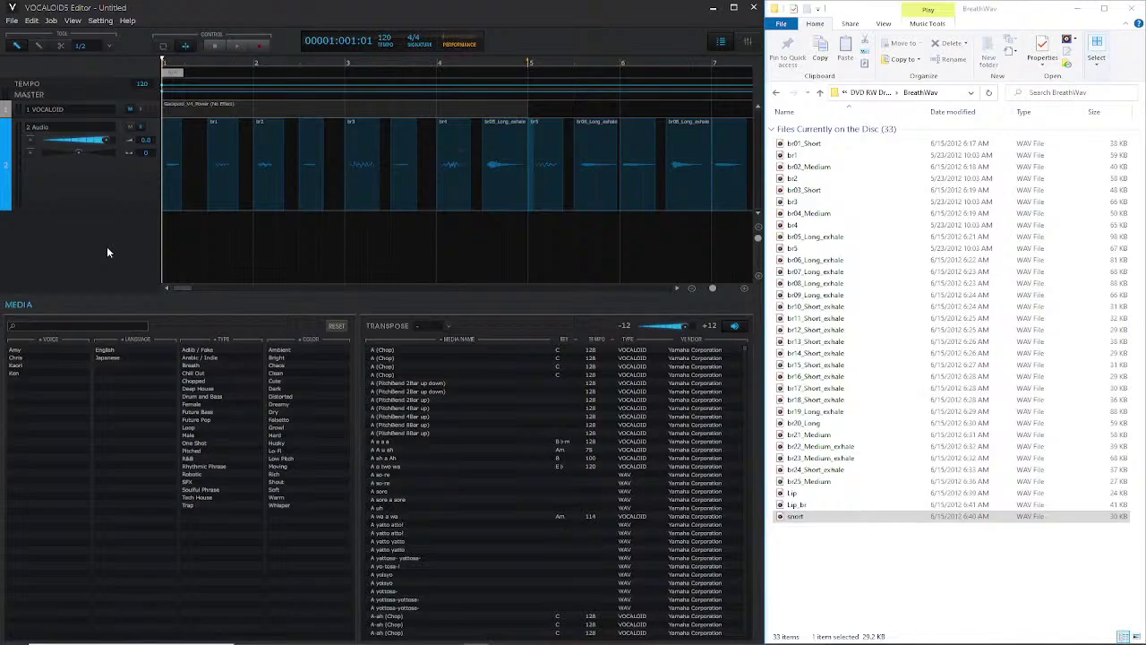
key(space)
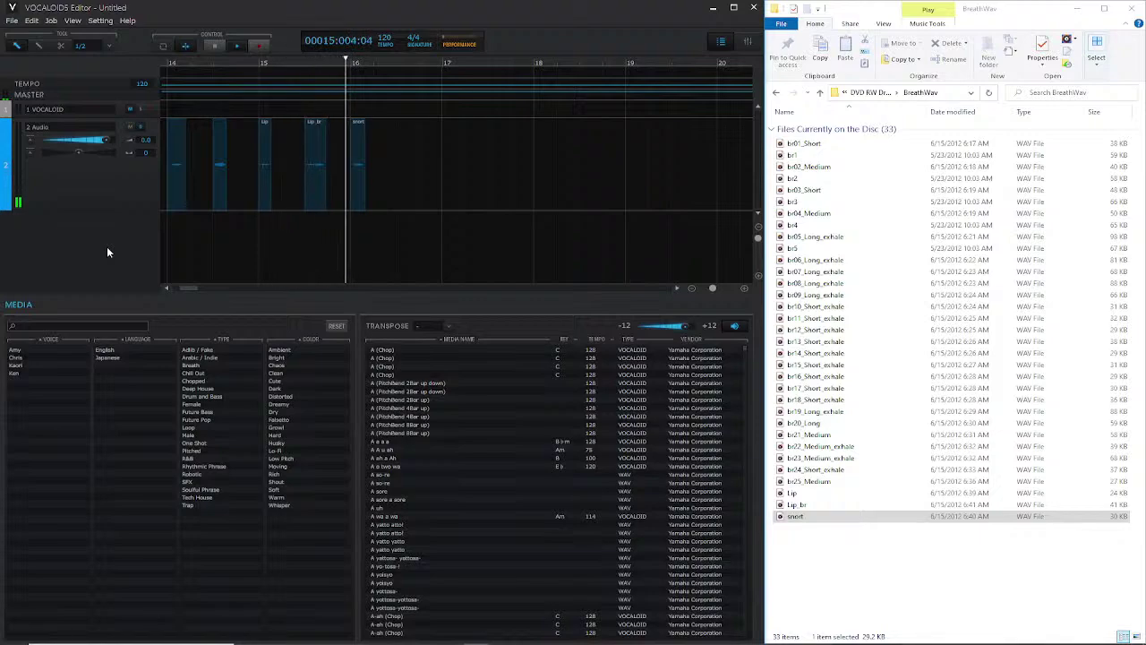
key(space)
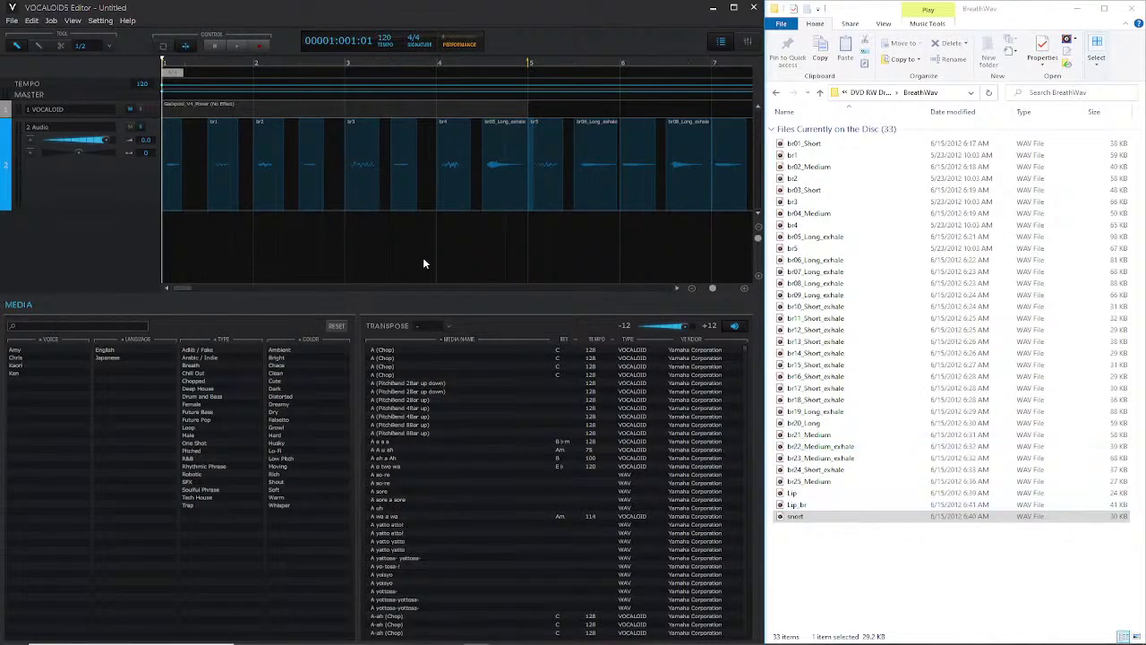
- Save the project in the Documents folder as a VOCALOID5 Sequence named Gackpoid Breath Files
click(927, 556)
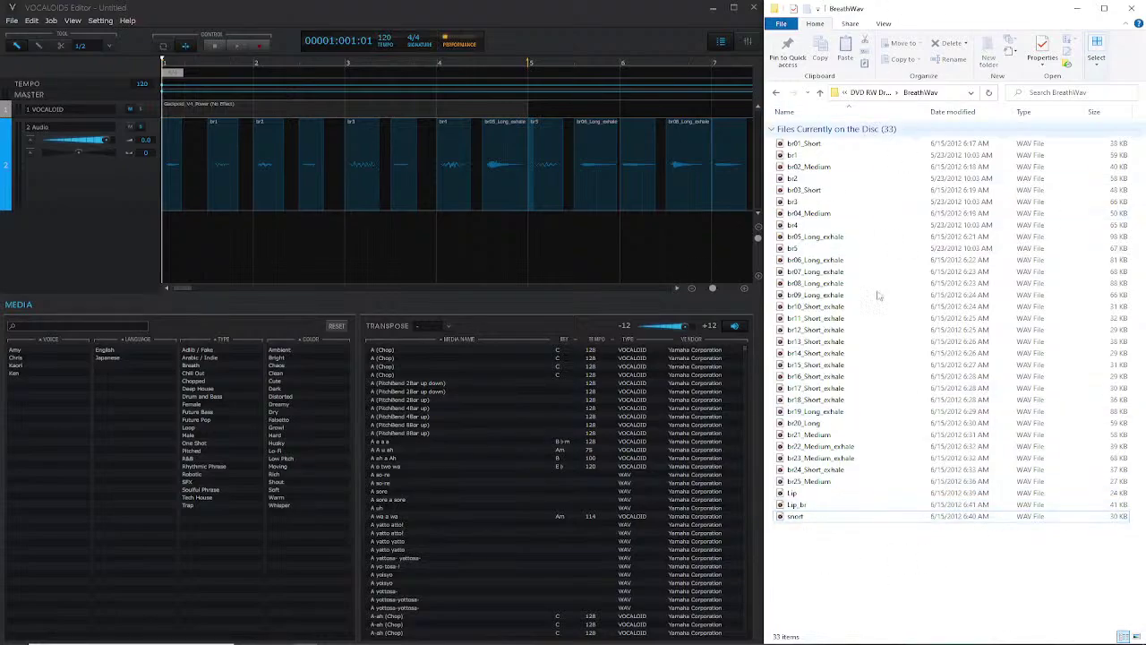
click(98, 270)
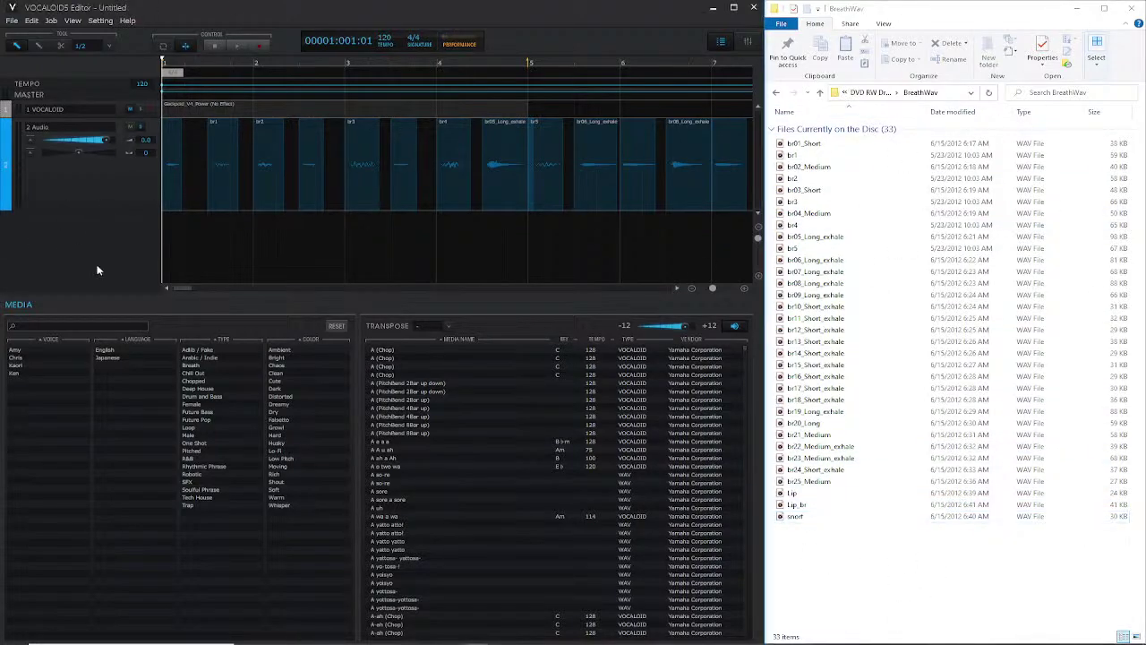
key(ctrl+s)
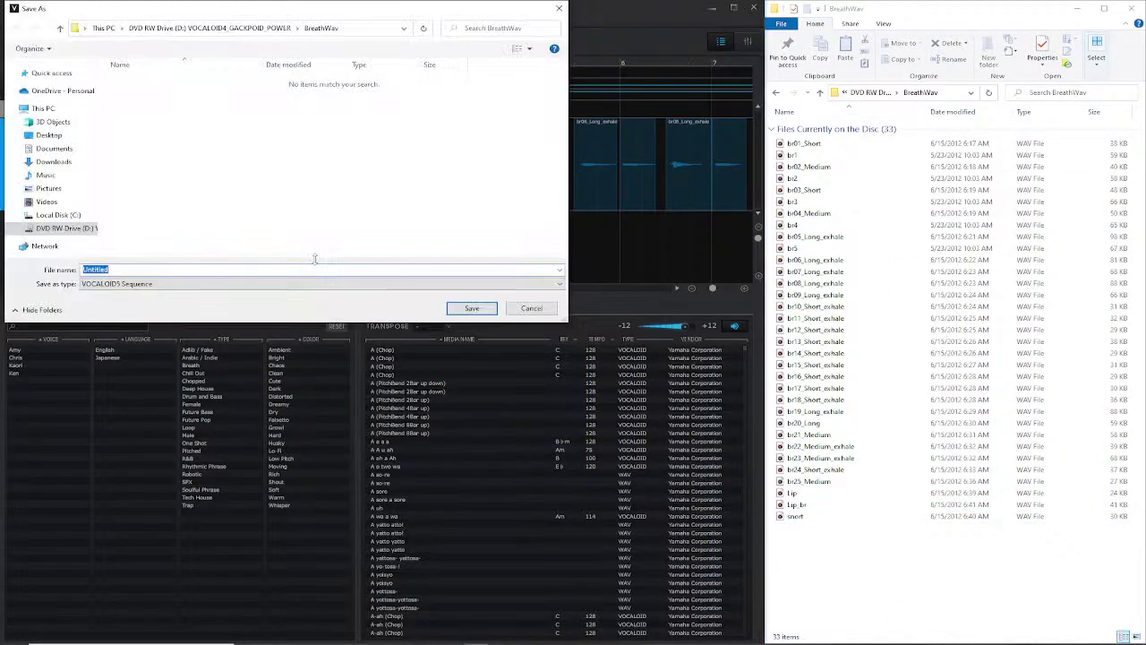
click(49, 216)
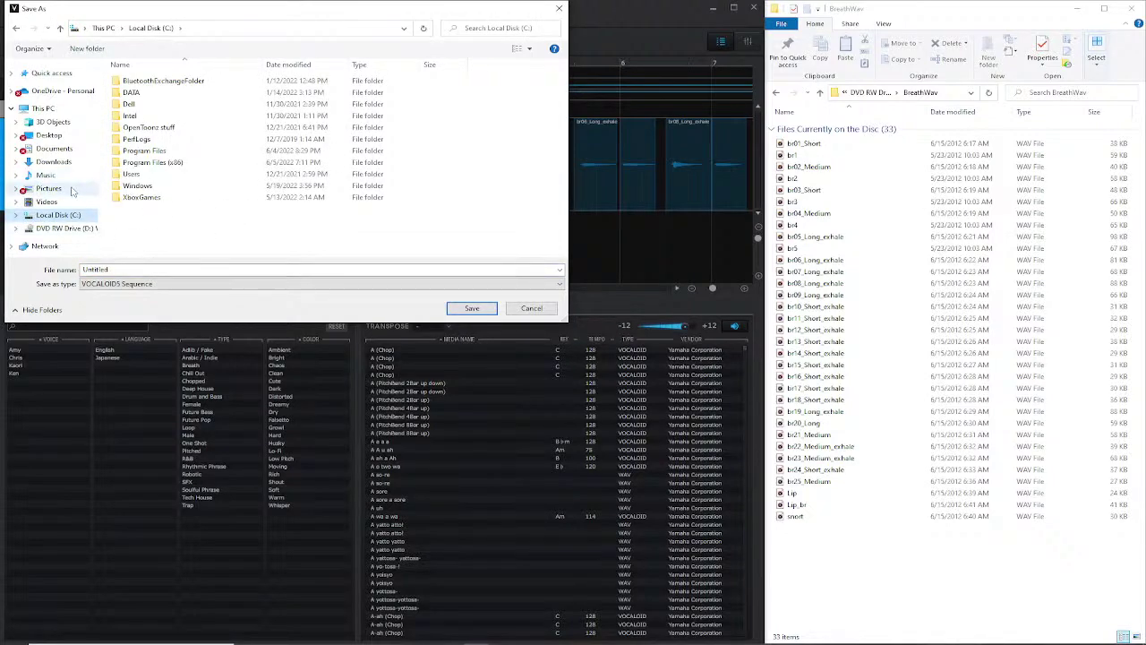
click(54, 149)
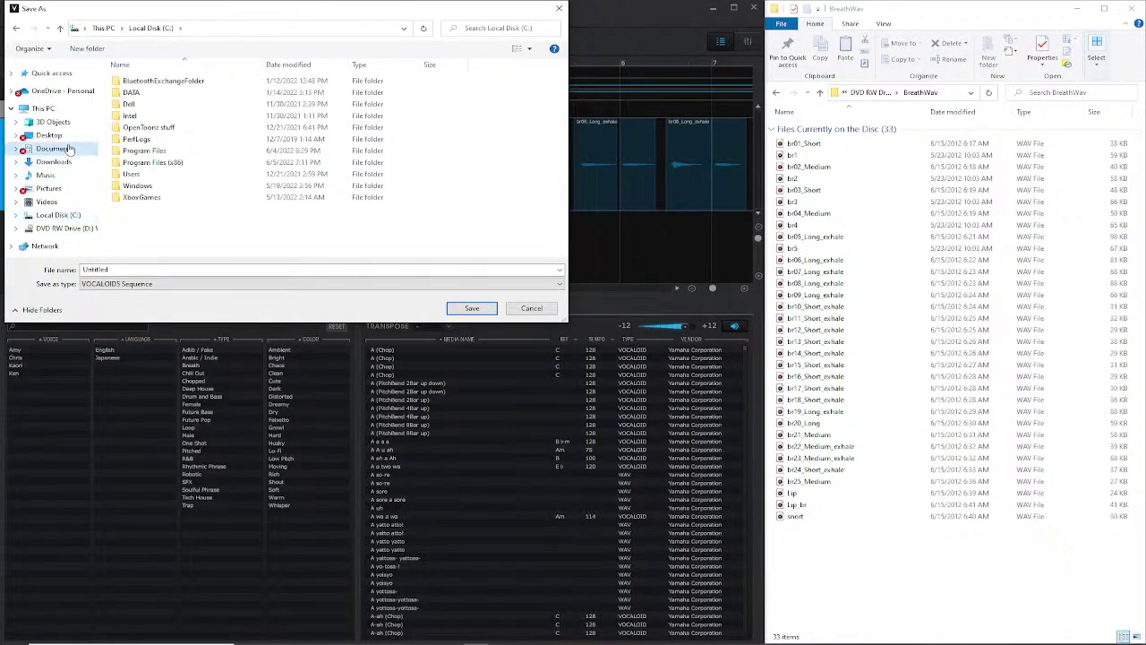
click(180, 269)
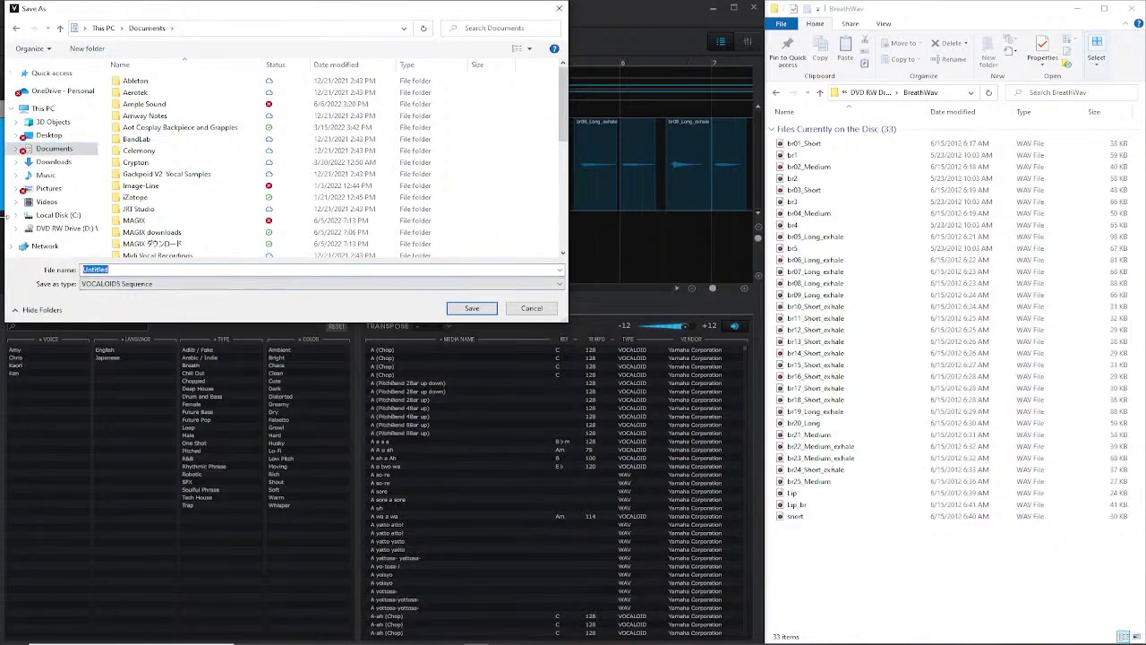
text(Gackpoid B)
text(eath Fil)
key(Return)
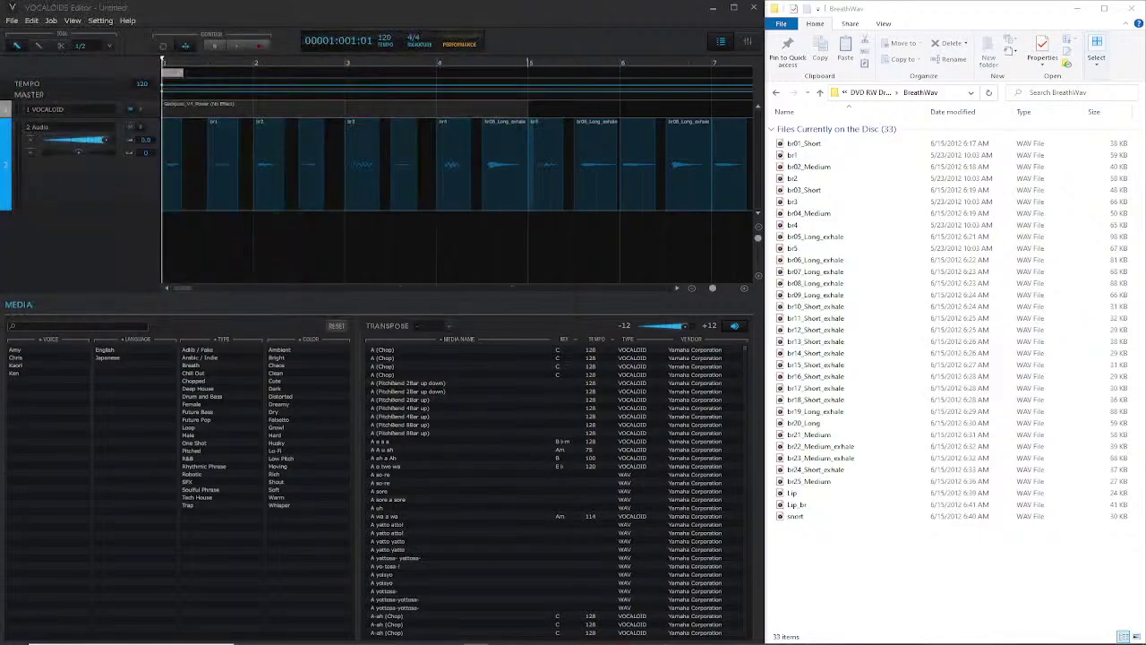
- Close the BreathWav folder and VOCALOID5 Editor, and switch to the older VOCALOID Editor, accepting its startup warning and audio settings
click(1138, 8)
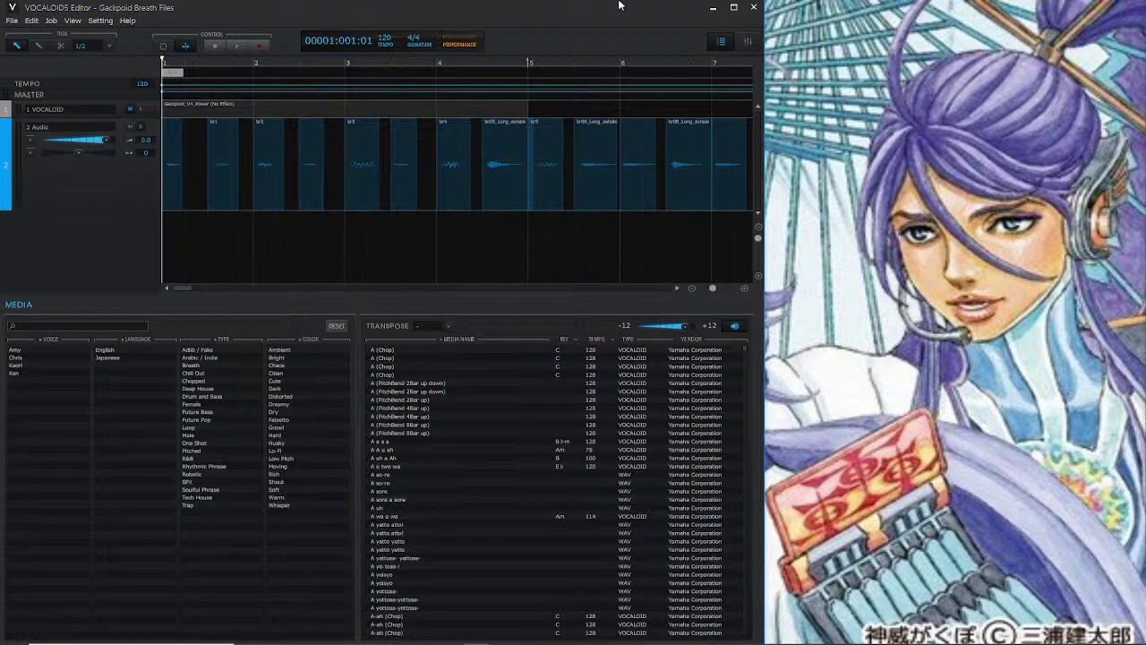
click(754, 8)
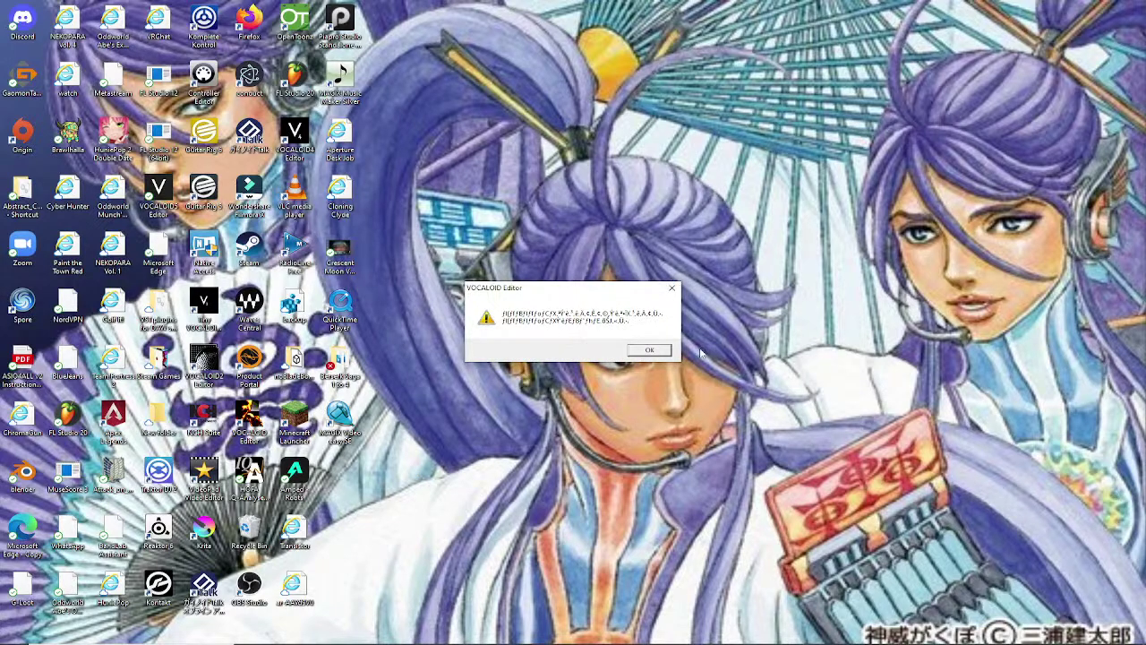
click(649, 350)
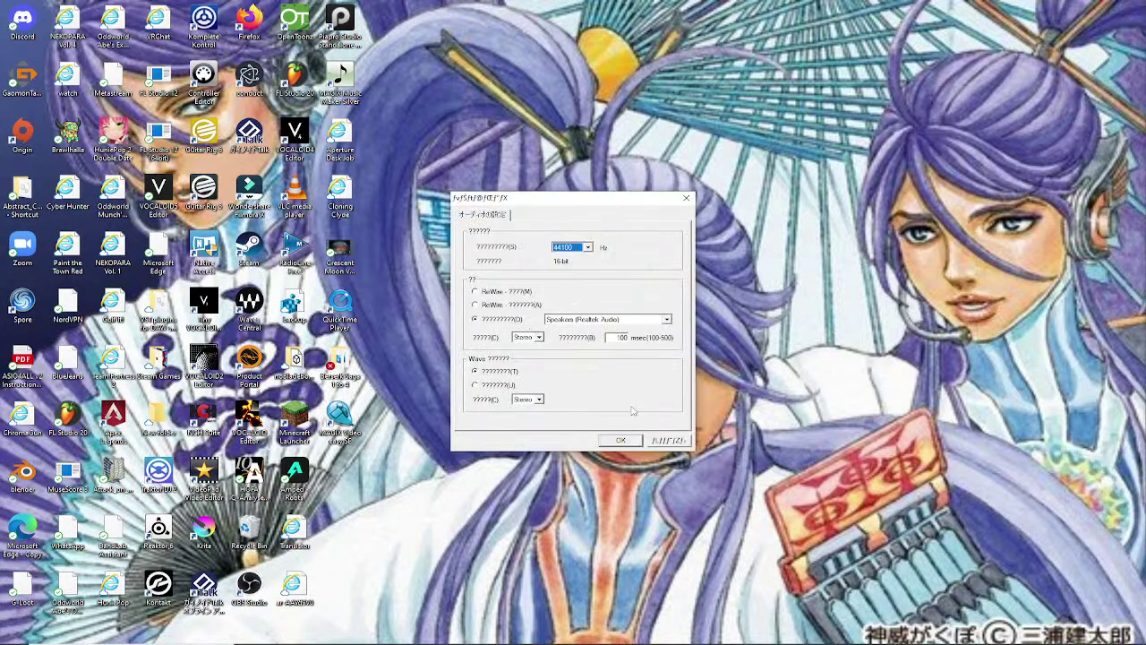
click(609, 442)
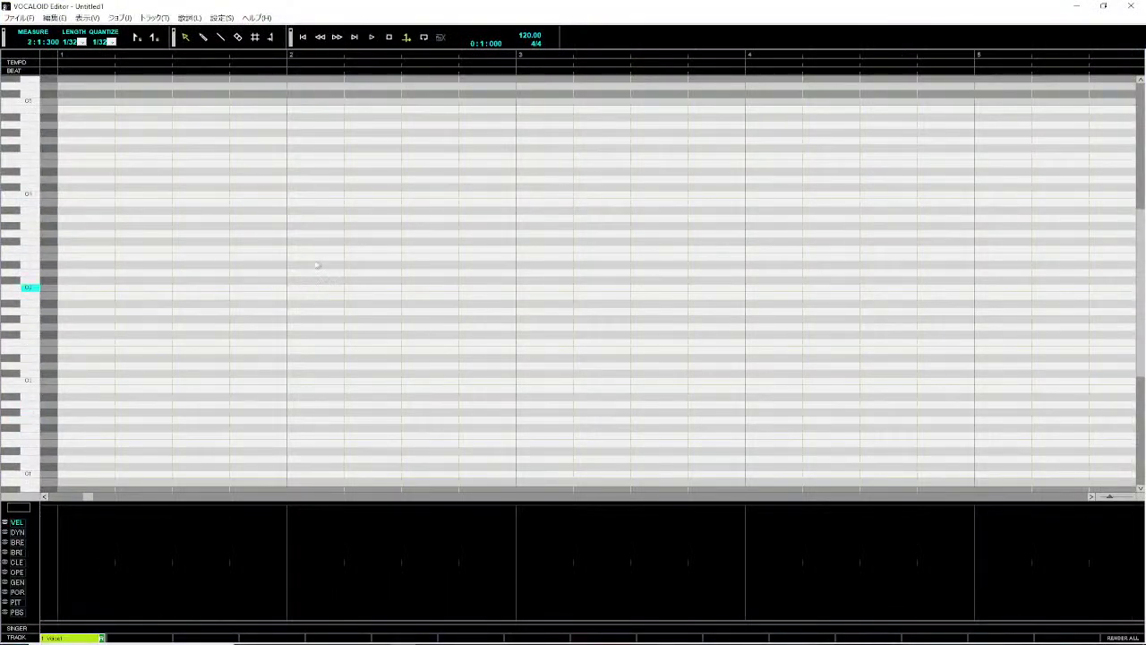
- Draw a one-beat note at C3 at the start of measure 1 with the pencil tool
right_click(287, 223)
click(371, 242)
drag(84, 496, 80, 503)
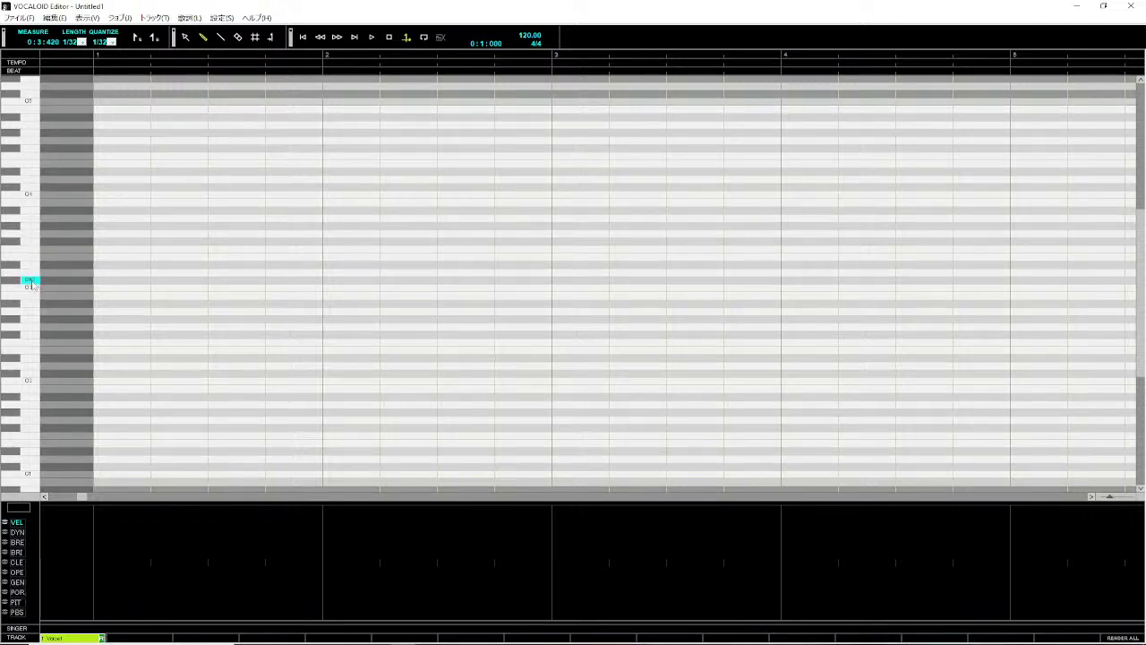
mouse_move(96, 289)
mouse_down()
mouse_move(348, 304)
mouse_move(148, 301)
mouse_up()
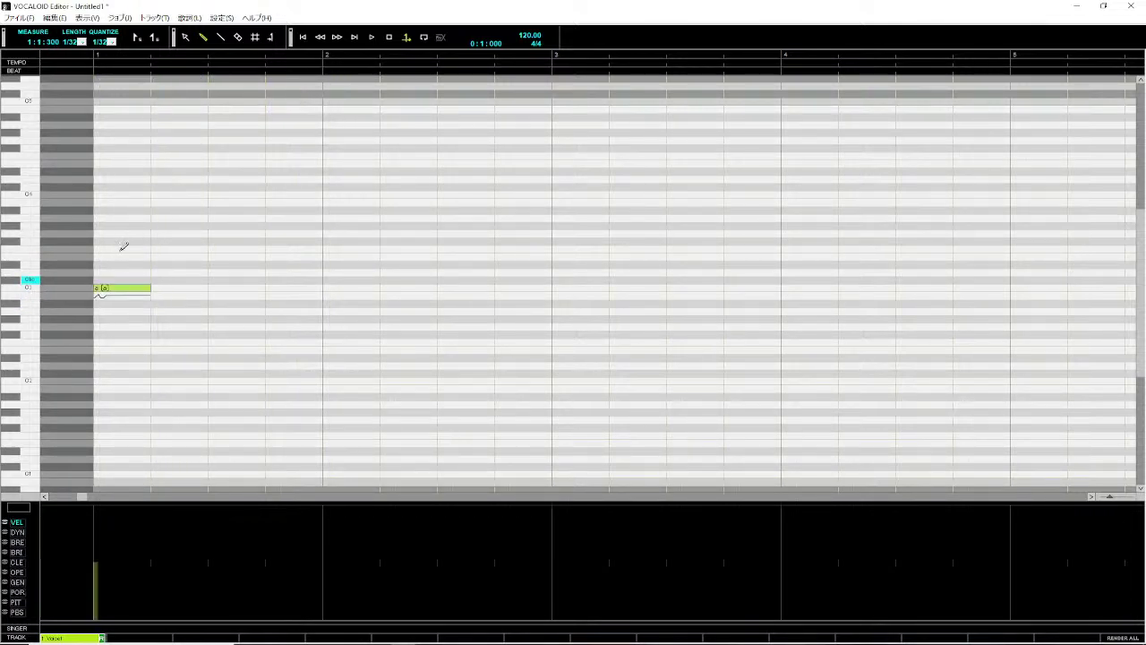
- Open the note properties of the C3 note at the start of measure 1
right_click(148, 280)
click(155, 284)
right_click(125, 289)
click(233, 505)
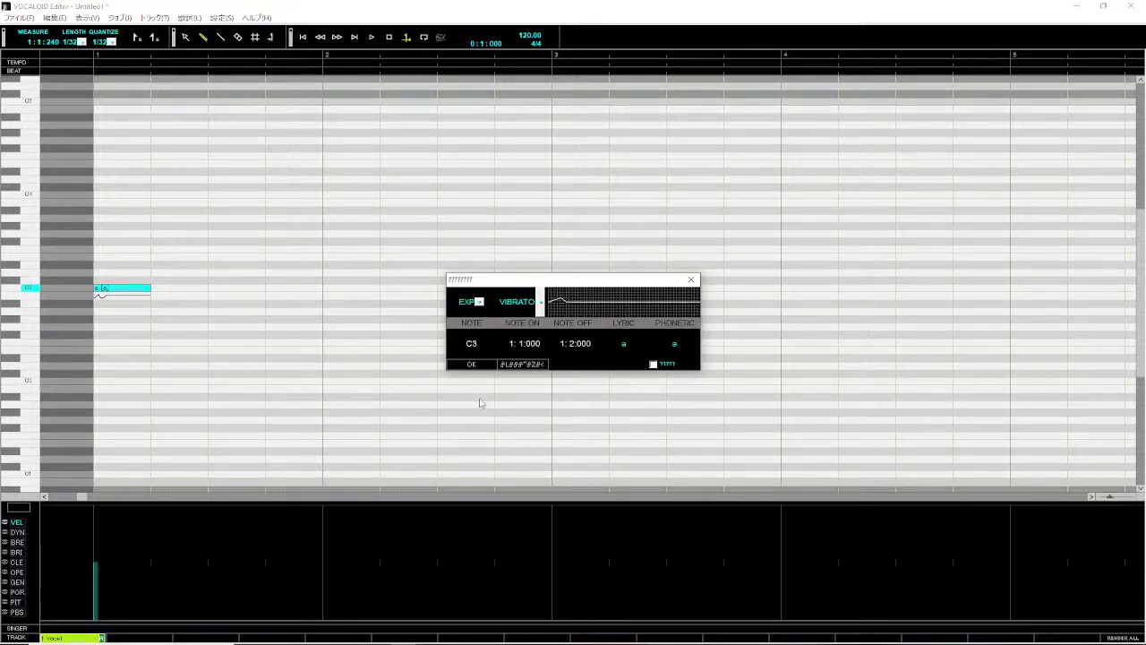
- Set the phonetic symbol of the C3 note at measure 1 to br1 and apply the change
click(655, 343)
text(6r1)
key(Return)
click(467, 365)
- Play back the br1 note twice, starting from shortly before measure 1
drag(84, 497, 79, 495)
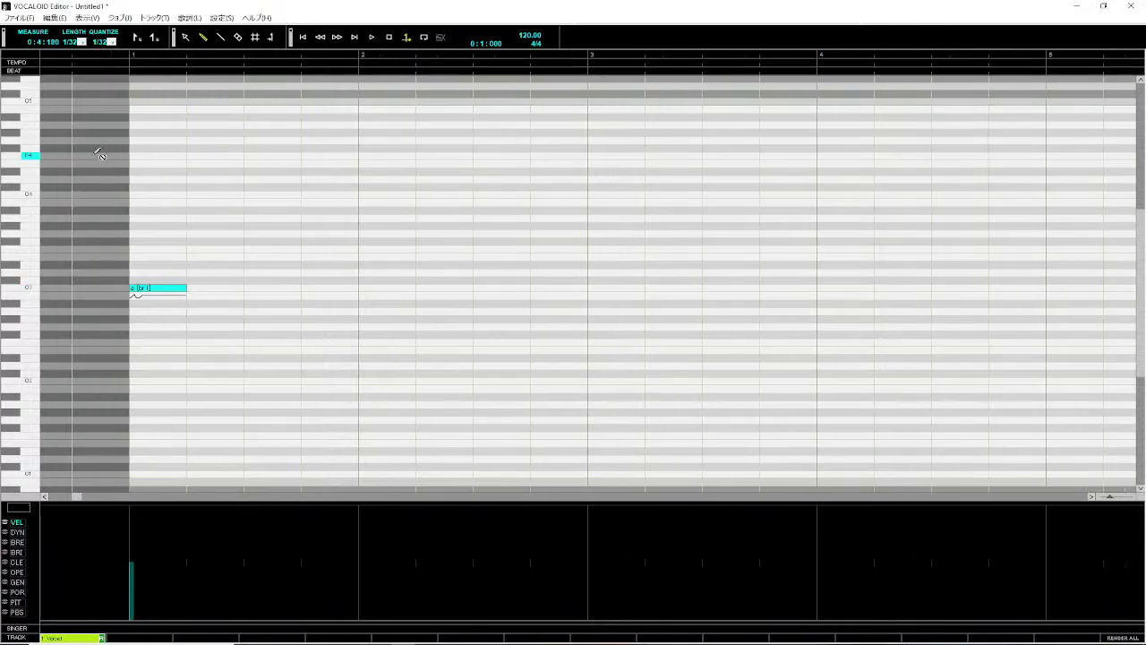
click(94, 55)
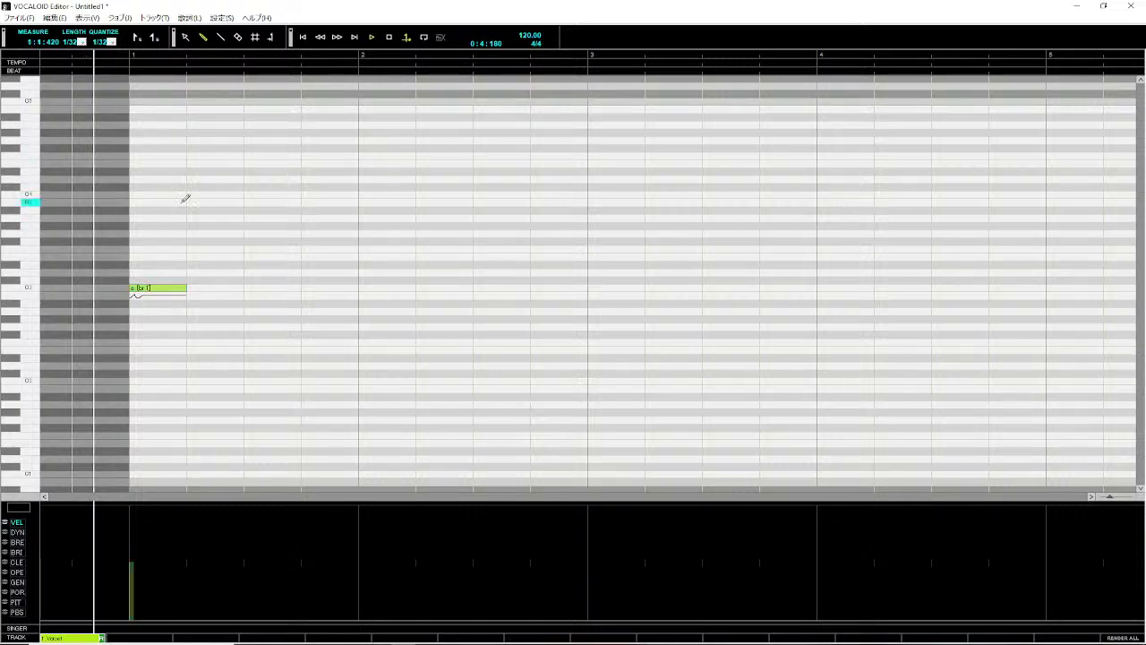
key(space)
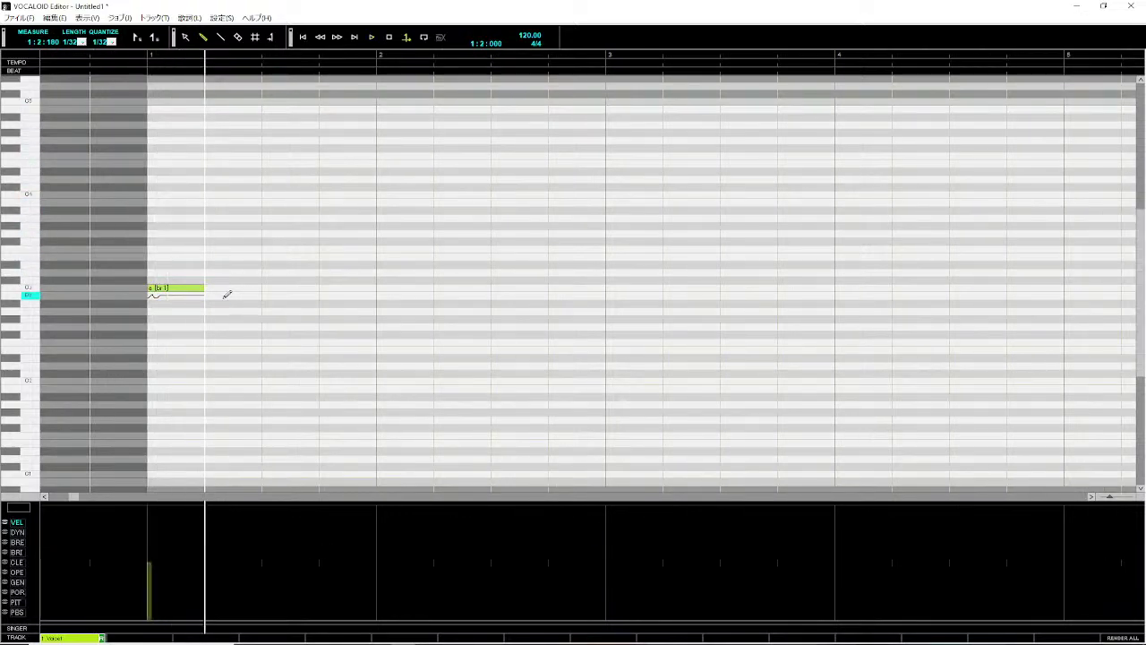
click(97, 57)
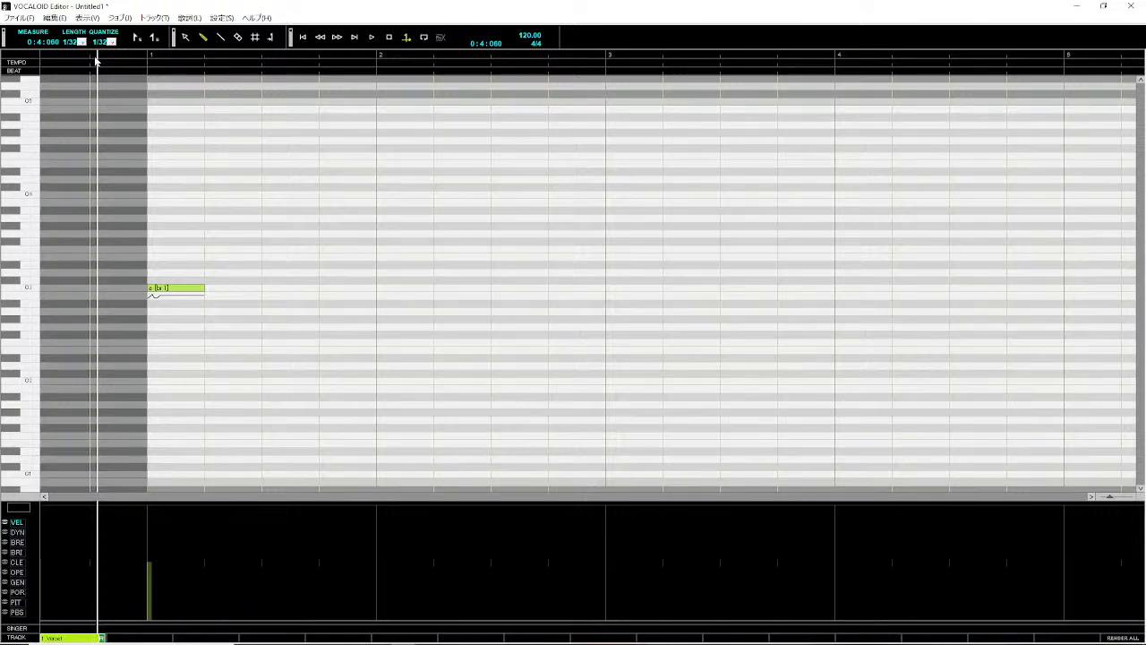
key(space)
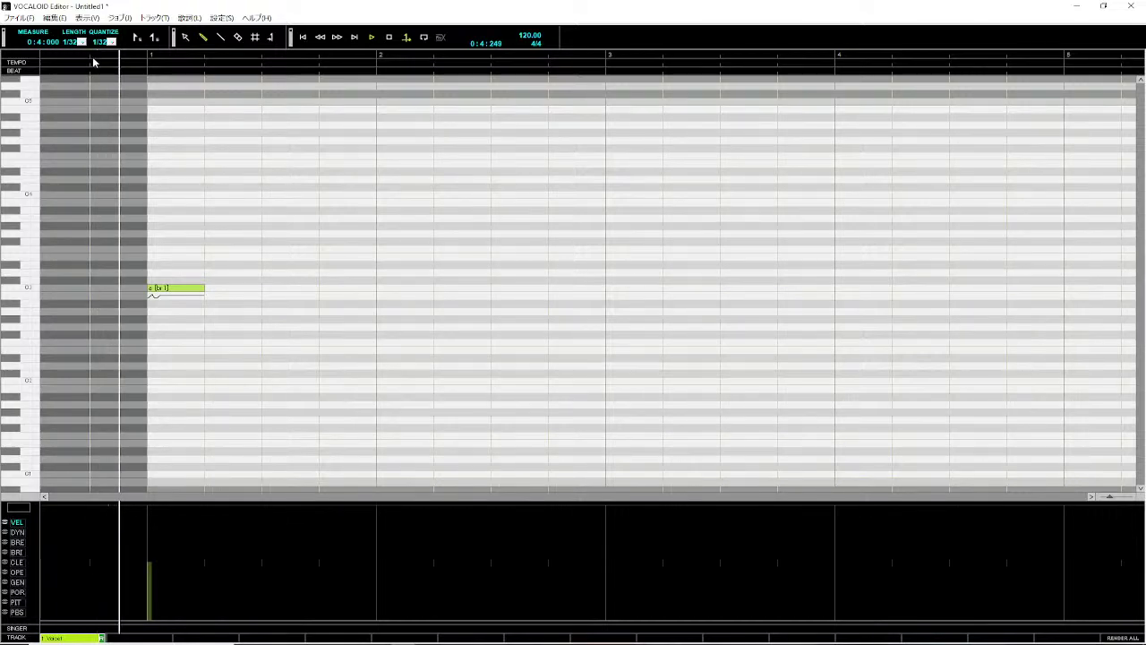
- Change the C3 note's phonetic symbol to br2 in its note properties
click(179, 289)
right_click(180, 288)
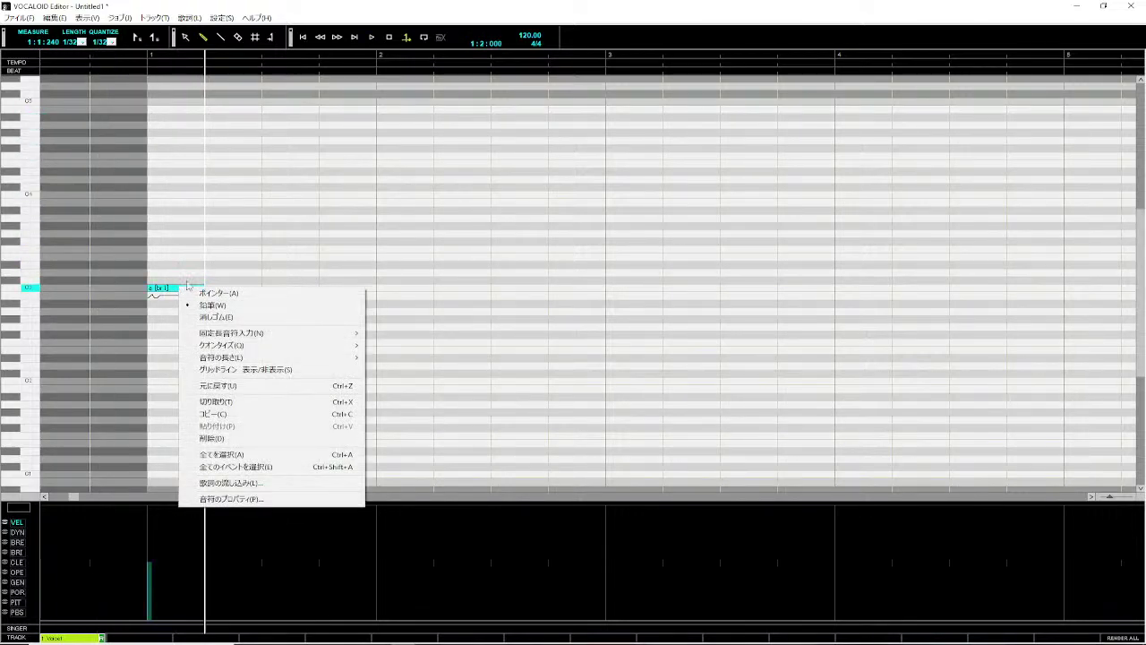
click(264, 500)
double_click(681, 343)
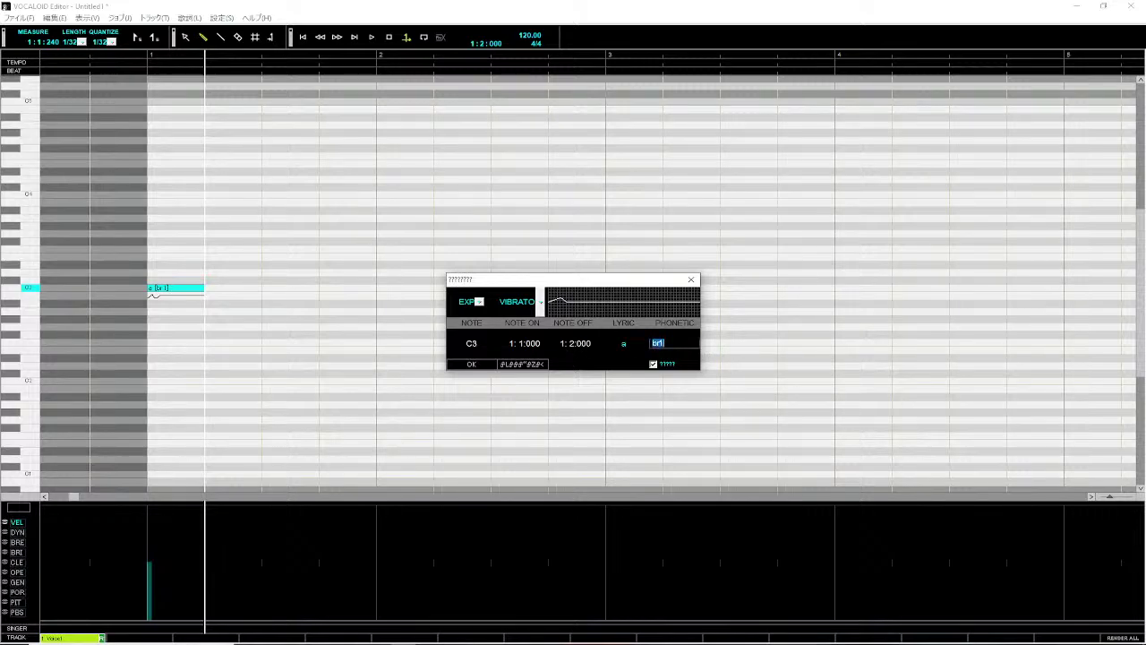
click(659, 343)
text(2)
key(Return)
click(452, 365)
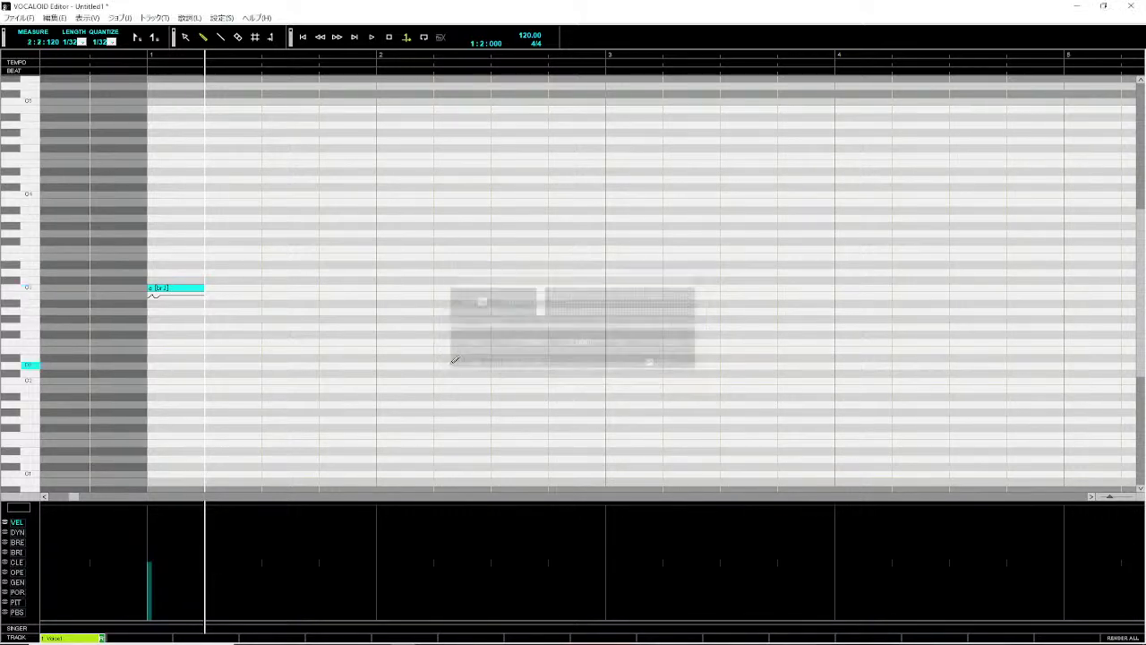
- Audition the br2 note twice from just before measure 1
click(112, 58)
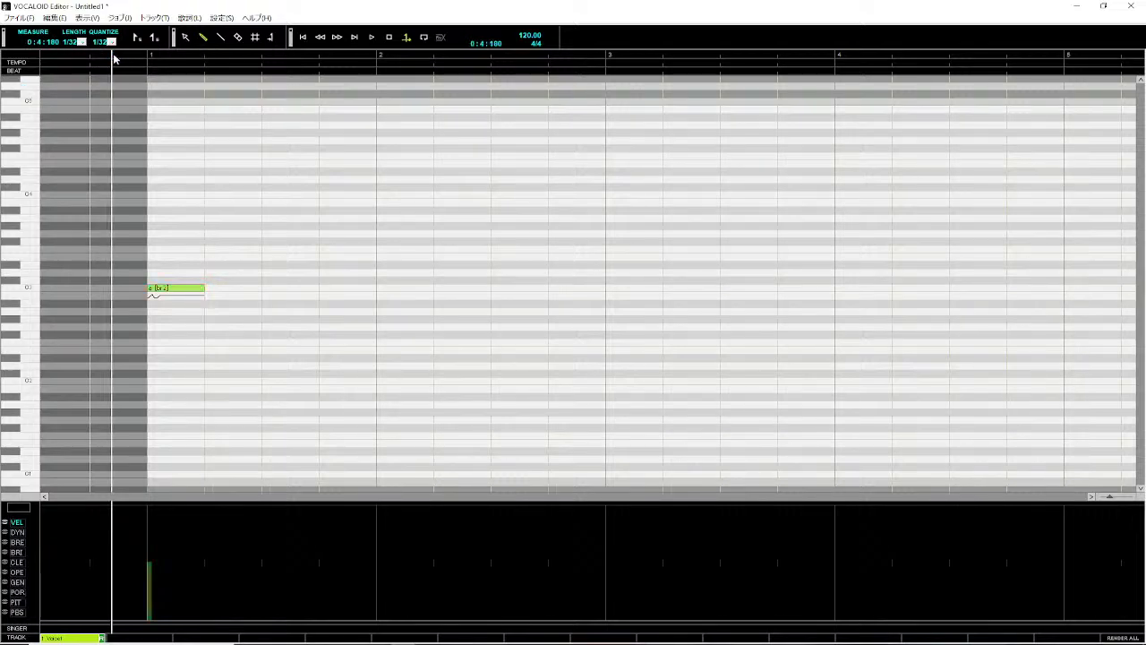
key(space)
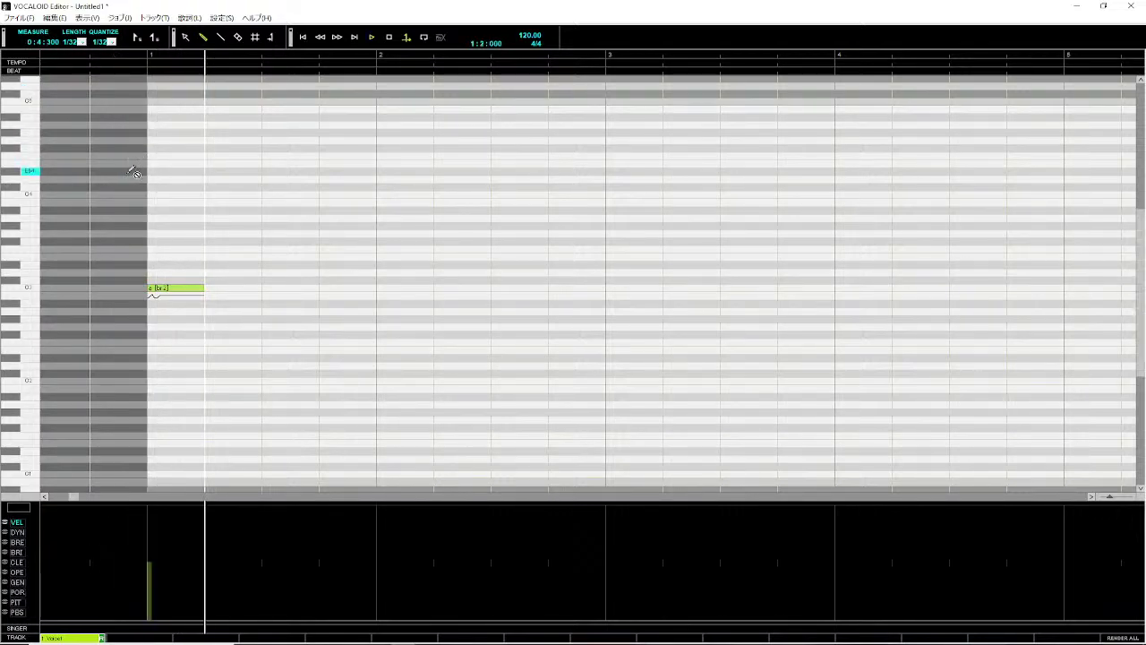
click(142, 55)
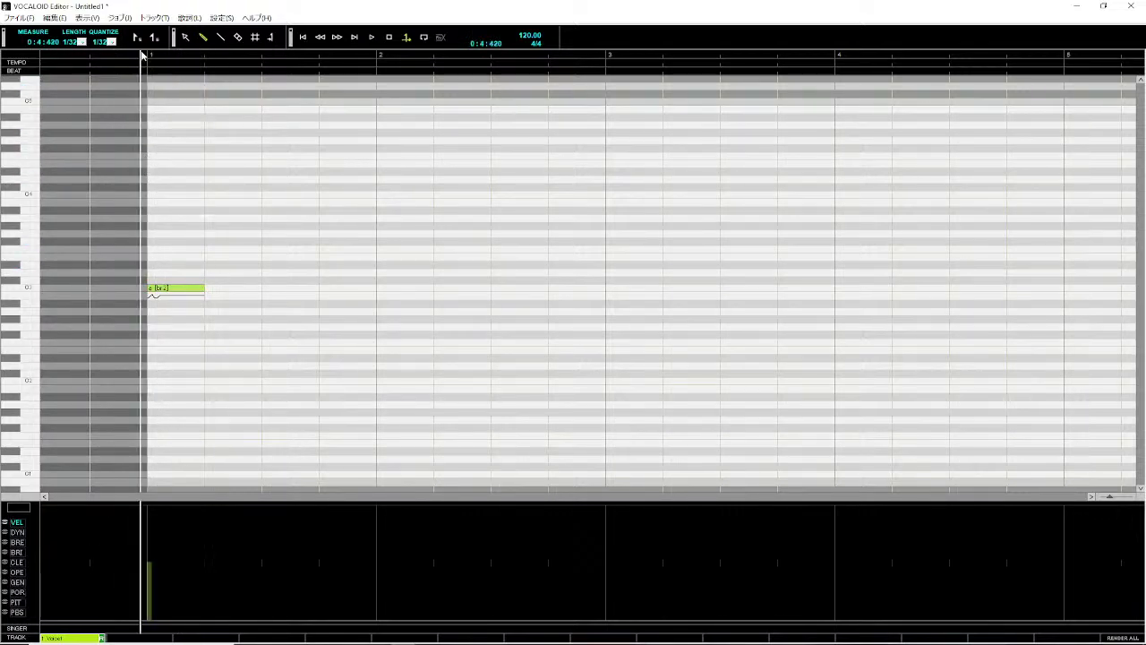
key(space)
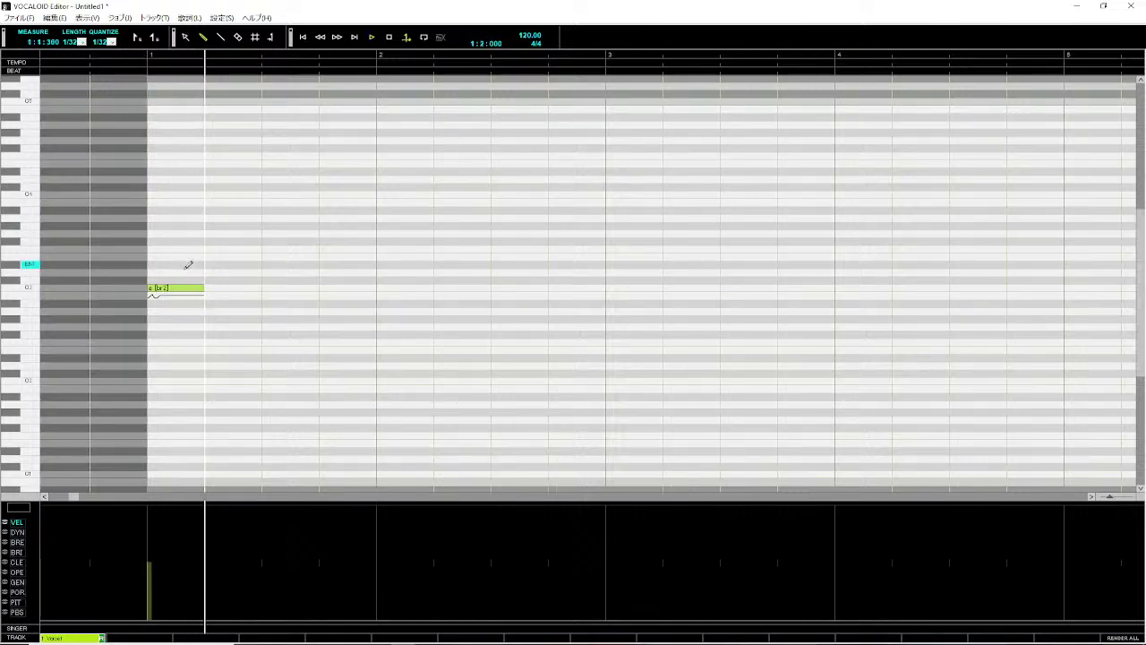
- Change the C3 note's phonetic symbol to br3 in its note properties
click(173, 290)
right_click(172, 291)
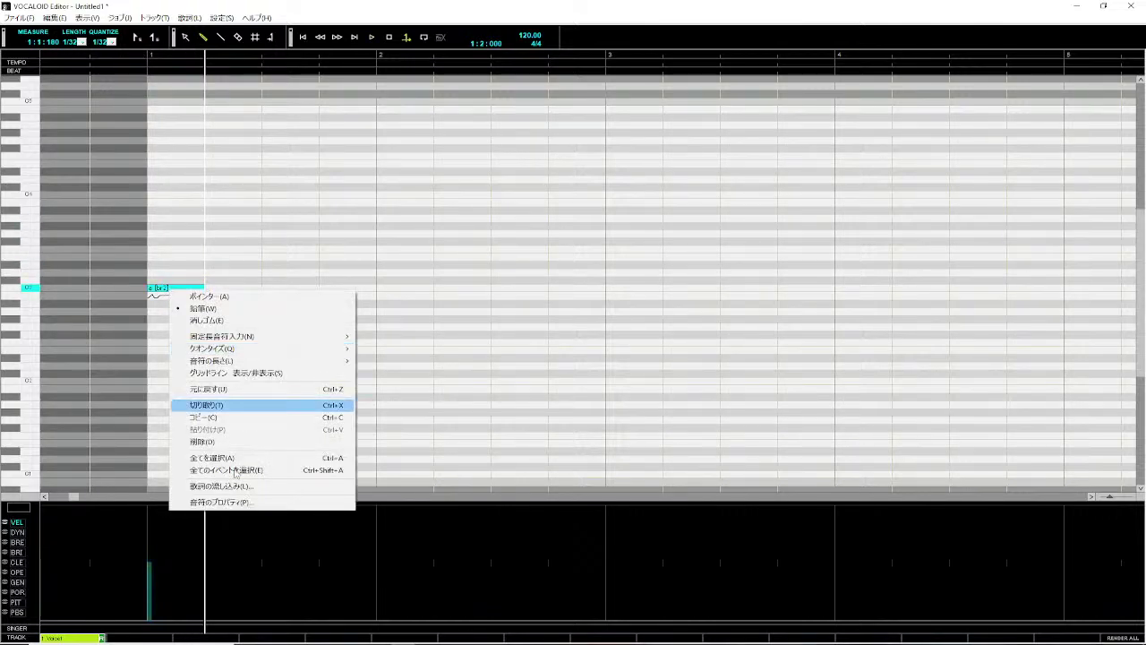
click(266, 503)
double_click(674, 343)
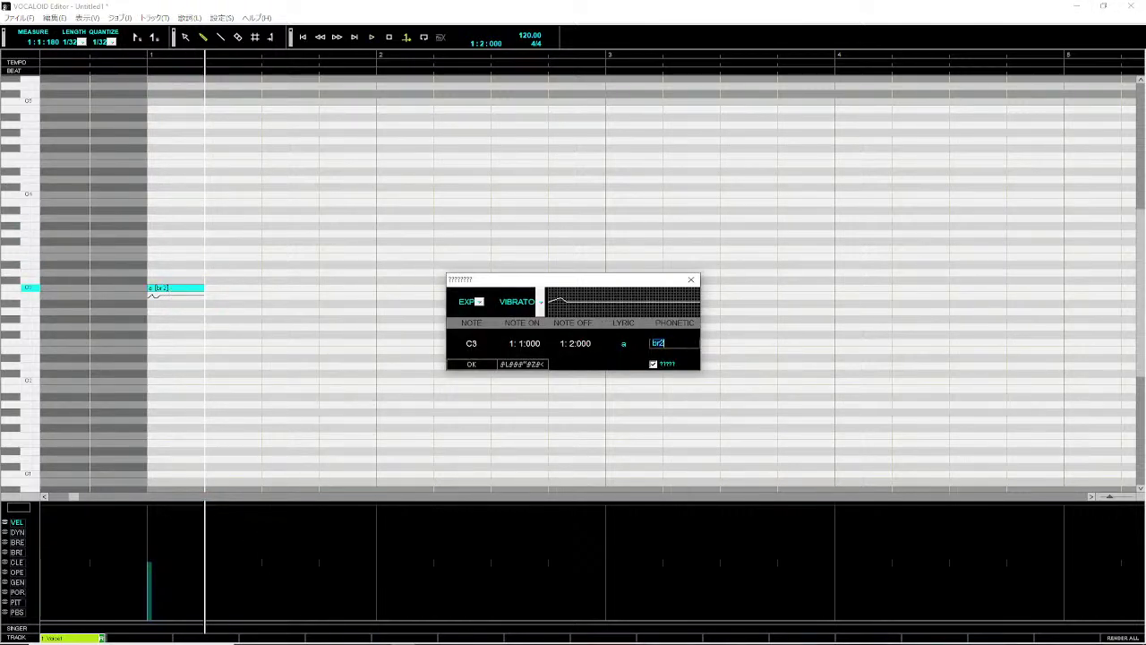
text(3)
key(Return)
click(473, 363)
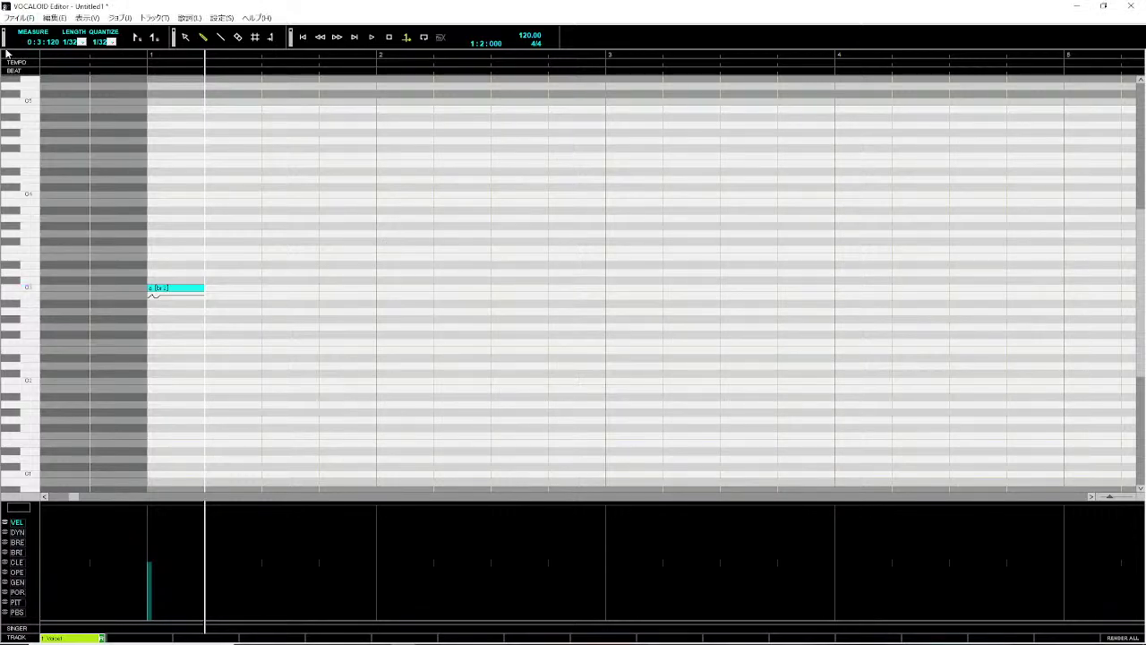
- Audition the br3 note twice from just before measure 1
click(125, 55)
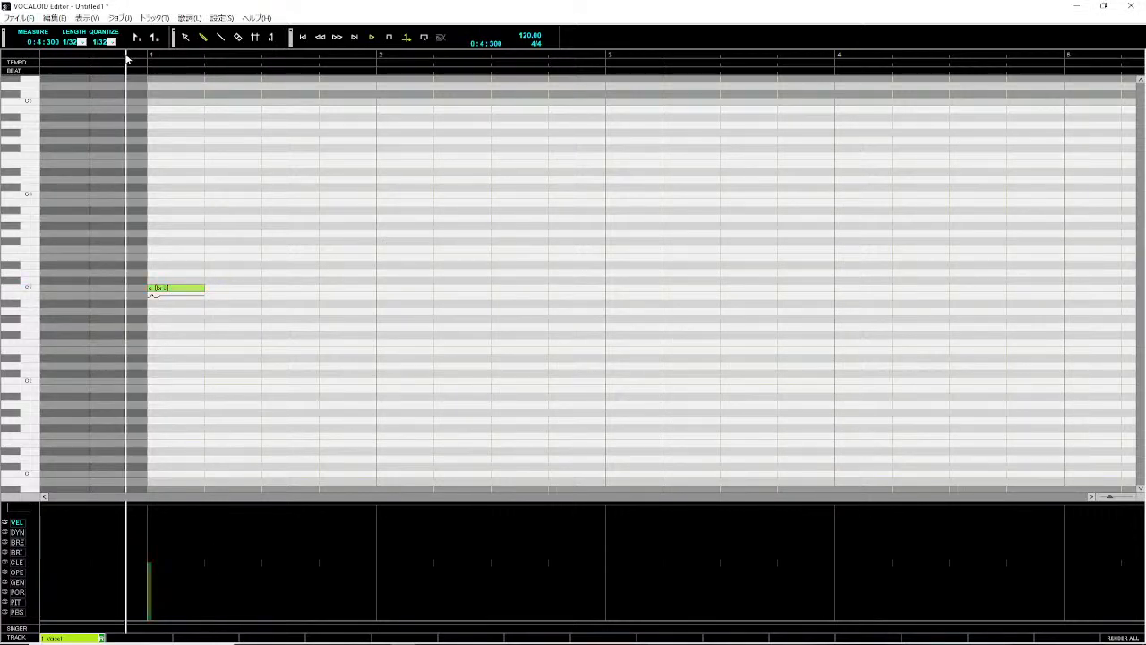
key(space)
click(131, 54)
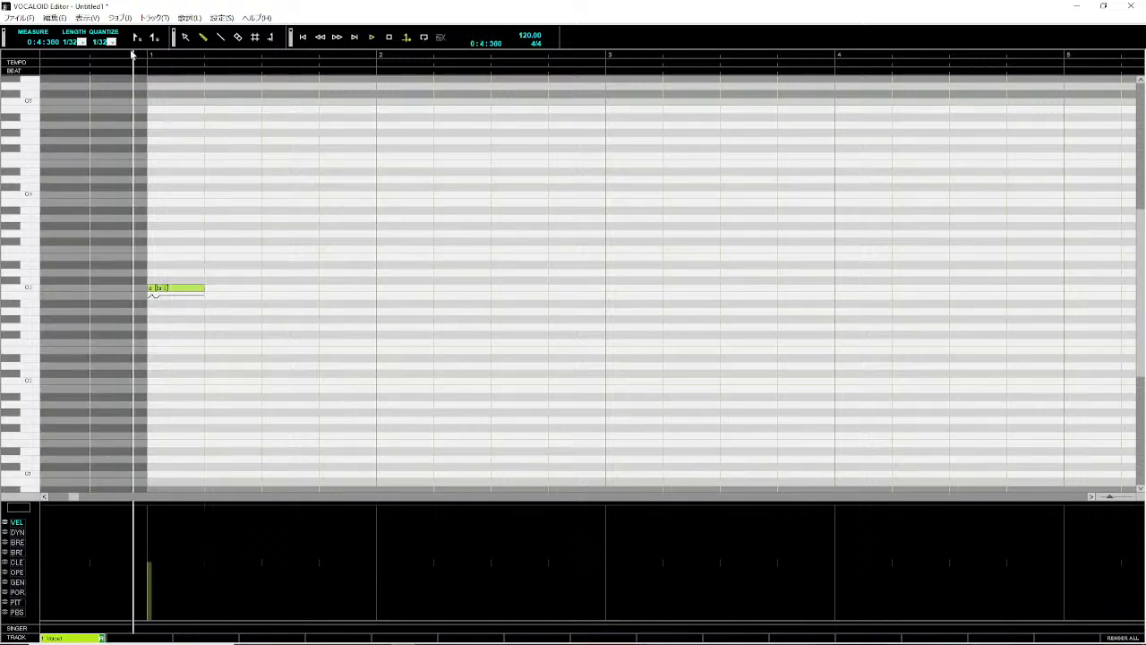
key(space)
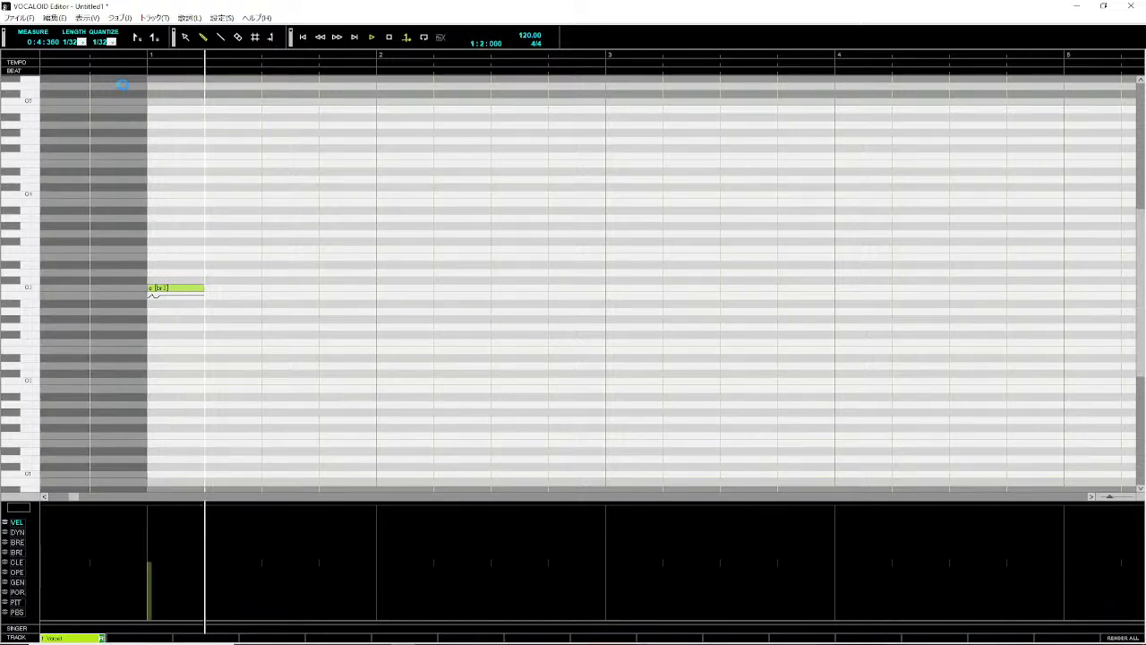
- Change the C3 note's phonetic symbol to br4 in its note properties
right_click(199, 288)
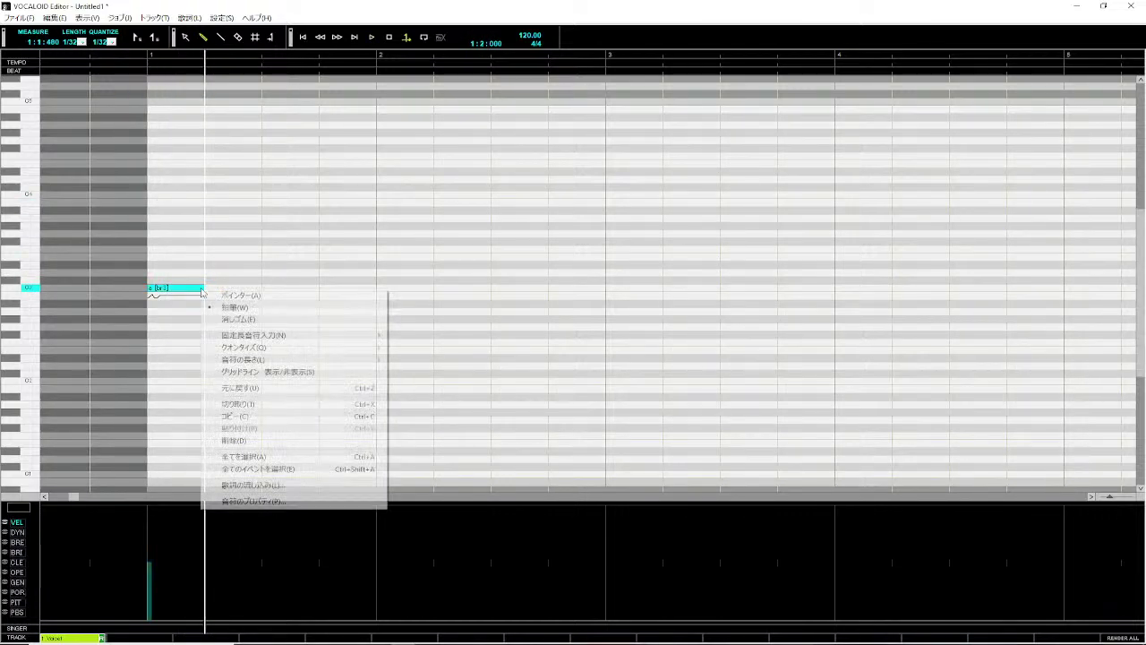
click(299, 501)
click(681, 343)
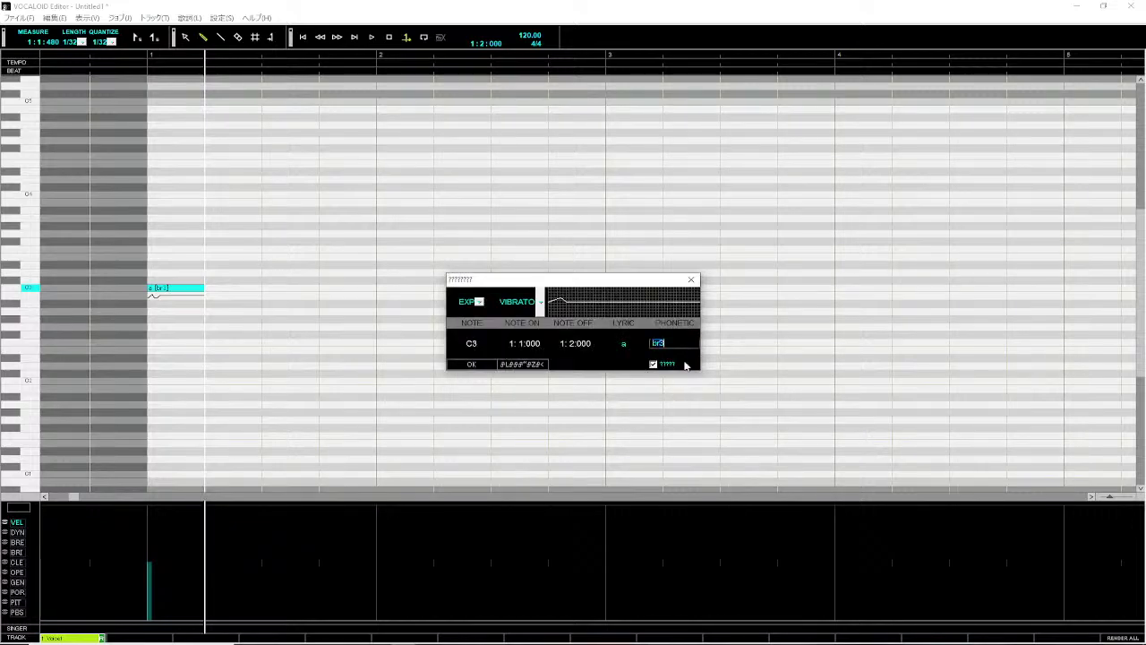
key(Return)
click(472, 365)
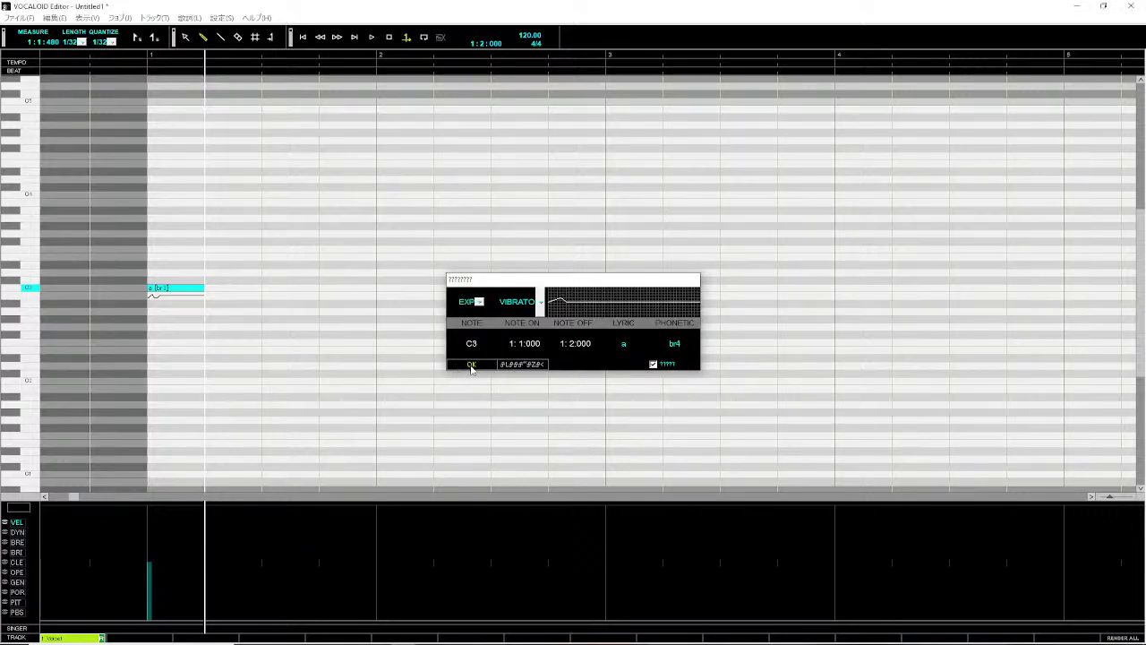
- Audition the br4 note twice from just before measure 1
click(99, 58)
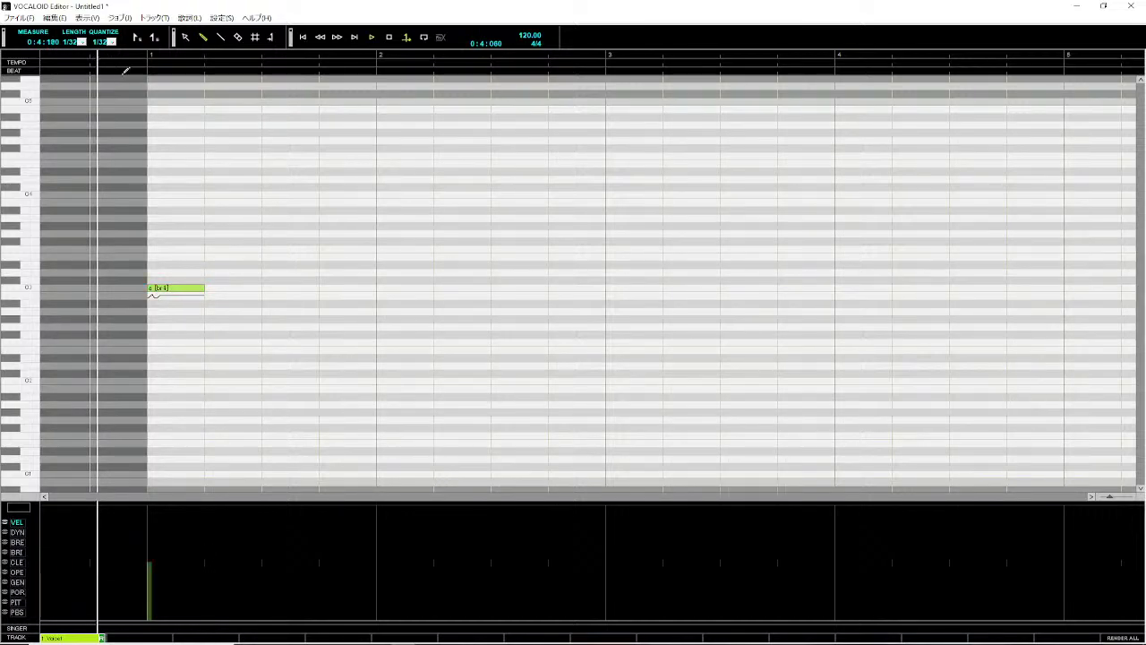
key(space)
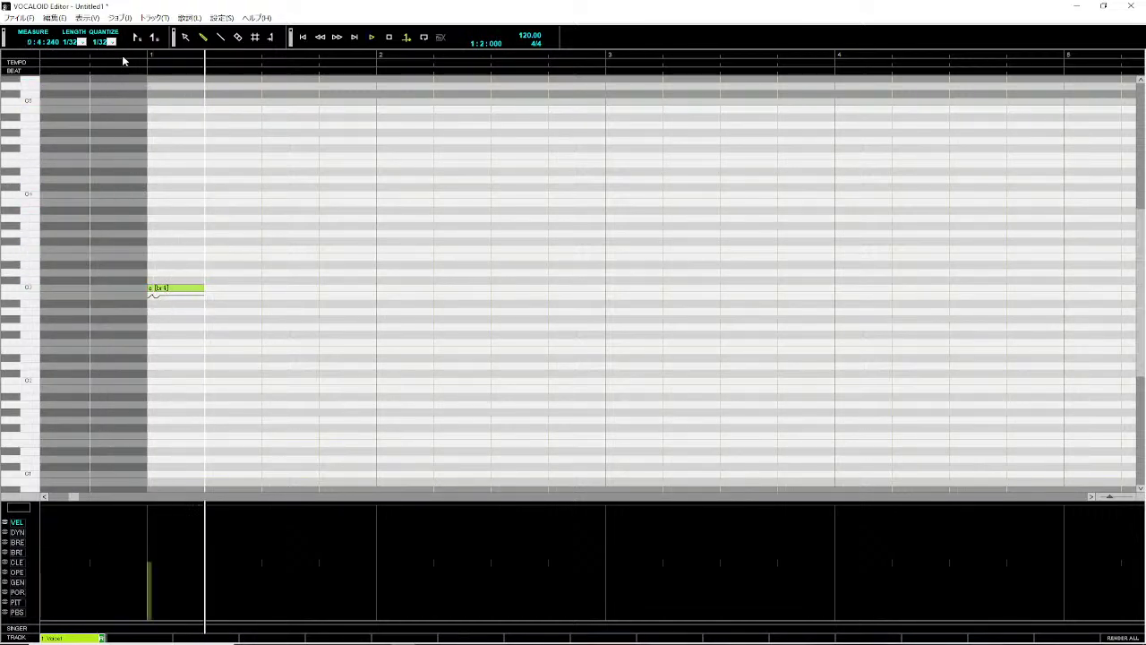
click(127, 59)
key(space)
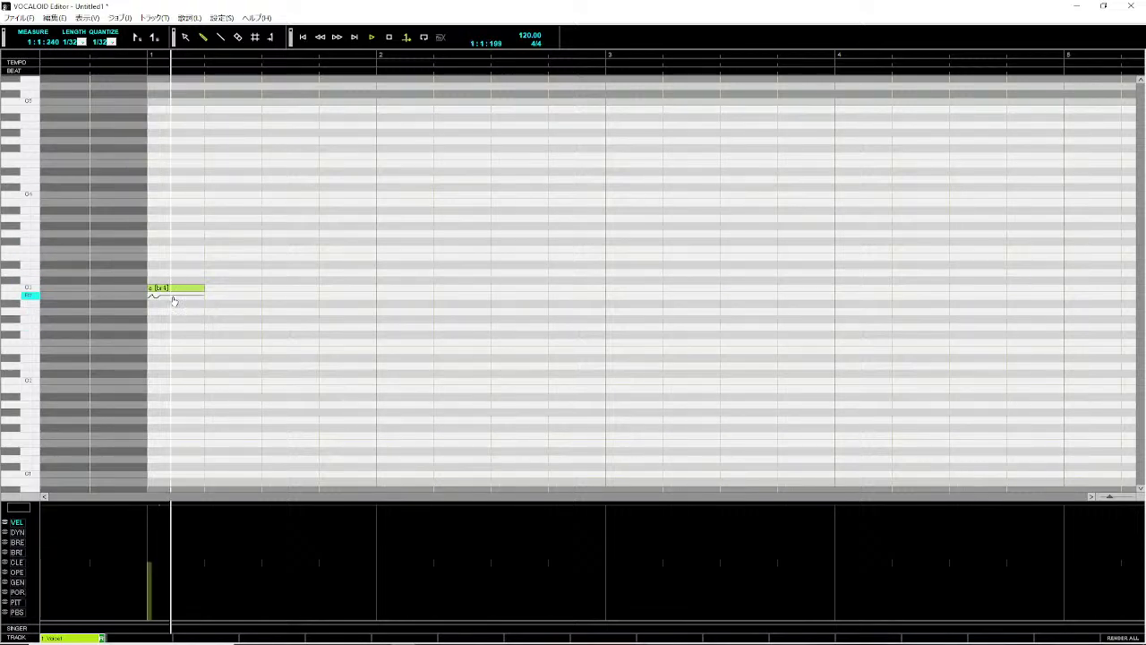
- Change the C3 note's phonetic symbol to br5 in its note properties
right_click(175, 289)
click(286, 499)
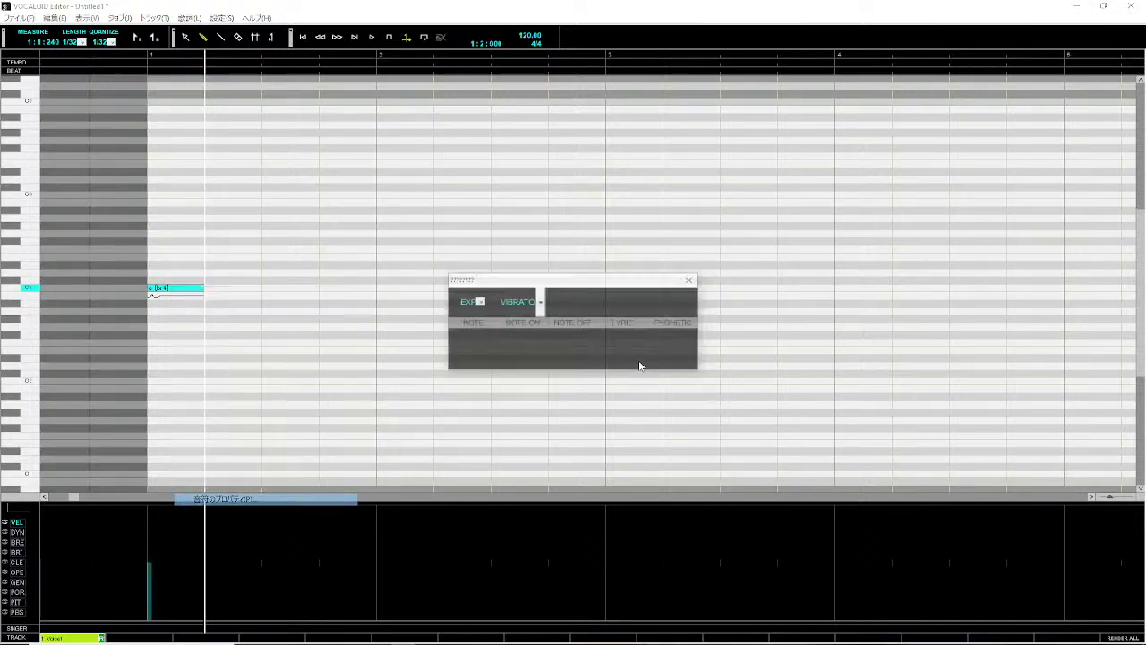
double_click(663, 343)
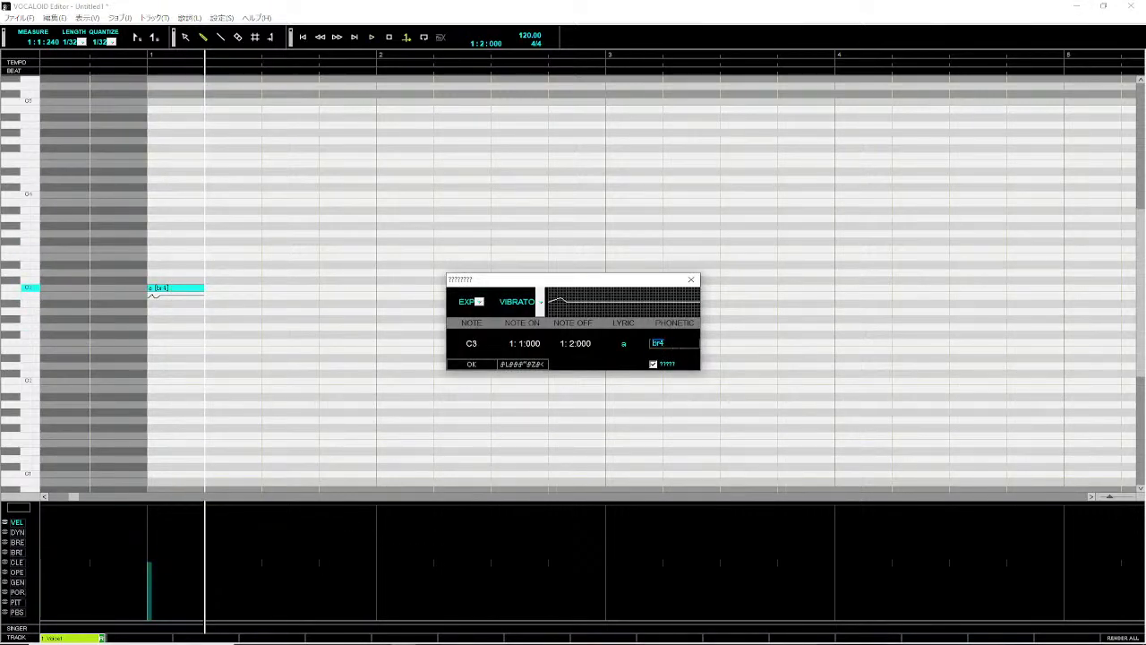
click(483, 364)
- Audition the br5 note repeatedly from just before measure 1
click(122, 58)
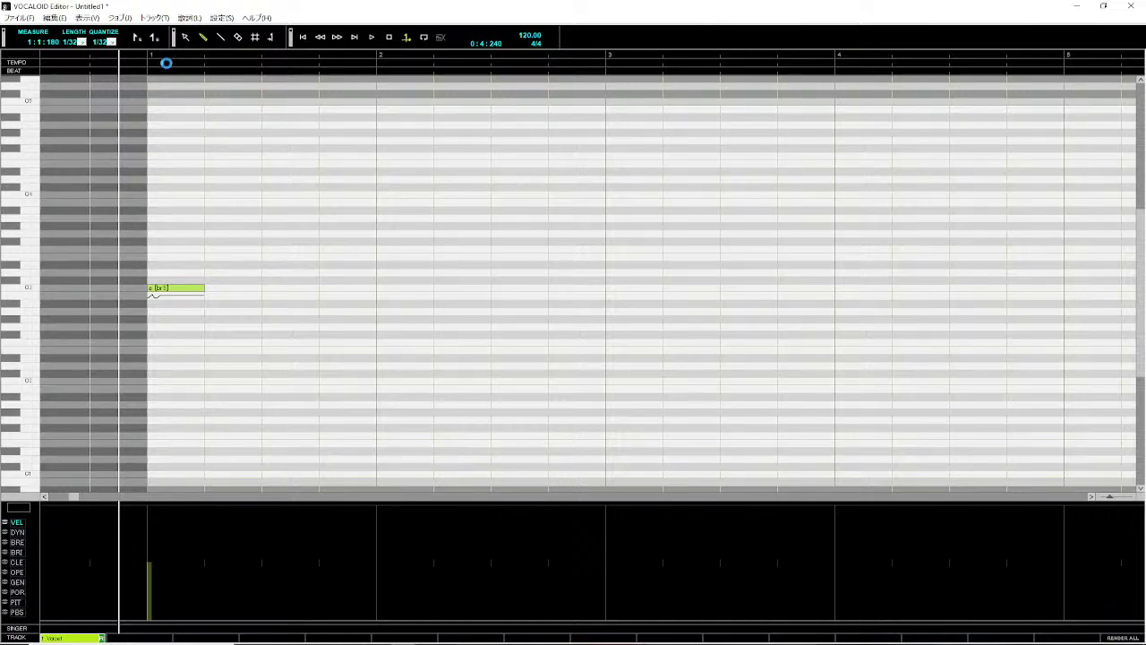
key(space)
key(space)
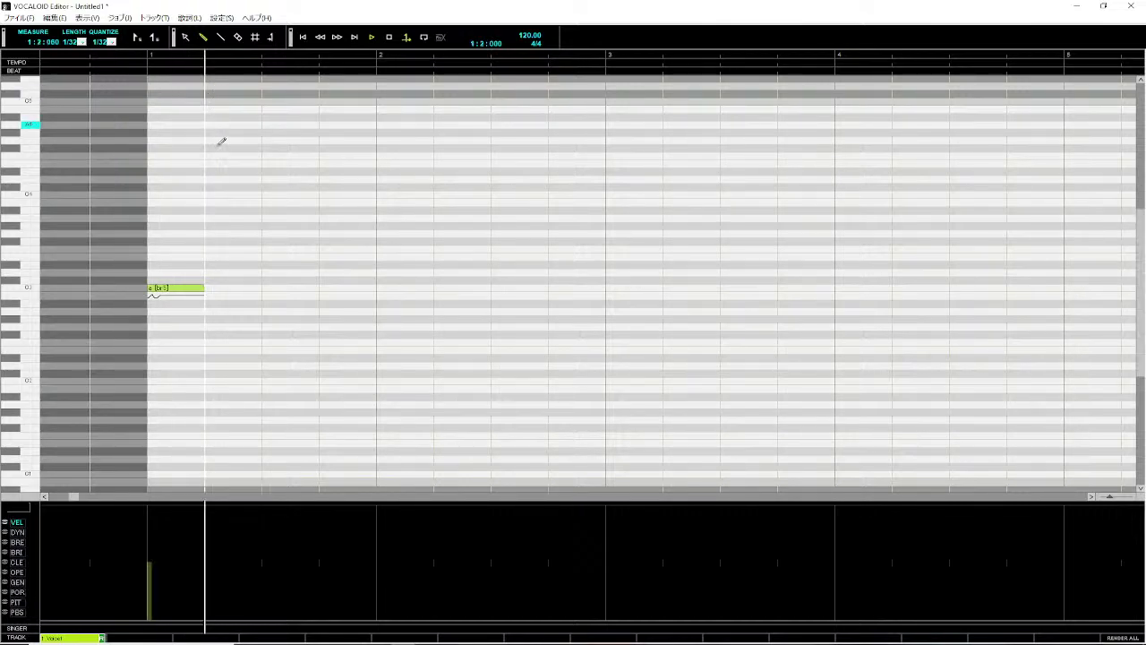
click(122, 58)
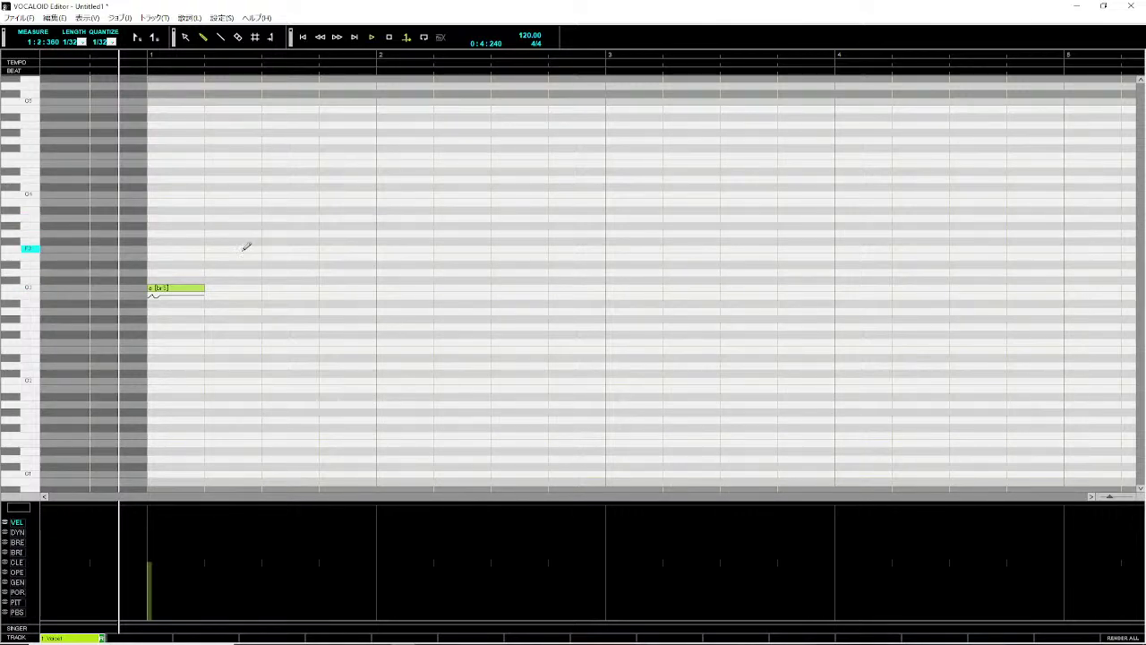
key(space)
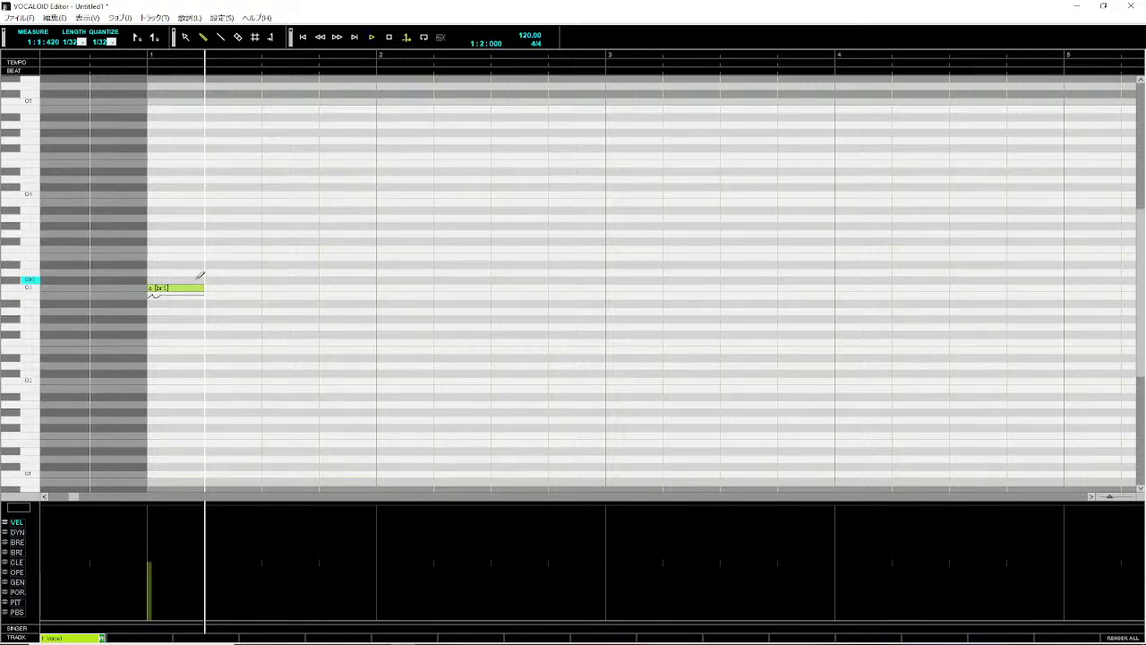
- Set the C3 note's phonetic symbol to br0 and return to just before measure 1 to audition it
right_click(189, 287)
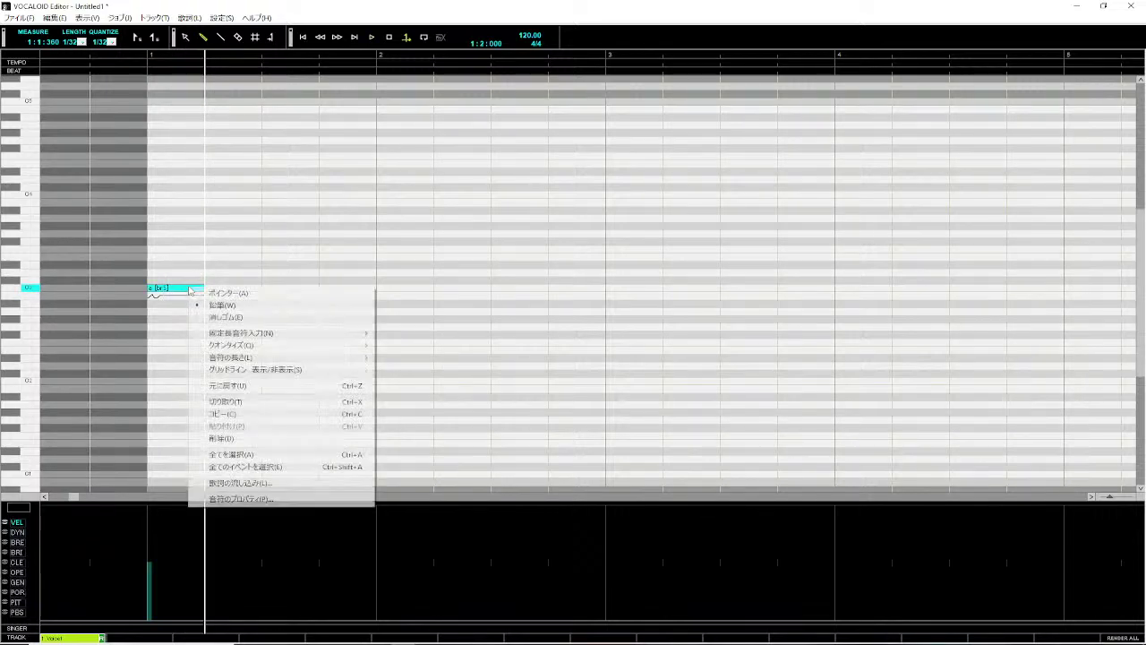
click(240, 498)
click(663, 344)
key(End)
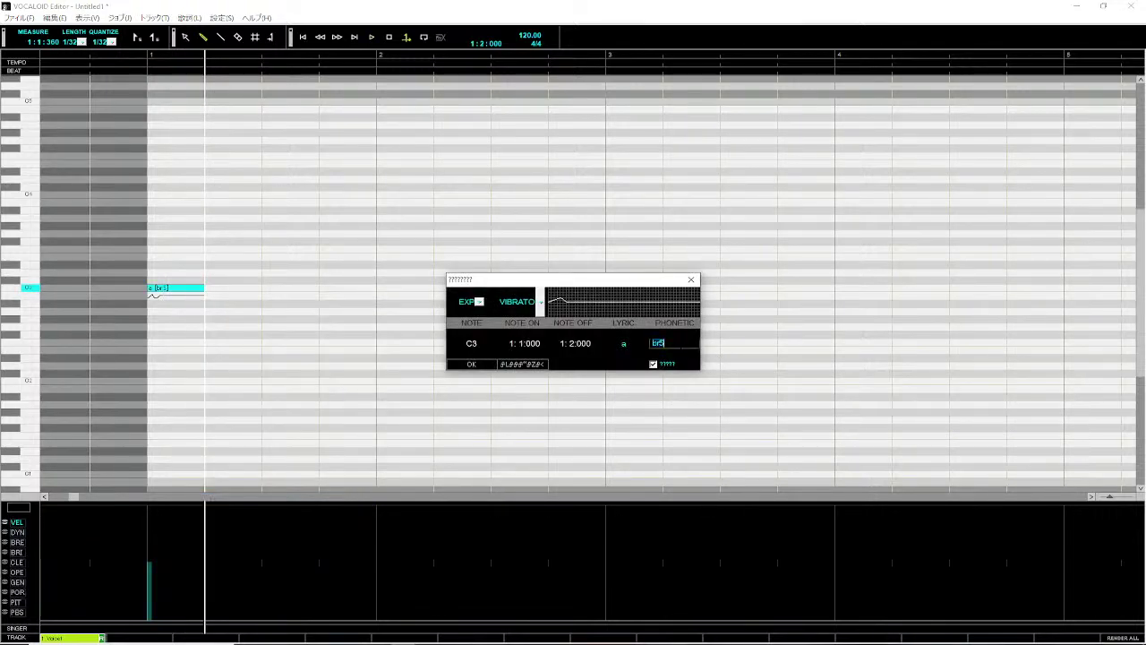
text(br0)
key(Return)
click(471, 365)
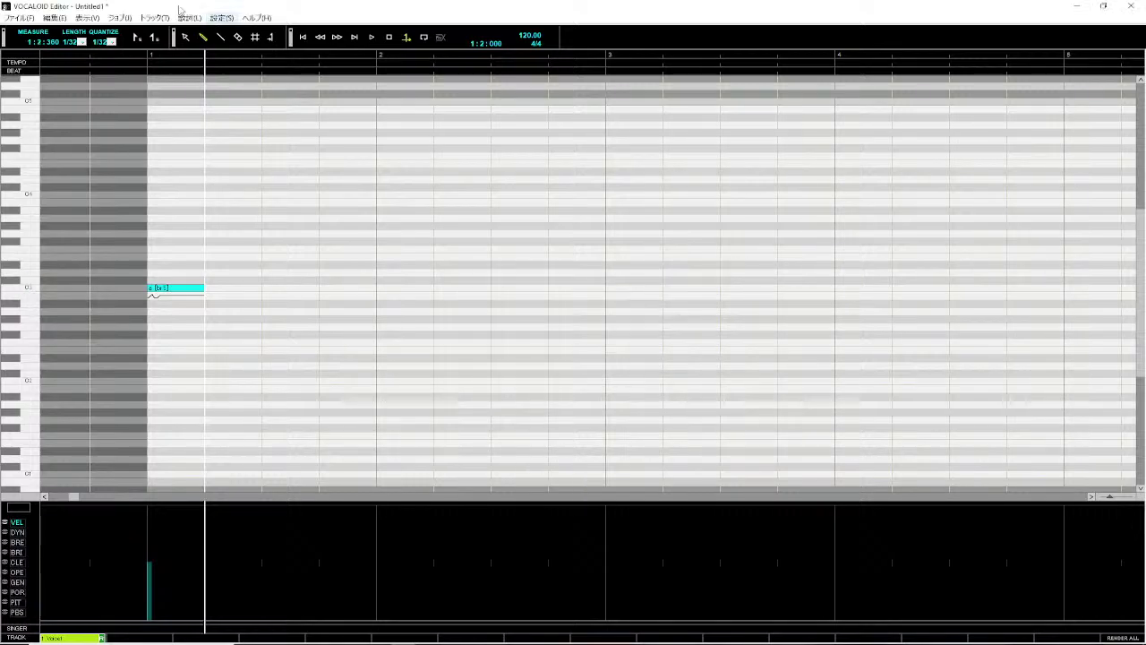
click(104, 56)
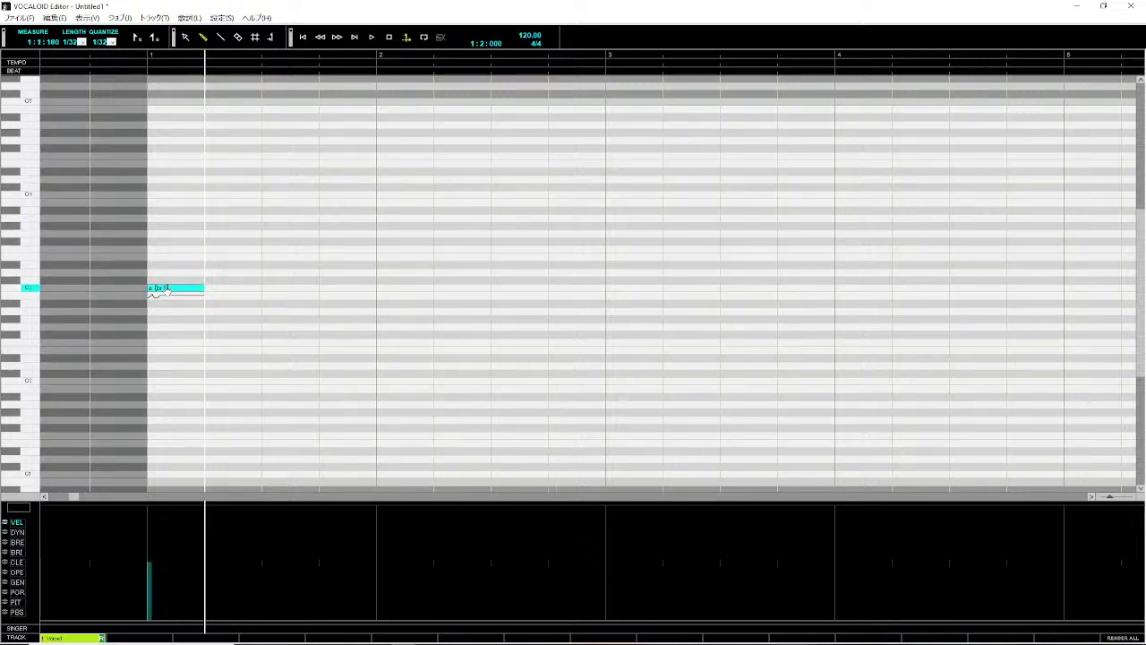
- Set the C3 note's phonetic symbol to br2 in its note properties
right_click(204, 288)
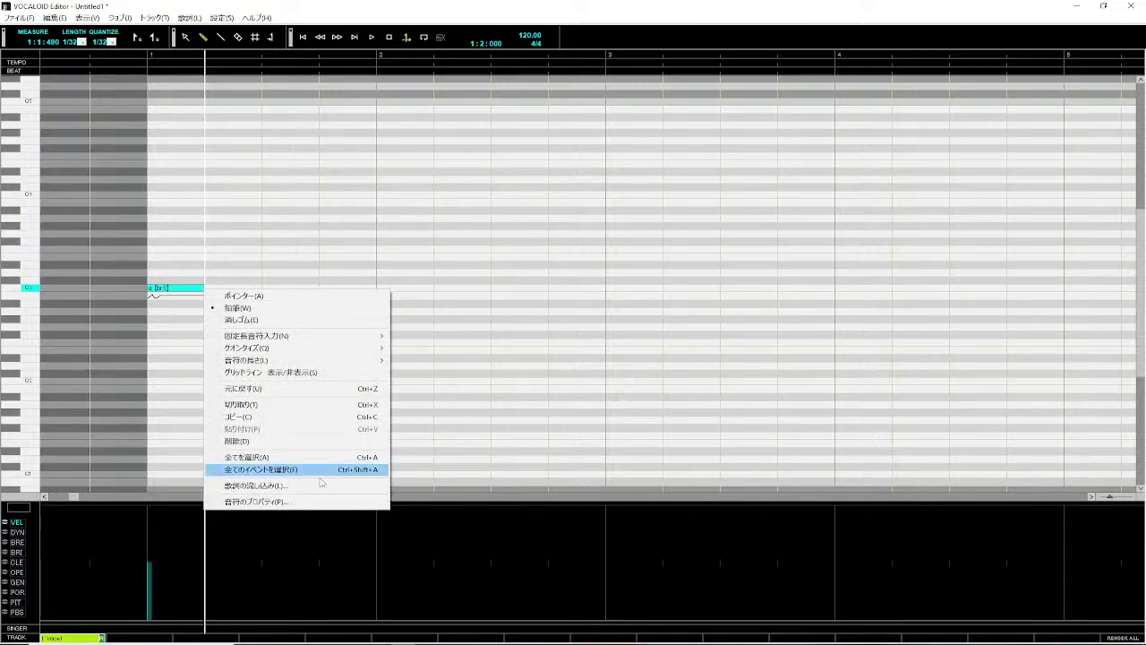
click(268, 502)
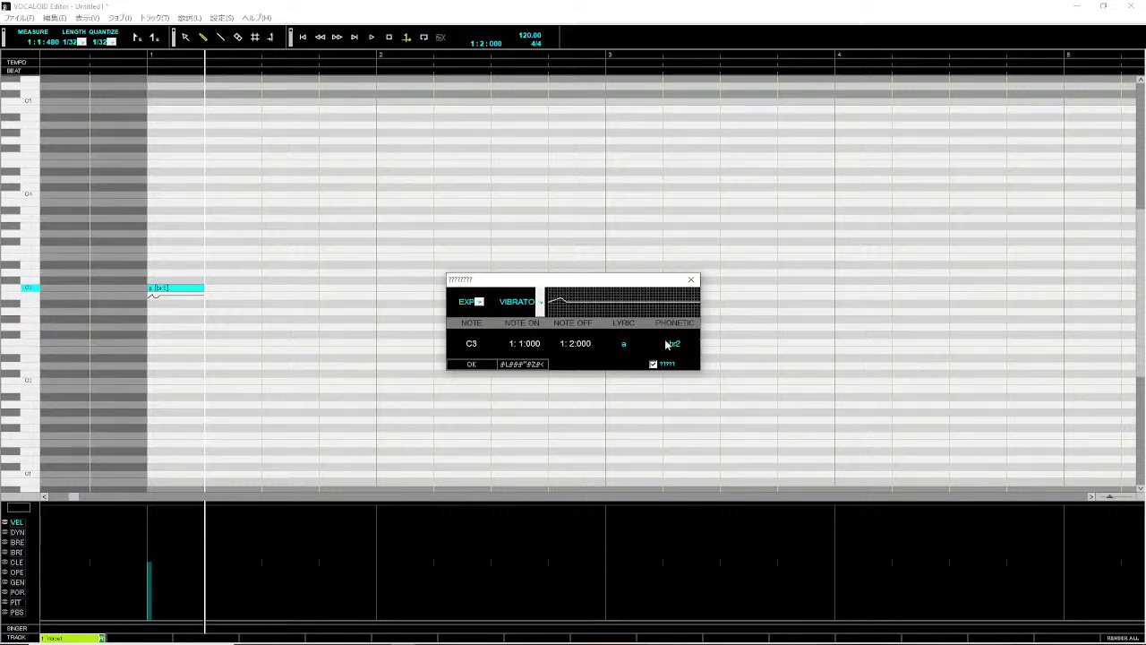
click(484, 364)
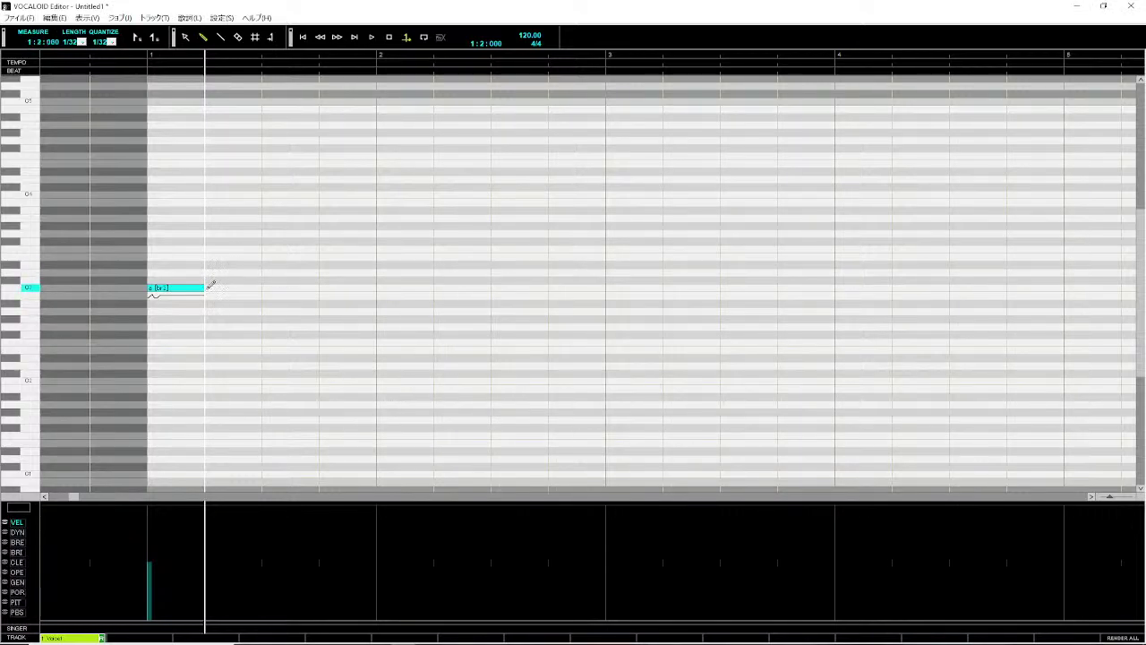
- Lengthen the C3 note to end at measure 4 and audition it from just before measure 1
drag(203, 287, 833, 341)
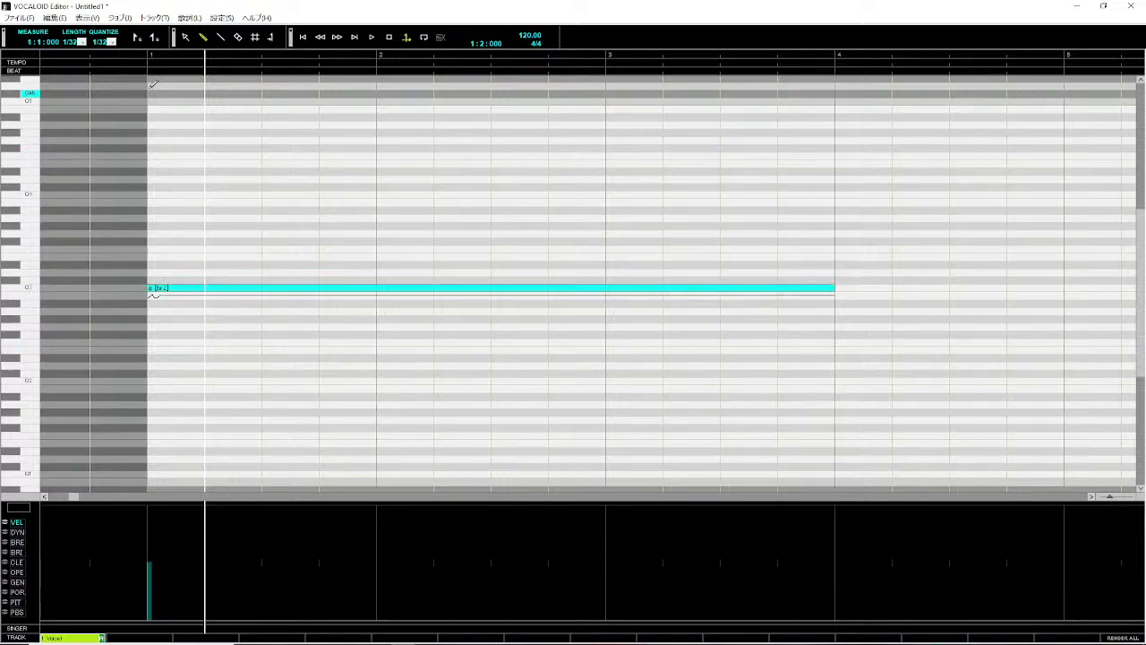
click(113, 59)
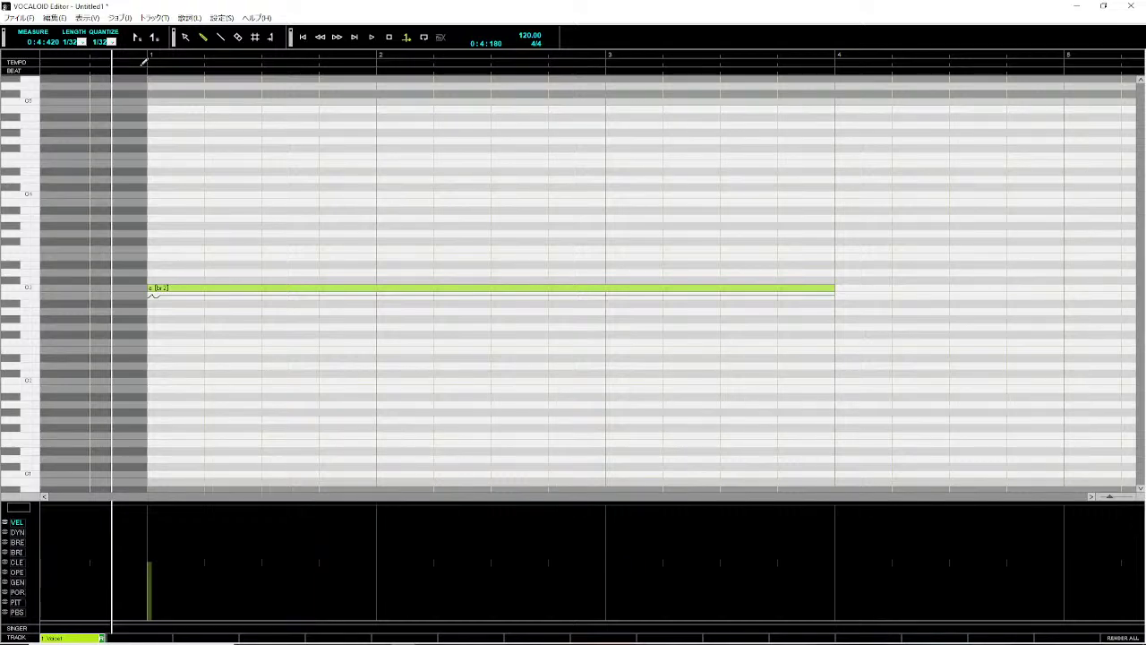
key(space)
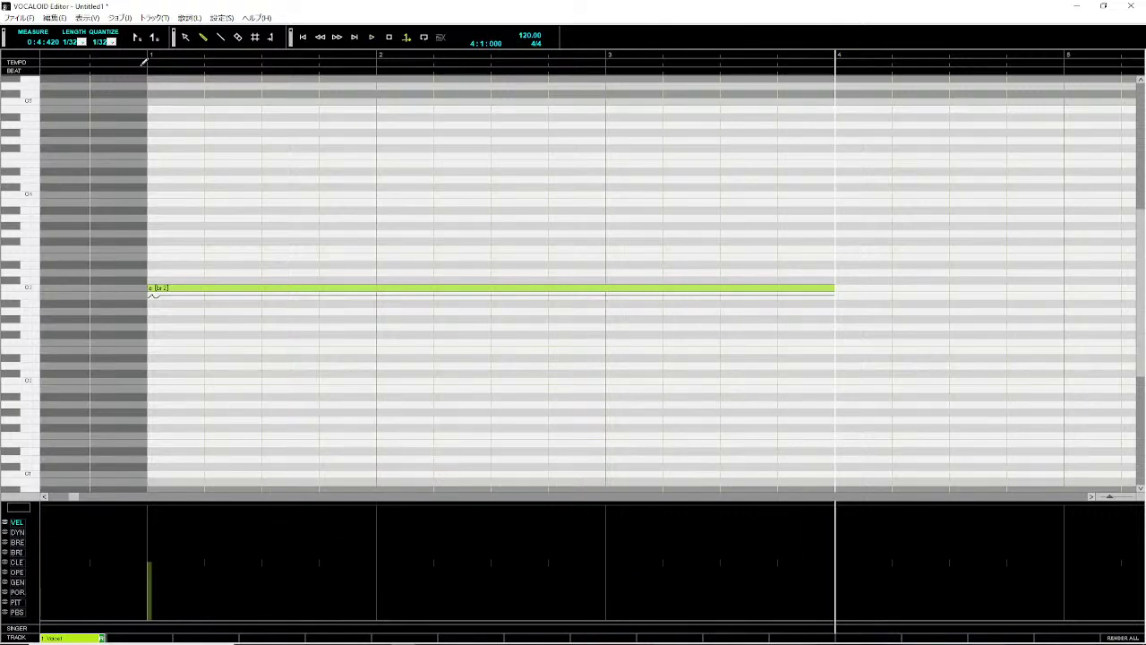
- Change the lengthened C3 note's phonetic symbol to br1 and audition it from just before measure 1
click(512, 288)
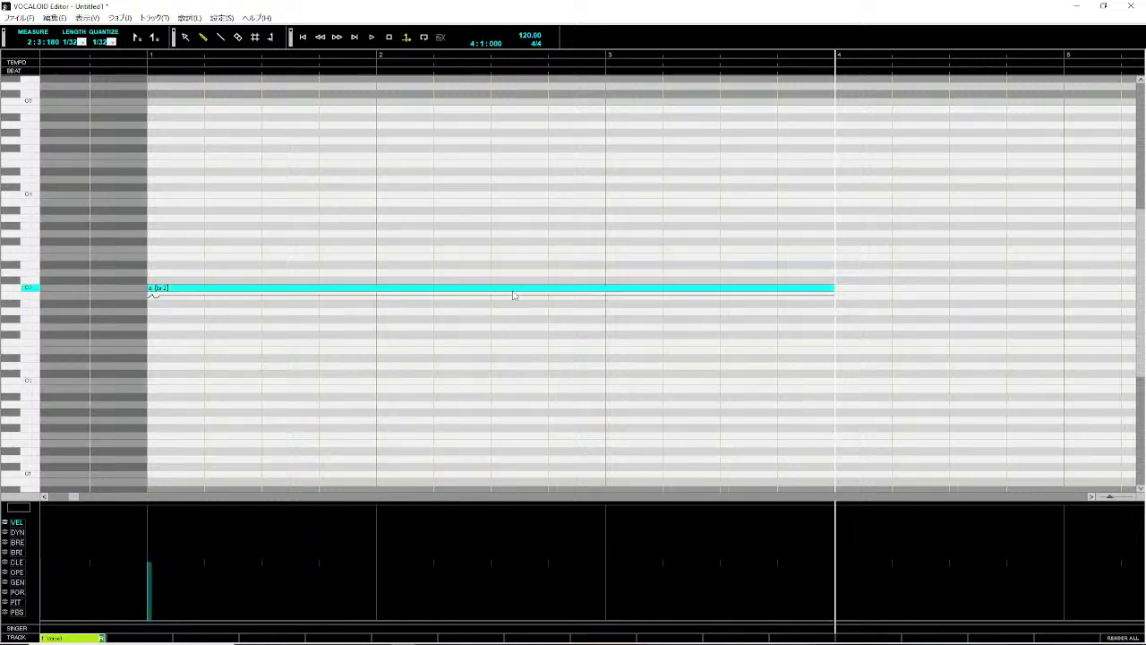
right_click(512, 289)
click(564, 503)
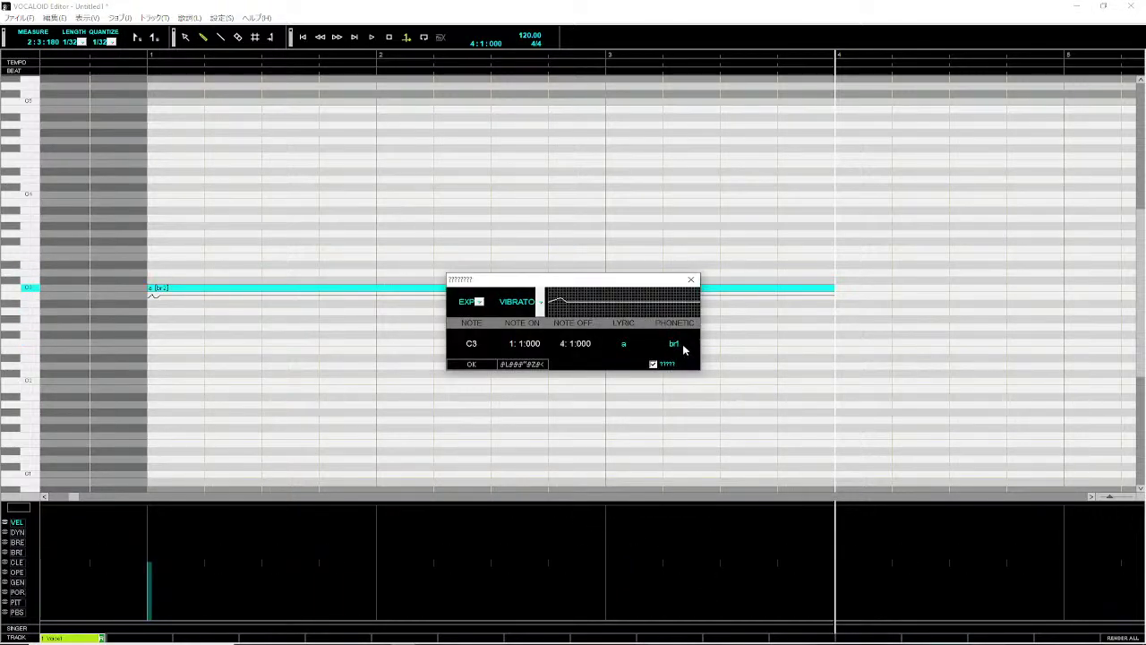
click(471, 364)
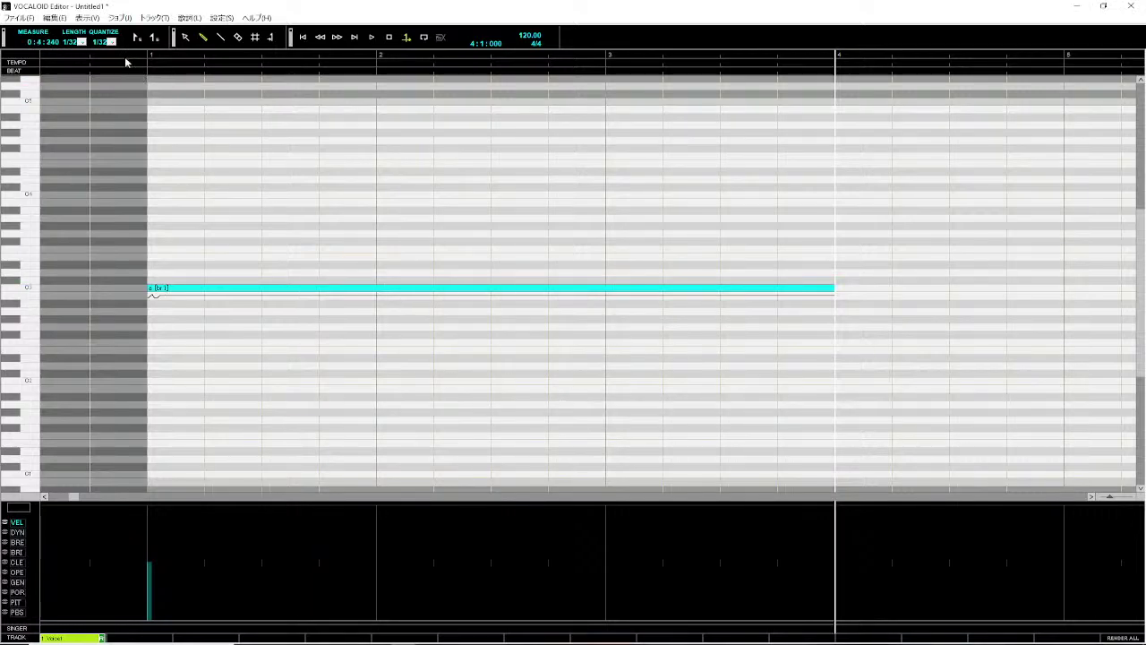
click(126, 56)
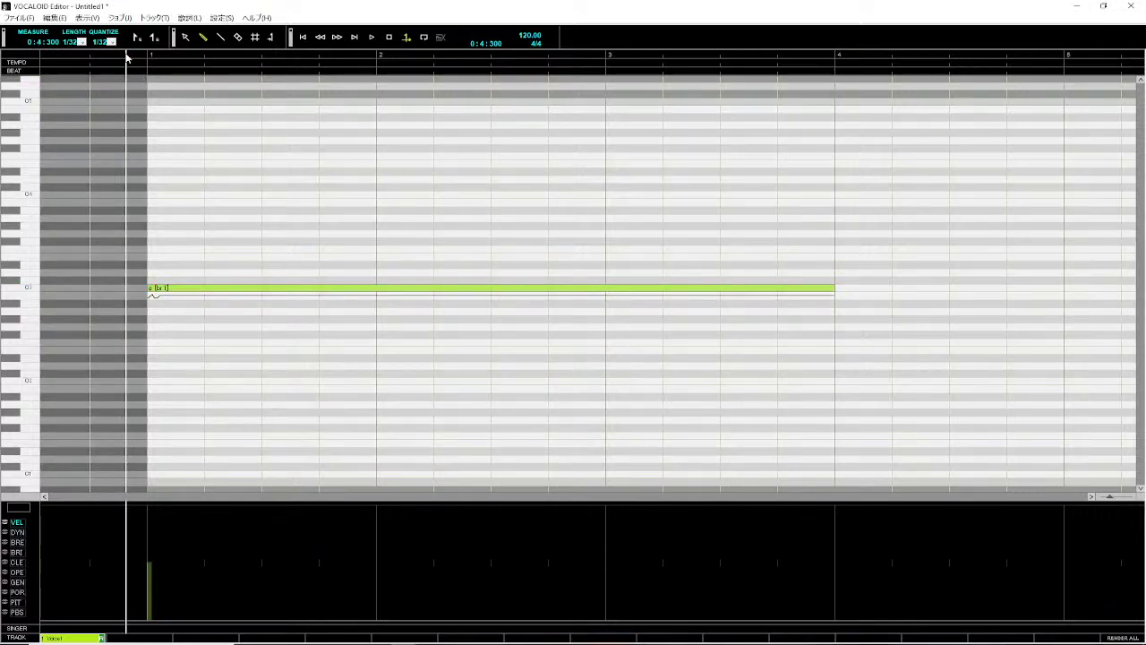
key(space)
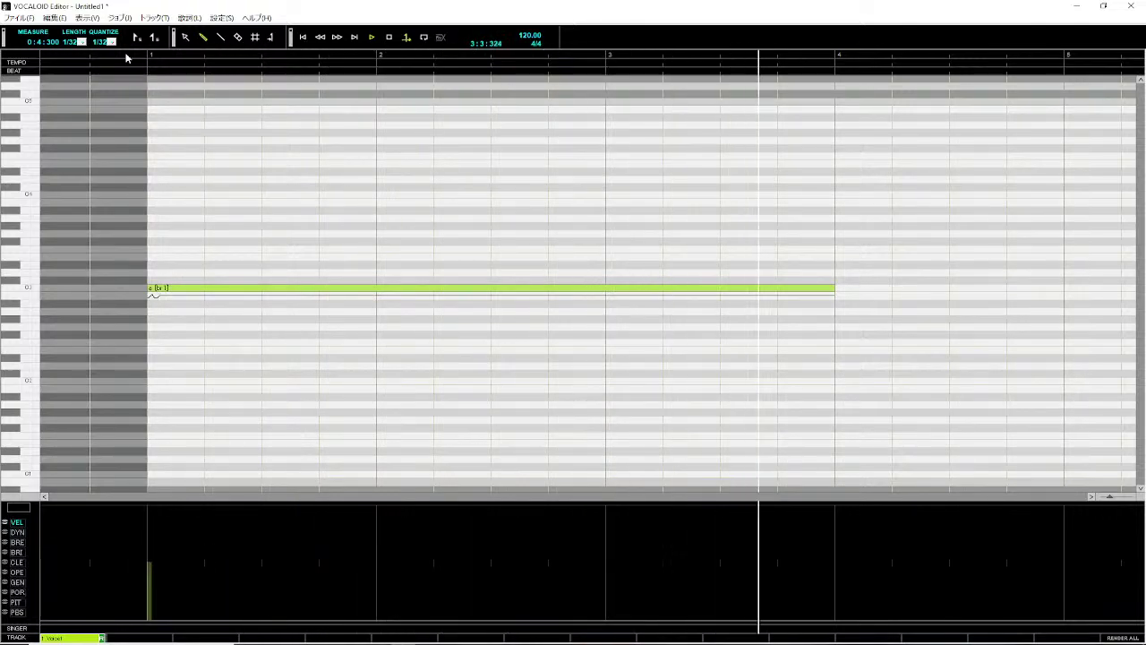
- Change the C3 note's phonetic symbol to br3 and play it back from just before measure 1
right_click(219, 293)
click(269, 503)
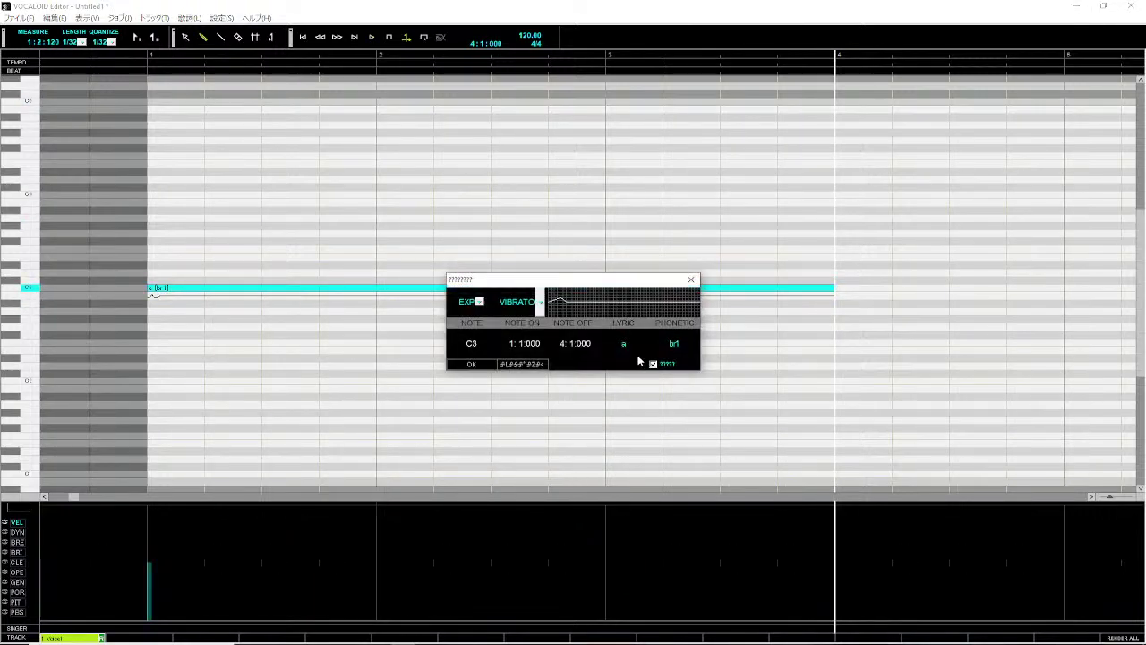
click(664, 361)
click(471, 364)
click(89, 57)
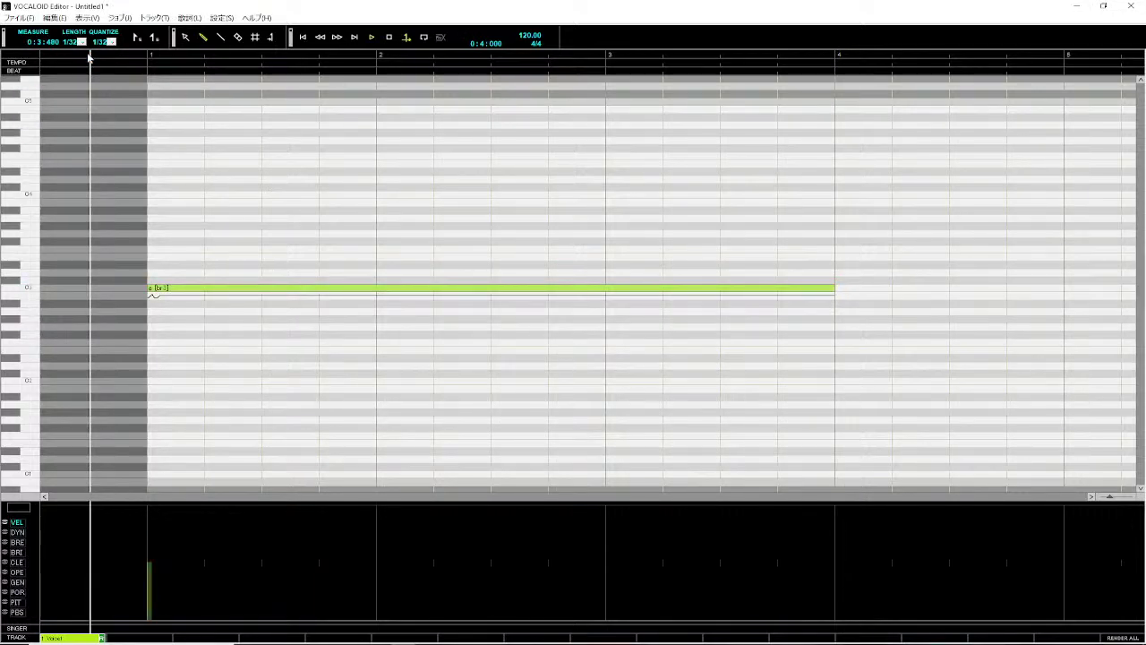
key(space)
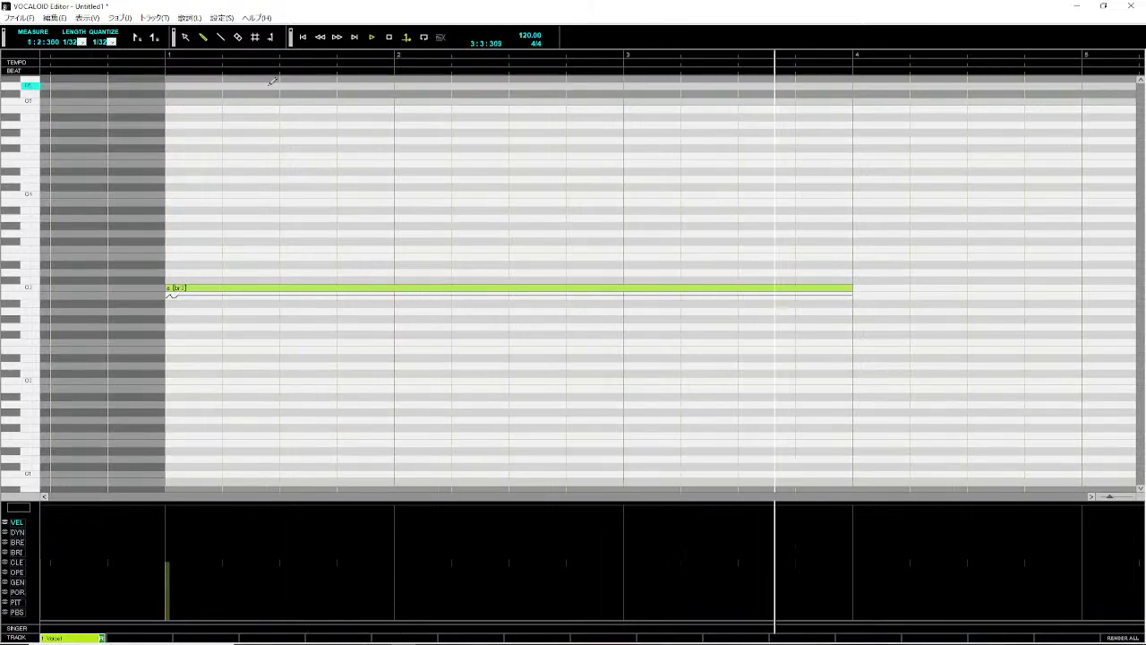
- Change the C3 note's phonetic symbol to br4 and play it back from just before measure 1
right_click(420, 289)
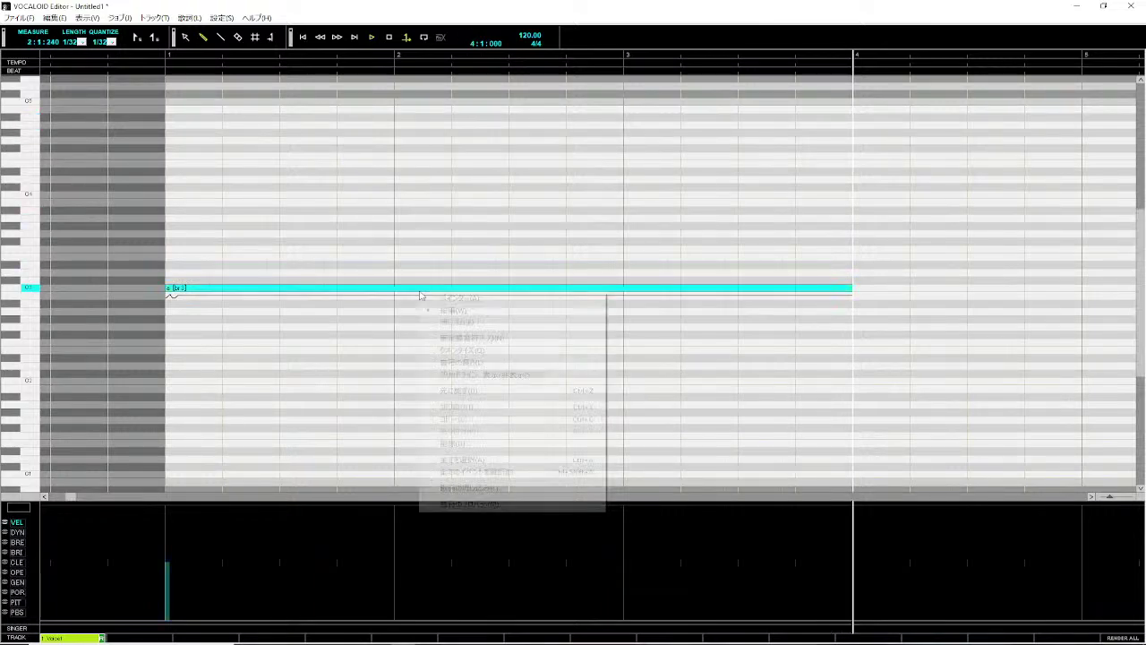
click(470, 488)
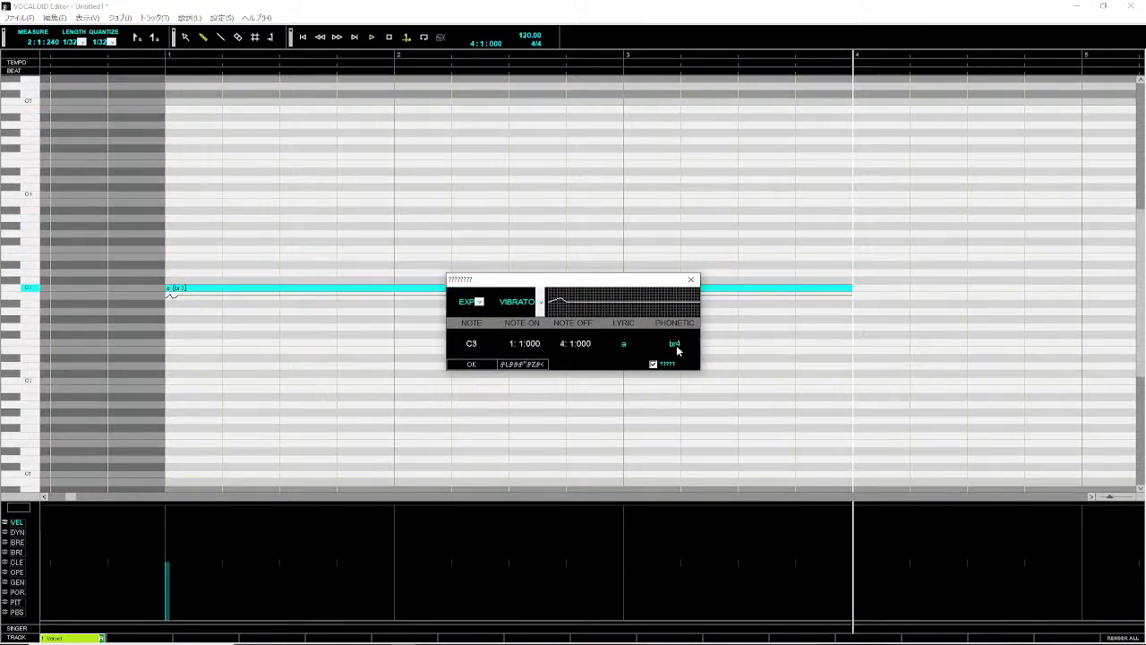
click(464, 364)
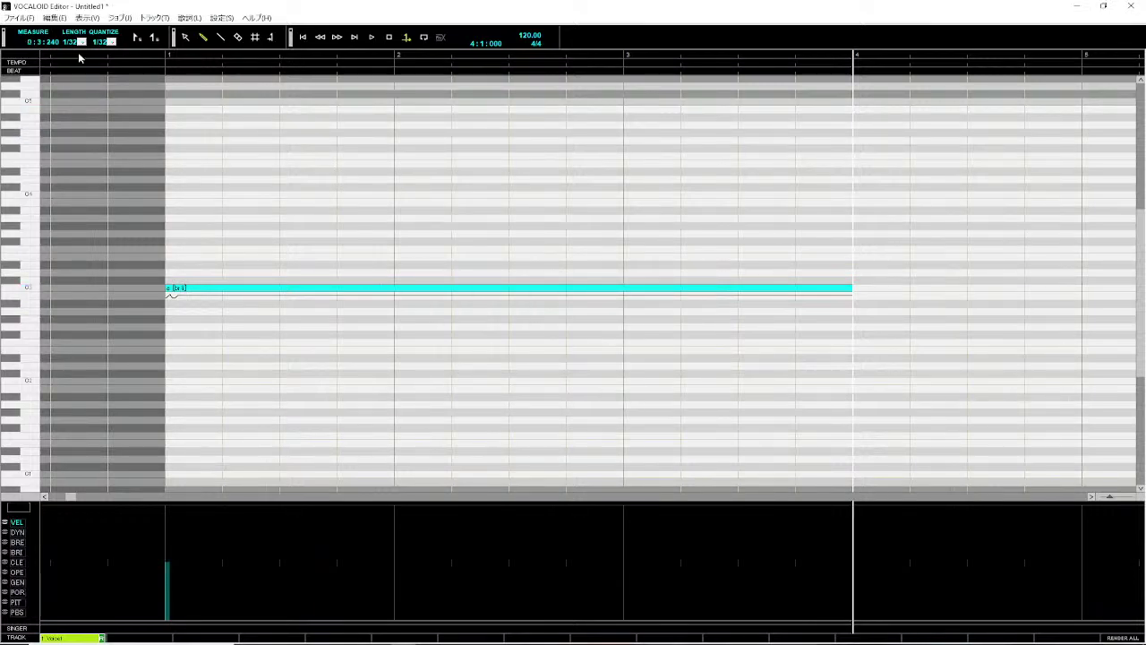
click(107, 57)
key(space)
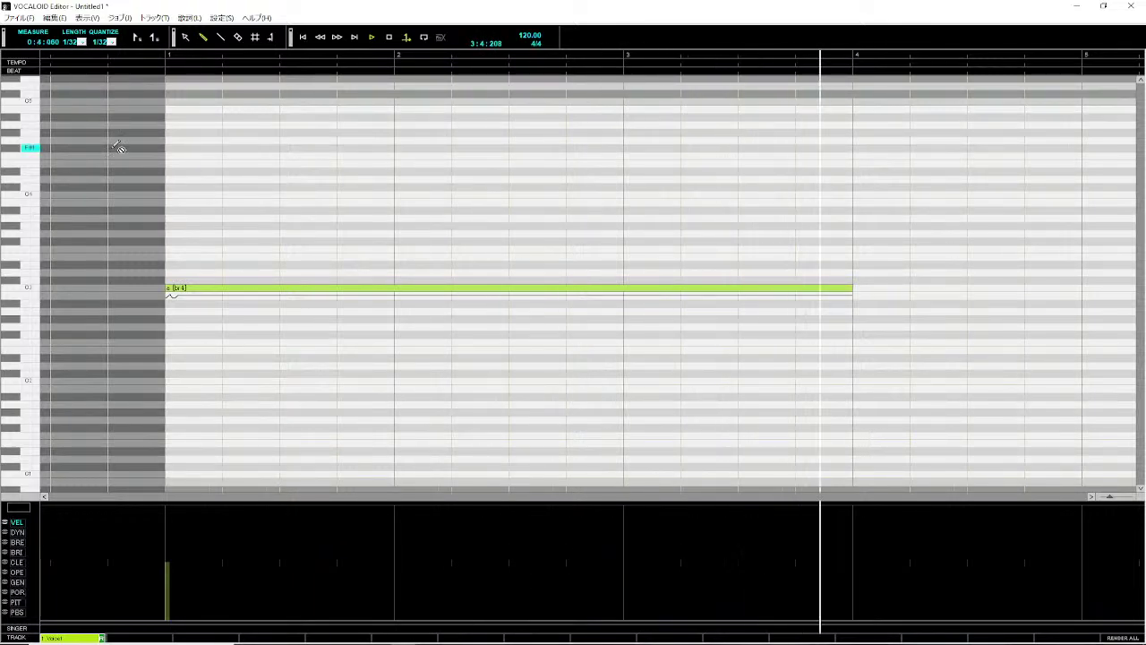
- Change the C3 note's phonetic symbol to br5 and play it back from just before measure 1
click(427, 289)
right_click(427, 294)
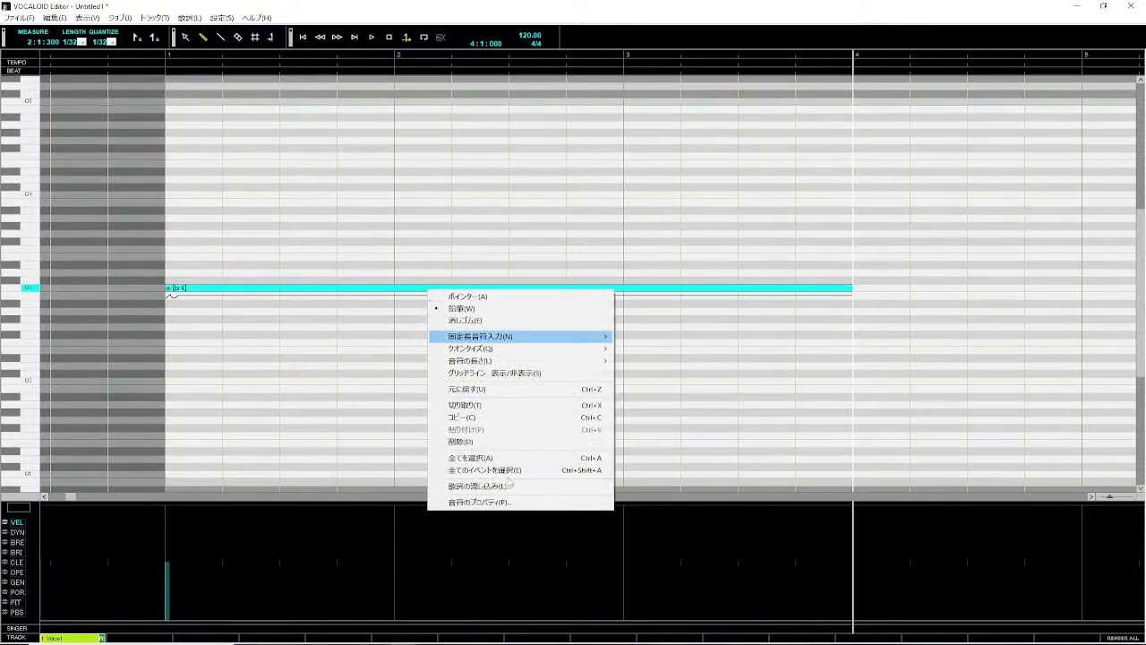
click(514, 507)
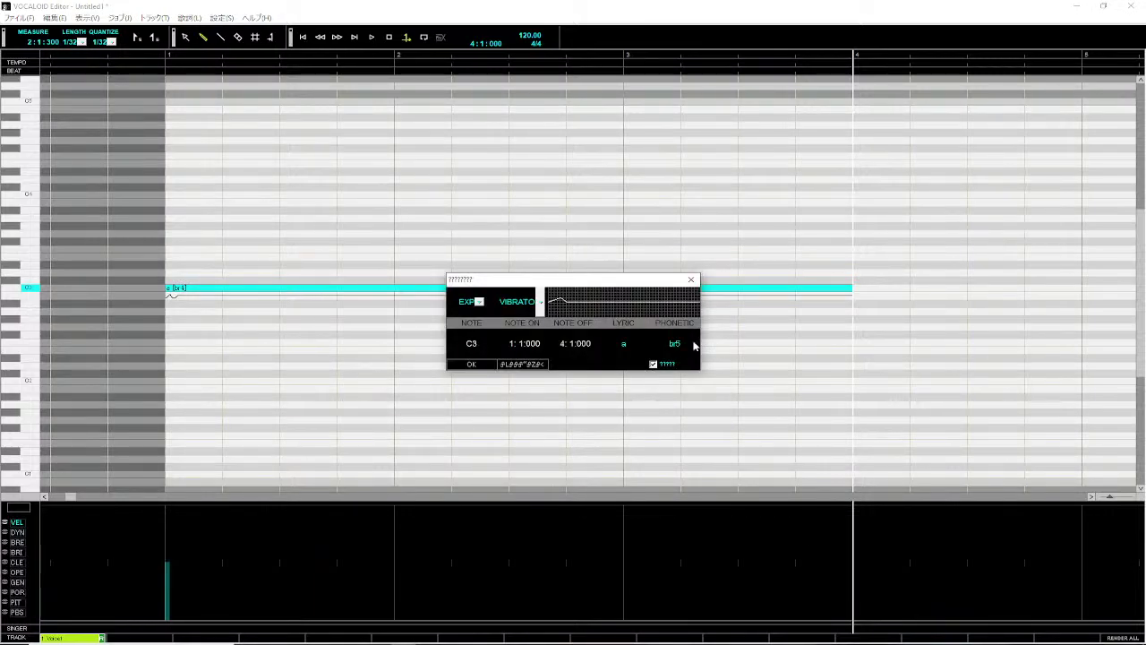
click(471, 364)
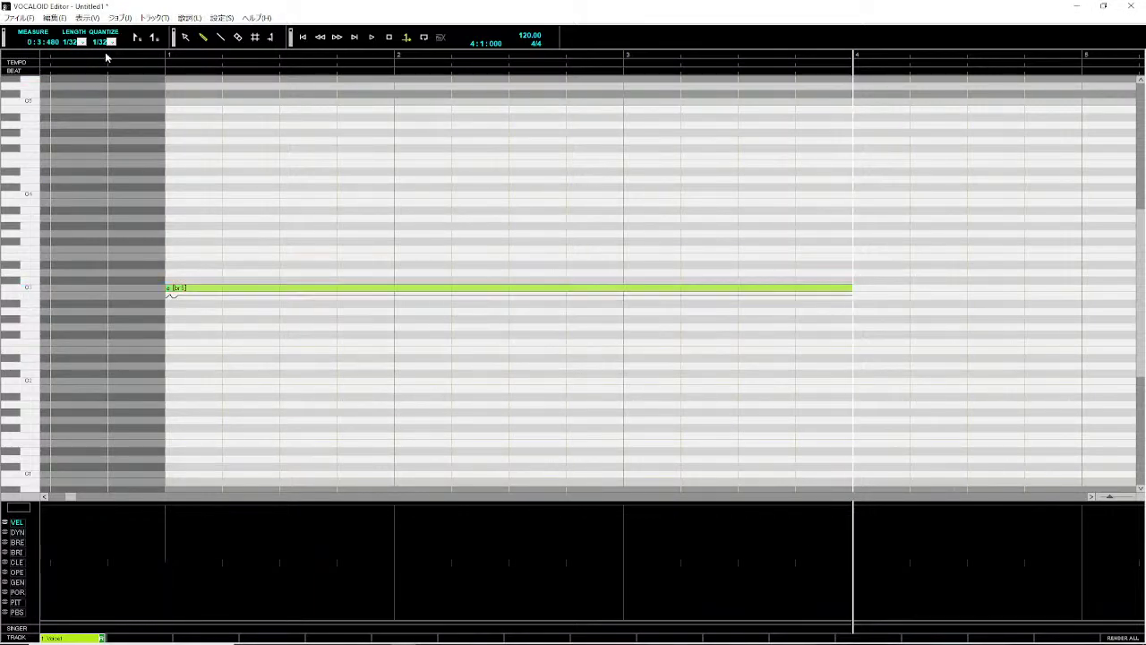
click(106, 55)
key(space)
- Extend the end of the C3 note to measure 10
drag(1111, 497, 1106, 497)
click(589, 288)
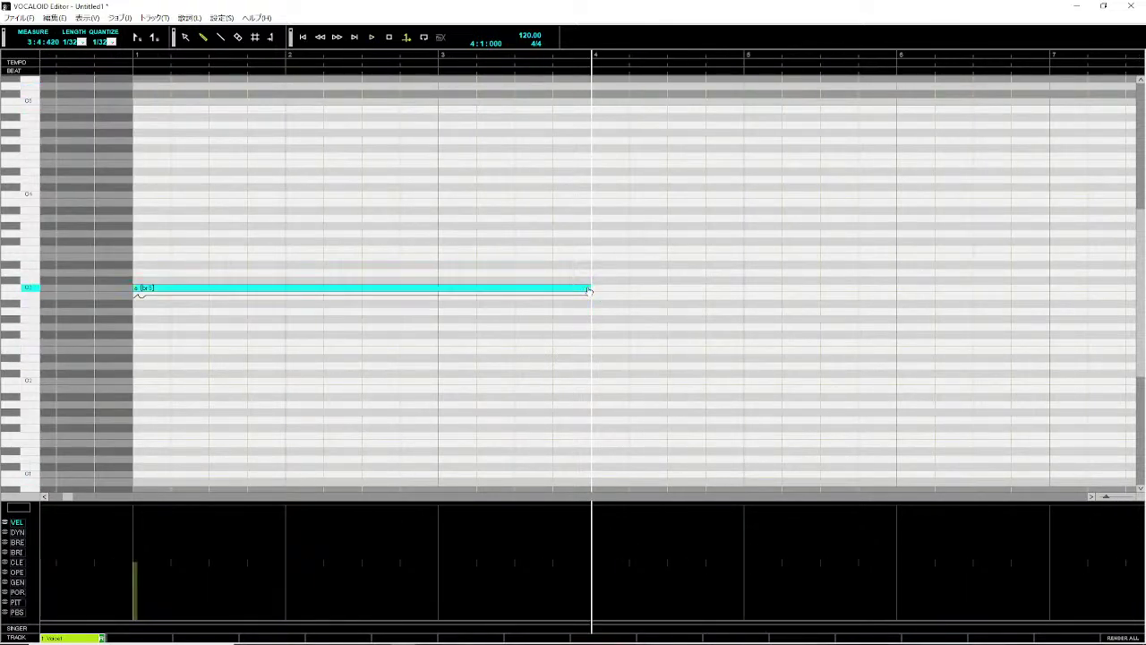
scroll(589, 287, right, 4)
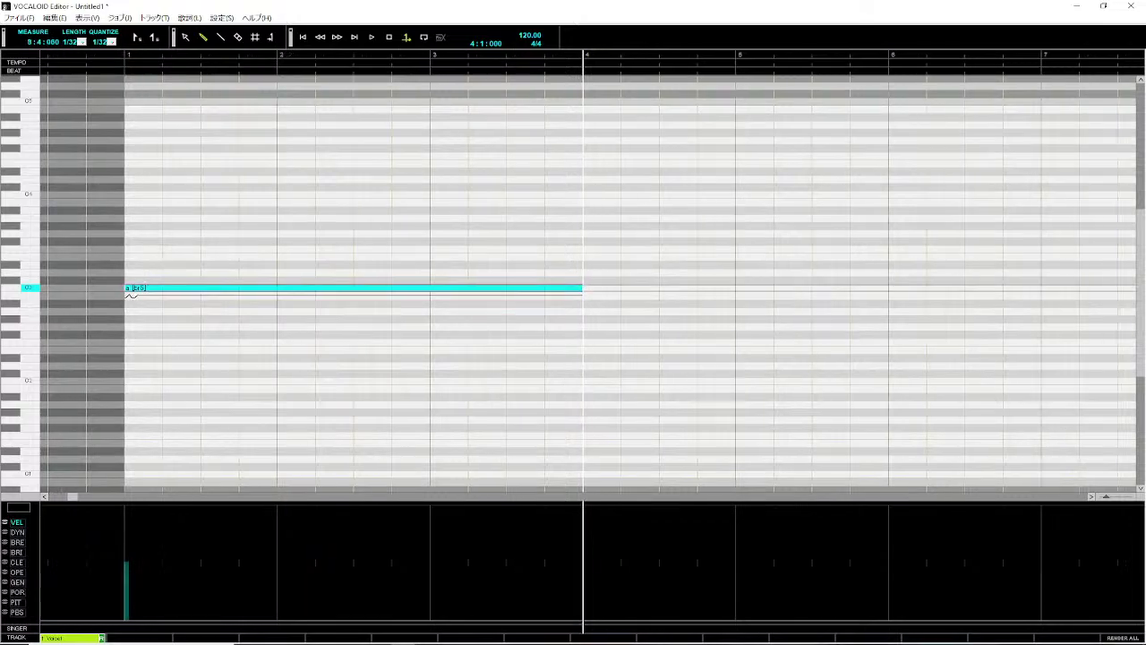
scroll(588, 287, right, 10)
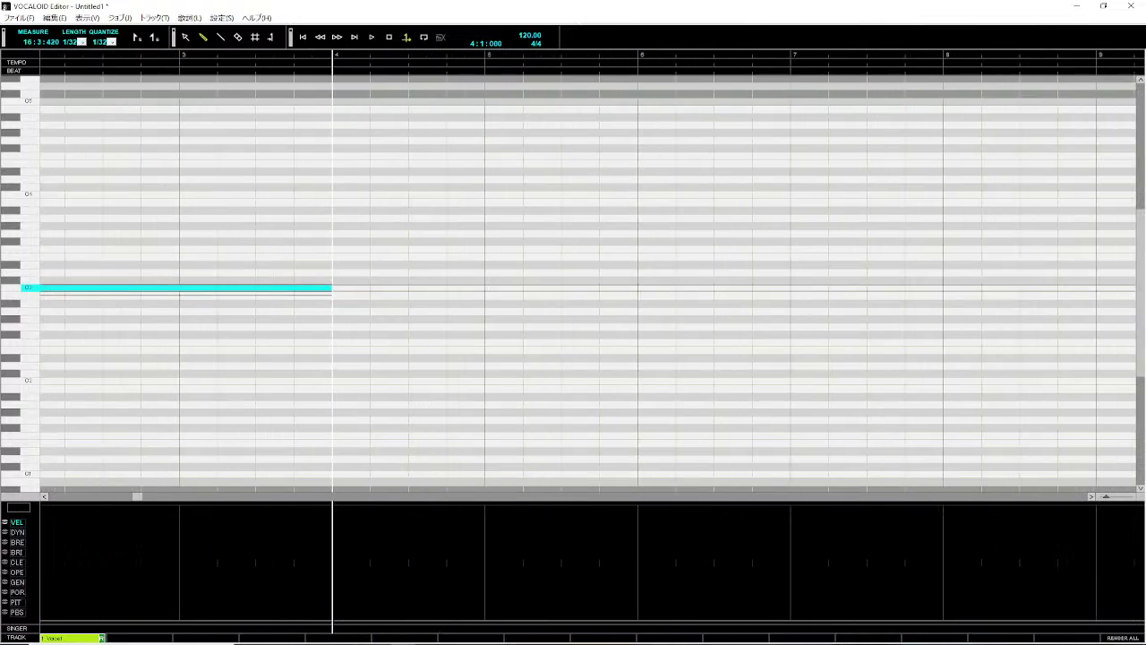
drag(444, 288, 999, 416)
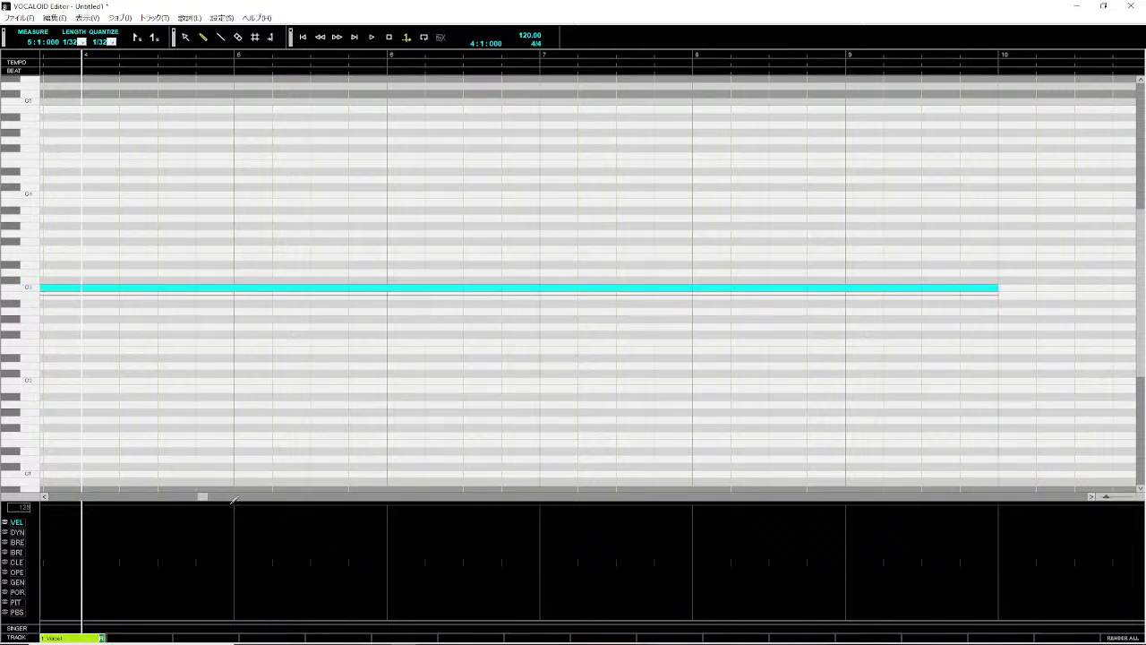
drag(200, 498, 50, 499)
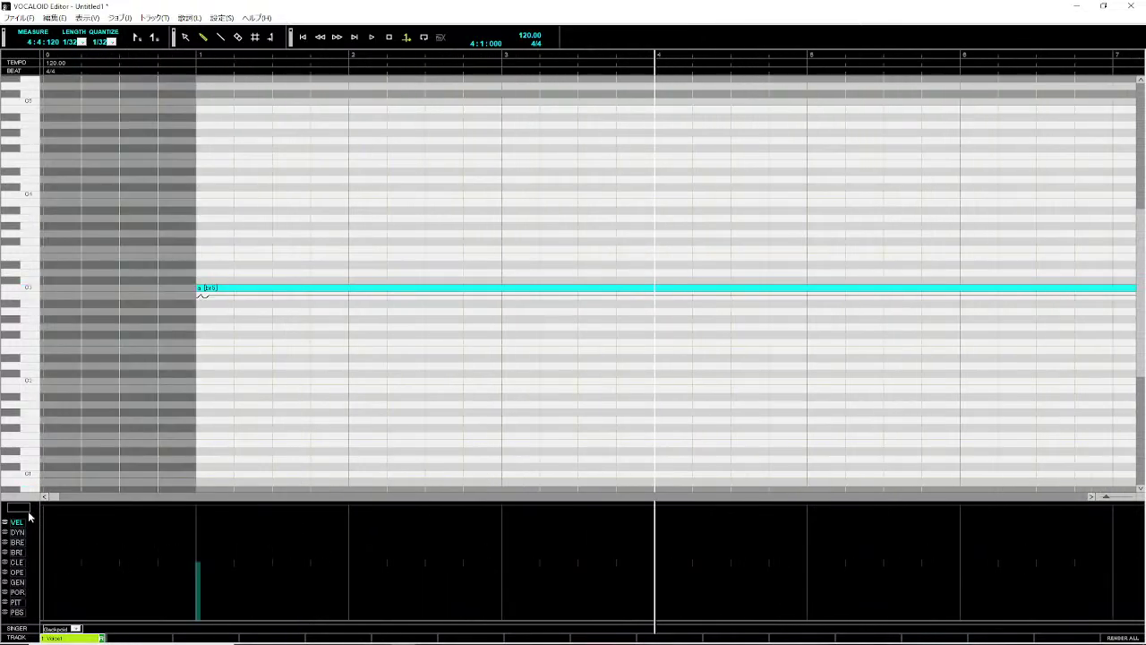
- Set the extended C3 note's phonetic symbol to br2 and try to audition it from just before measure 1
right_click(259, 294)
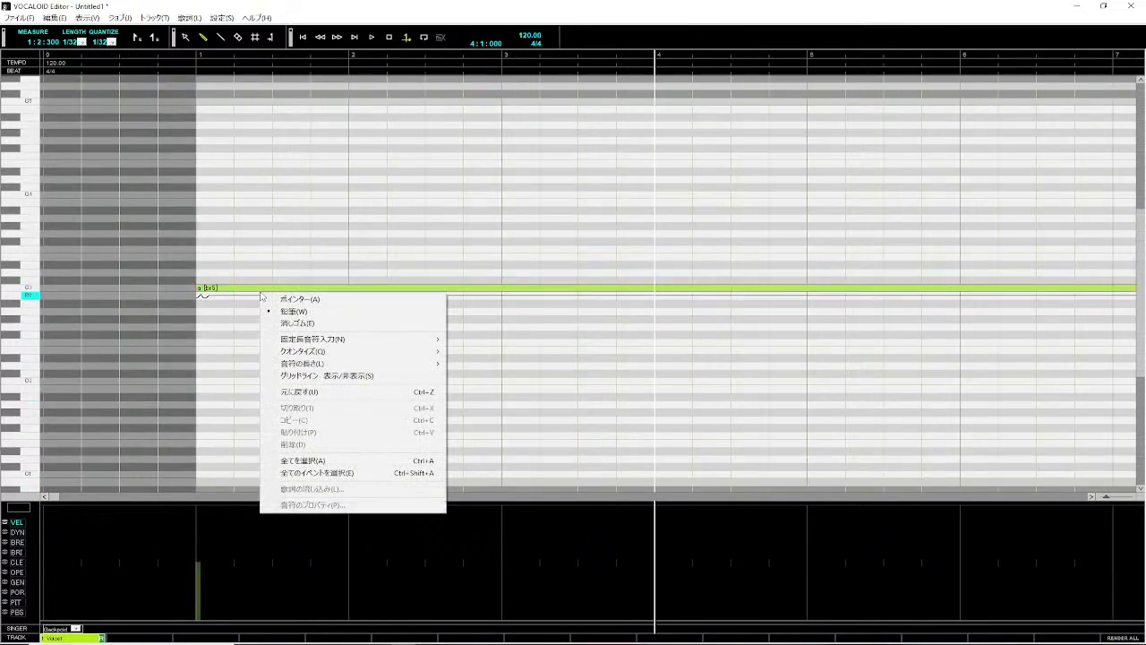
click(264, 291)
right_click(266, 288)
click(315, 500)
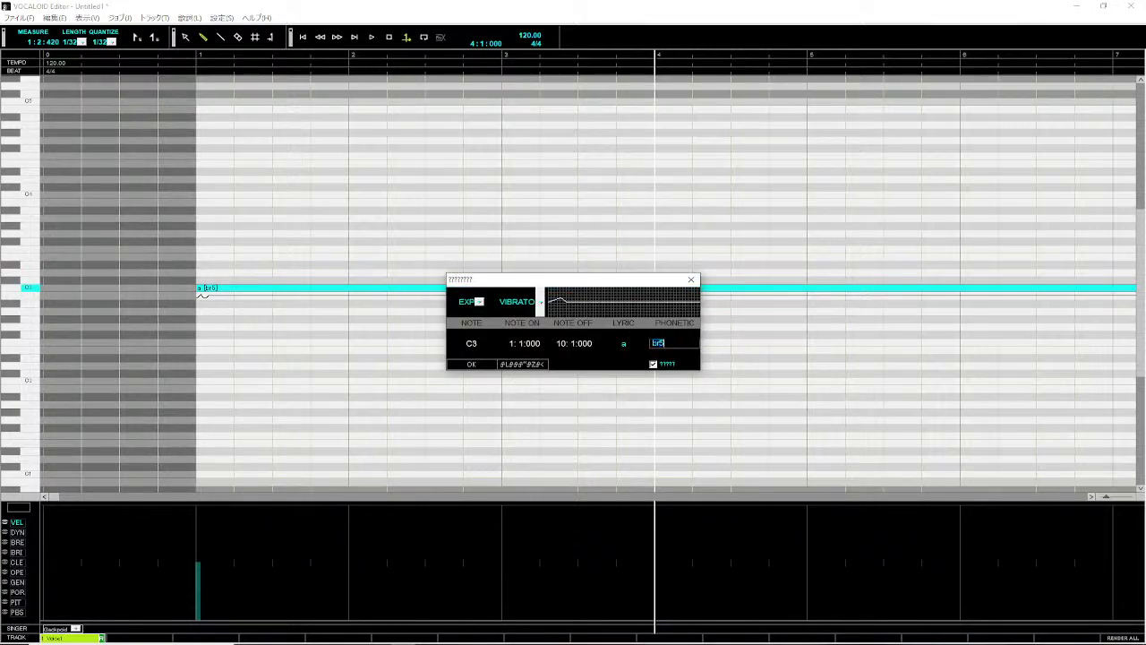
click(472, 365)
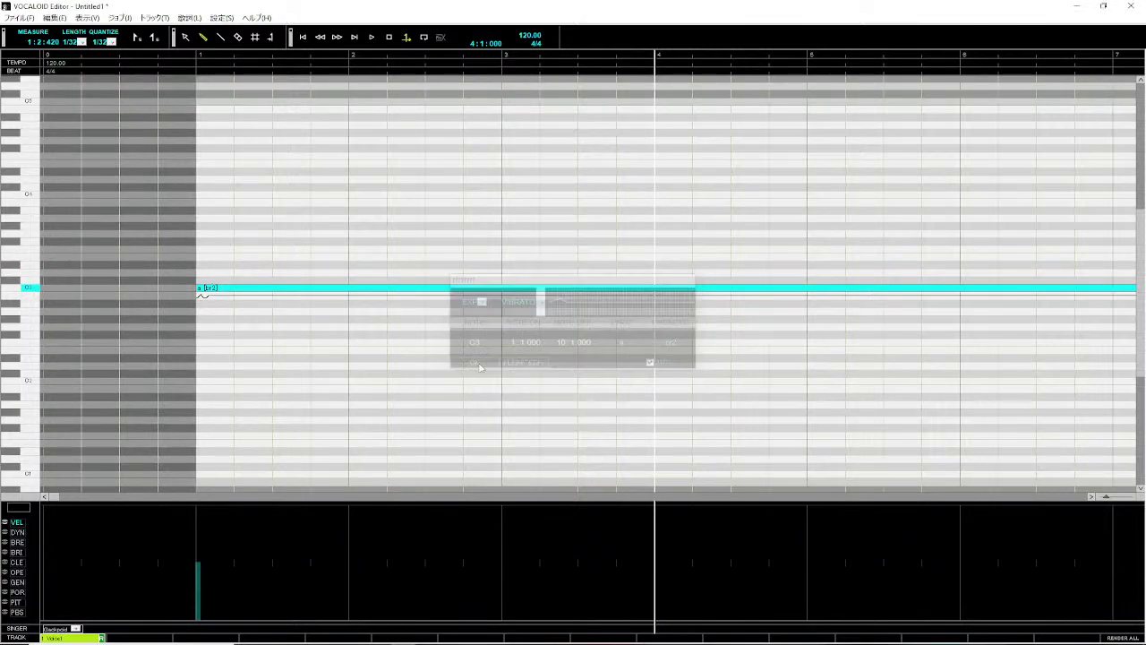
click(154, 57)
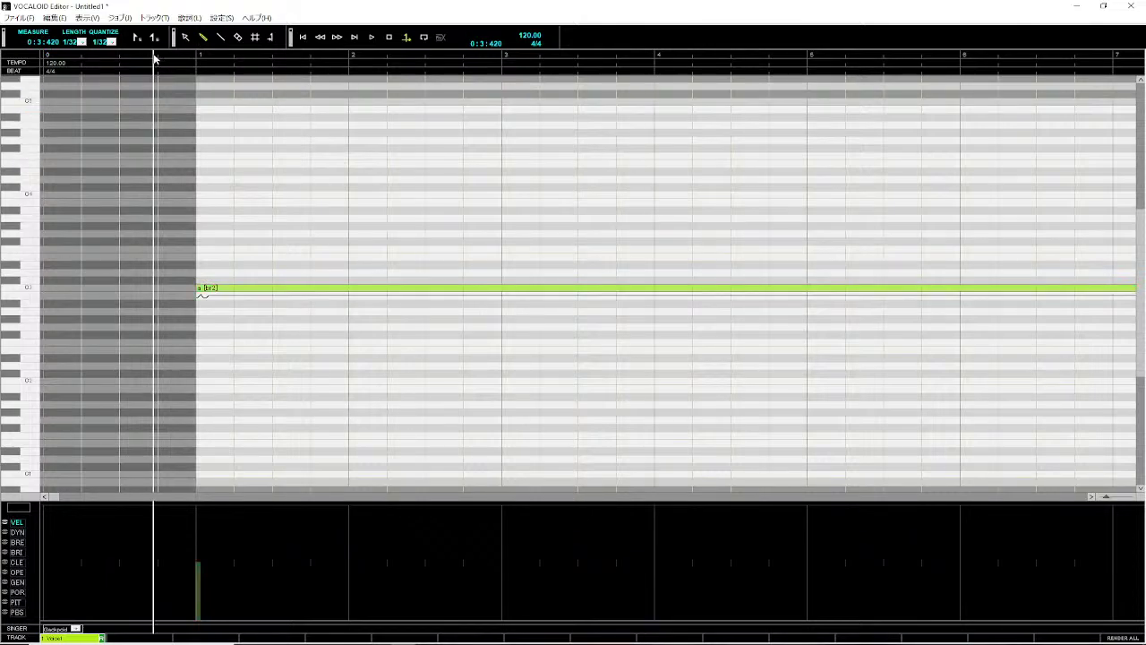
key(space)
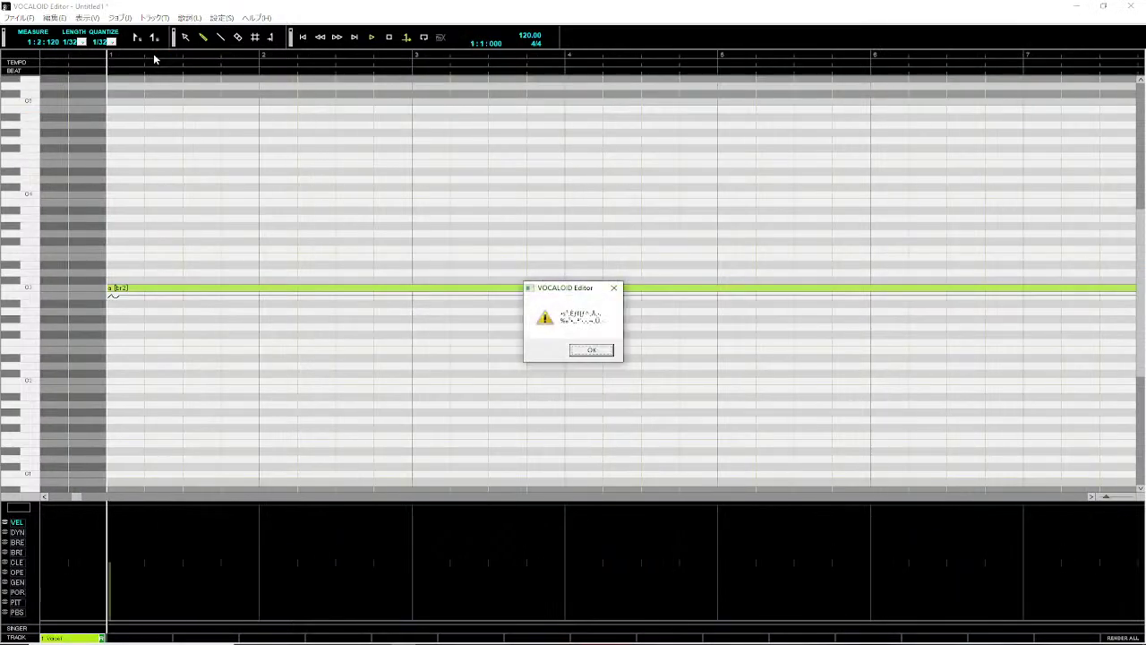
click(611, 352)
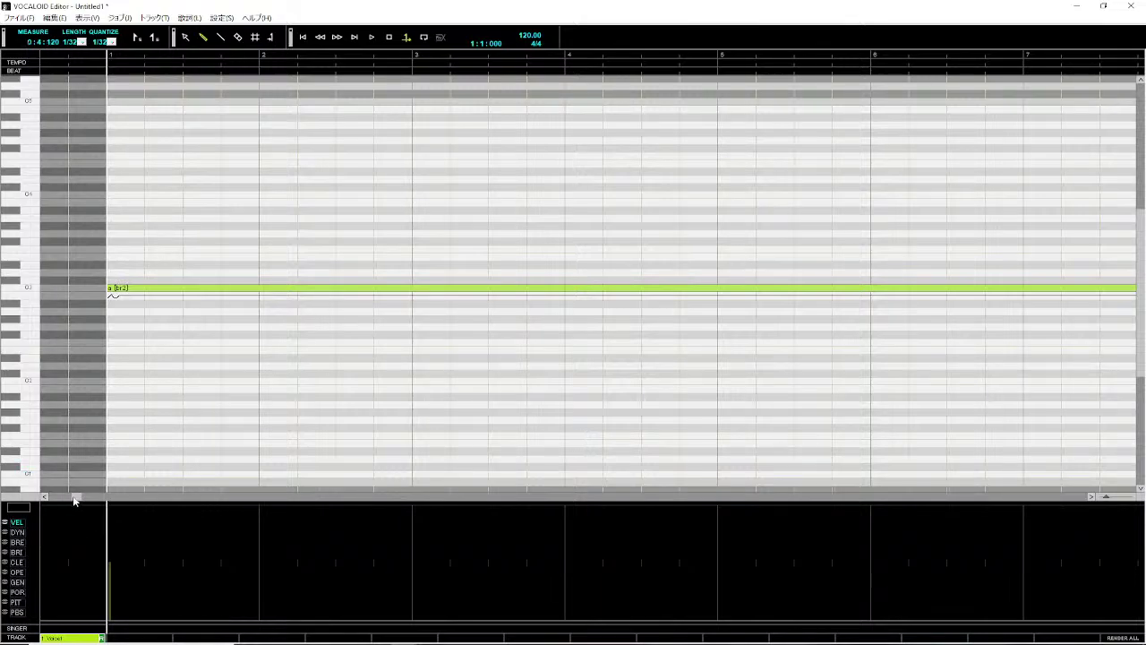
- Shorten the C3 note to end at measure 7
drag(74, 502, 234, 501)
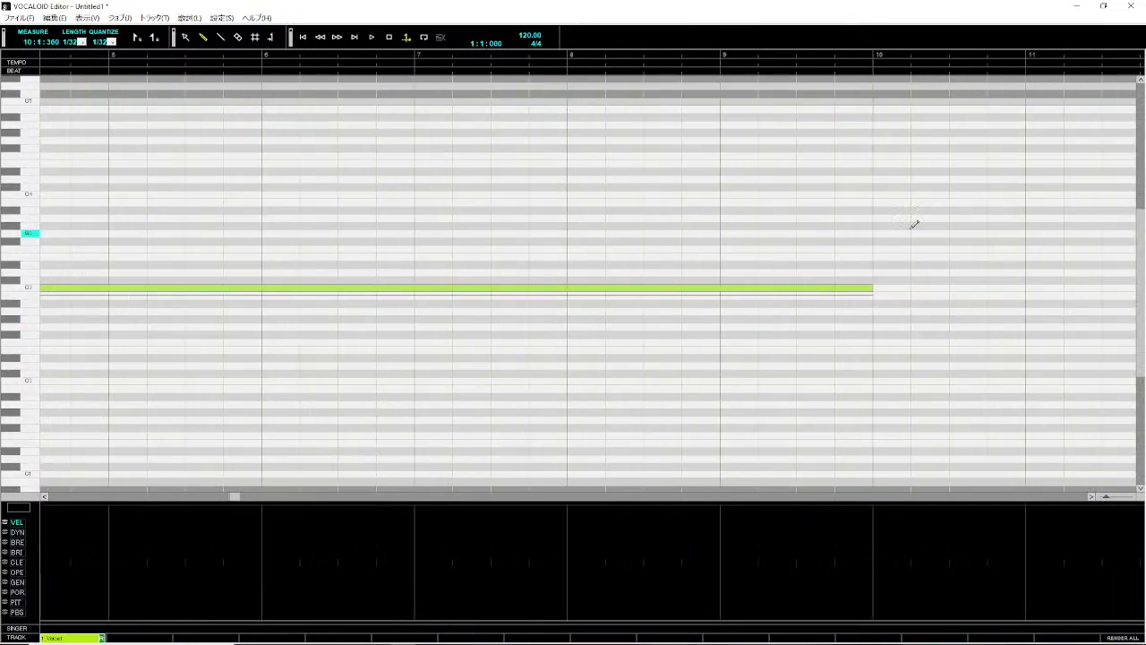
click(871, 287)
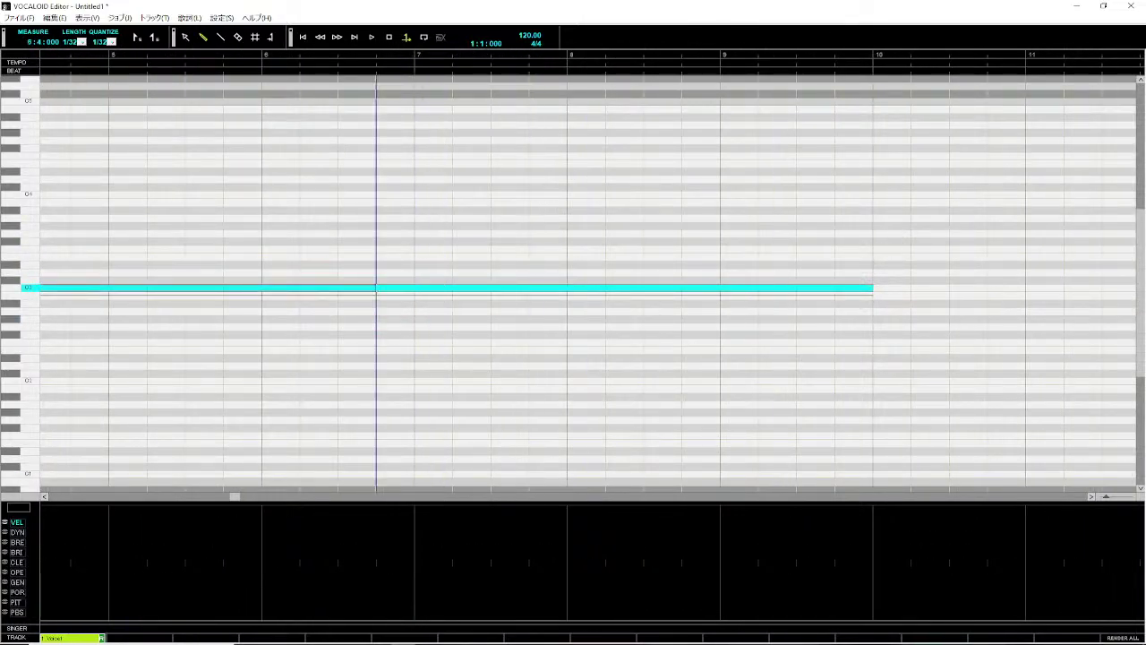
drag(376, 288, 414, 288)
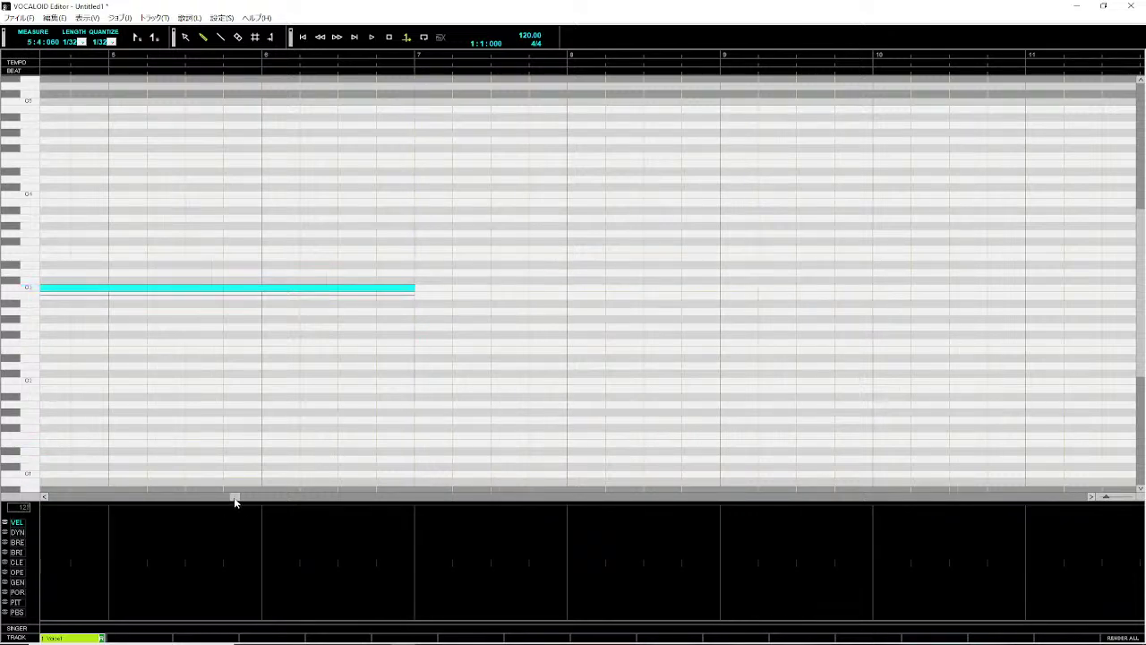
- Play back the lengthened C3 note with symbol br2 from just before measure 1
drag(234, 501, 43, 502)
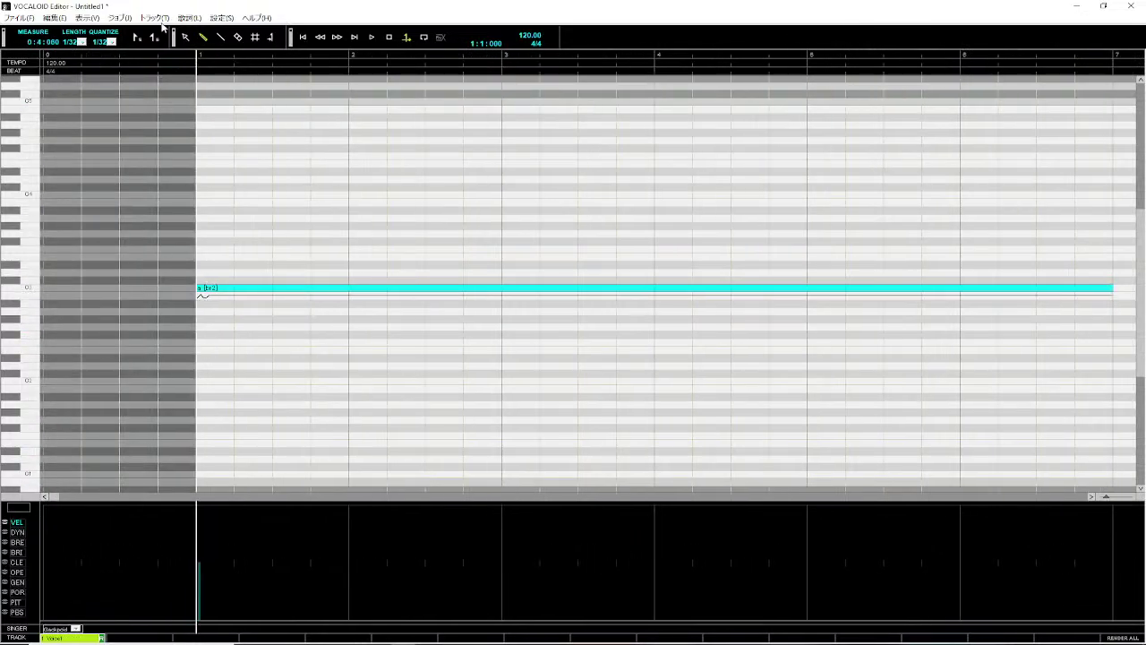
click(169, 55)
key(space)
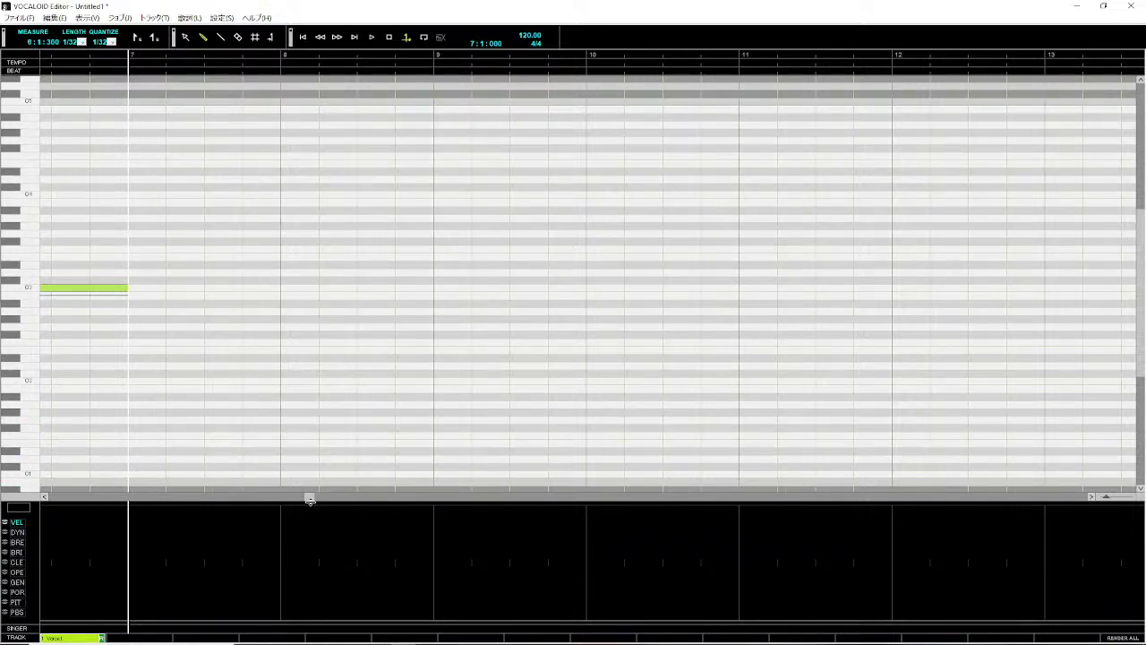
- Shorten the C3 note to end at measure 2
drag(310, 501, 52, 506)
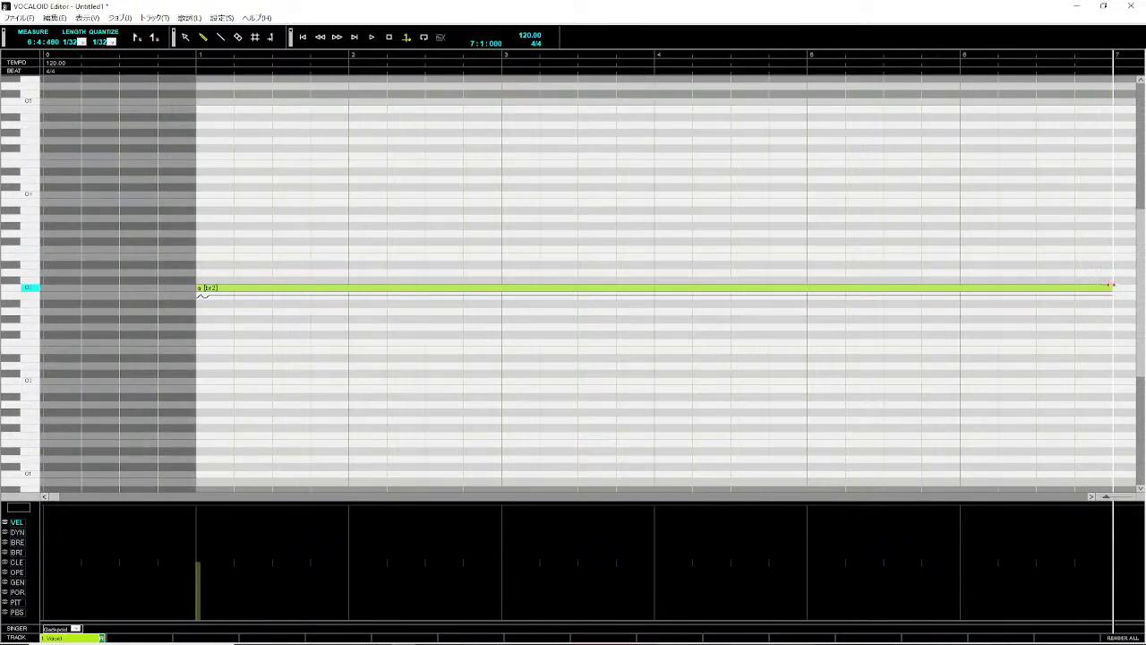
click(1117, 286)
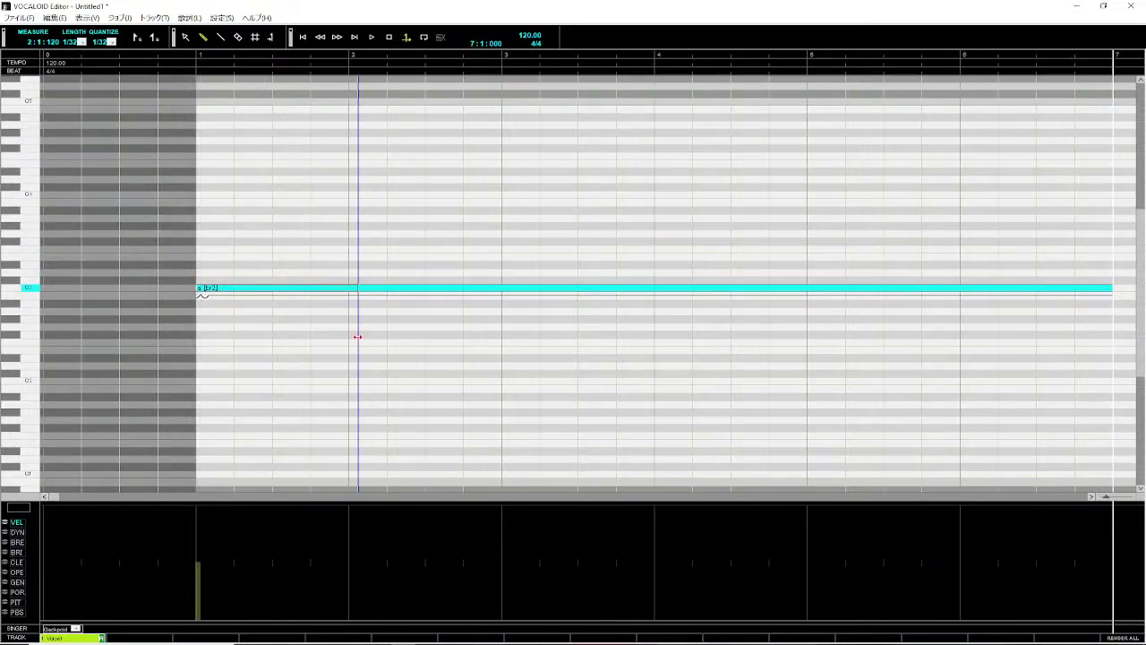
drag(352, 343, 350, 335)
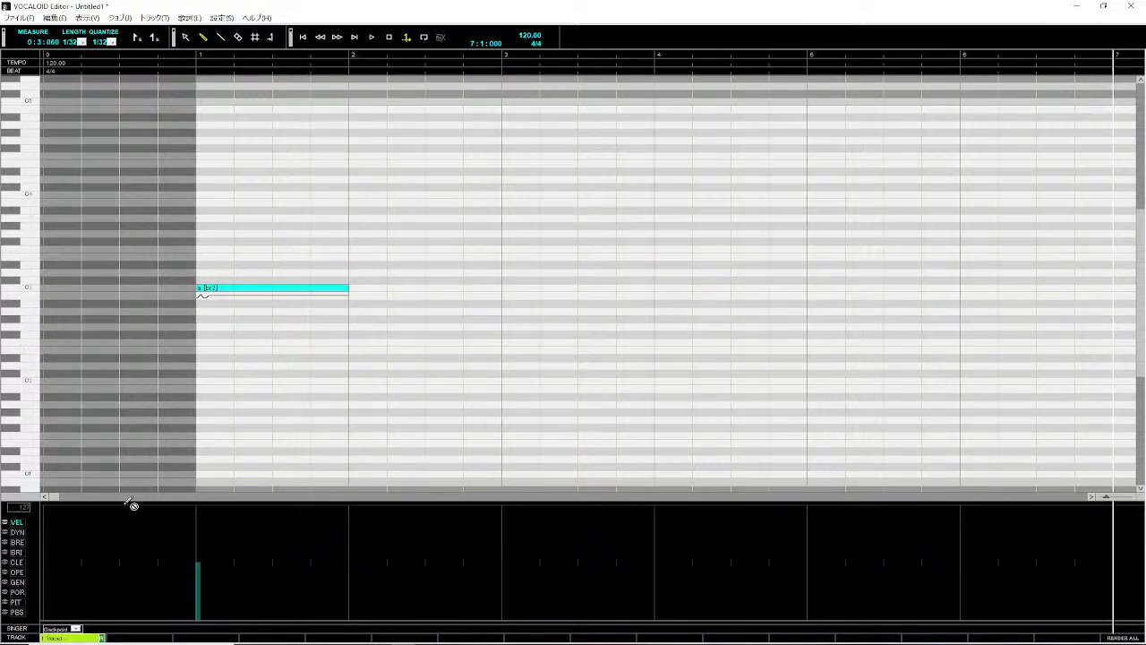
- Switch the track's singer to Rin_ACT2 and play the note from just before measure 1
click(76, 630)
click(107, 596)
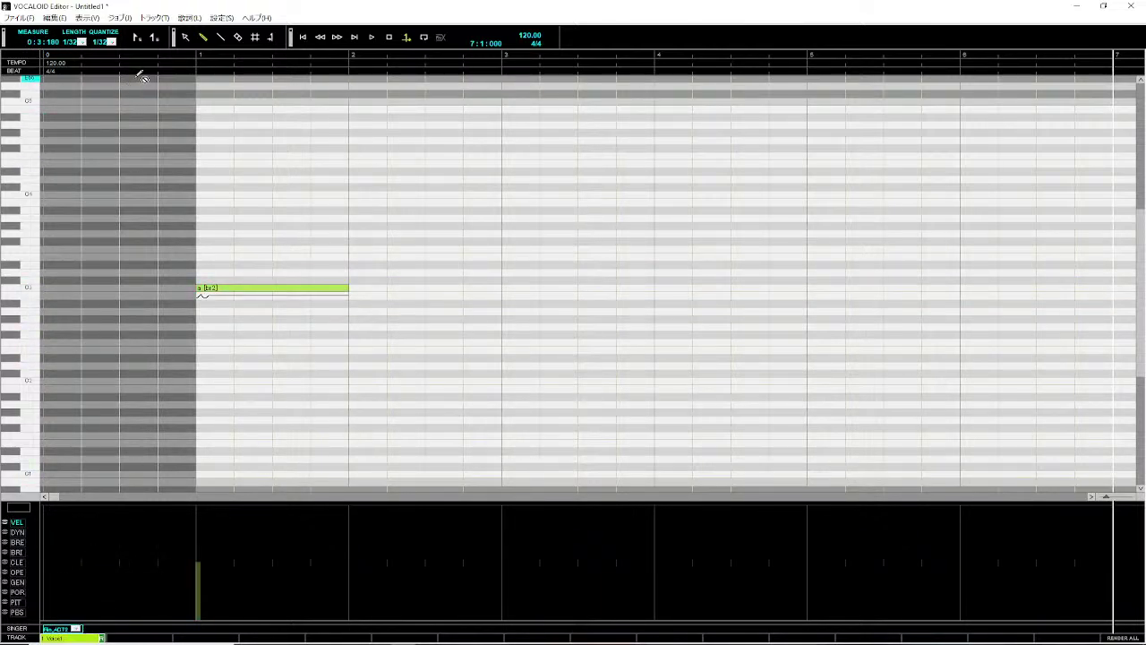
click(160, 59)
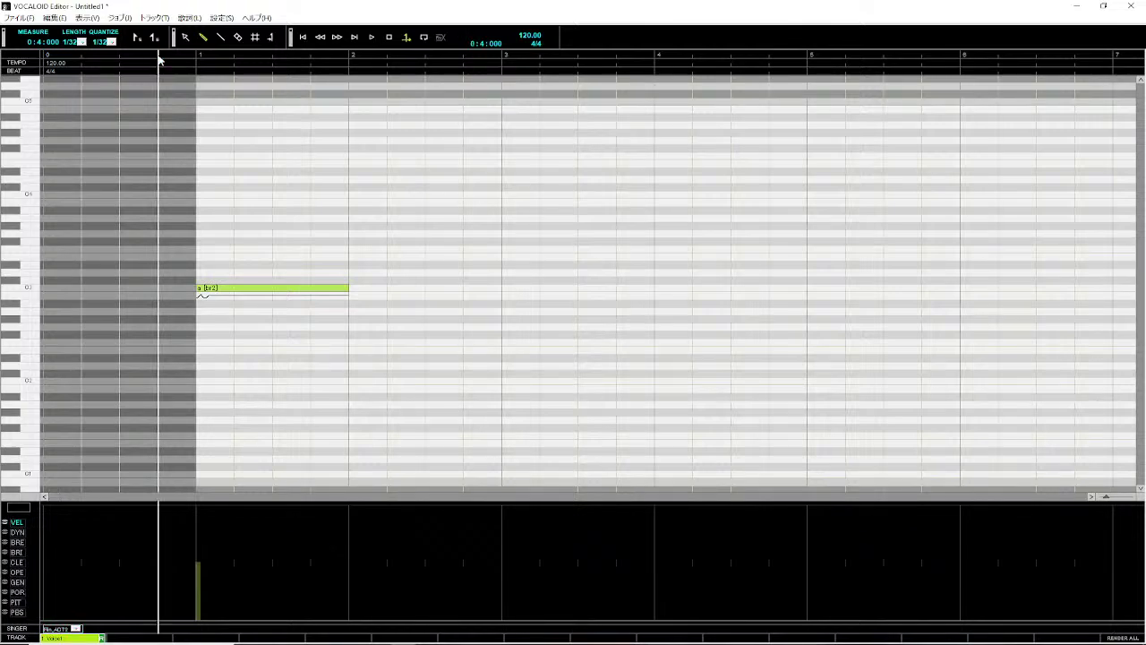
key(space)
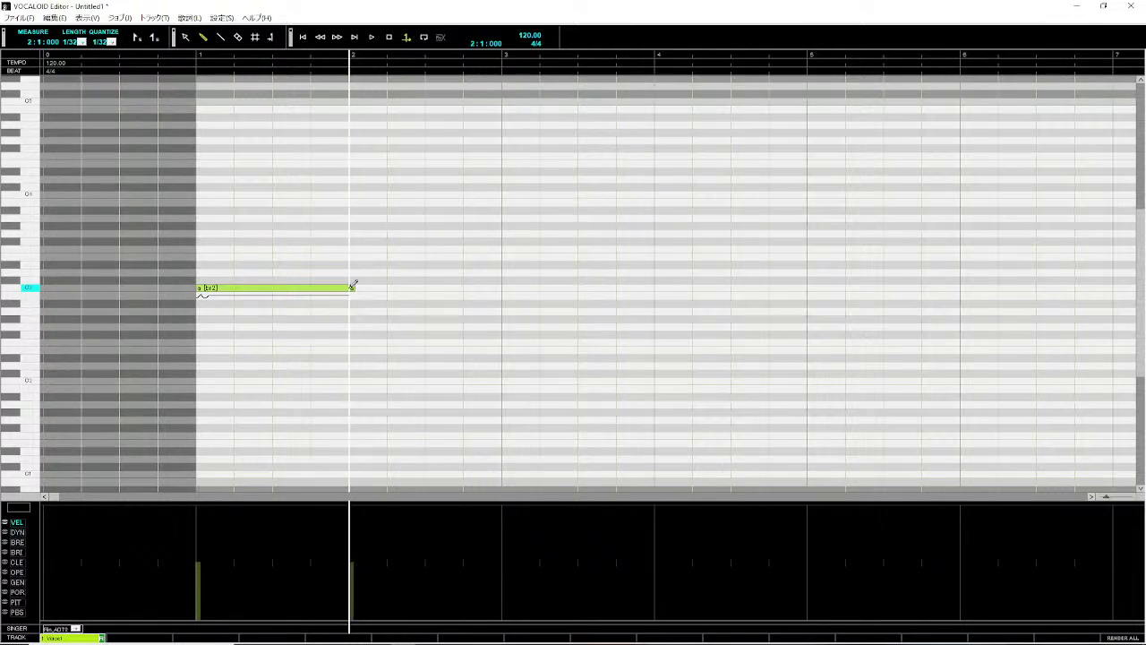
- Shorten the C3 note to end at beat 3 of measure 1 and play it from just before measure 1
drag(348, 287, 272, 296)
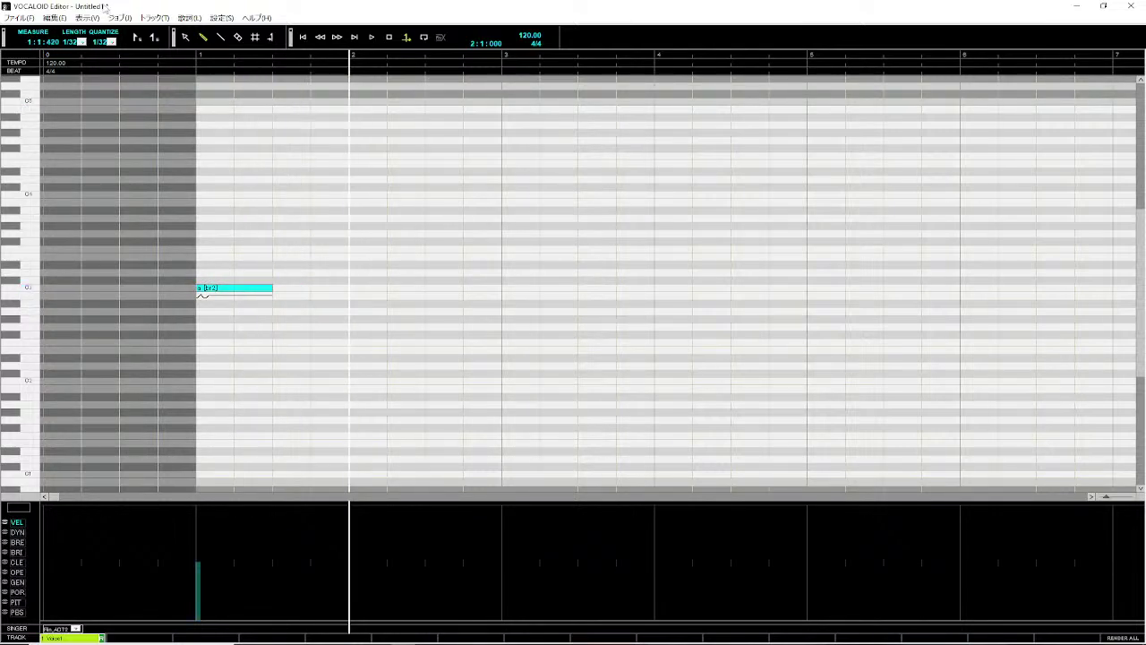
click(164, 55)
key(space)
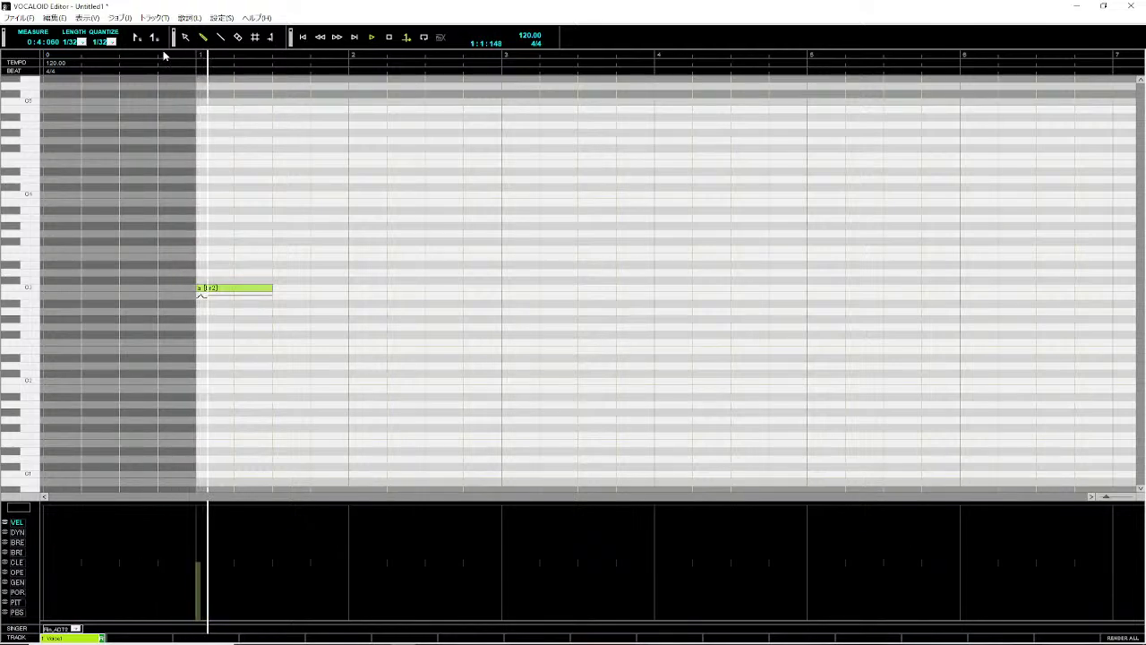
click(183, 56)
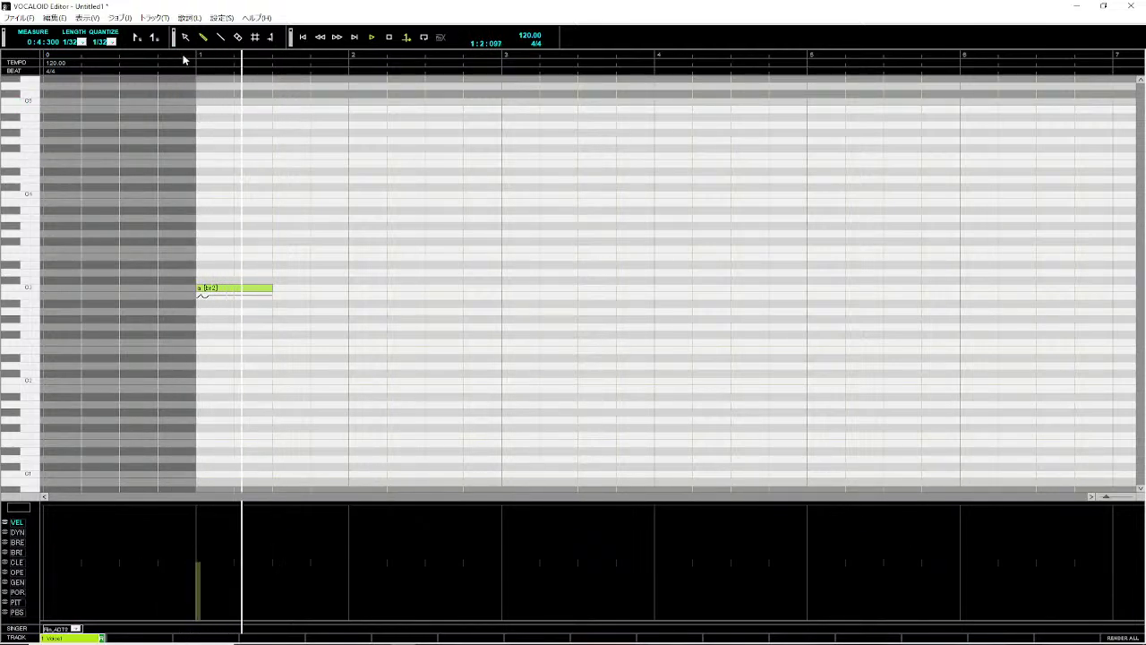
- Add a second C3 note from beat 3 of measure 1 to measure 2 with phonetic symbol brout, and play both notes
drag(275, 287, 351, 288)
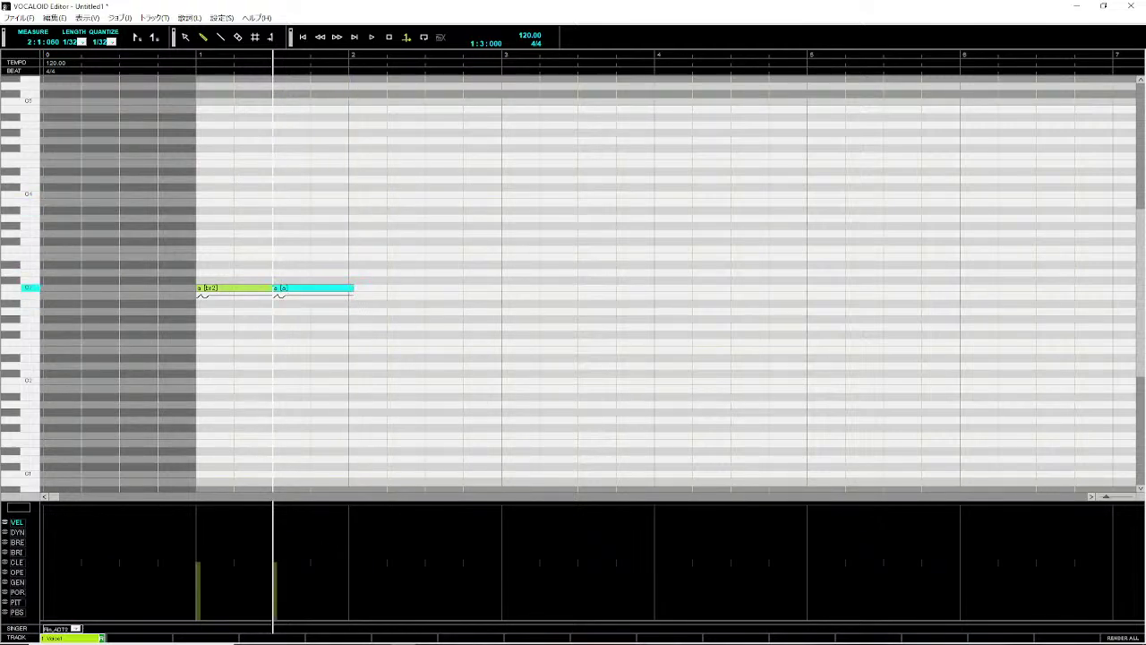
right_click(322, 292)
click(403, 488)
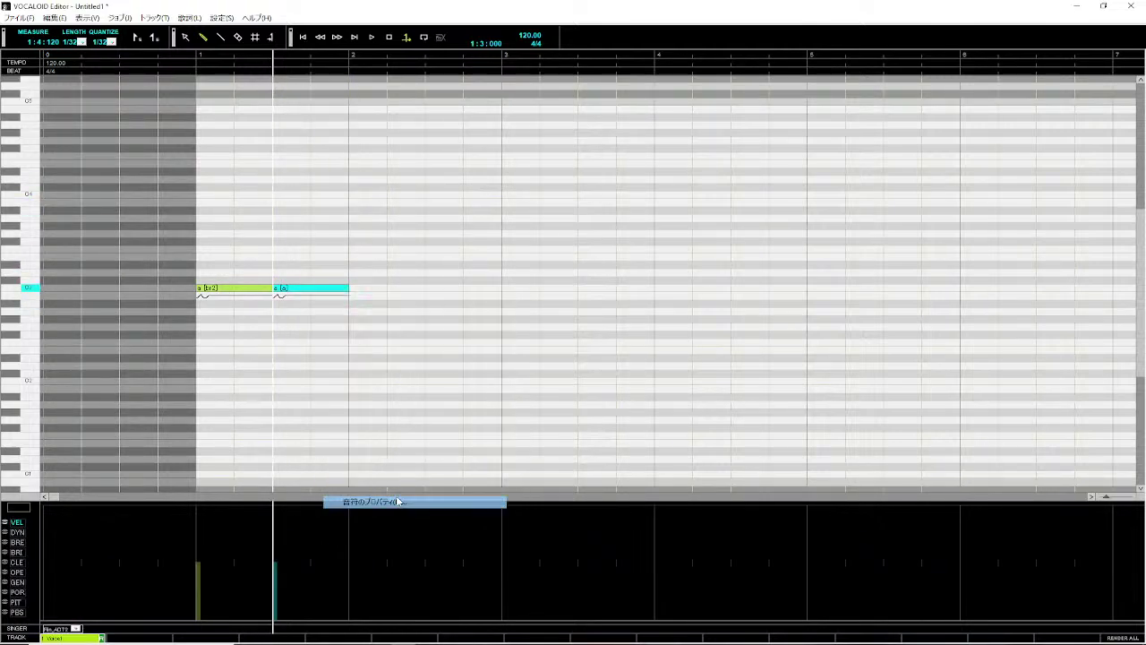
double_click(661, 344)
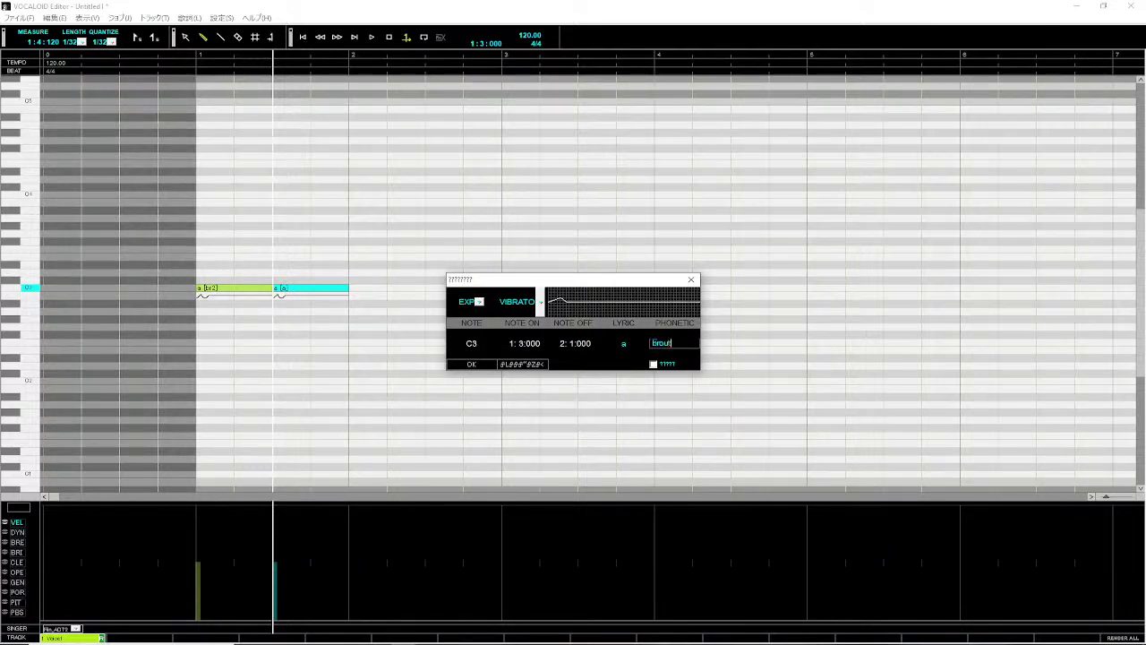
text(aout)
click(484, 365)
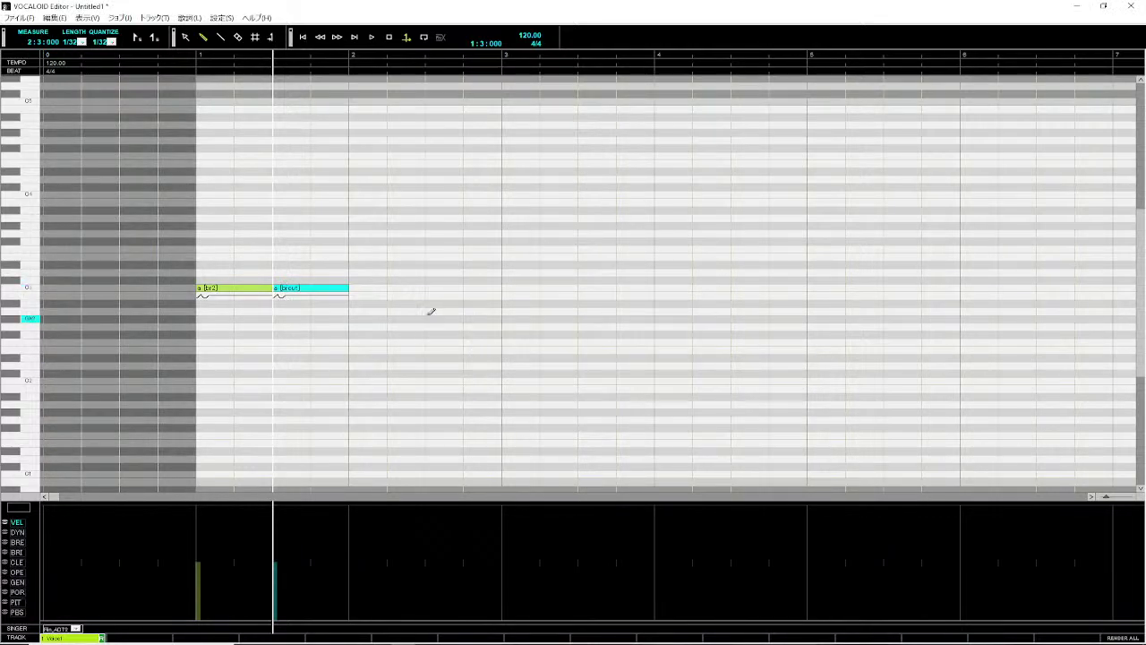
click(163, 56)
key(space)
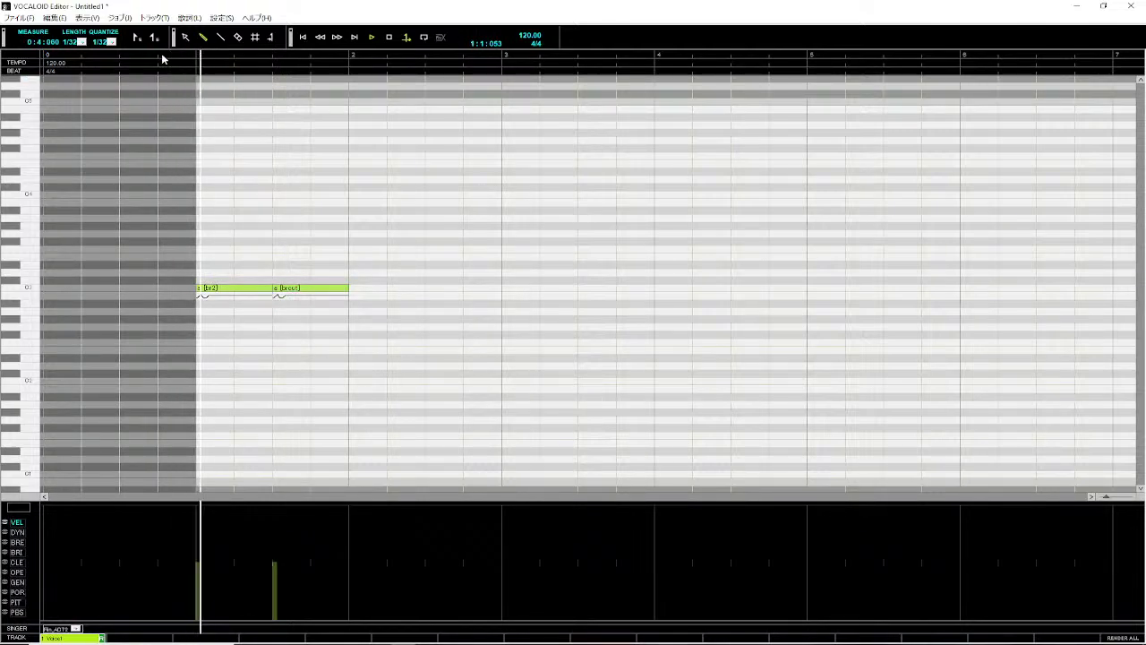
- Change the second C3 note's phonetic symbol to br out and play it back
right_click(303, 287)
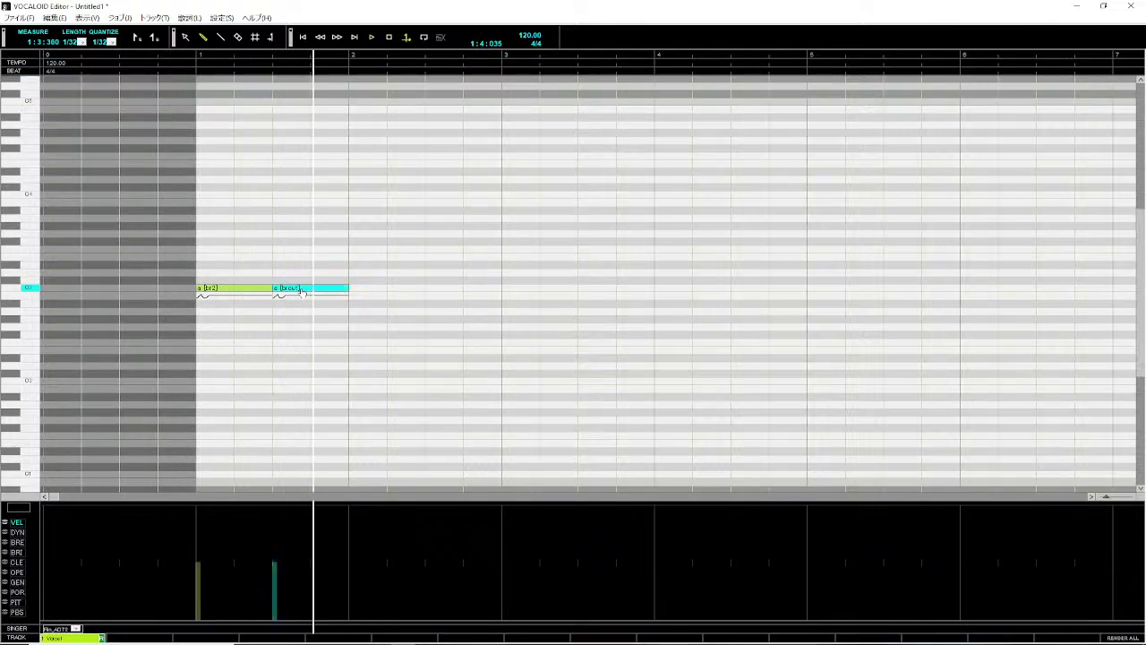
click(409, 502)
click(674, 343)
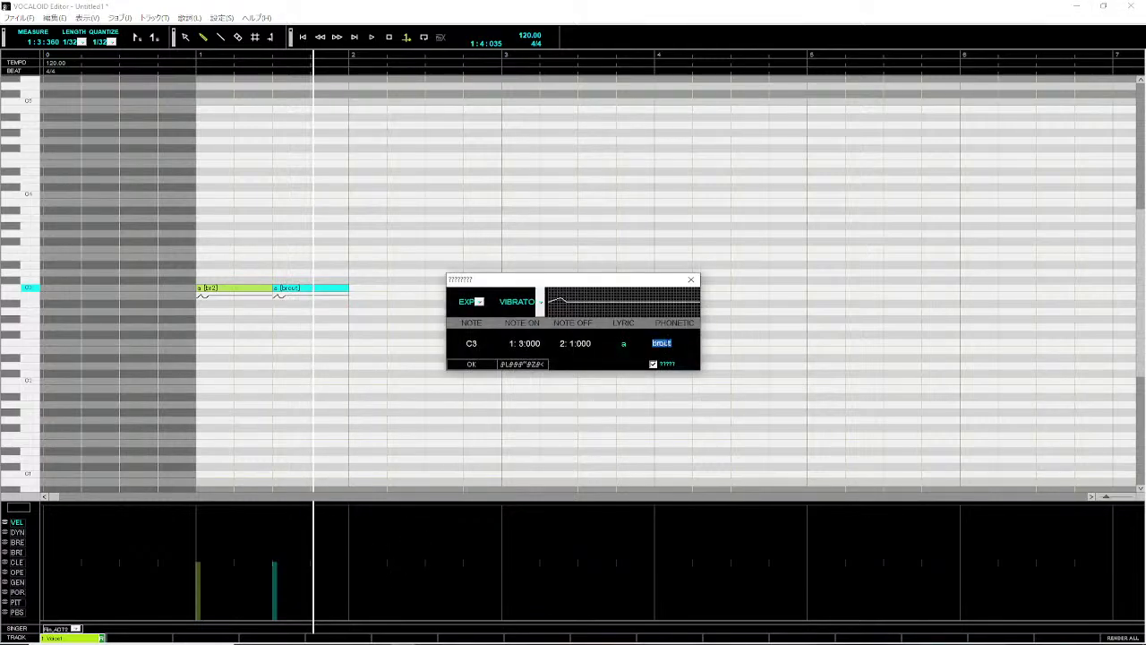
text(b)
click(472, 365)
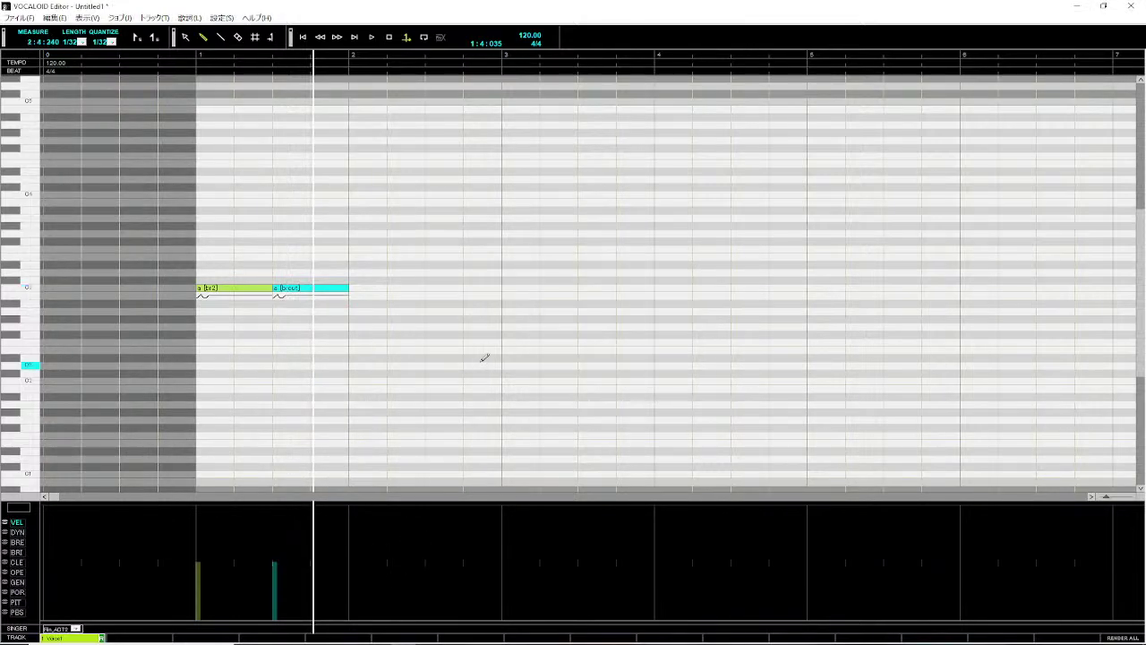
click(262, 56)
drag(262, 56, 327, 200)
- Change the second C3 note's phonetic symbol to br in and play both notes from just before measure 1
click(301, 290)
right_click(302, 290)
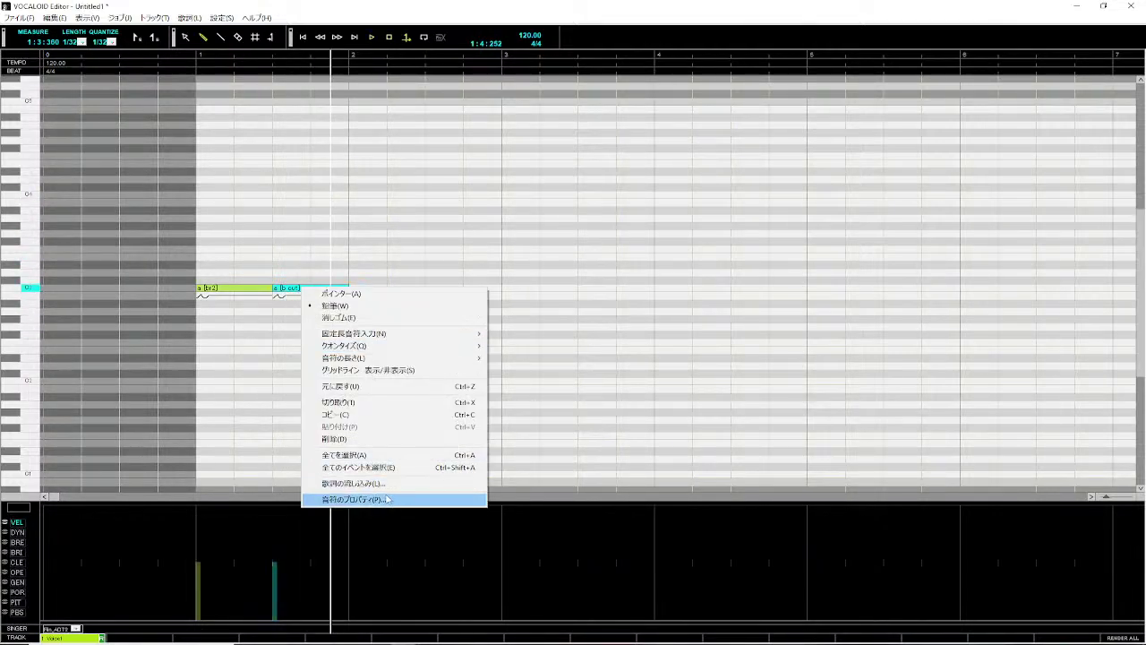
click(387, 500)
double_click(661, 343)
key(BackSpace)
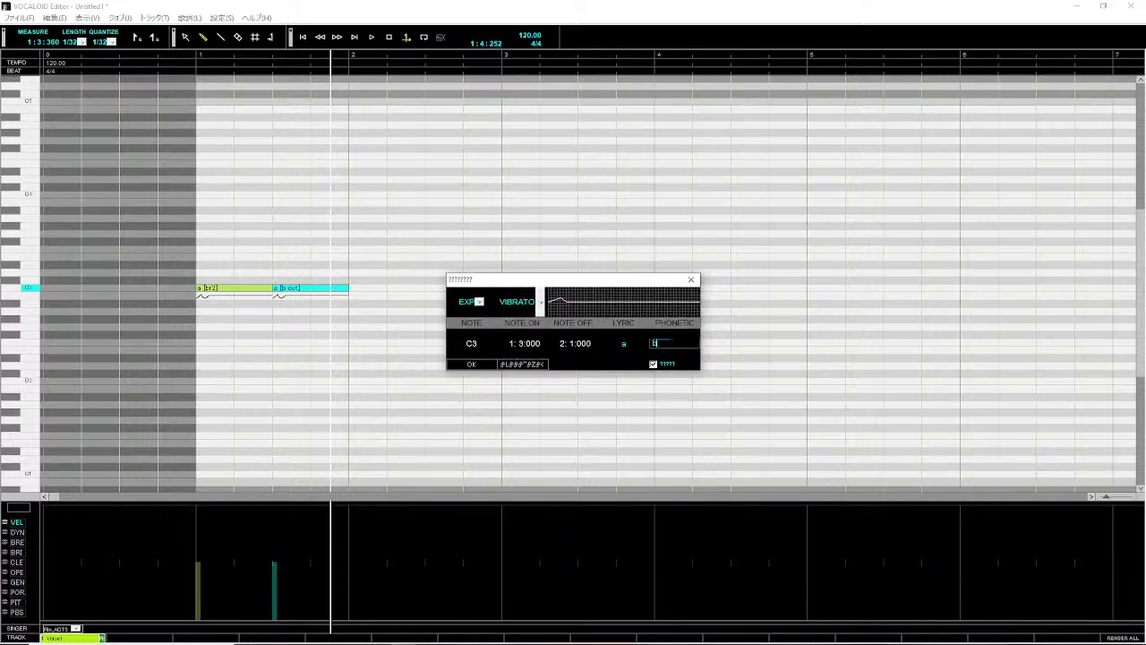
text(br ih)
click(458, 363)
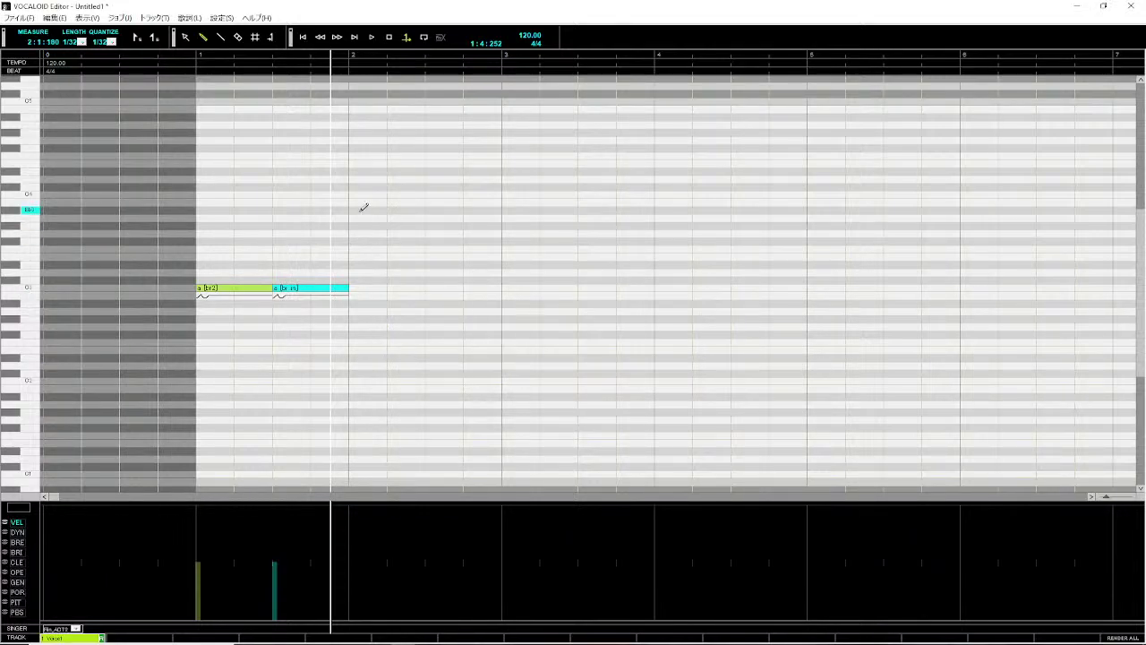
click(273, 59)
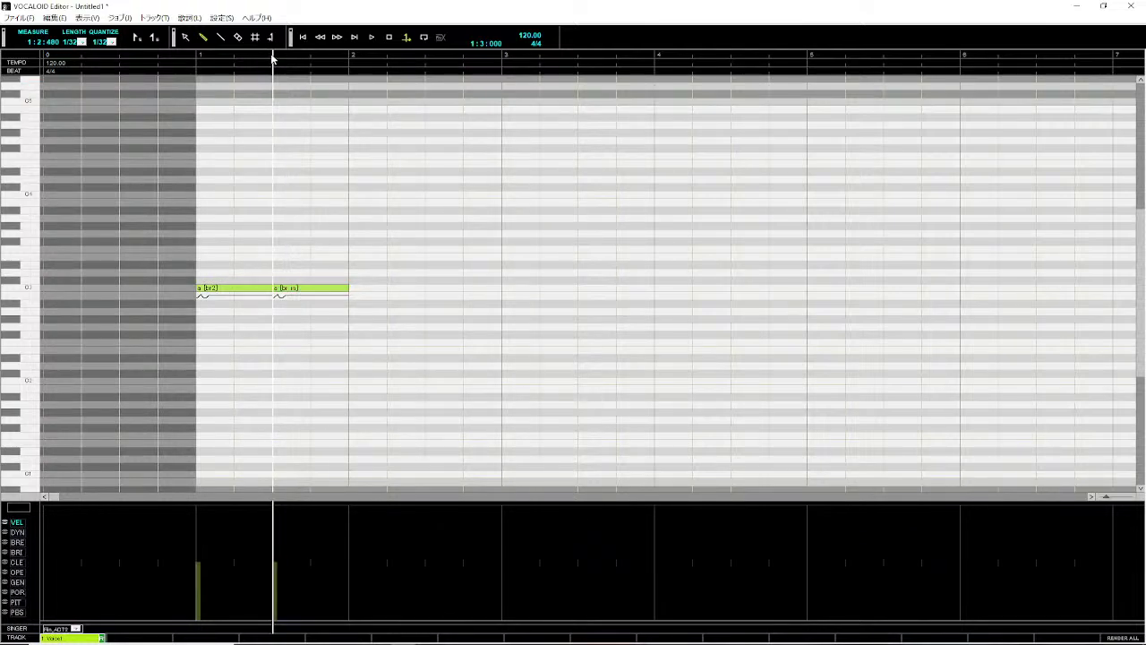
click(193, 55)
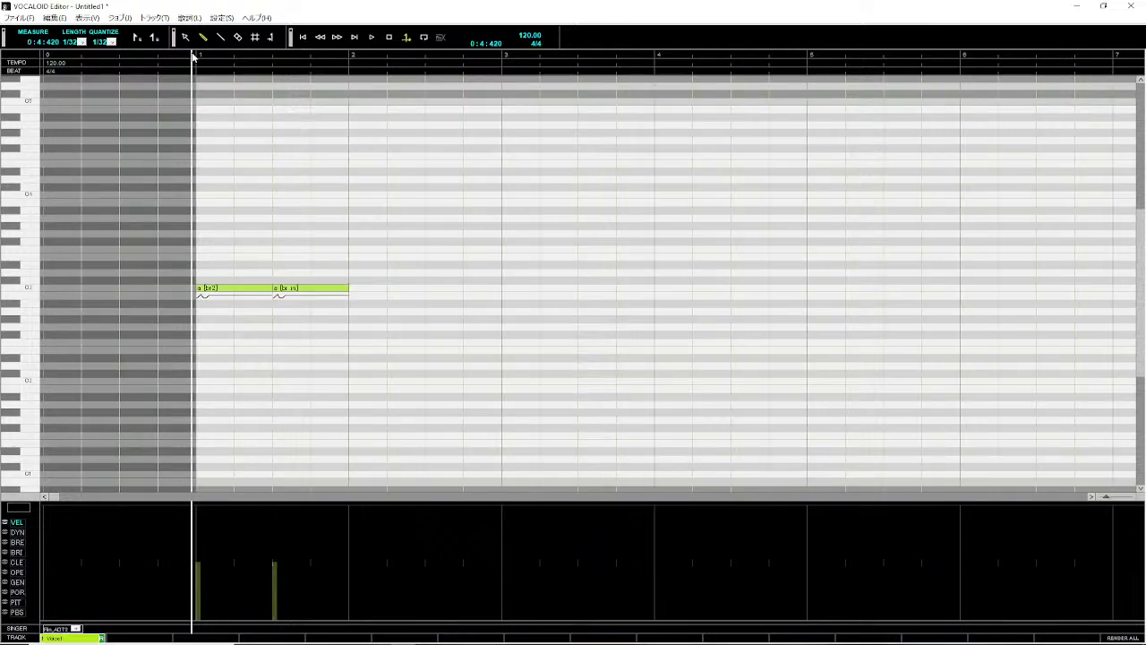
key(space)
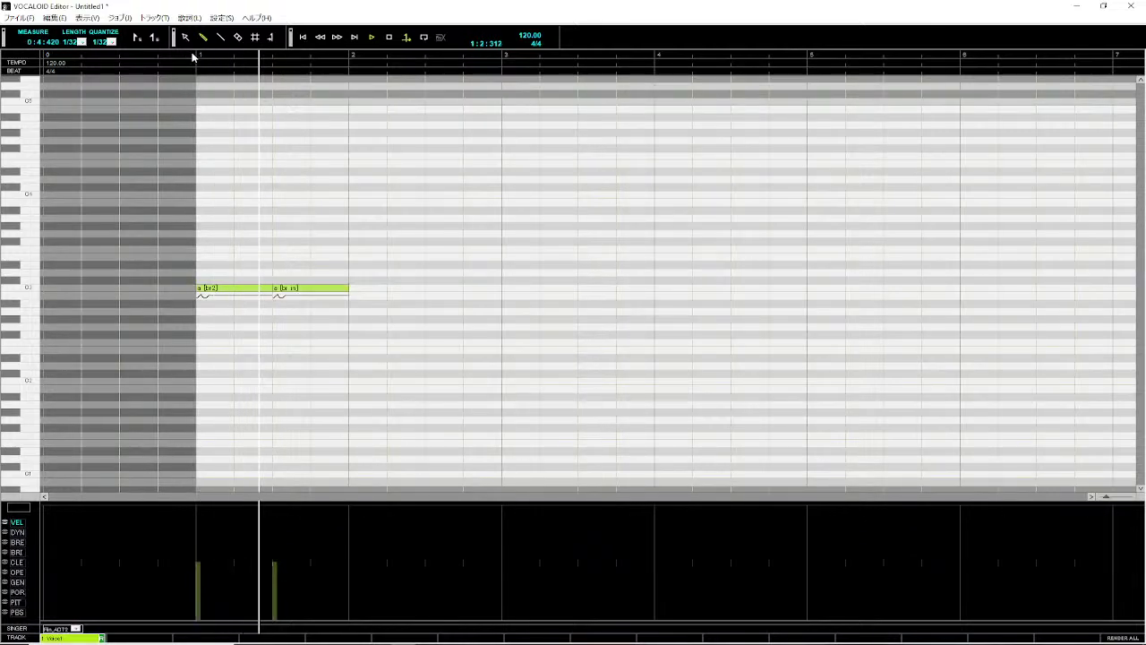
- Change the second C3 note's phonetic symbol to in and play it from beat 3 of measure 1
click(283, 290)
right_click(285, 290)
click(415, 505)
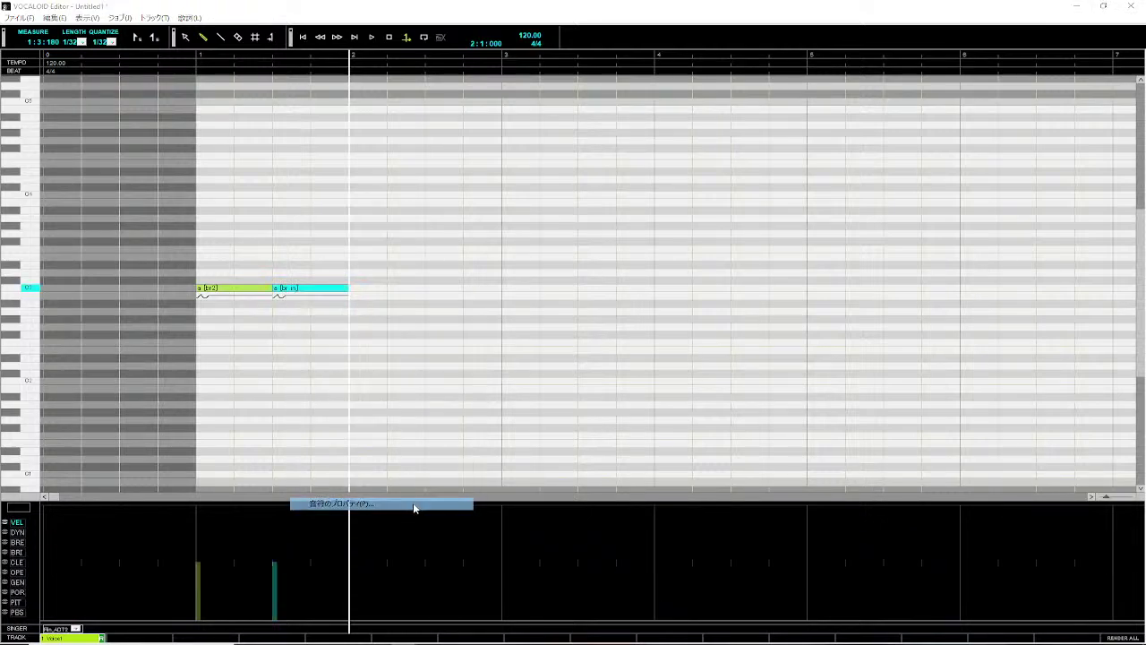
double_click(662, 344)
text(In)
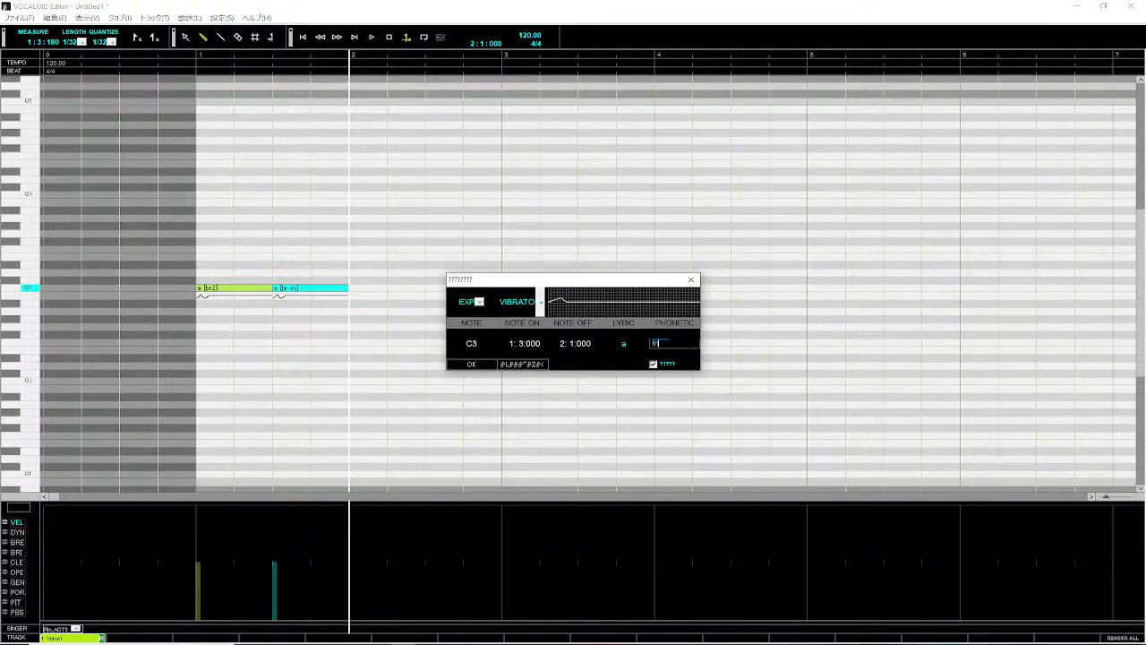
key(Return)
click(471, 363)
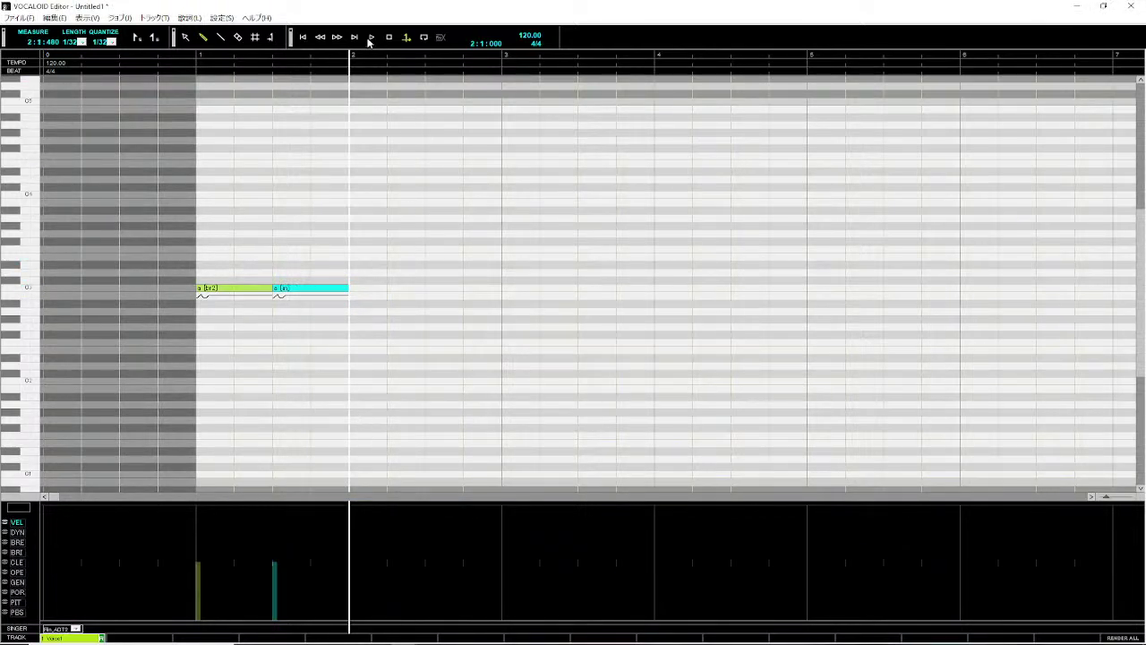
click(273, 57)
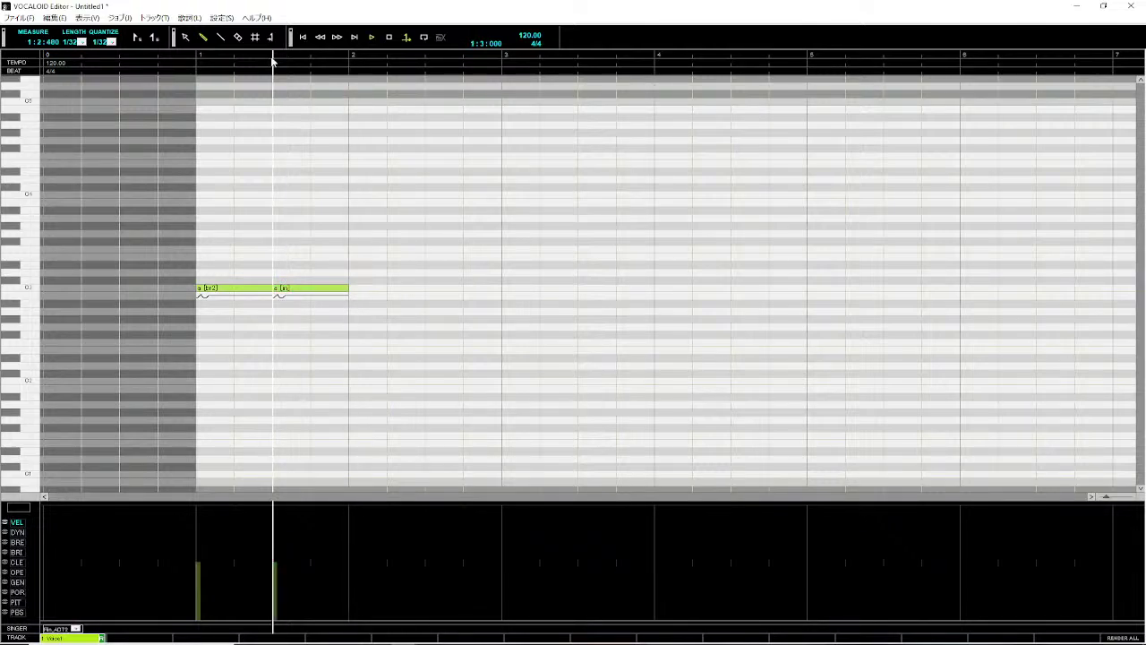
key(space)
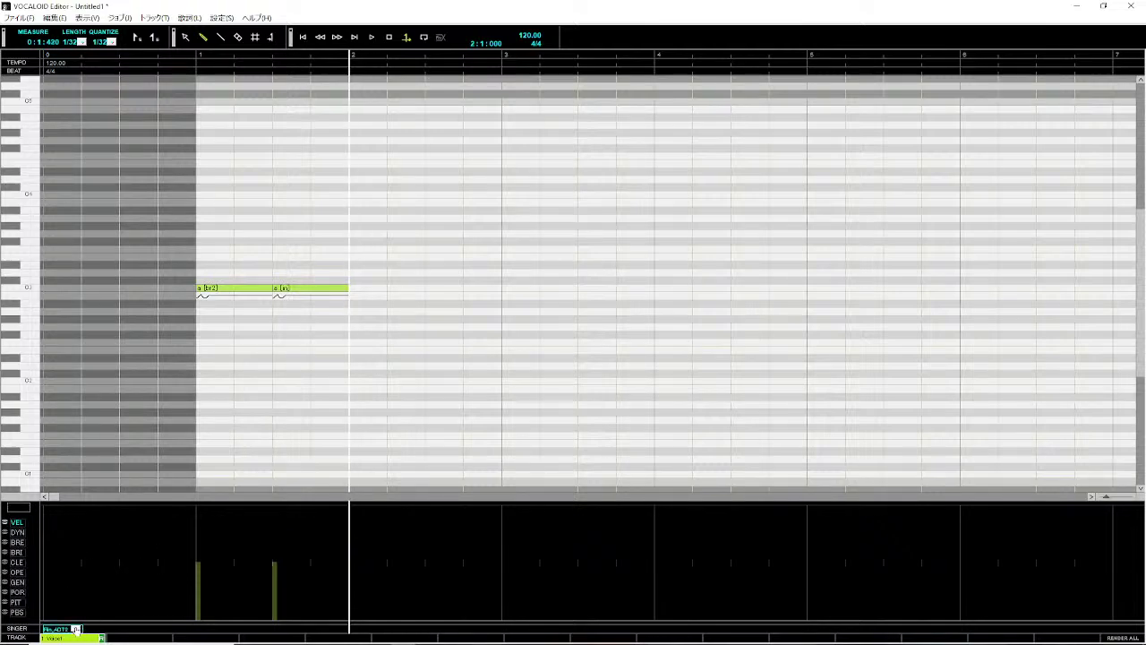
- Switch the track's singer to Luka_ENG and play both notes from just before measure 1
click(76, 628)
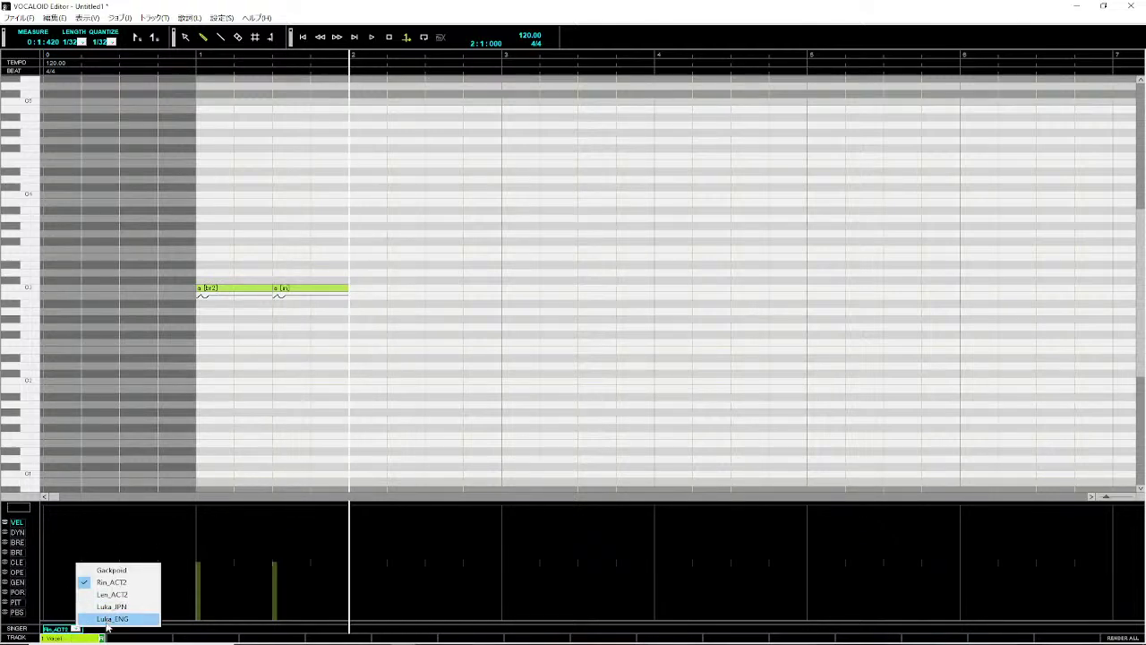
click(102, 617)
click(177, 58)
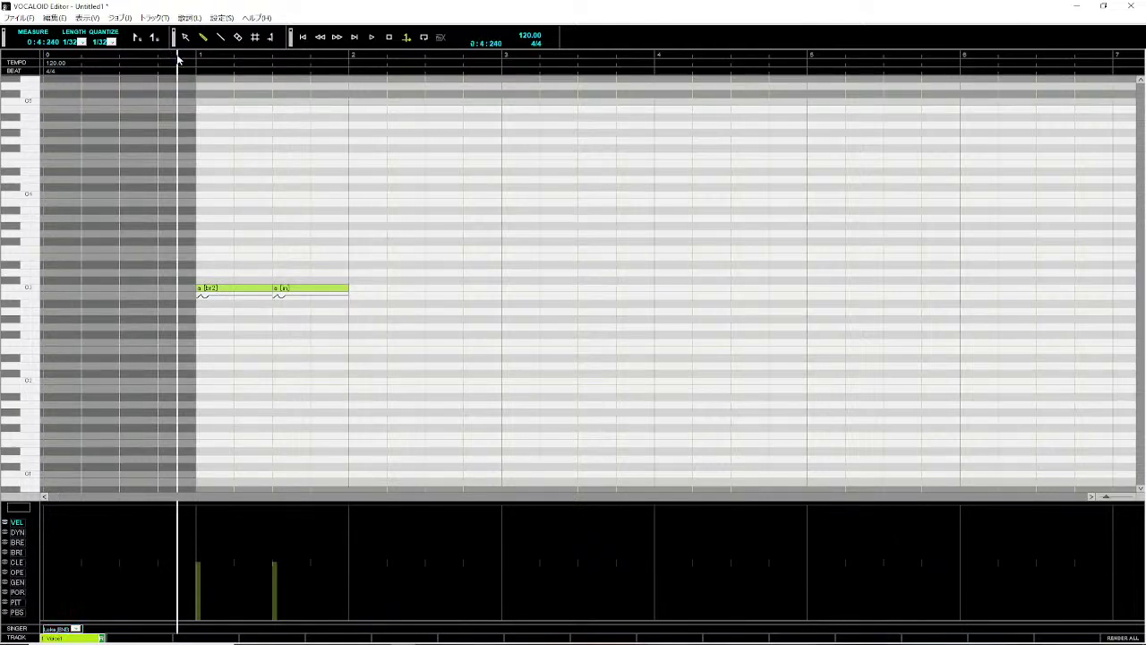
key(space)
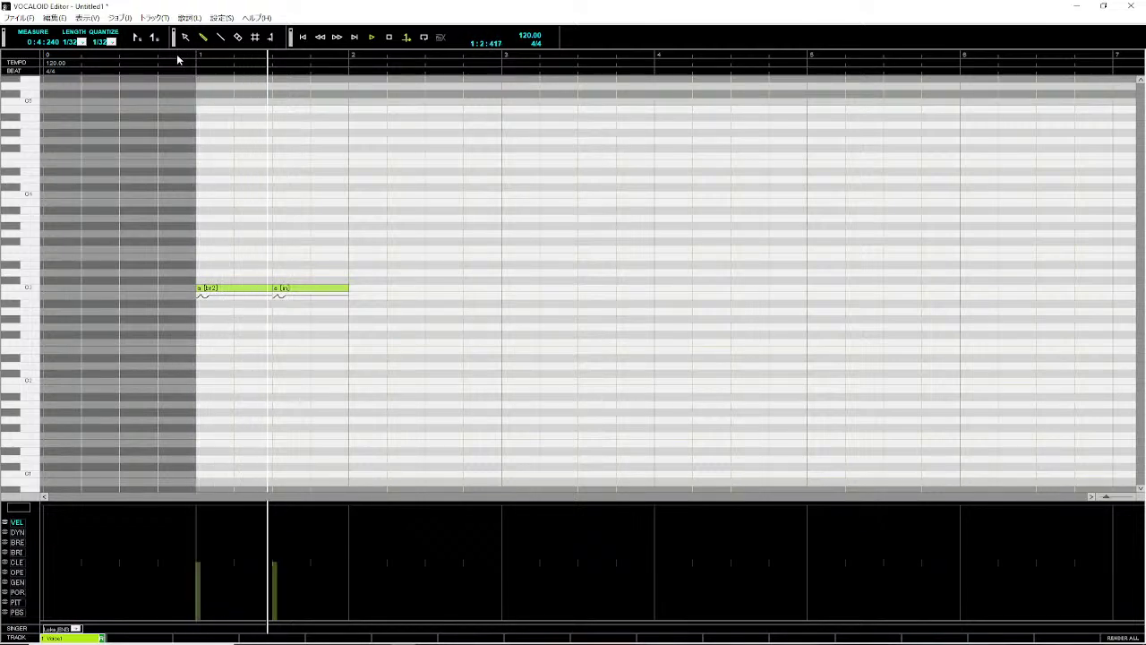
click(239, 292)
mouse_move(238, 573)
mouse_down()
mouse_move(233, 511)
mouse_move(177, 419)
mouse_up()
key(ctrl+z)
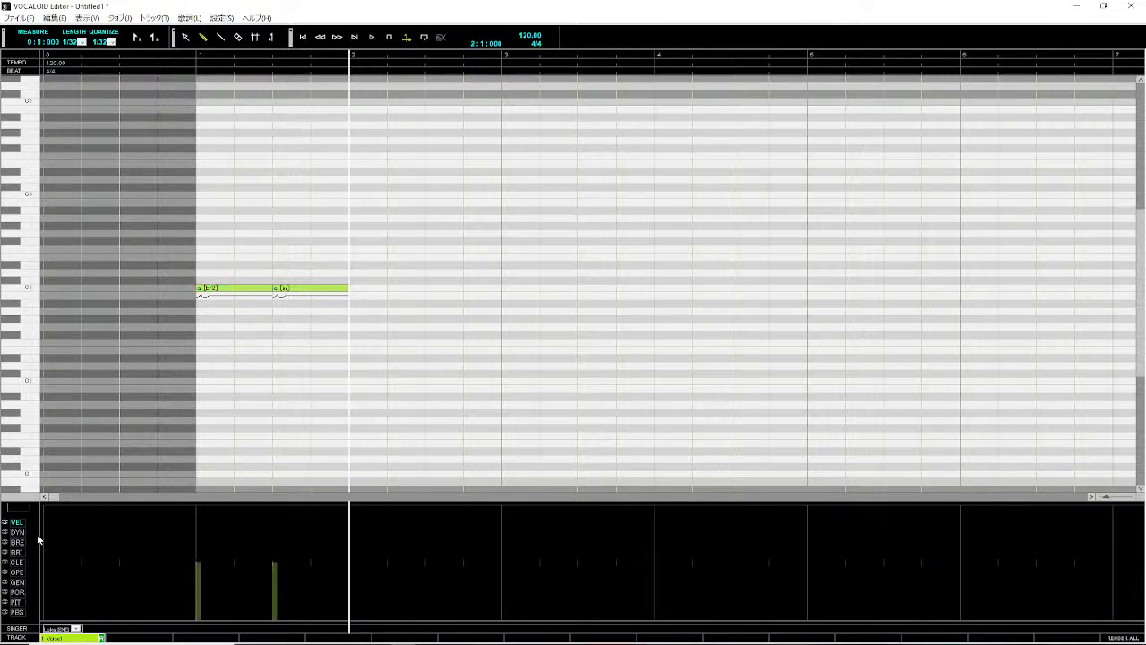
- Raise the DYN curve to its maximum from measure 1 to about beat 3 of measure 2, and cue playback just before measure 1
click(22, 534)
mouse_move(205, 529)
mouse_down()
mouse_move(174, 397)
mouse_move(434, 311)
mouse_up()
click(188, 57)
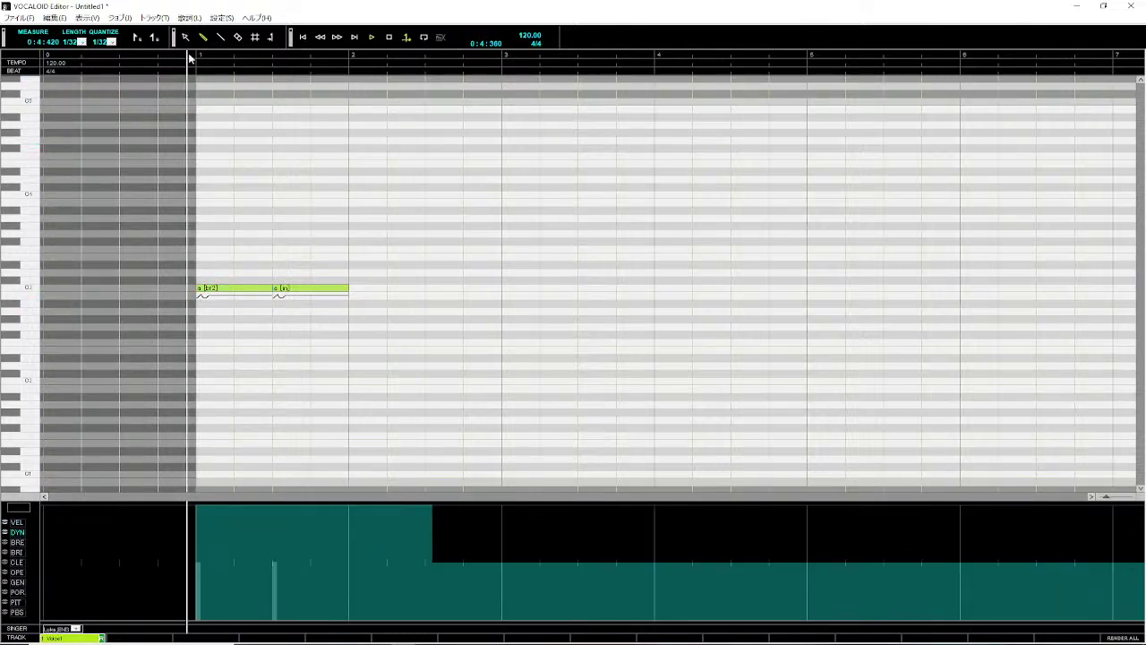
- Play both notes from just before measure 1 with the raised dynamics
key(space)
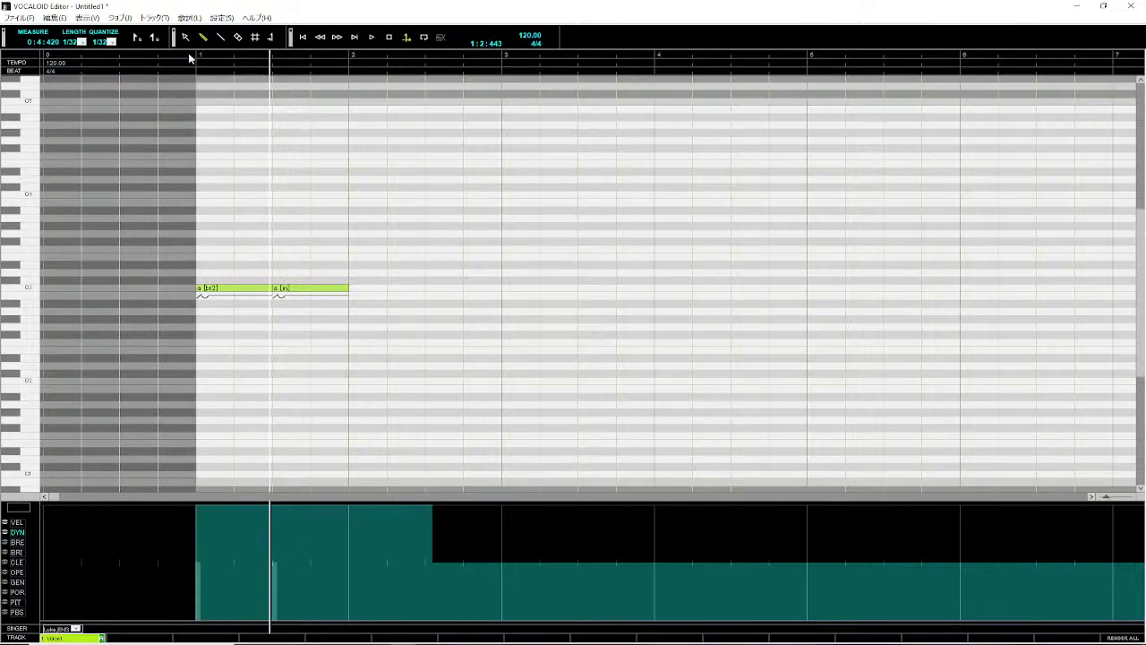
right_click(264, 289)
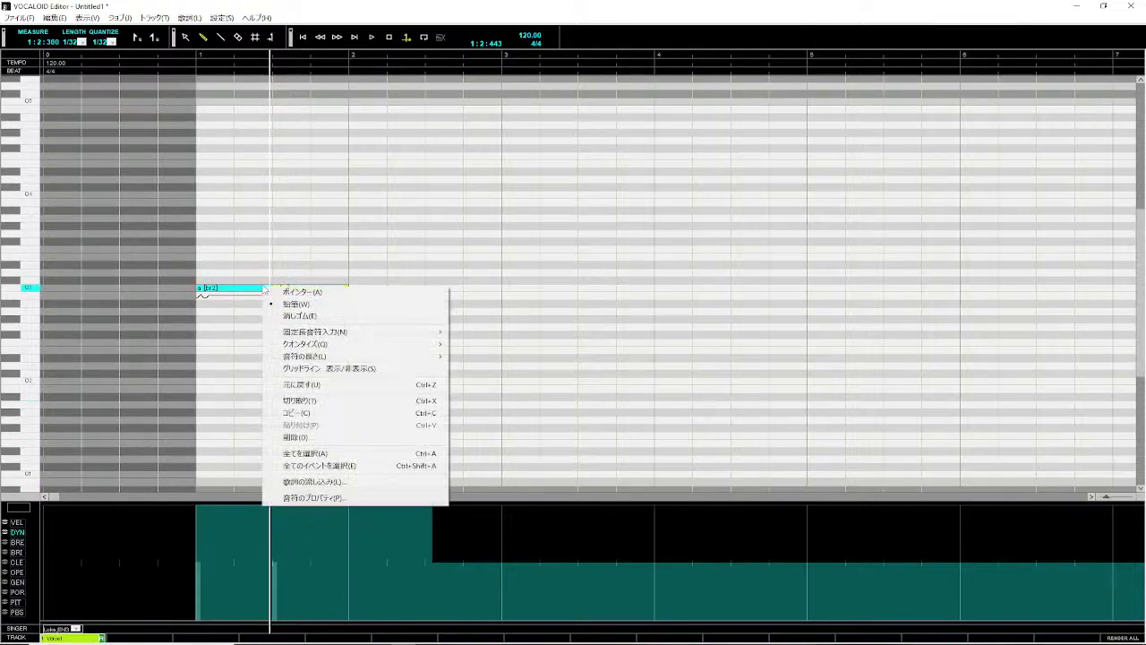
click(255, 292)
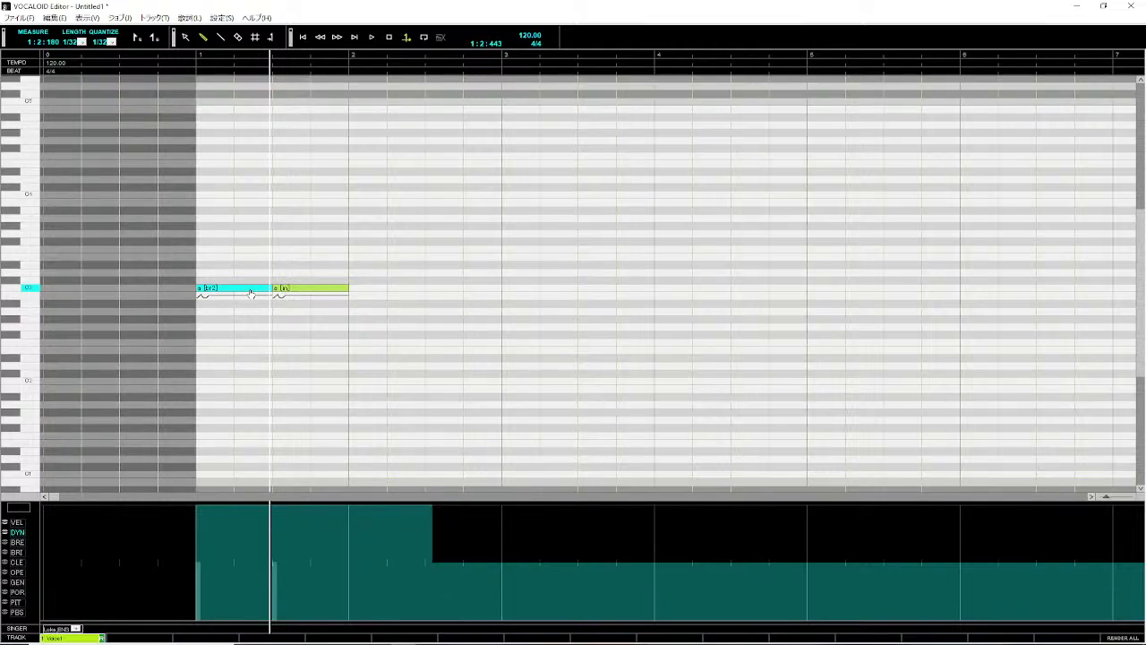
- Try the br2 note lowered to D1, listening from just before measure 1, and undo the move
drag(252, 292, 250, 459)
click(190, 61)
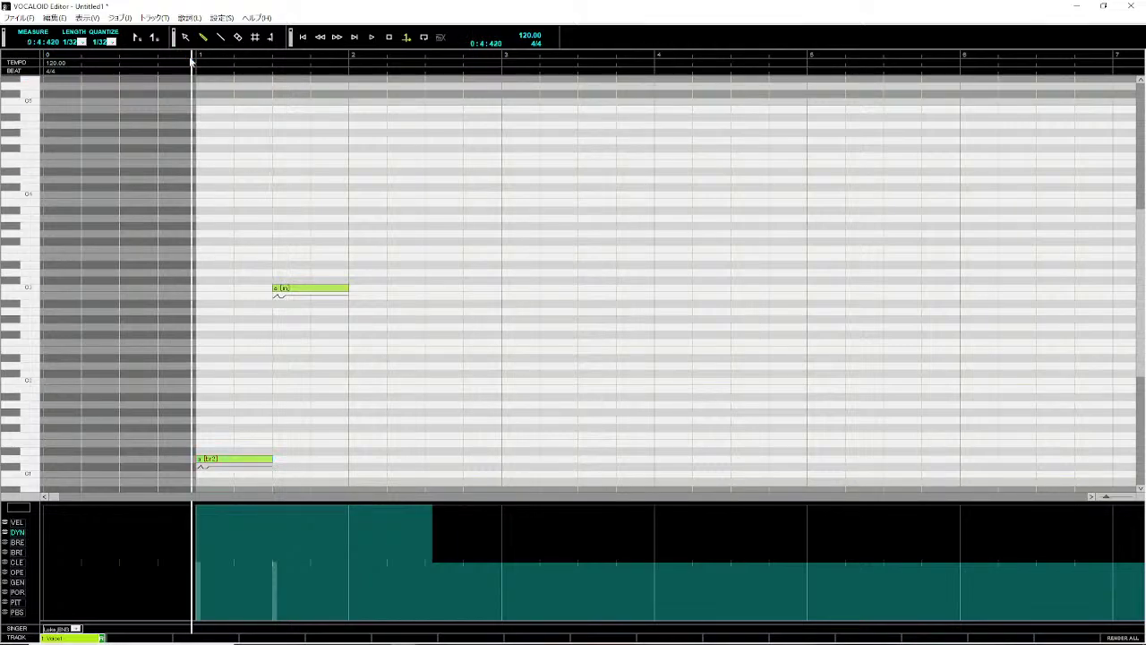
key(space)
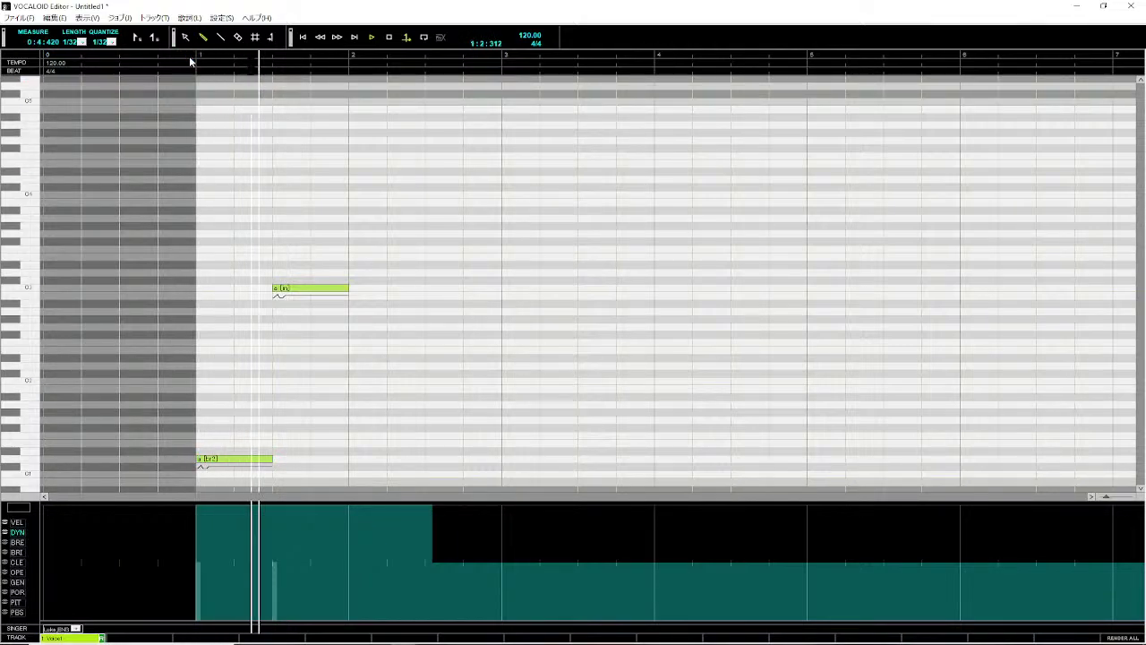
key(space)
key(ctrl+z)
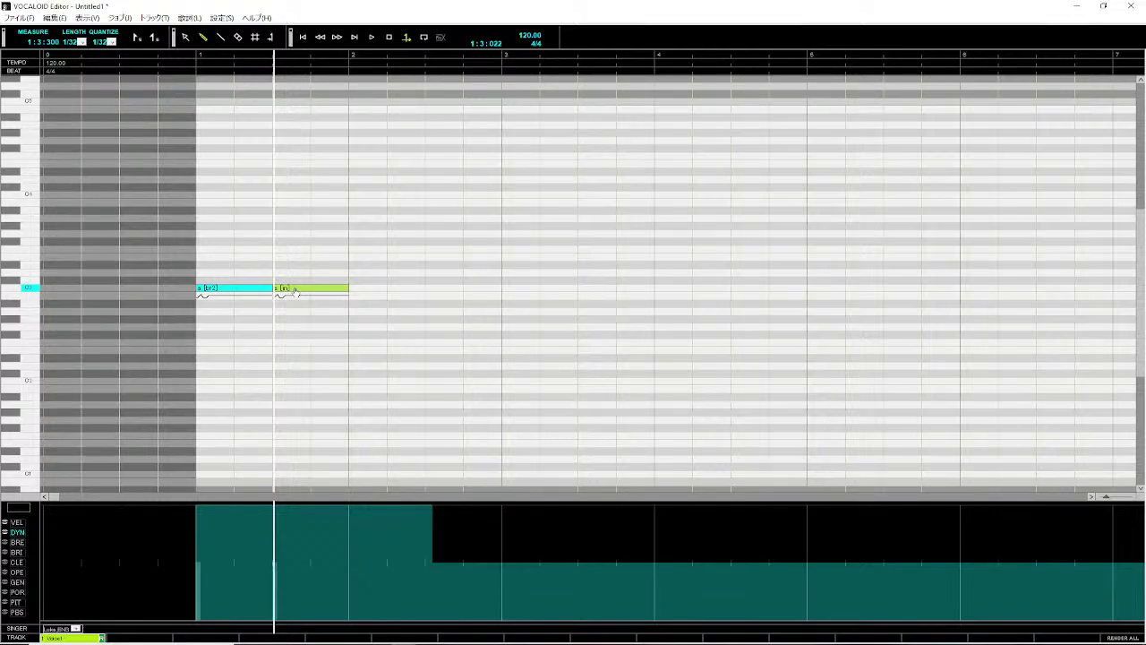
- Delete the DYN curve edits from measure 1 through measure 2 and return to the pencil tool
right_click(618, 429)
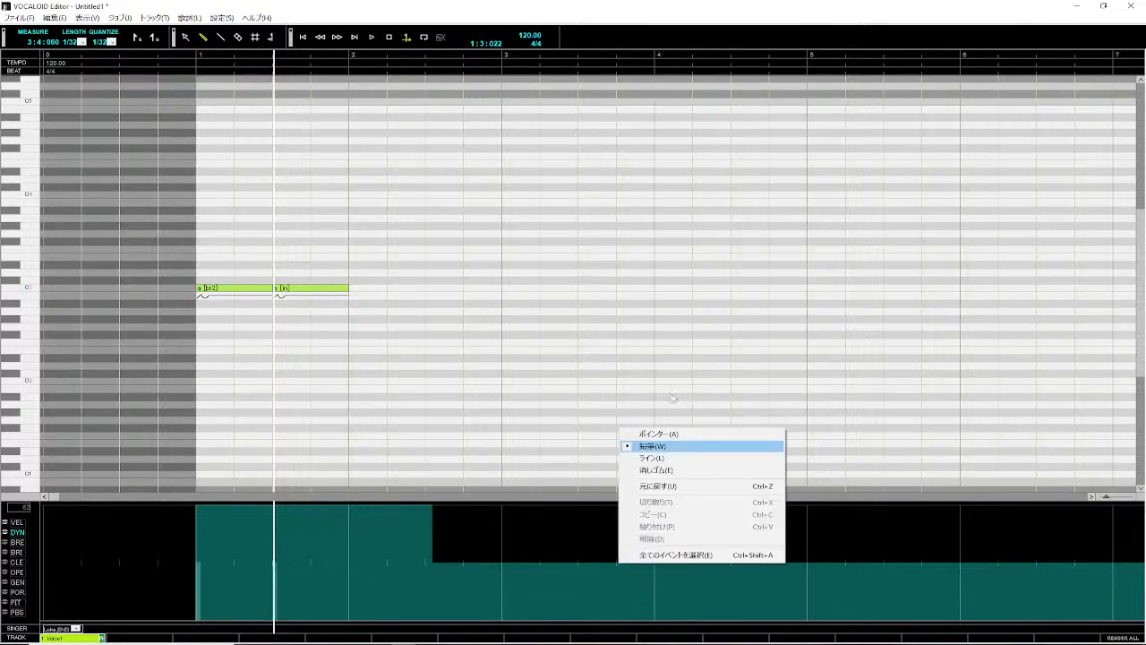
click(694, 434)
drag(493, 582, 111, 547)
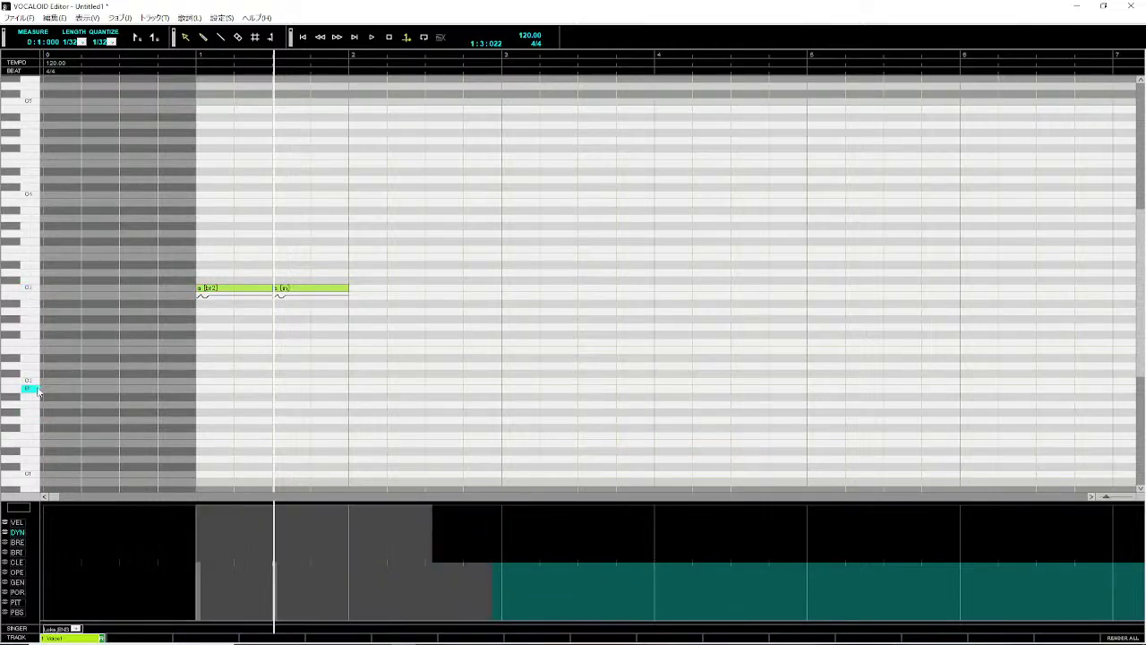
key(Delete)
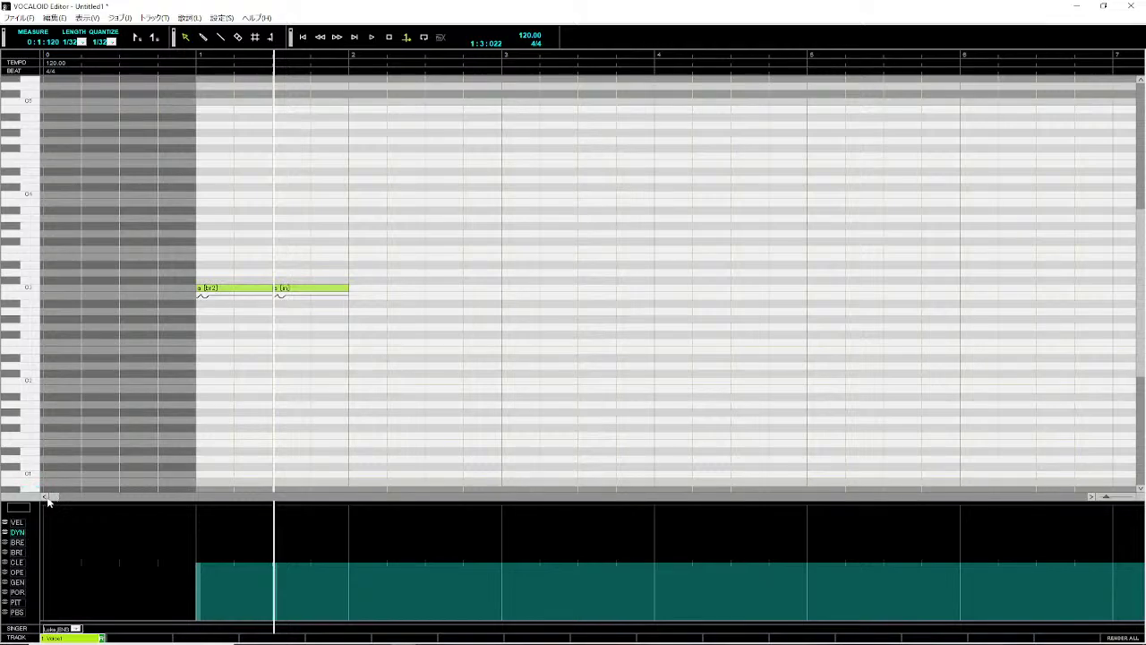
right_click(56, 363)
click(100, 378)
right_click(196, 392)
click(206, 410)
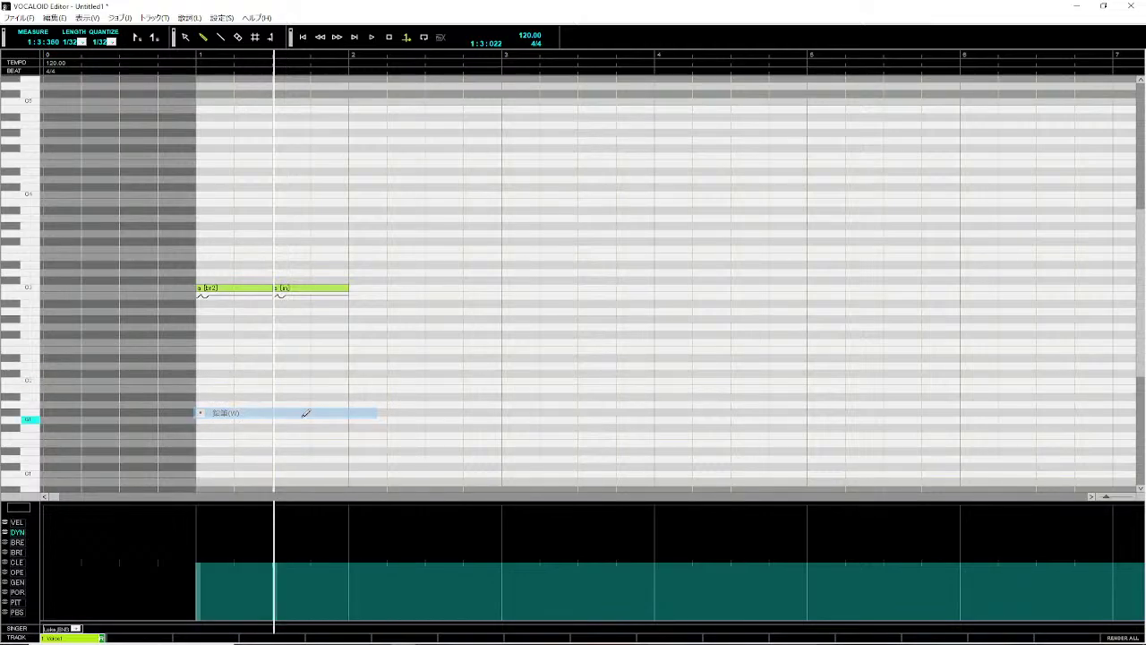
click(76, 628)
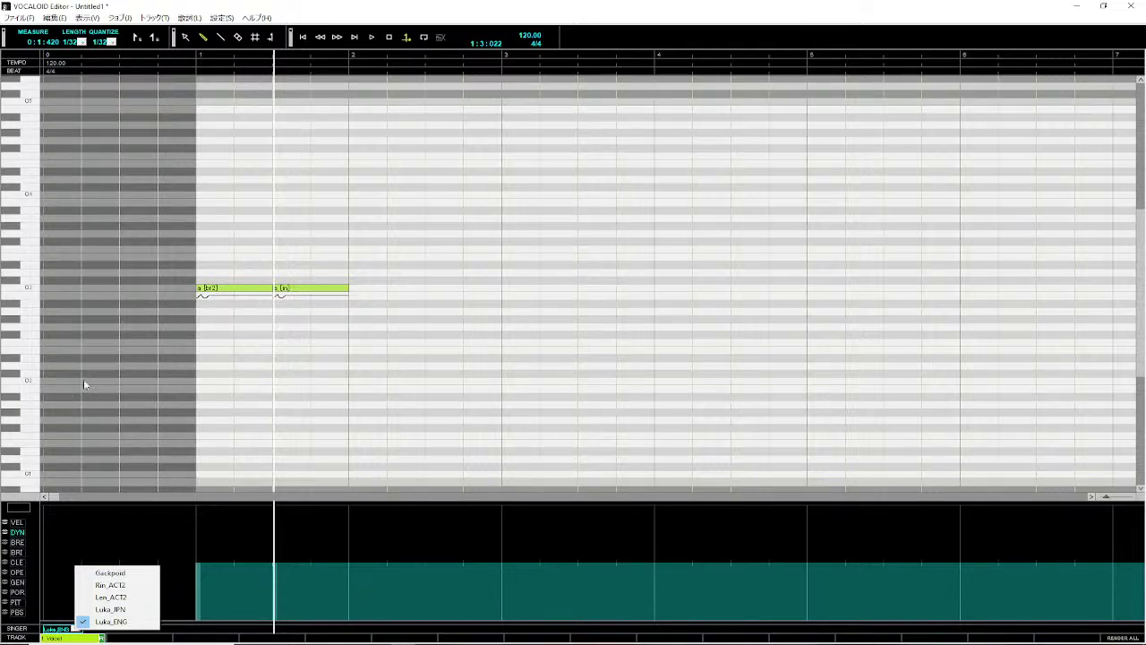
click(131, 432)
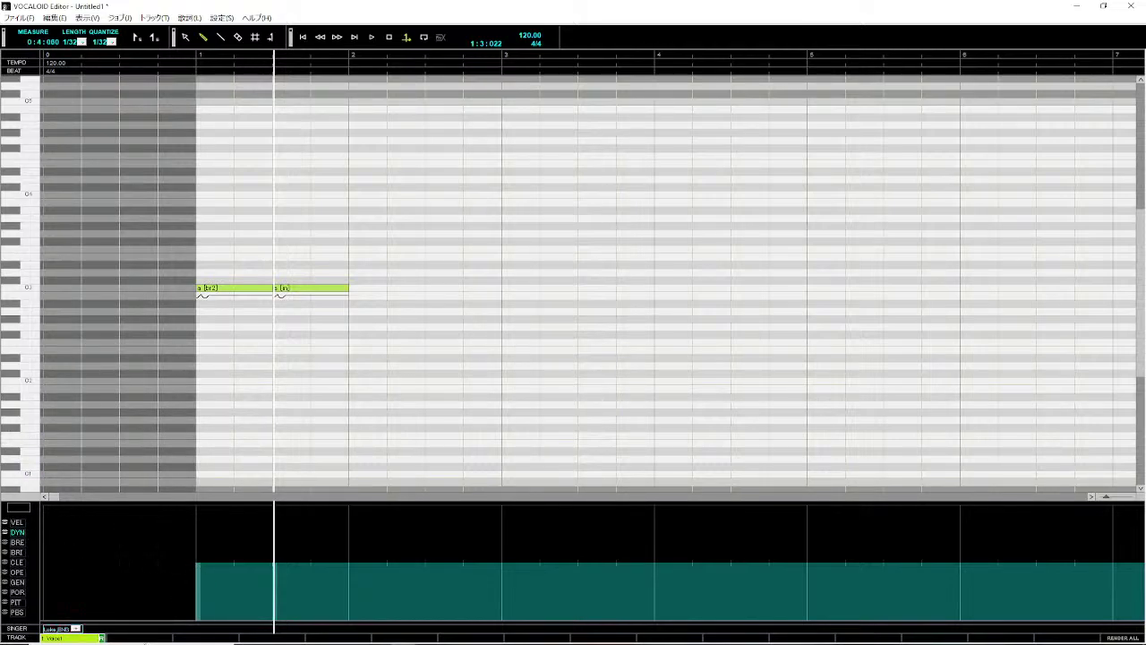
click(76, 628)
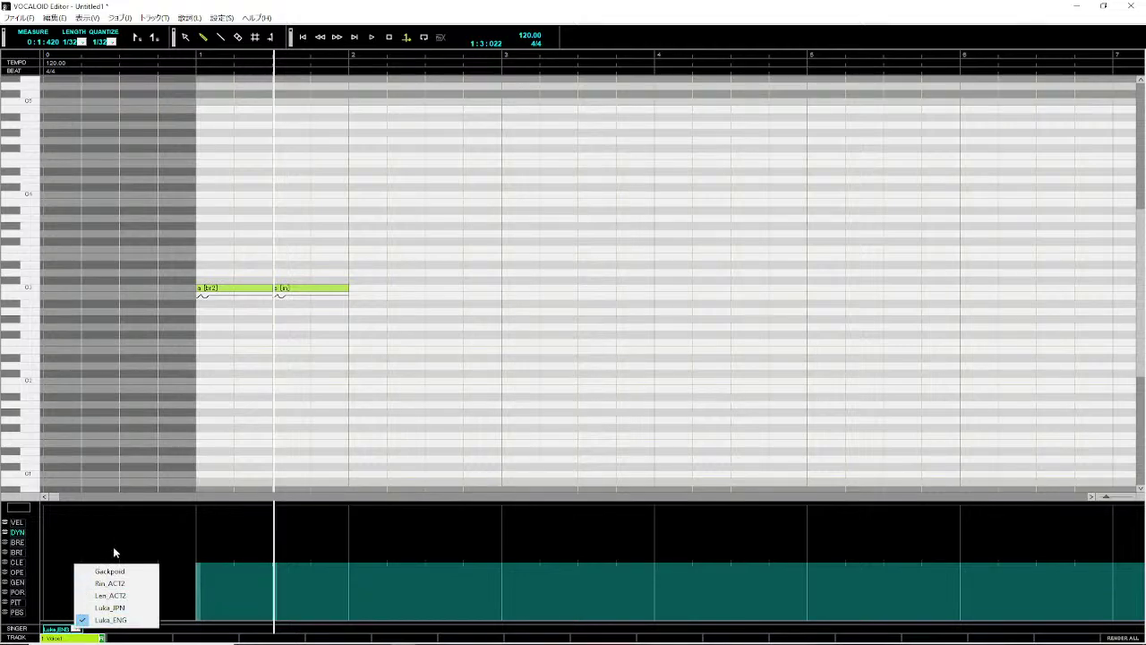
click(104, 507)
scroll(116, 491, right, 2)
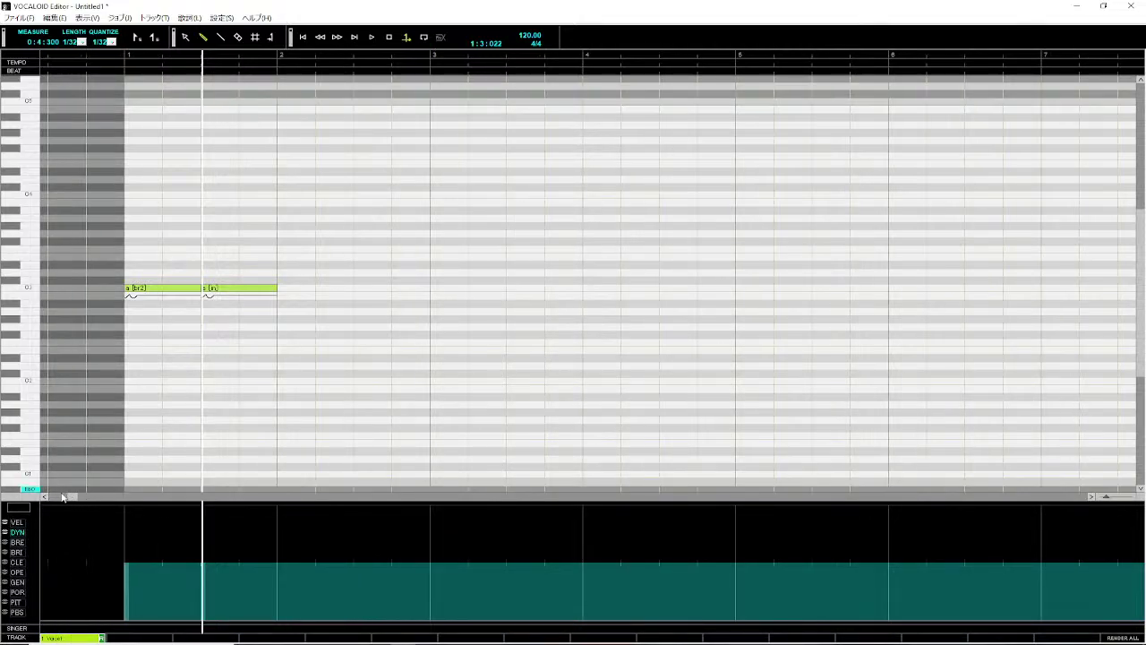
drag(71, 499, 61, 500)
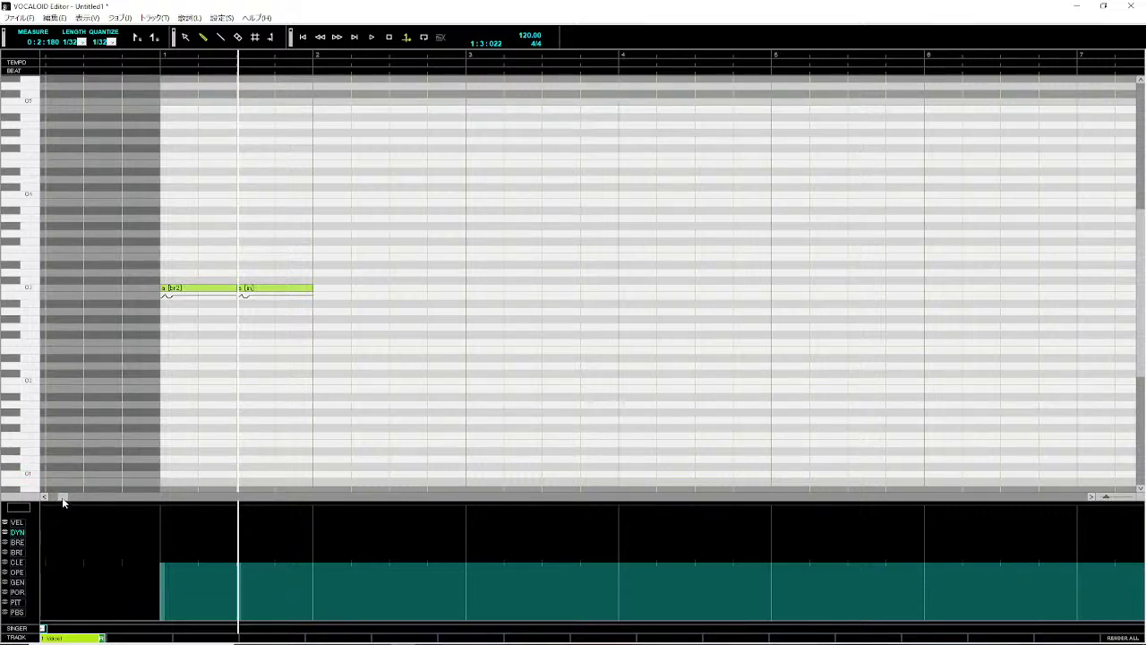
drag(63, 500, 52, 500)
right_click(262, 234)
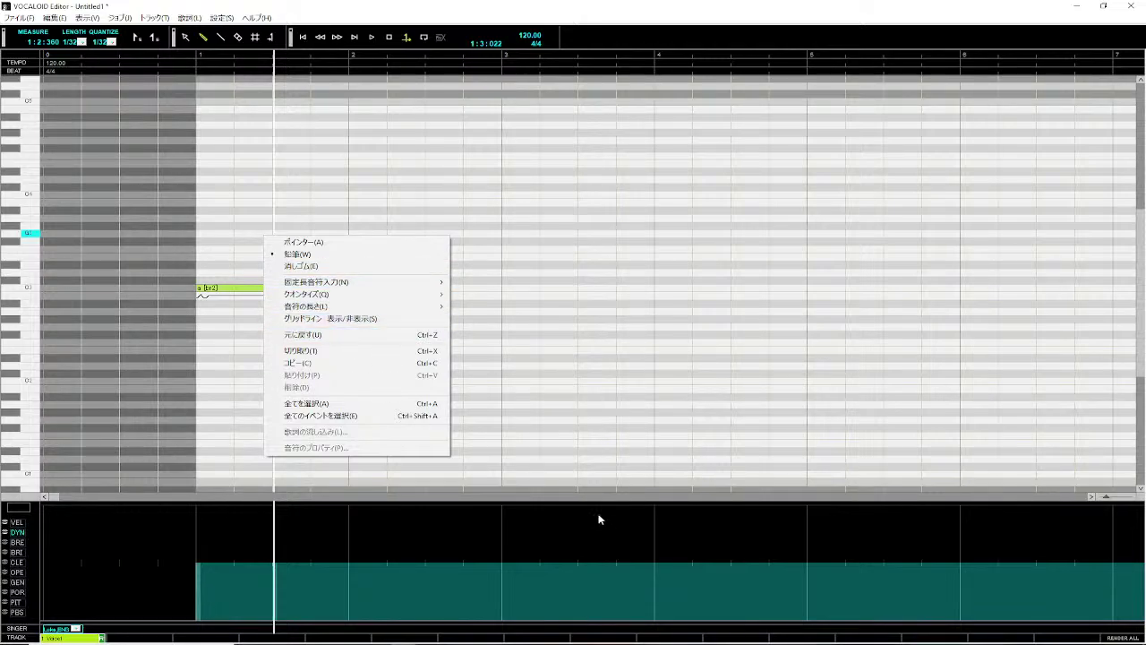
click(126, 470)
drag(274, 288, 348, 288)
- Select both C3 notes in measure 1 and delete them
right_click(295, 375)
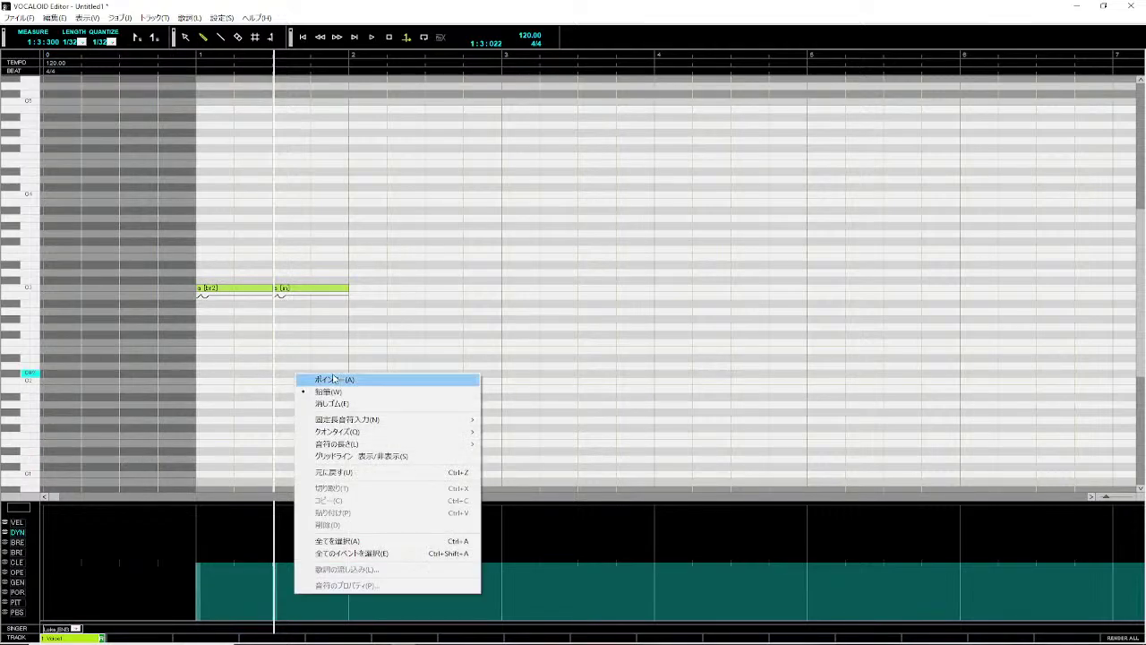
click(333, 379)
drag(243, 266, 306, 353)
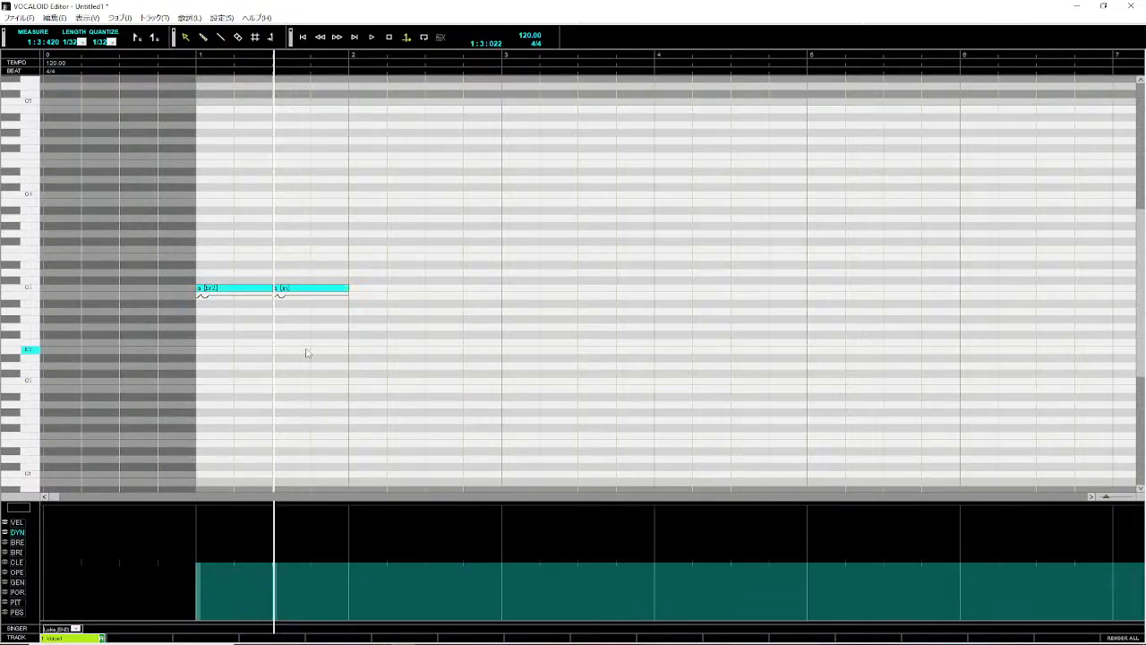
key(Delete)
- Return to the pencil tool and switch the track's singer to Gackpoid
right_click(309, 334)
click(360, 354)
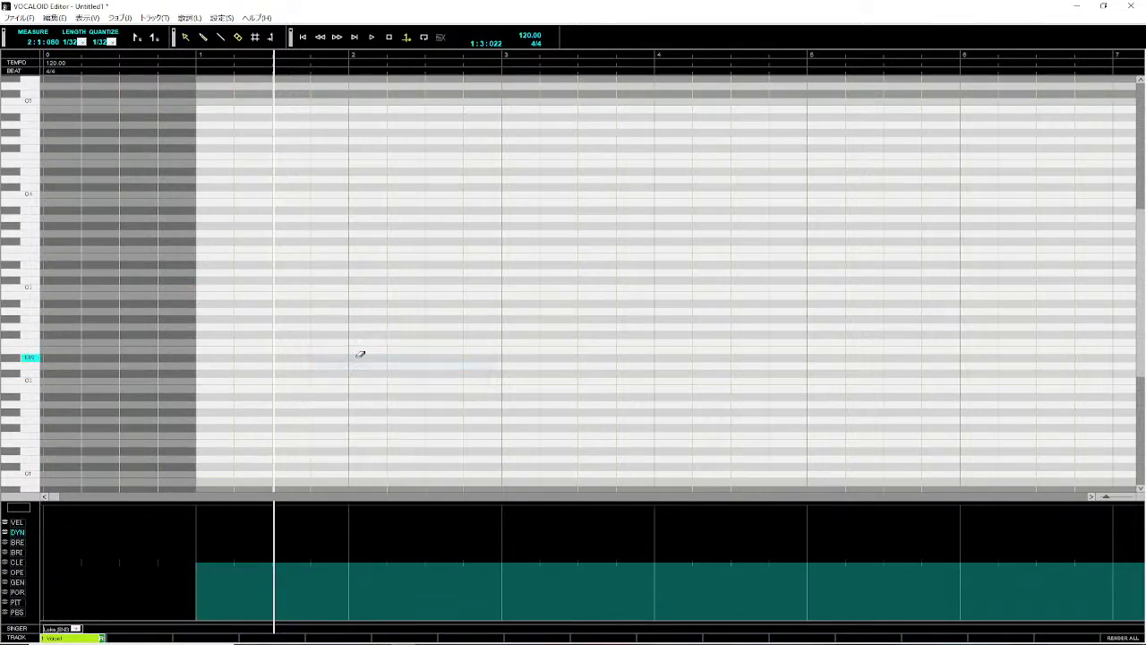
right_click(293, 296)
click(422, 310)
click(58, 629)
click(115, 568)
- Draw an A1 note filling measure 1 and play it from just before the measure
mouse_move(203, 403)
mouse_down()
mouse_move(460, 404)
mouse_move(341, 408)
mouse_up()
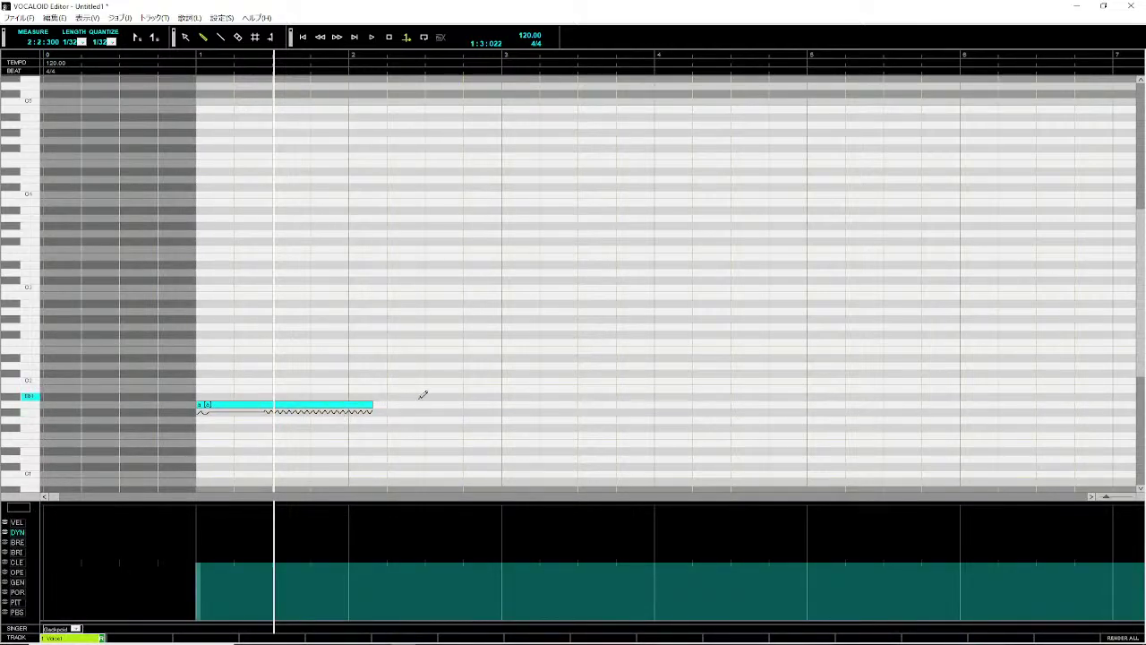
drag(374, 404, 350, 404)
click(179, 59)
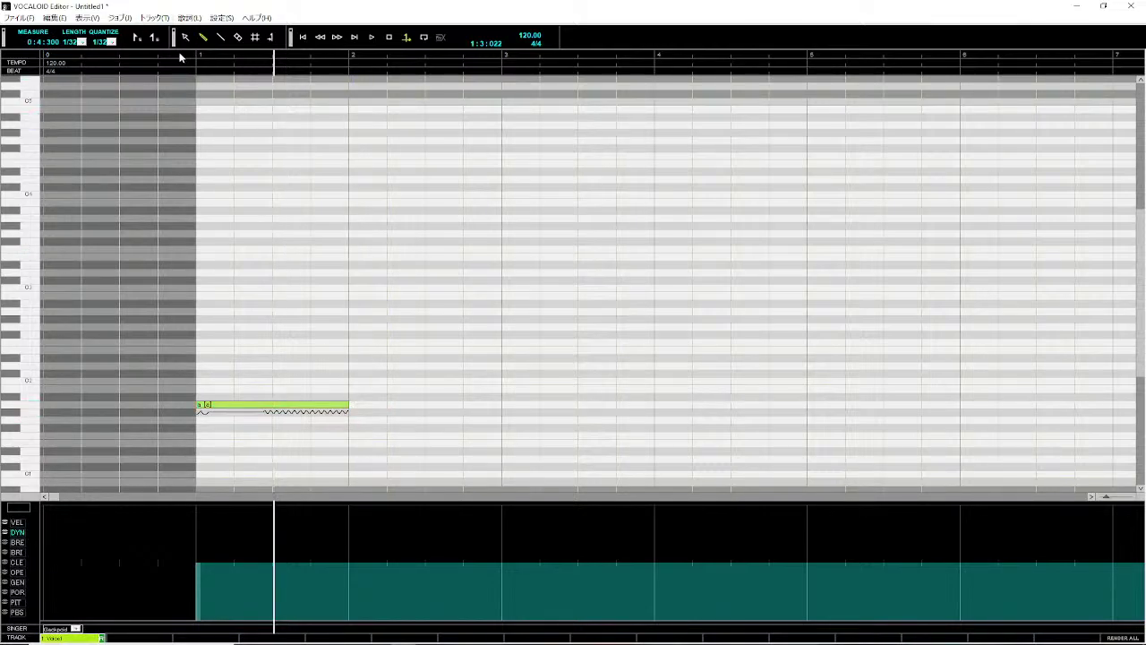
key(space)
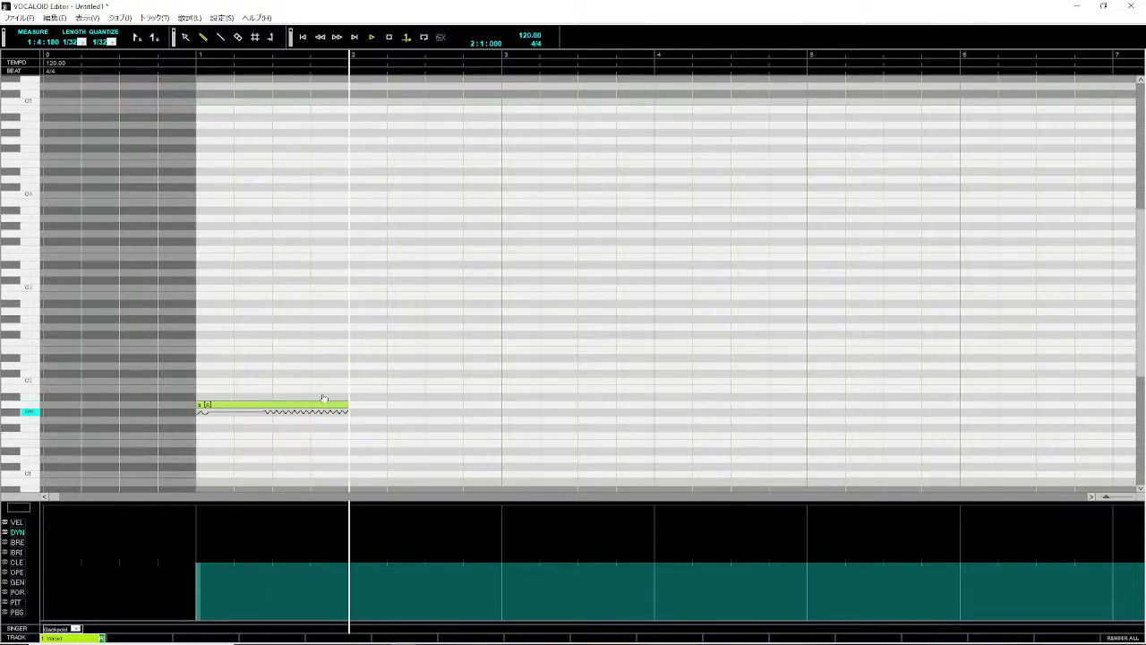
- Raise the DYN curve to its maximum from measure 1 to about beat 3 of measure 2, and play the note from beat 3 of measure 0
click(150, 59)
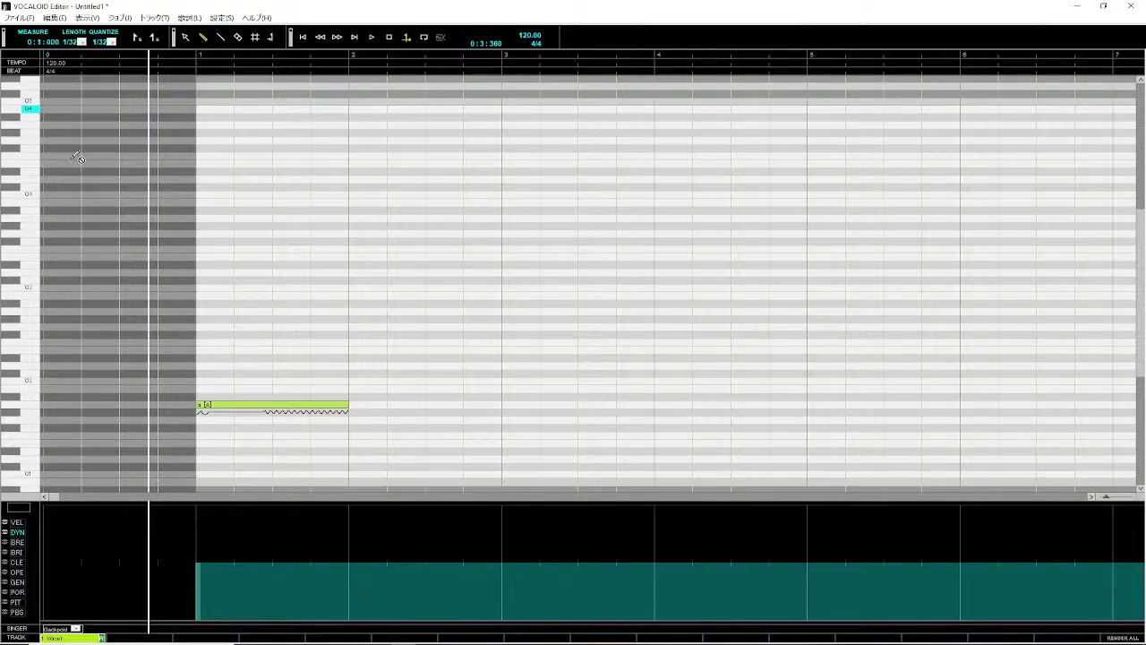
drag(429, 514, 197, 508)
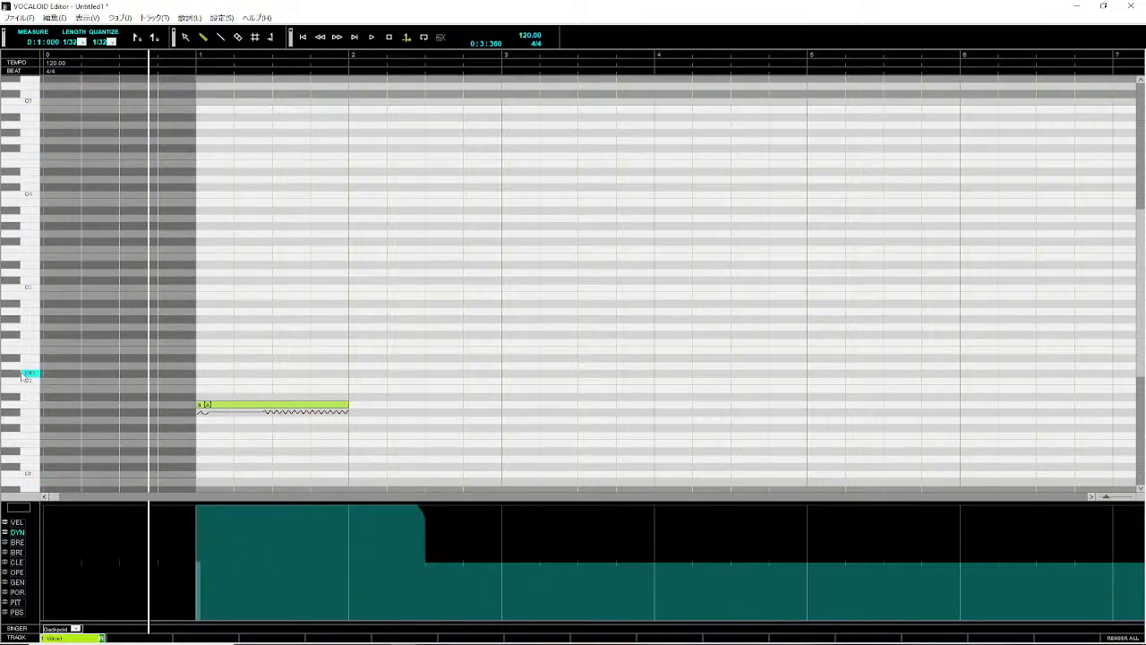
key(space)
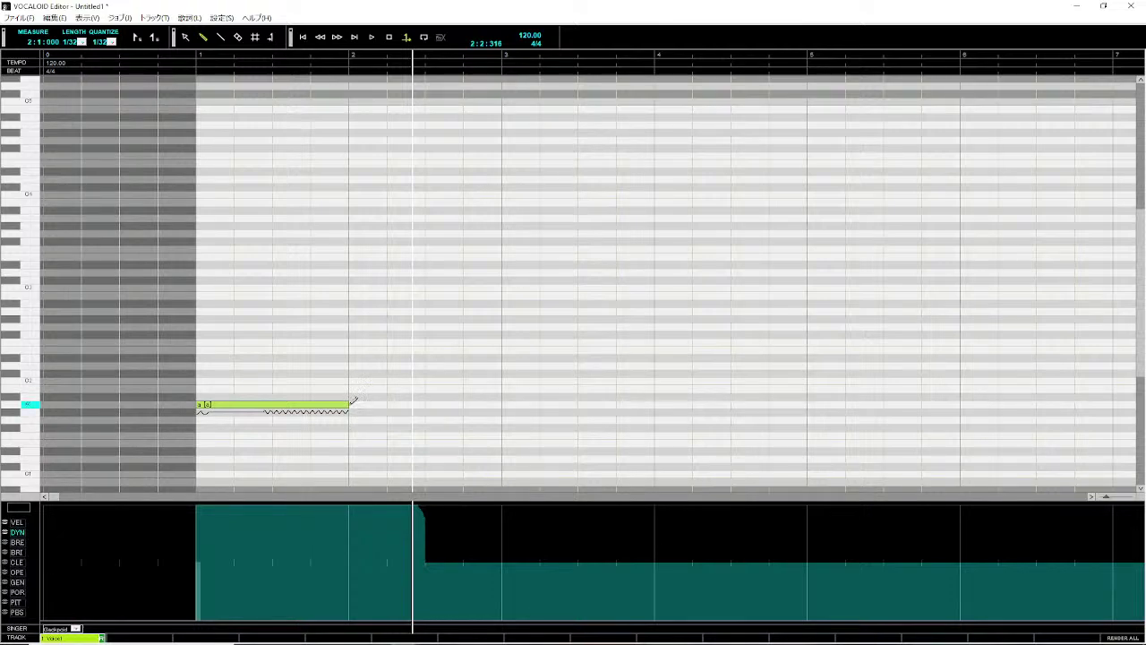
- Add a second A1 note with lyric i from measure 2 to the start of measure 5, and play both notes
drag(357, 402, 810, 413)
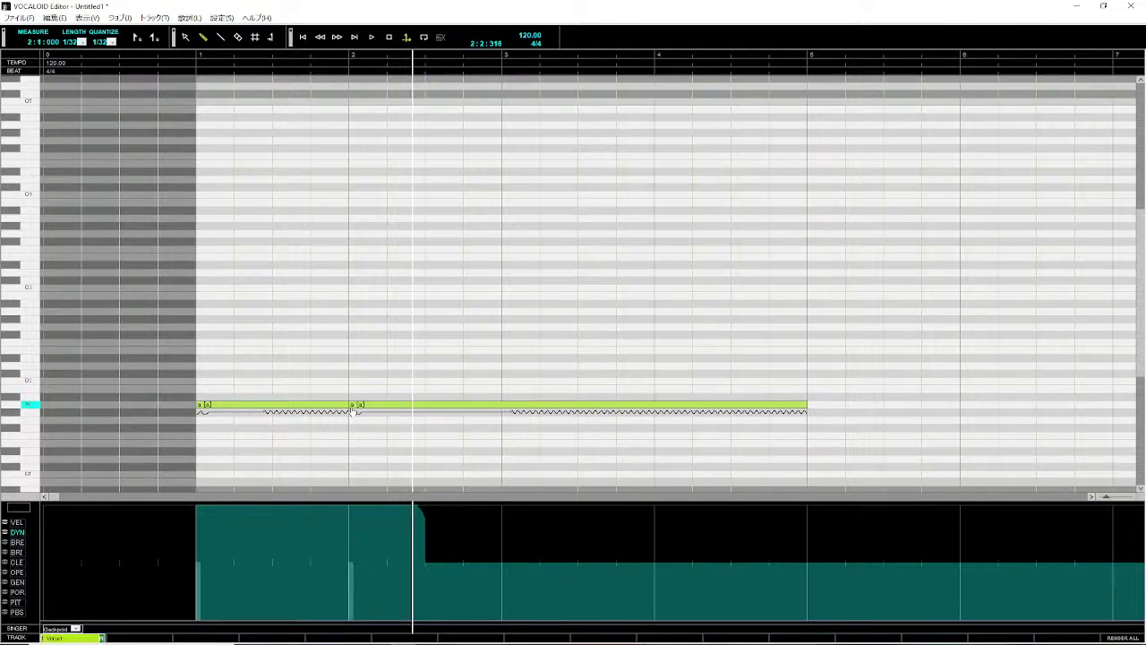
click(356, 406)
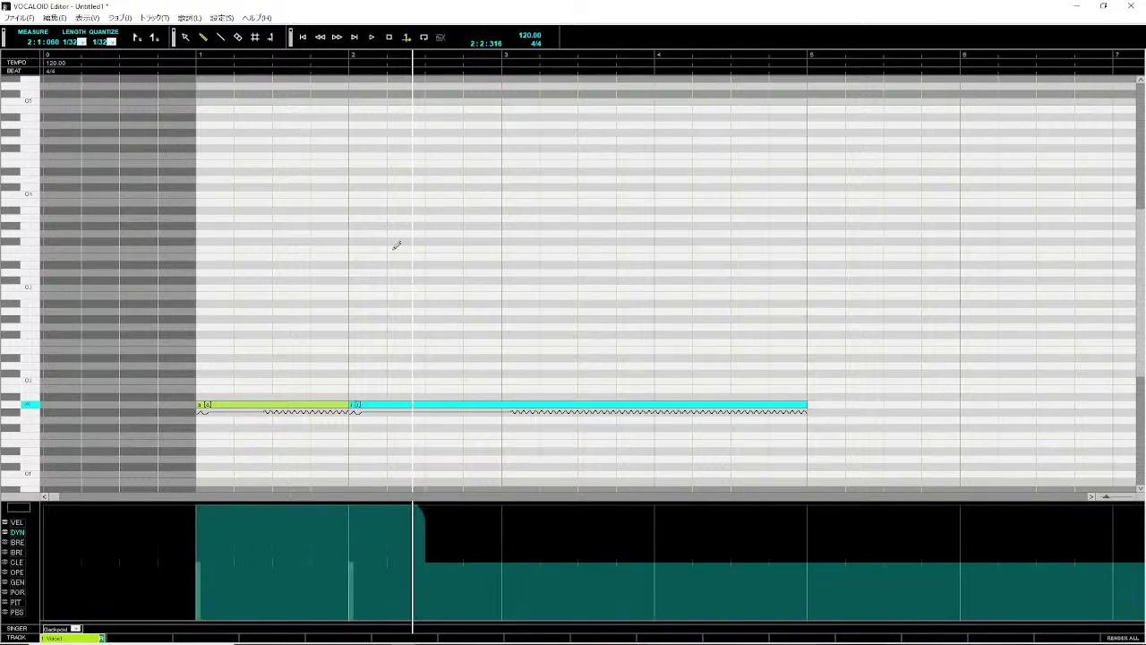
click(191, 56)
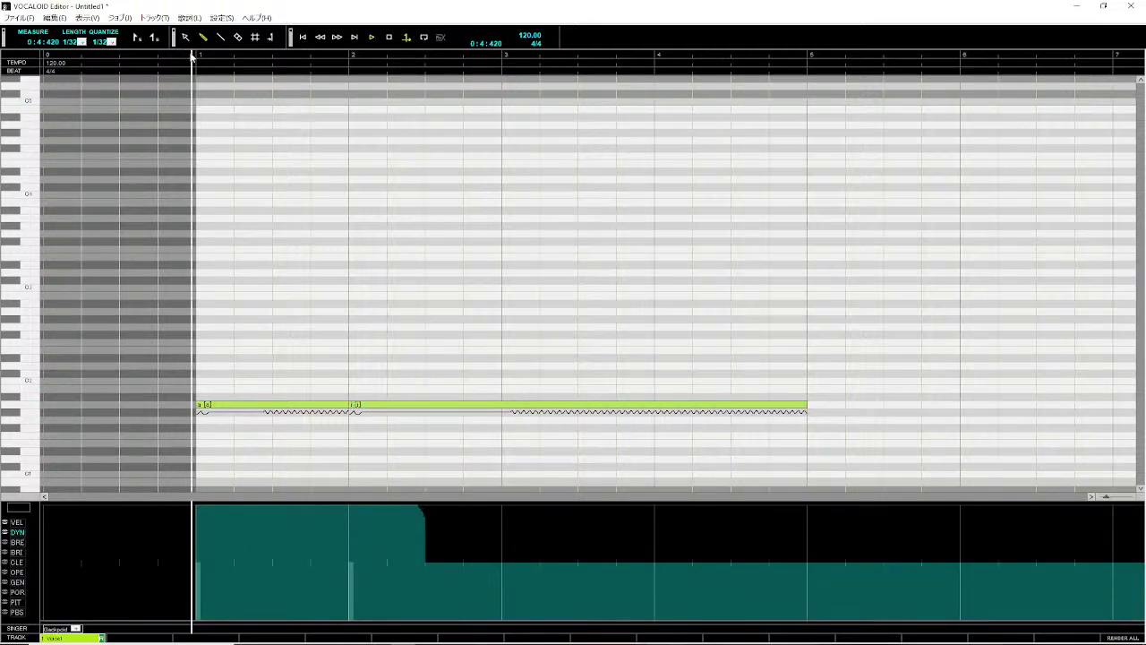
key(space)
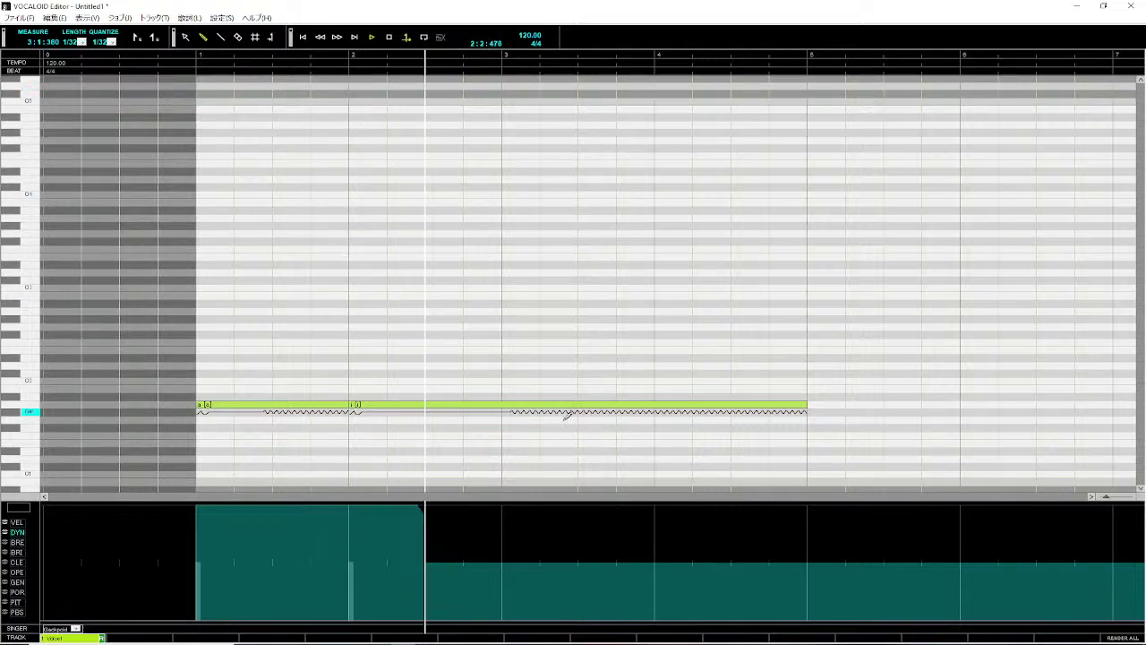
key(space)
- Raise the rest of the DYN curve to 127 from measure 2 onward and play the notes
mouse_move(437, 512)
mouse_down()
mouse_move(618, 508)
mouse_move(358, 409)
mouse_move(795, 385)
mouse_move(798, 429)
mouse_up()
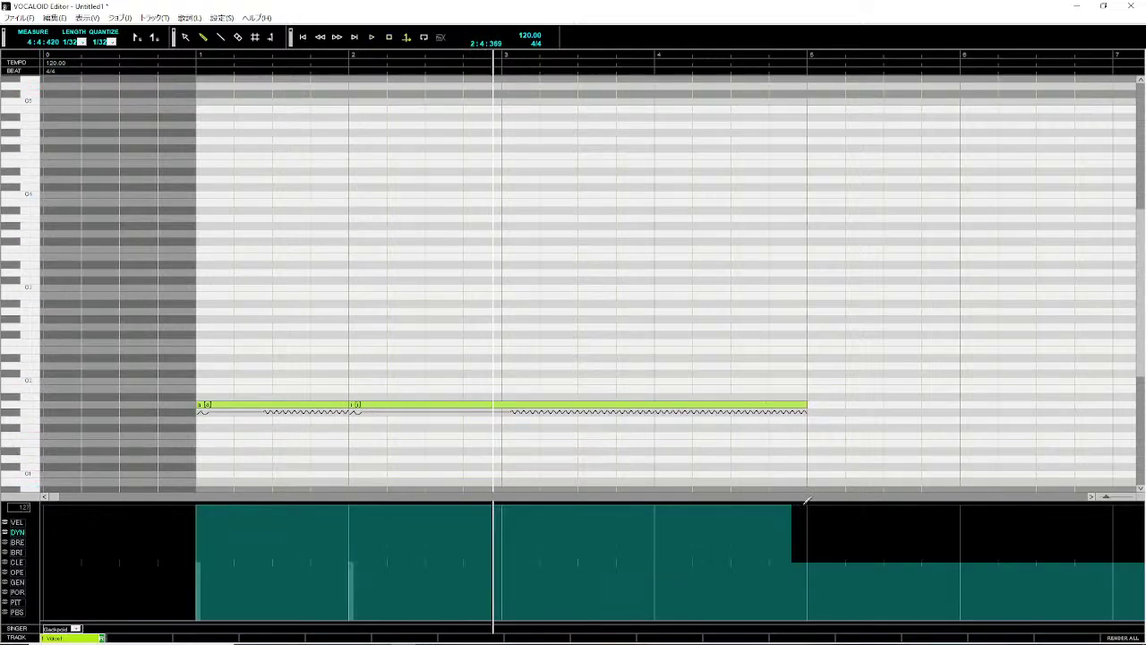
drag(806, 502, 783, 502)
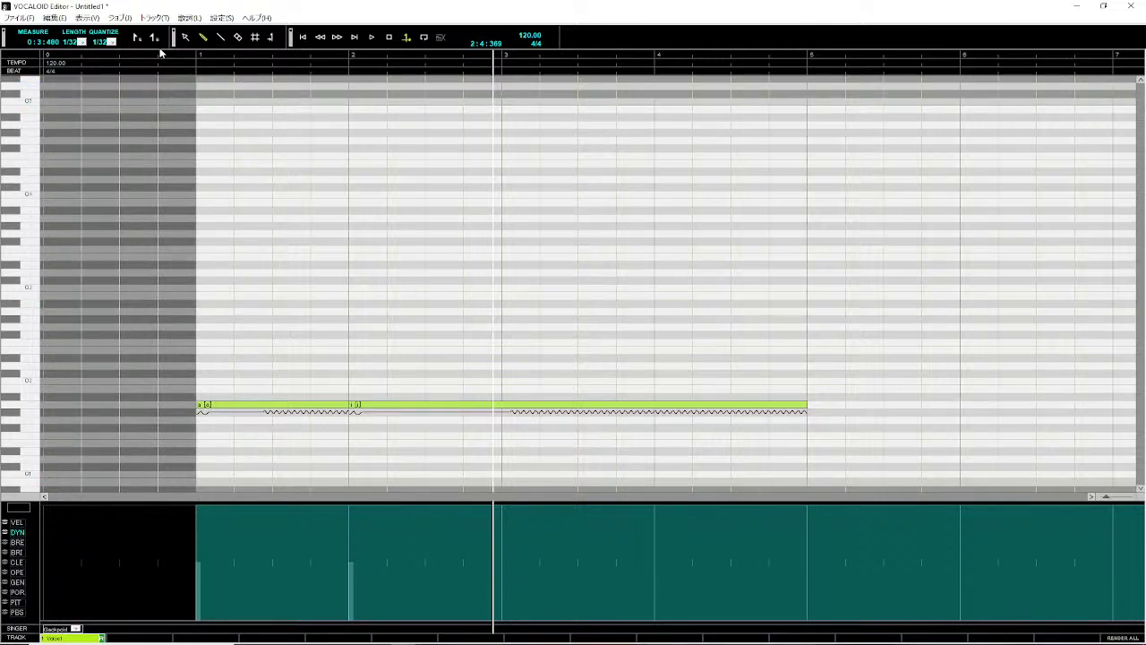
key(space)
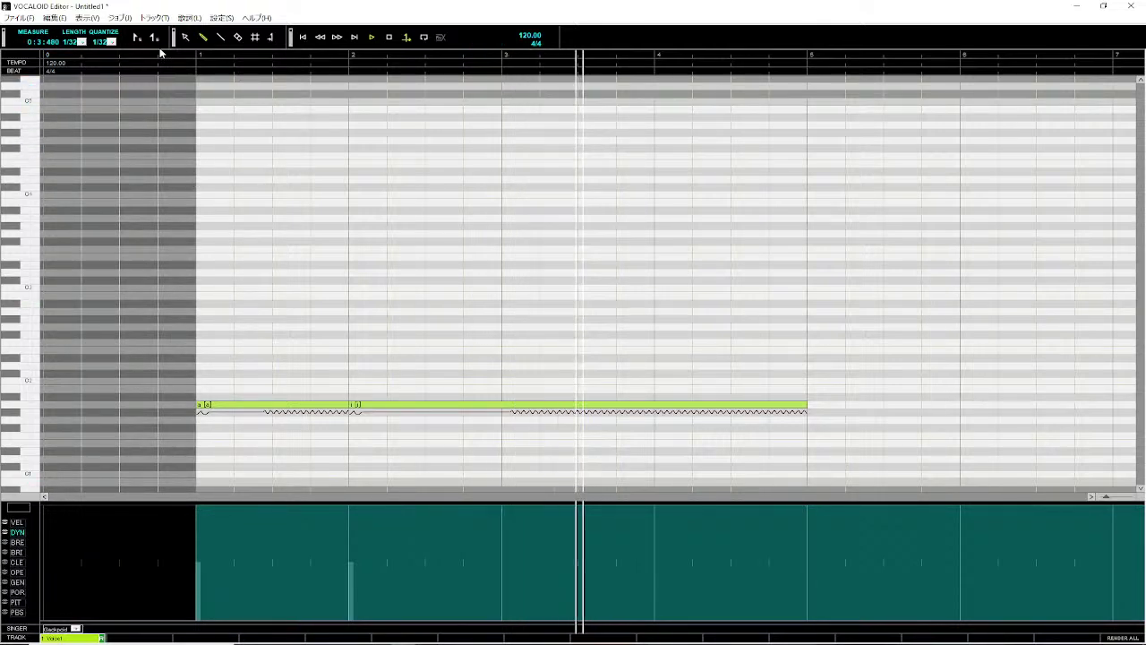
- Shorten the second A1 note so that it ends at the start of measure 3
click(177, 60)
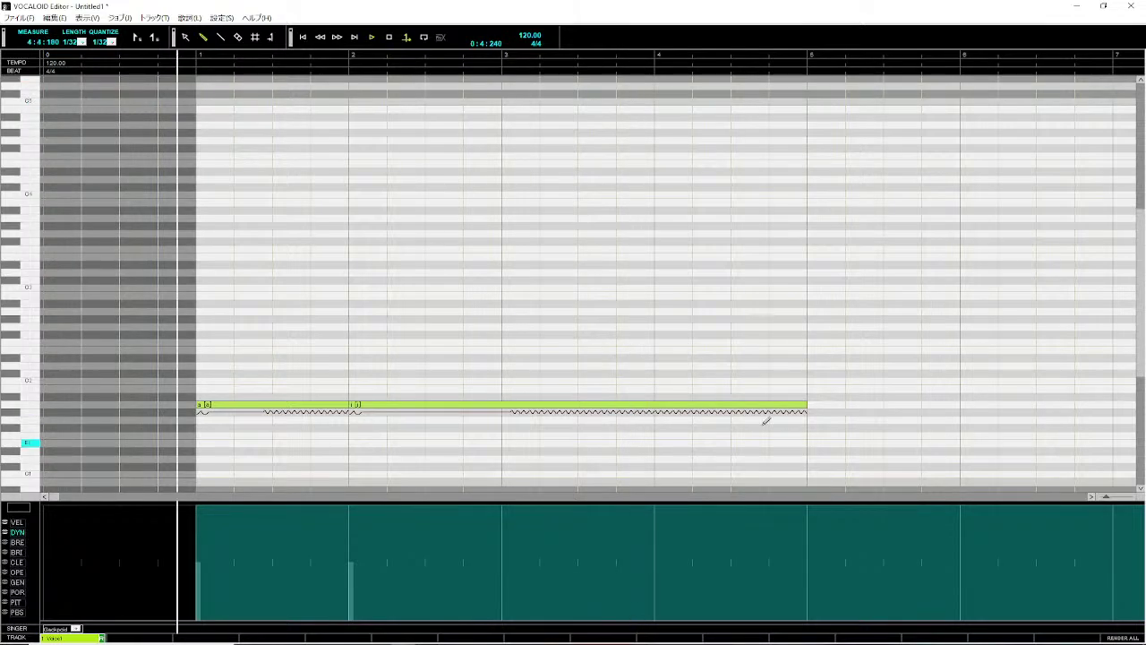
click(469, 409)
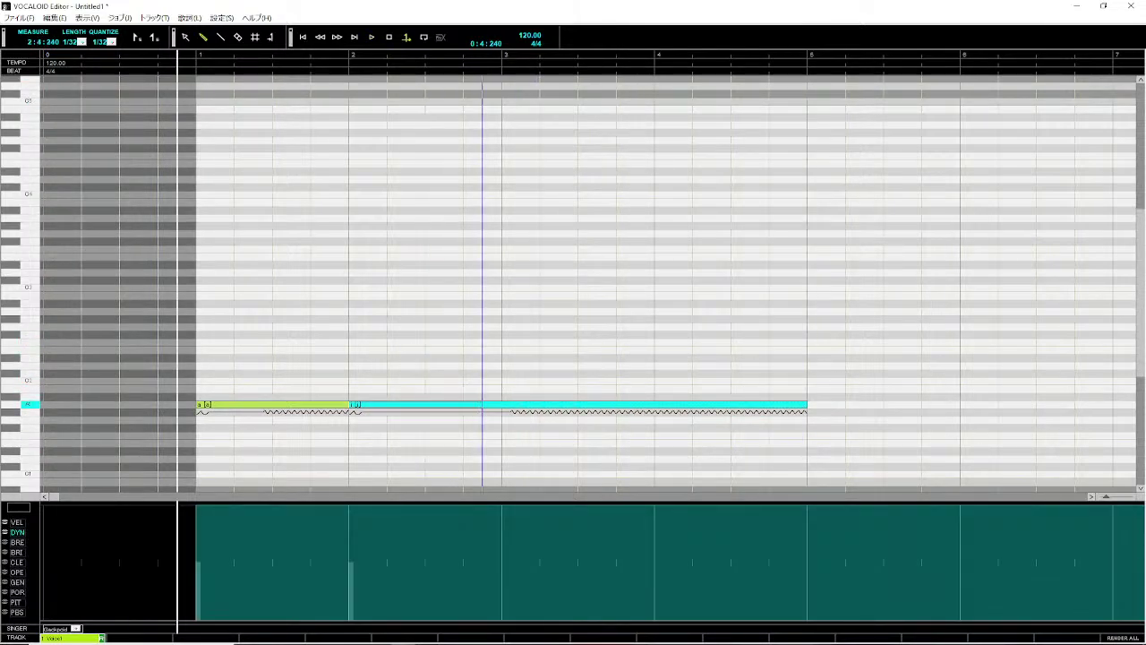
click(502, 460)
- Draw a D2 note filling measure 3, play the notes, and add an E2 note filling measure 4
drag(511, 361, 706, 365)
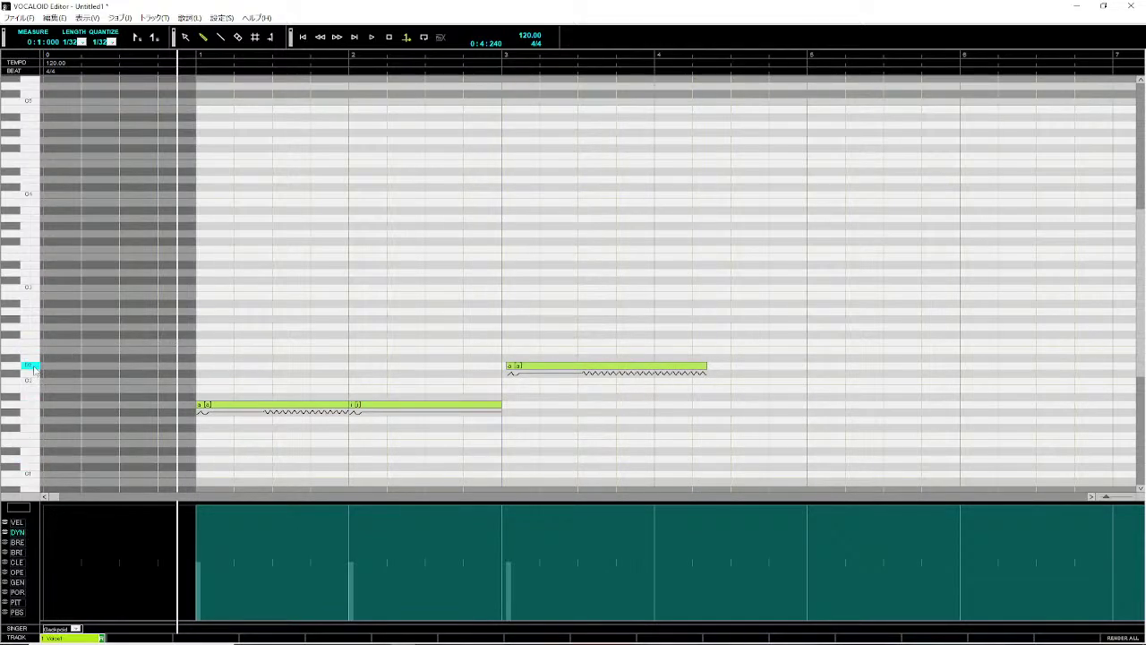
drag(574, 370, 568, 370)
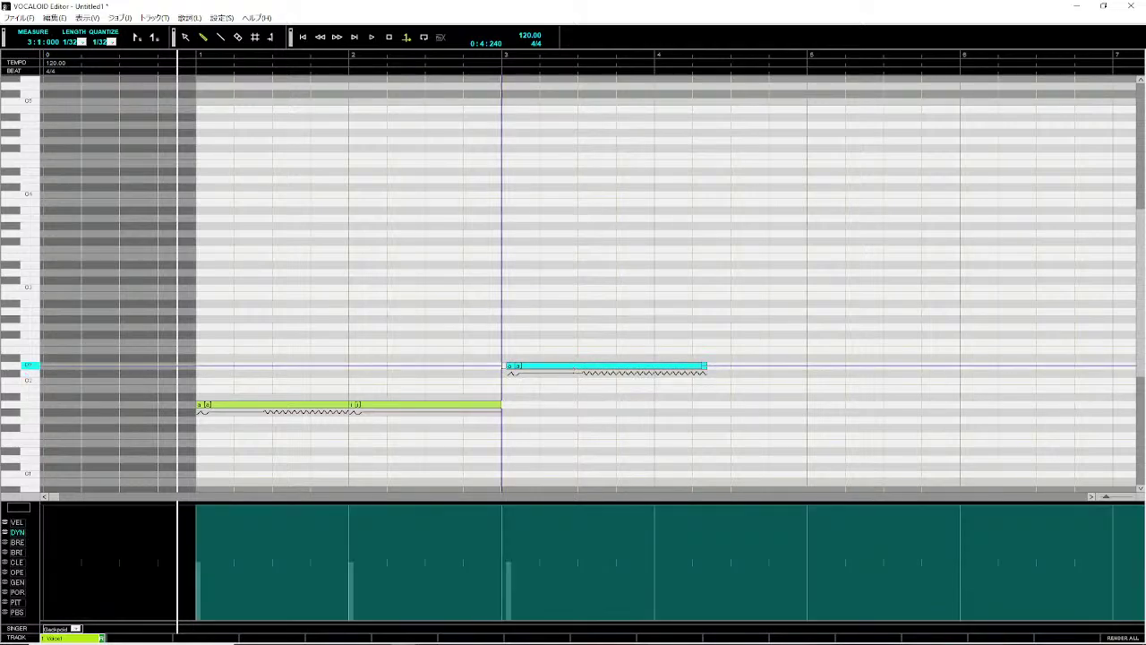
key(space)
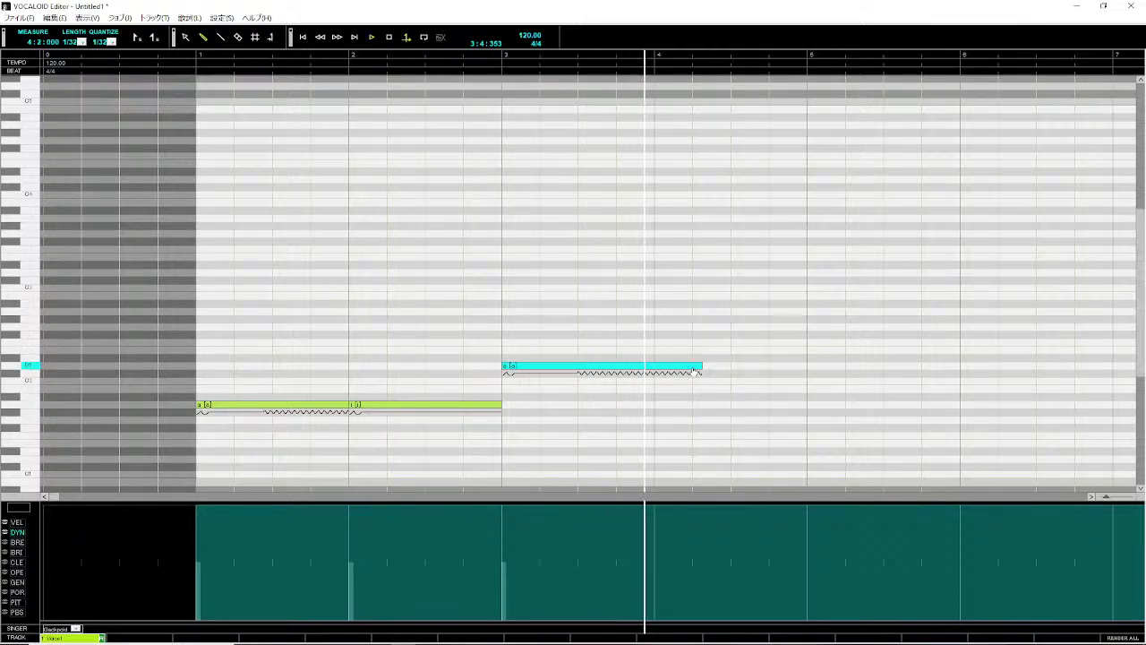
mouse_move(701, 366)
mouse_down()
mouse_move(654, 365)
mouse_move(664, 349)
mouse_move(811, 352)
mouse_up()
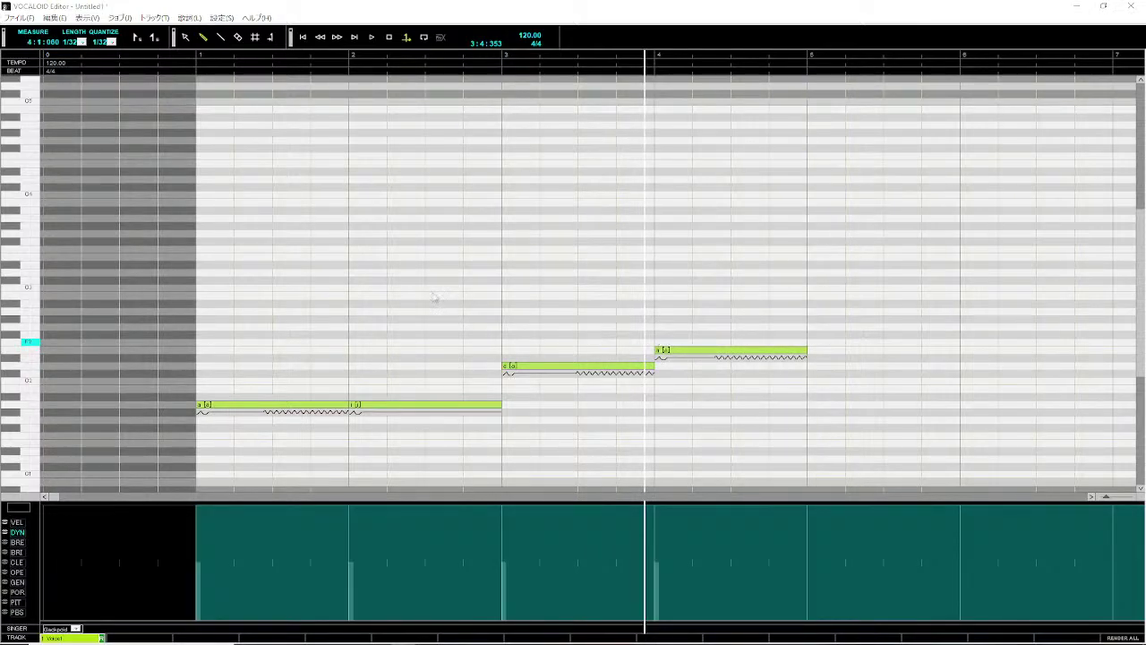
- Save the sequence in the Music folder as "Kicking the shit with my fellow chat"
key(ctrl+s)
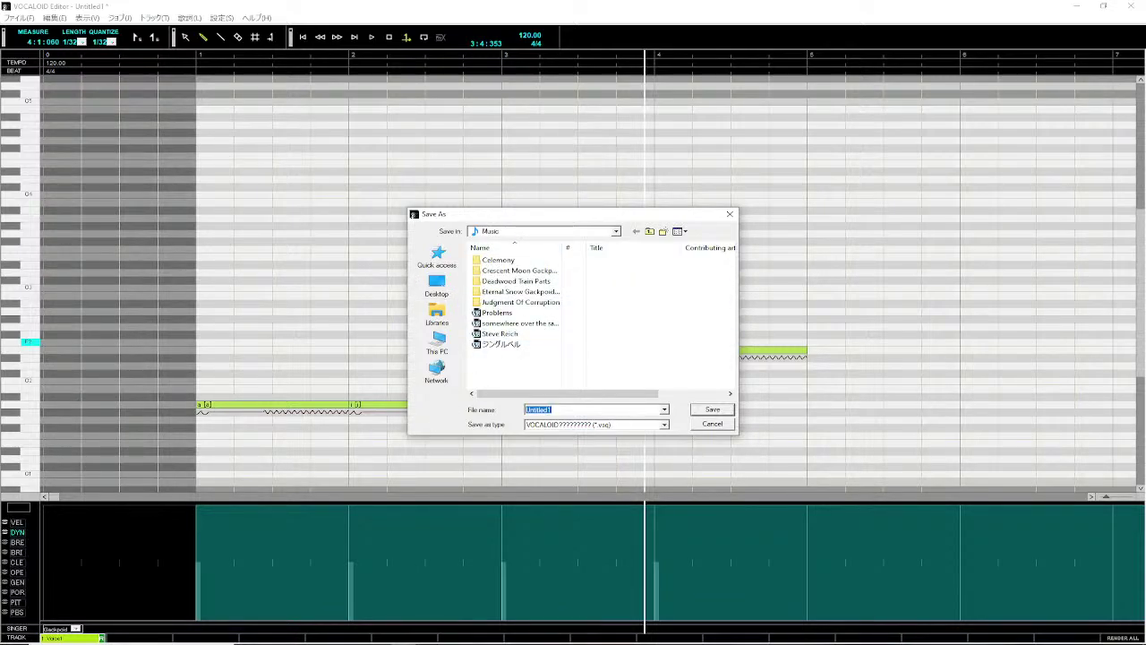
text(Ki)
text(cking the shit with my fellow chat)
key(Return)
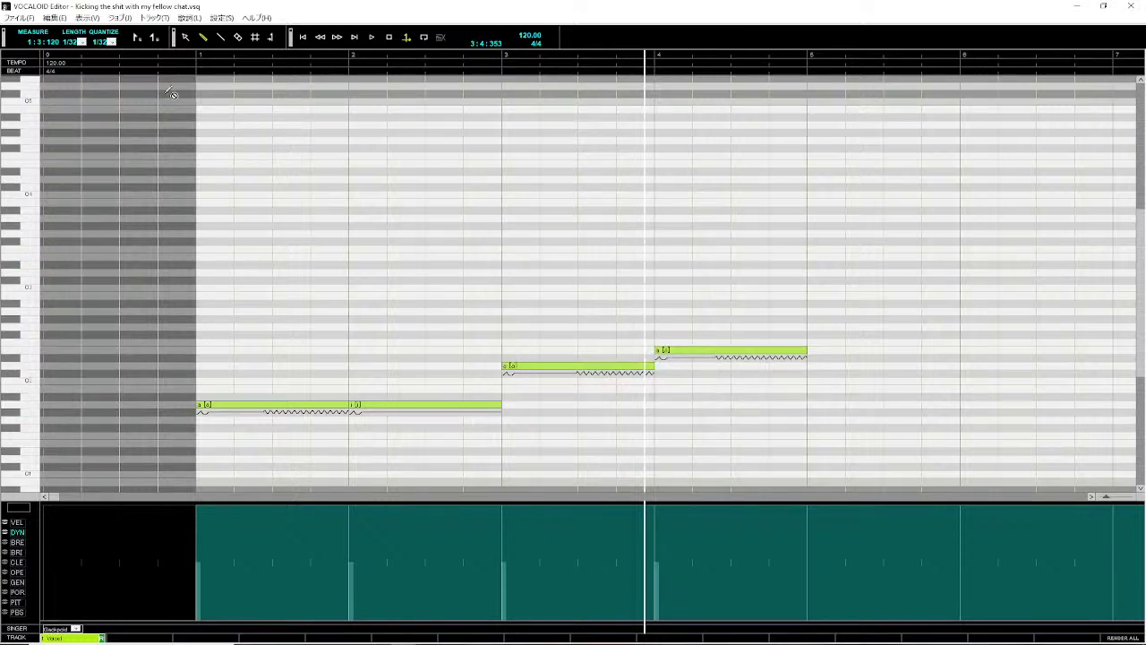
- Play the notes from beat 4 of measure 0, and add an F2 note filling measure 5 and an A2 note filling measure 6
click(158, 54)
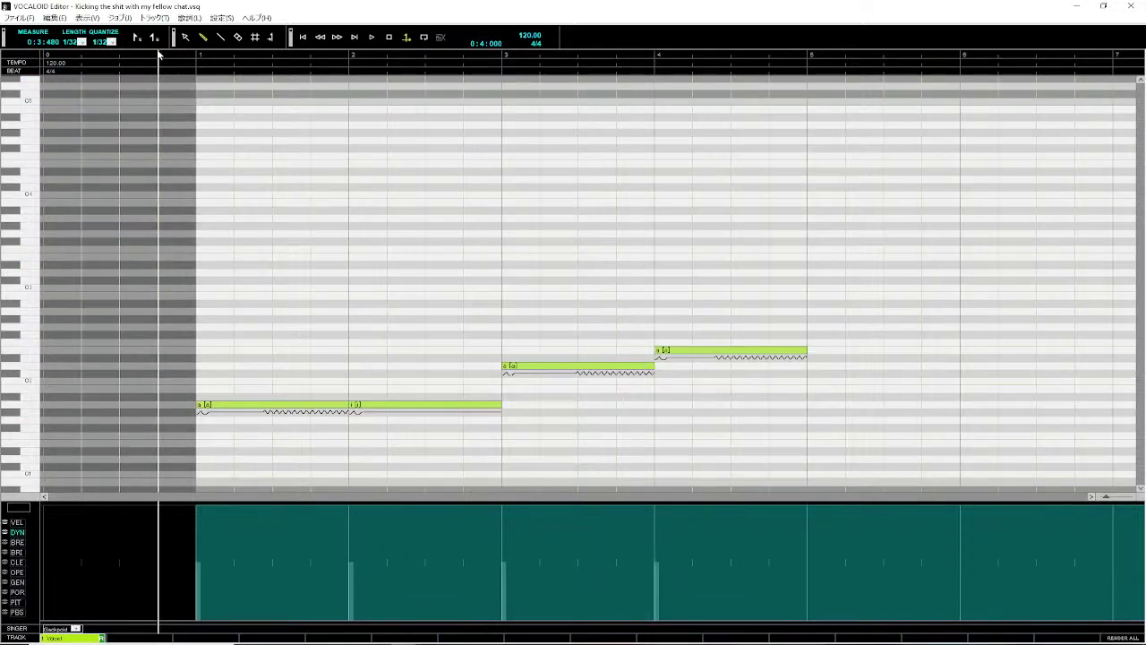
key(space)
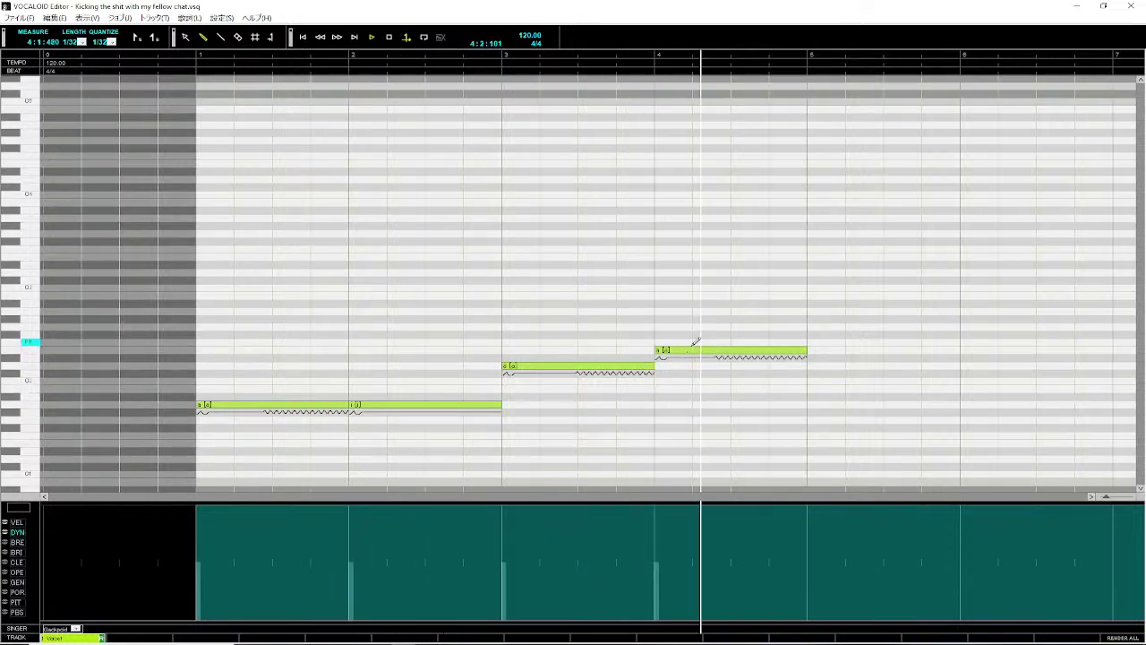
click(793, 355)
drag(811, 341, 961, 341)
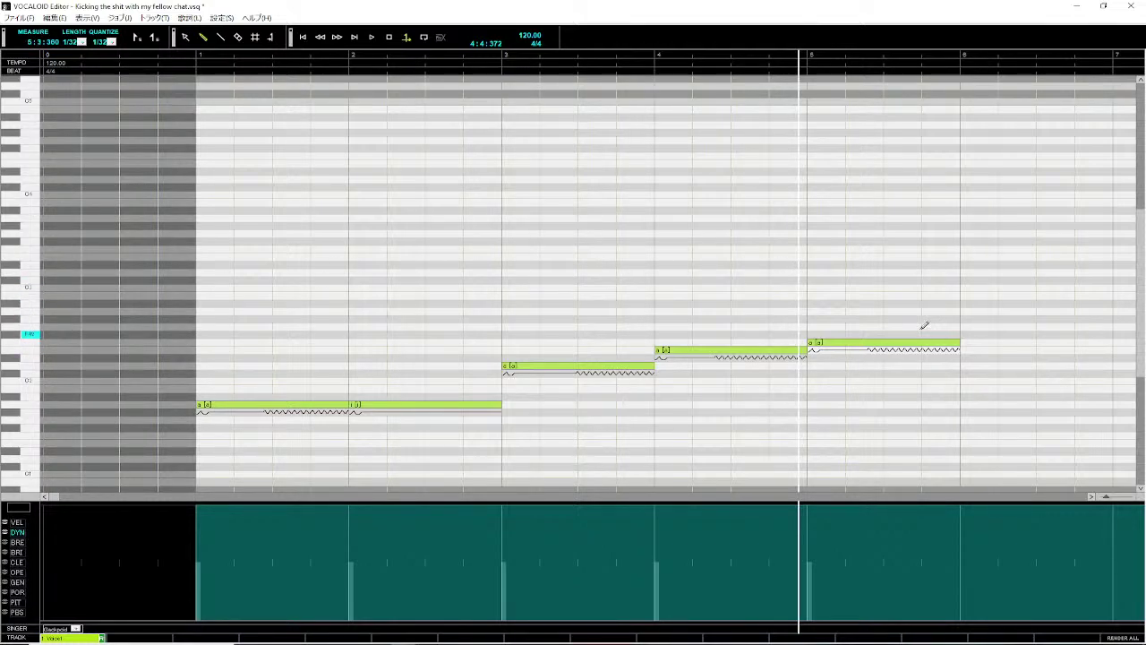
mouse_move(966, 311)
mouse_down()
mouse_move(1133, 313)
mouse_move(1003, 332)
mouse_move(1075, 351)
mouse_move(1060, 350)
mouse_up()
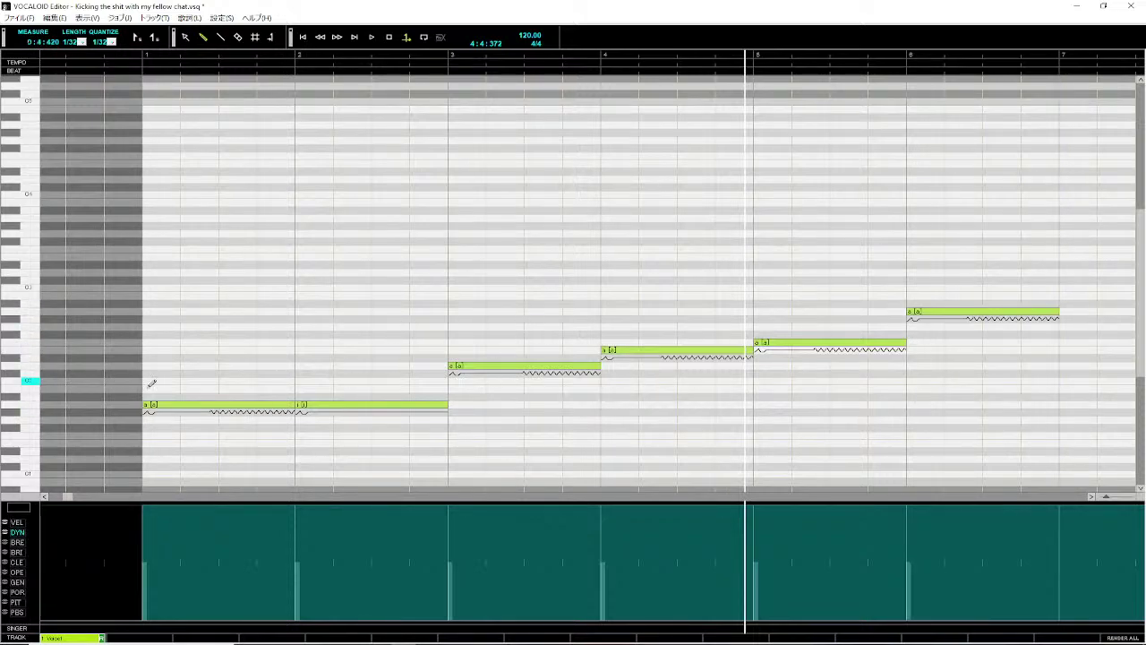
- Change the lyric of the E2 note in measure 4 to i, and play from just before measure 1 with the OPE curve shown
double_click(605, 349)
text(i)
key(Return)
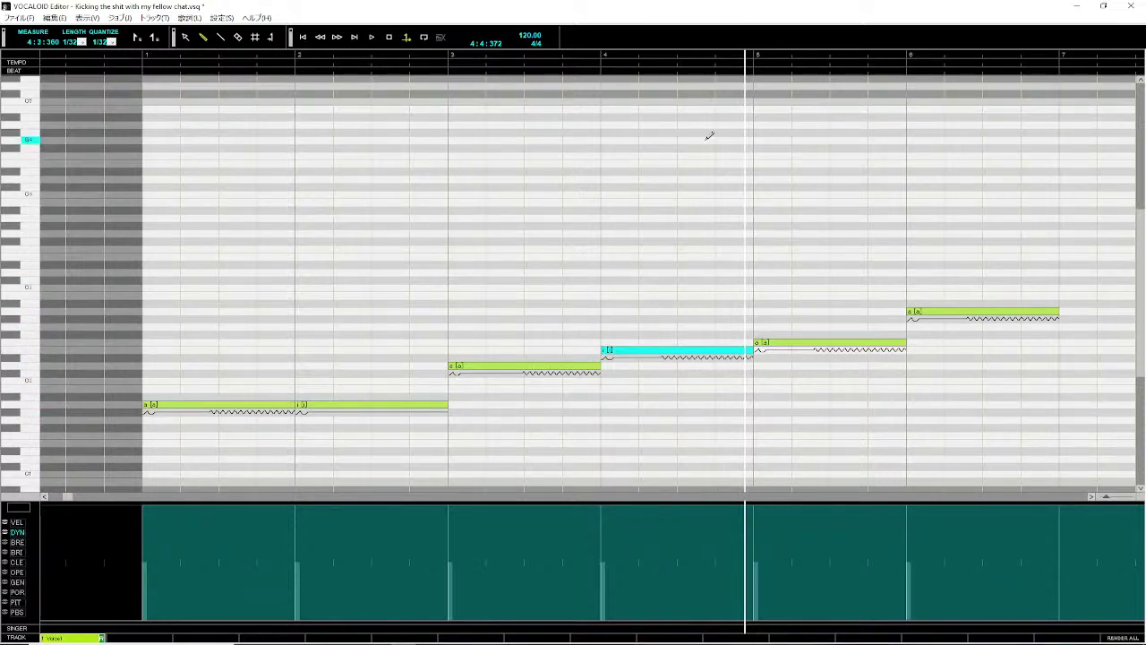
click(120, 58)
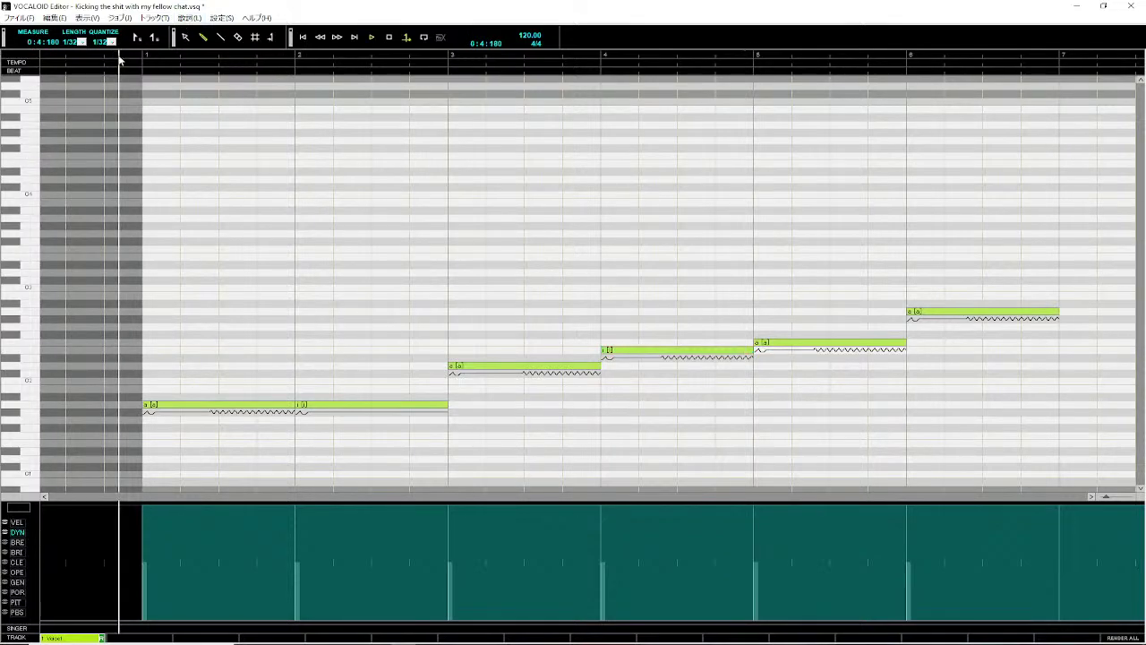
key(space)
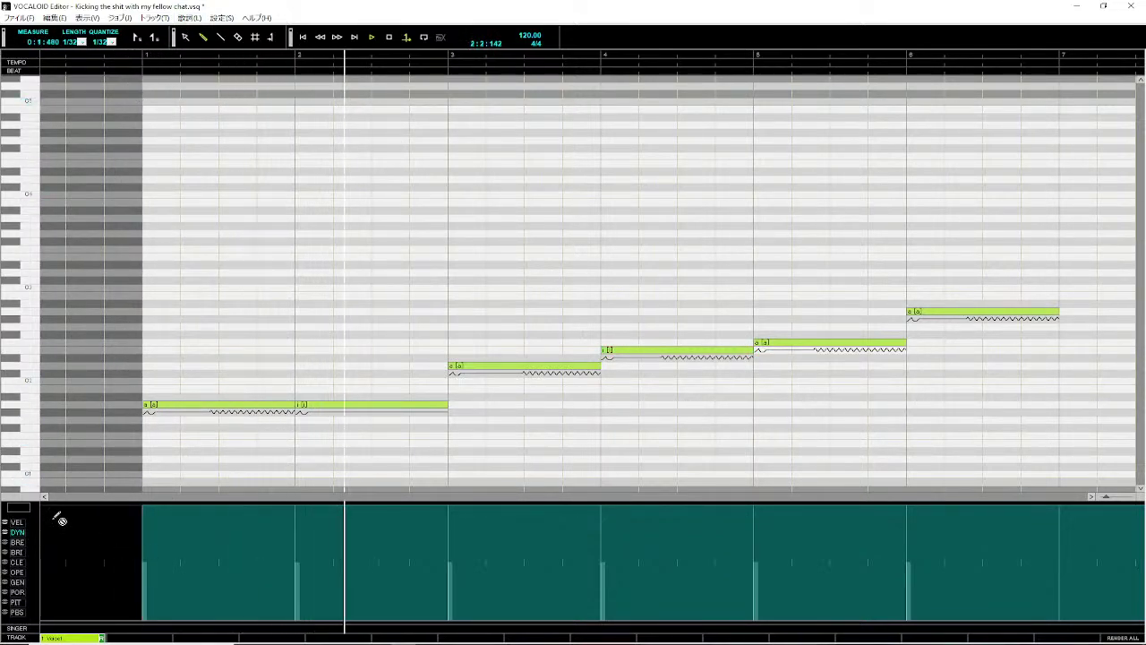
click(16, 571)
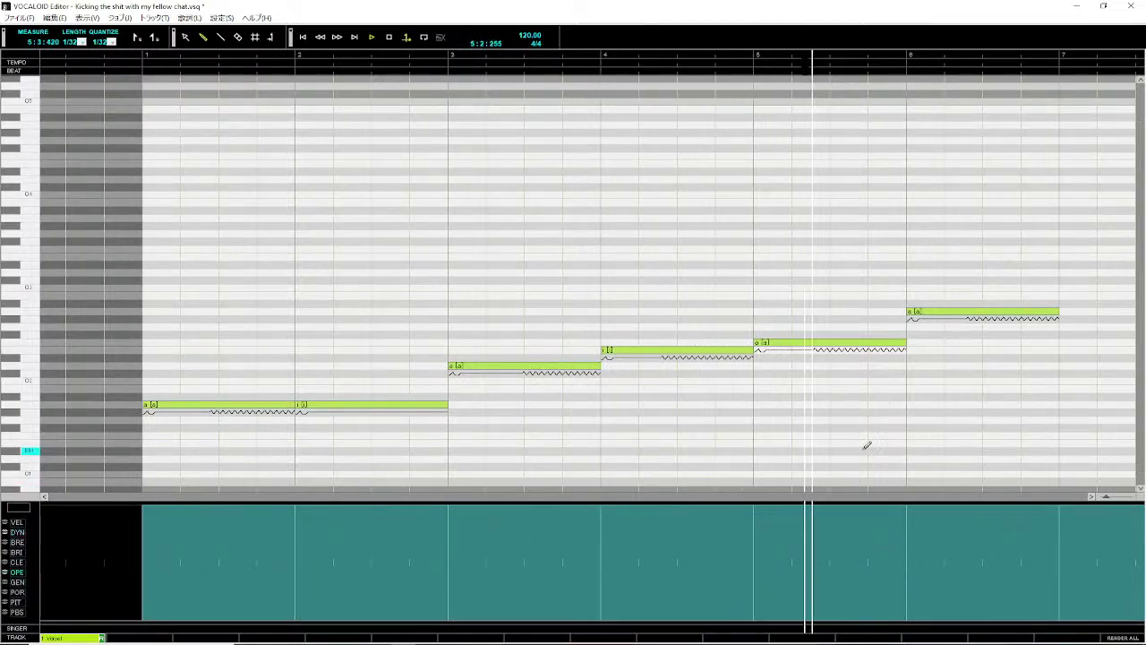
- Lower the A2 note in measure 6 to G2 and play it from just before the measure
click(971, 314)
drag(971, 315, 971, 331)
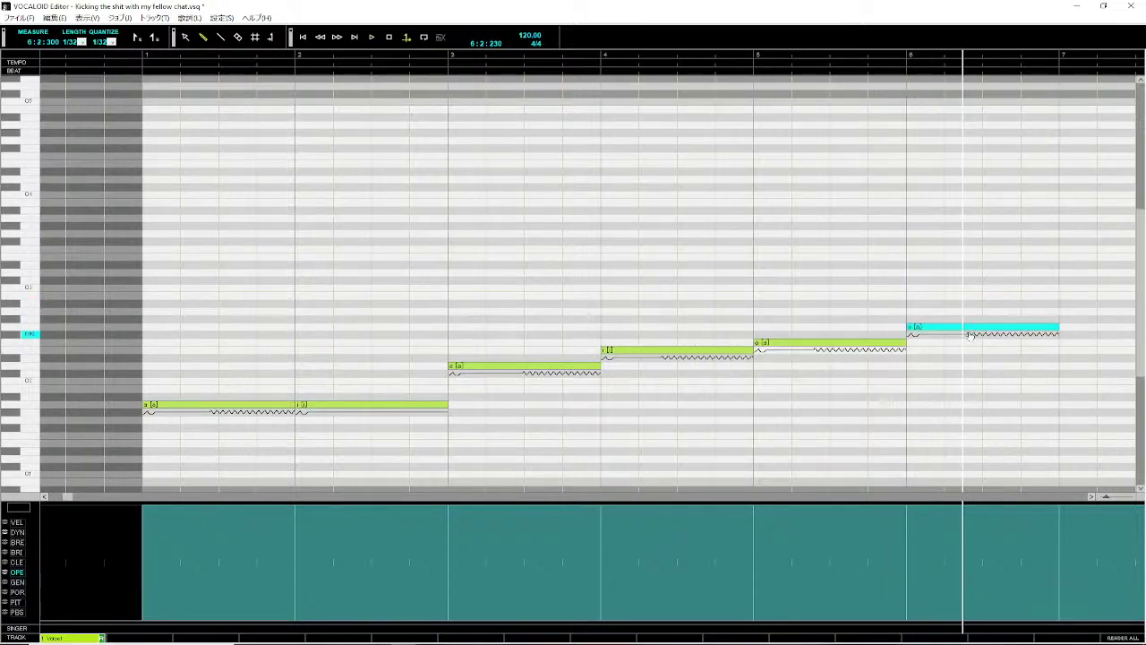
click(895, 55)
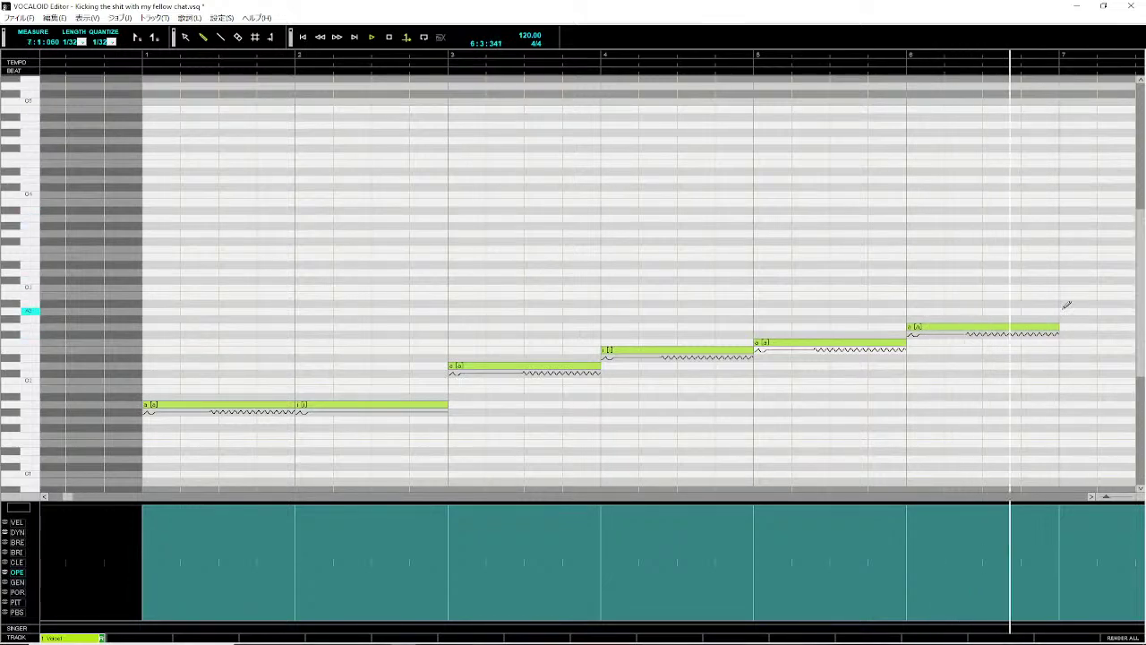
- Add an A2 note filling measure 7
scroll(1066, 308, right, 3)
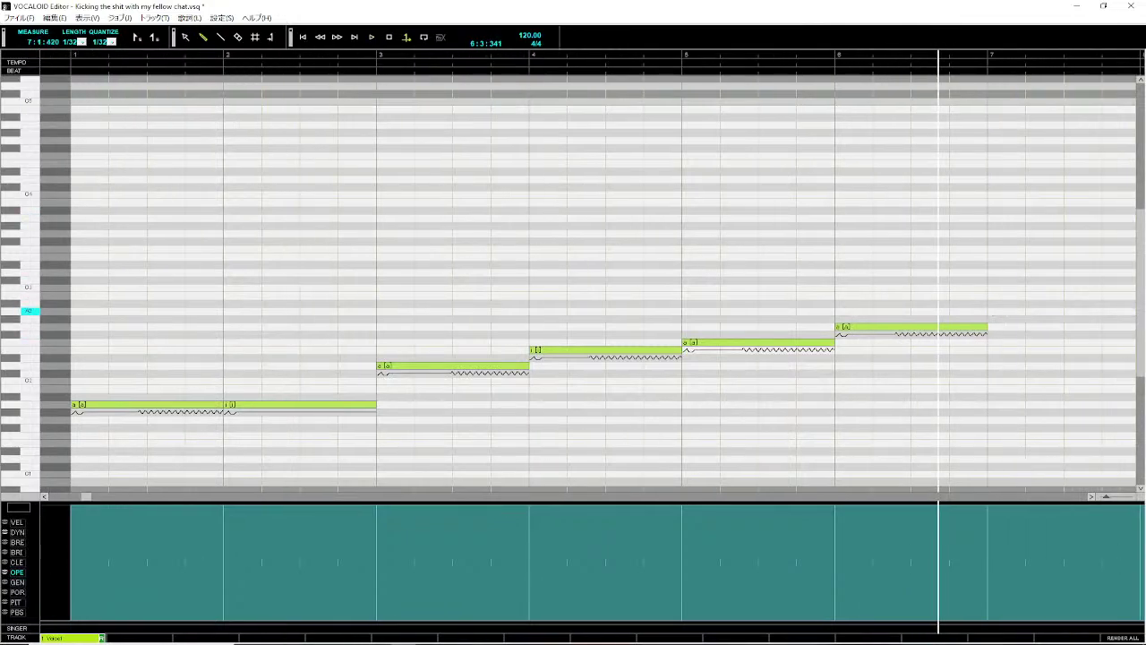
mouse_move(903, 311)
mouse_down()
mouse_move(1091, 311)
mouse_move(1006, 315)
mouse_up()
click(1007, 312)
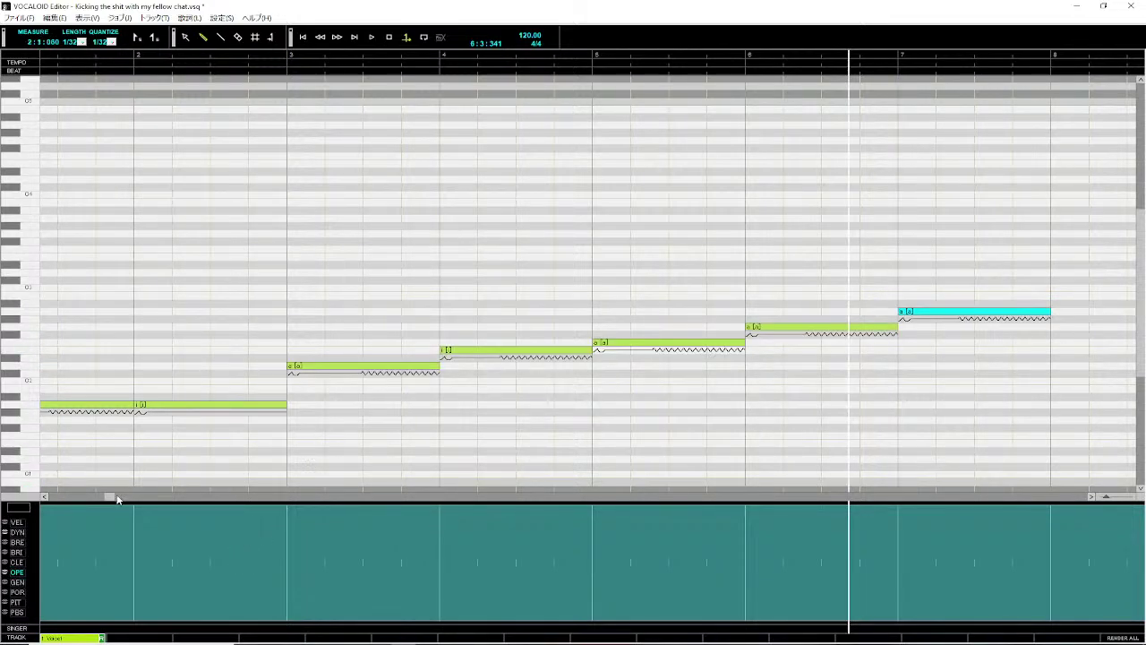
- Play the whole rising sequence from beat 4 of measure 0
drag(111, 498, 86, 499)
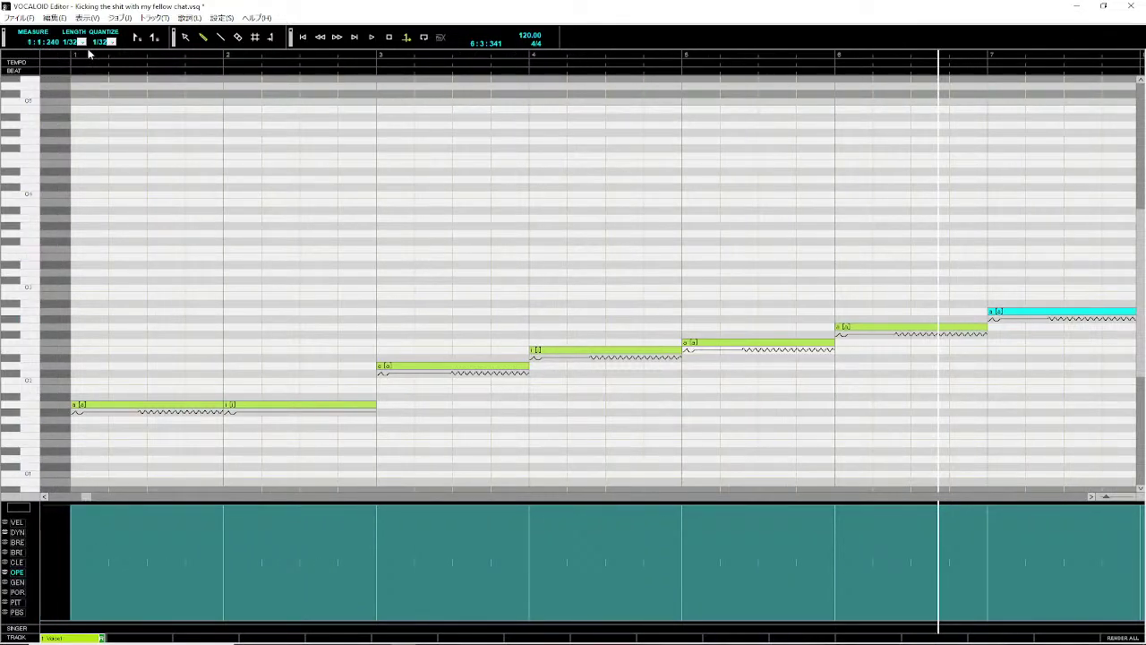
click(43, 57)
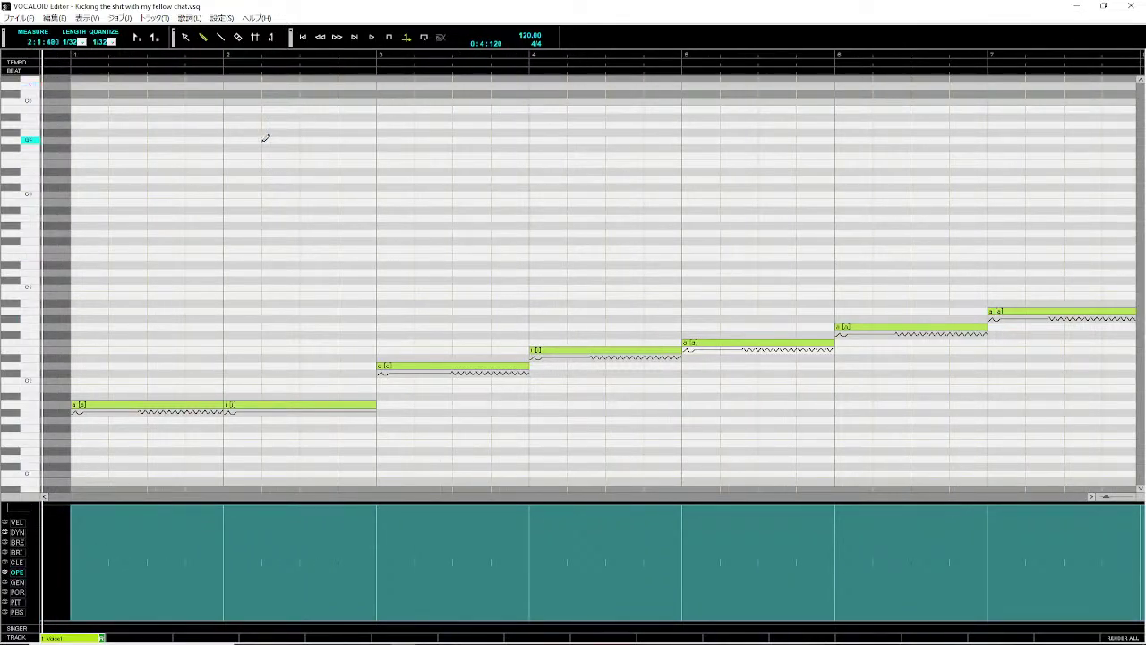
key(space)
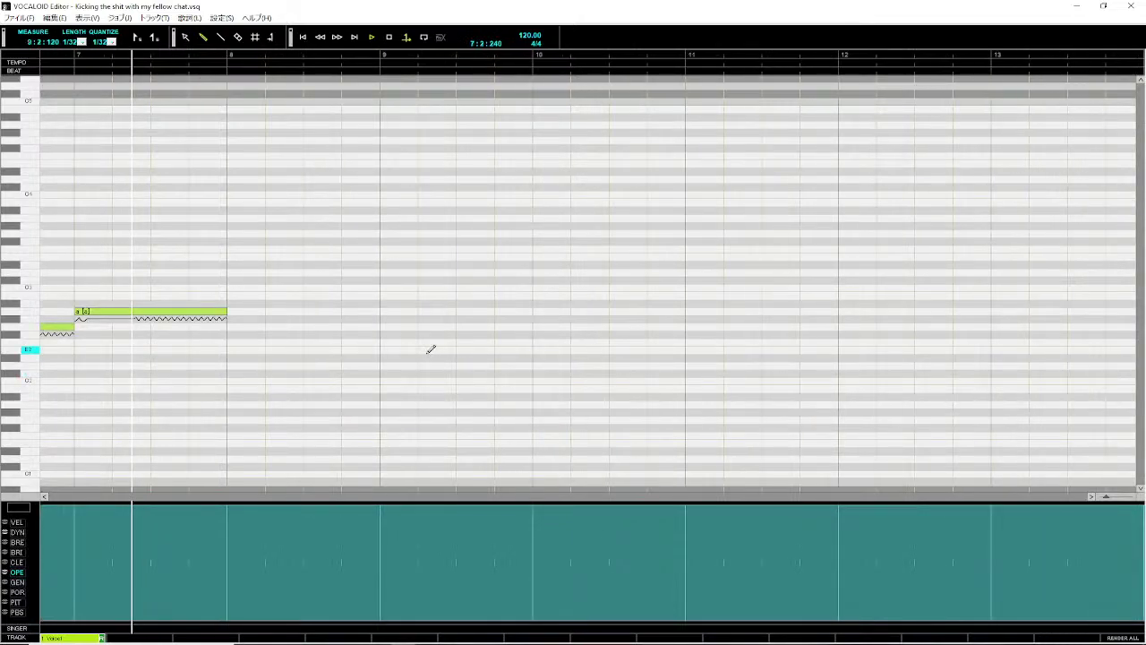
- Remove the stray A2 note at measure 8 and extend the measure 7 note to the start of measure 9
click(230, 310)
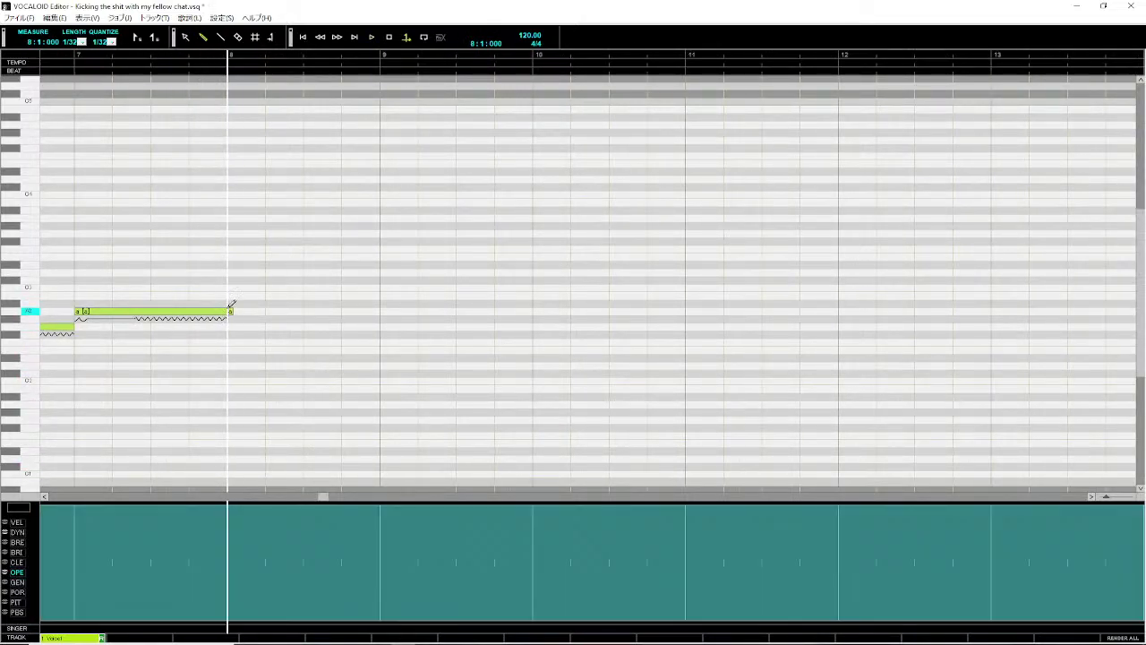
click(230, 310)
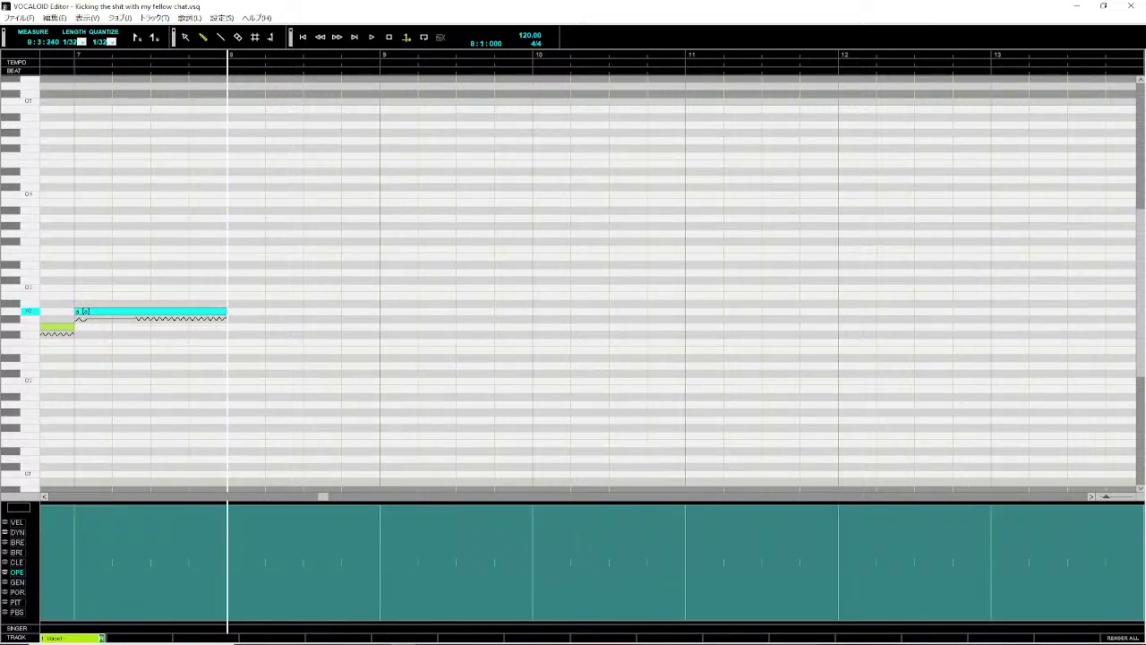
drag(374, 337, 381, 338)
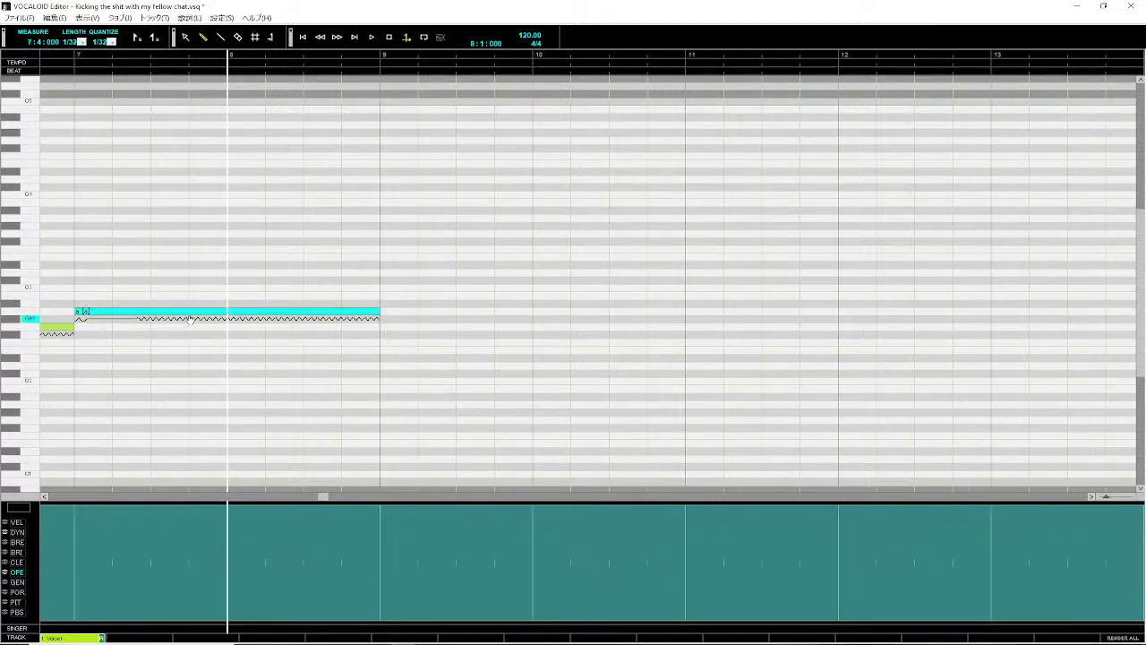
- Drop the vibrato curves of the long A2 note to zero over roughly its second half, and play it from the end of measure 6
double_click(191, 319)
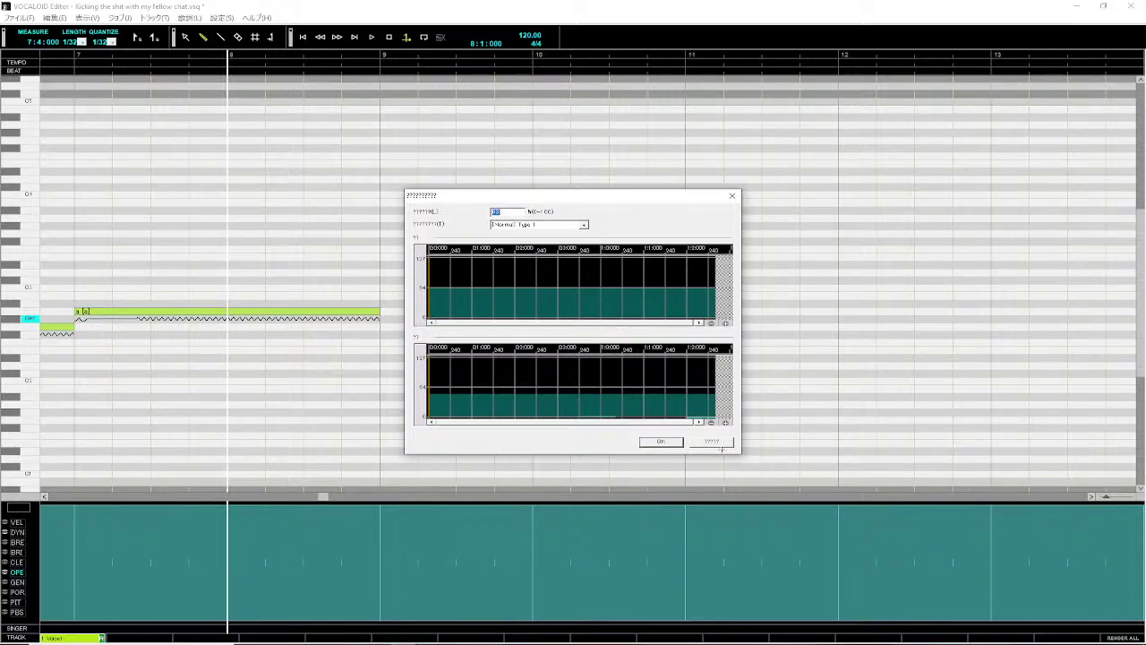
drag(715, 417, 579, 417)
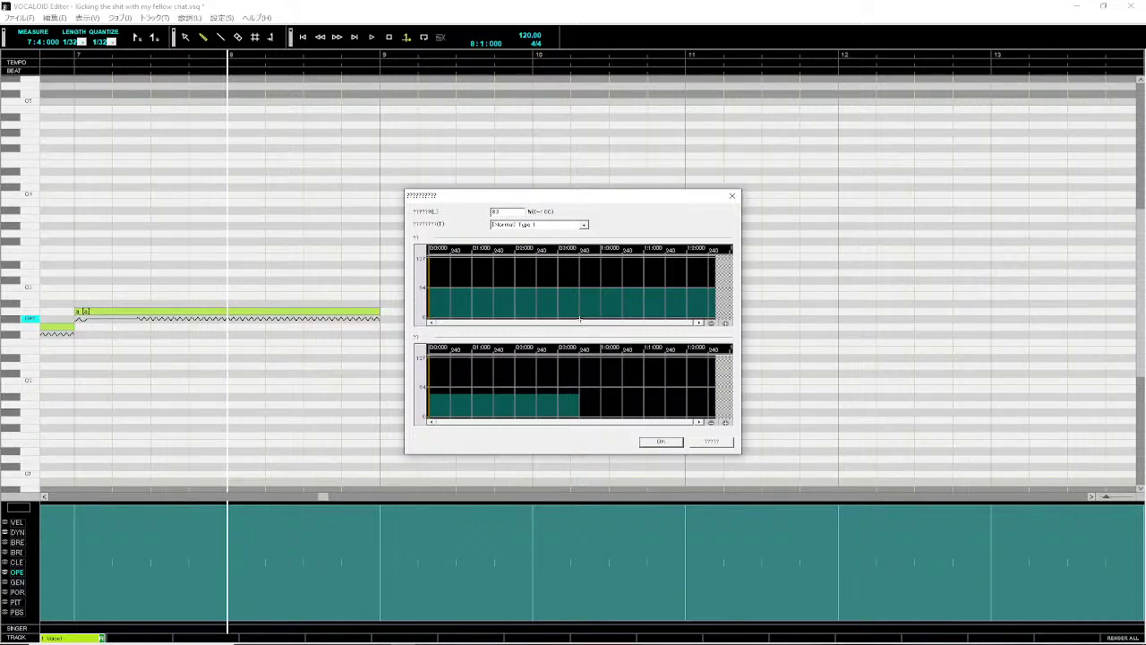
drag(579, 318, 717, 320)
click(660, 441)
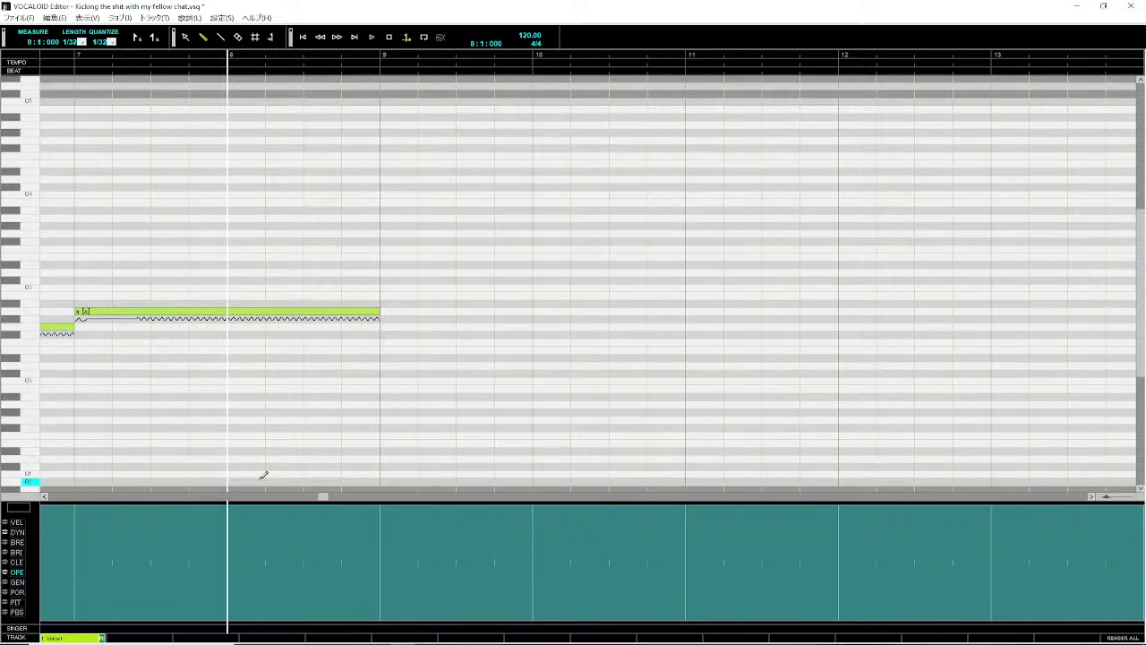
drag(331, 497, 281, 496)
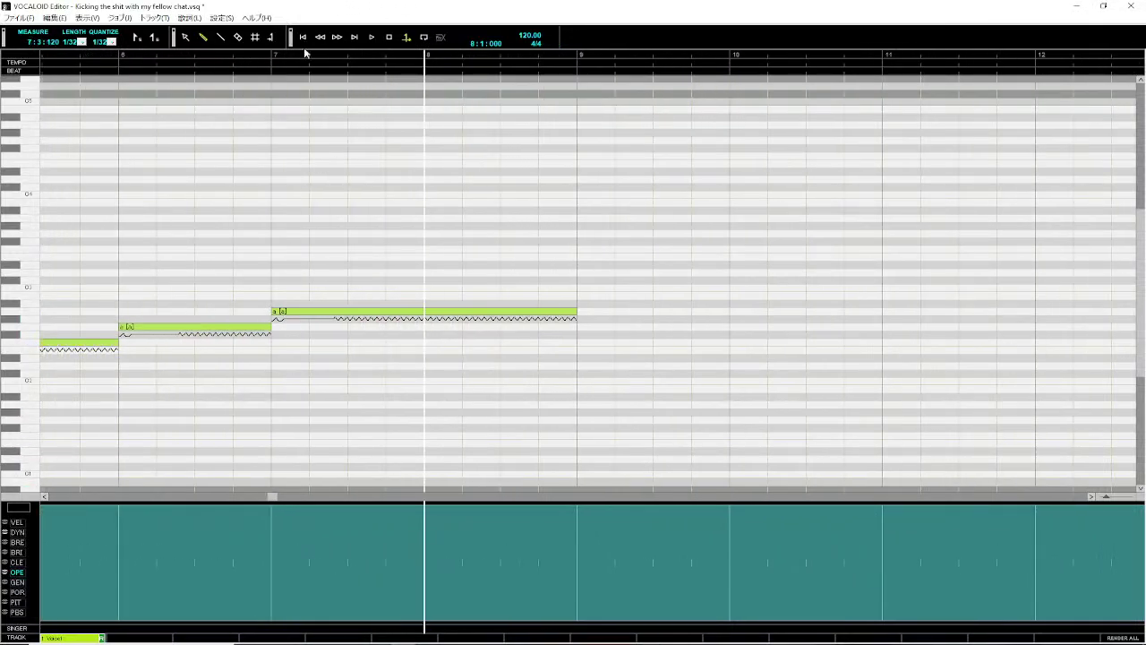
click(262, 57)
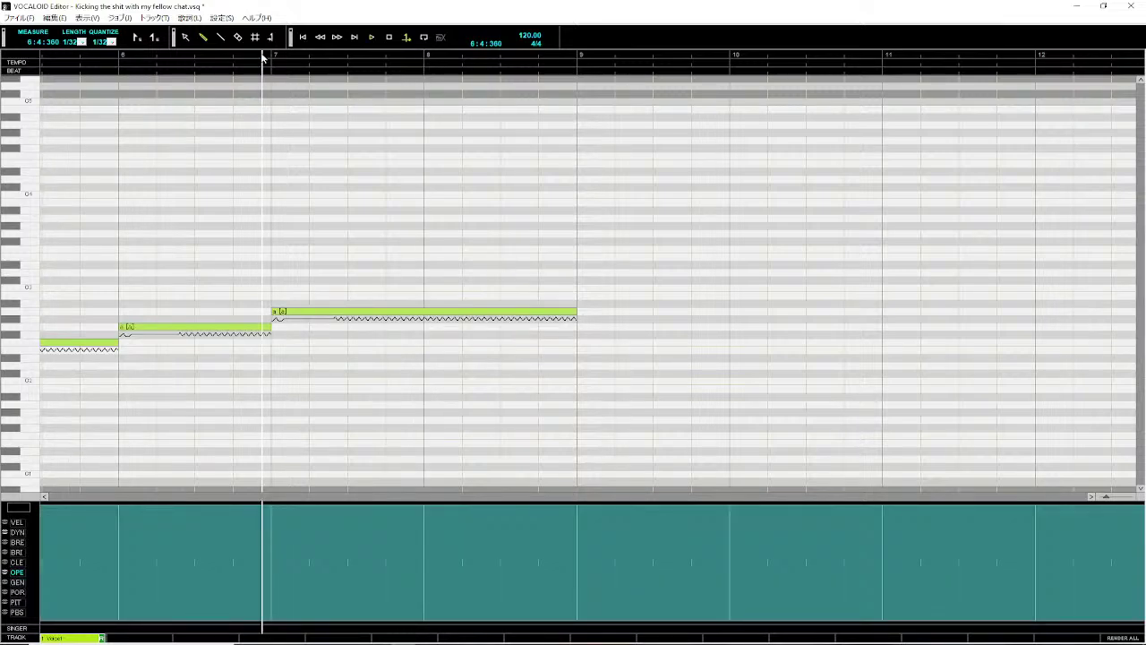
key(space)
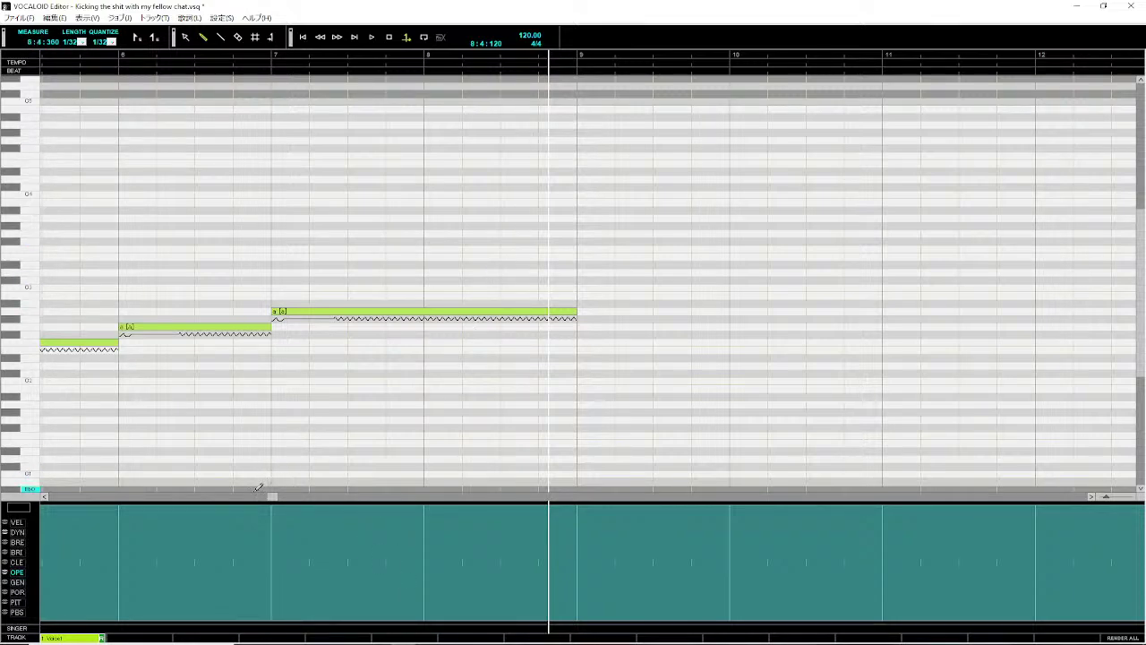
drag(273, 497, 262, 497)
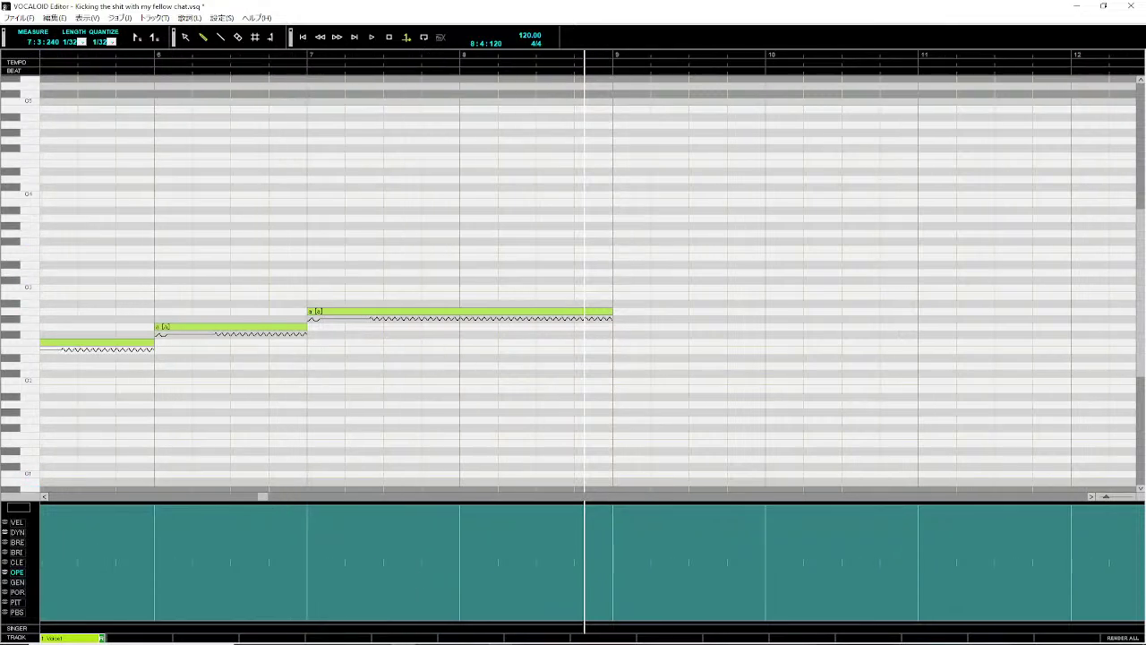
right_click(403, 643)
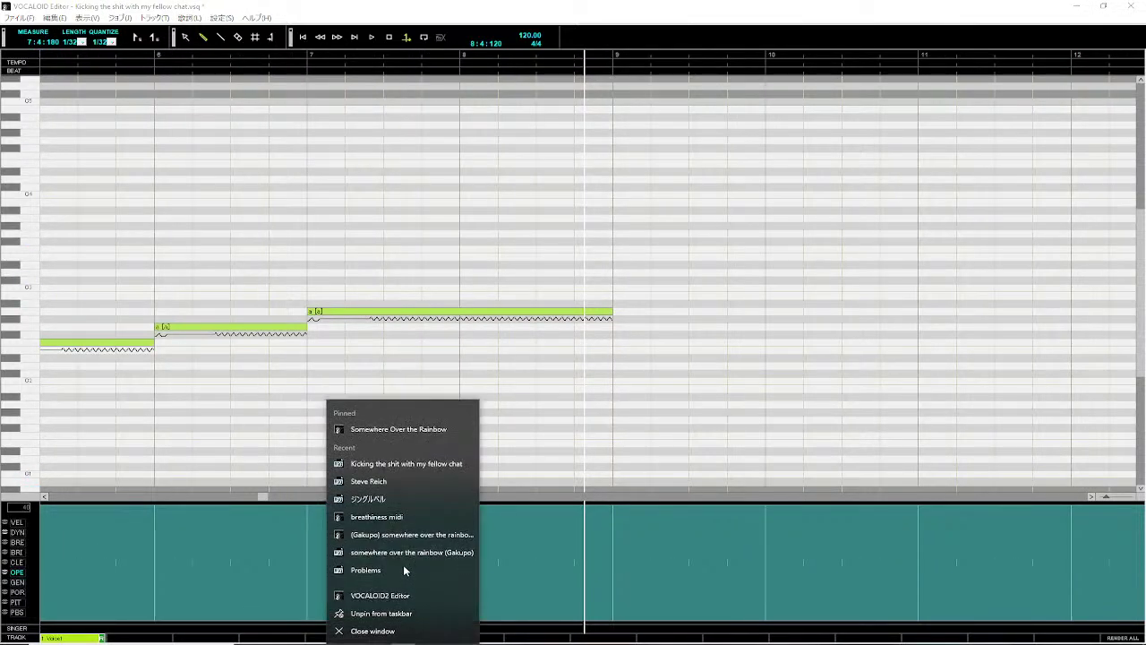
click(261, 498)
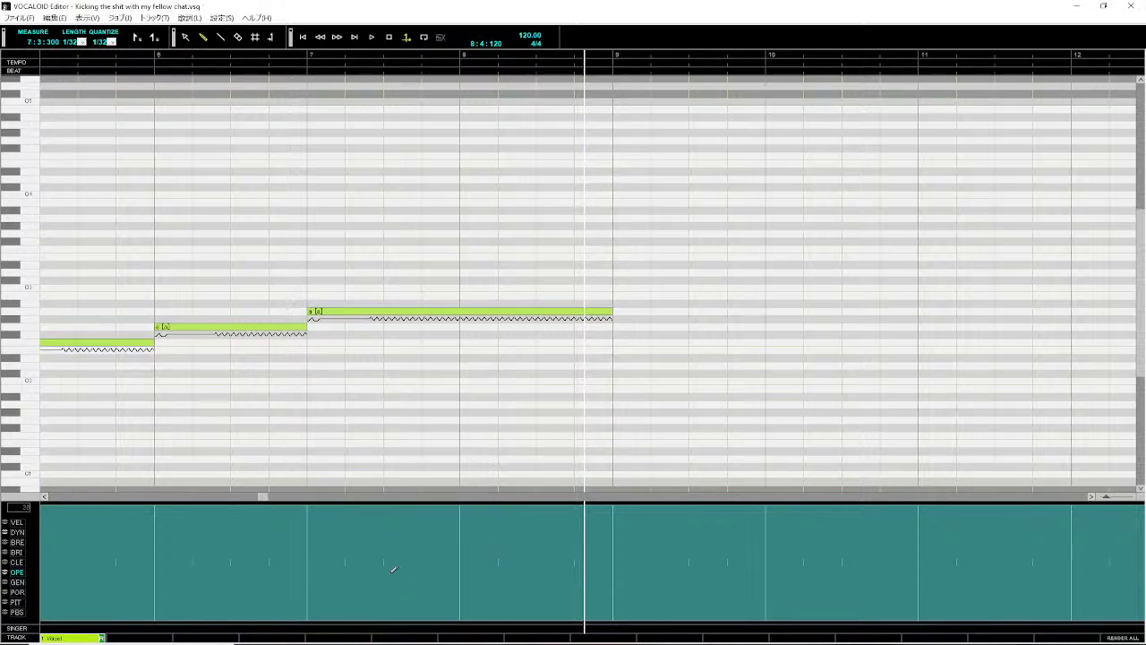
drag(248, 498, 184, 499)
right_click(402, 643)
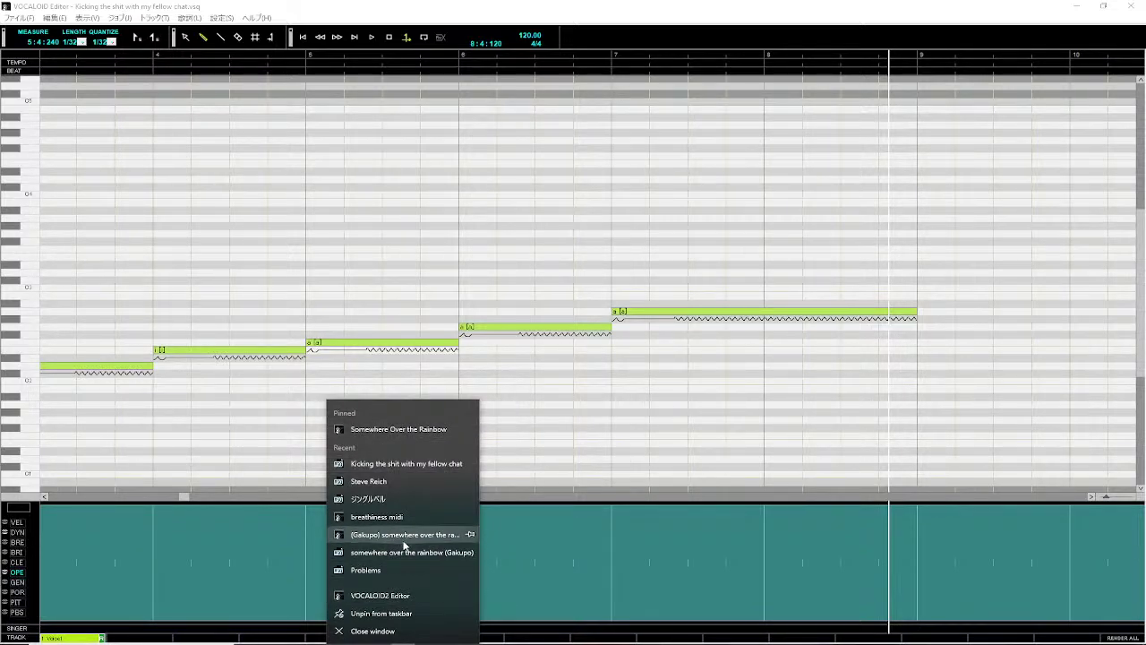
click(185, 499)
key(ctrl+o)
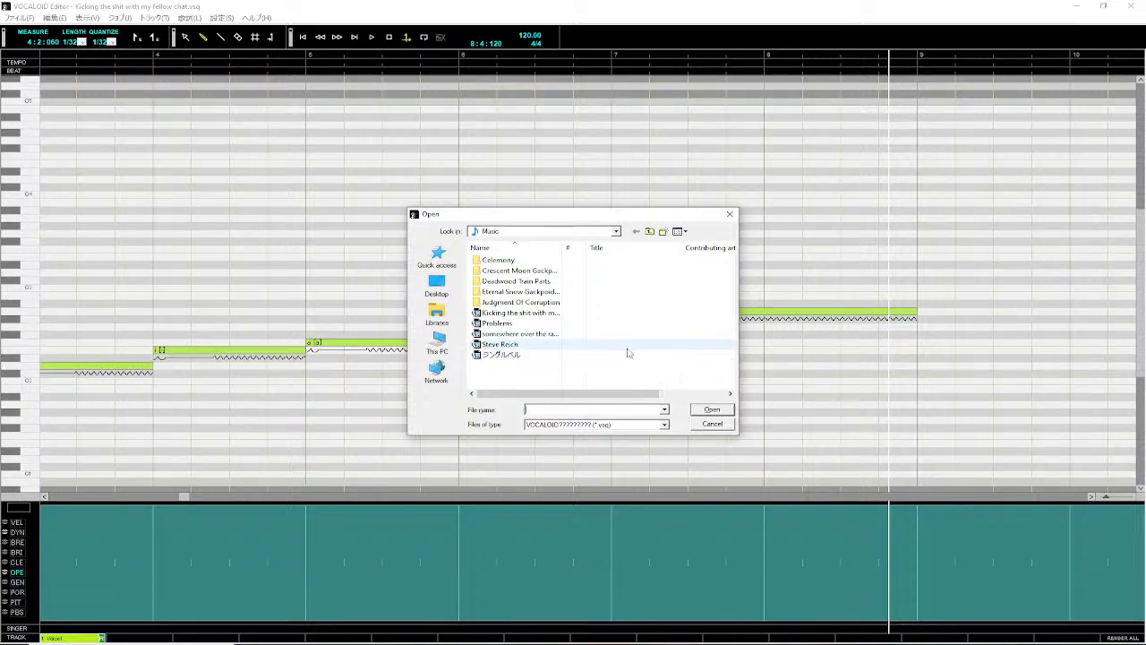
click(713, 425)
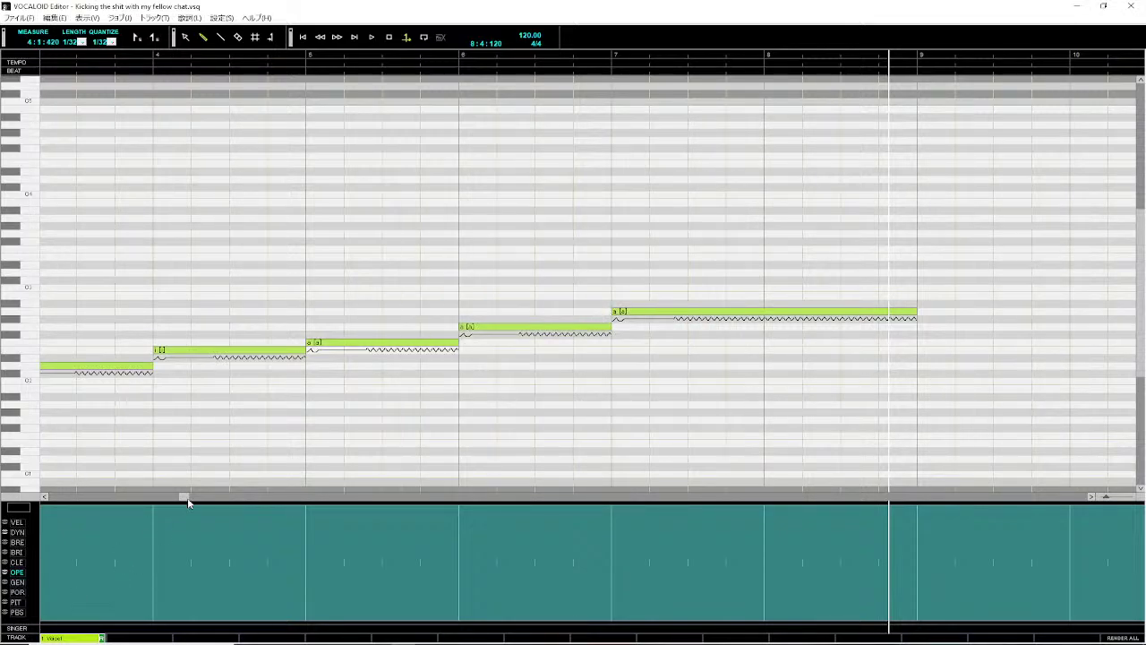
- Add a second vocal track to the sequence
drag(177, 497, 72, 499)
right_click(141, 638)
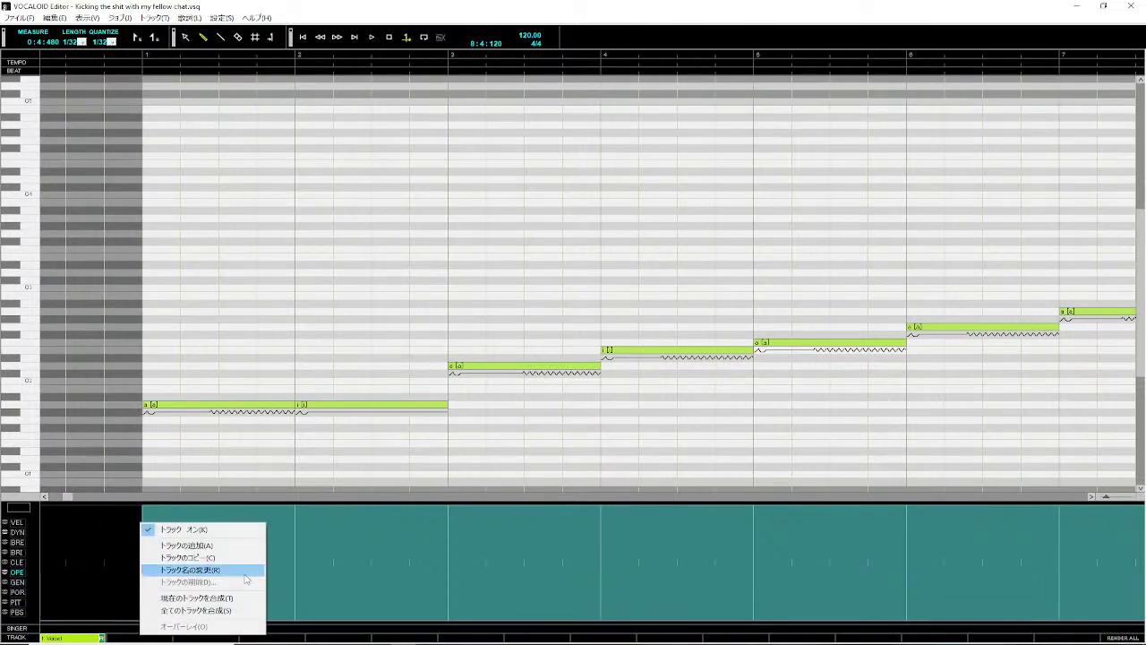
click(179, 542)
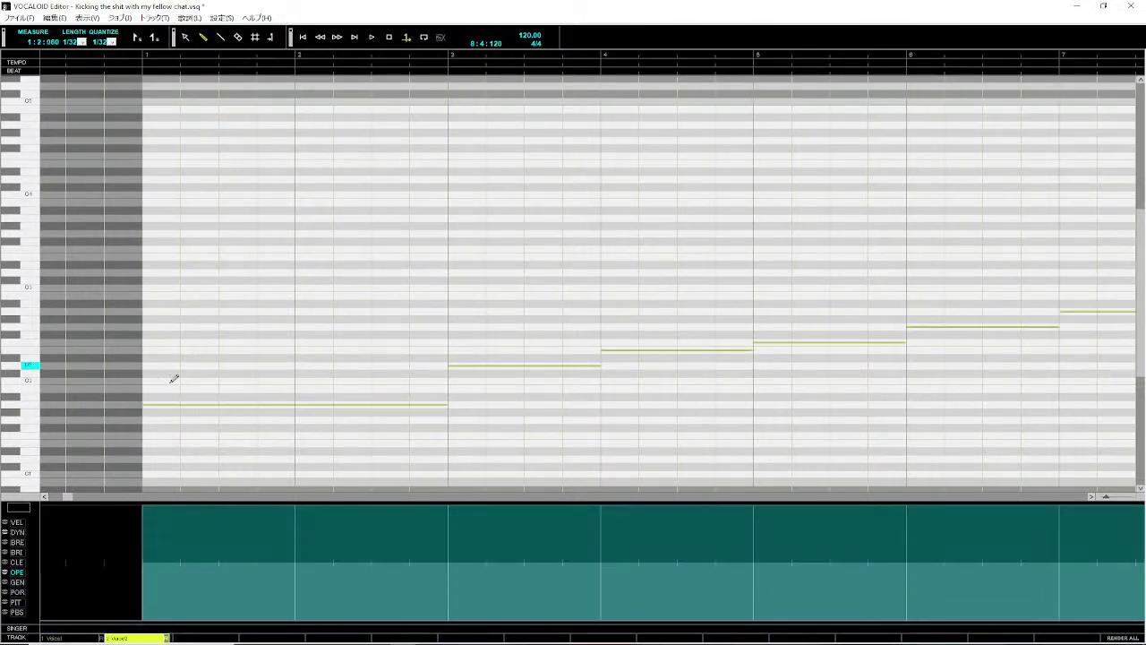
- Try to play the empty second track from beat 4 of measure 0, and dismiss the warnings
drag(67, 499, 44, 497)
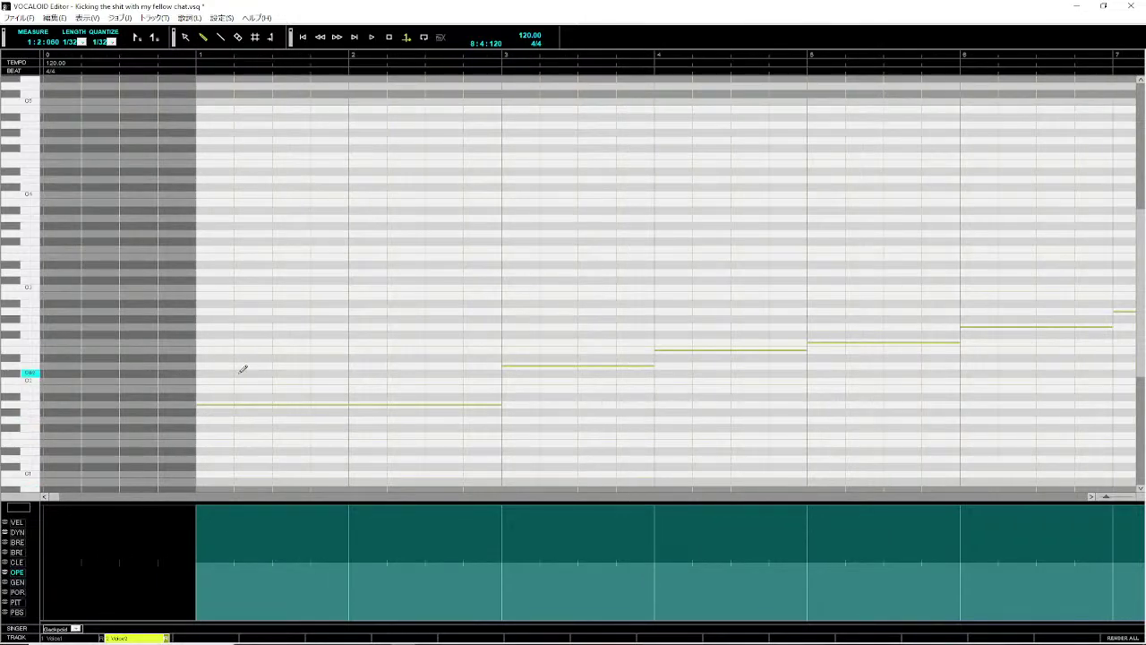
click(163, 60)
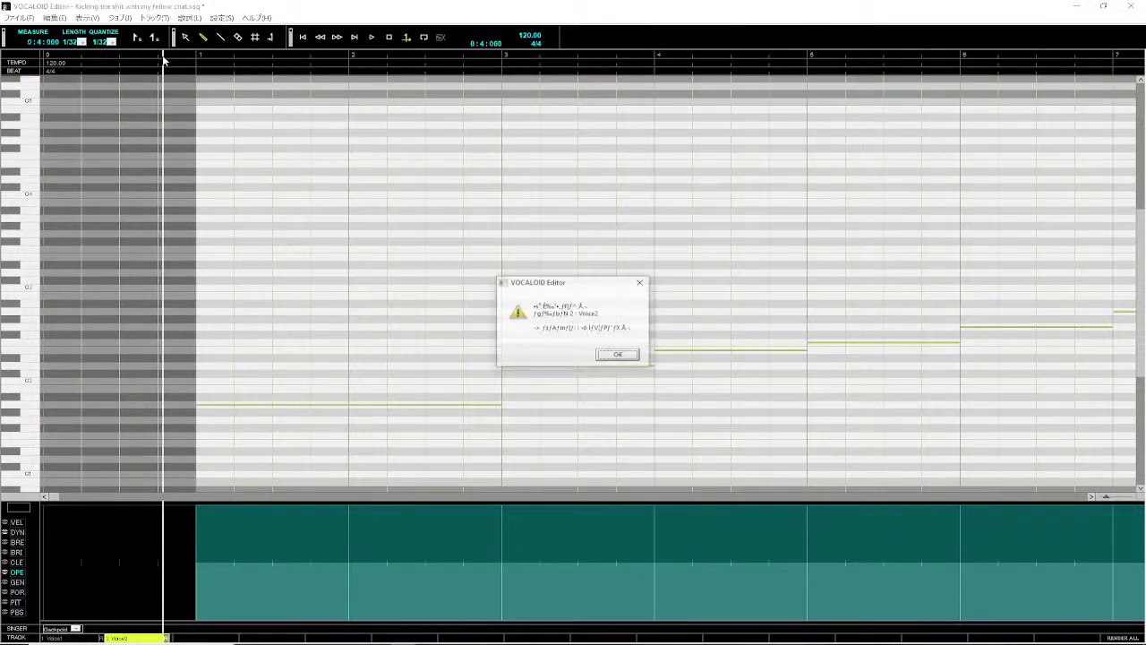
click(614, 356)
click(409, 365)
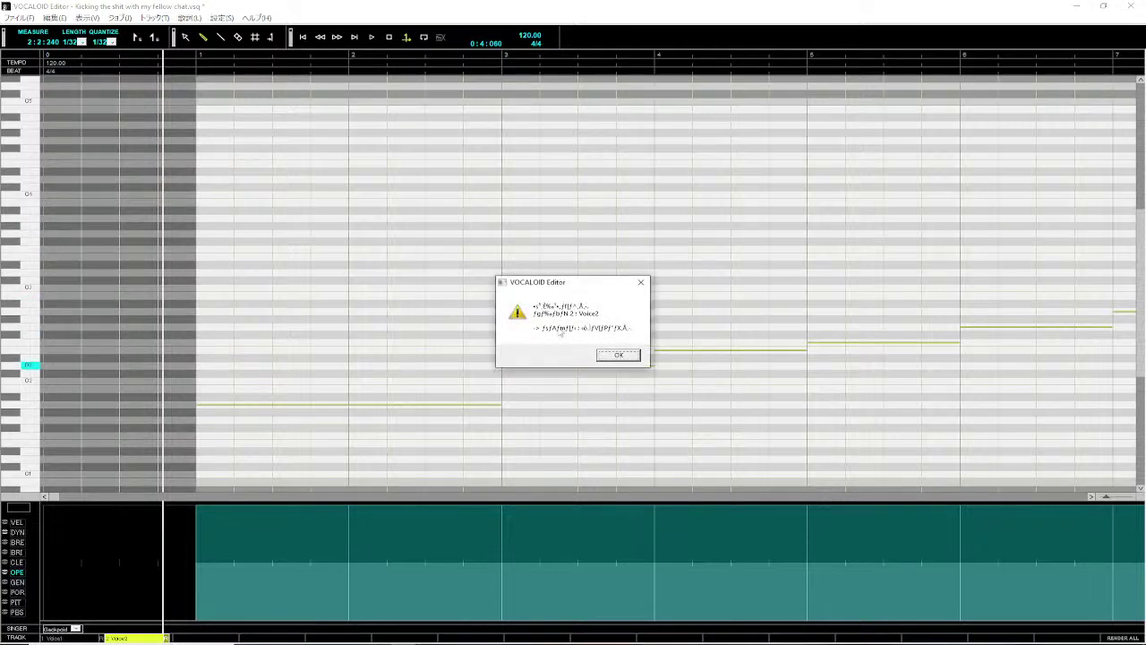
click(617, 356)
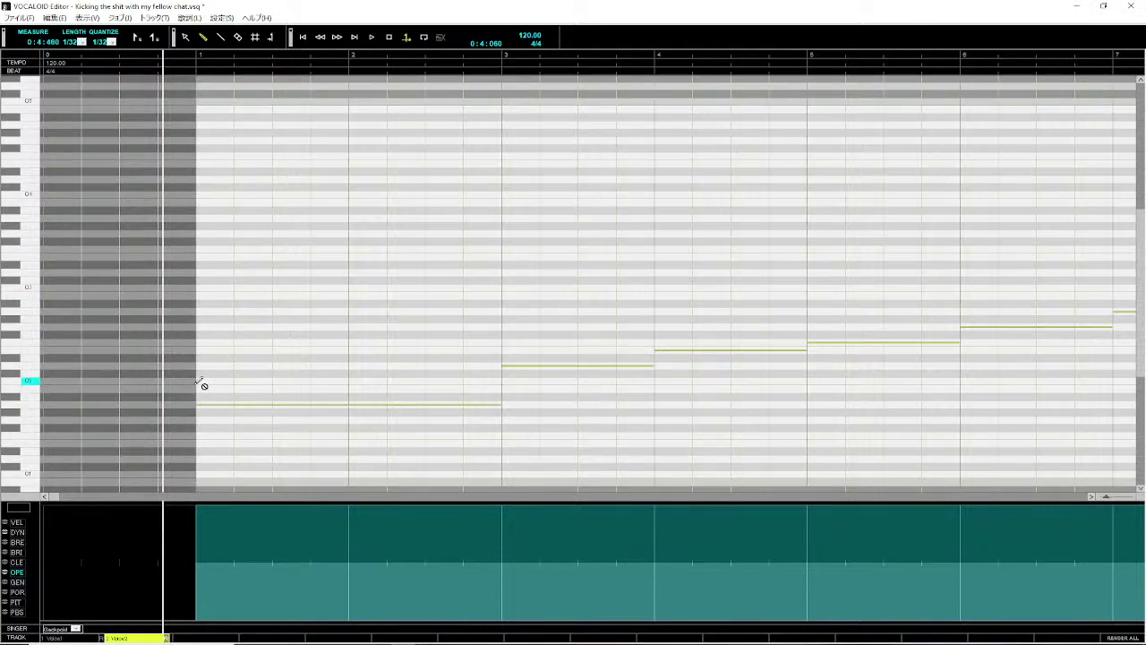
- Add a C2 note filling measure 1 of the second track and play it from beat 4 of measure 0
mouse_move(201, 377)
mouse_down()
mouse_move(341, 388)
mouse_move(349, 404)
mouse_up()
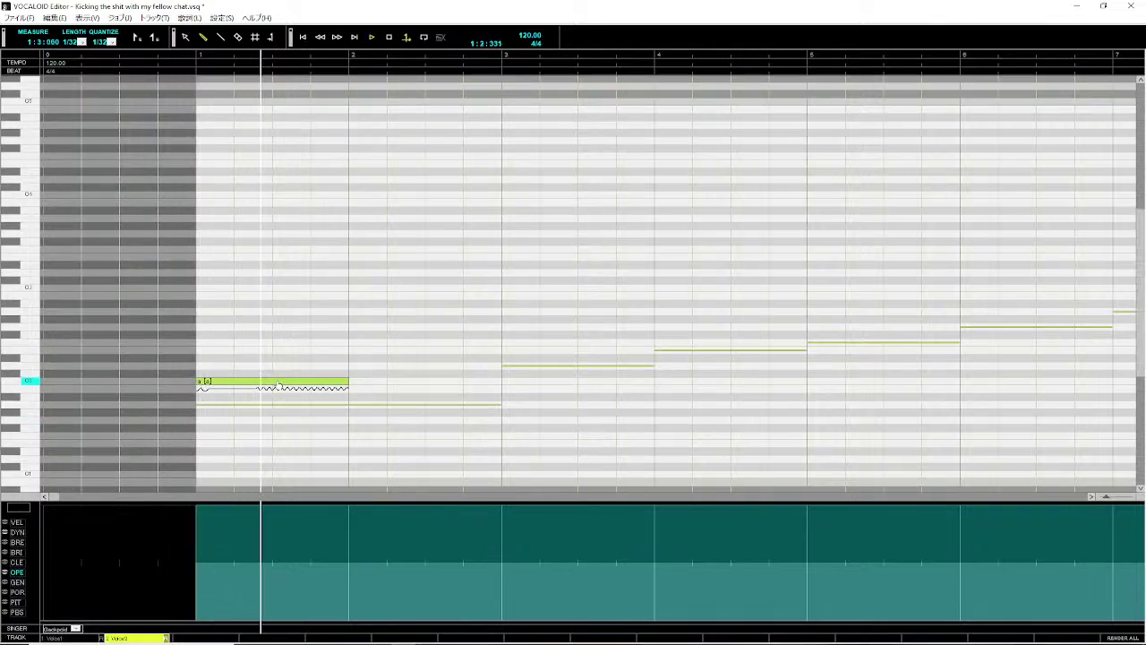
double_click(279, 382)
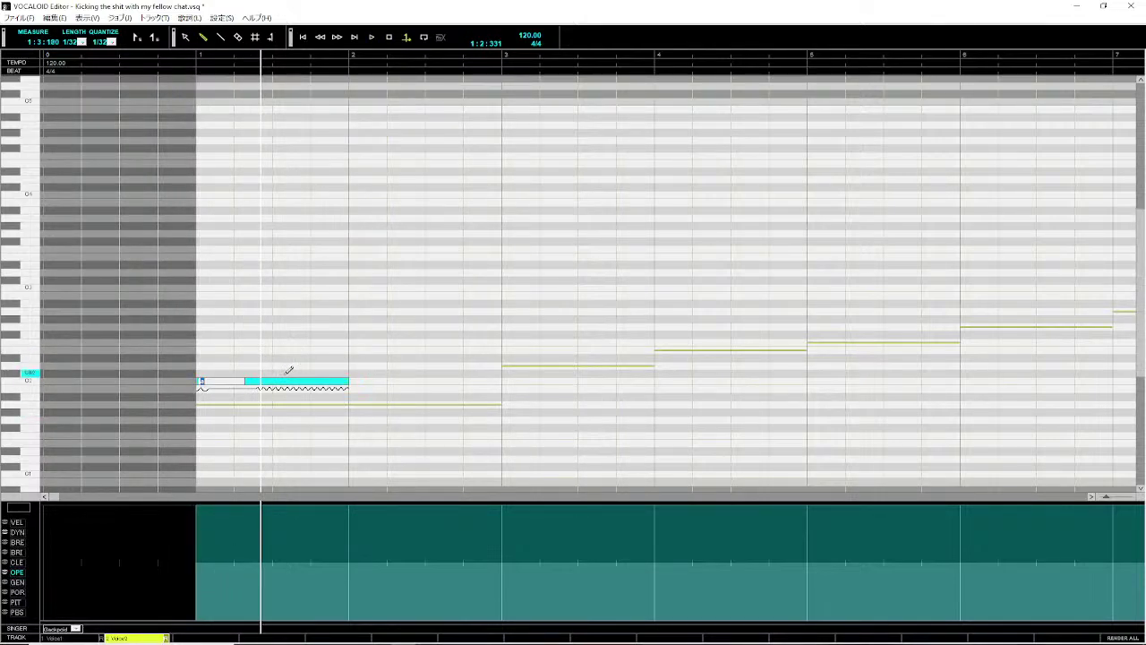
click(187, 56)
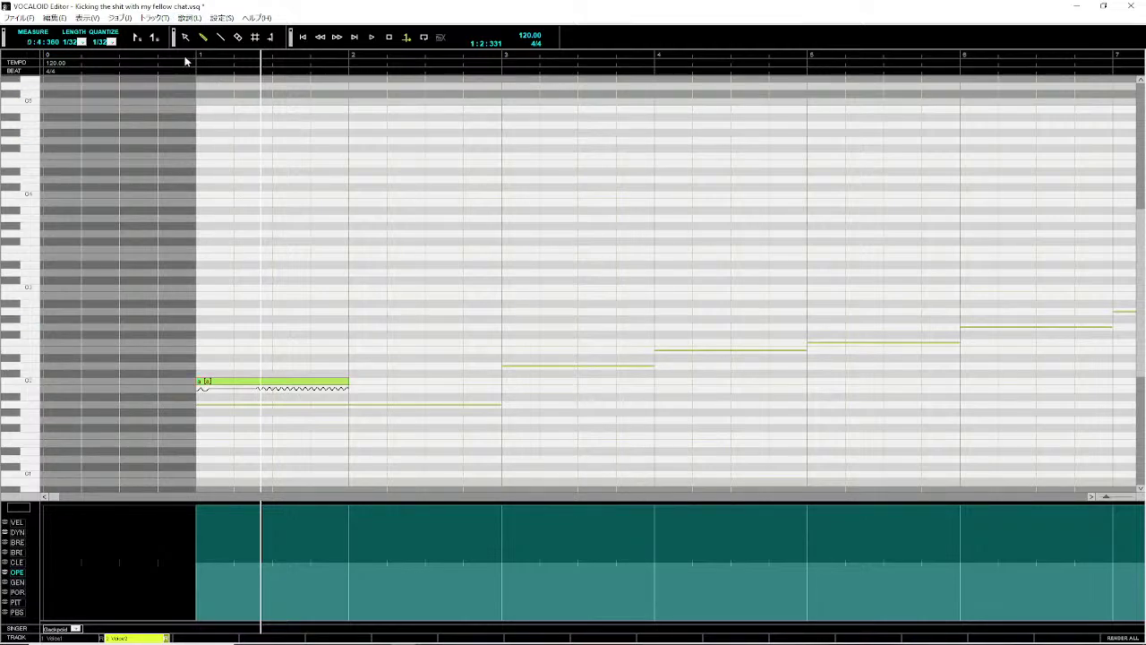
key(space)
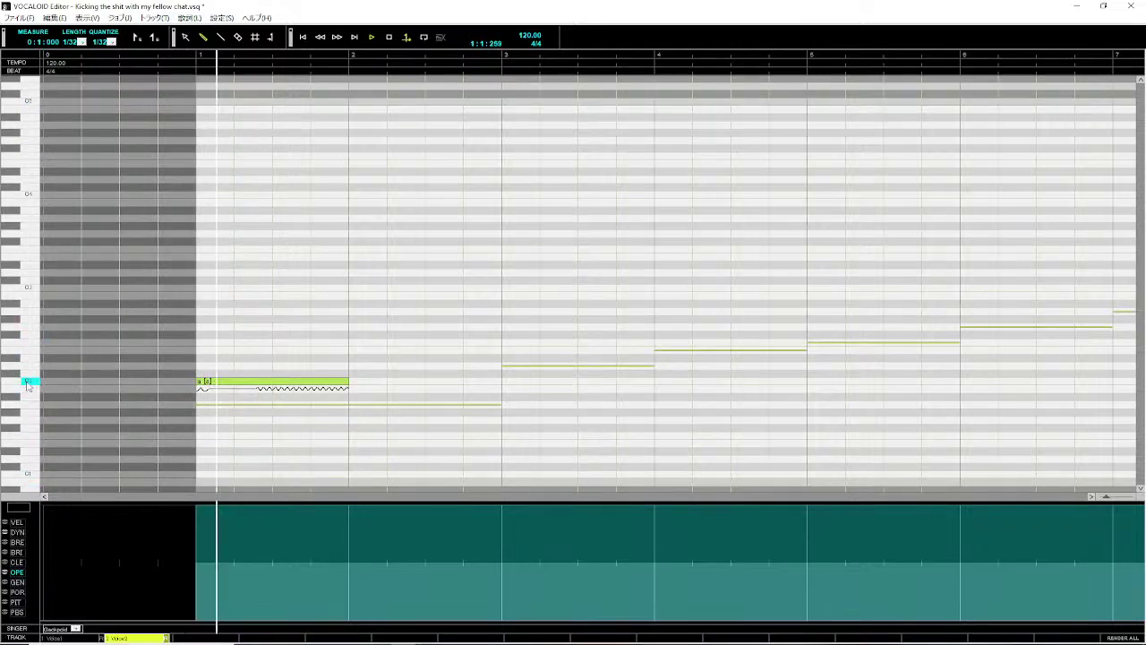
key(space)
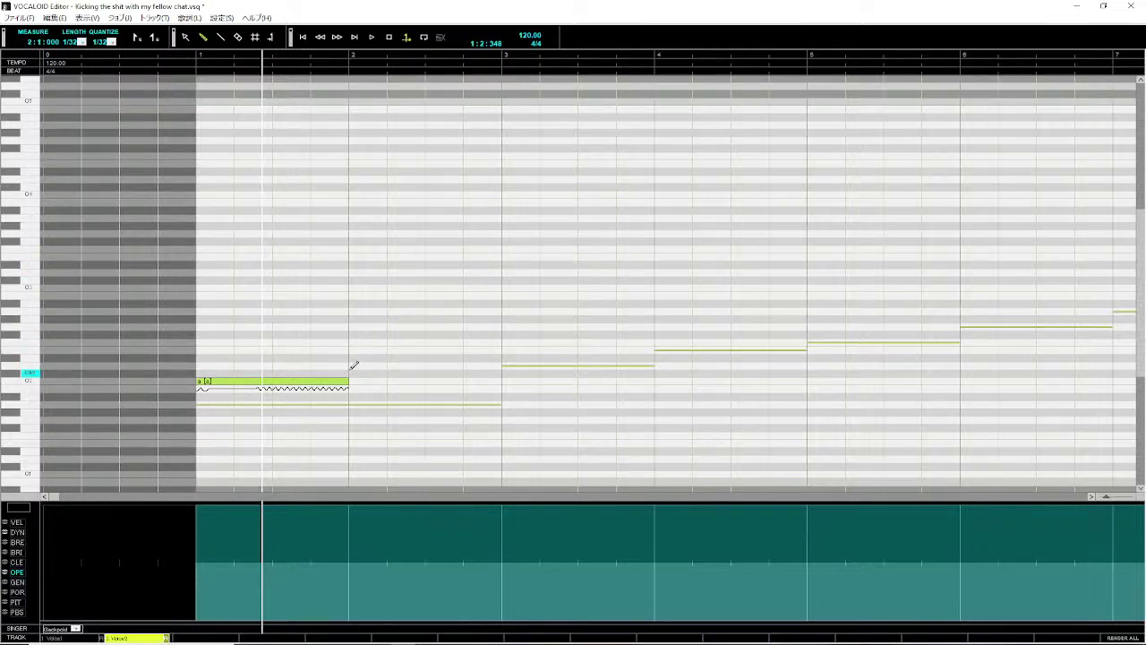
- Add a D2 note filling measure 2 of the second track and play both notes from beat 4 of measure 0
drag(353, 366, 503, 367)
click(187, 57)
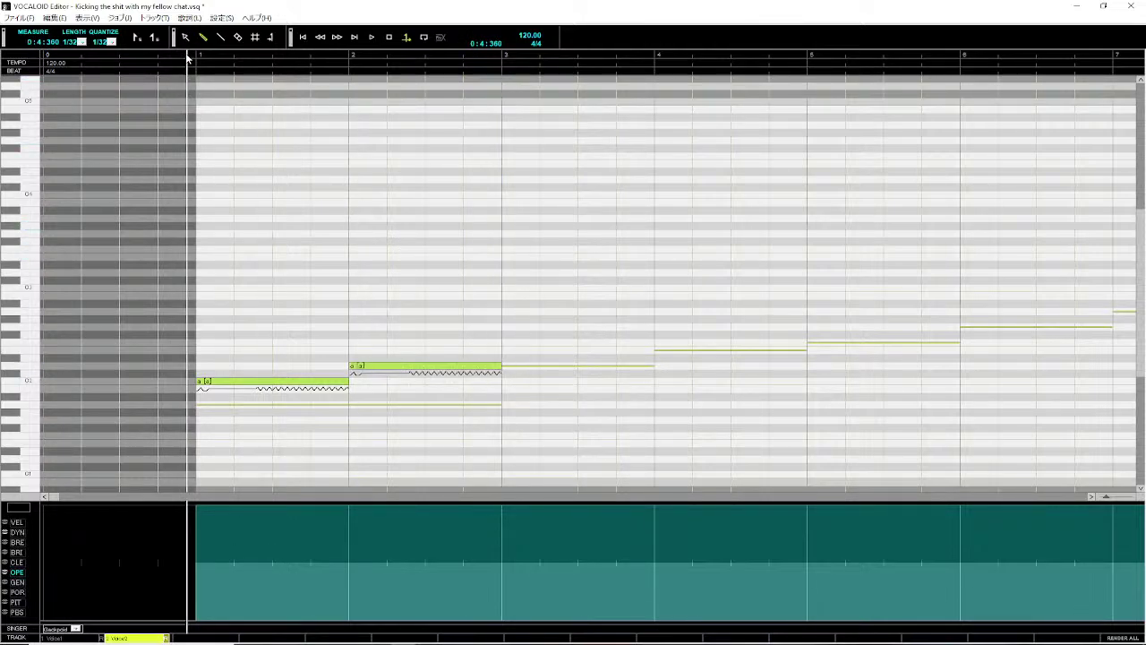
key(space)
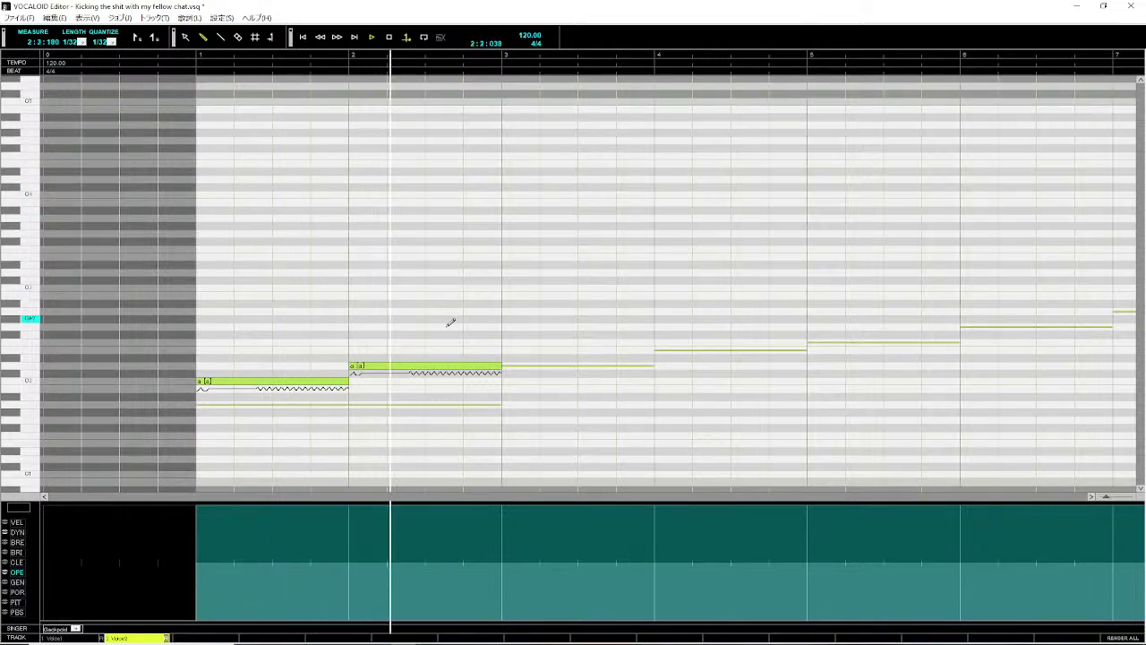
- Change the lyric of the measure 2 note to i and replay the track from beat 4 of measure 0
double_click(360, 368)
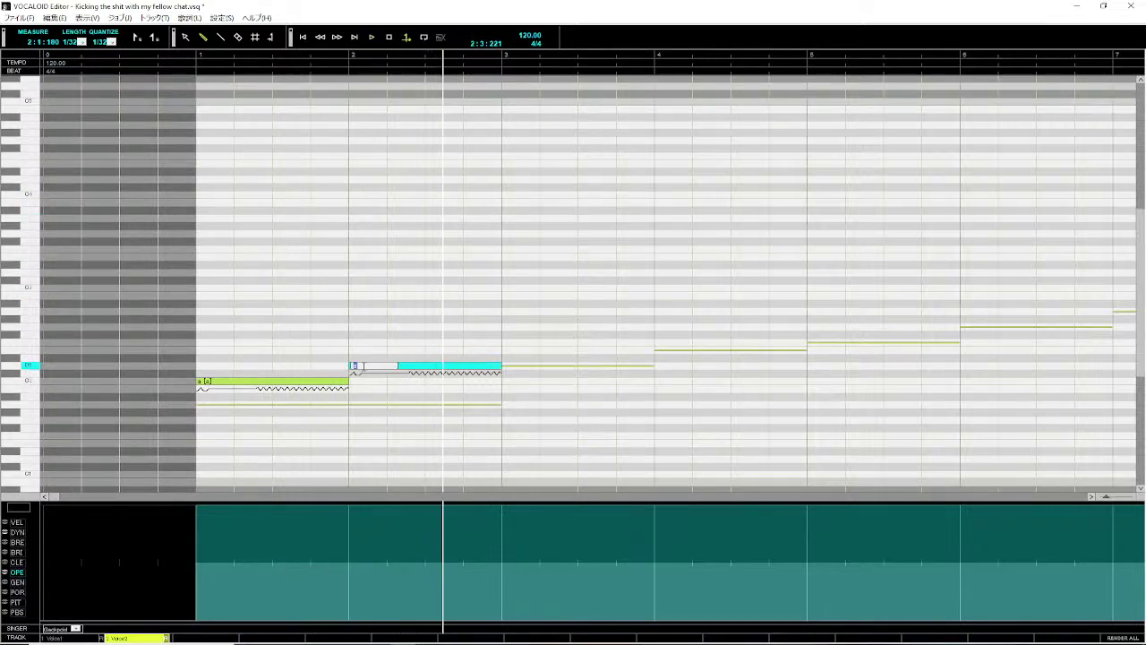
text(i)
key(Return)
click(174, 57)
key(space)
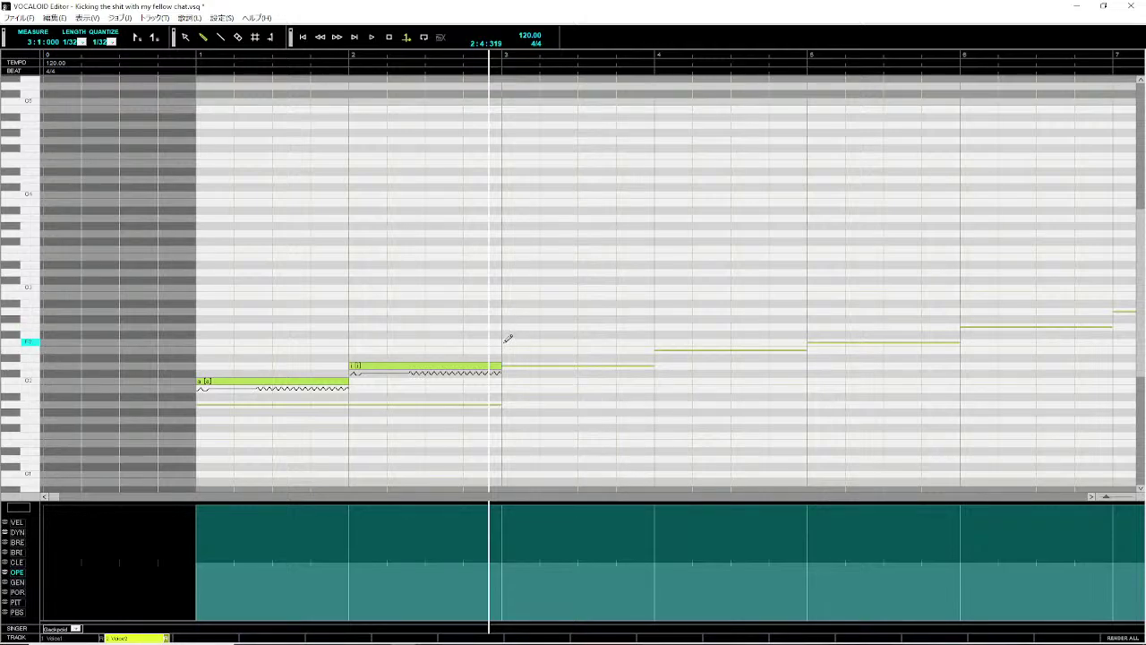
- Add an F2 note filling measure 3 and an A1 note with the lyric i filling measure 4
mouse_move(508, 337)
mouse_down()
mouse_move(683, 337)
mouse_move(654, 345)
mouse_up()
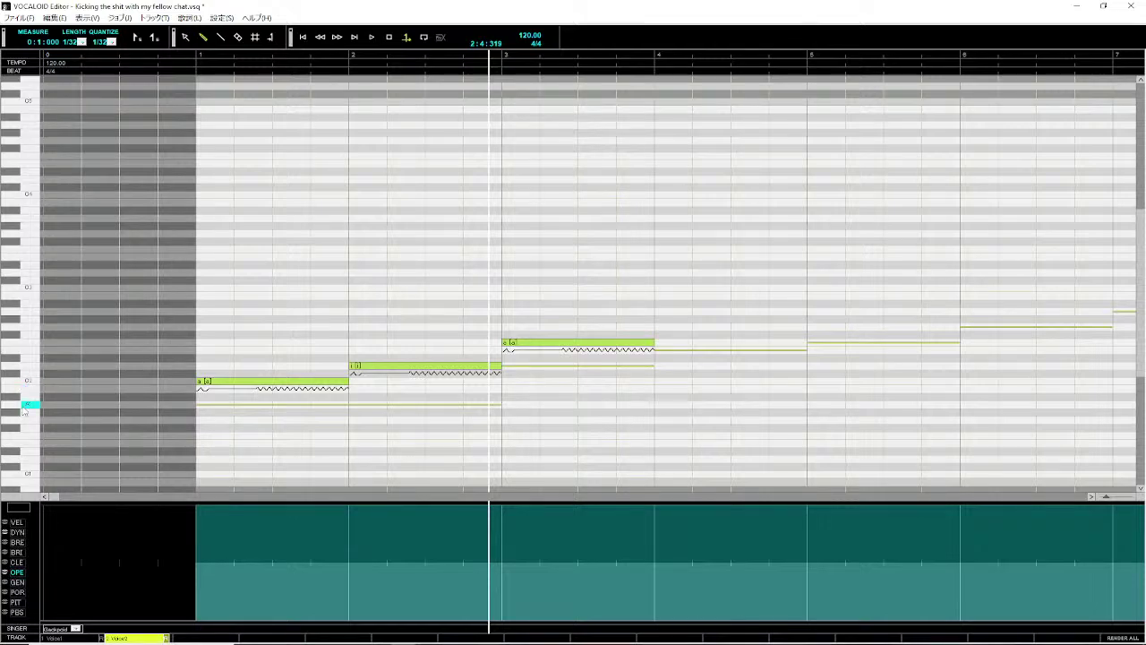
drag(658, 407, 809, 410)
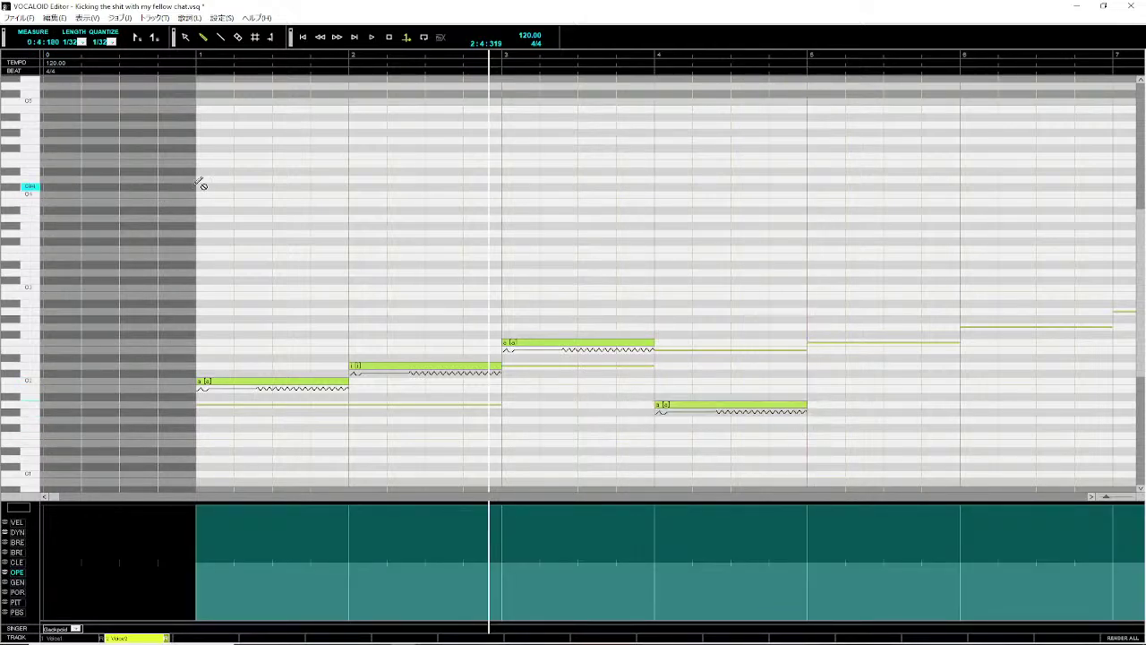
double_click(665, 408)
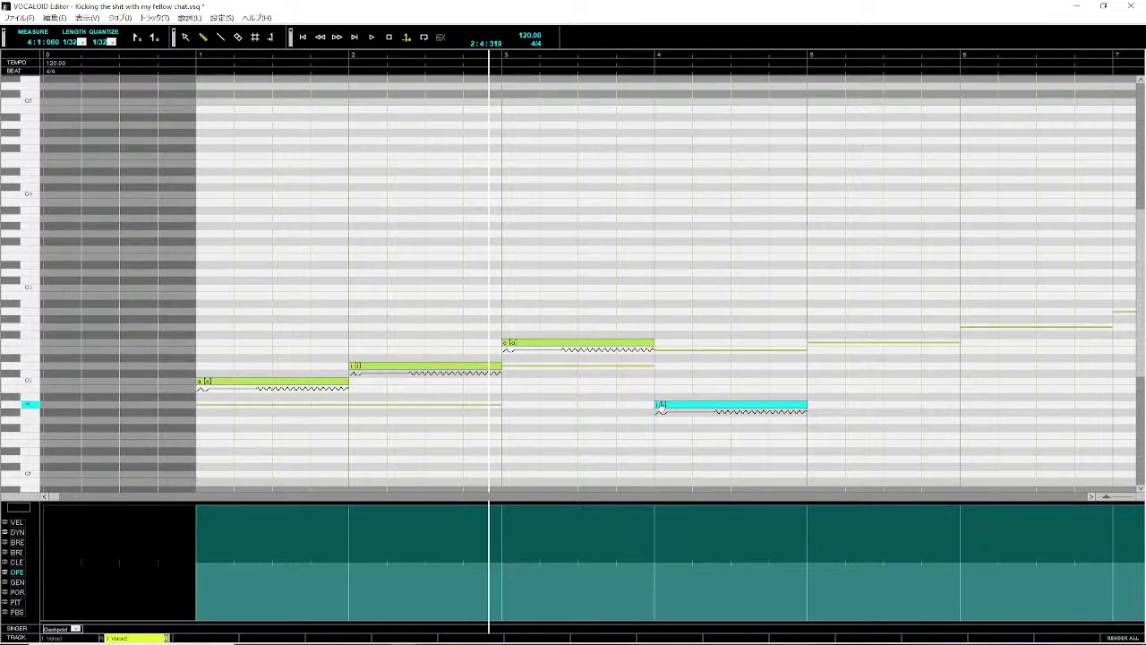
- Play the four notes of the second track from beat 4 of measure 0, stopping at the end of measure 4
click(177, 55)
key(space)
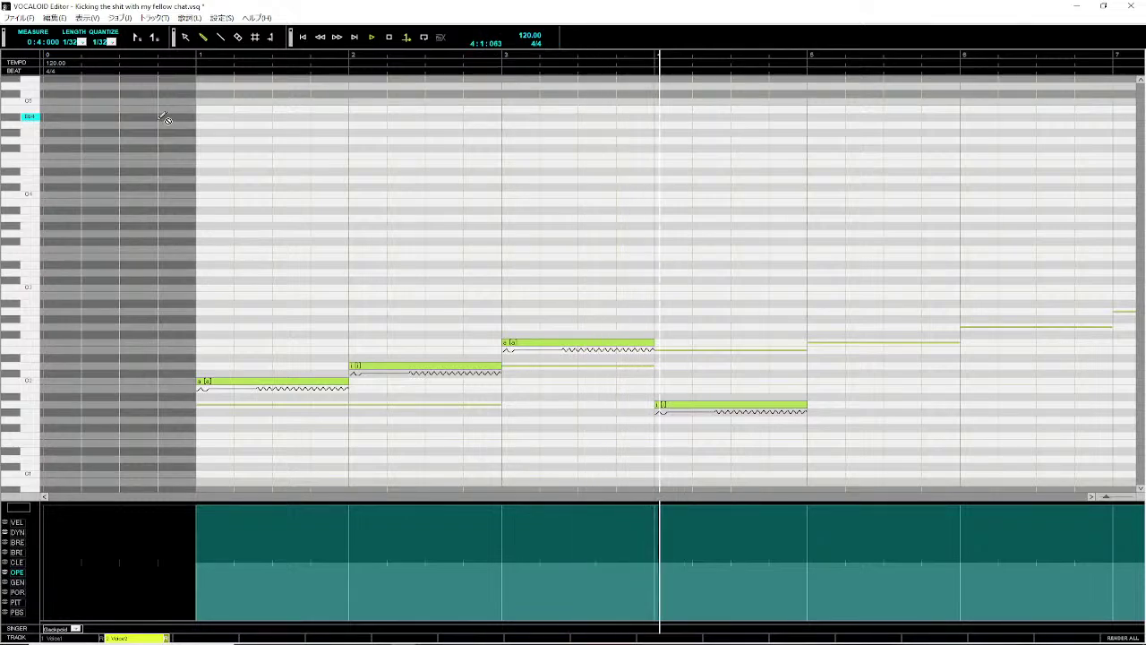
key(space)
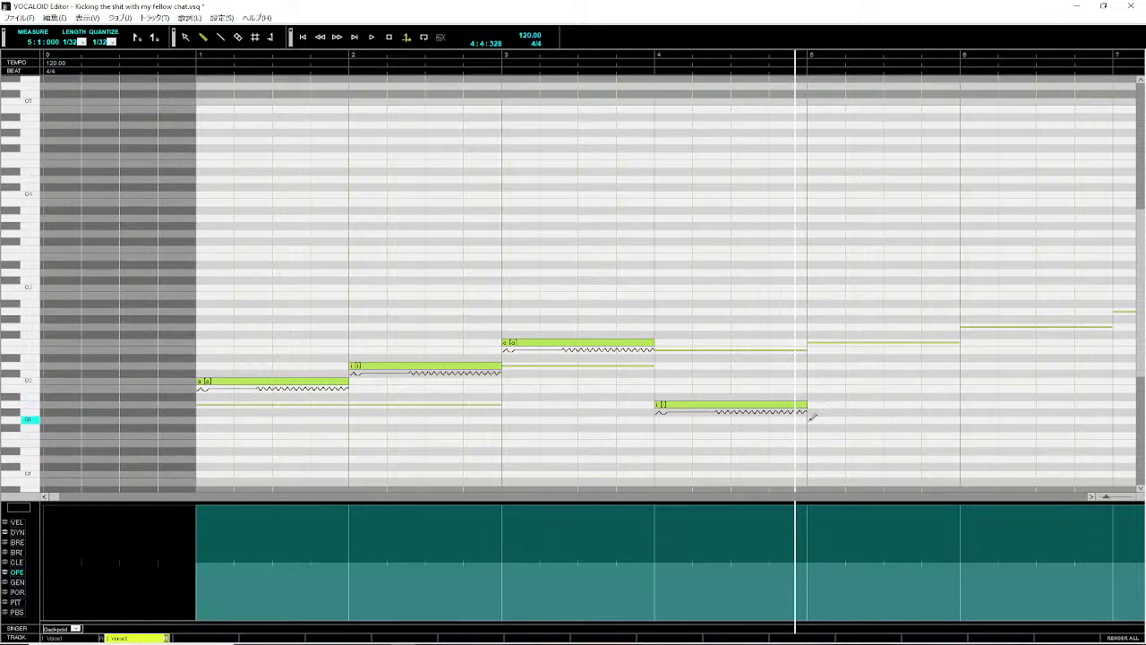
- Add a G1 note filling measure 5 and an A1 note filling measure 6, and play the track from beat 4 of measure 0
drag(809, 420, 960, 420)
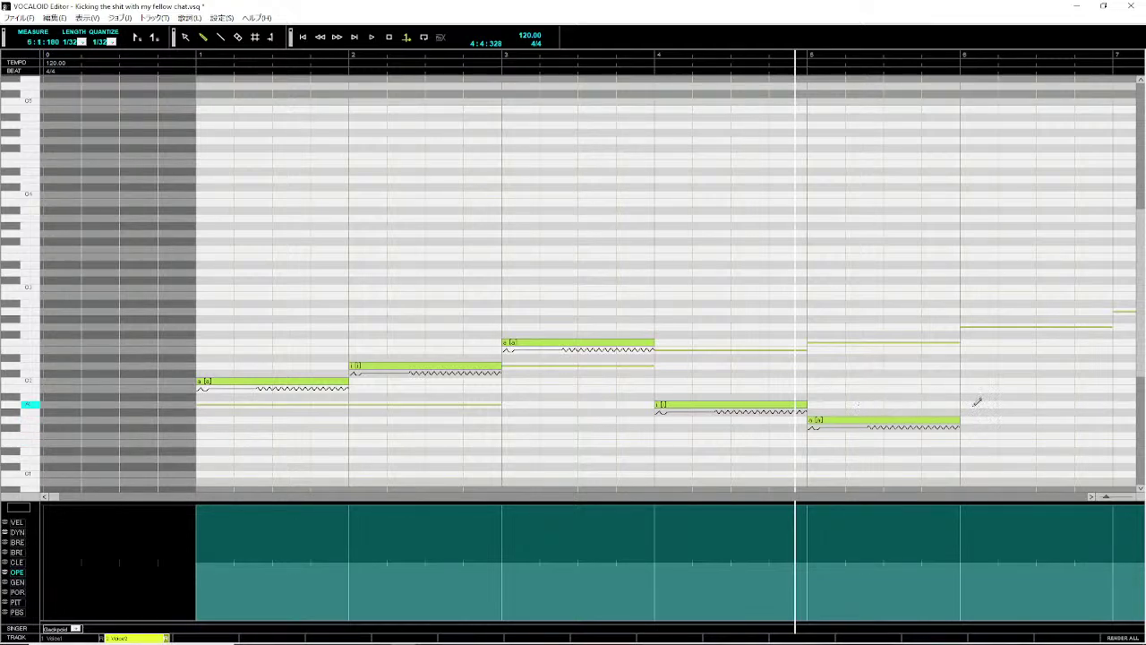
mouse_move(966, 404)
mouse_down()
mouse_move(1135, 421)
mouse_move(1054, 402)
mouse_move(1062, 410)
mouse_up()
click(1048, 409)
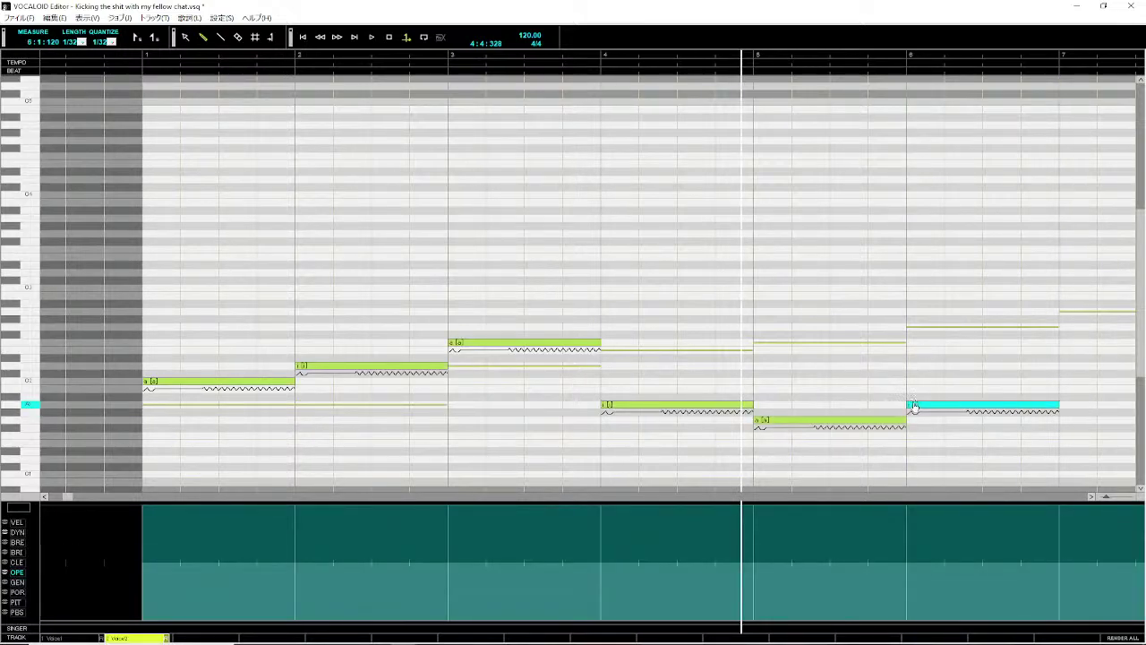
click(124, 56)
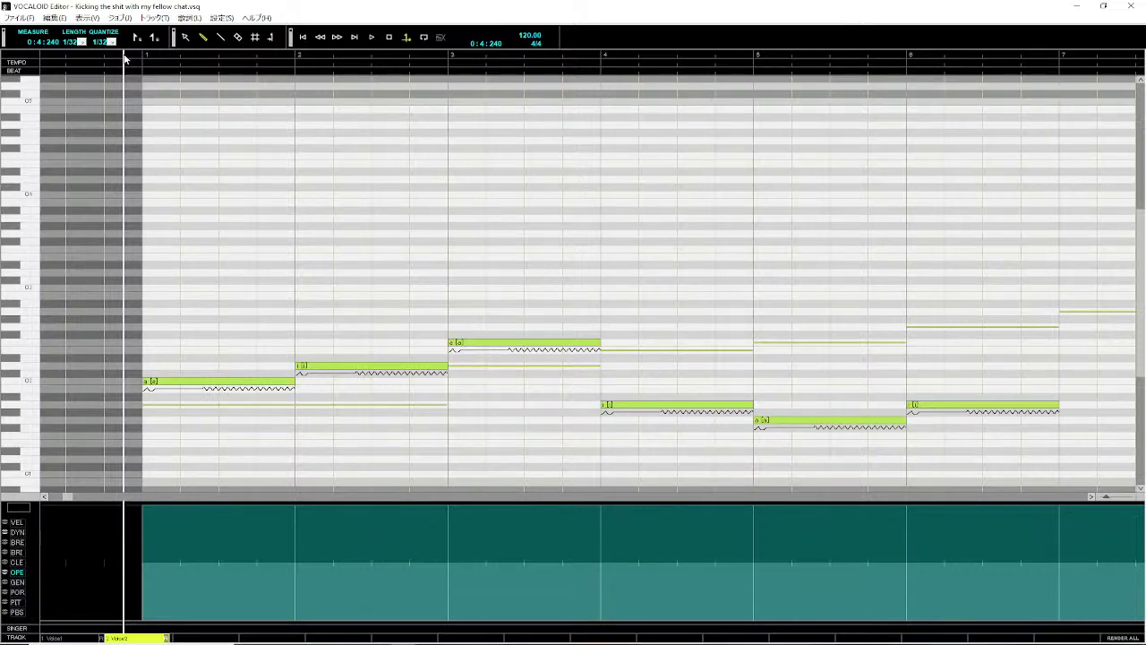
key(space)
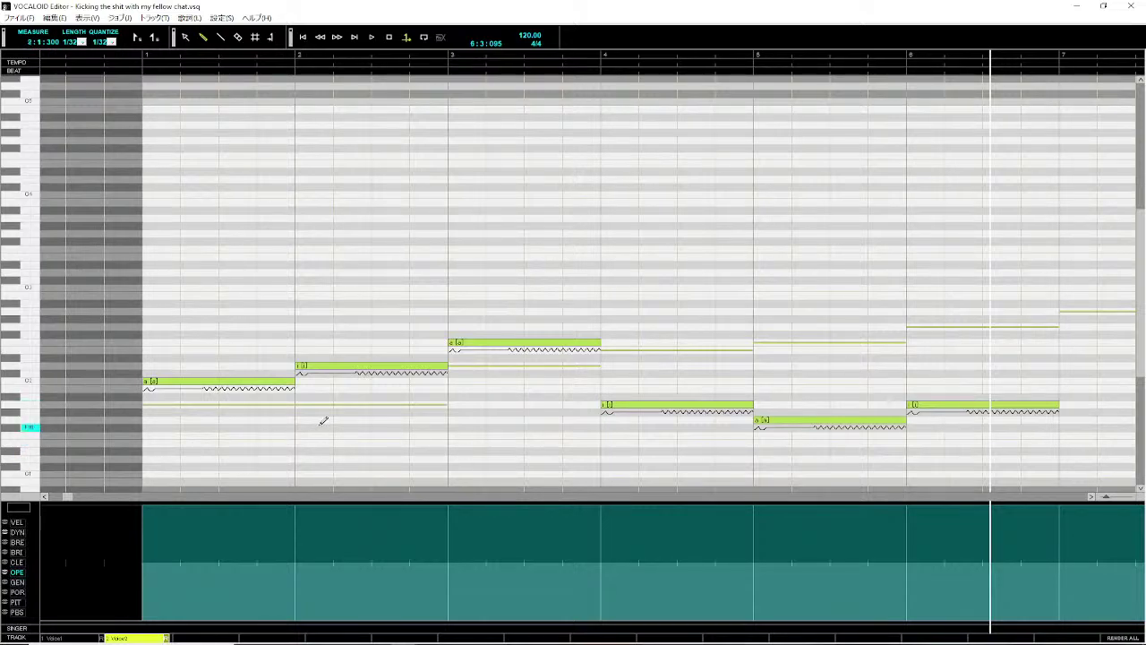
- Switch to the first track and synthesize all tracks
click(89, 639)
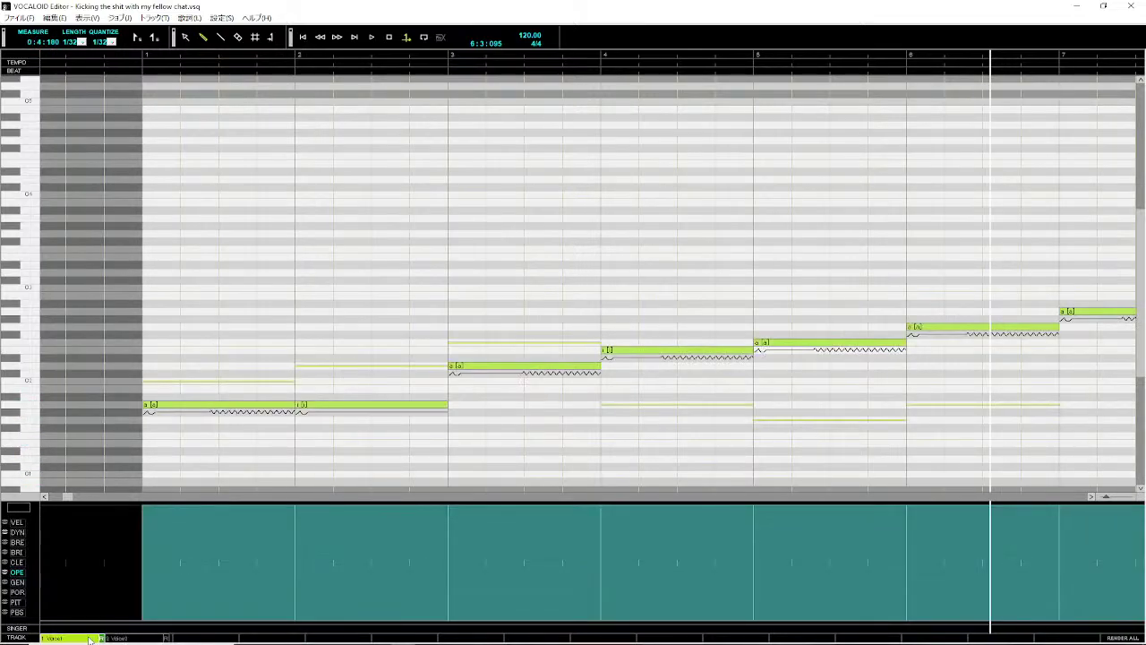
right_click(89, 638)
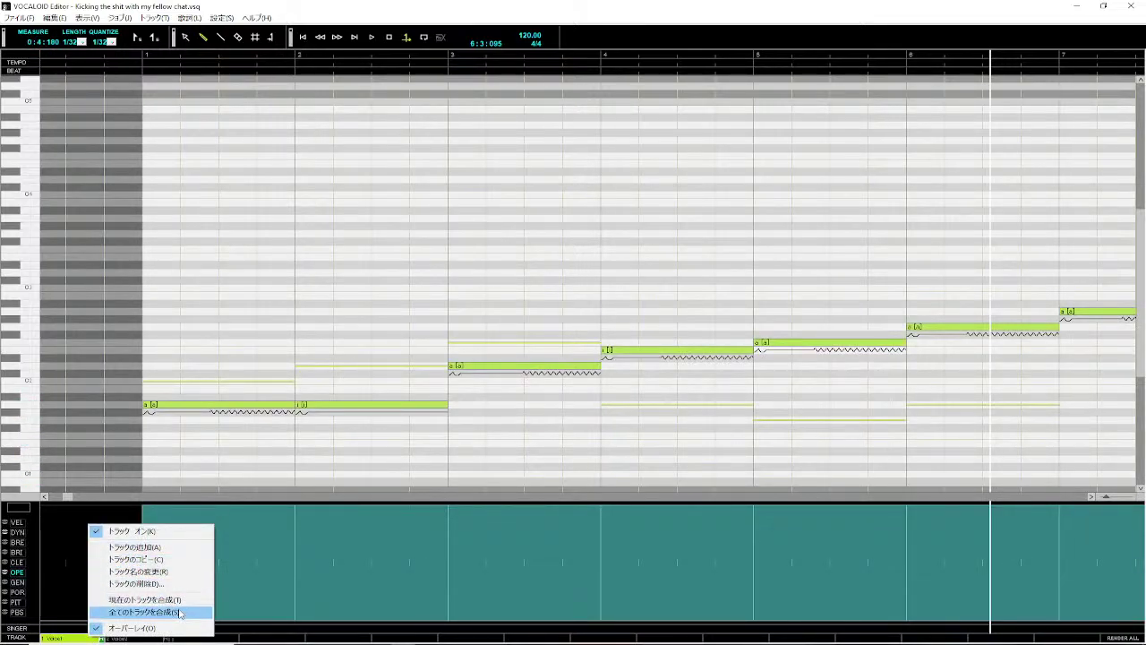
click(148, 612)
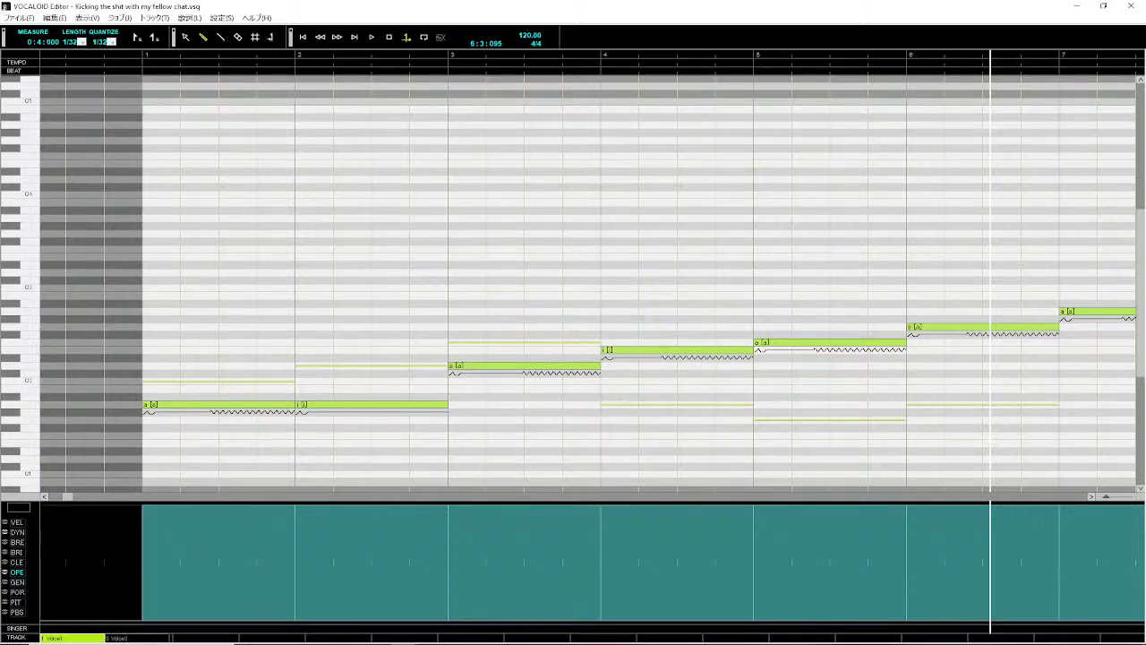
right_click(48, 640)
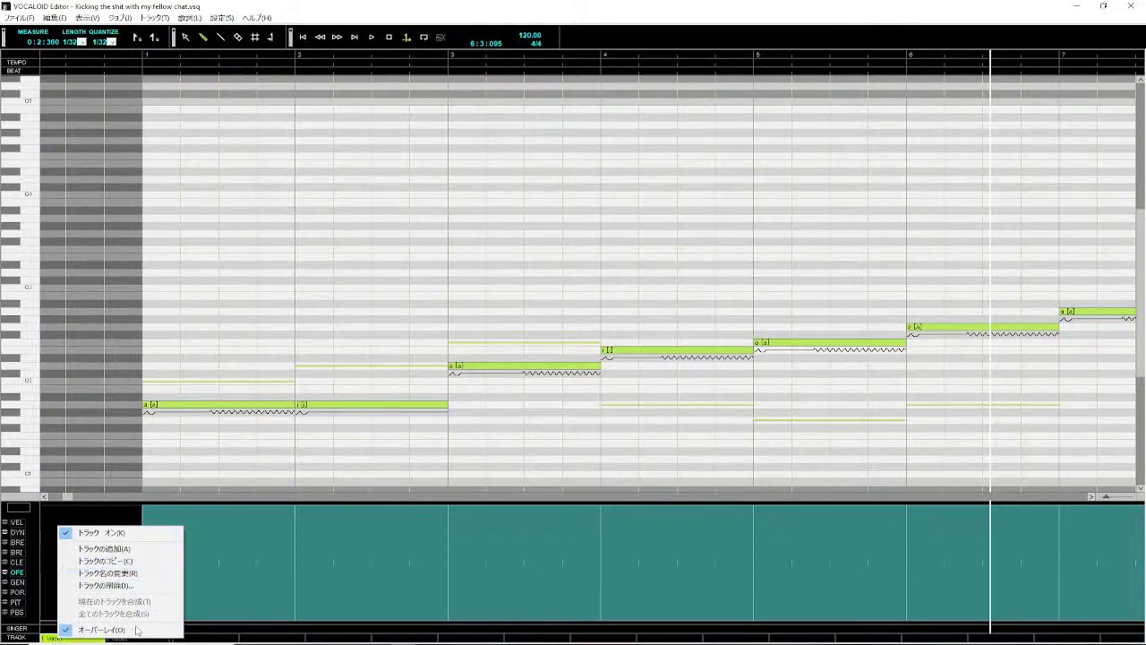
click(66, 504)
- Show the mixer, placed clear of the measure ruler, and solo track 1
drag(65, 496, 54, 496)
click(83, 17)
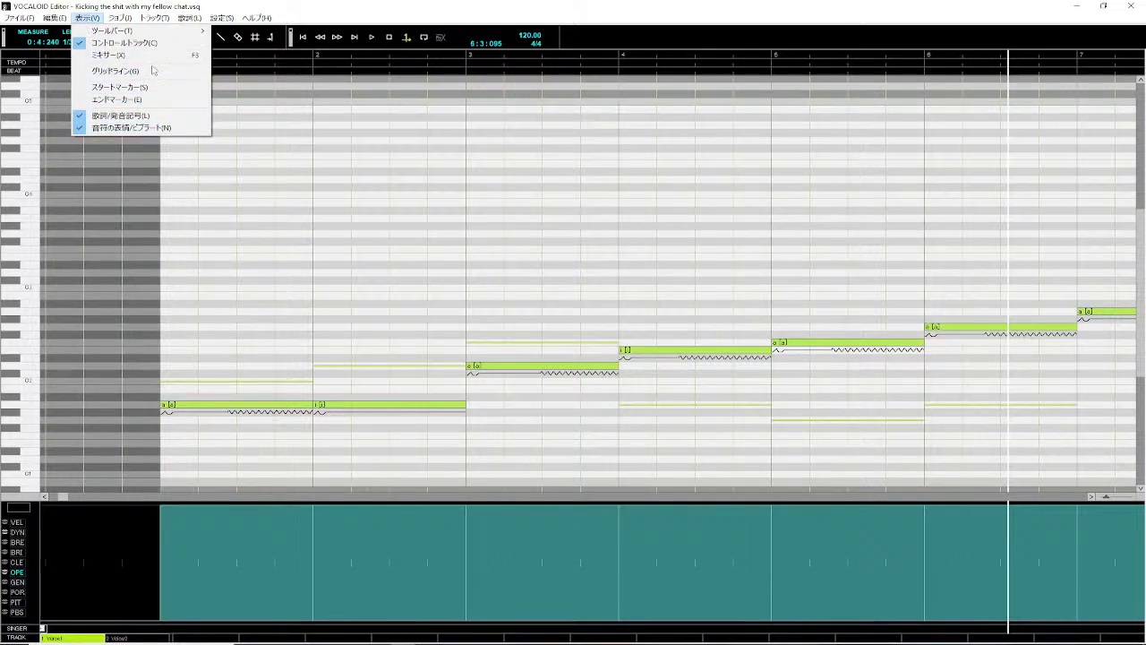
click(134, 55)
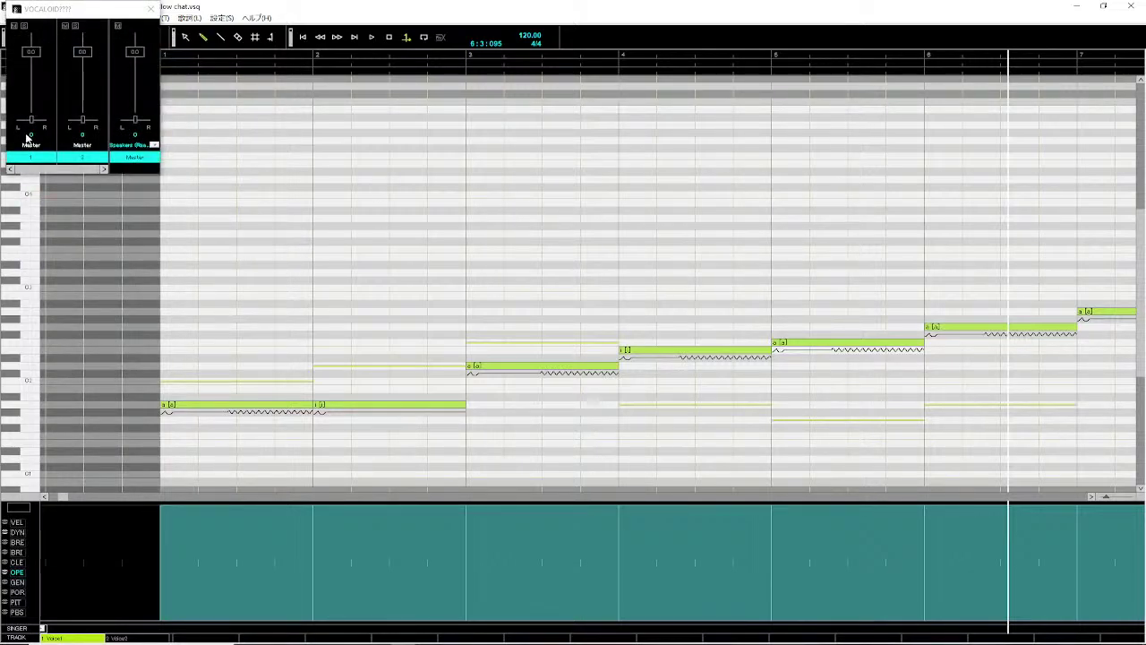
click(24, 27)
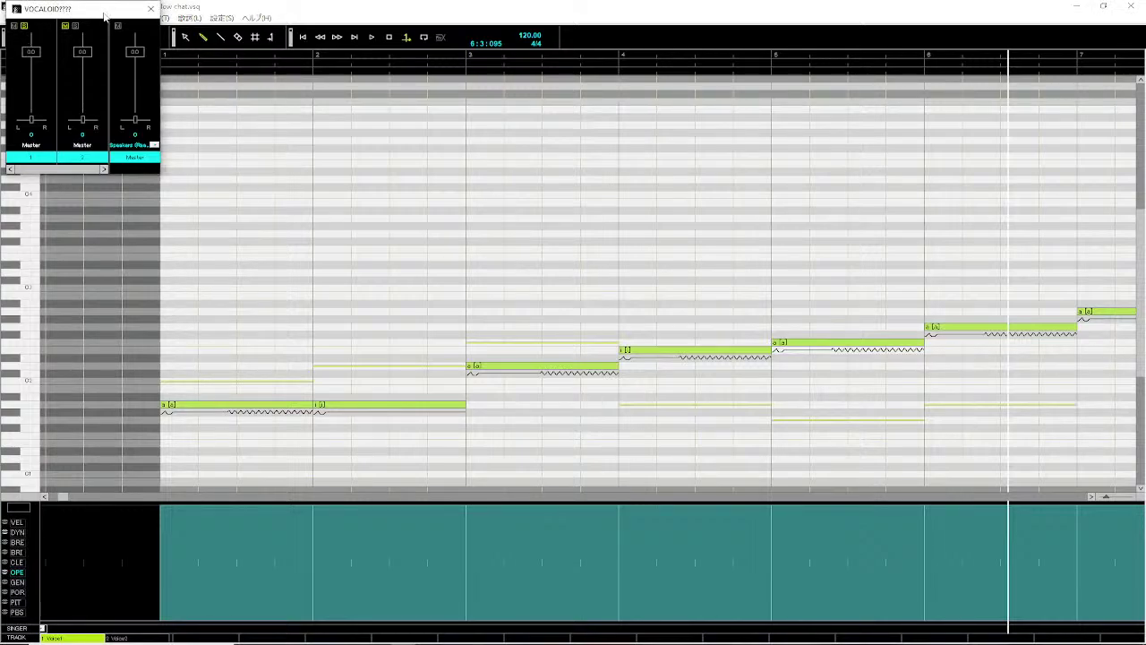
drag(105, 9, 129, 265)
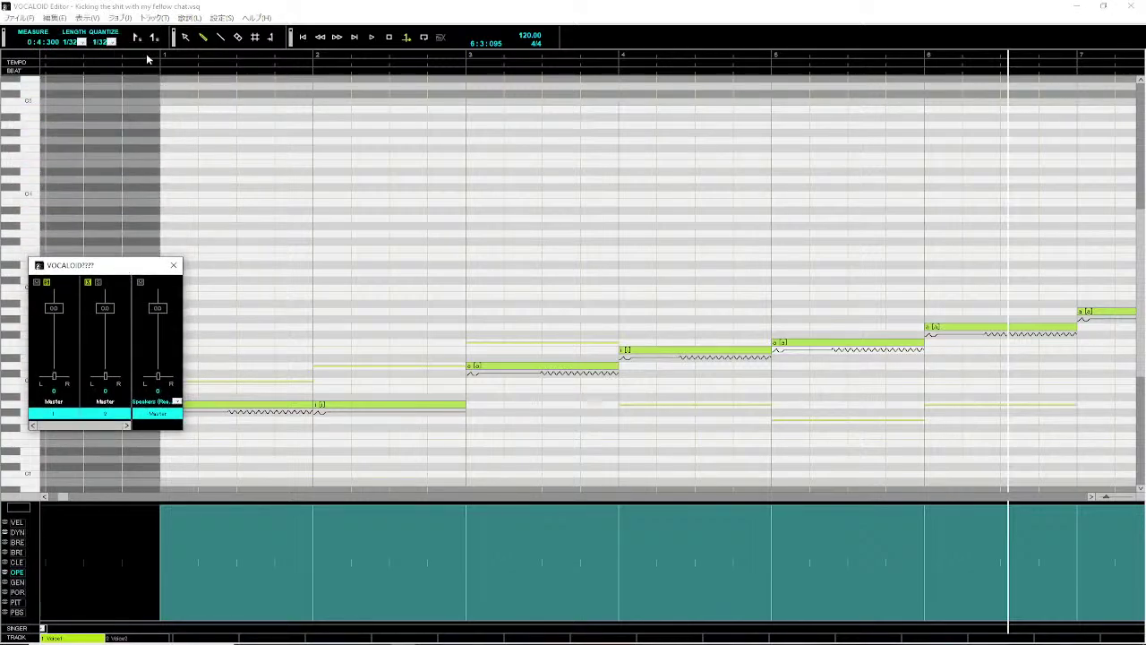
- Play the soloed first track from beat 4 of measure 0, stopping in measure 7, and close the mixer
click(155, 62)
key(space)
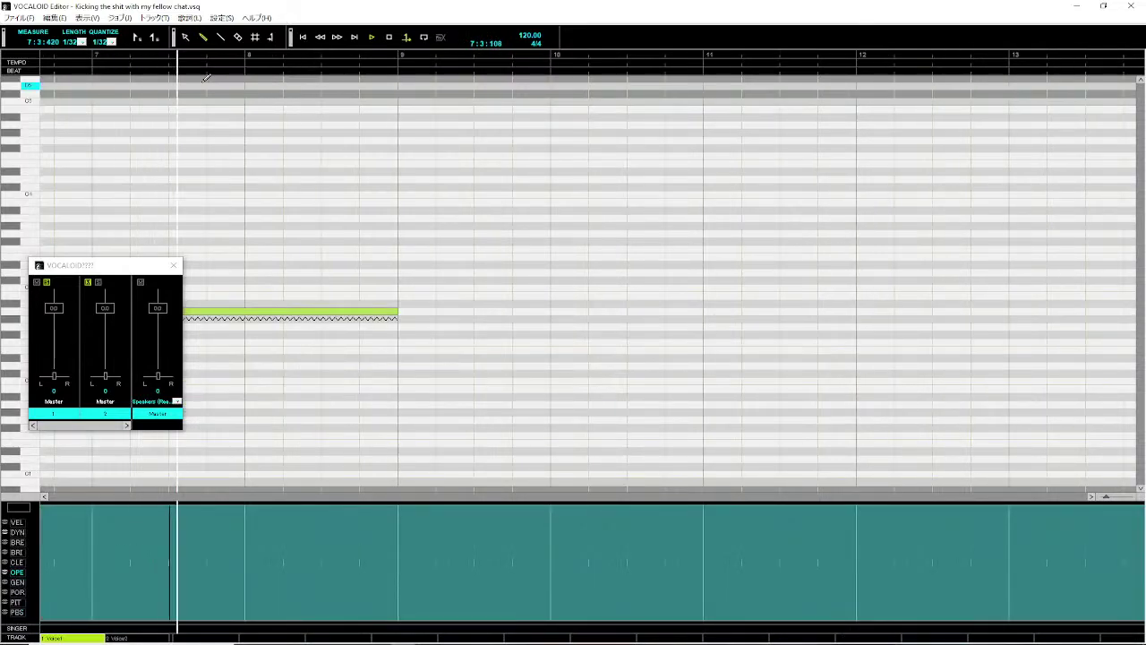
key(space)
click(174, 266)
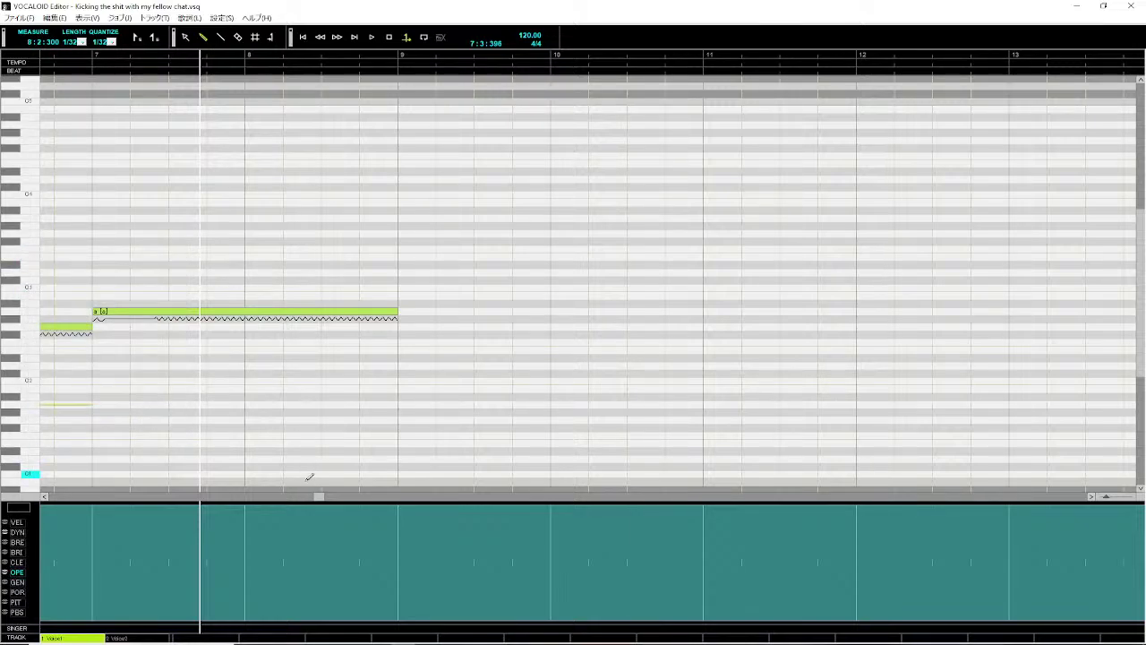
- Change the lyric of the first track's note in measure 6
drag(321, 498, 120, 517)
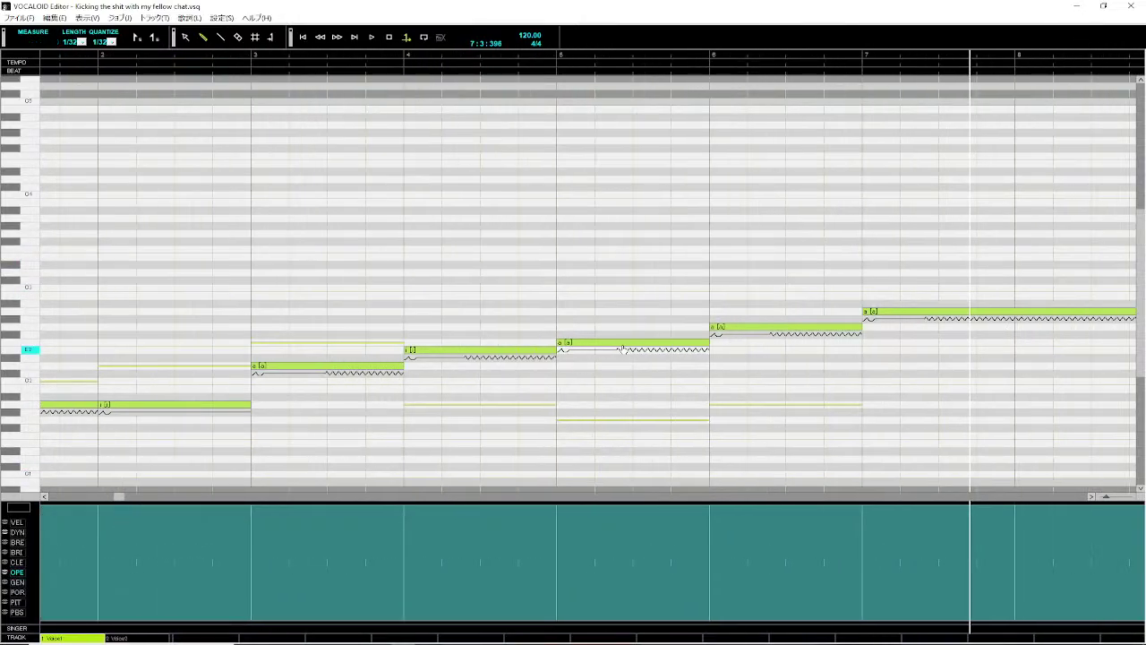
click(725, 329)
double_click(725, 328)
key(BackSpace)
key(Return)
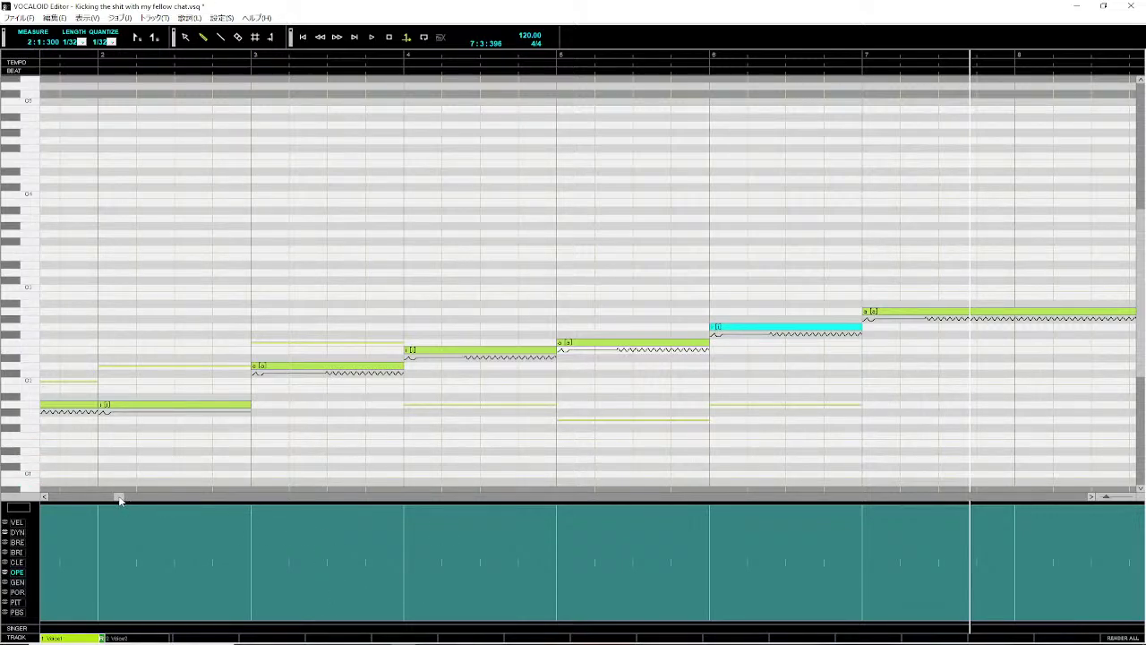
- Turn off track 1's solo in the mixer, close the mixer, and play both tracks from beat 4 of measure 0
drag(120, 498, 63, 504)
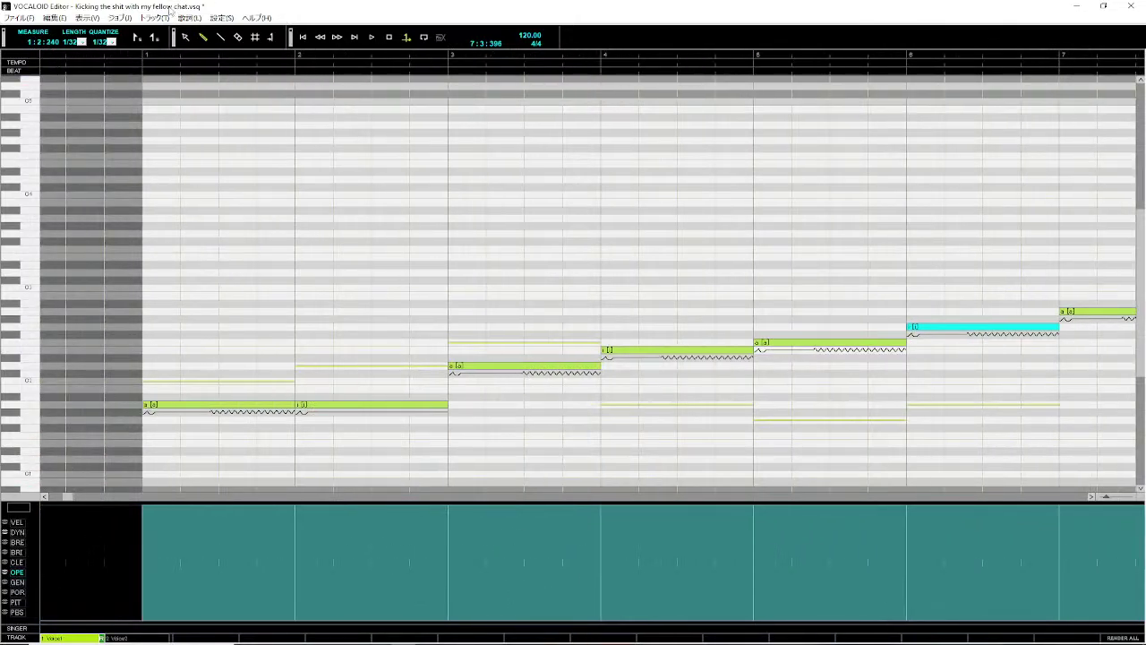
click(134, 56)
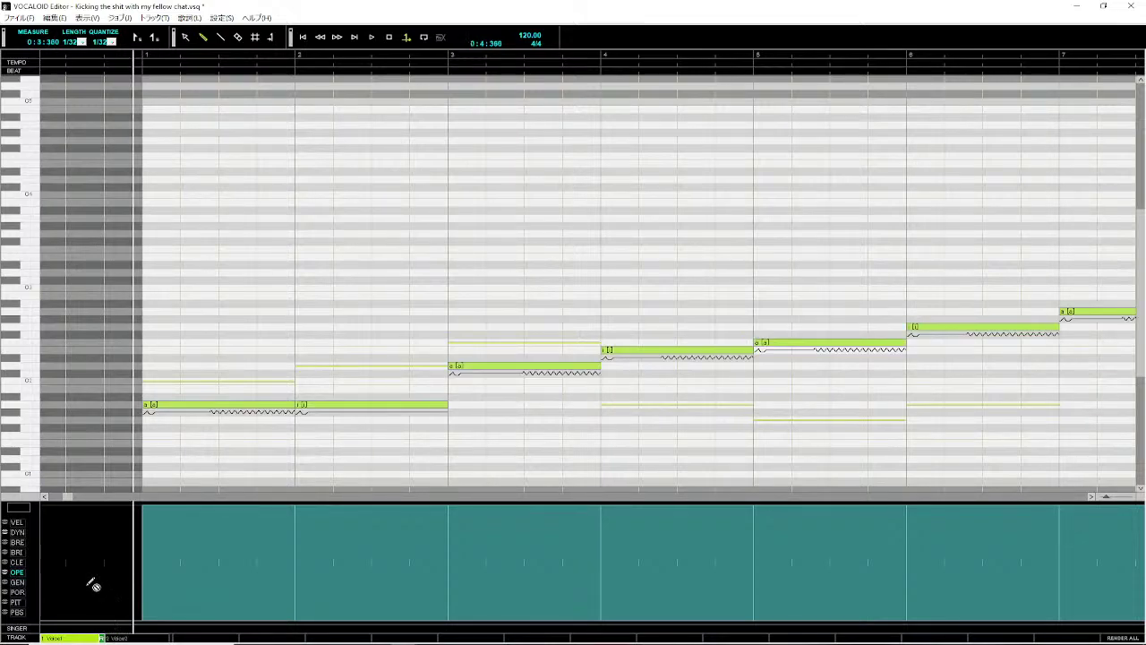
click(87, 18)
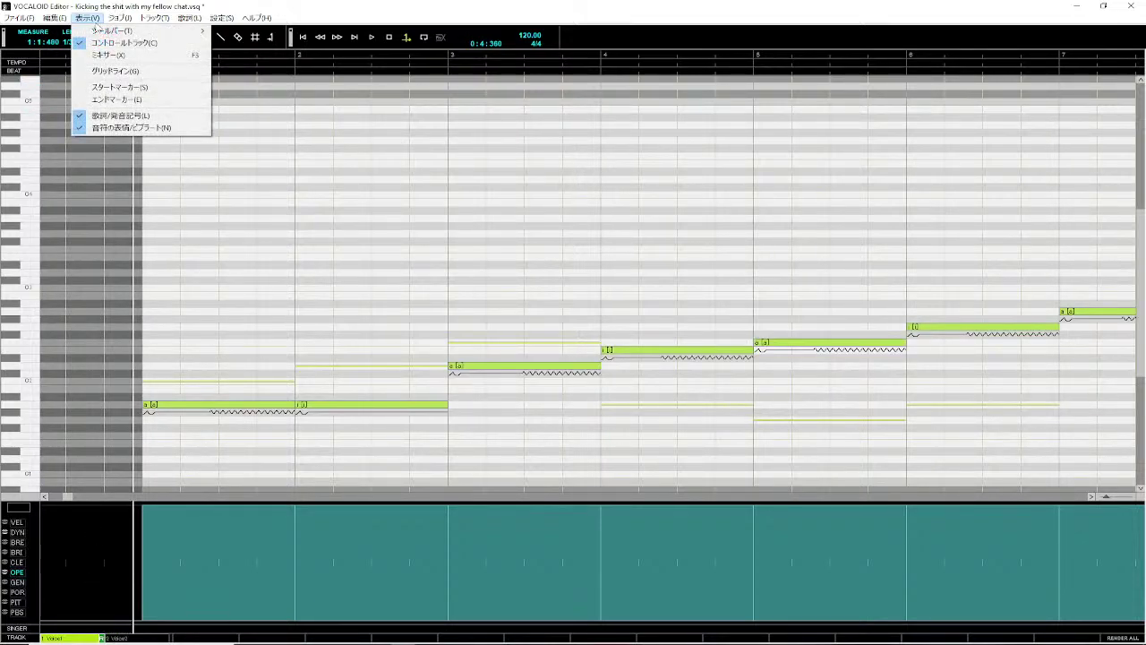
click(109, 55)
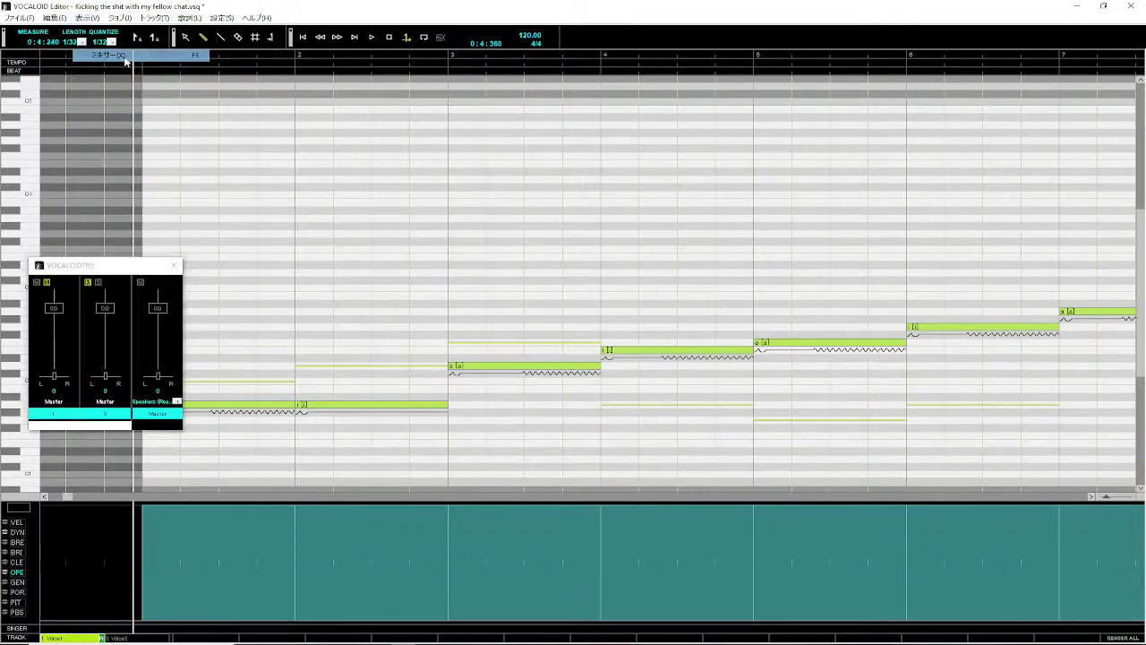
click(44, 284)
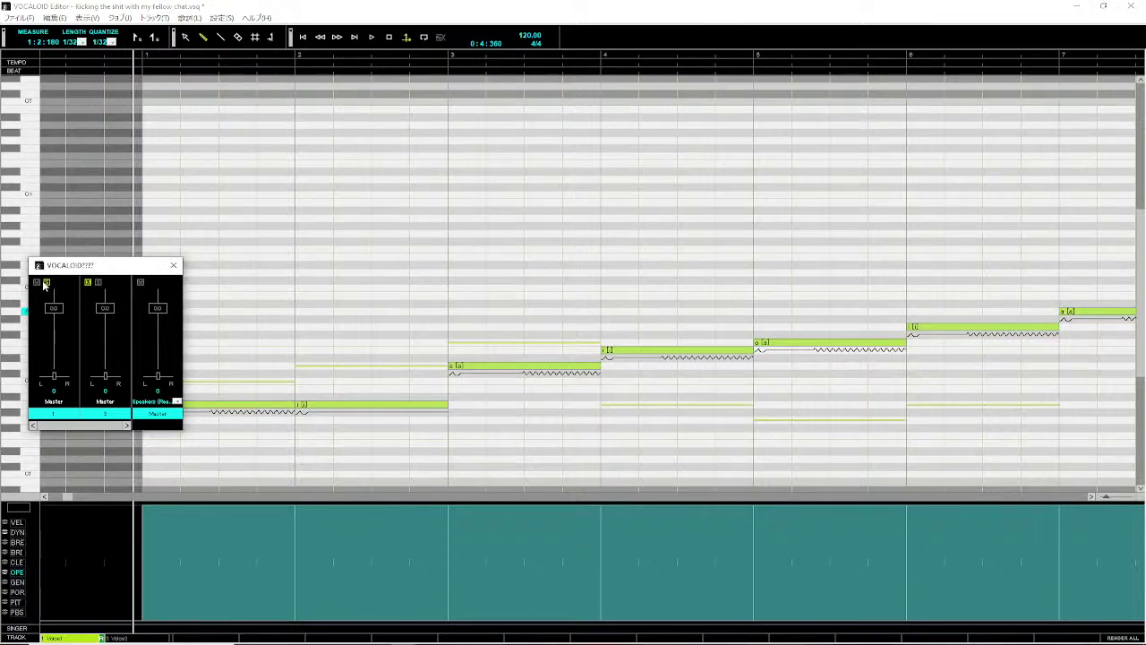
click(173, 265)
key(space)
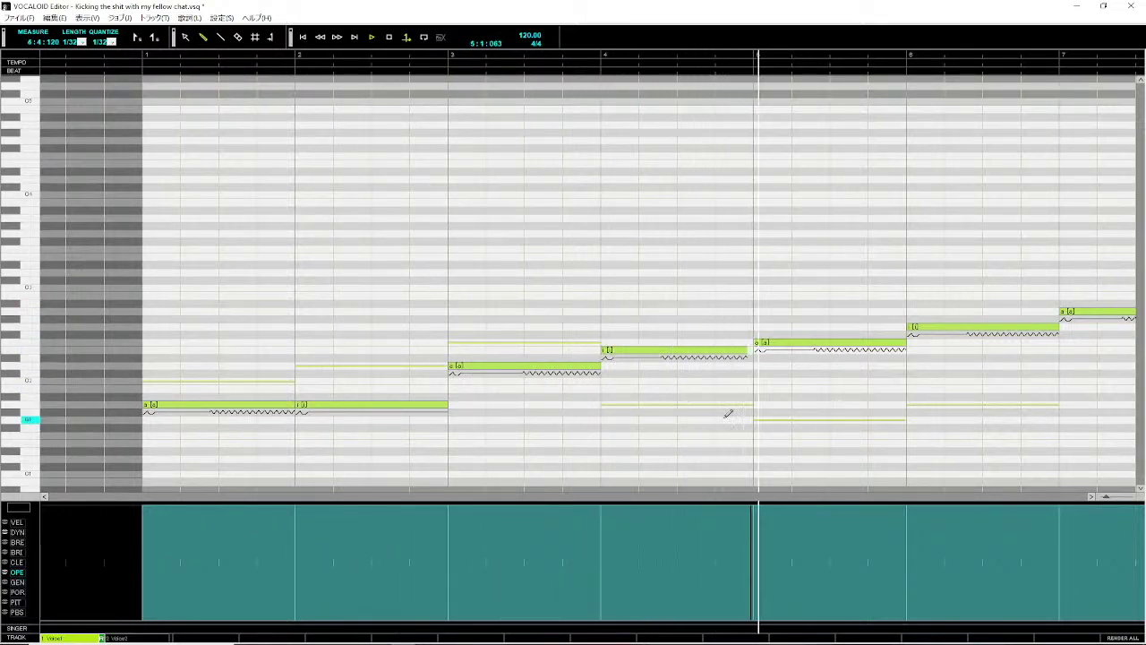
- Switch to the second track and raise its dynamics (DYN) curve to 127 from the start of measure 1
click(136, 637)
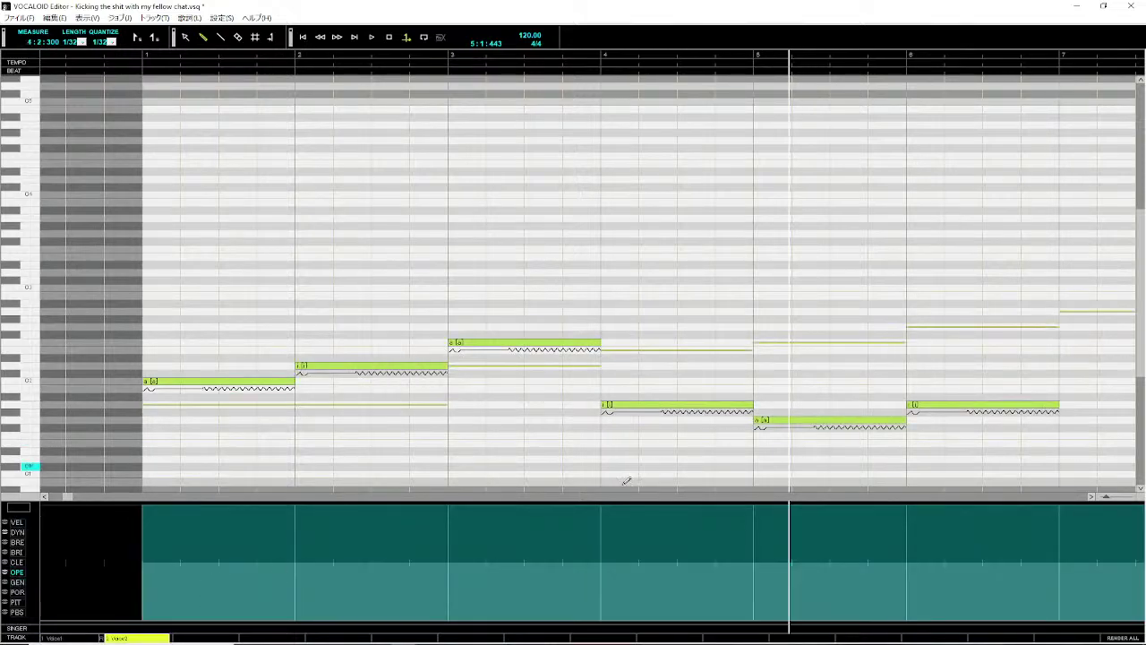
click(25, 533)
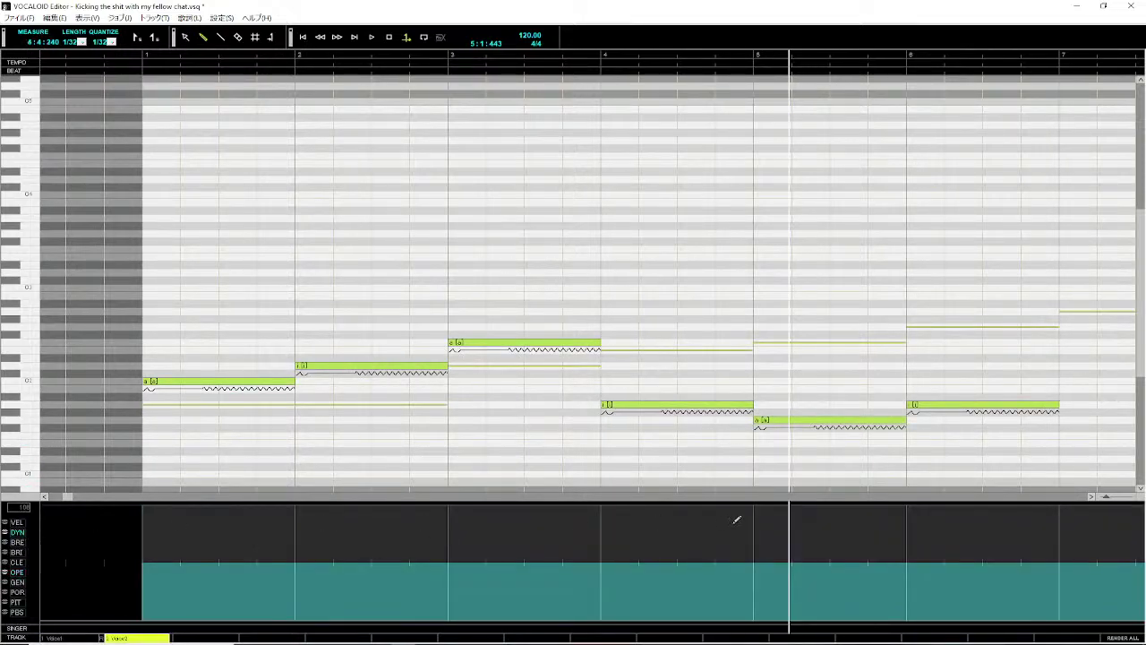
click(150, 499)
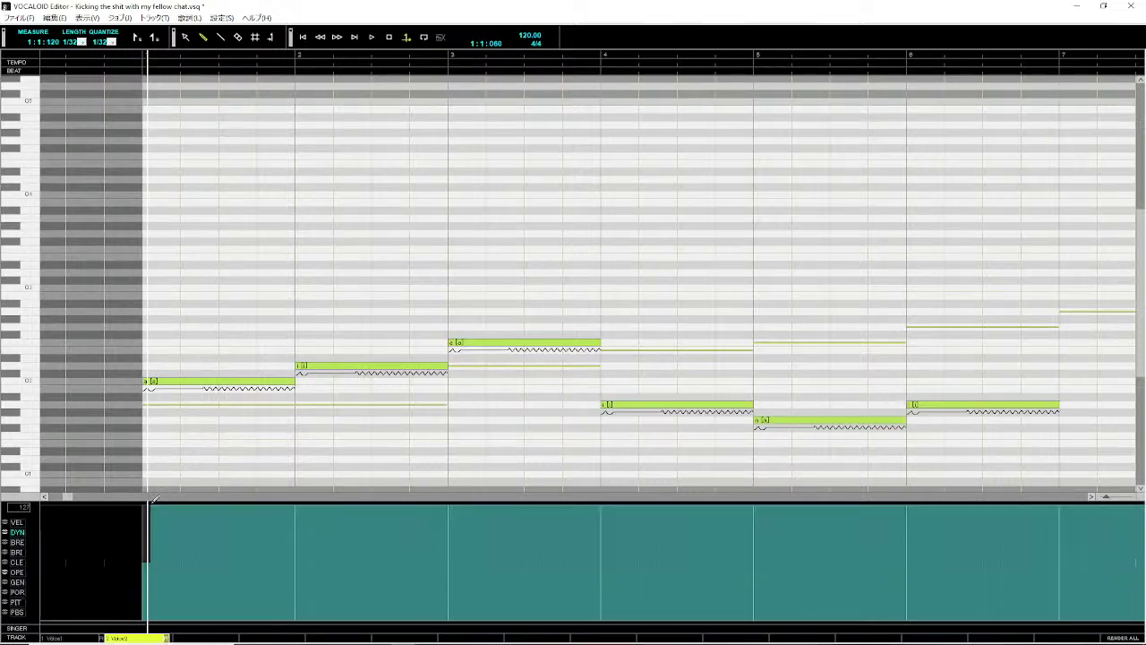
- Play the sequence twice from beat 4 of measure 0, viewing the first track's dynamics before returning to the second track
click(124, 58)
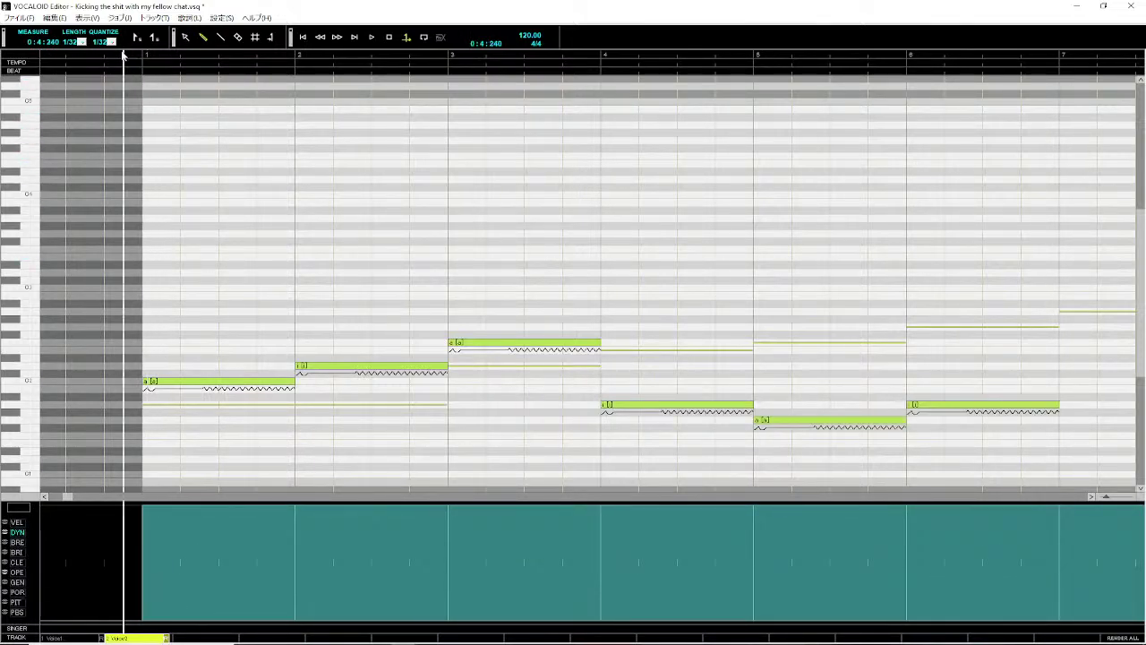
key(space)
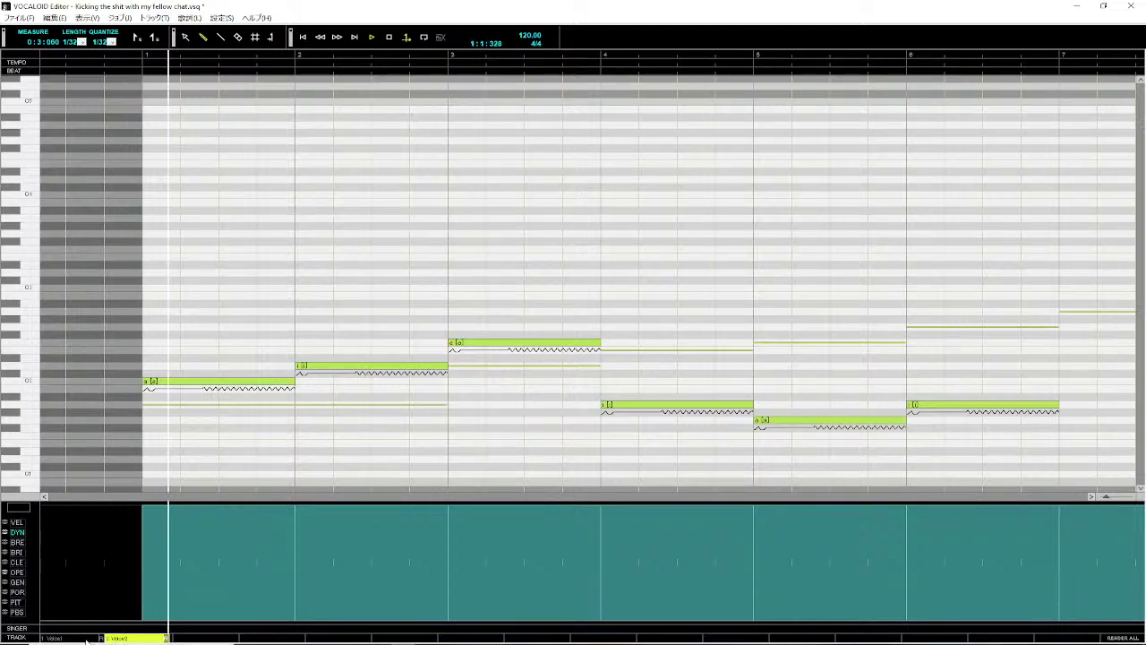
click(94, 638)
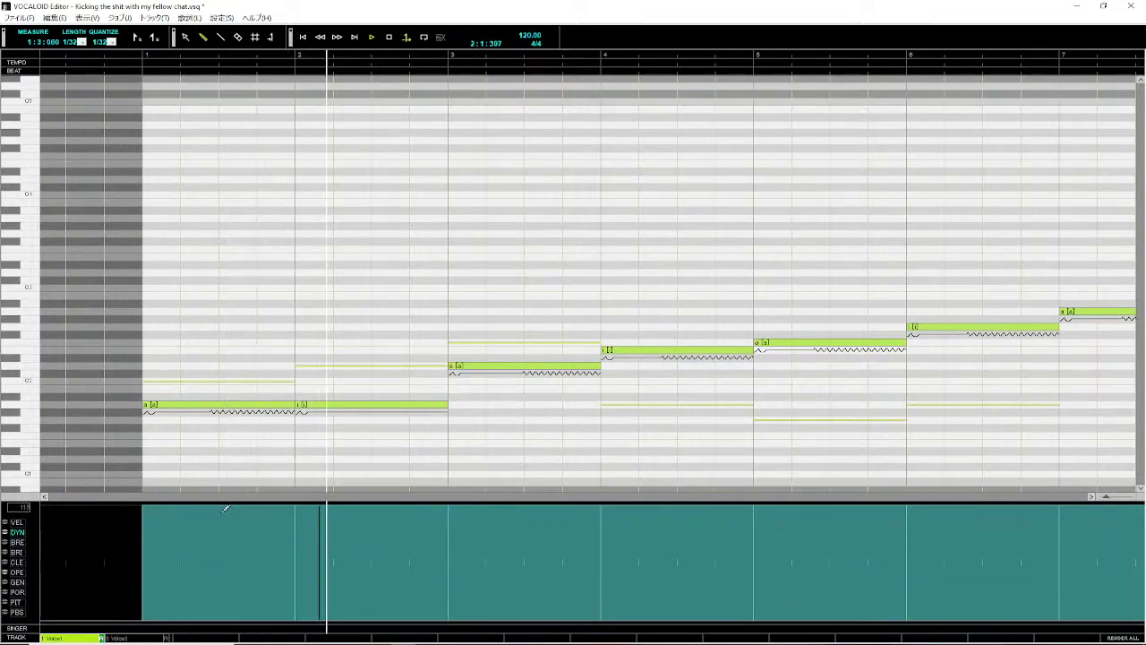
click(161, 638)
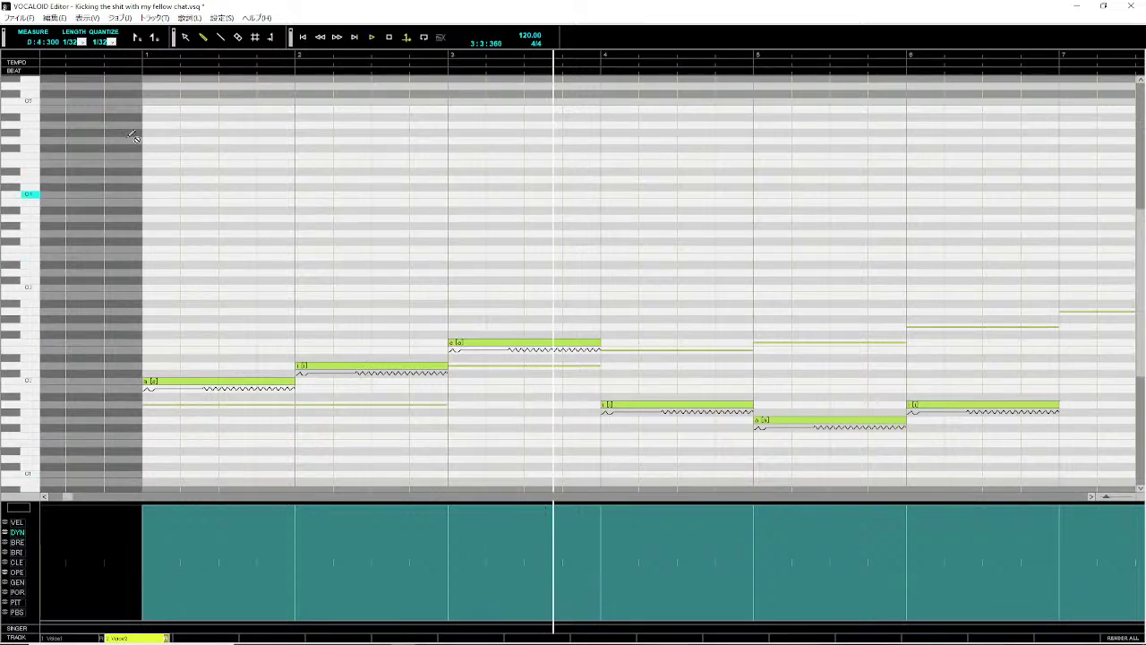
click(137, 57)
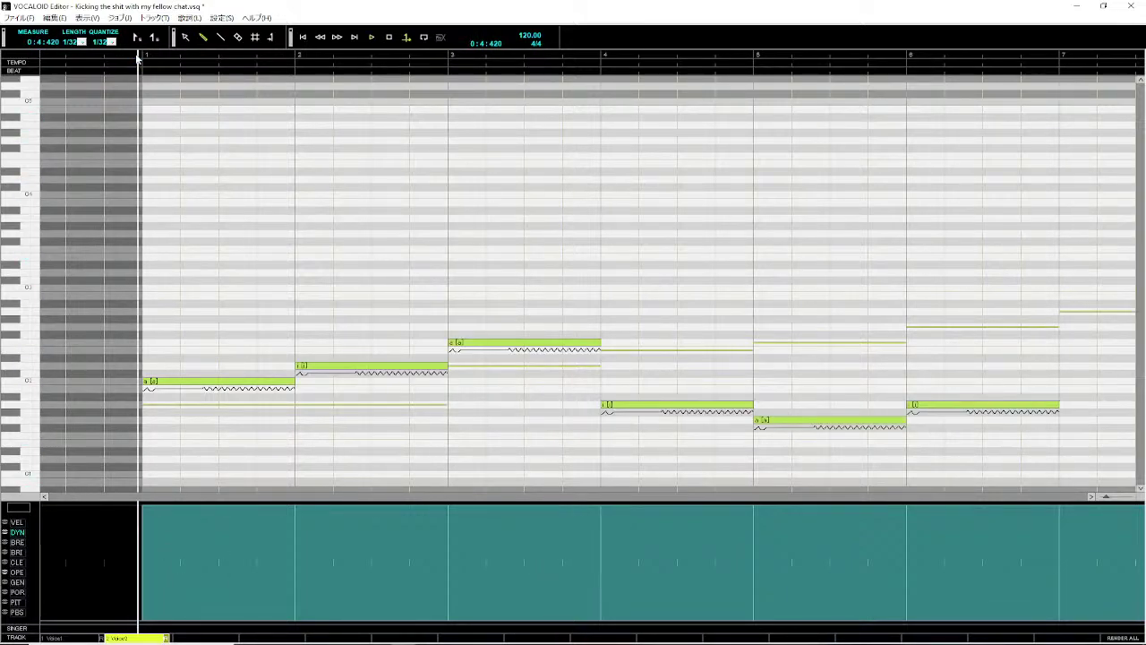
key(space)
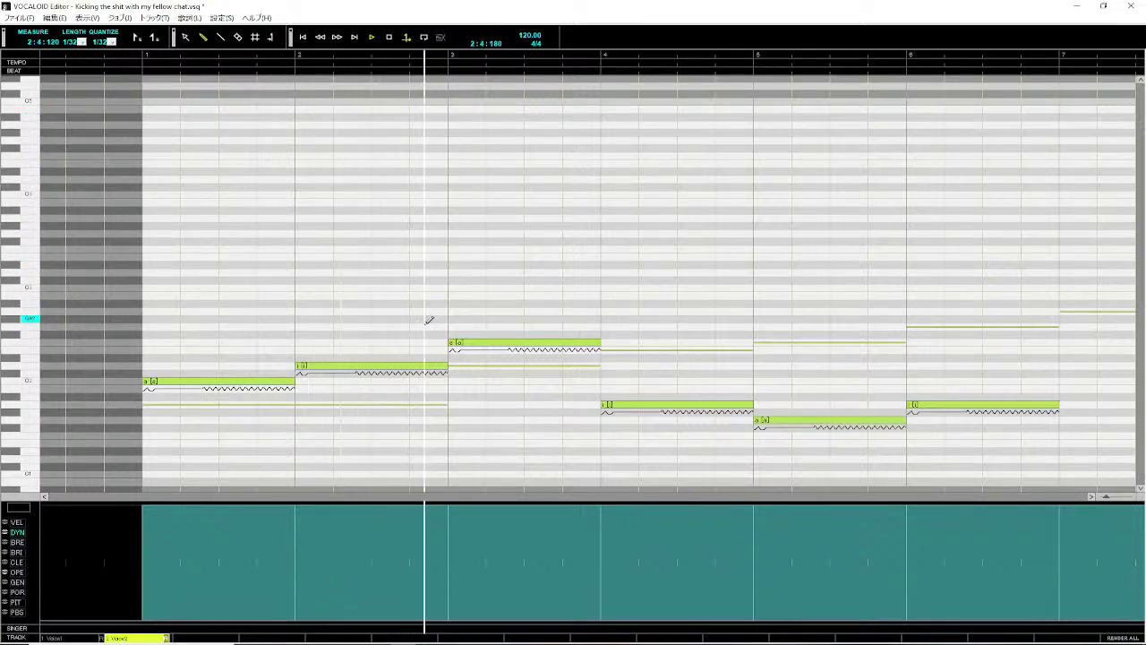
- Raise the second track's note in measure 3 to G2 and play the sequence from the start of measure 1
click(30, 326)
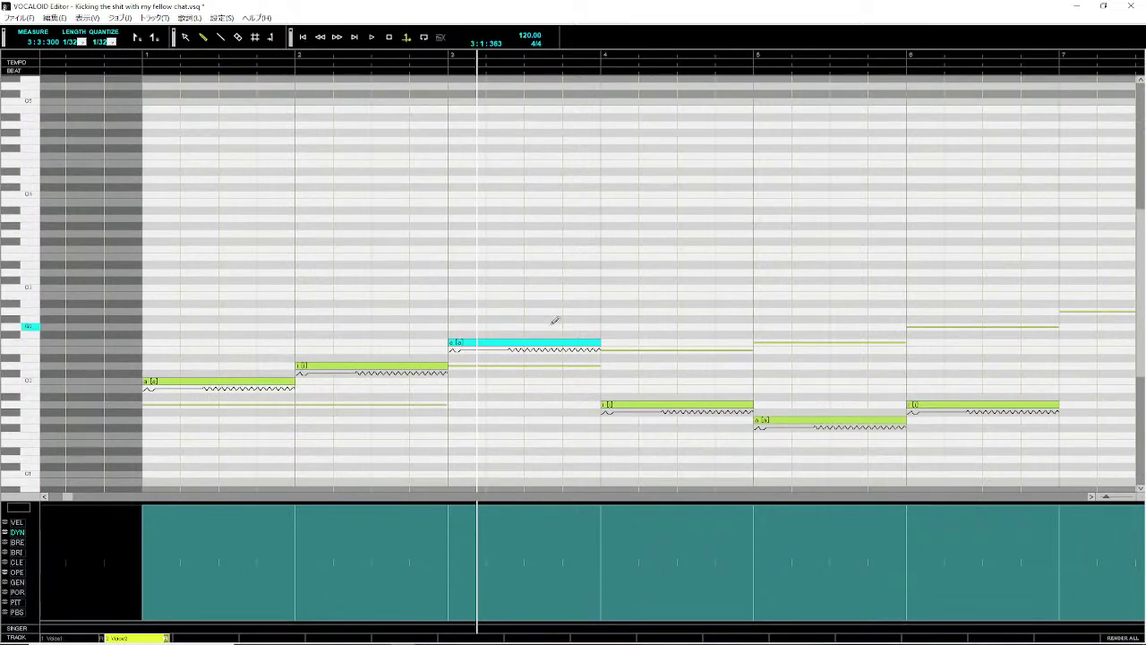
drag(538, 342, 537, 329)
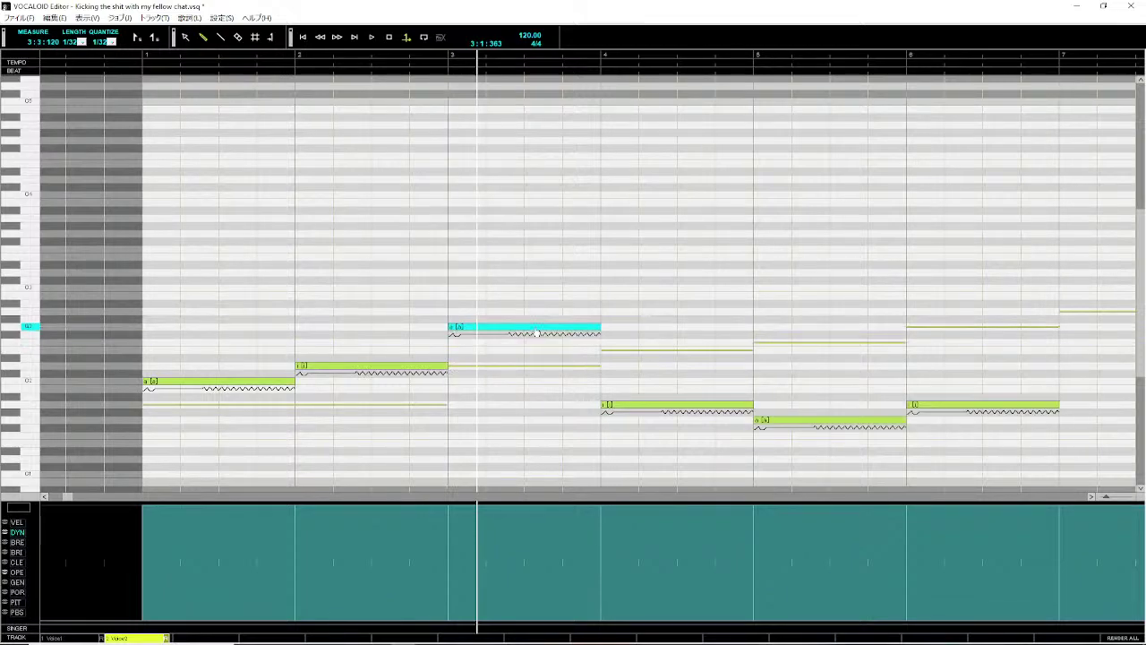
click(145, 57)
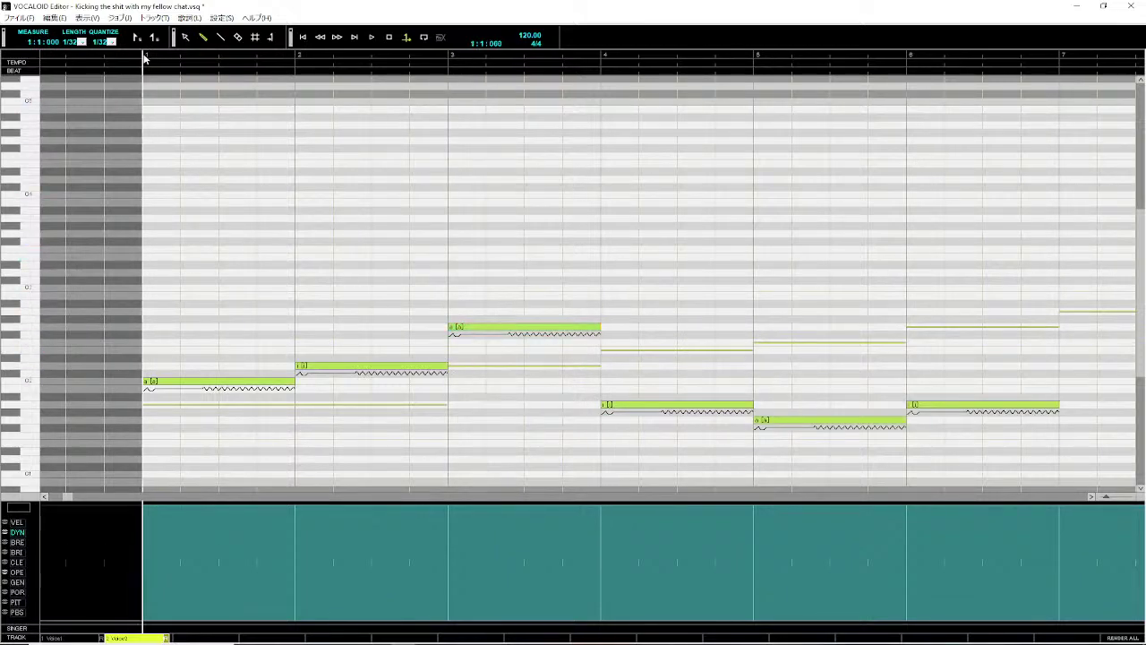
key(space)
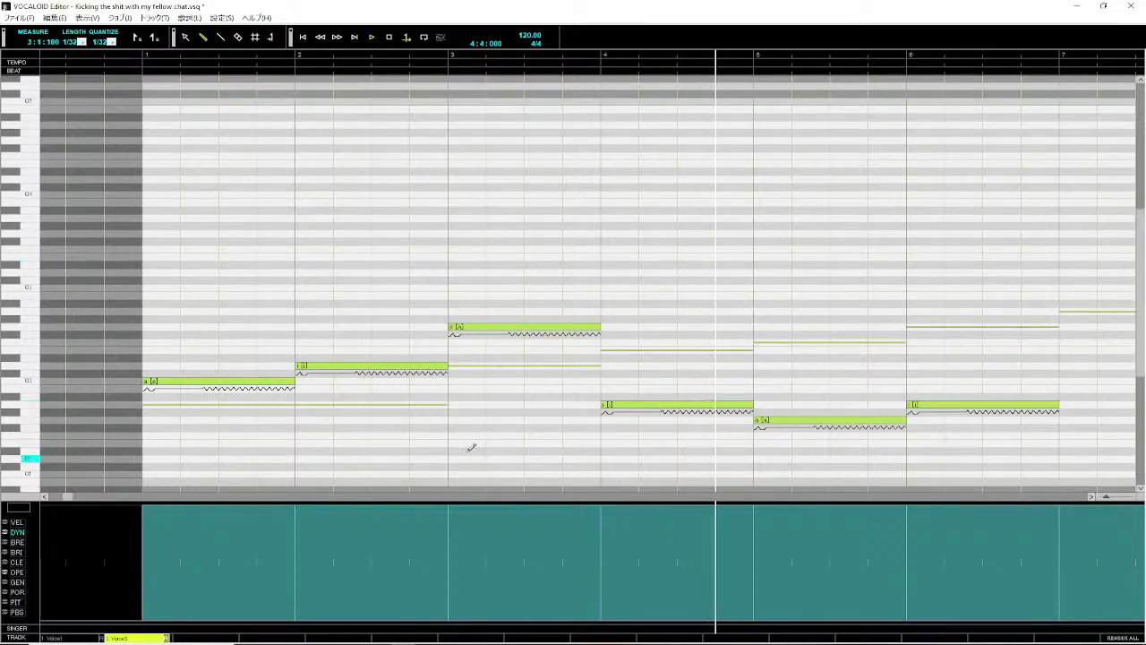
- Raise the second track's note in measure 4 to C2 and play from the end of measure 3
click(472, 328)
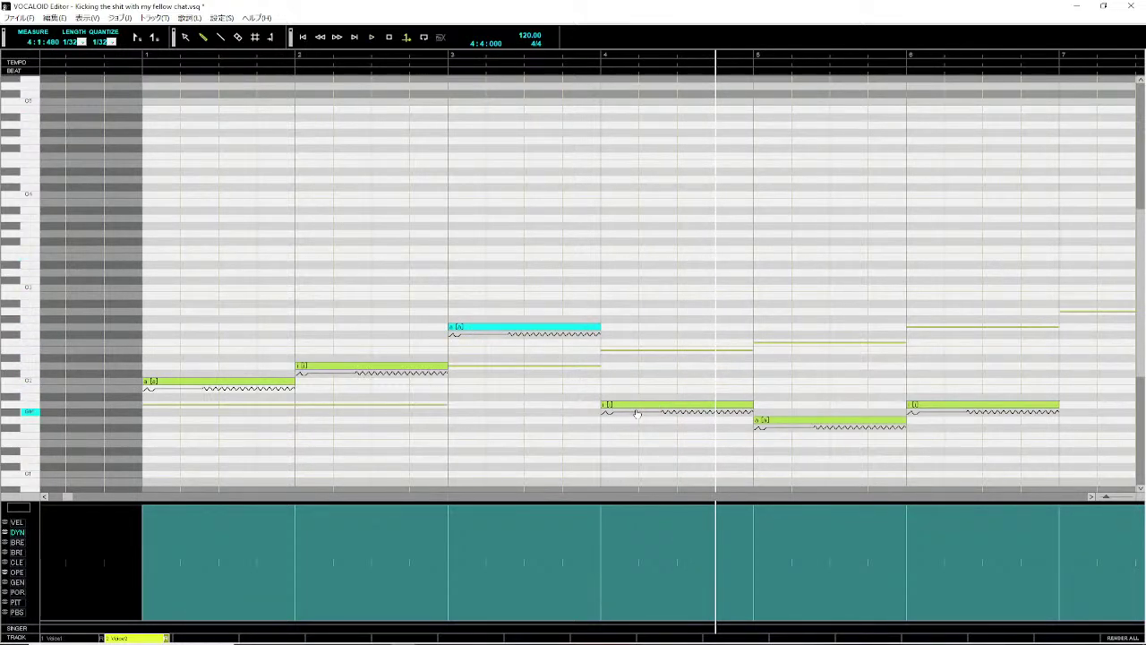
drag(636, 411, 641, 388)
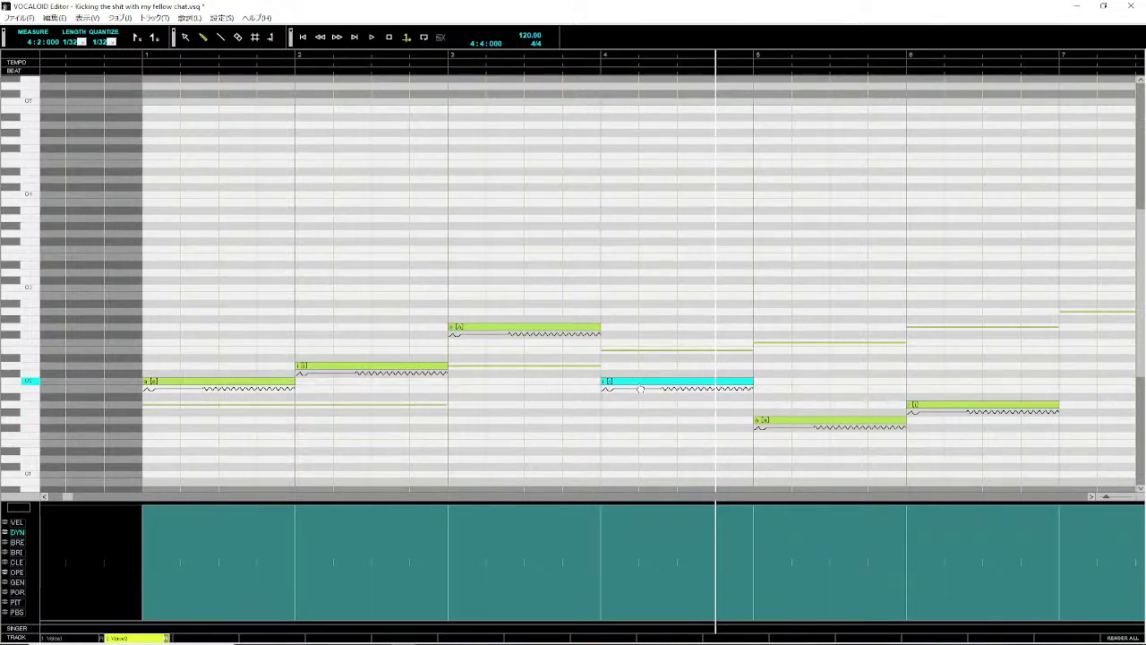
click(597, 57)
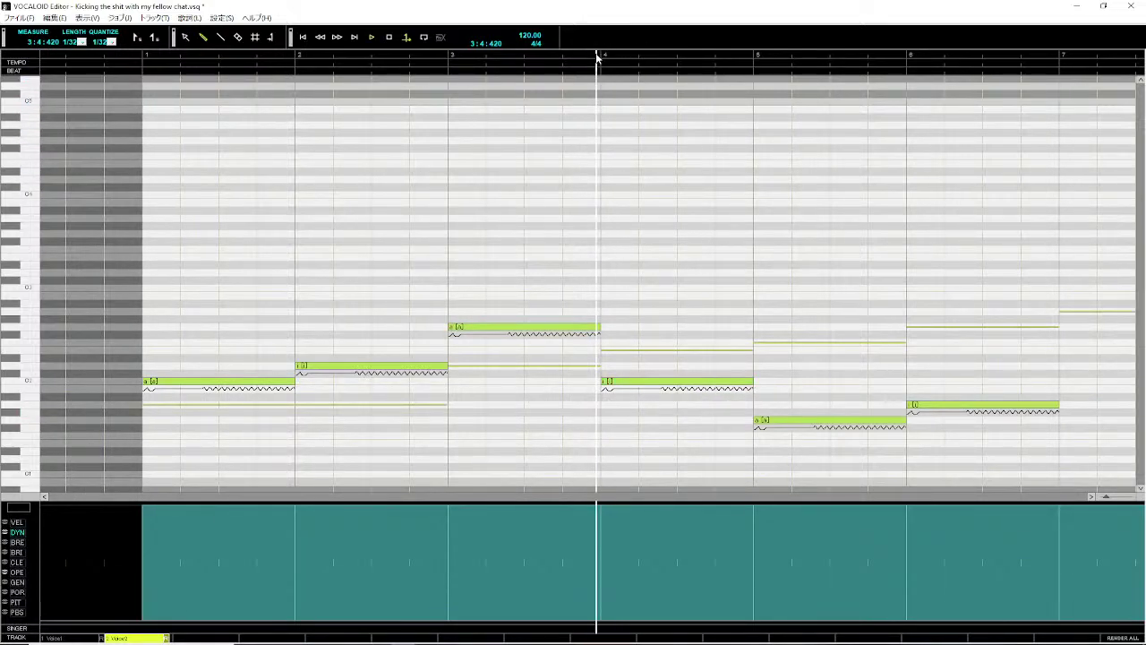
key(space)
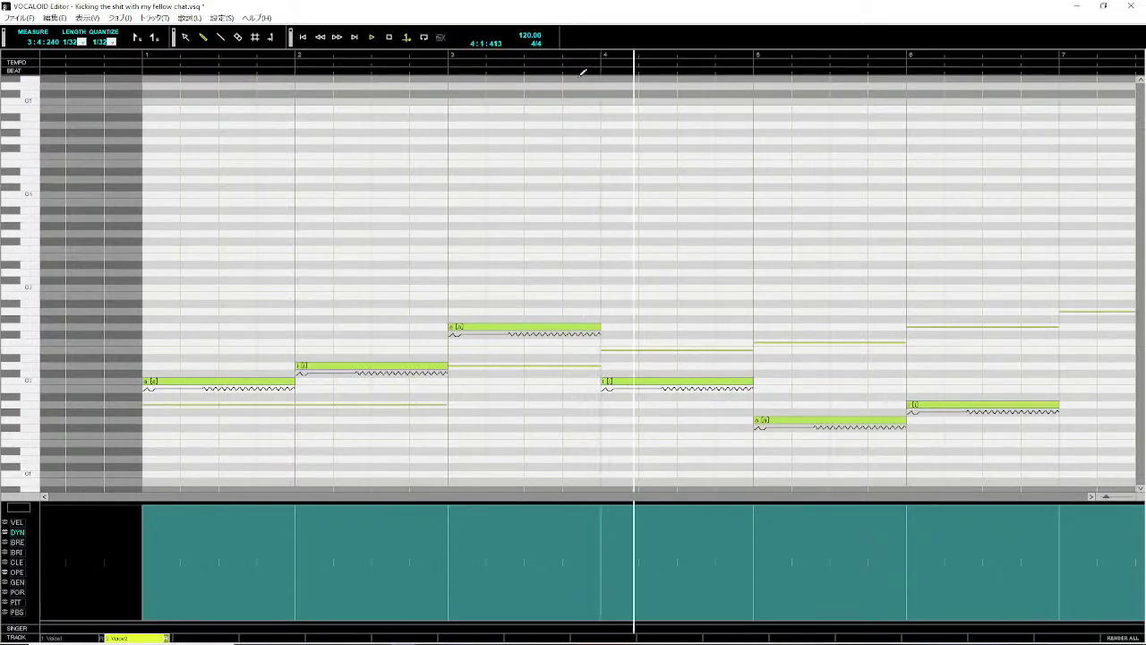
- Save the sequence and play it from beat 4 of measure 0, stopping in measure 5
click(134, 57)
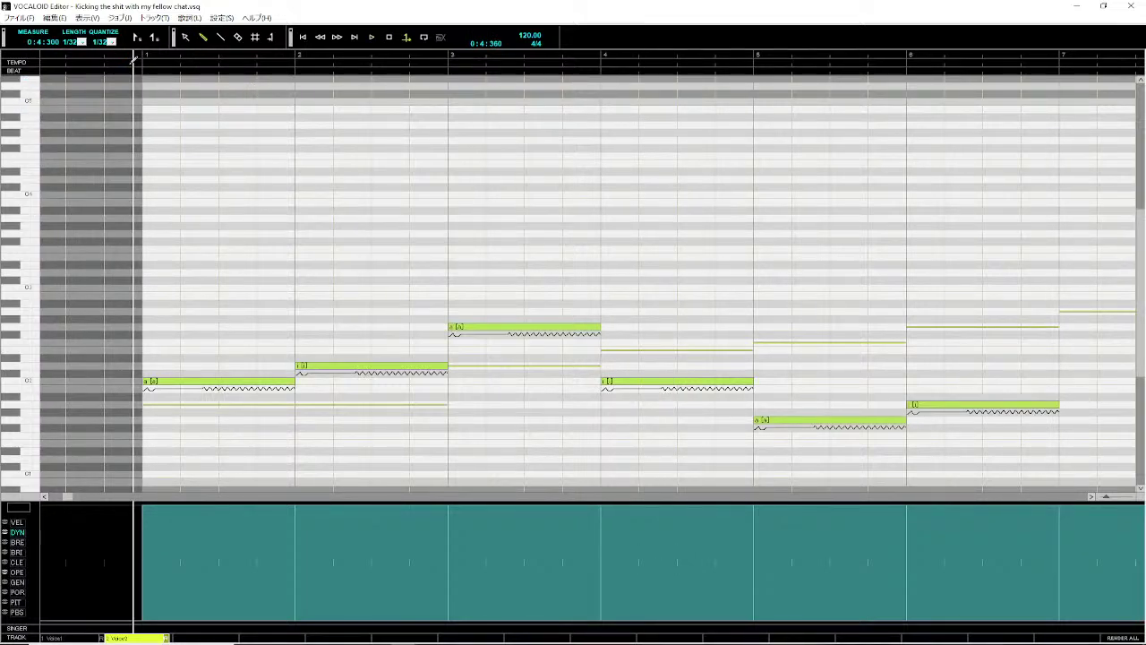
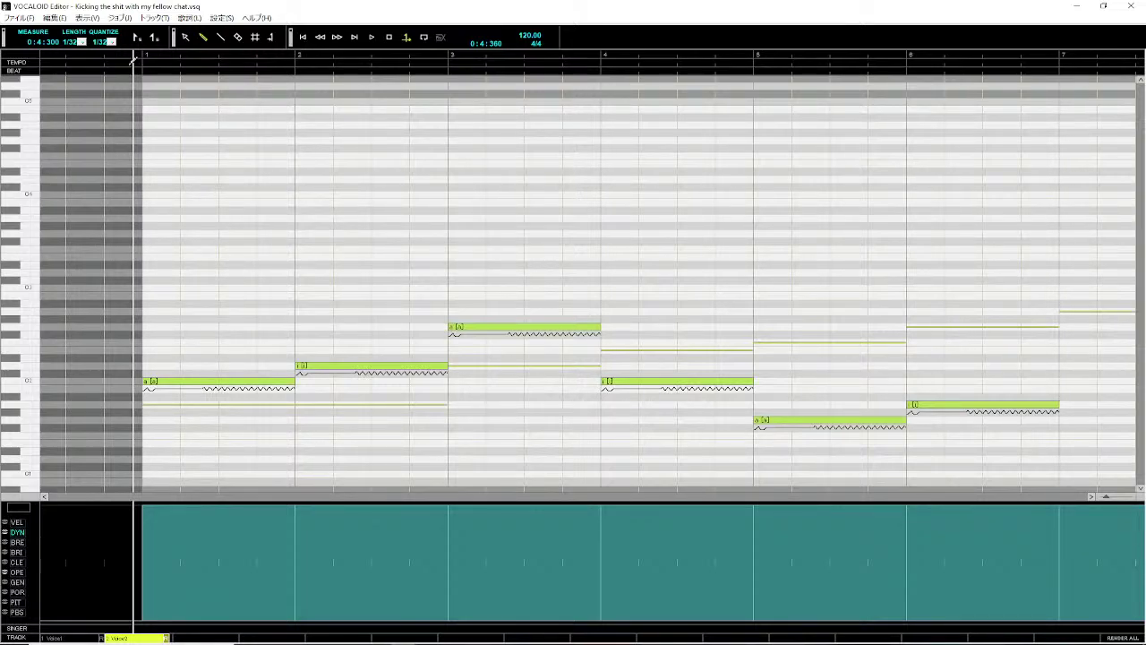
key(space)
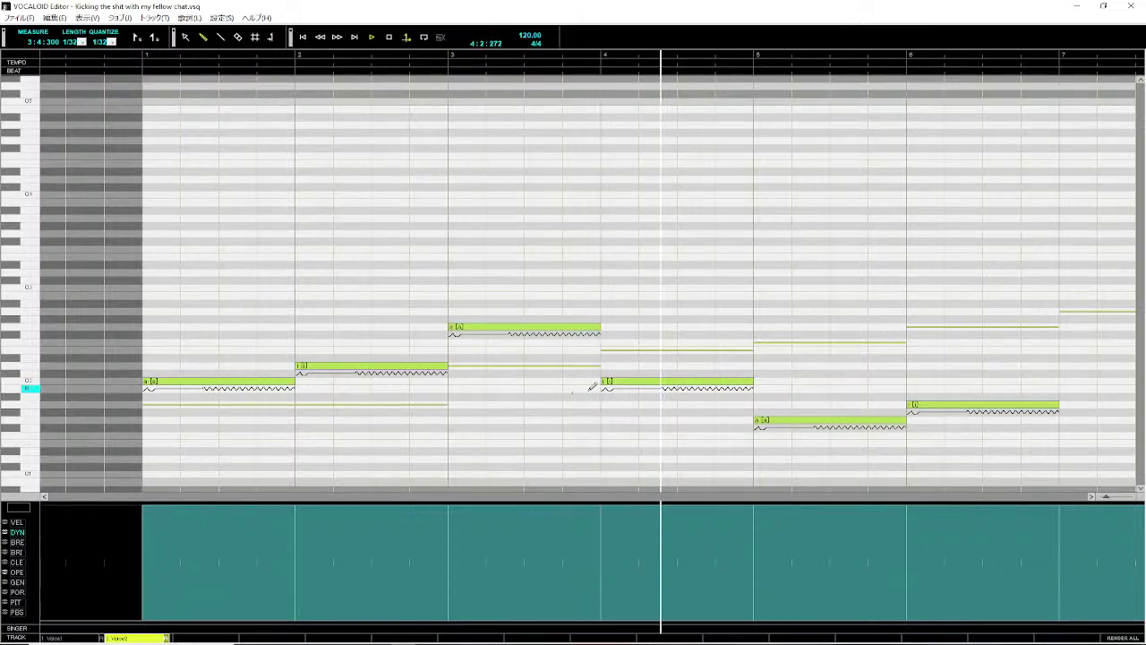
- Raise the second track's note in measure 5 to A1 and play from beat 4 of measure 4, stopping in measure 6
double_click(788, 414)
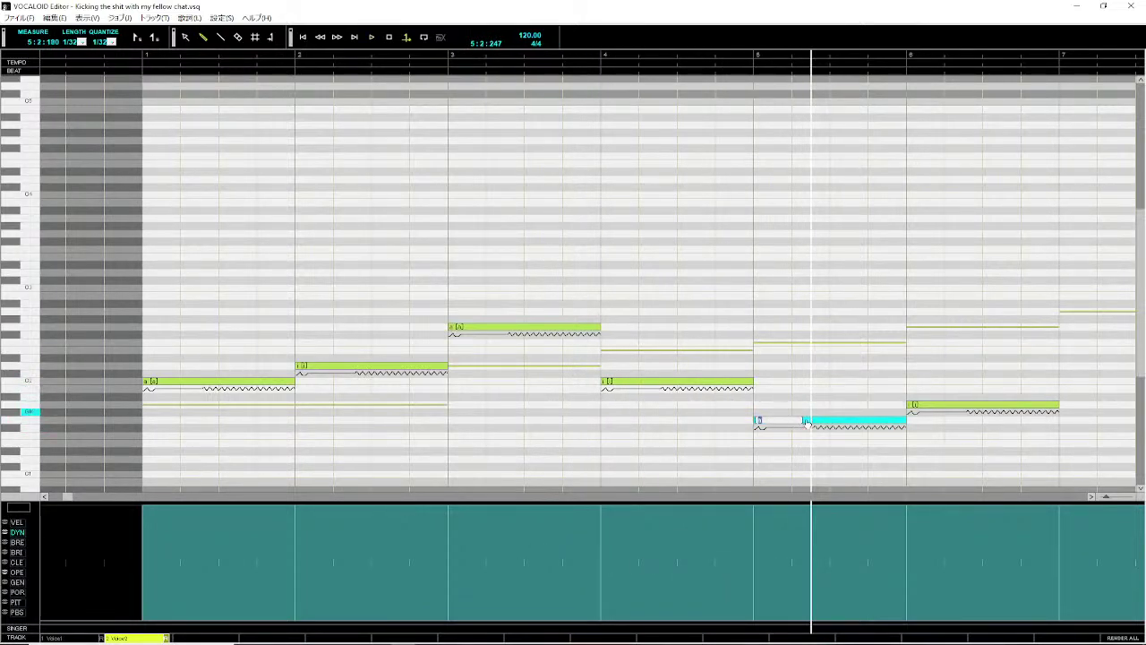
key(Return)
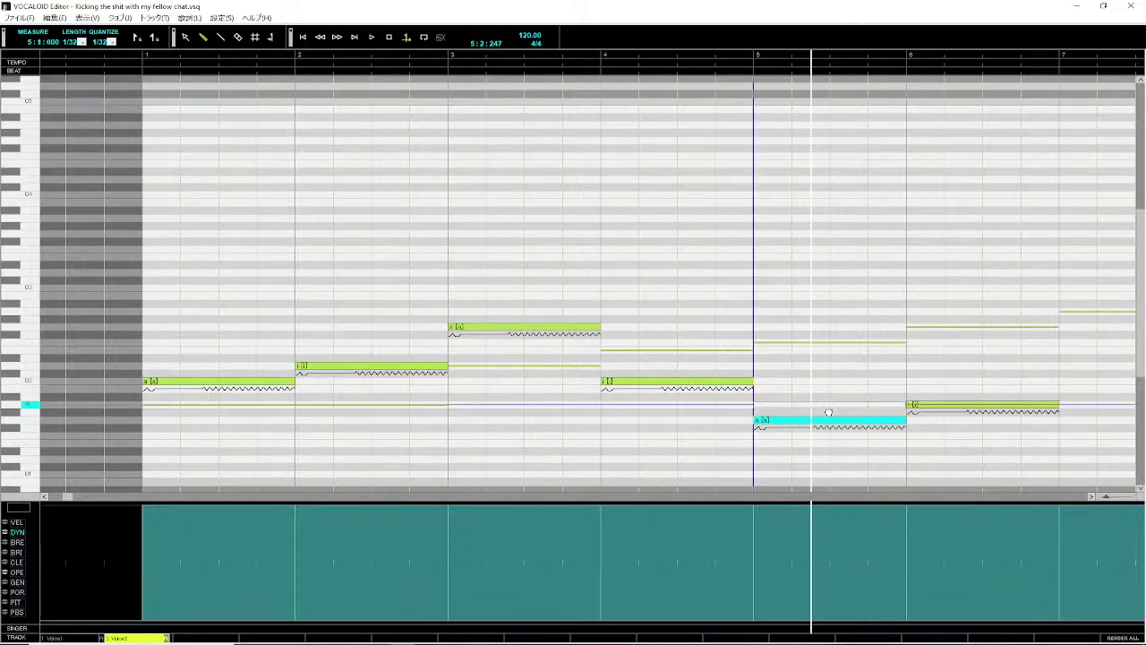
key(Up)
key(Up)
key(space)
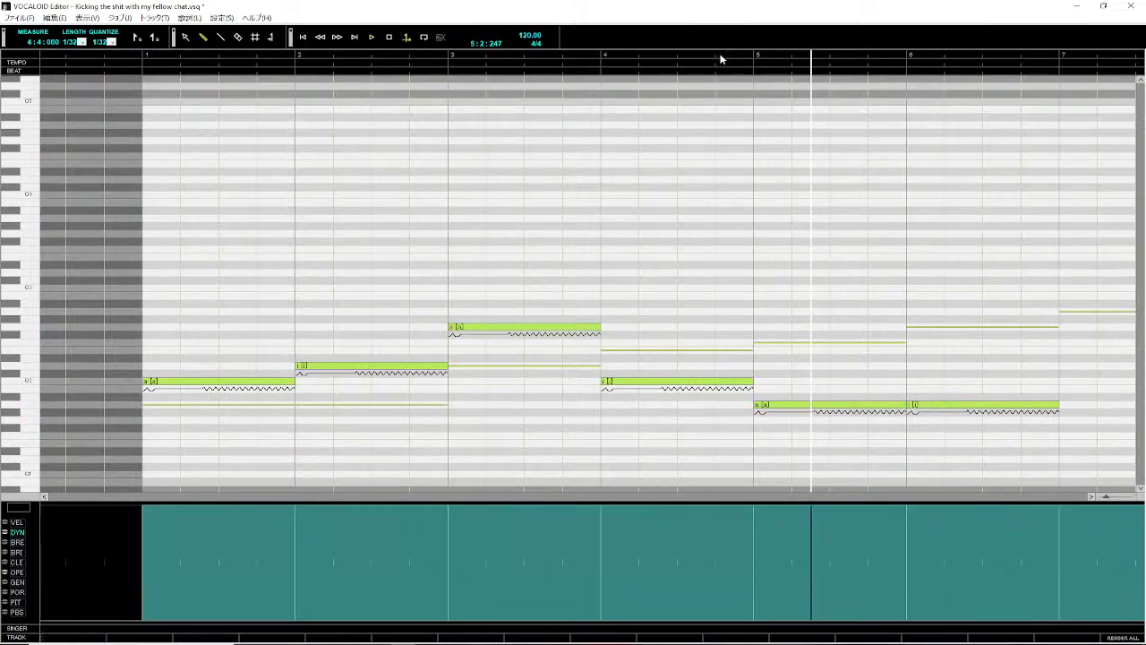
click(725, 56)
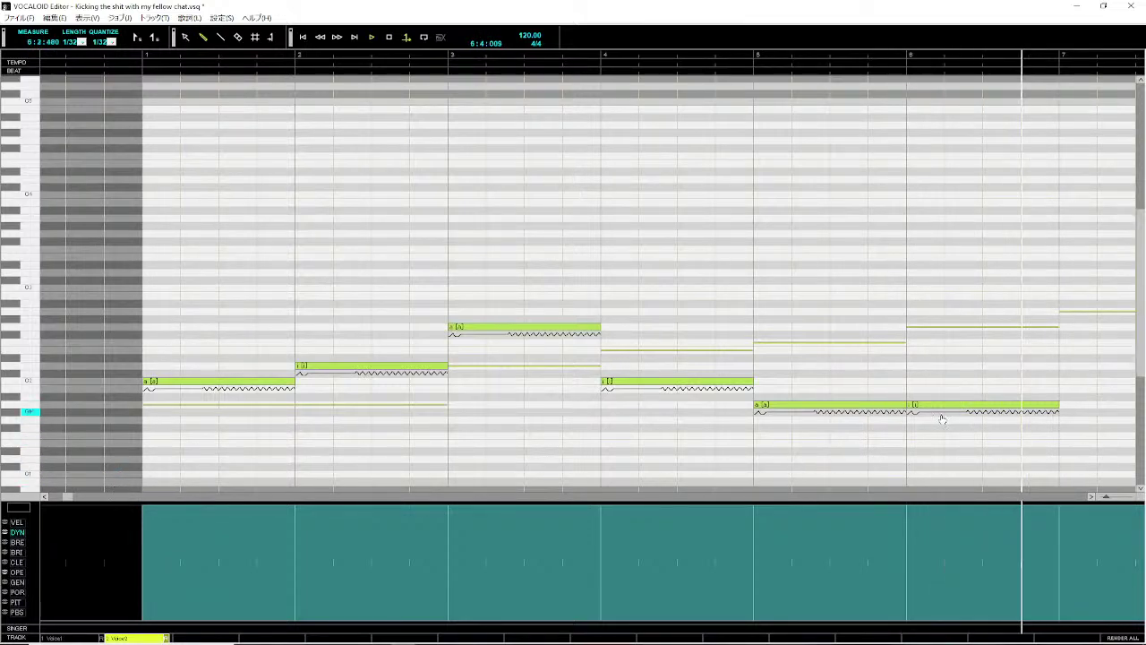
drag(73, 499, 175, 507)
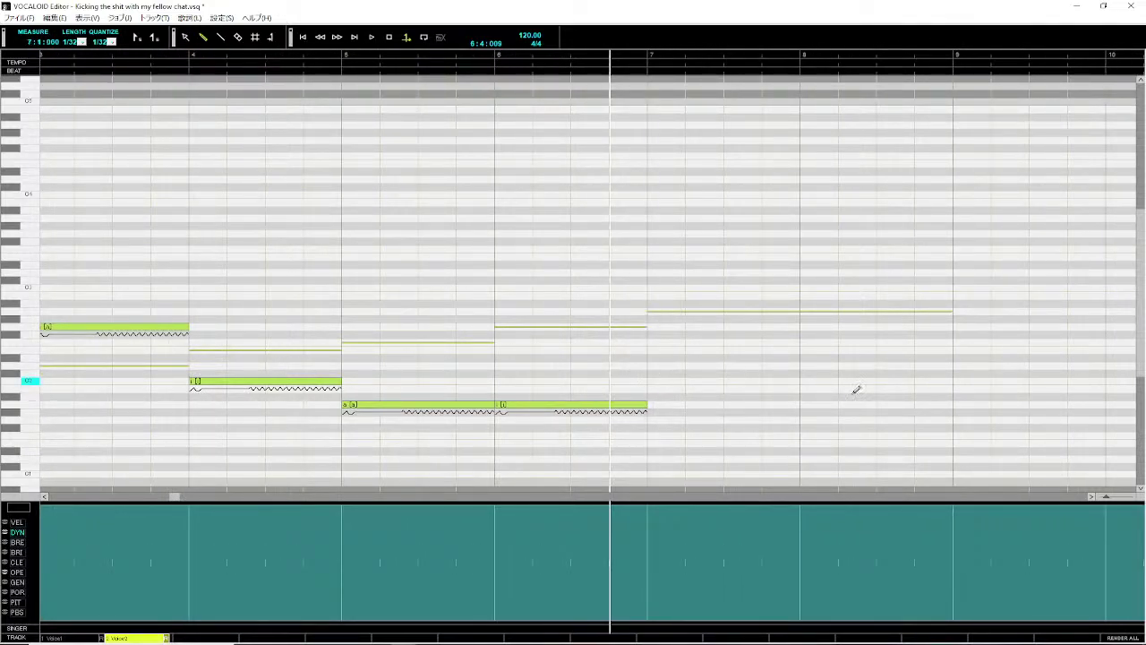
- Add a C2 note spanning measures 7 and 8 to the second track and play the sequence from beat 4 of measure 0
mouse_move(647, 383)
mouse_down()
mouse_move(1037, 396)
mouse_move(955, 400)
mouse_up()
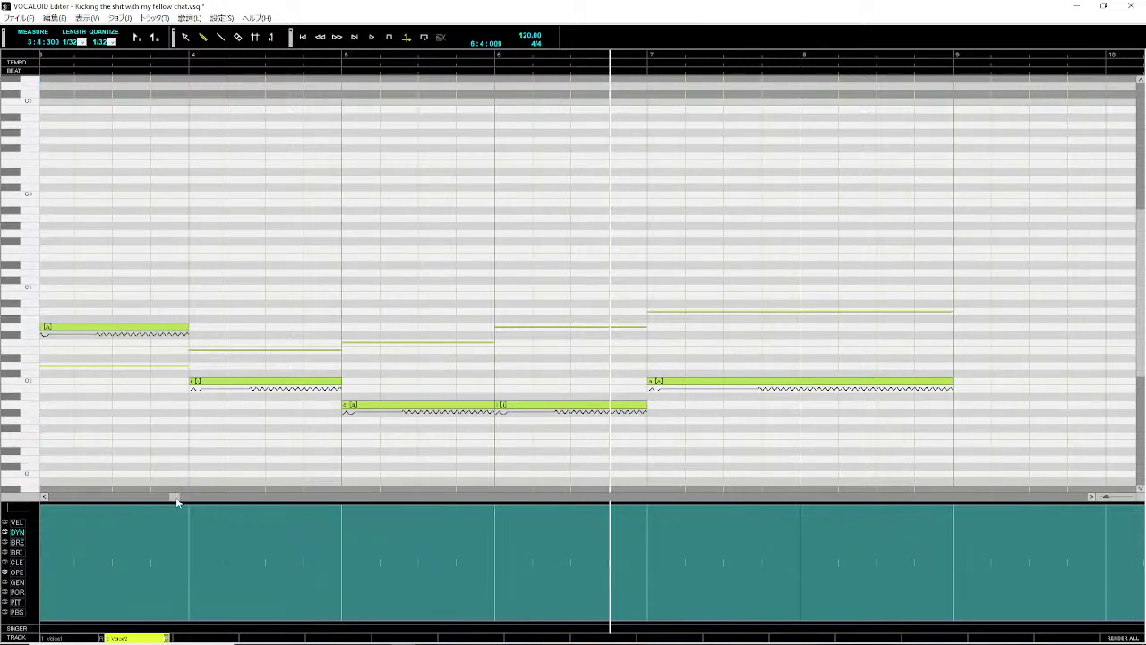
drag(177, 502, 44, 499)
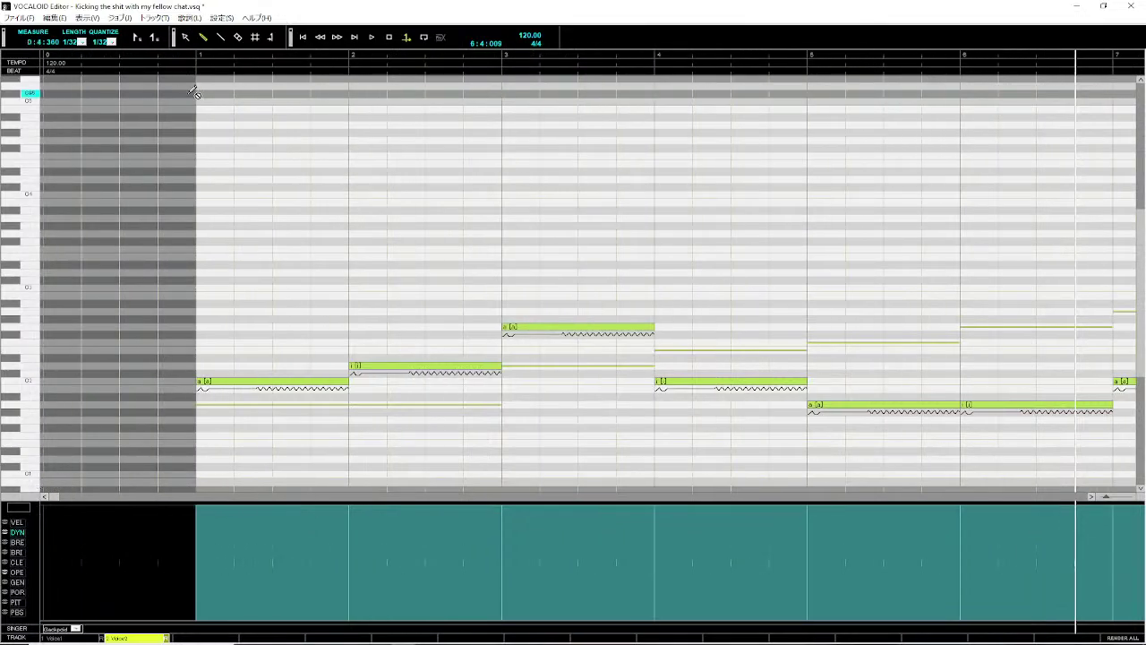
click(172, 57)
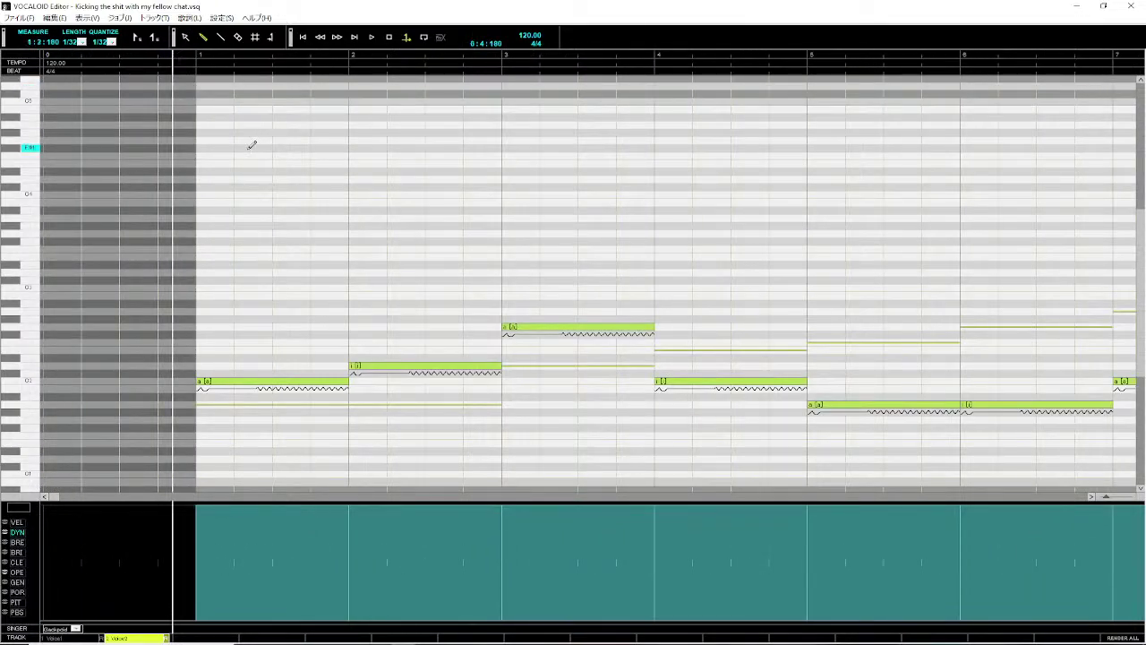
key(space)
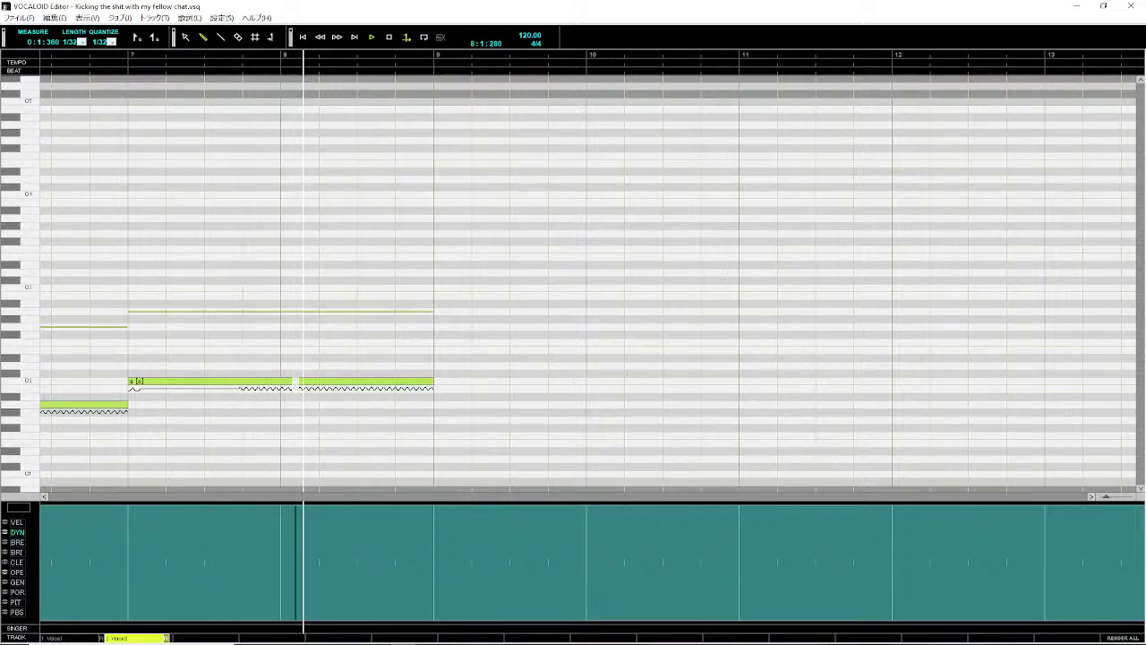
key(space)
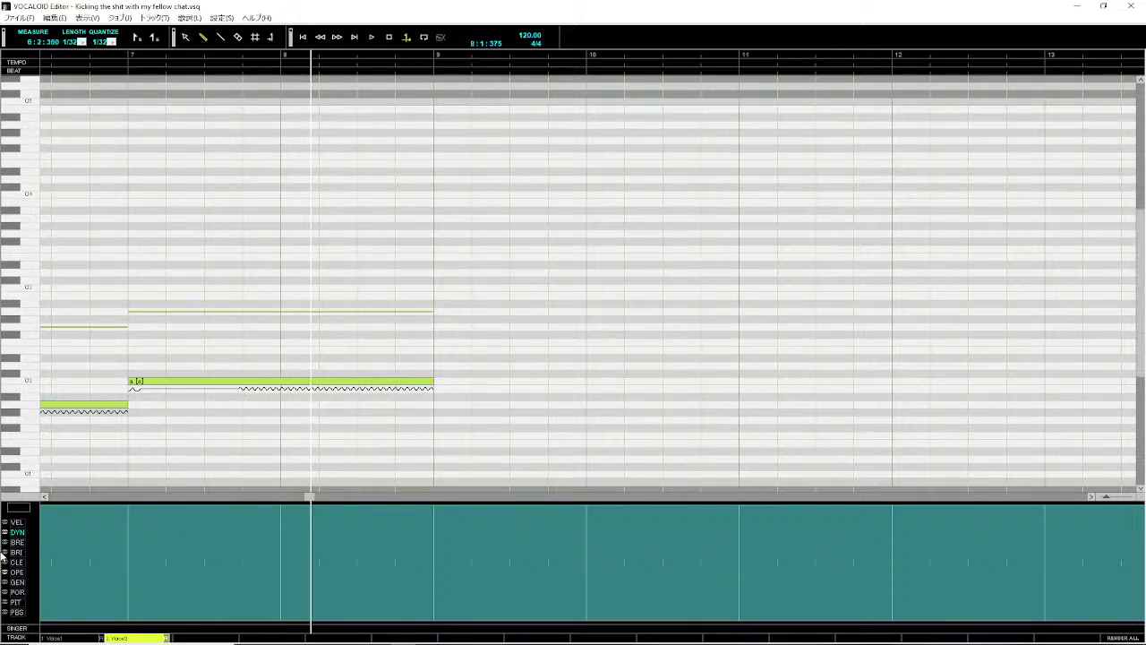
- Draw a rising PIT curve across measure 8 of the second track and play from the end of measure 6
click(14, 603)
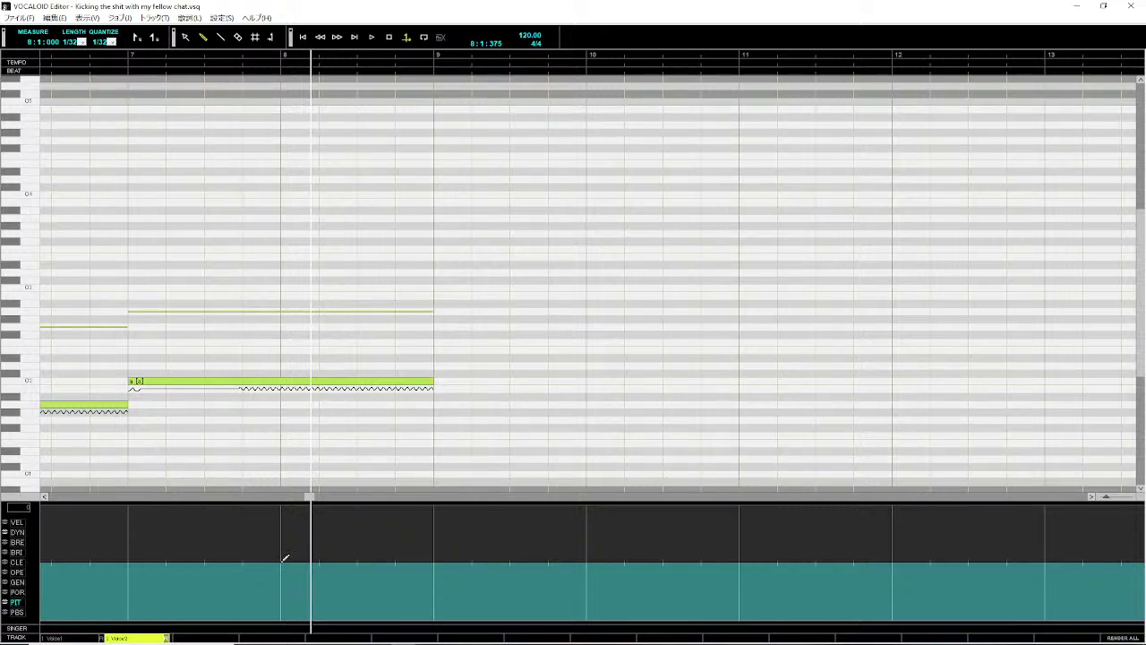
drag(315, 545, 277, 558)
drag(284, 559, 436, 505)
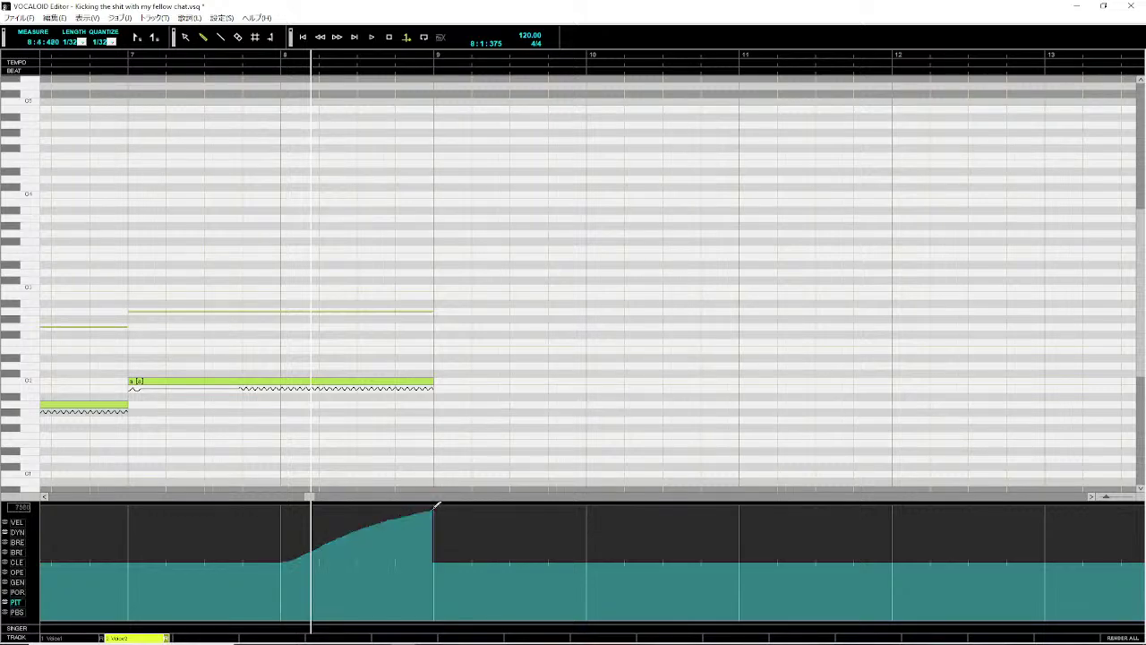
click(123, 59)
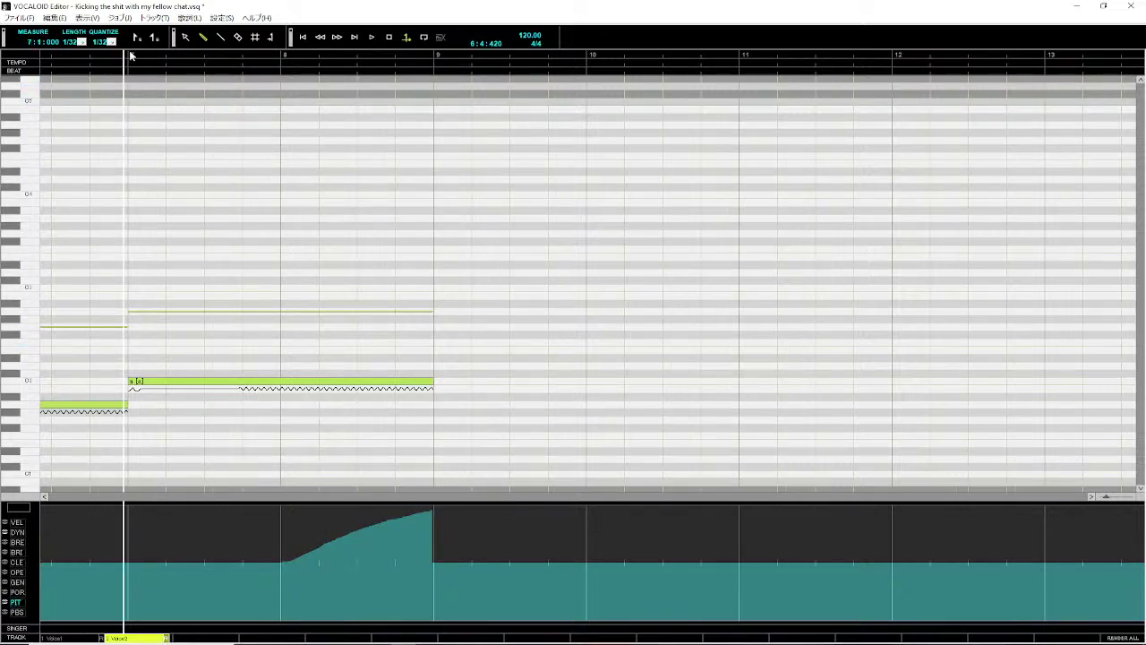
key(space)
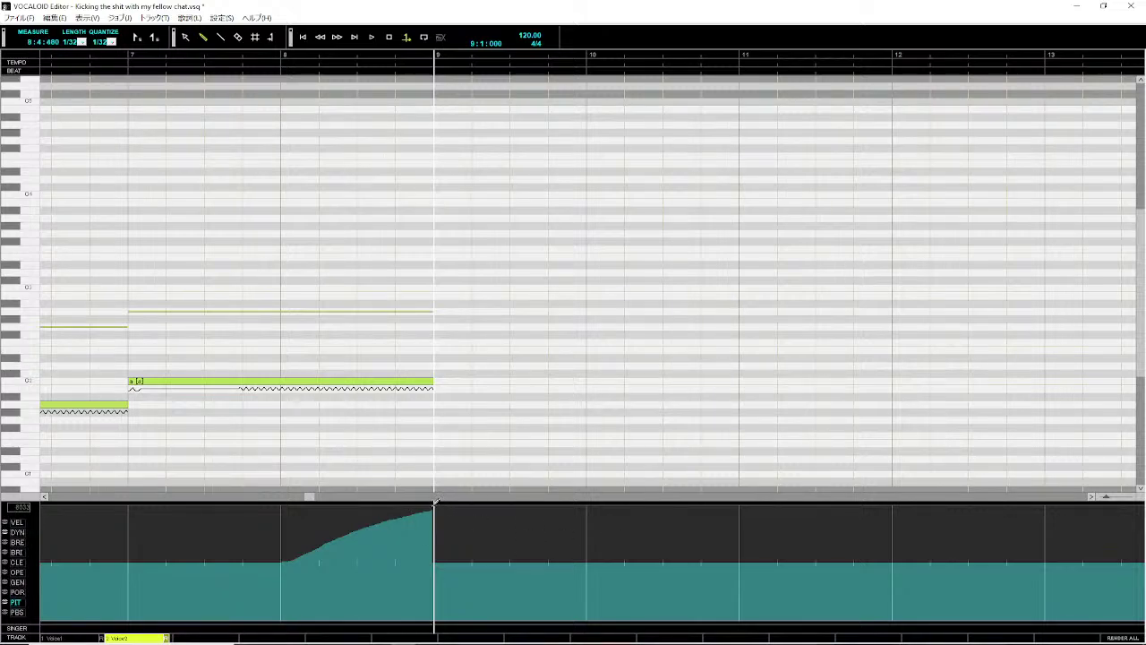
- Redraw the measure 8 pitch curve to reach its maximum at the start of measure 9 and play from beat 4 of measure 6
drag(434, 508, 281, 556)
click(100, 60)
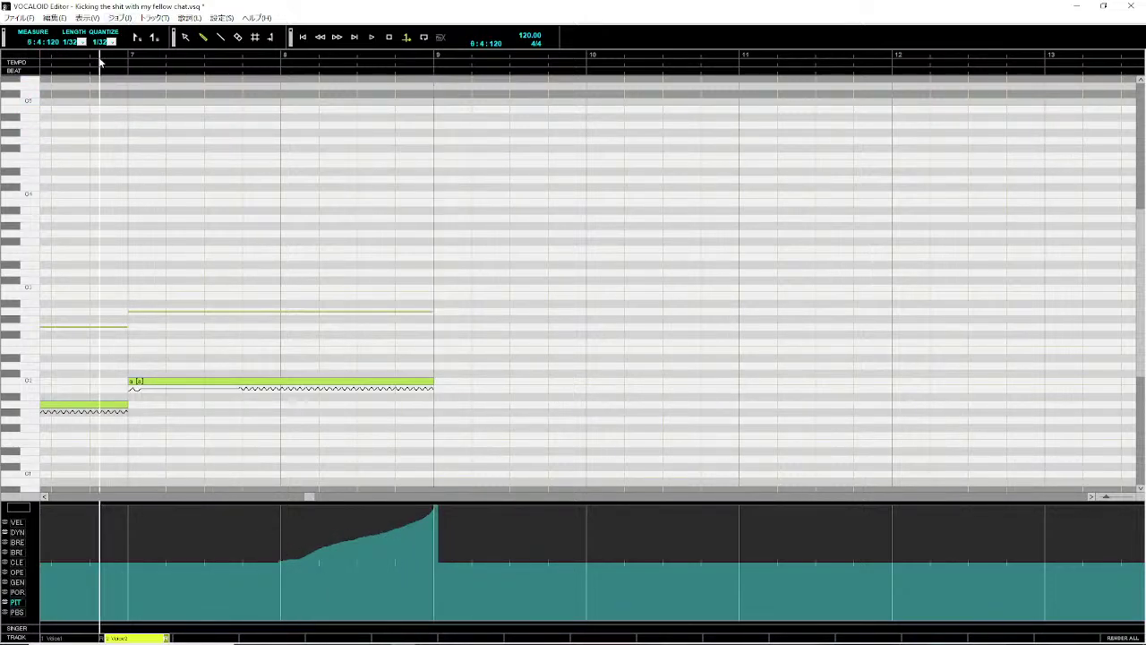
key(space)
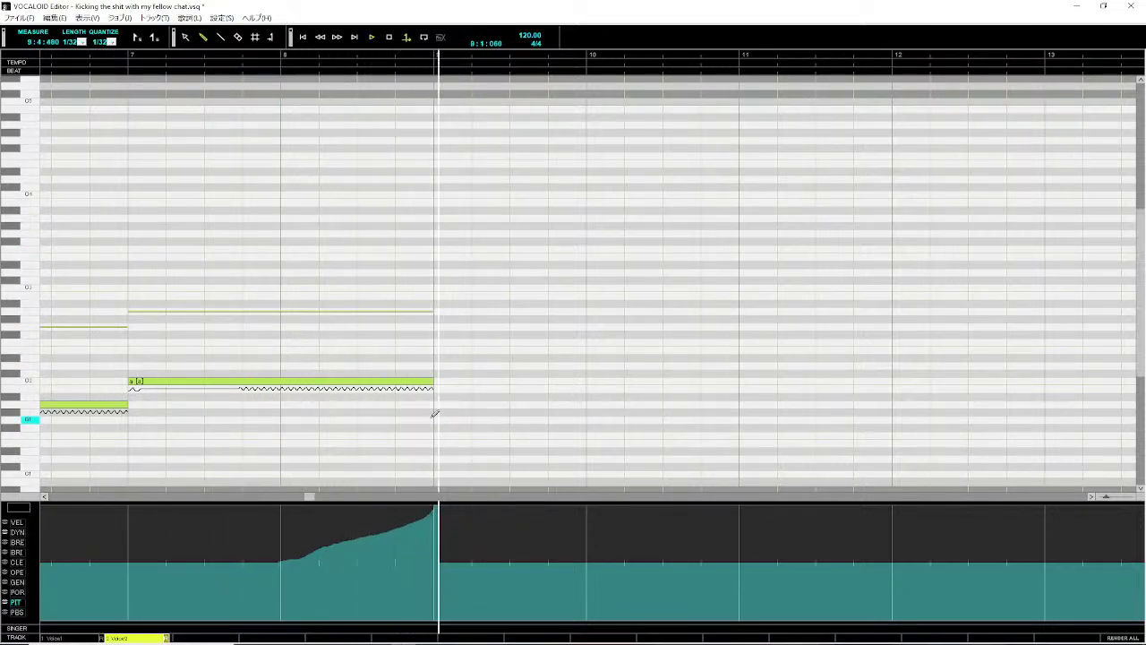
- Lengthen the last note of both tracks to the end of measure 10 and play from the start of measure 7
drag(433, 383, 587, 385)
click(89, 638)
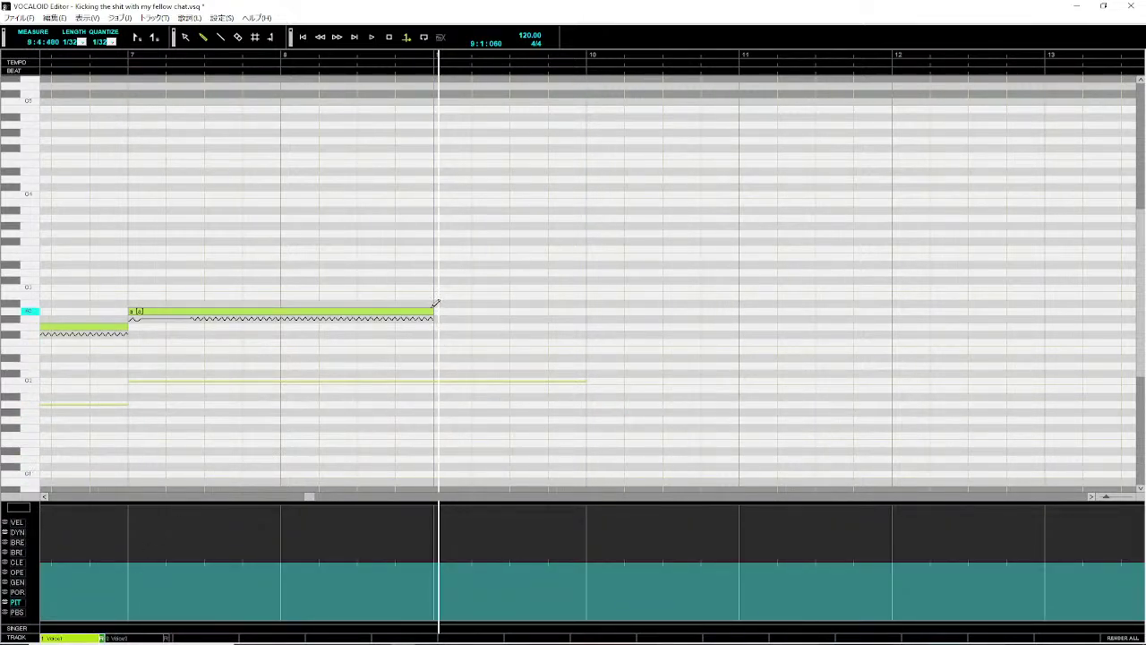
drag(428, 315, 740, 316)
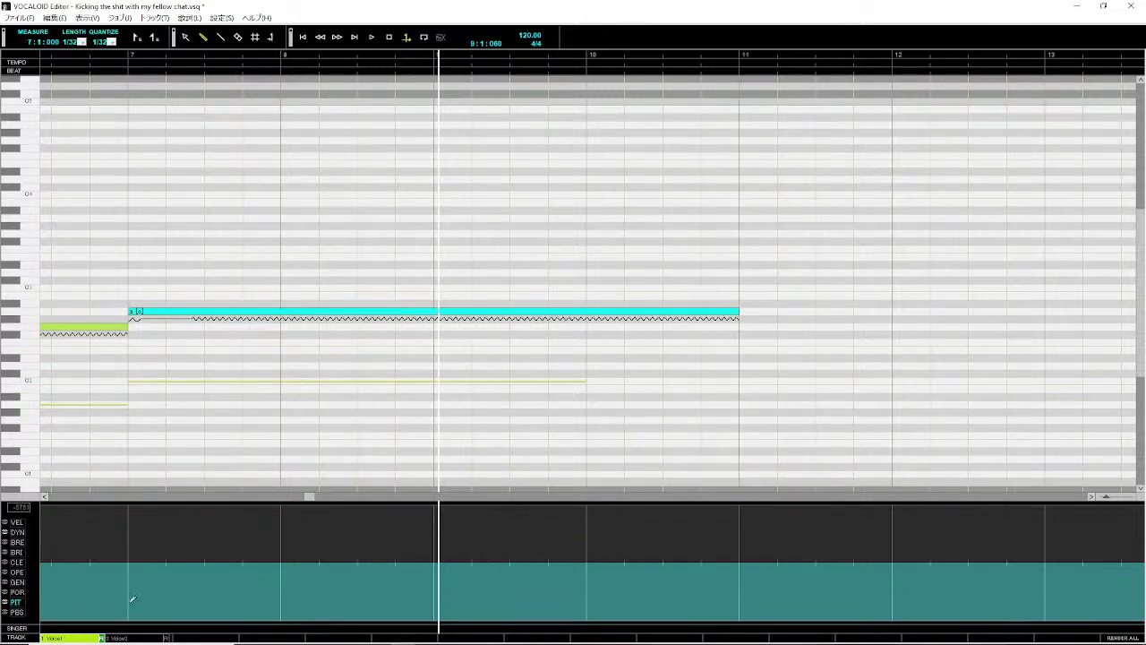
click(132, 638)
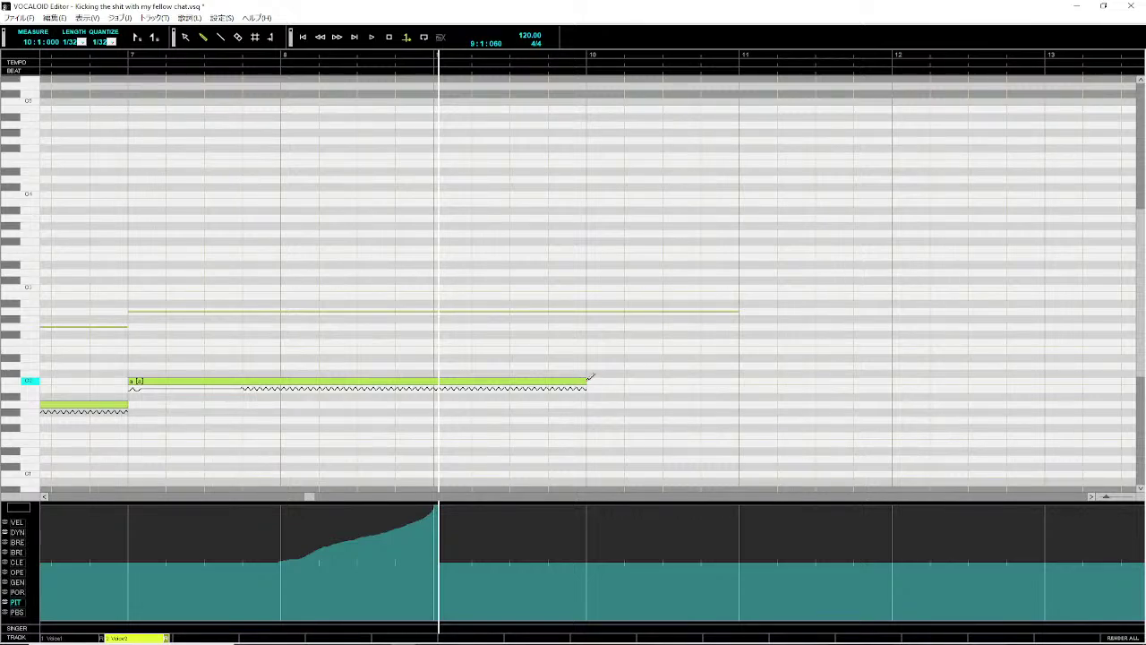
drag(586, 382, 740, 404)
drag(307, 496, 279, 496)
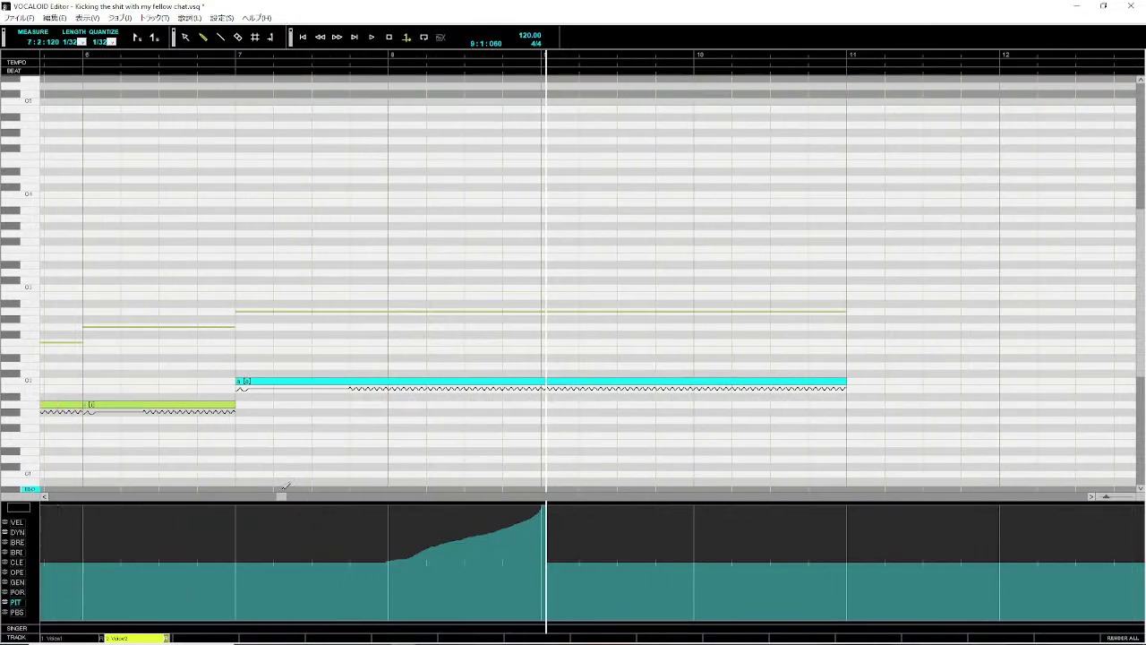
click(238, 54)
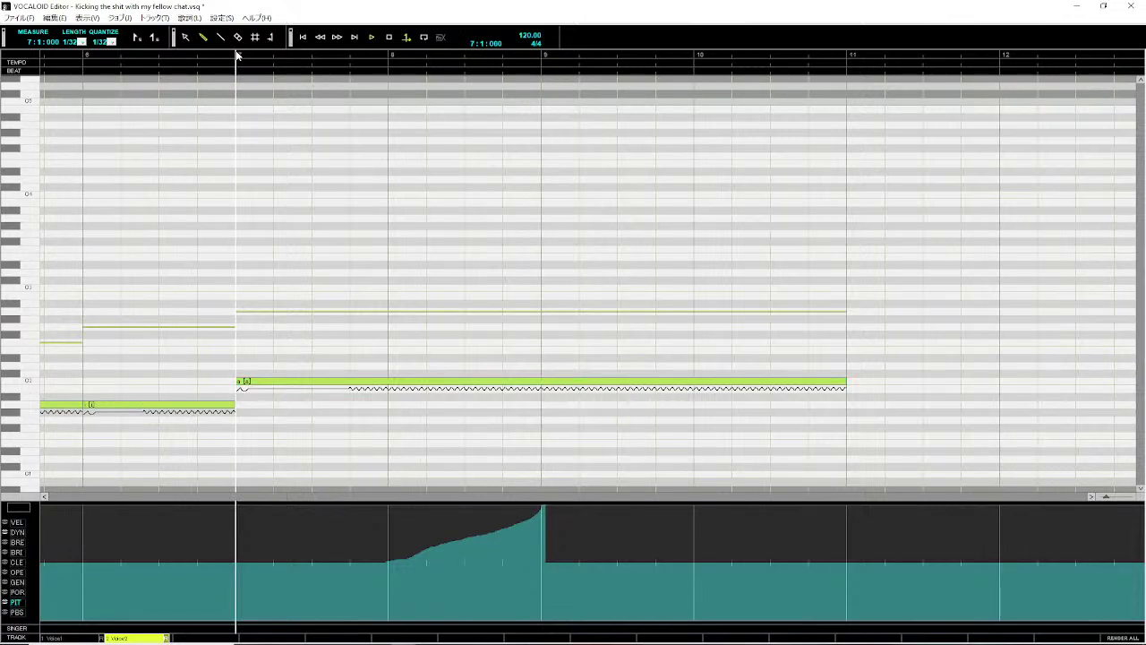
key(space)
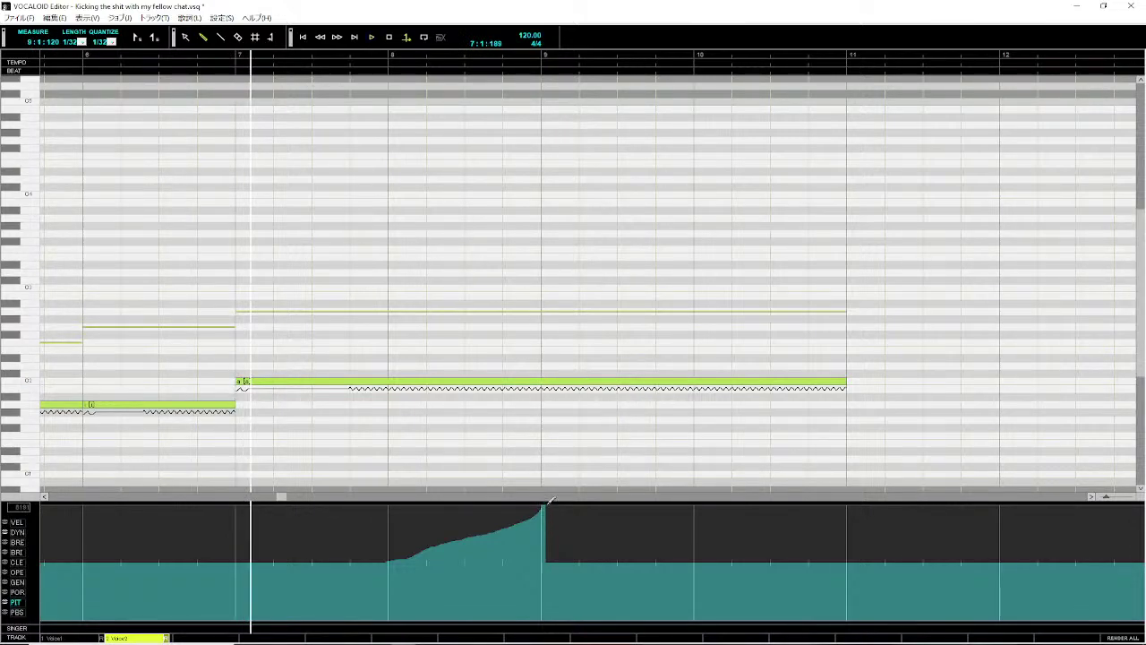
- Hold the second track's pitch bend at its maximum from the start of measure 9 onward and play from measure 6
click(548, 503)
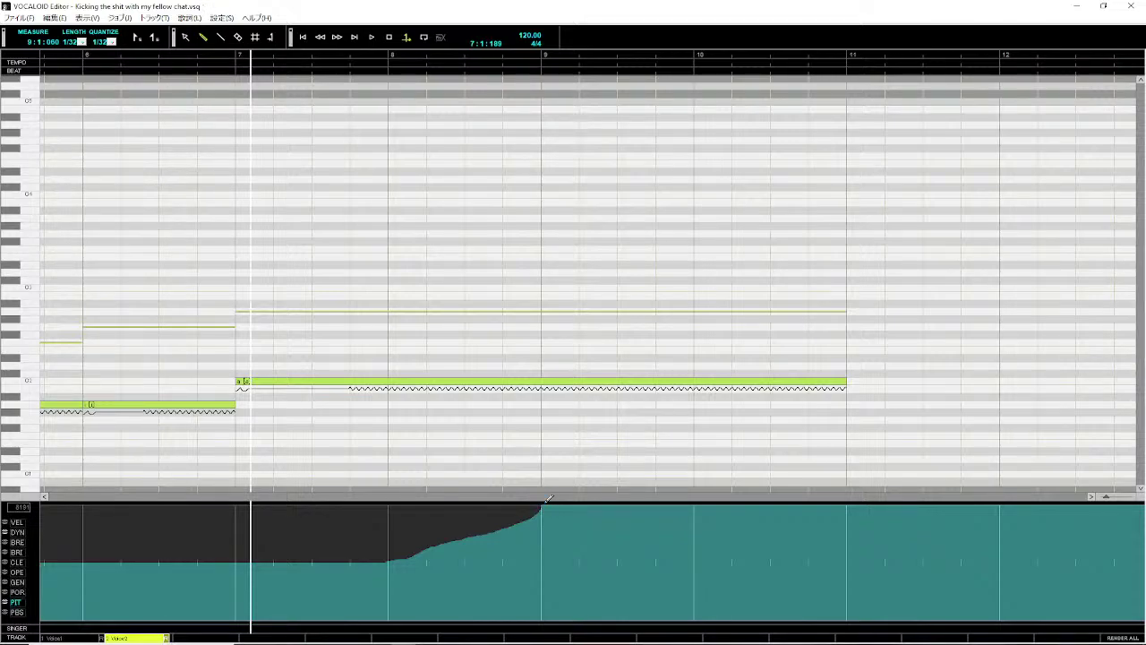
key(space)
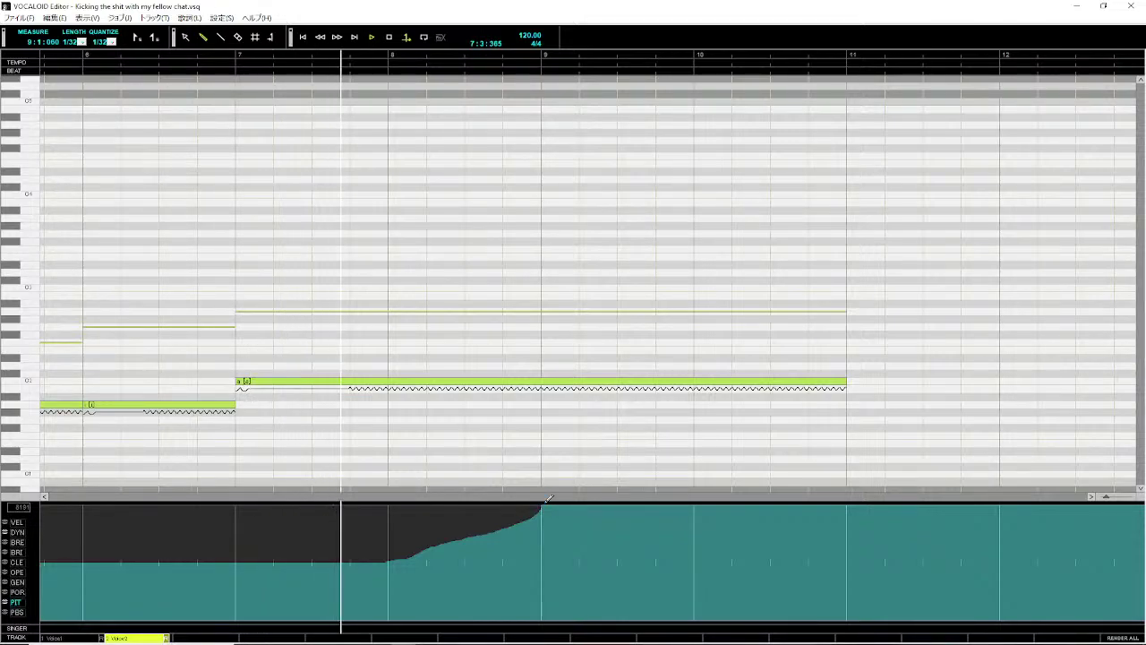
key(space)
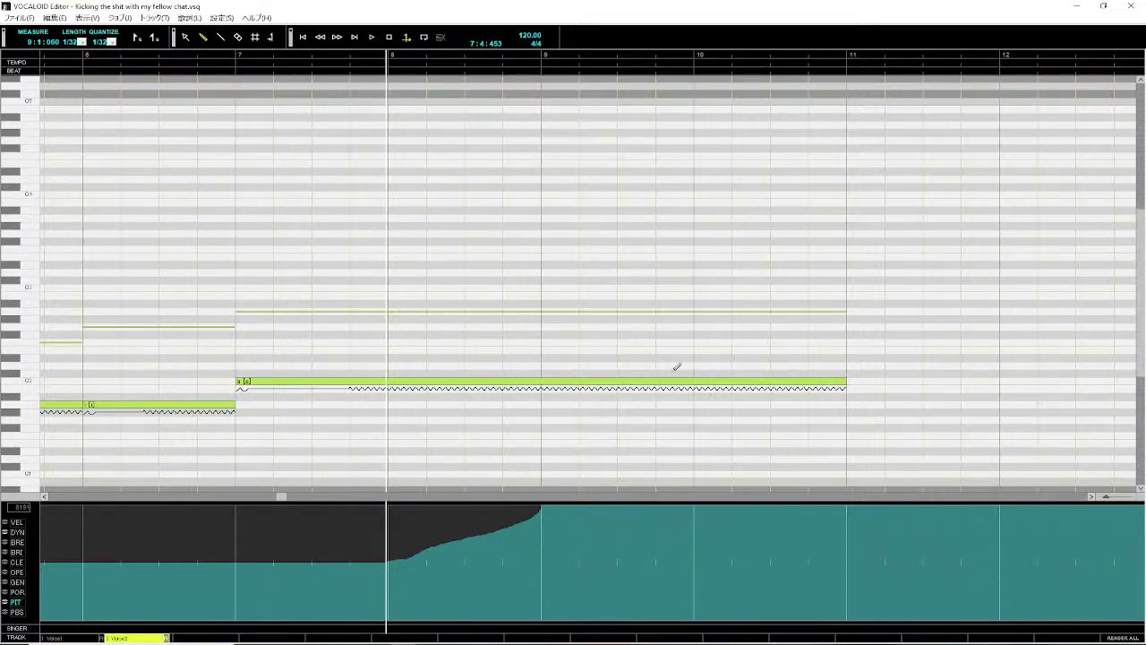
click(82, 51)
key(space)
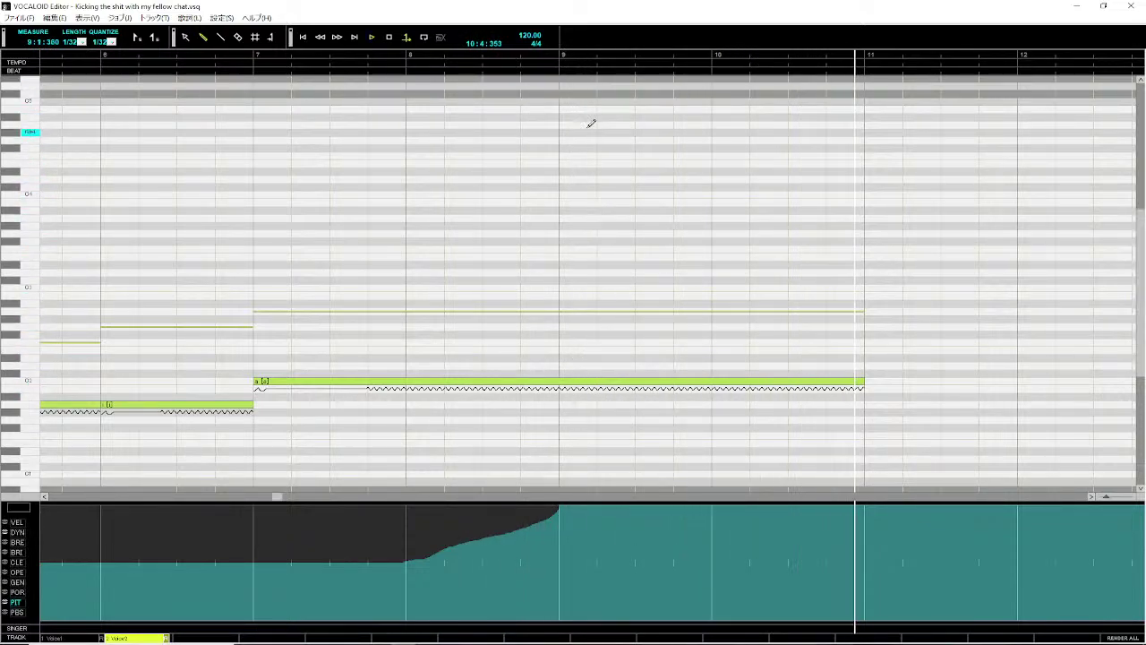
- Set the note length to 1/8 and the quantize to 1/4, and place the playhead at the start of measure 9
click(564, 54)
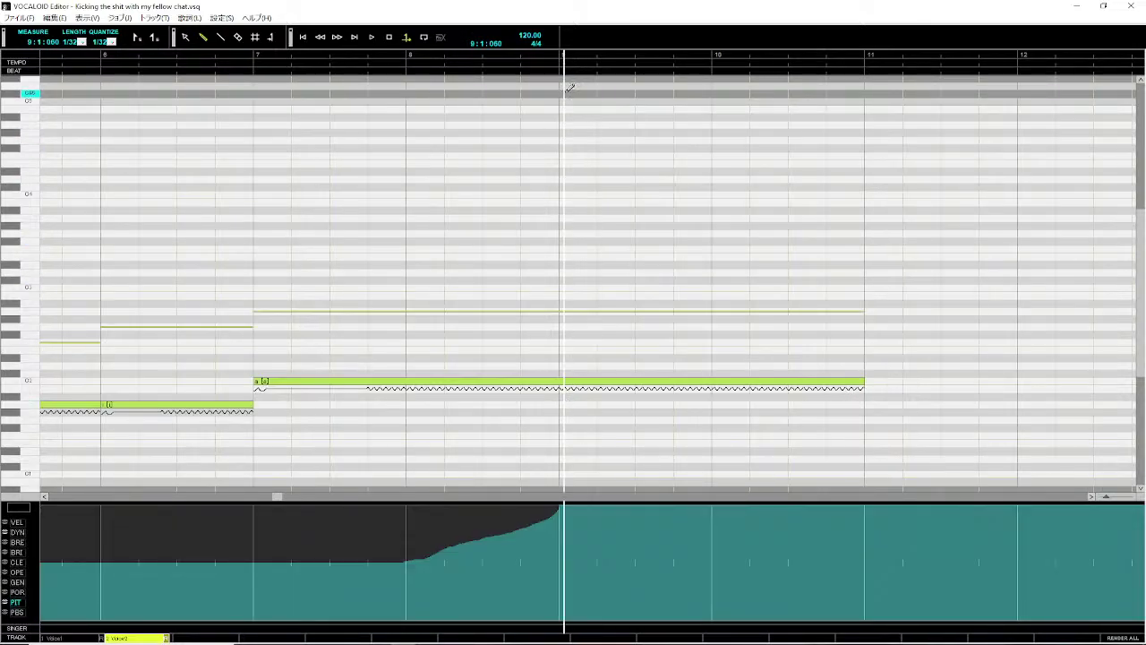
click(92, 44)
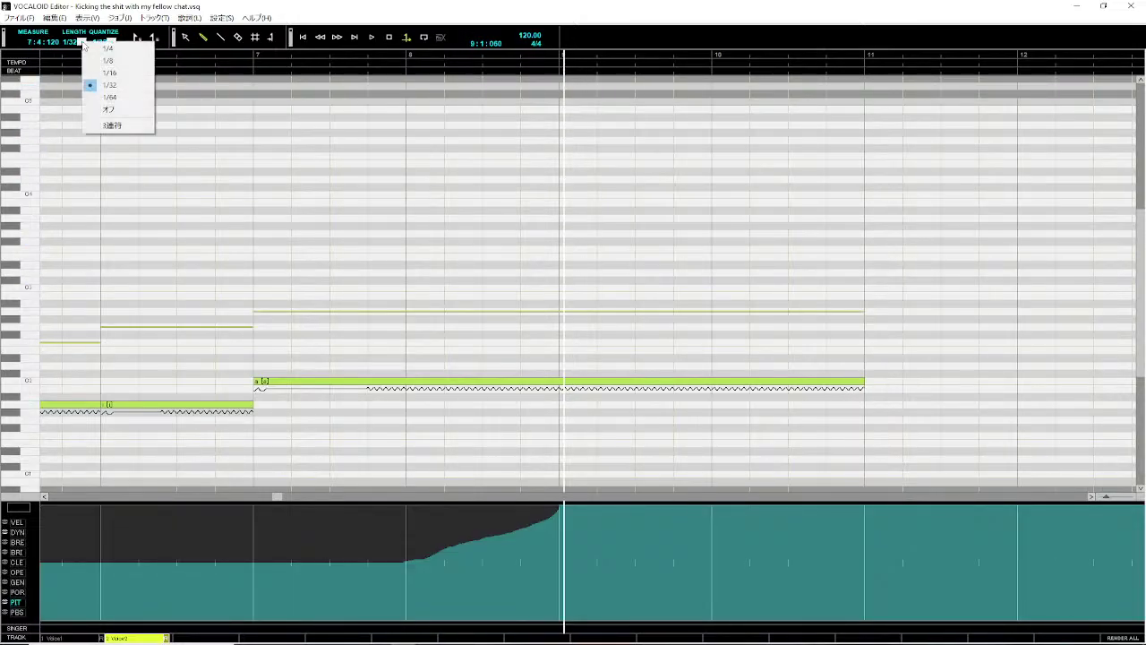
click(115, 60)
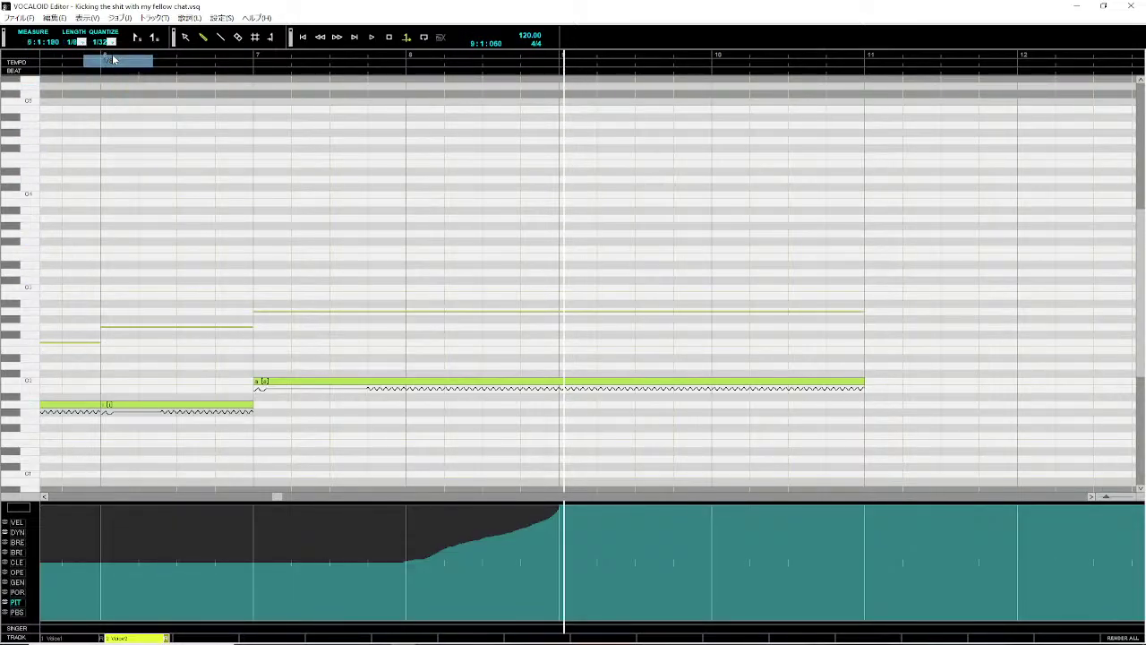
click(557, 57)
click(561, 57)
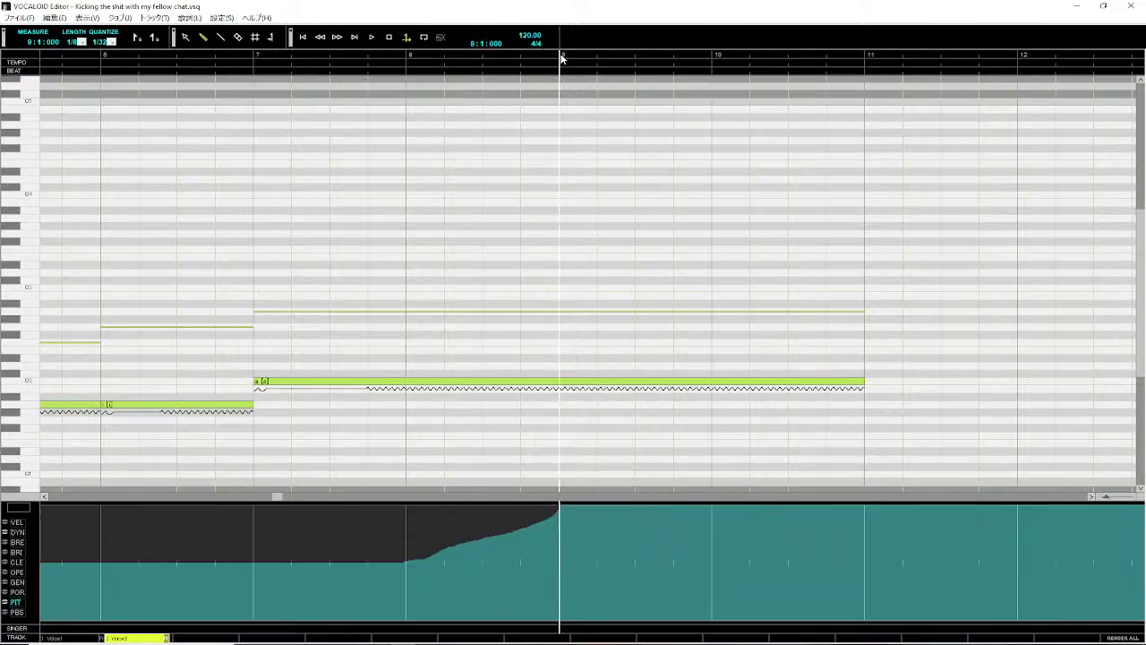
click(110, 42)
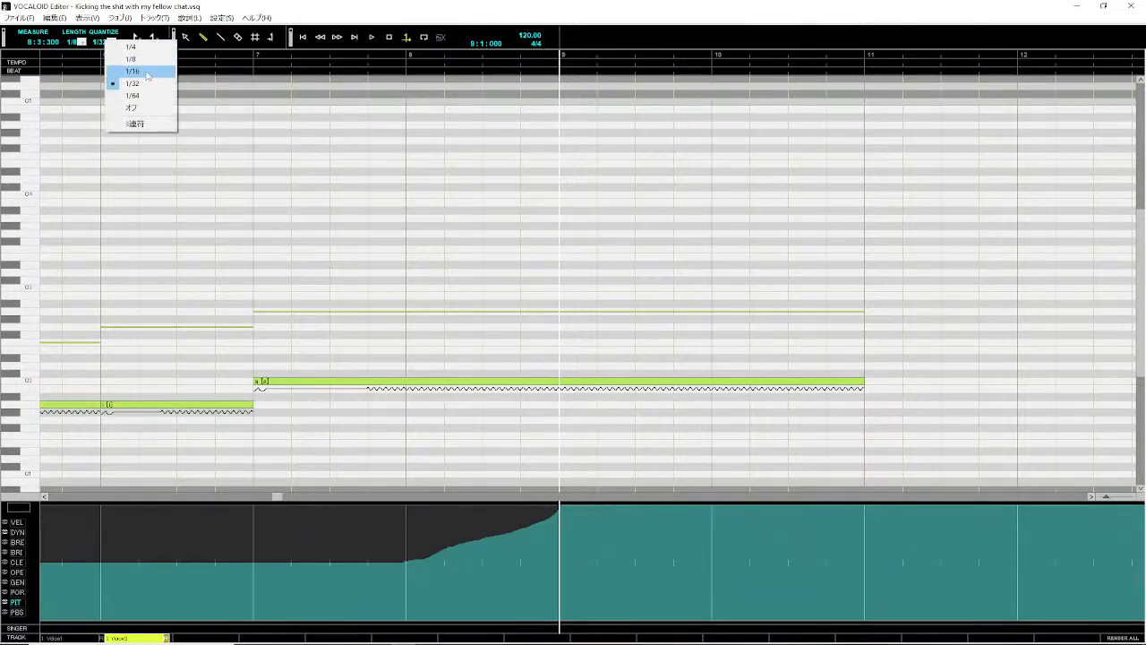
click(130, 47)
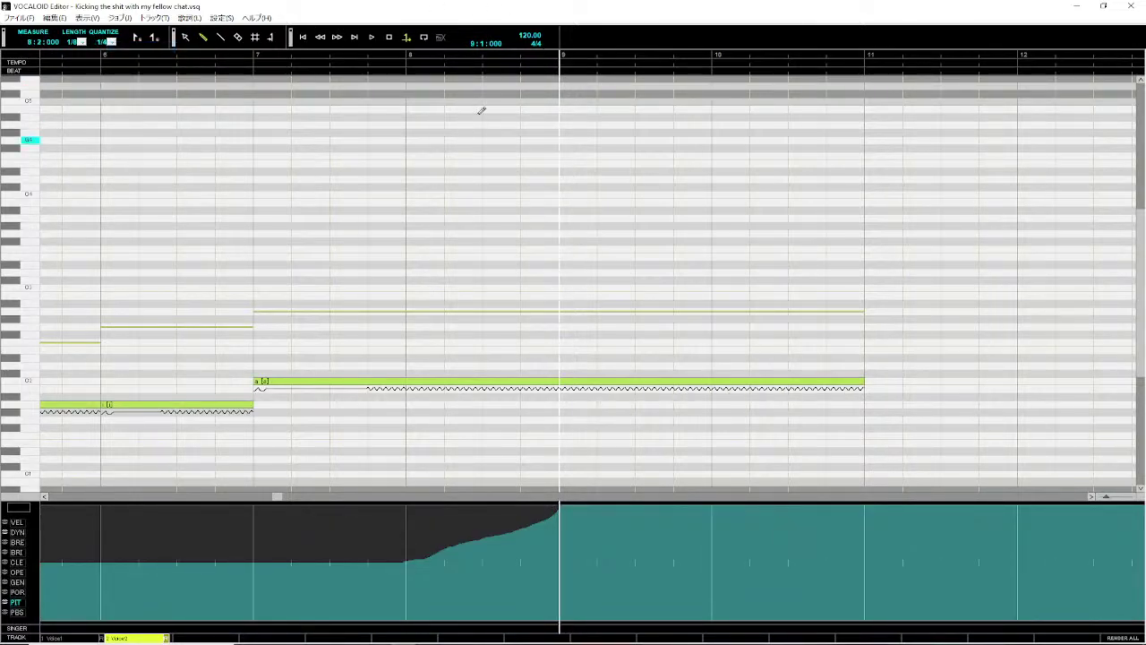
click(603, 57)
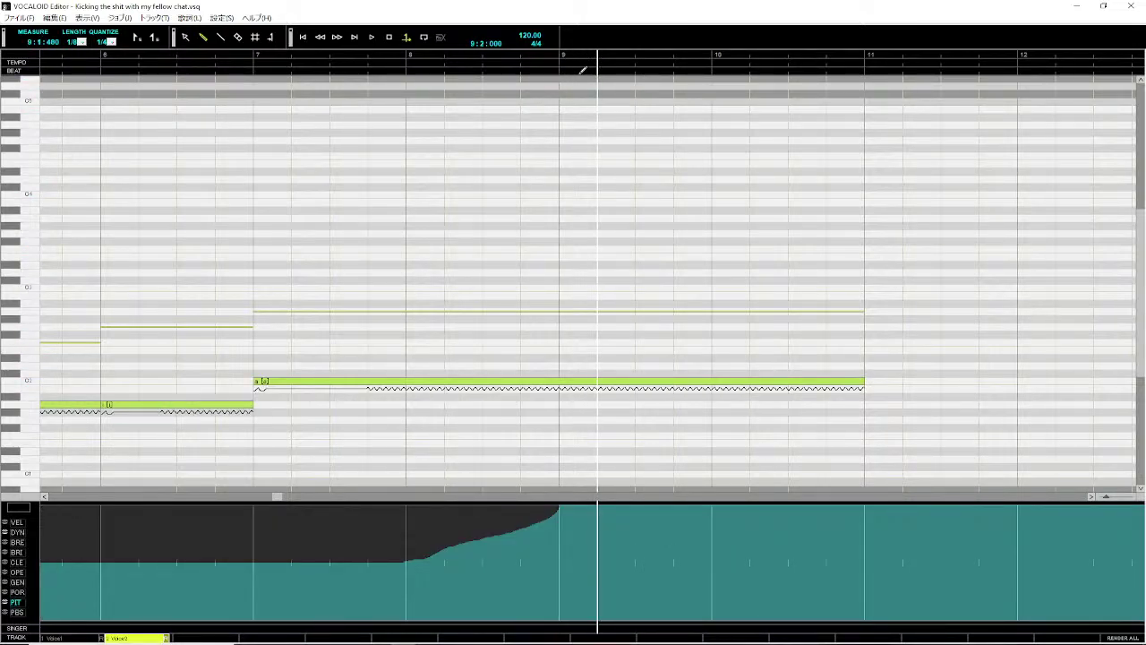
click(565, 59)
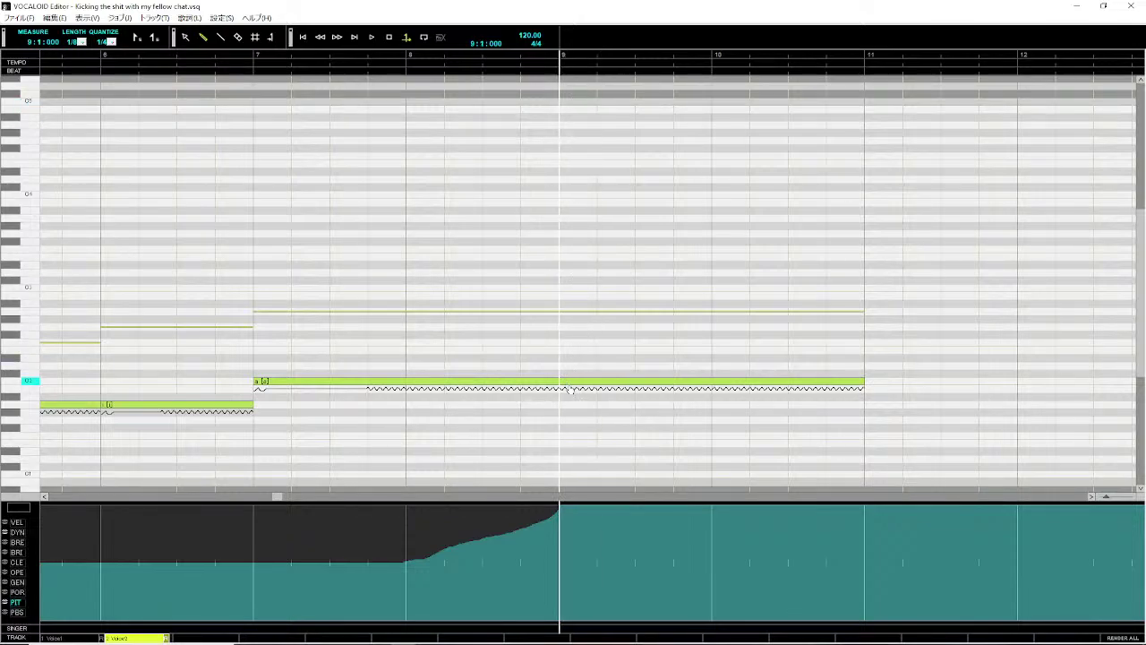
- Drop both vibrato curves of the second track's last note to zero from about their midpoint onward and play from measure 7
double_click(569, 388)
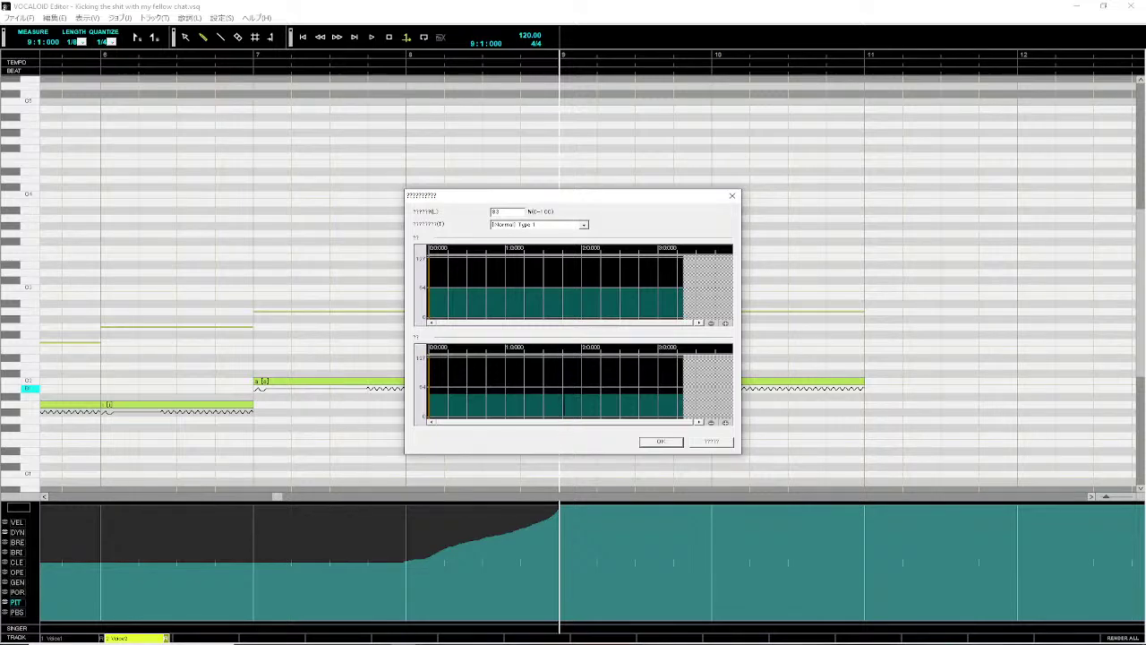
drag(686, 418, 562, 418)
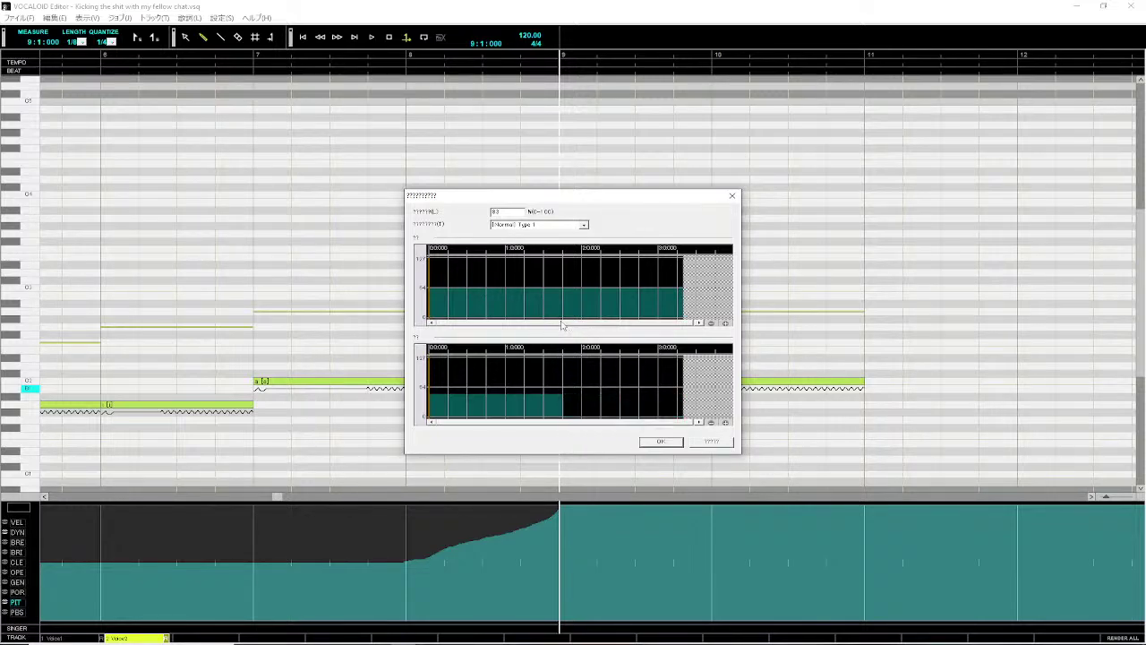
drag(686, 318, 564, 318)
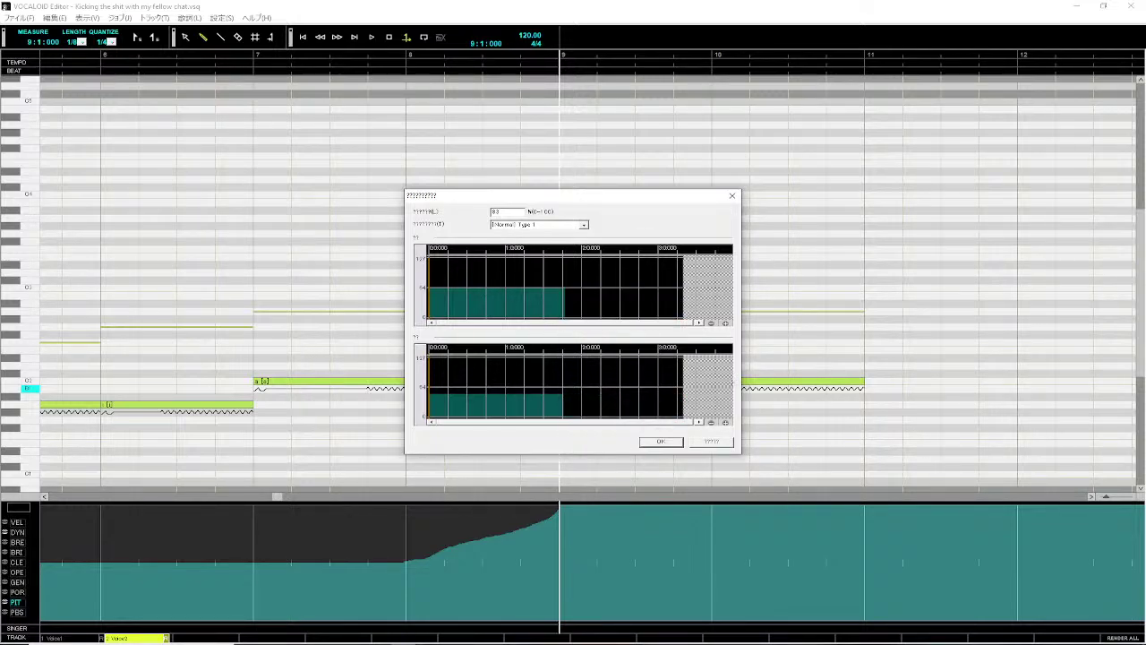
click(660, 441)
click(240, 61)
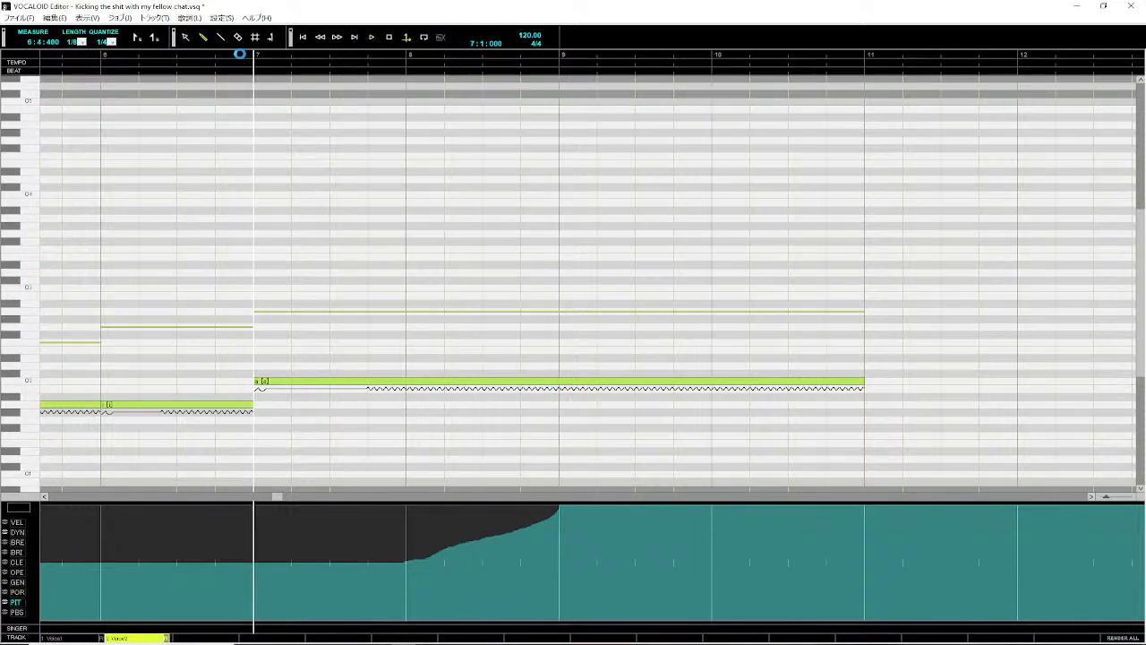
key(space)
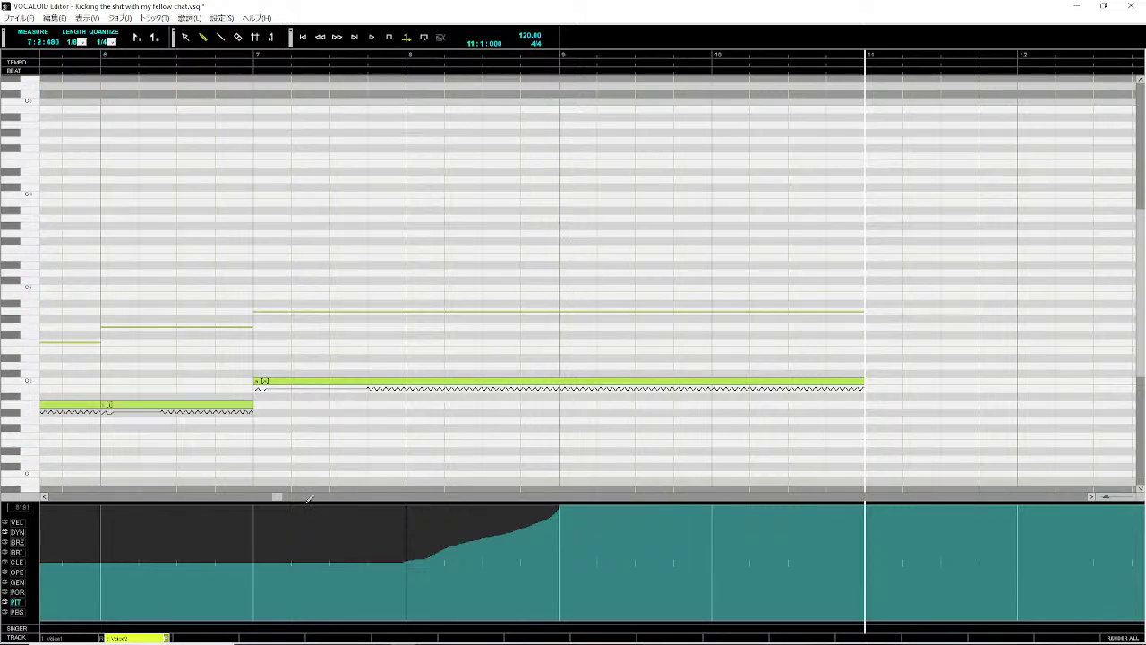
drag(267, 499, 55, 522)
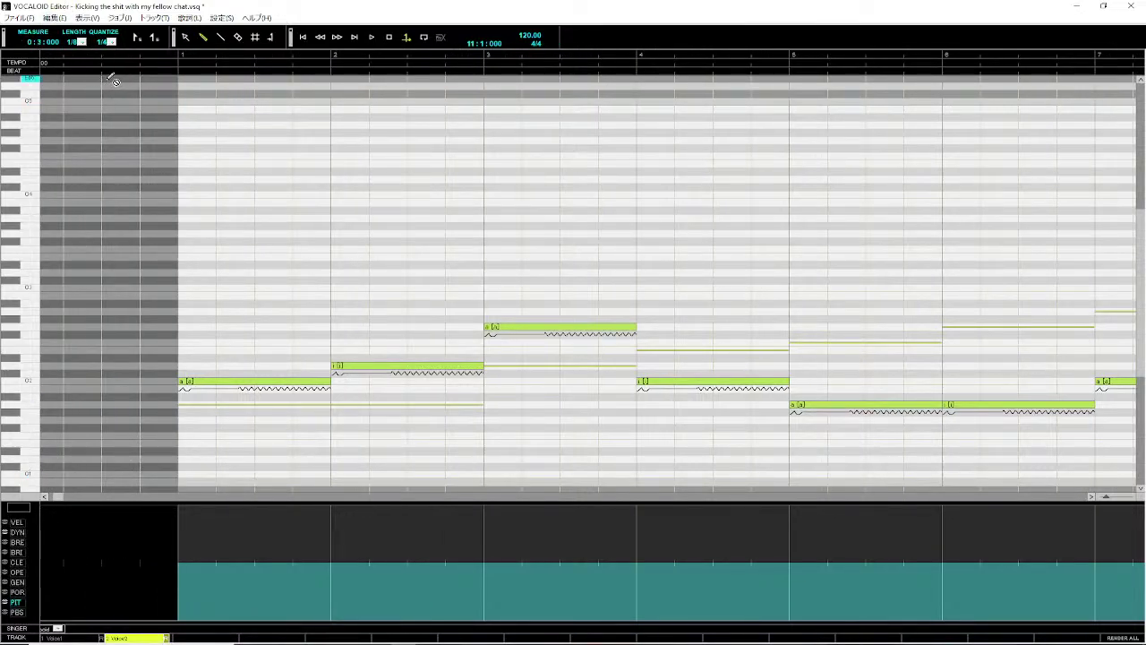
- Set the phonetics of the second track's first note to "a i" and play from beat 4 of measure 0
click(146, 57)
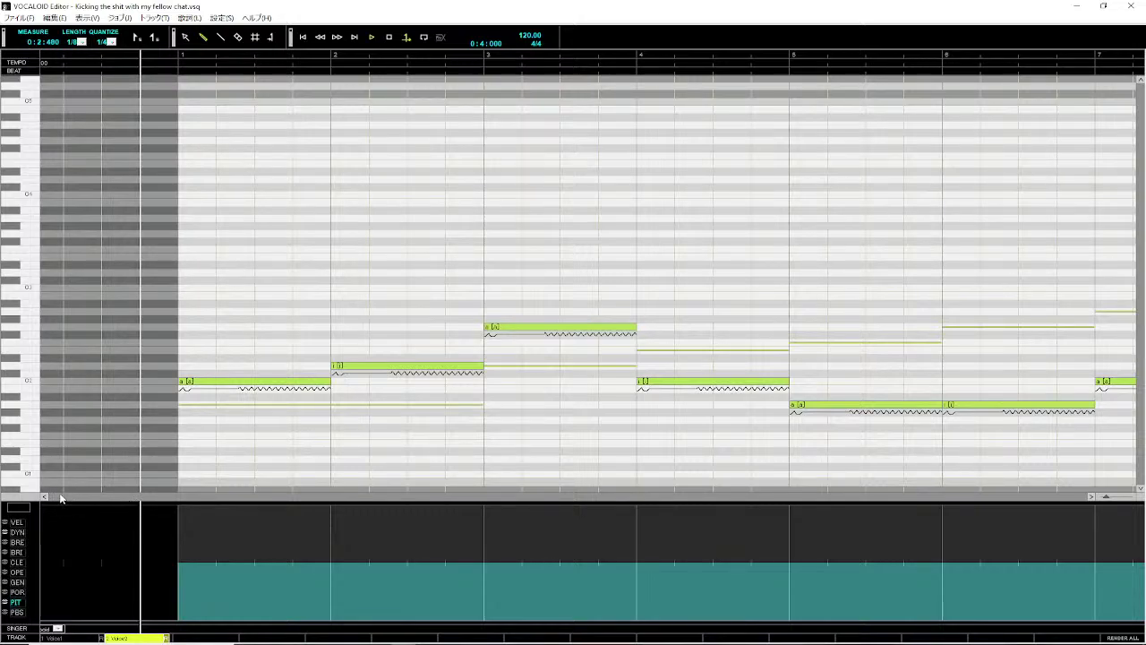
key(space)
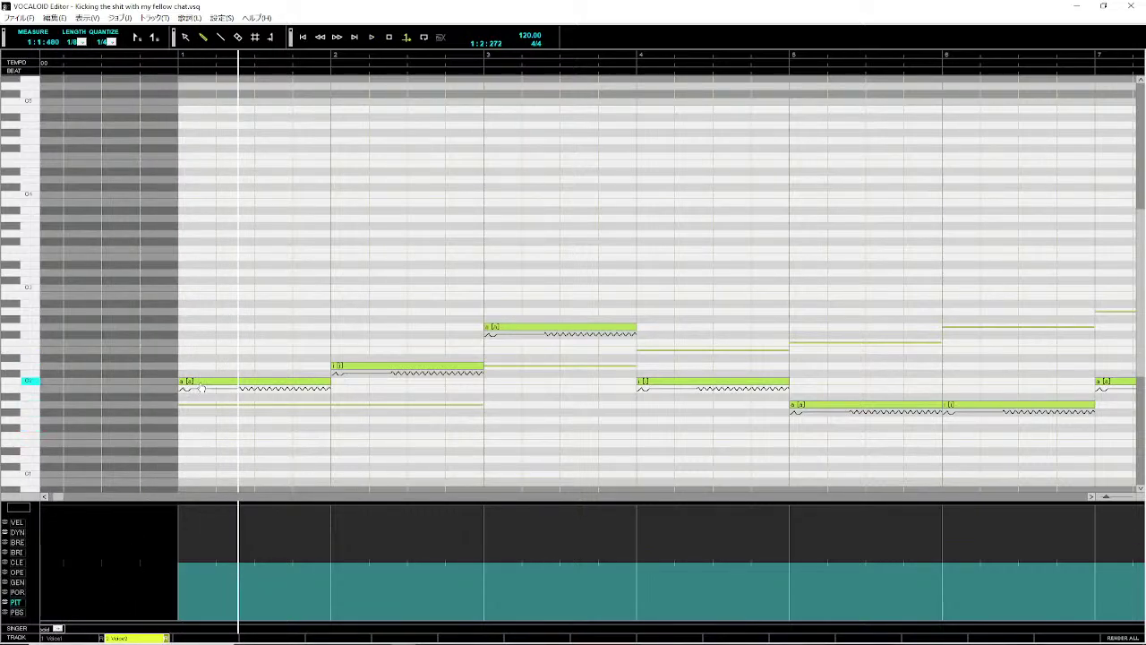
double_click(201, 385)
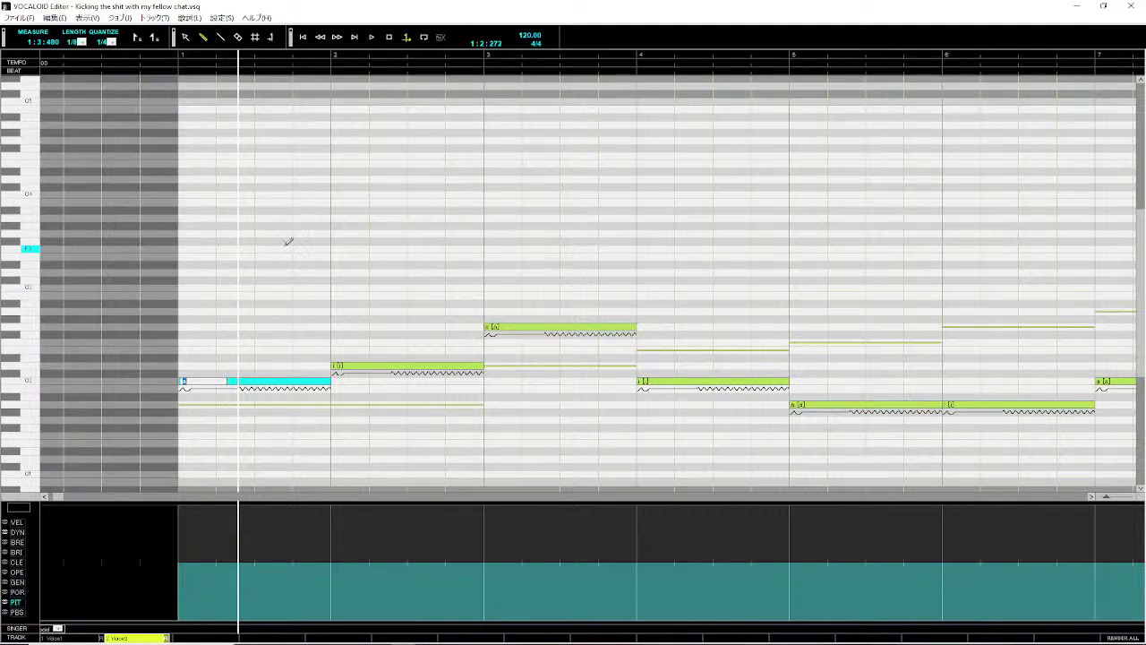
right_click(267, 383)
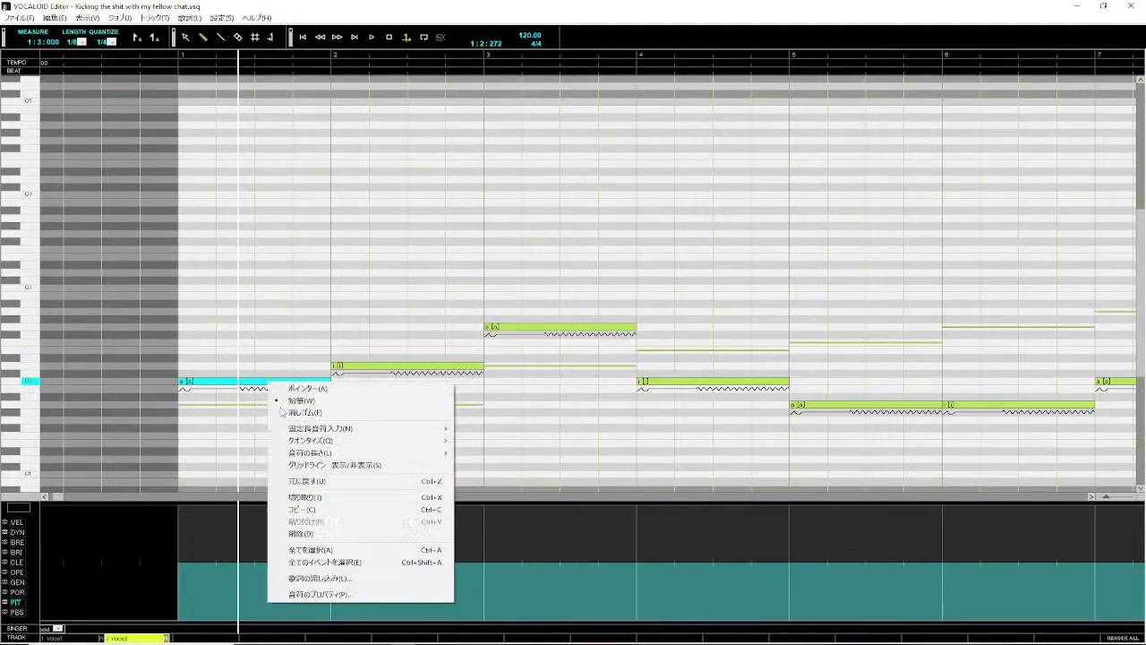
click(360, 596)
click(672, 344)
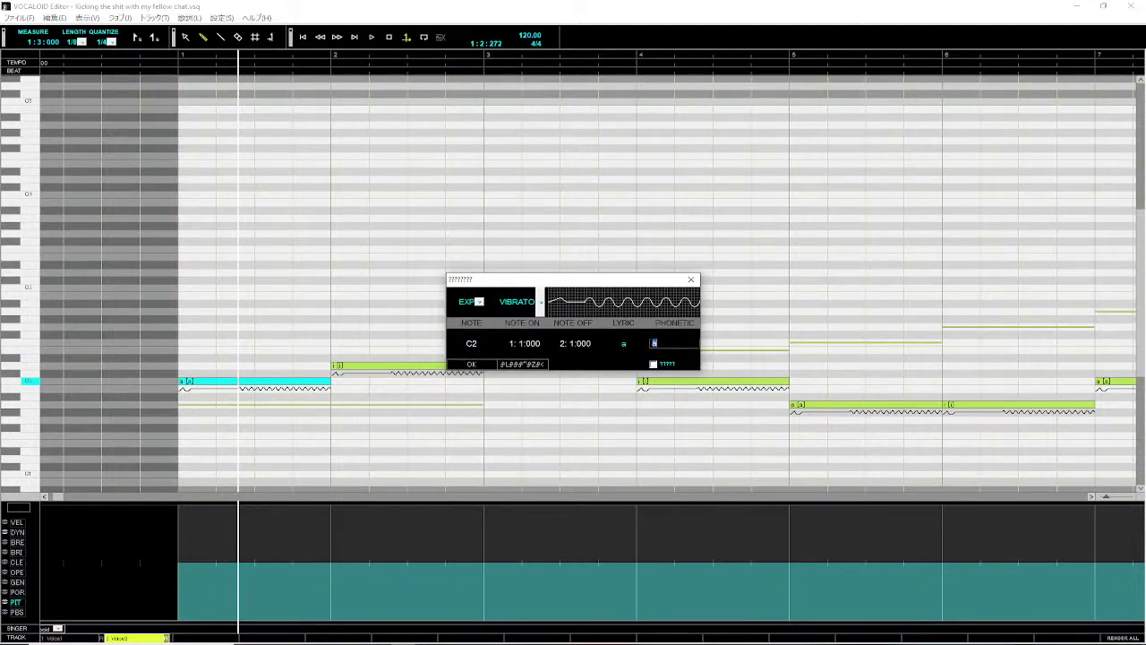
key(Return)
click(452, 363)
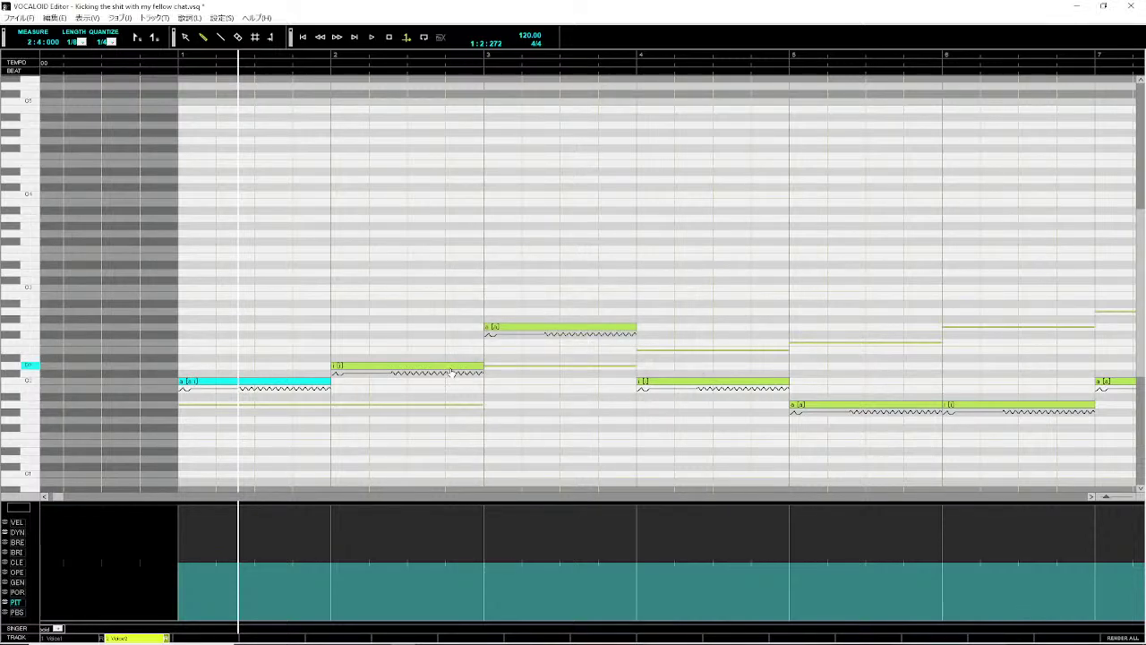
click(164, 53)
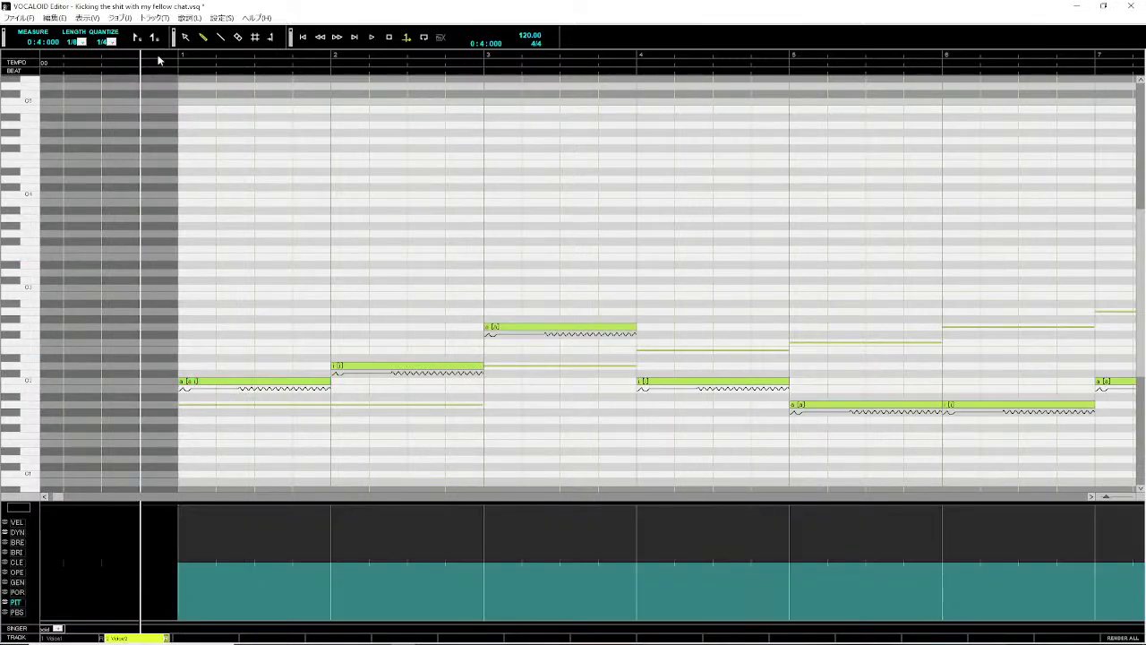
key(space)
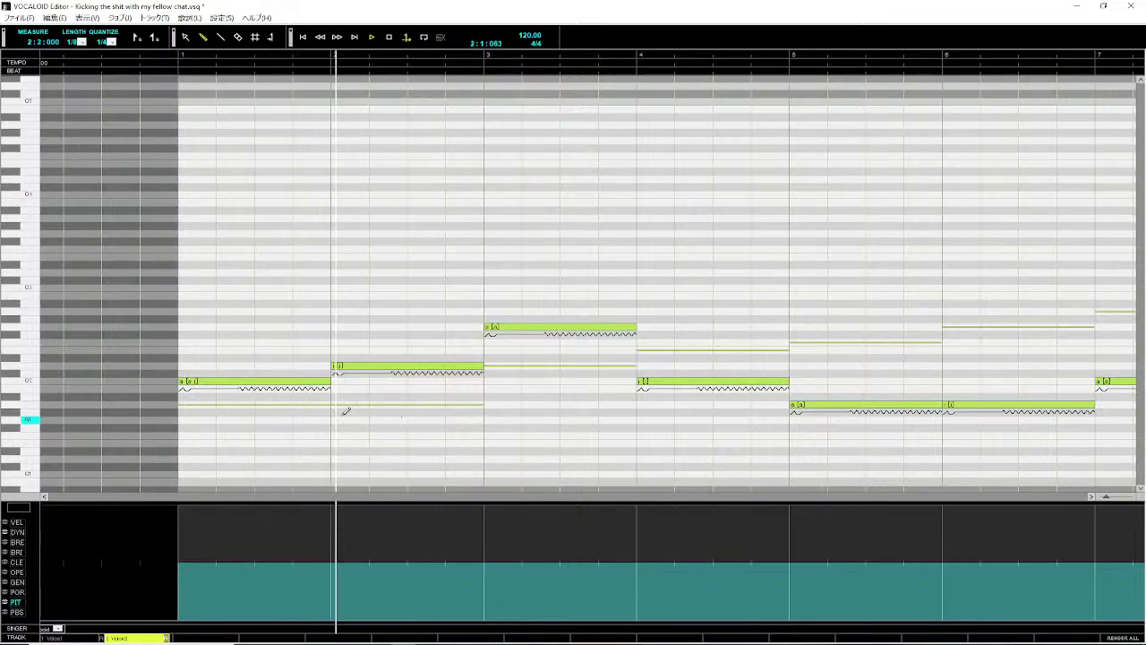
- Set the phonetics of the first track's first note to "a i" and play from beat 4 of measure 0
click(59, 639)
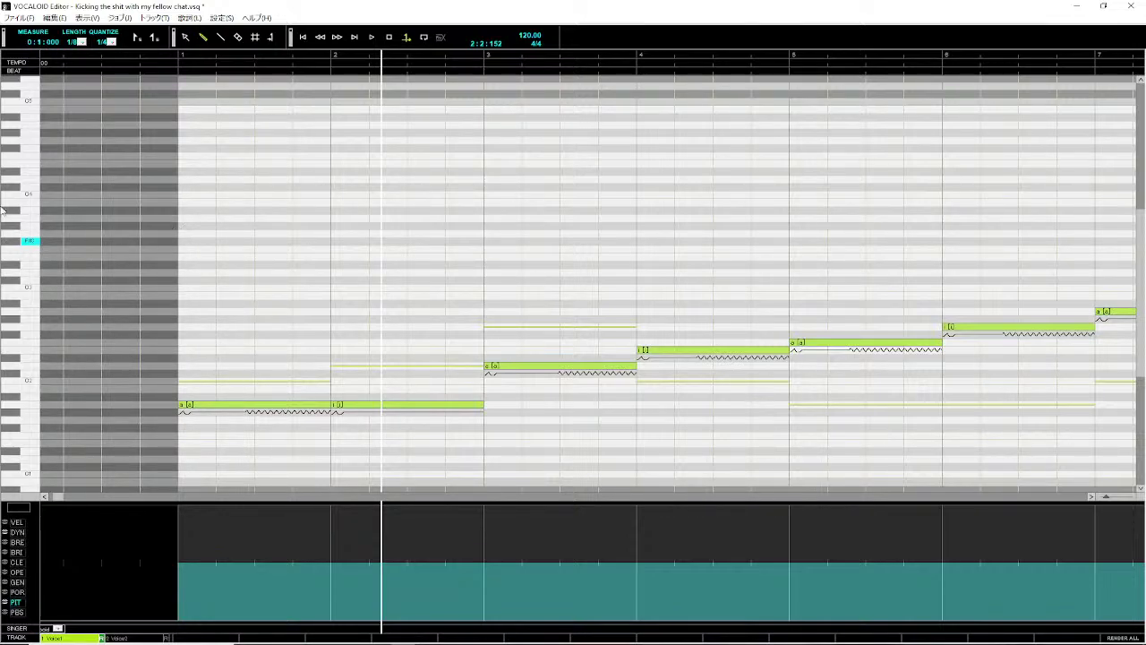
click(142, 57)
key(space)
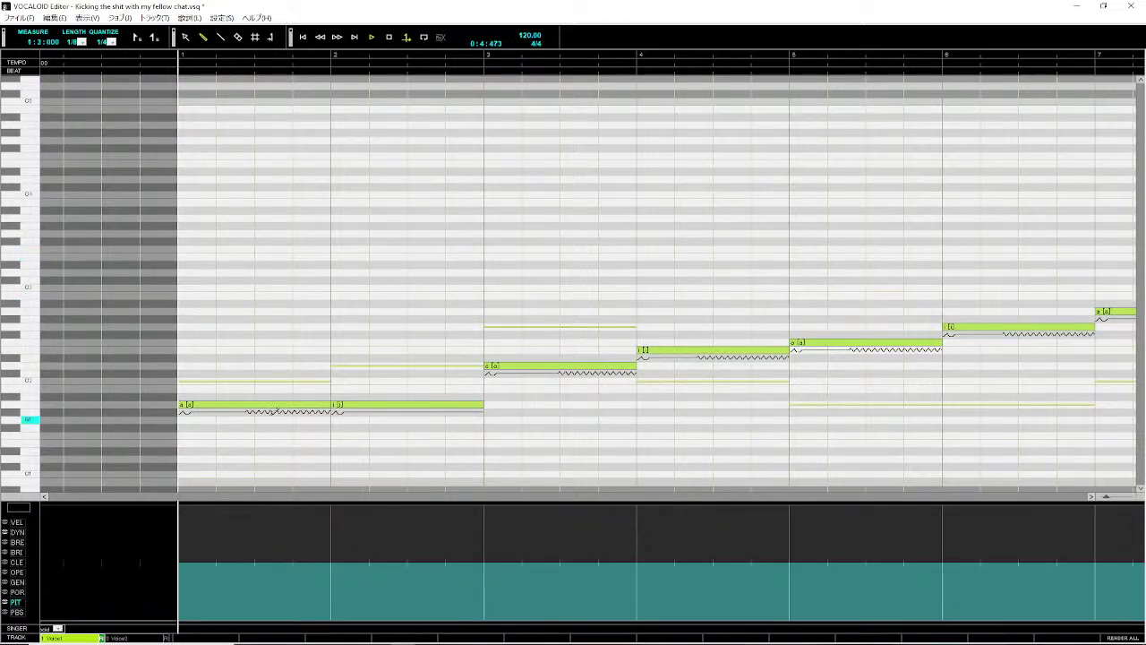
key(space)
right_click(274, 409)
click(318, 618)
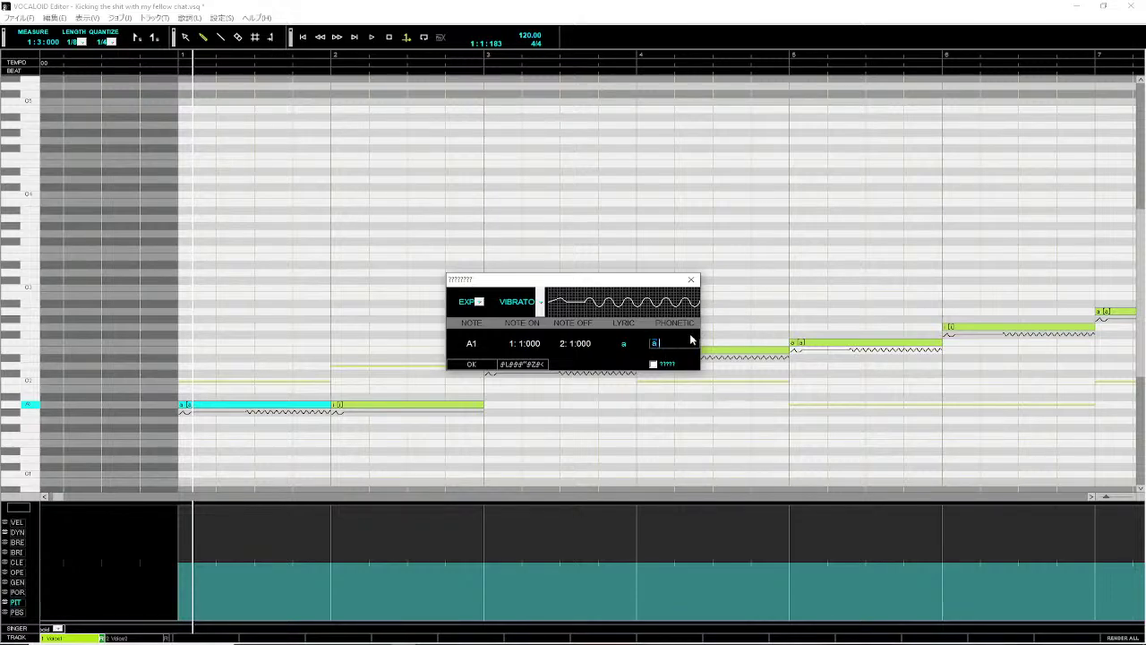
text(N\)
key(Return)
click(691, 340)
key(Return)
click(673, 343)
click(484, 365)
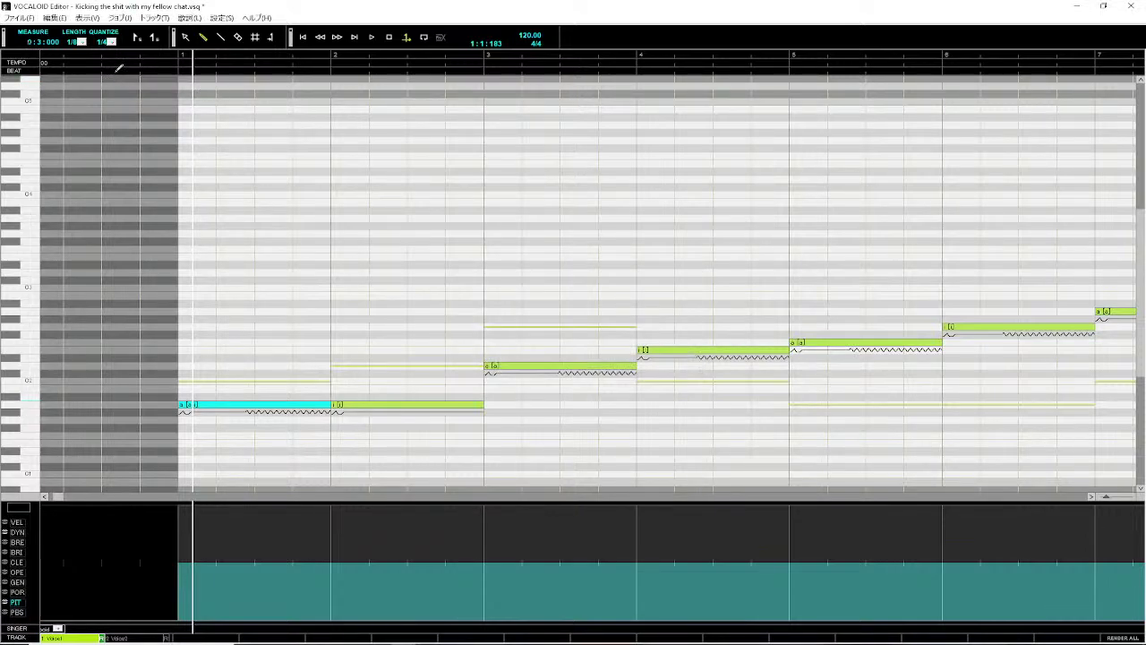
click(154, 60)
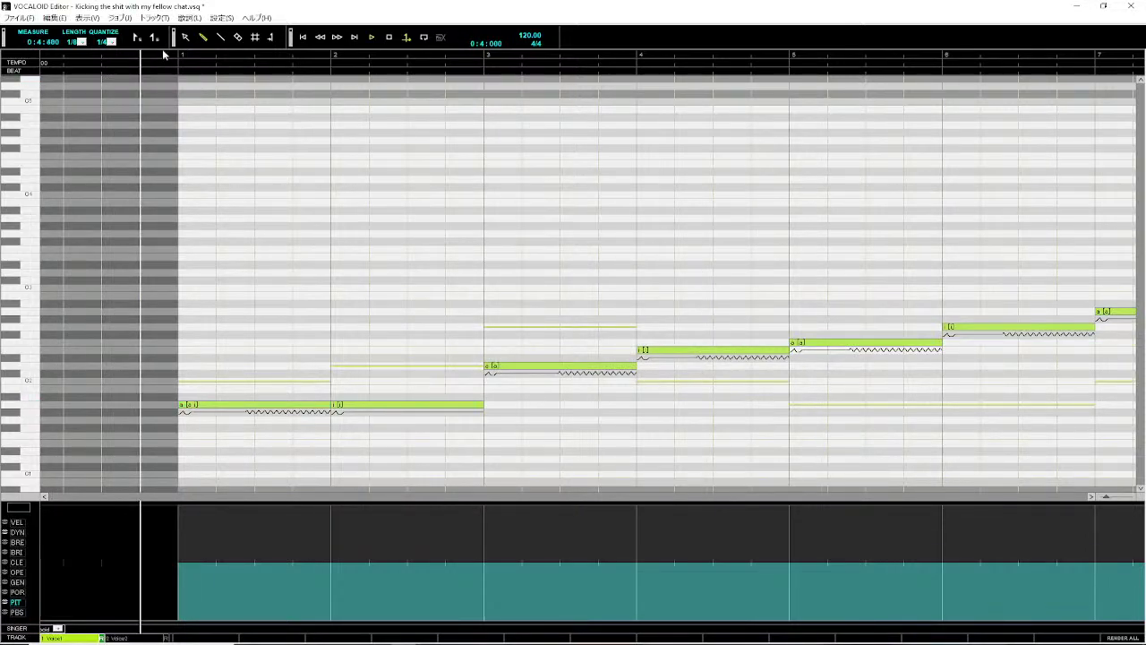
key(space)
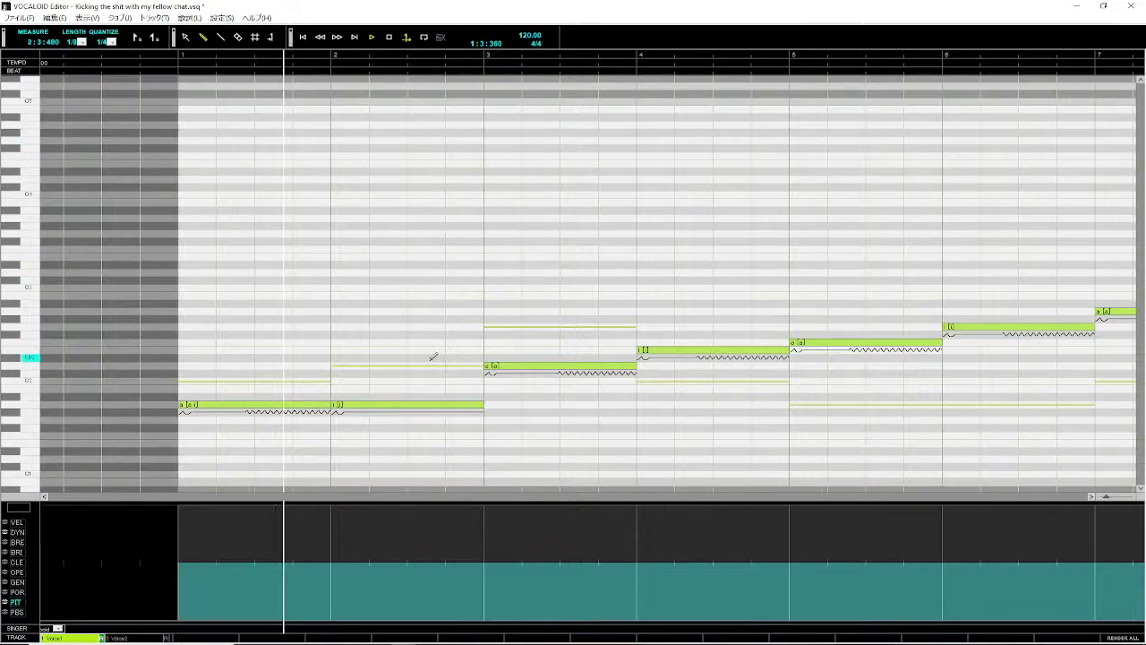
- Give the first track's measure 2 note the lyric "wa" with the phonetics "w a n"
click(390, 406)
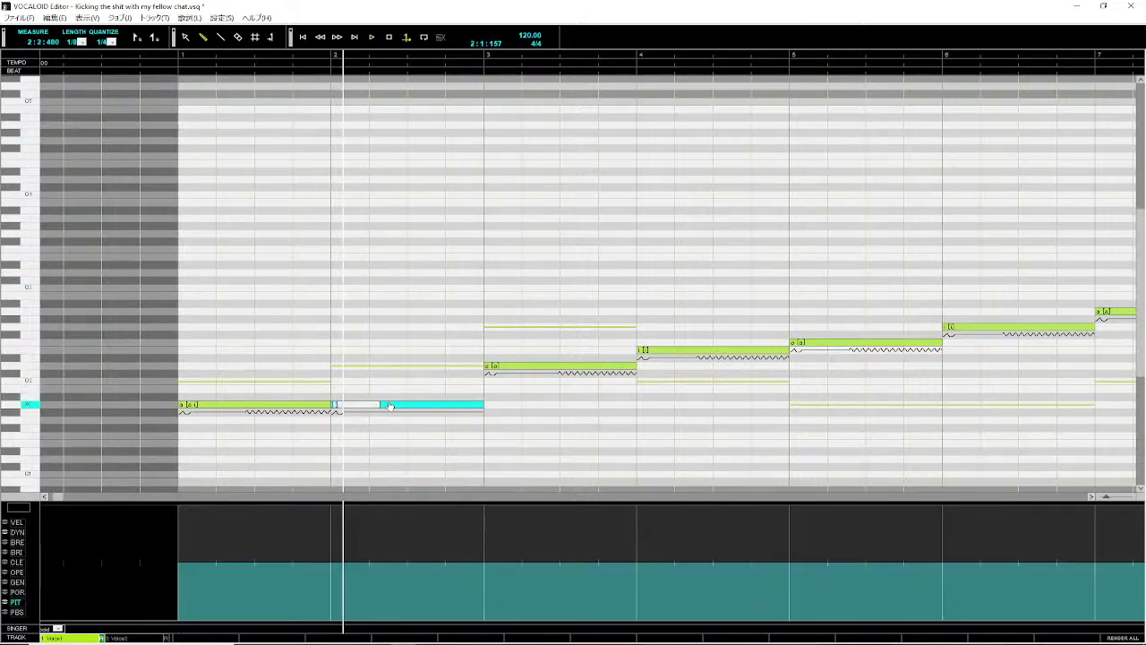
double_click(394, 406)
key(Return)
double_click(403, 408)
key(Return)
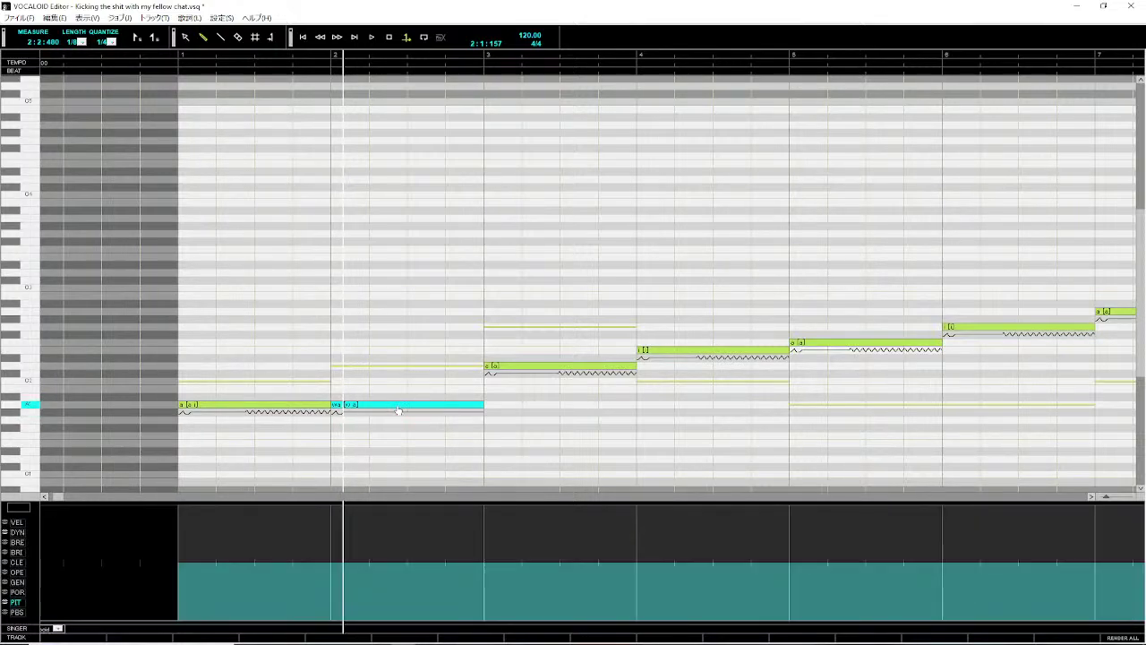
right_click(398, 411)
click(425, 618)
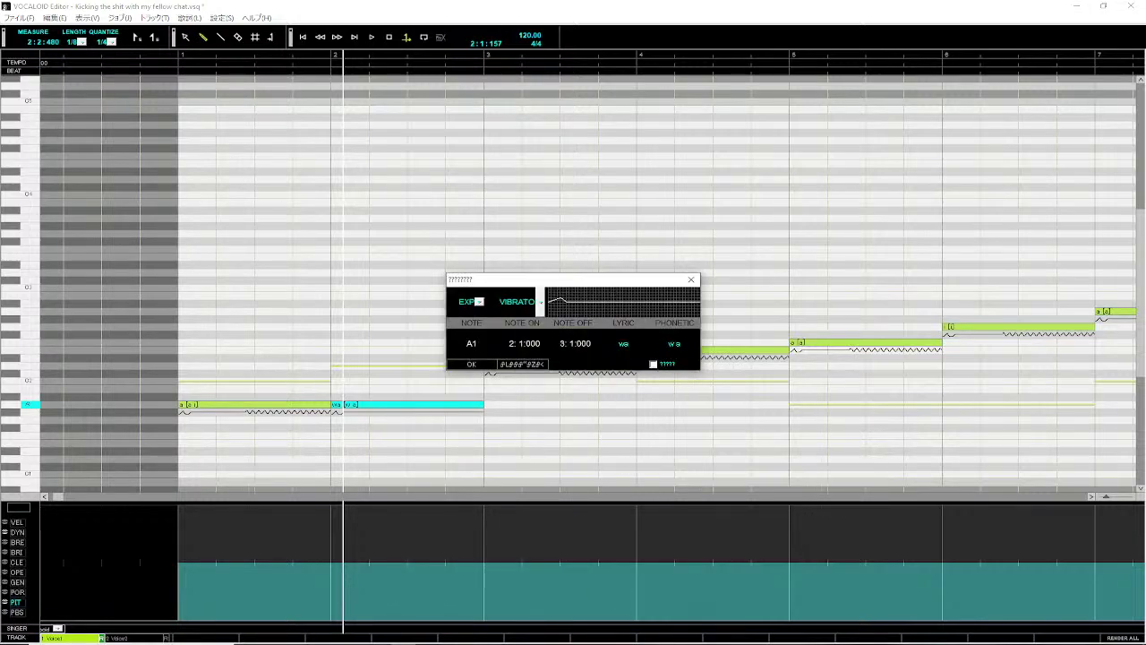
double_click(673, 343)
key(Return)
click(471, 363)
- Give the second track's measure 2 note the lyric "wa" with the phonetics "w a n" and play from beat 4 of measure 0
click(106, 638)
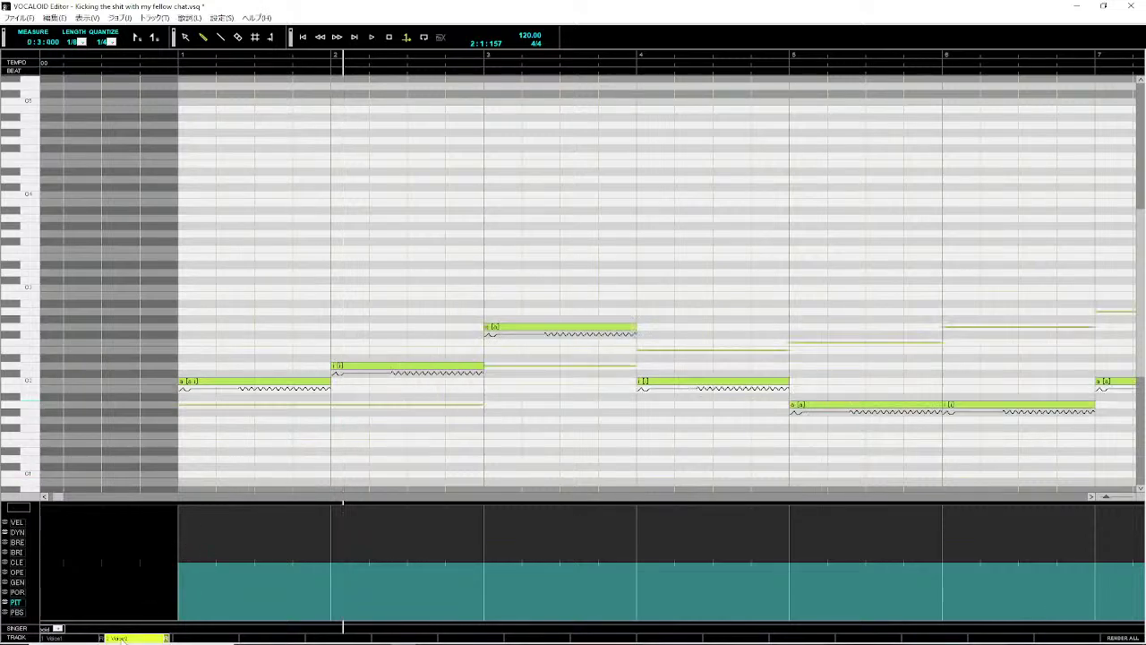
right_click(370, 369)
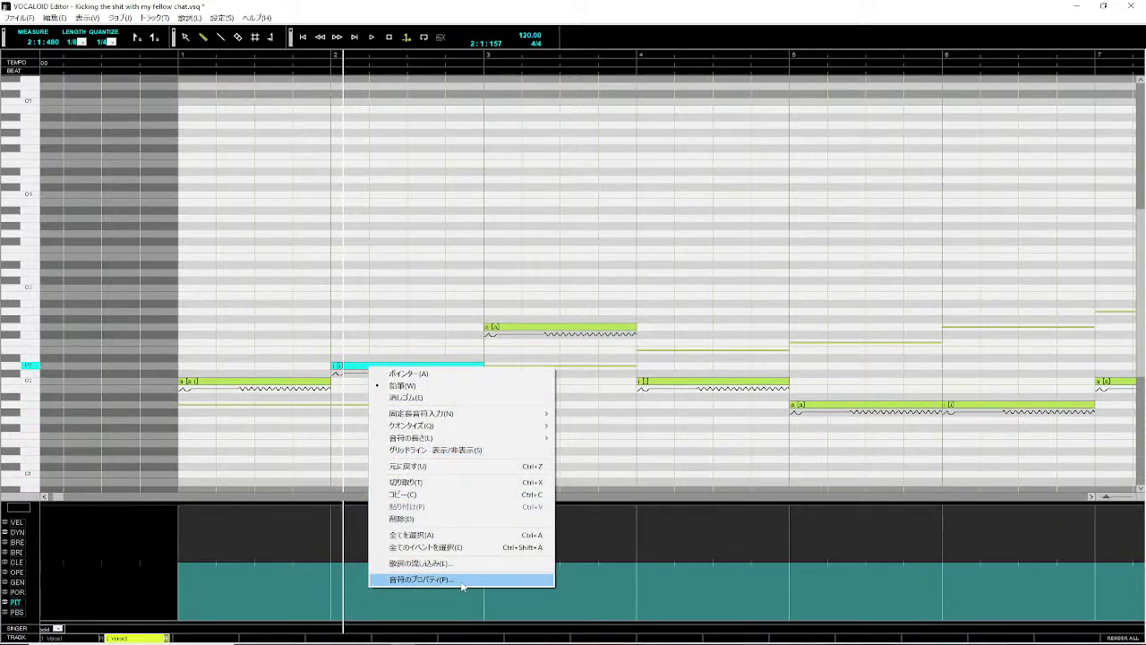
click(421, 580)
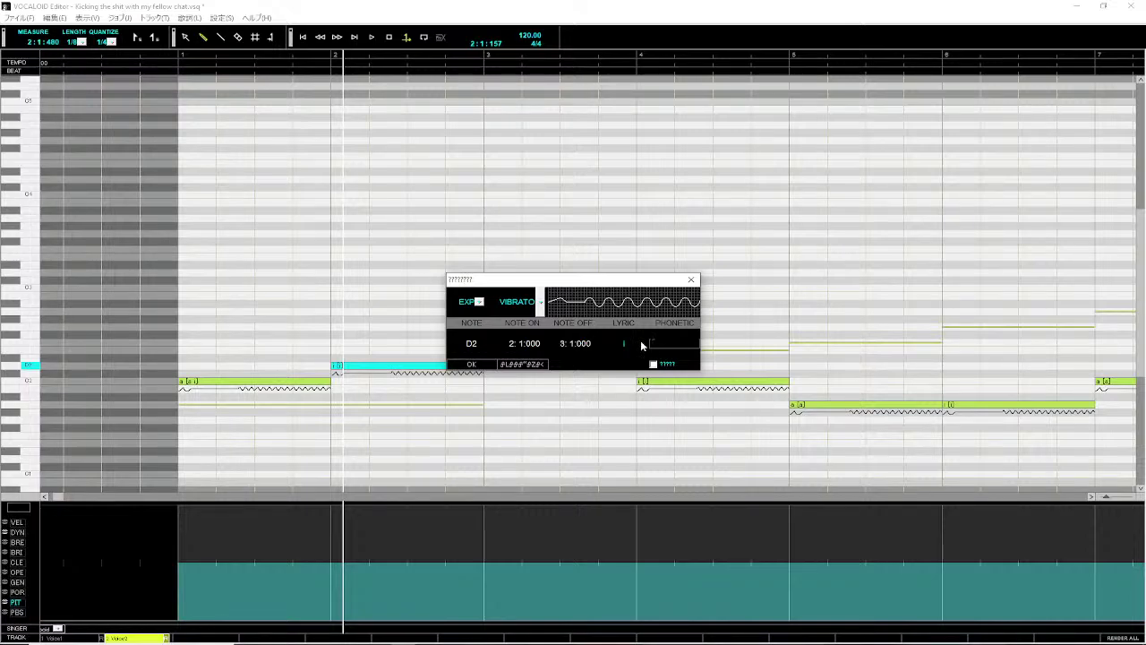
click(642, 345)
text(wa)
click(656, 343)
key(Return)
click(464, 366)
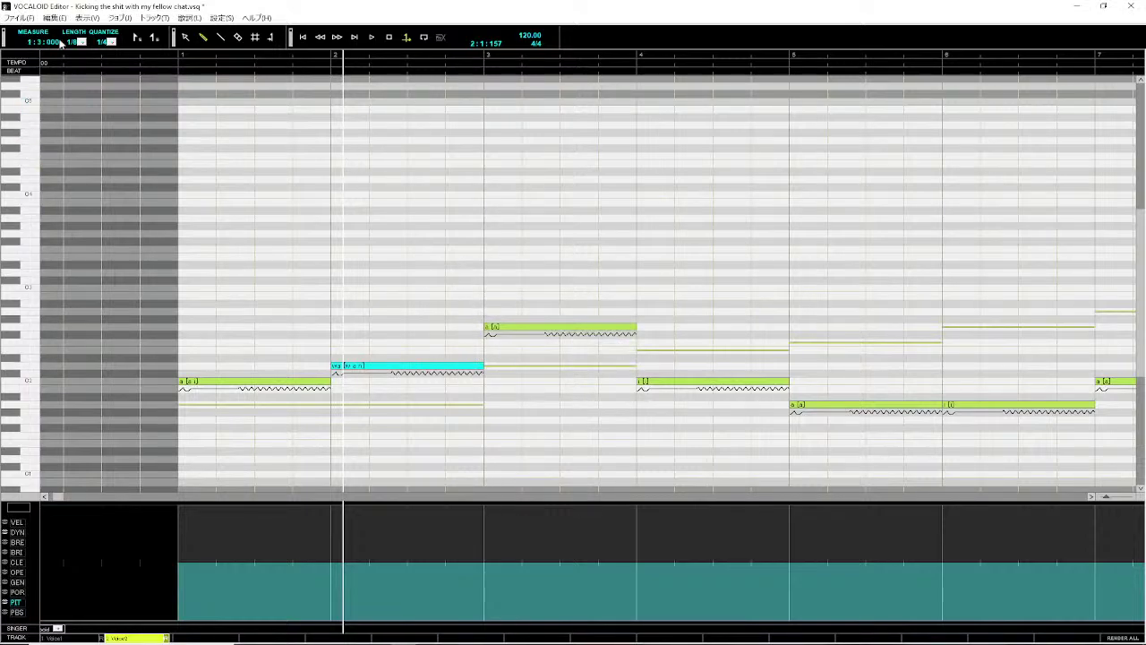
click(159, 60)
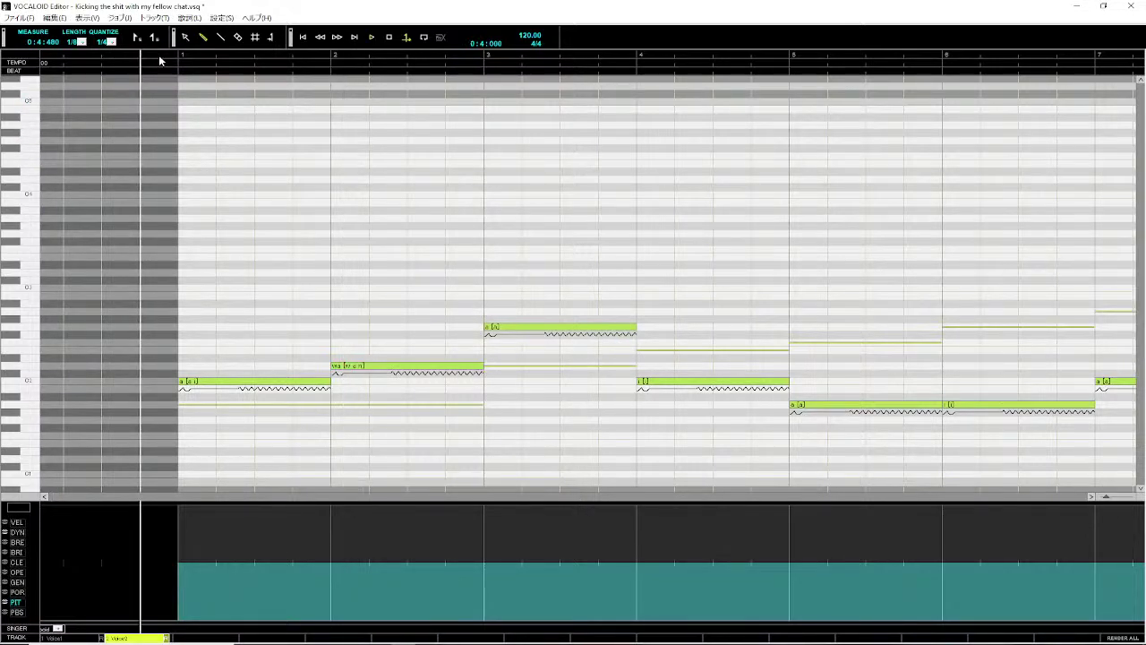
key(space)
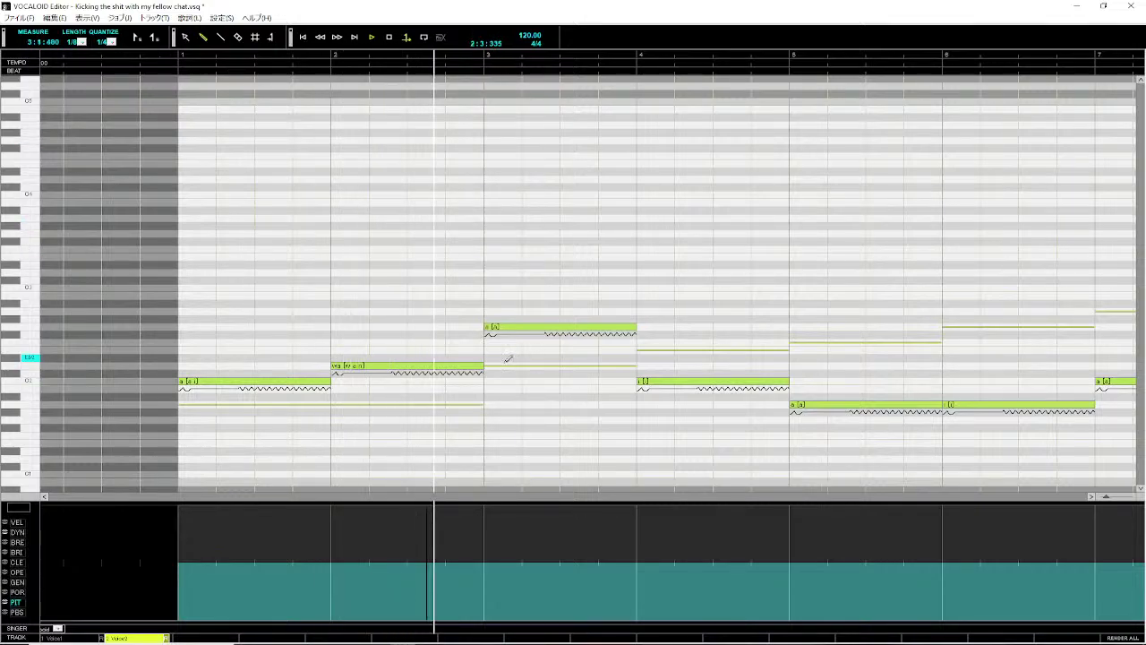
- Place the playhead at beat 4 of measure 2 and set the lyric of the second track's measure 4 note to "fi"
click(495, 327)
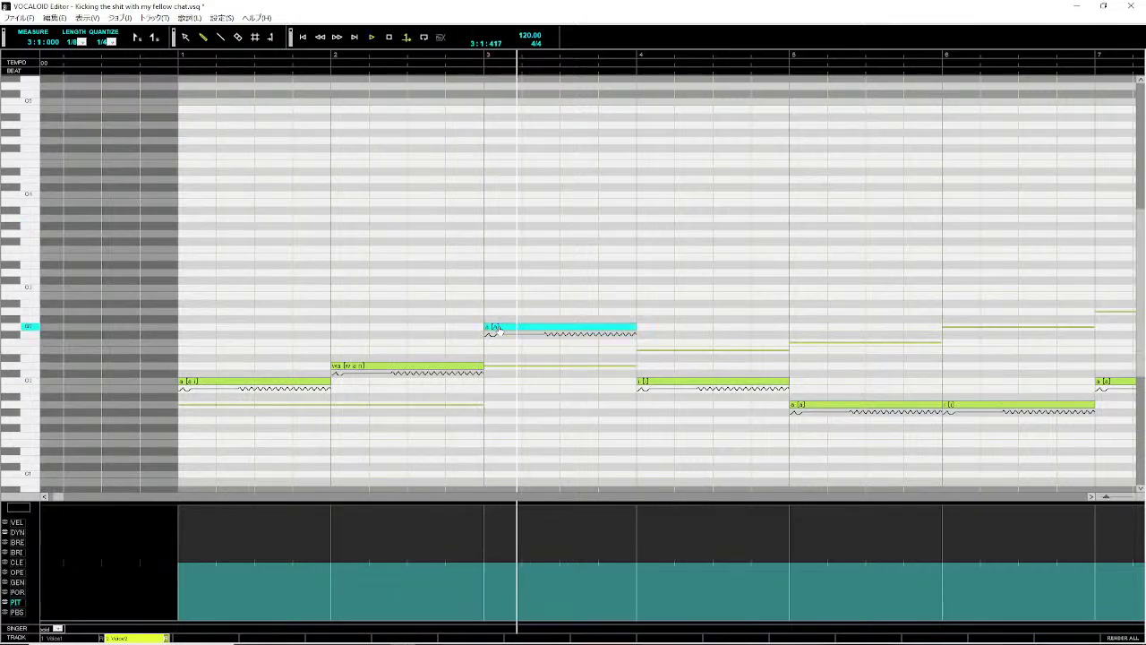
double_click(498, 330)
click(452, 56)
double_click(661, 385)
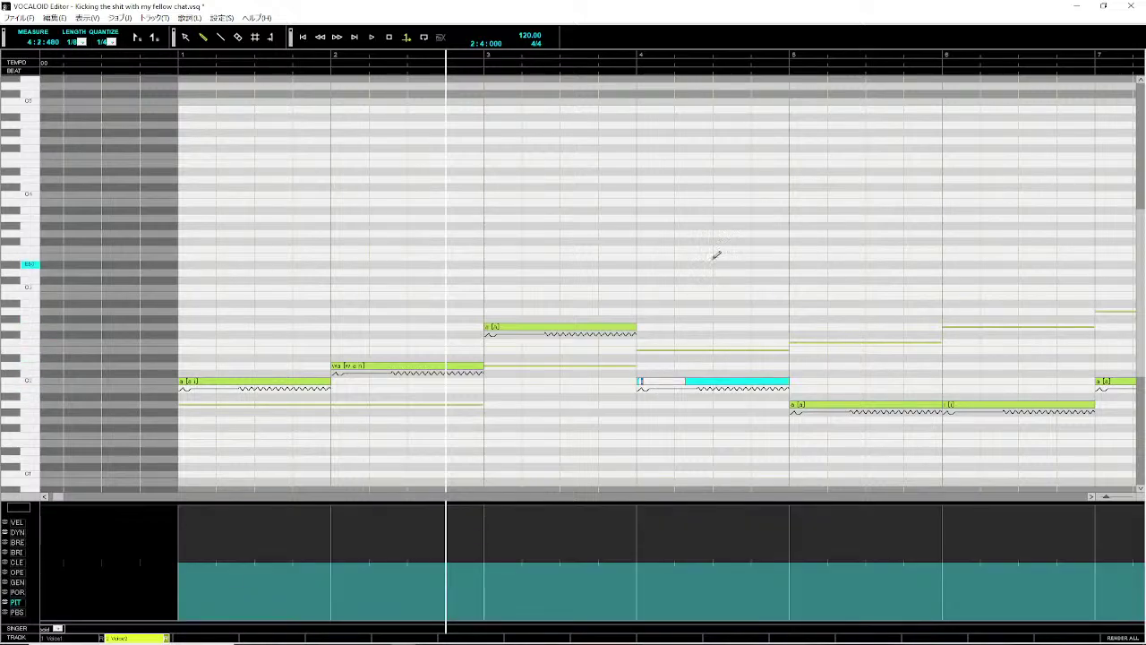
text(fi)
key(Return)
- Set the lyric of the first track's measure 4 note to "fi" and append a consonant to the end of its phonetics
click(76, 639)
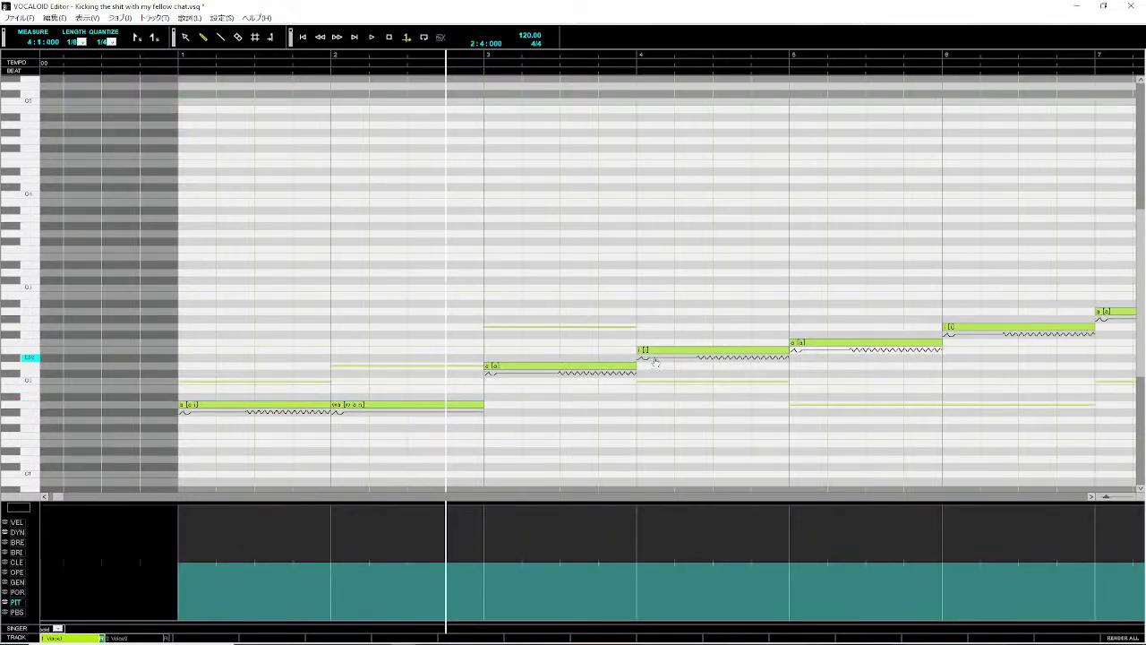
click(665, 352)
right_click(664, 354)
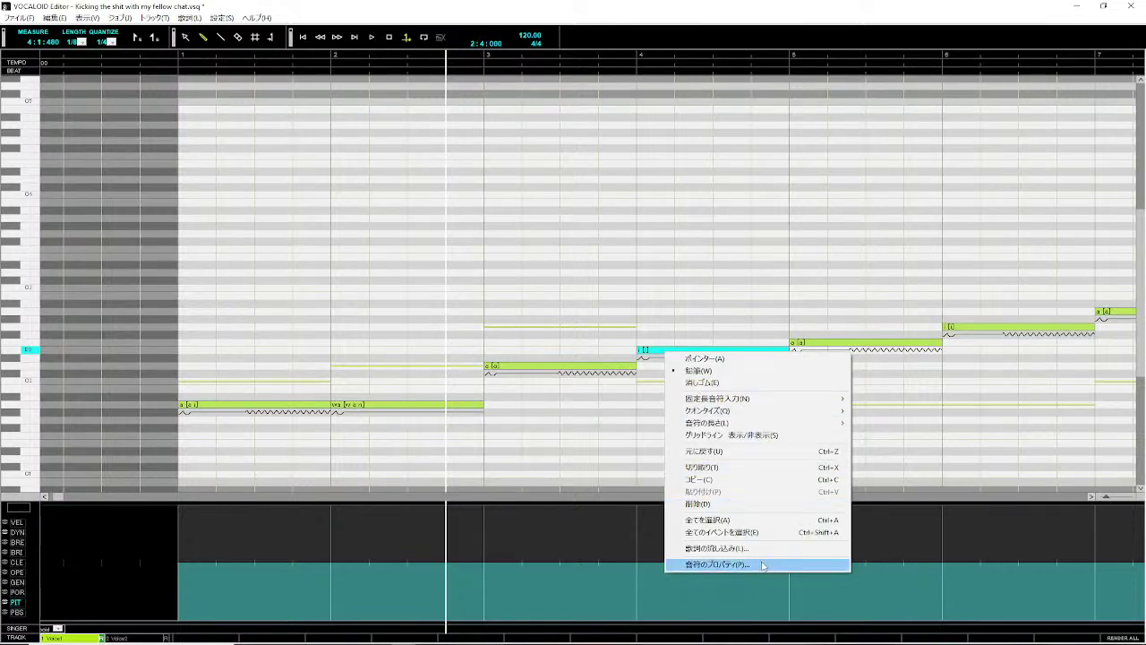
double_click(682, 350)
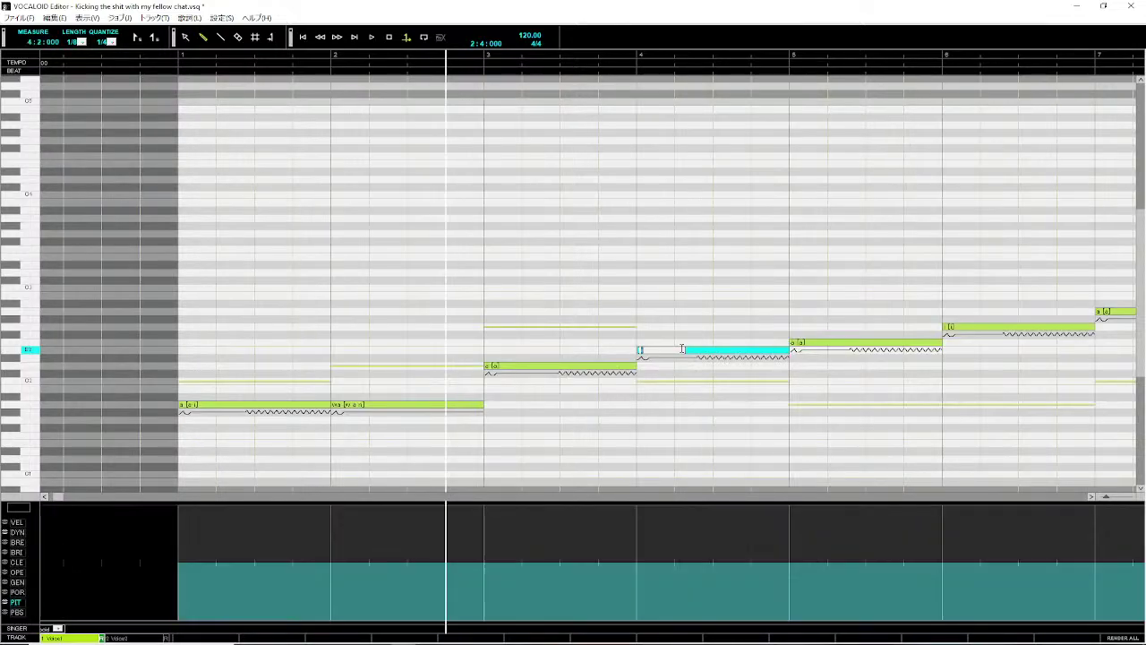
text(ri)
key(Return)
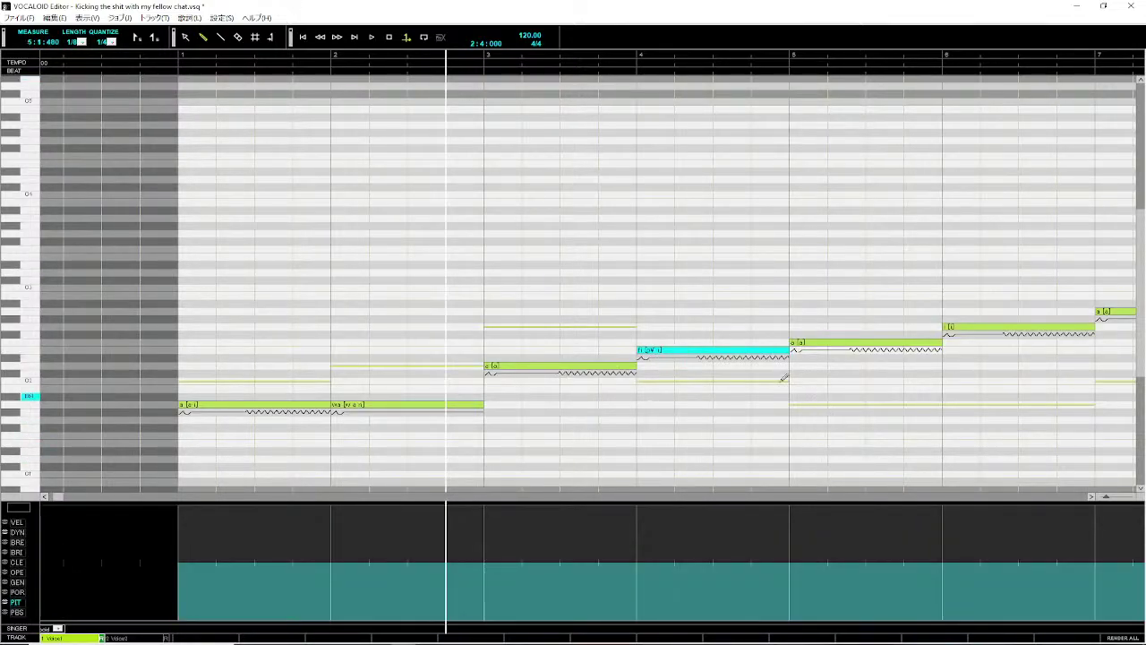
right_click(659, 355)
click(737, 578)
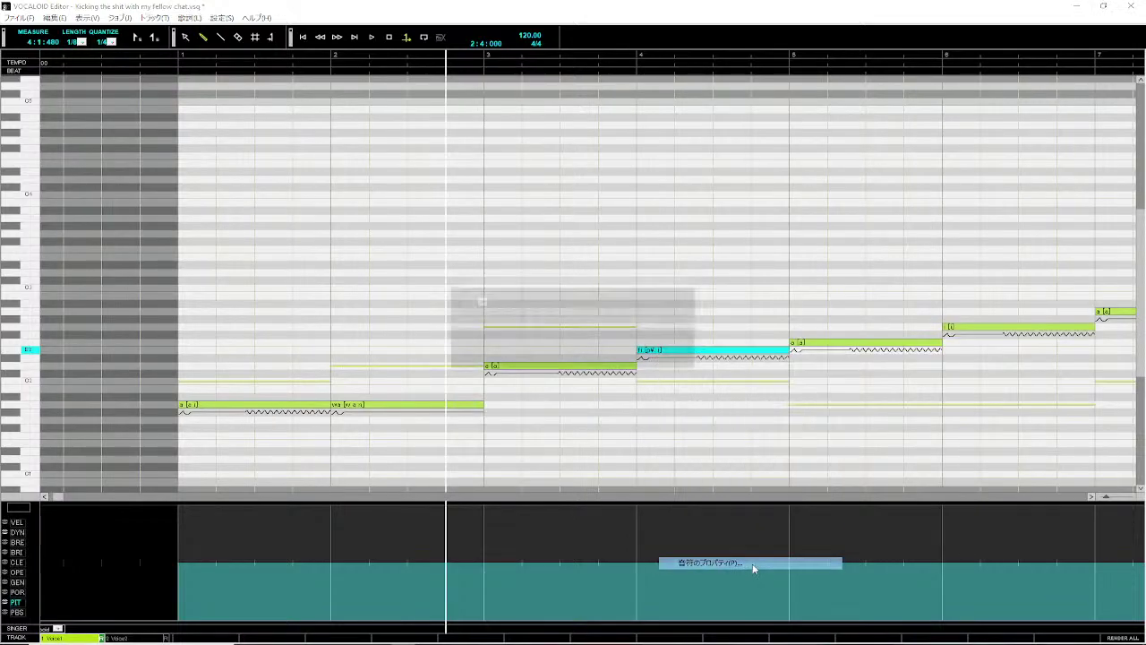
click(673, 343)
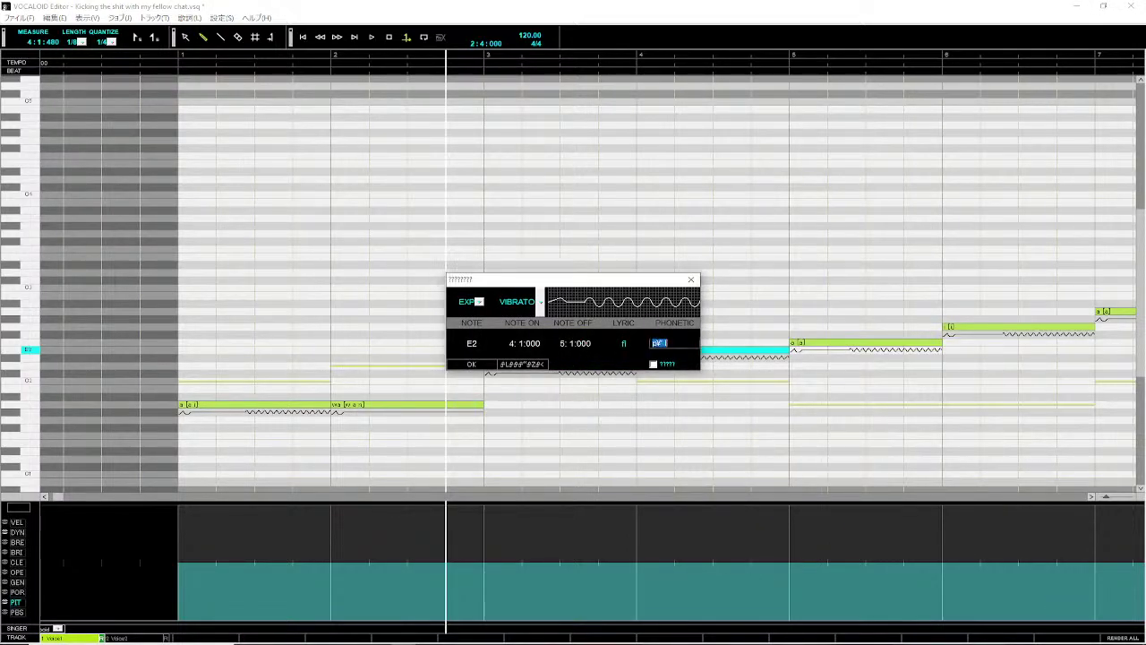
key(BackSpace)
click(468, 365)
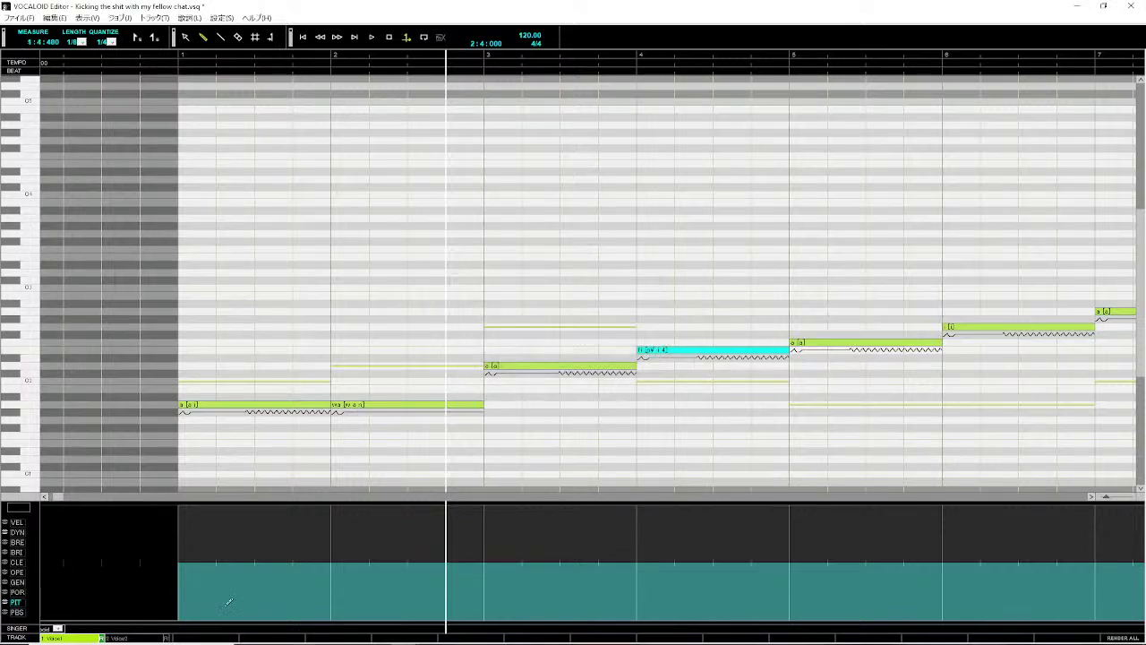
- Append the closing consonant to the phonetics of the second track's "fi" note in measure 4, matching the first track
click(161, 638)
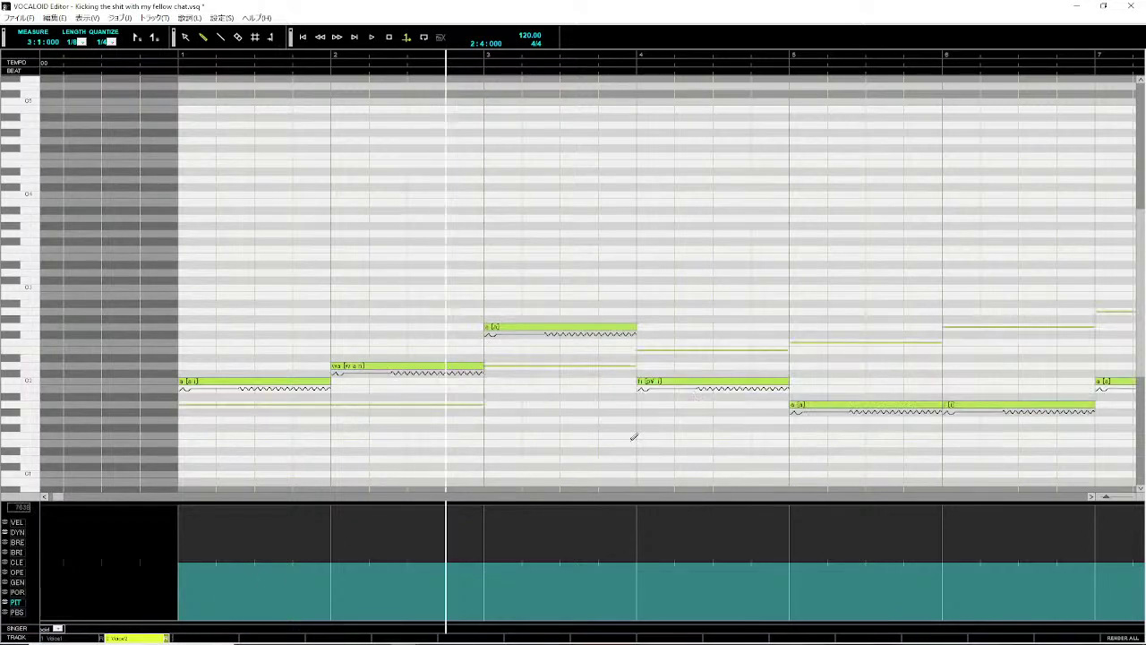
click(645, 383)
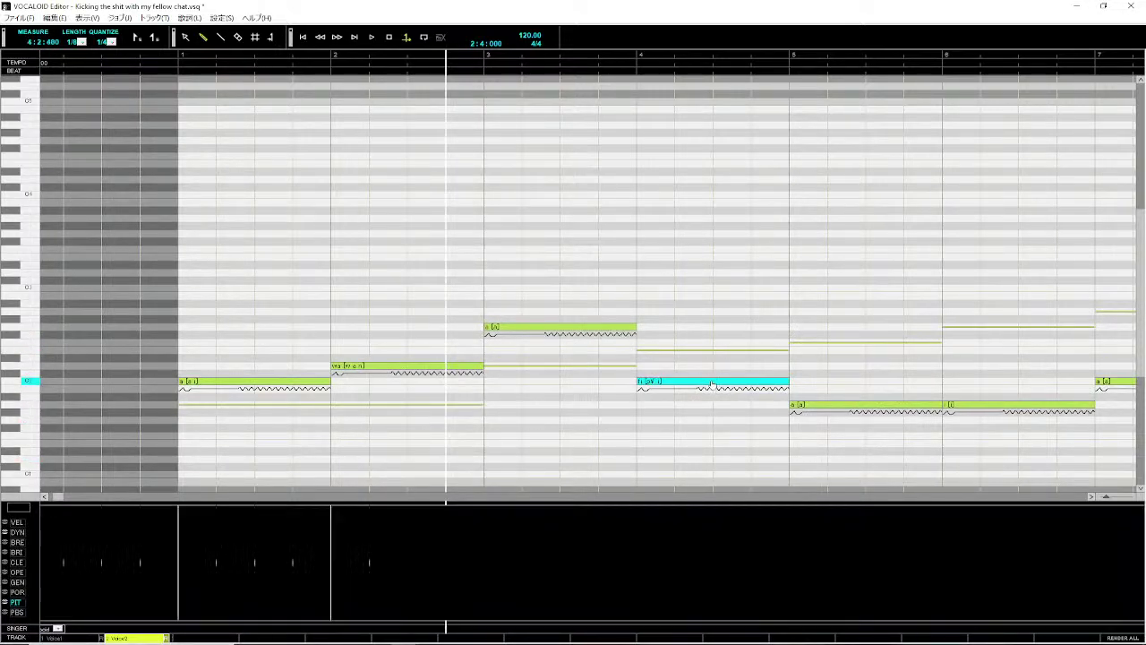
right_click(713, 385)
click(785, 593)
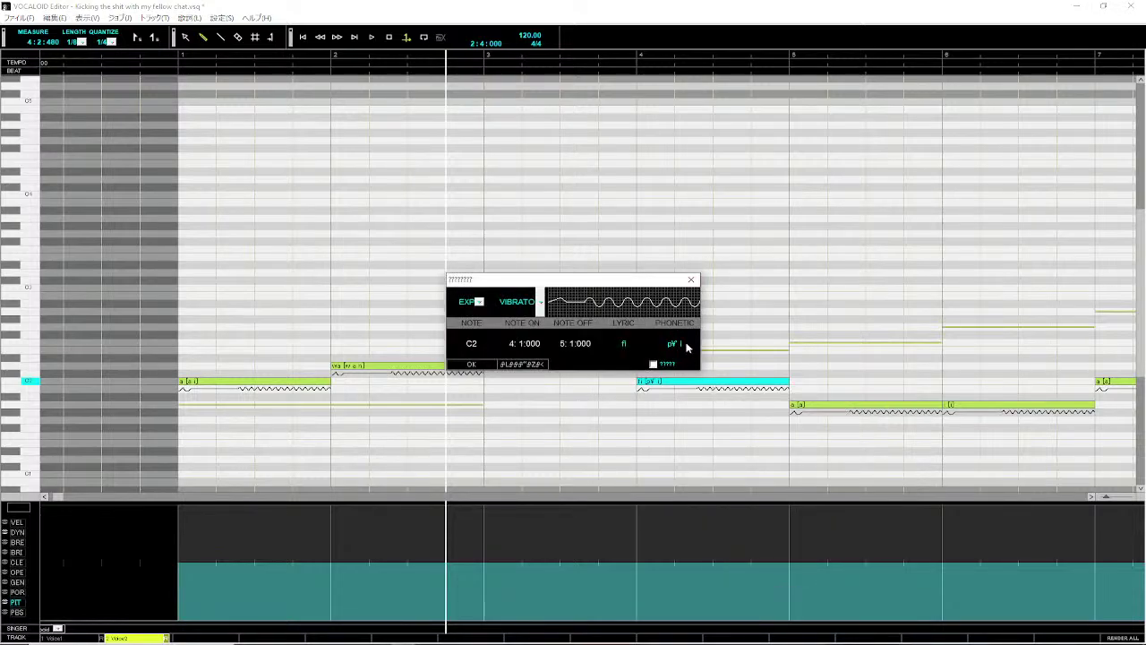
click(687, 346)
key(Return)
click(480, 366)
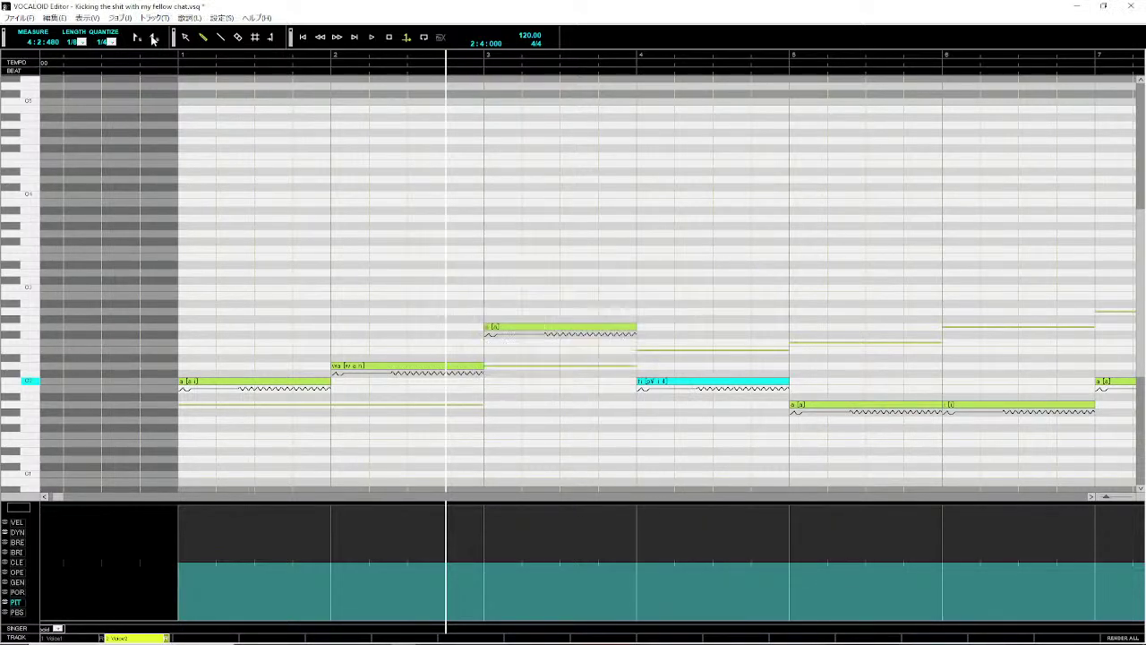
- Play the sequence from measure 1 through the "fi" note to check the edited phonetics
click(161, 59)
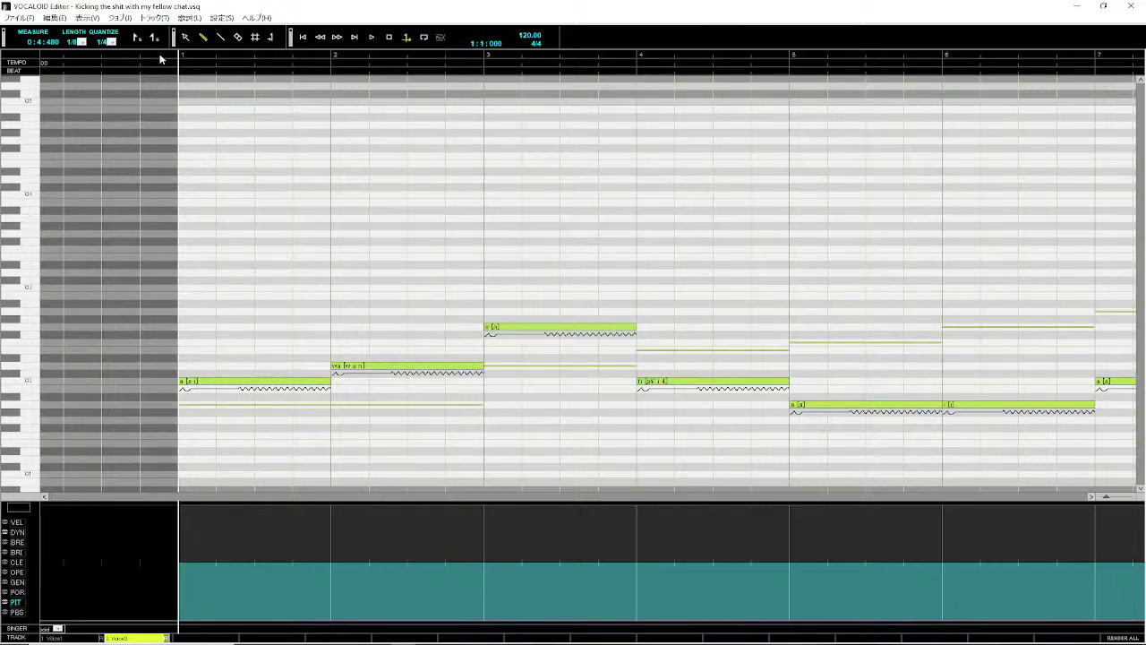
key(space)
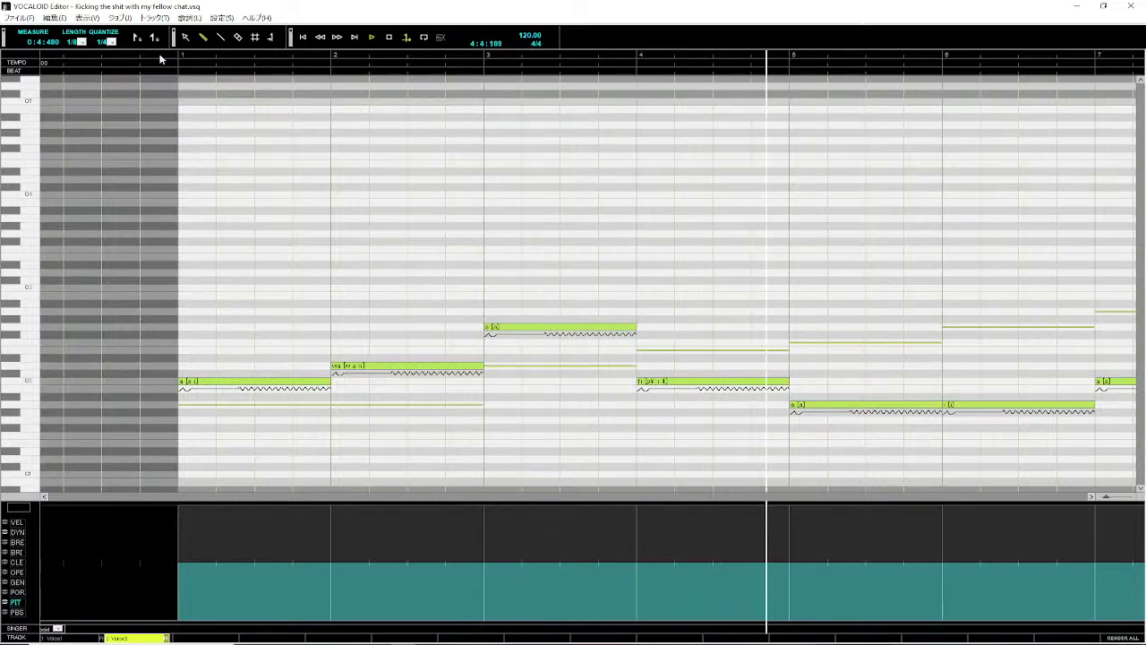
key(space)
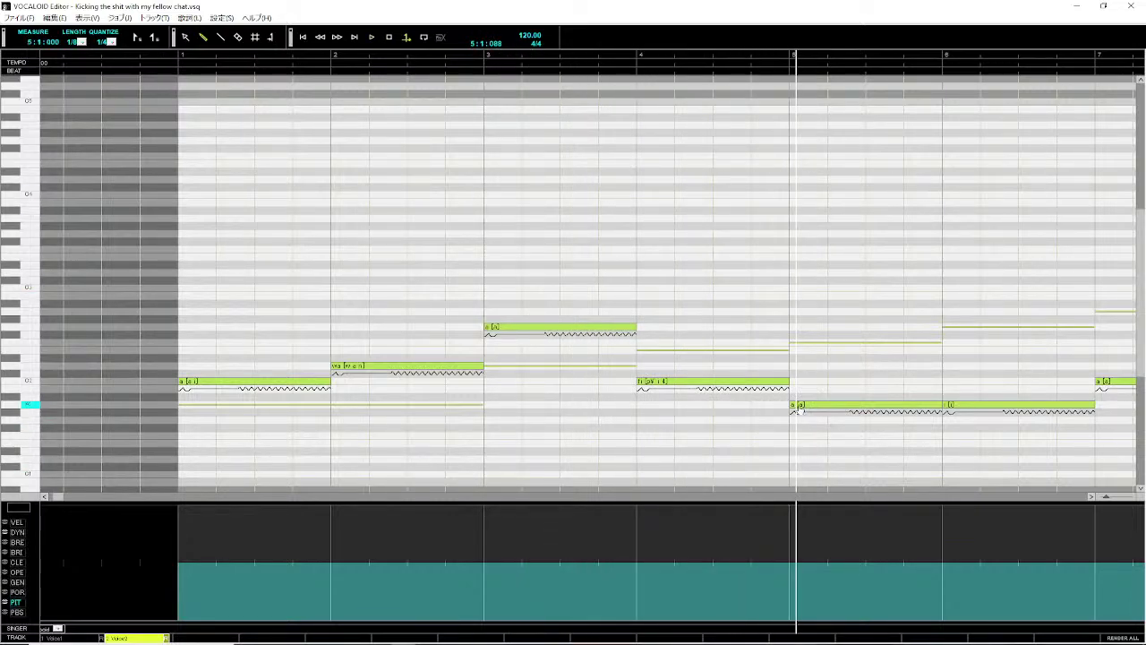
- Set the lyric of the measure 5 note to "yo" on the second track and on the first track
double_click(860, 404)
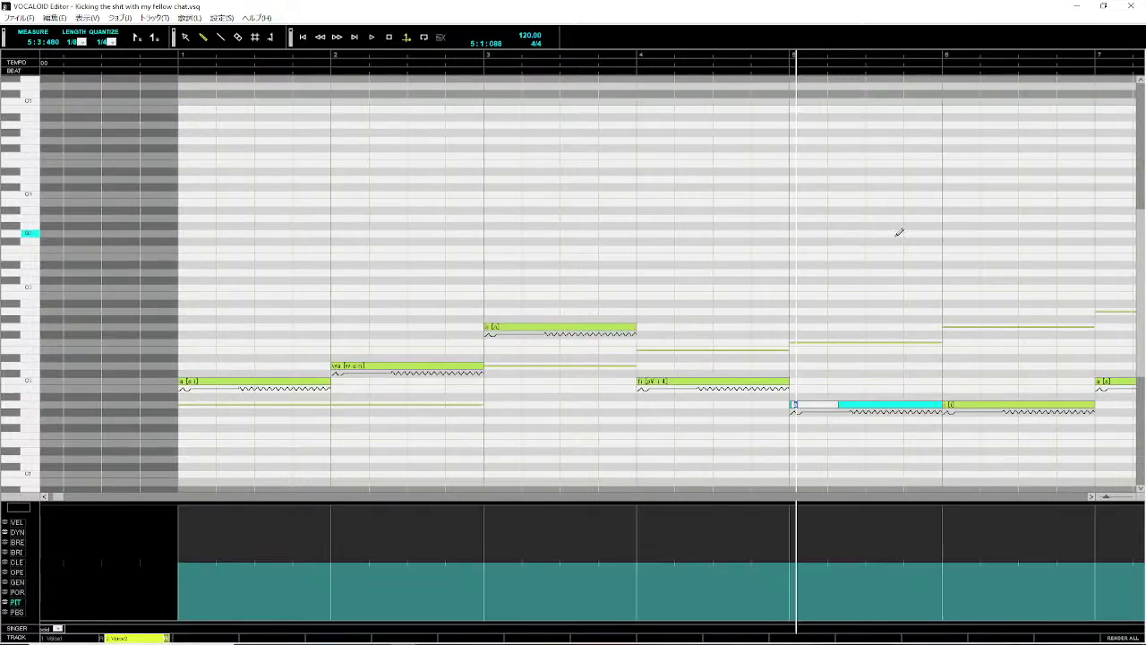
key(Return)
click(55, 637)
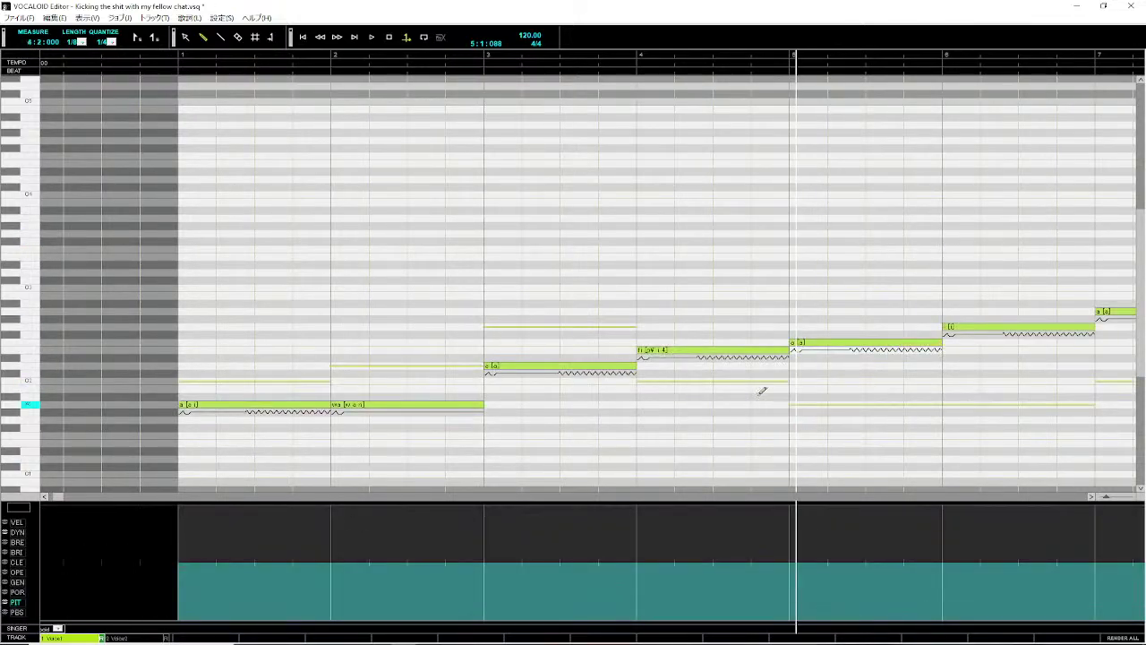
double_click(806, 344)
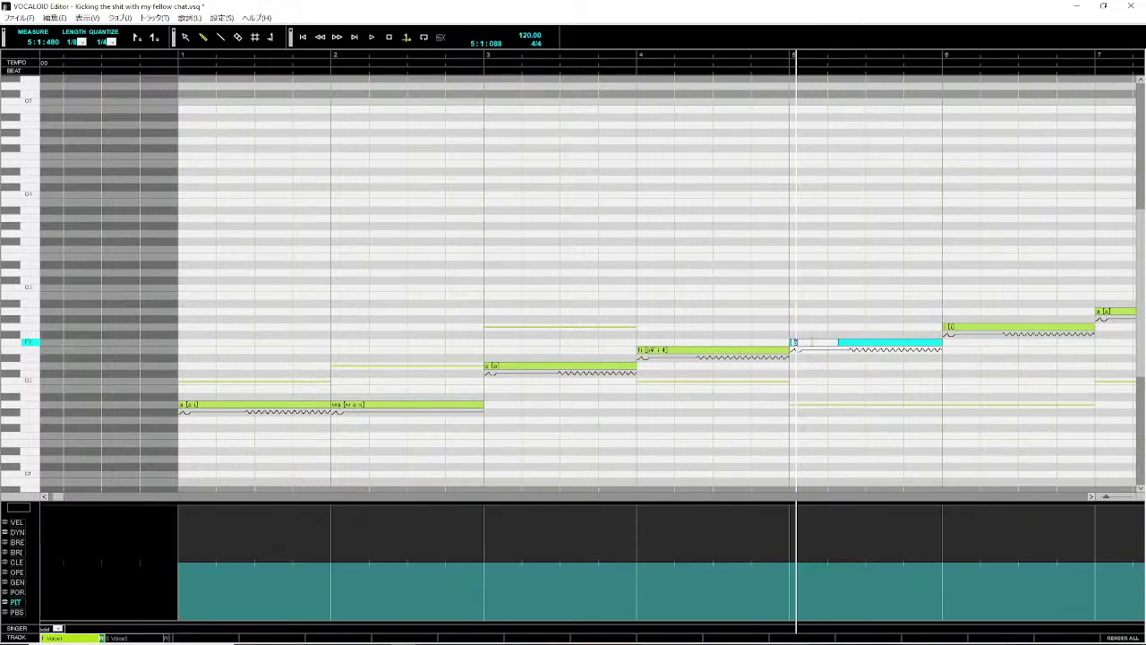
key(Return)
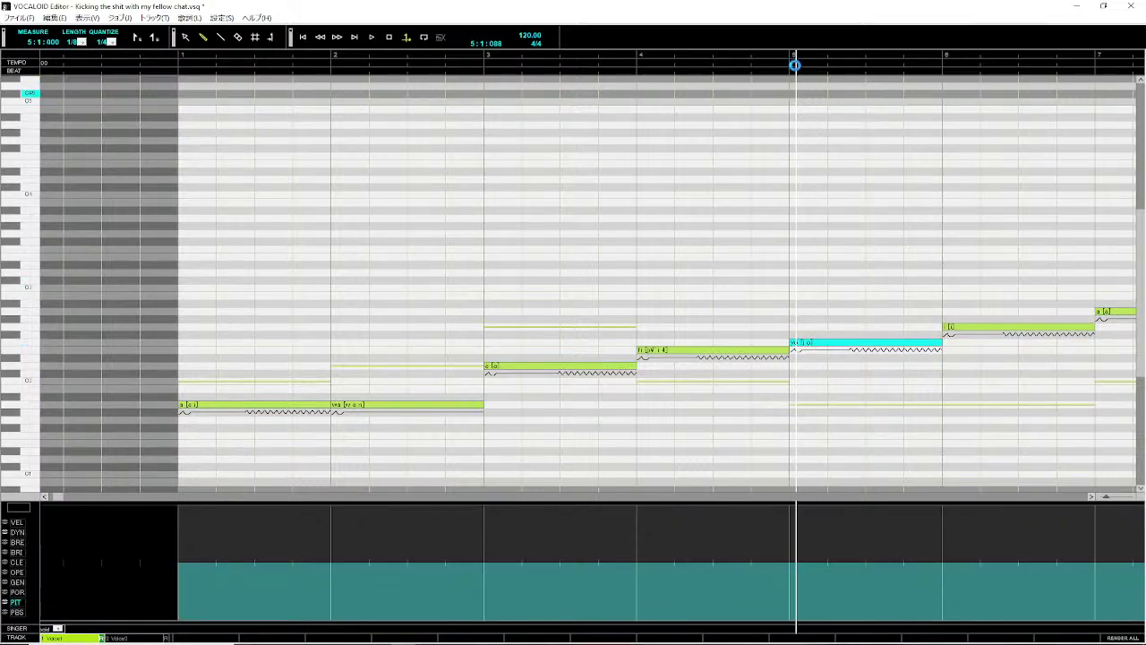
- Play the sequence from measure 5 and again from measure 1 to check the "yo" lyric
click(791, 56)
key(space)
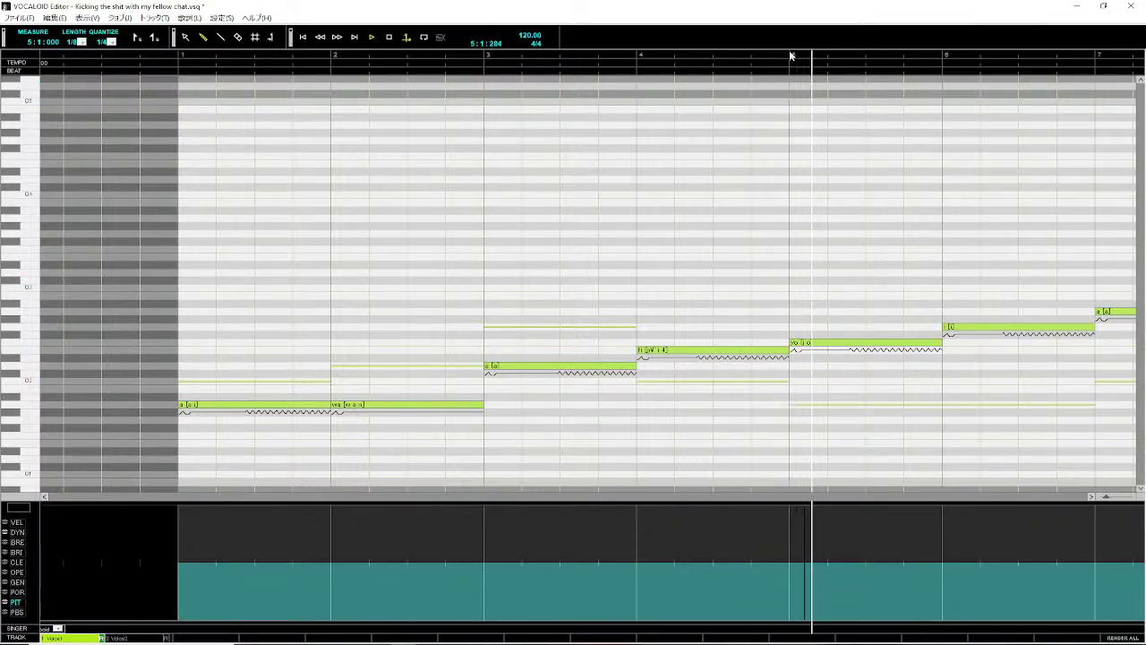
click(871, 343)
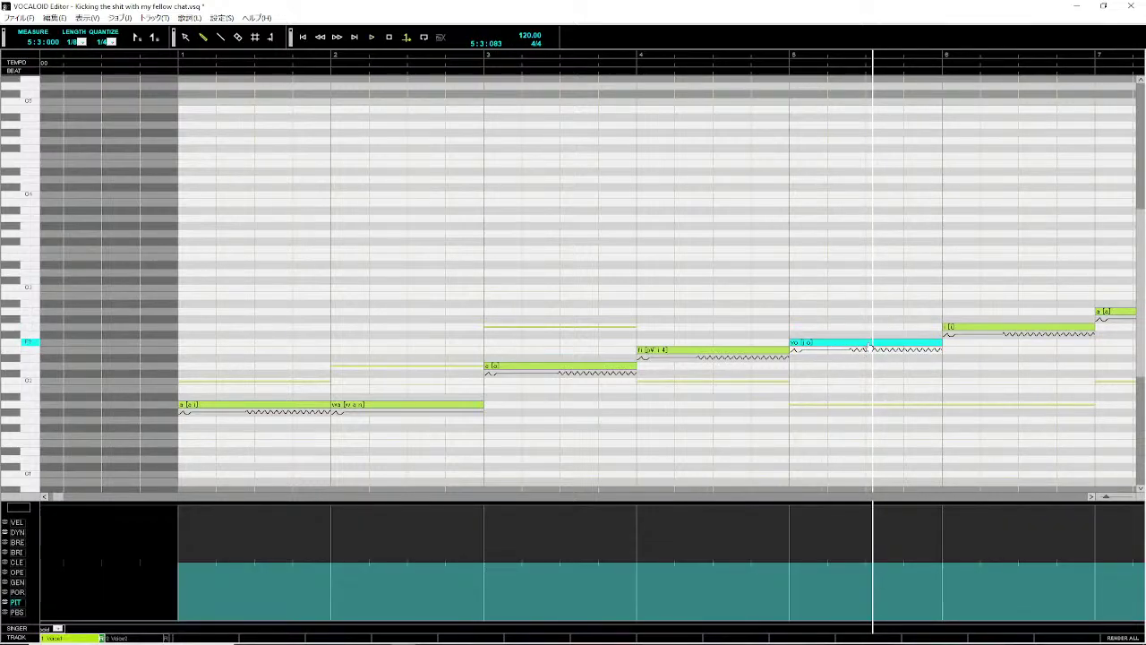
click(175, 60)
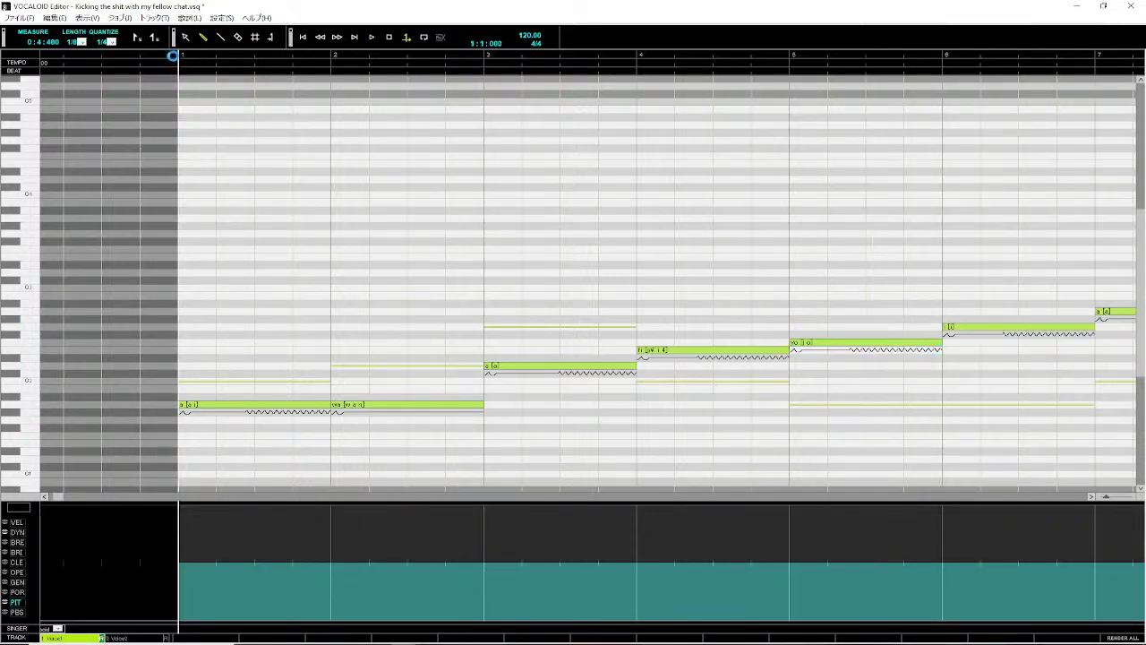
key(space)
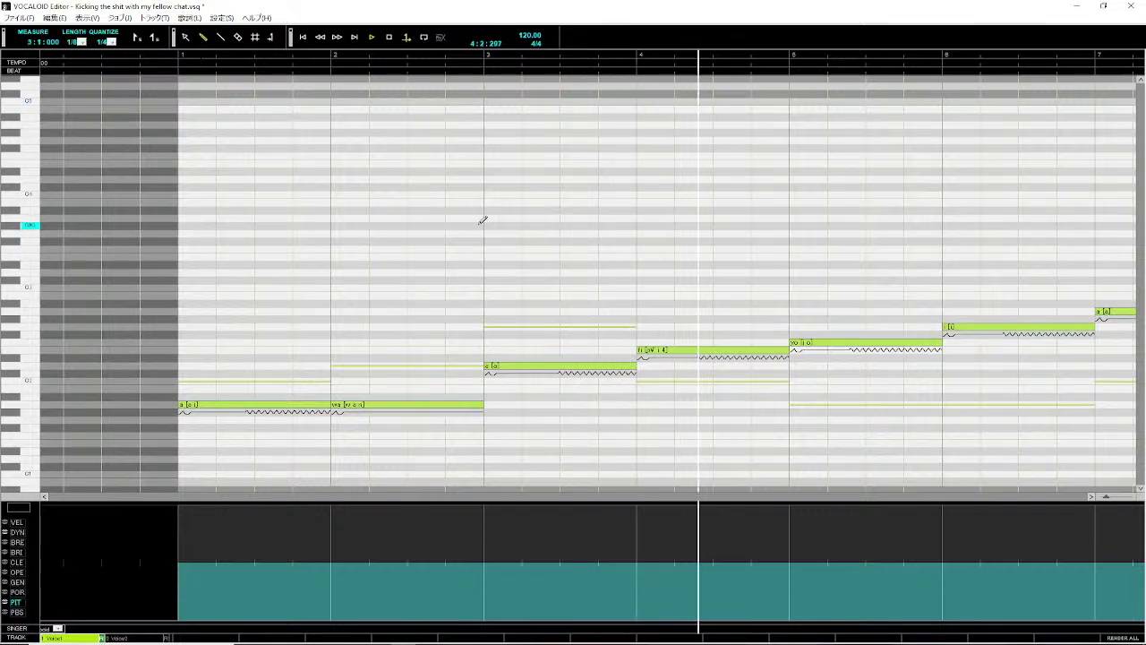
key(space)
click(858, 346)
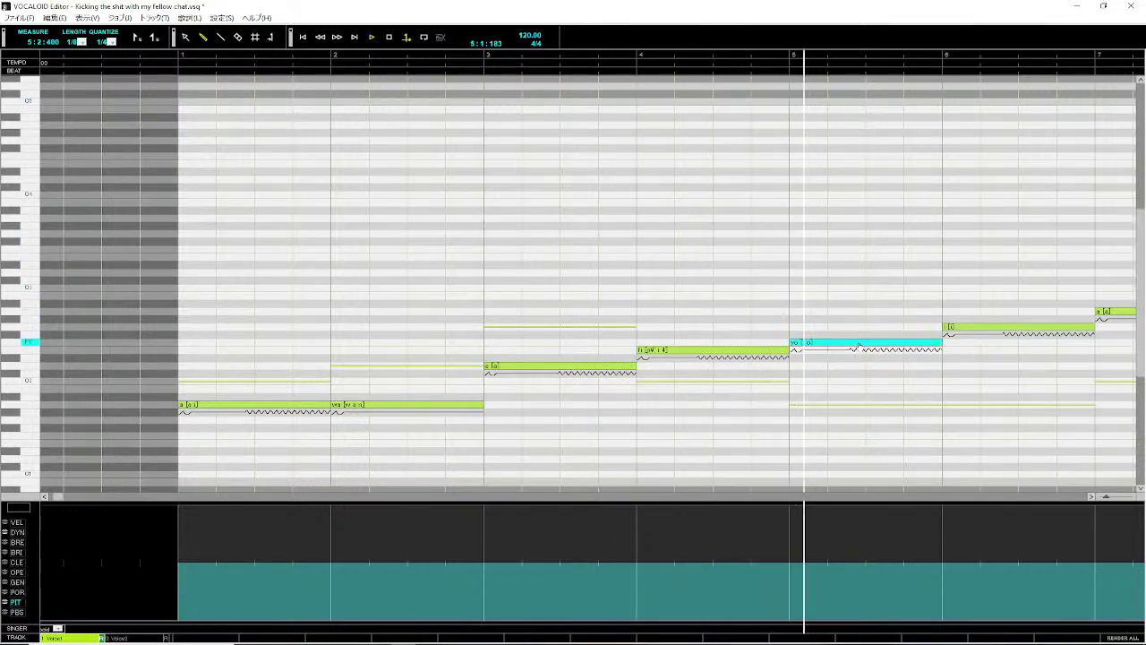
- Switch to the second track and play it from measure 1 to review the harmony
click(134, 638)
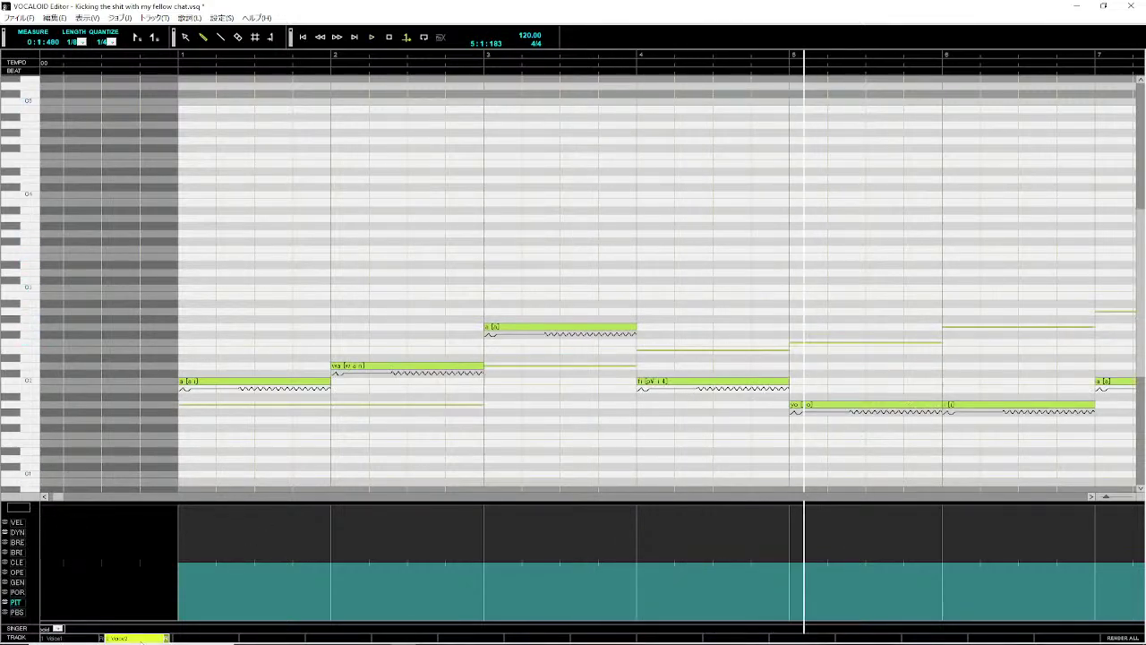
click(157, 59)
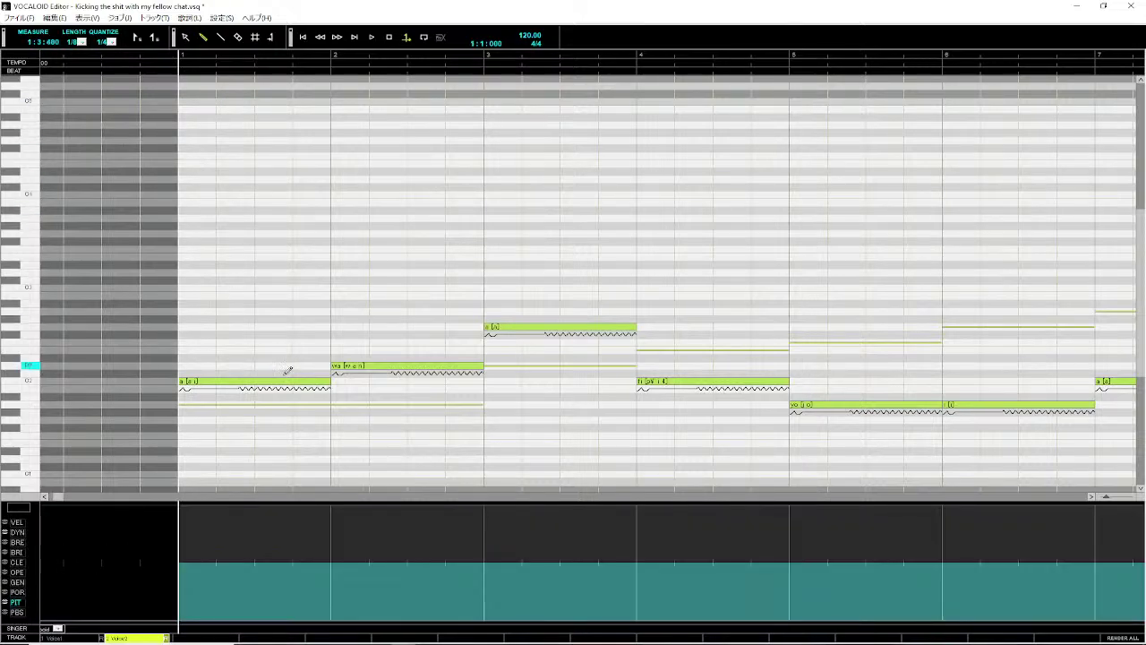
key(space)
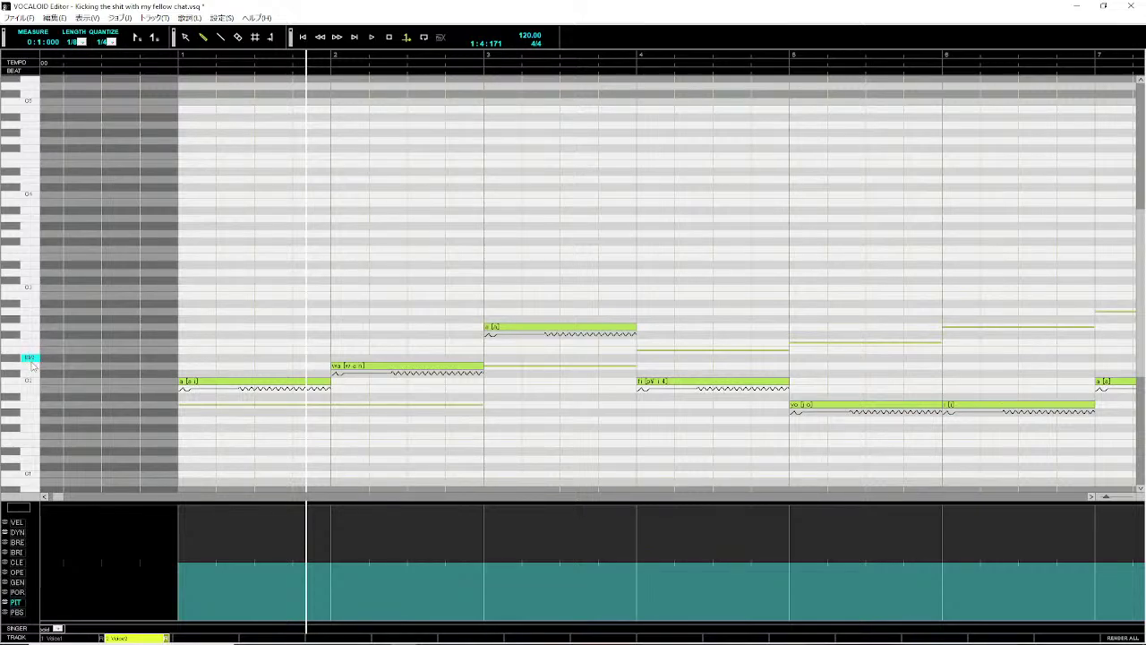
- Try raising the second track's measure 4 note to E2 and play from measure 1
click(29, 349)
drag(650, 383, 656, 351)
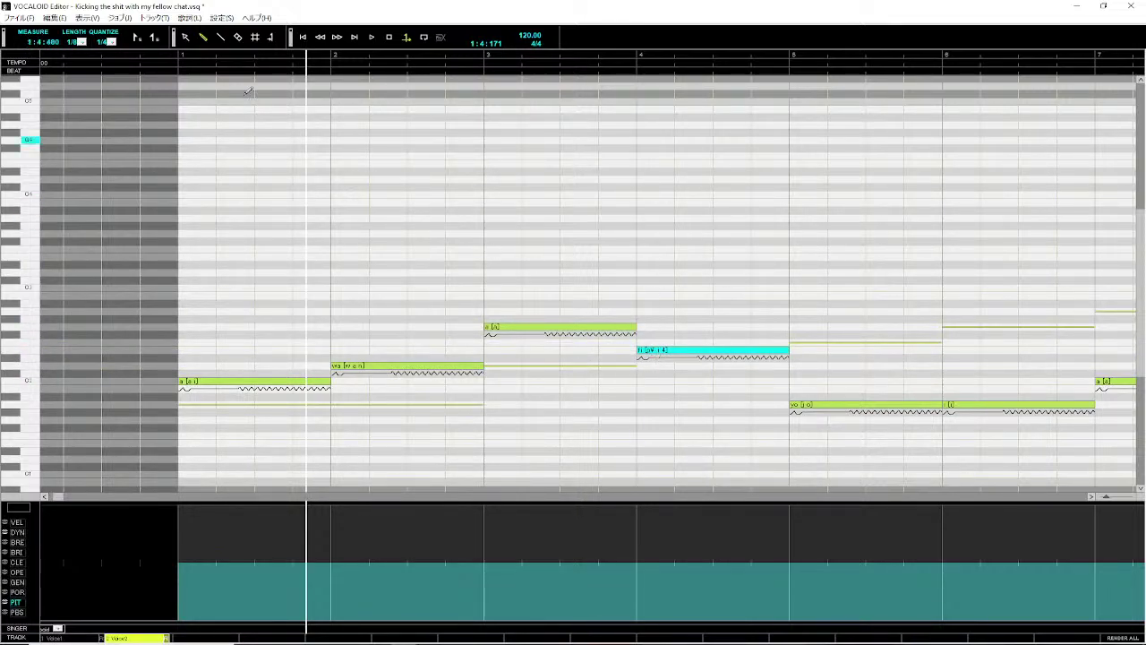
click(174, 57)
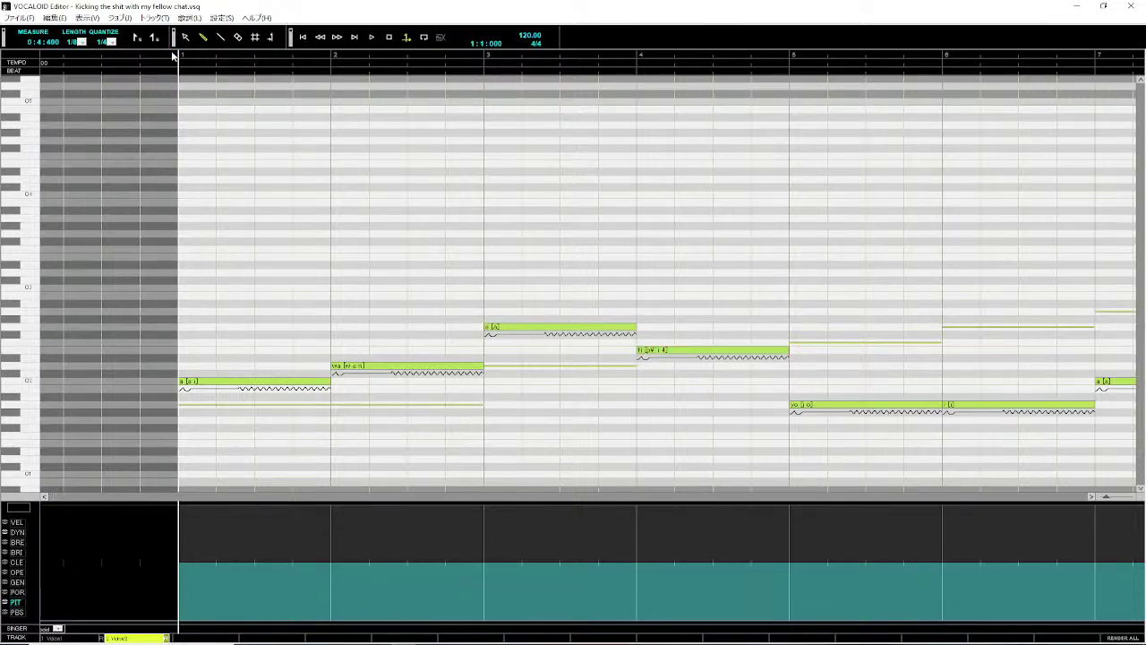
key(space)
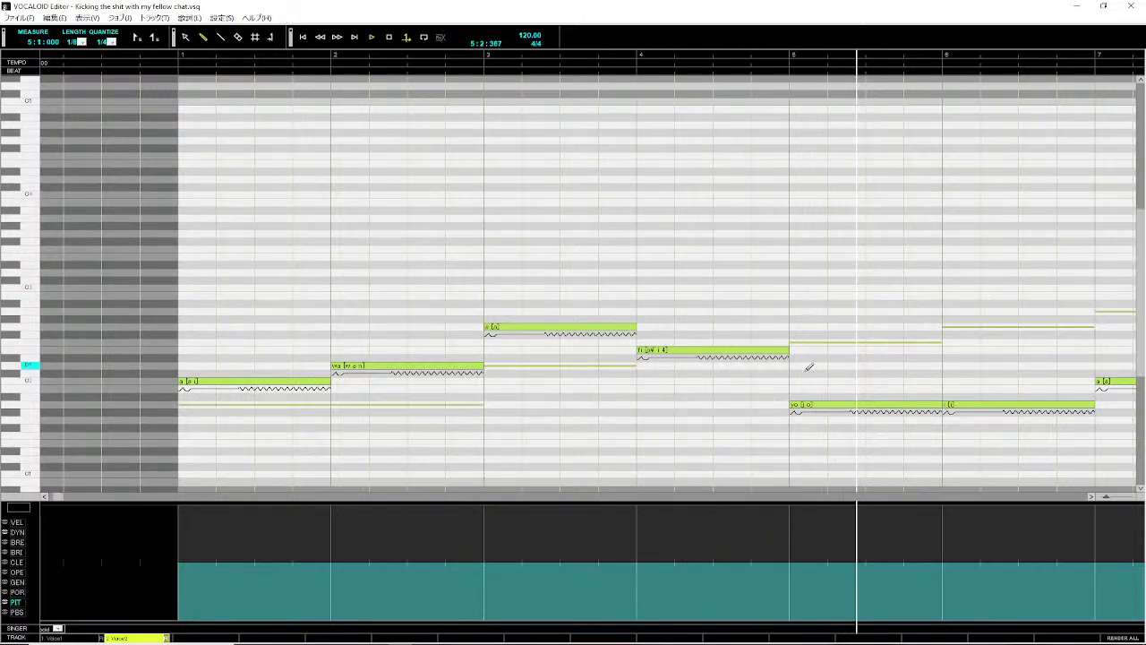
- Try raising the second track's measure 4 note to A2 and play from within measure 3 and from measure 1
drag(678, 350, 684, 311)
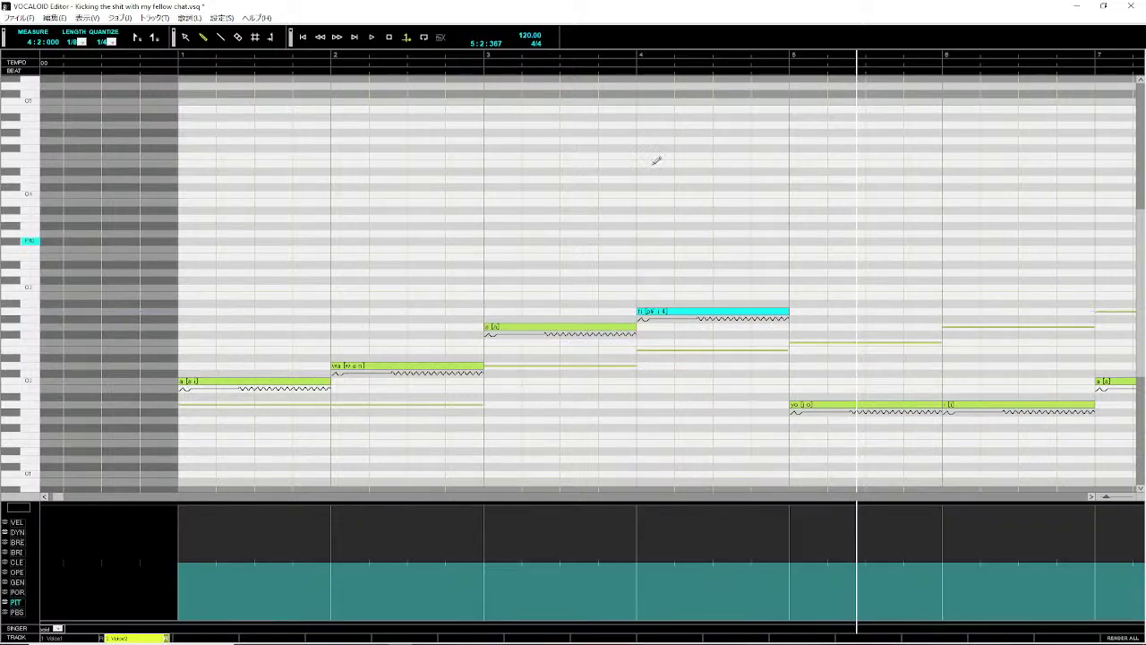
click(601, 55)
key(space)
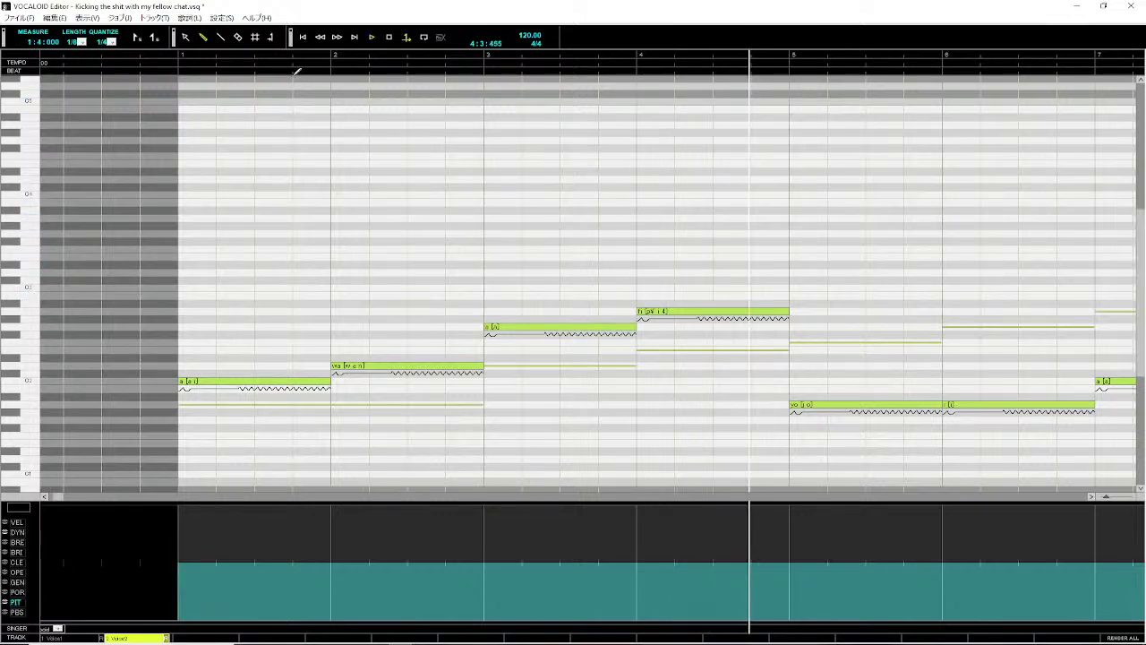
click(162, 59)
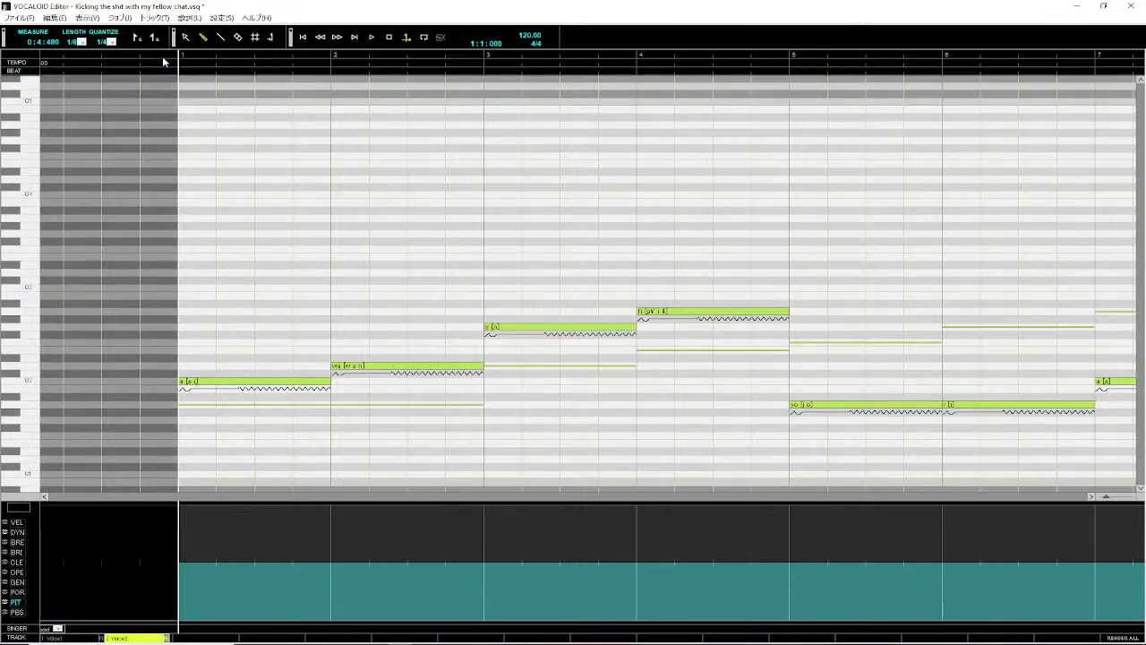
key(space)
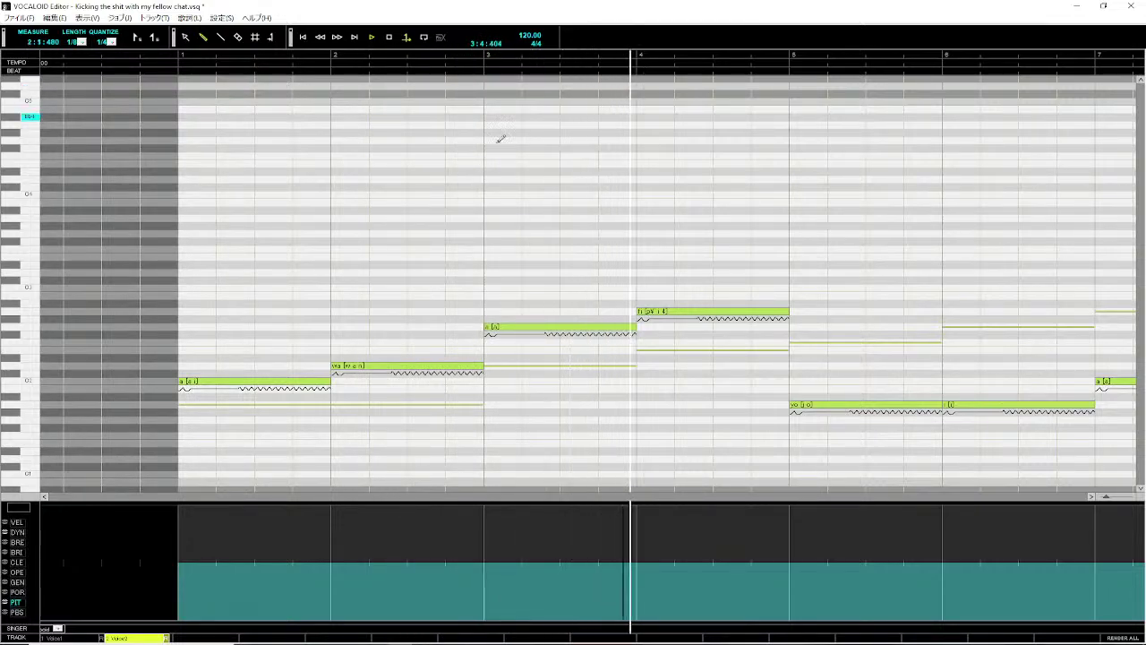
click(846, 407)
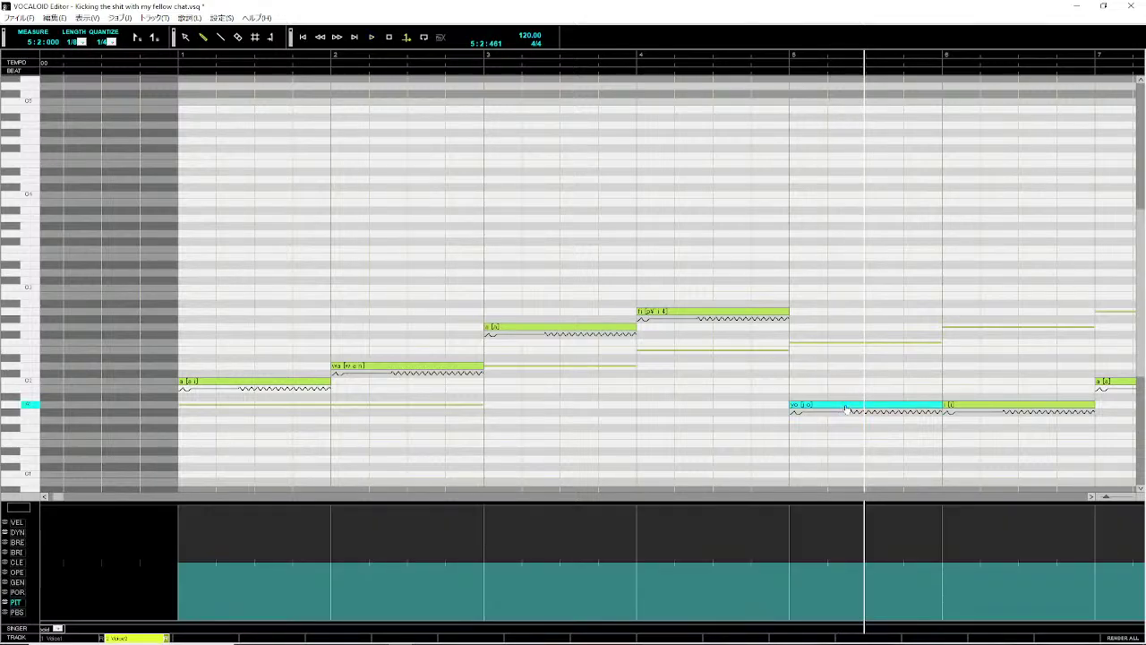
drag(846, 407, 867, 395)
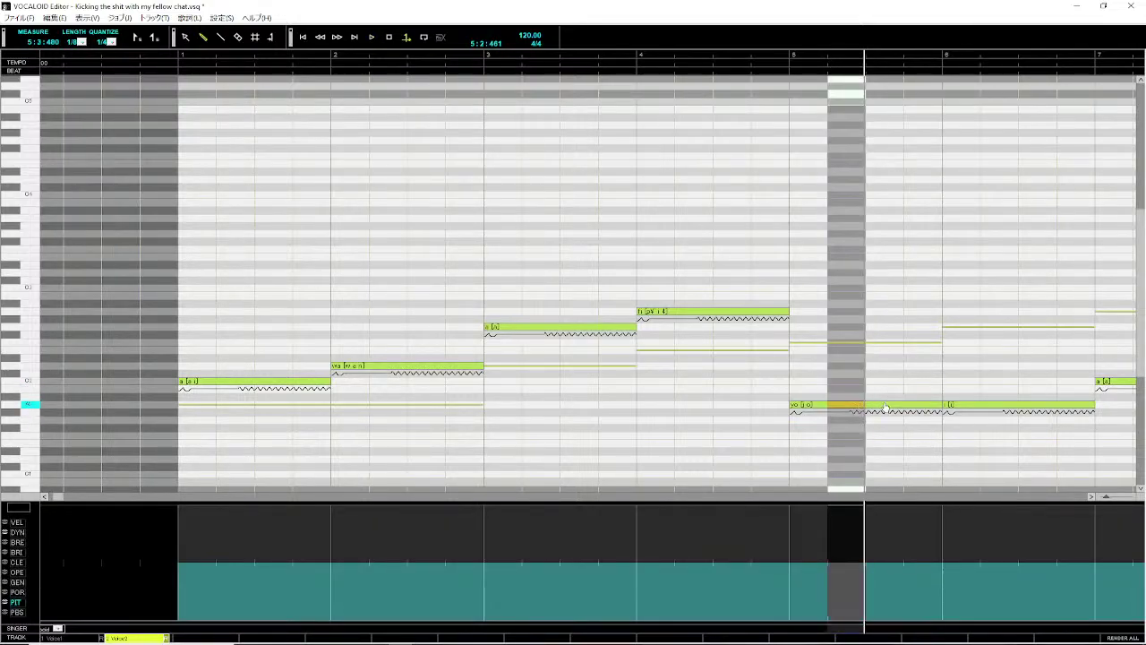
click(885, 407)
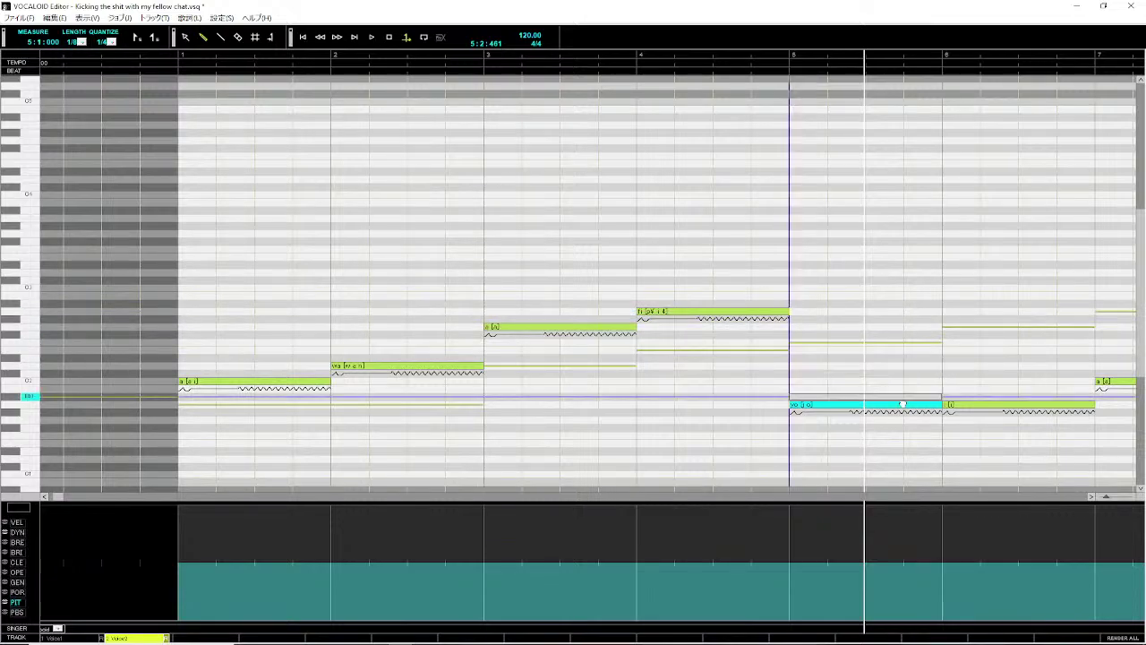
drag(903, 405, 901, 405)
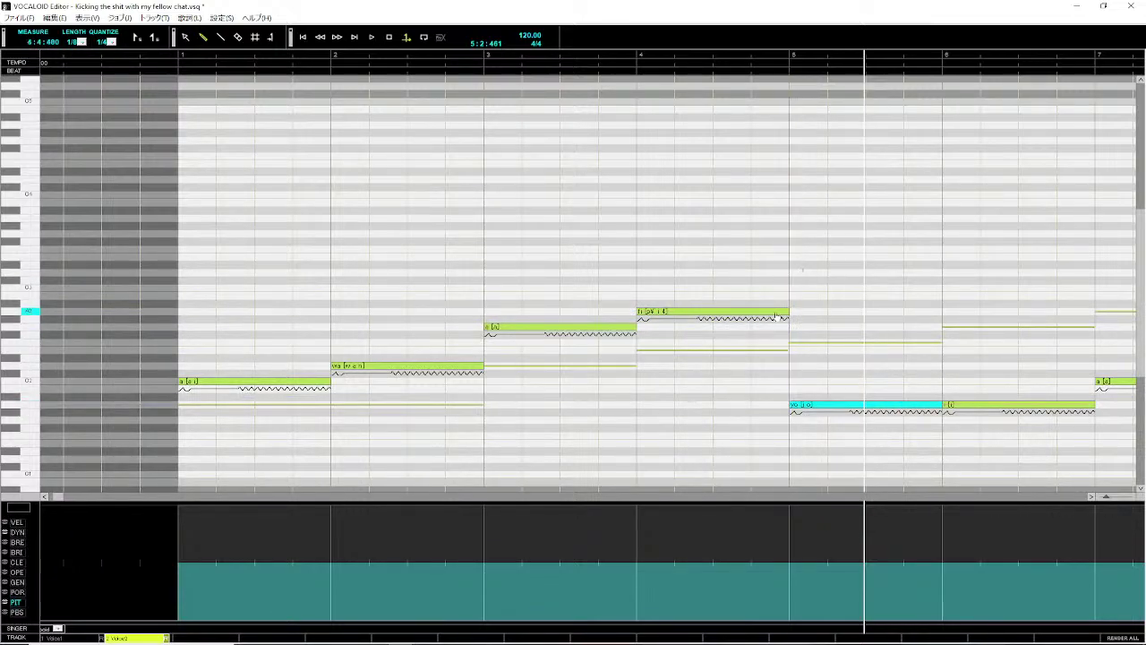
- Lower the second track's measure 4 note back to C2 and place the playhead at beat 4 of measure 0
drag(772, 313, 776, 384)
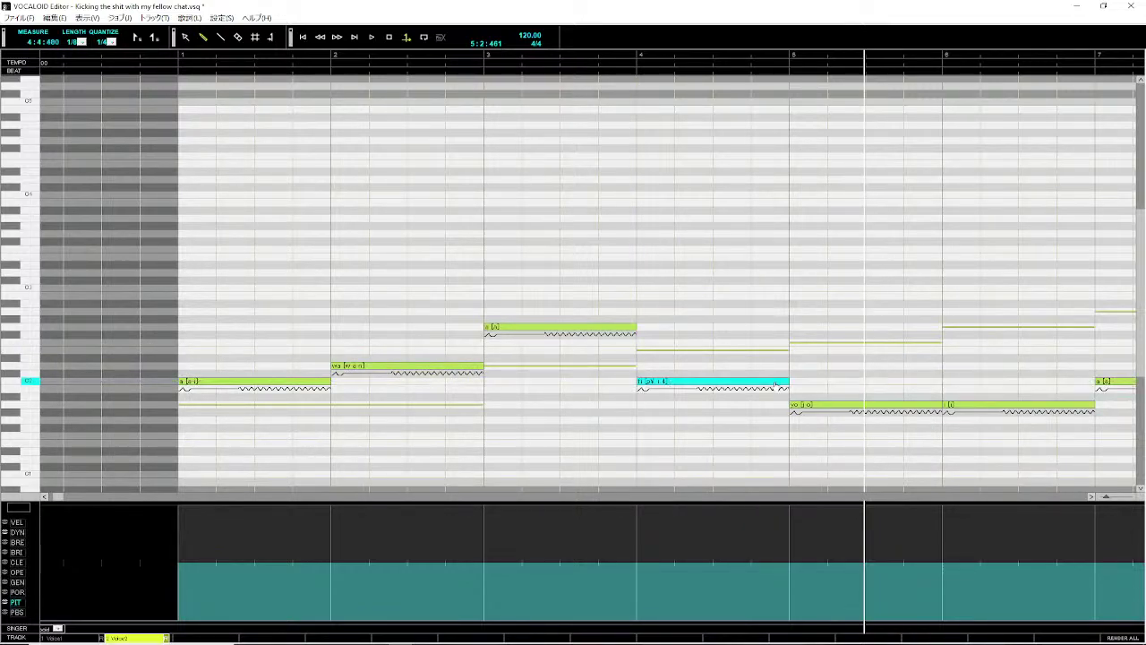
click(152, 58)
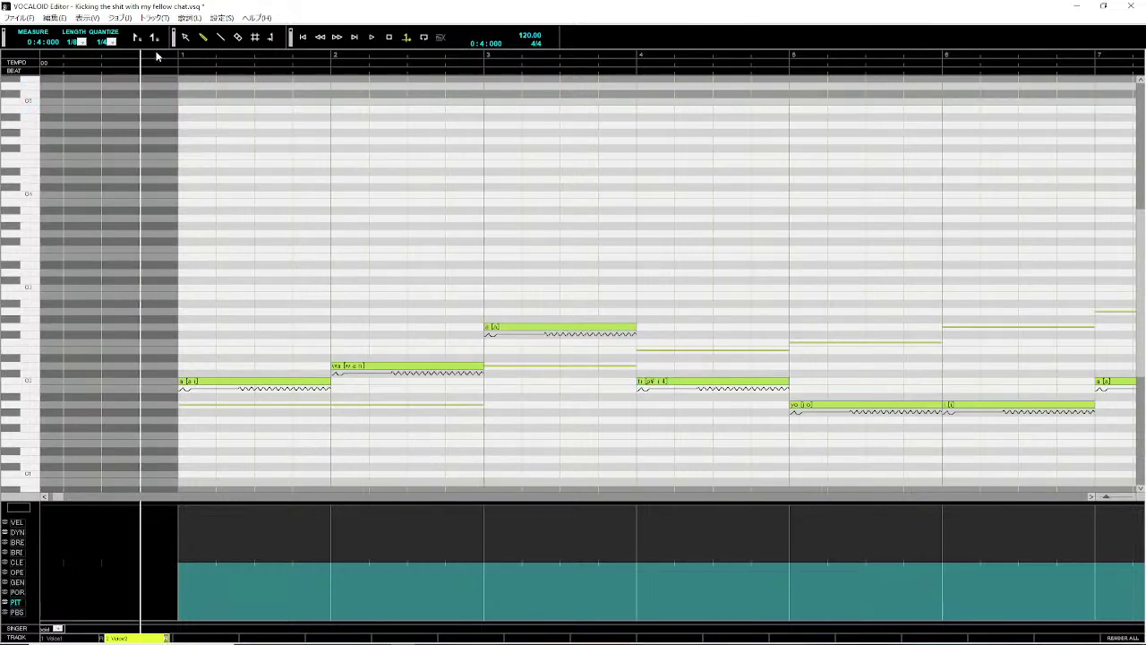
- Play back Voice2 from before measure 1, and replay it from the start of measure 4
key(space)
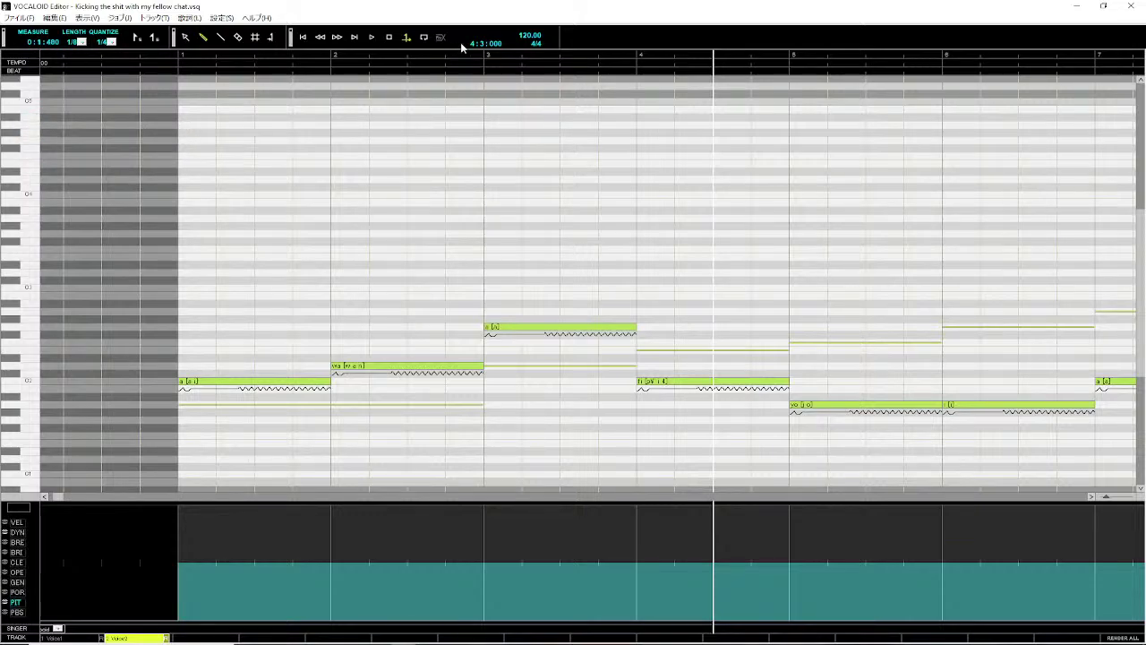
click(637, 52)
click(714, 383)
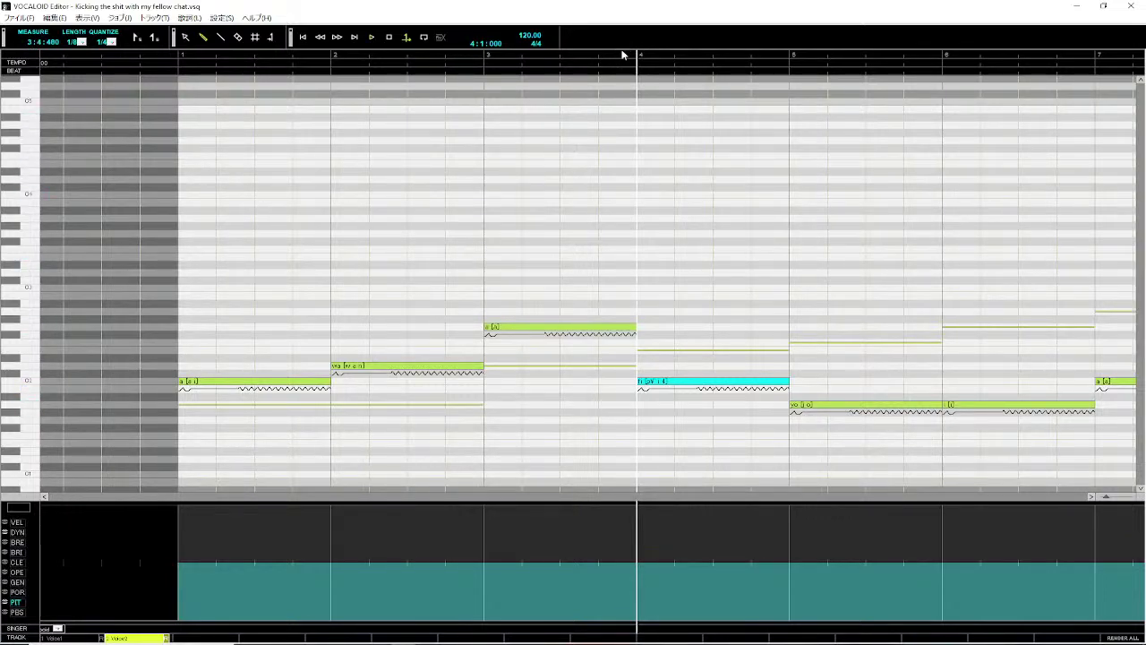
key(space)
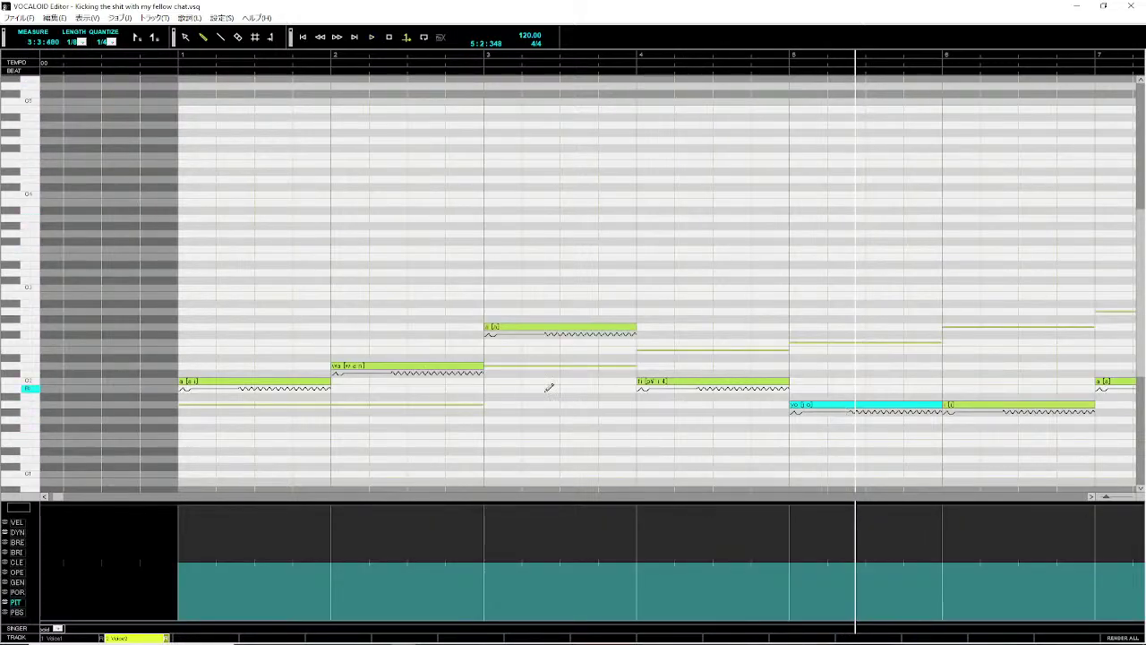
- Switch to the Voice1 track and play it back from the start of measure 1
click(88, 639)
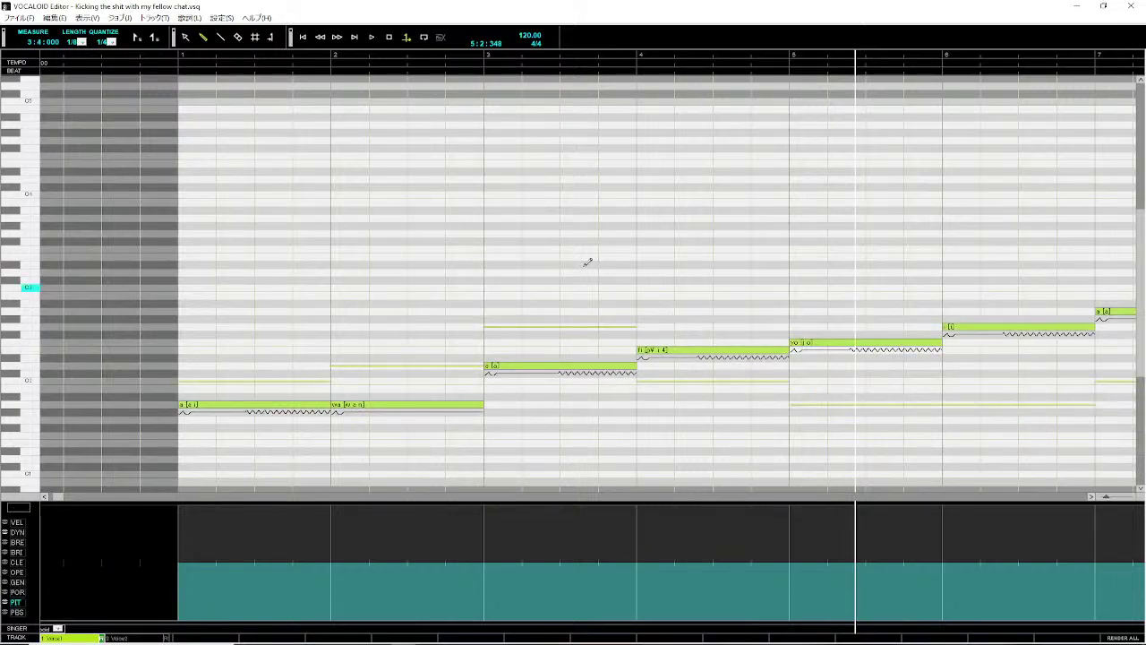
click(178, 59)
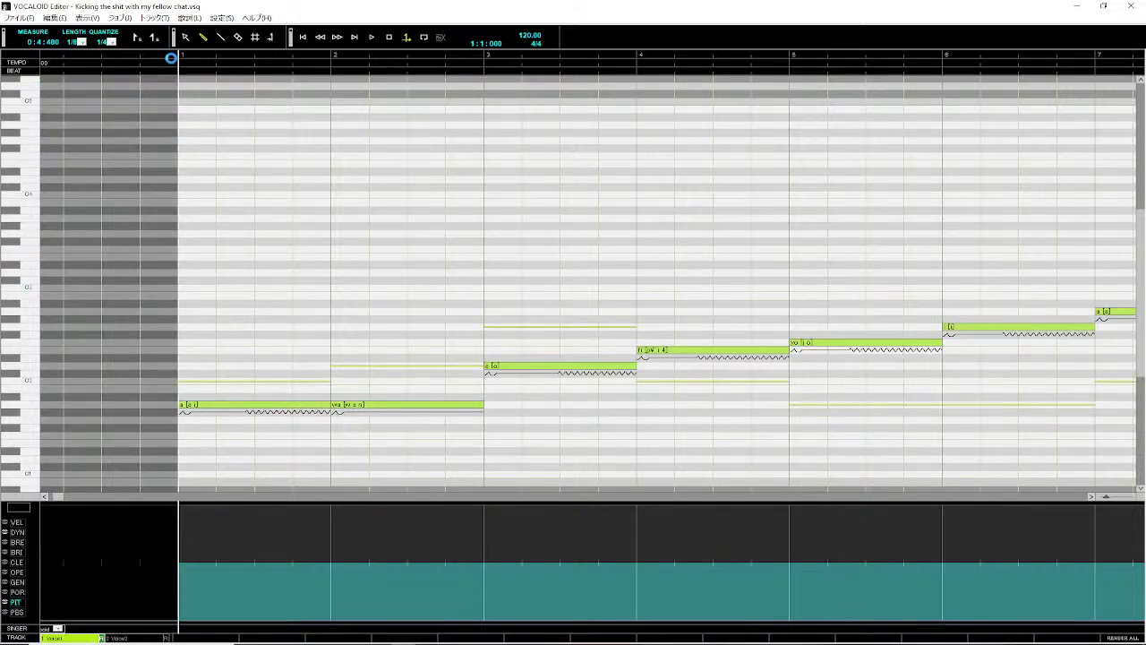
key(space)
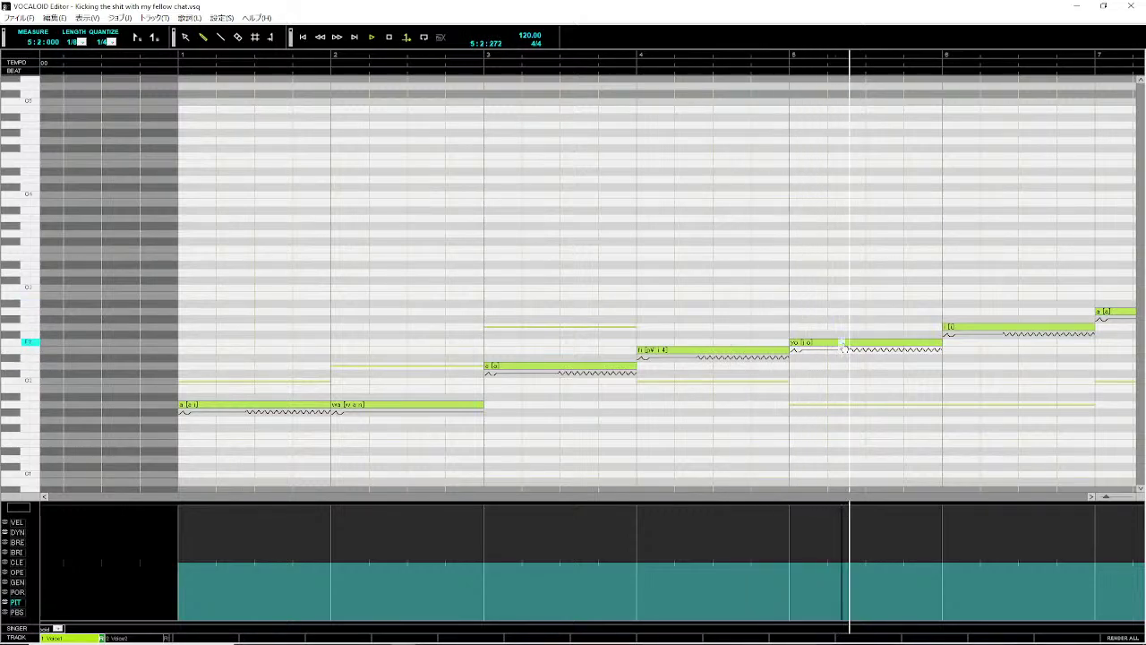
- Set the phonetic of Voice1's "yo" note in measure 5 to "j o 4" in the note properties
click(843, 349)
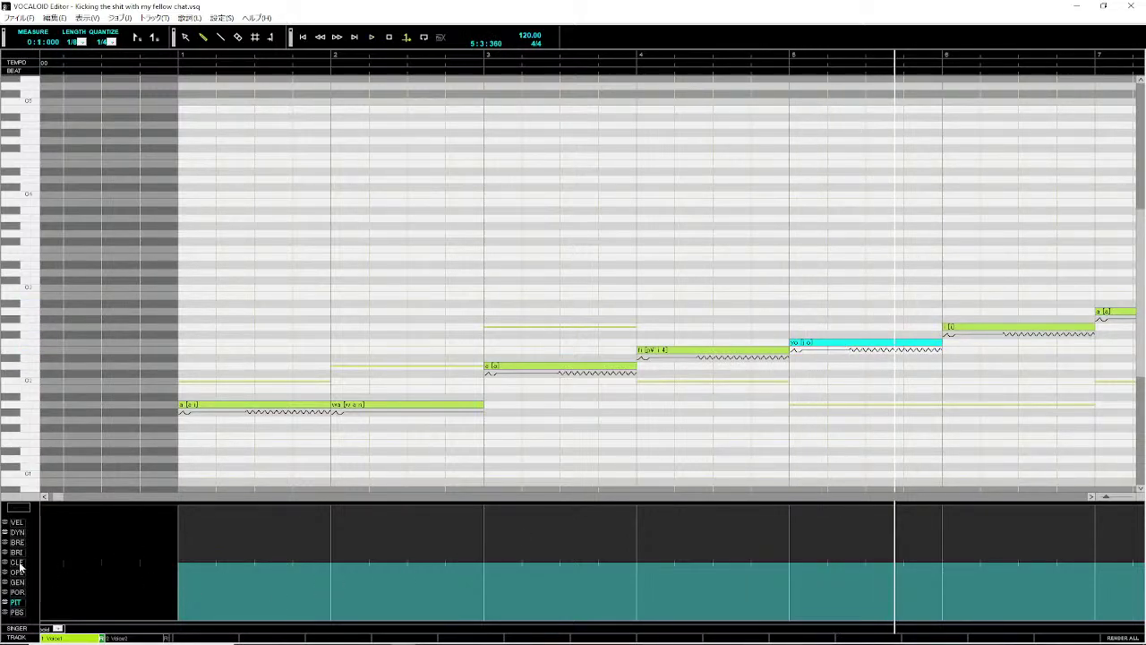
right_click(858, 344)
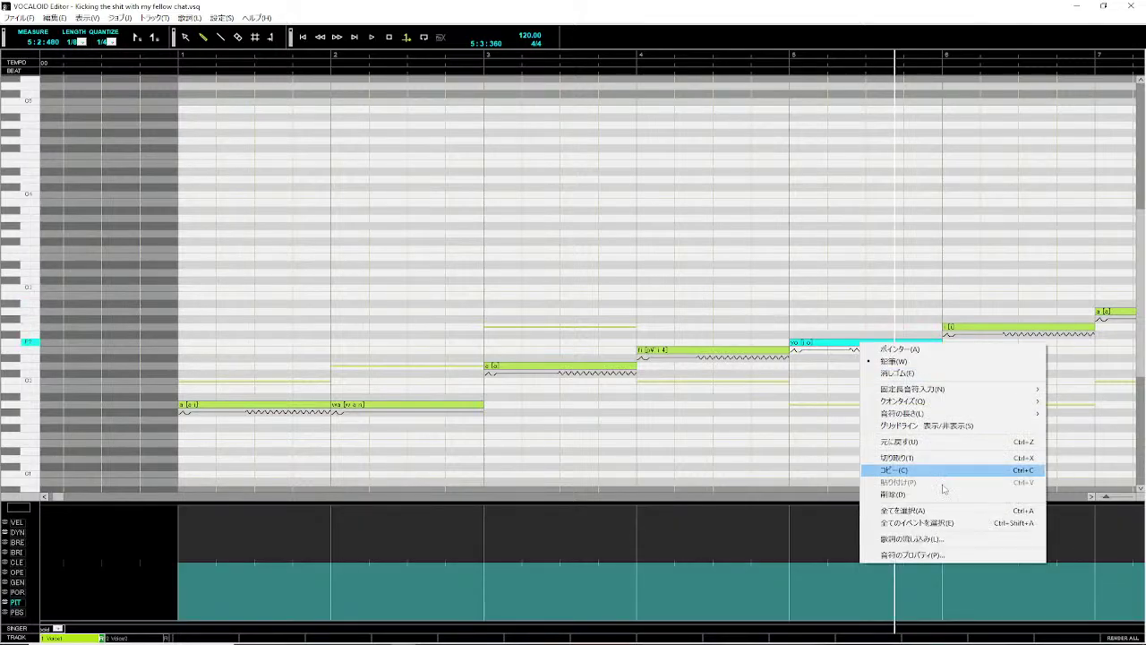
click(939, 556)
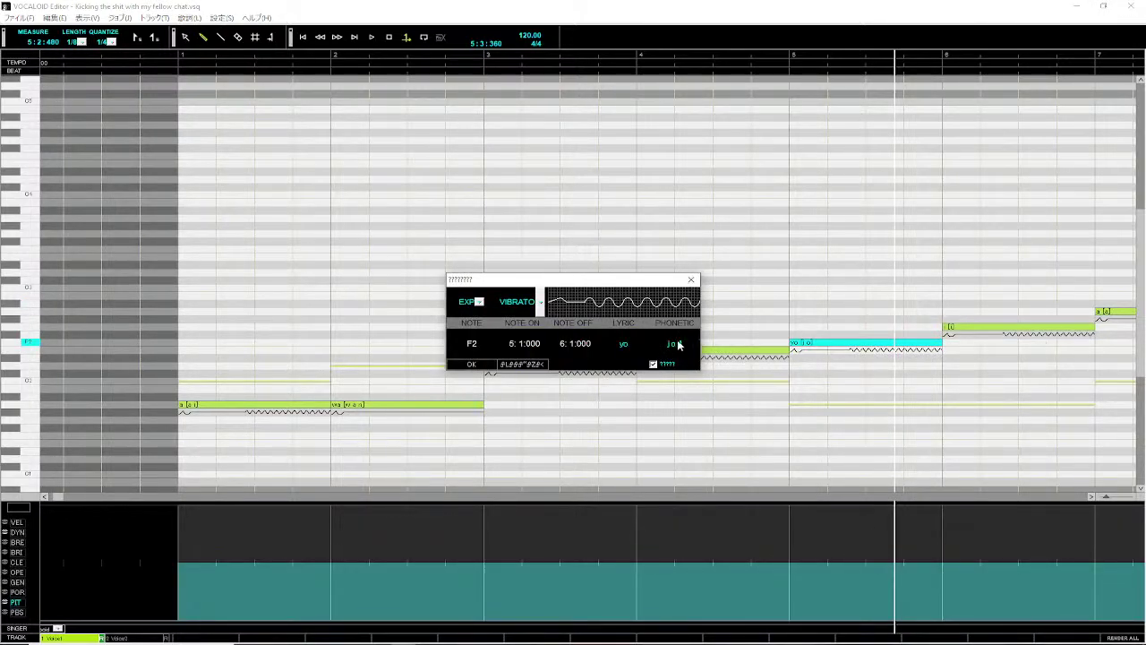
click(471, 364)
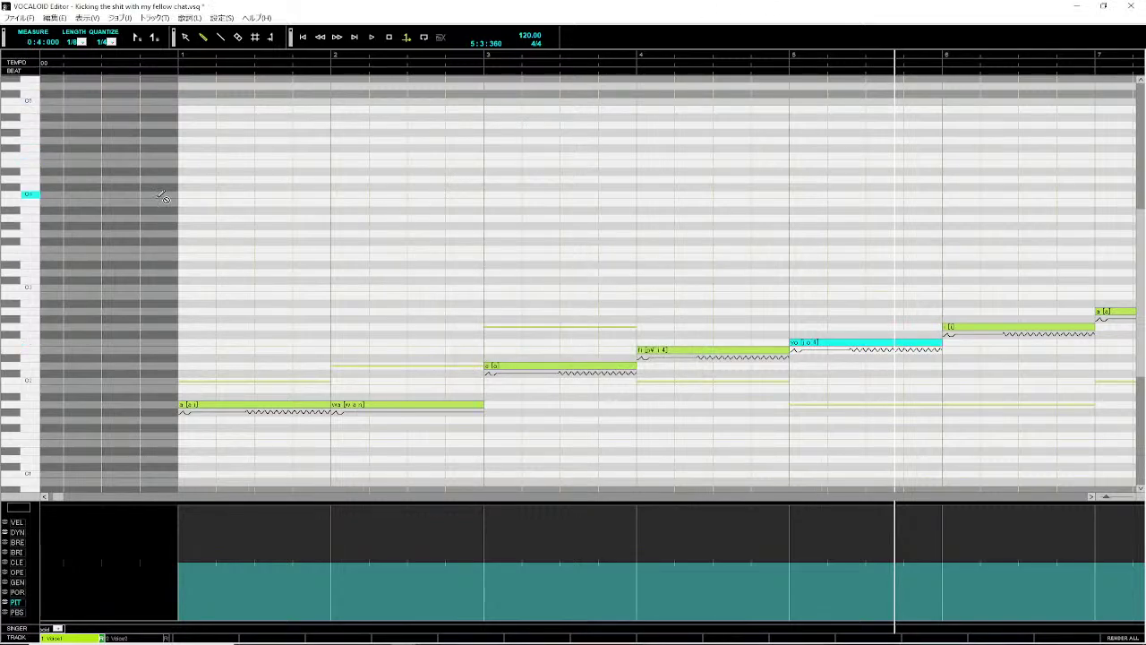
- Set the phonetic of Voice2's measure 5 "yo" note to "j o 4" and play the track from before measure 1
click(144, 638)
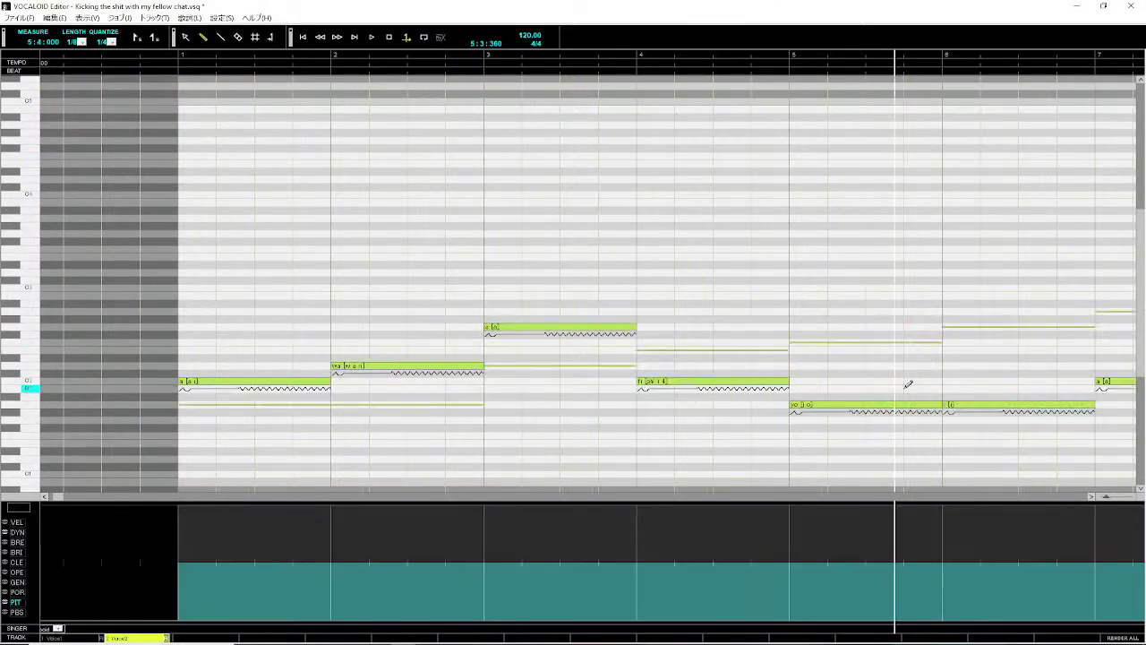
click(887, 408)
right_click(889, 407)
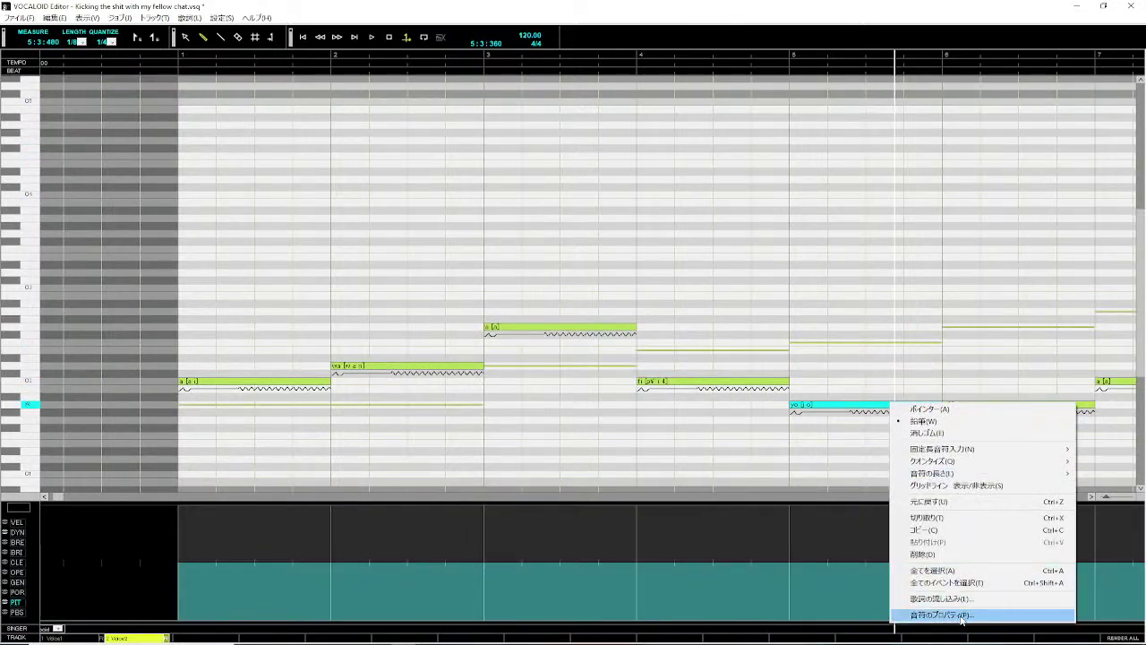
click(963, 618)
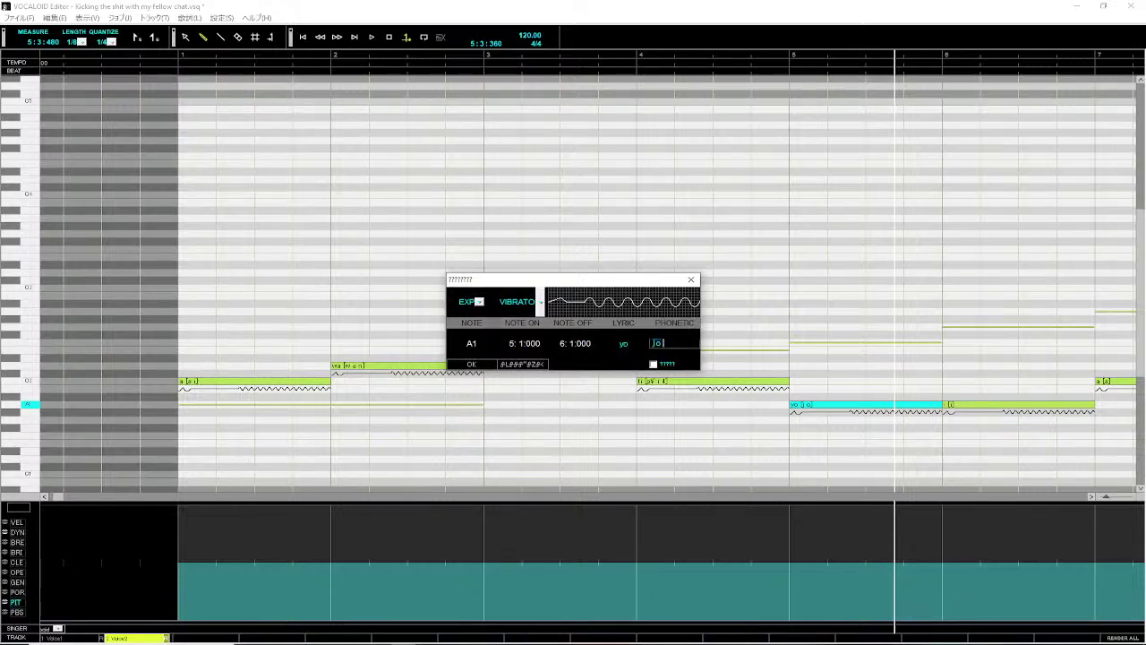
click(475, 367)
click(144, 55)
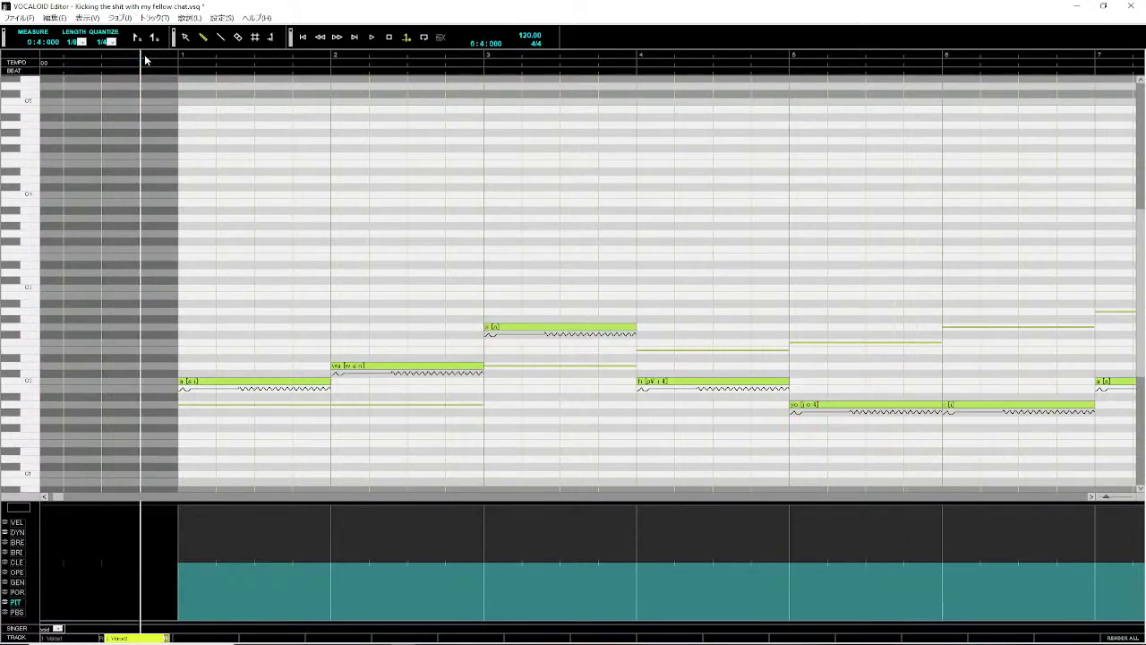
key(space)
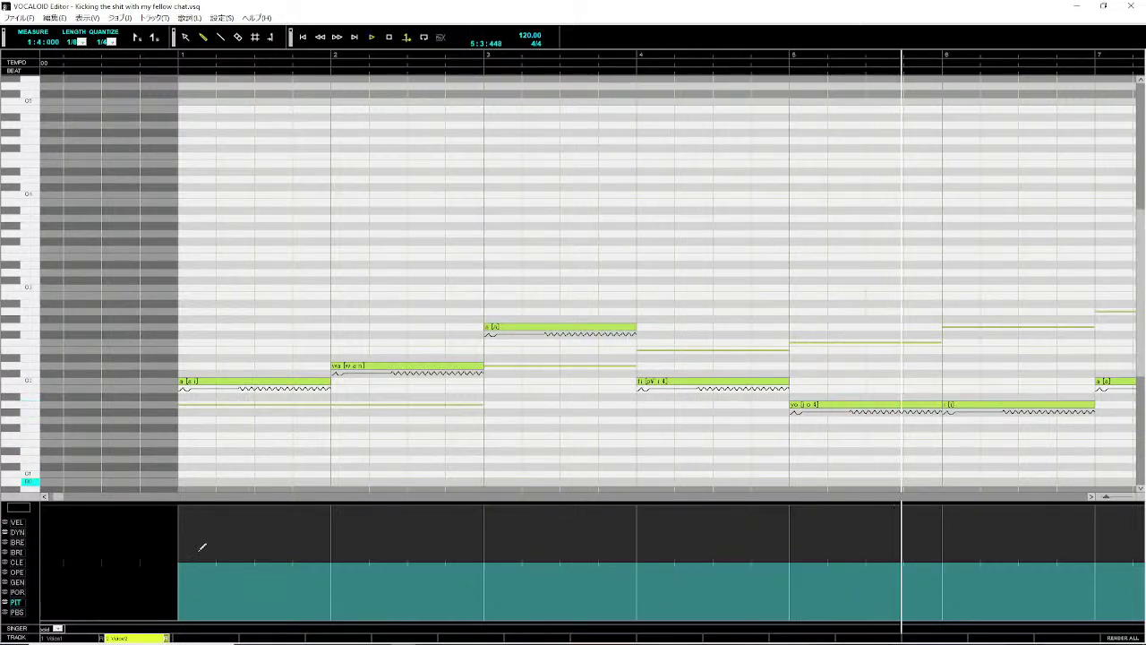
- Try slightly lower dynamics (DYN) on Voice1 from measure 5 onward, listen to that measure, and undo the change
click(59, 639)
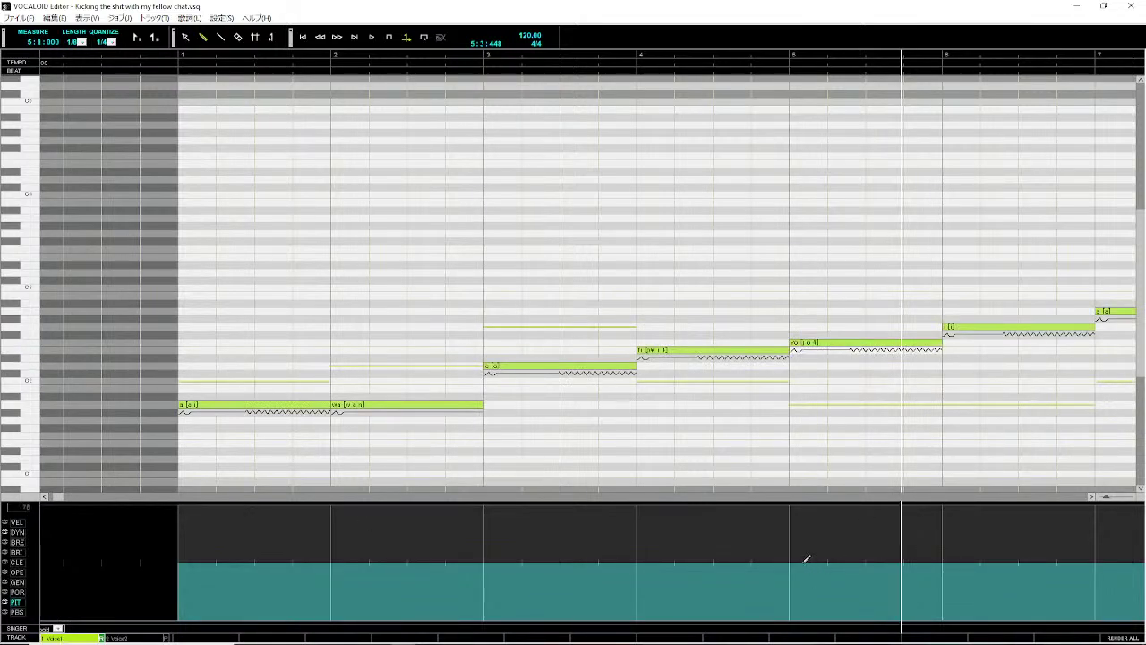
click(17, 532)
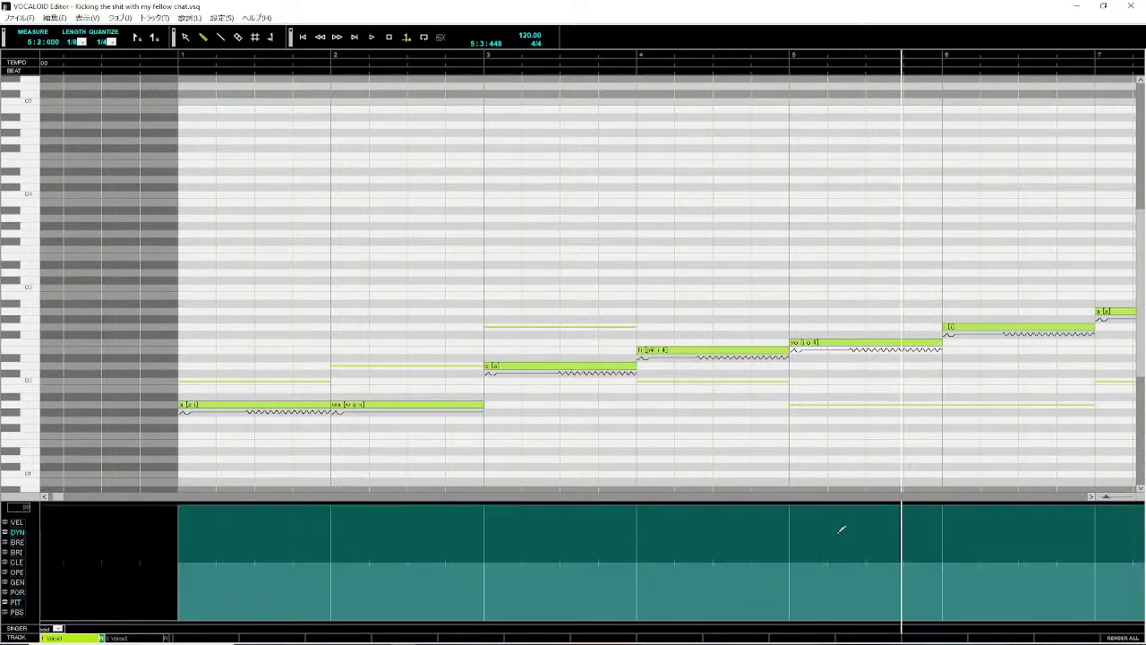
click(794, 527)
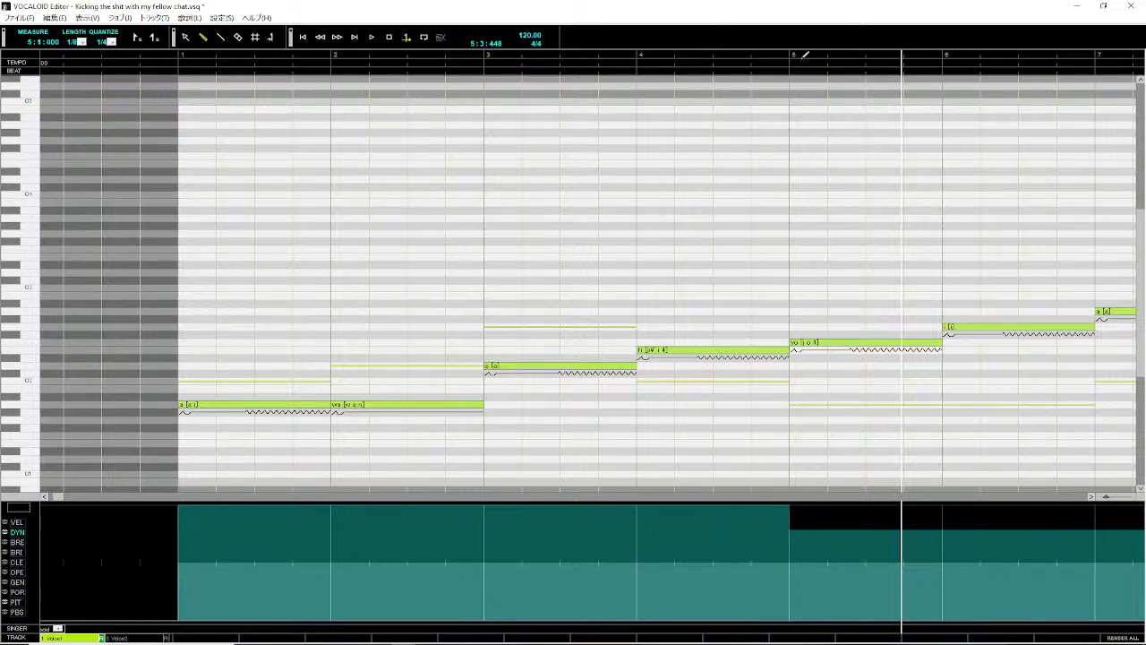
click(788, 56)
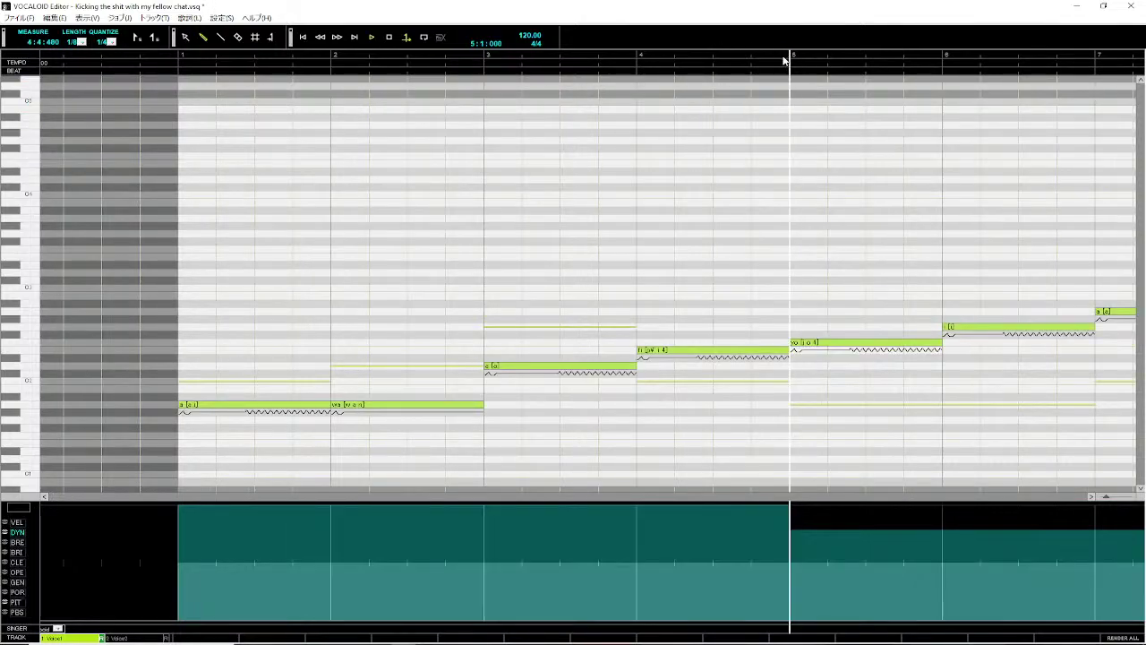
key(space)
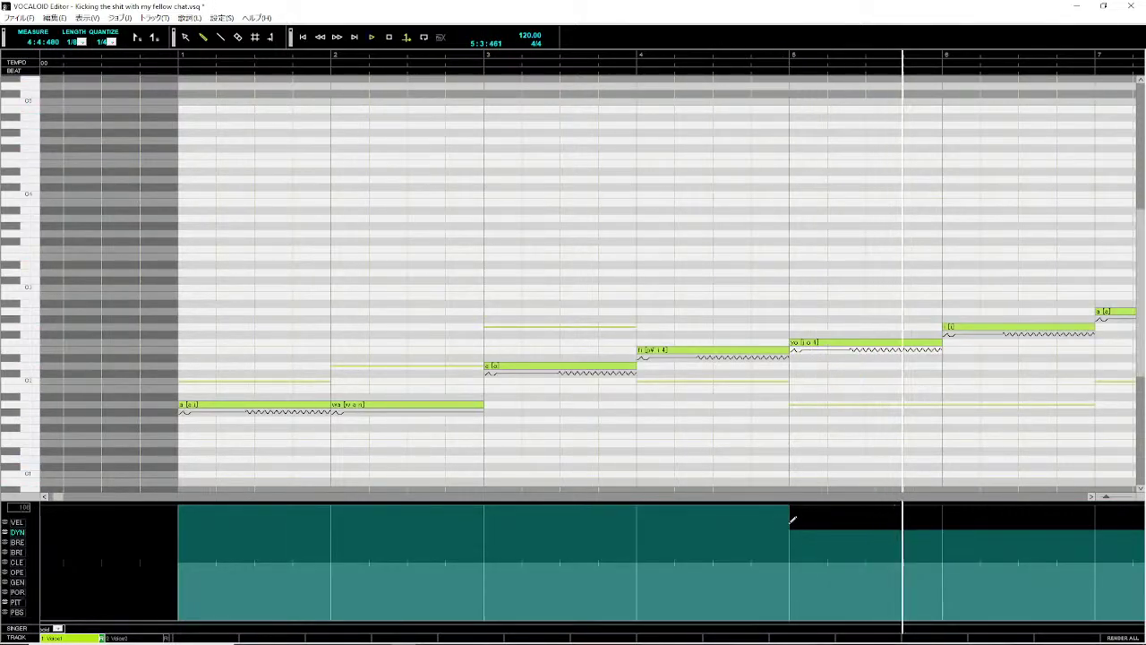
key(ctrl+z)
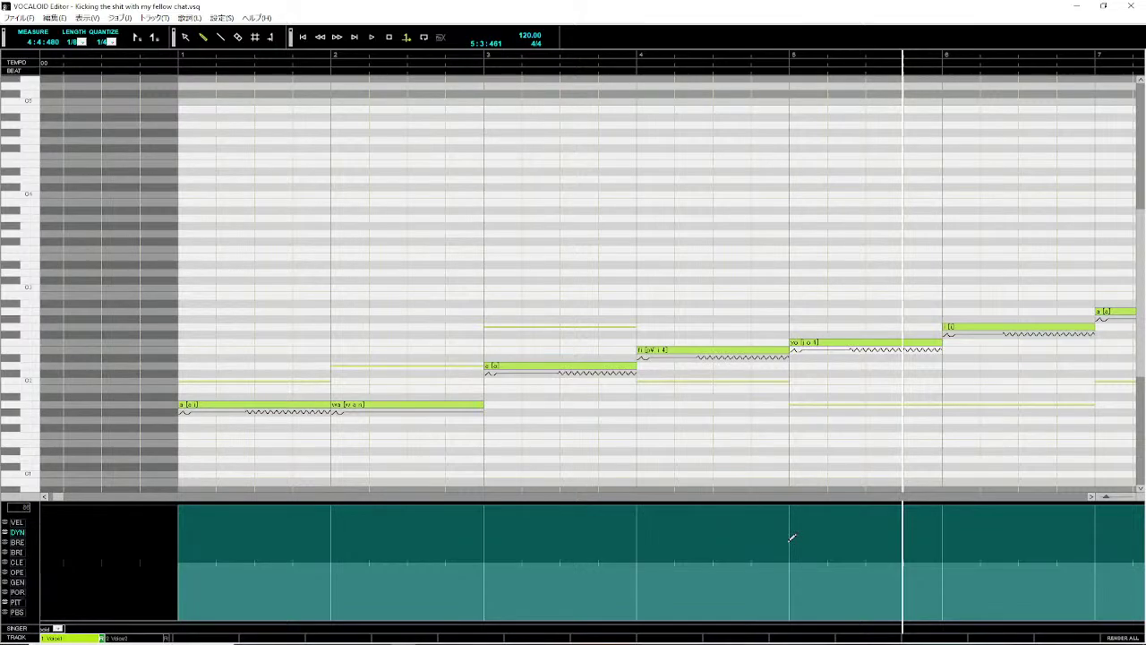
- Lower Voice1's dynamics (DYN) to about 85 from measure 5 onward and save the project
key(ctrl+y)
key(ctrl+z)
key(ctrl+y)
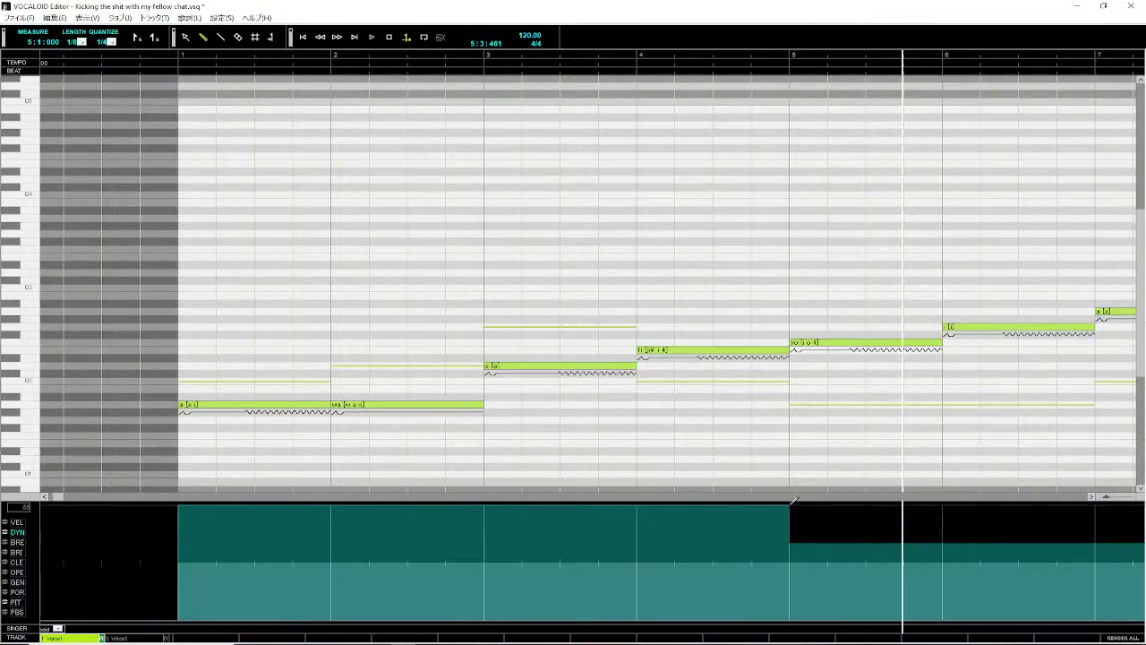
key(ctrl+s)
- Play back Voice1 from before measure 1 through measure 5 to check the lowered dynamics
click(163, 59)
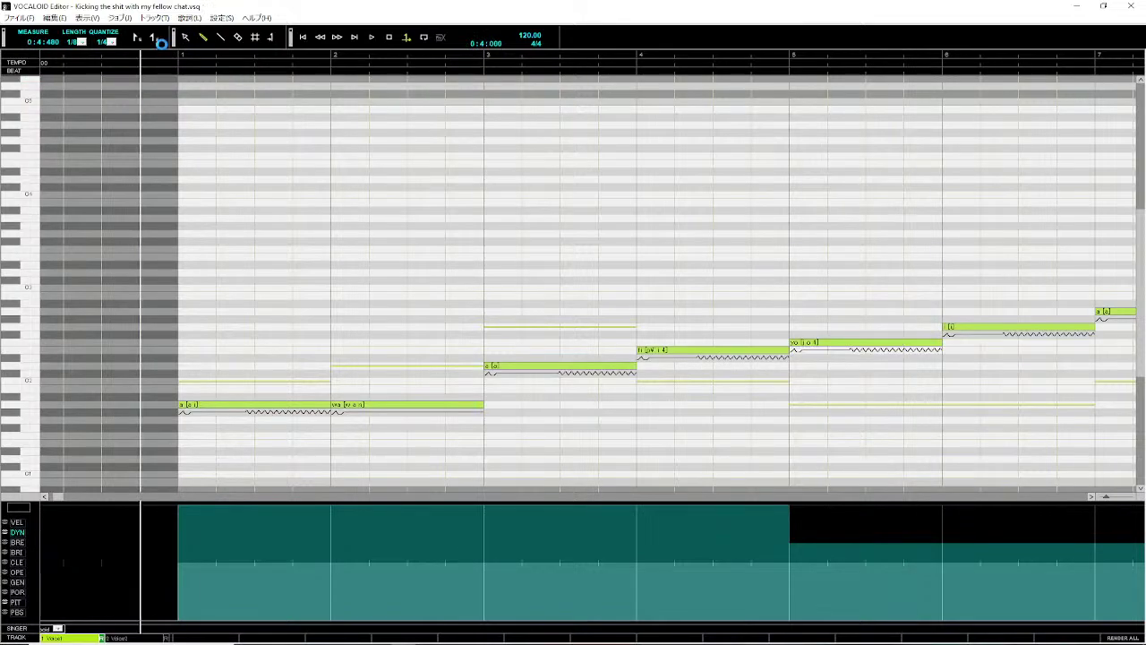
key(space)
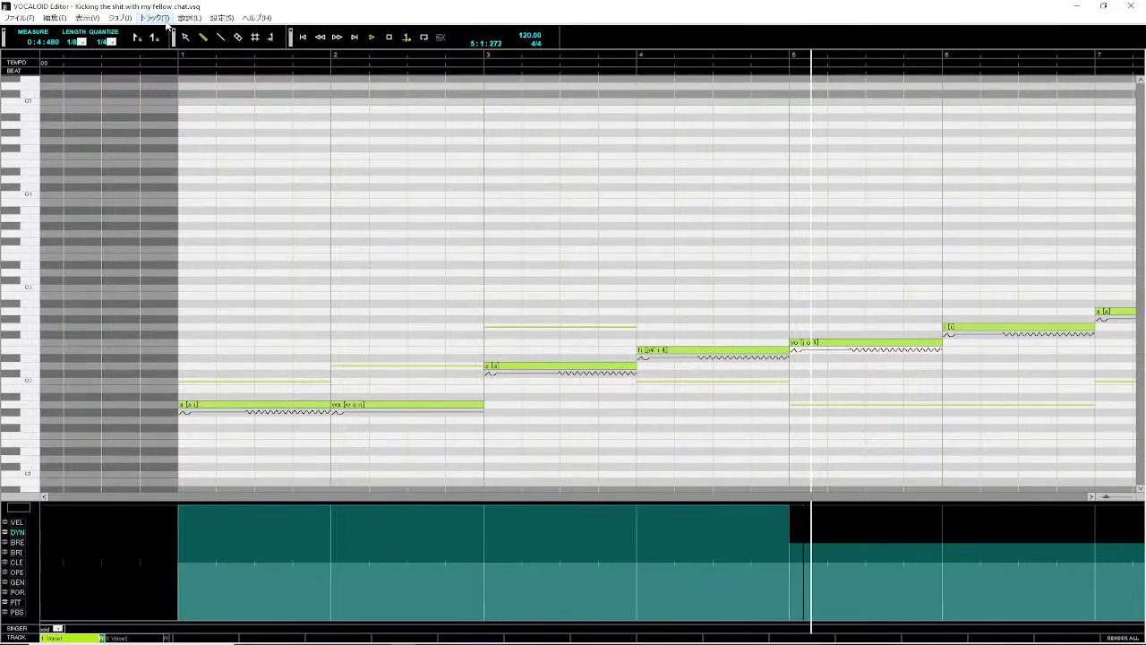
click(1029, 331)
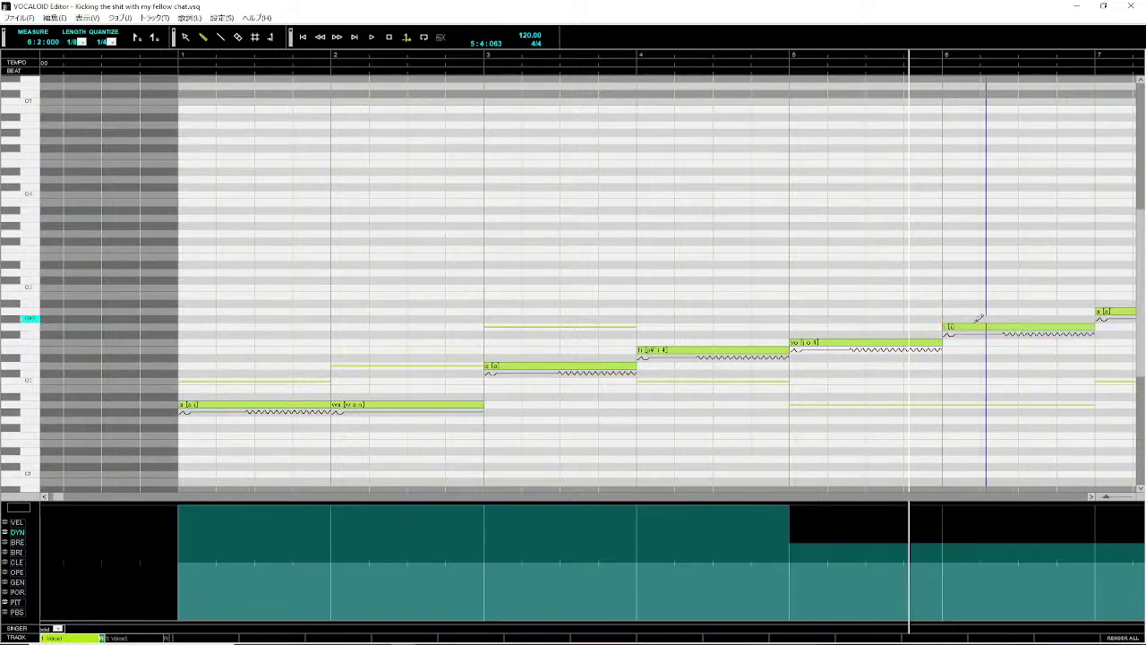
- Move Voice1's measure 6 note down to D2 with the lyric "ha", and play back from the end of measure 4
drag(973, 328, 973, 373)
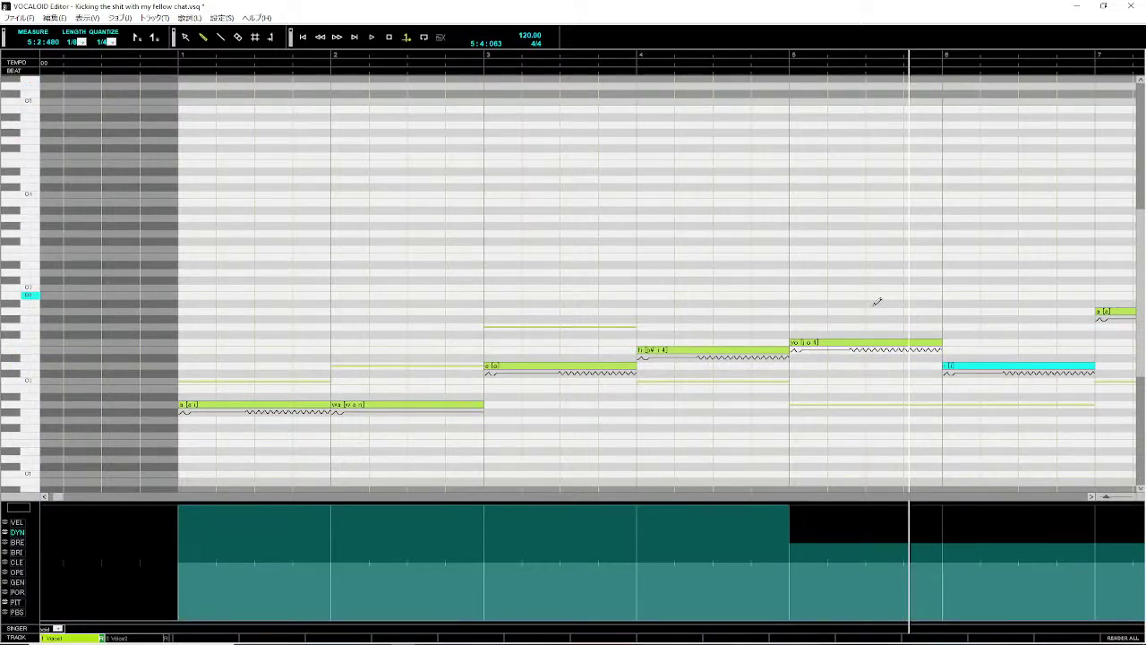
double_click(973, 372)
click(754, 58)
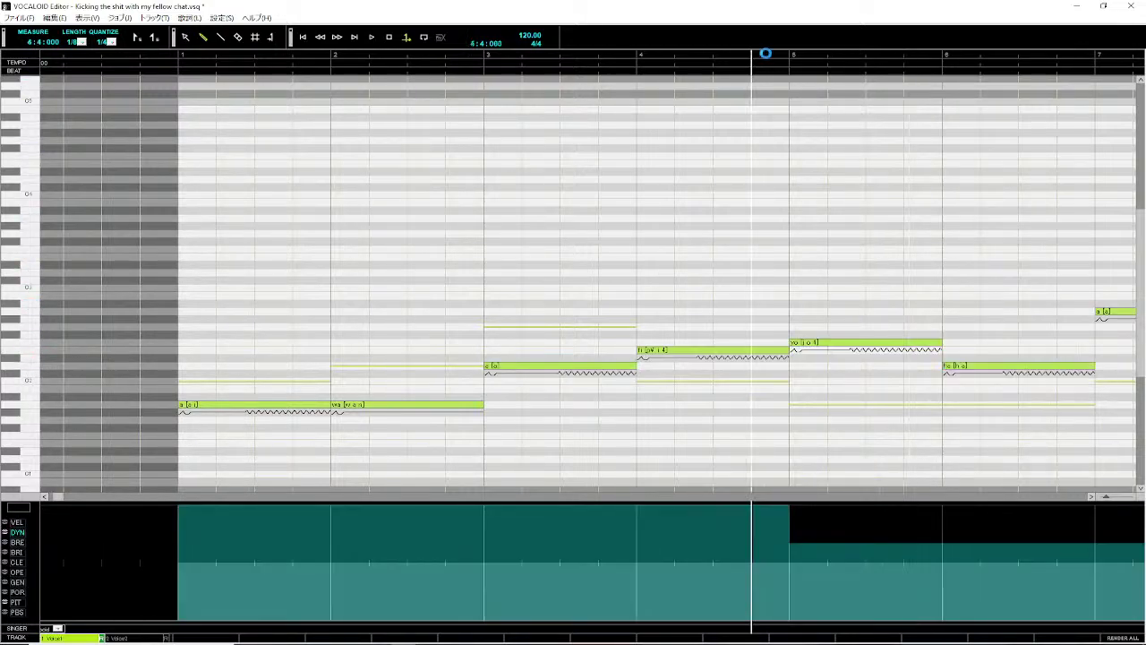
key(space)
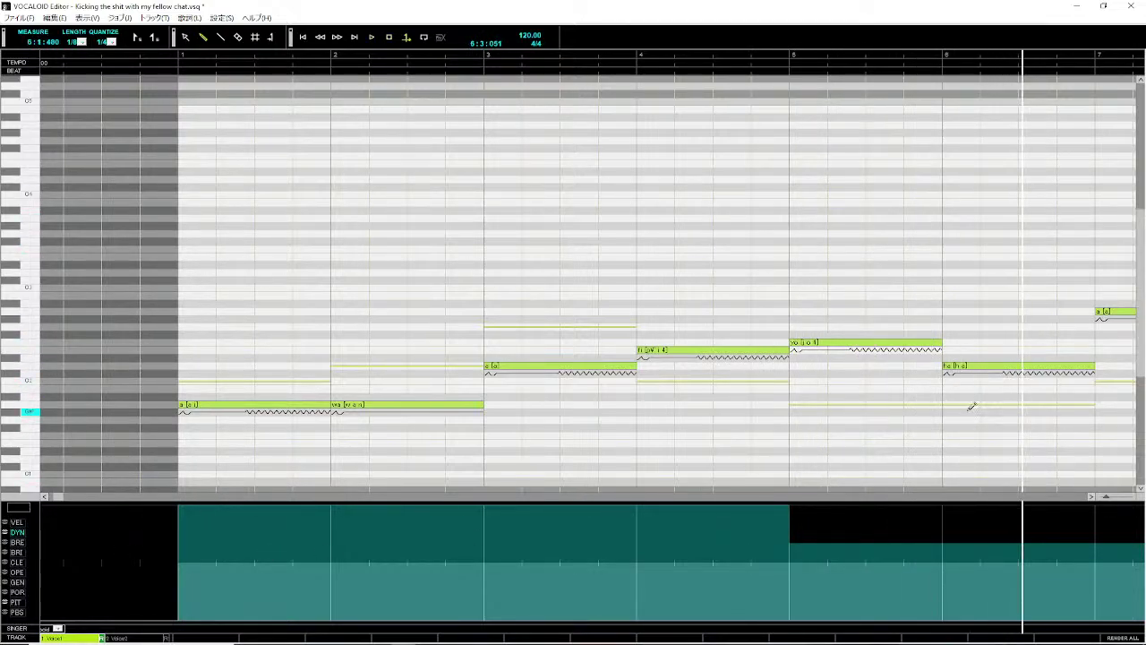
- Change the lyric of Voice2's measure 6 note to "ha" and play the track from before measure 1
click(134, 637)
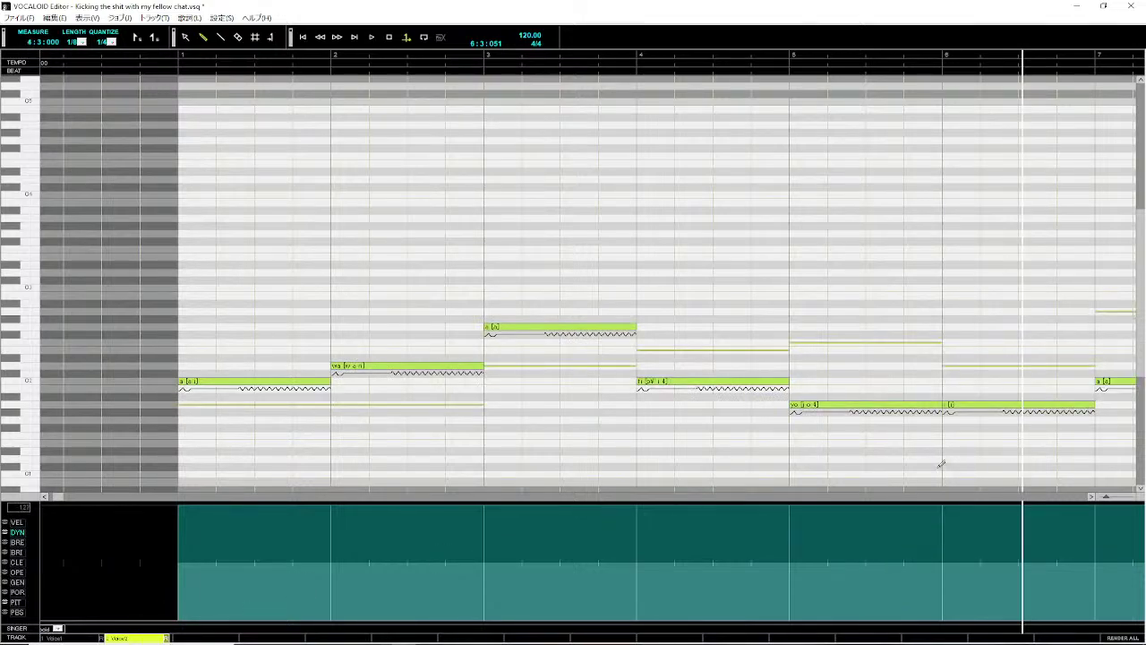
double_click(955, 410)
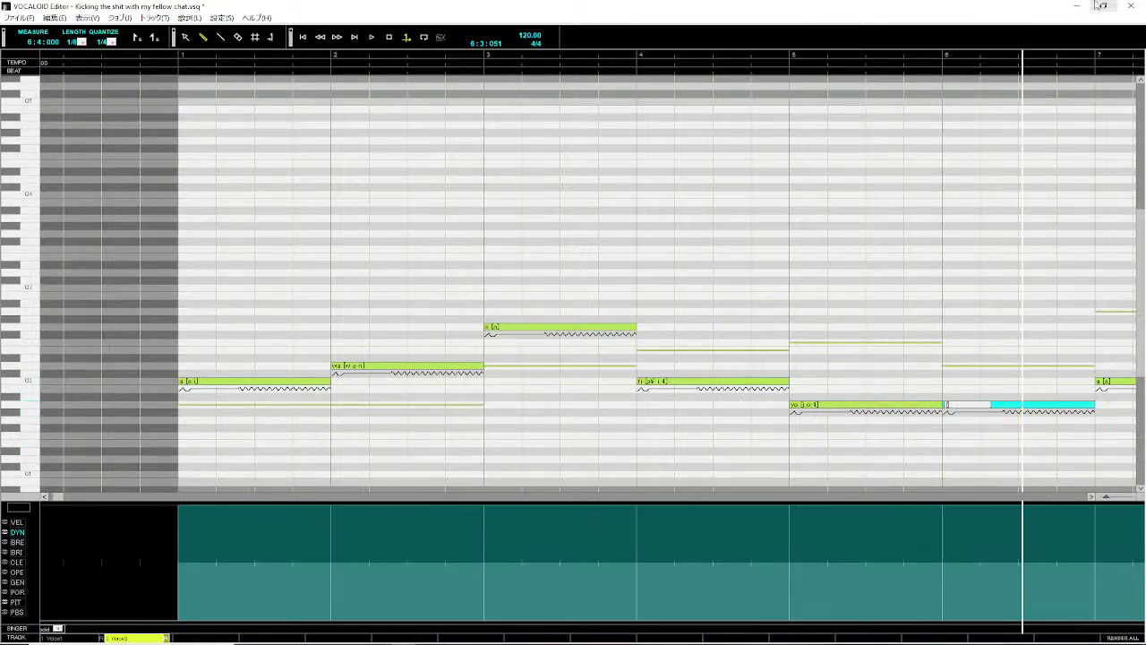
key(Return)
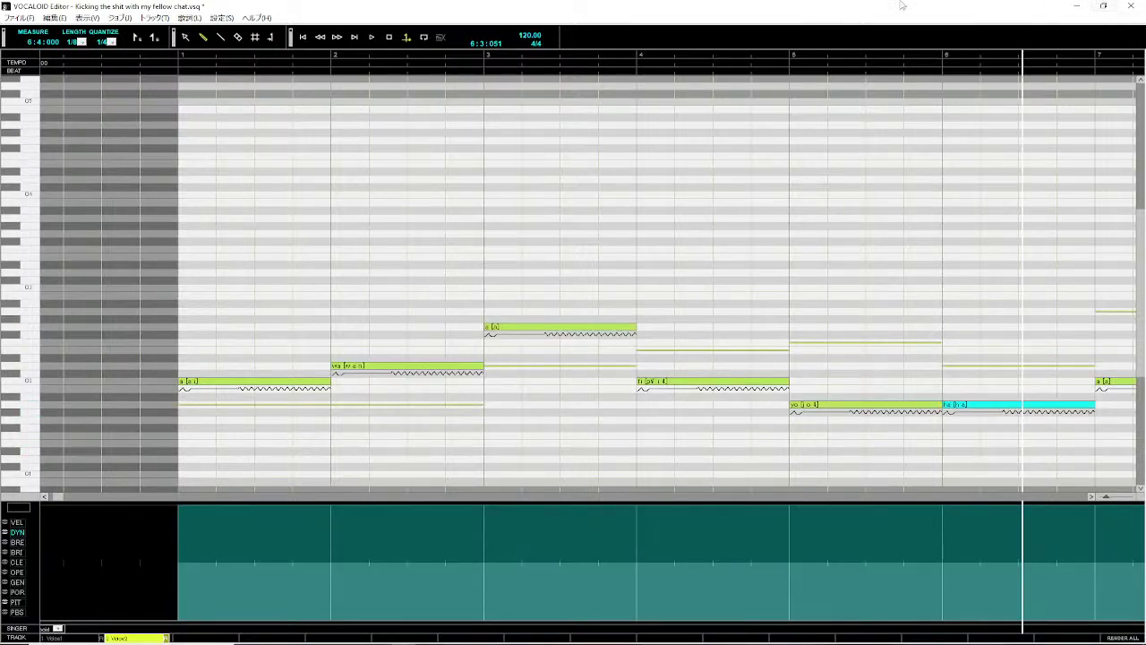
click(158, 56)
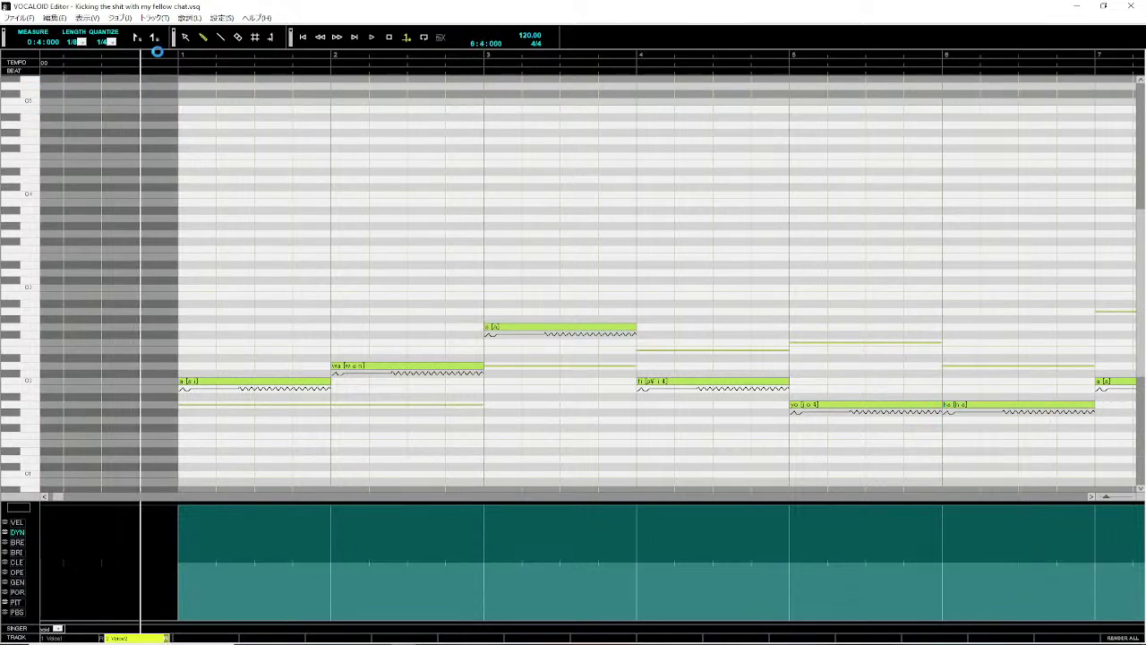
key(space)
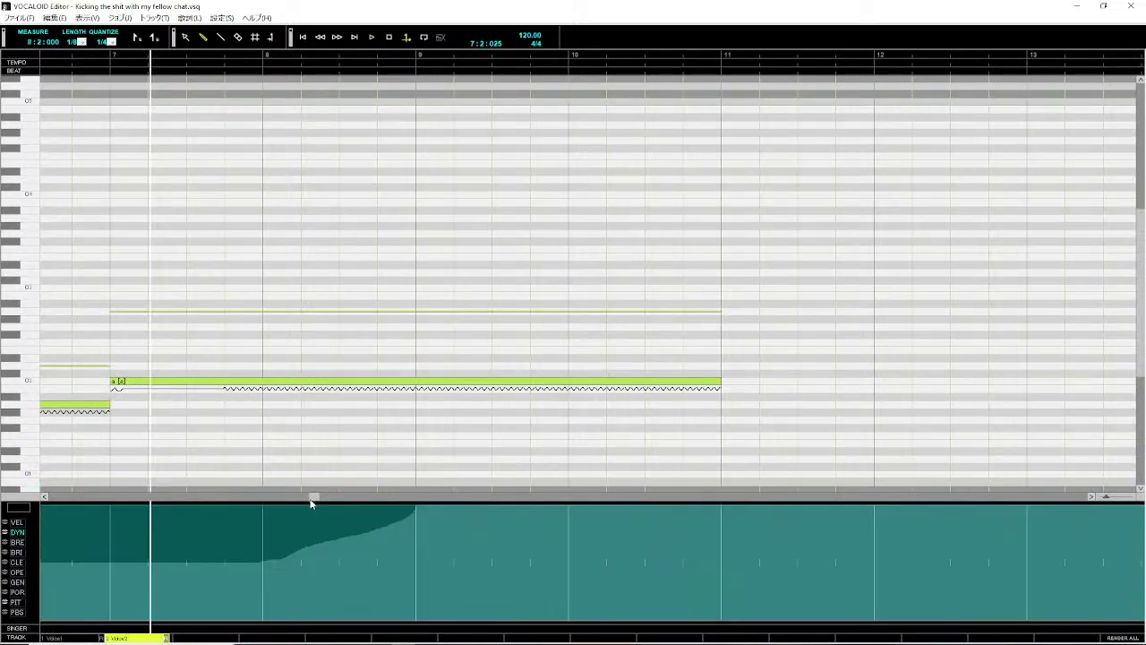
- Set the phonetic of Voice2's measure 6 "ha" note to "h a 4 t"
drag(311, 497, 240, 501)
click(333, 405)
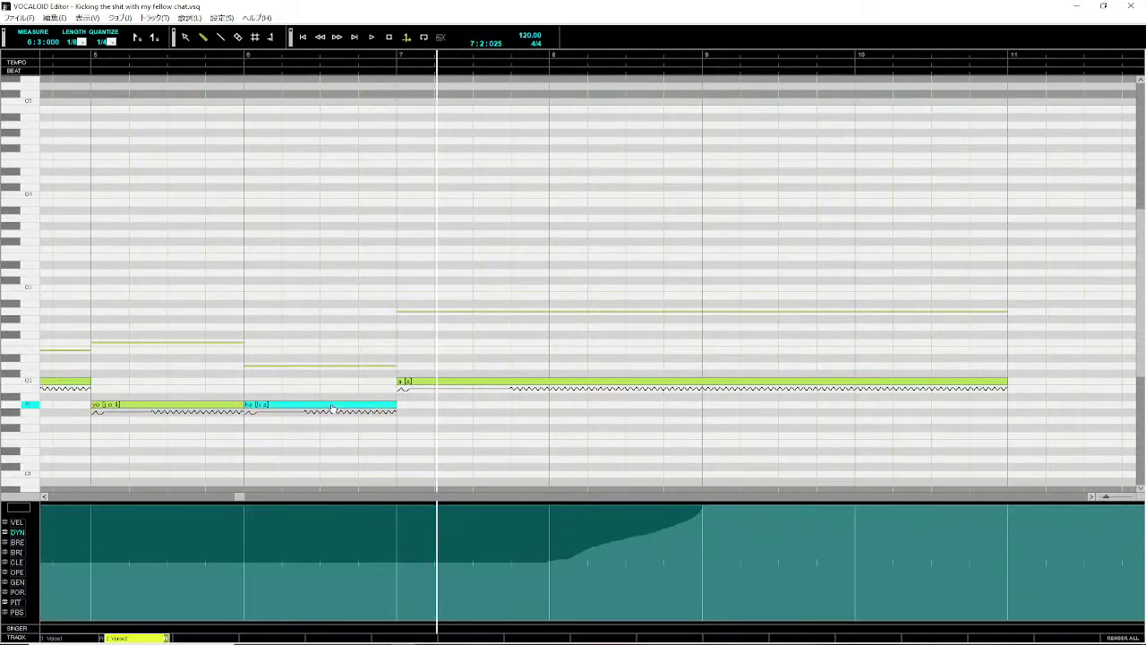
right_click(332, 404)
click(433, 617)
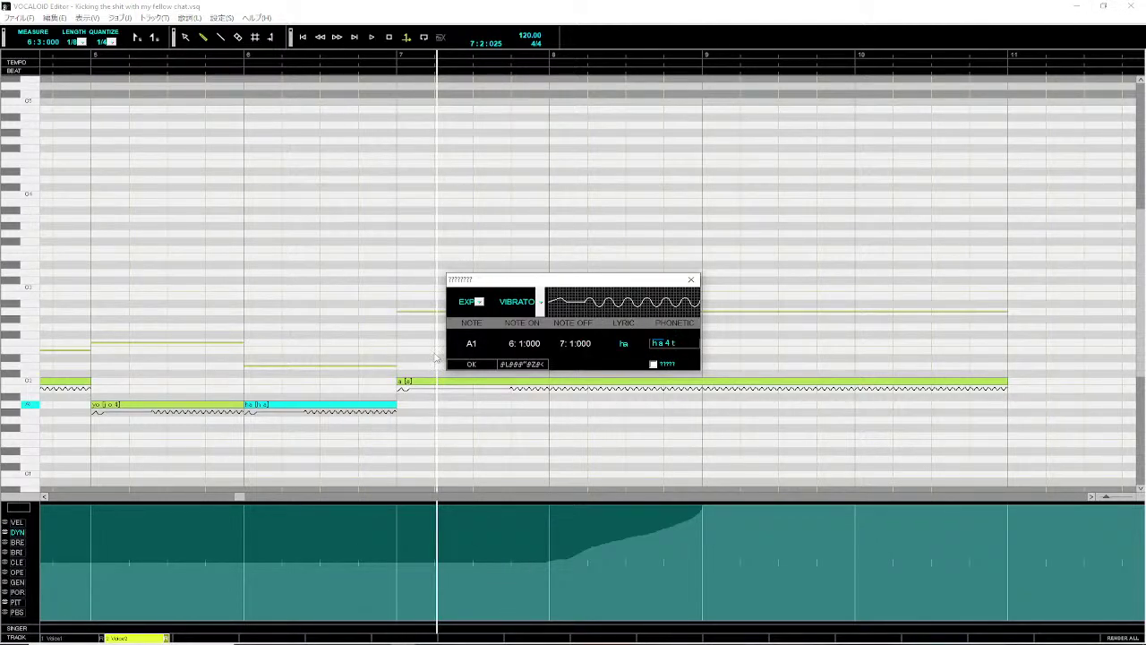
click(482, 366)
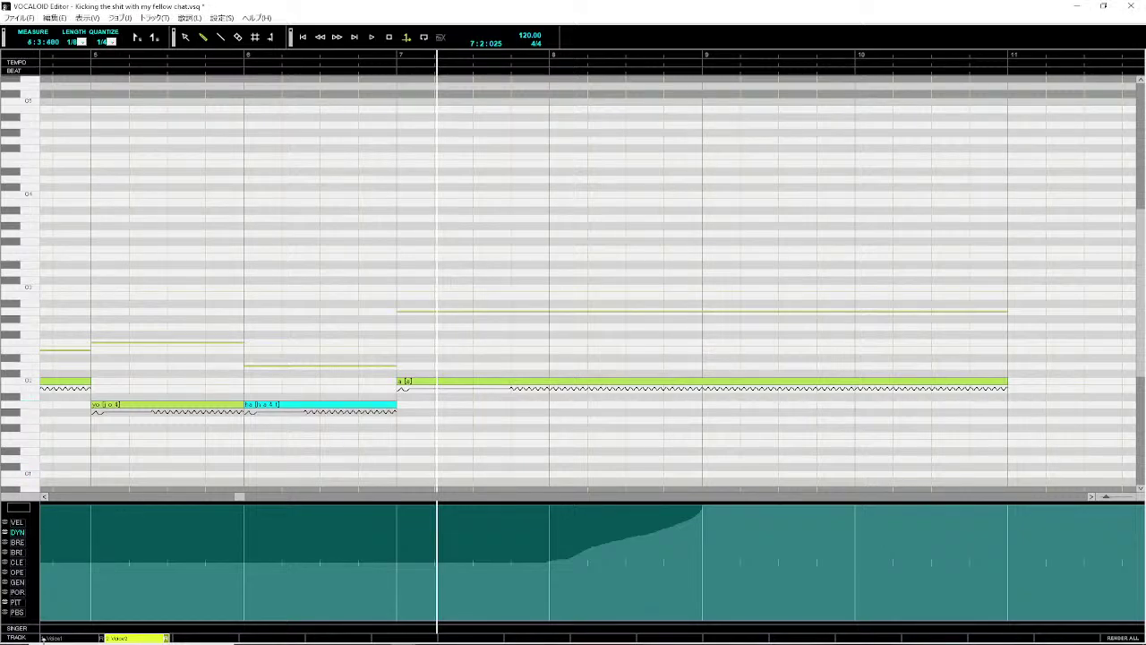
- Set the phonetic of Voice1's measure 6 "ha" note to "h a 4 t"
click(59, 637)
click(346, 365)
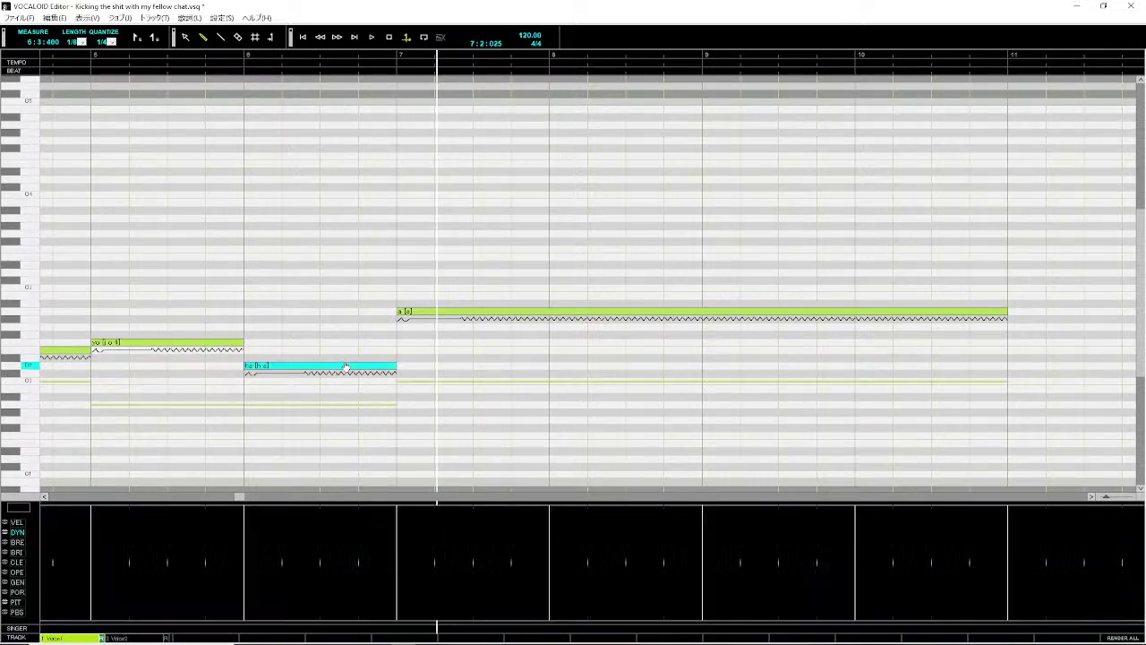
right_click(346, 366)
click(467, 573)
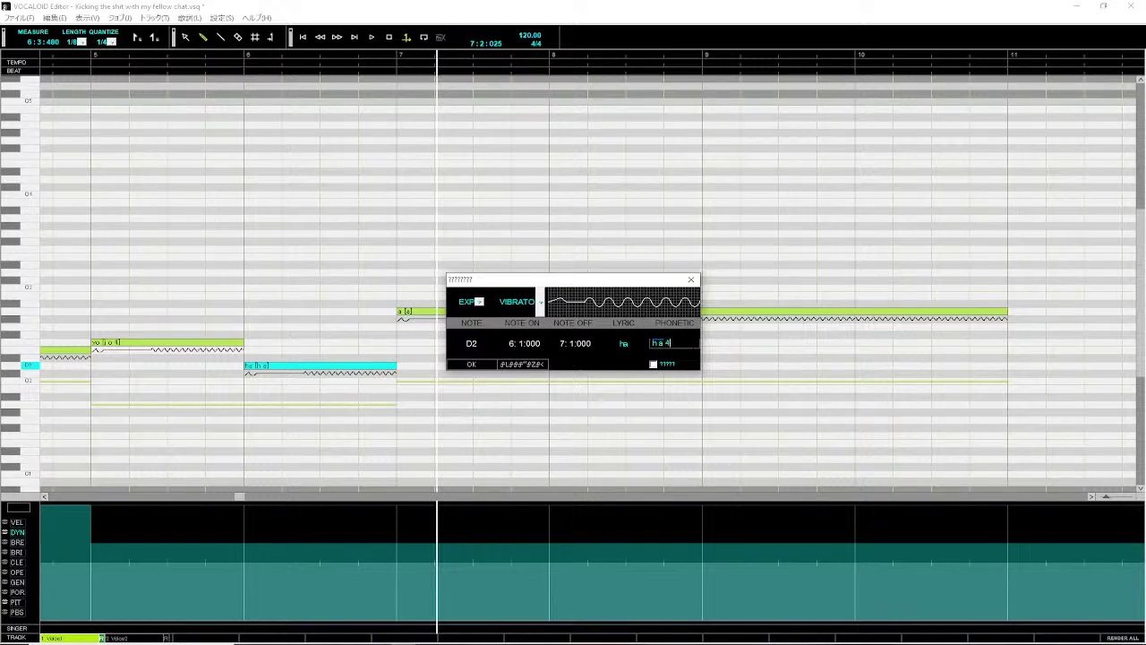
key(Return)
click(472, 366)
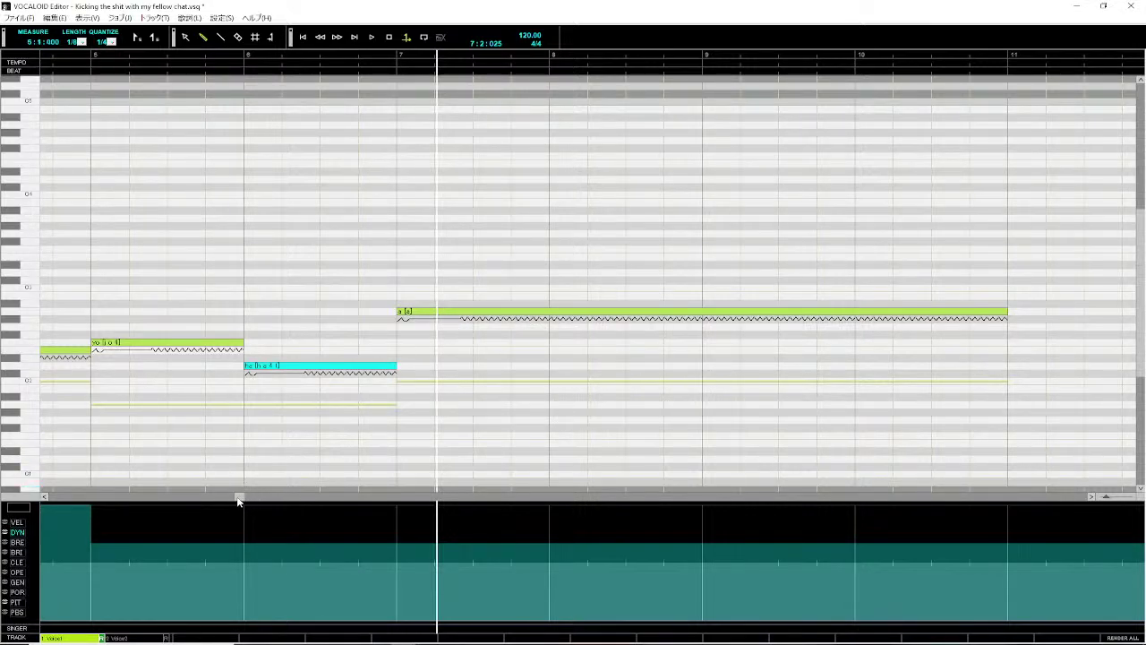
- Save the project and play the song from measure 1 into measure 7 with Voice1 active
drag(237, 502, 74, 316)
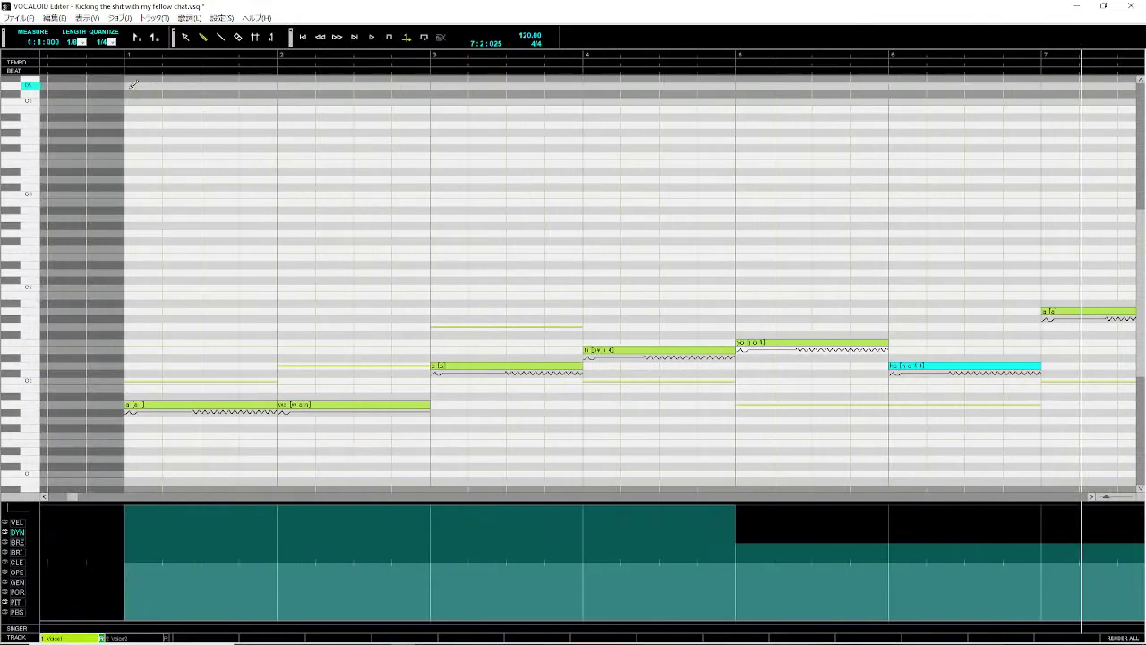
click(115, 60)
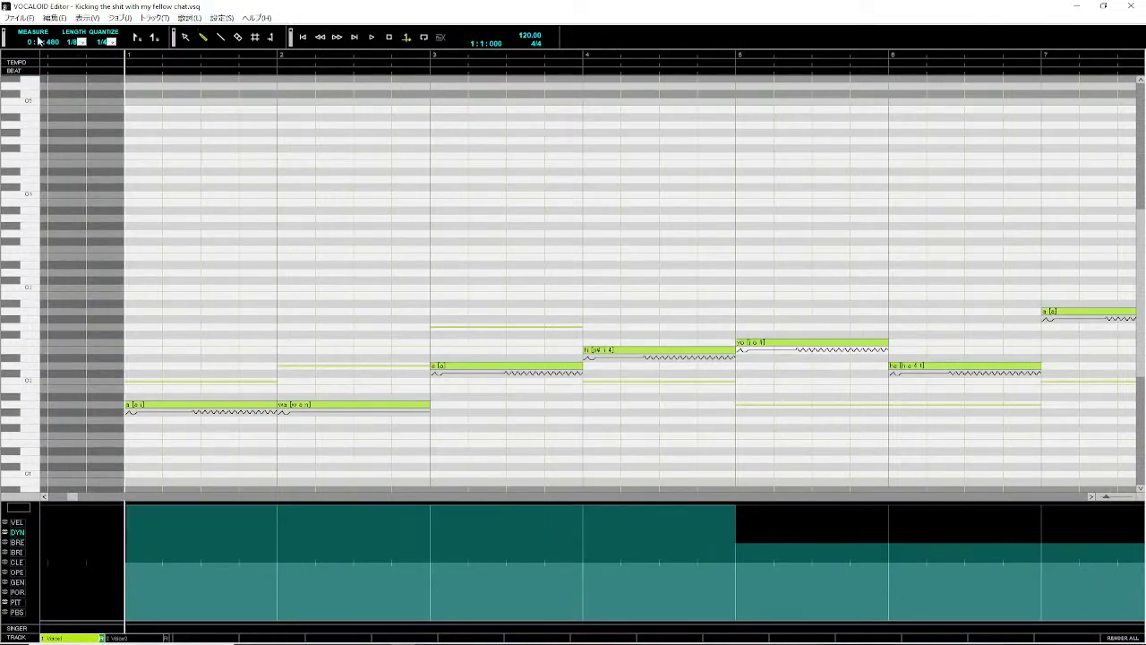
key(space)
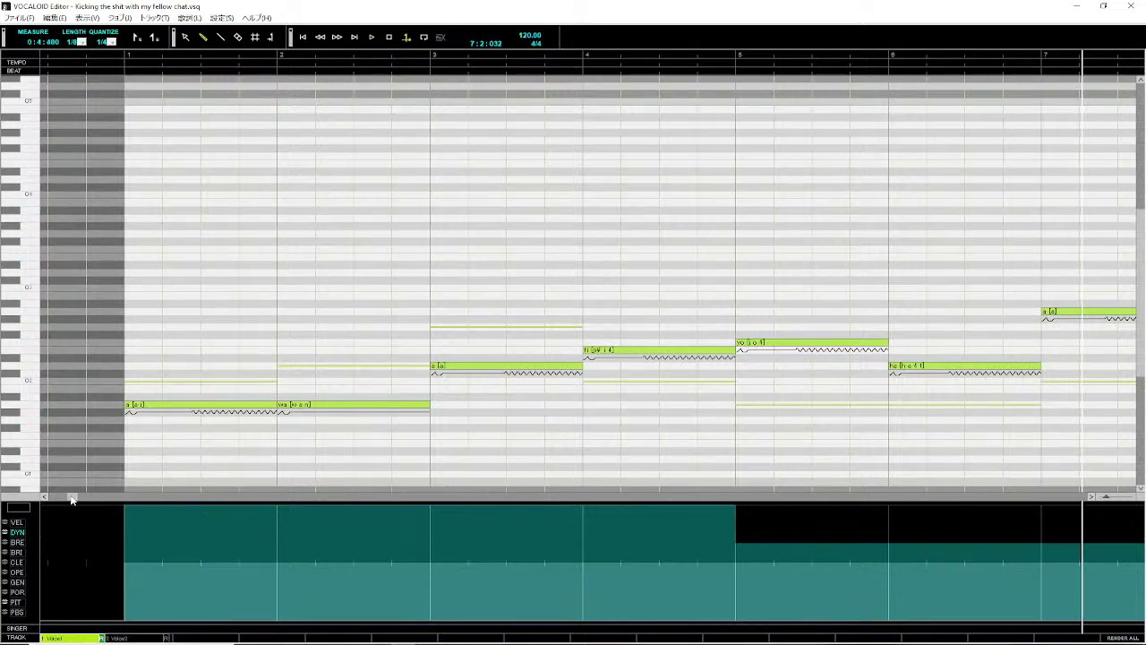
- Play the long closing note from measure 7 to the start of measure 9 with Voice2 active
drag(73, 499, 154, 497)
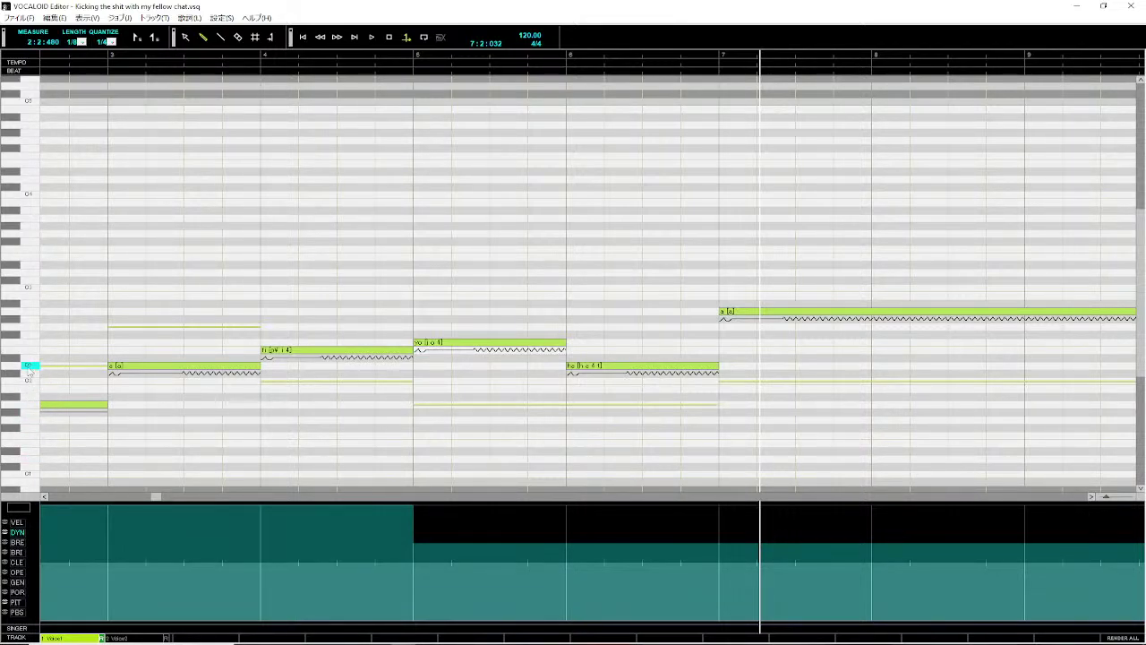
drag(161, 496, 194, 498)
click(575, 57)
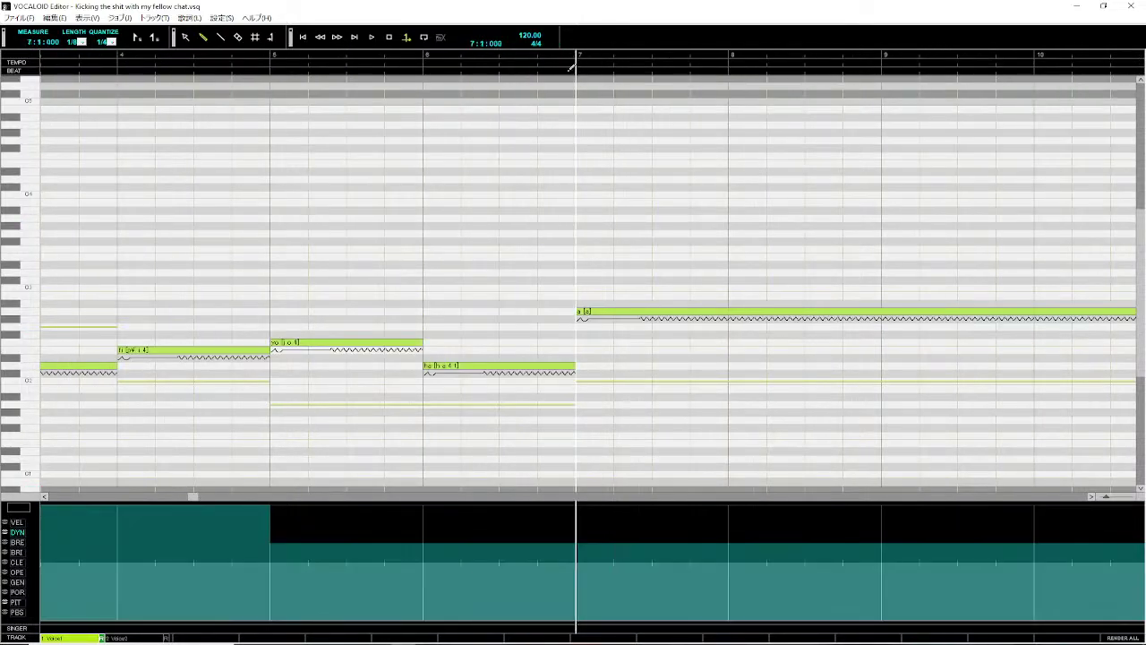
click(119, 639)
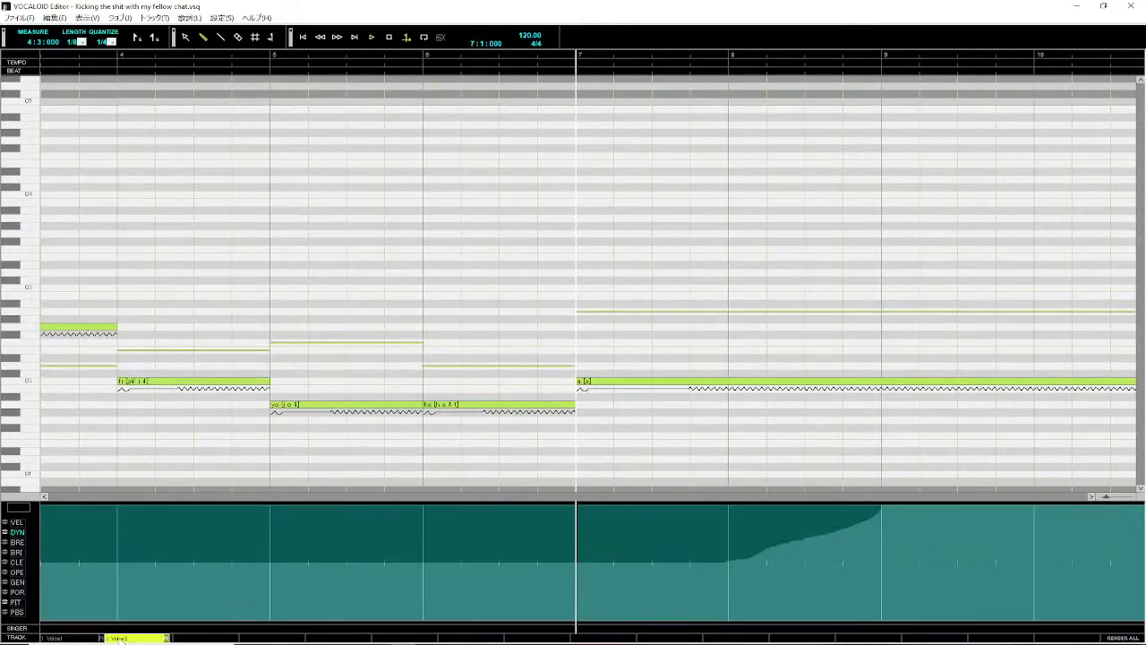
key(space)
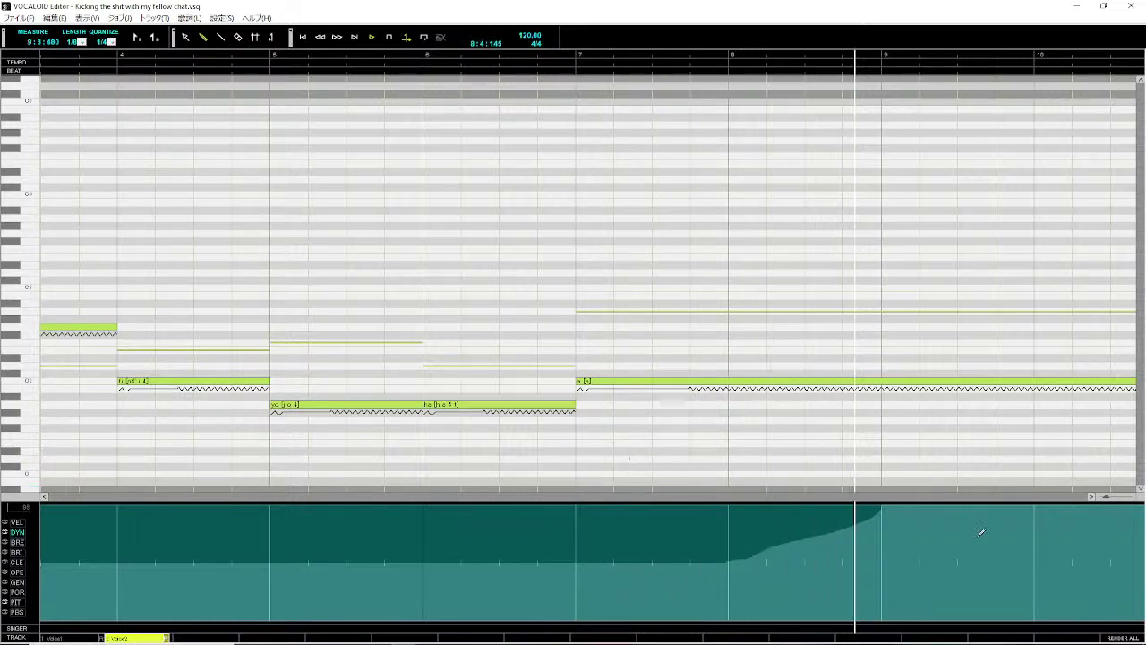
key(space)
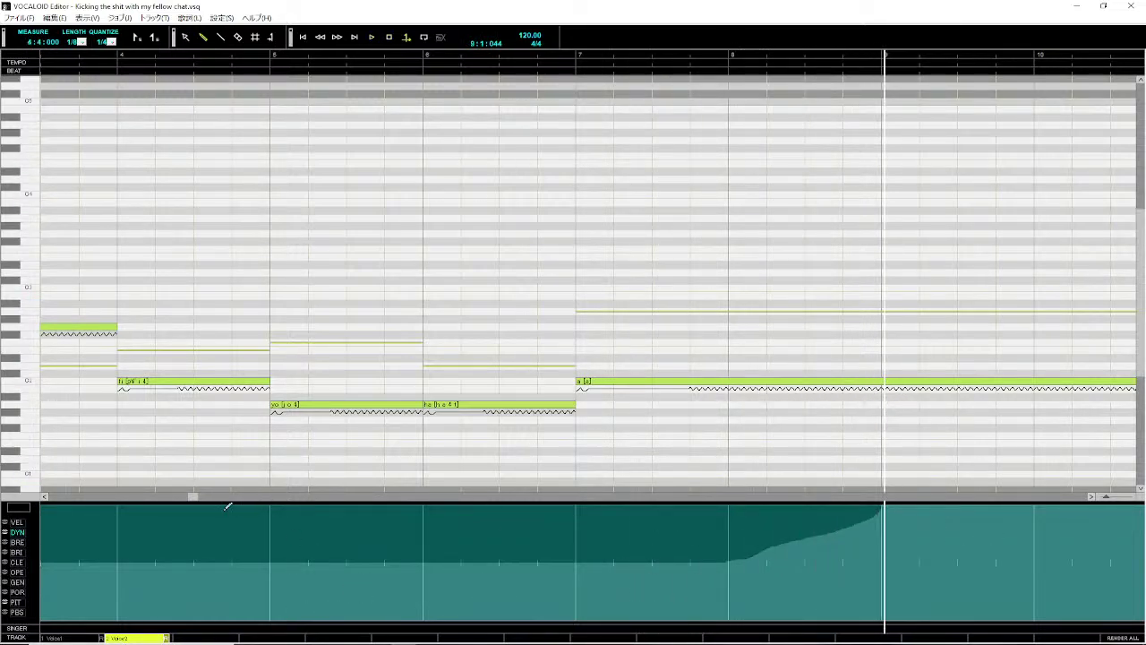
- Split Voice2's long C2 note by trimming its start to measure 9 and drawing a new C2 note over measures 7 and 8
drag(195, 501, 208, 498)
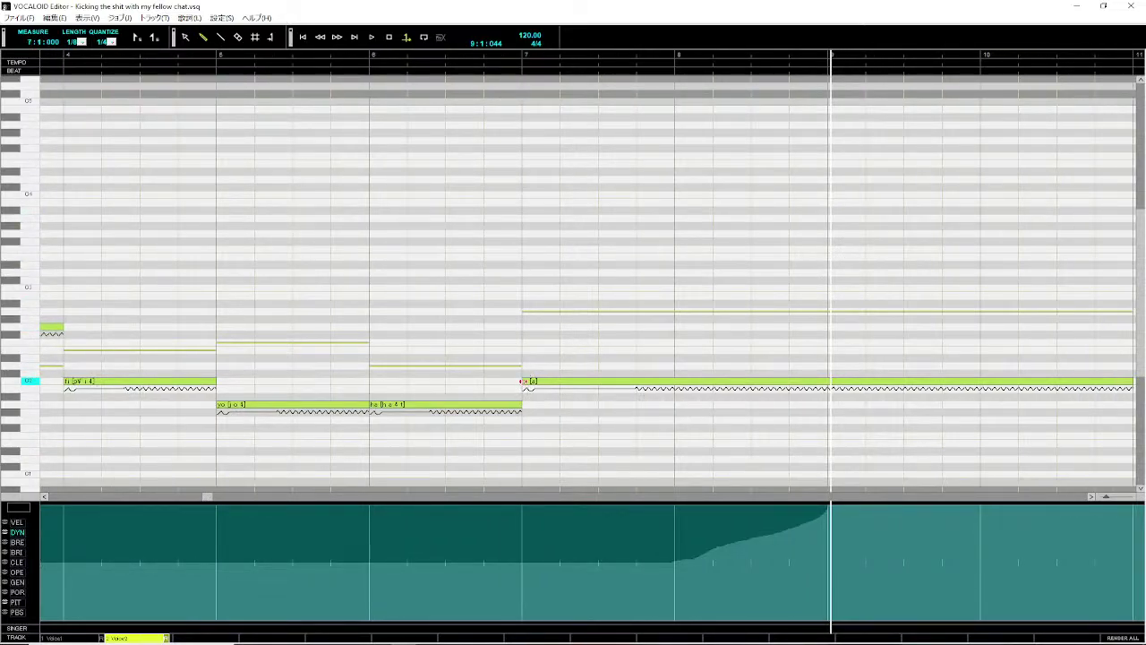
drag(522, 381, 829, 392)
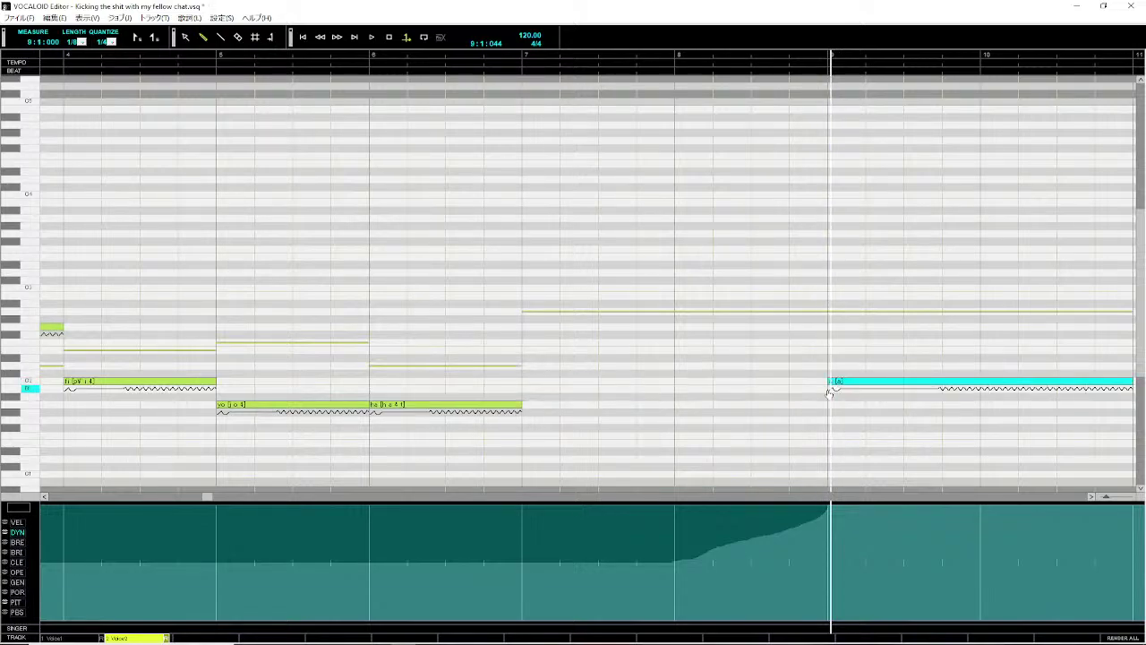
drag(527, 382, 830, 382)
- Split Voice1's long A2 note by trimming its start to measure 9 and drawing a new A2 note over measures 7 and 8
click(90, 639)
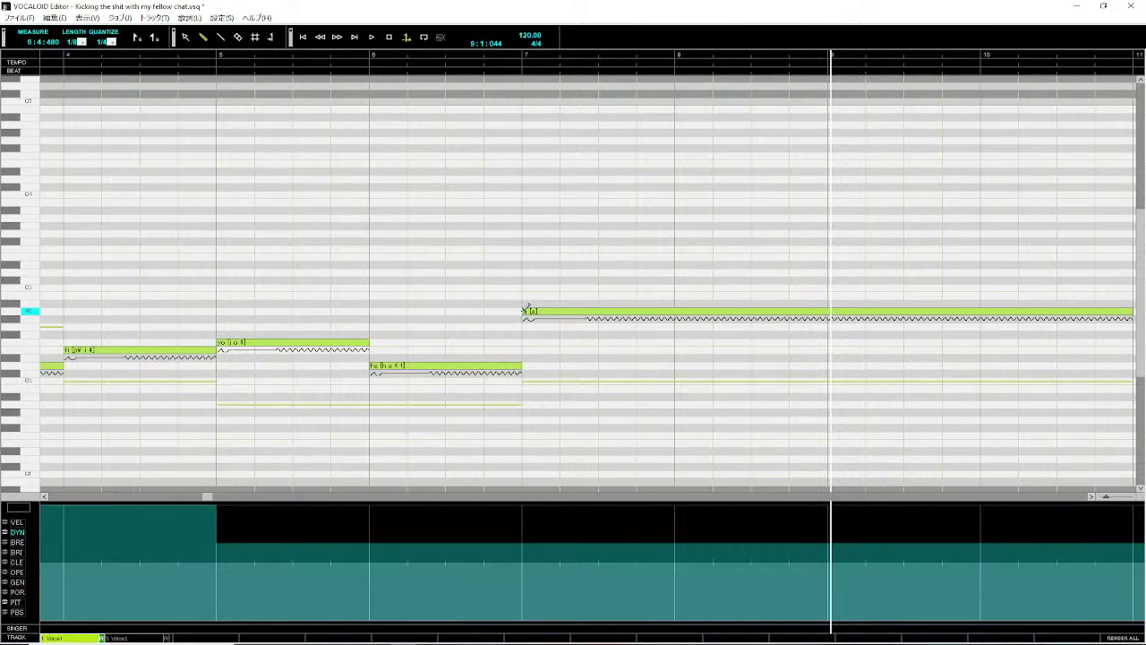
drag(522, 311, 831, 312)
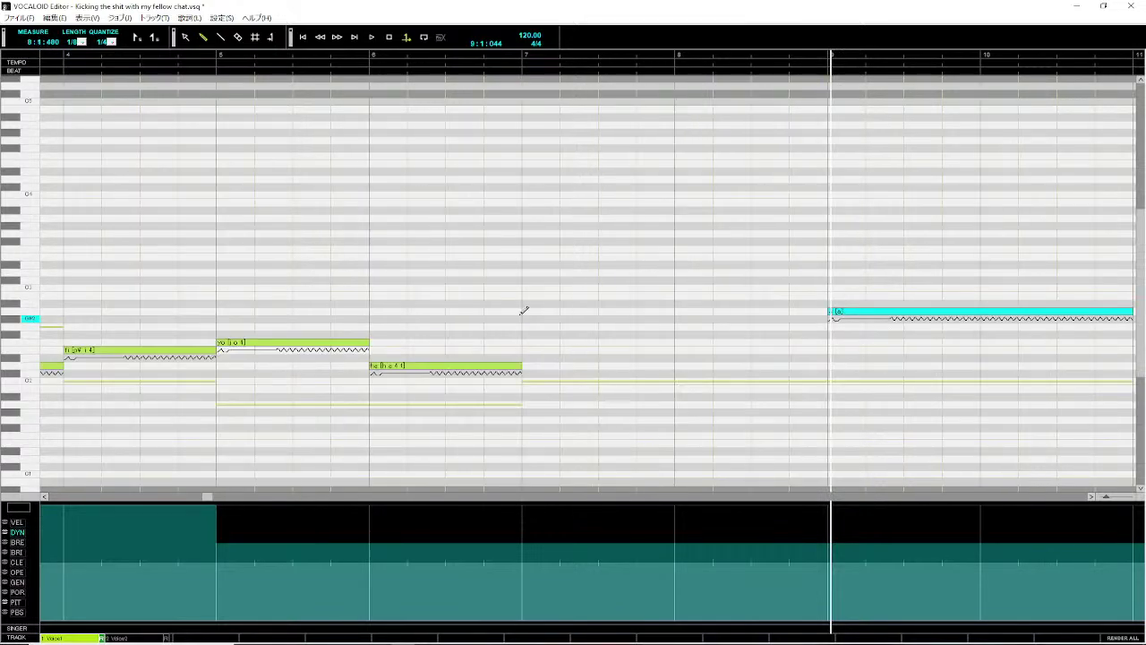
drag(527, 312, 831, 311)
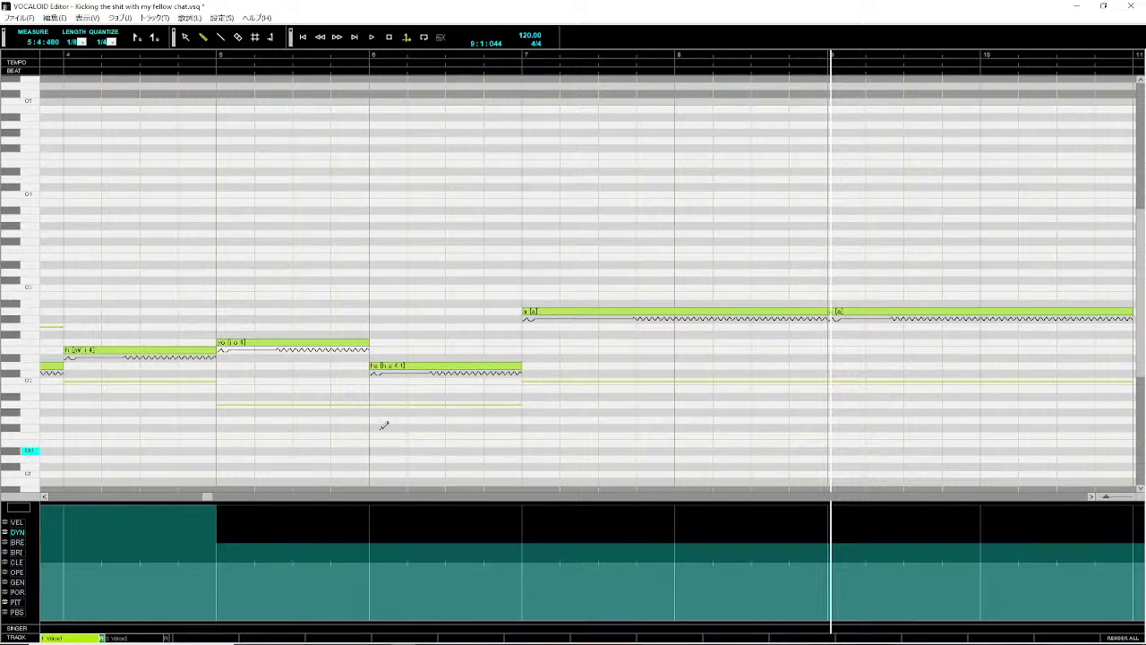
- Give Voice1's measure 9 note the lyric "ge" with the protected phonetic "g e n"
double_click(853, 313)
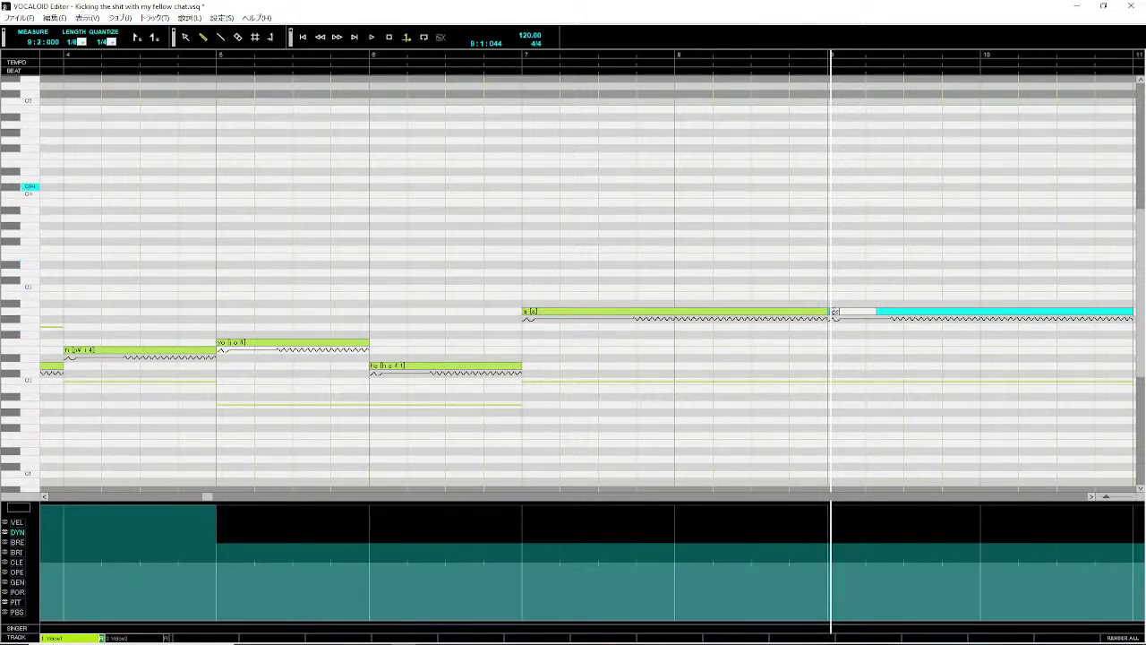
right_click(849, 313)
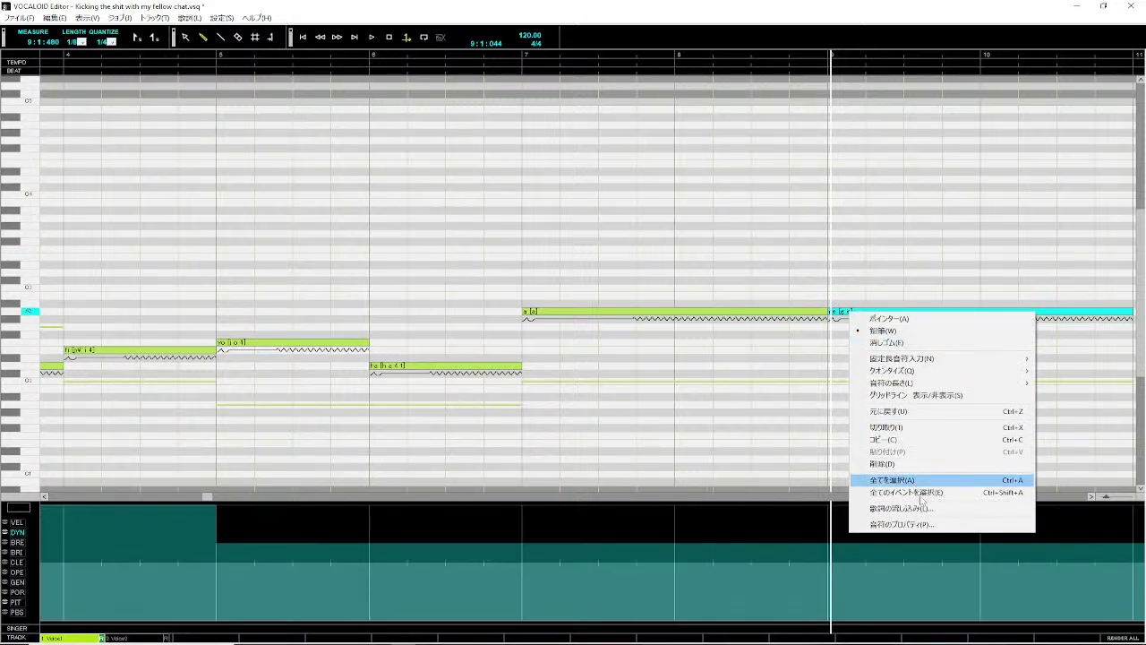
click(922, 524)
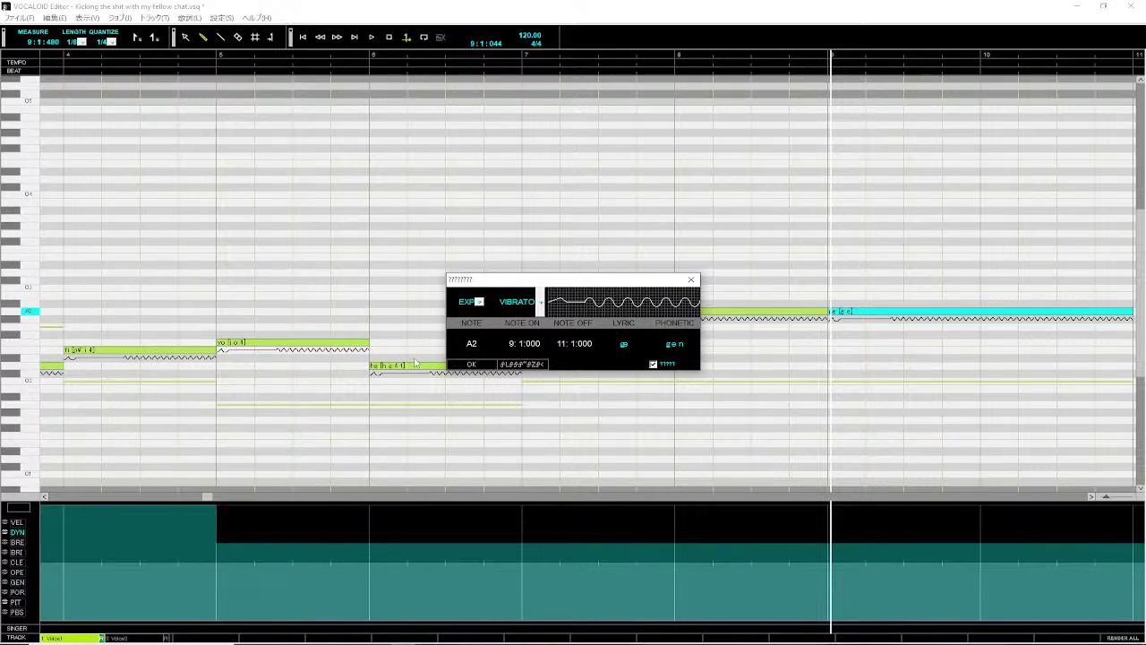
click(469, 365)
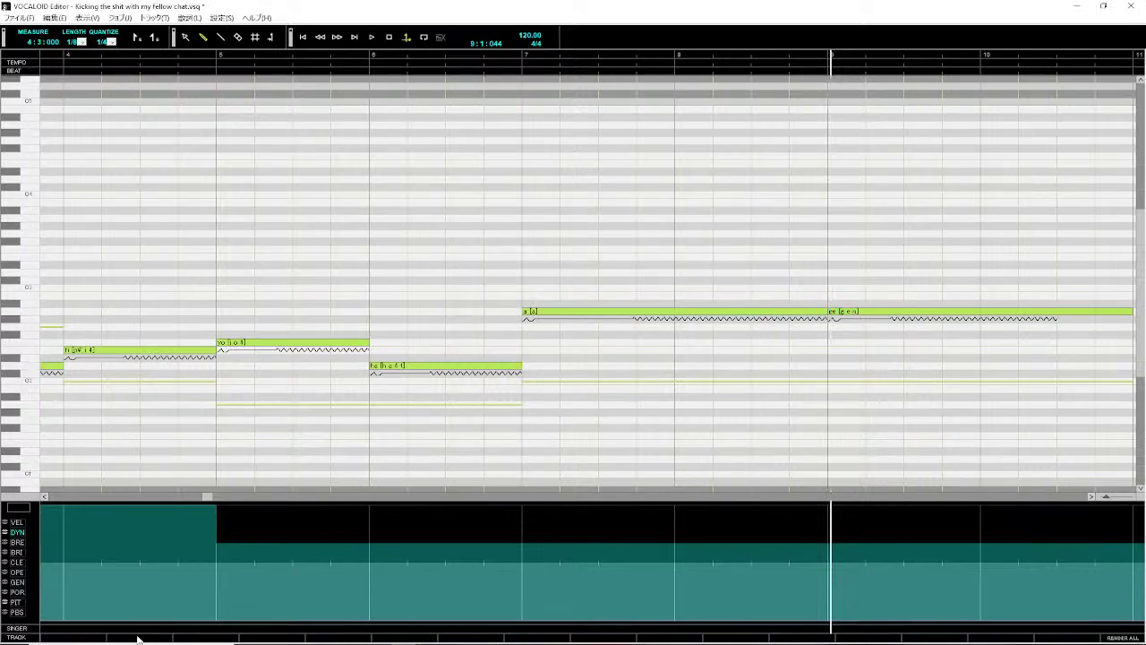
- Give Voice2's measure 9 note the lyric "ge" with the phonetic "g e n"
click(135, 637)
click(867, 382)
double_click(868, 382)
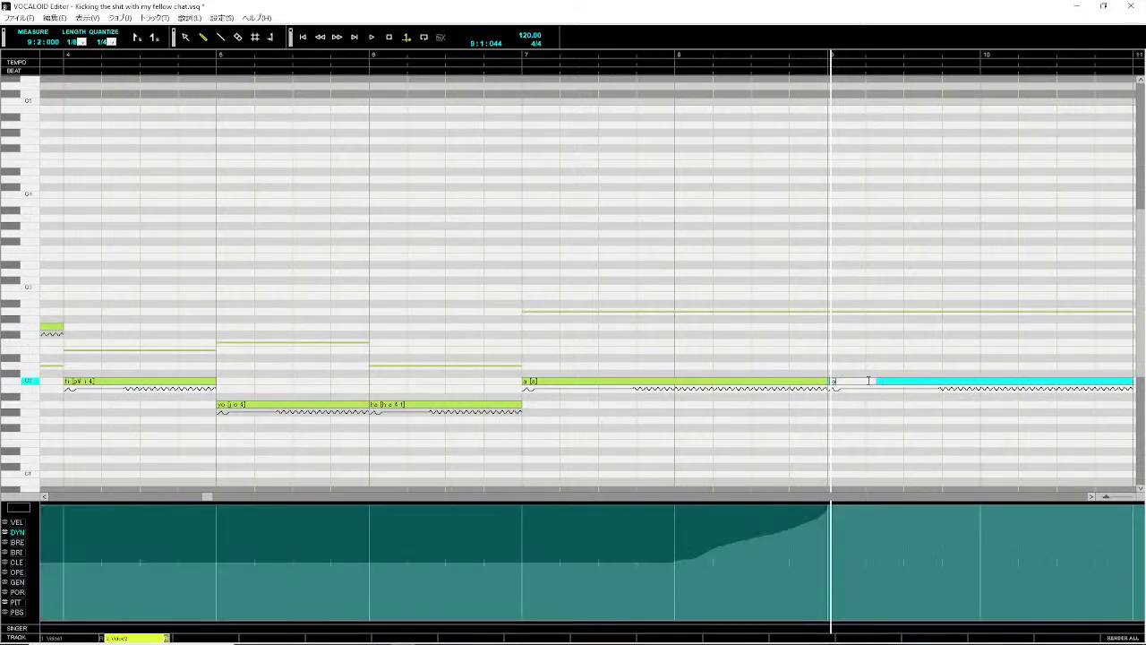
text(re)
key(Return)
right_click(868, 379)
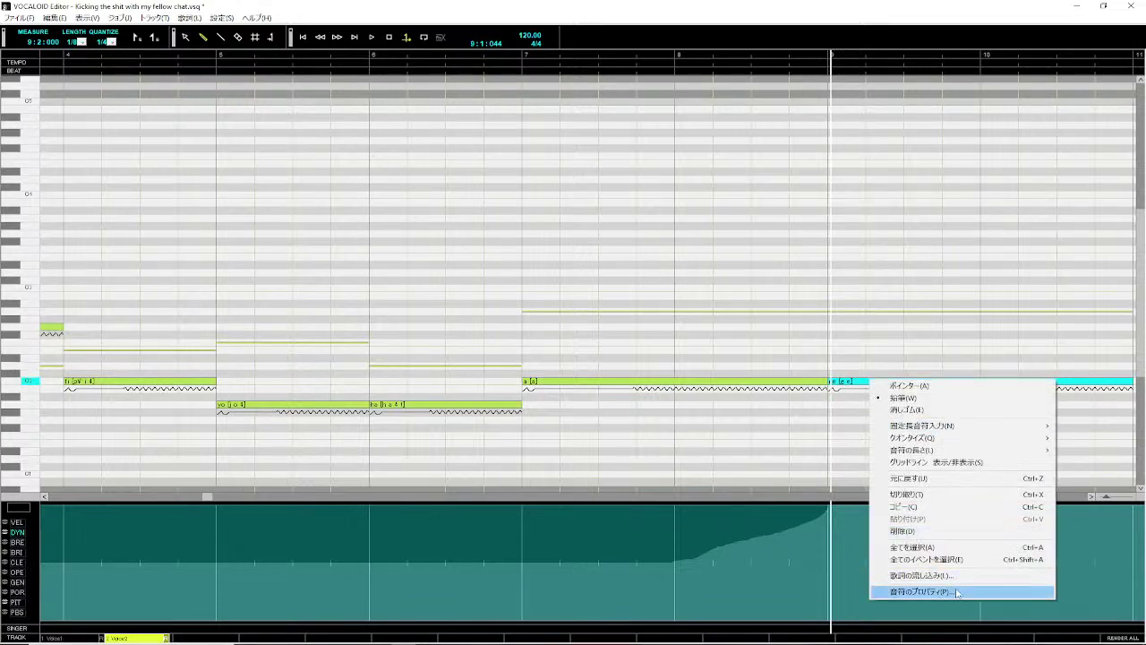
click(931, 591)
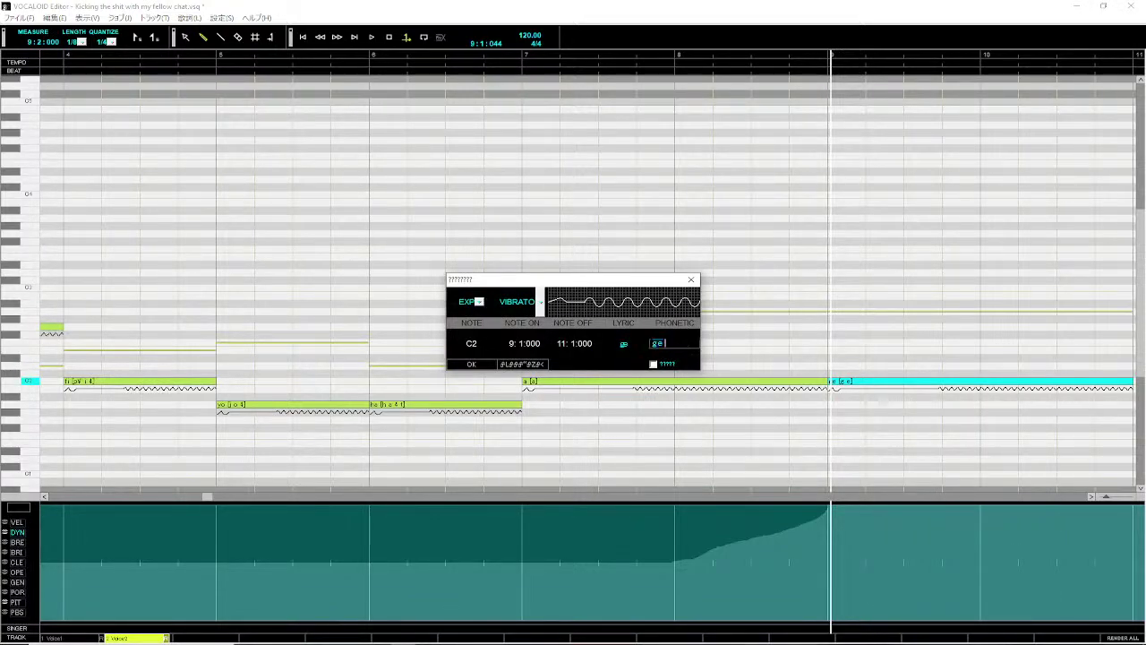
key(Return)
click(474, 364)
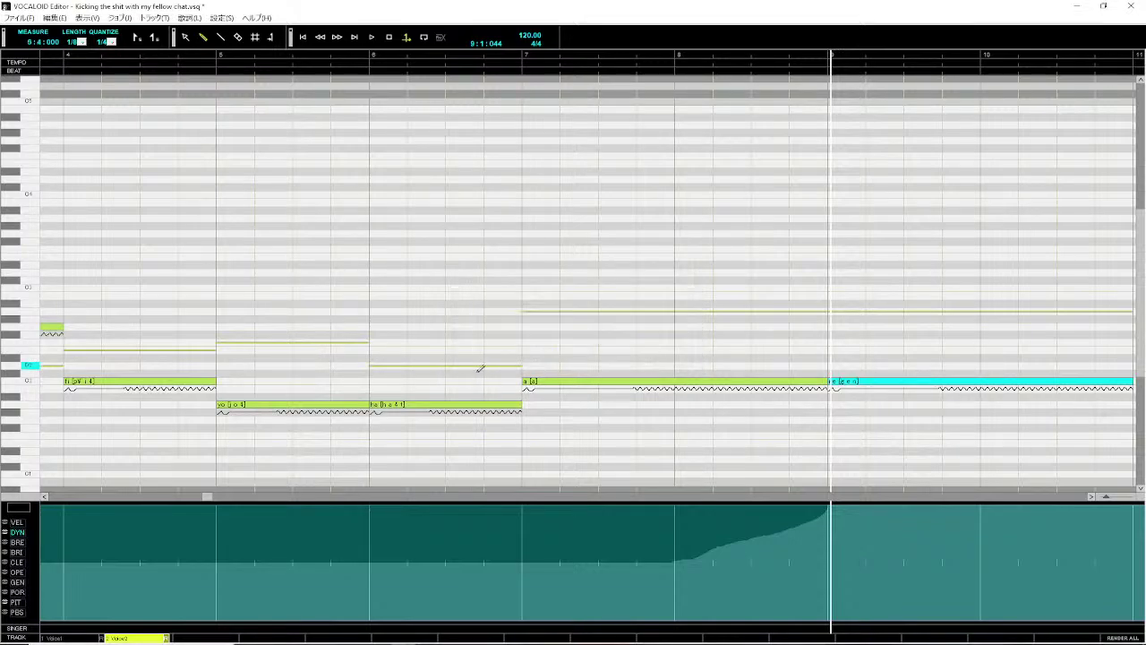
- Save the project and play the song from just before measure 1 to the end of the last note
drag(181, 498, 72, 499)
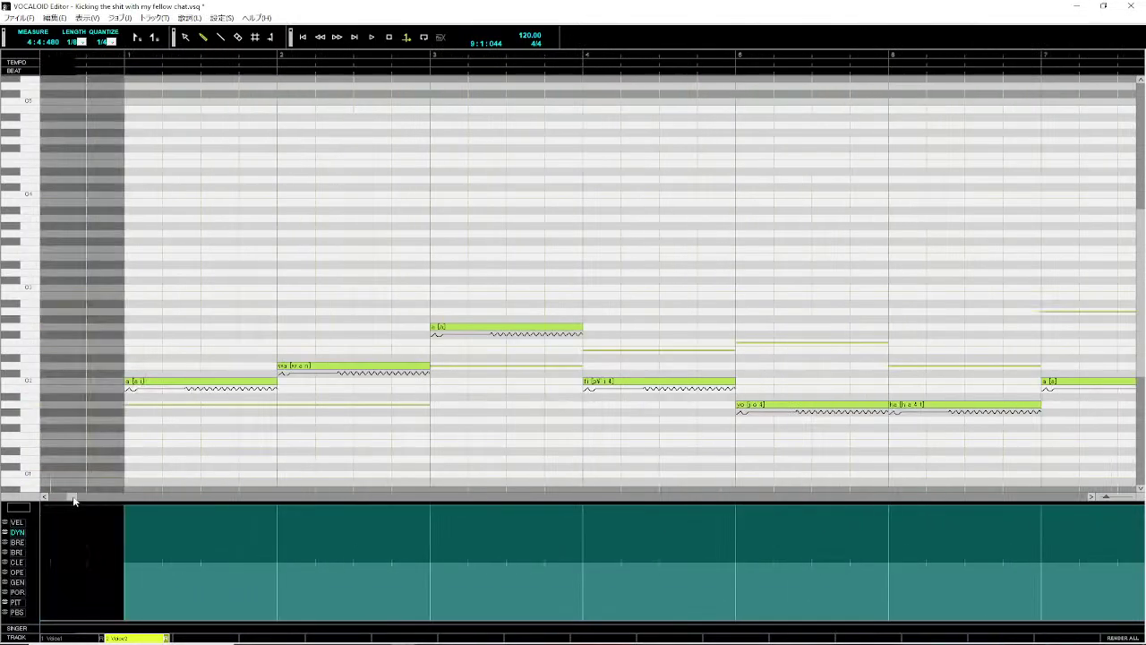
key(ctrl+s)
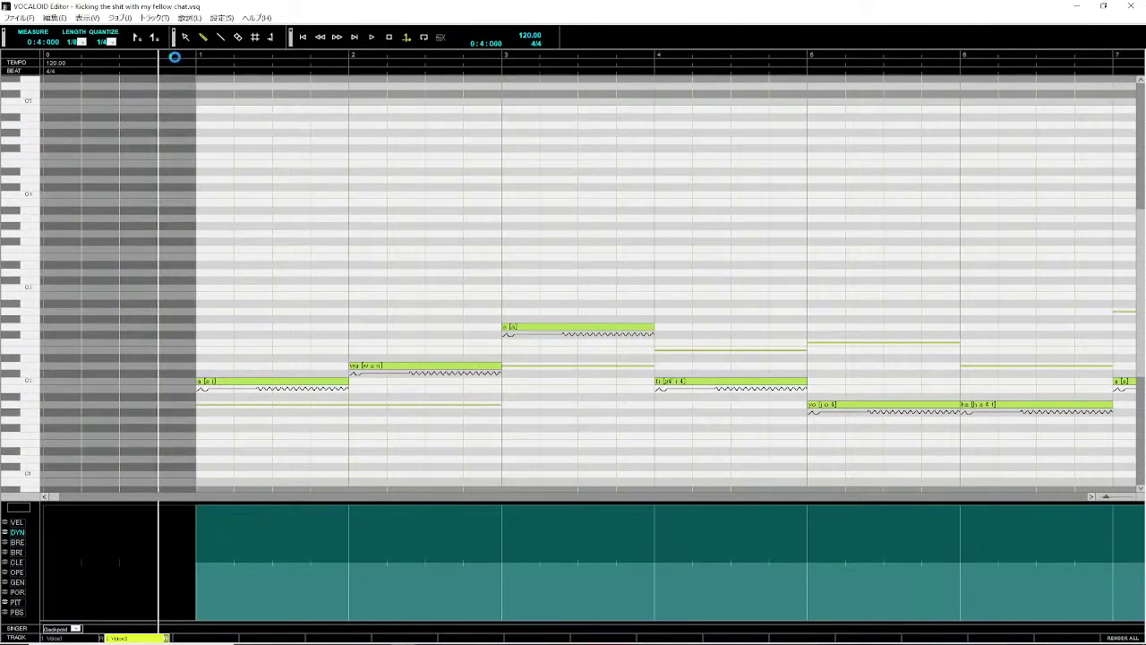
key(space)
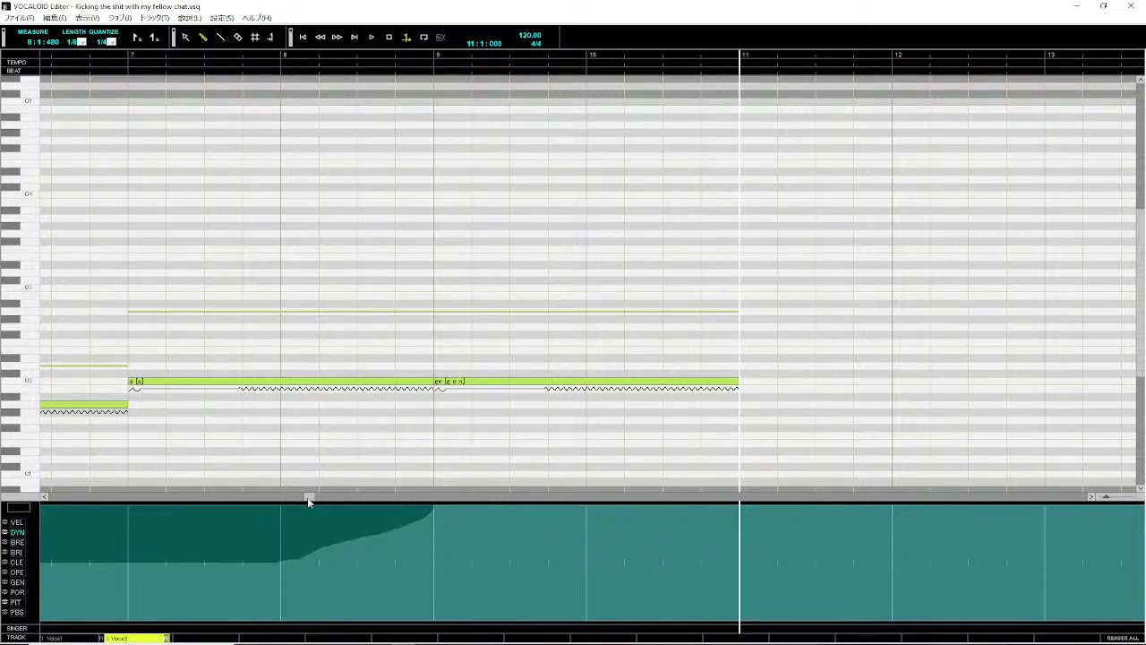
- Replay the song from beat 4 of measure 0 and stop during measure 1
drag(308, 498, 49, 496)
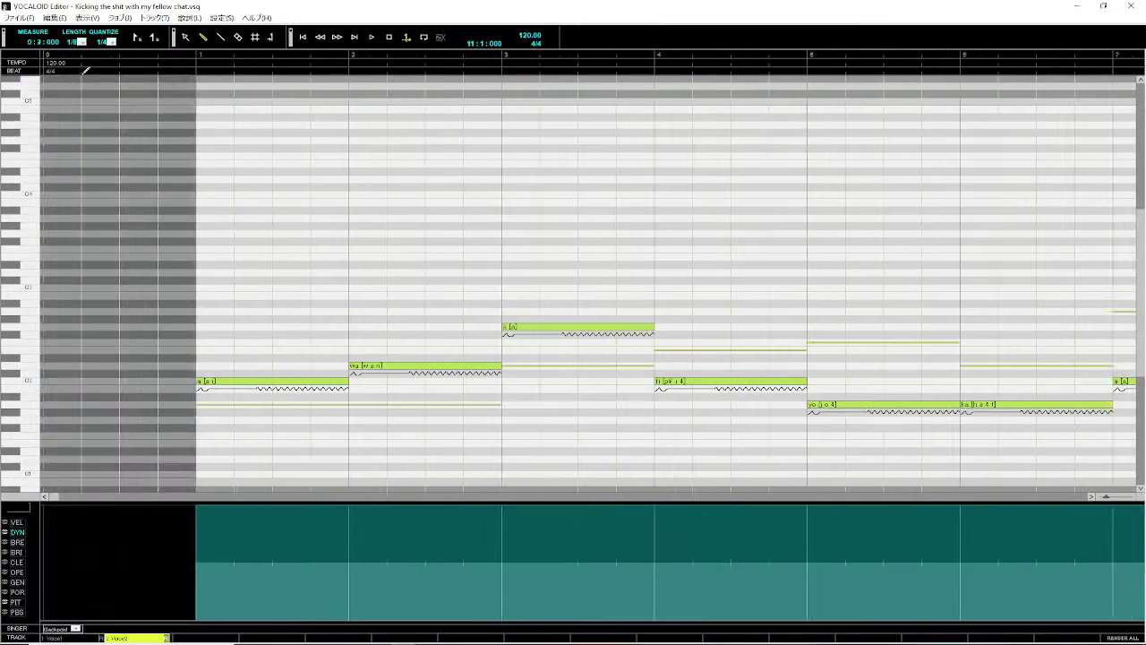
click(173, 58)
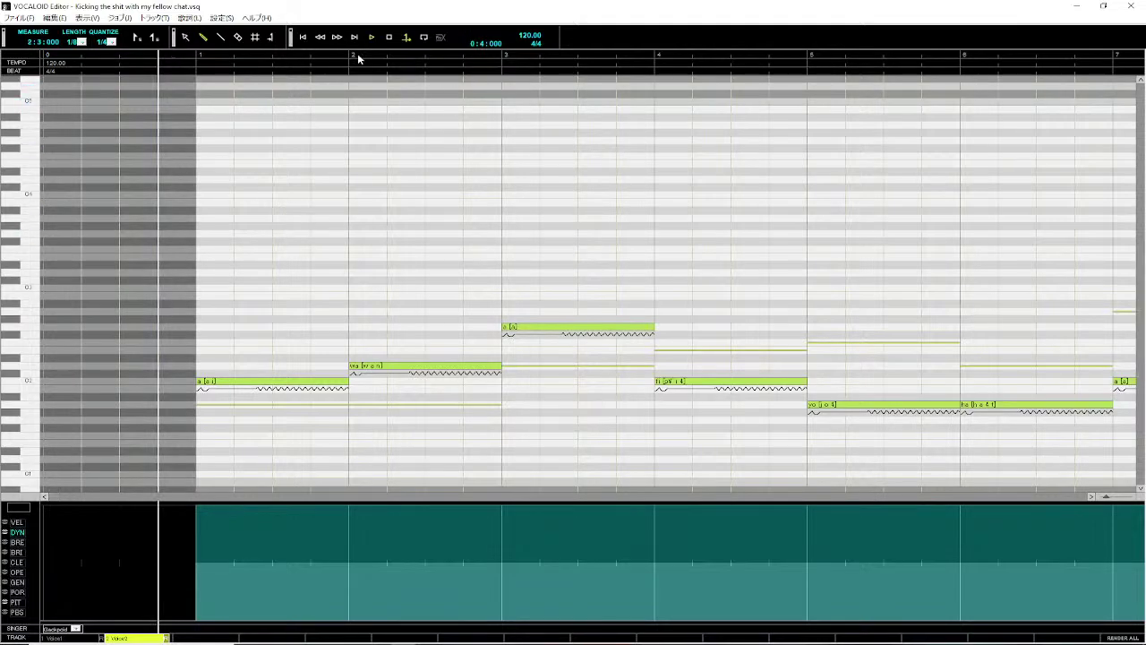
key(space)
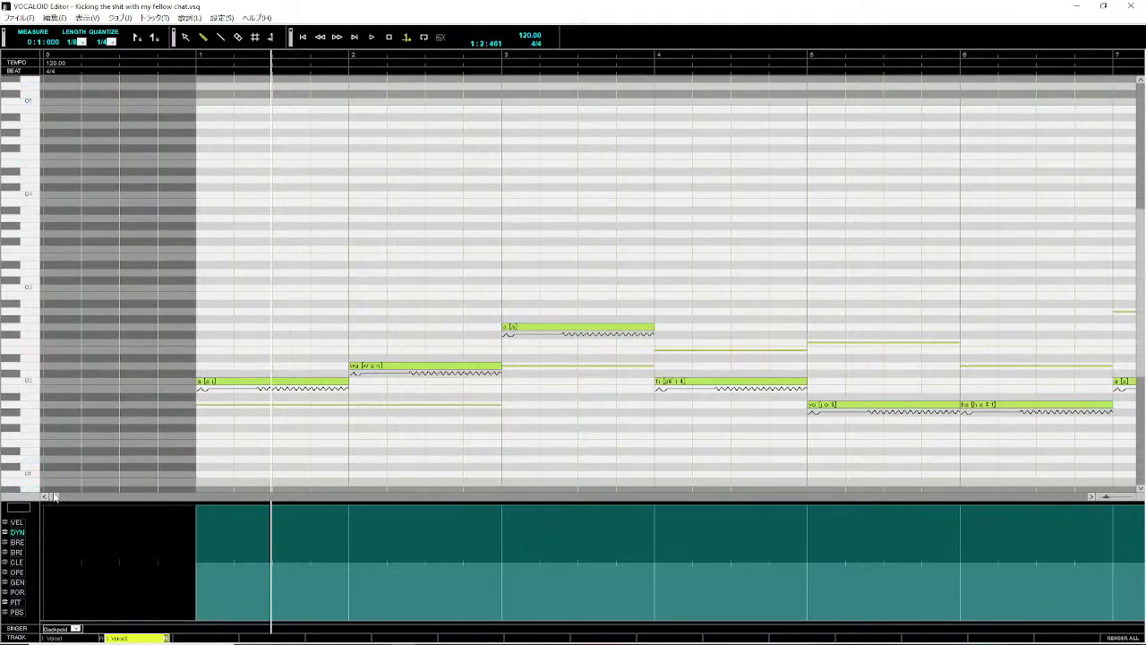
key(space)
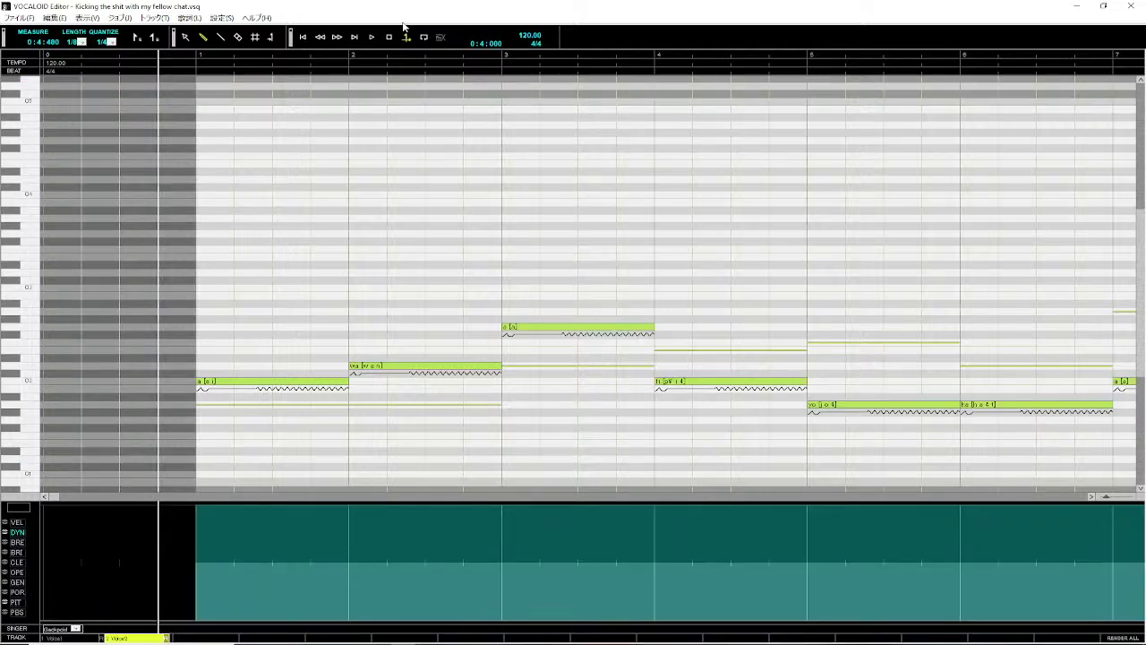
right_click(294, 292)
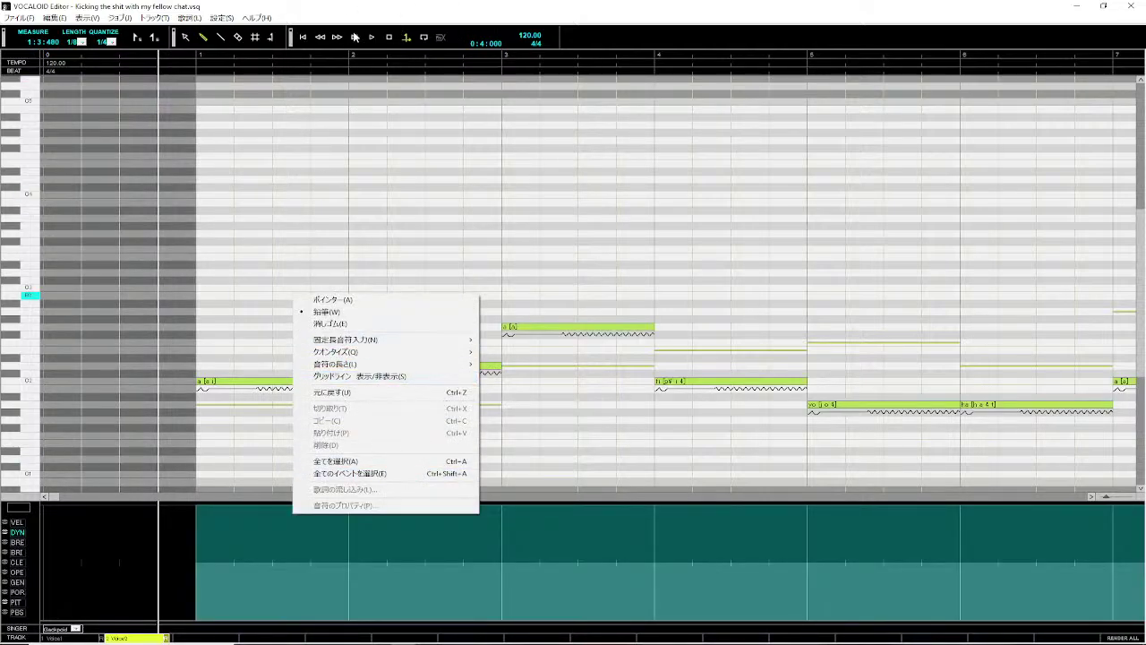
- Select all events in Voice2 and view the singer properties without changing them
click(392, 473)
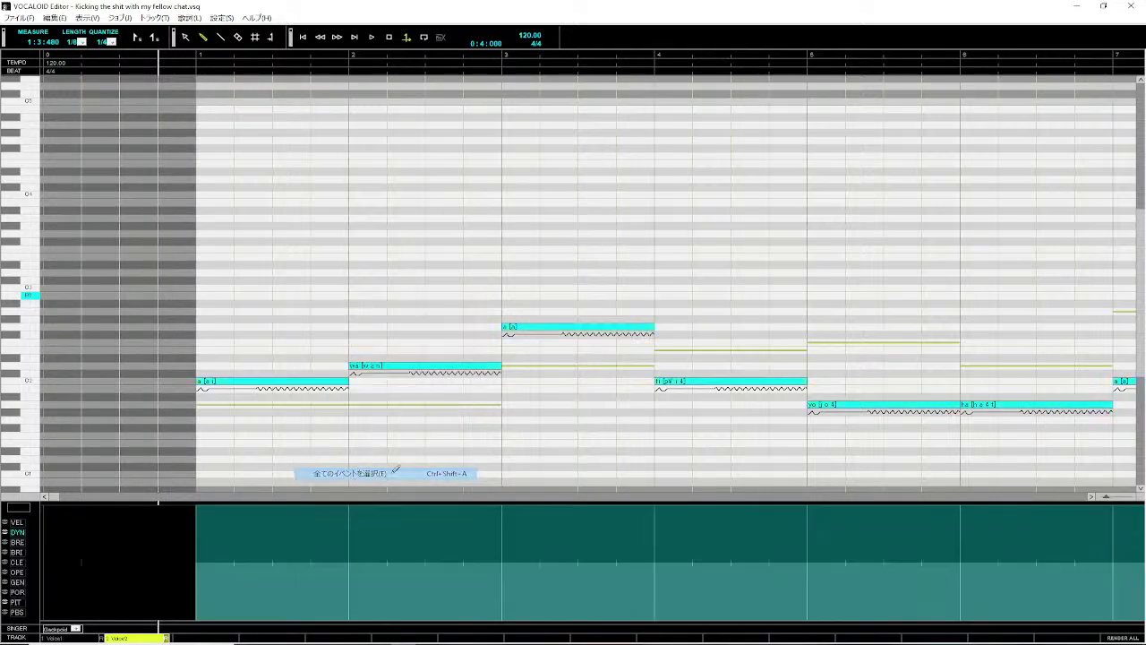
click(221, 17)
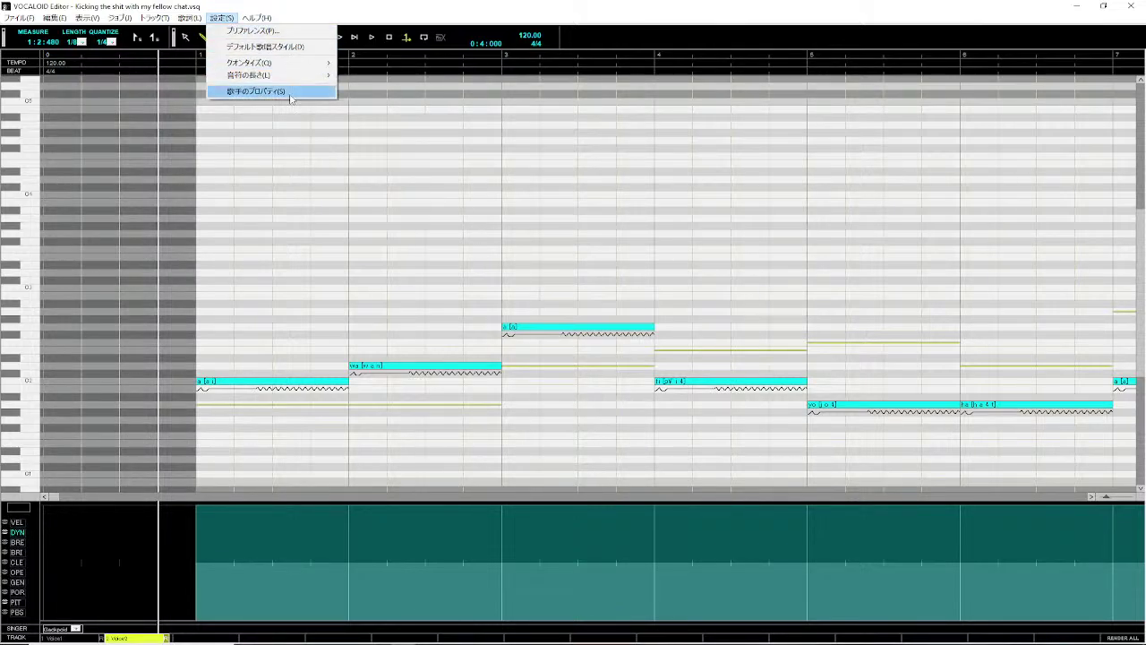
click(290, 93)
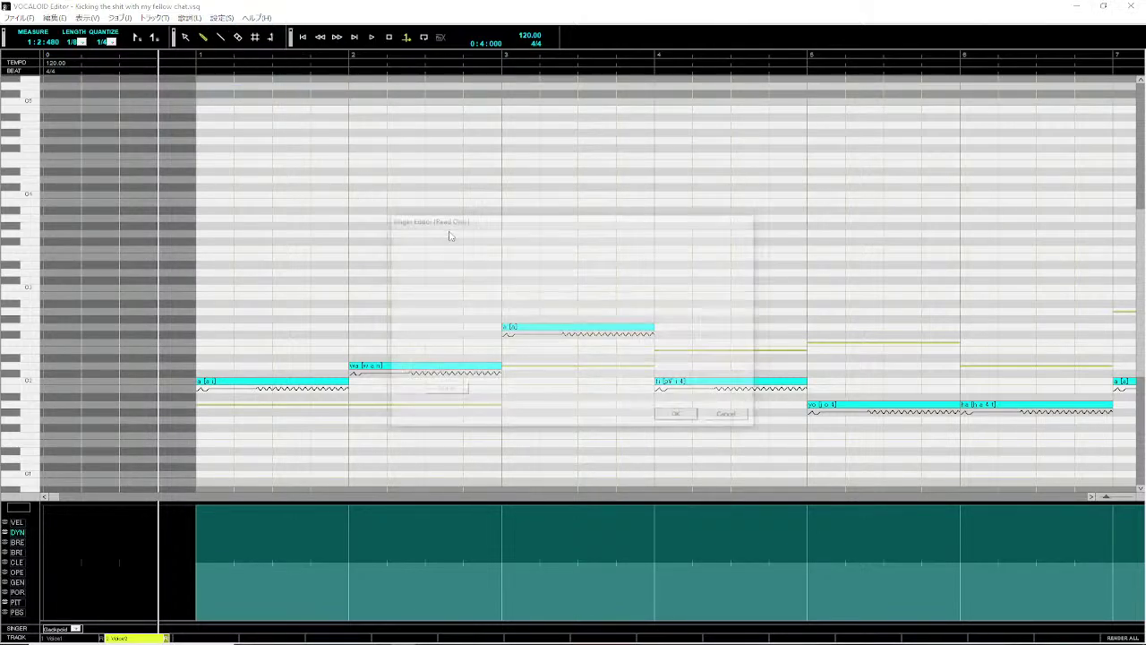
click(716, 420)
- Look through the sequence, audio and other settings in the preferences and leave them unchanged
click(221, 18)
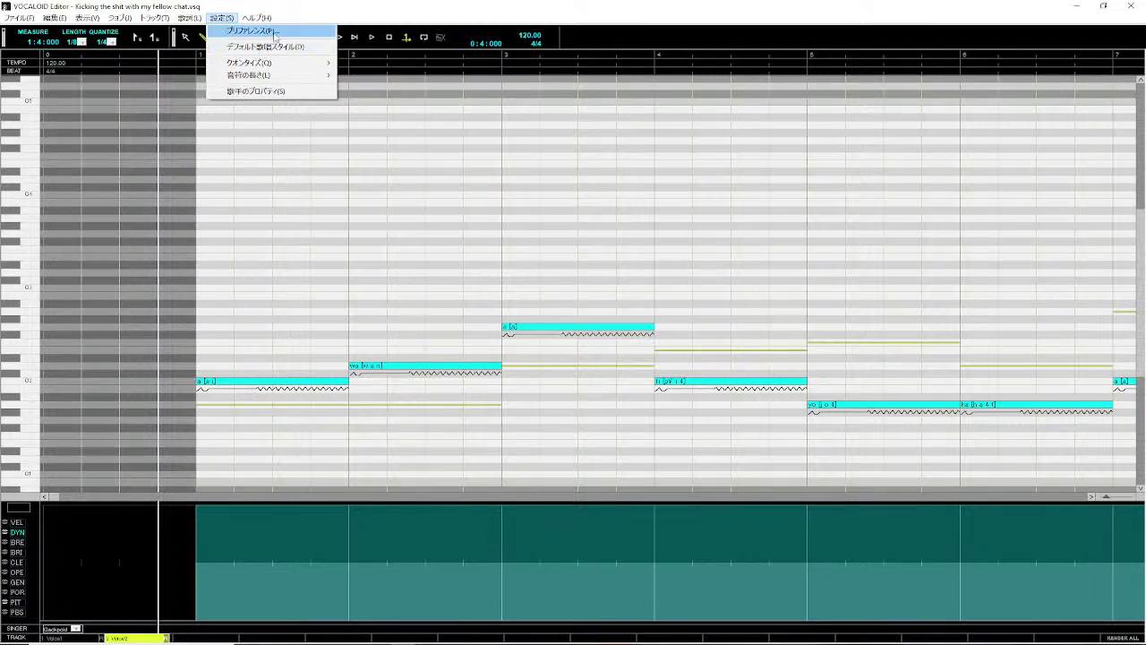
click(254, 30)
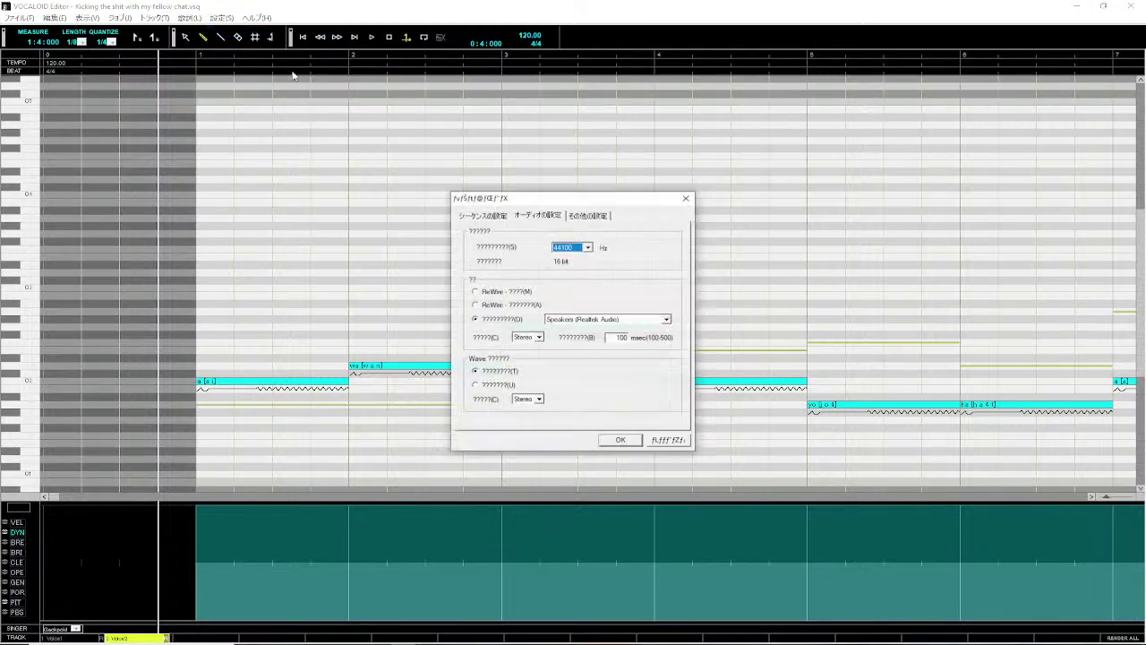
click(501, 216)
click(573, 216)
click(549, 216)
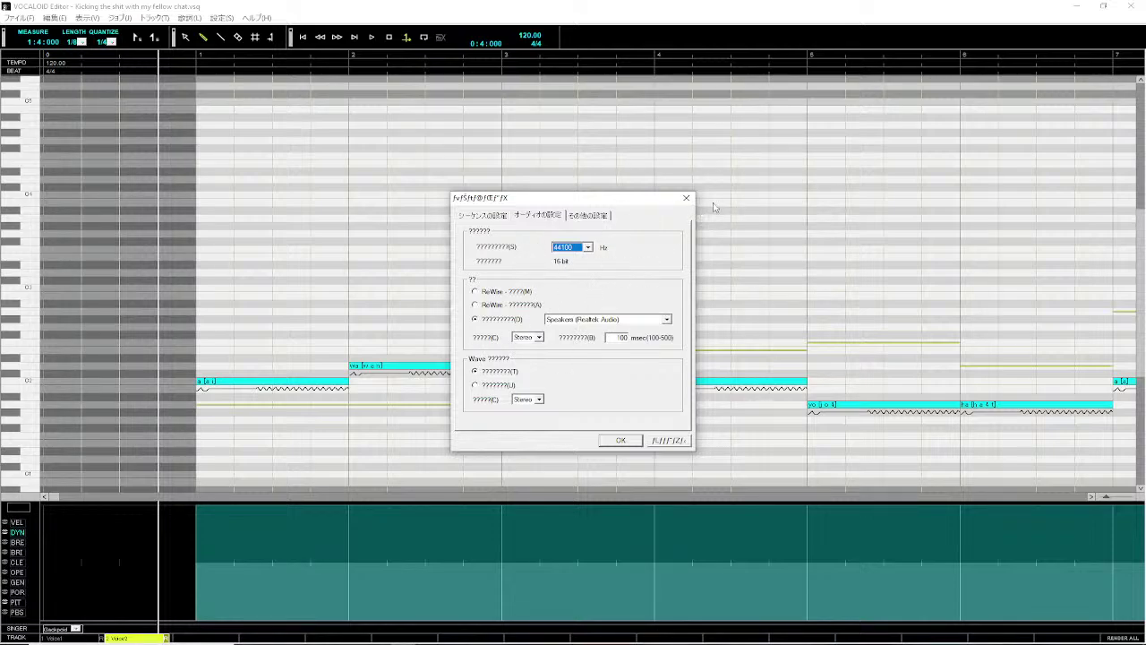
click(686, 197)
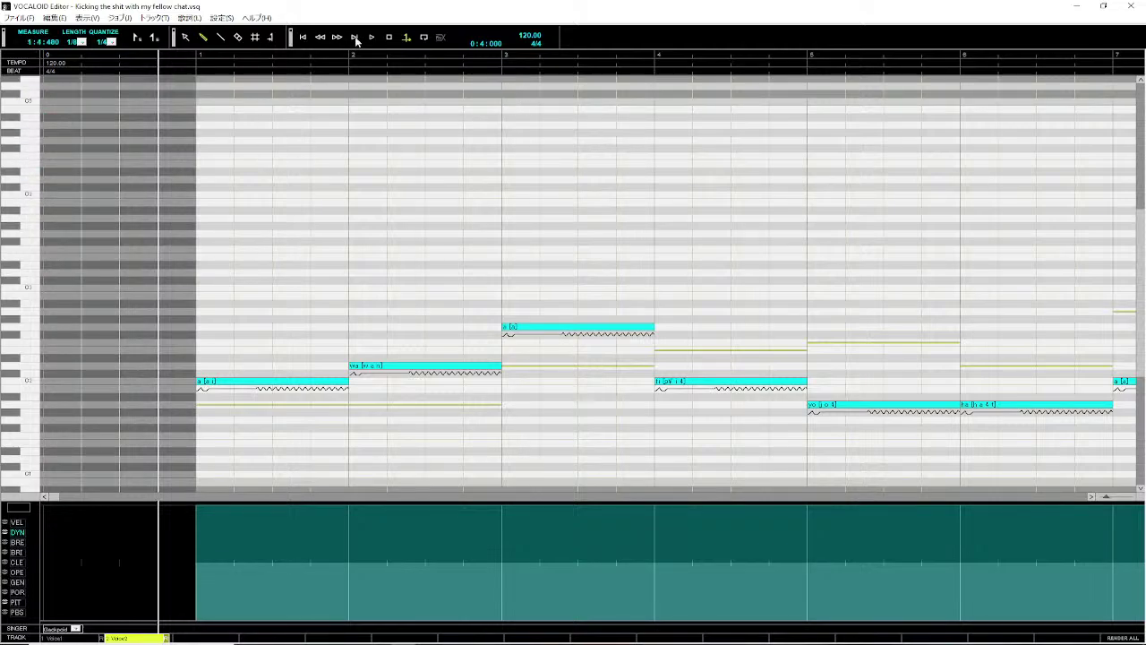
- Set the default singing style from the legato template with bend depth 9%, falling portamento off, decay about 90% and accent near minimum
click(219, 18)
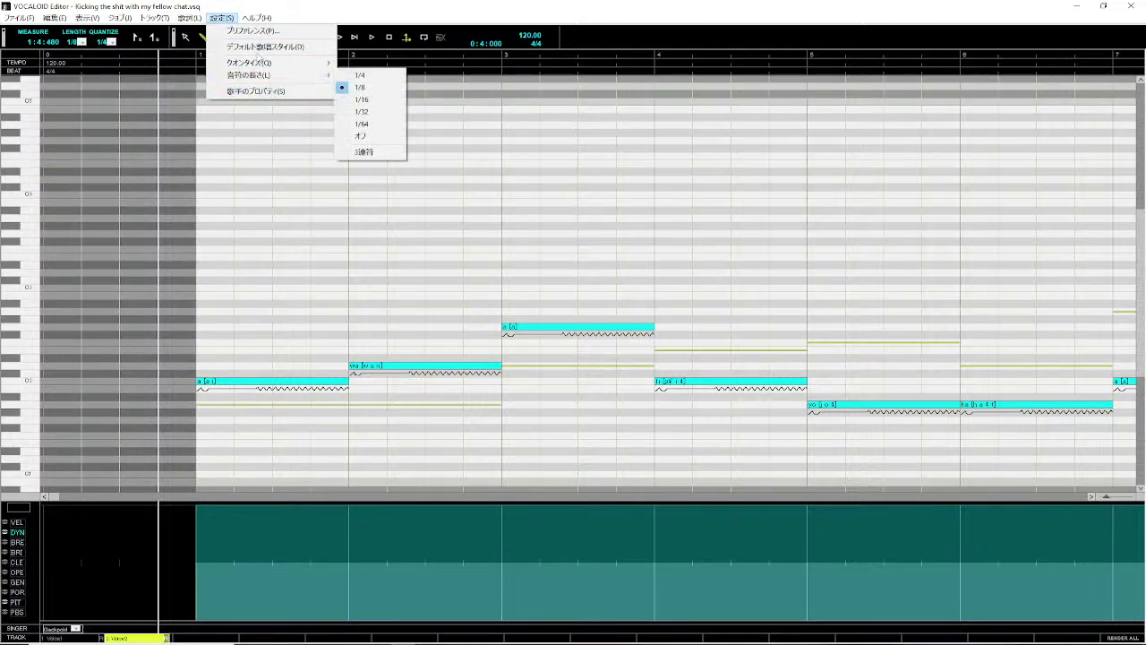
click(258, 51)
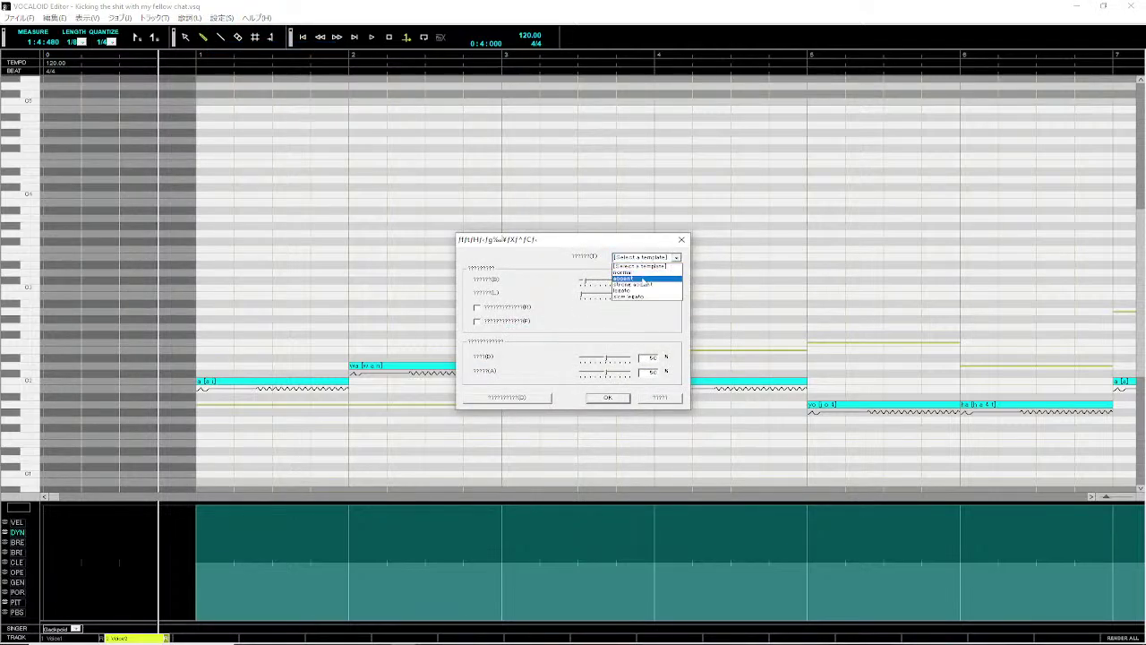
click(631, 290)
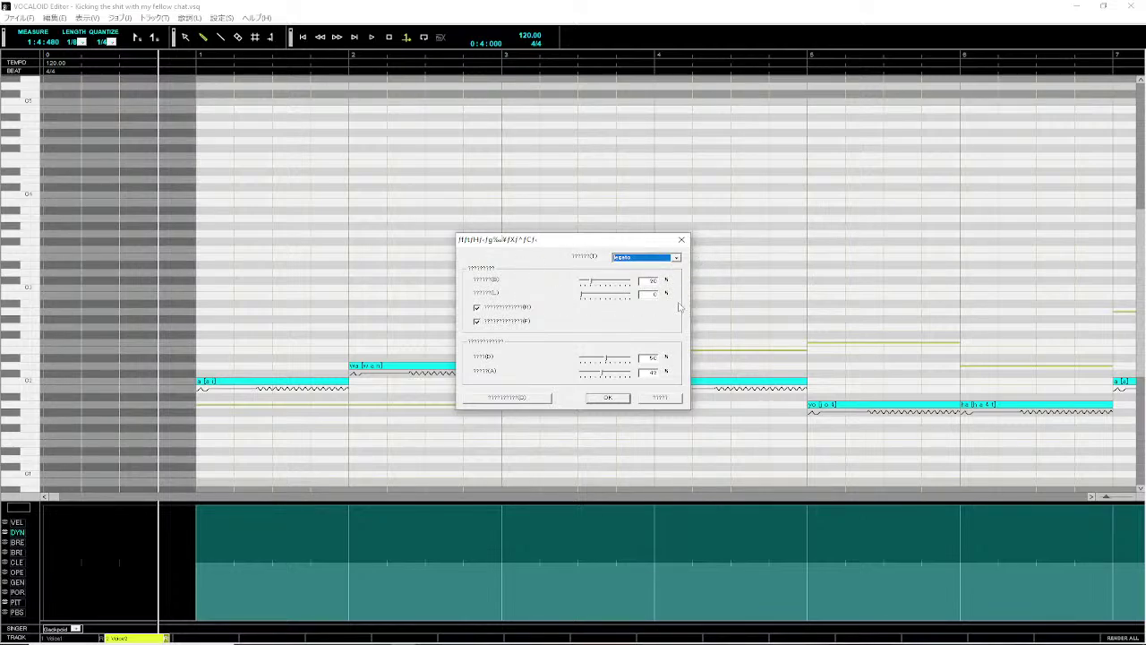
double_click(649, 280)
text(9)
drag(614, 361, 627, 363)
drag(594, 377, 584, 377)
click(605, 400)
click(158, 66)
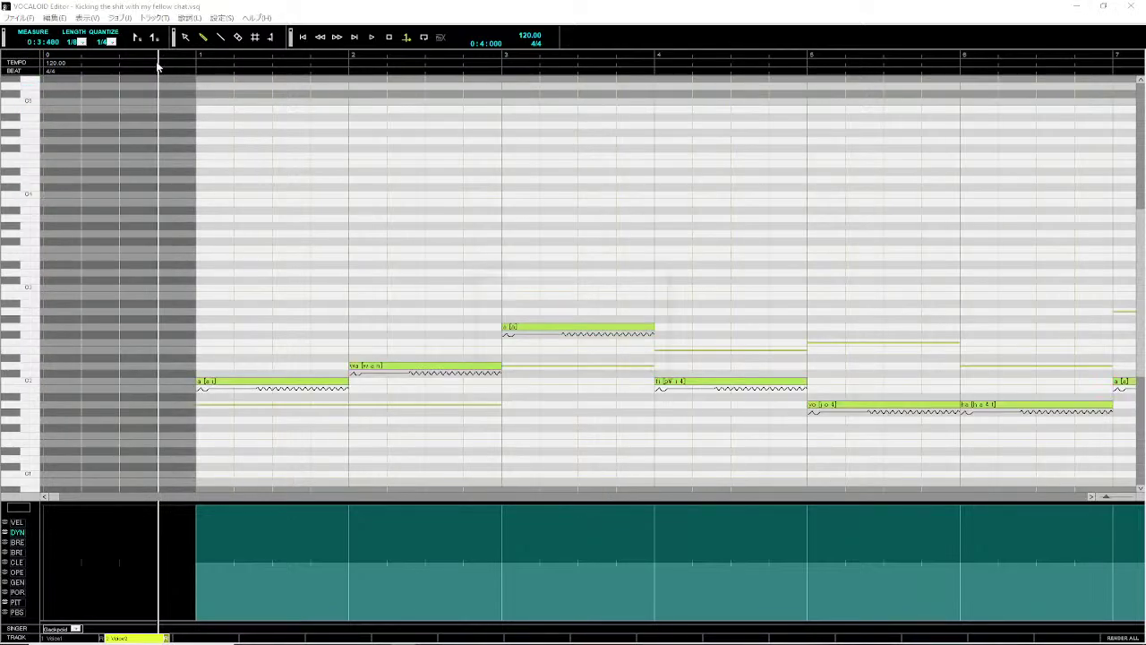
double_click(158, 67)
click(584, 363)
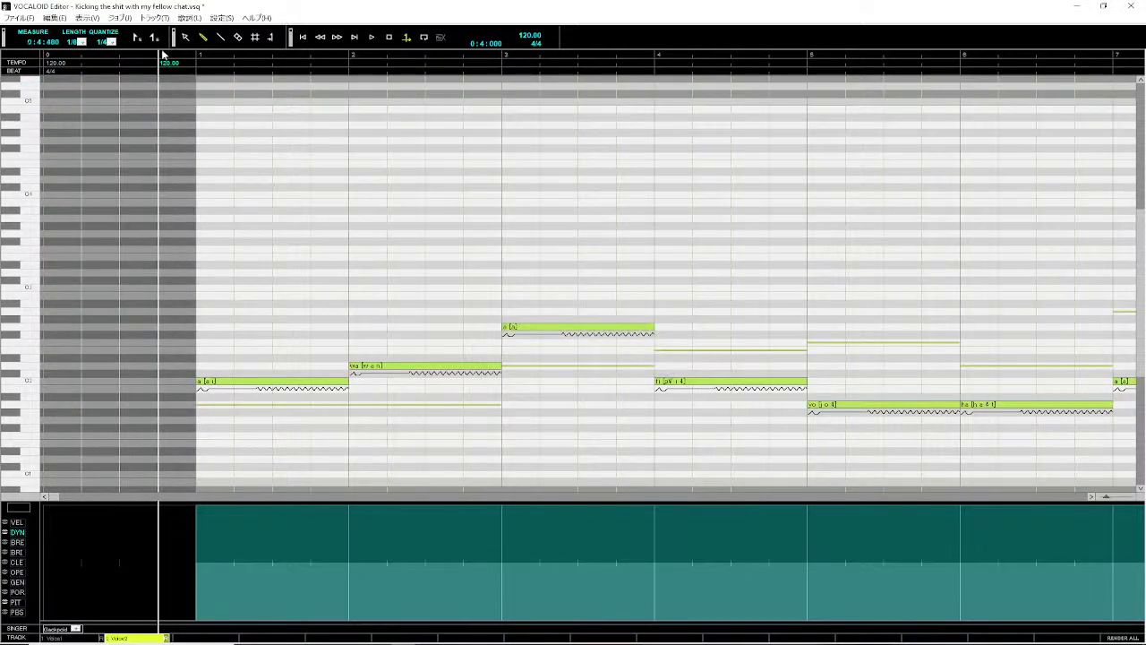
key(ctrl+z)
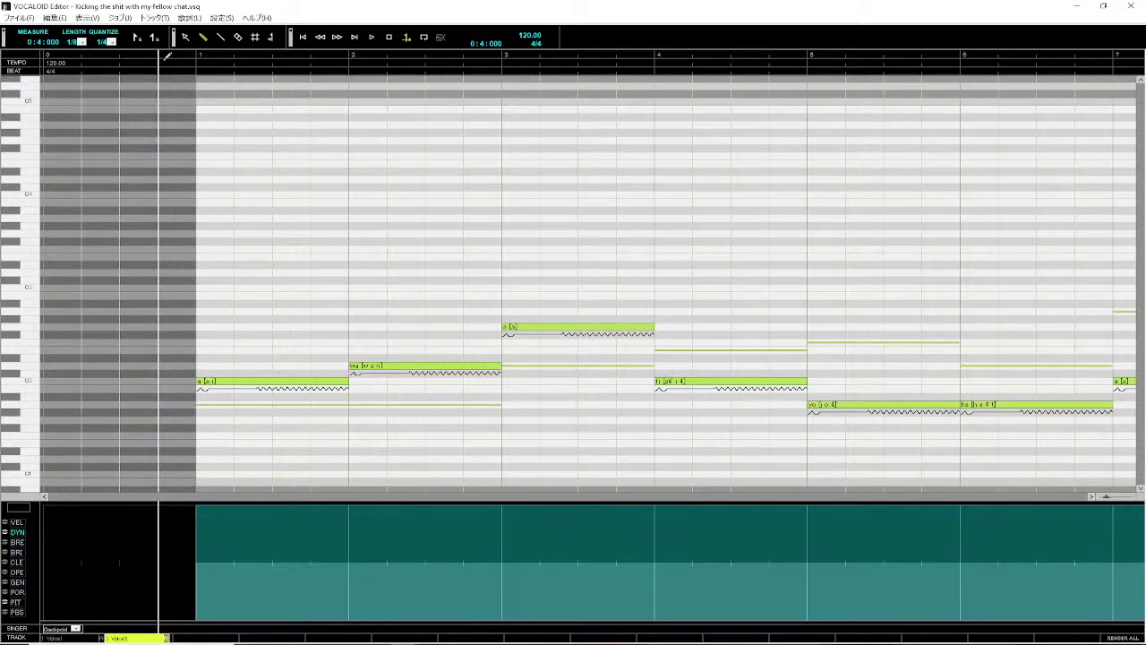
- Play the song from beat 4 of measure 0 and stop during measure 6
key(space)
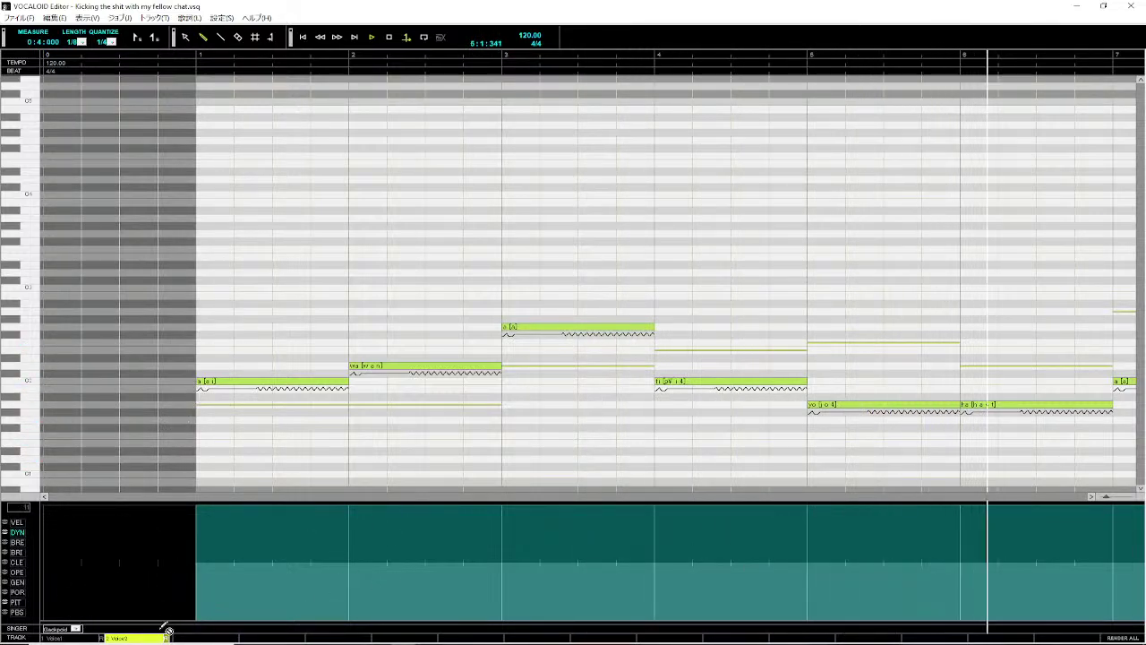
key(space)
- For all events in Voice1, set the default singing style from legato with bend depth 9%, falling portamento off, decay about 90%, accent 7%
click(79, 637)
right_click(102, 365)
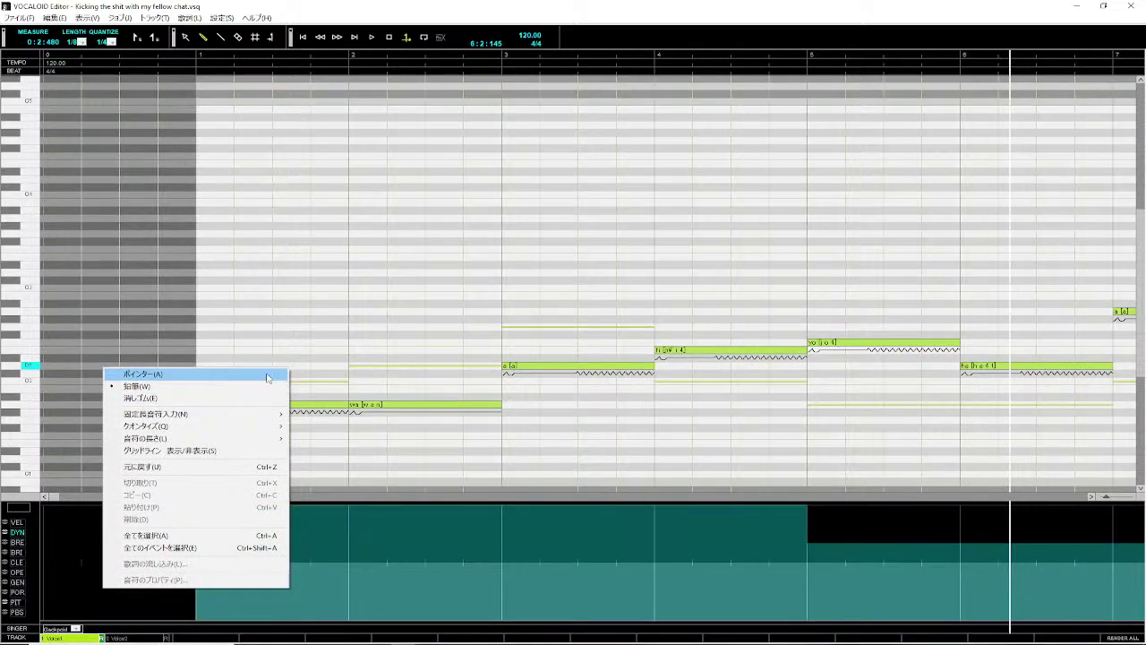
click(248, 547)
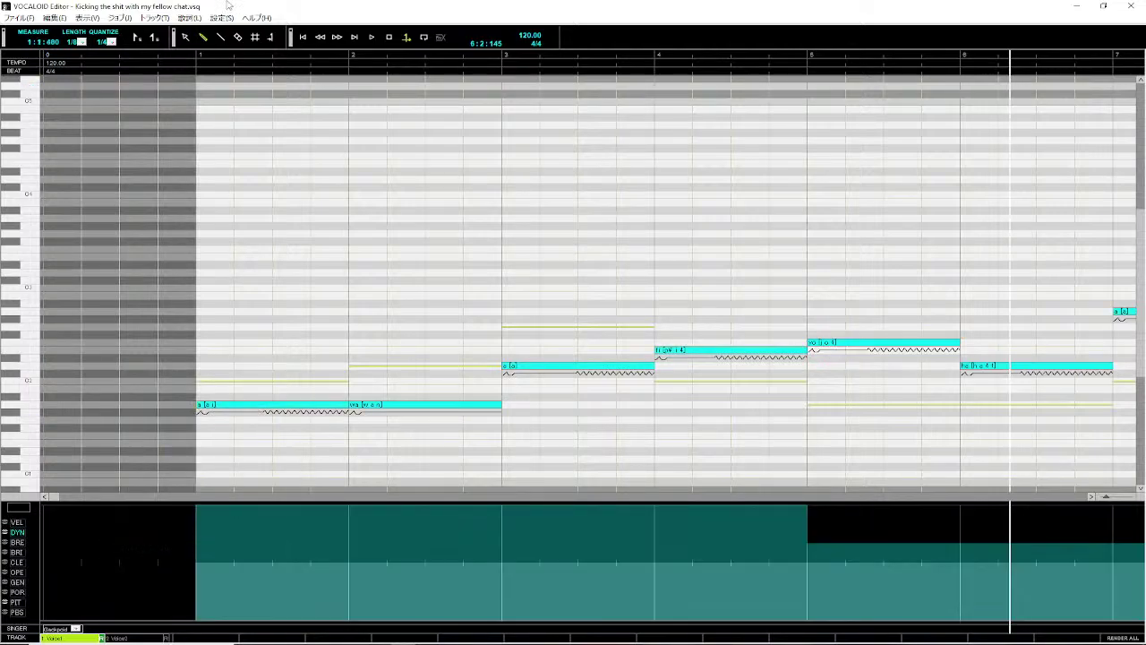
click(223, 18)
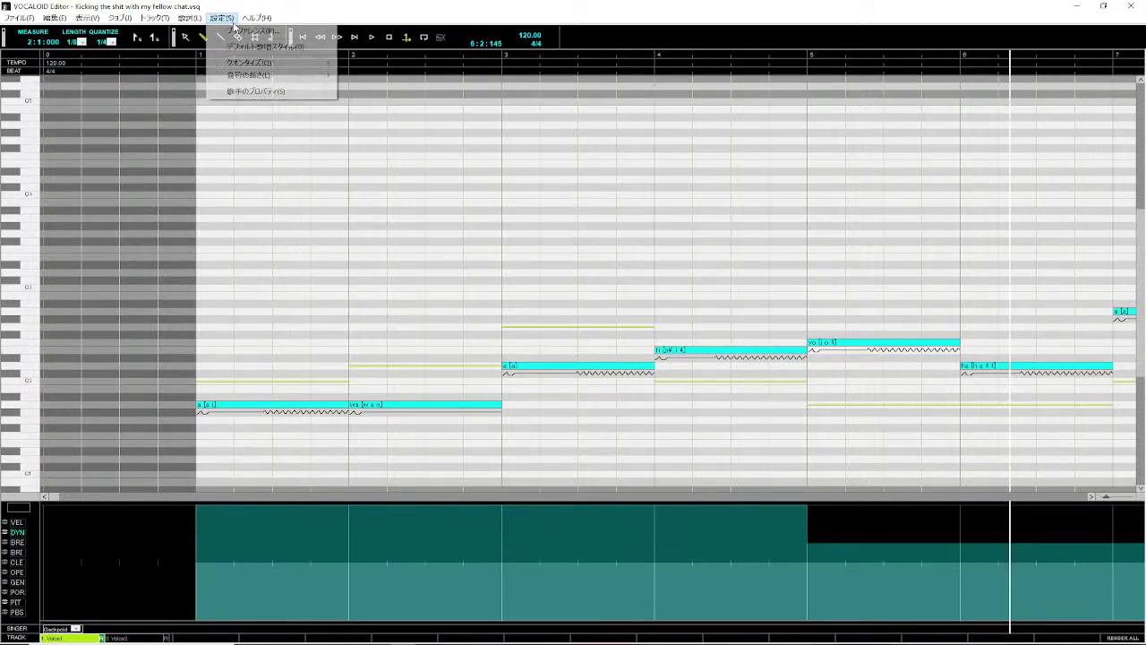
click(259, 51)
click(652, 259)
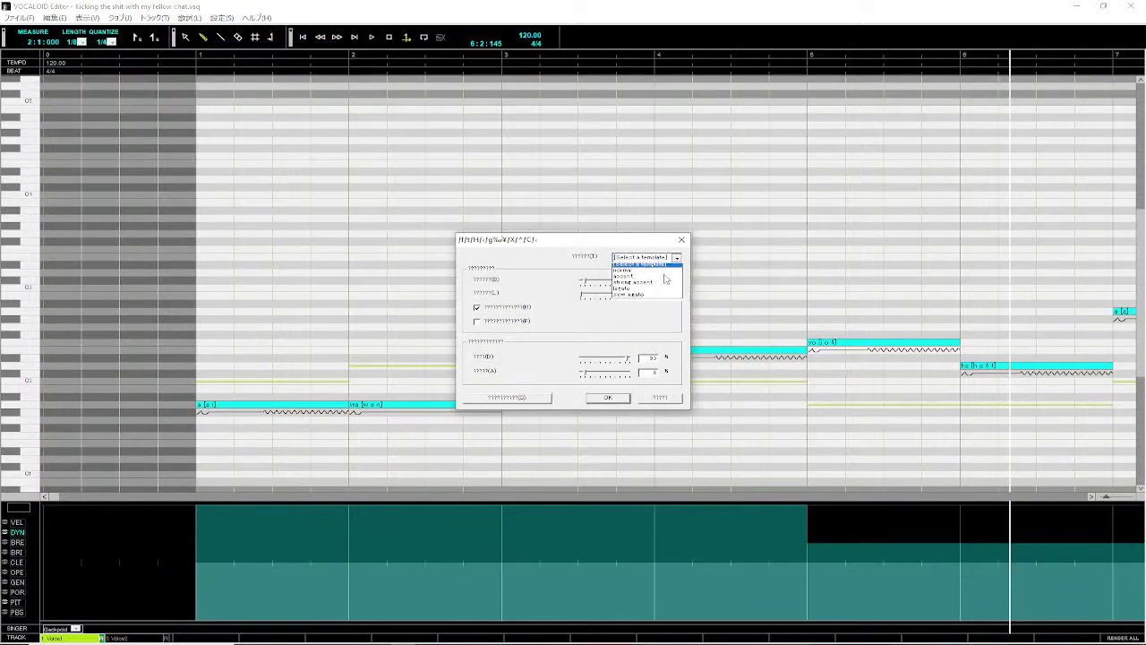
click(624, 291)
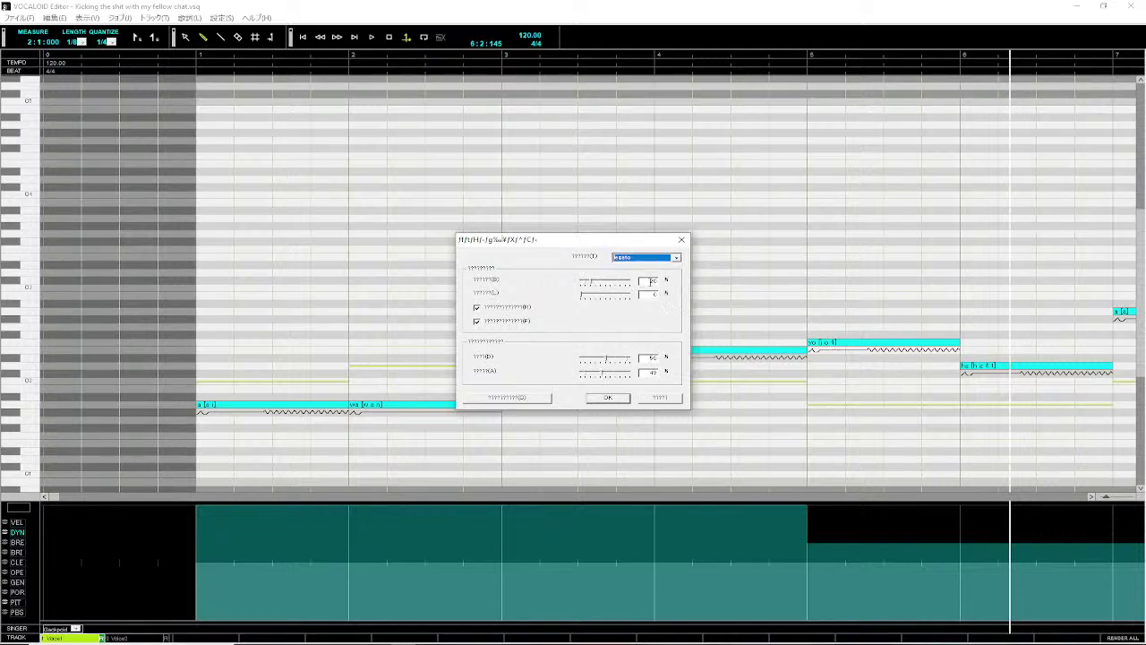
double_click(651, 281)
text(9)
drag(612, 362, 626, 361)
click(607, 398)
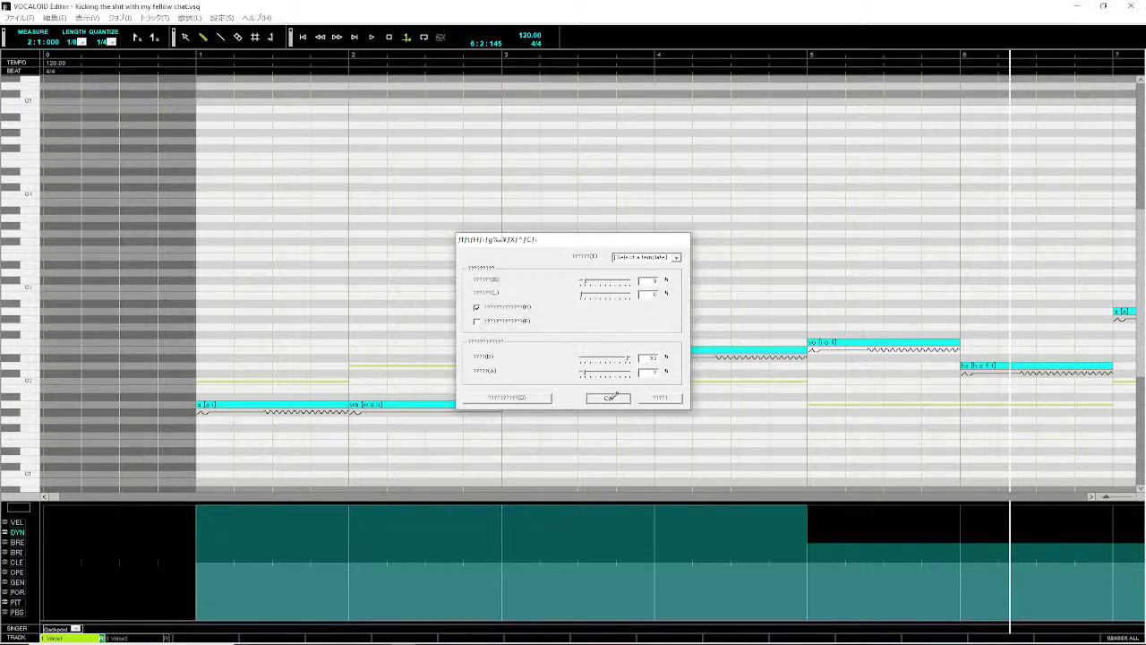
- Return the playhead to beat 4 of measure 0 and apply the default singing style to the current Voice1 track
click(153, 59)
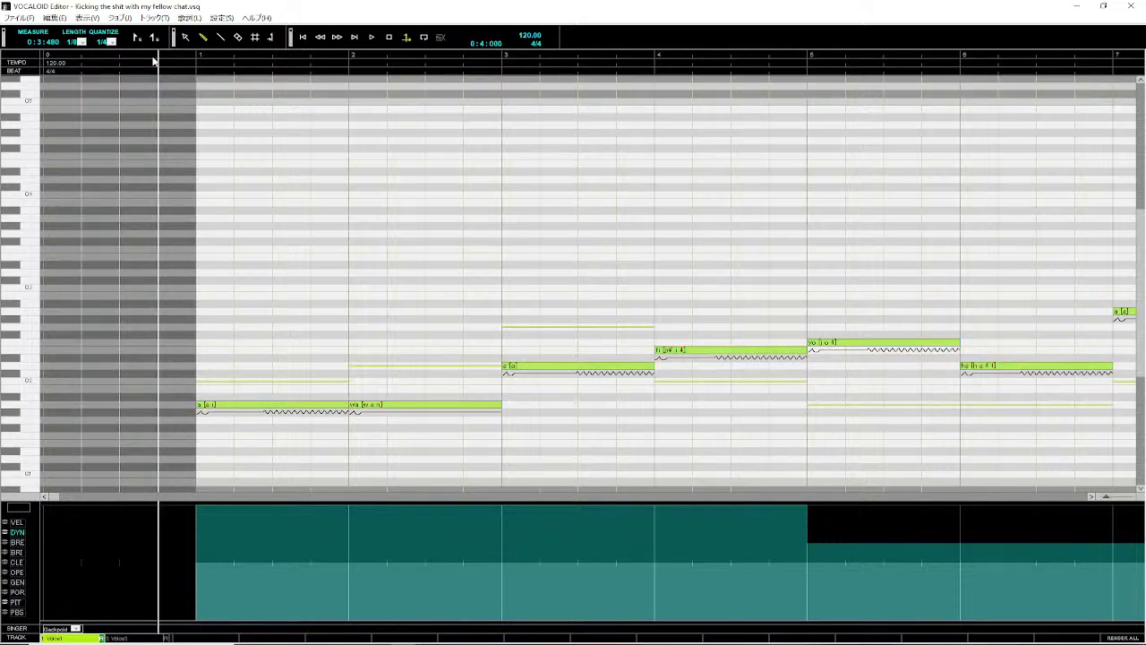
click(220, 17)
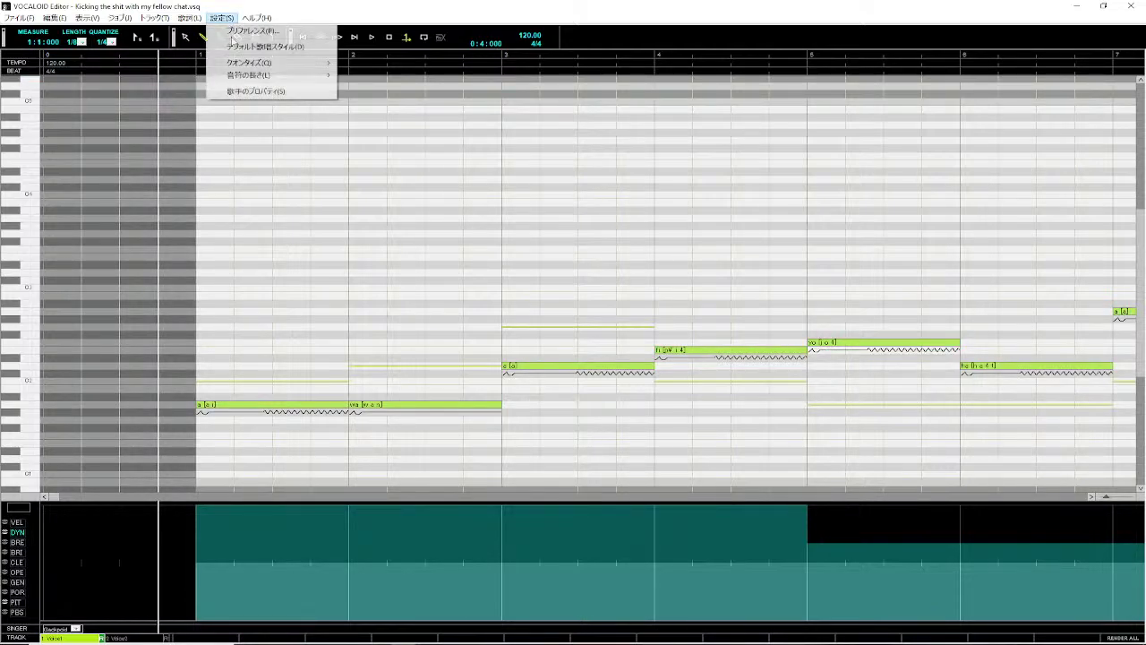
click(264, 47)
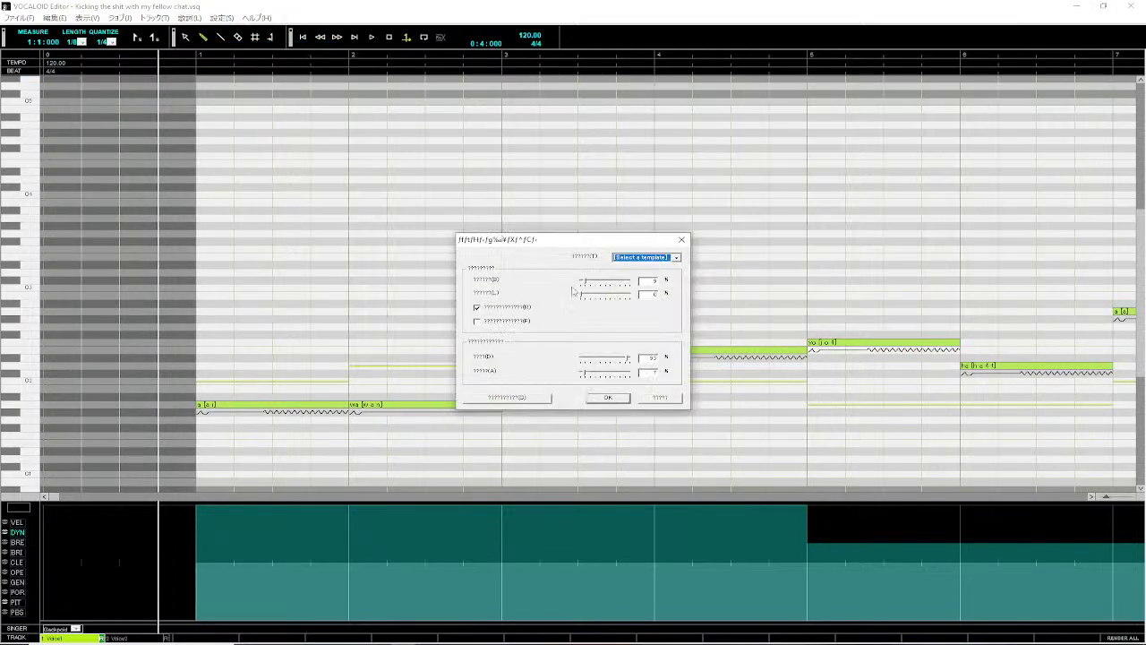
click(537, 398)
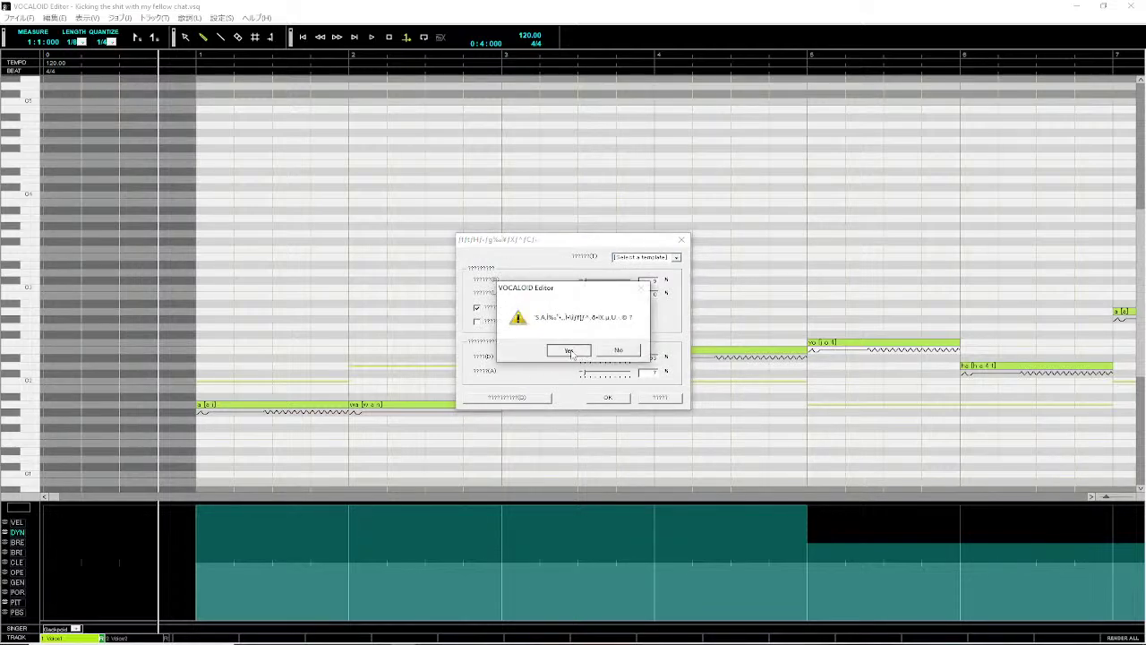
click(572, 353)
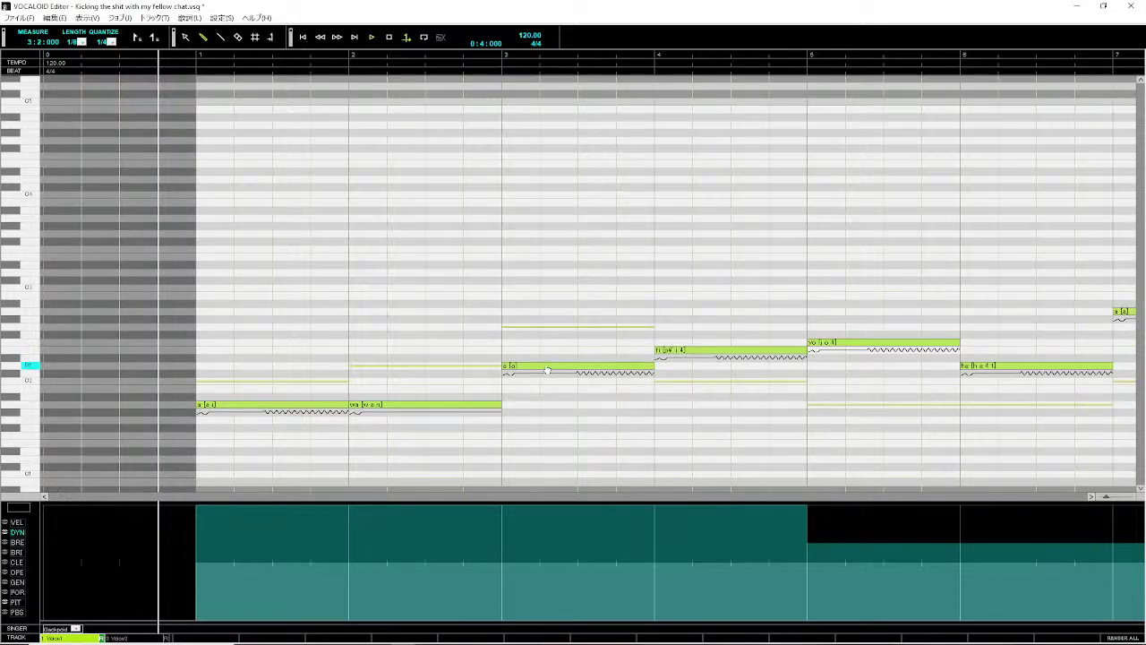
- Play the song from beat 4 of measure 0 into measure 10 while viewing Voice1's POR parameter curve
key(space)
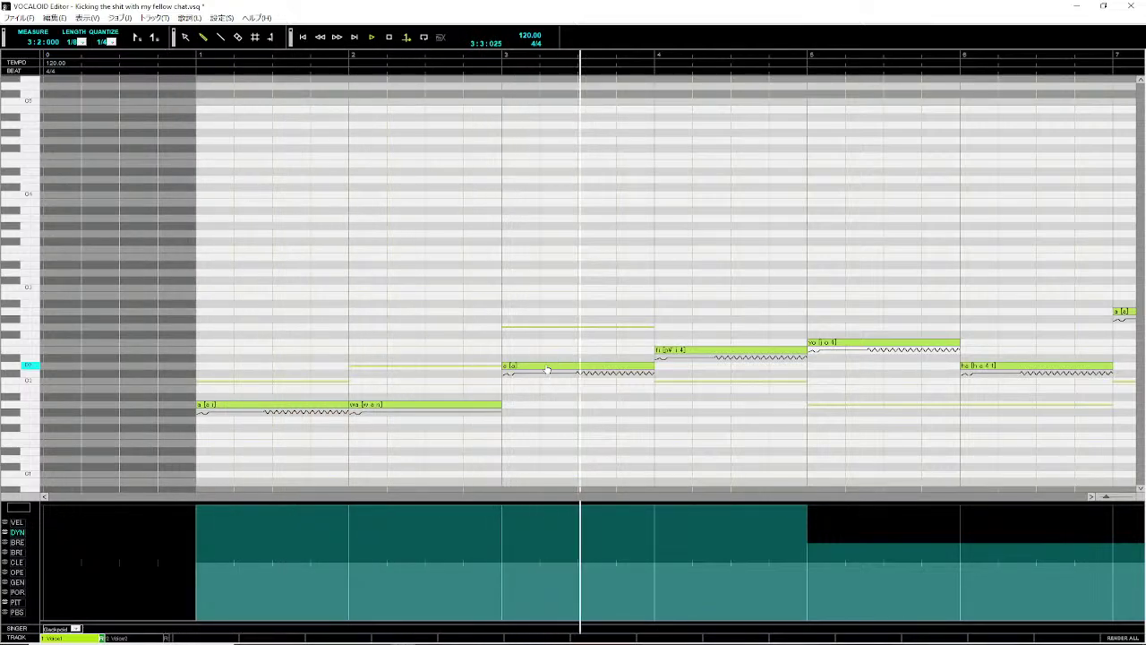
click(17, 592)
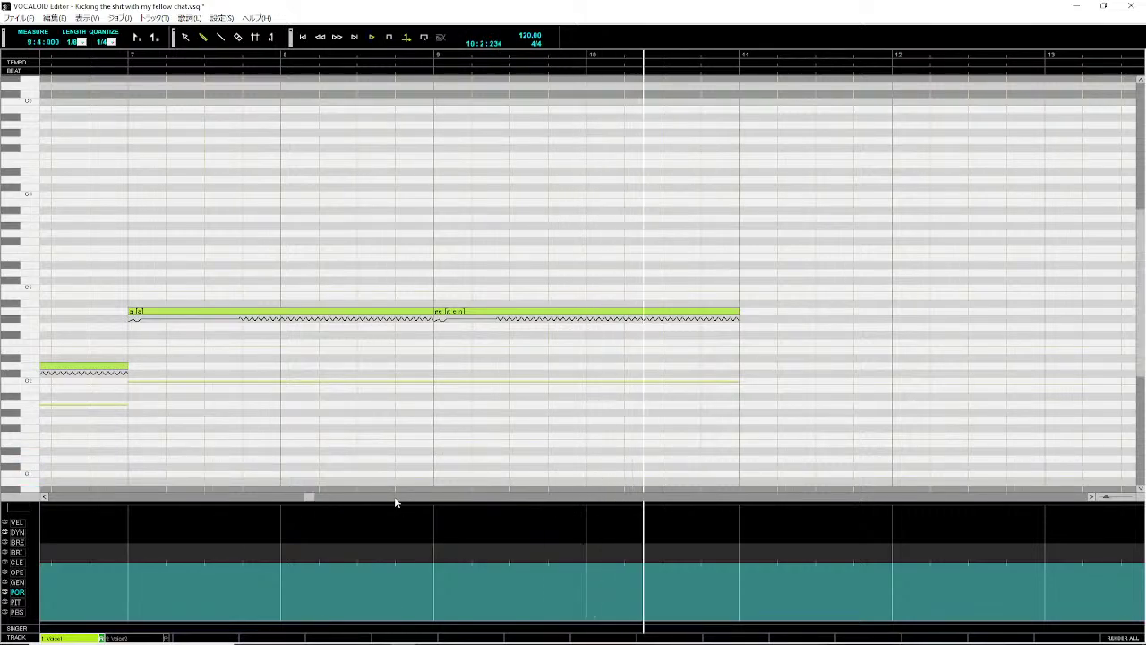
drag(311, 497, 336, 499)
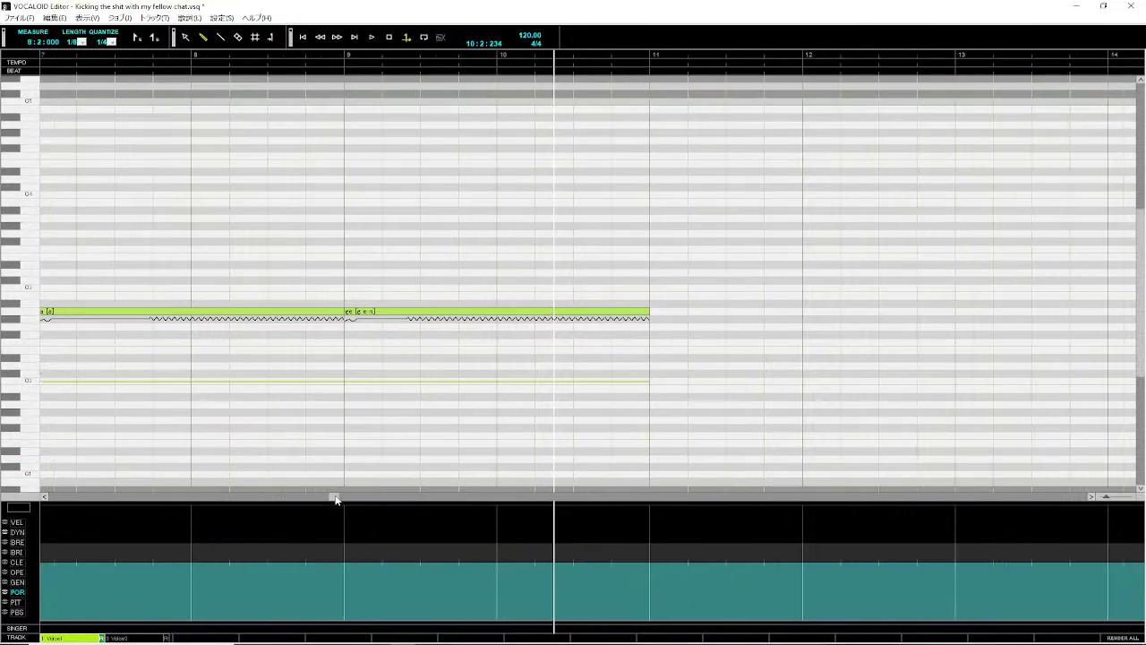
- Draw a one-measure G2 note at measure 11 in Voice1, give it the lyric "yu" and play it back
click(651, 56)
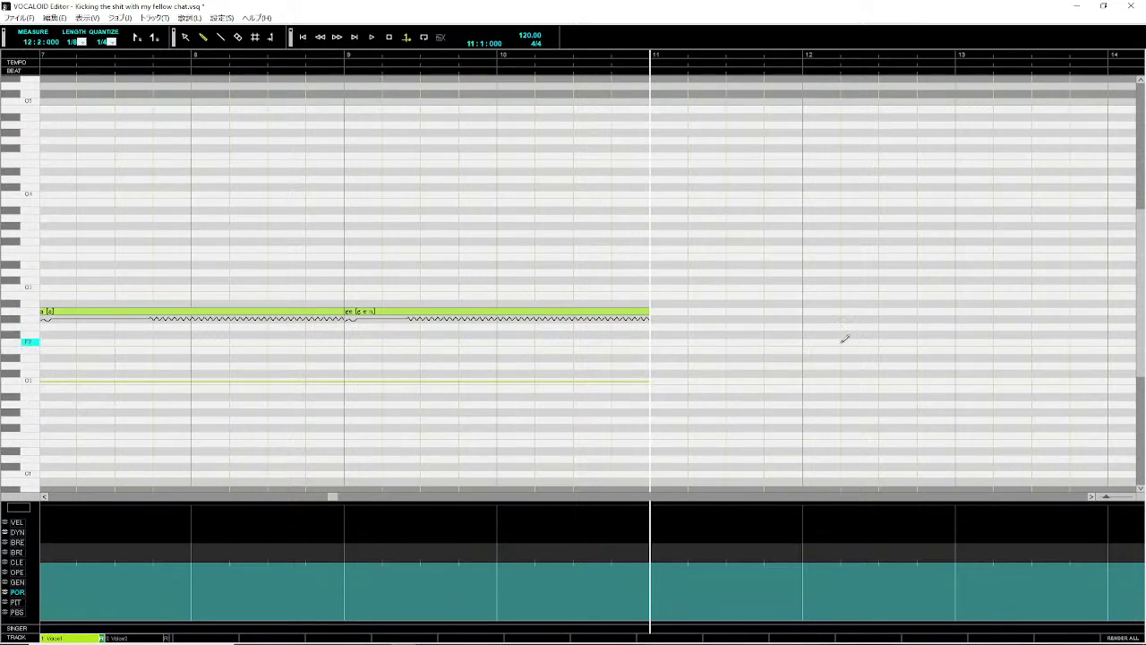
mouse_move(654, 326)
mouse_down()
mouse_move(839, 328)
mouse_move(806, 330)
mouse_up()
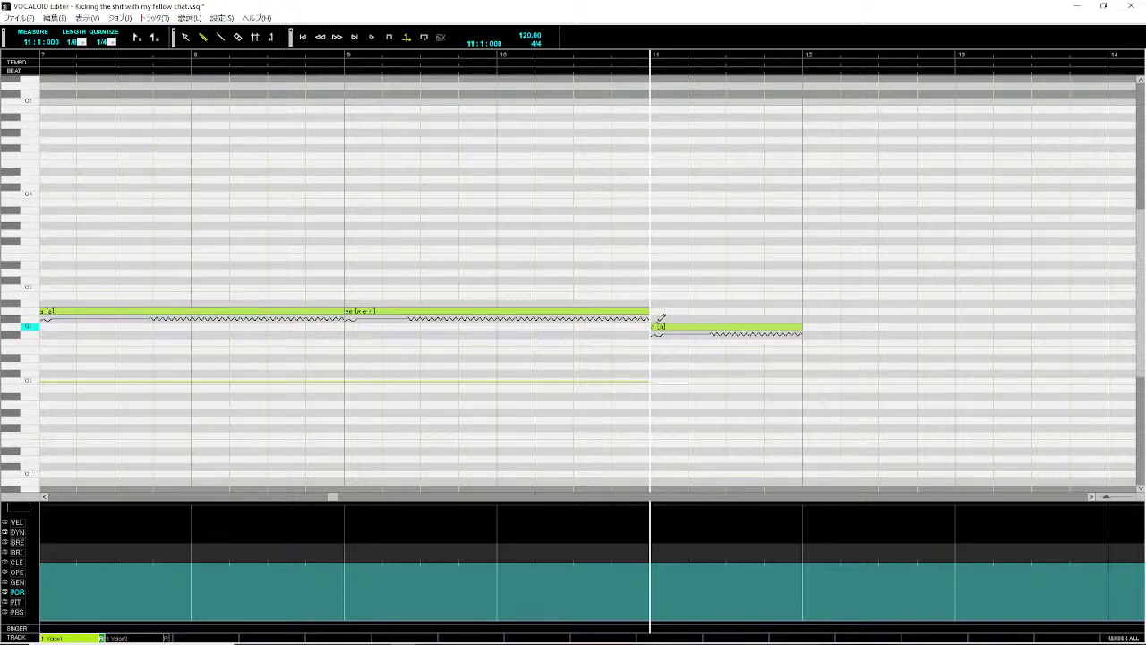
double_click(655, 326)
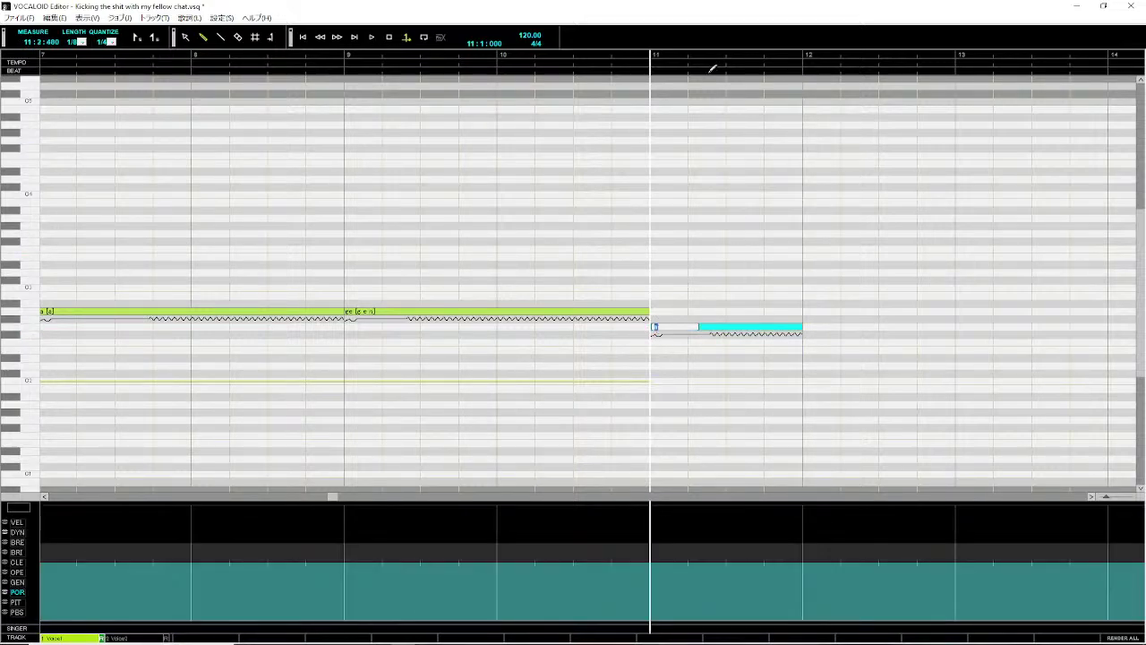
text(u)
key(Return)
key(space)
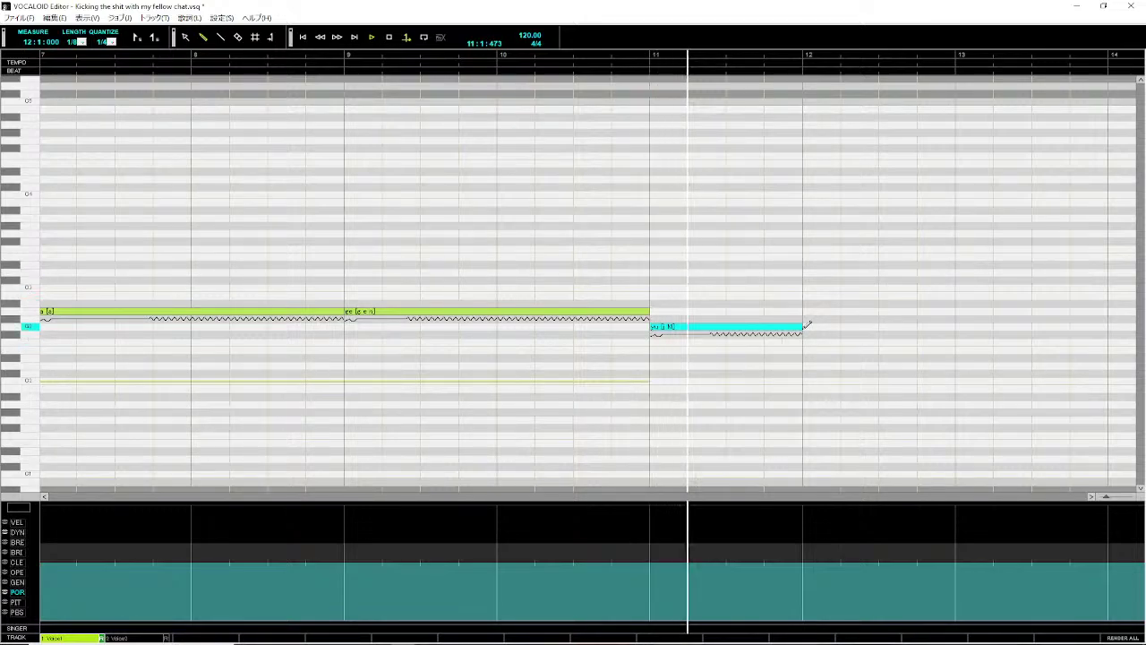
key(space)
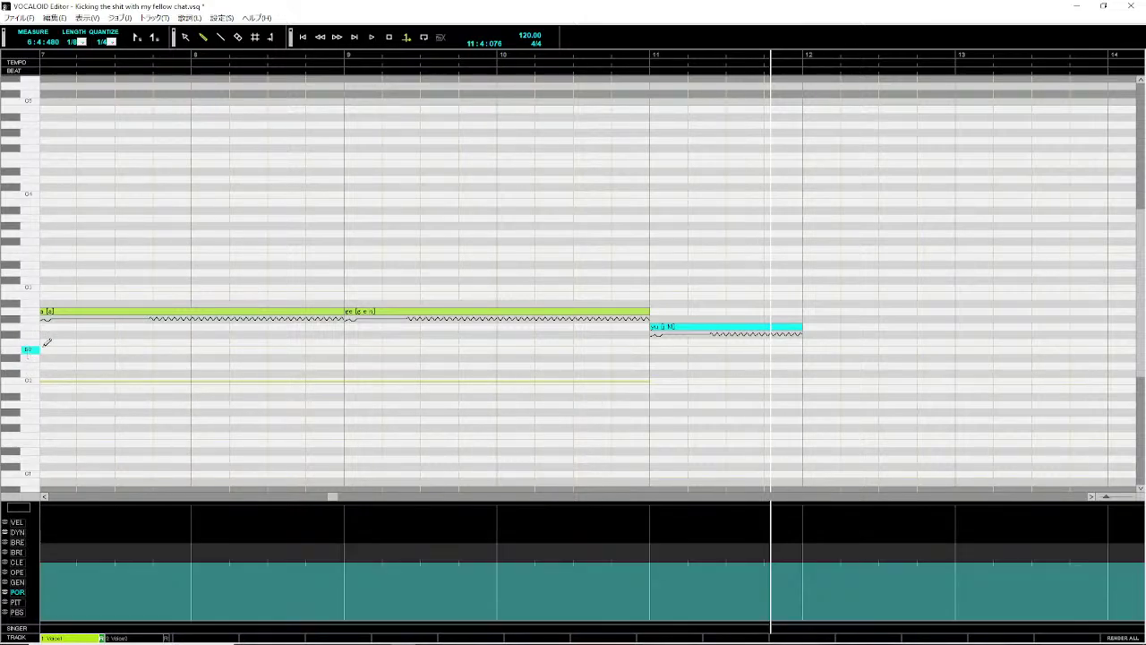
- Draw a one-measure E2 note at measure 12 in Voice1
click(814, 348)
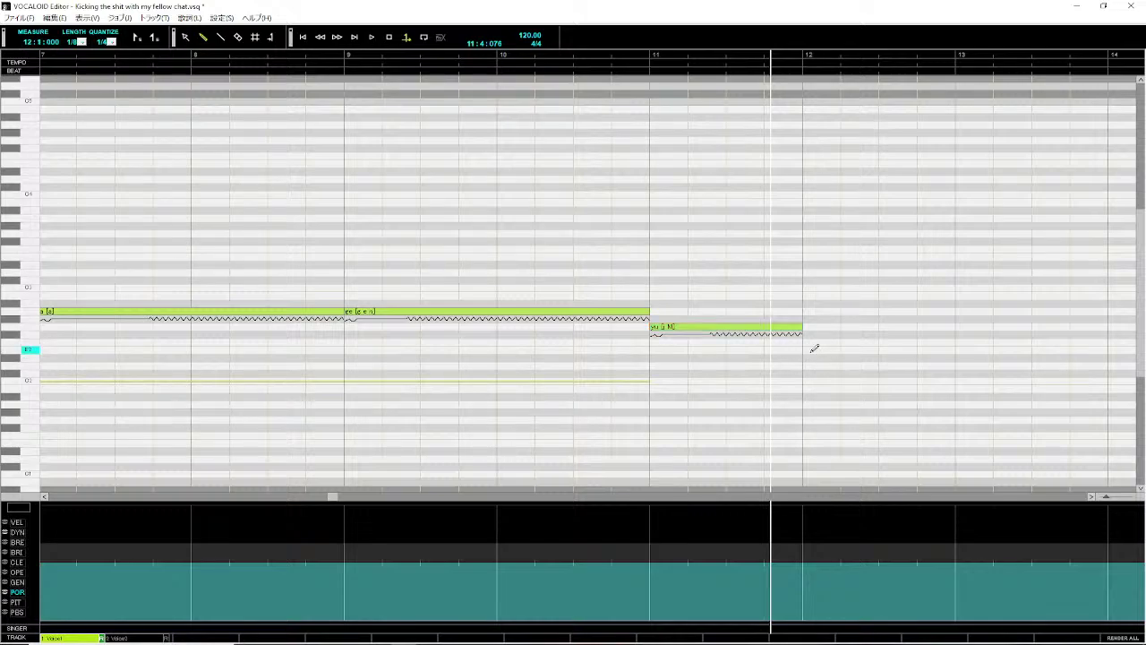
drag(814, 348, 965, 351)
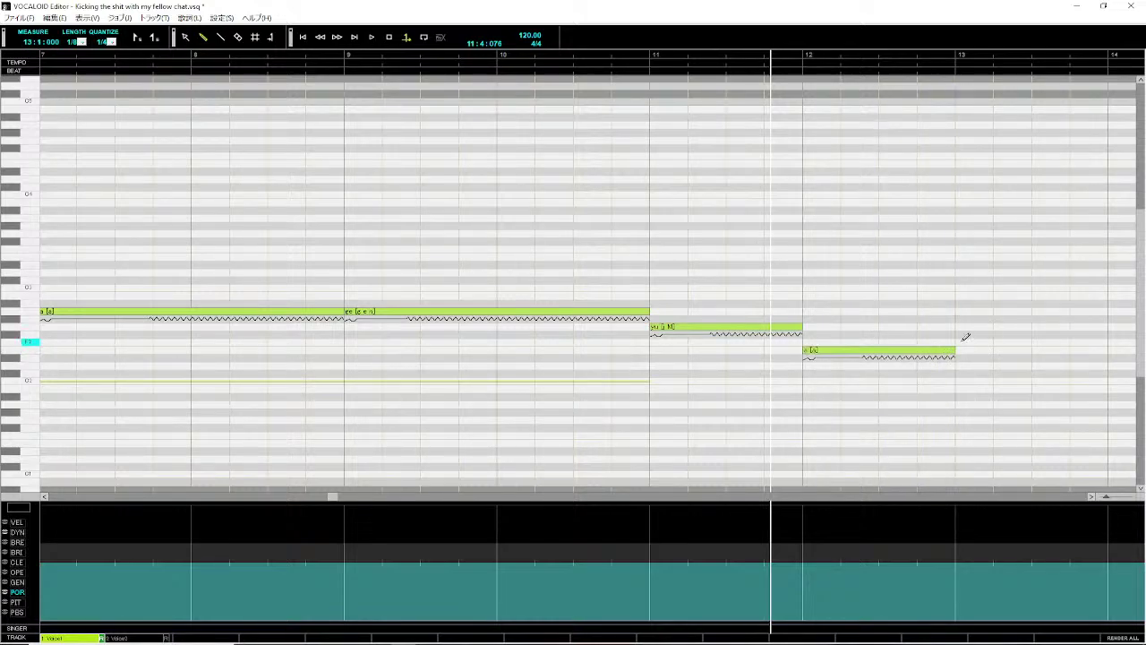
- Draw a one-measure F2 note at measure 13 and a one-measure D2 note at measure 14 in Voice1
scroll(963, 337, right, 2)
drag(866, 342, 1030, 350)
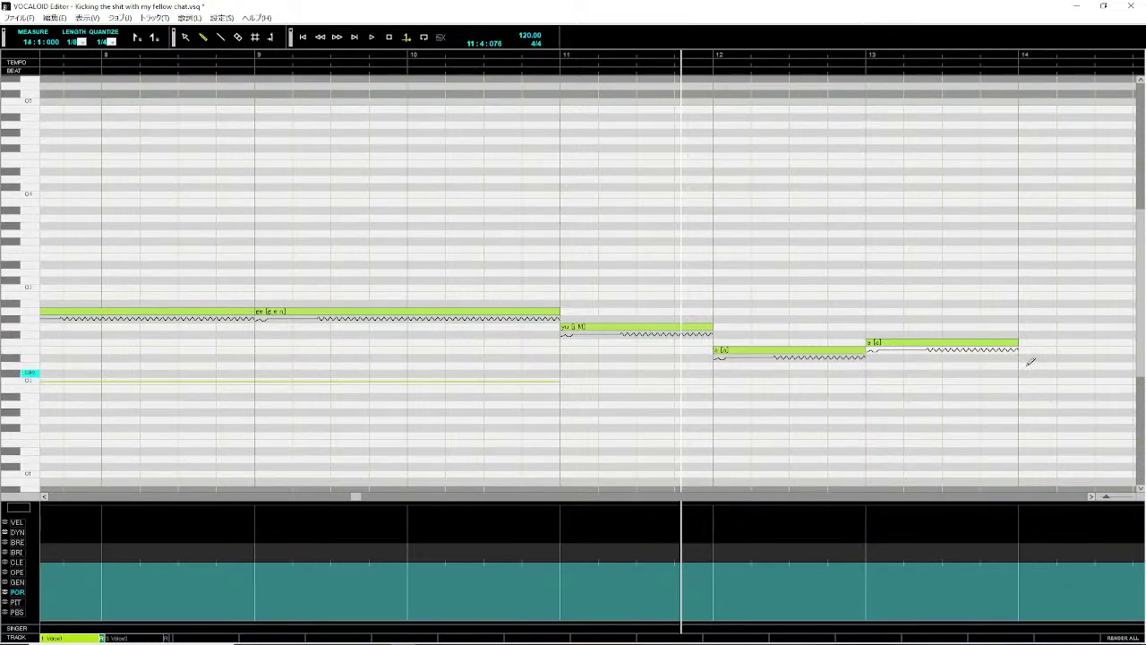
mouse_move(1027, 356)
mouse_down()
mouse_move(1135, 362)
mouse_move(1007, 400)
mouse_move(1030, 400)
mouse_up()
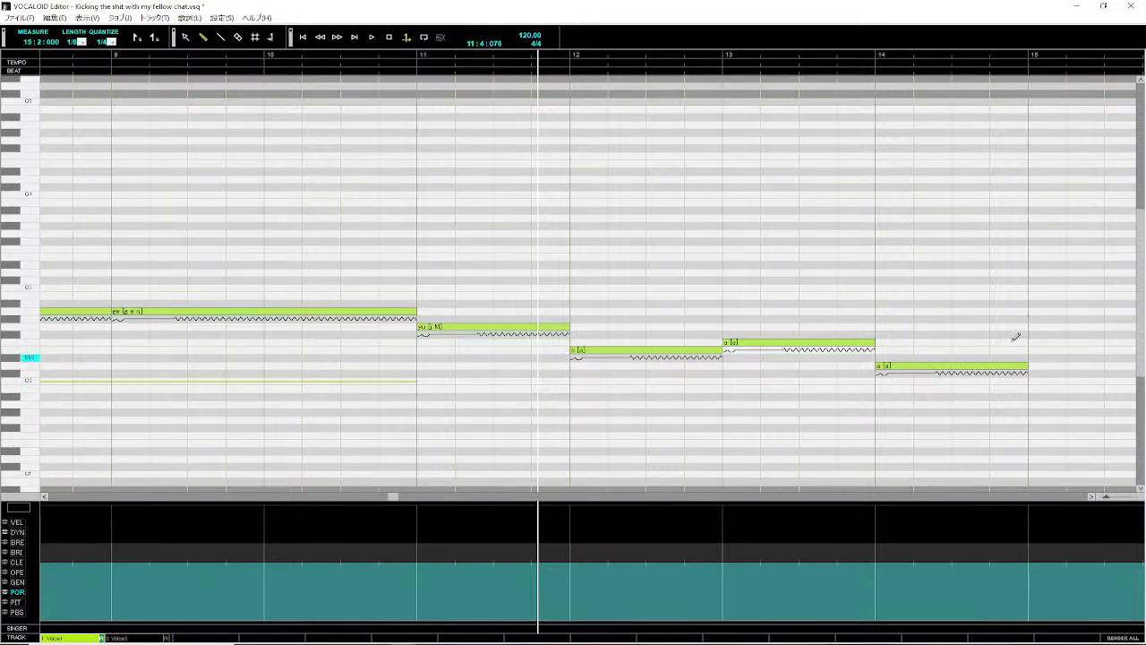
- Draw one-measure notes on E2 at measure 15, C2 at measure 16 and D2 at measure 17
scroll(1034, 343, right, 2)
scroll(895, 349, right, 3)
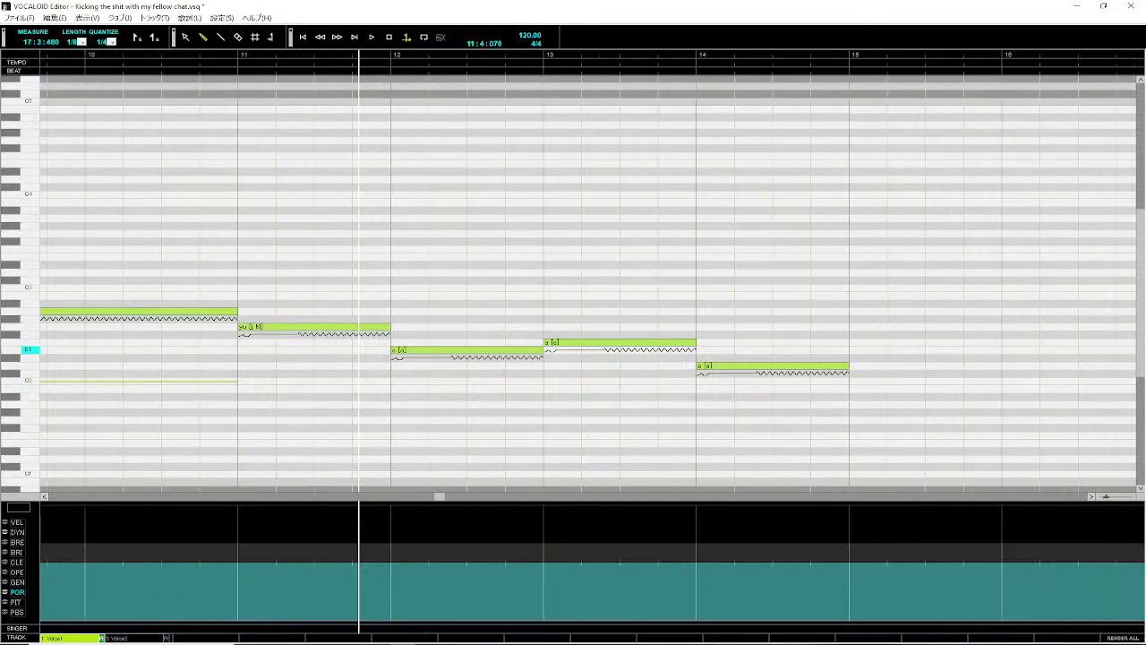
mouse_move(813, 349)
mouse_down()
mouse_move(1004, 350)
mouse_move(970, 379)
mouse_up()
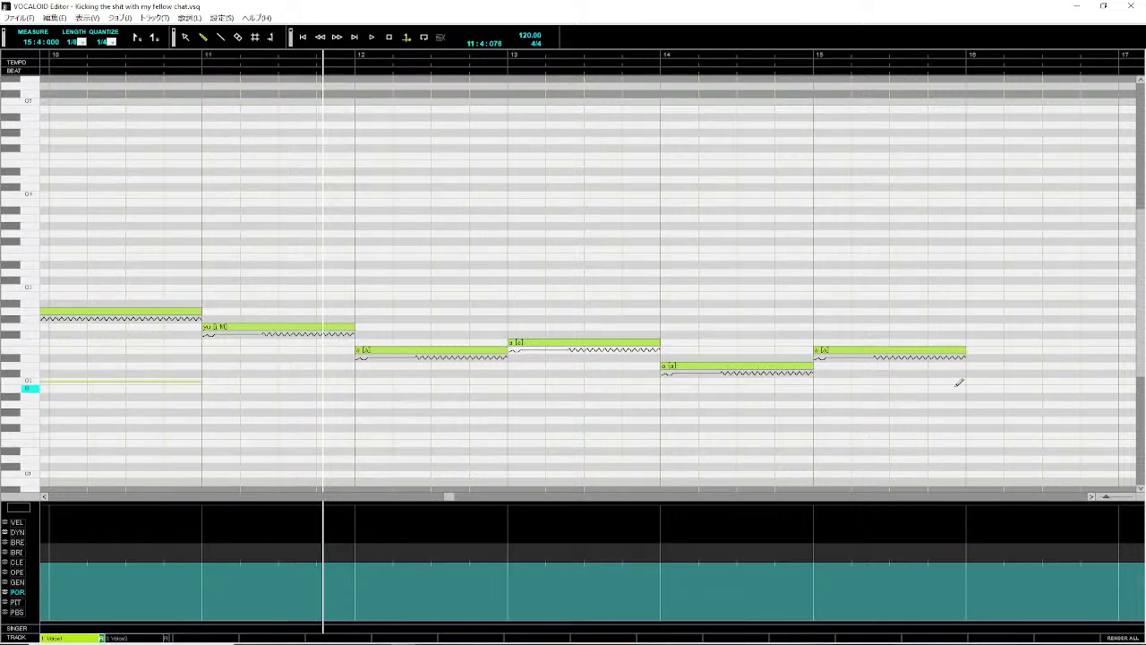
mouse_move(974, 380)
mouse_down()
mouse_move(1119, 382)
mouse_move(1037, 389)
mouse_up()
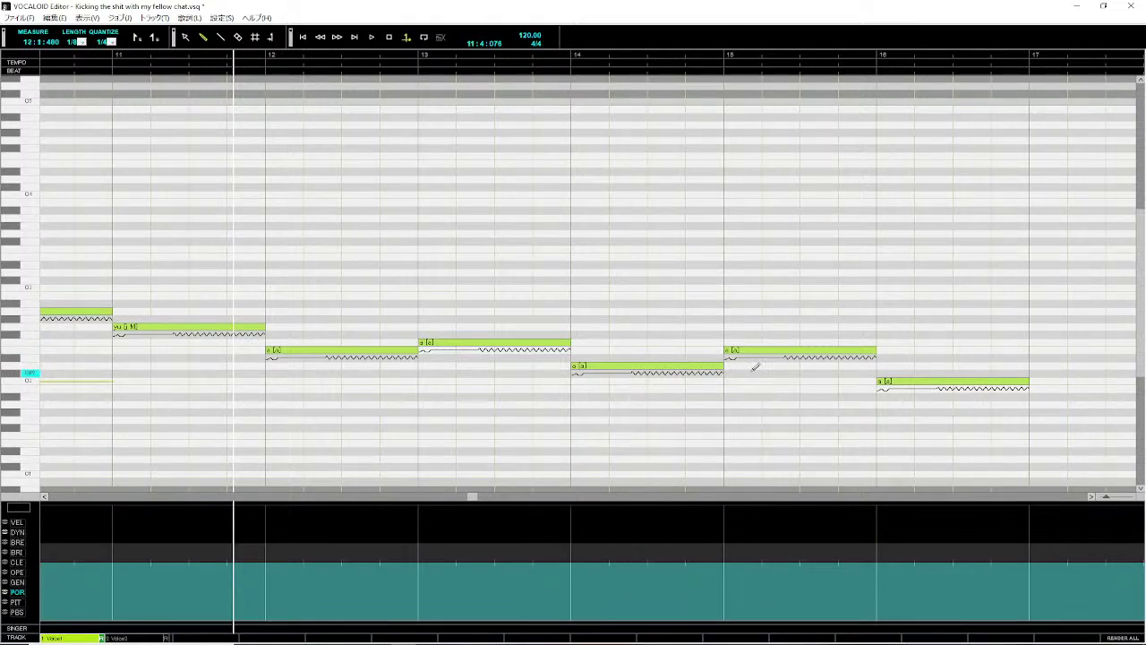
scroll(1030, 363, right, 1)
mouse_move(1031, 364)
mouse_down()
mouse_move(985, 361)
mouse_move(1022, 367)
mouse_up()
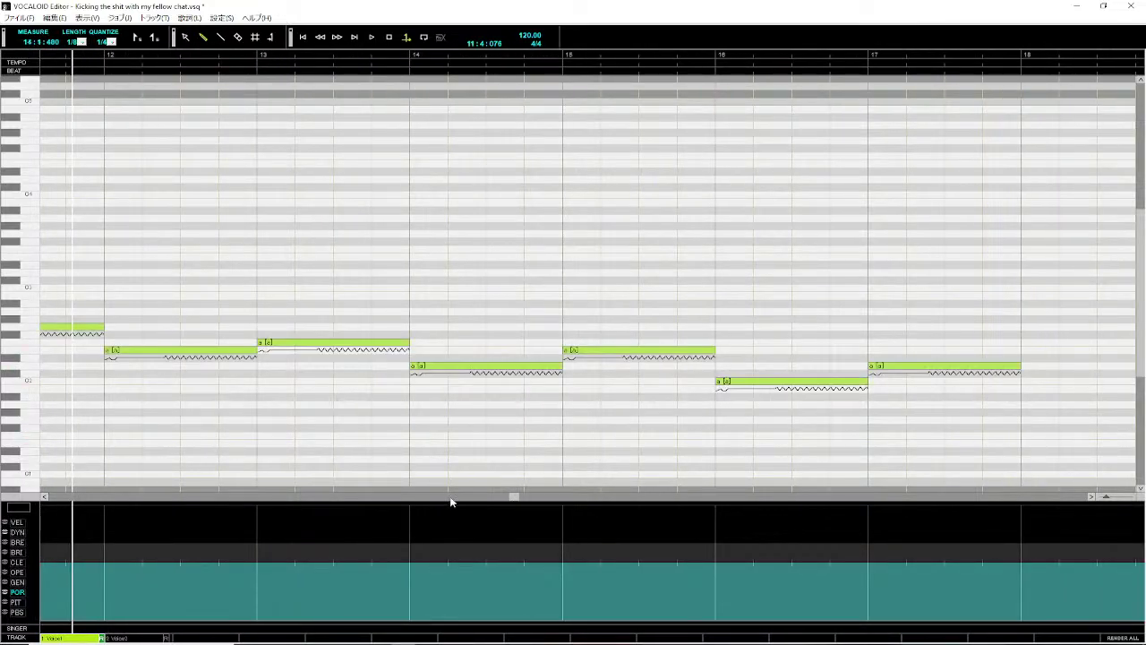
- Give the E2 note at measure 12 the lyric "re" and set its phonetics to "4 e p\ t"
drag(513, 502, 345, 499)
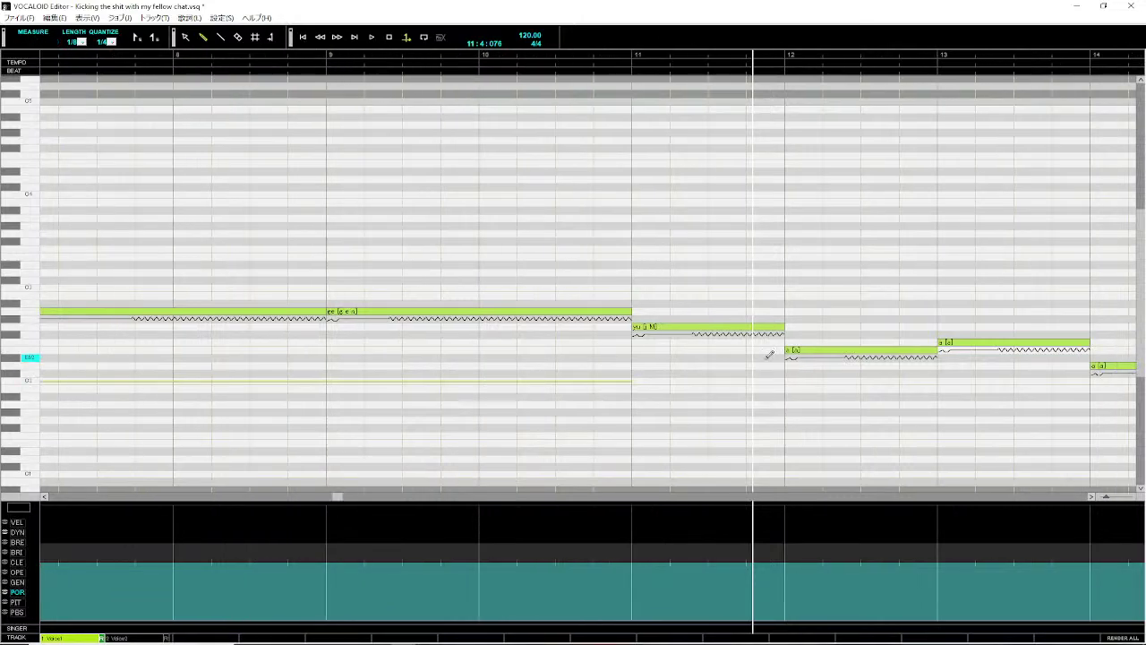
double_click(793, 350)
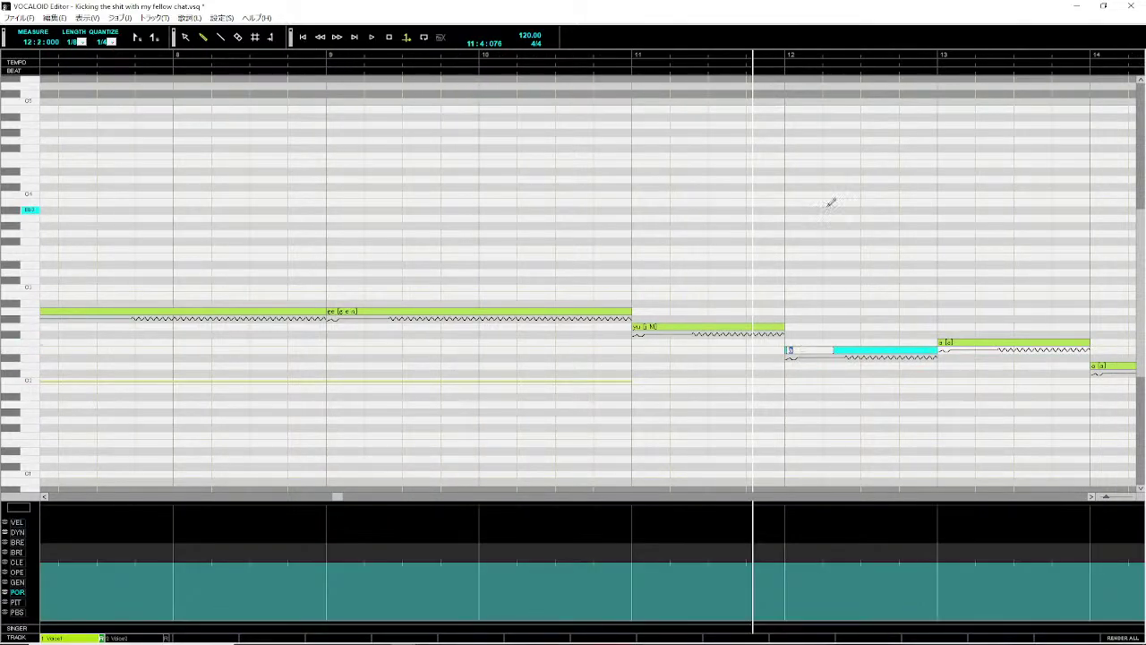
key(Return)
right_click(894, 350)
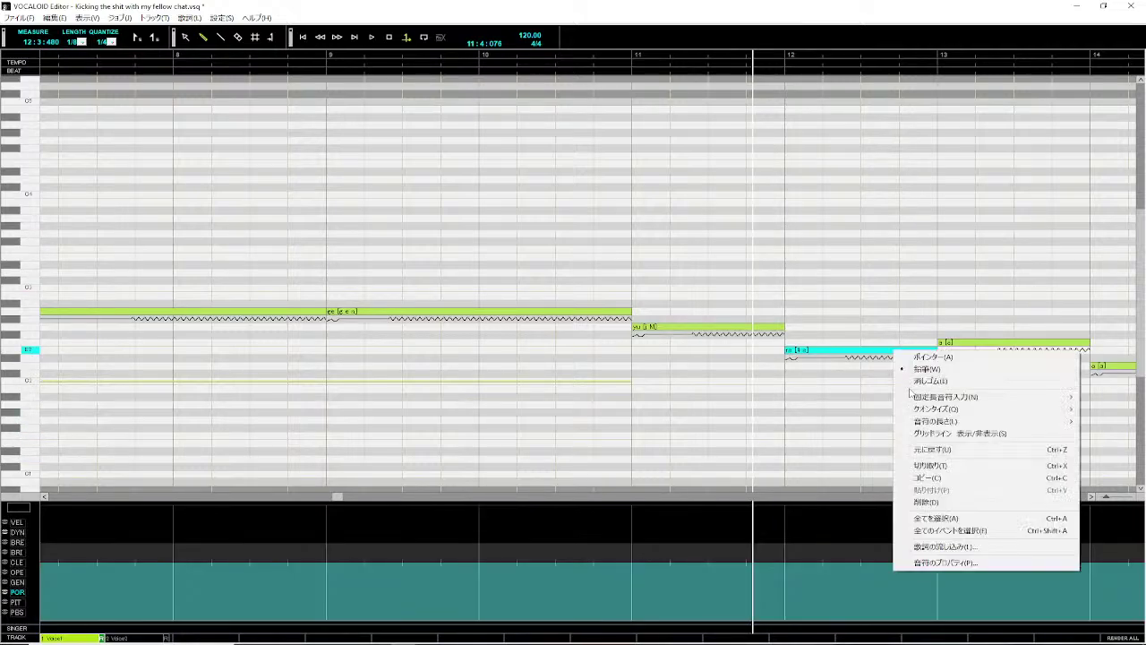
click(941, 561)
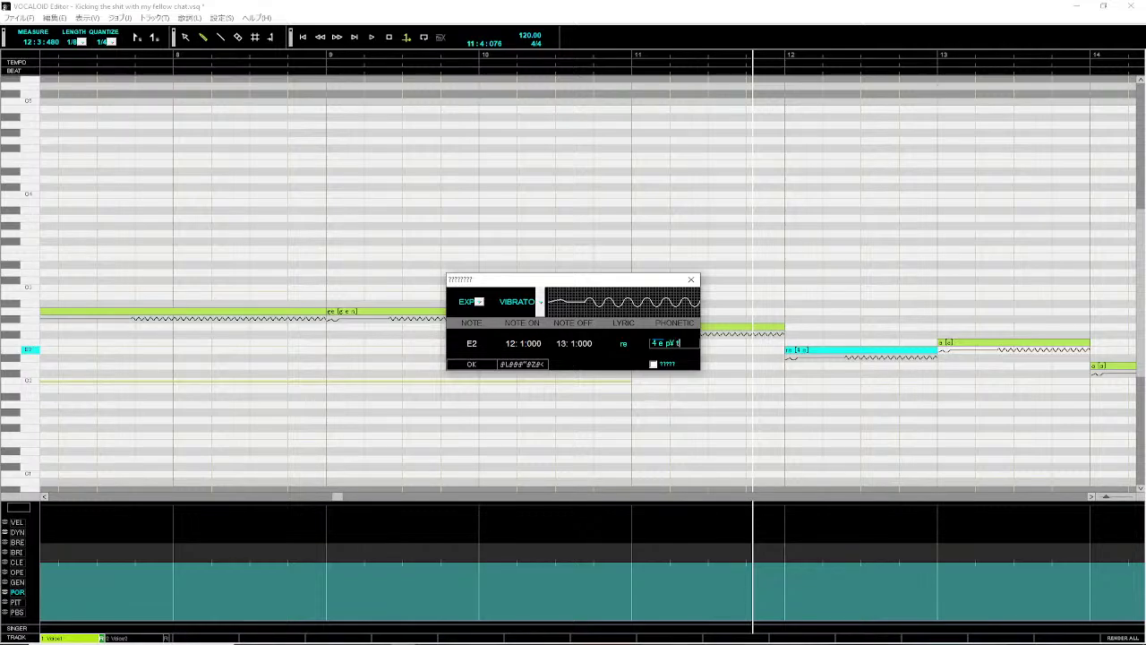
click(487, 366)
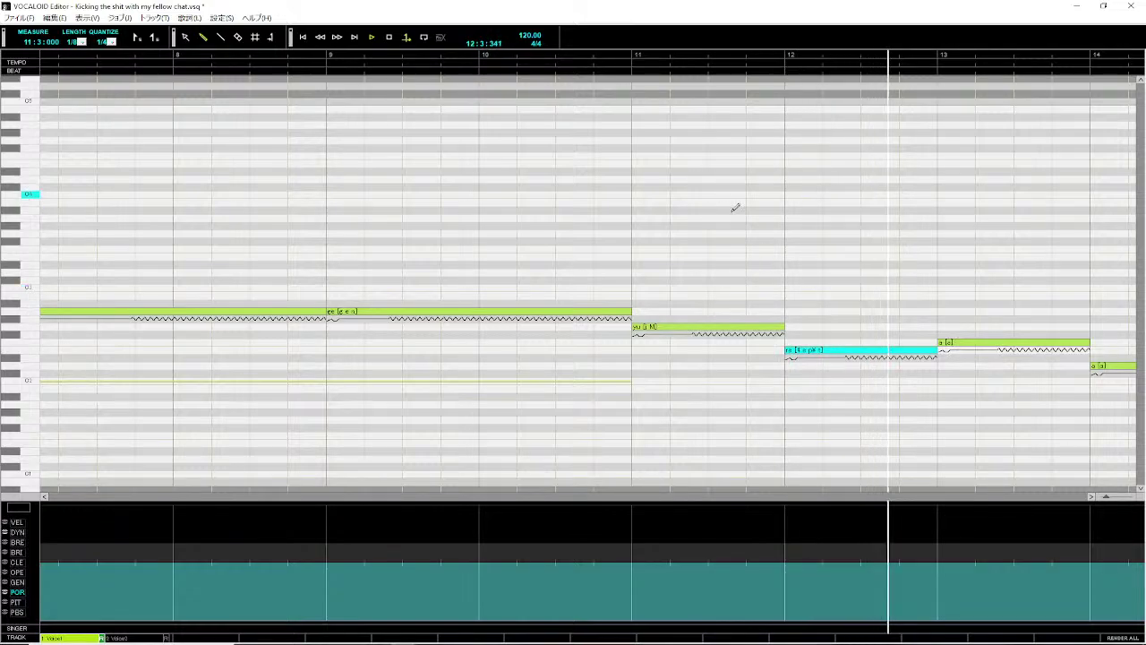
- Set the lyric of the measure 13 note to "mi" and of the measure 14 note to "hi"
double_click(946, 345)
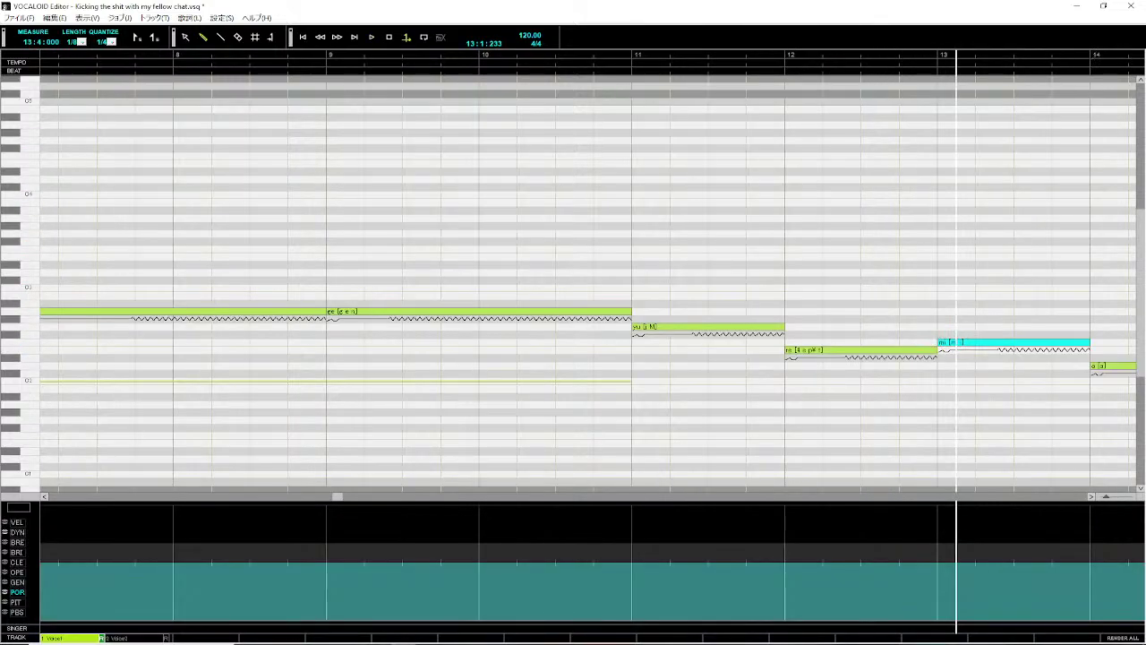
key(Tab)
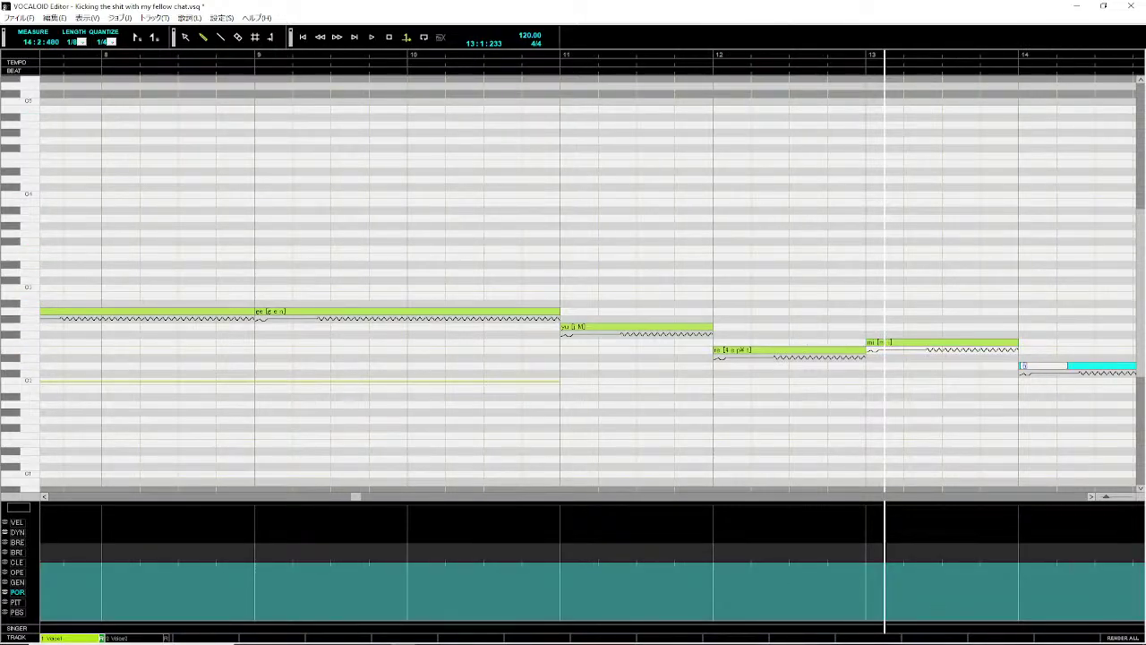
key(Return)
- Set the lyric of the E2 note at measure 15 to "ra"
drag(362, 500, 432, 499)
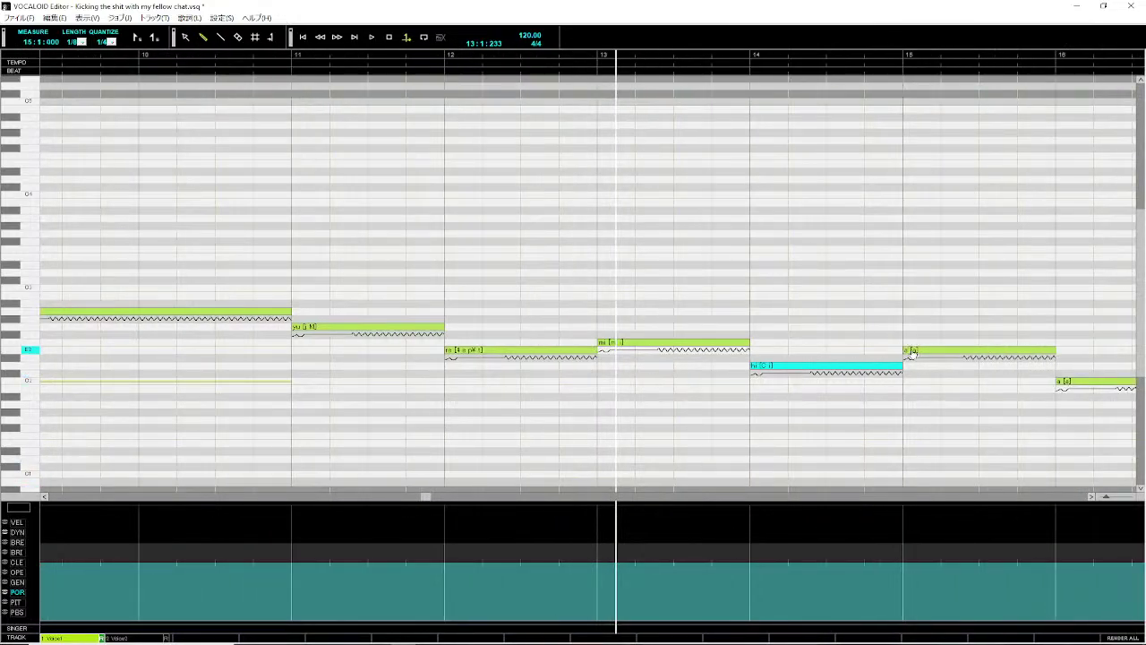
double_click(911, 352)
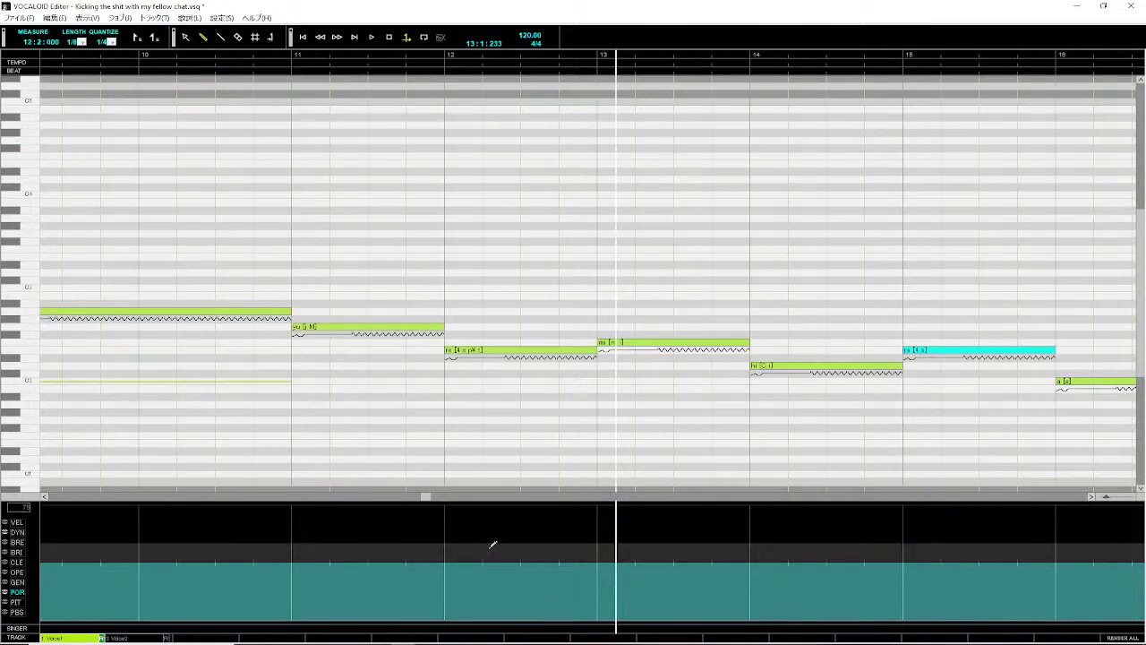
drag(425, 496, 522, 527)
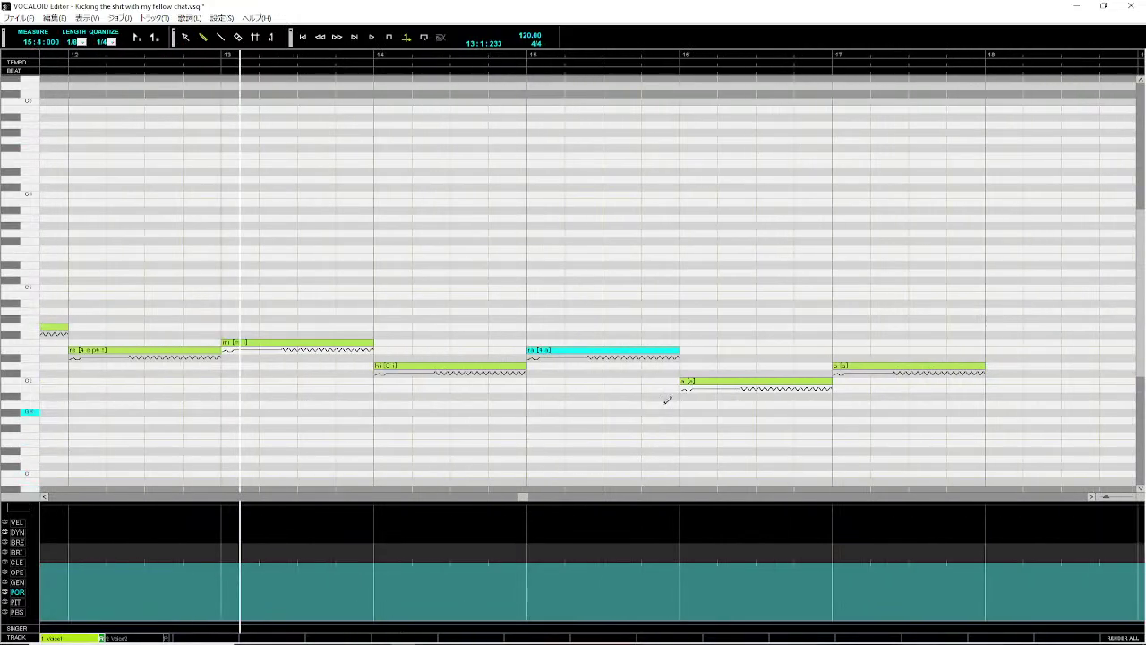
double_click(647, 355)
click(586, 355)
- Set the lyric of the C2 note at measure 16 to "ra" and of the D2 note at measure 17 to "ro"
double_click(718, 382)
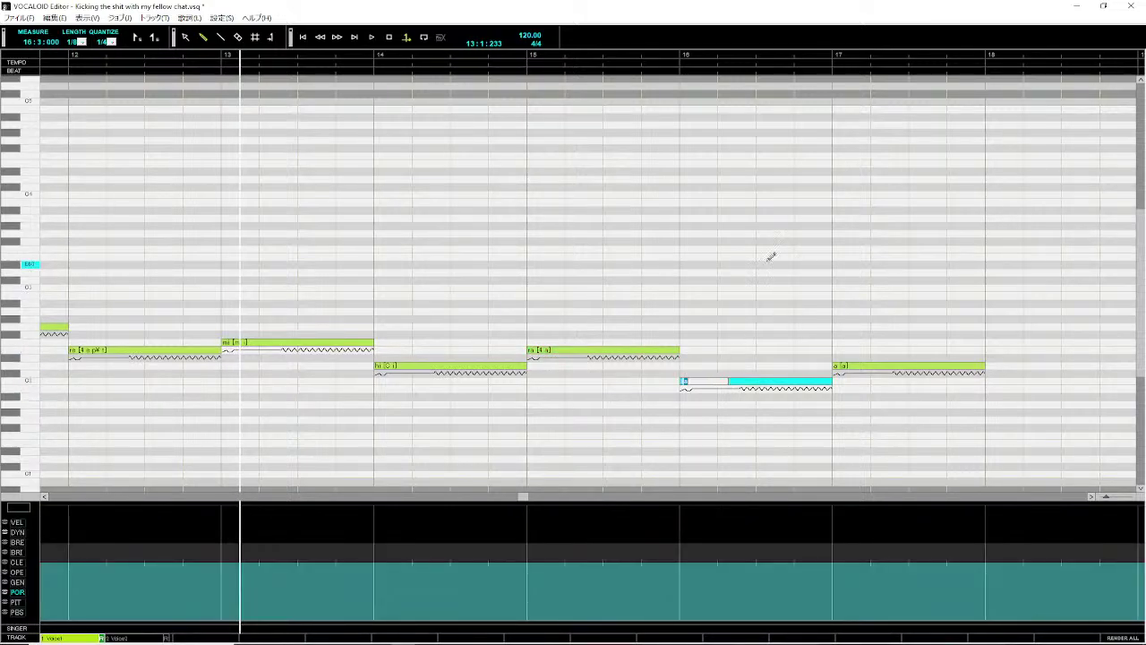
text(ra)
key(Return)
click(863, 366)
double_click(863, 365)
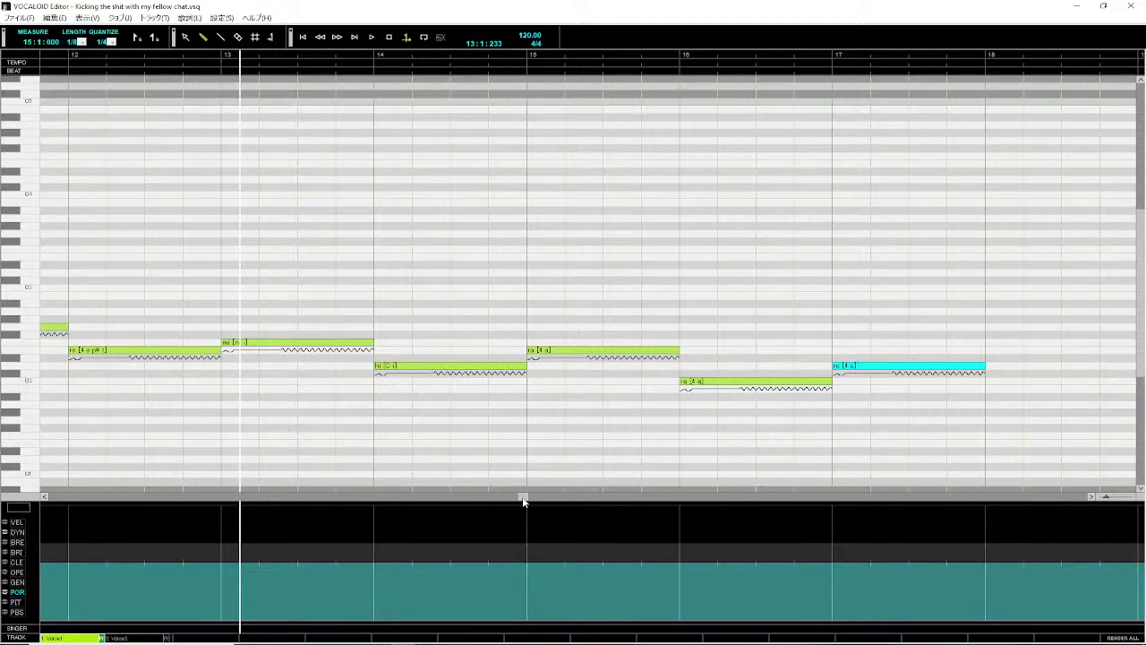
- Play the song from measure 1 into measure 15 to hear the extended Voice1 melody
drag(524, 498, 481, 502)
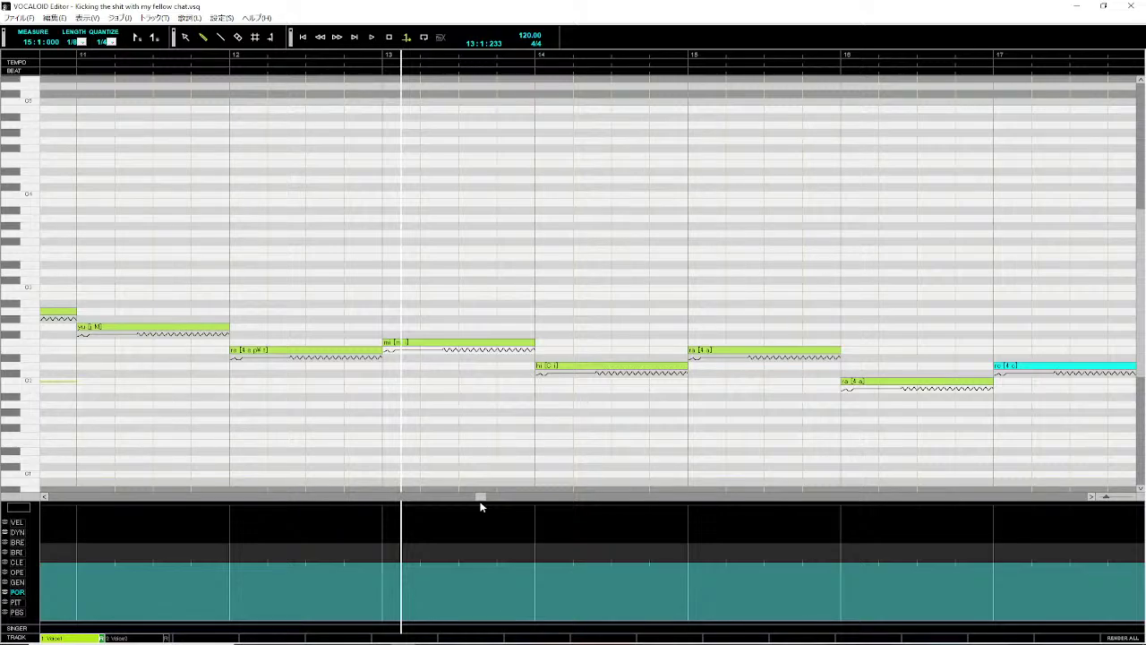
drag(481, 507, 65, 562)
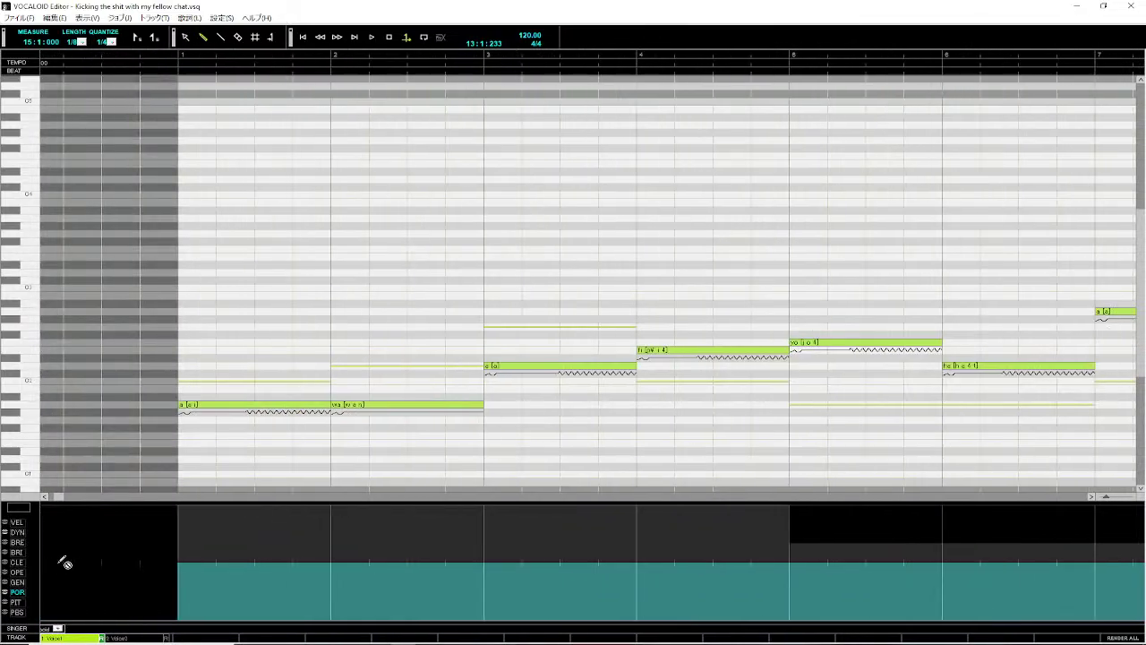
click(168, 57)
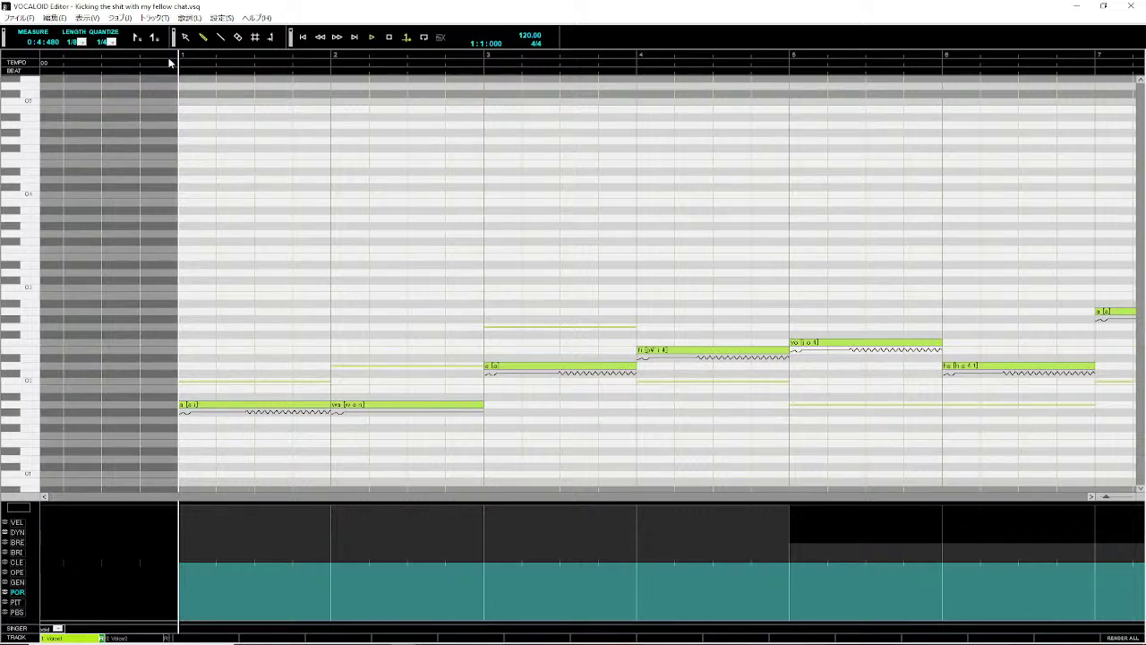
key(space)
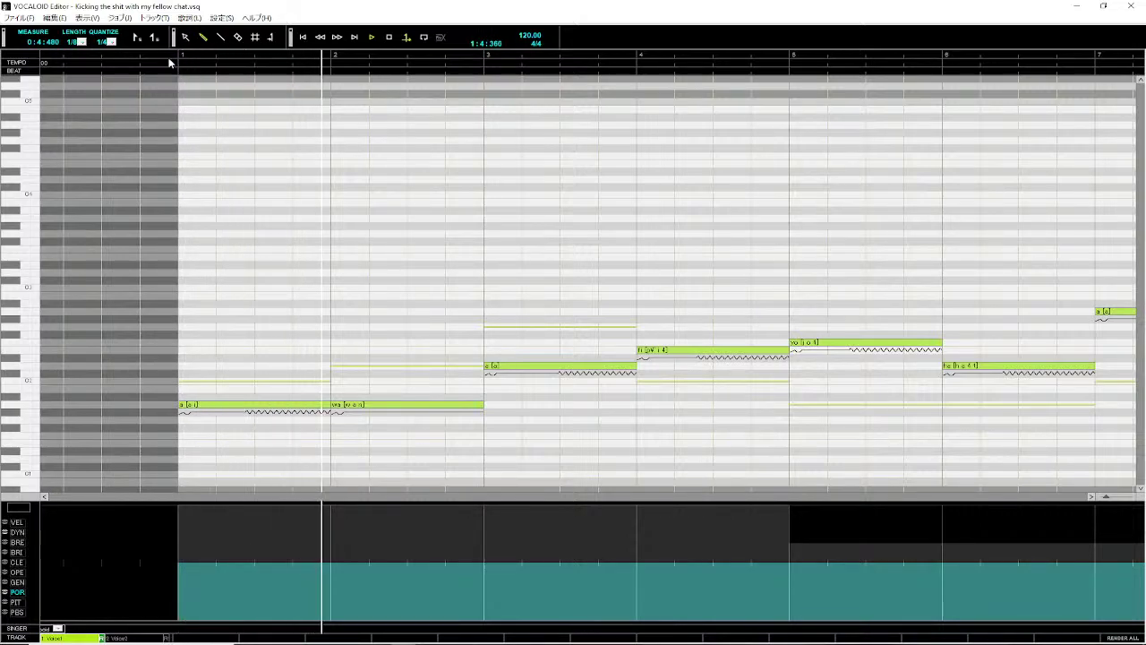
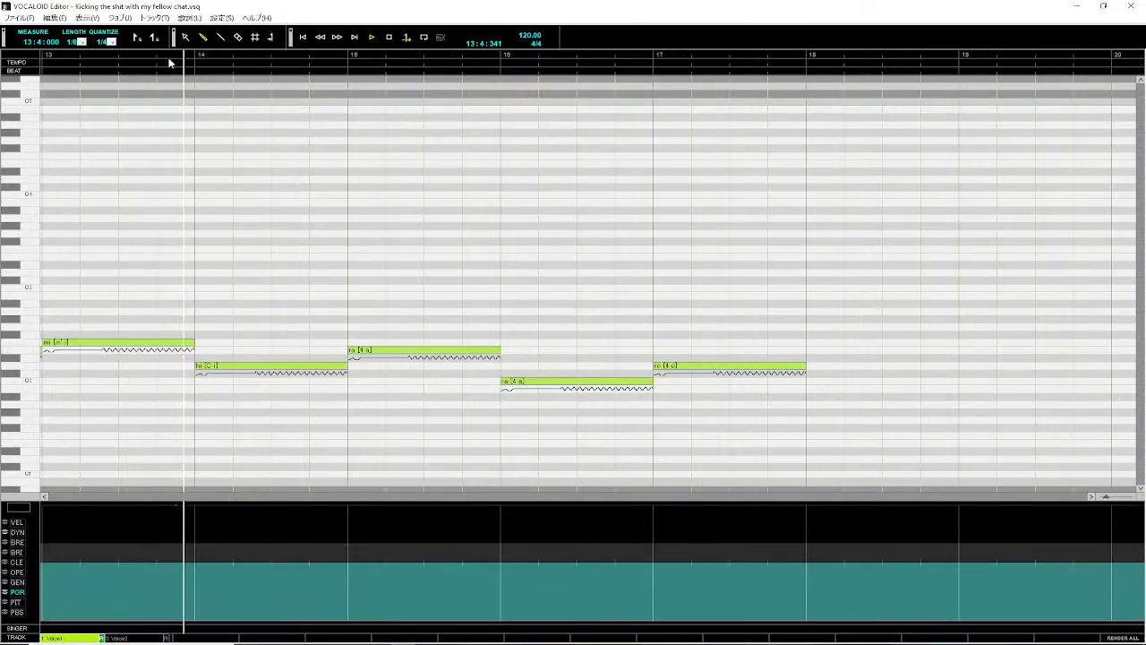
key(space)
- Set the phonetics of the "hi" note at measure 14 to "C i a" and play it back from measure 14
right_click(329, 368)
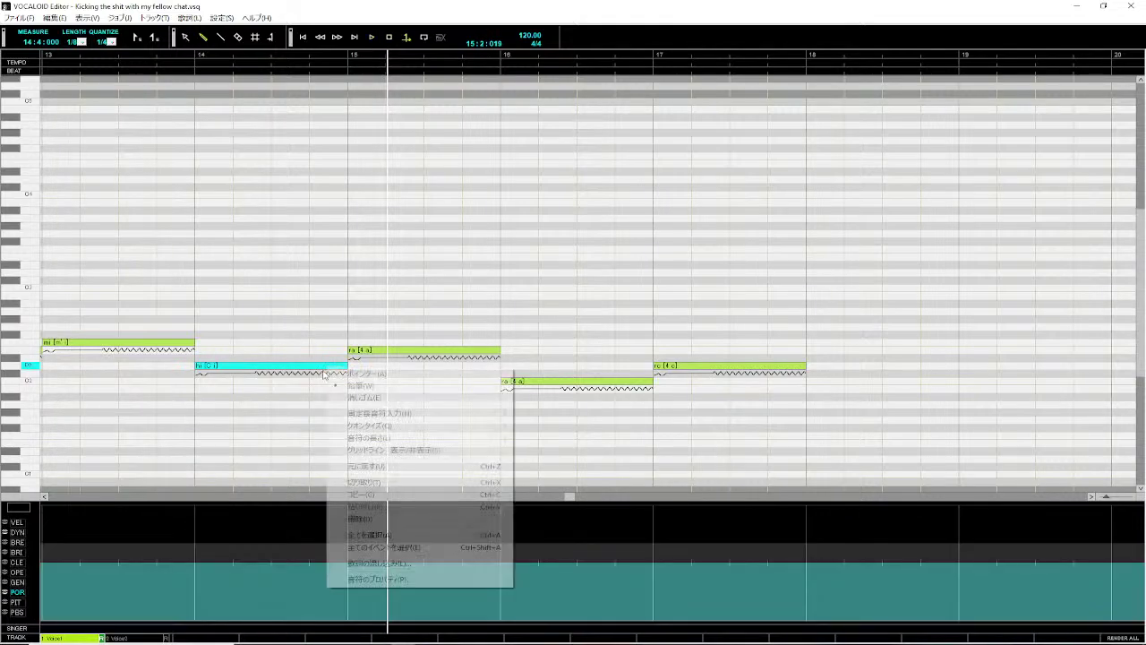
click(414, 579)
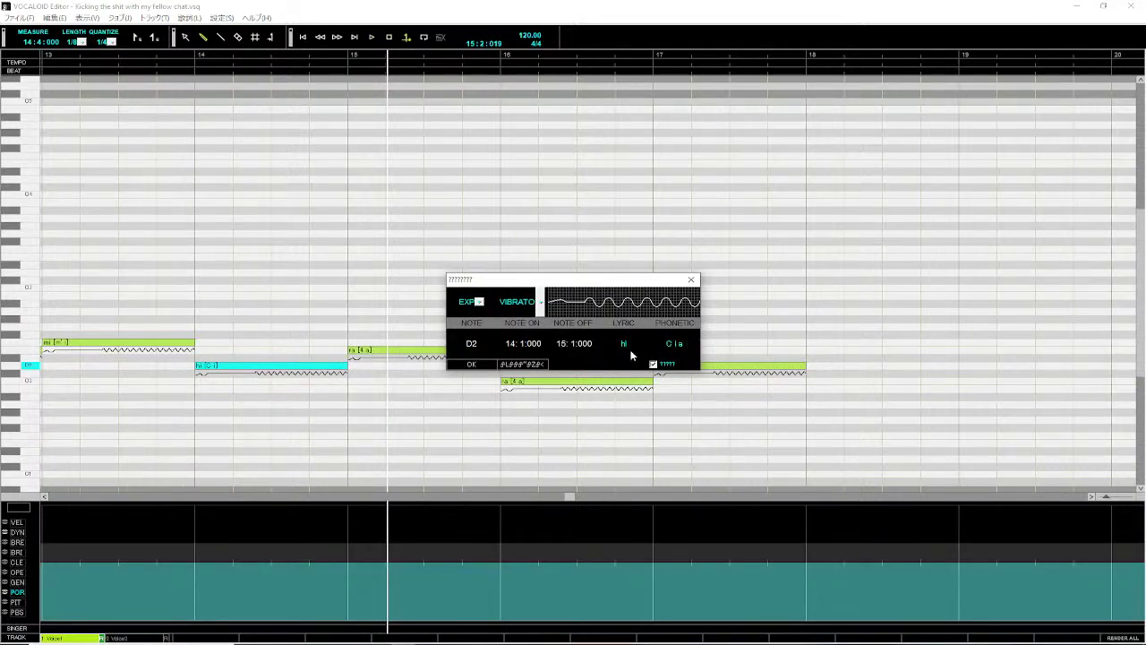
click(468, 365)
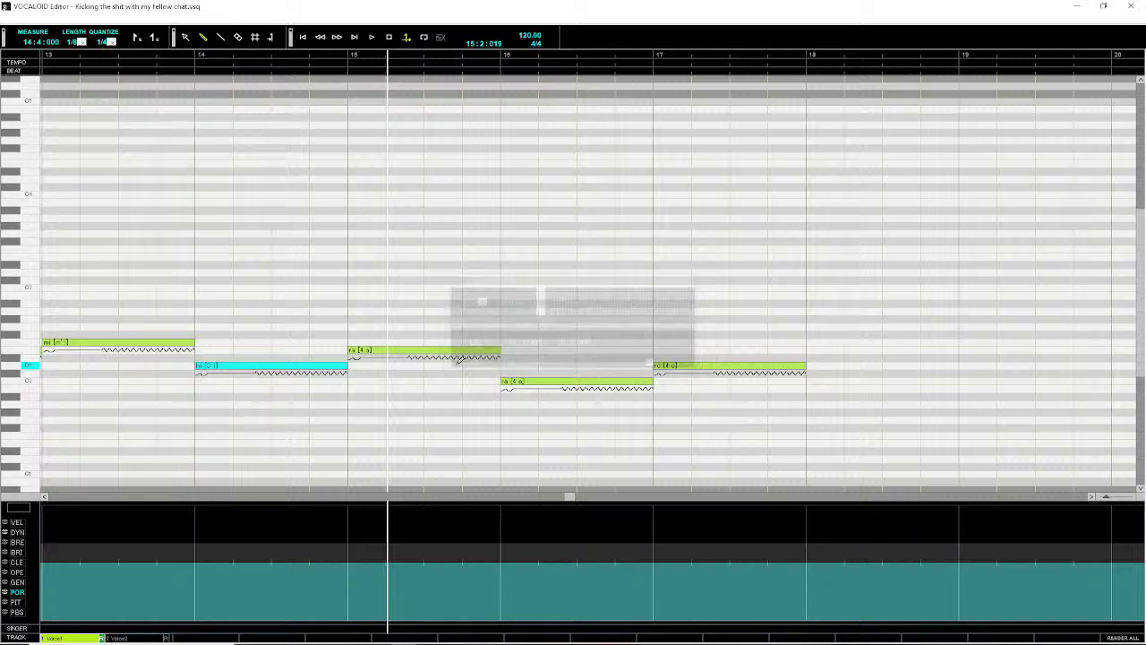
click(189, 60)
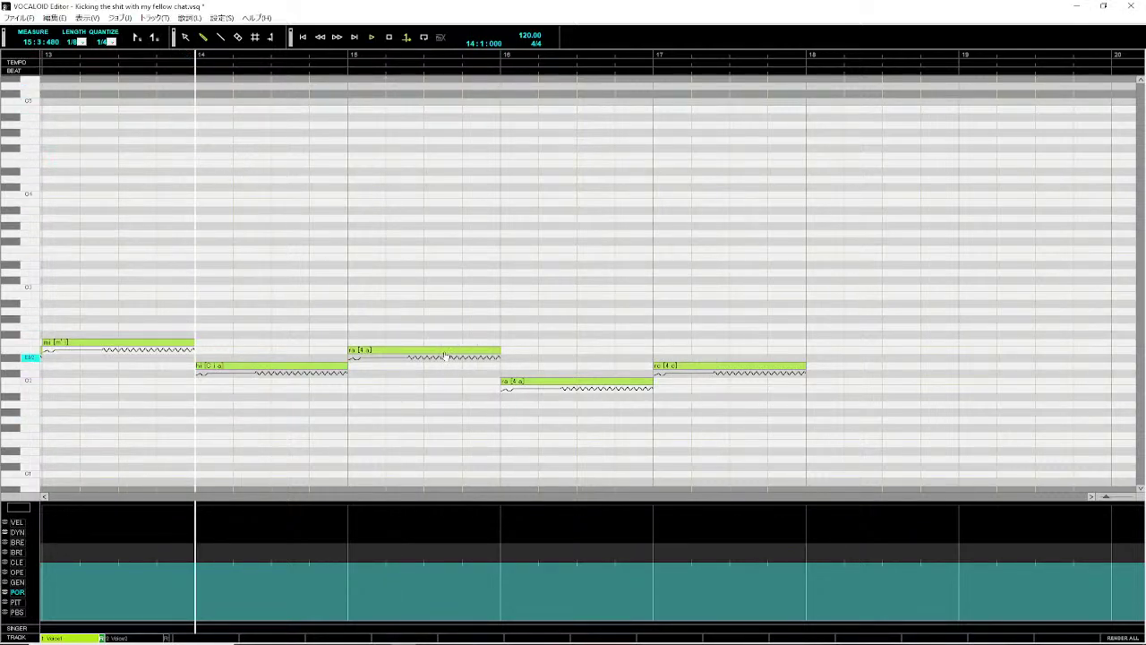
key(space)
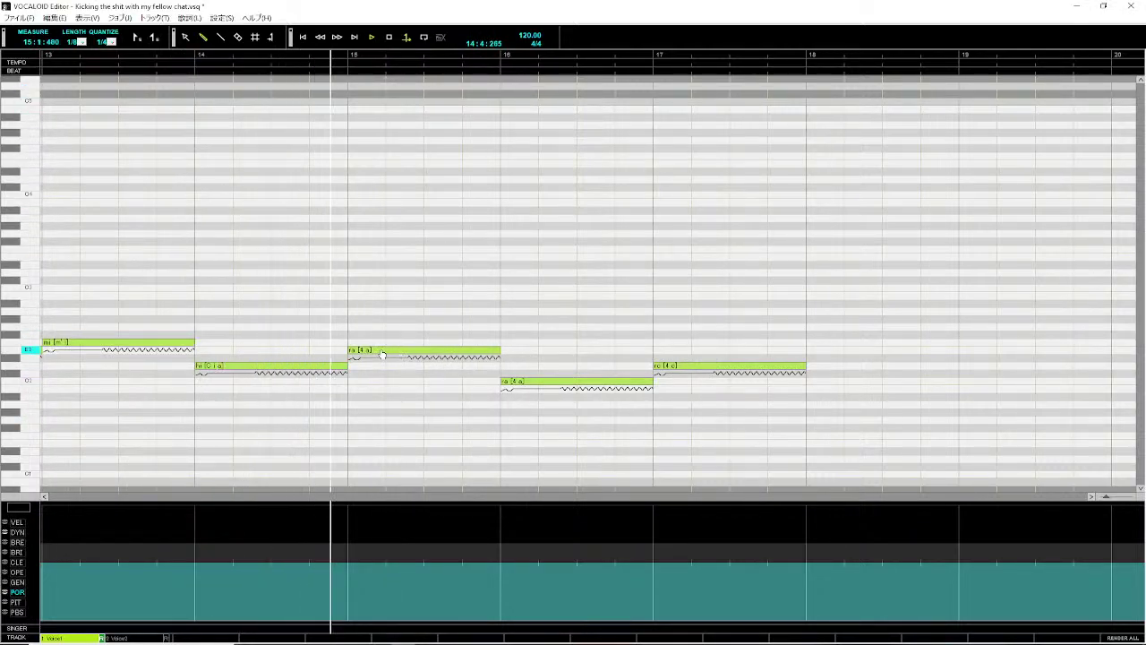
- Set the phonetics of the "ra" note at measure 15 to "4 o" and play back from measure 14
right_click(385, 350)
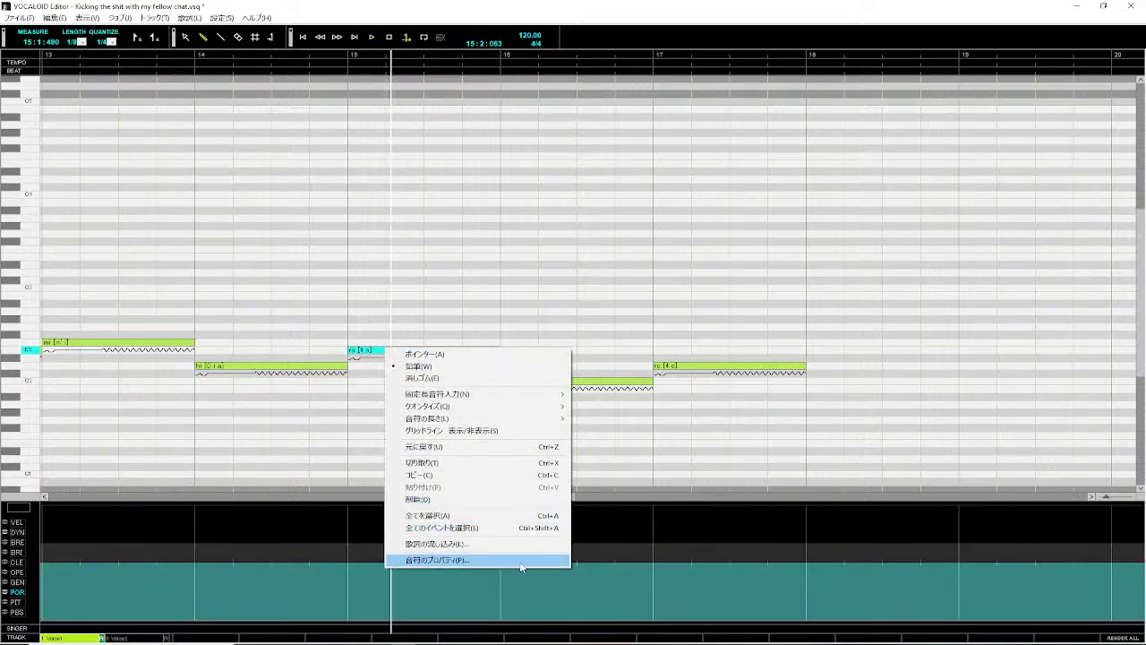
click(522, 563)
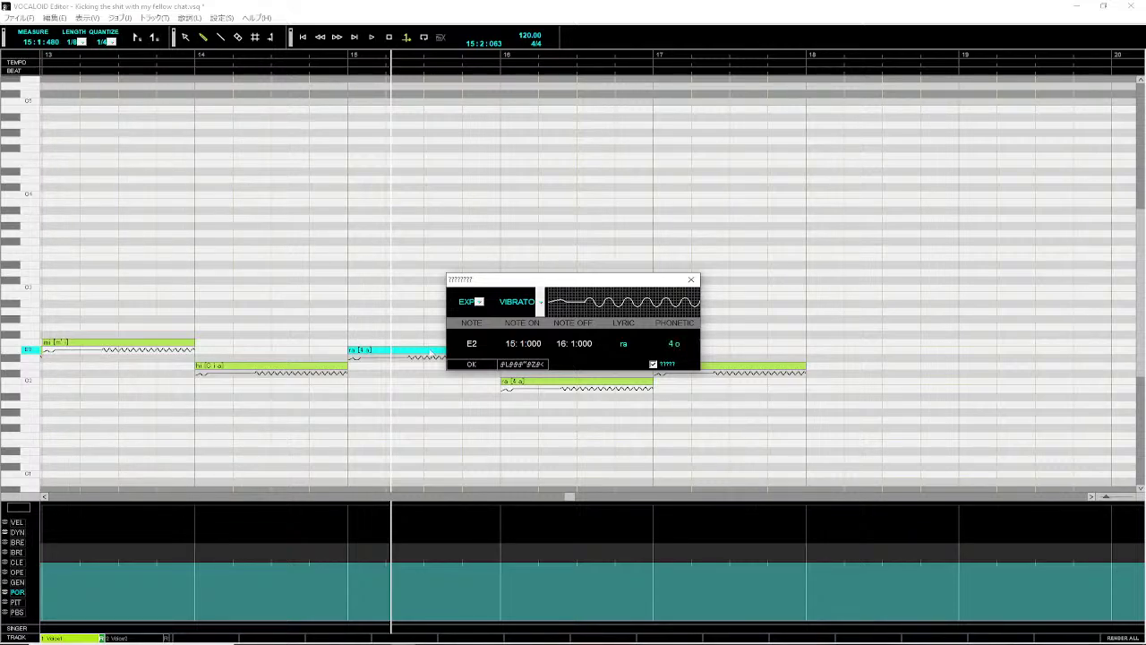
click(472, 364)
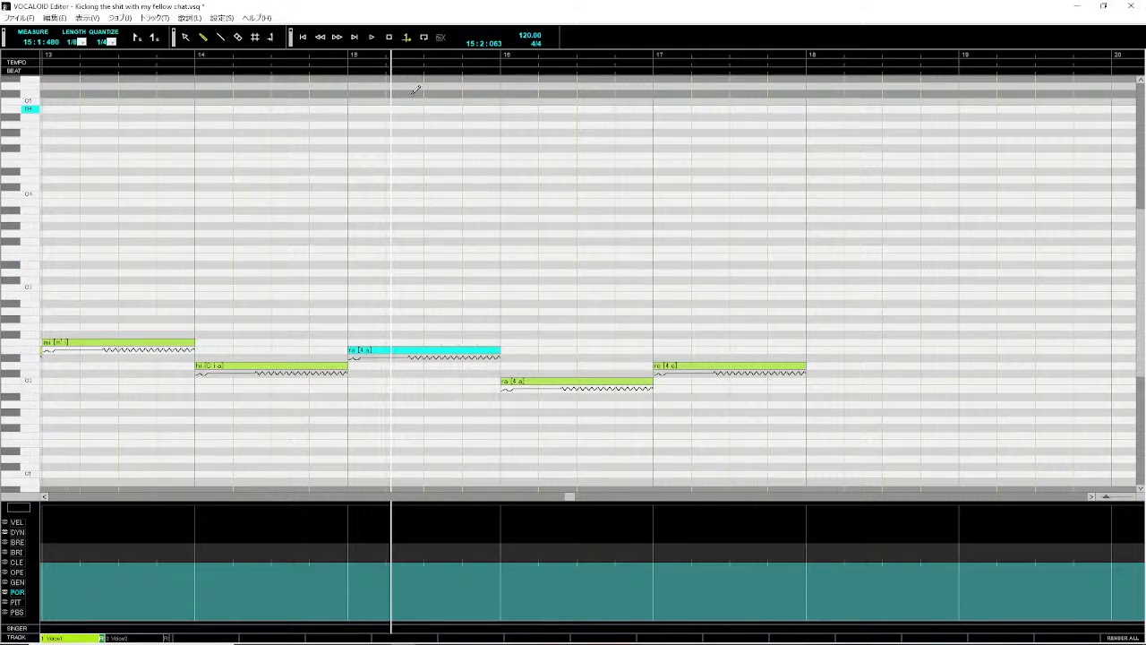
click(200, 58)
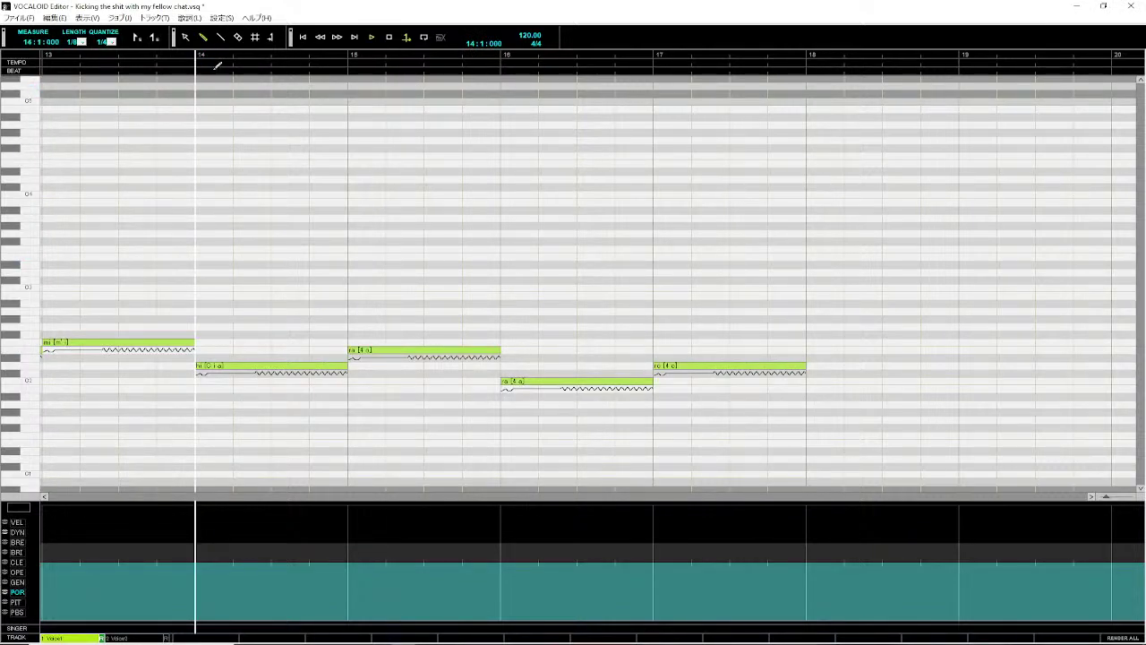
key(space)
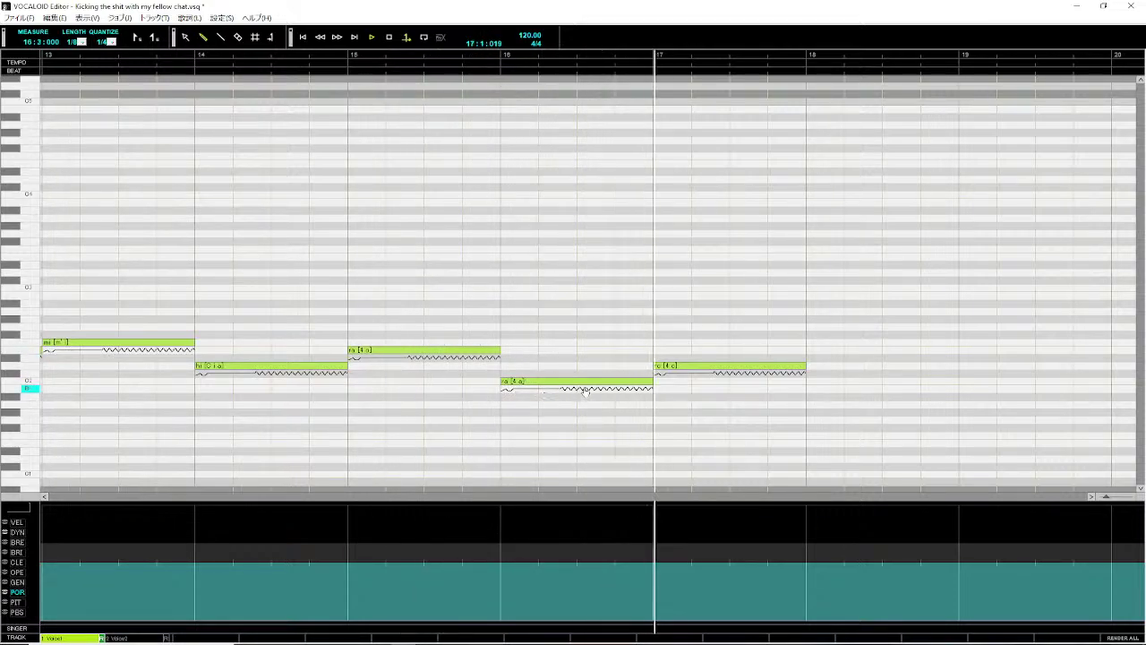
- Set the phonetics of the "ro" note at measure 17 to "4 o n"
right_click(712, 368)
click(756, 579)
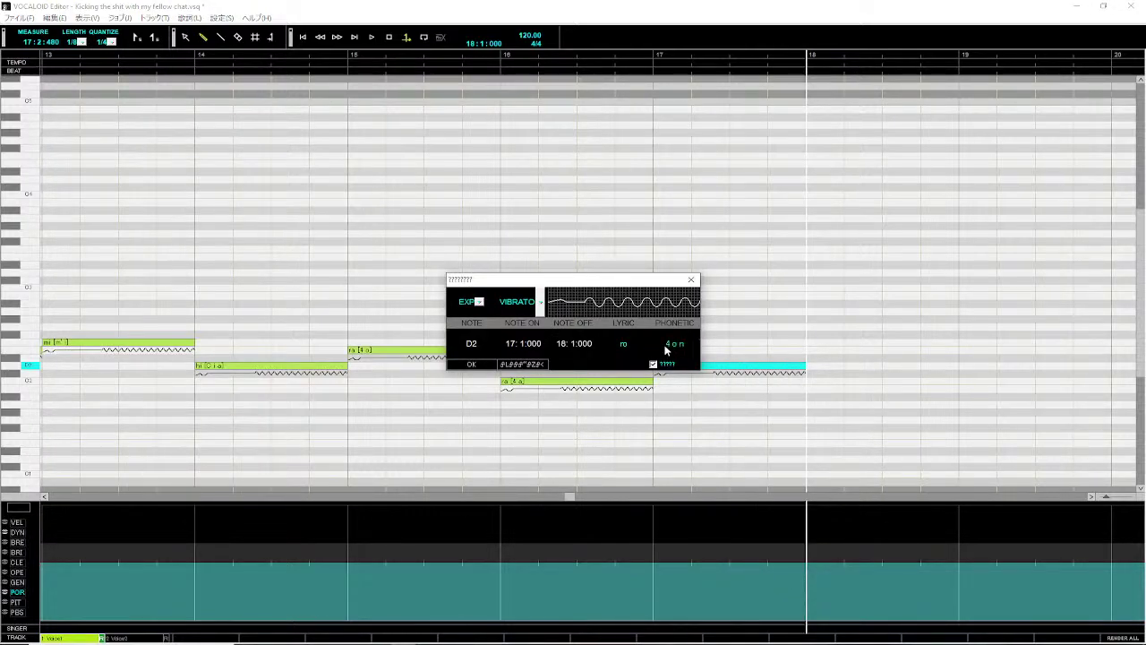
click(470, 365)
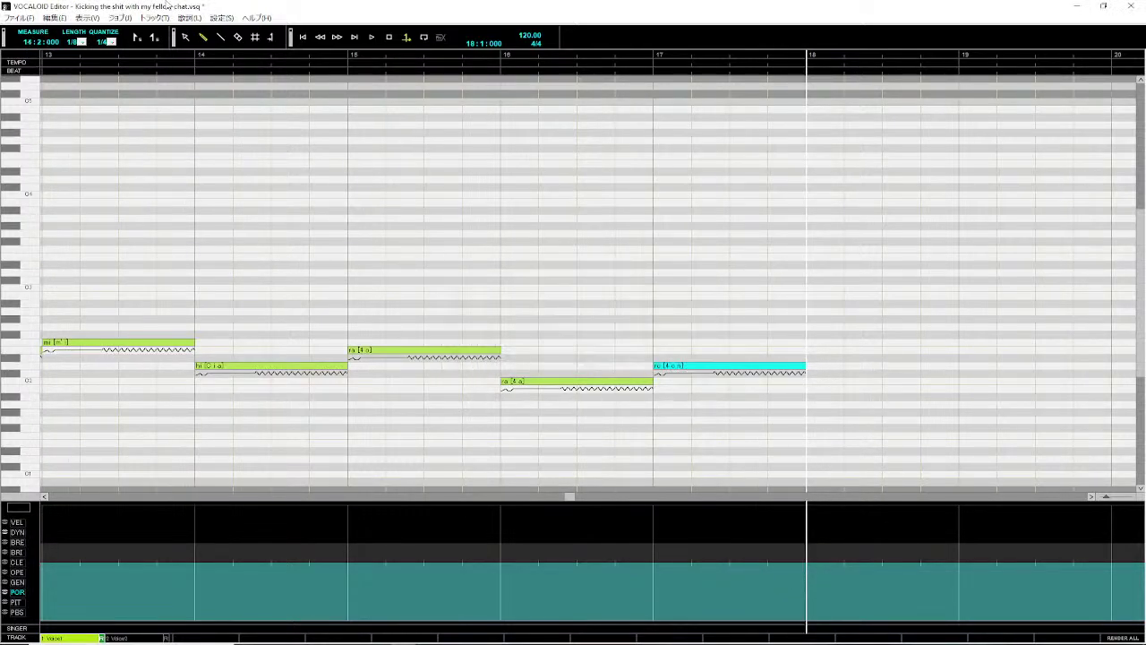
- Play the Voice1 melody from measure 11 and lengthen the "ro" note at measure 17 to end at measure 19
drag(566, 500, 374, 498)
click(493, 57)
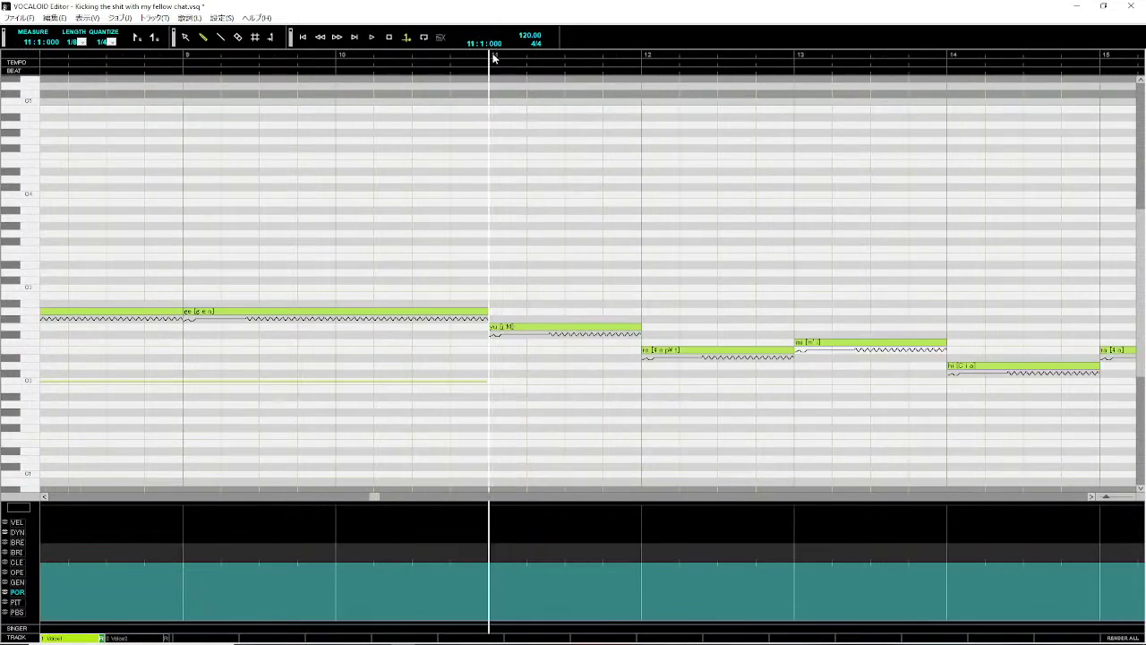
key(space)
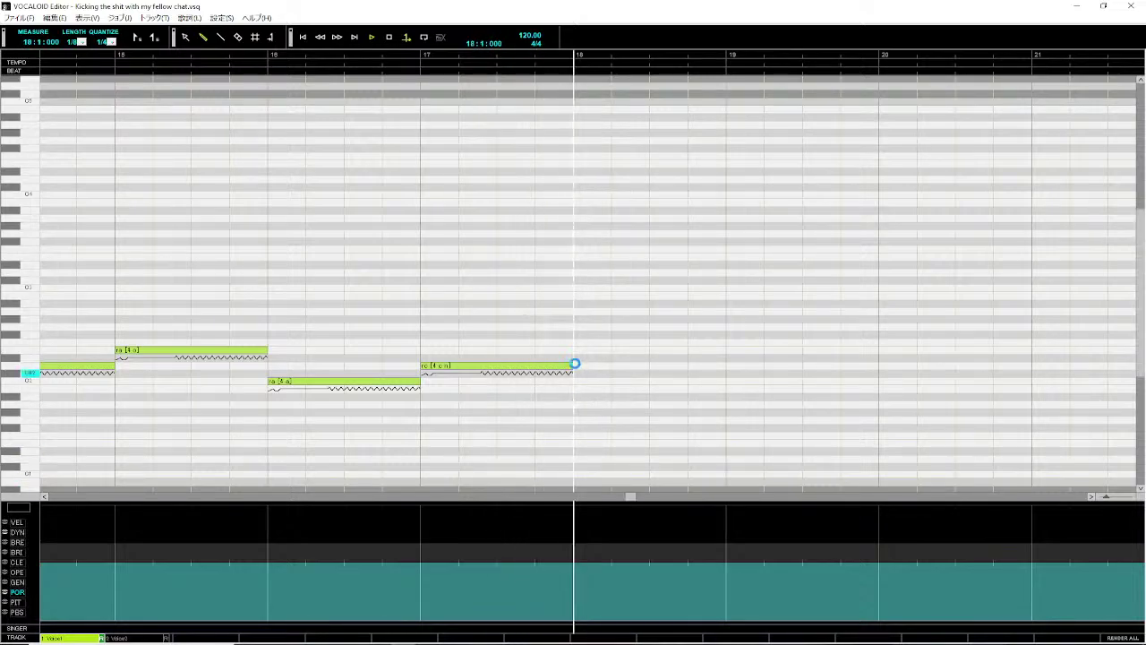
drag(574, 365, 727, 369)
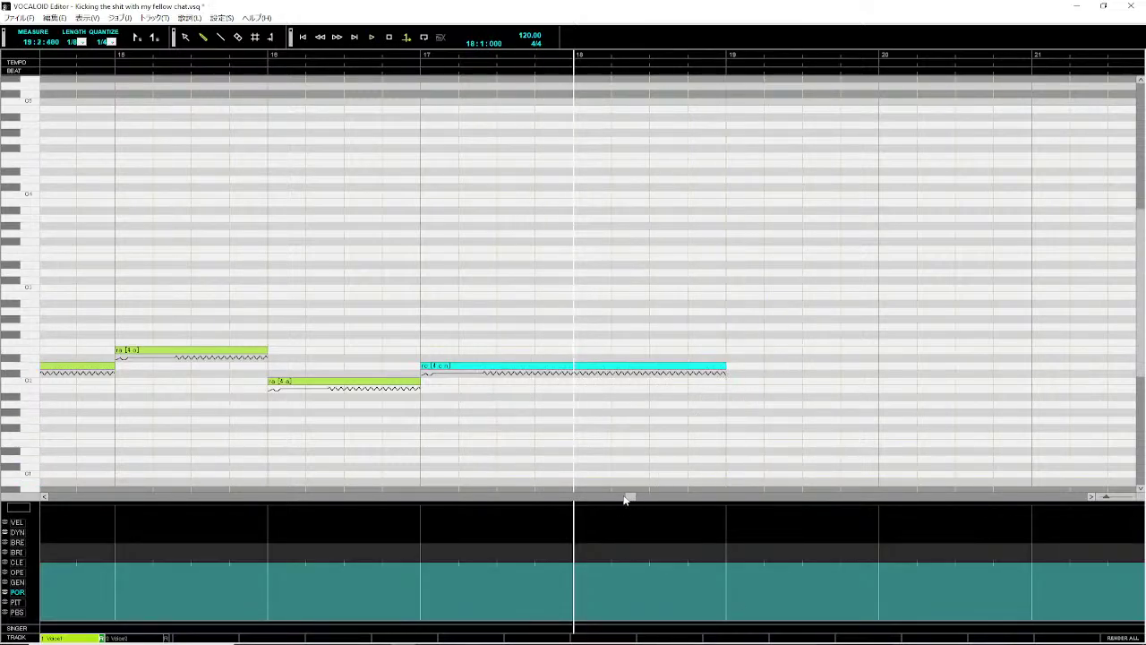
- On the Voice2 track, draw one-measure notes at A1, C2 and D2 in measures 11, 12 and 13
drag(624, 498, 391, 516)
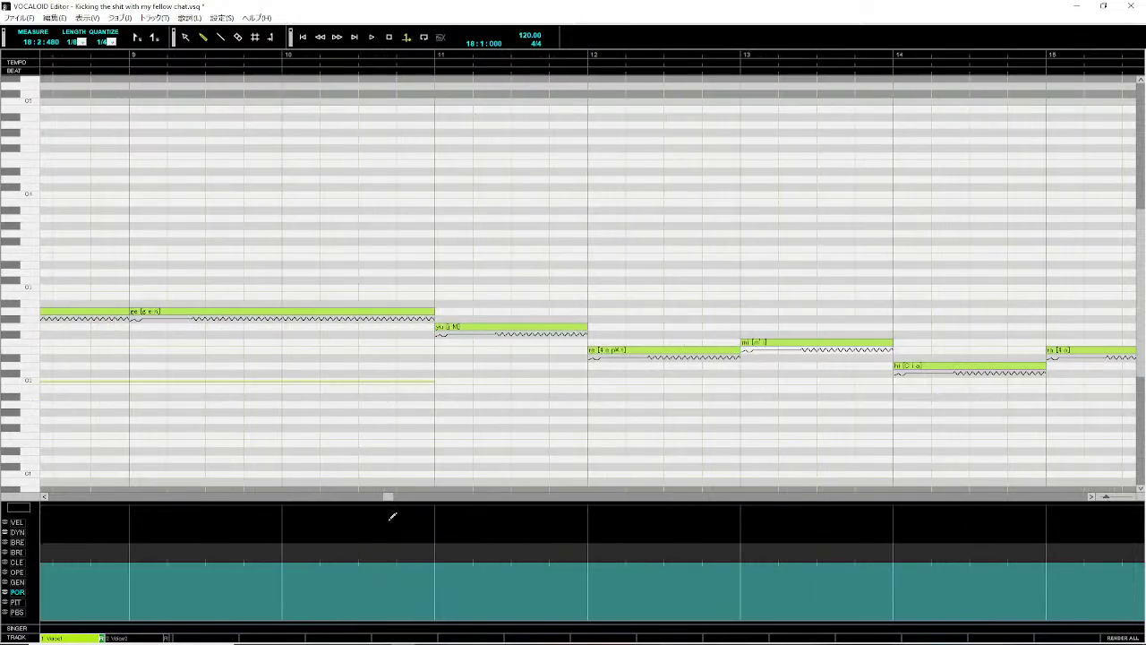
click(147, 637)
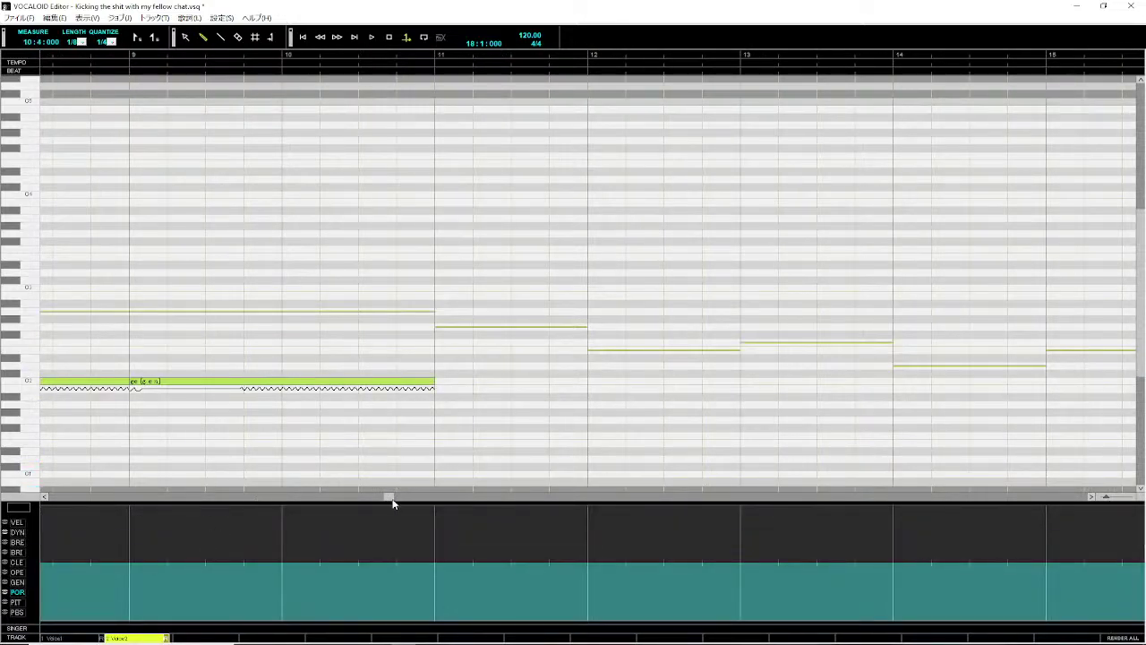
drag(394, 499, 399, 500)
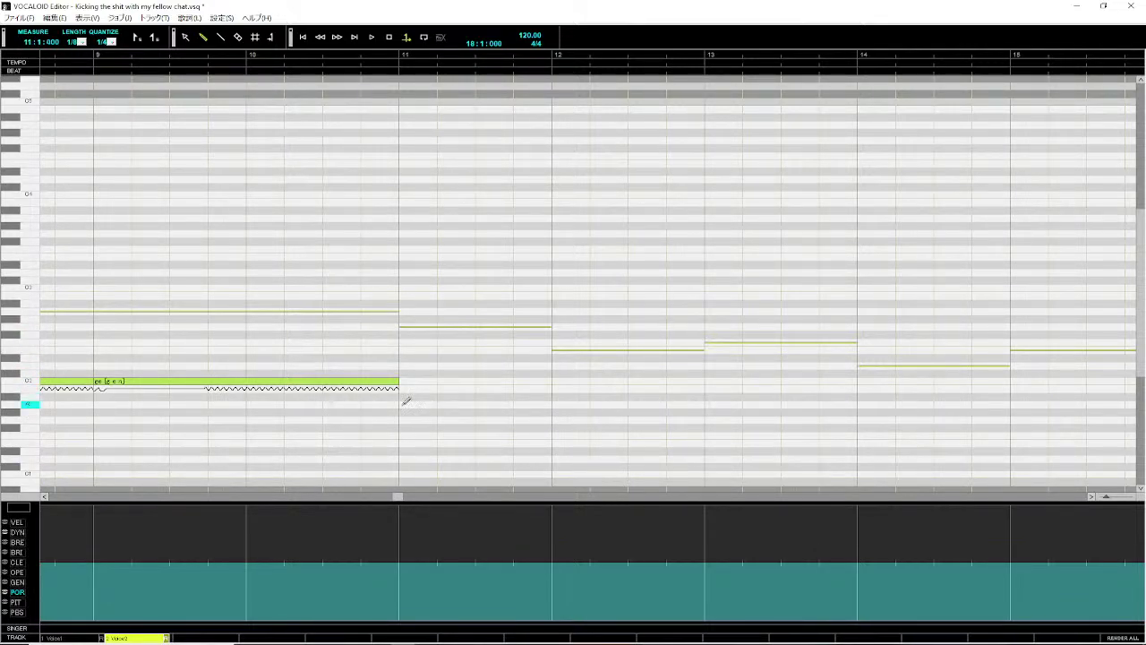
drag(405, 402, 564, 403)
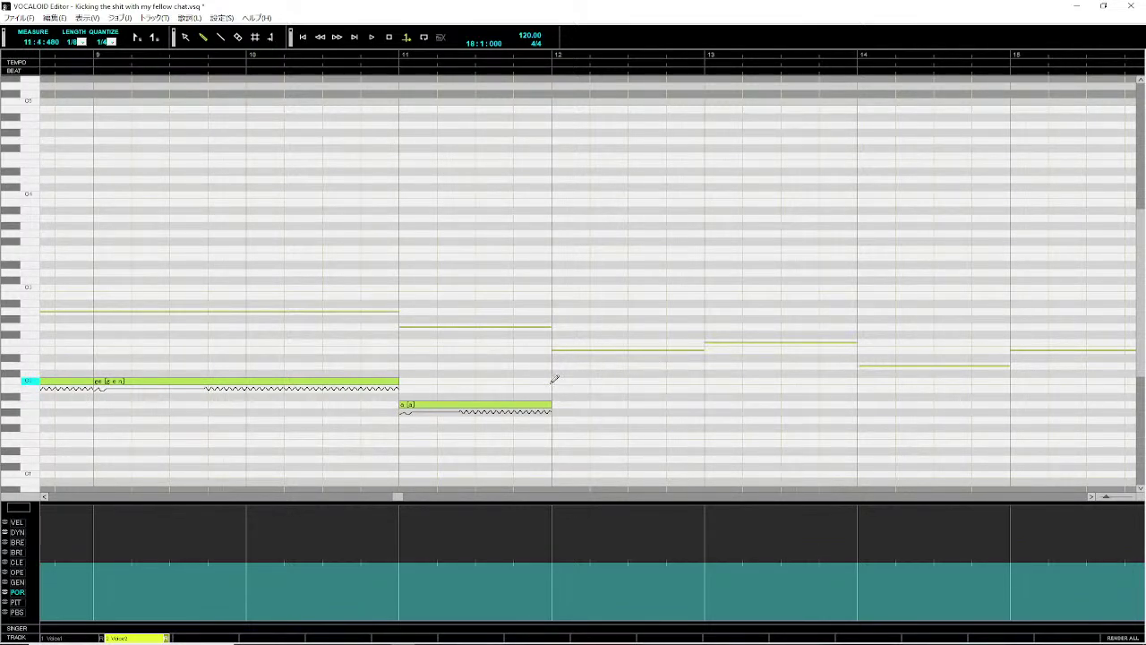
drag(555, 379, 708, 379)
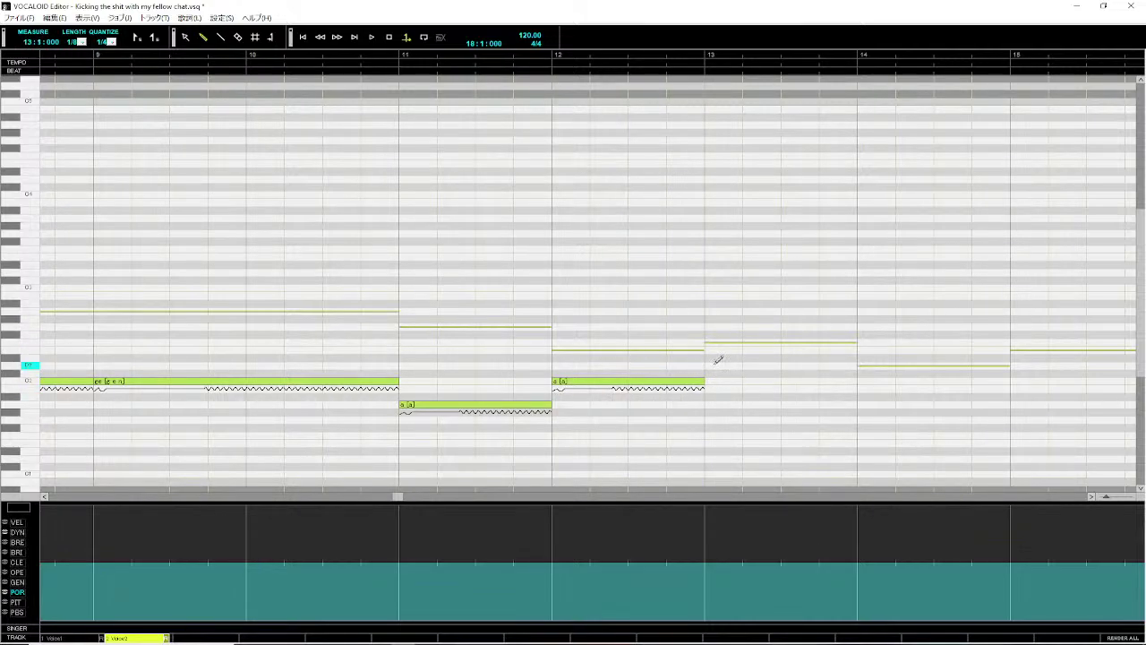
drag(707, 363, 857, 366)
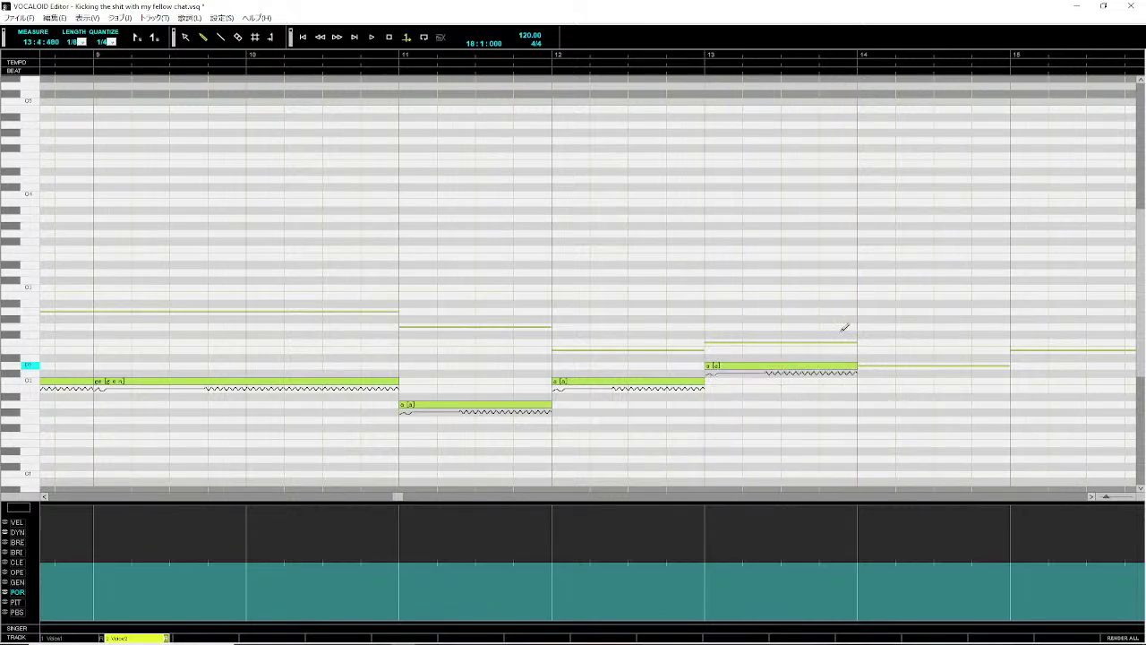
- Set the lyrics of the Voice2 notes in measures 11 to 13 to "yu", "re" and "mi" and play from beat 4 of measure 10
double_click(453, 407)
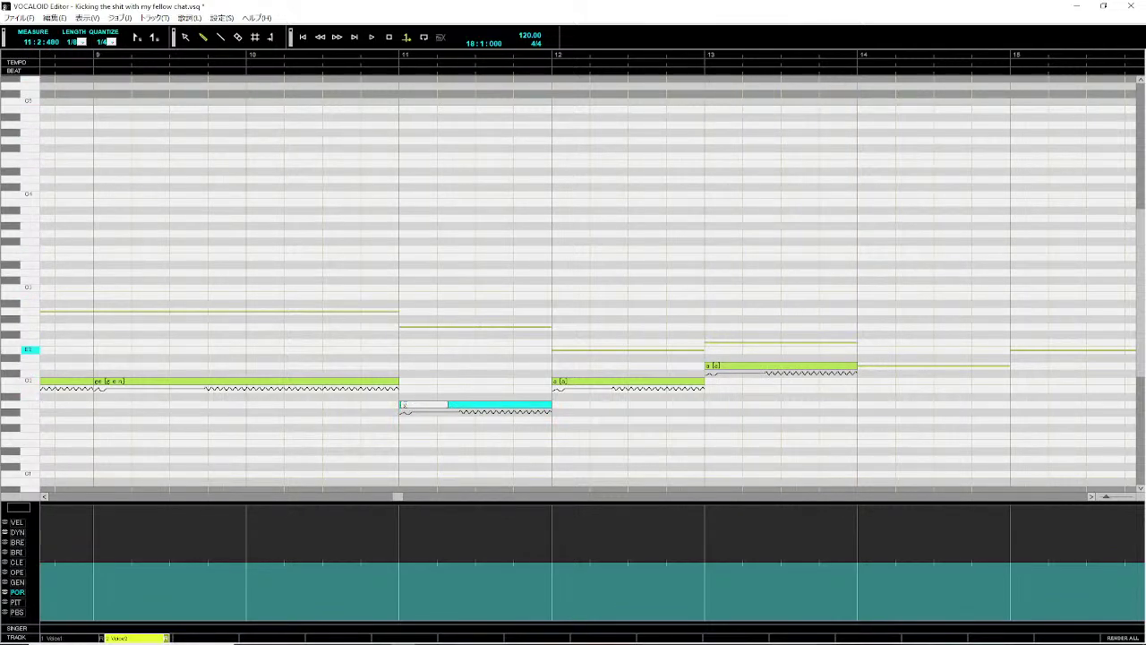
double_click(600, 385)
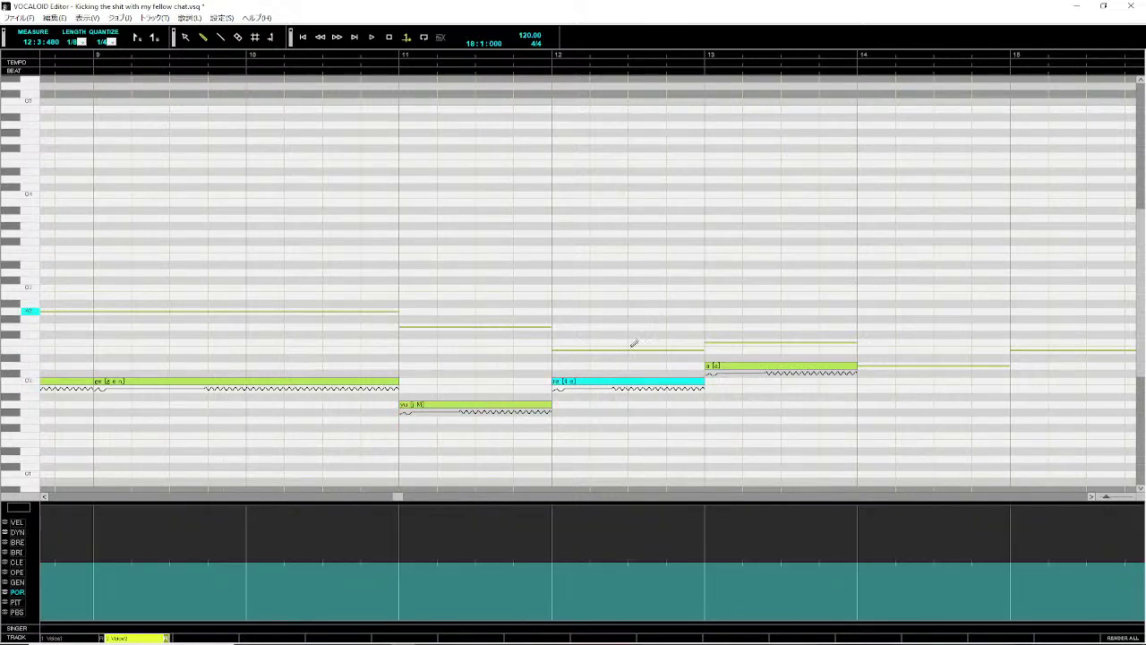
double_click(745, 368)
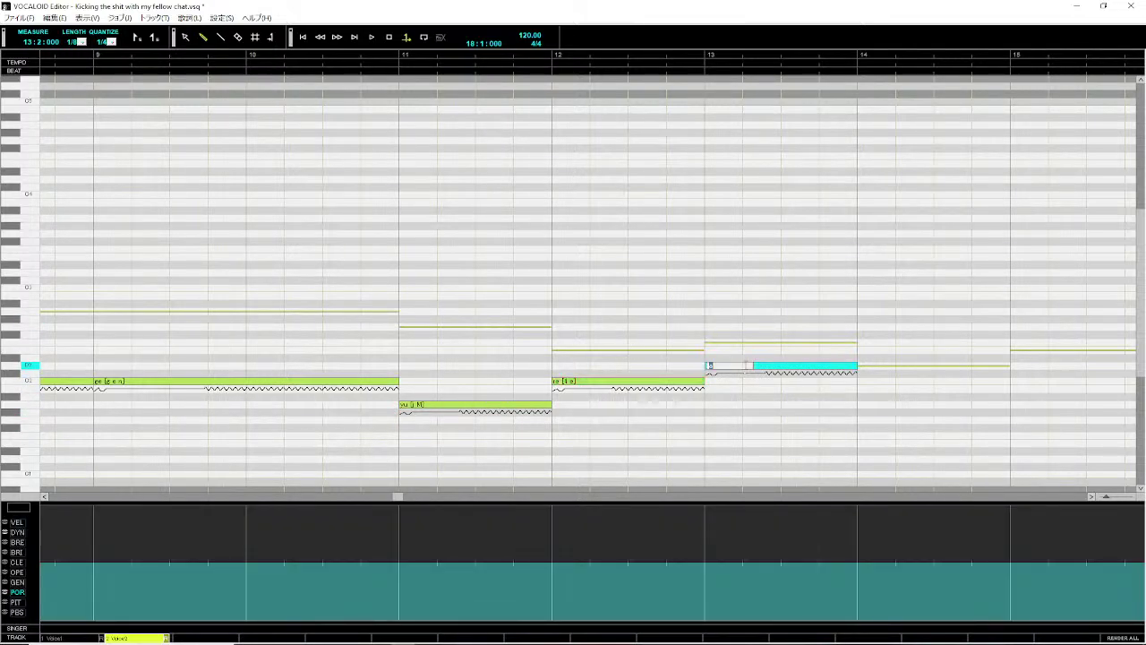
text(mi)
key(Return)
click(372, 56)
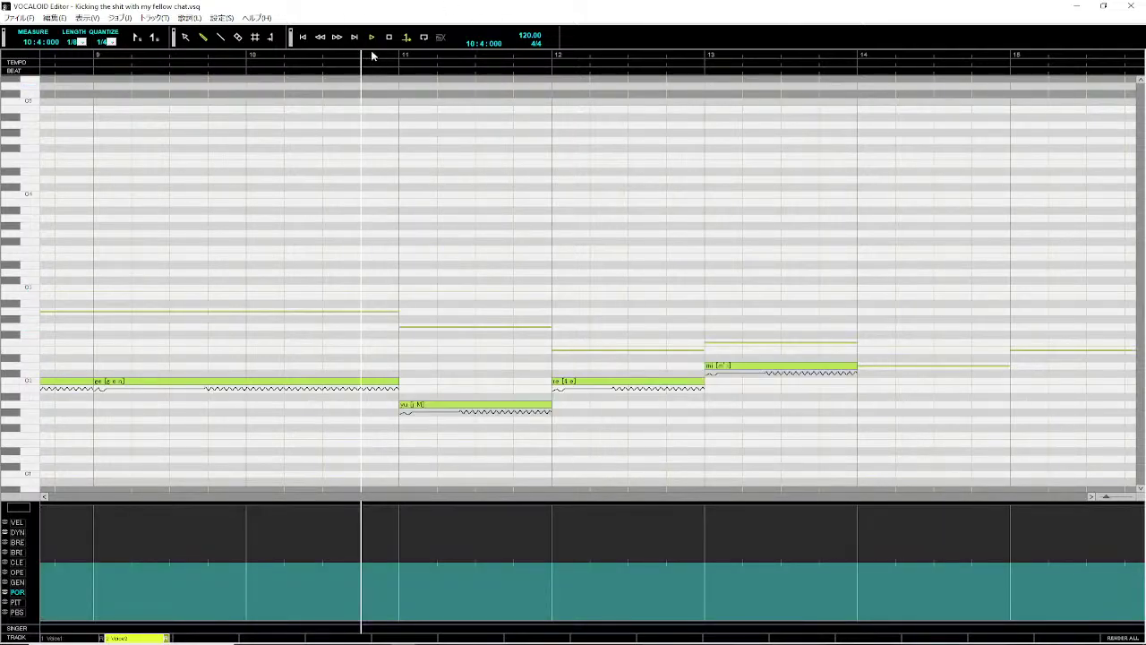
key(space)
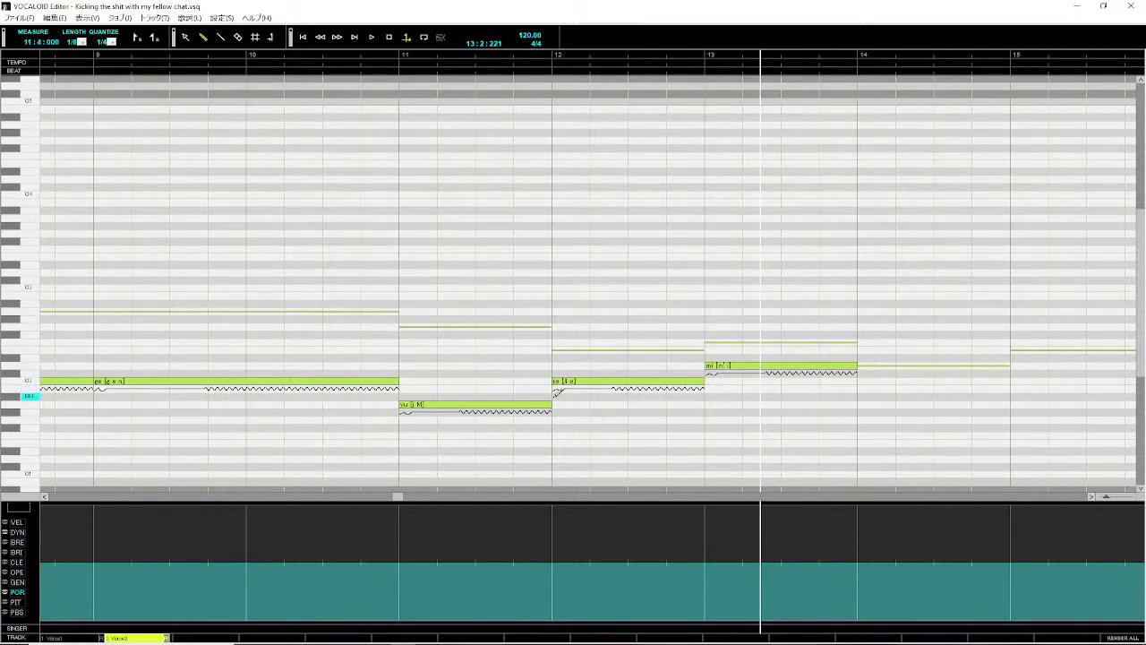
- Lower the Voice2 "re" note to B1 and the "mi" note to C2, and play the passage back
drag(626, 383, 626, 390)
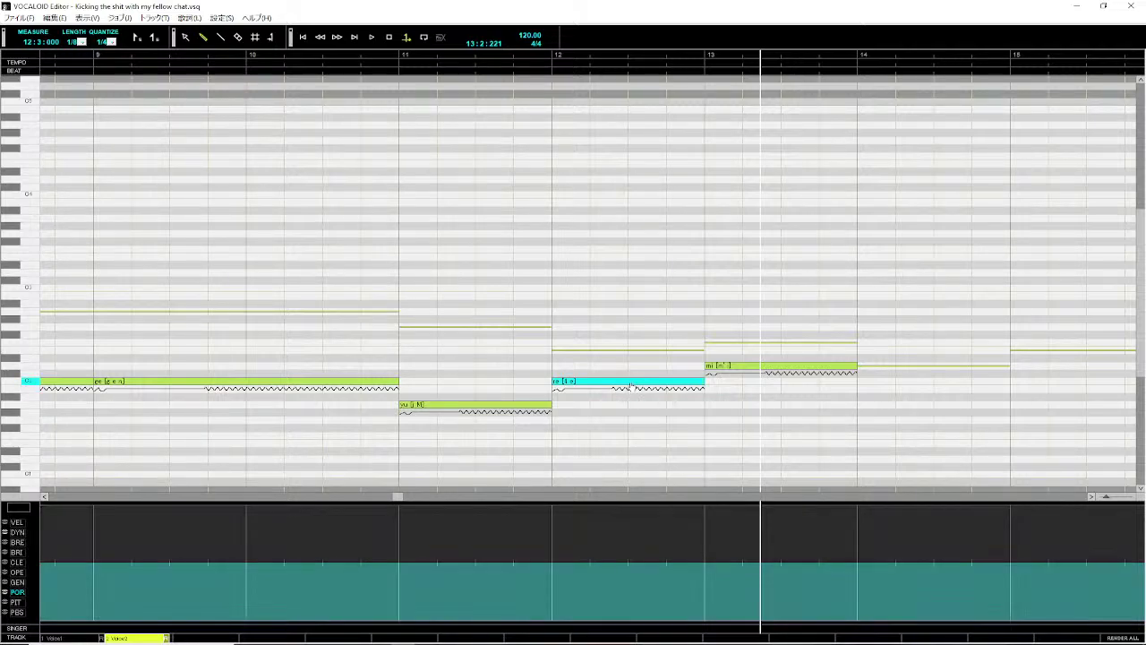
drag(722, 368, 722, 382)
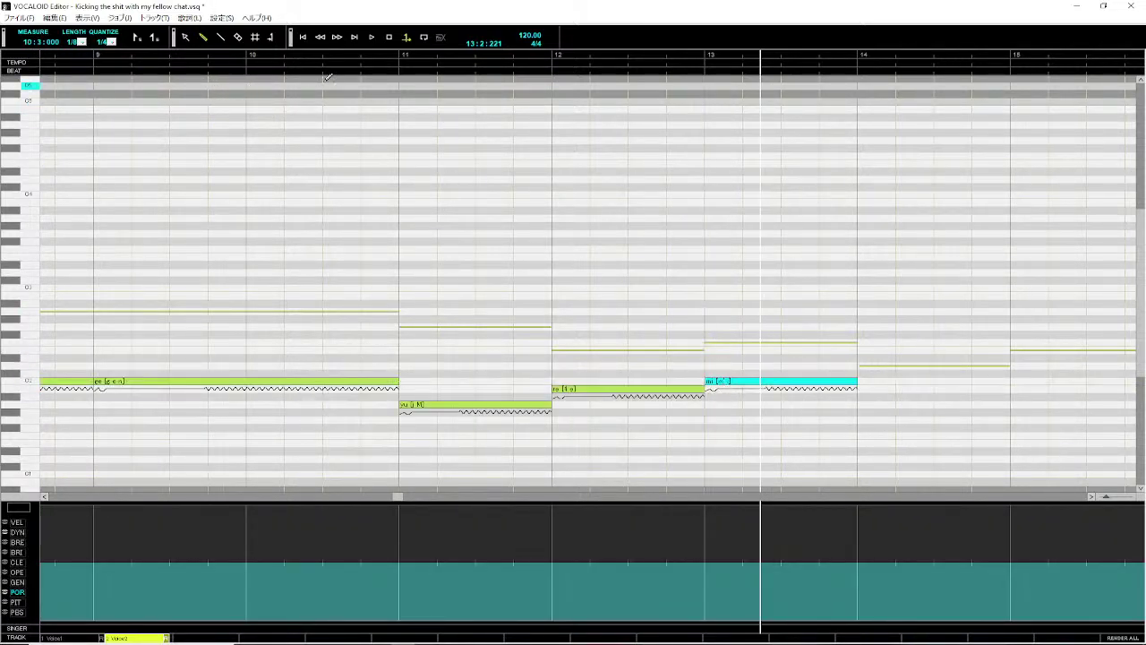
click(356, 57)
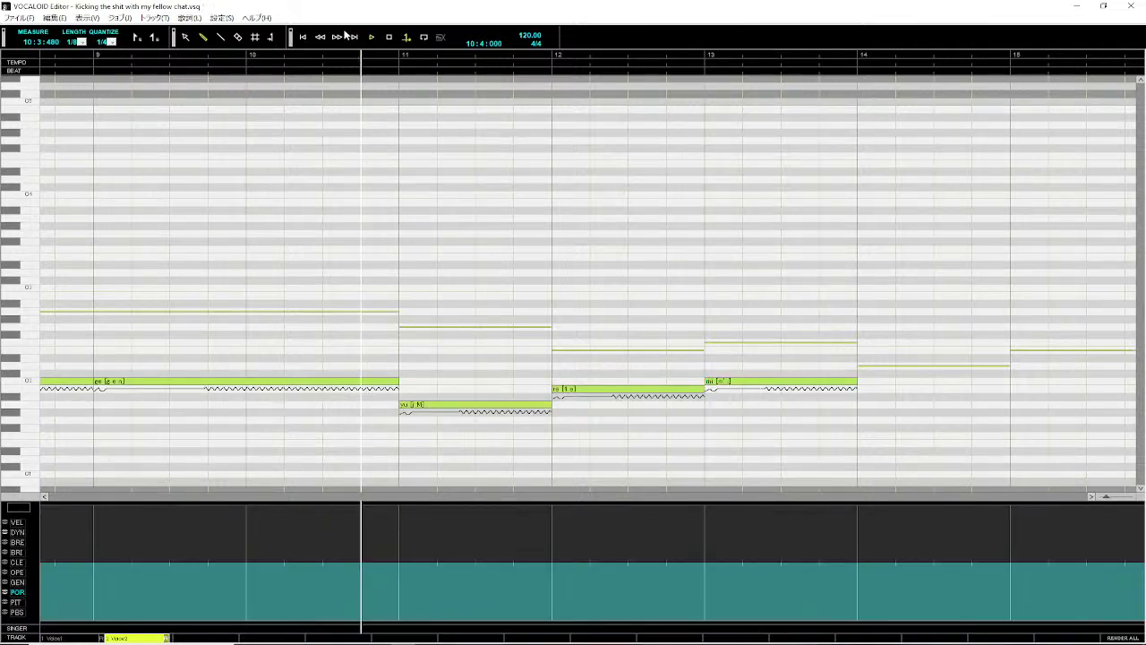
key(space)
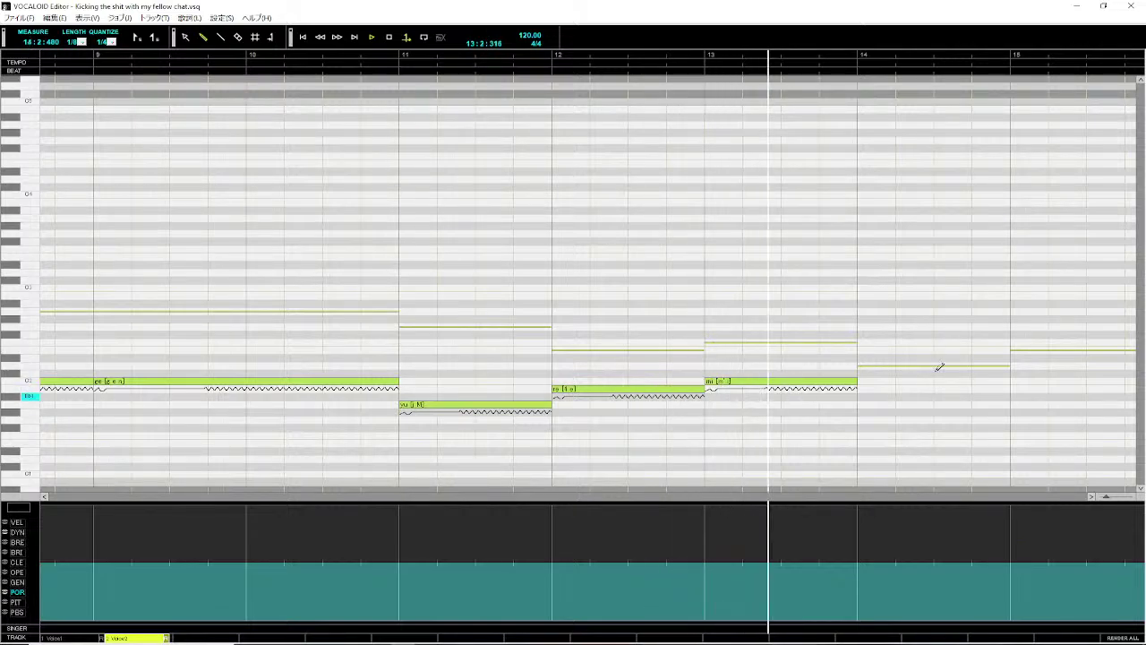
key(space)
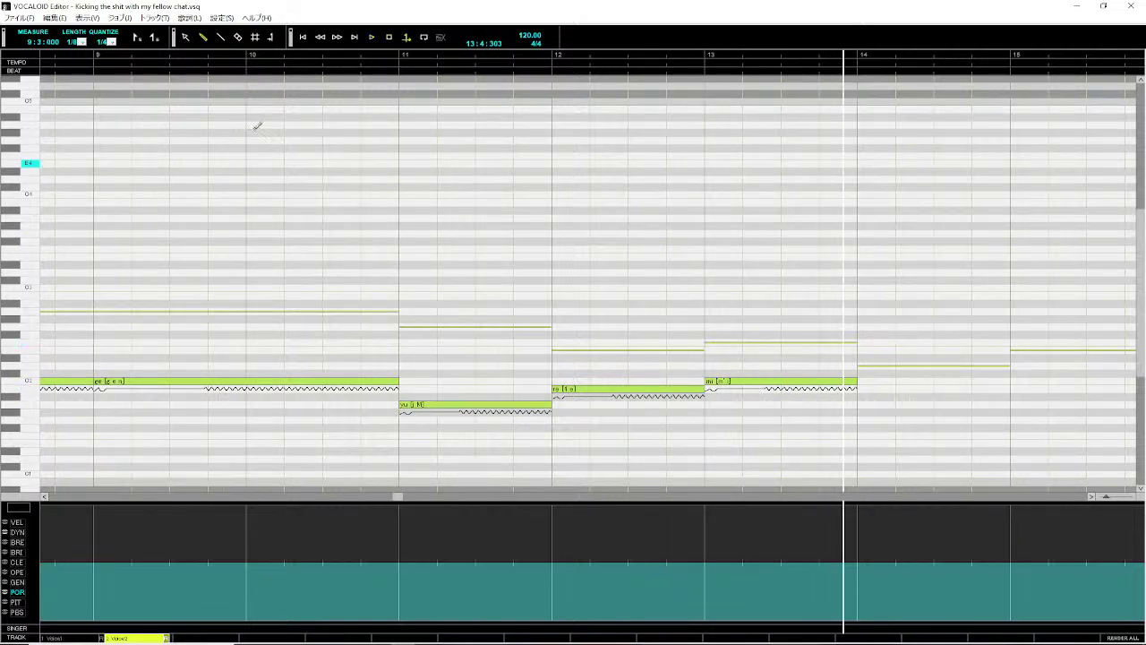
click(400, 57)
key(space)
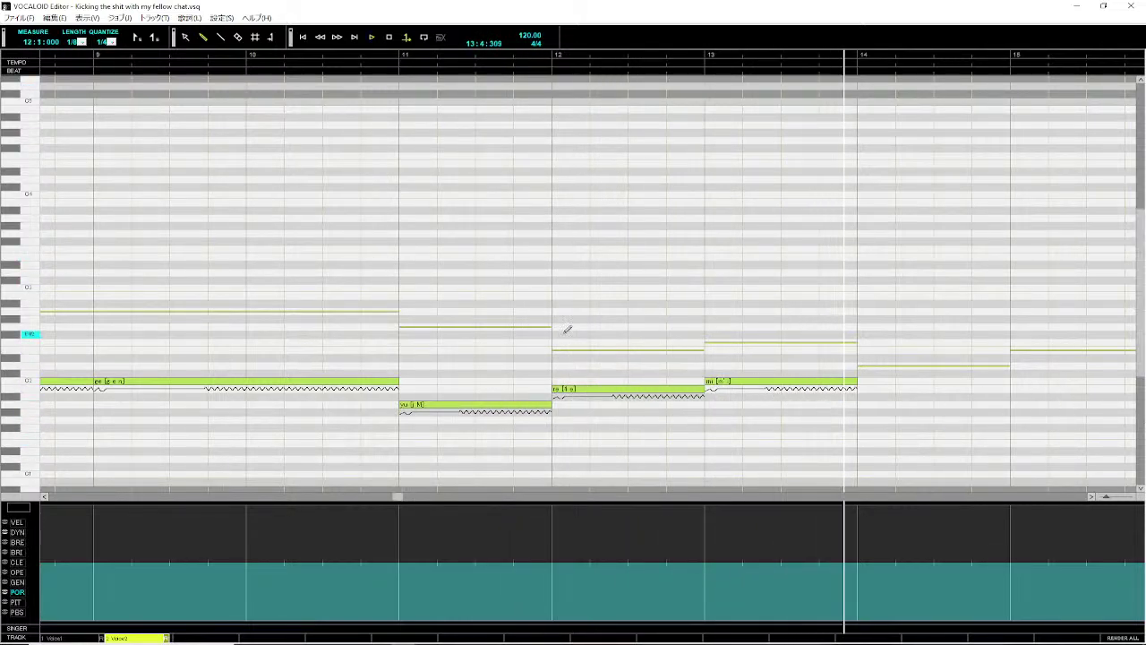
- Lower the Voice2 "re" note at measure 12 to G1 and play back from measure 11
click(626, 392)
drag(626, 393, 626, 421)
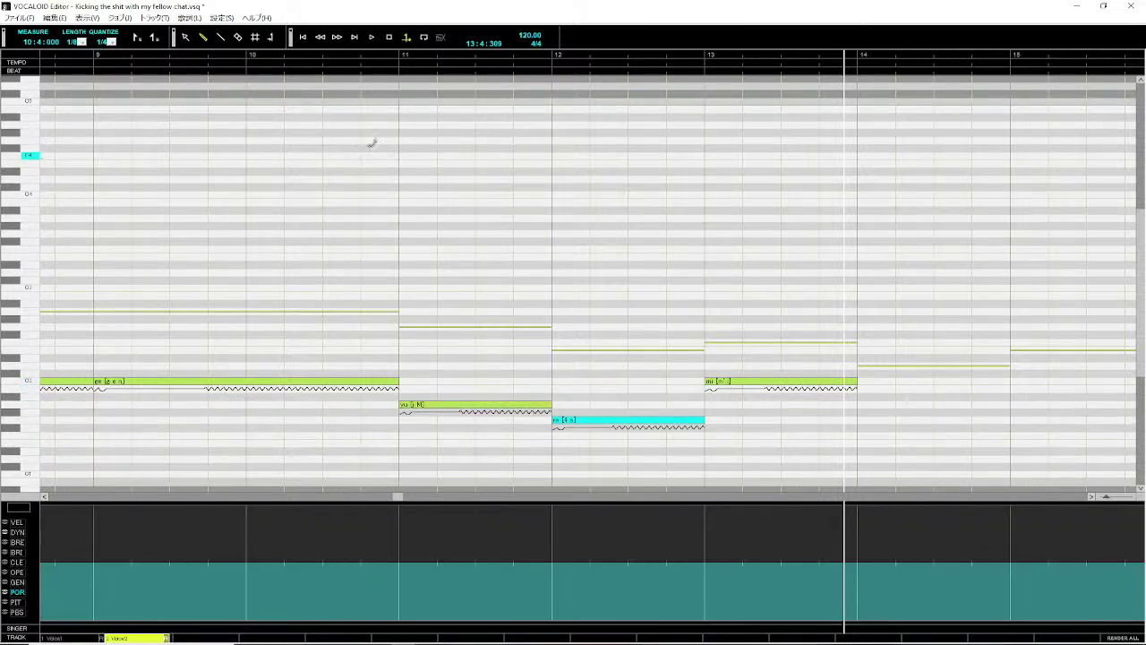
click(401, 56)
key(space)
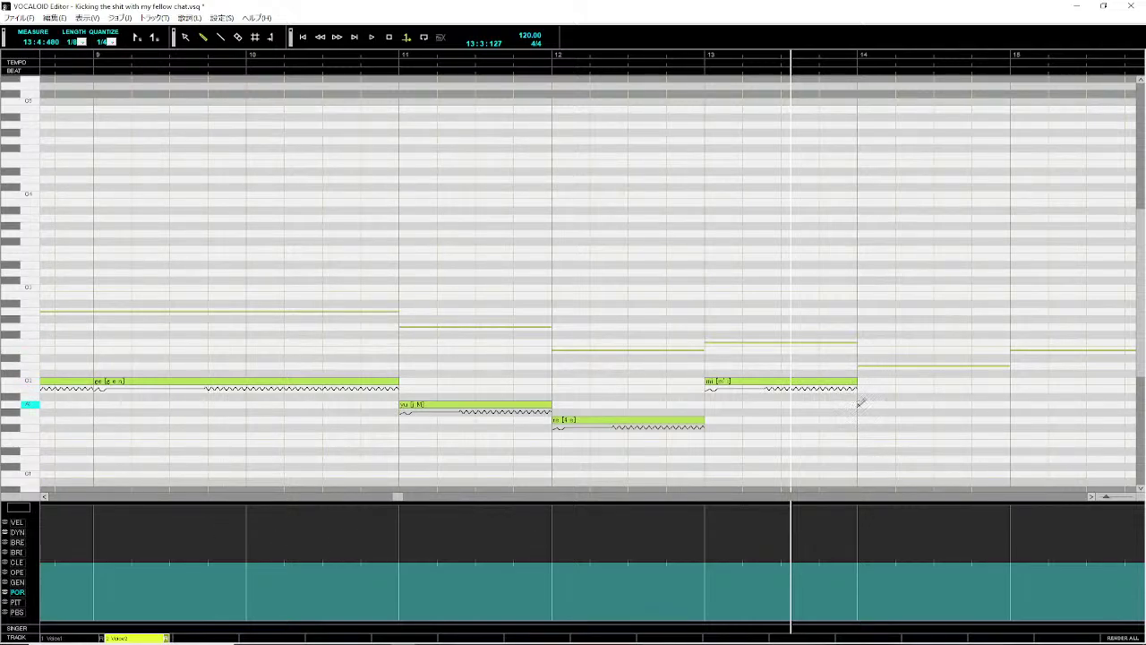
- Draw one-measure Voice2 notes at A1 in measure 14 and G1 in measure 15, and play back from measure 11
drag(858, 403, 1017, 403)
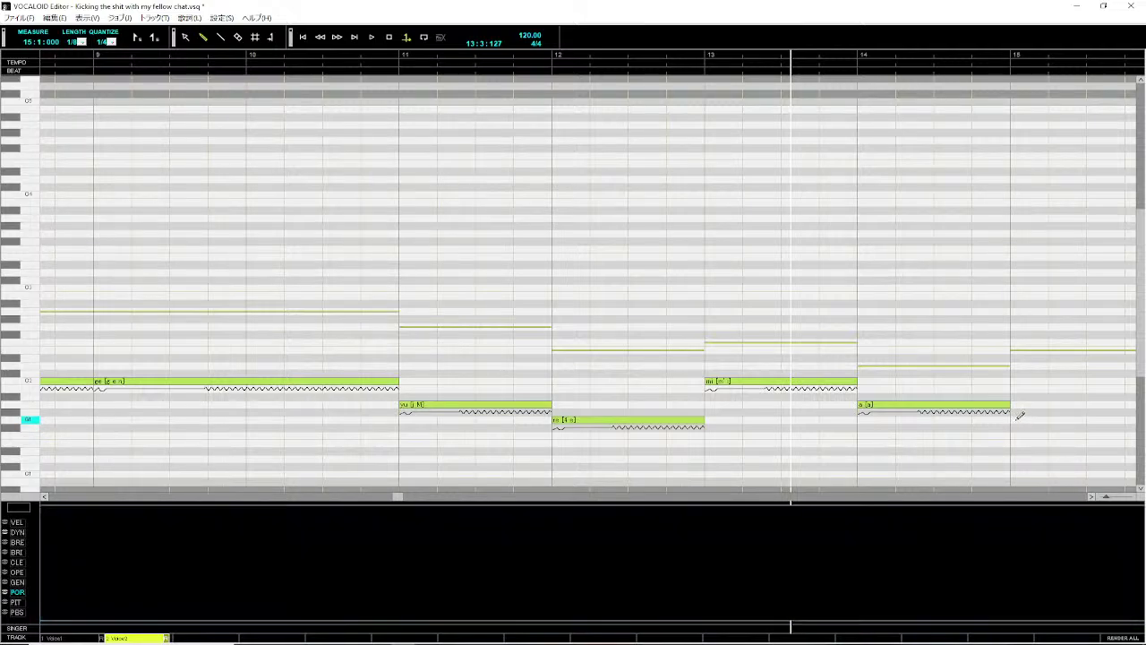
mouse_move(1019, 414)
mouse_down()
mouse_move(1110, 418)
mouse_move(1057, 418)
mouse_up()
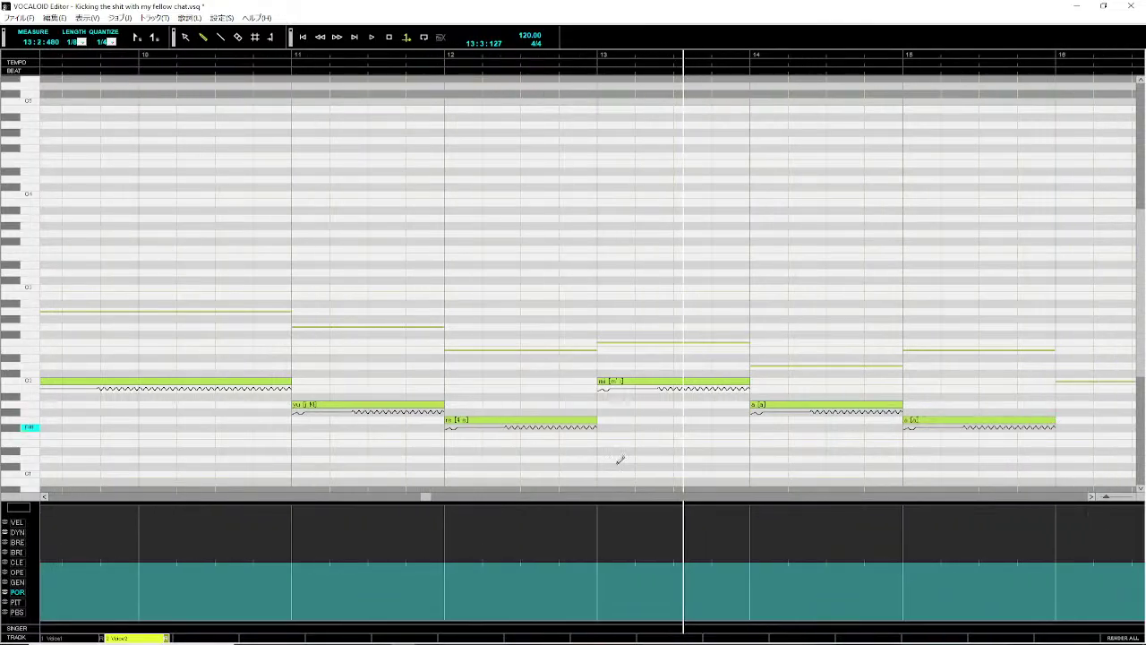
drag(425, 500, 506, 503)
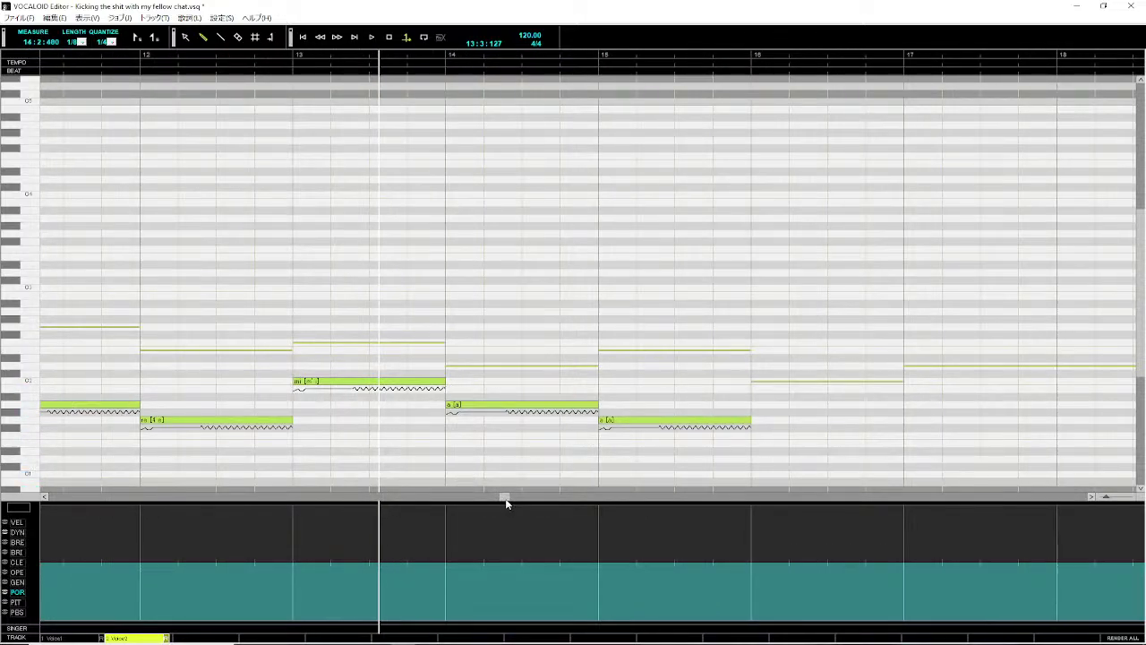
drag(504, 500, 398, 501)
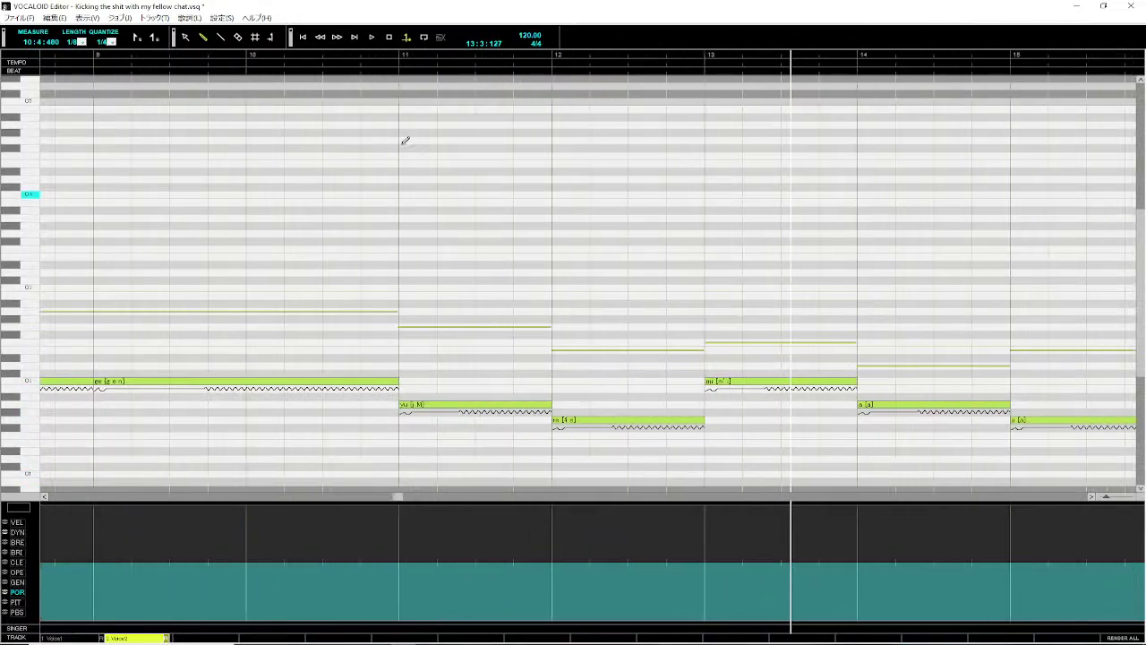
click(400, 55)
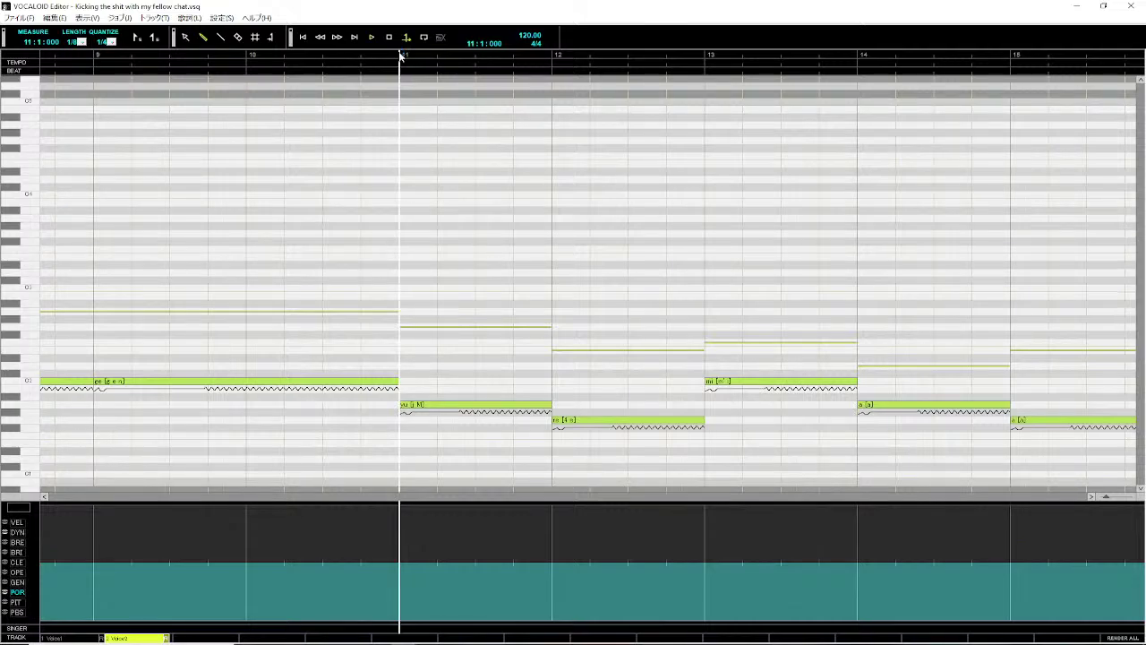
key(space)
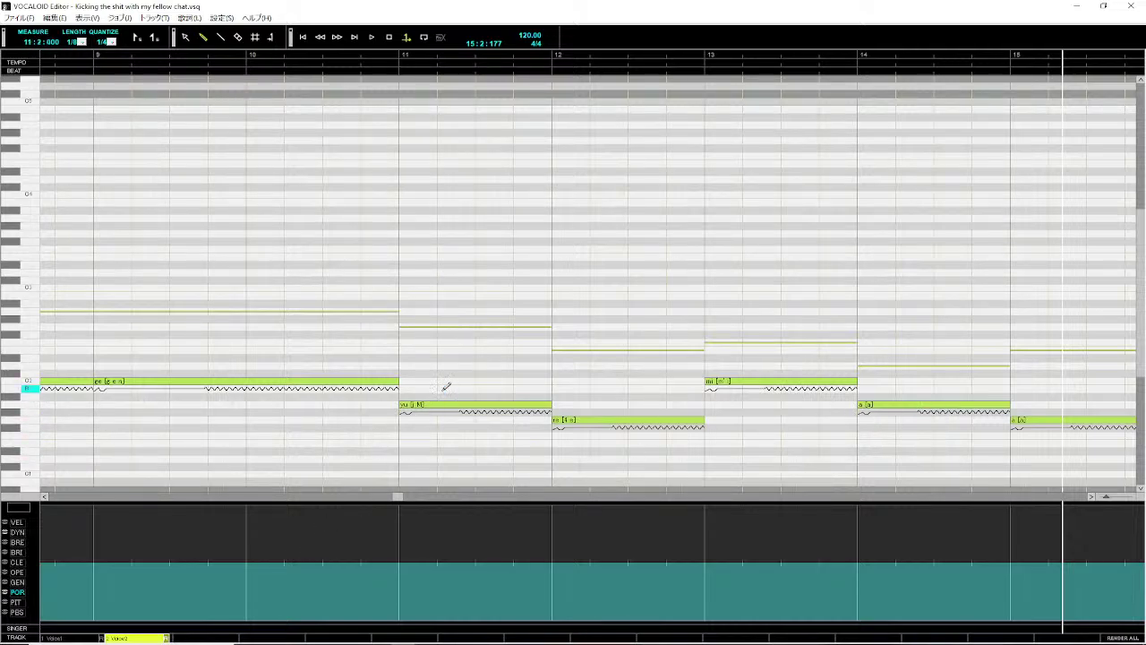
drag(397, 498, 405, 500)
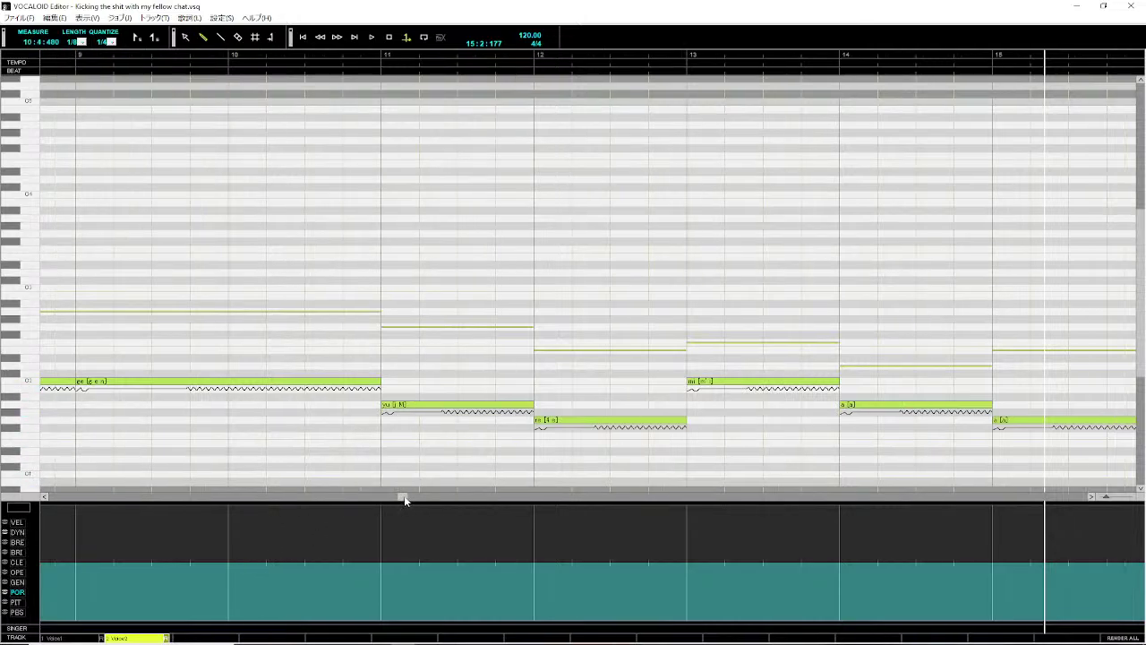
click(573, 420)
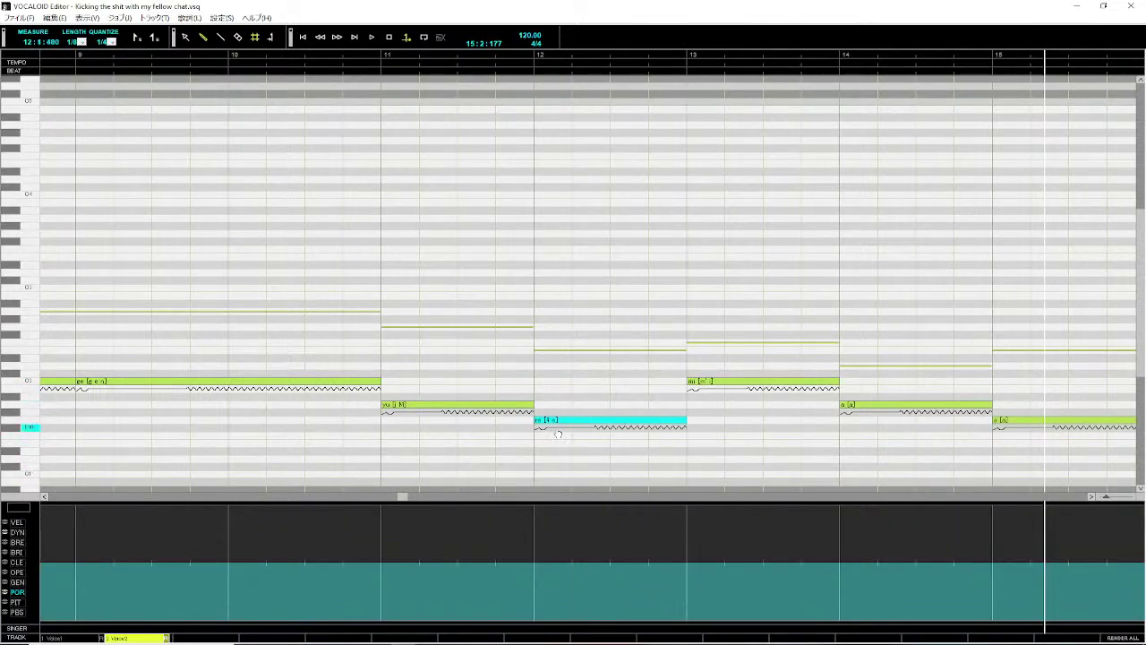
key(Delete)
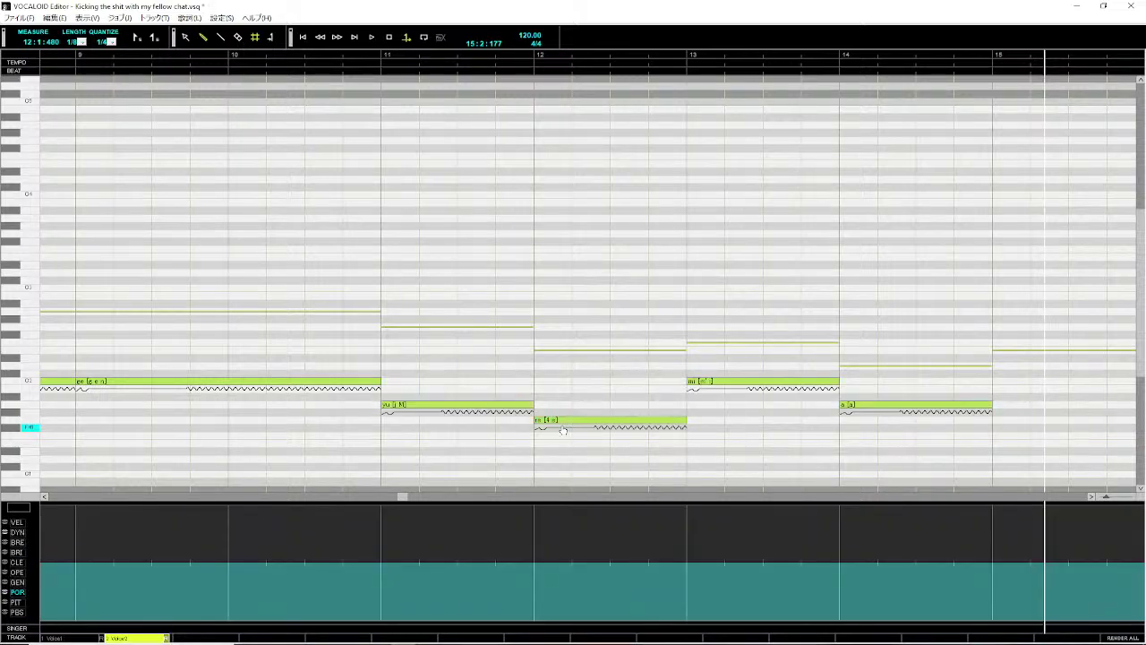
key(ctrl+z)
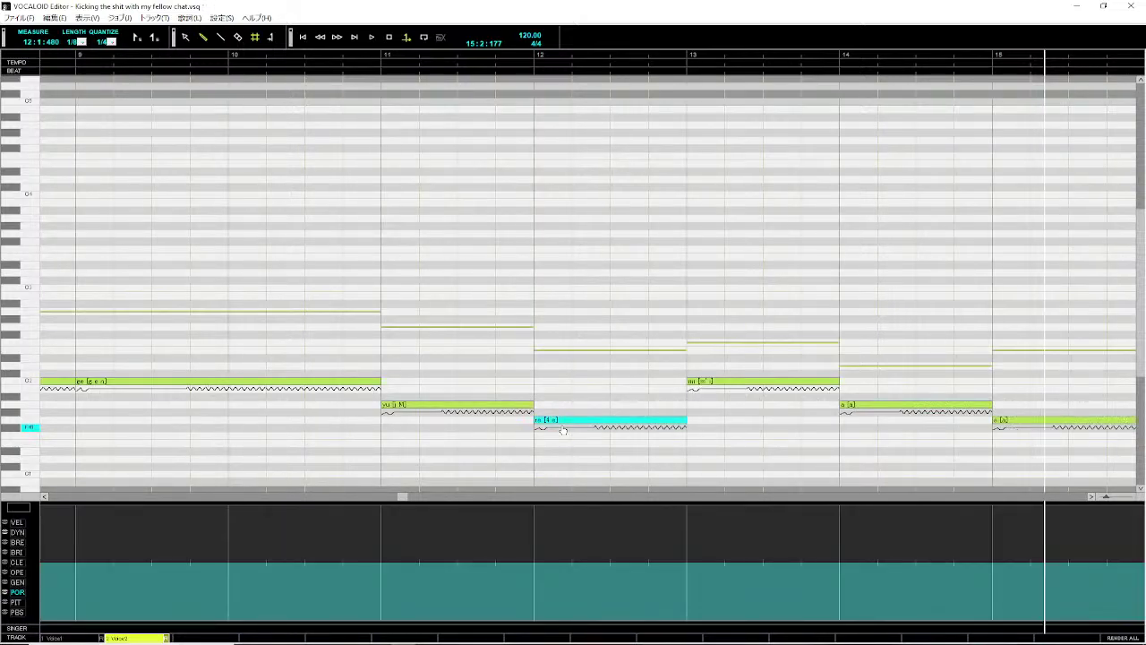
key(Delete)
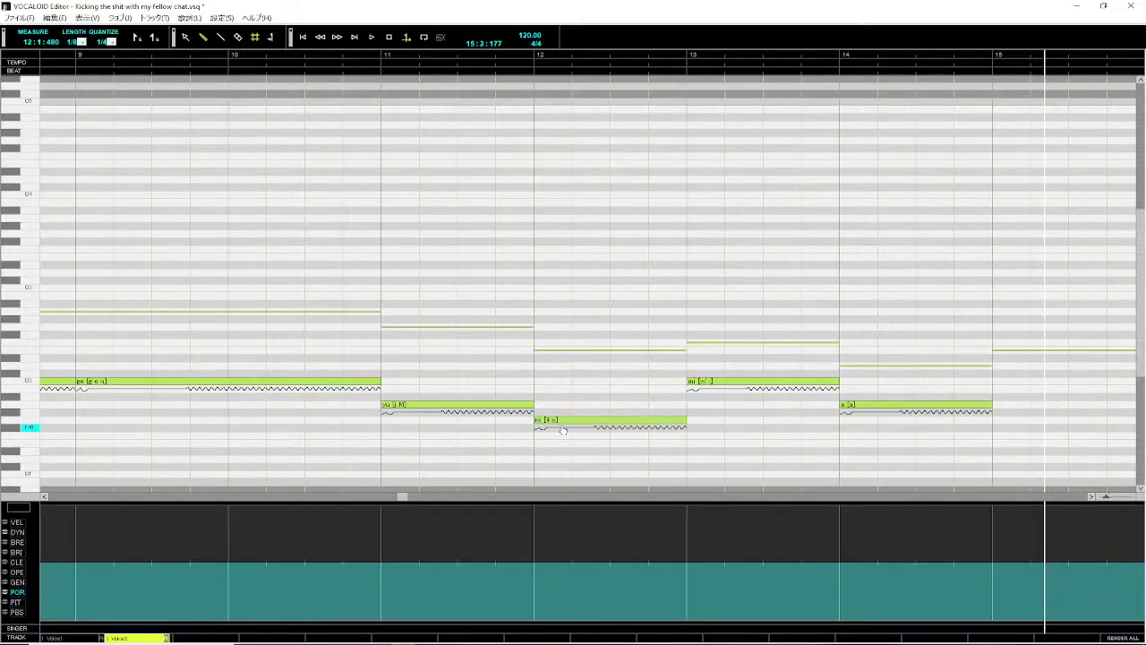
key(ctrl+z)
key(Delete)
key(ctrl+z)
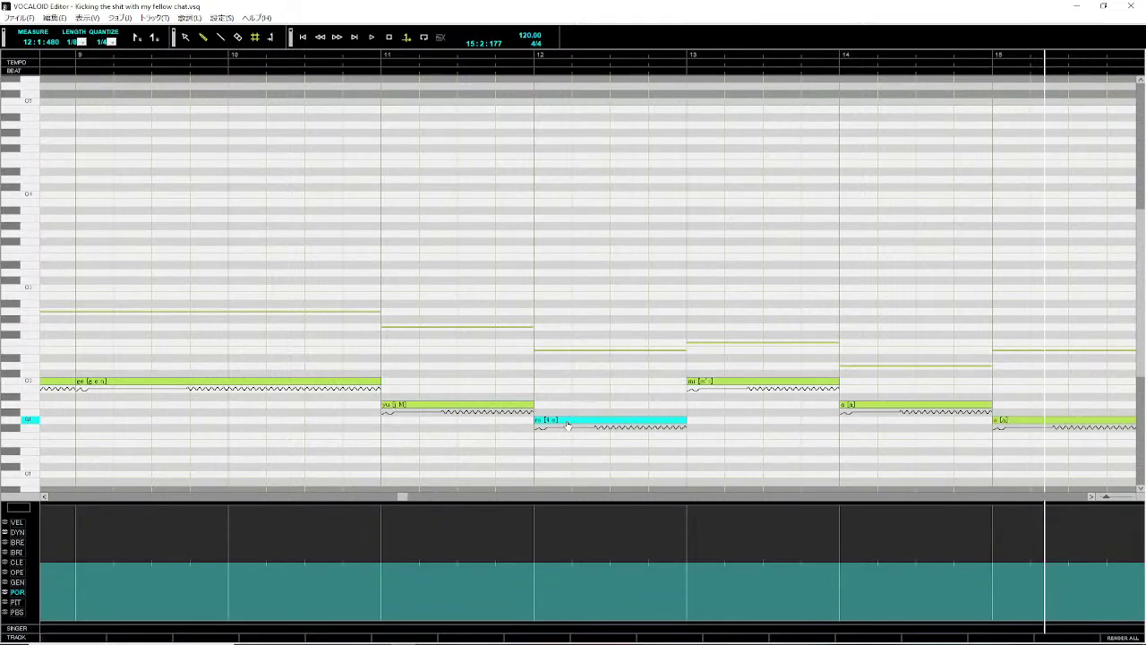
- Extend the phonetics of the Voice2 "re" note in measure 12 to match the Voice1 note in the same measure
right_click(567, 422)
click(708, 637)
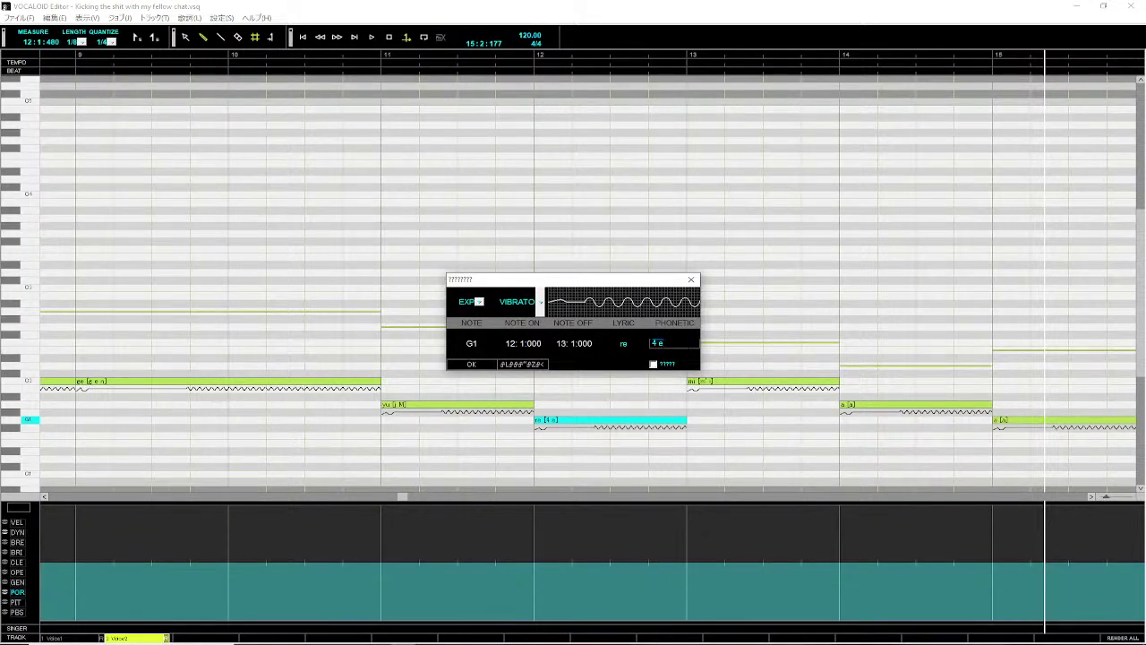
key(Return)
click(470, 366)
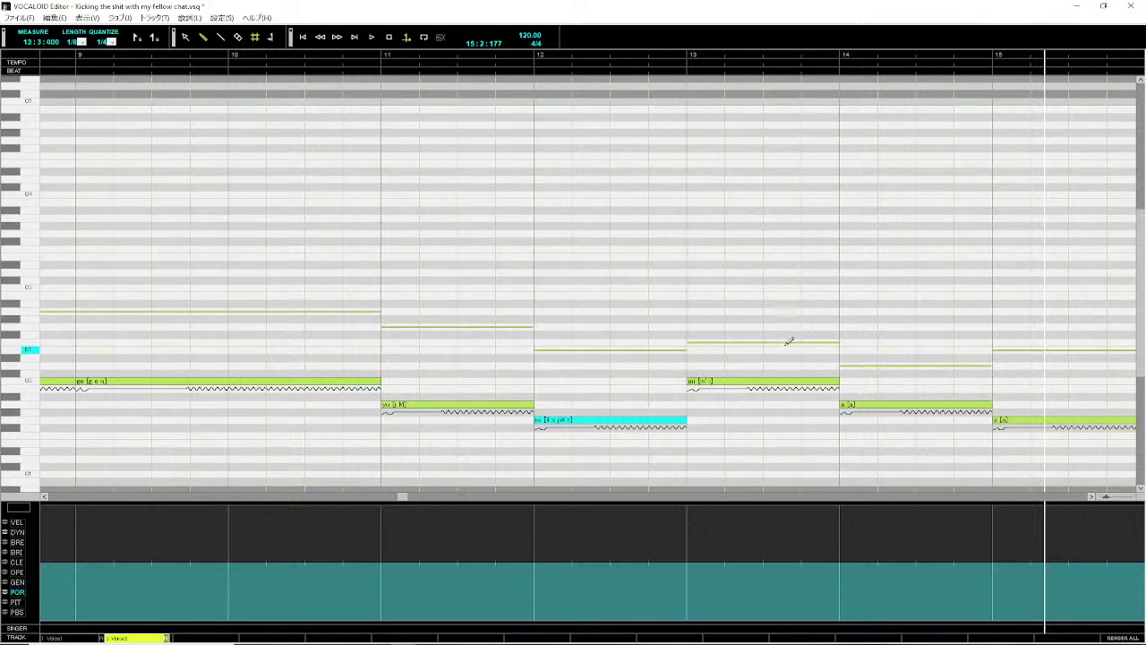
- Set the lyric of the Voice2 note in measure 14 to "hi" and its phonetics to "C i a"
right_click(858, 407)
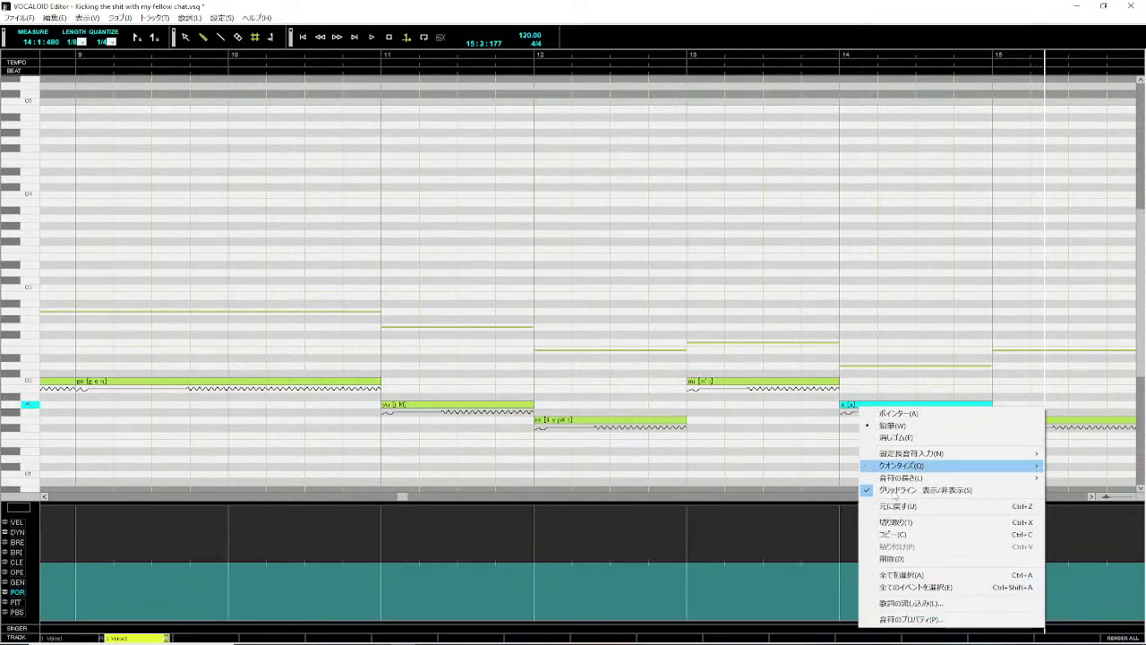
click(910, 618)
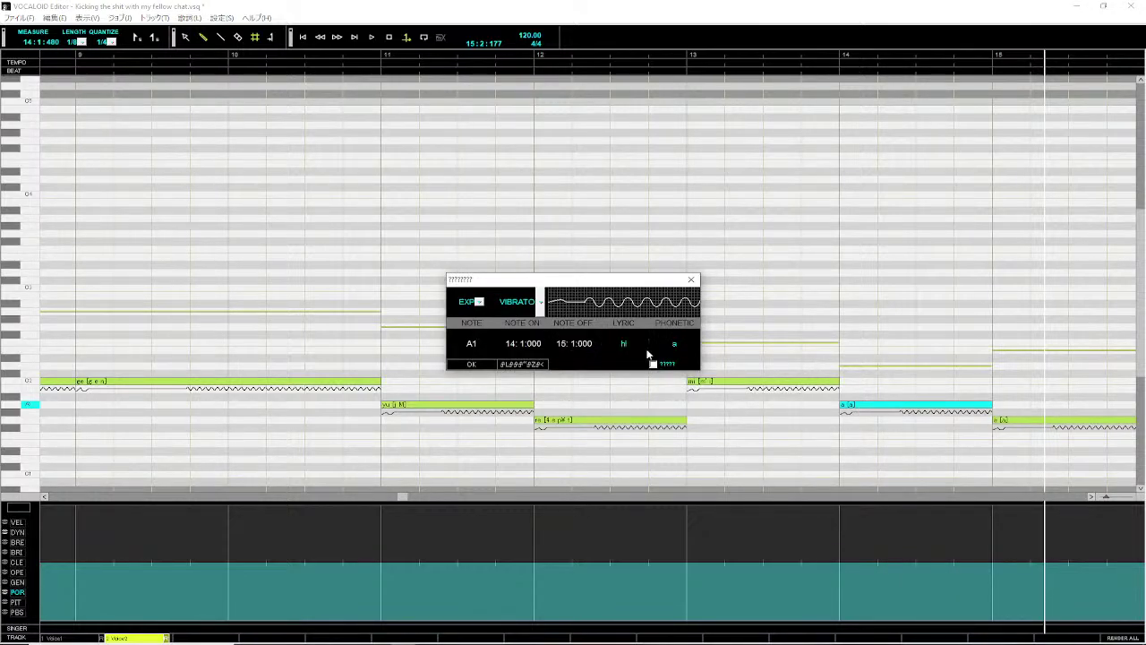
click(461, 364)
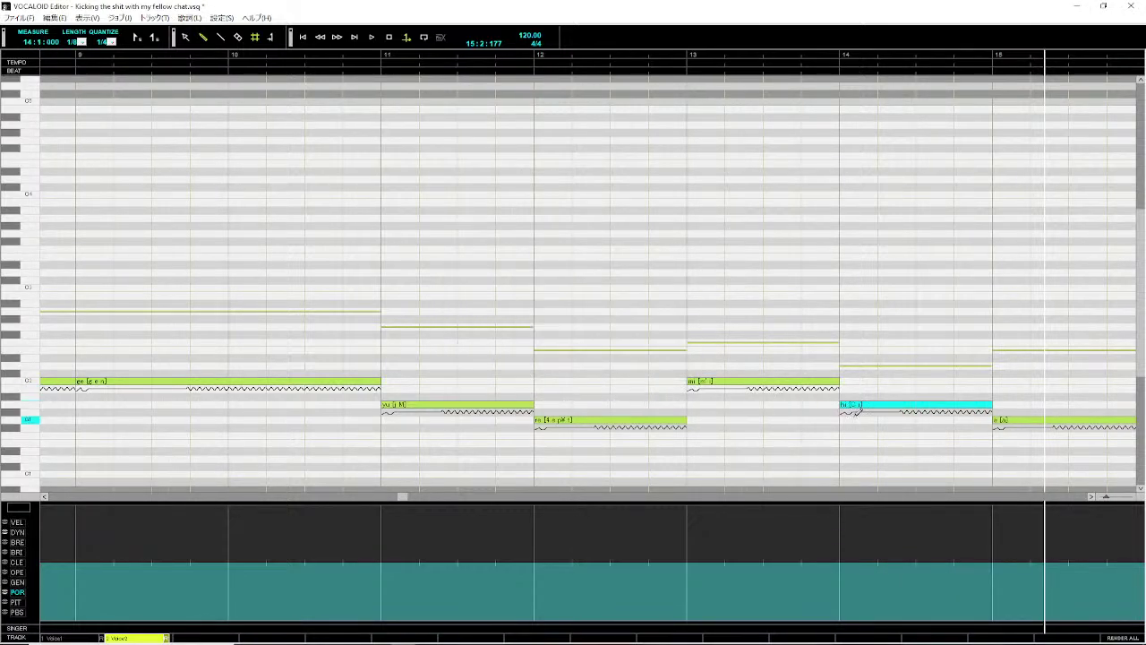
right_click(867, 408)
click(923, 617)
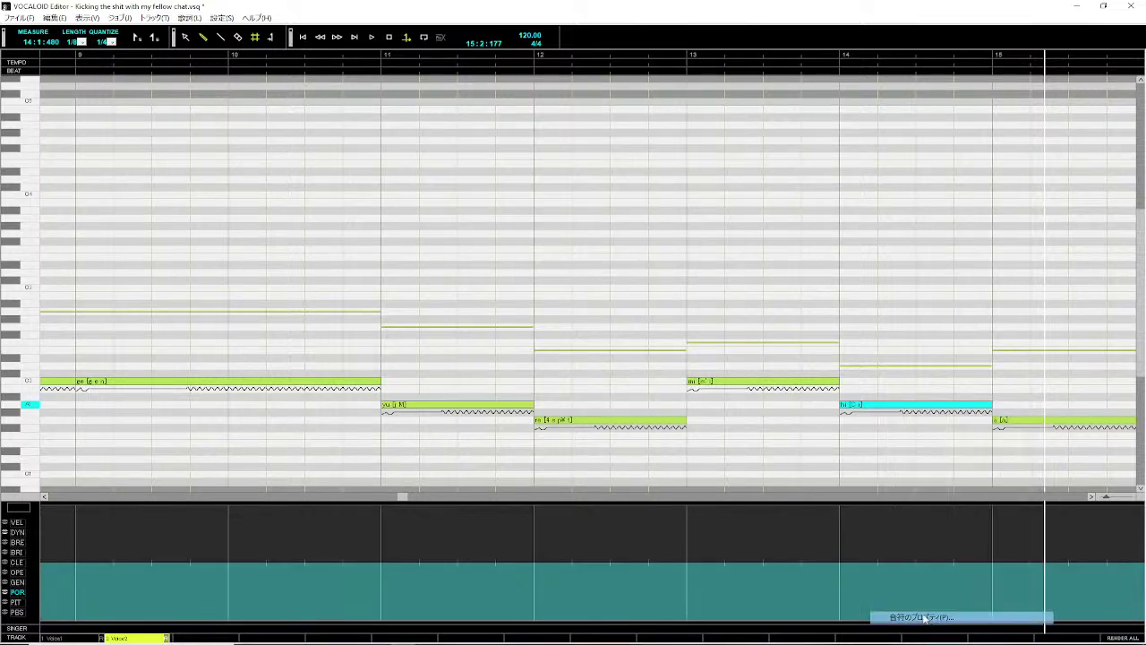
click(690, 350)
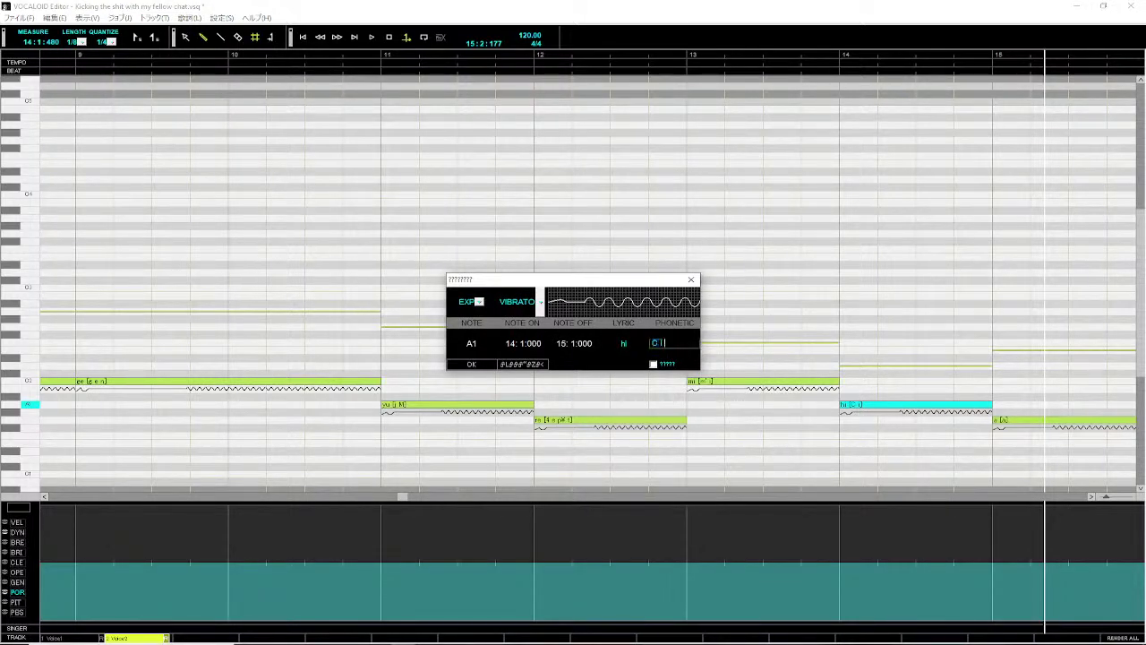
text(a)
key(Return)
click(492, 366)
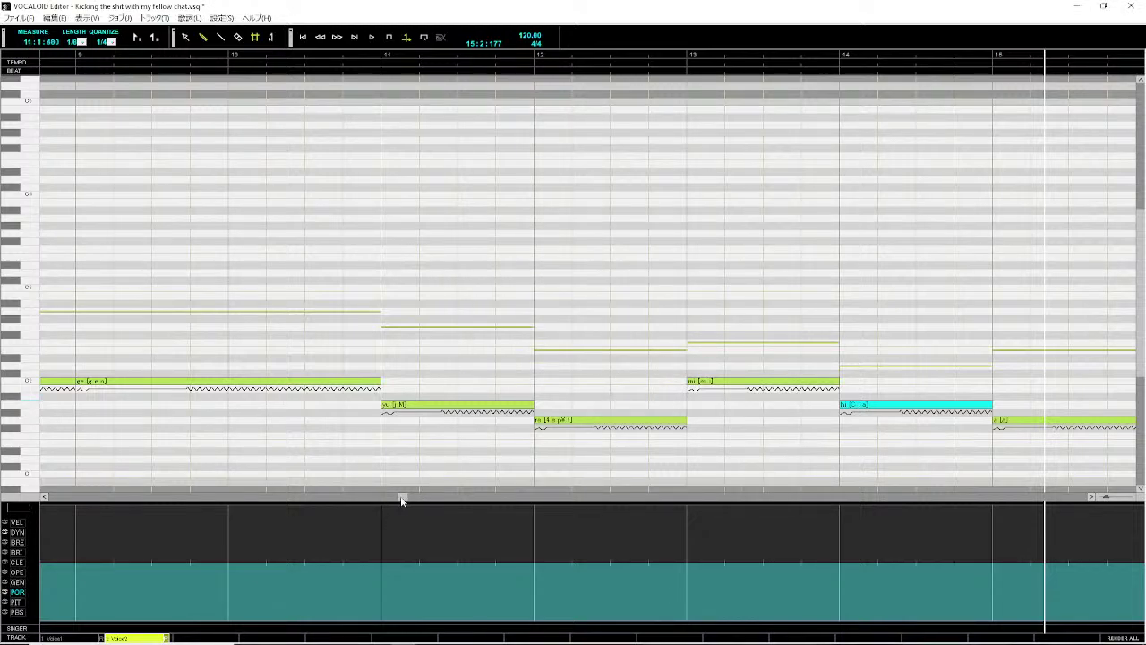
- Play back from measure 14 and edit the phonetics of the Voice2 note in measure 15
drag(402, 499, 537, 520)
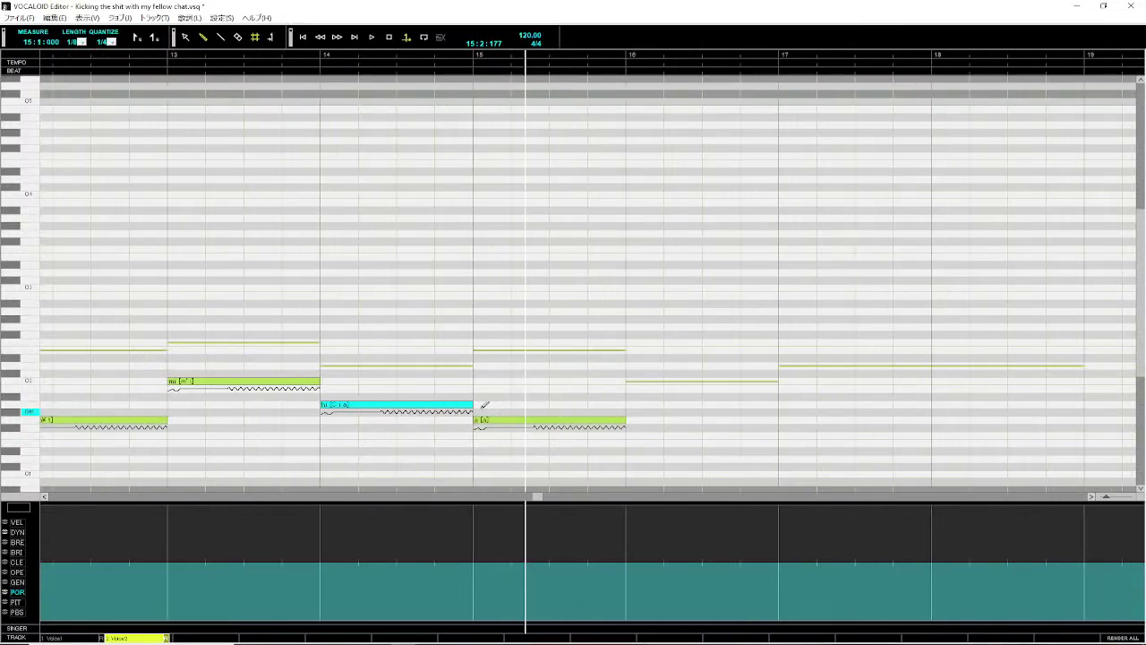
click(484, 420)
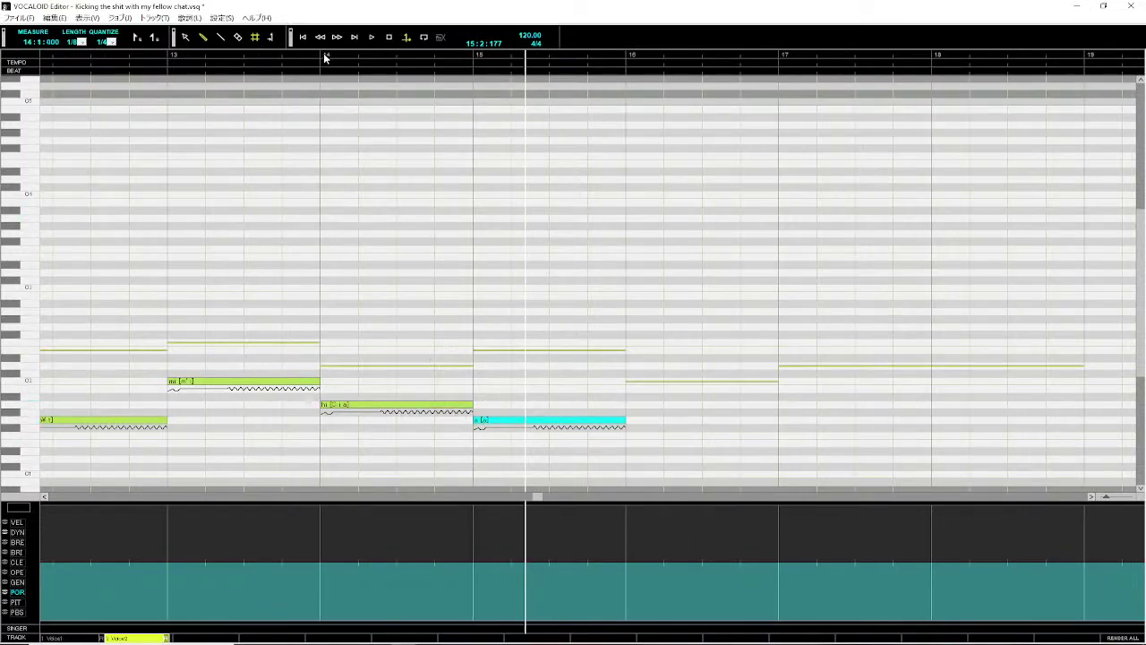
click(325, 57)
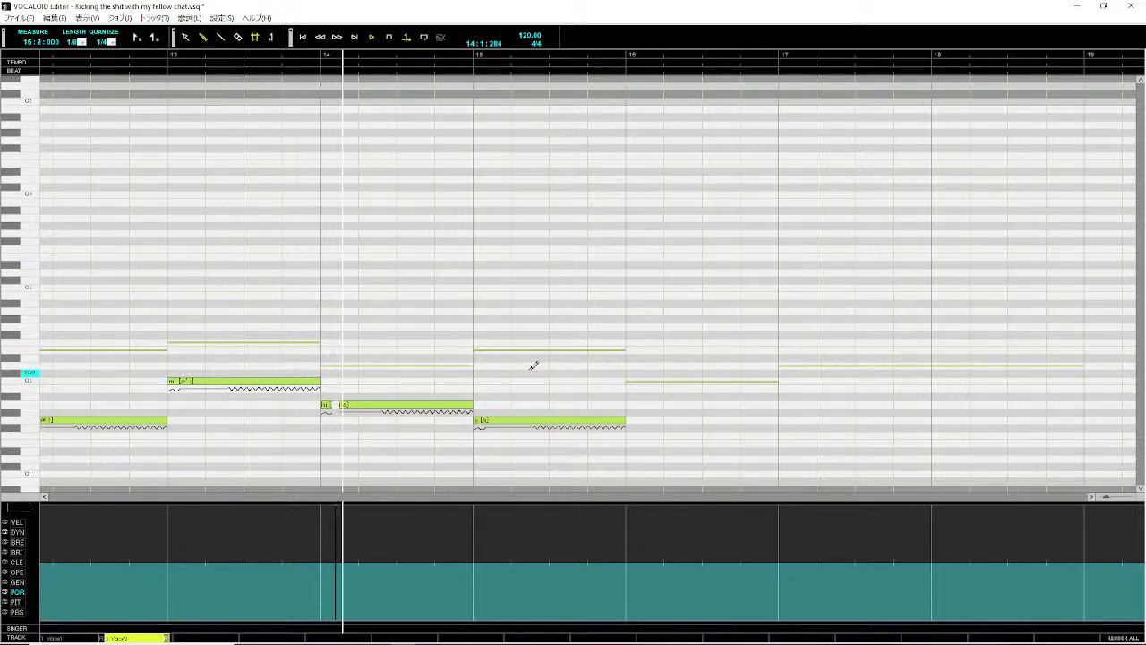
right_click(493, 419)
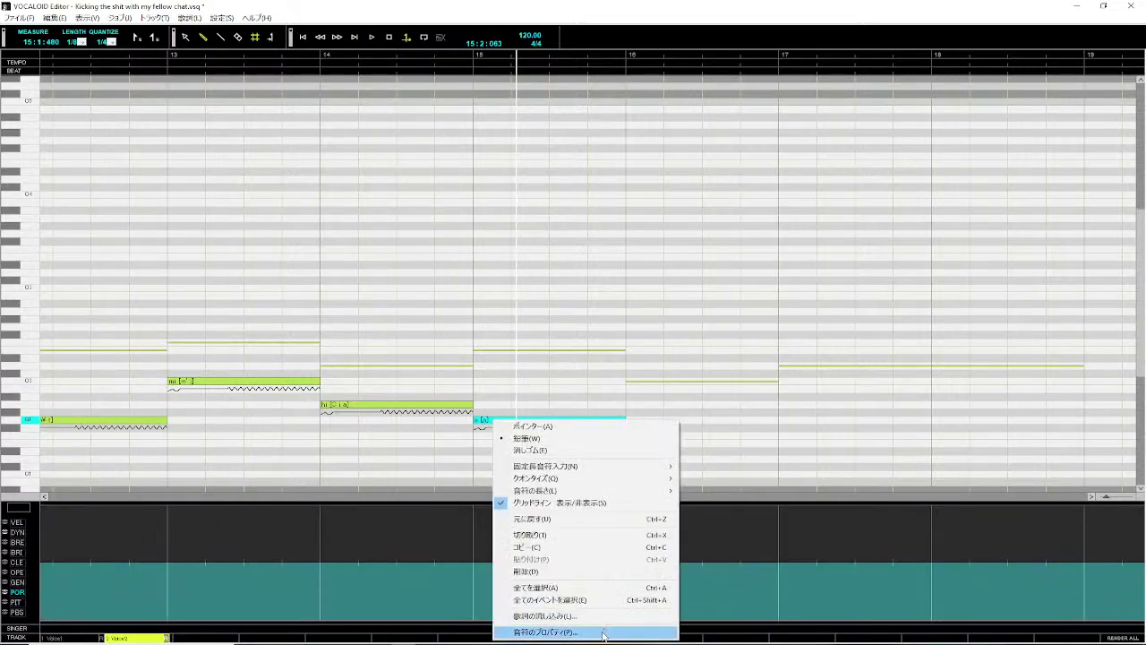
click(652, 631)
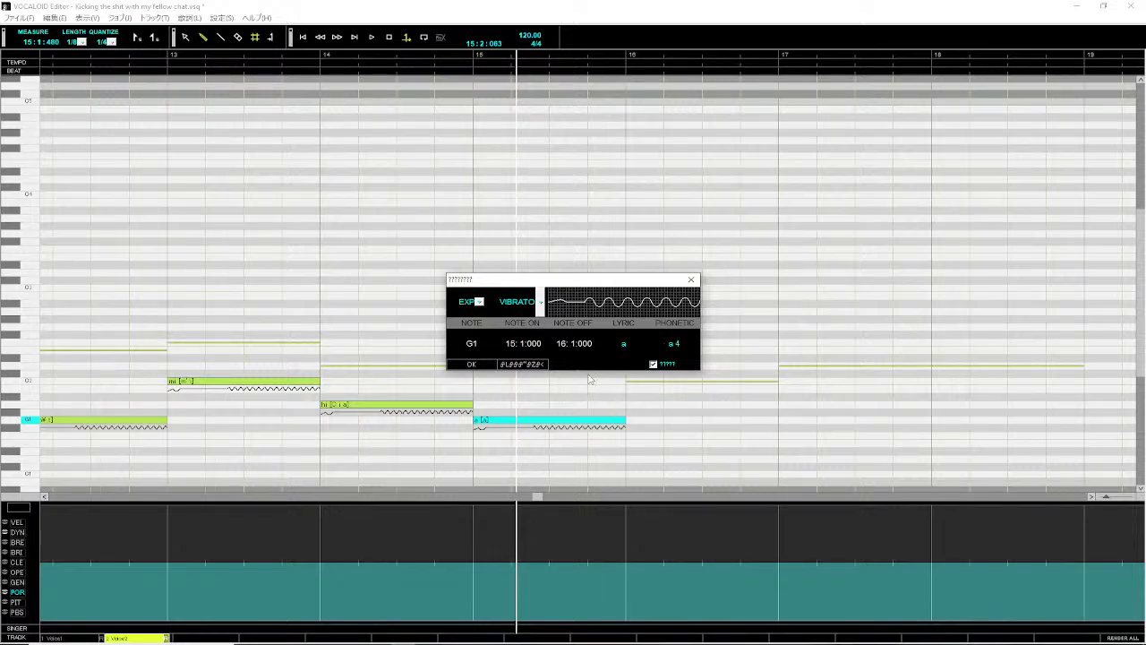
click(651, 344)
click(472, 364)
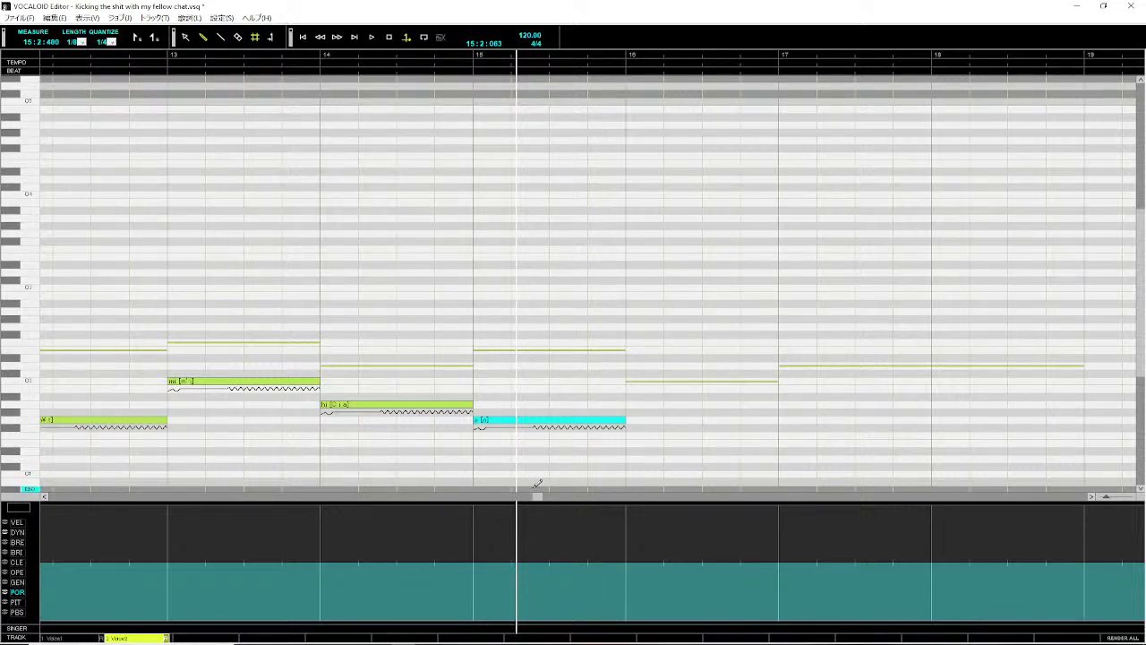
- Audition the C2 pitch, draw a one-measure Voice2 note in measure 16 and raise it to G2
drag(525, 498, 417, 495)
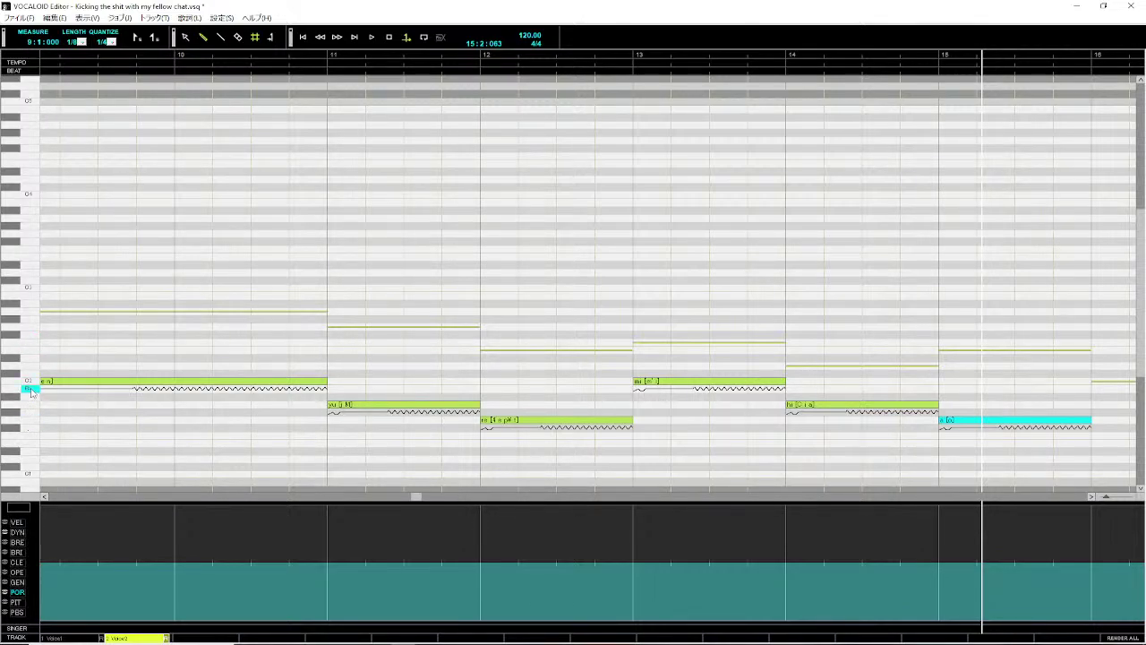
click(26, 381)
drag(417, 497, 562, 503)
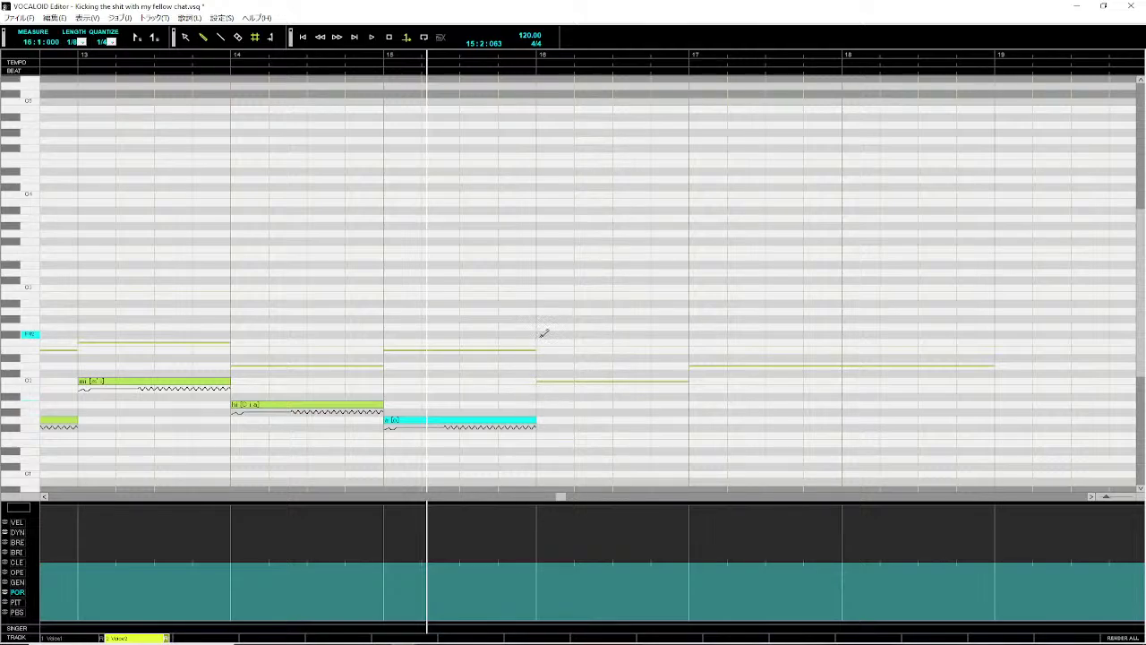
drag(545, 343, 702, 360)
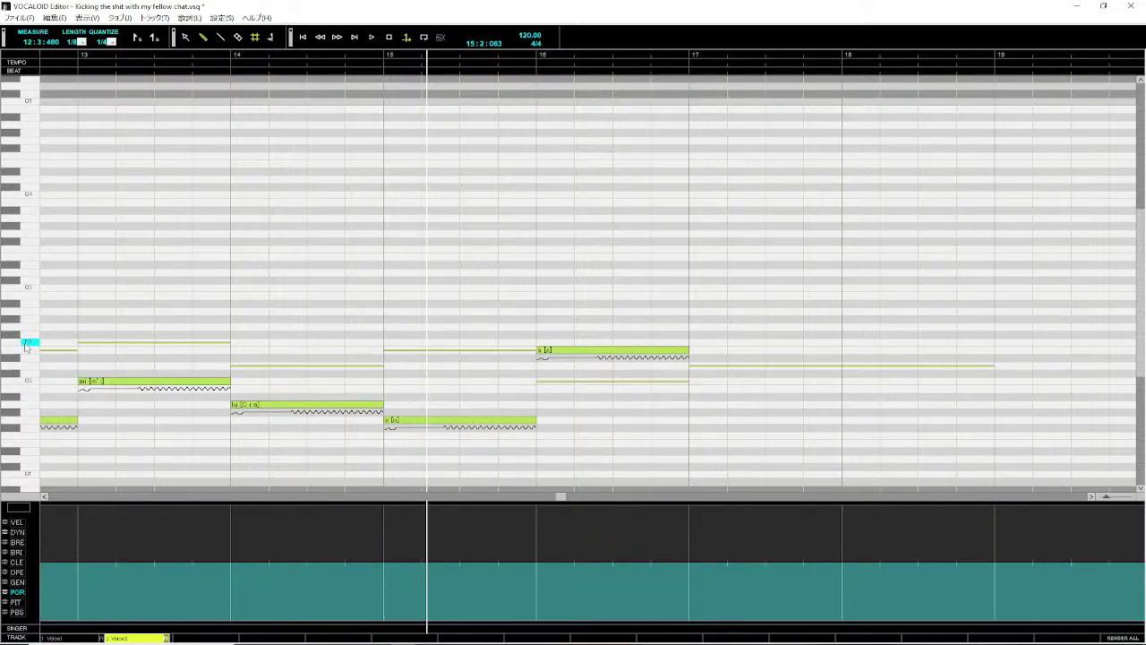
click(574, 355)
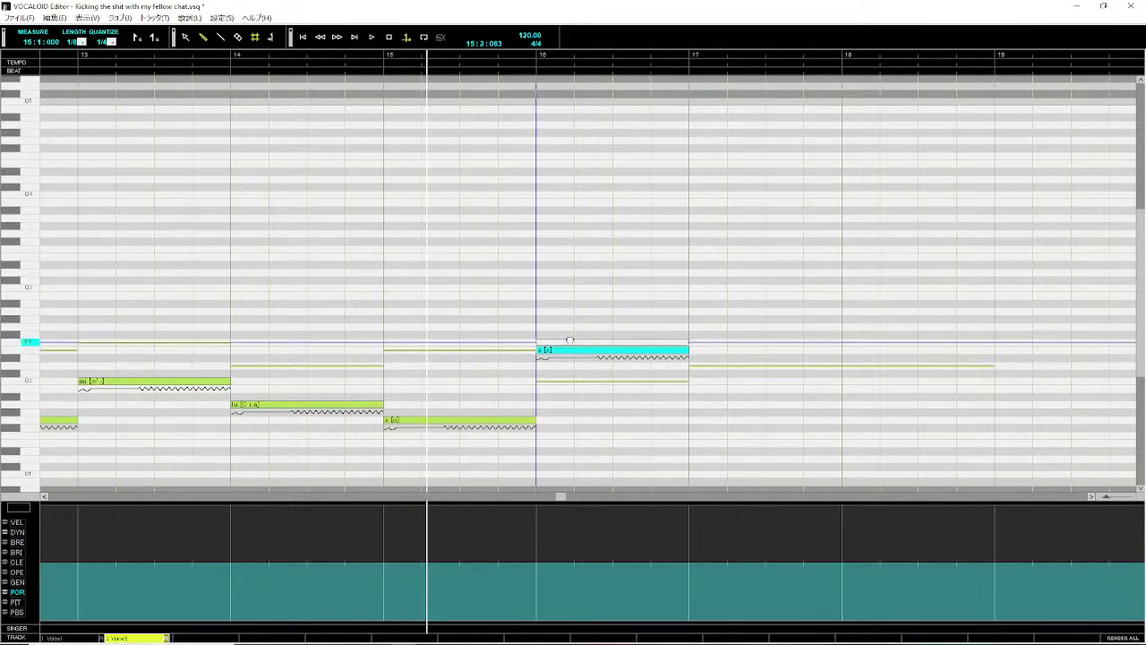
drag(570, 325, 570, 326)
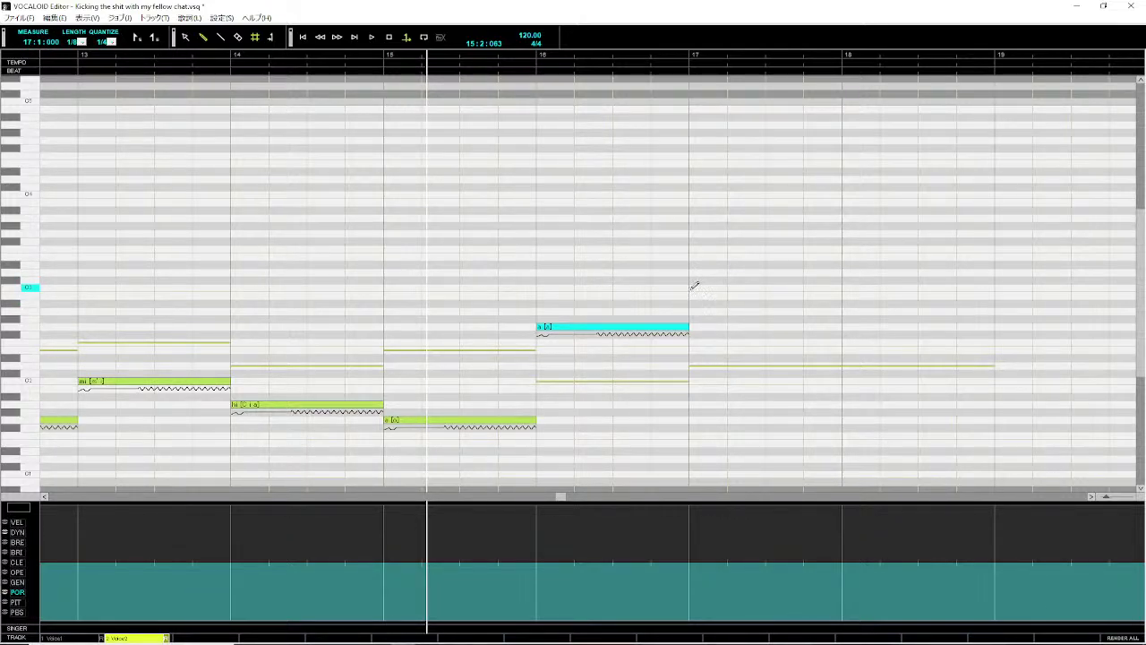
- Draw a Voice2 note at C3 spanning measures 17 and 18, and play the song from just before measure 1
drag(694, 287, 846, 296)
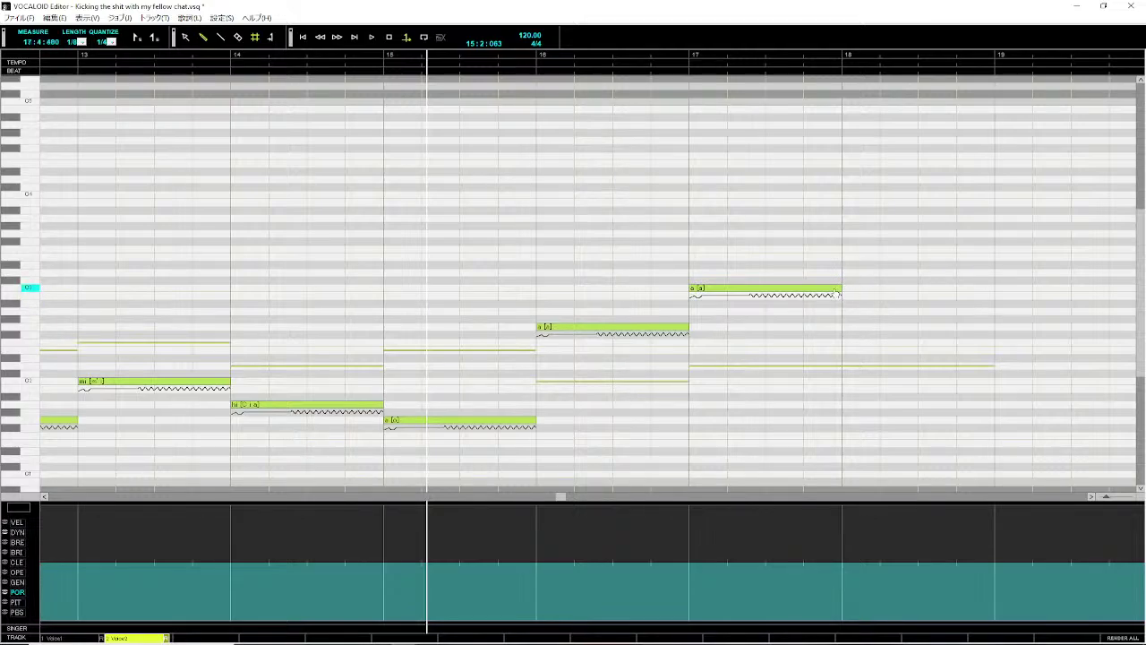
drag(841, 288, 995, 308)
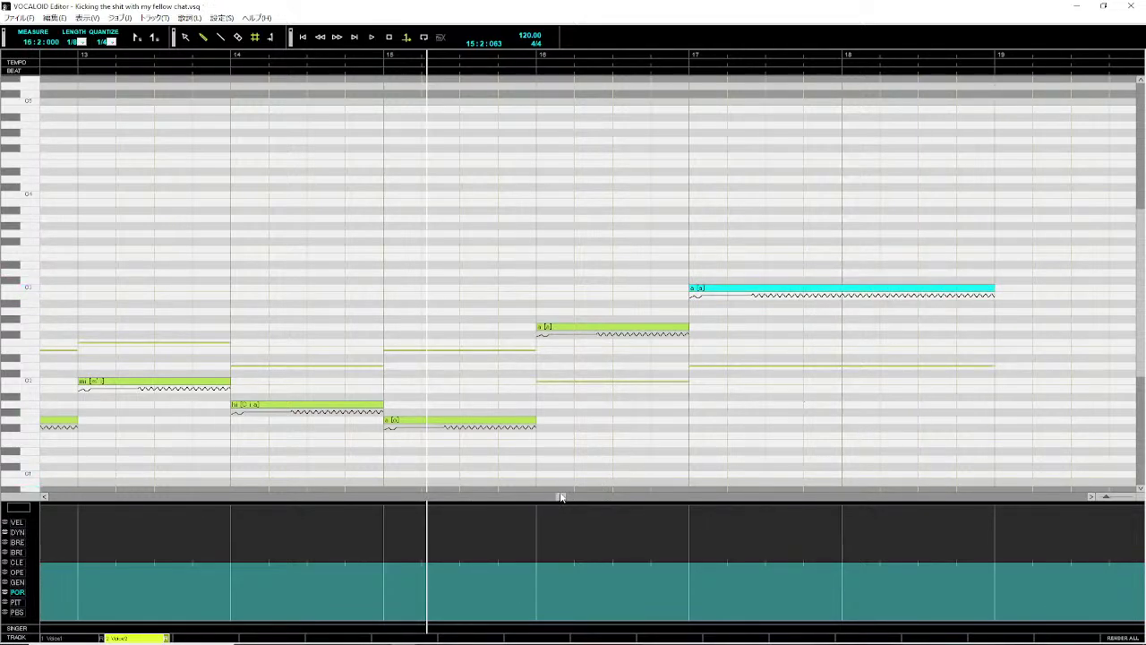
drag(561, 498, 89, 553)
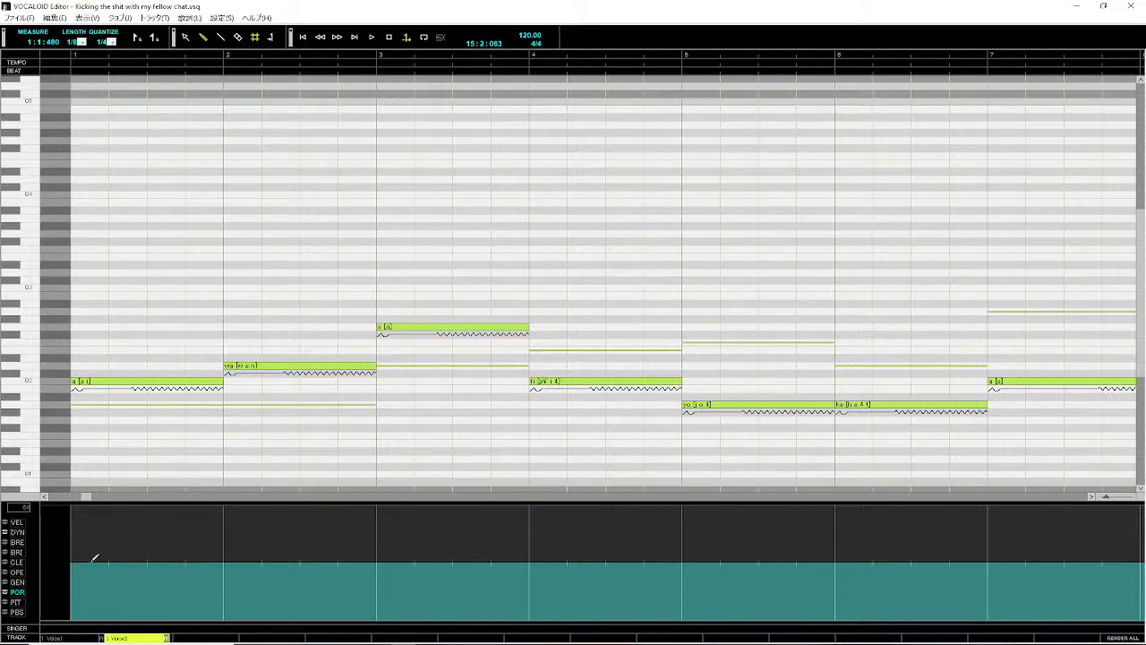
drag(91, 498, 81, 498)
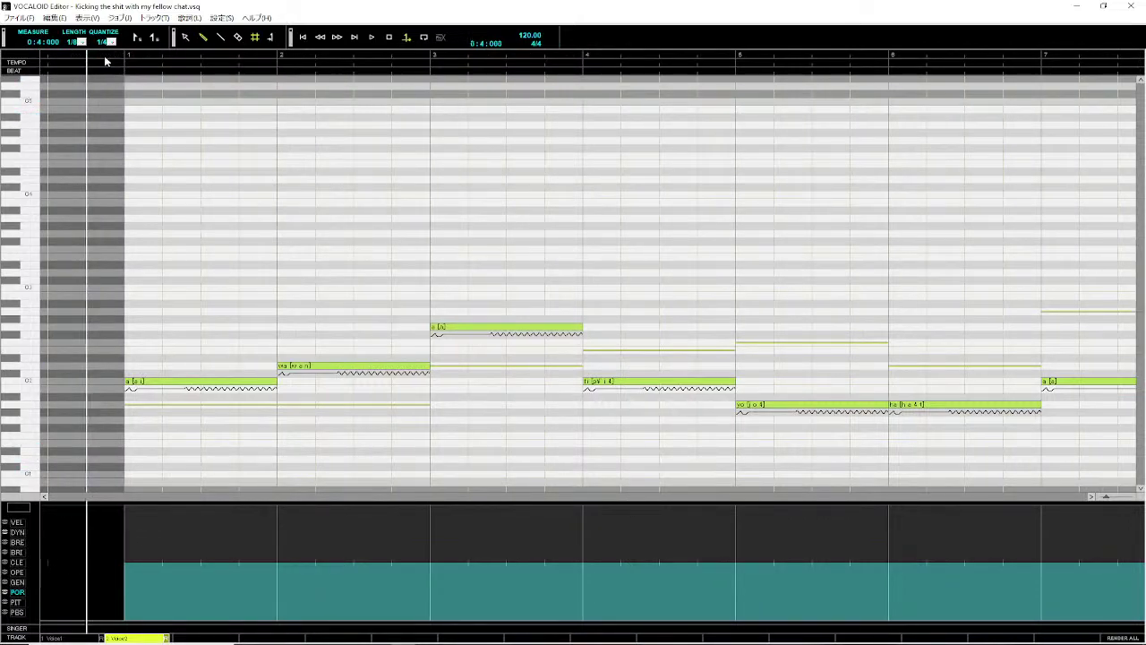
key(space)
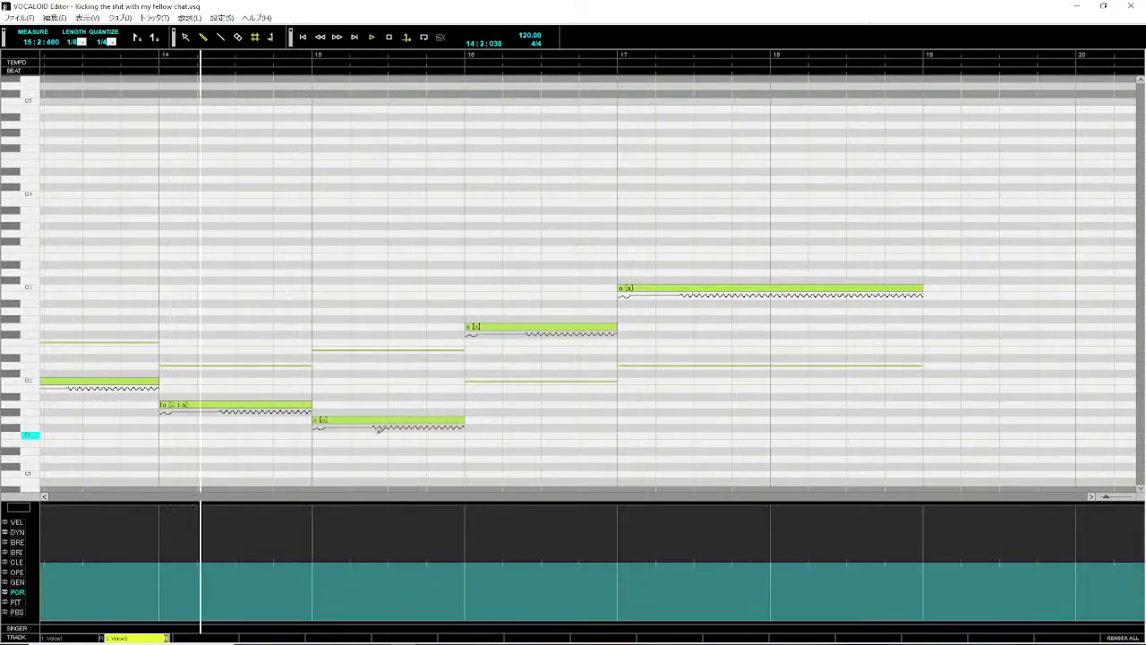
- Try the Voice2 "hi" note in measure 14 at Bb1 and at Ab1, playing back each pitch from measure 13
drag(264, 404, 264, 398)
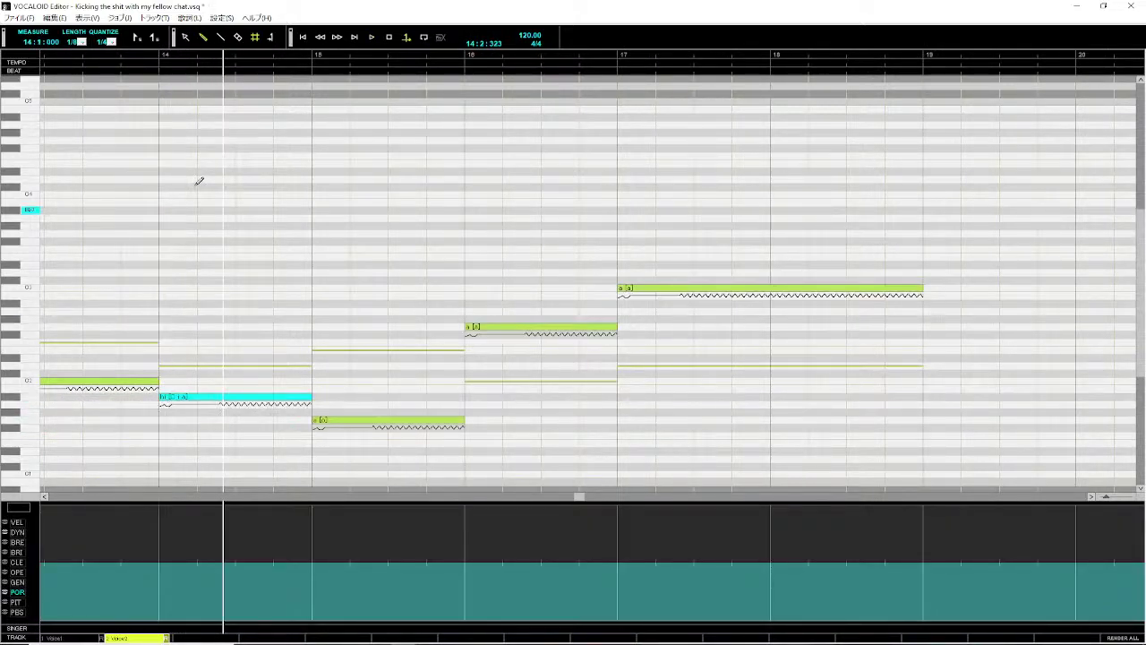
click(129, 60)
key(space)
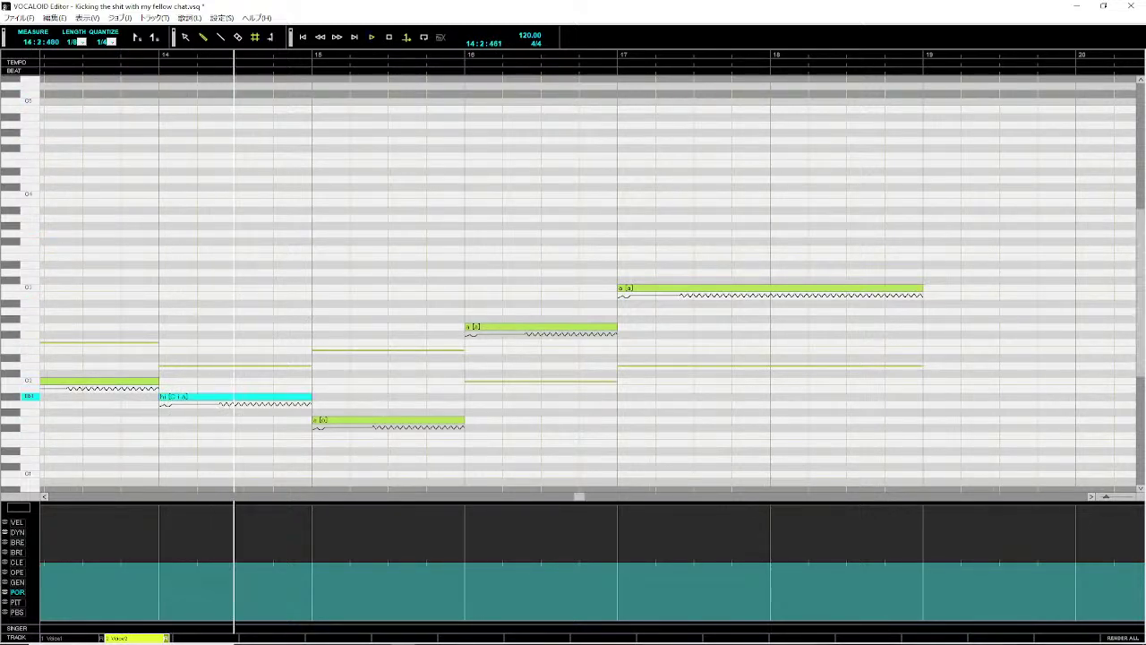
drag(227, 396, 227, 413)
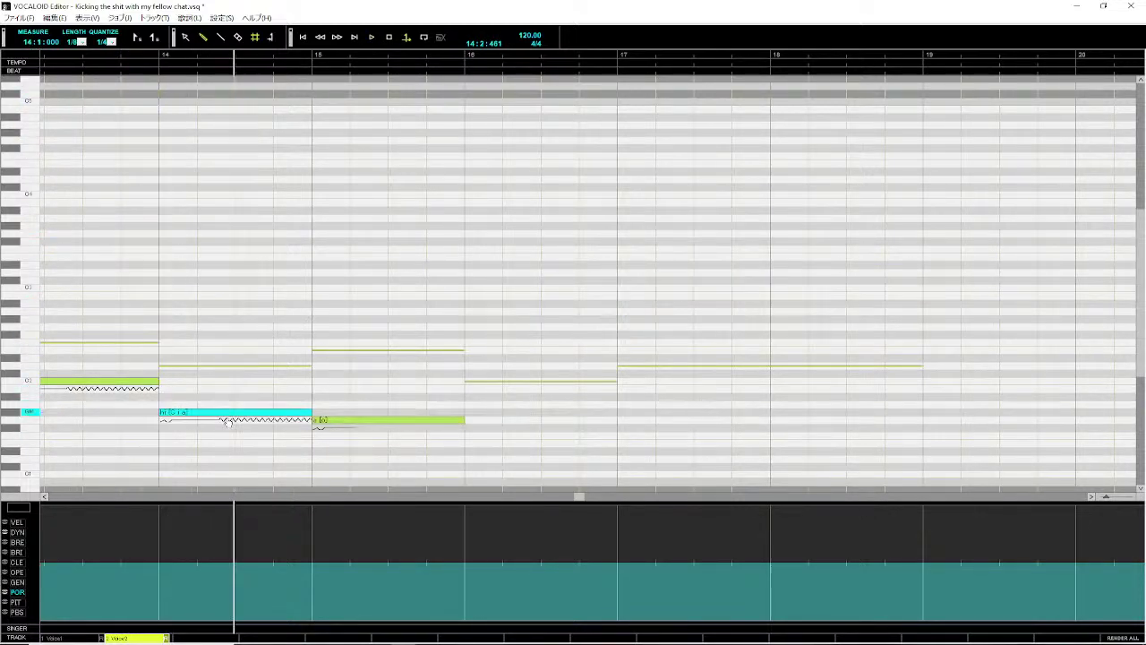
click(134, 59)
key(space)
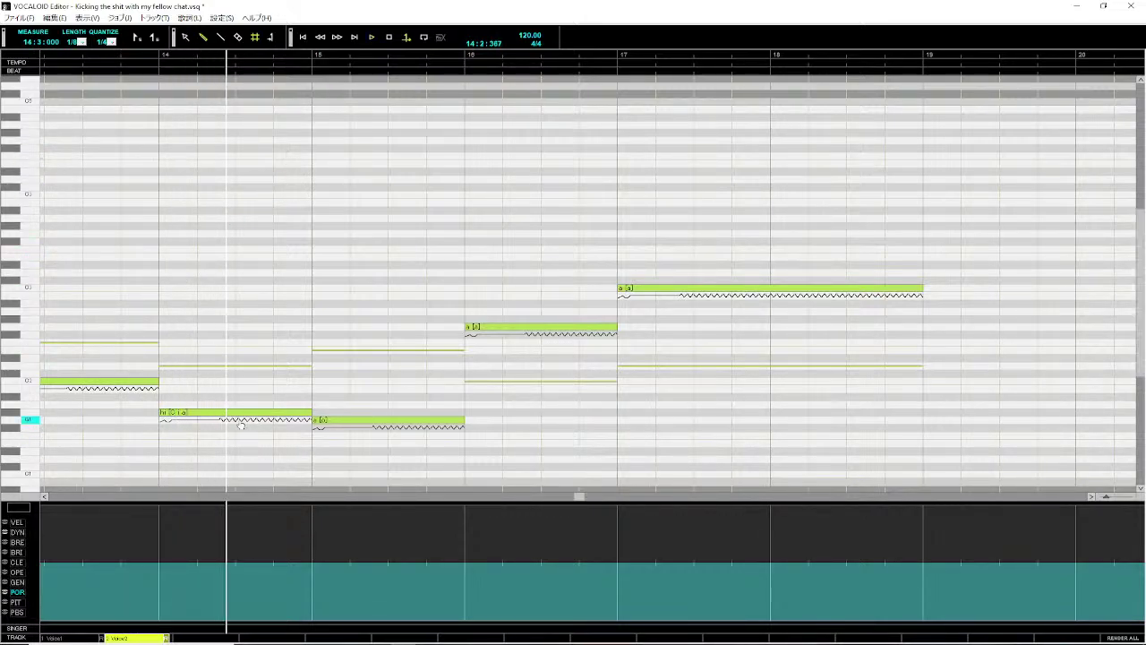
- Lower the Voice2 "hi" note in measure 14 to G1 and play back from measure 11
drag(240, 413, 273, 437)
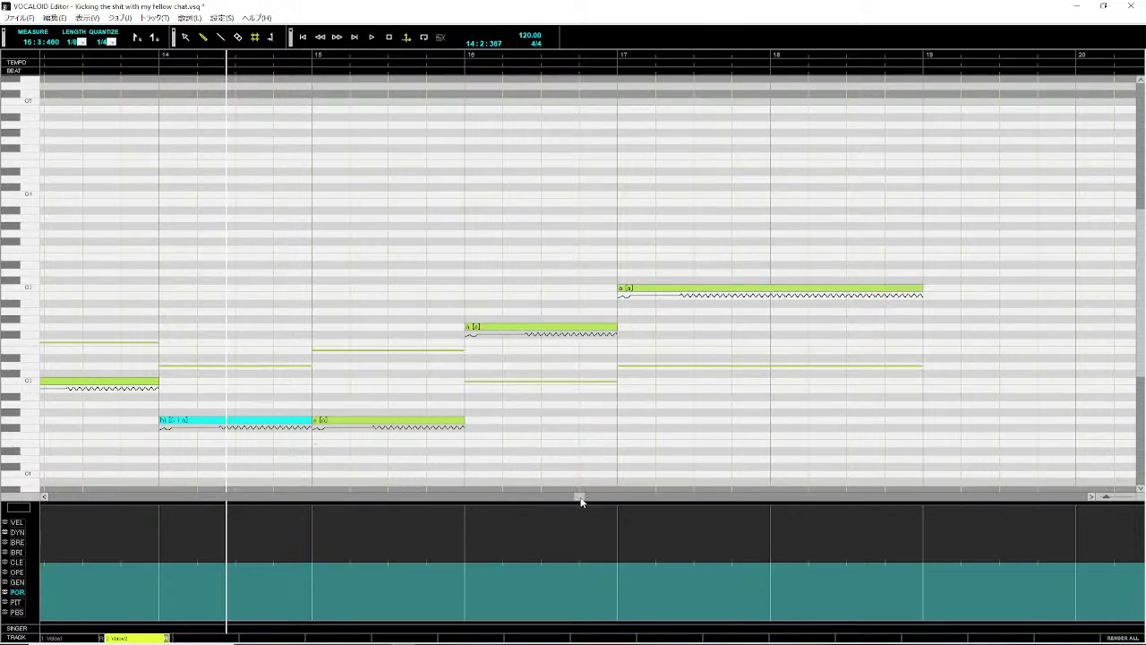
drag(580, 498, 440, 498)
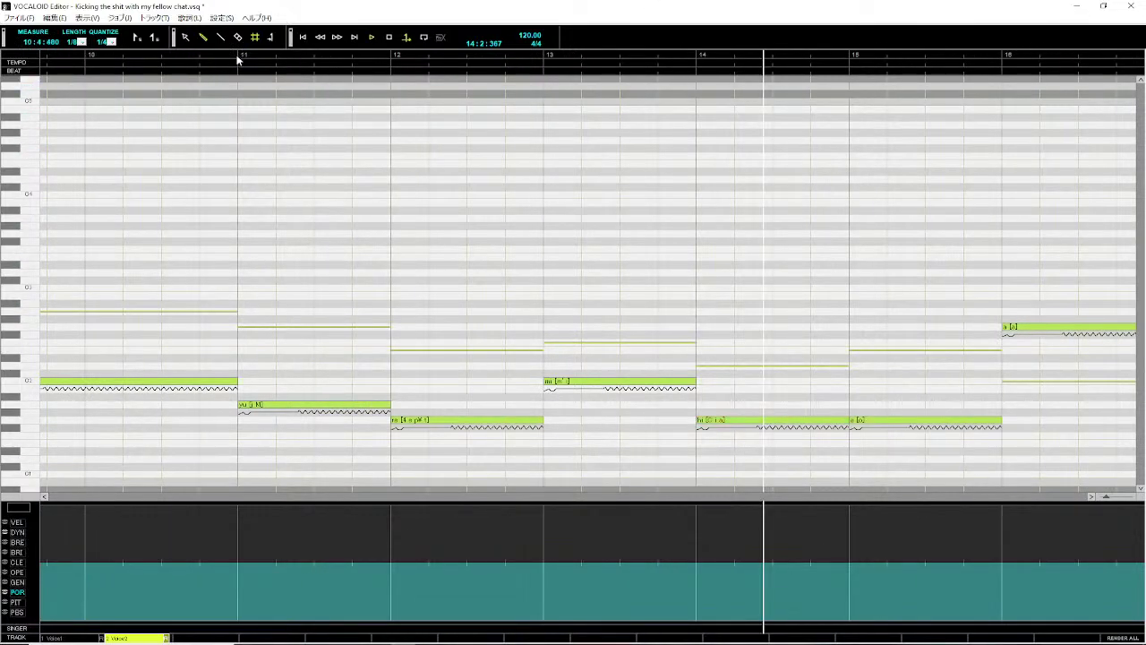
click(239, 59)
key(space)
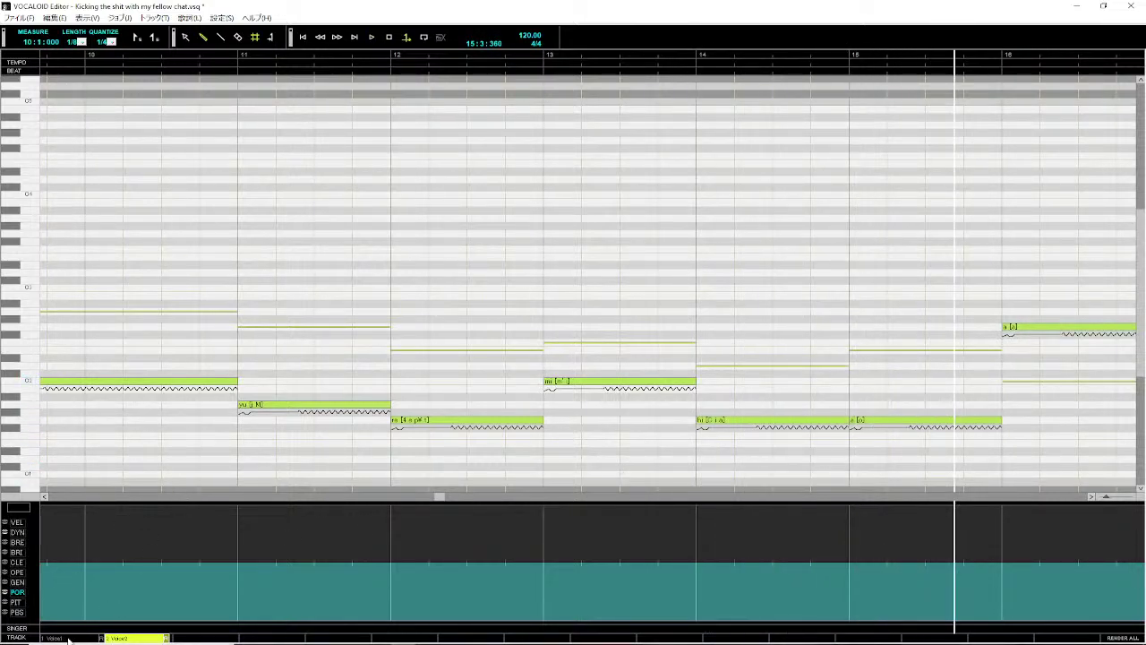
- Set the lyric and phonetic of the Voice1 note in measure 15 to "o" and play back from measure 11
click(68, 638)
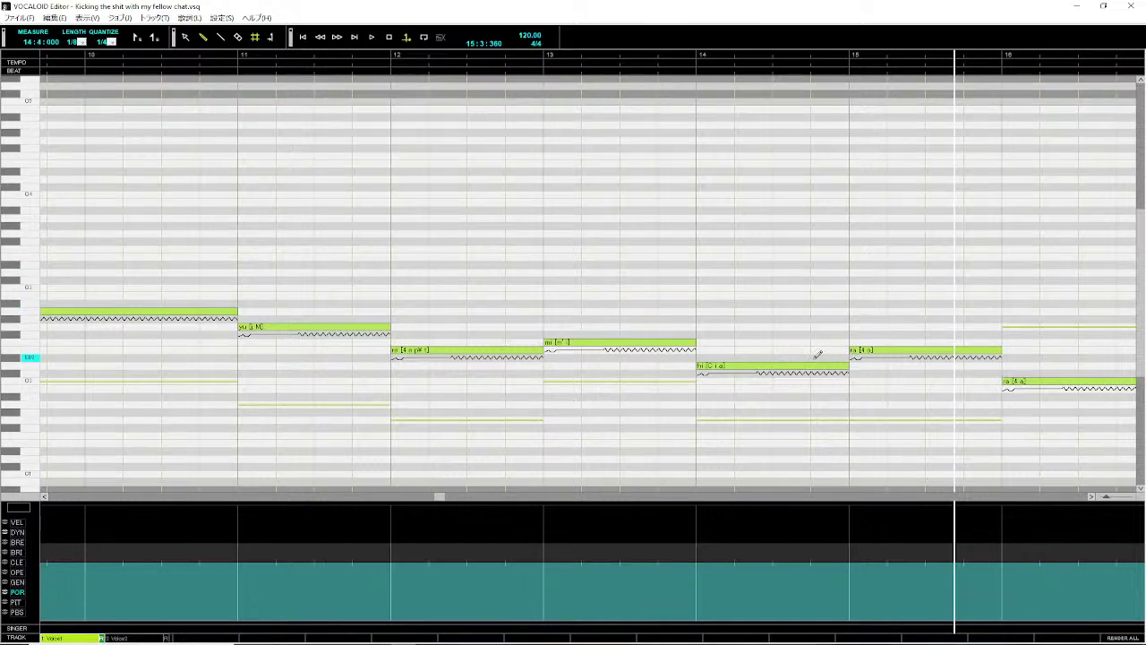
right_click(878, 356)
double_click(863, 350)
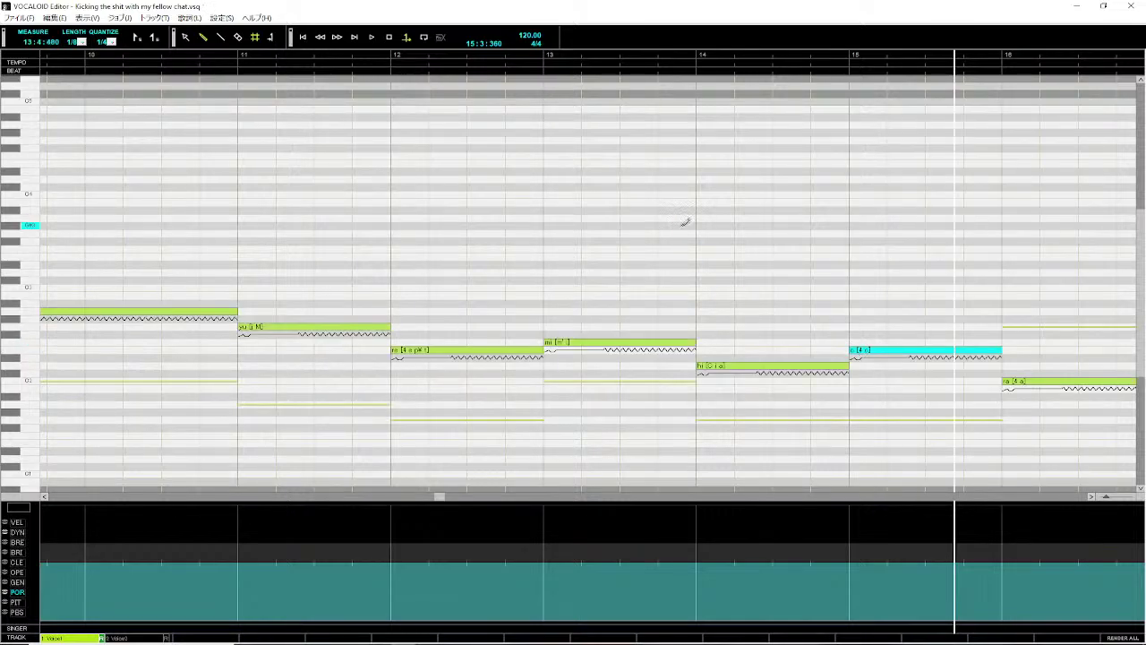
right_click(872, 353)
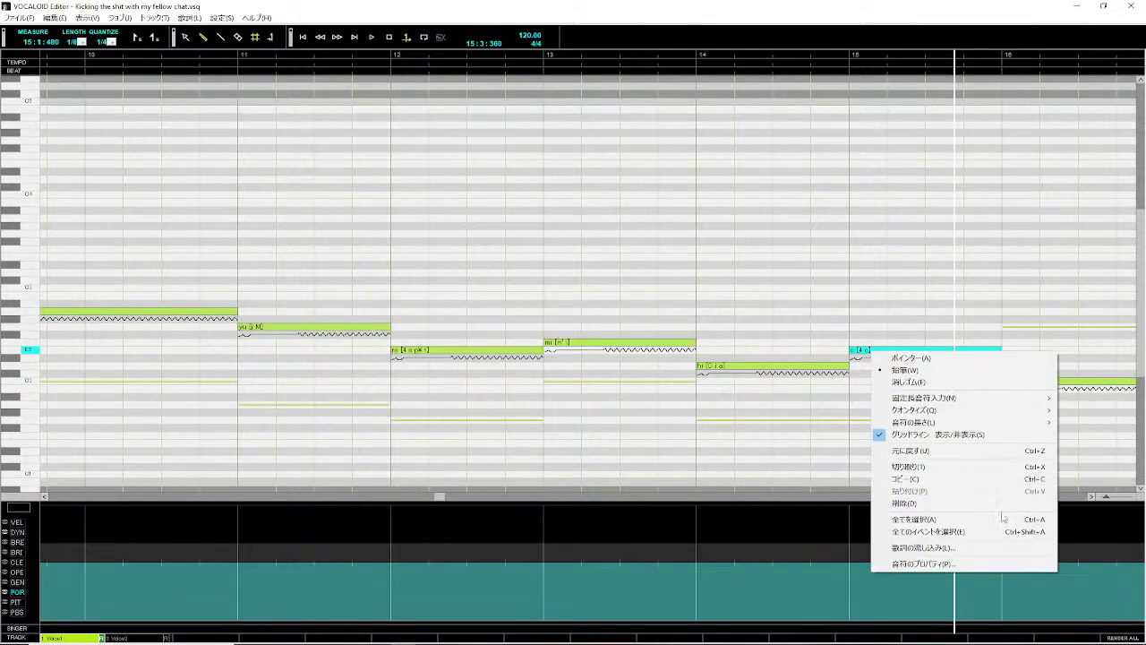
click(1002, 563)
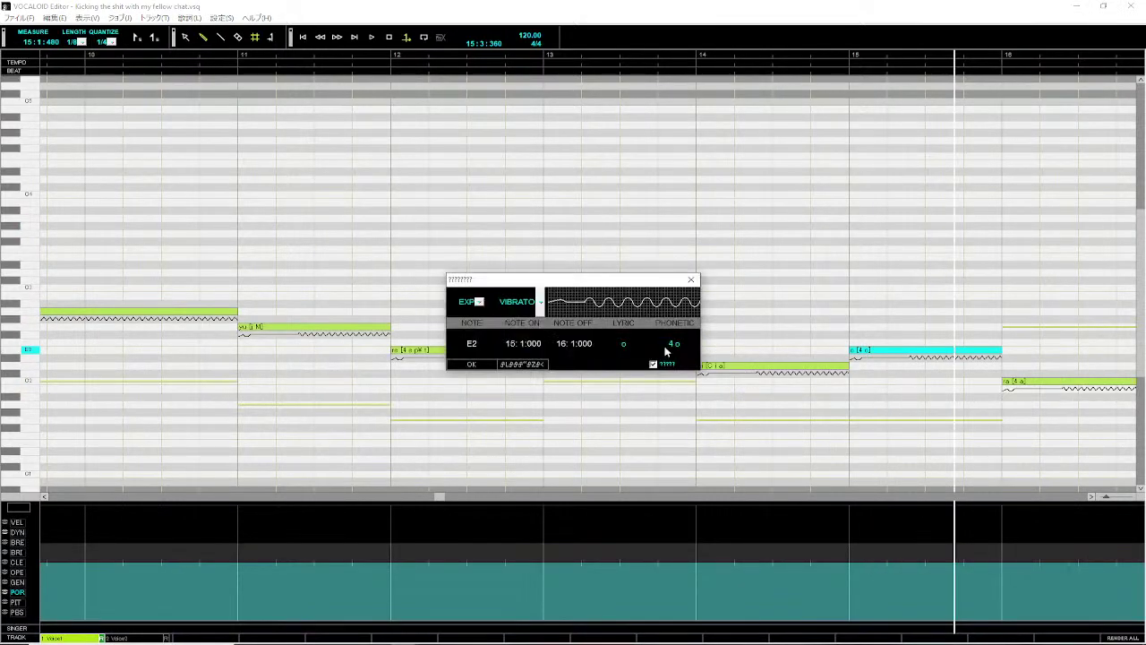
click(471, 364)
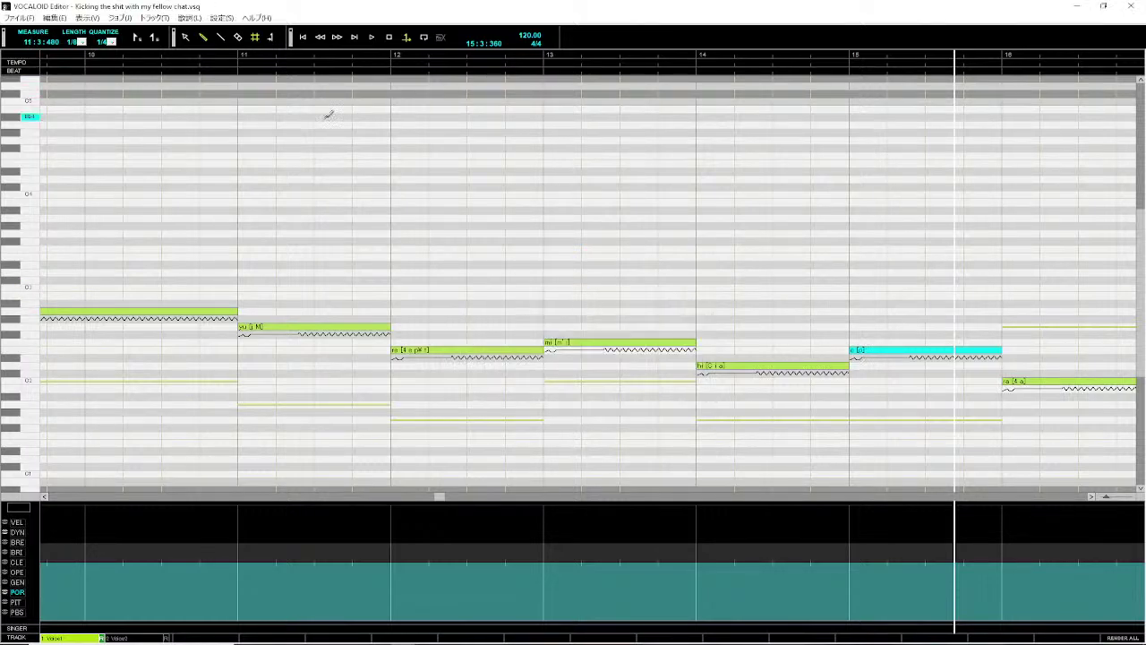
click(234, 55)
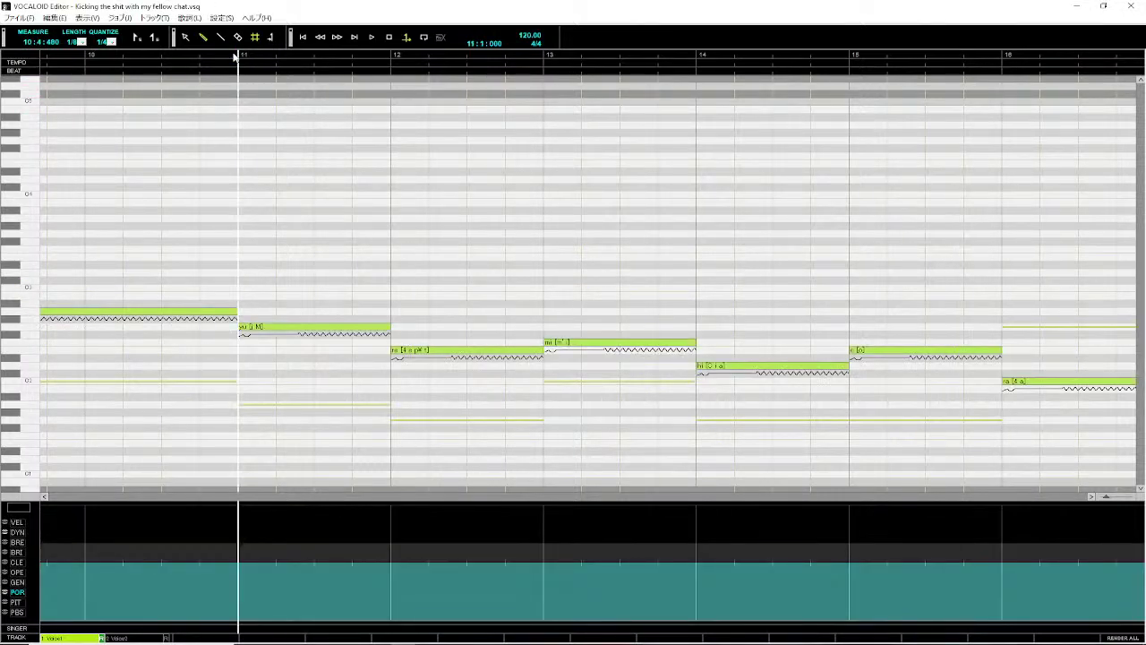
key(space)
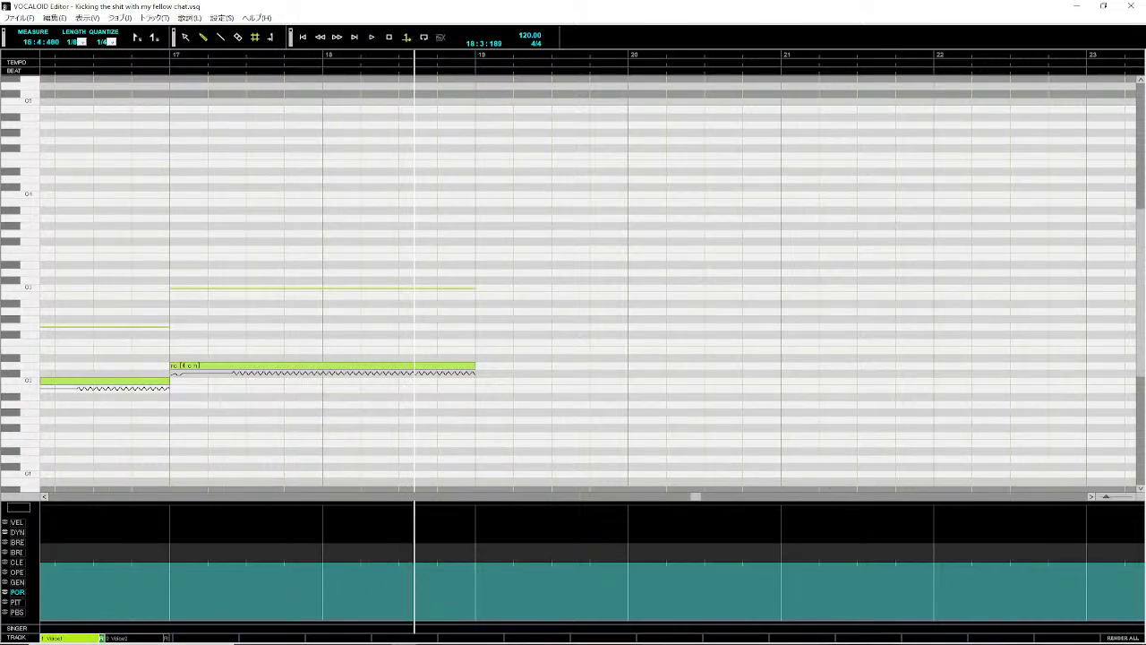
- Set the Voice2 lyrics to "ra" in measure 16 and "ro" in measures 17–18, giving the "ro" note the phonetic "4 o n"
click(128, 639)
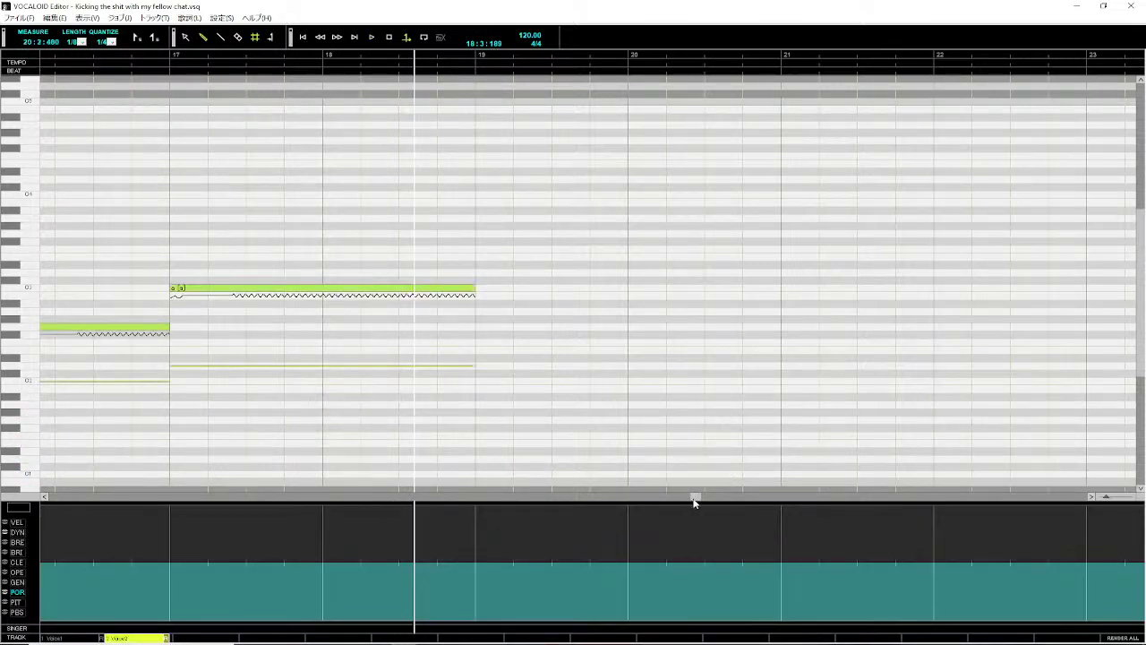
drag(695, 497, 605, 507)
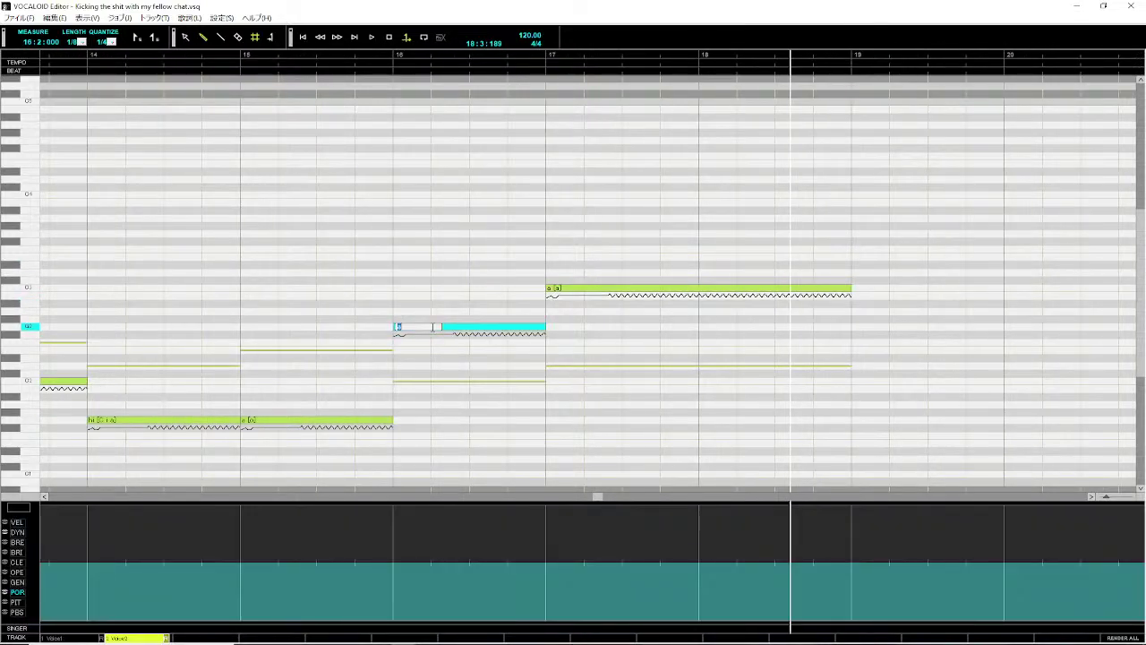
click(594, 289)
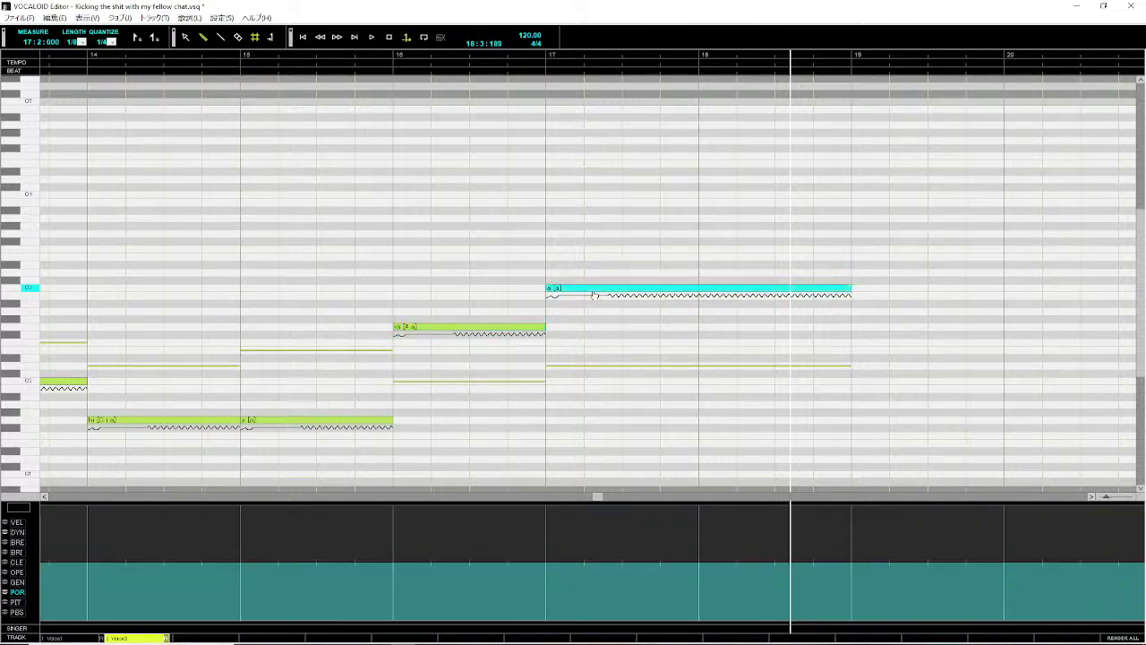
text(re)
key(Return)
right_click(606, 289)
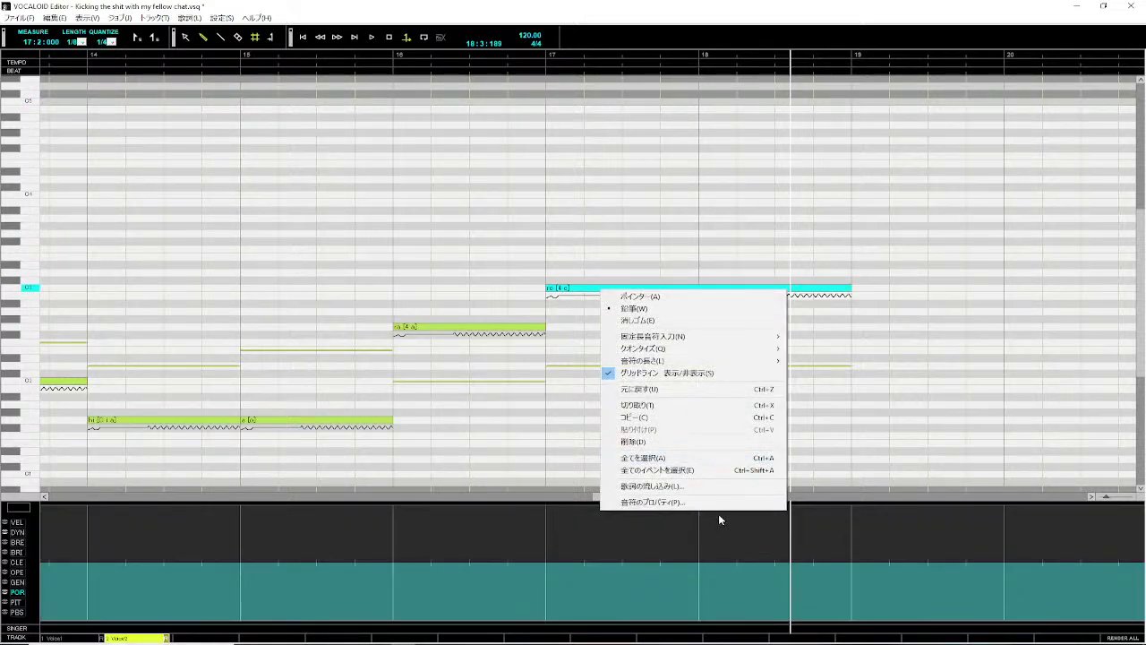
click(724, 503)
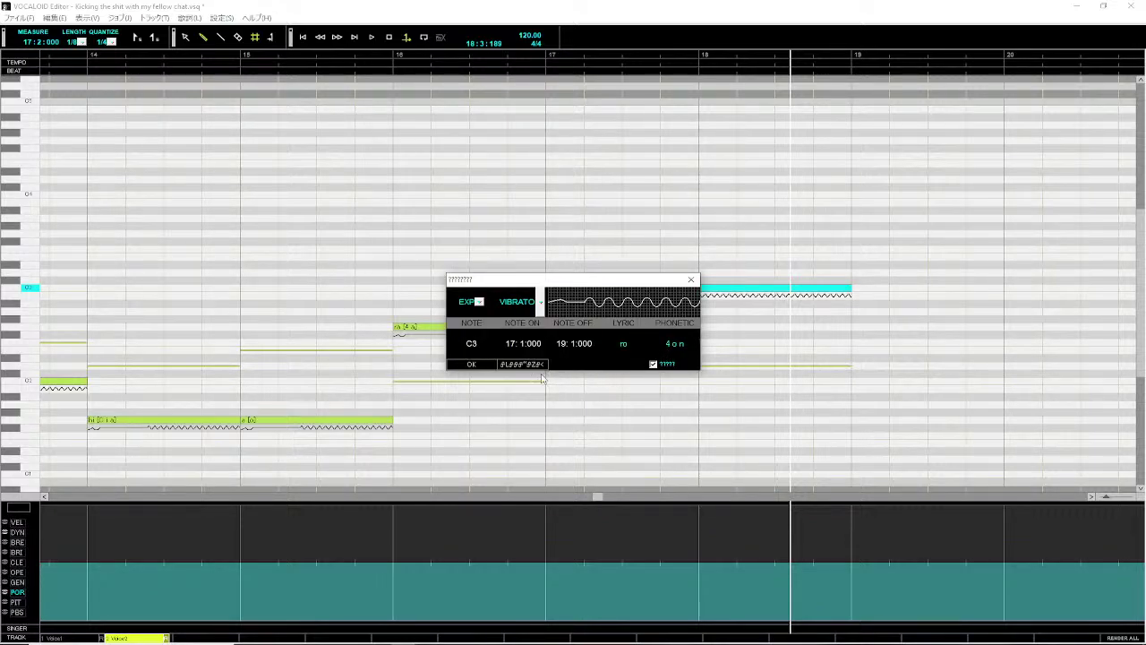
click(472, 365)
- Play back both voices from measure 11, and the whole song from just before measure 1
drag(597, 500, 375, 500)
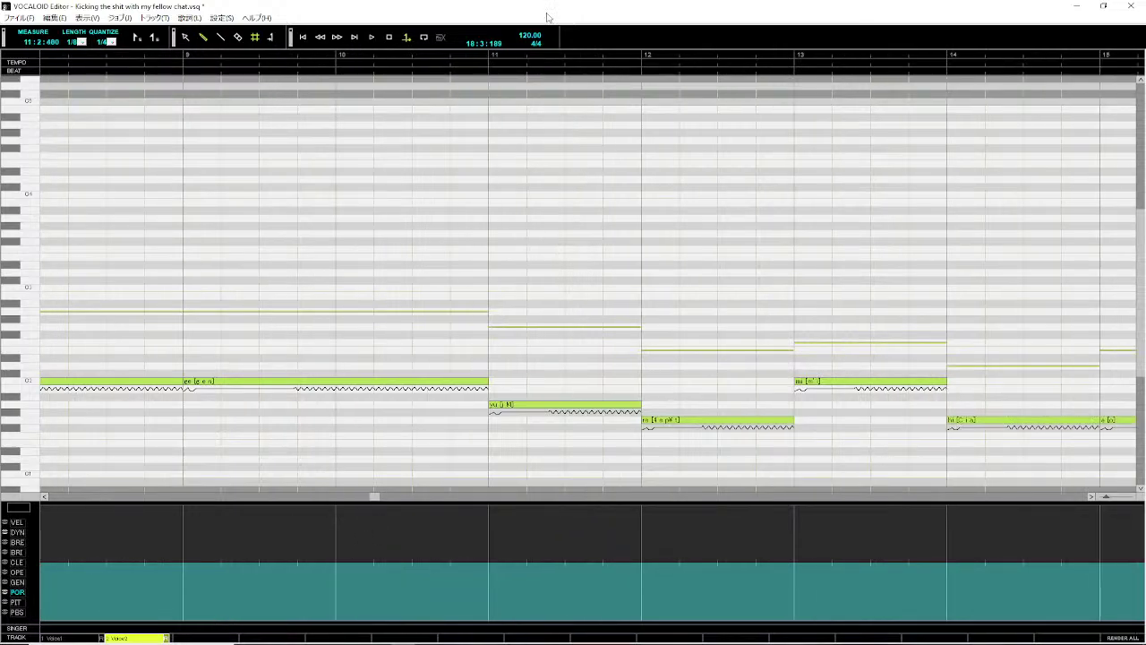
click(495, 59)
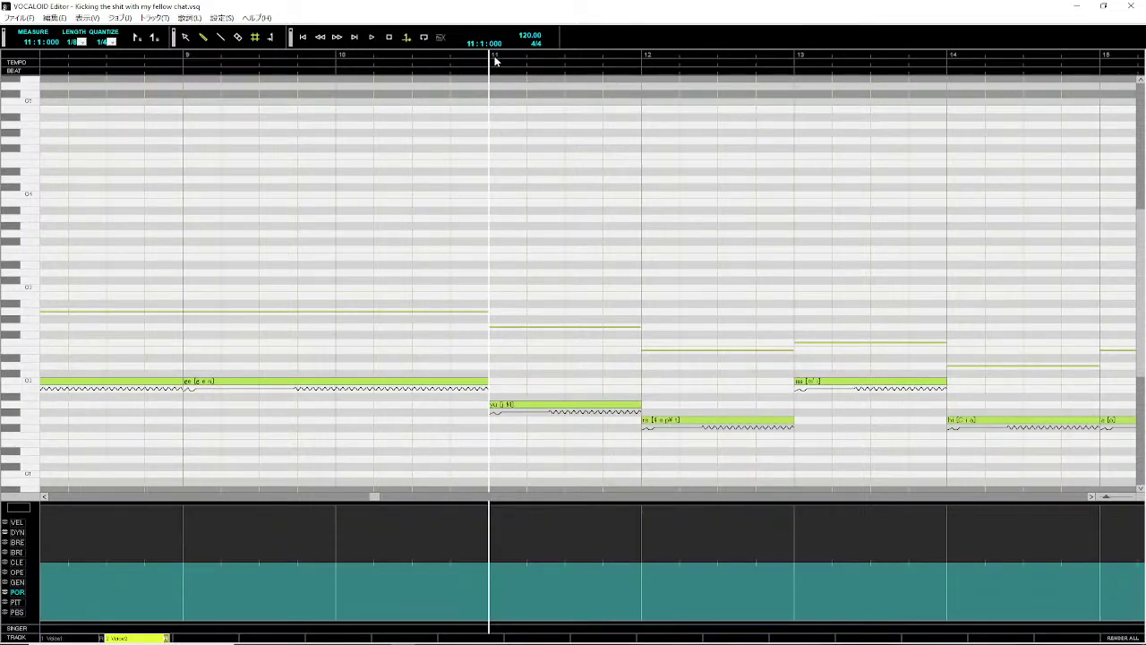
key(space)
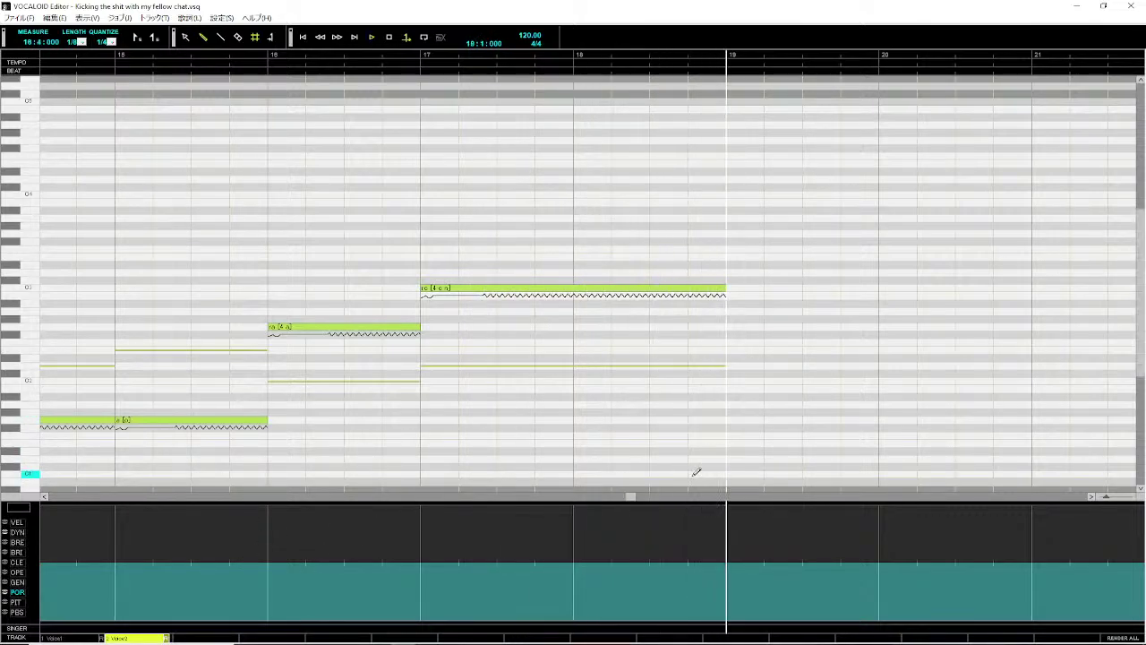
drag(630, 496, 40, 546)
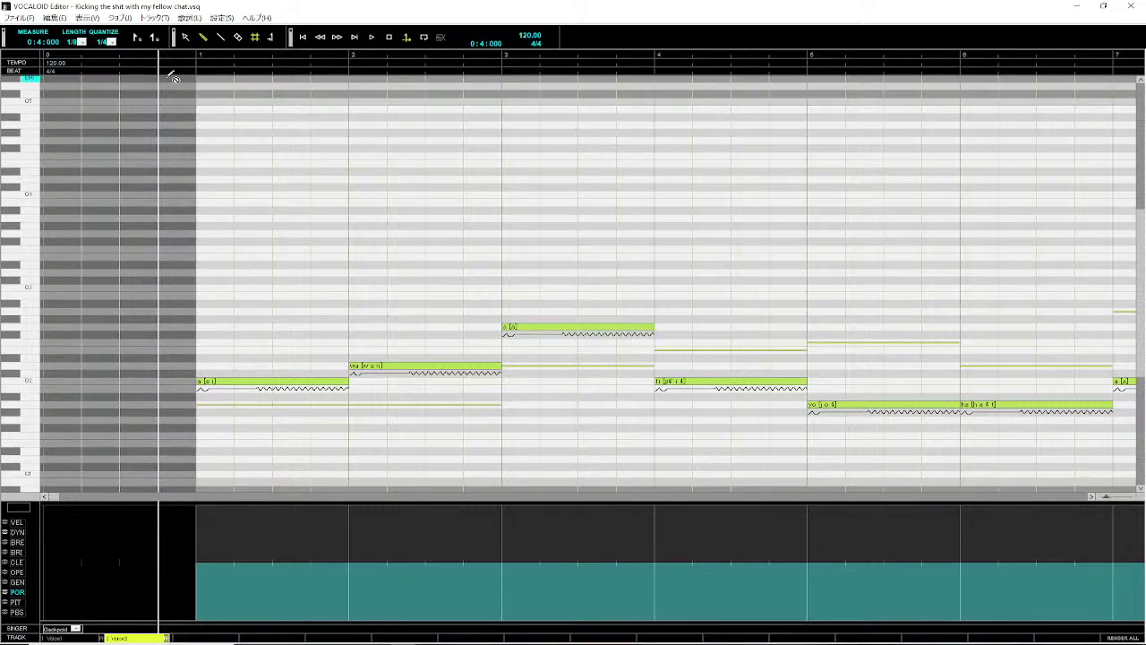
key(space)
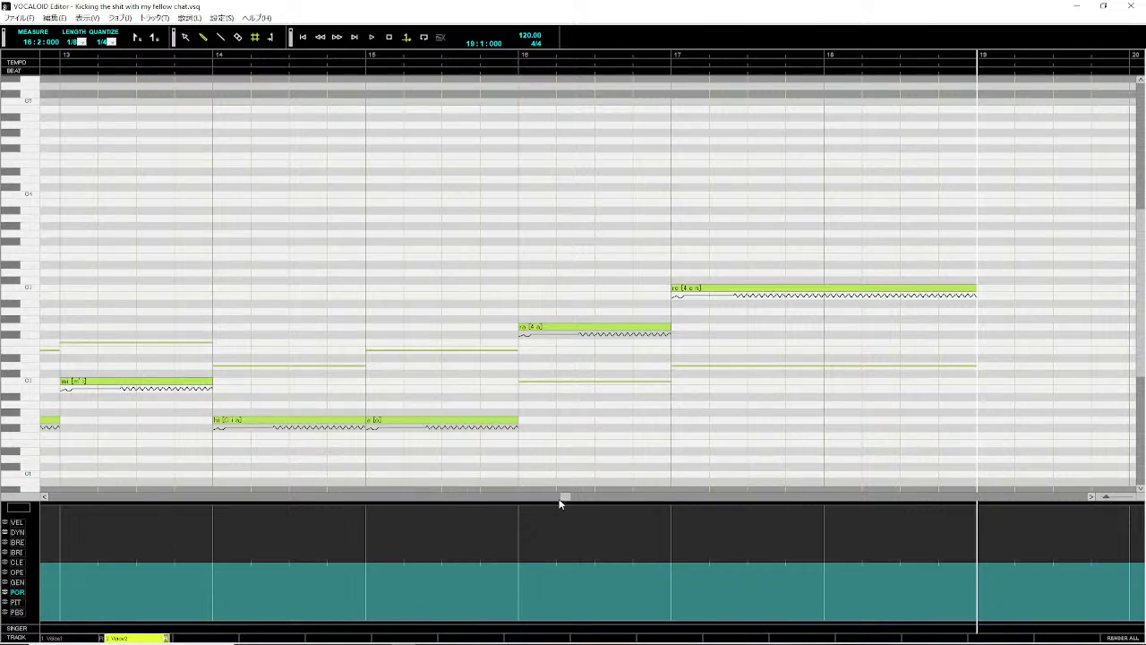
- Return to the opening of the song and replay it from just before measure 1
drag(561, 497, 371, 499)
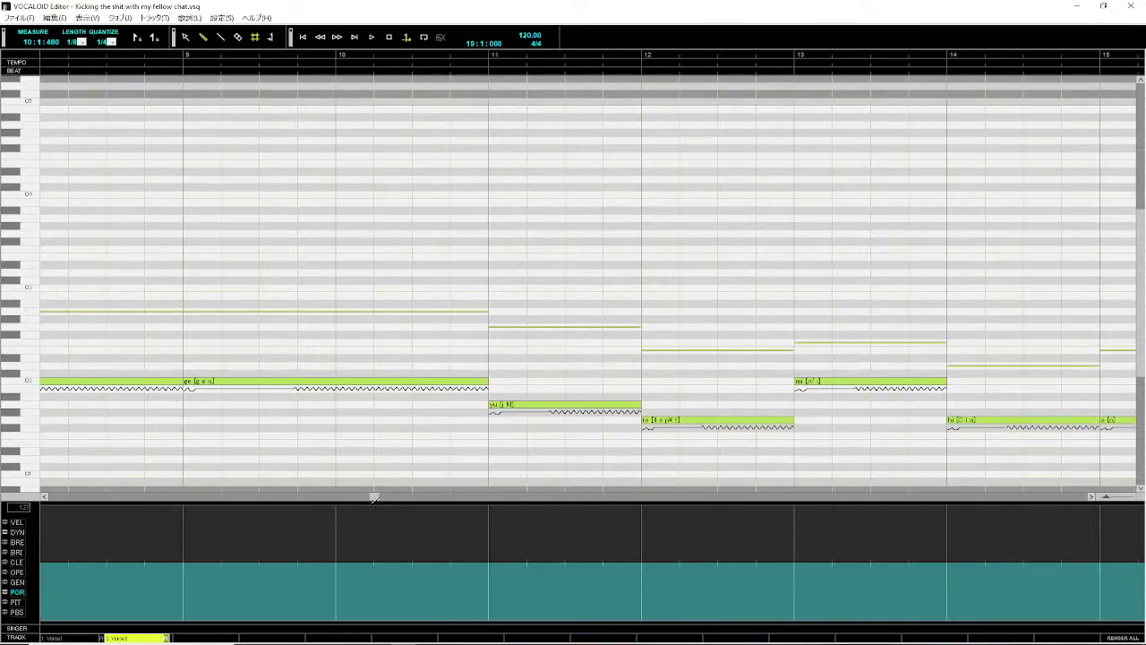
drag(373, 499, 366, 501)
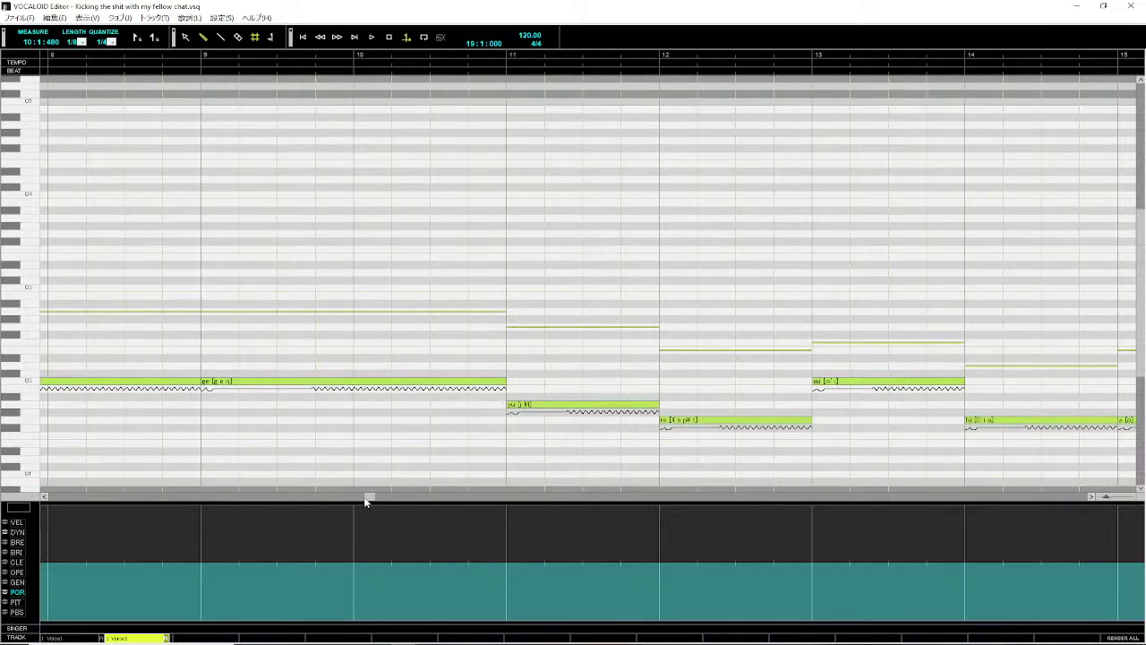
drag(364, 502, 56, 540)
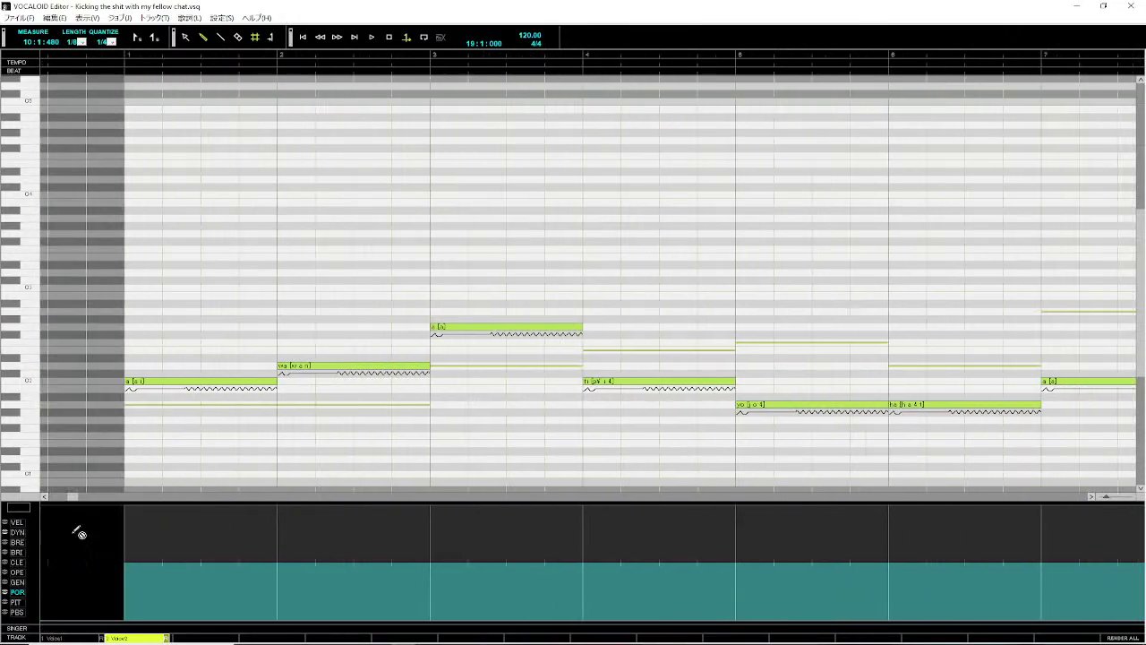
click(99, 57)
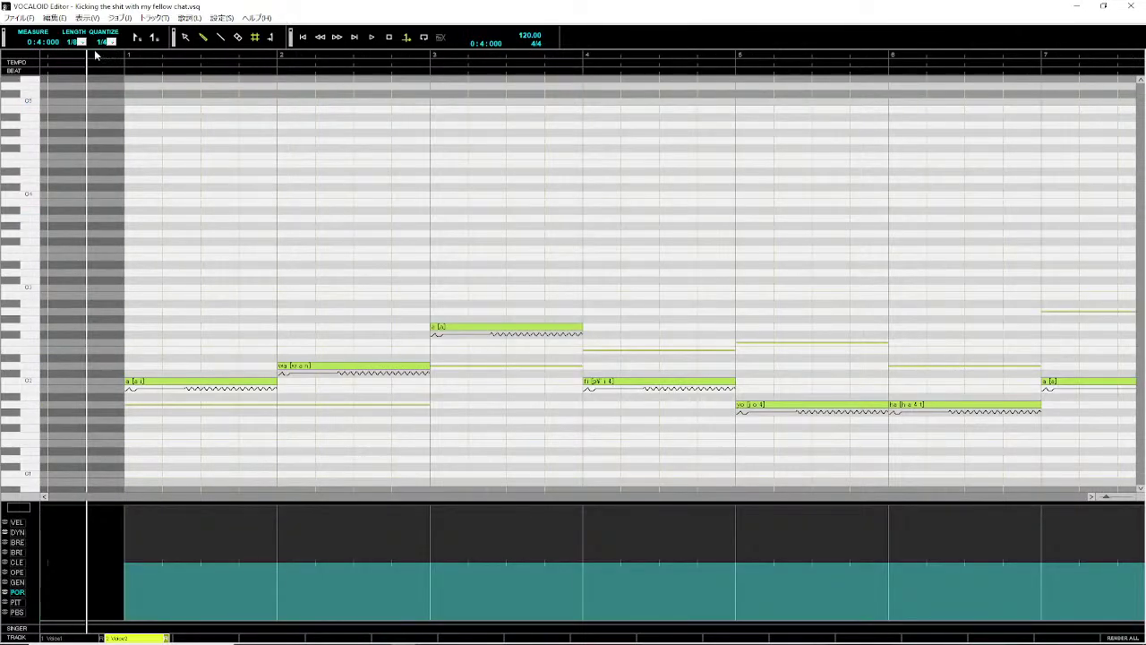
key(space)
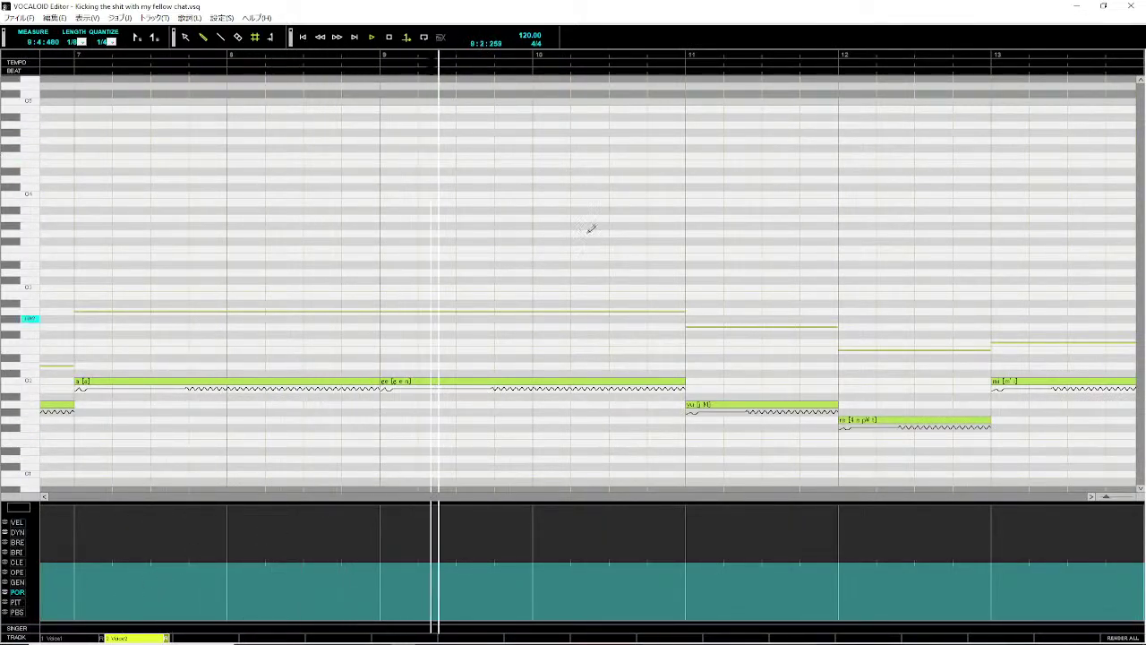
- Reset Voice2's pitch bend (PIT) to 0 from measure 11 onward and play back from measure 11
click(689, 55)
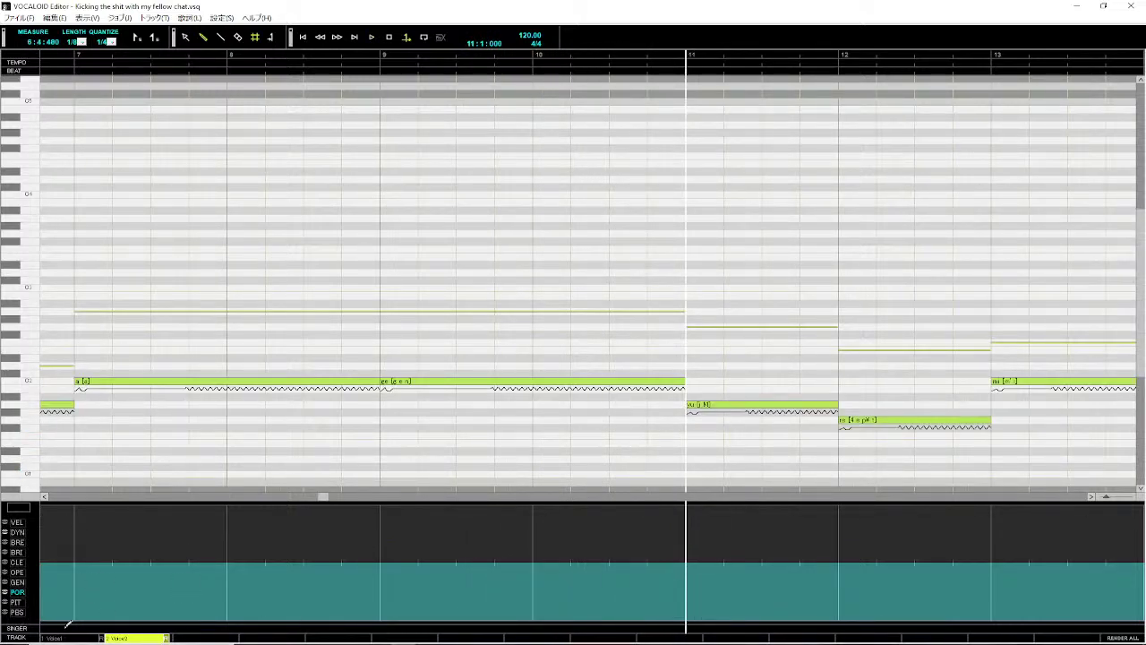
click(14, 603)
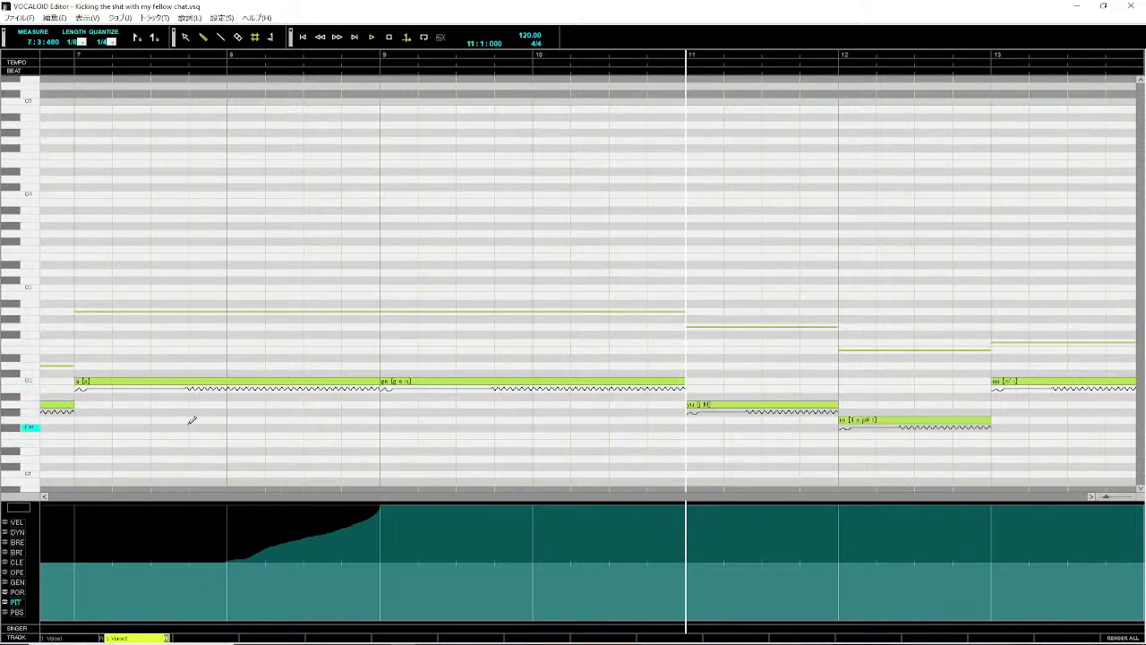
key(space)
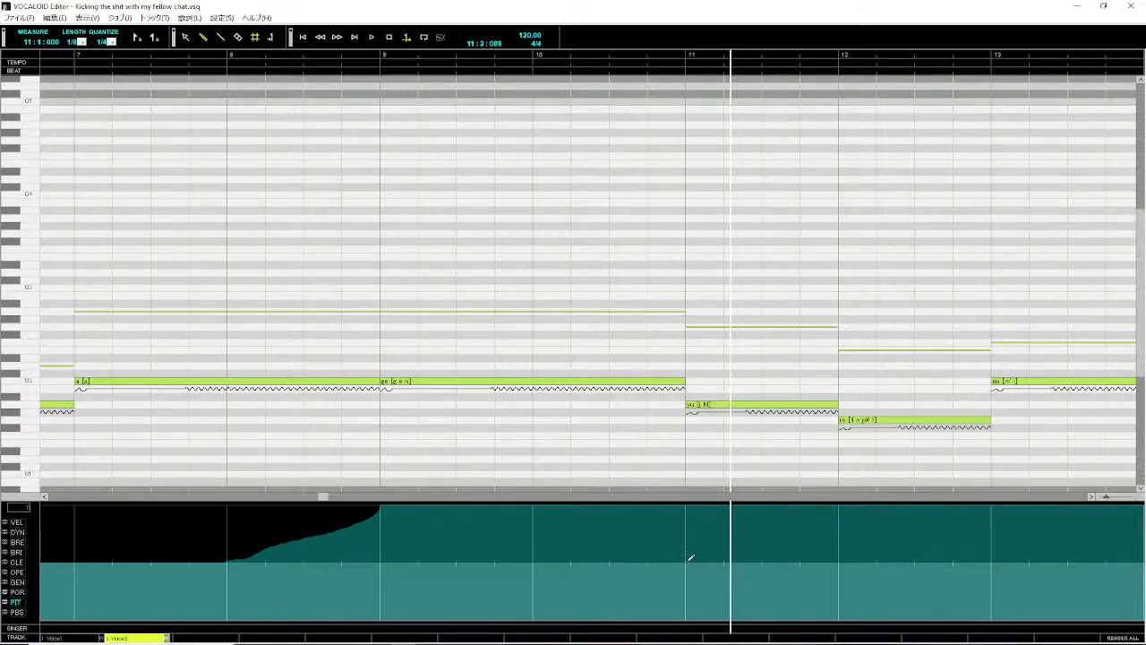
drag(686, 557, 691, 558)
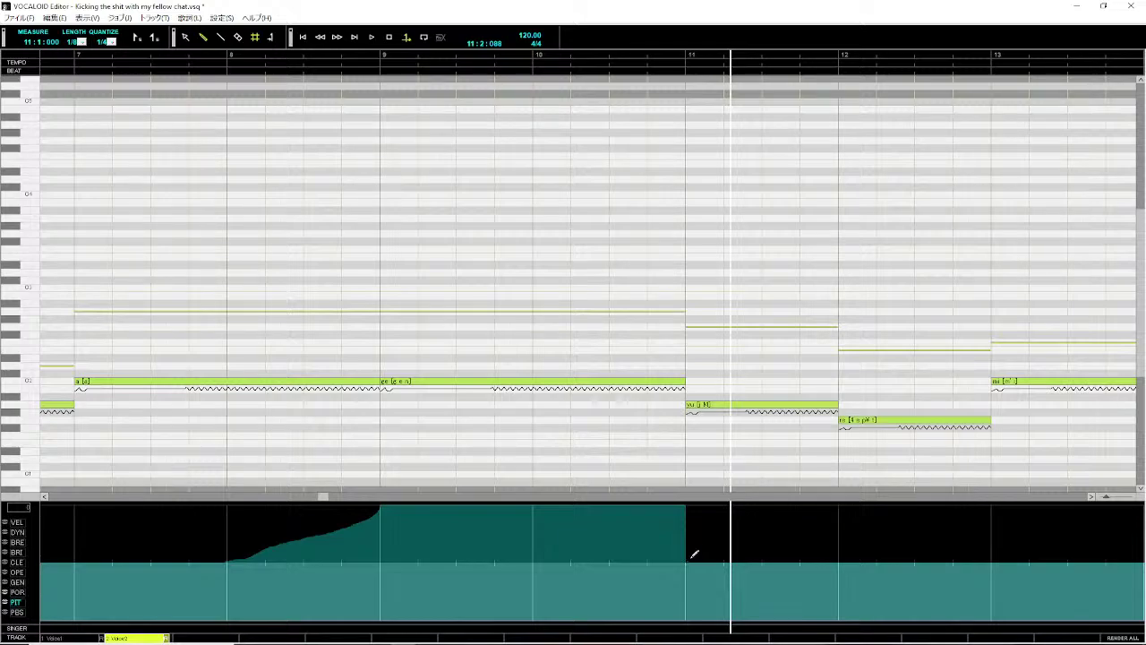
click(681, 56)
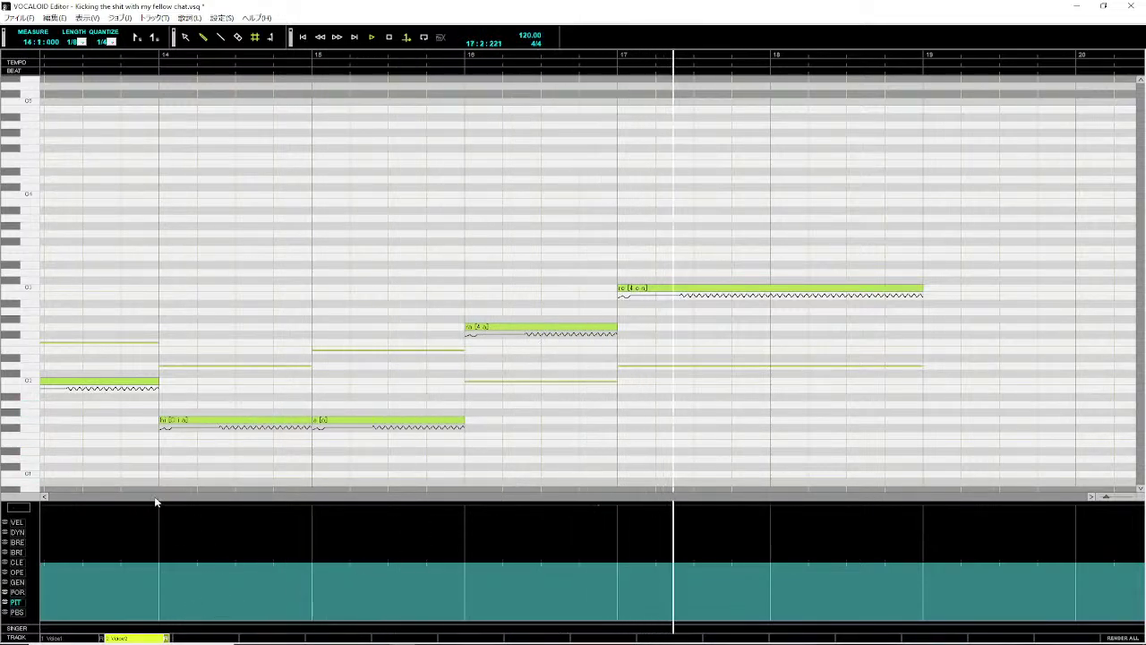
- Lower the Voice2 "ro" note in measures 17–18 to A2 and play back from measure 16
click(681, 294)
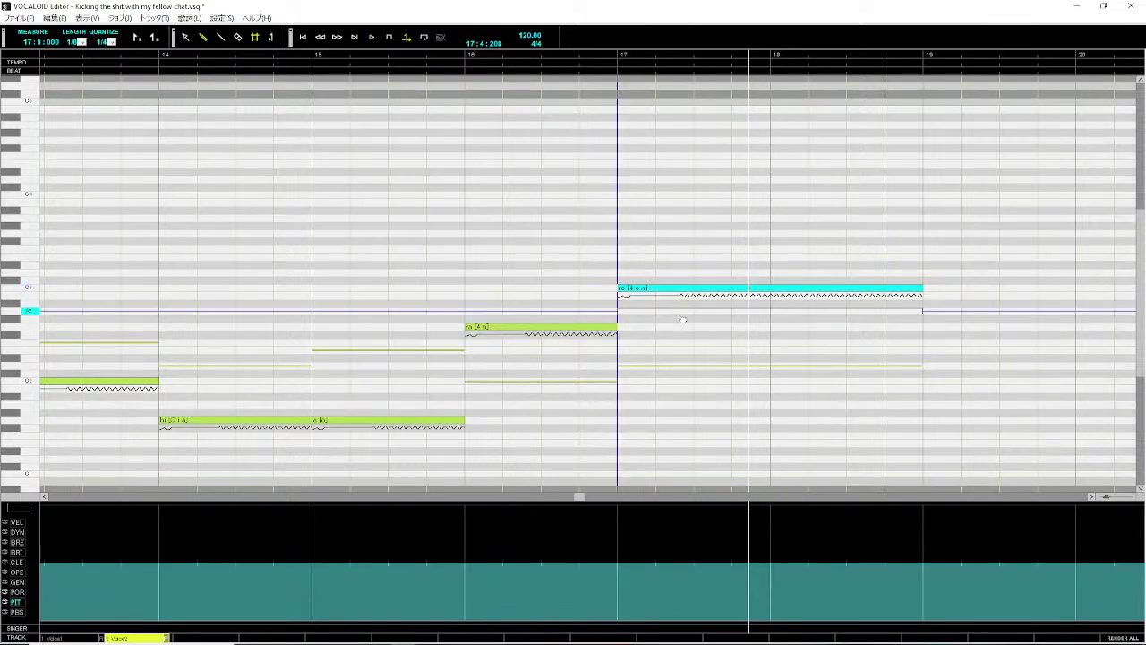
drag(683, 320, 681, 319)
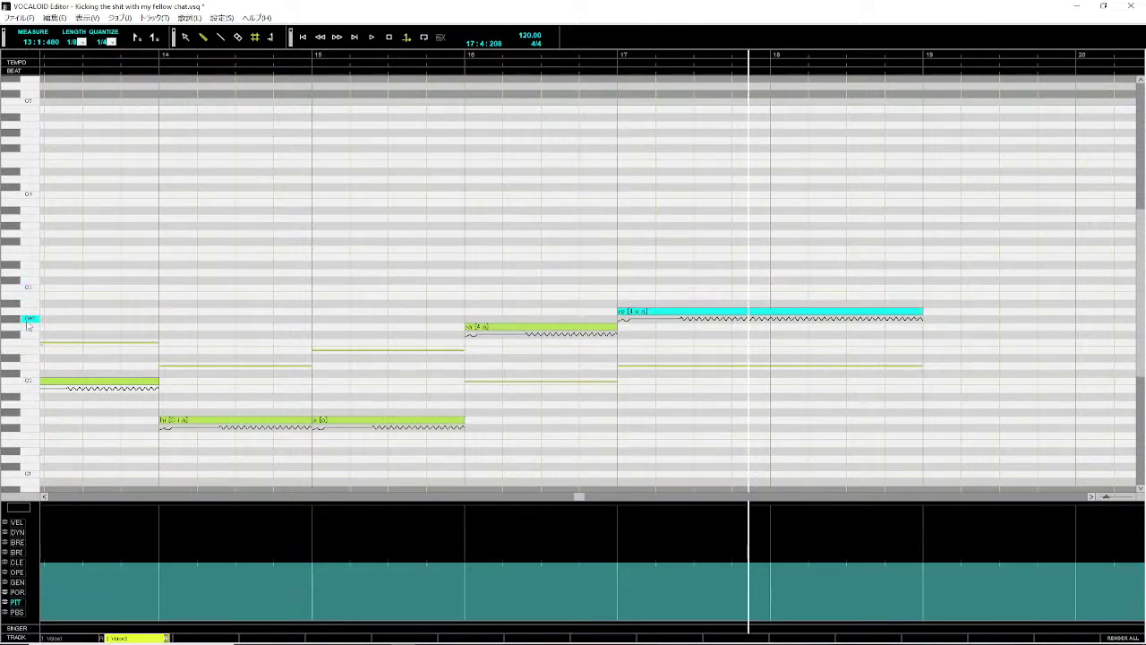
click(468, 56)
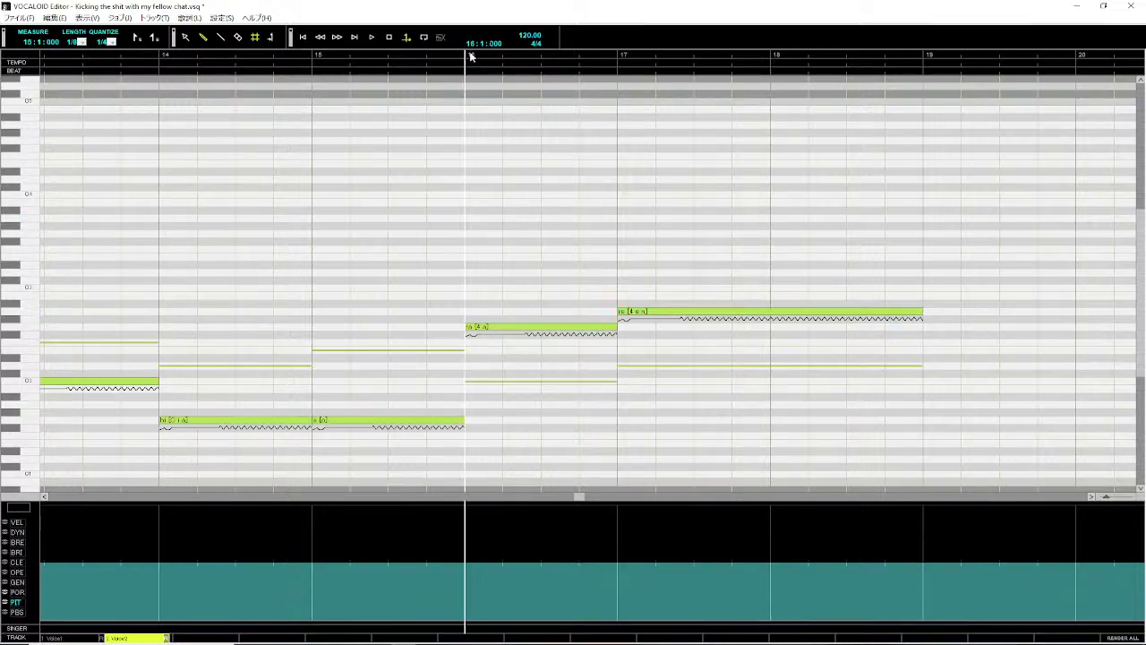
key(space)
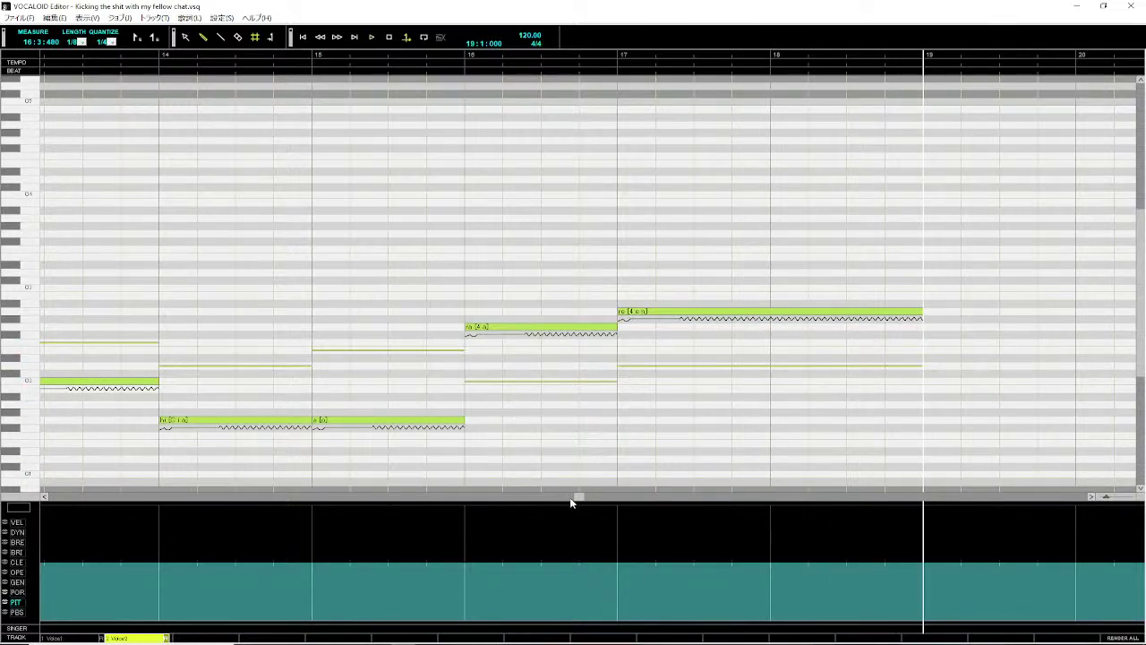
- Refine the drop of Voice2's pitch-bend curve at the start of measure 11 and save the song
drag(580, 499, 381, 515)
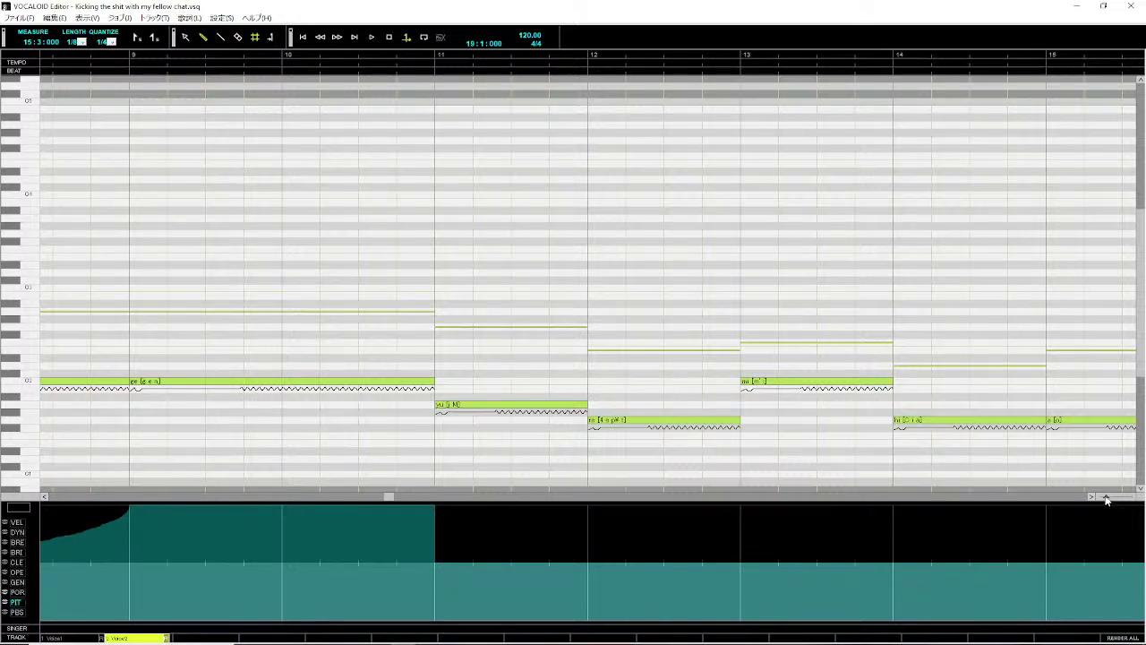
drag(1107, 498, 1131, 497)
drag(422, 499, 391, 510)
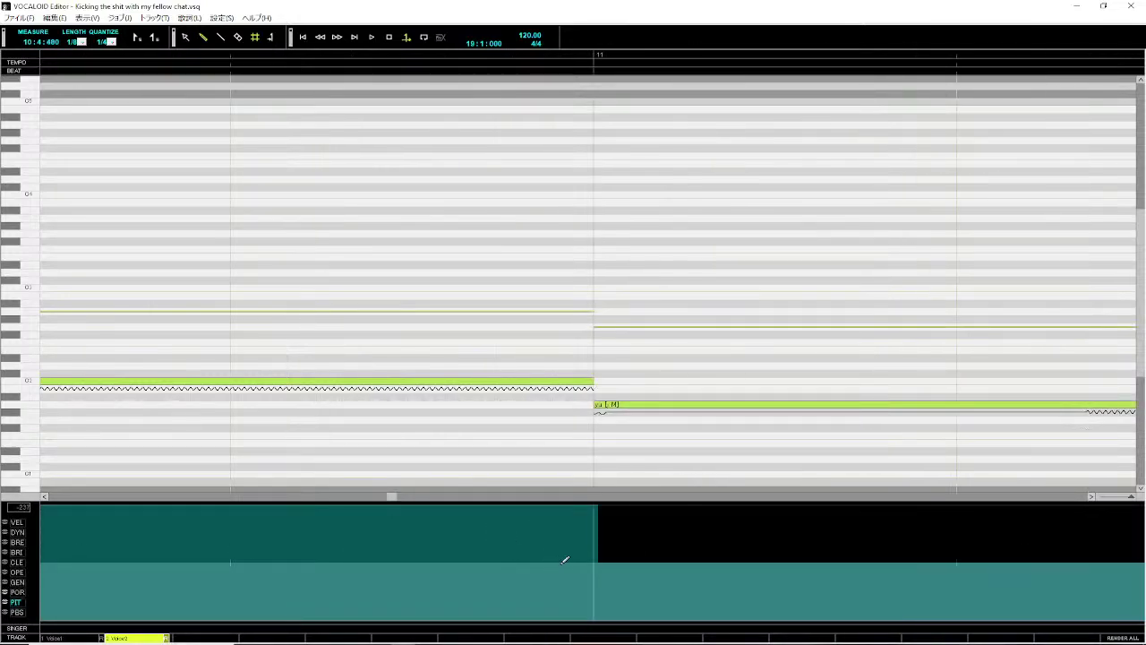
click(597, 558)
key(ctrl+z)
click(598, 558)
key(ctrl+s)
drag(1131, 502, 1103, 502)
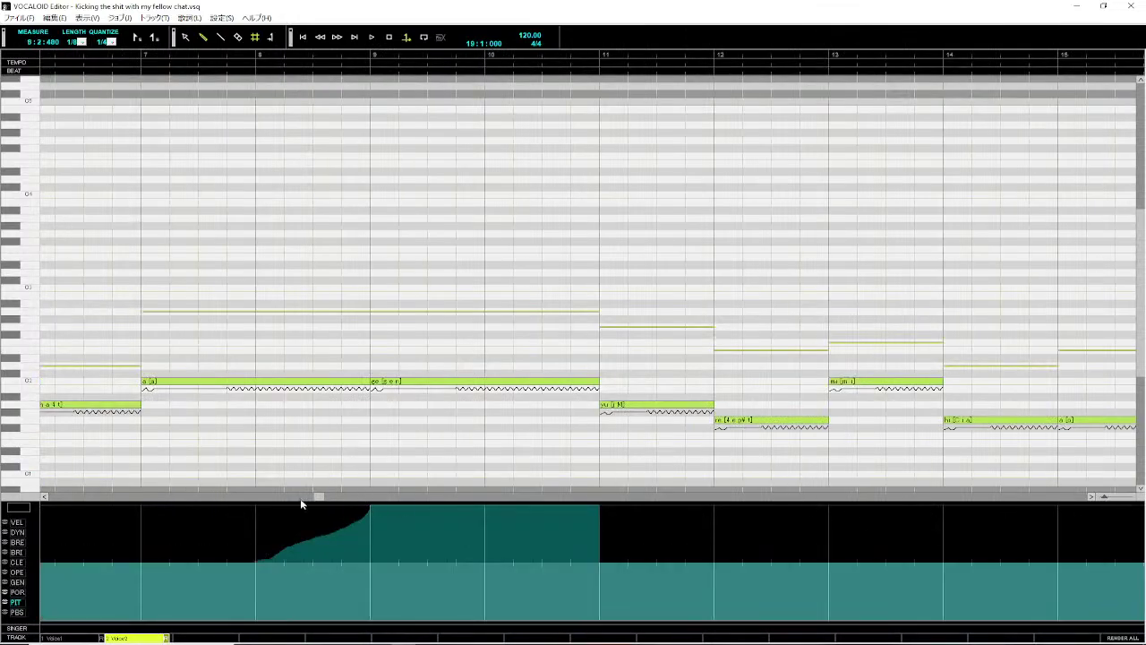
drag(316, 498, 301, 508)
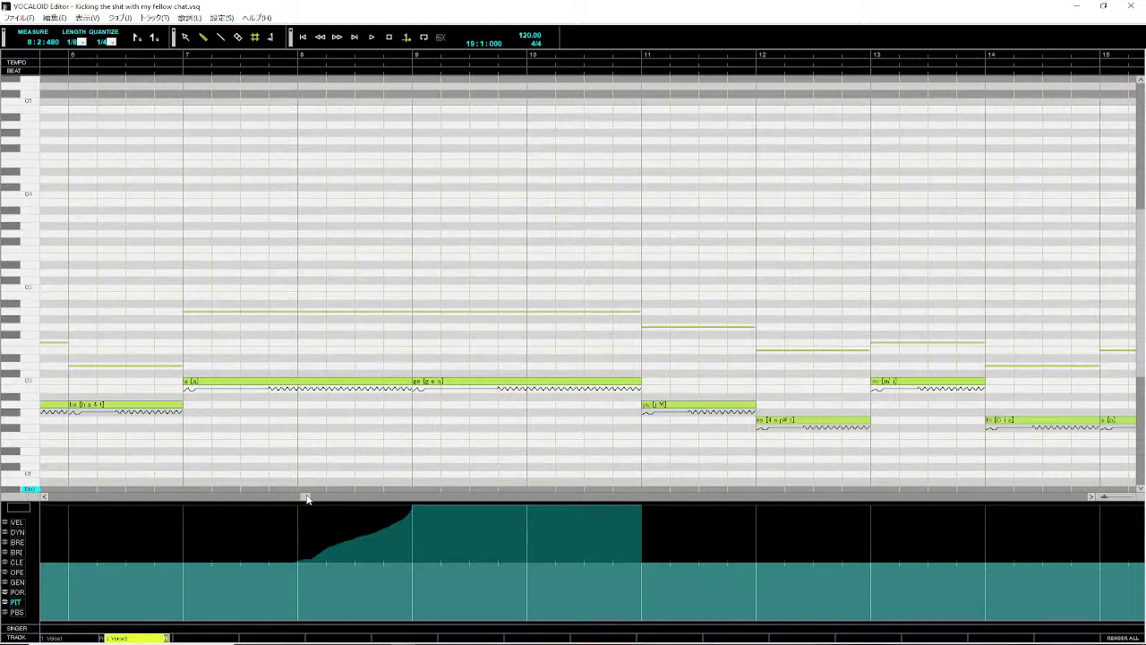
- Review the Voice2 part from the opening measures onward and play the song back from measure 11
drag(307, 499, 130, 513)
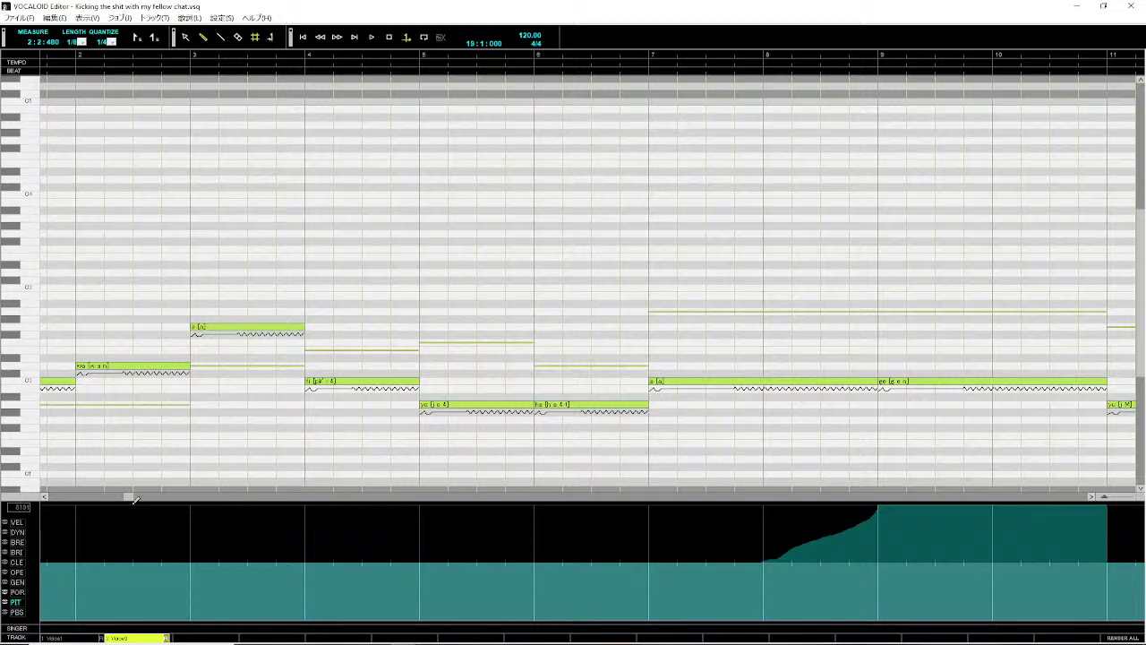
drag(126, 502, 109, 501)
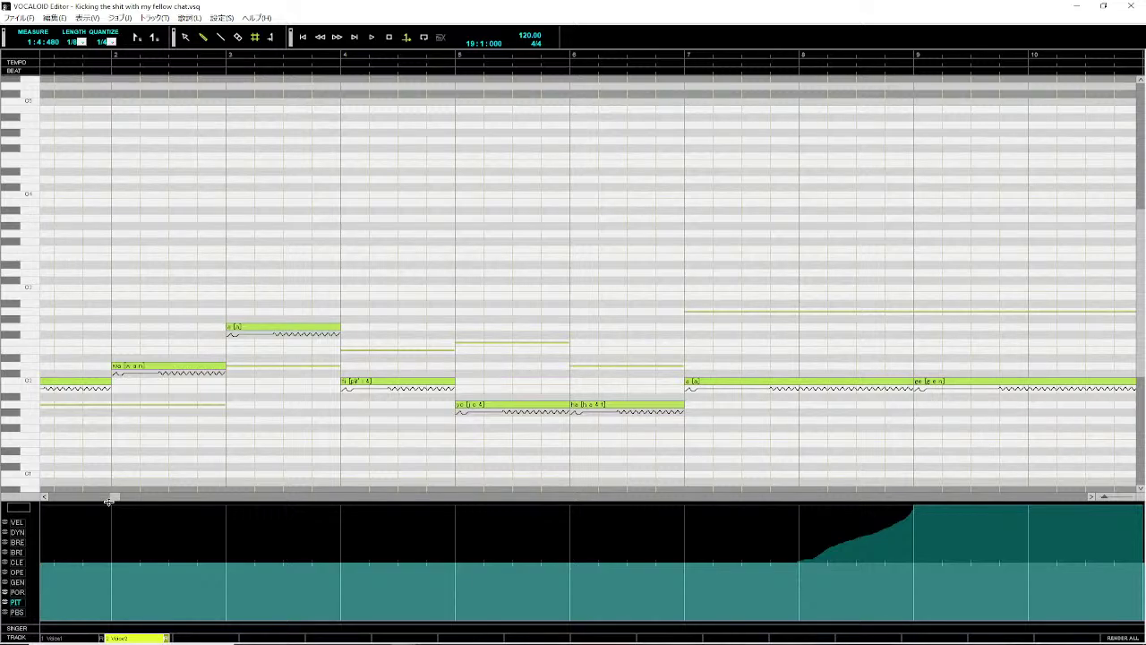
drag(113, 502, 450, 524)
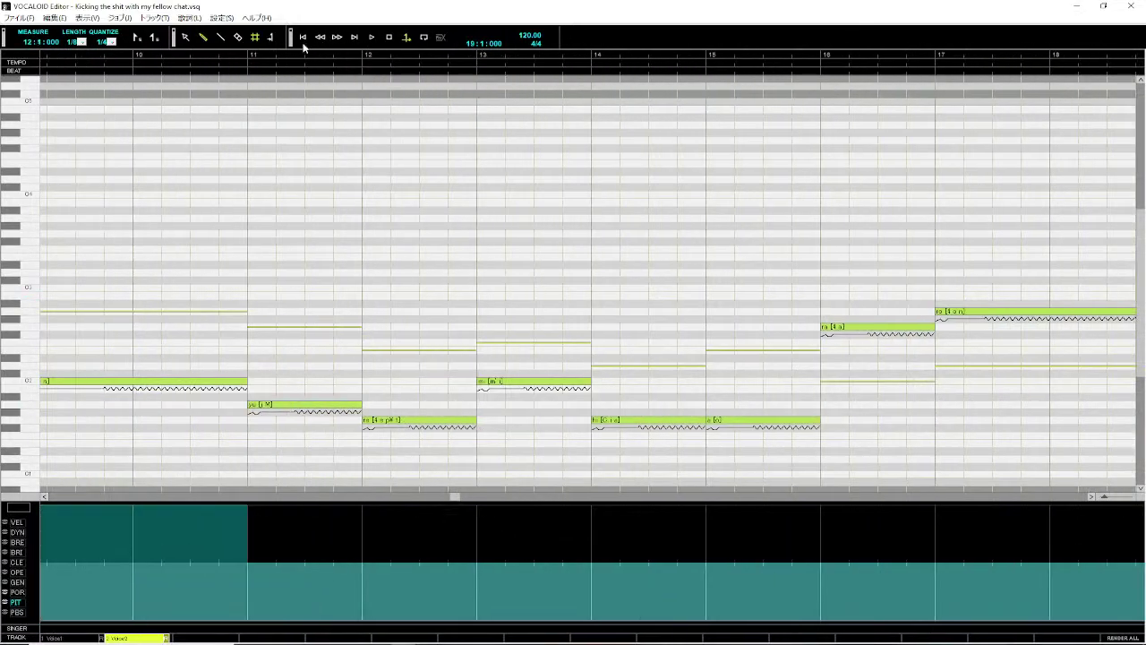
click(252, 57)
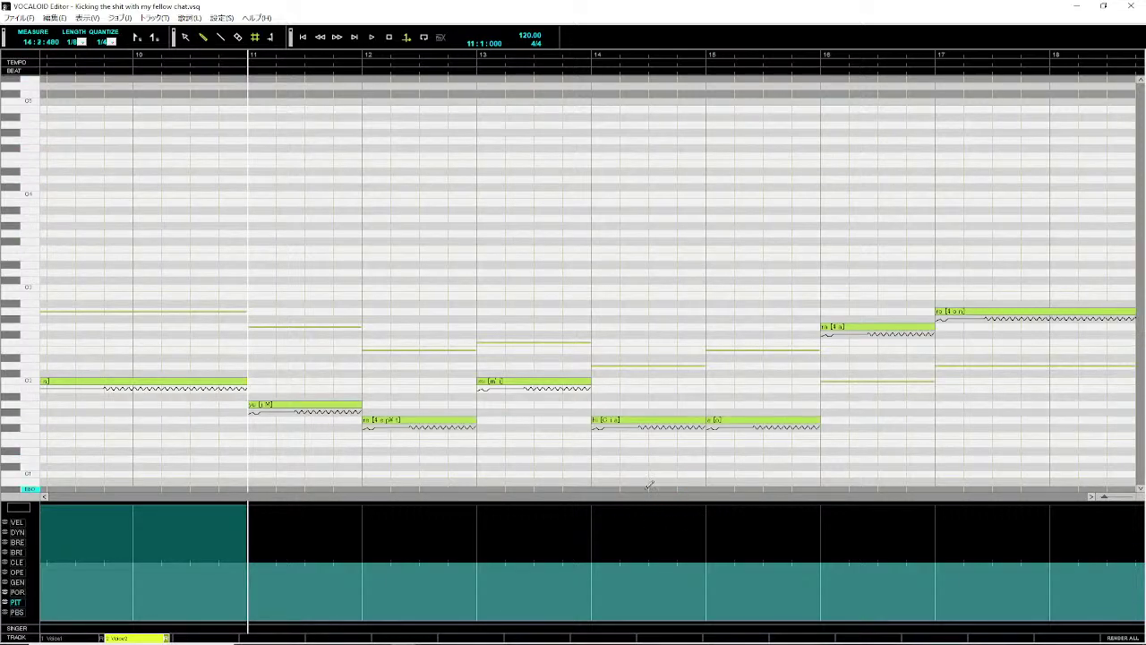
key(space)
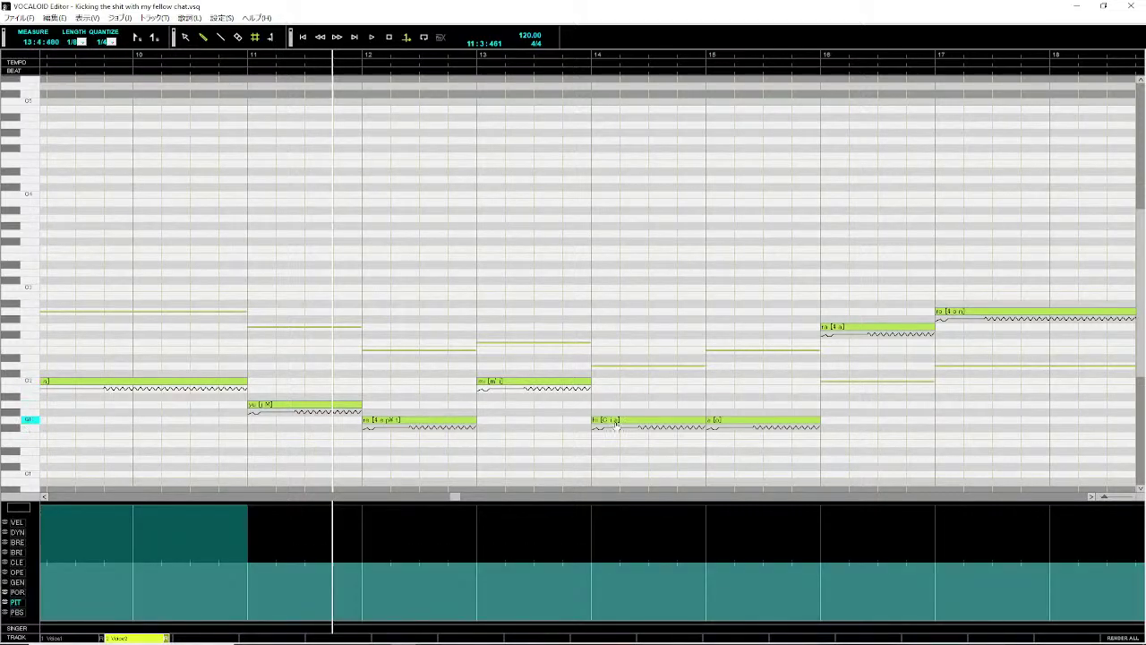
- Raise the Voice2 note in measure 14 to A1 and stop playback
click(641, 421)
drag(641, 423, 641, 411)
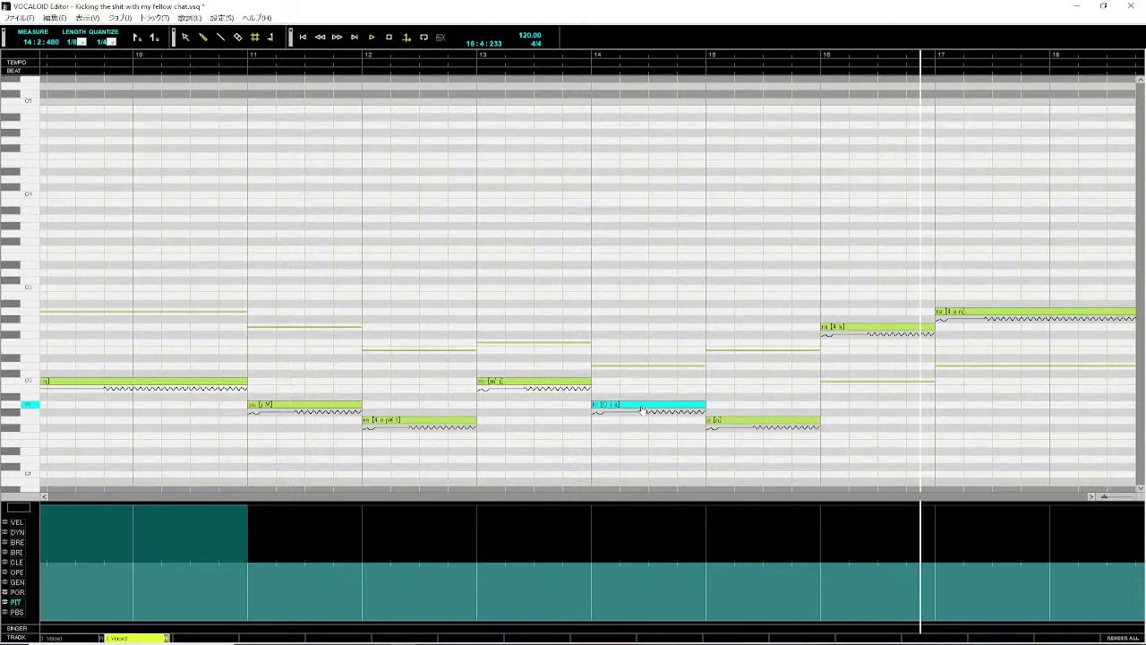
key(space)
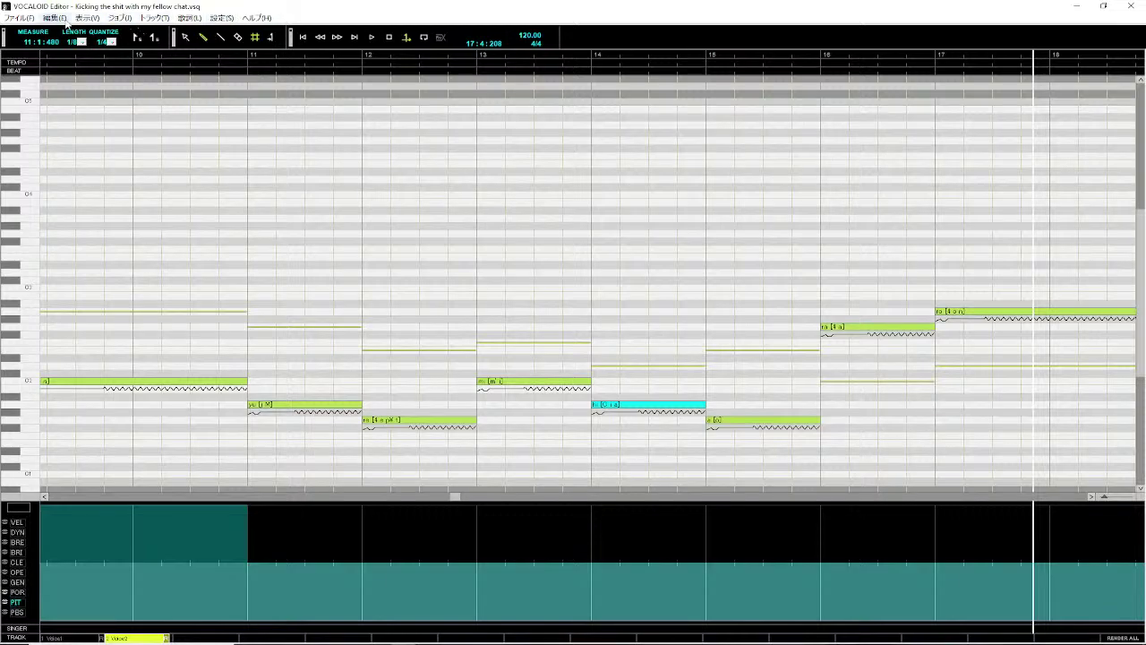
- Check the tracks in the mixer, place the playback position at 0:4:000 before measure 1, and close the mixer
click(55, 18)
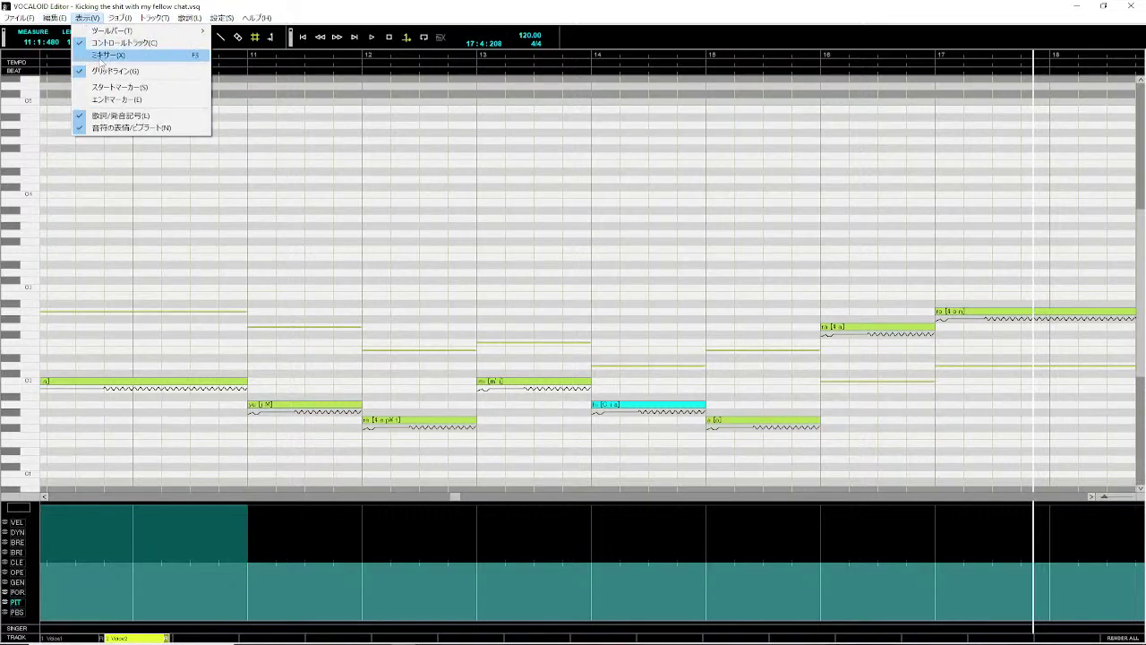
click(94, 55)
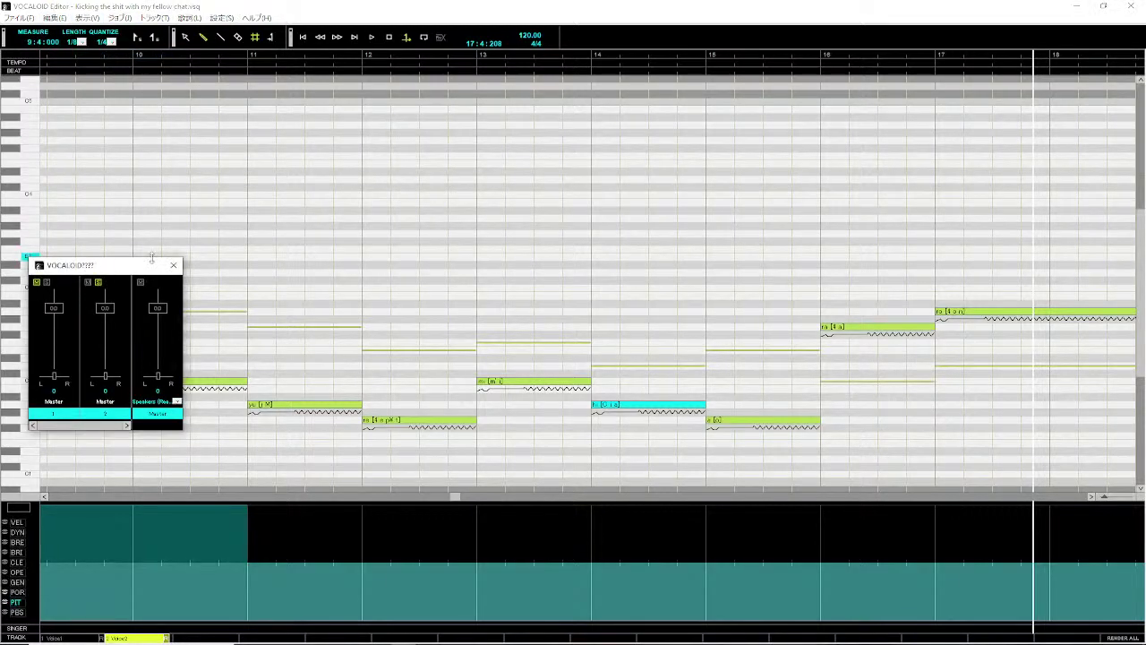
drag(152, 265, 568, 284)
drag(455, 495, 49, 517)
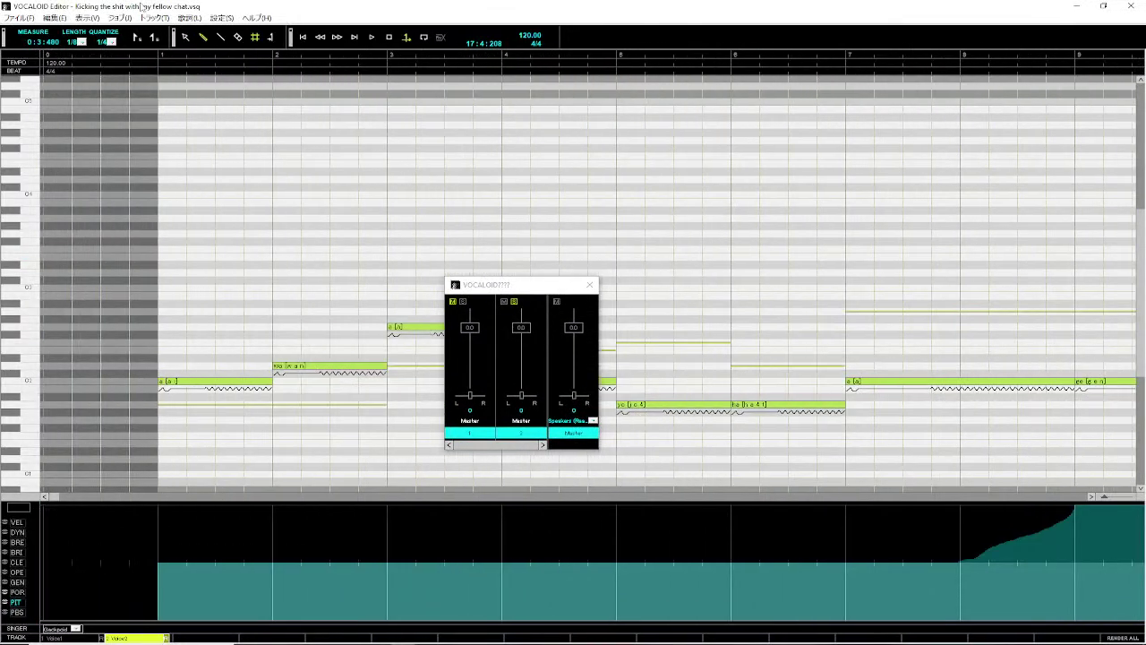
click(135, 54)
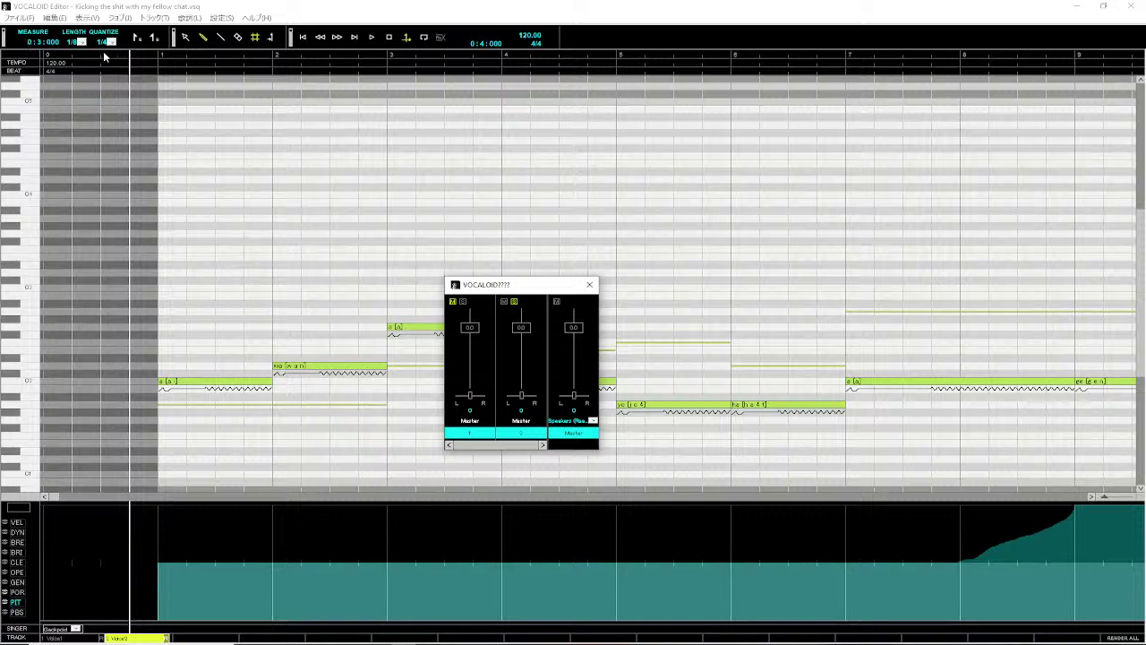
click(589, 285)
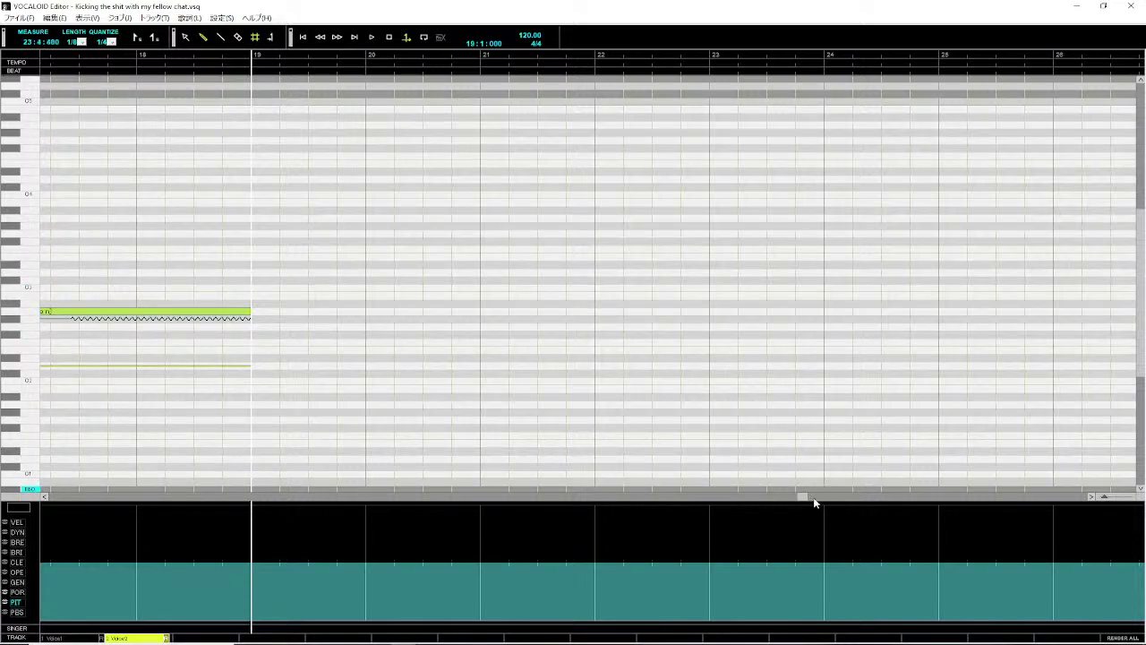
- Return to the start of the song, play briefly from 0:4:000 and reset the playback position there
drag(803, 498, 77, 515)
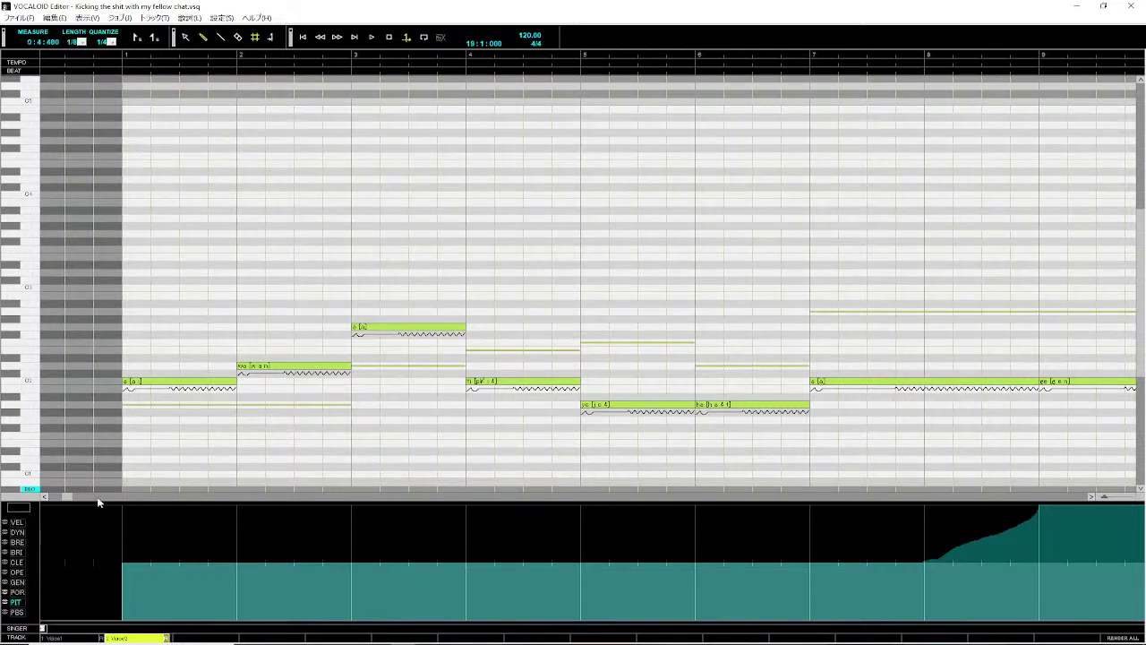
drag(67, 502, 59, 502)
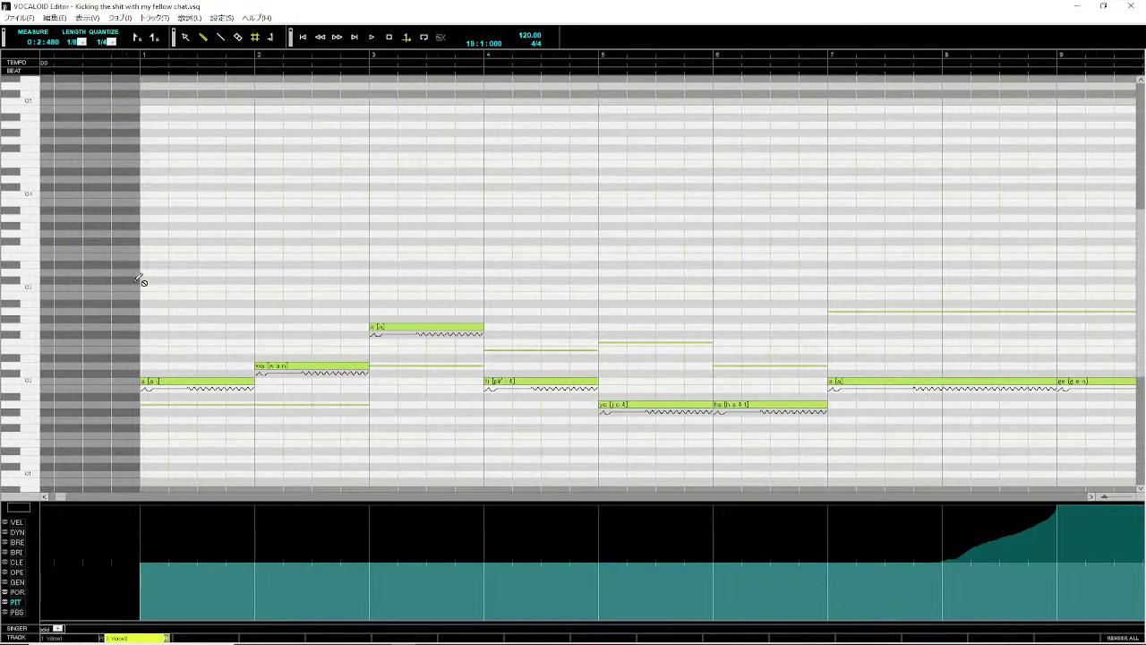
click(111, 56)
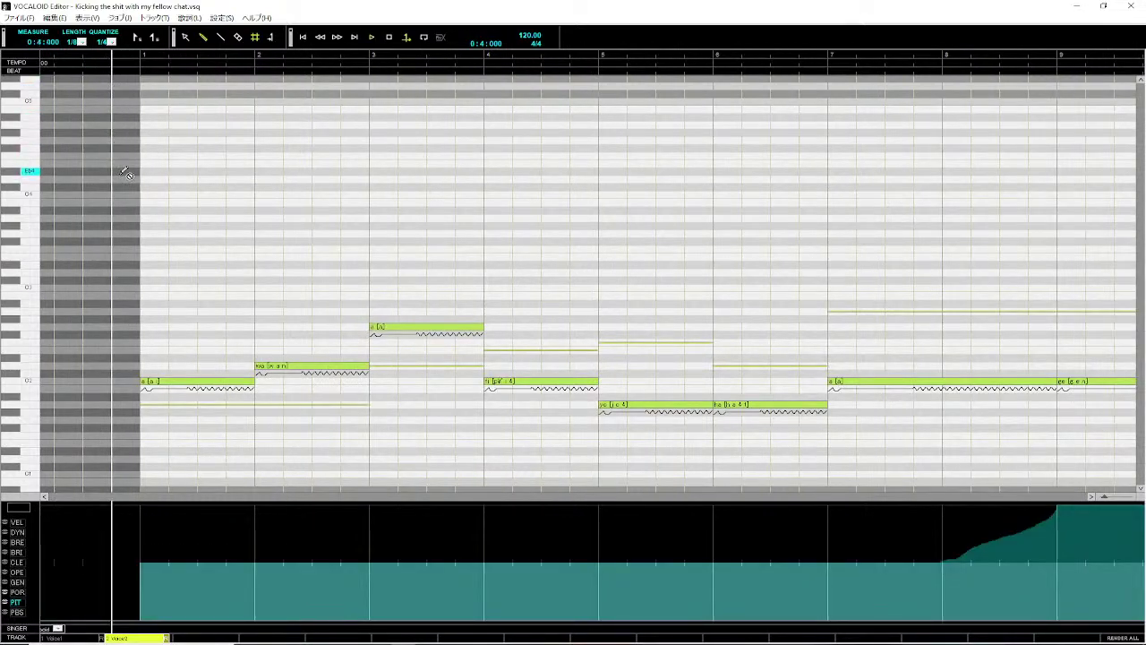
key(space)
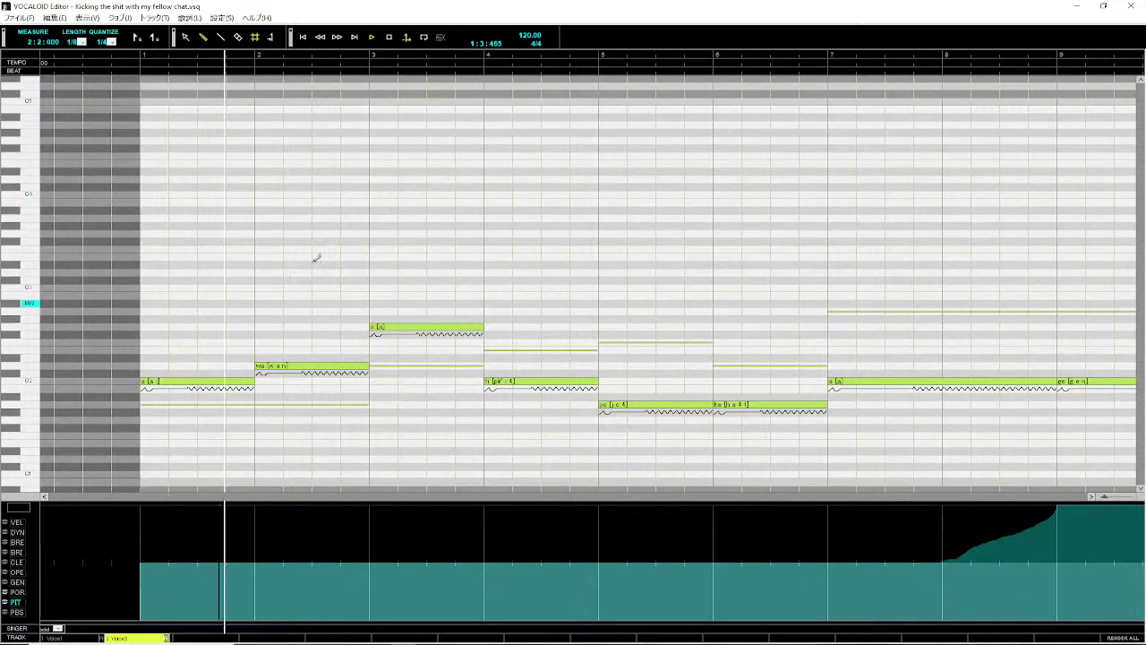
click(114, 56)
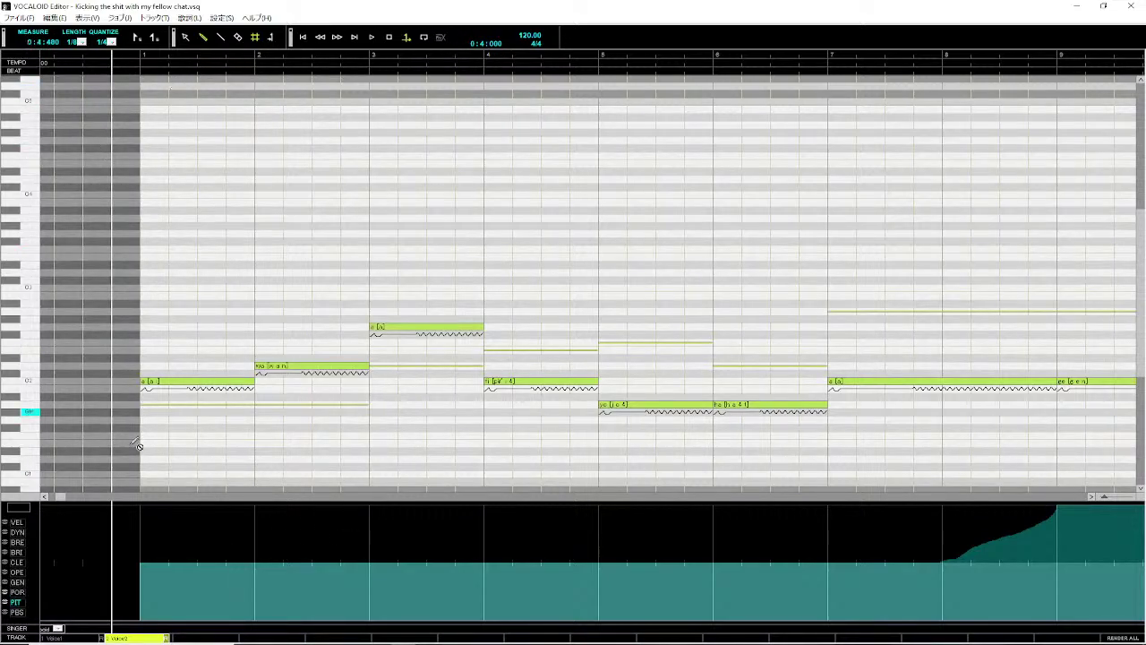
- Set the song's opening tempo to 160.00 and play it back with the Voice1 track active
click(49, 494)
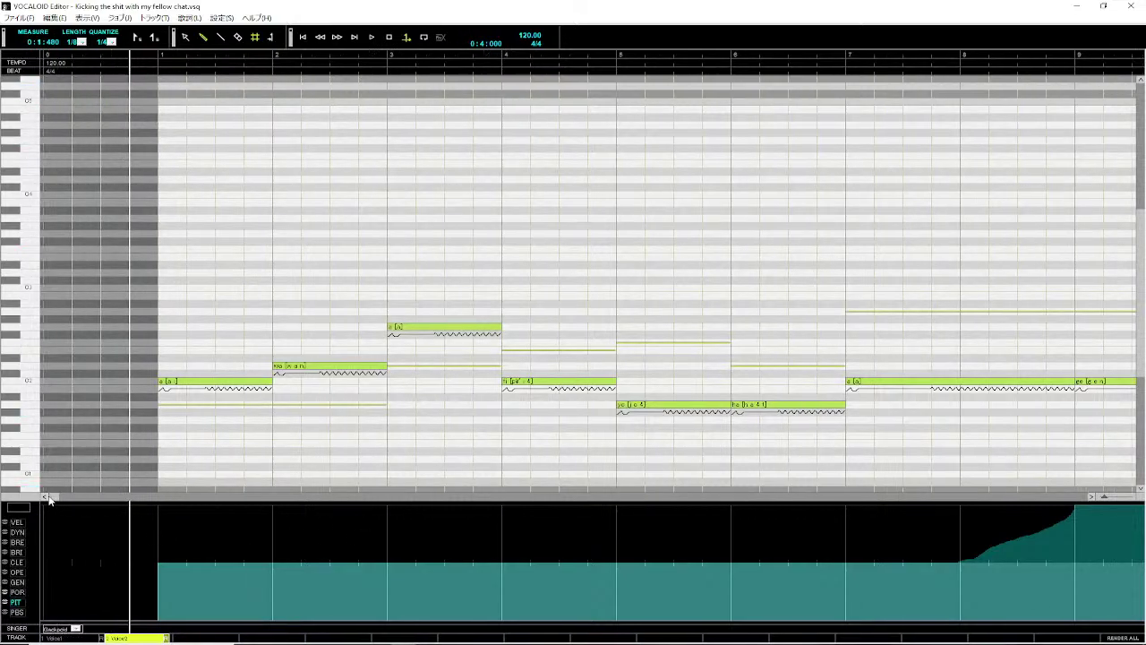
double_click(58, 62)
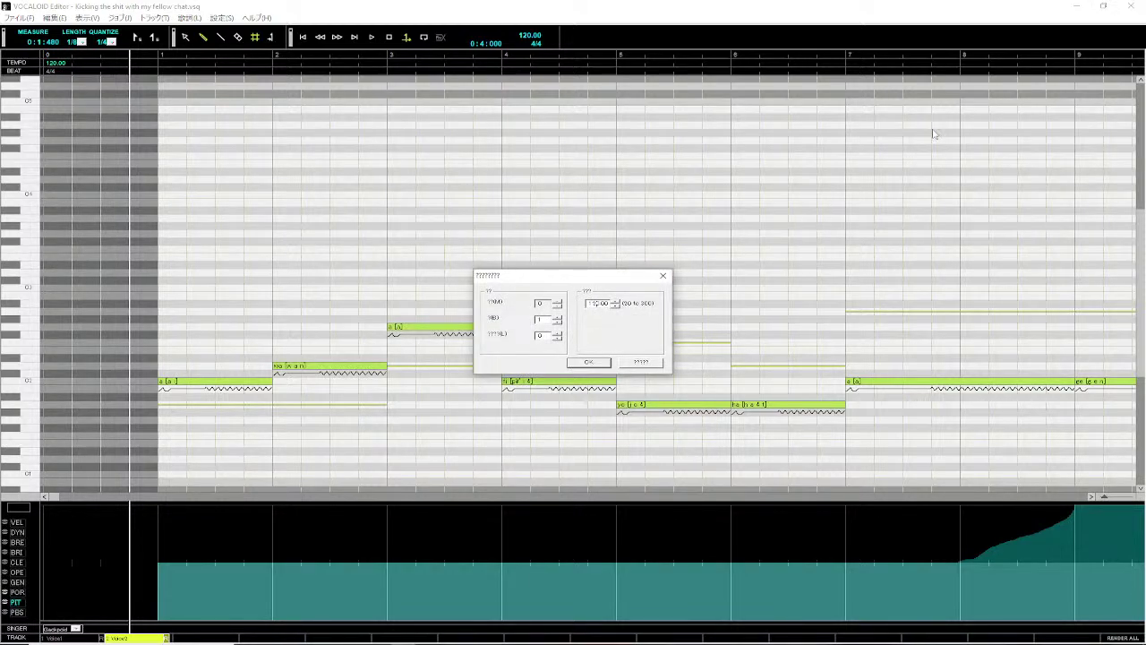
key(Return)
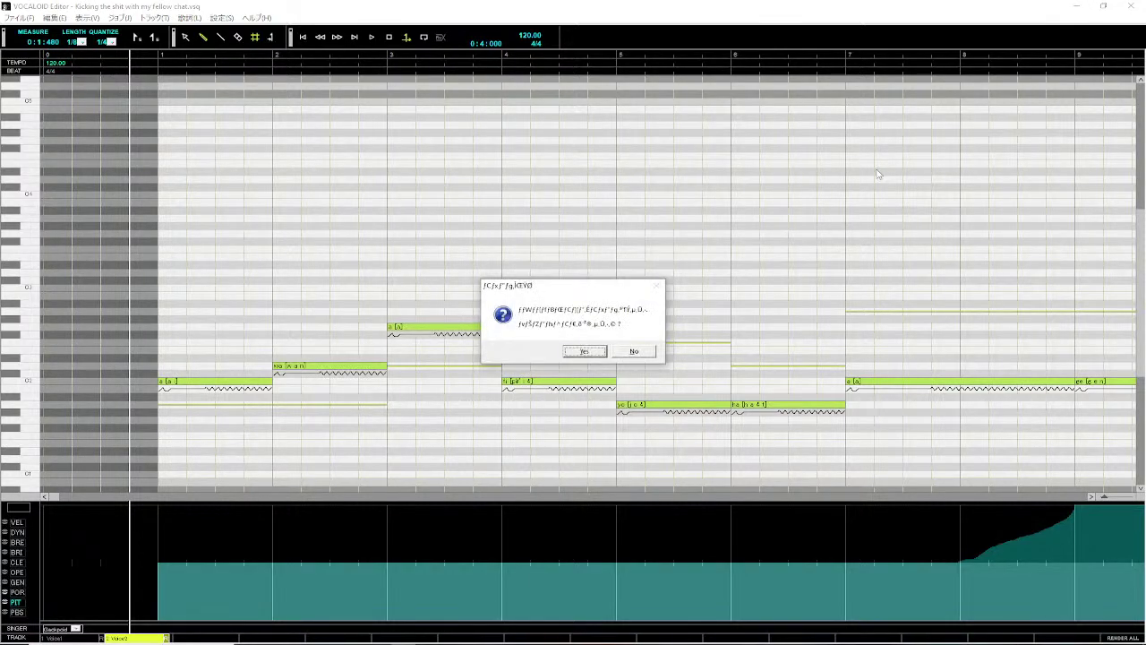
click(585, 350)
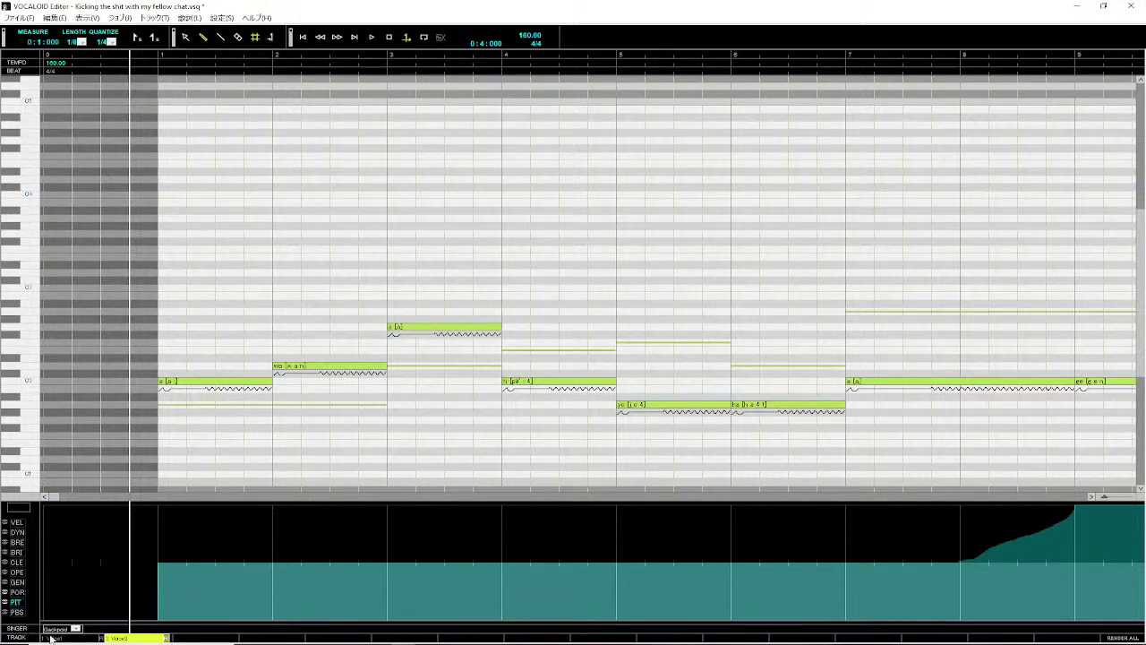
click(79, 642)
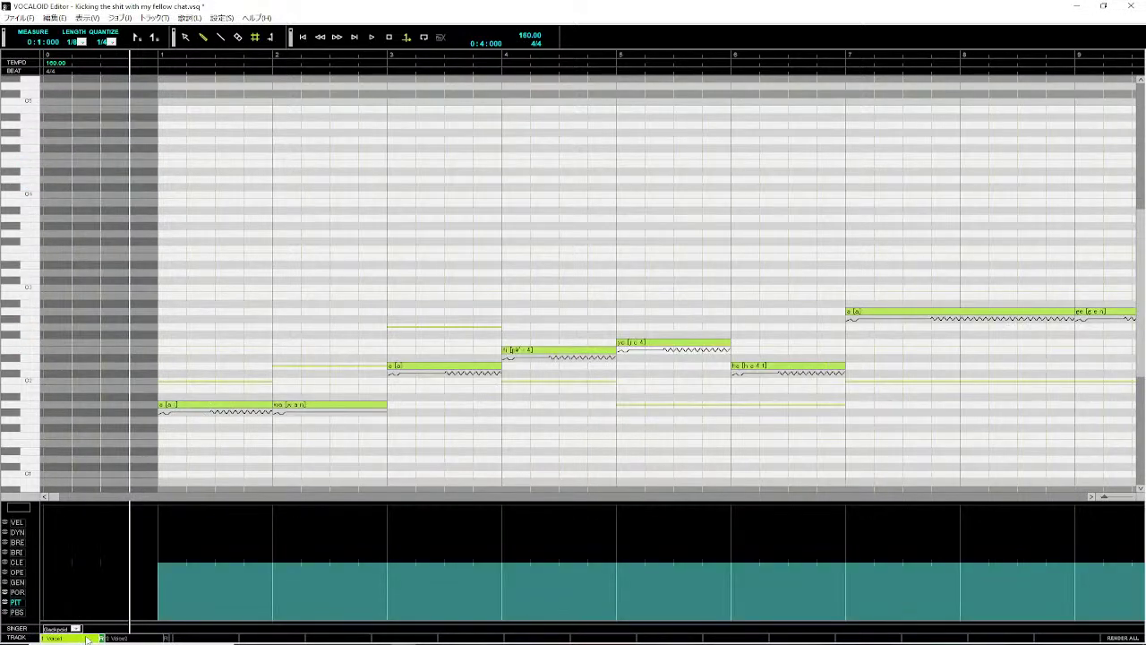
key(space)
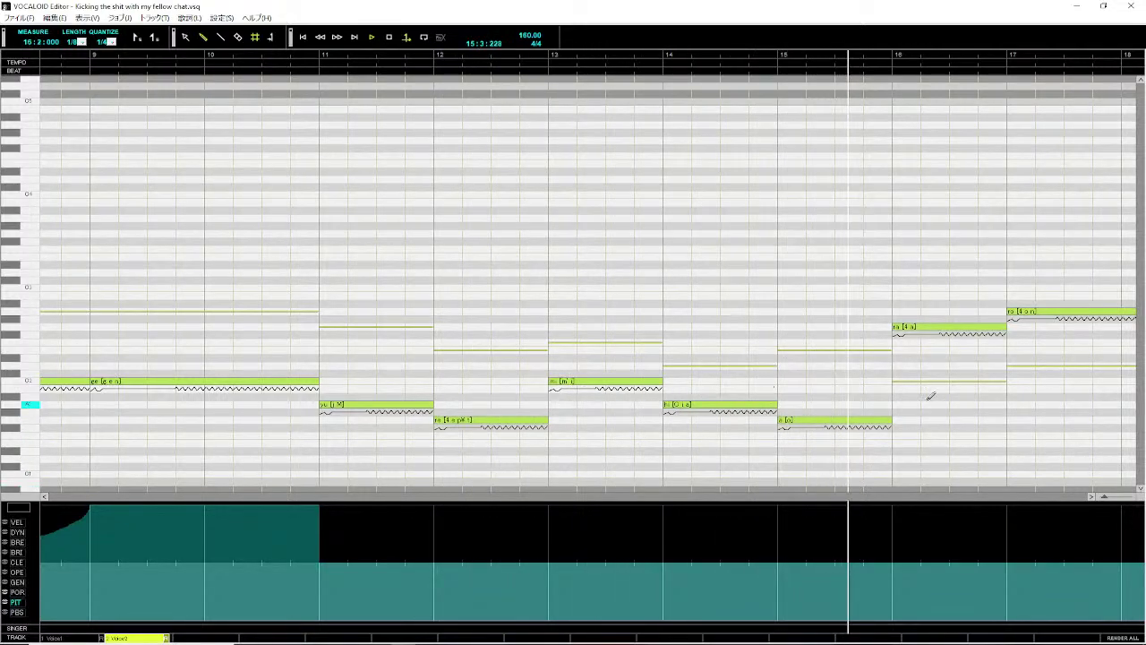
- Stop playback and lower the Voice2 "ro" note starting at measure 17 to E2
key(space)
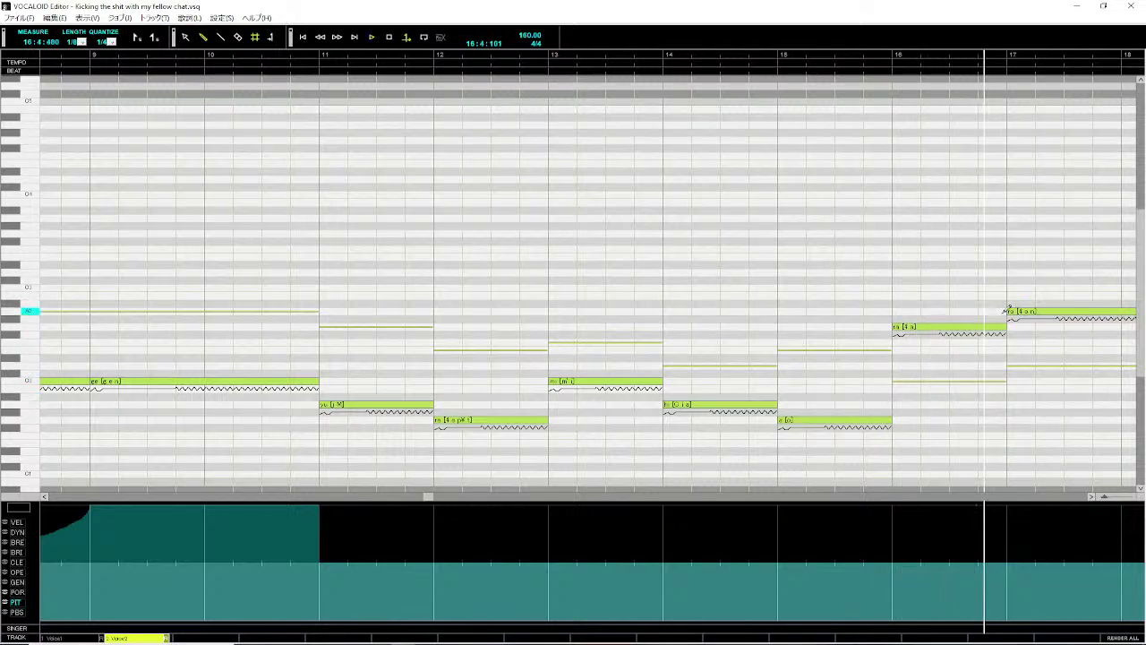
click(1019, 313)
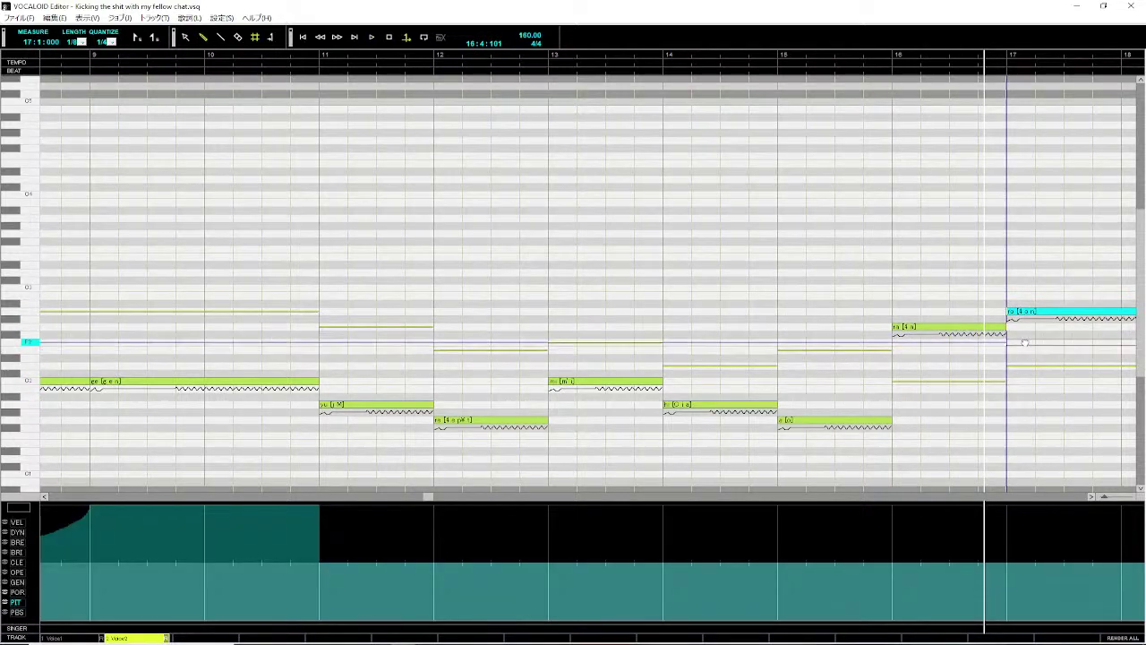
drag(1024, 343, 1028, 365)
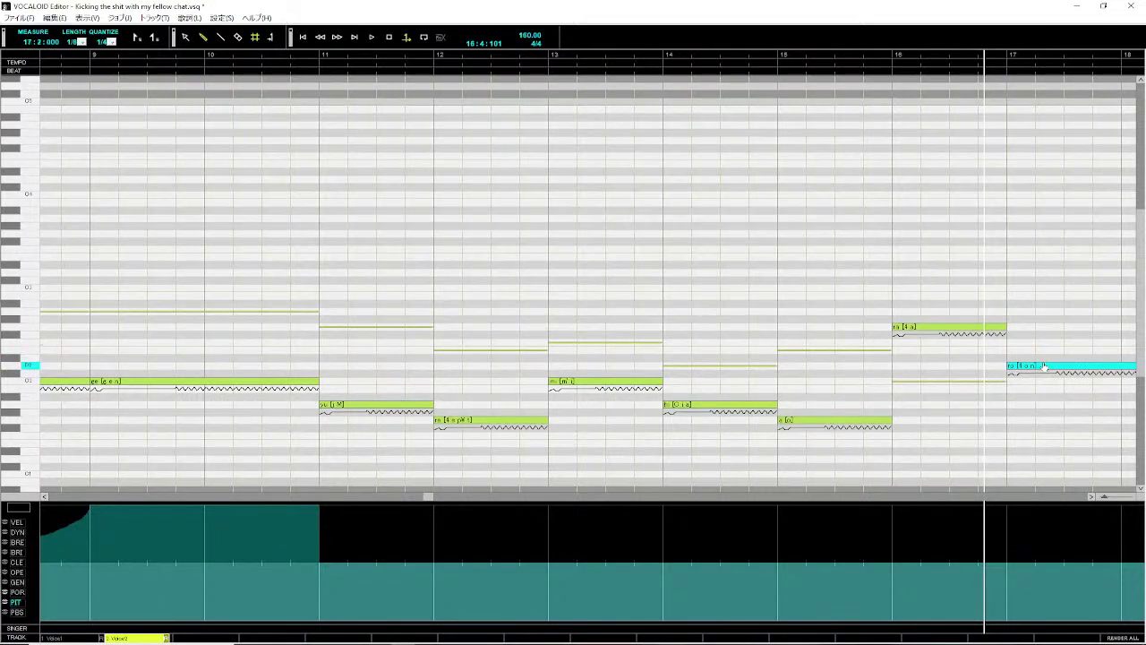
drag(1045, 367, 1045, 350)
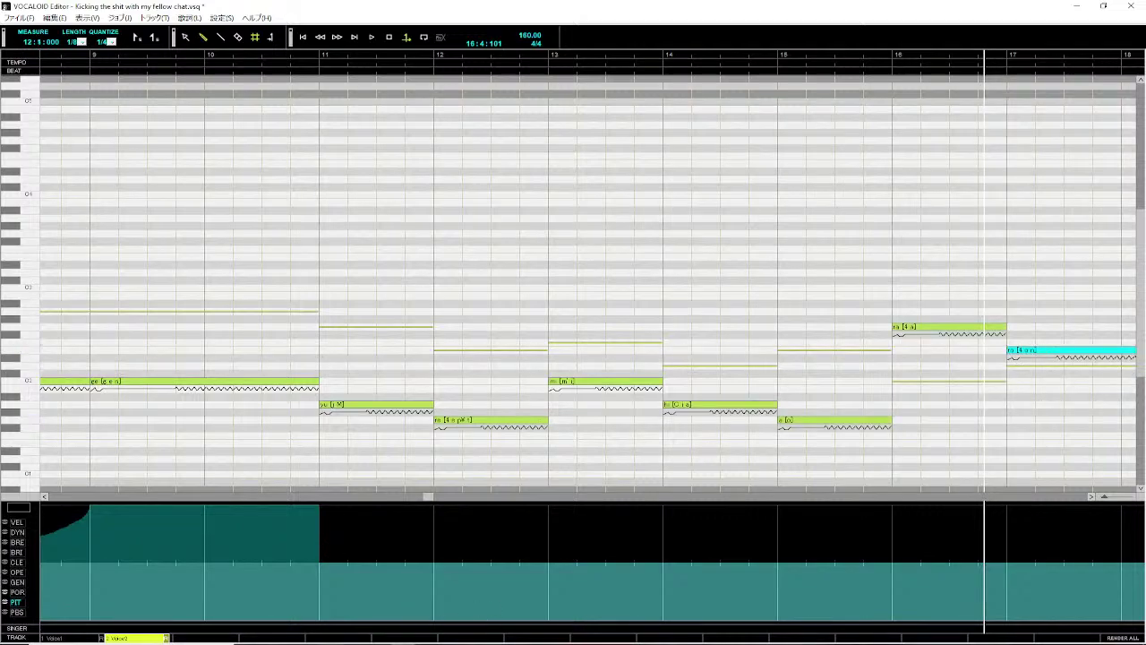
- Return to the opening of the song and briefly play it from just before measure 1
mouse_move(330, 643)
drag(429, 496, 49, 502)
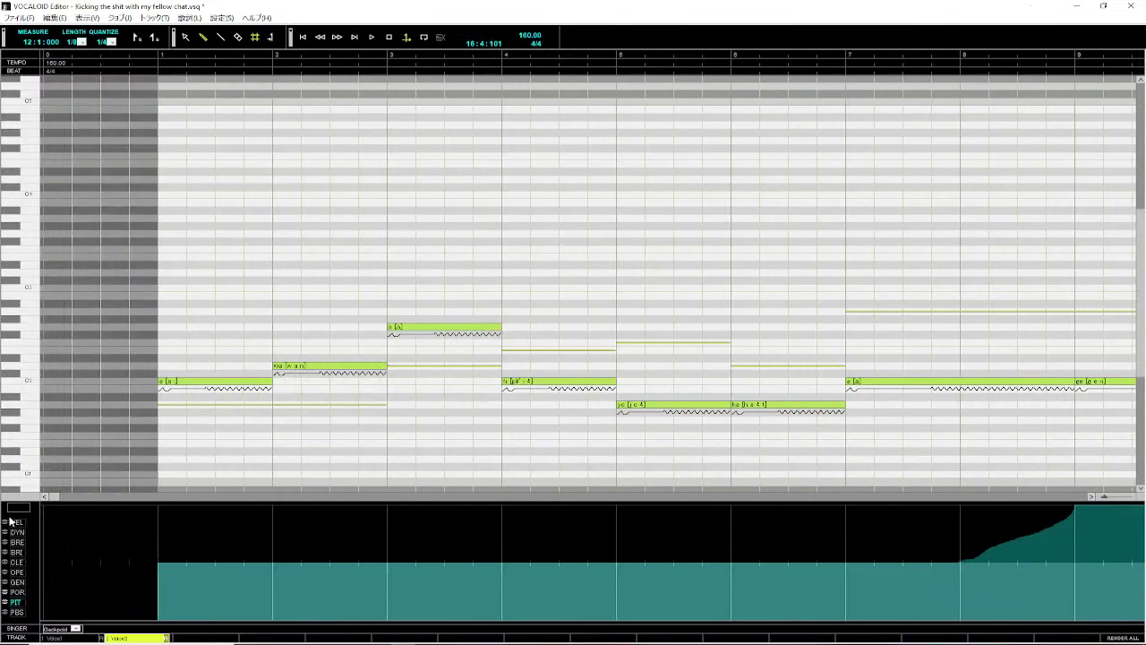
click(130, 59)
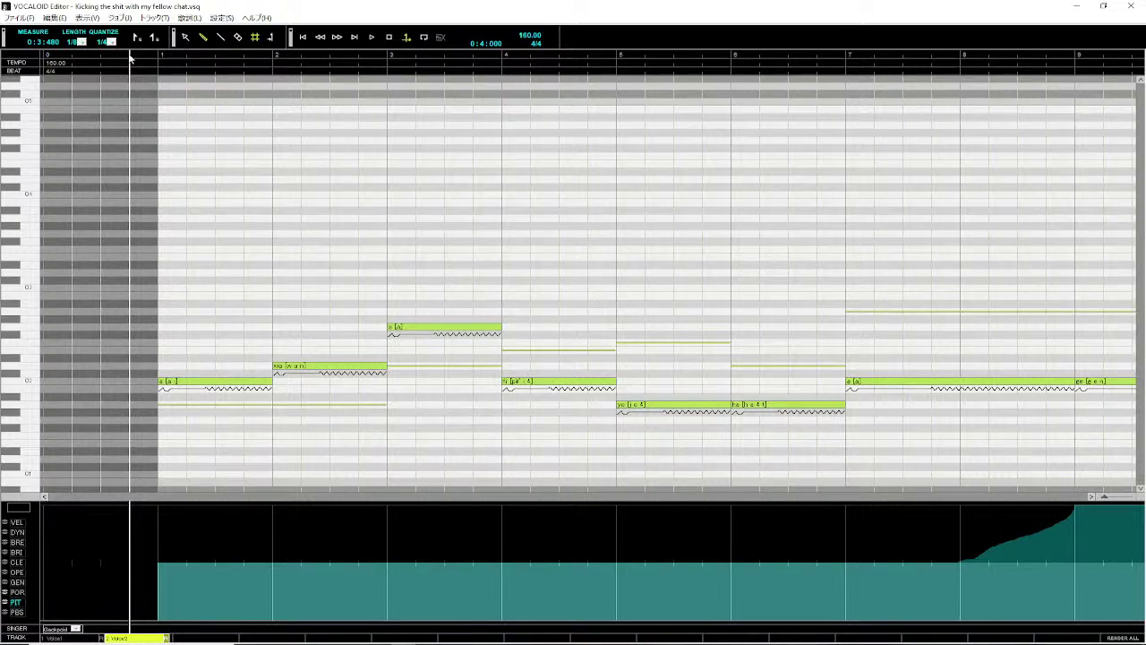
key(space)
key(space)
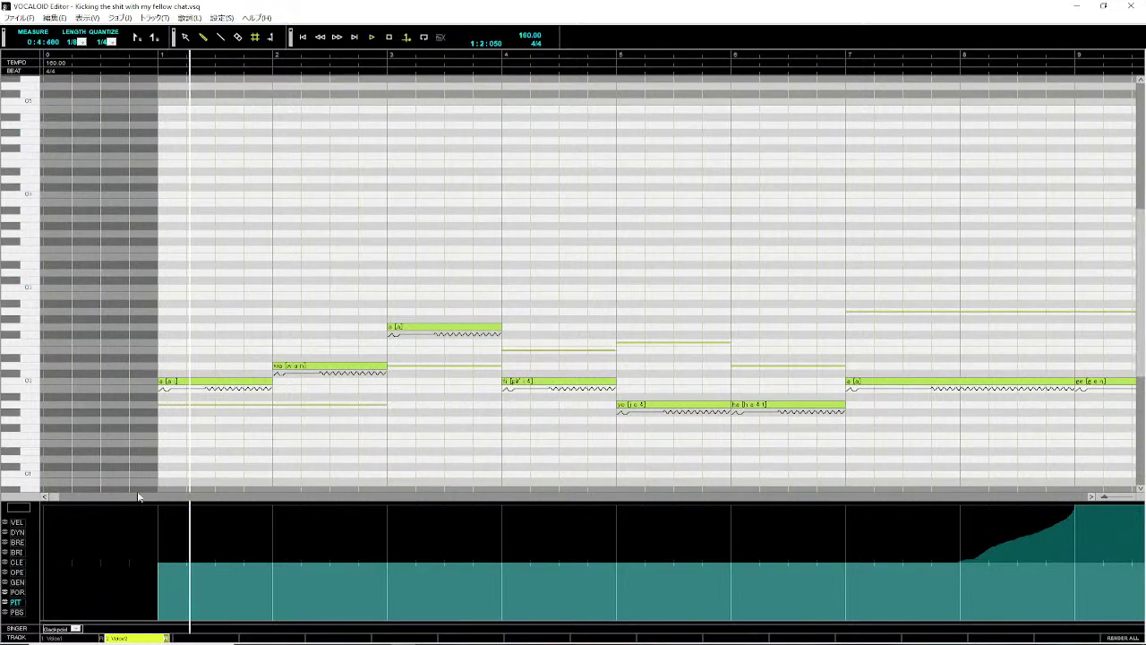
- Turn off the solo on track 2 in the mixer, close it and play both voices from 0:4:000
right_click(154, 400)
key(Escape)
click(56, 18)
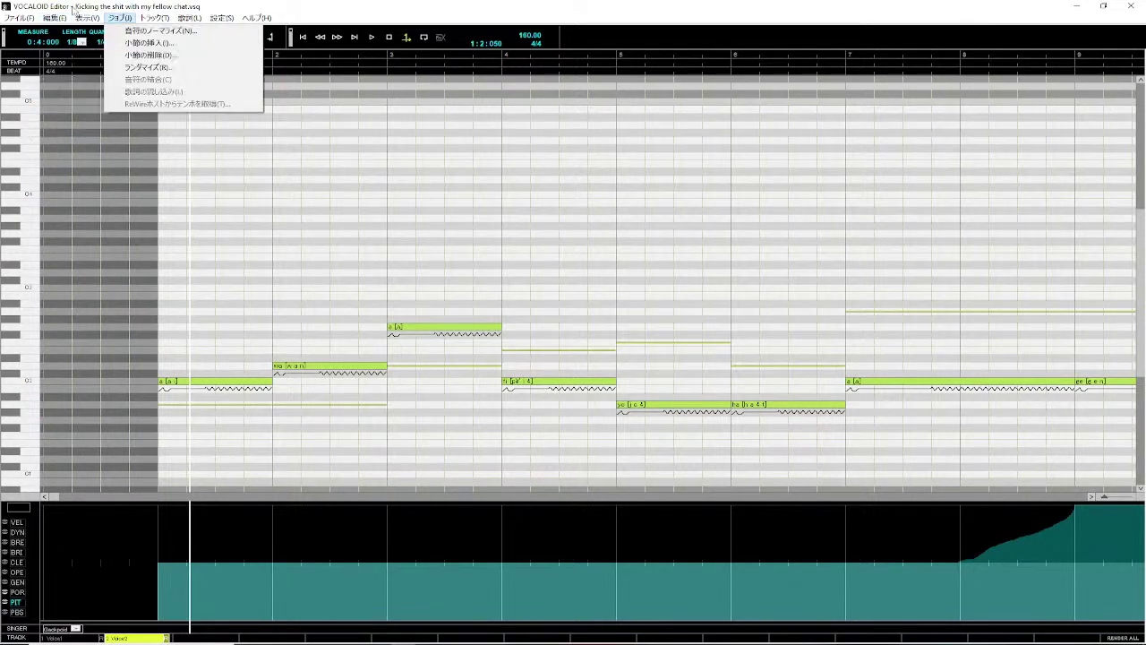
click(103, 56)
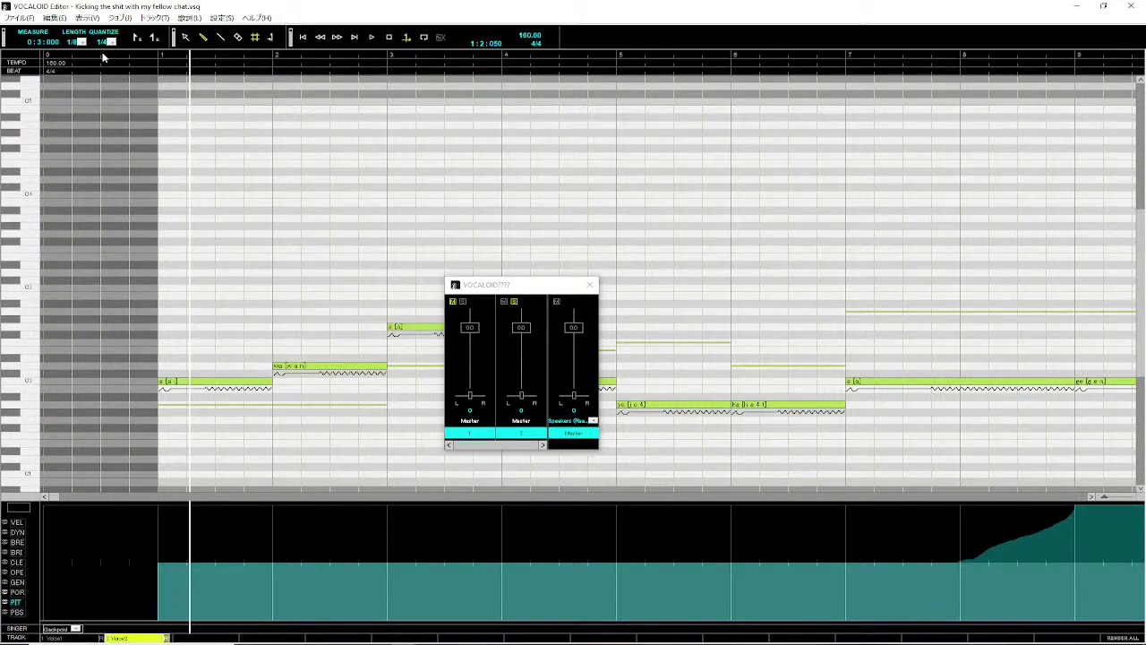
click(522, 306)
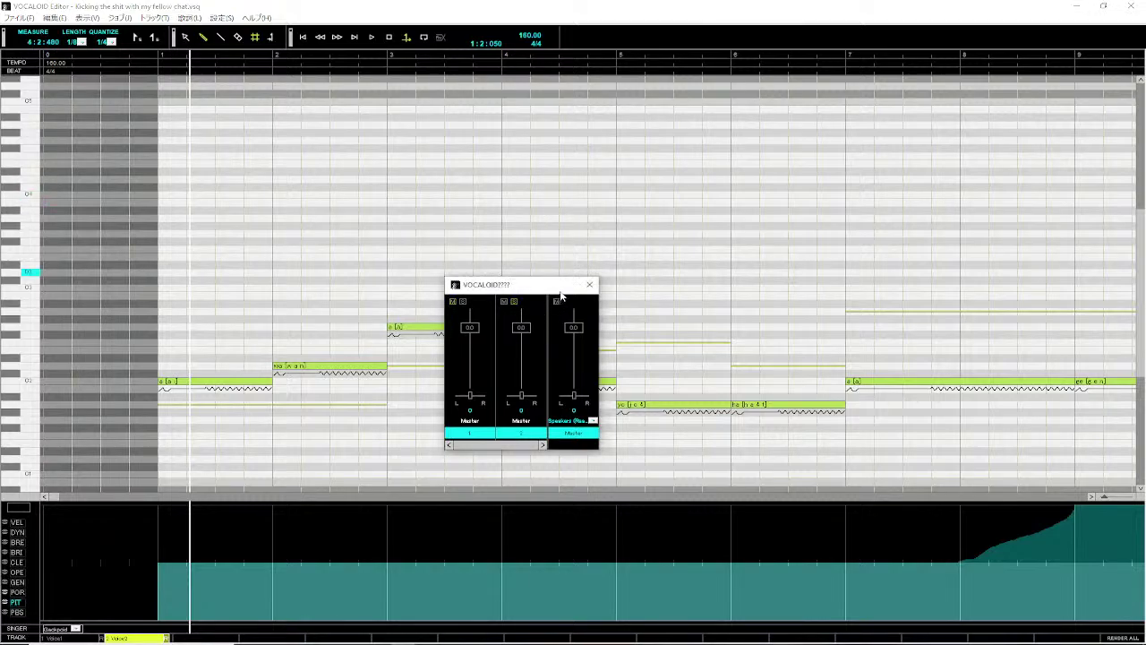
click(589, 284)
click(131, 56)
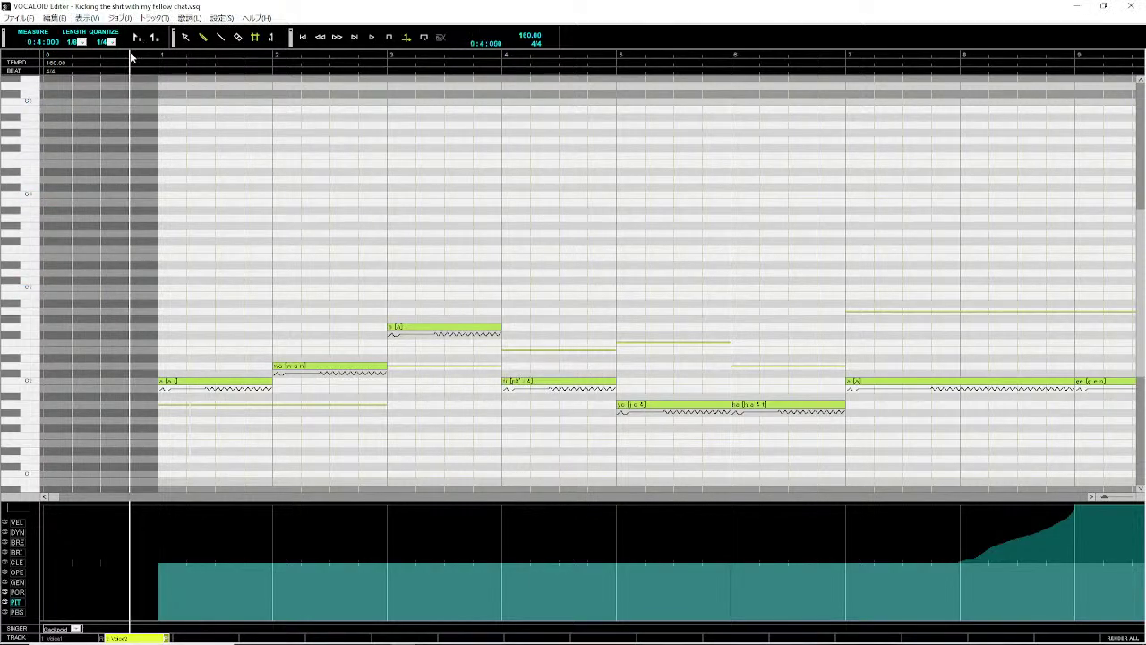
key(space)
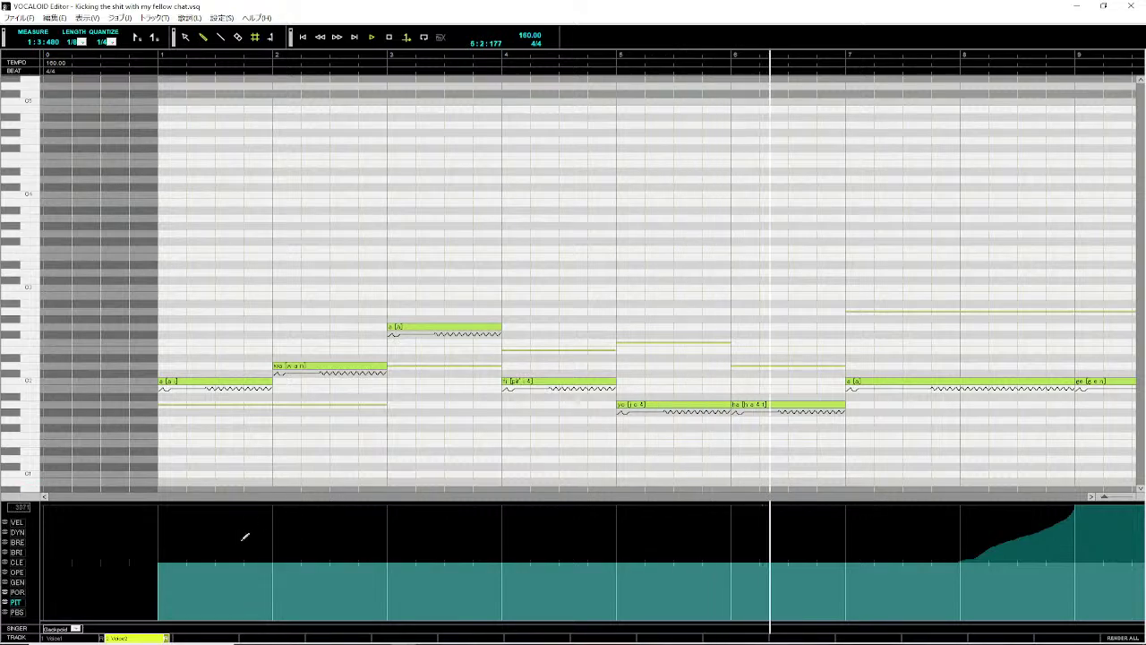
- Lower the Voice2 note starting at measure 7 to A1 and play from just before measure 5
click(894, 384)
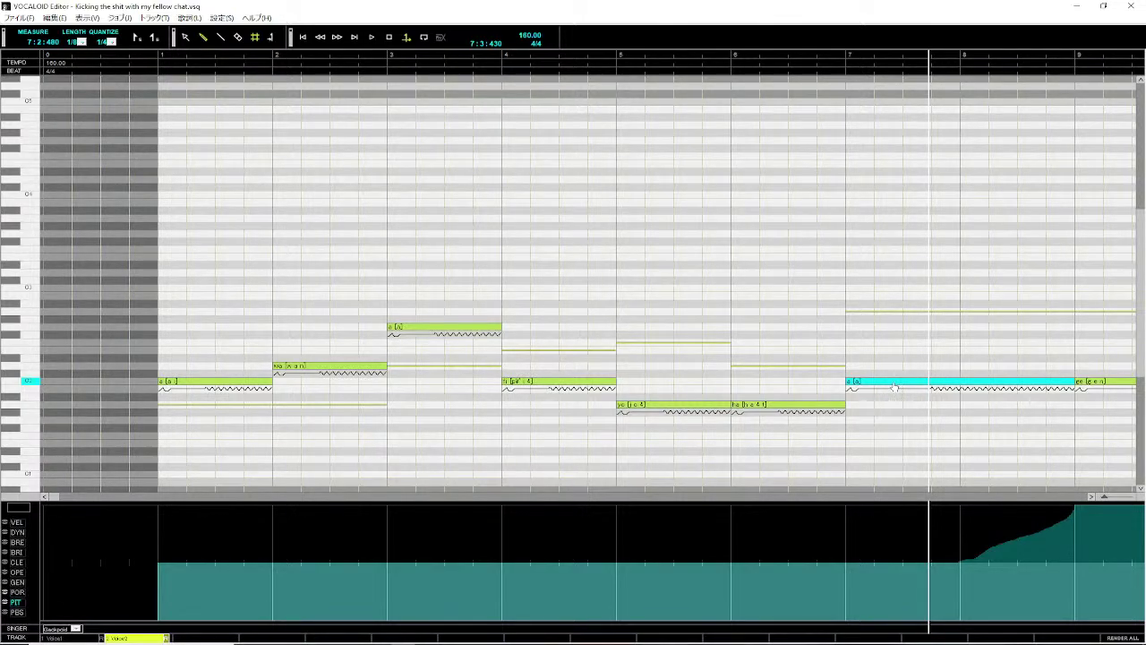
drag(895, 386, 895, 410)
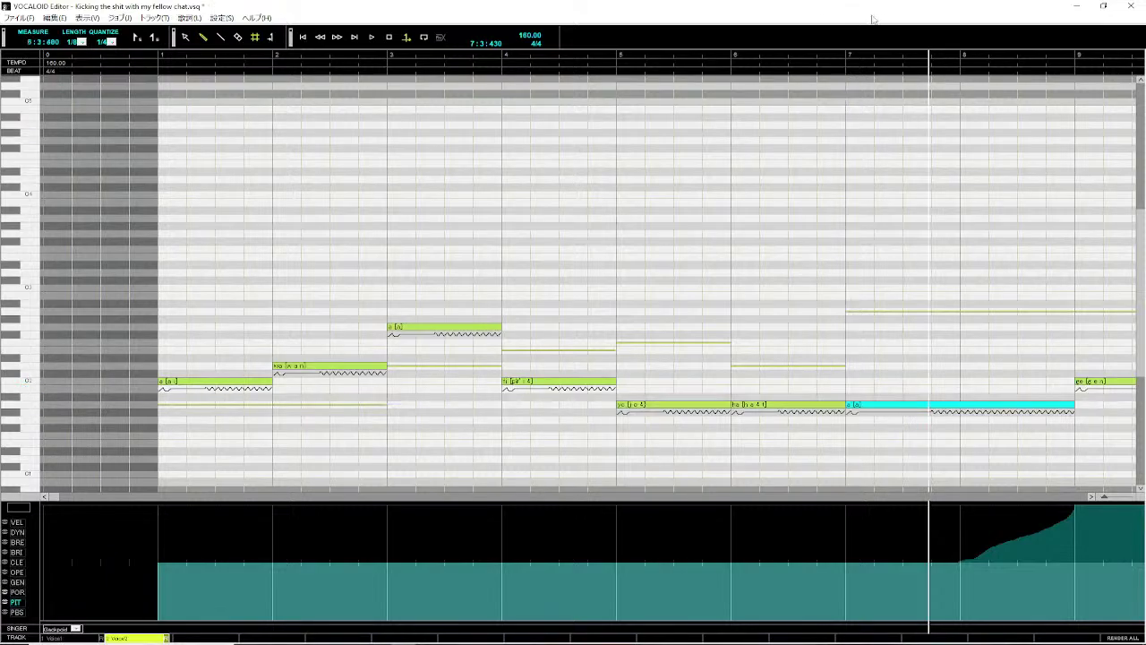
click(589, 55)
key(space)
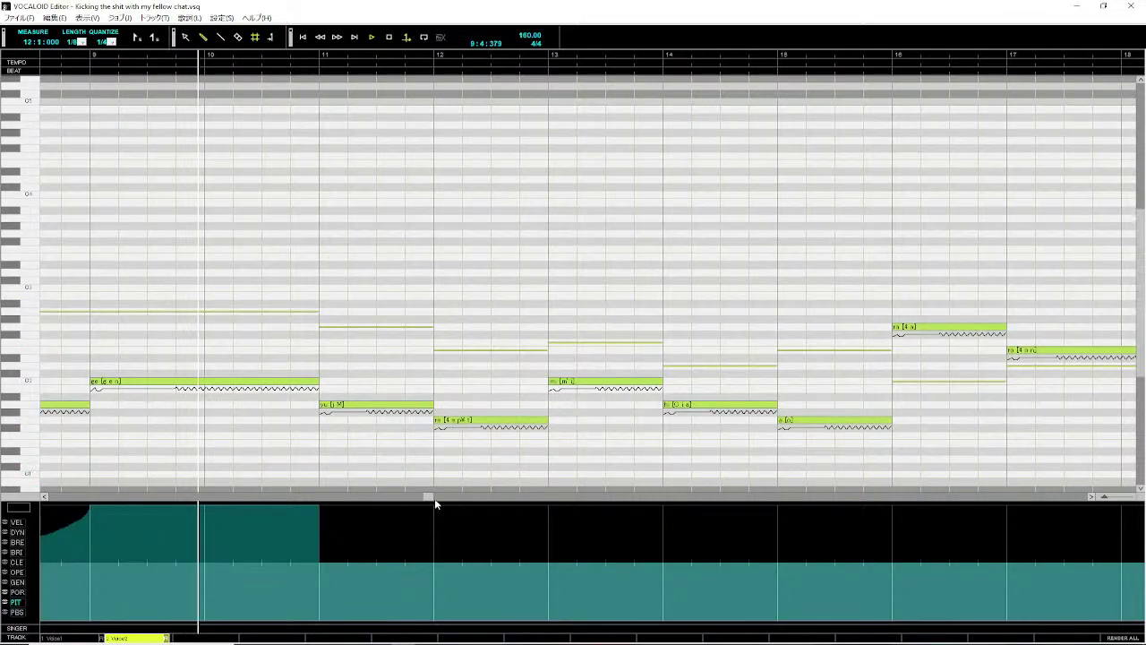
- Return to the song's opening and play both voices from 1:1:000 into measure 7
drag(426, 502, 94, 502)
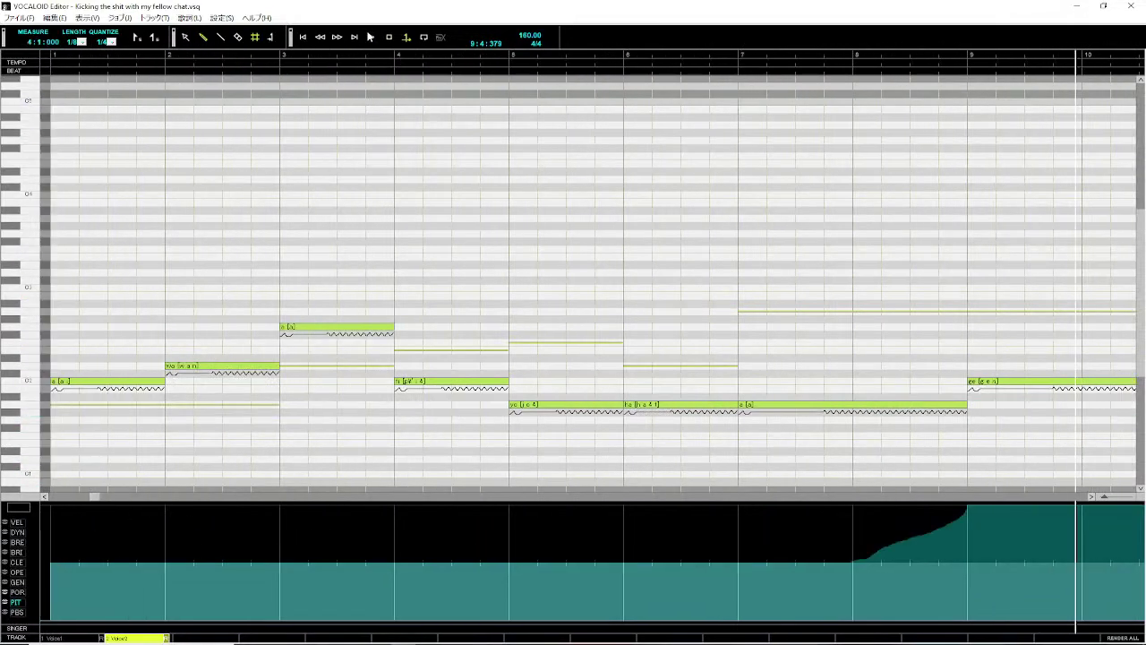
click(50, 56)
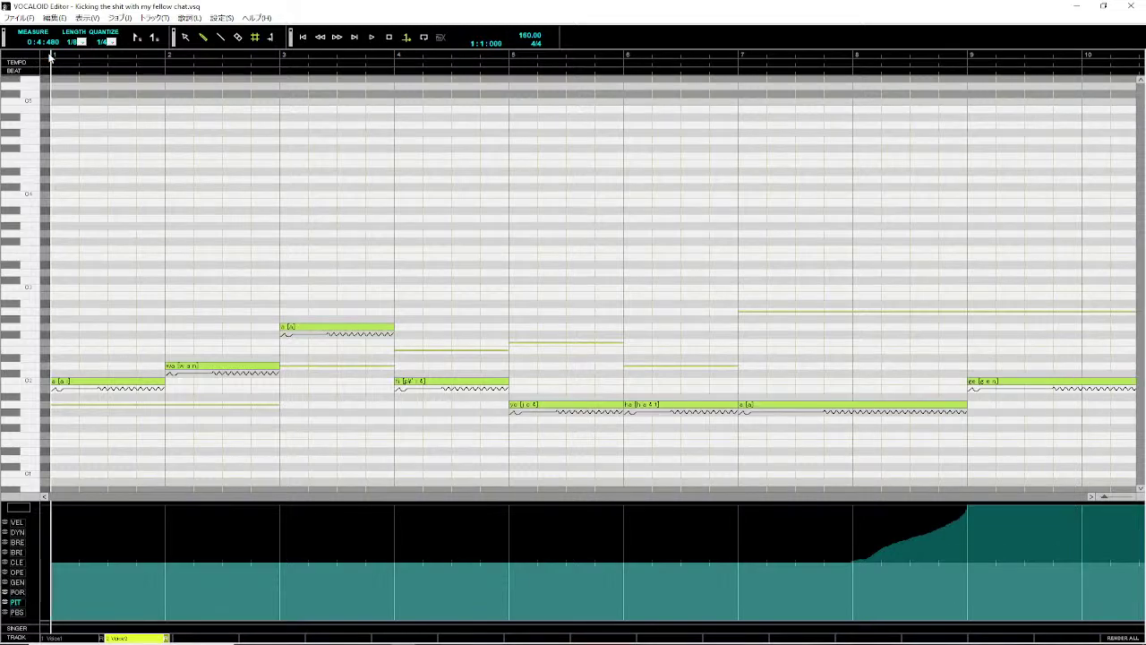
key(space)
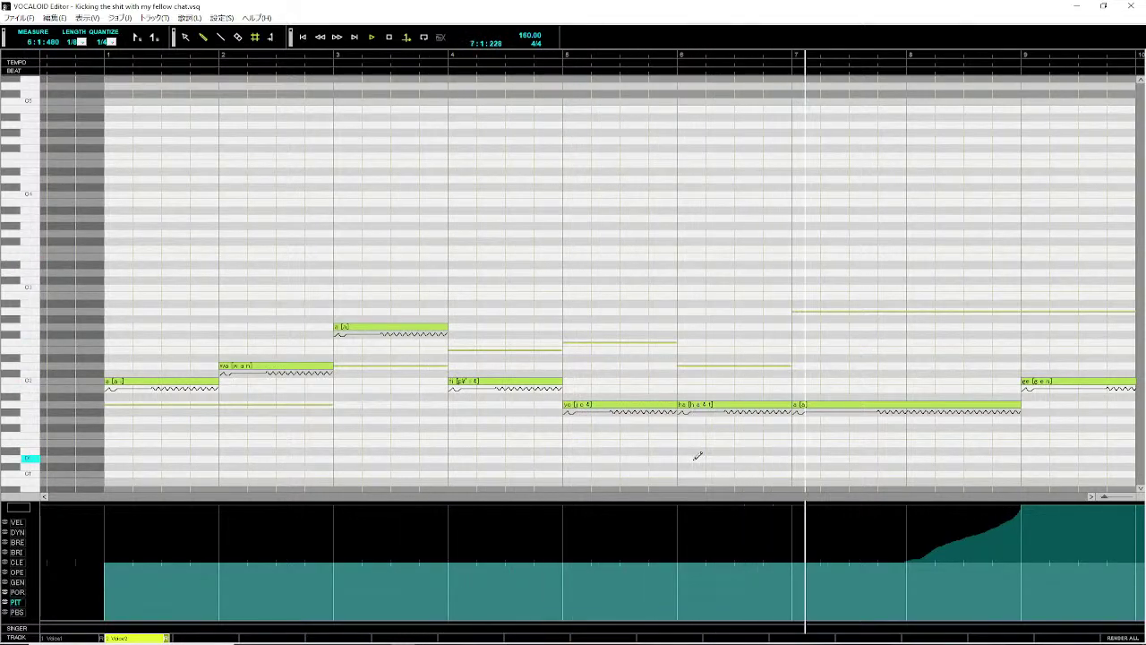
key(space)
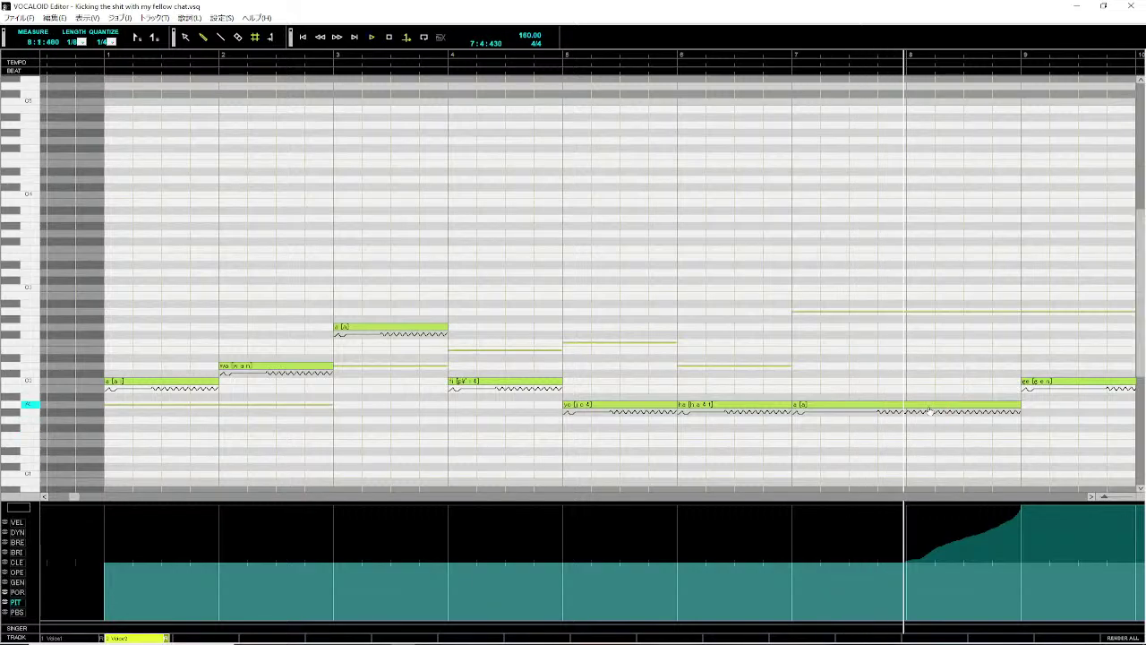
- Shorten the Voice2 note in measures 7–8 to measure 8 on B1, and draw a one-measure "a" note on A1 in measure 7
click(931, 407)
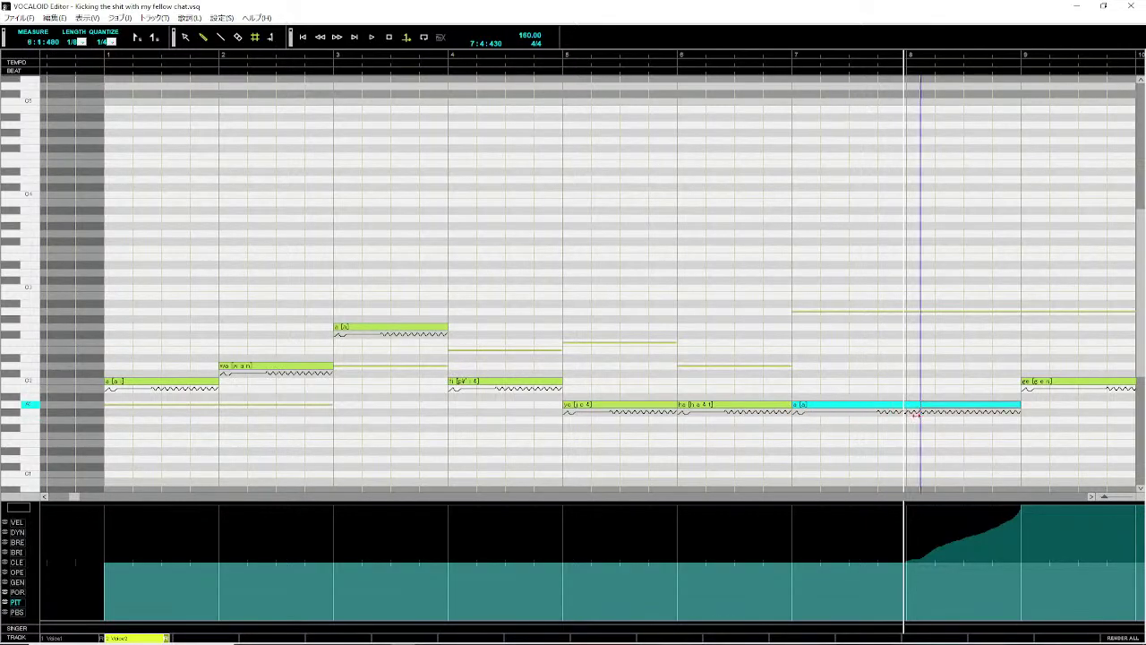
drag(901, 418, 920, 391)
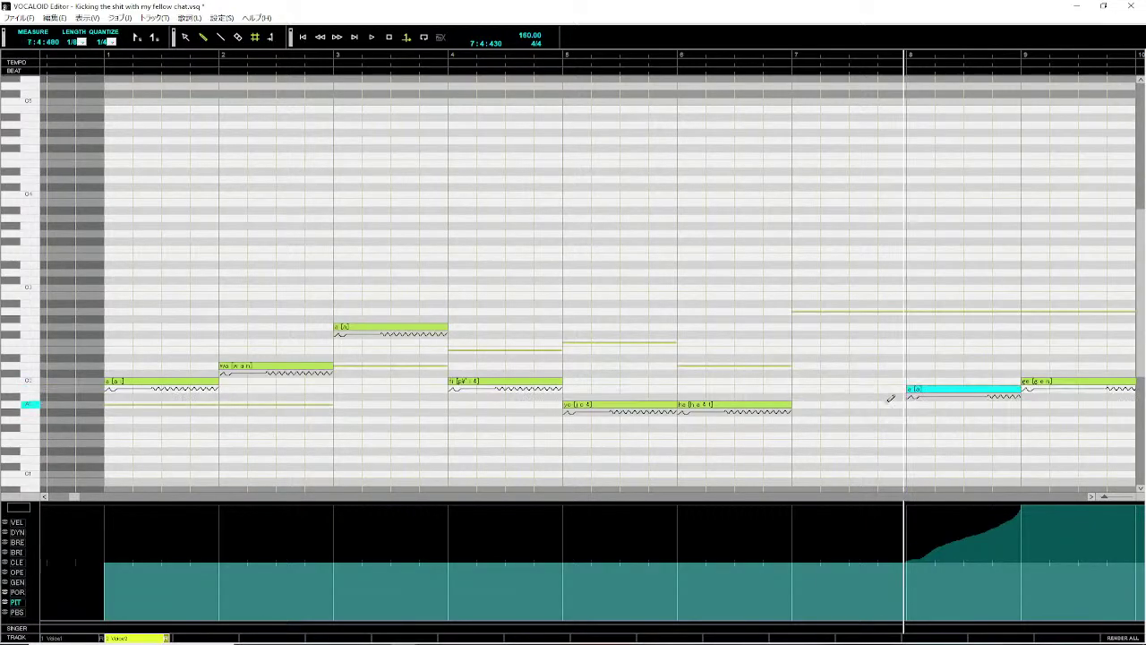
drag(798, 400, 908, 408)
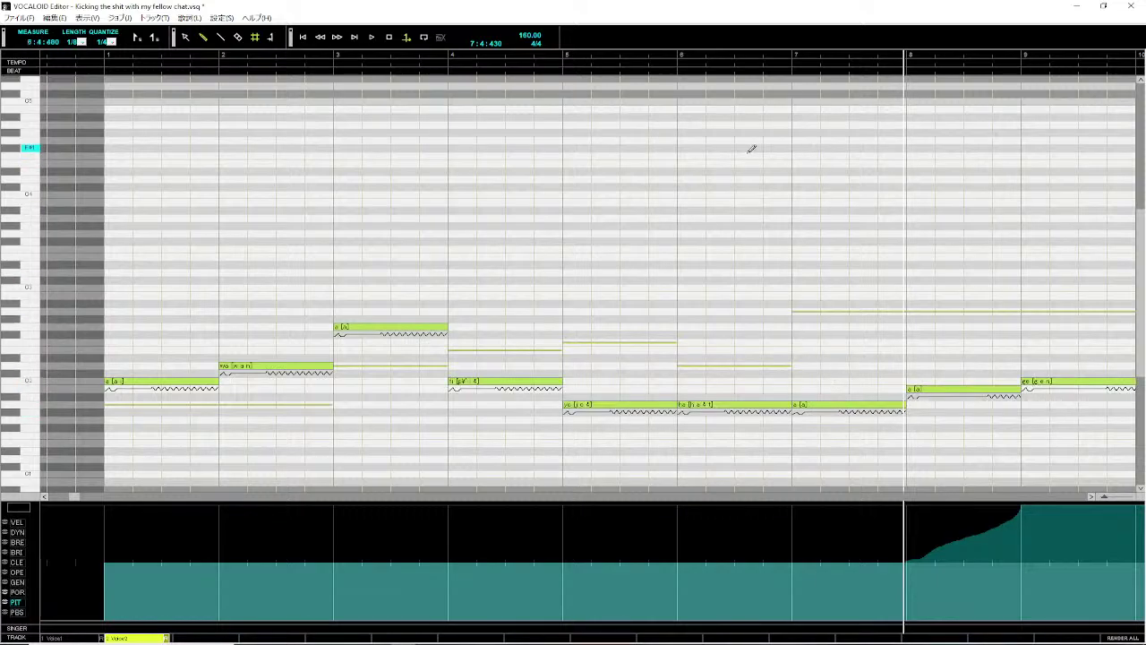
- Play both voices from 0:4:000 into measure 9 to hear the two-note split in measures 7 and 8
click(79, 60)
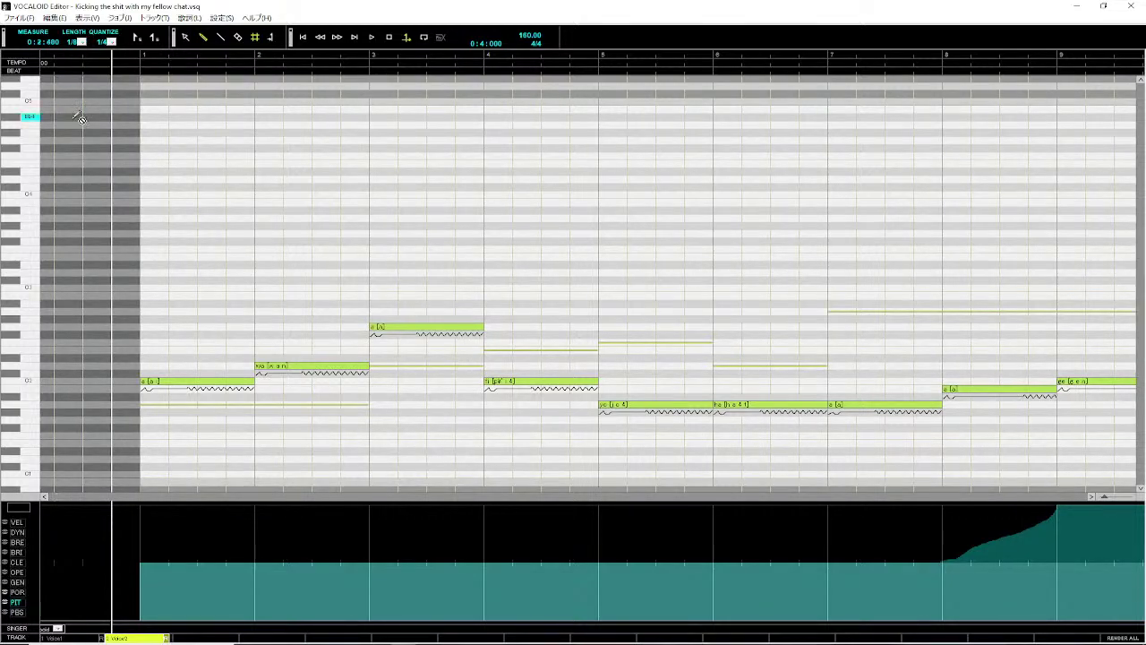
key(space)
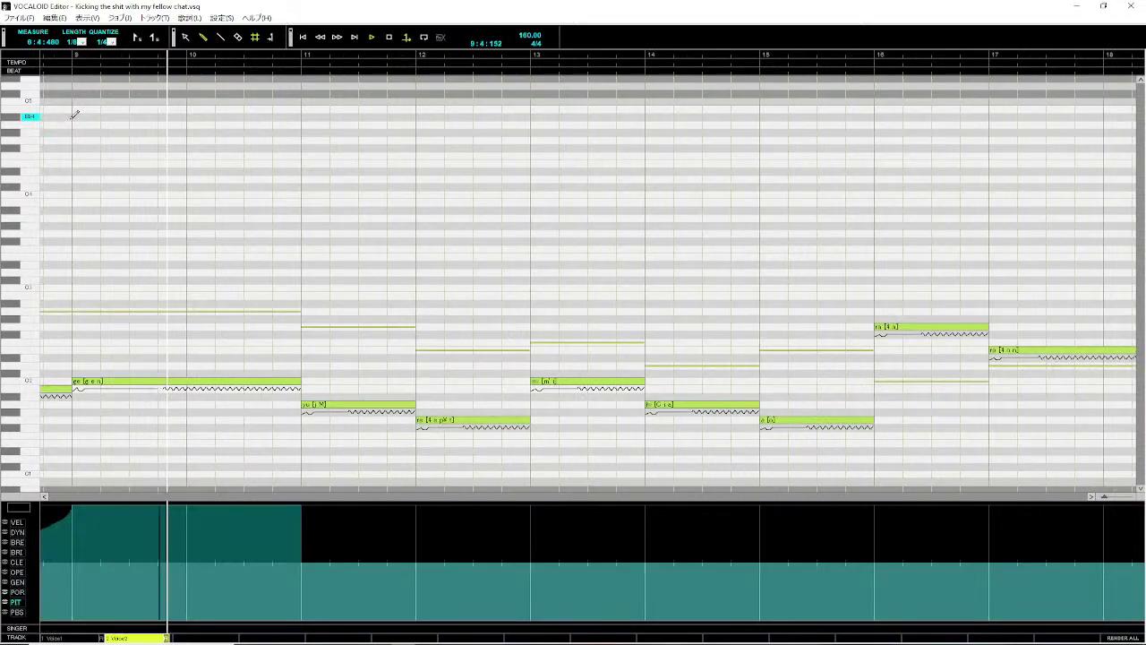
key(space)
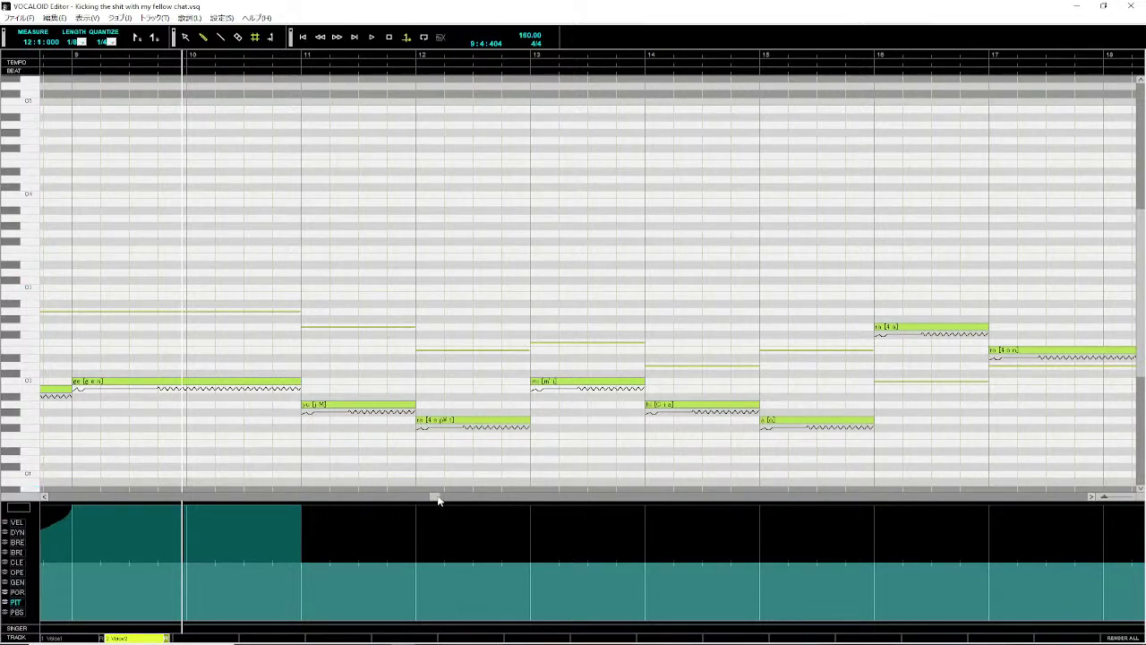
- Return to the opening and replay the song from 0:4:000 up to the start of measure 8
drag(437, 500, 44, 500)
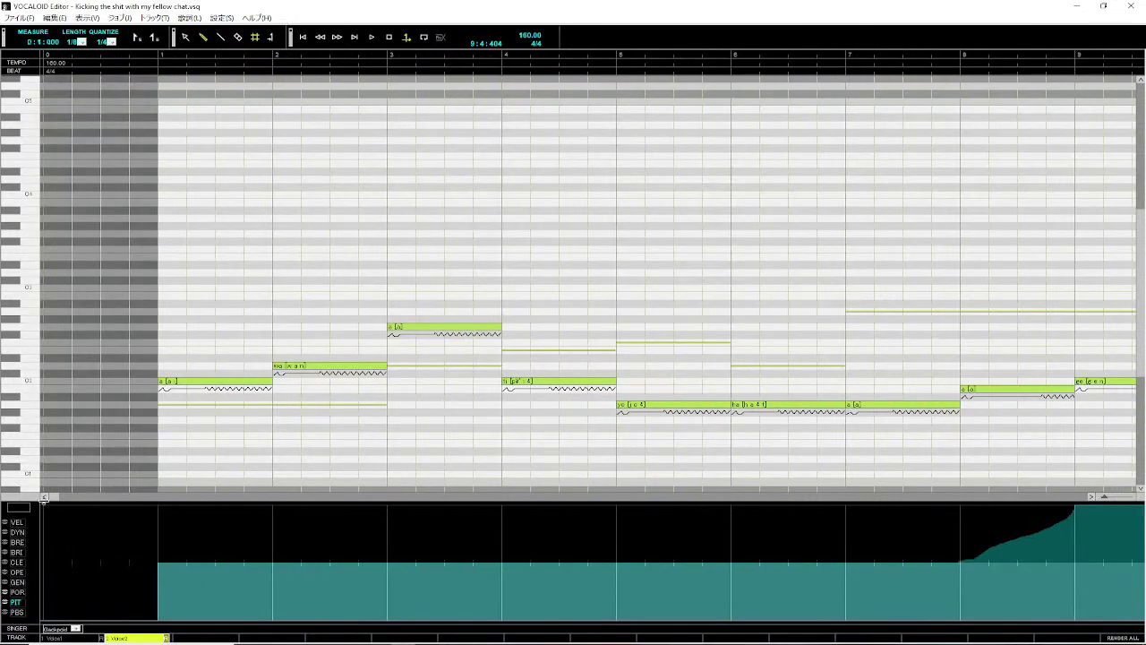
click(107, 57)
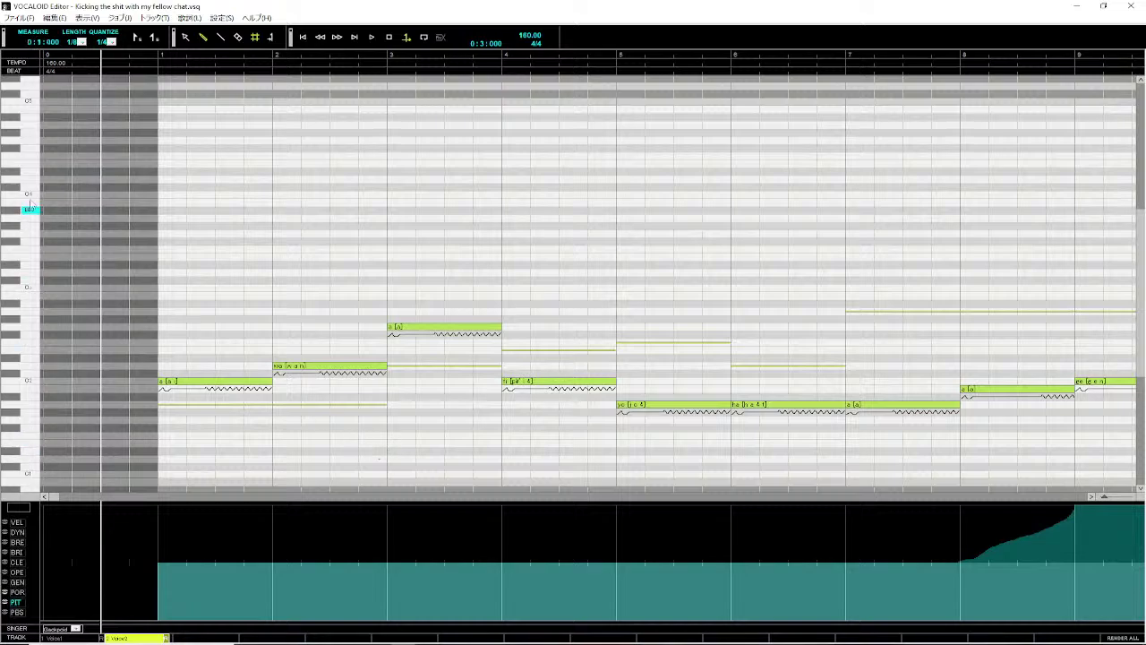
click(133, 56)
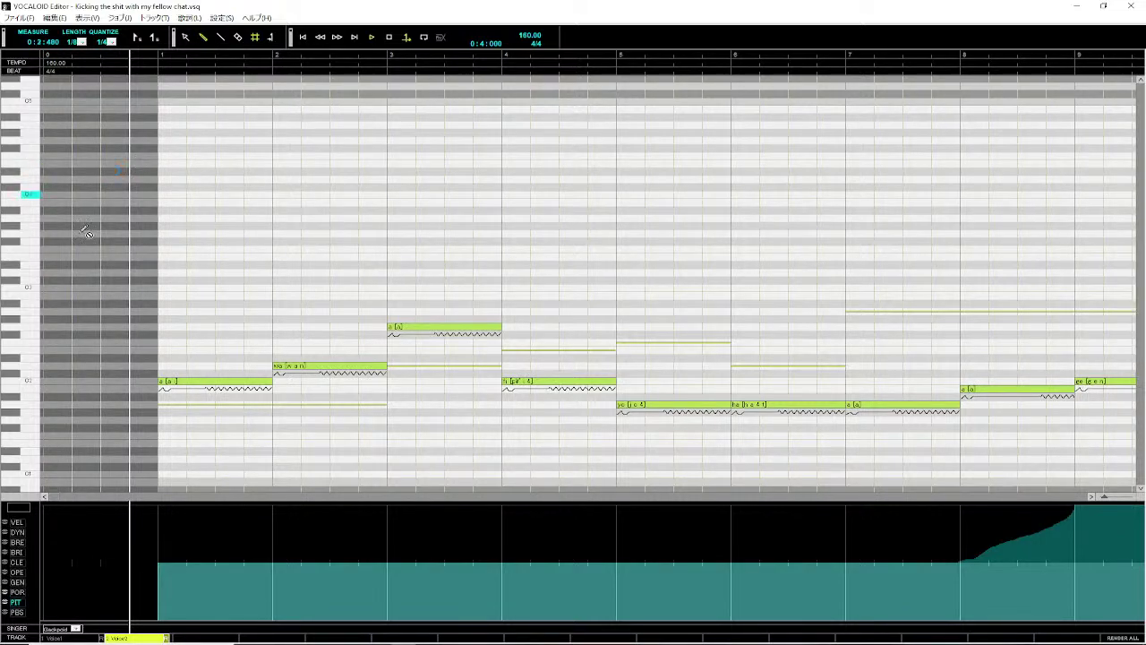
key(space)
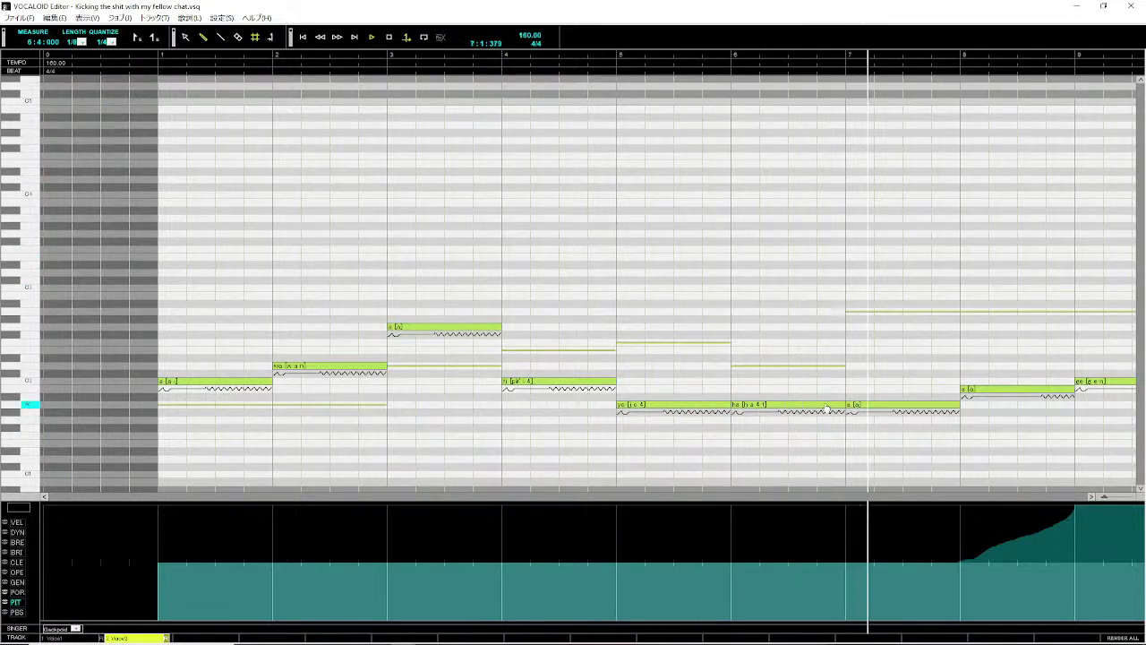
key(space)
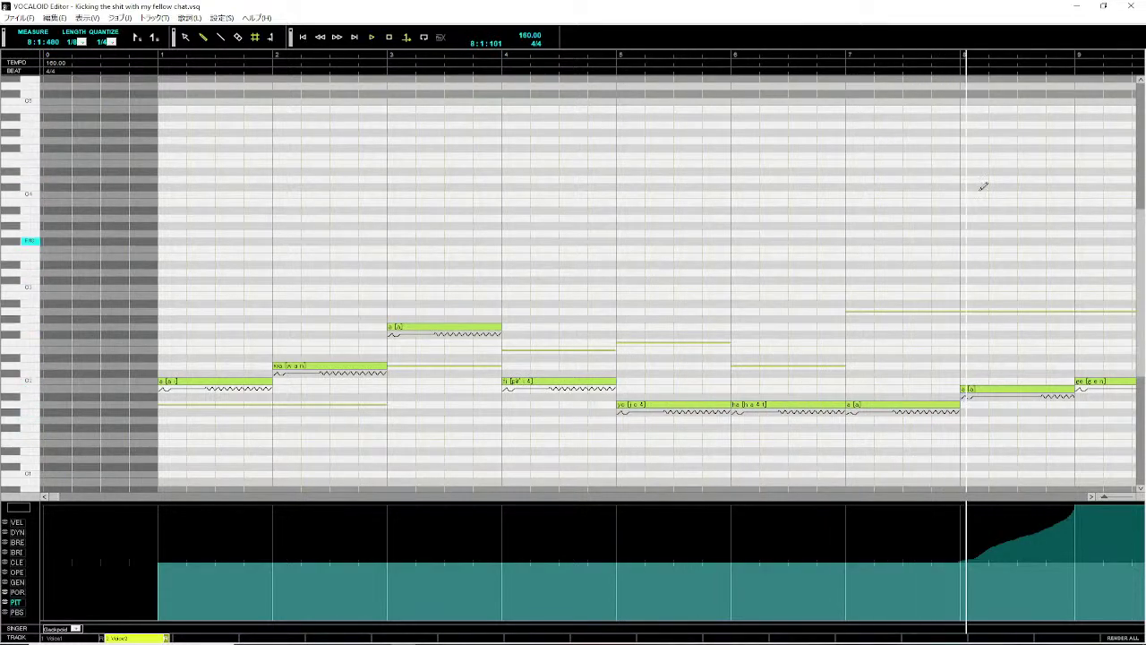
- Replay the Voice2 transition from measure 7, and again from 8:1:000
click(849, 57)
key(space)
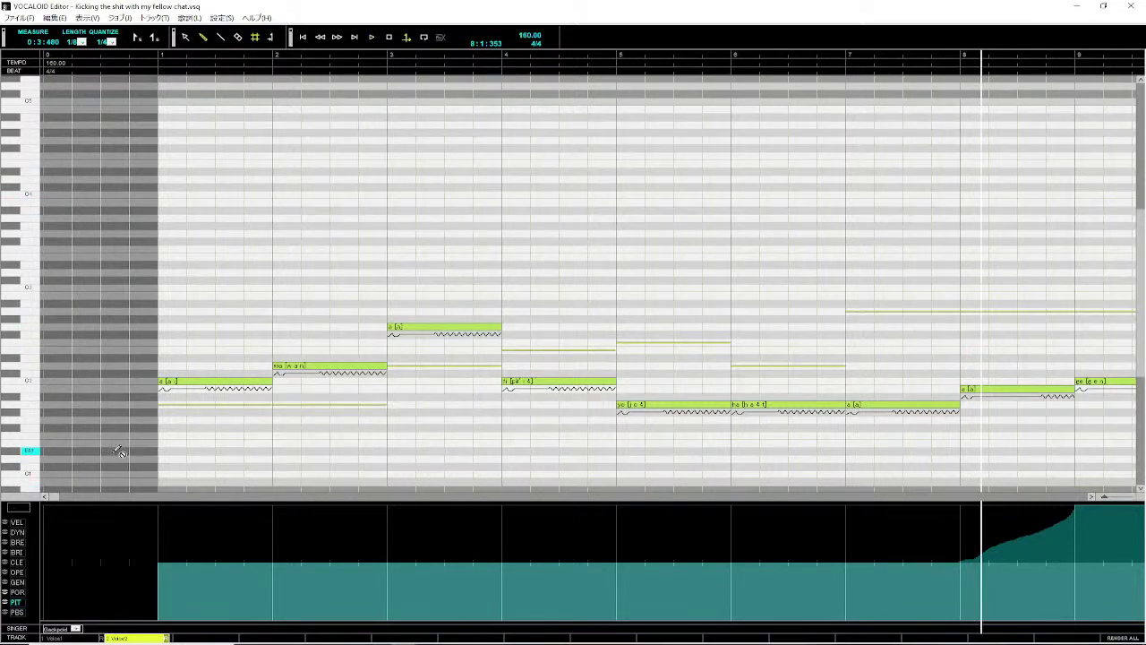
drag(51, 498, 115, 498)
click(804, 56)
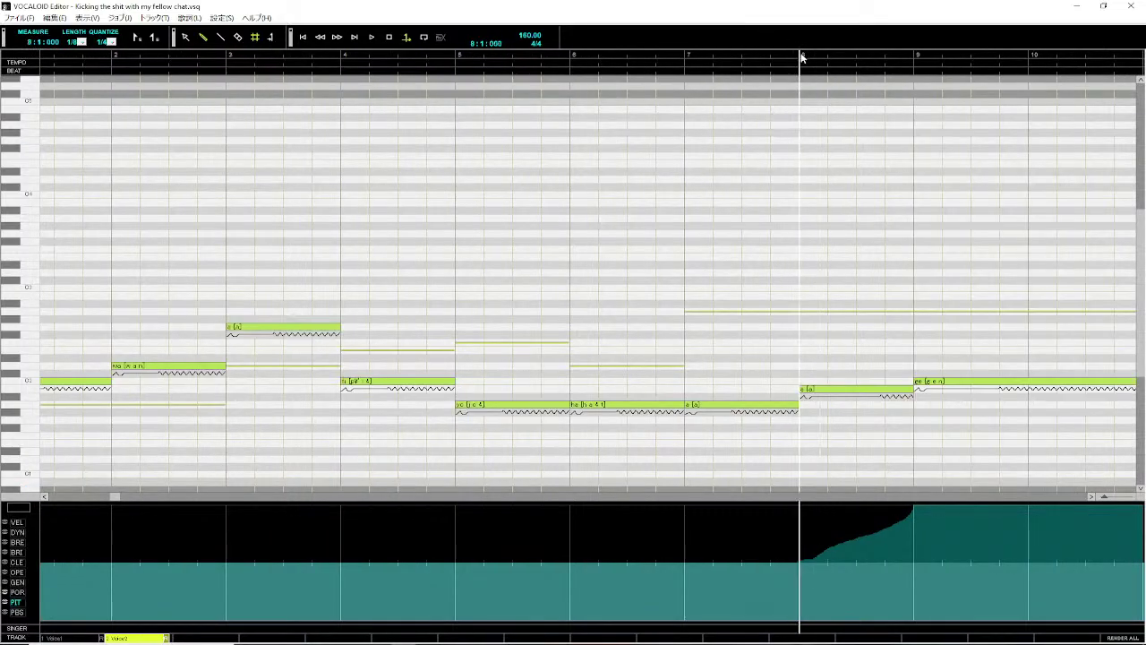
key(space)
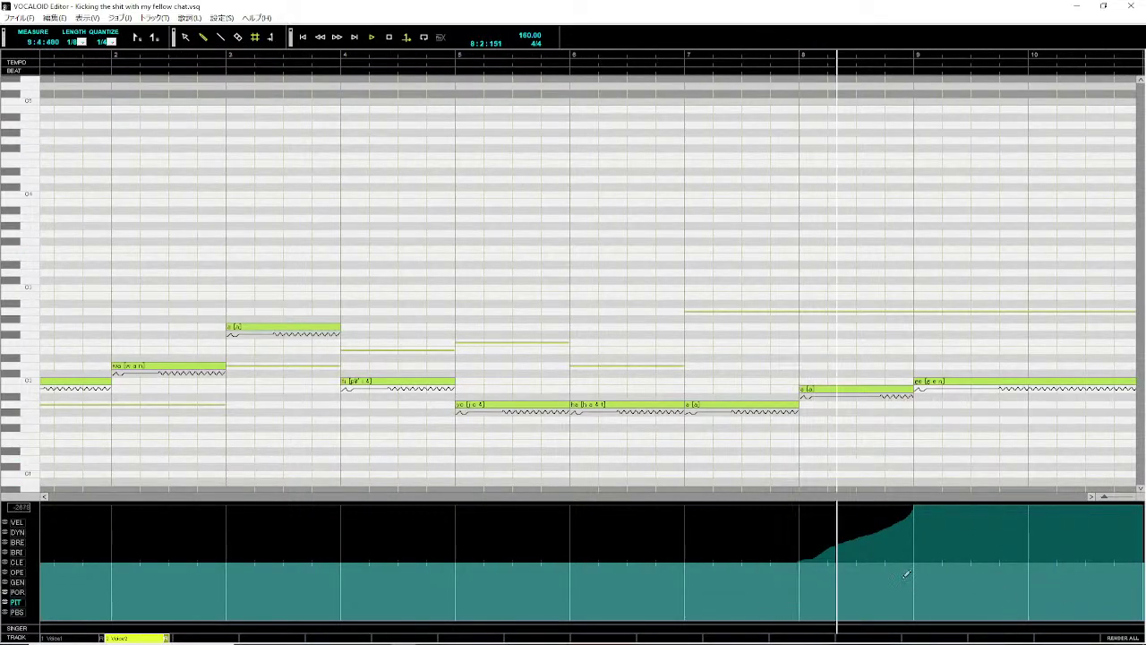
- Redraw the pitch bend as a steep rise just before measure 9 and delete the earlier gradual ramp in measure 8
mouse_move(893, 530)
mouse_down()
mouse_move(915, 501)
mouse_move(884, 561)
mouse_move(865, 527)
mouse_up()
right_click(879, 464)
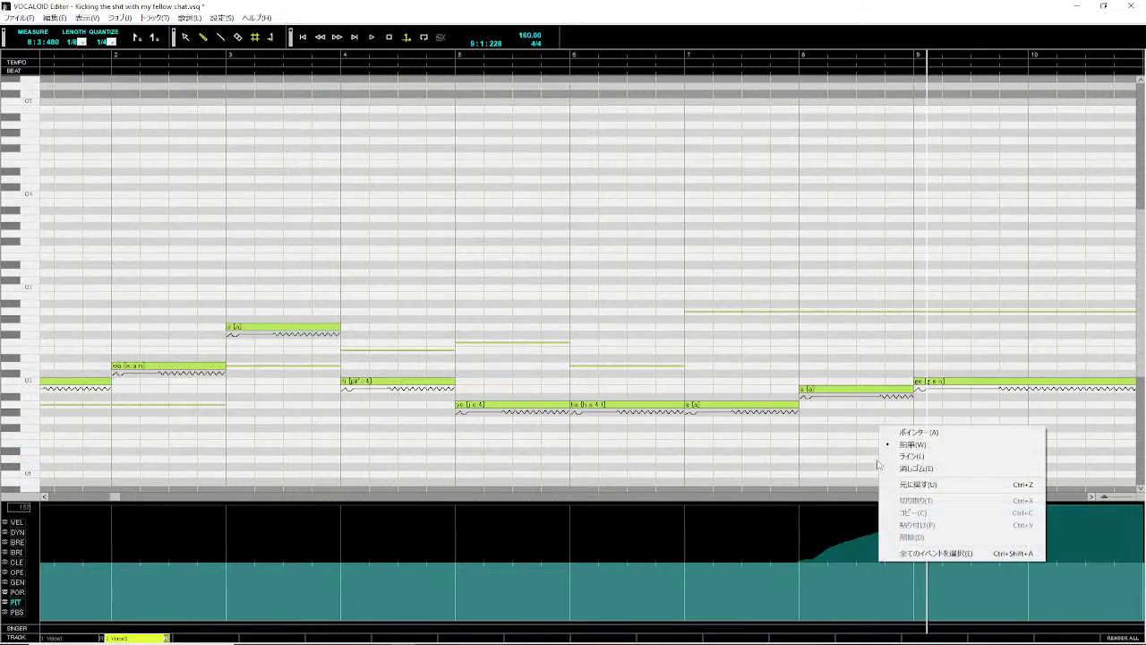
click(918, 432)
drag(781, 577, 880, 638)
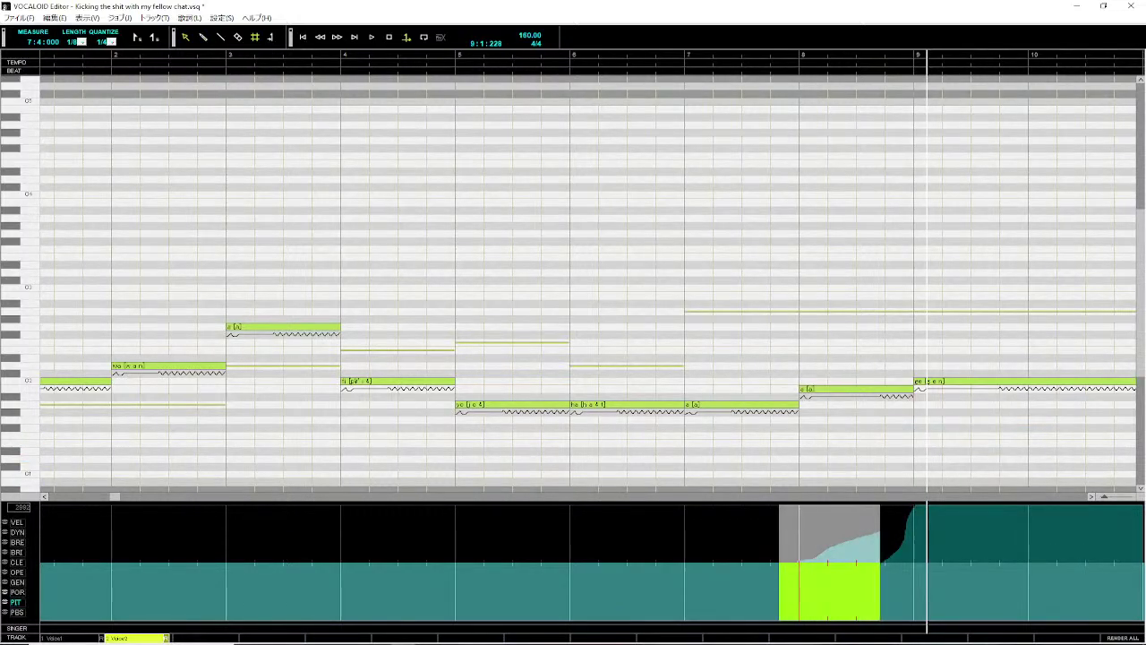
key(Delete)
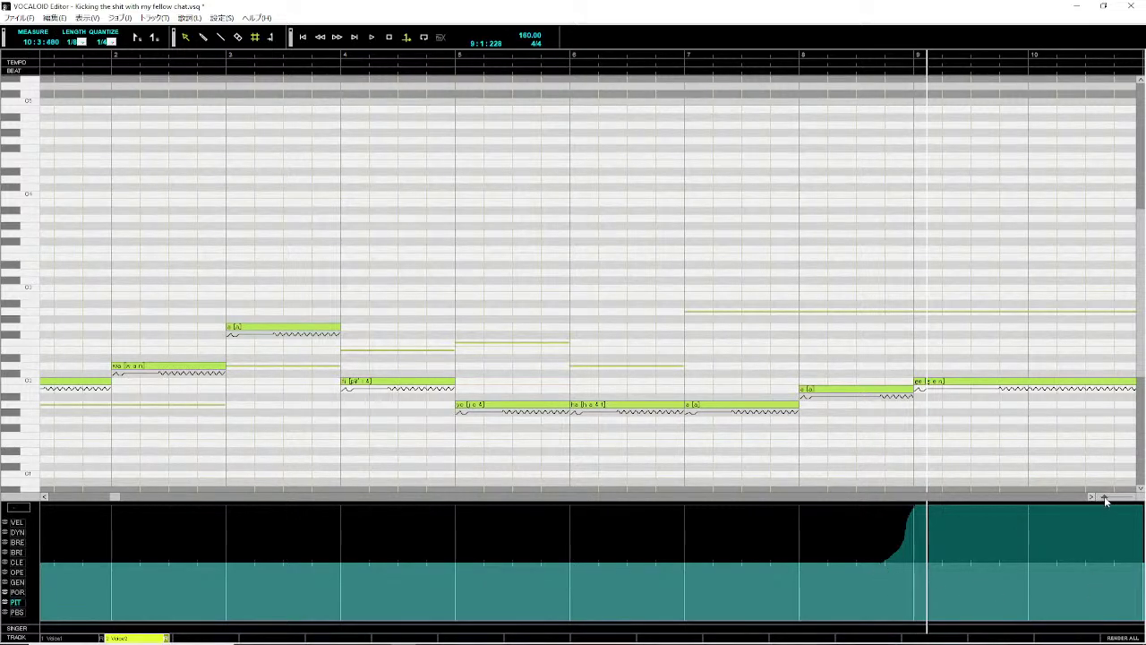
- Play the reshaped pitch bend from 8:1:000, and replay the passage from 7:1:000 through measure 16
mouse_move(1105, 498)
mouse_down()
mouse_move(1133, 507)
mouse_move(1106, 503)
mouse_up()
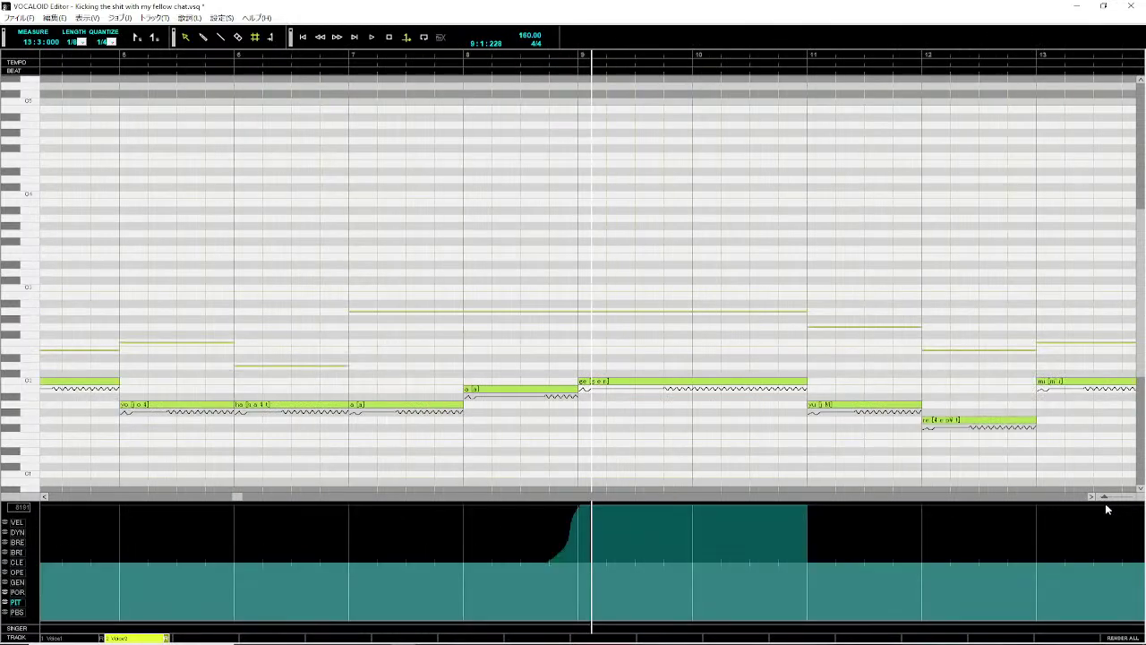
click(466, 55)
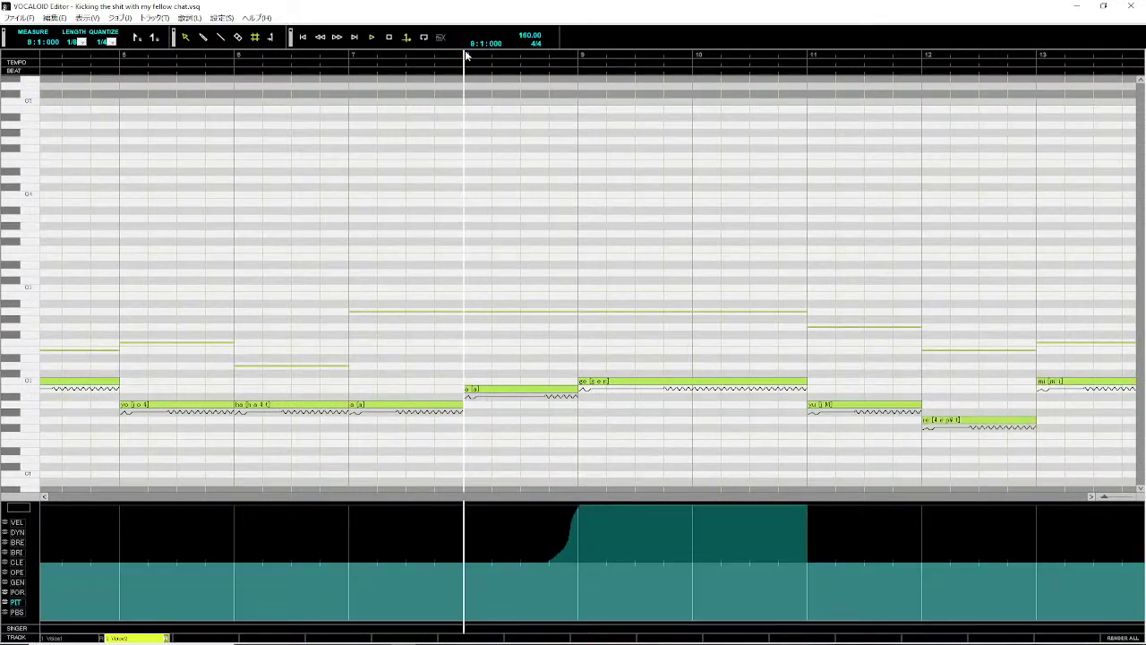
key(space)
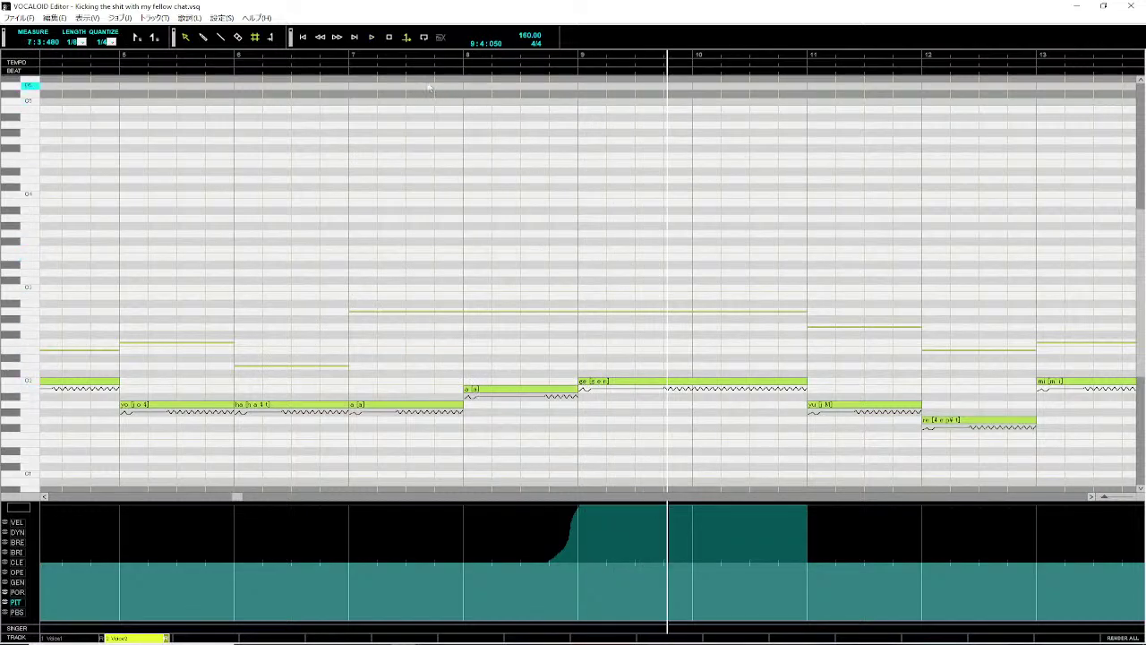
click(351, 56)
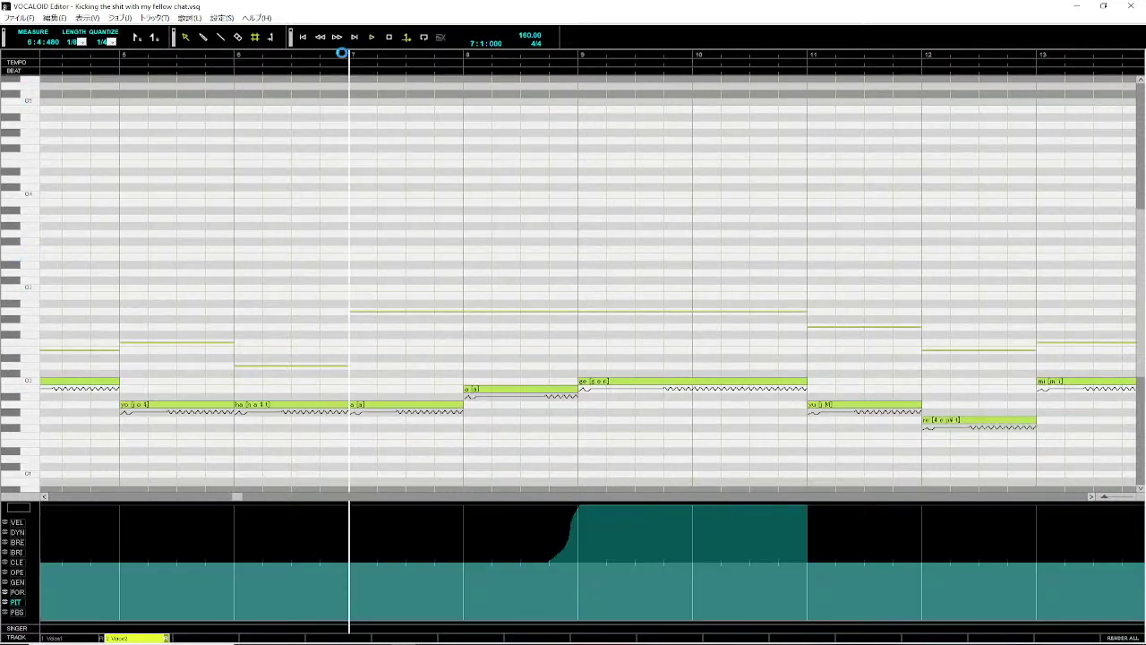
key(space)
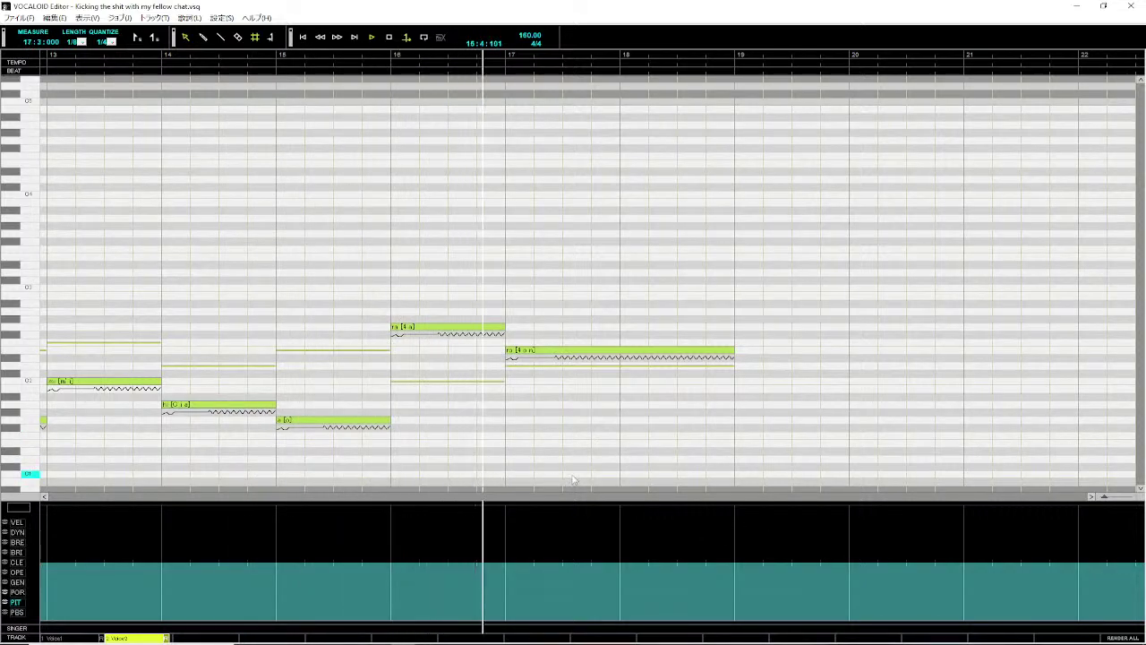
- Raise the final Voice2 note starting at measure 17 to F2 and play the ending from 15:1:000
click(602, 351)
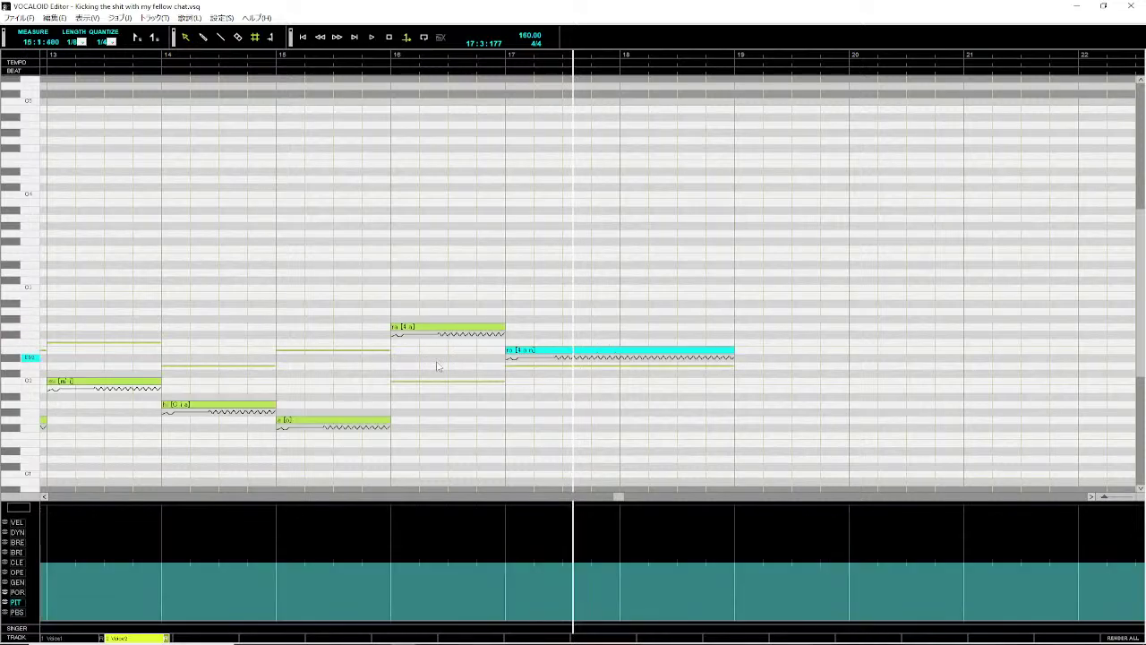
drag(560, 354, 563, 345)
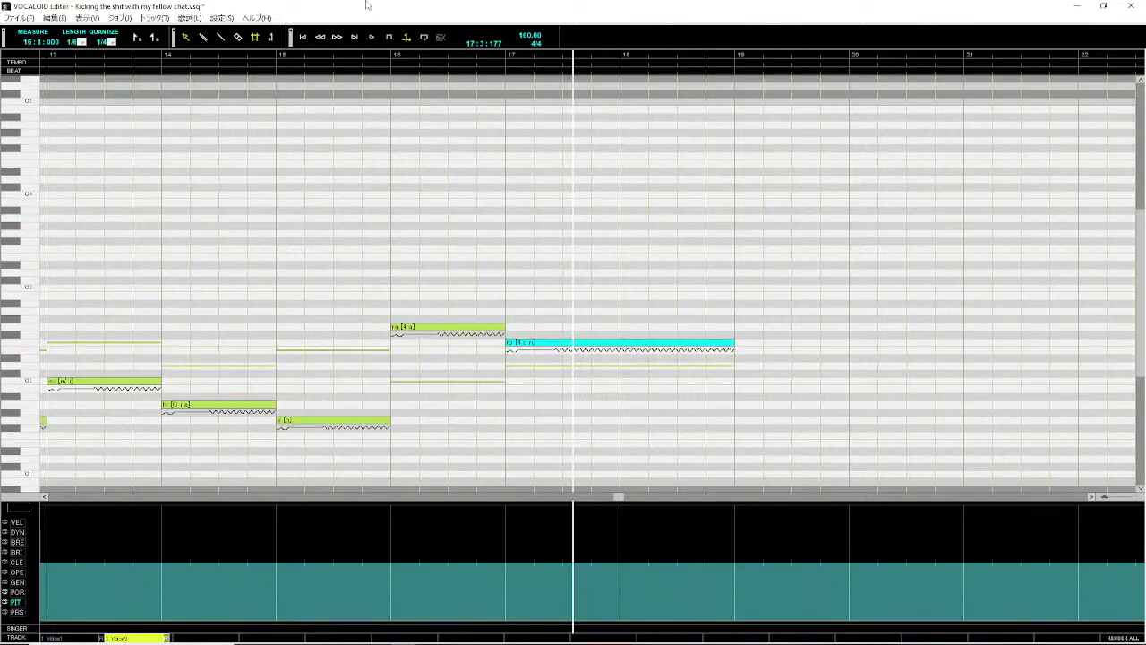
click(280, 57)
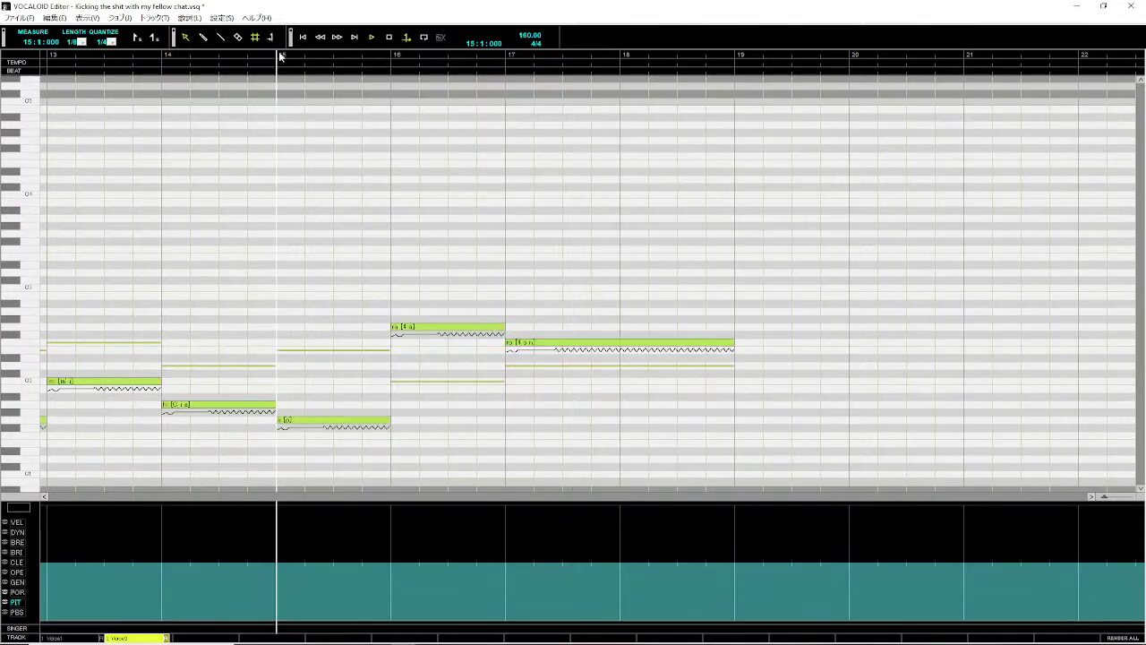
key(space)
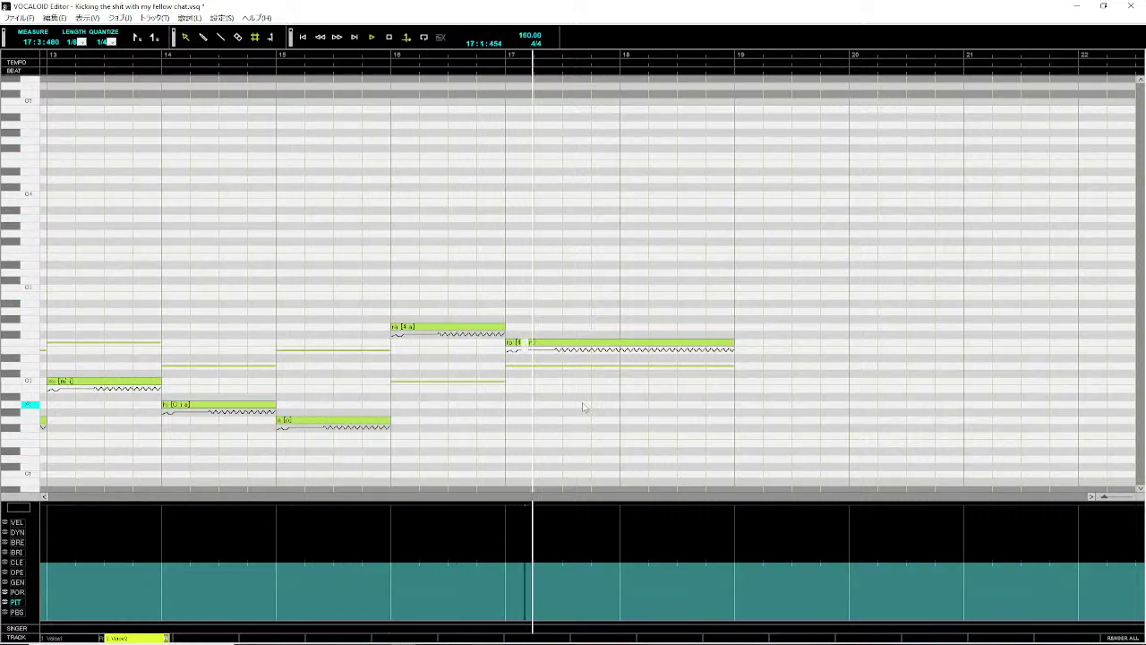
- Remove the vibrato from the final Voice2 note spanning measures 17 and 18
click(613, 343)
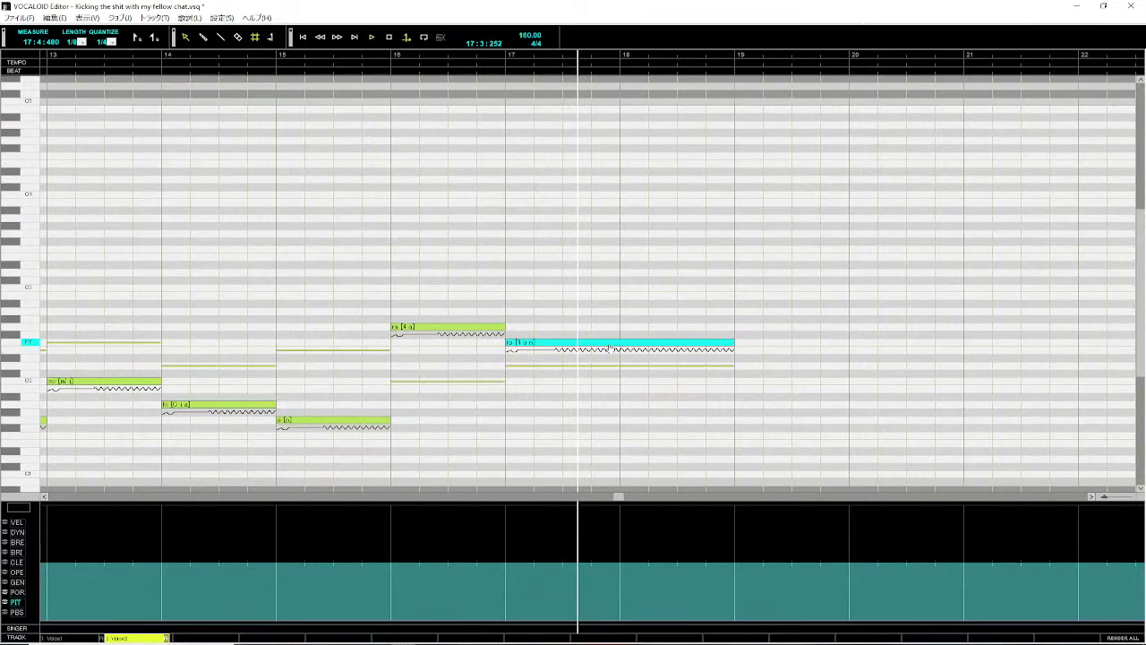
click(557, 366)
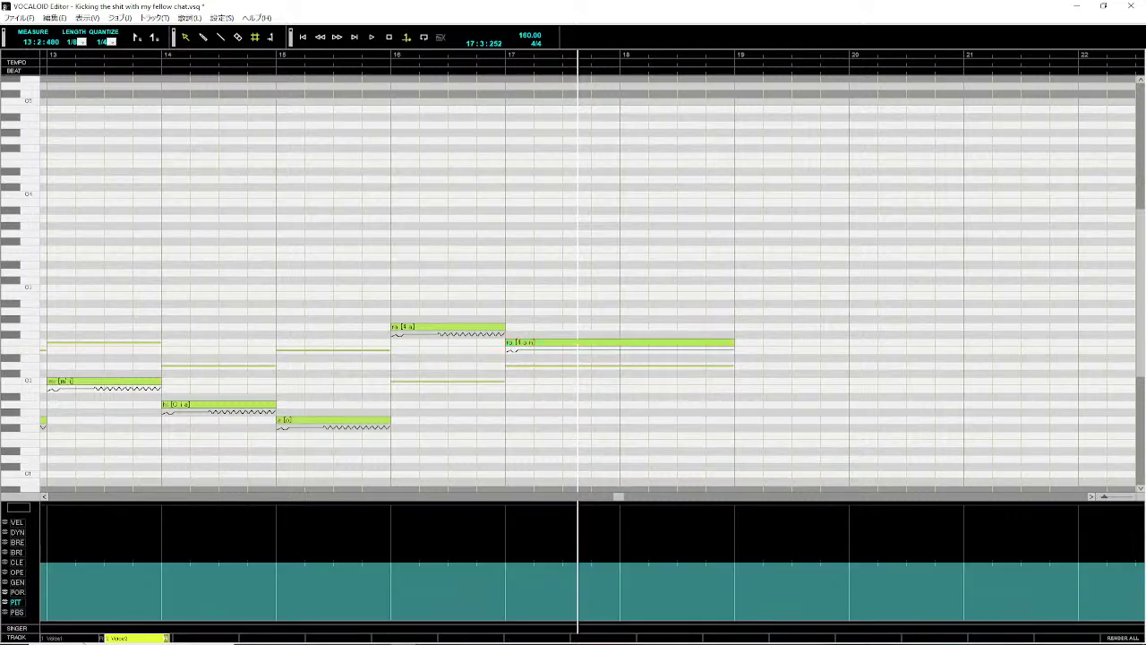
- Switch to the Voice1 track and remove the vibrato from its final note spanning measures 17 and 18
click(72, 637)
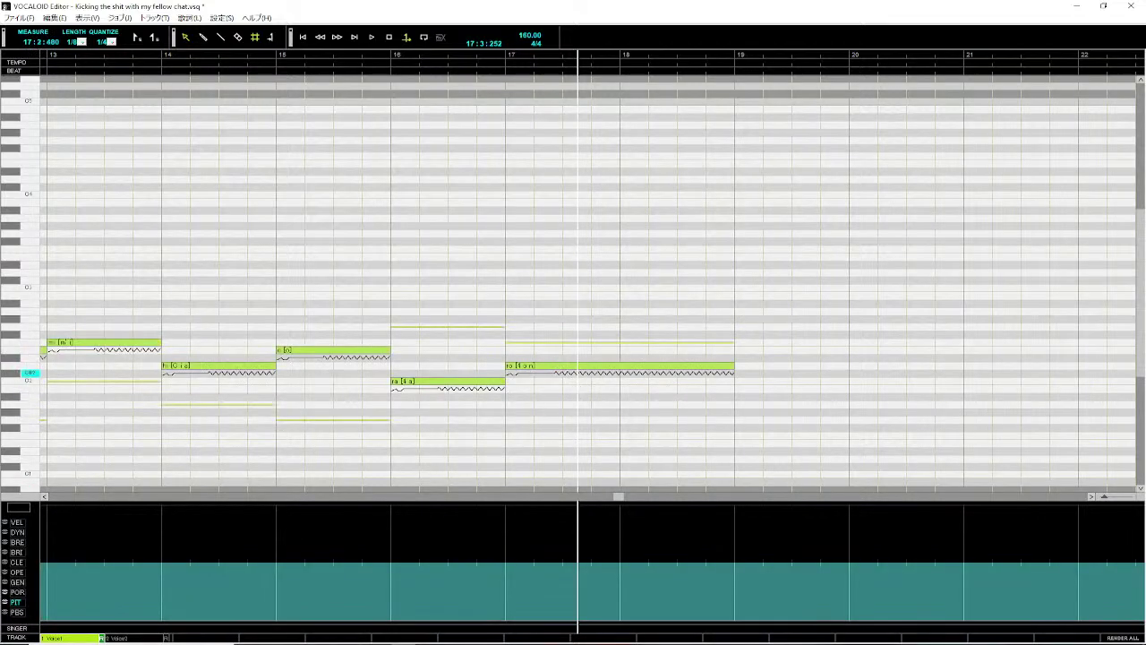
scroll(549, 383, right, 2)
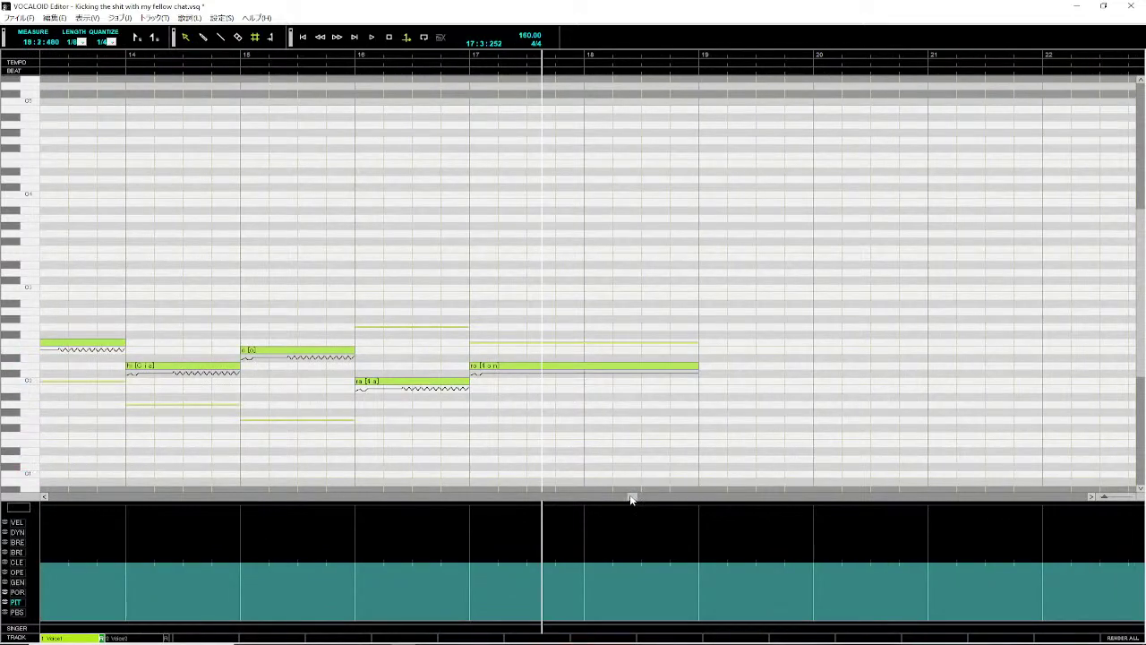
- Play the song's opening from 0:4:000 into measure 3
drag(631, 498, 50, 499)
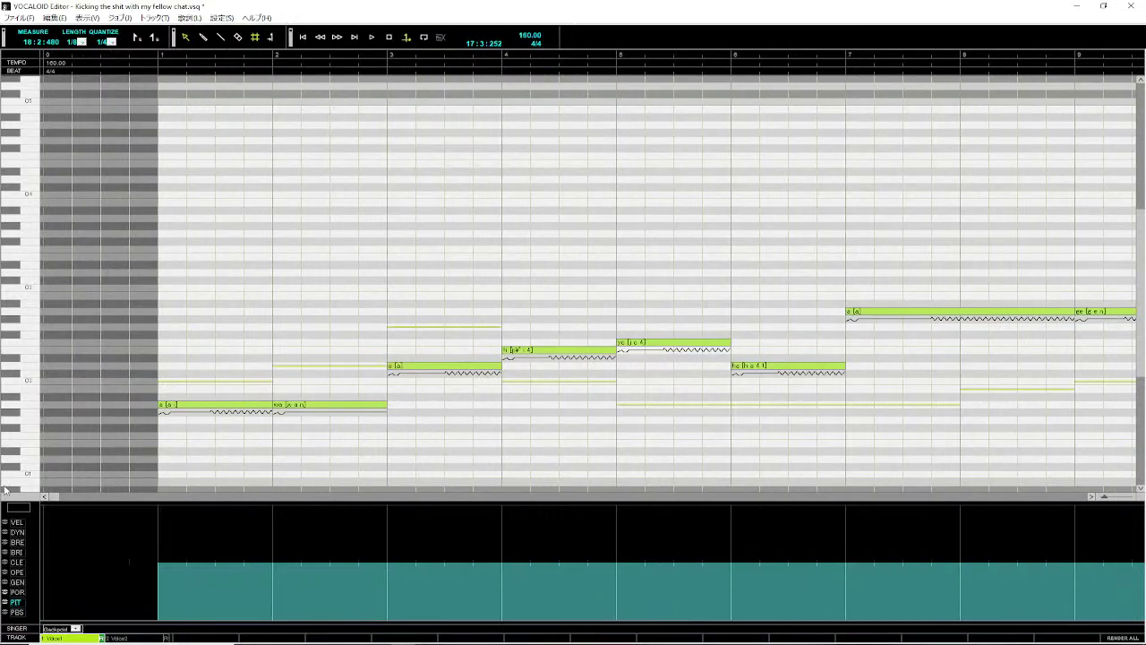
click(137, 56)
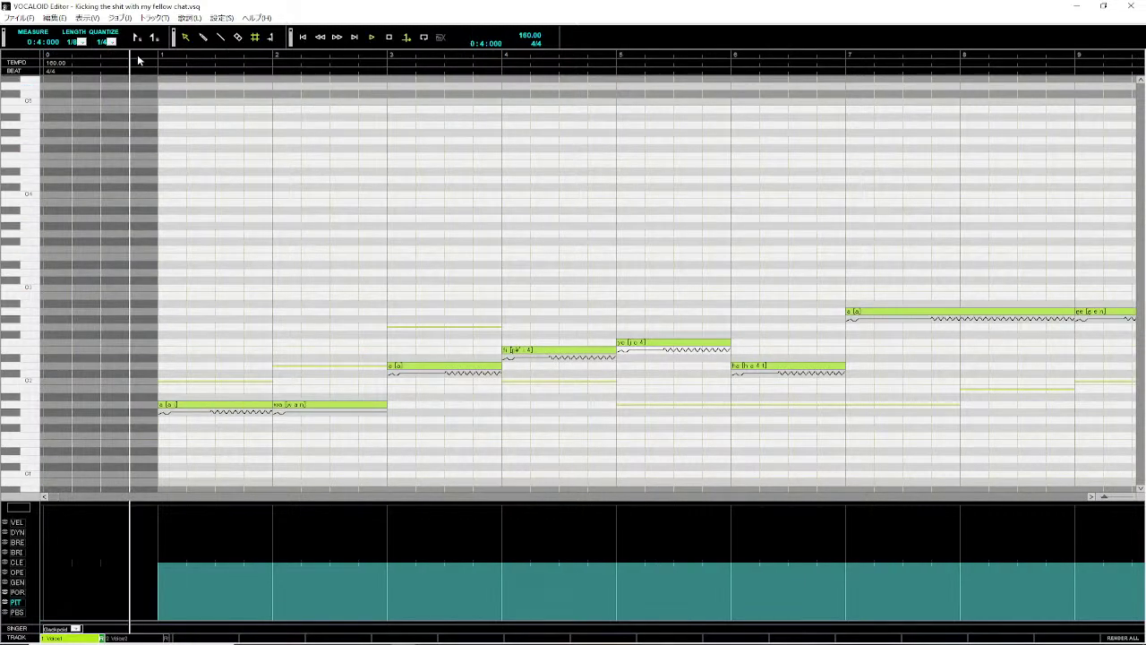
key(space)
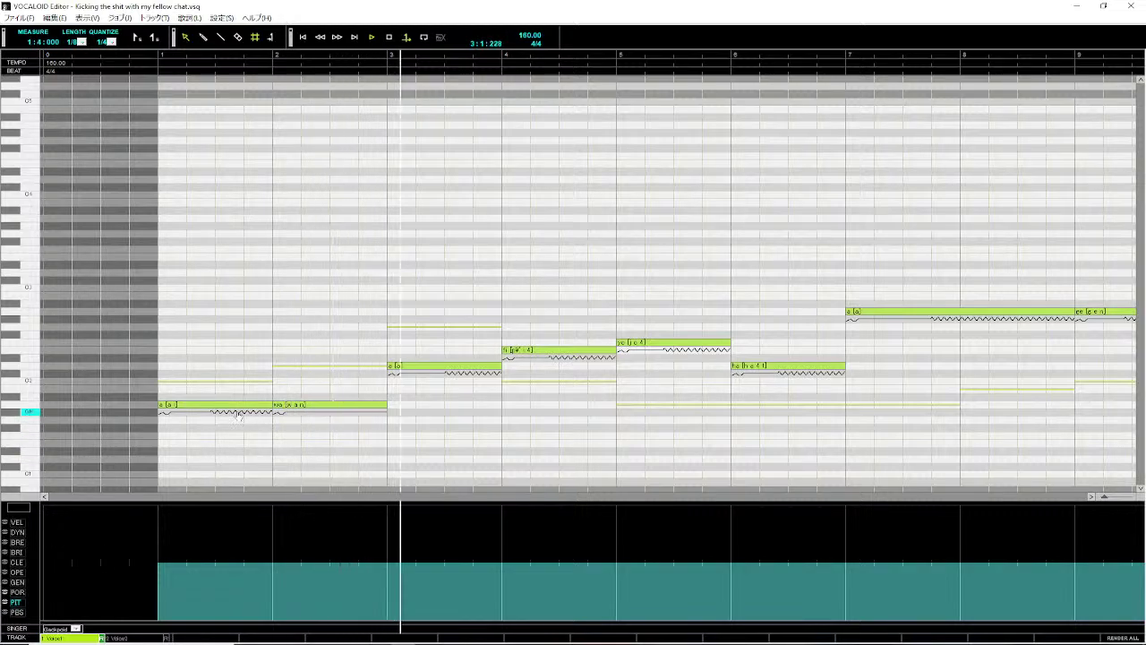
- Remove the vibrato from the Voice1 notes in measures 1, 4, 5 and 6 and from the long note spanning measures 7 and 8
drag(209, 414, 217, 427)
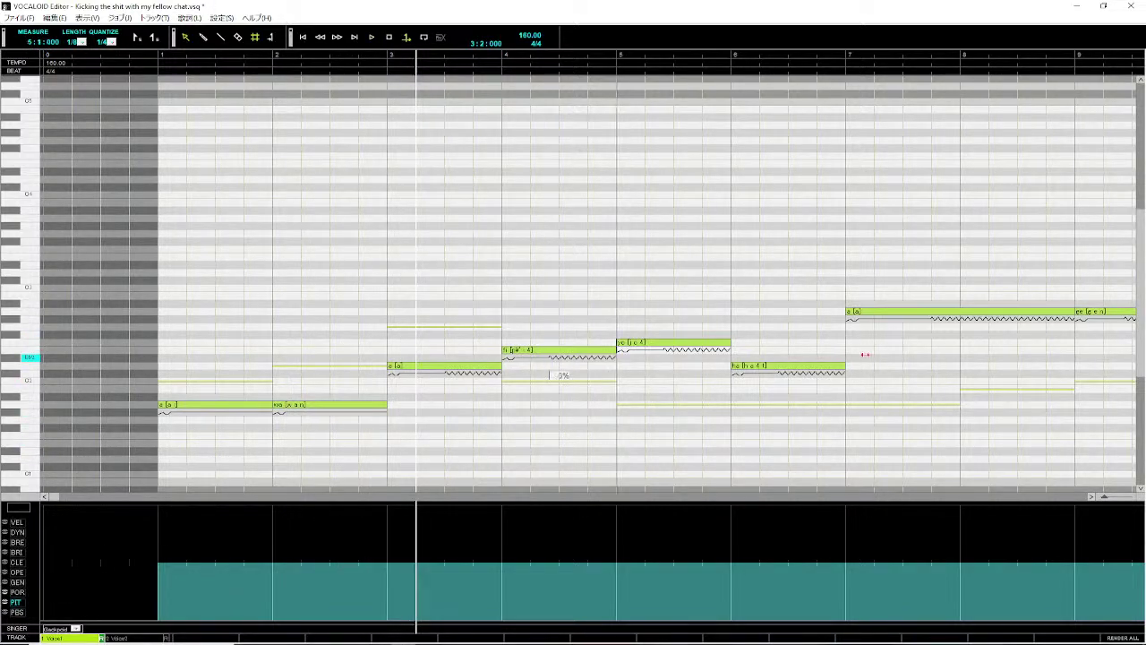
drag(865, 355, 859, 358)
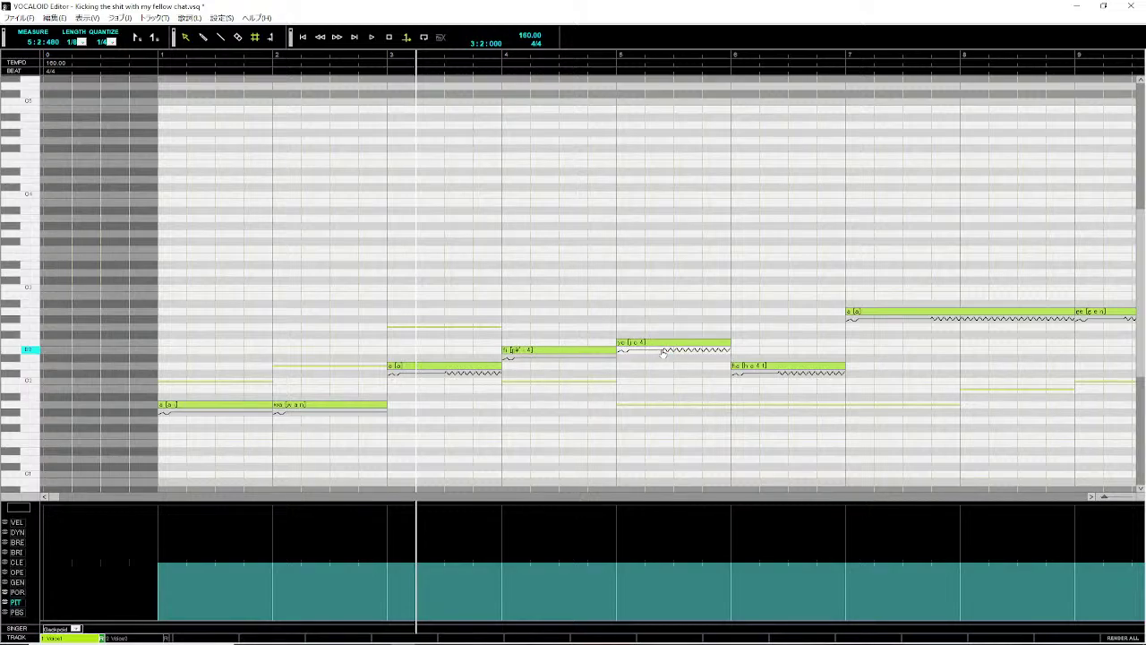
click(810, 372)
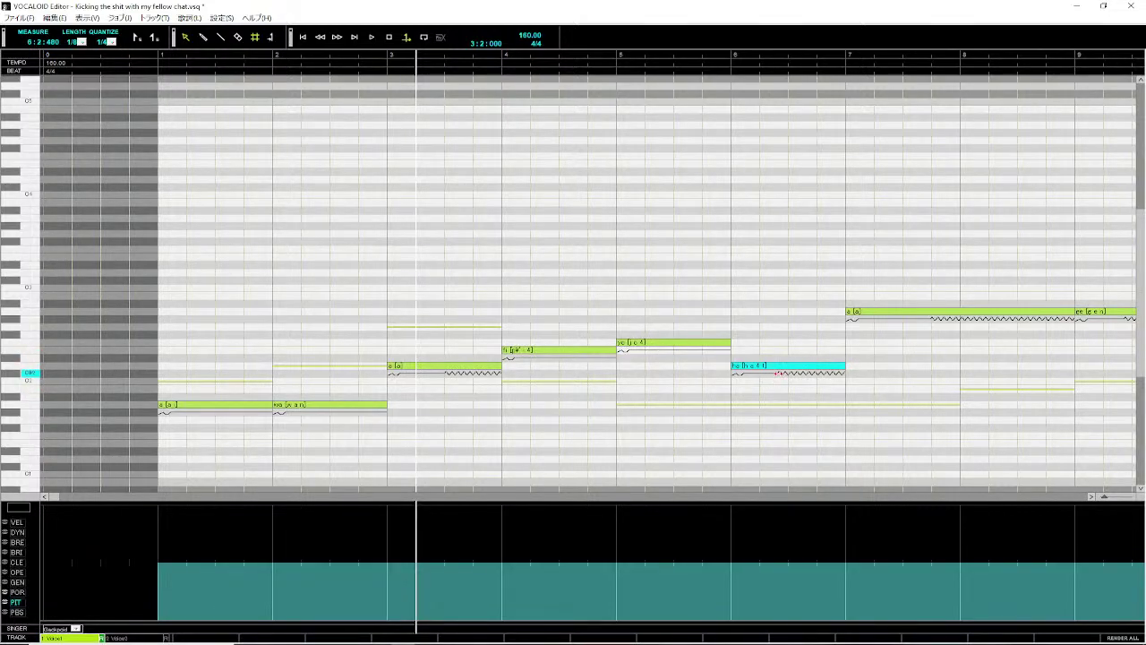
drag(779, 372, 772, 374)
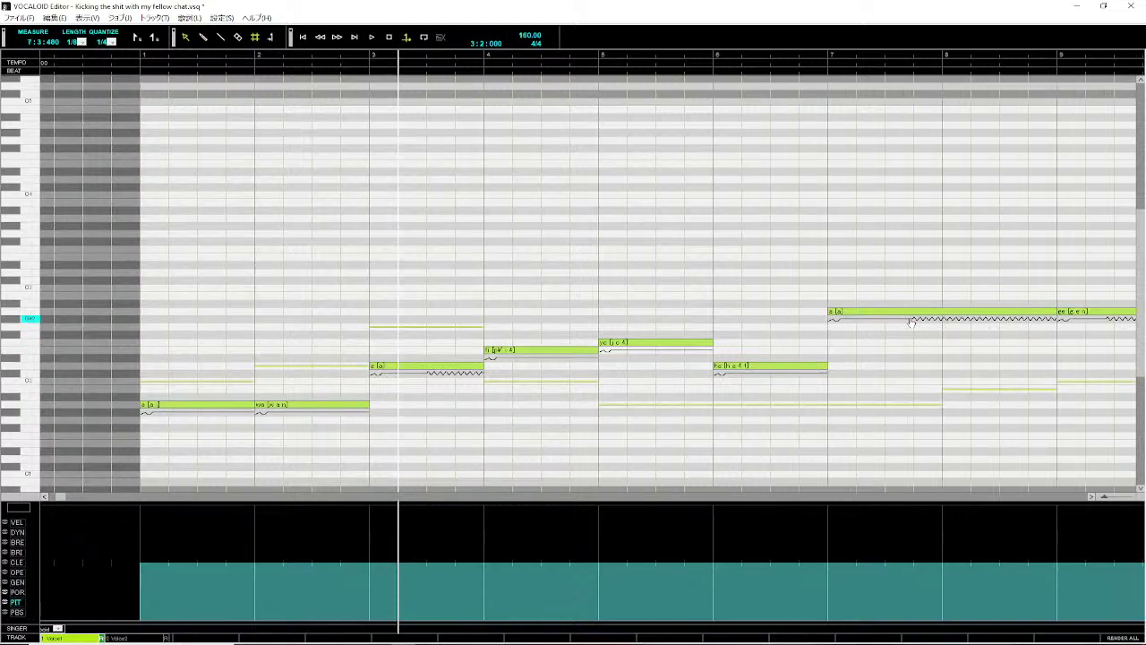
drag(911, 323, 1145, 323)
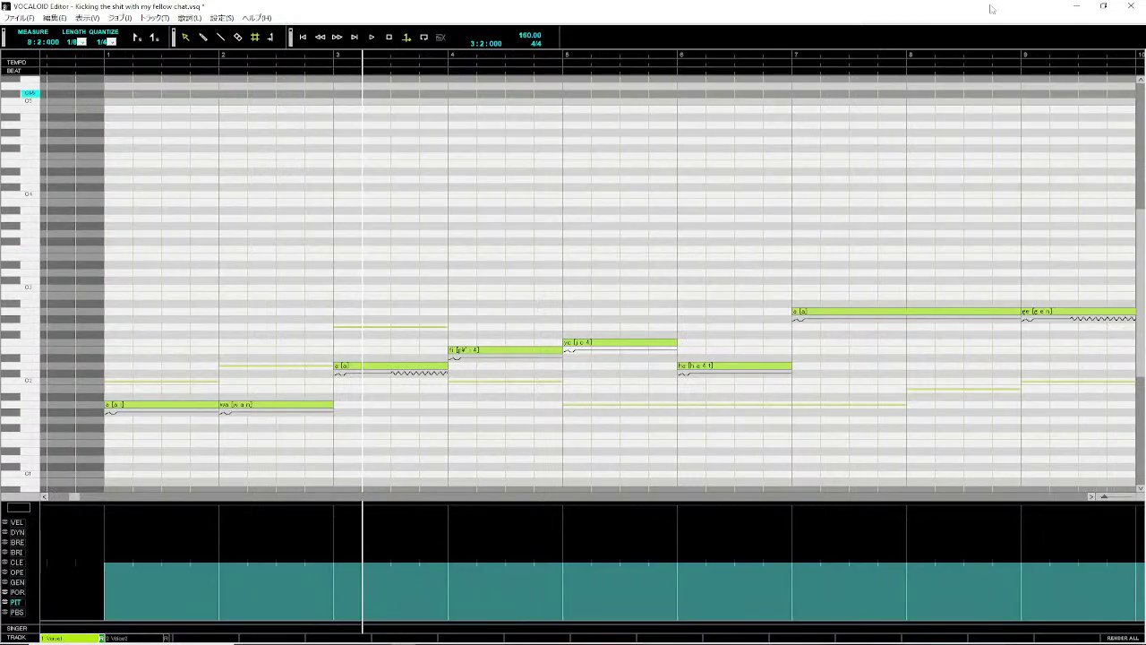
- Play briefly from 9:1:000 and remove the vibrato from all Voice1 notes in measures 9 through 16
click(1023, 62)
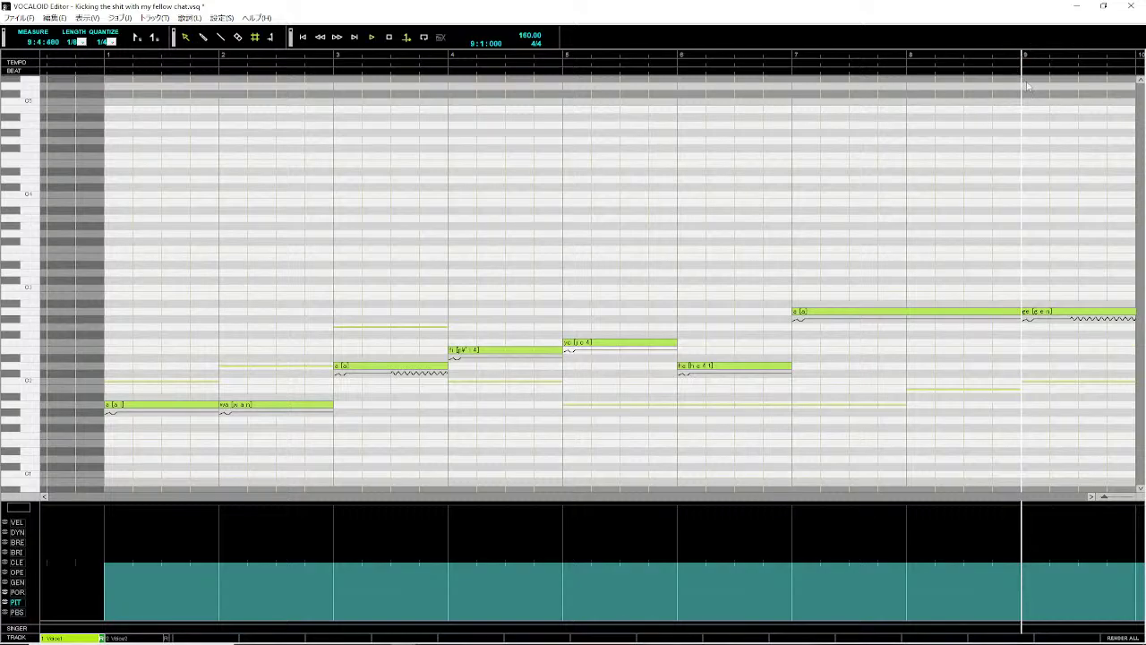
key(space)
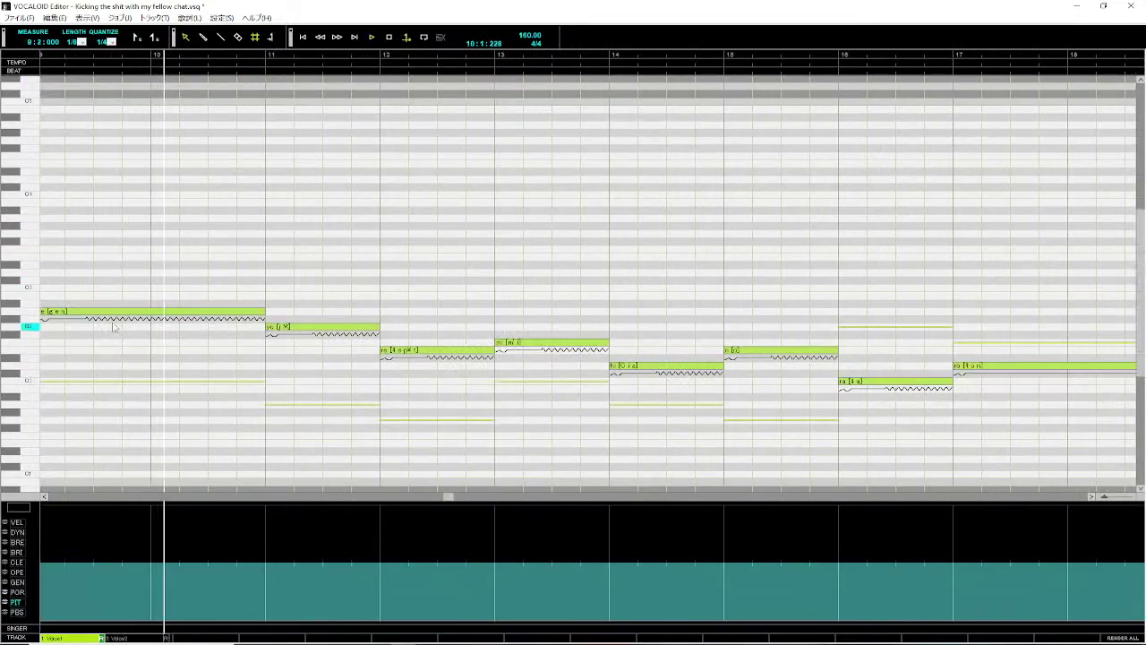
drag(87, 319, 265, 318)
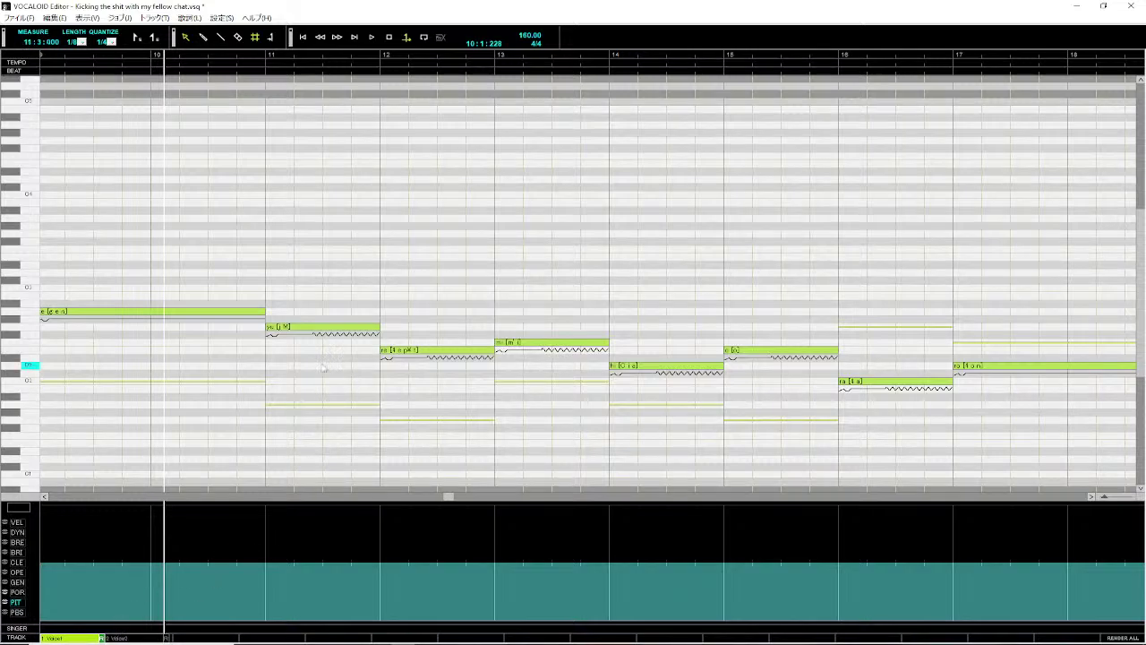
drag(433, 332, 433, 333)
drag(433, 371, 434, 372)
drag(659, 391, 659, 390)
drag(451, 502, 567, 504)
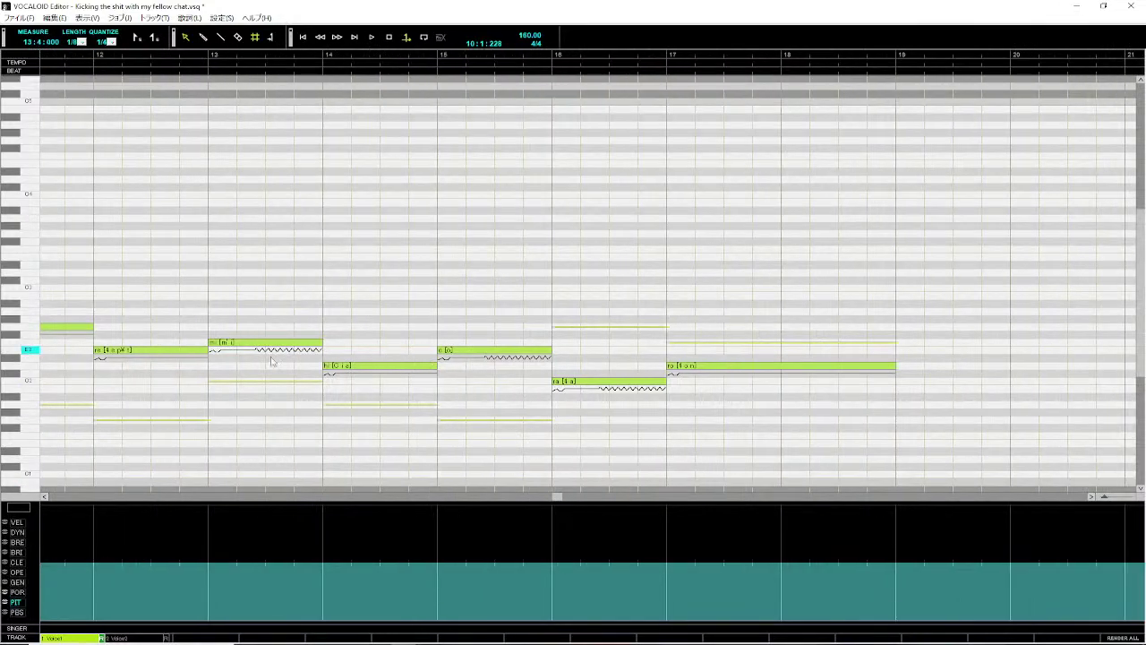
drag(258, 348, 320, 349)
drag(483, 357, 551, 357)
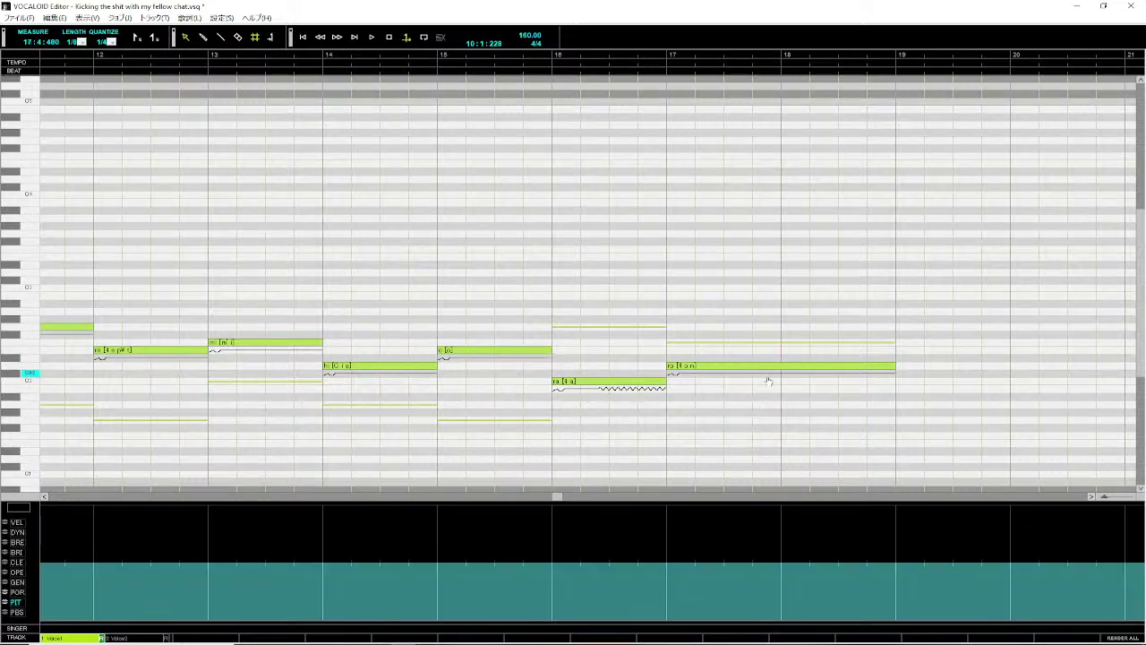
drag(602, 389, 664, 389)
- Switch to the Voice2 track, remove the vibrato from its notes in measures 1 through 3, and save the song
drag(557, 498, 3, 532)
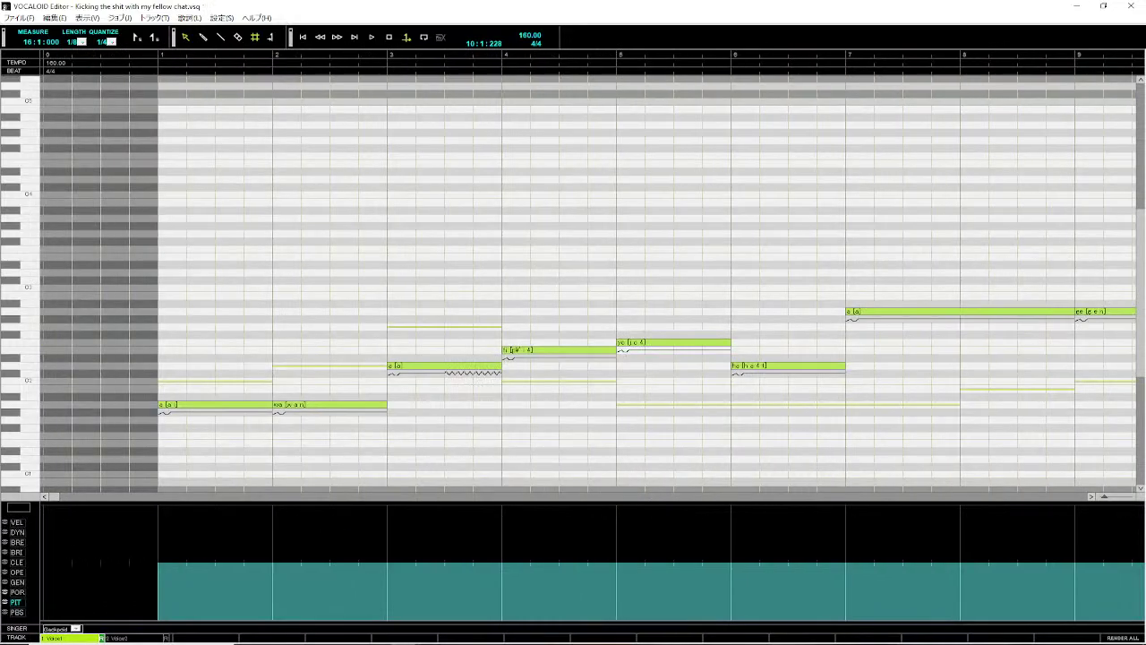
click(113, 639)
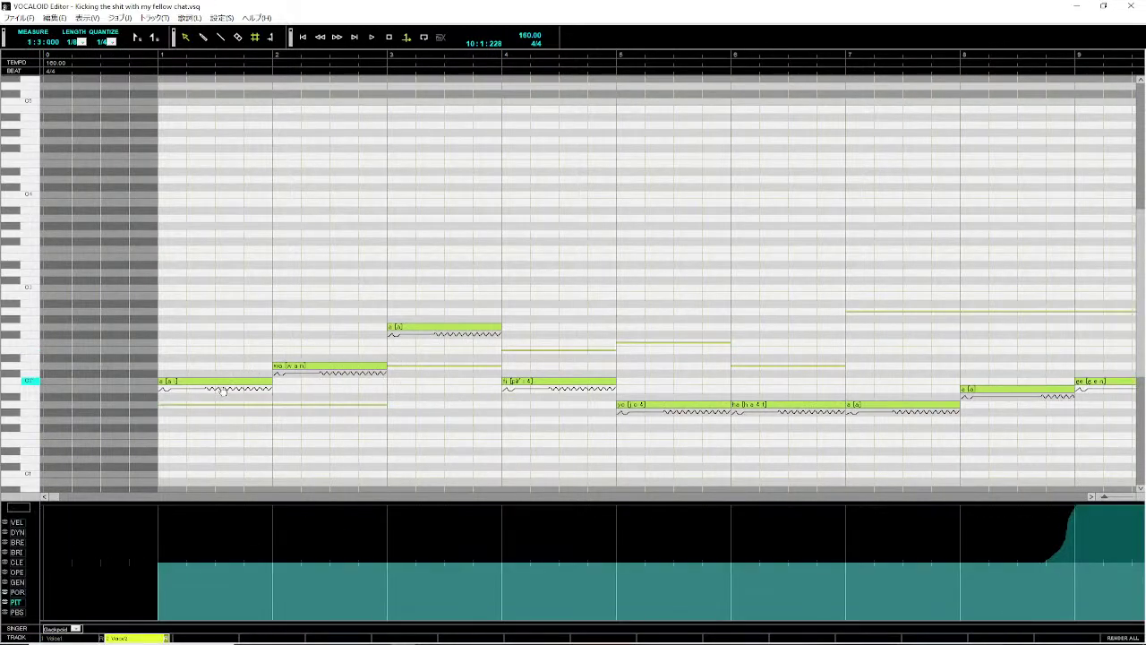
drag(294, 391, 296, 391)
drag(490, 370, 491, 370)
drag(433, 334, 433, 334)
key(ctrl+s)
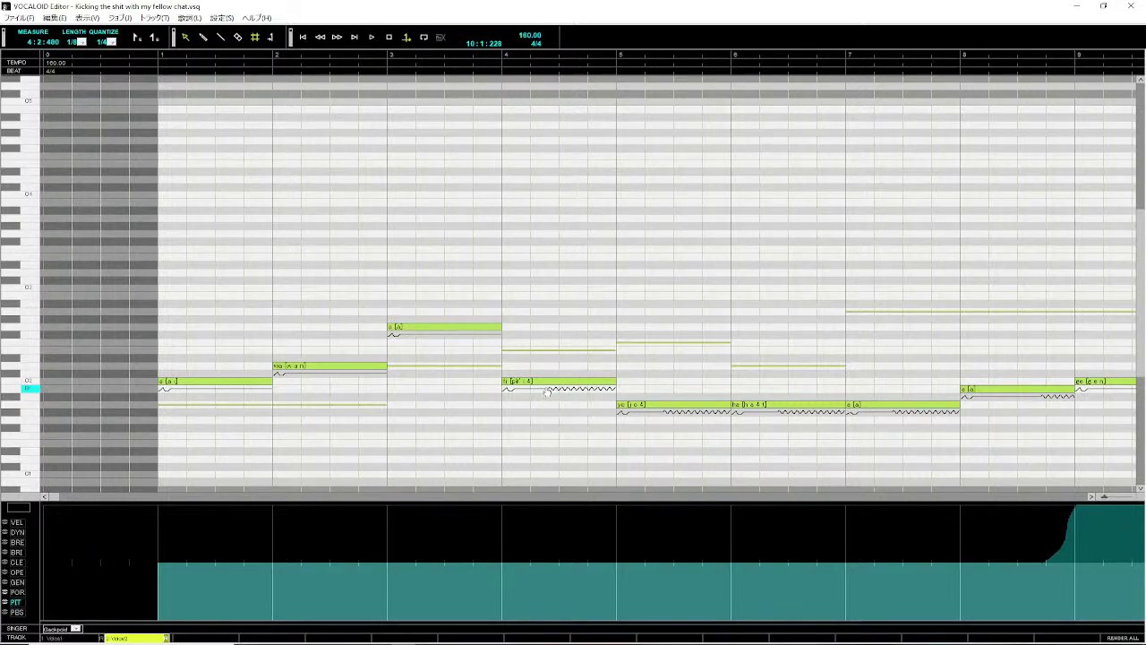
- Remove the vibrato from the Voice2 notes in measures 4 through 10
drag(548, 387, 731, 411)
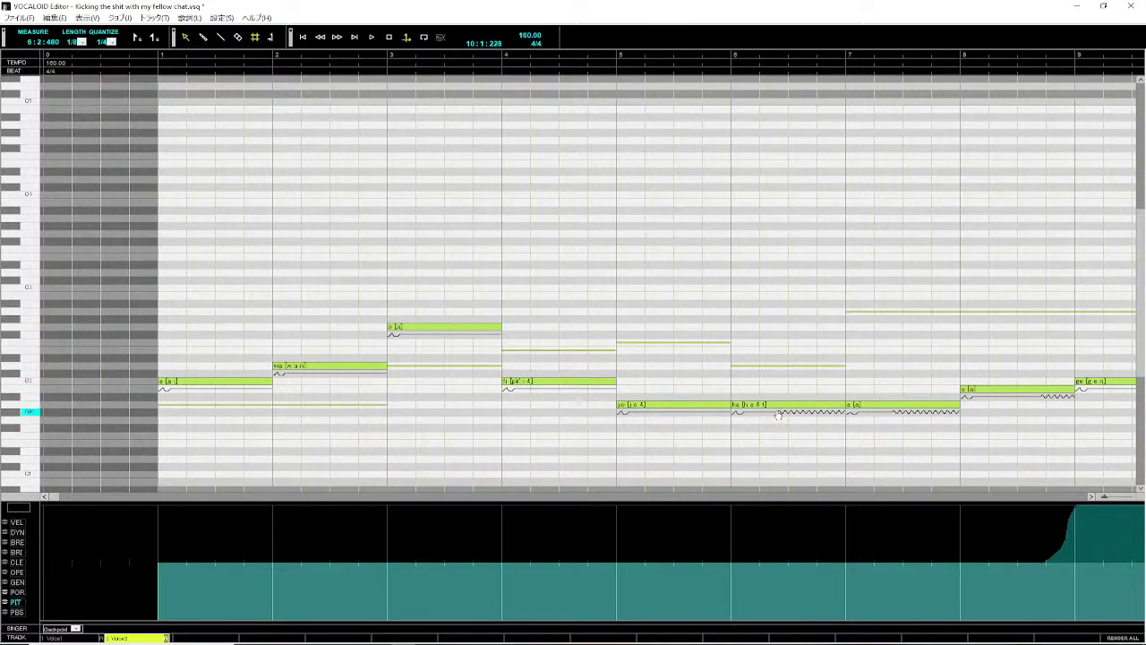
drag(779, 411, 960, 412)
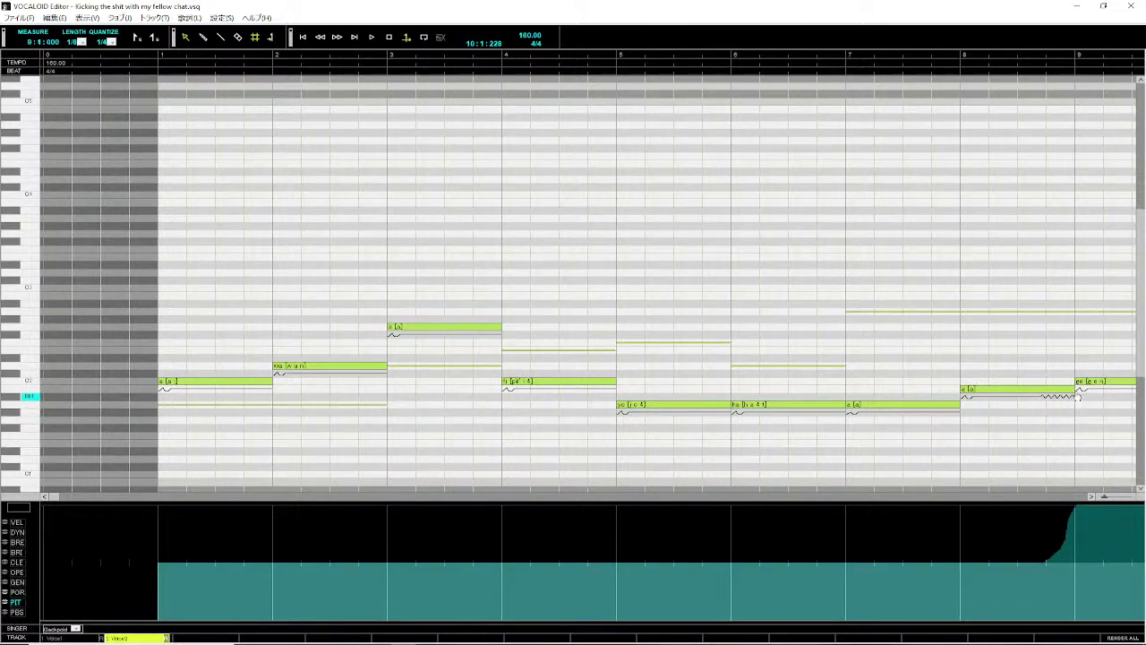
drag(1041, 398, 1110, 392)
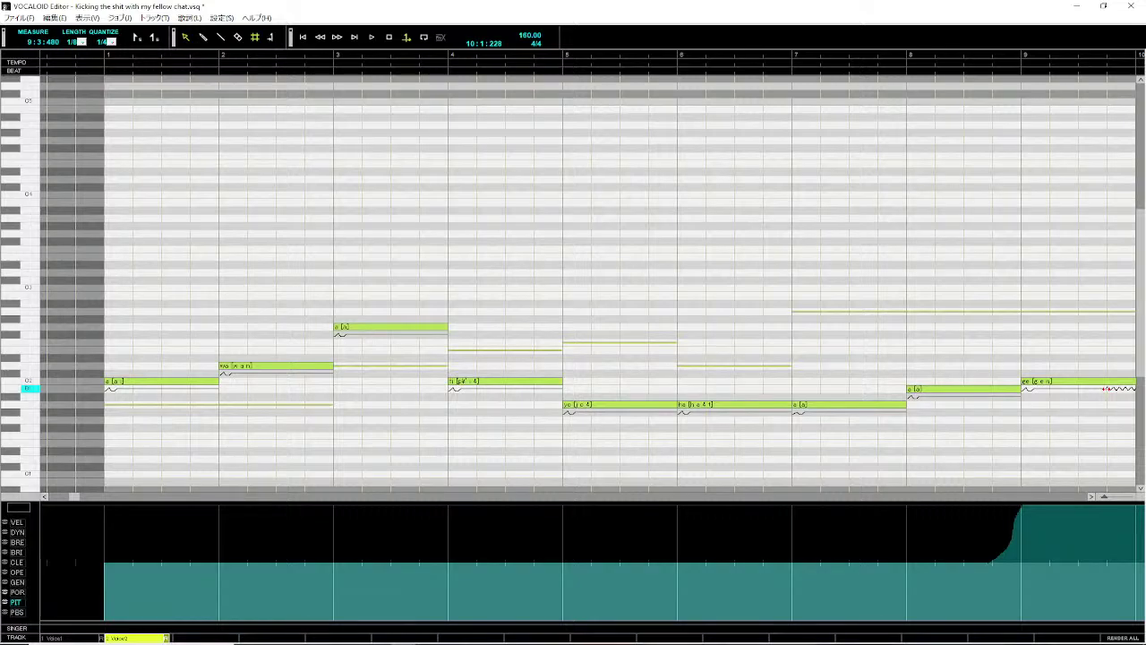
drag(1105, 388, 1145, 395)
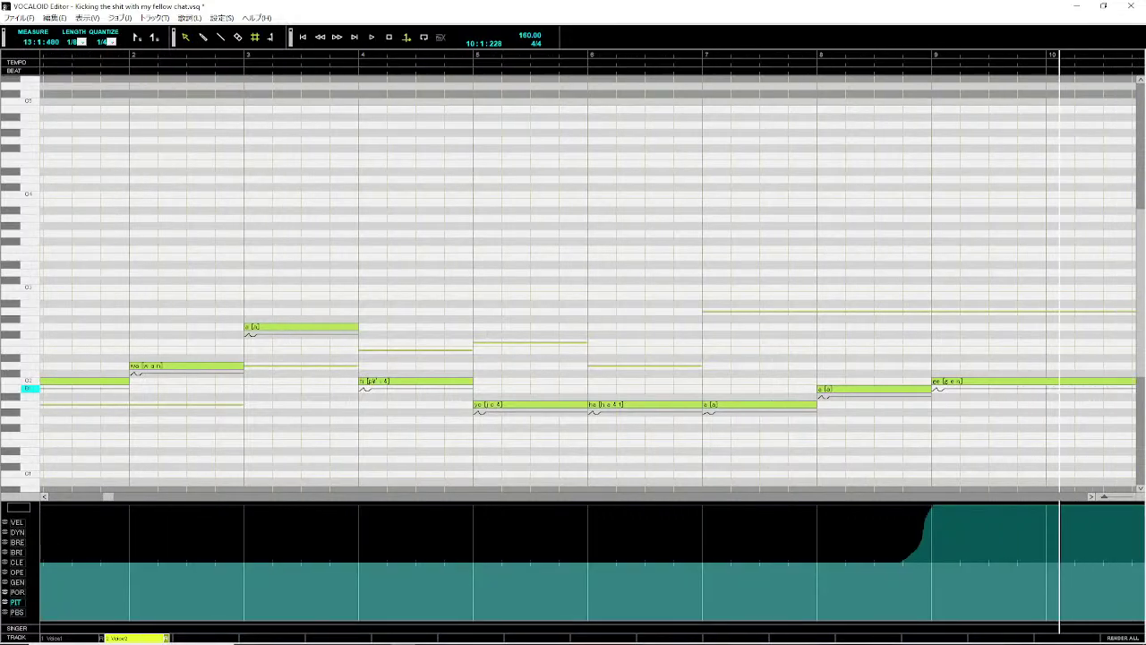
- Remove the vibrato from the remaining Voice2 notes in measures 11 through 16
drag(109, 499, 496, 500)
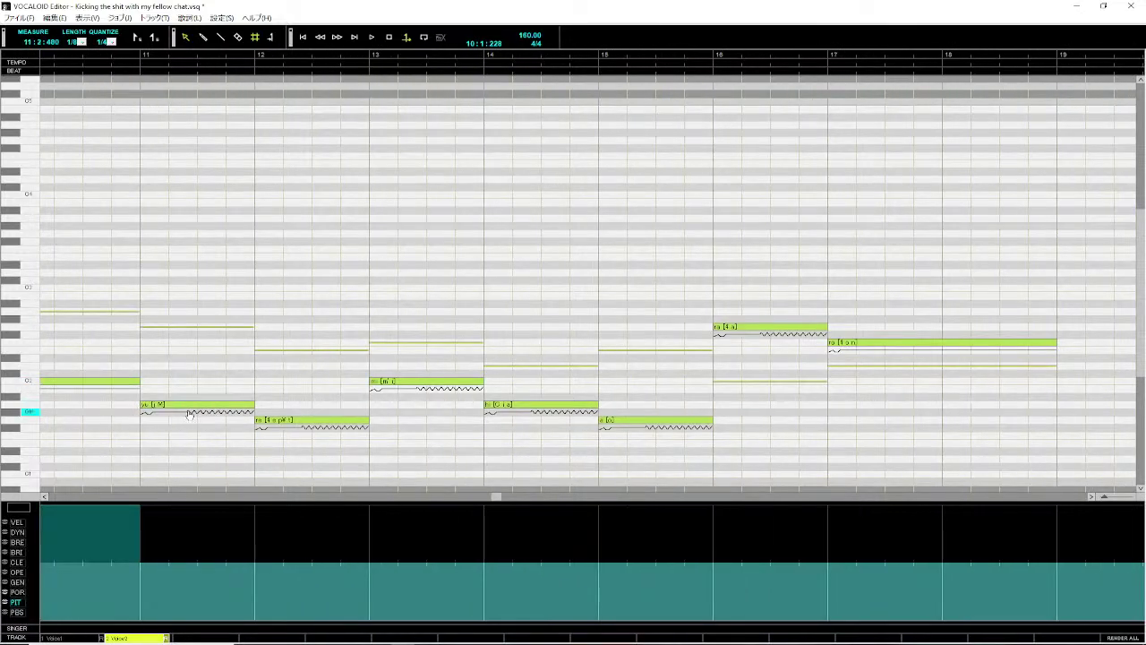
drag(186, 413, 409, 435)
mouse_move(305, 428)
mouse_down()
mouse_move(416, 390)
mouse_move(609, 387)
mouse_up()
mouse_move(531, 417)
mouse_down()
mouse_move(542, 435)
mouse_move(683, 422)
mouse_move(656, 448)
mouse_up()
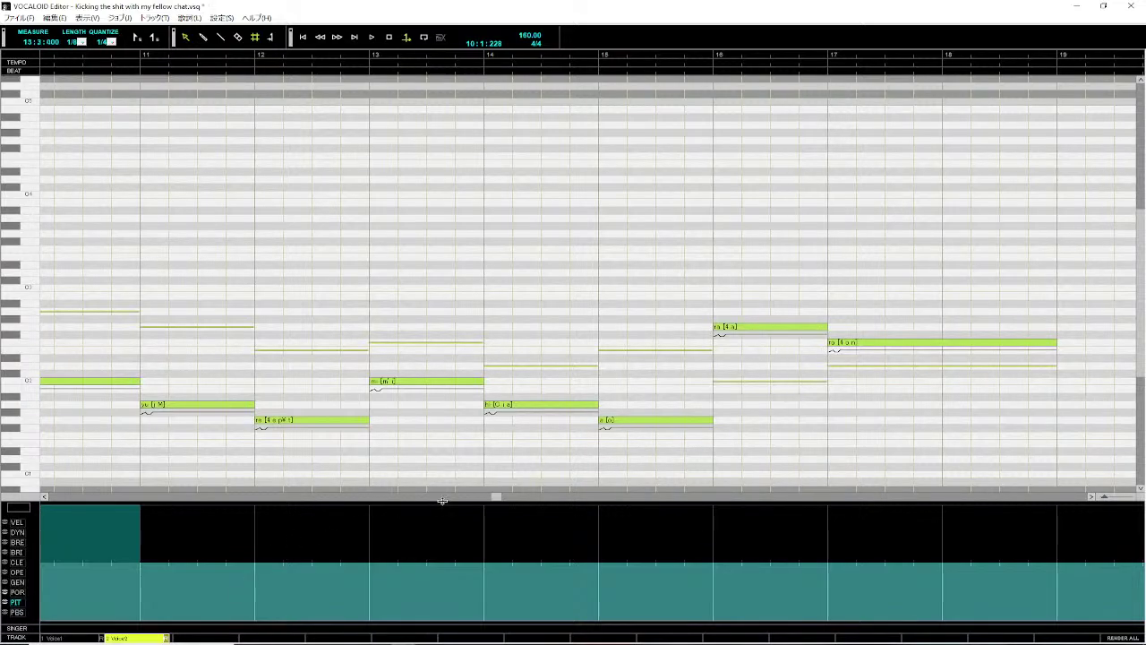
- Play the whole song from 0:4:000 through the end of measure 18
drag(497, 496, 2, 522)
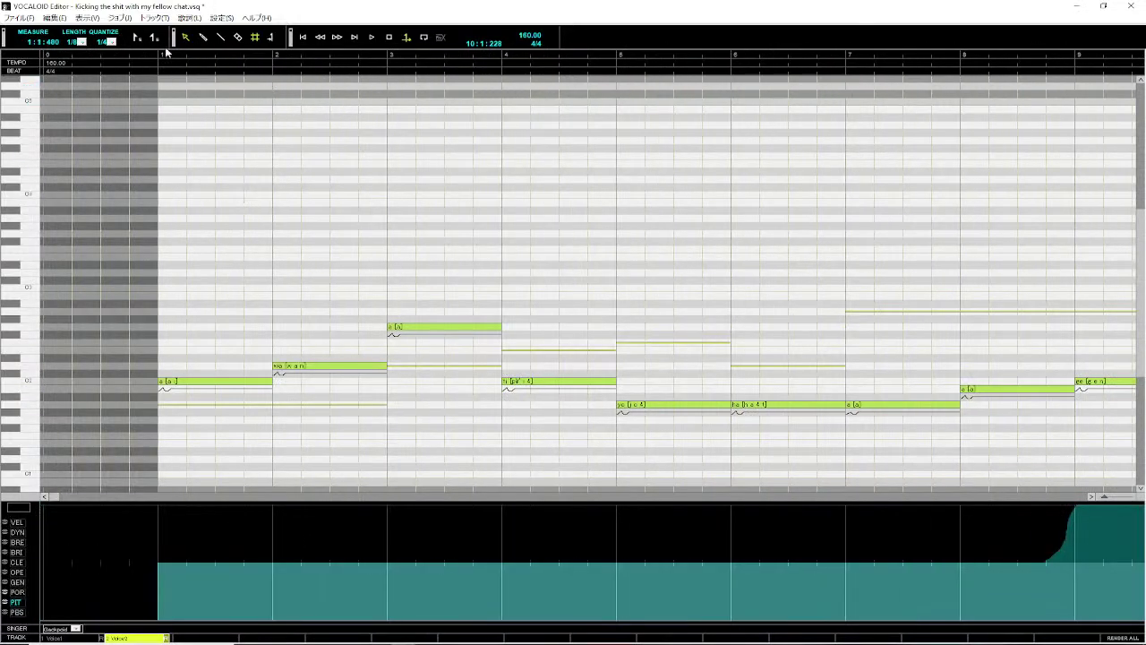
click(130, 58)
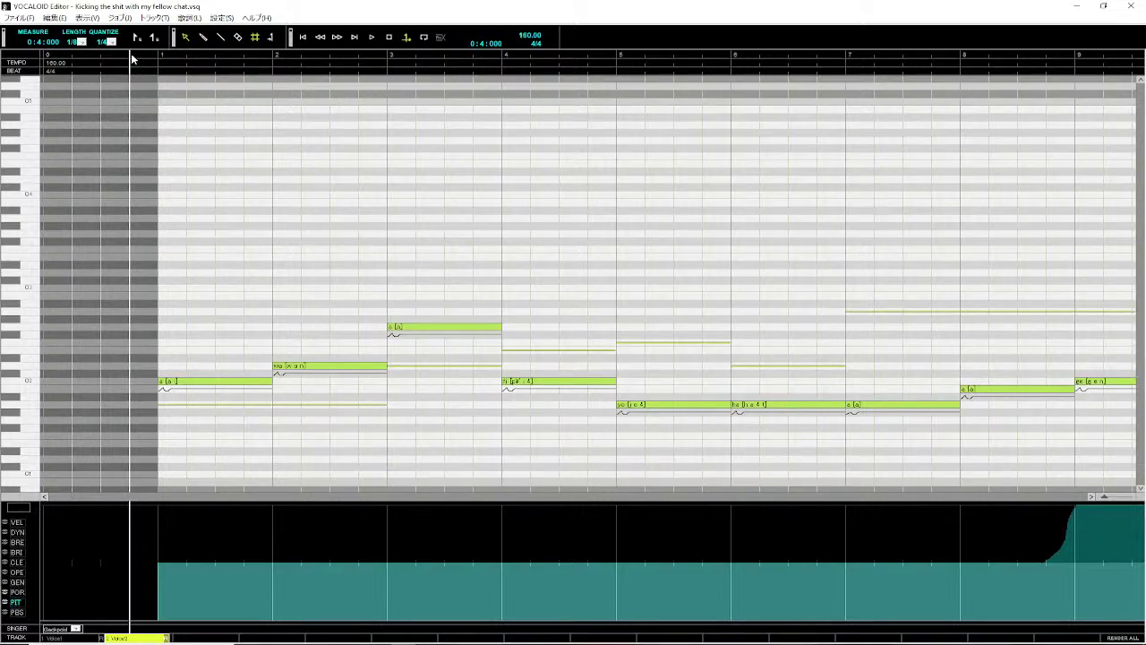
key(space)
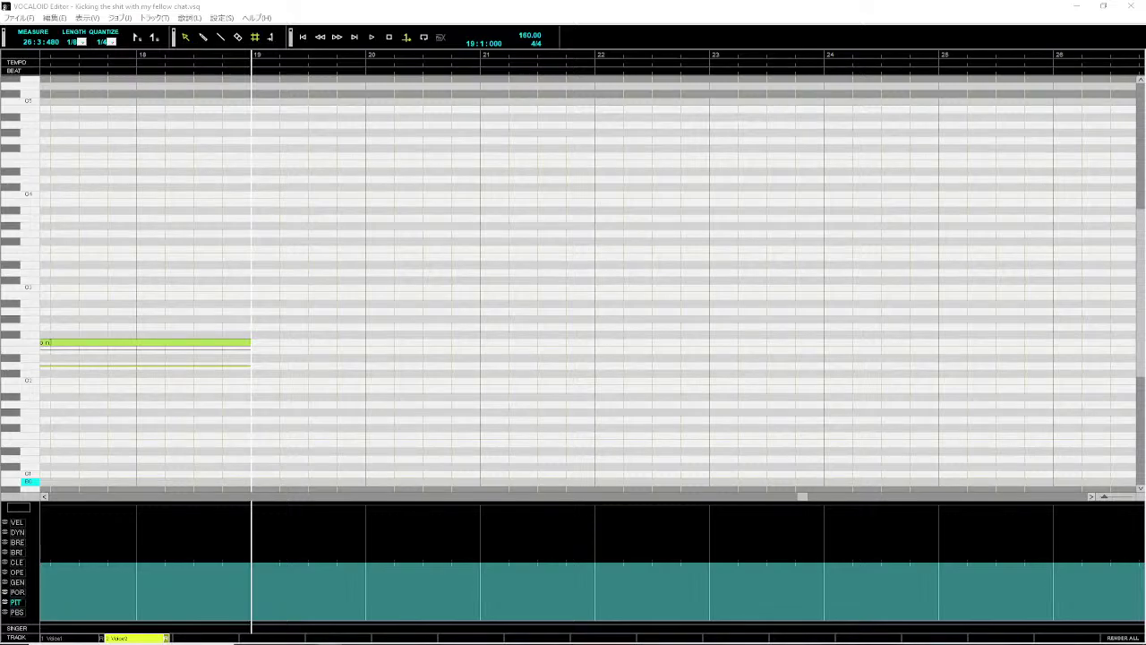
mouse_move(1139, 184)
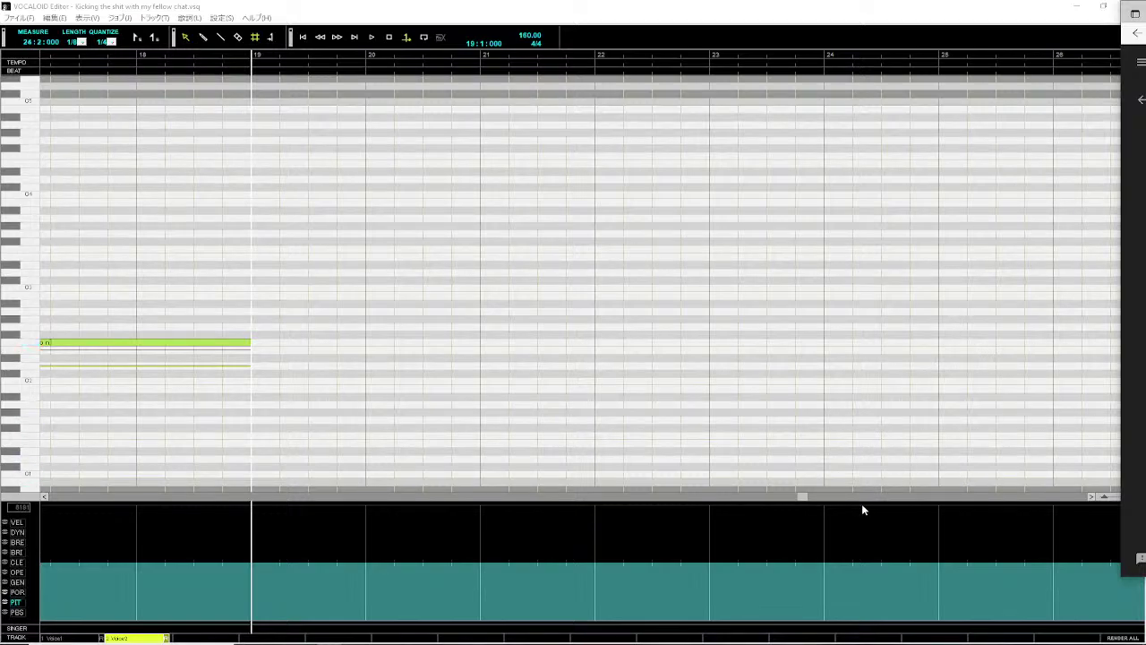
drag(804, 498, 561, 536)
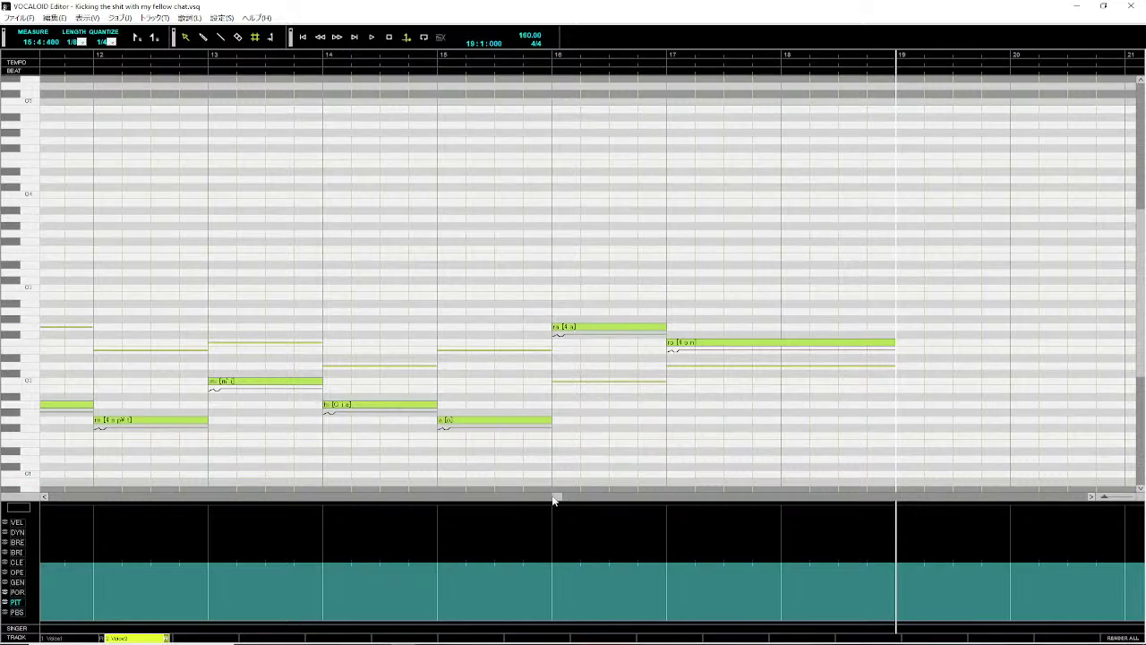
drag(557, 501, 84, 526)
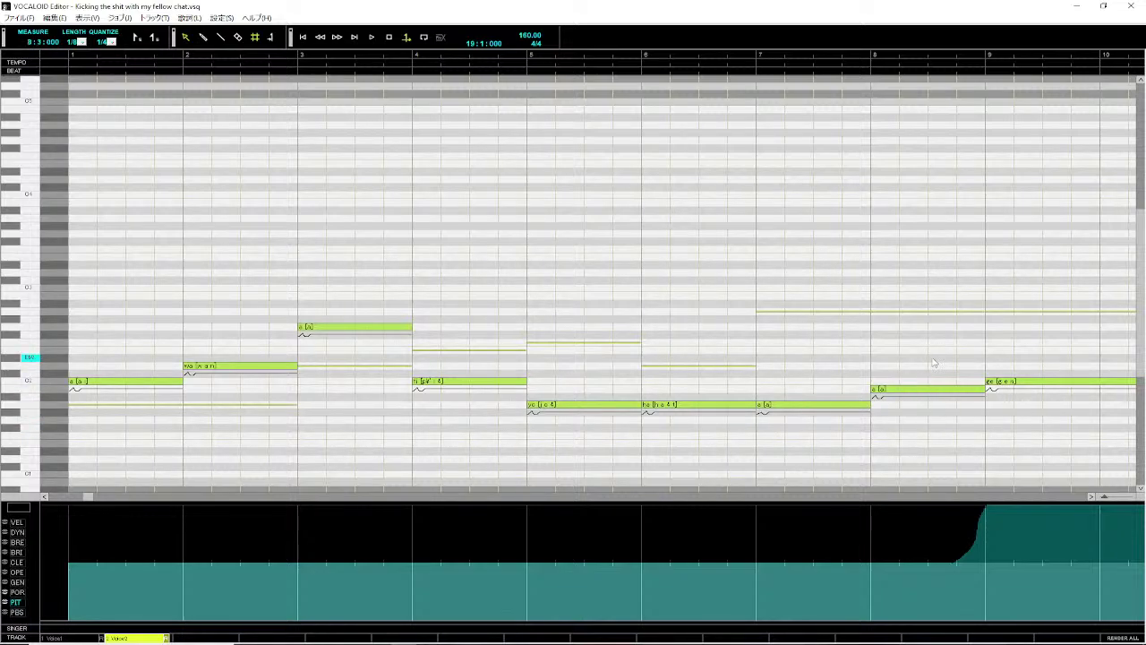
drag(88, 499, 91, 502)
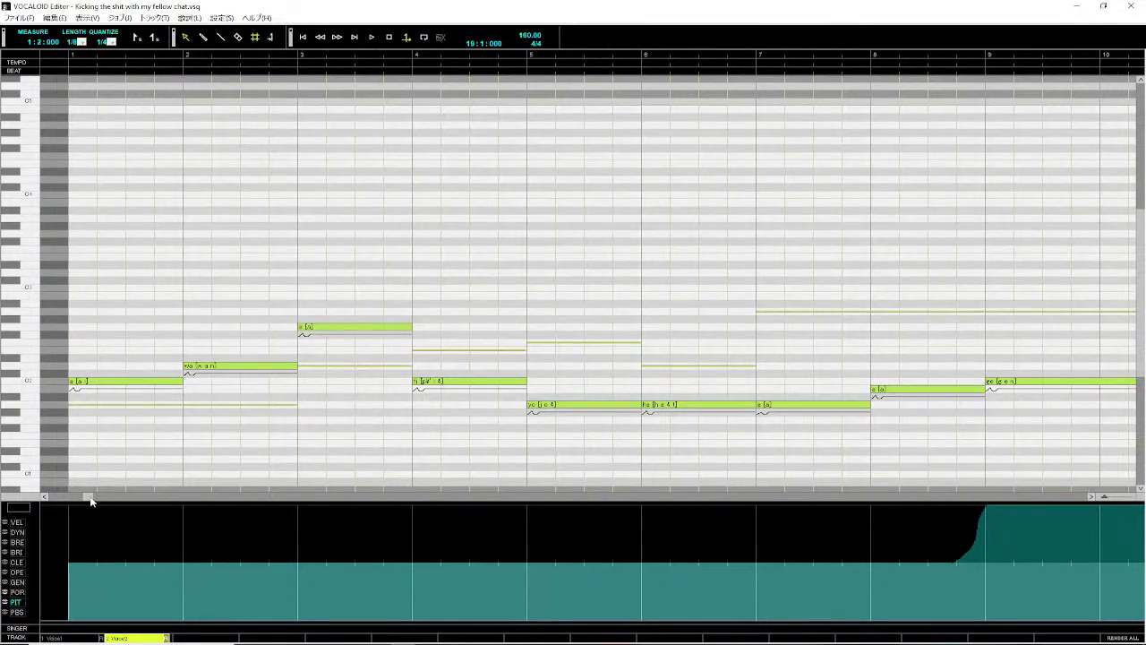